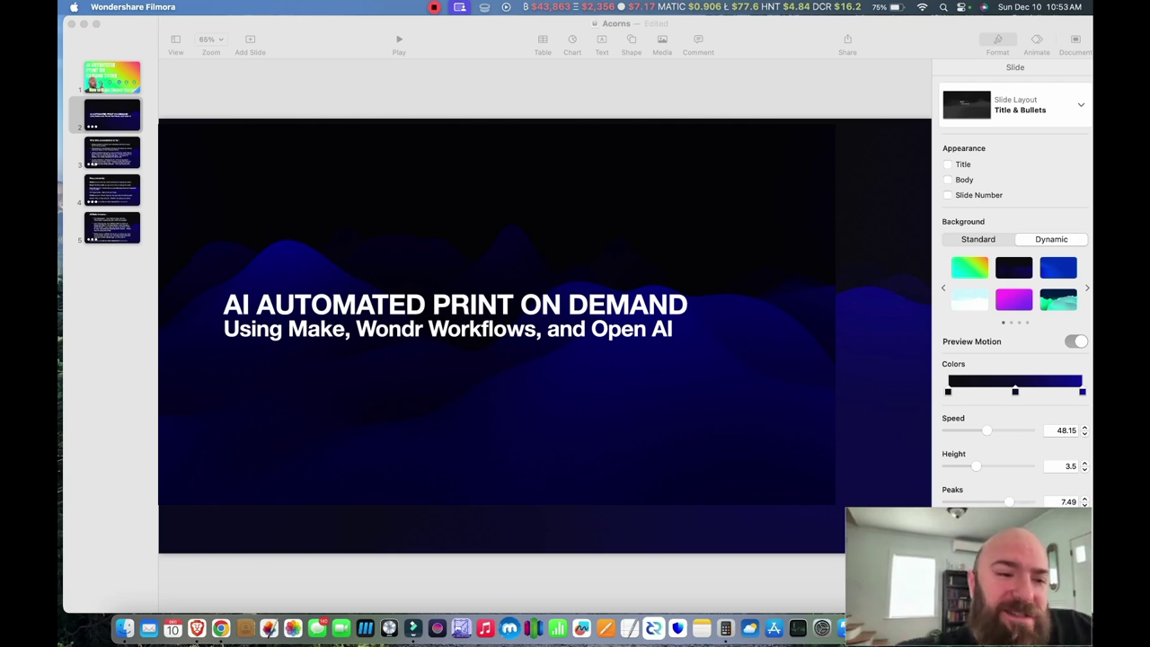
Show the third slide of the presentation
{"action": "left_click", "coordinate": [111, 152]}
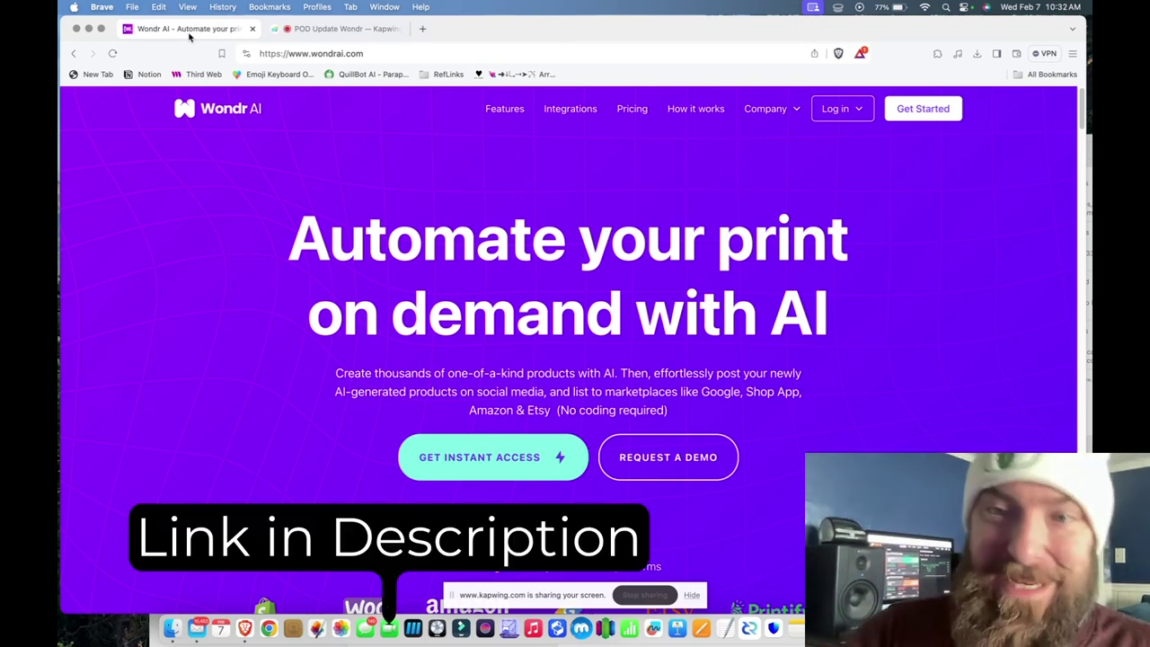
Log in to the Wondr AI account with the account e-mail address and the verification code sent to it
{"action": "left_click", "coordinate": [835, 108]}
{"action": "left_click", "coordinate": [844, 150]}
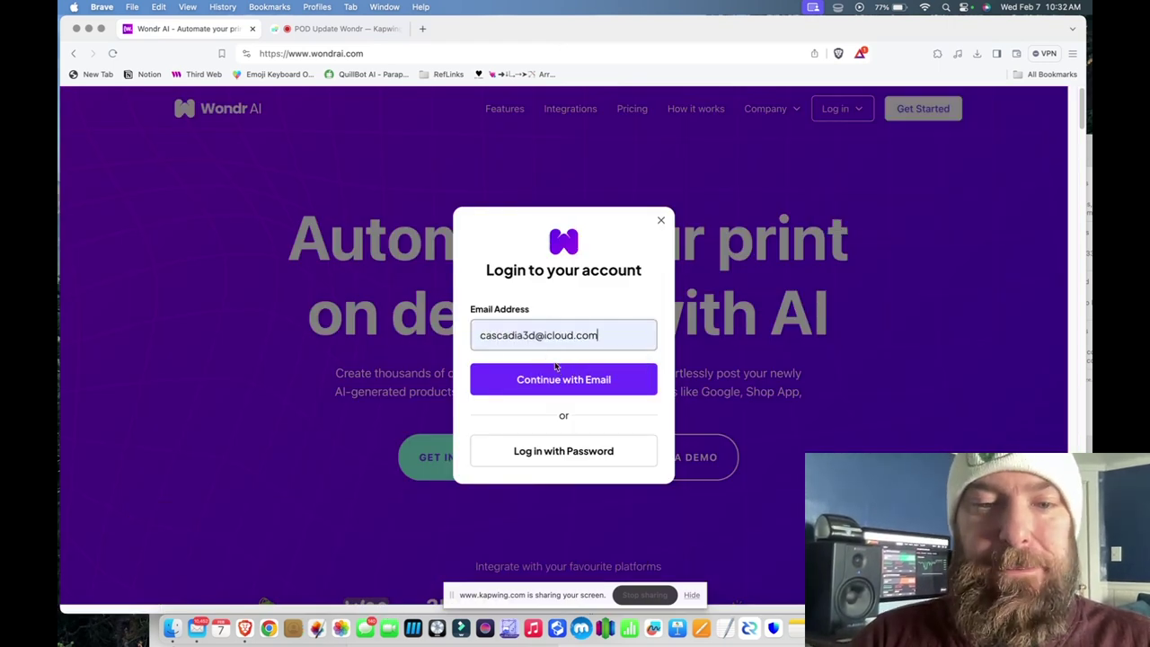
{"action": "left_click", "coordinate": [558, 379]}
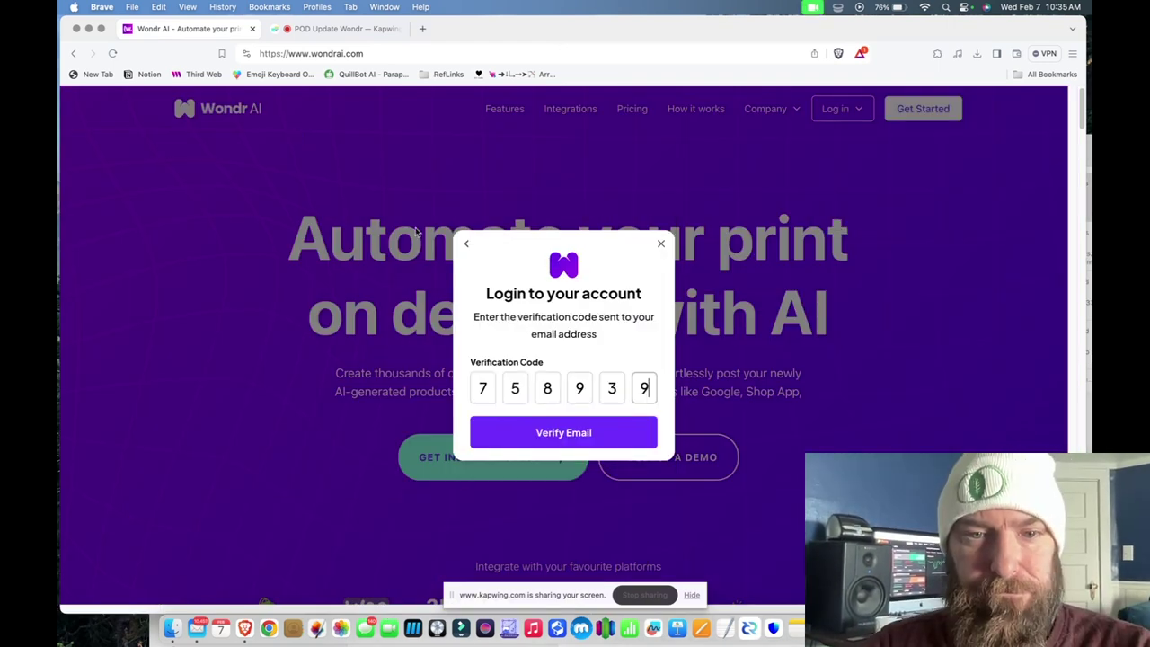
{"action": "left_click", "coordinate": [564, 432]}
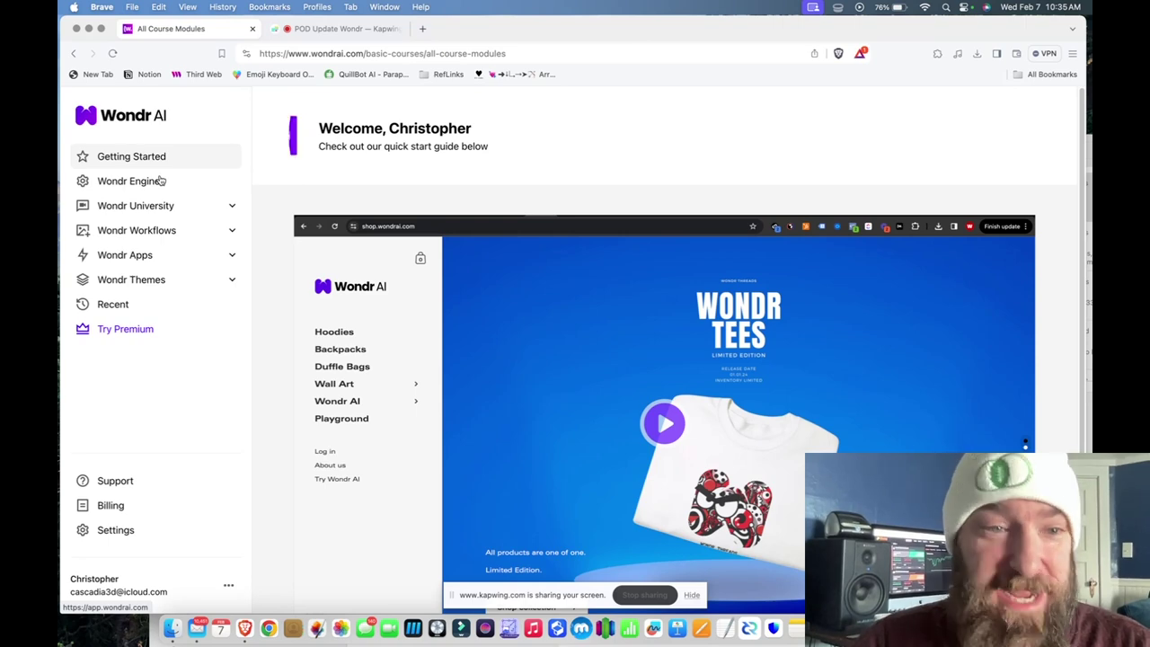
Open the Premium Workflows library and browse its product templates, such as T-Shirt | Heart (No Bg)
{"action": "left_click", "coordinate": [232, 230]}
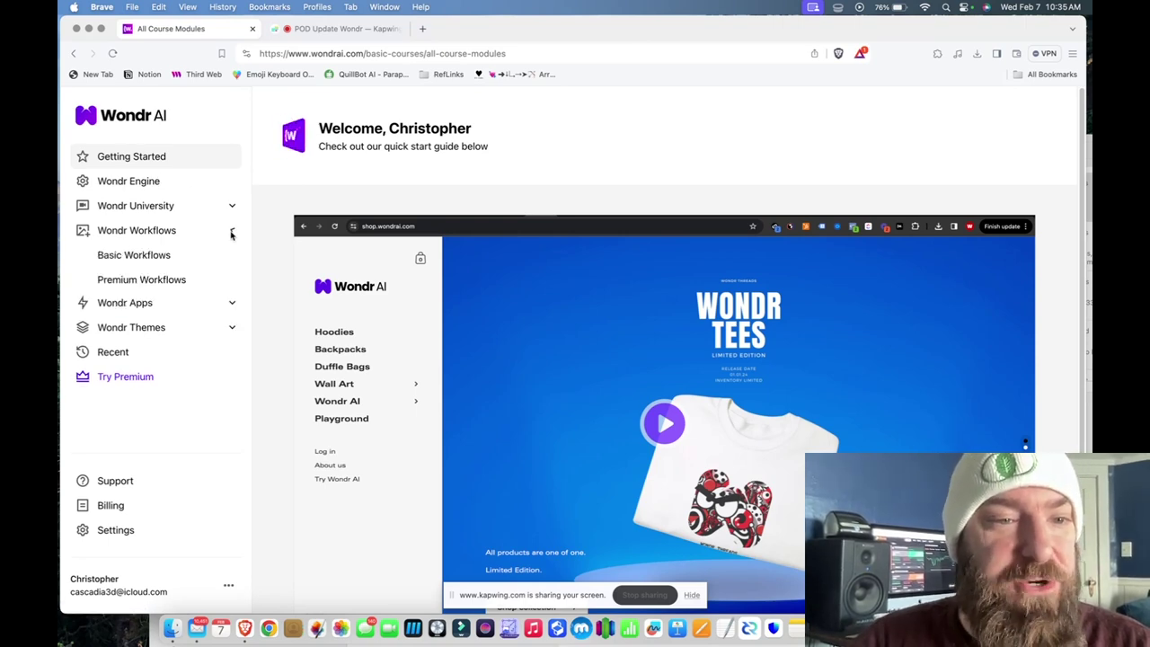
{"action": "left_click", "coordinate": [167, 280]}
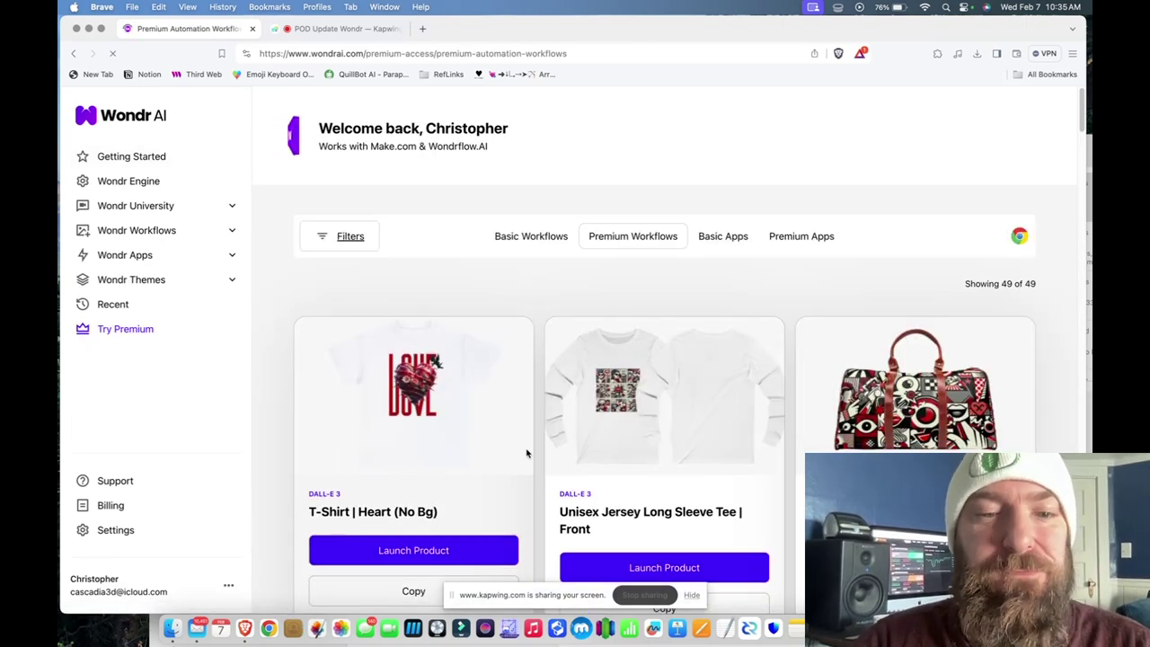
{"action": "scroll", "coordinate": [526, 454], "scroll_direction": "down", "scroll_amount": 3}
{"action": "scroll", "coordinate": [526, 453], "scroll_direction": "down", "scroll_amount": 1}
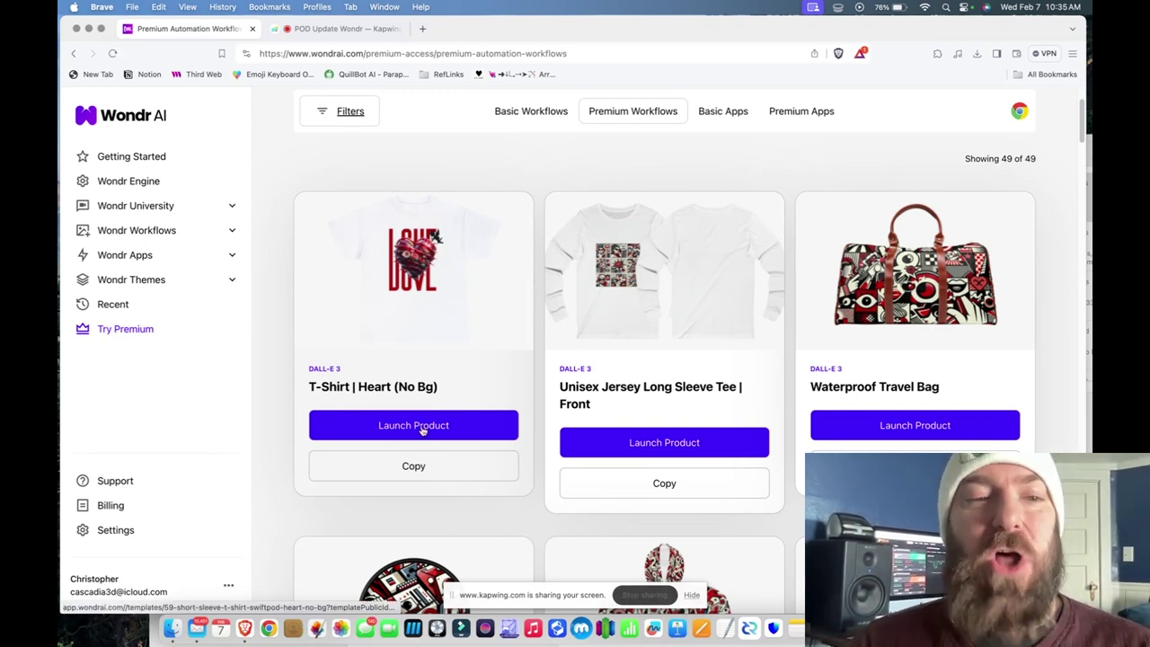
Launch Wondr Engine and open the Multi Item All Over Print Workflow from the list of scenarios
{"action": "left_click", "coordinate": [139, 183]}
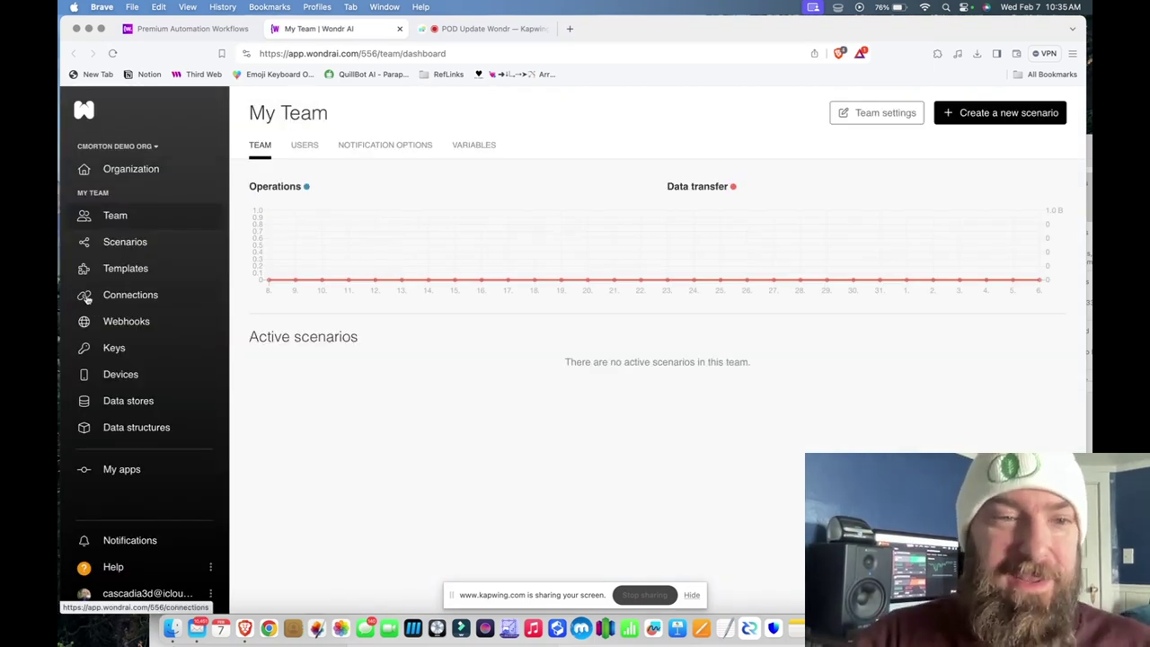
{"action": "left_click", "coordinate": [146, 241]}
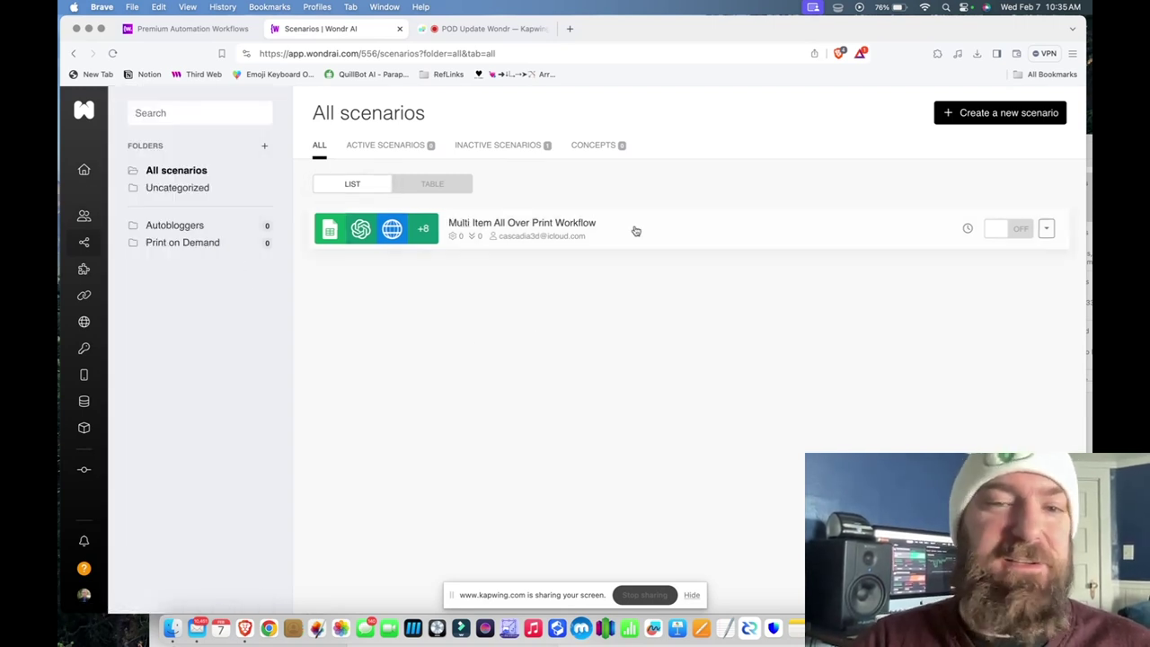
{"action": "left_click", "coordinate": [701, 241]}
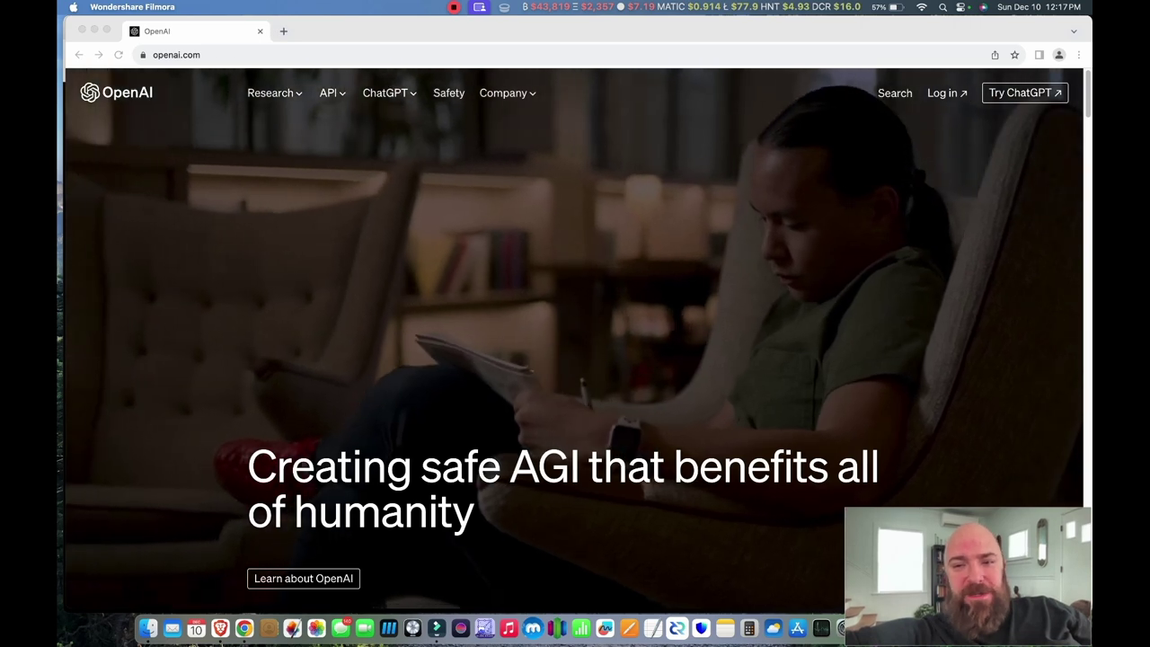
Switch to Google Chrome, view OpenAI's log-in and account sign-up pages, and close them
{"action": "key", "text": "super+Tab"}
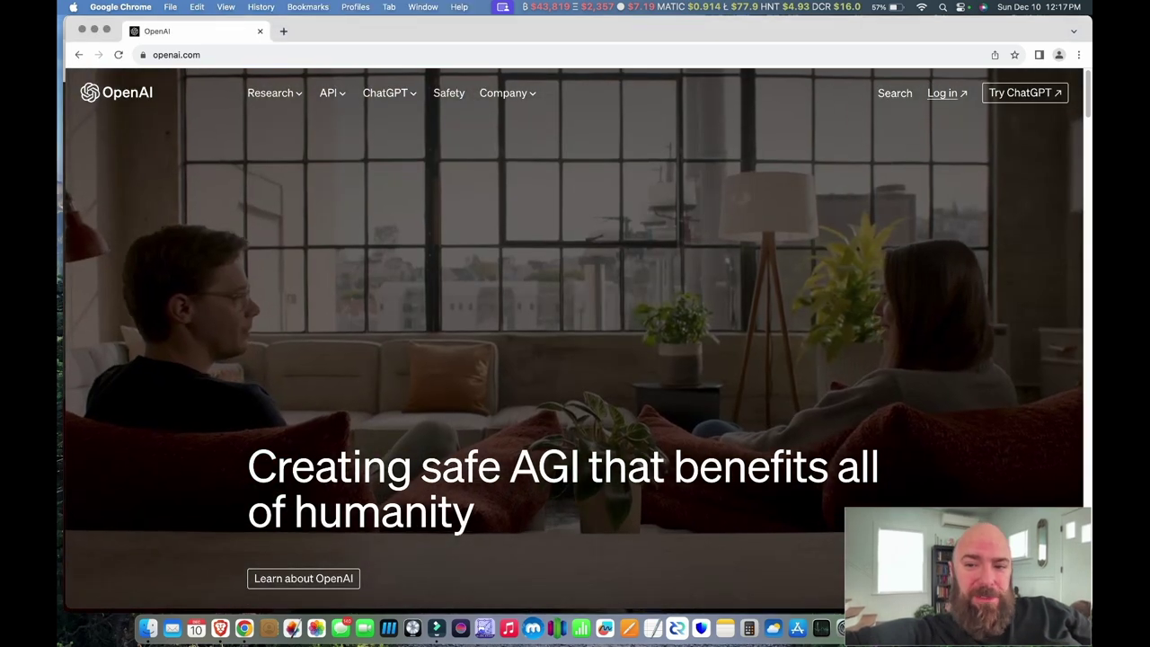
{"action": "left_click", "coordinate": [941, 92]}
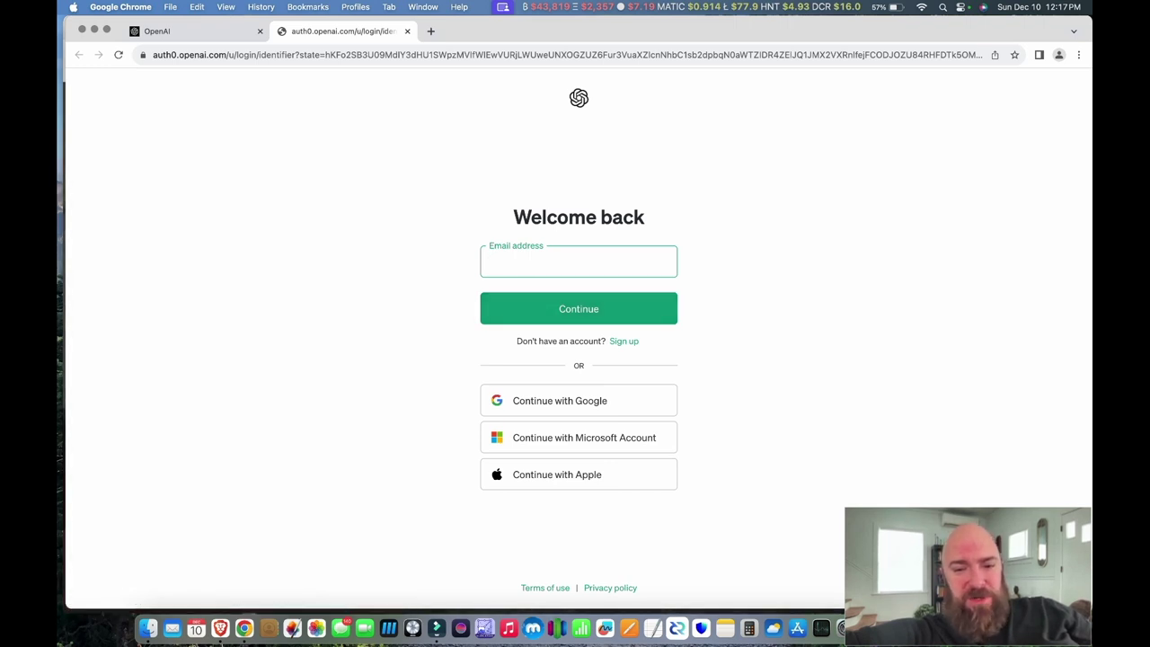
{"action": "left_click", "coordinate": [623, 340]}
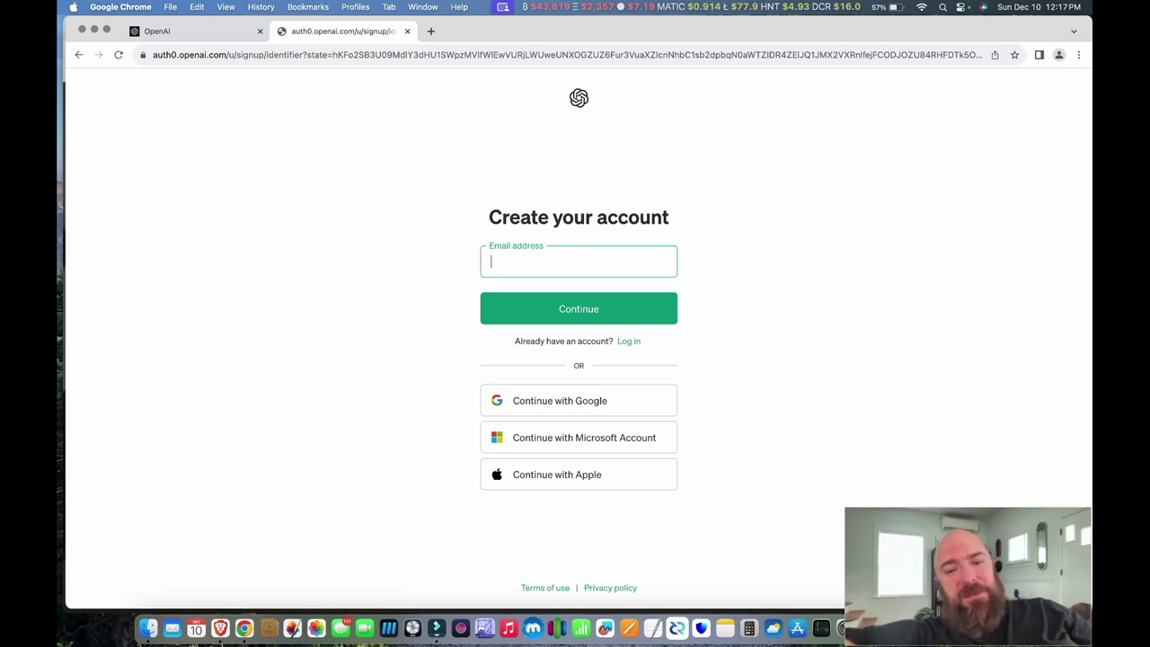
{"action": "left_click", "coordinate": [629, 341]}
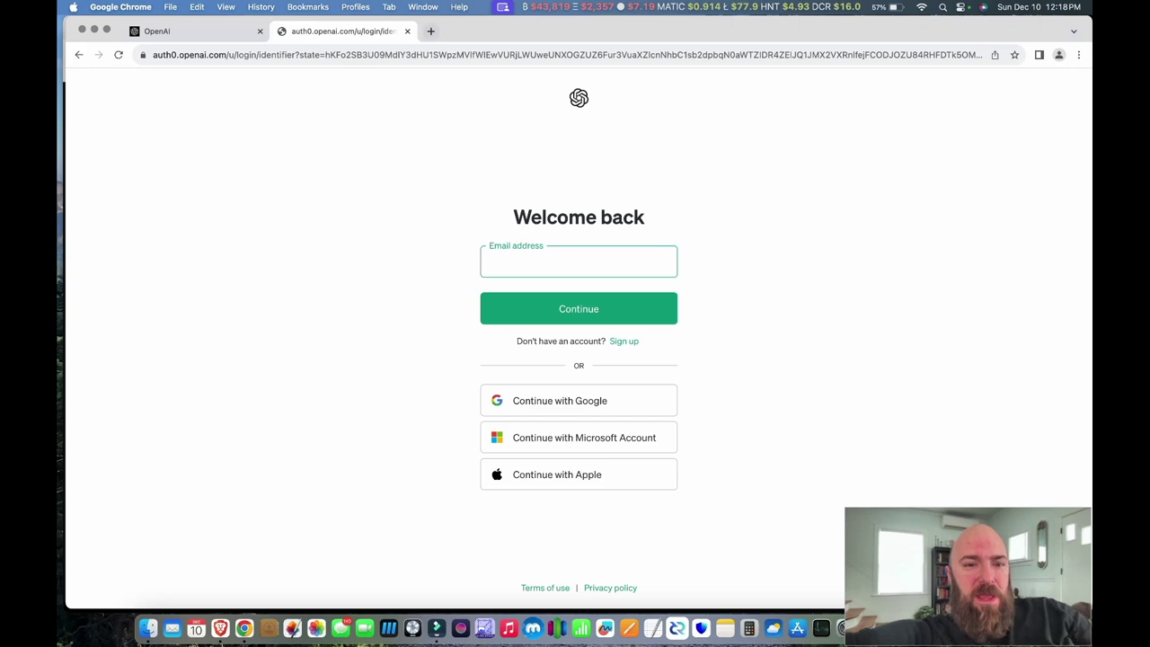
{"action": "key", "text": "super+w"}
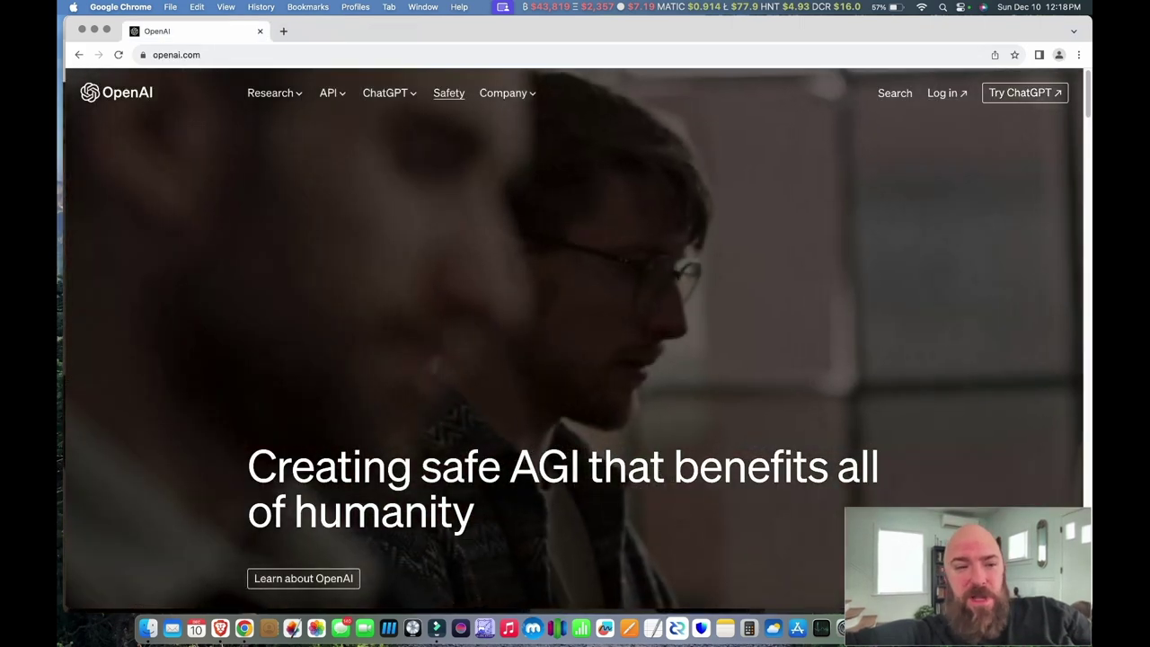
{"action": "key", "text": "super+w"}
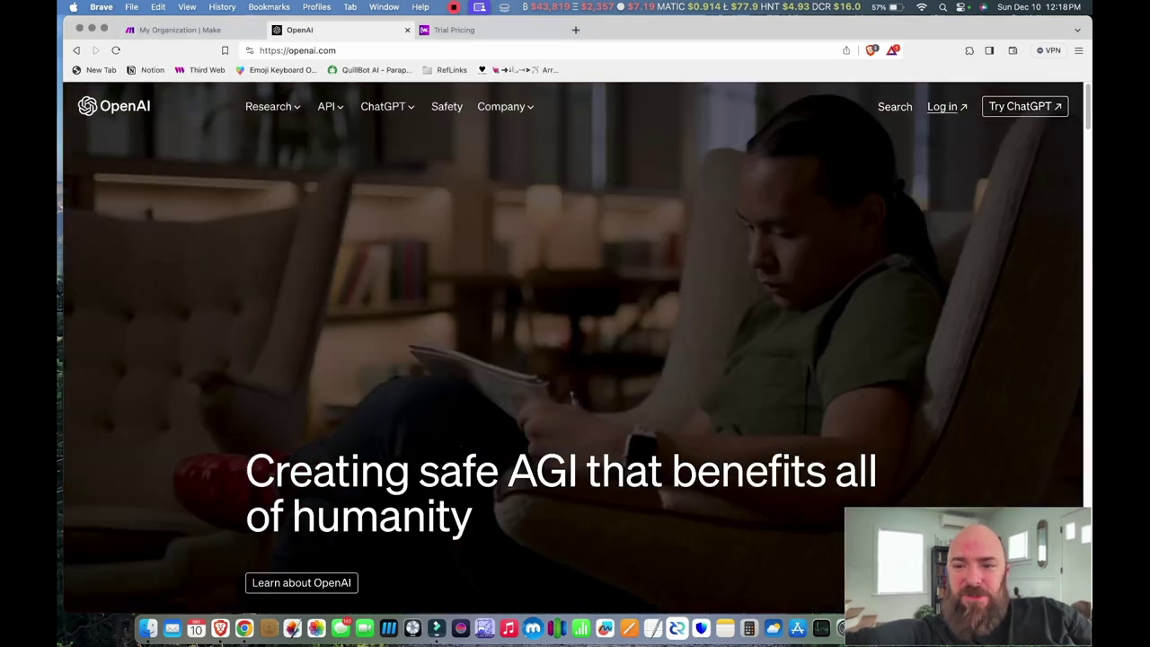
Log in to OpenAI's API platform in Brave and open its API keys page and billing settings
{"action": "left_click", "coordinate": [947, 106]}
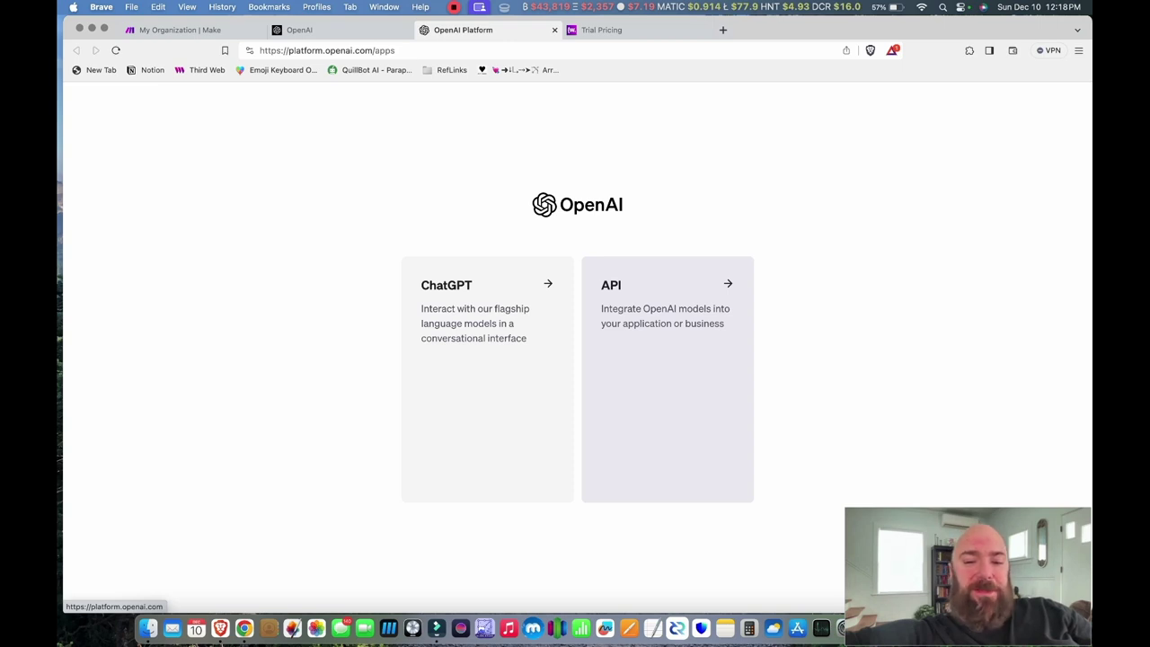
{"action": "left_click", "coordinate": [667, 377]}
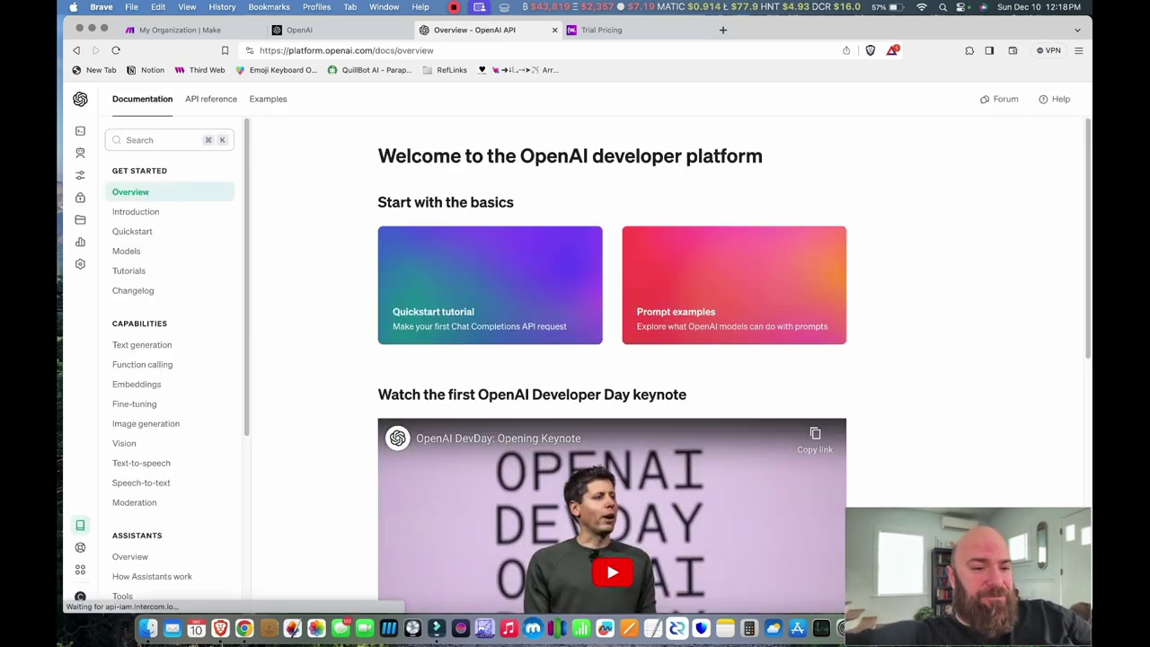
{"action": "left_click", "coordinate": [100, 264]}
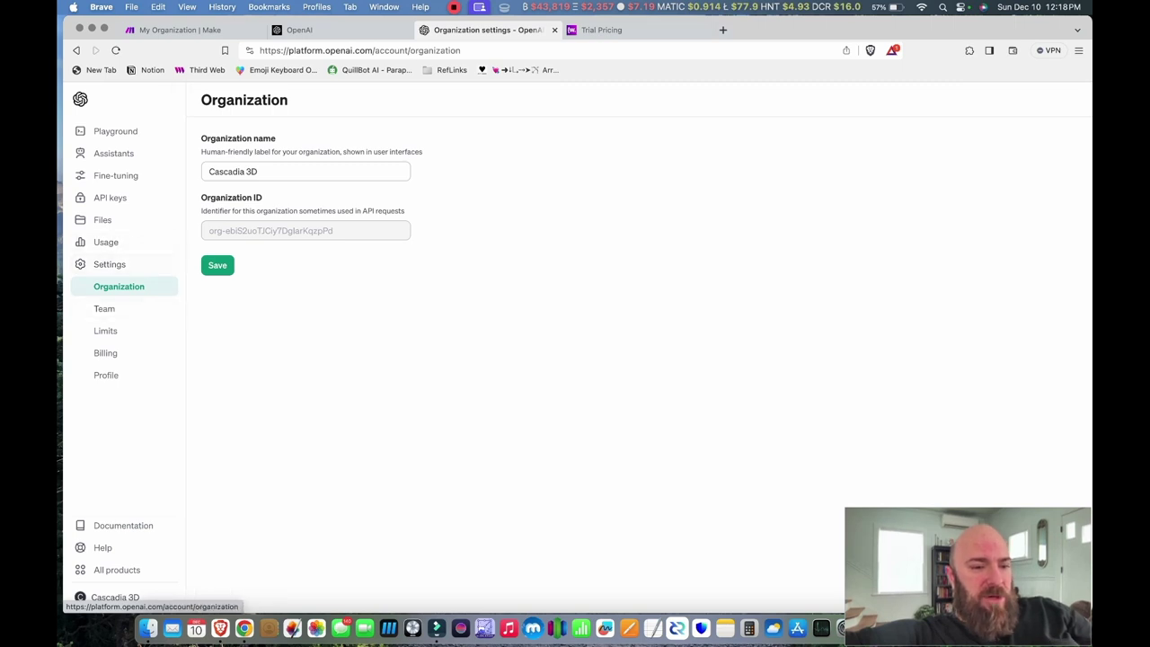
{"action": "left_click", "coordinate": [110, 197]}
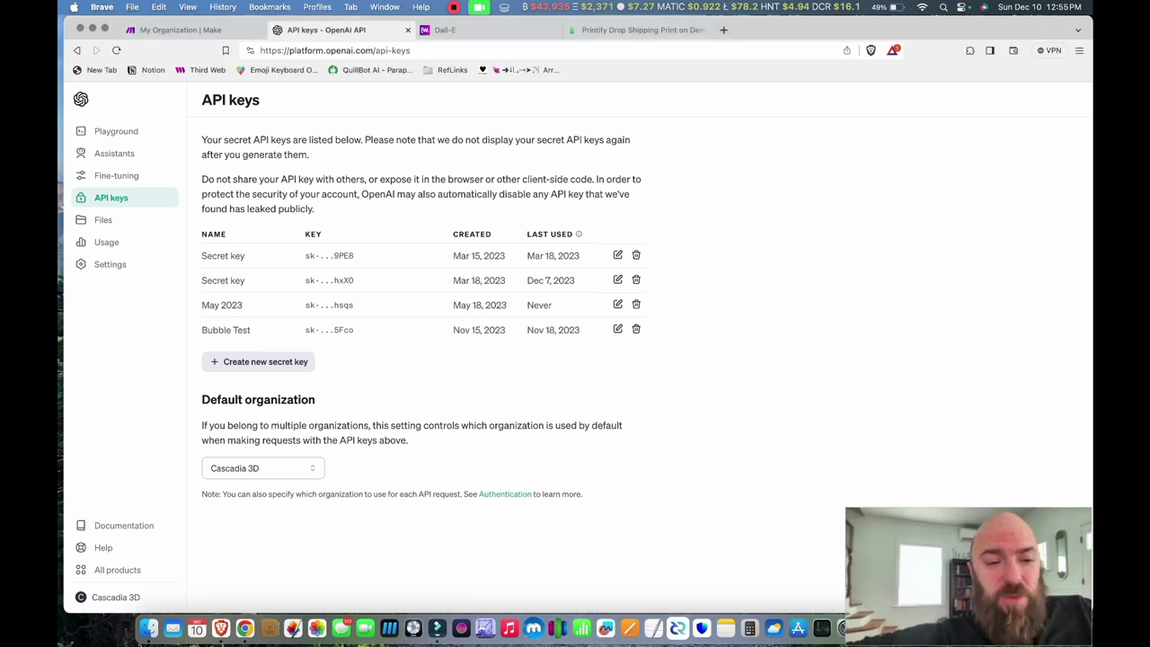
{"action": "left_click", "coordinate": [109, 265]}
{"action": "left_click", "coordinate": [106, 352]}
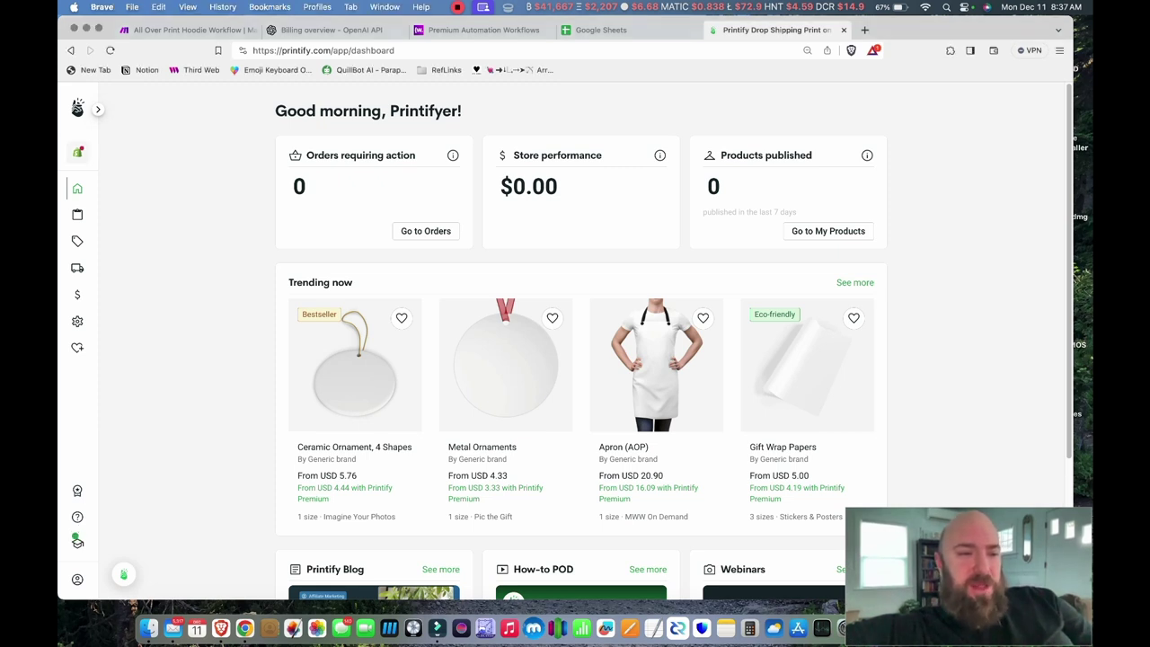
Choose the MOTHERFUNKER store in Printify and review the sales channels available for connecting a store
{"action": "left_click", "coordinate": [77, 152]}
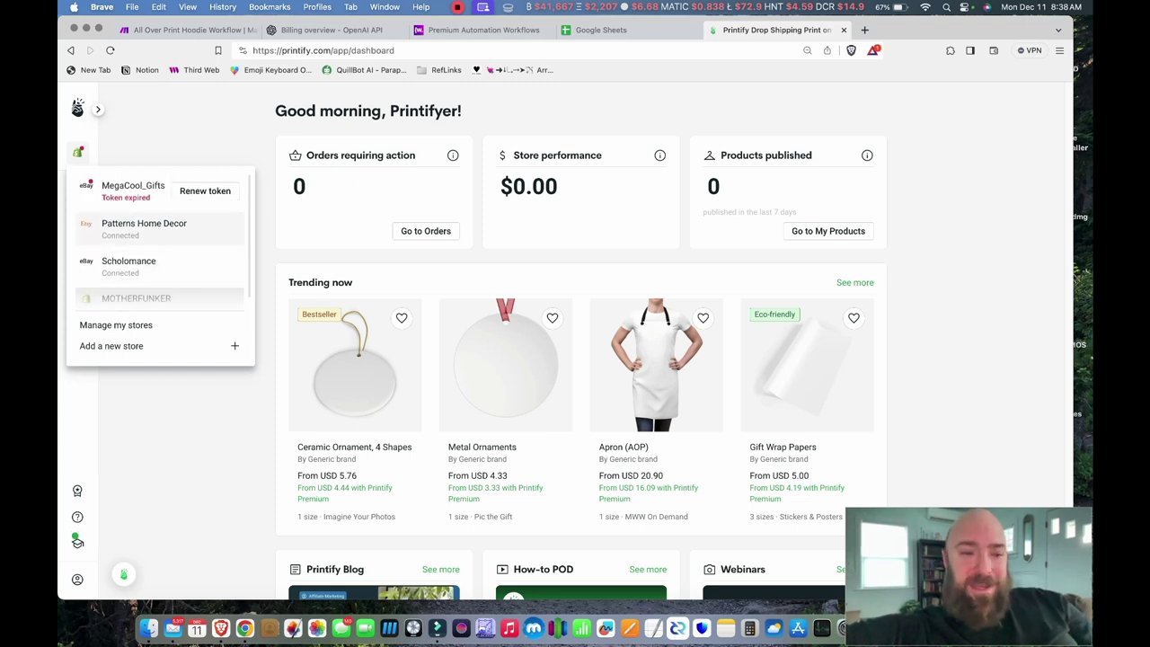
{"action": "scroll", "coordinate": [160, 251], "scroll_direction": "down", "scroll_amount": 1}
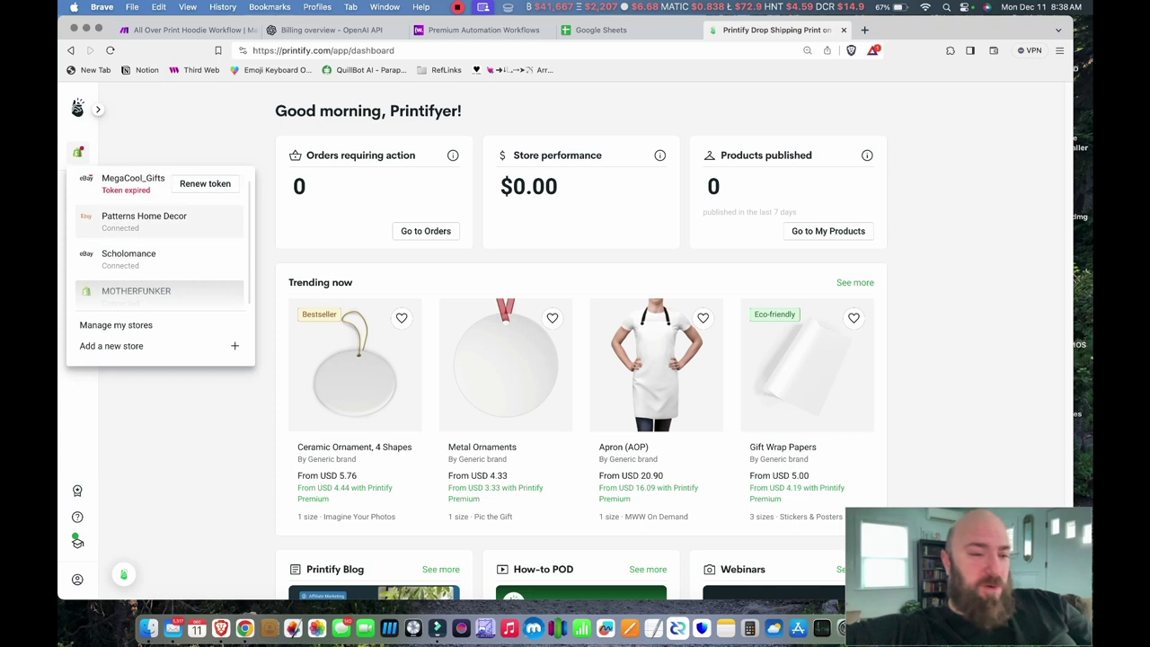
{"action": "scroll", "coordinate": [160, 251], "scroll_direction": "down", "scroll_amount": 1}
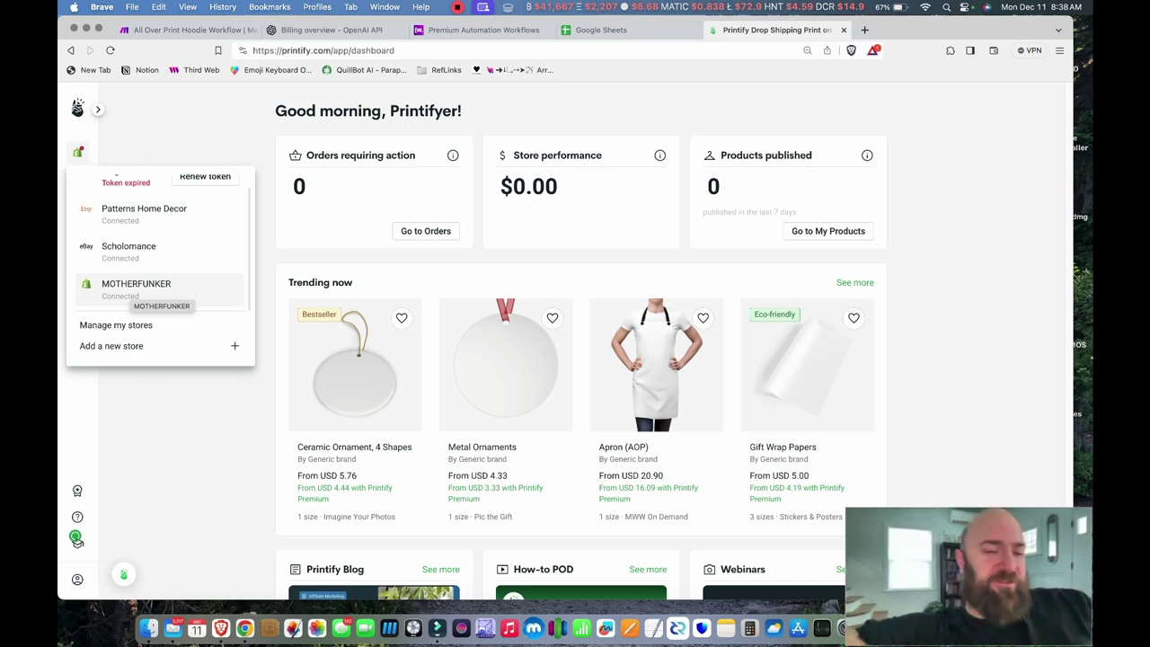
{"action": "left_click", "coordinate": [144, 287]}
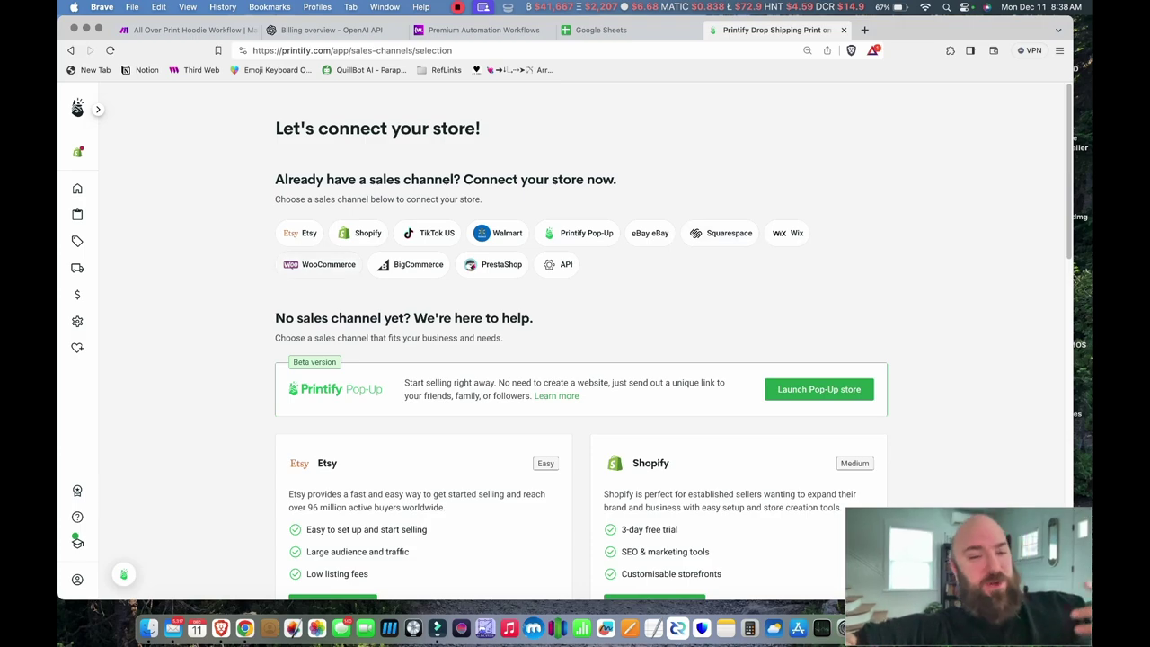
{"action": "scroll", "coordinate": [574, 359], "scroll_direction": "down", "scroll_amount": 10}
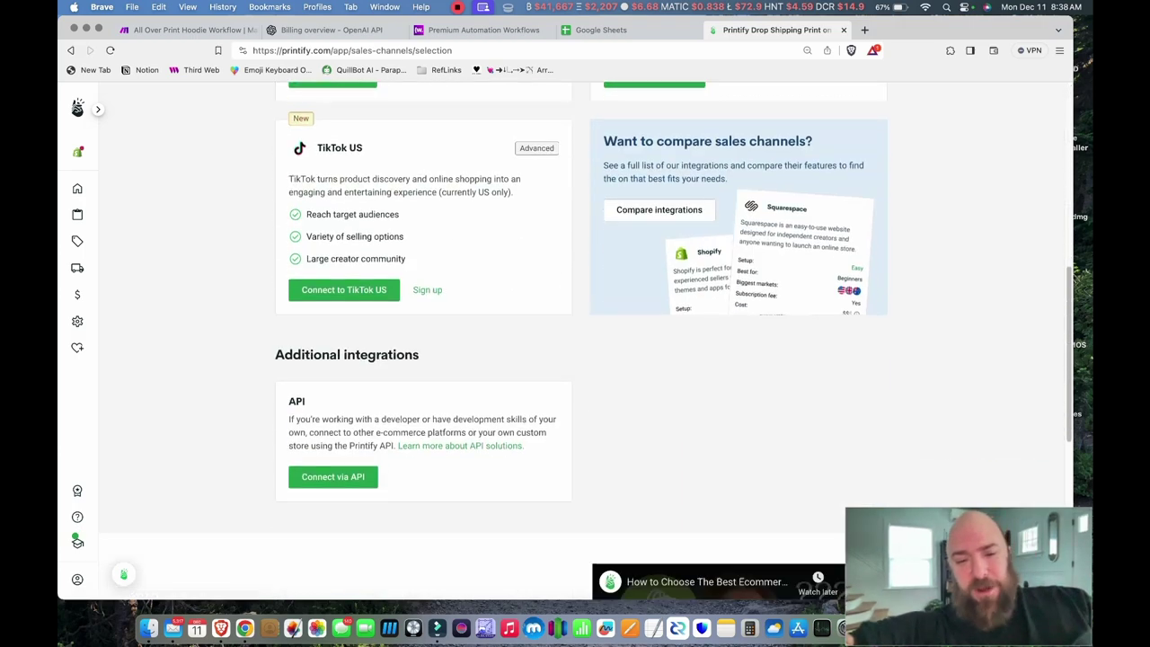
{"action": "scroll", "coordinate": [575, 359], "scroll_direction": "up", "scroll_amount": 10}
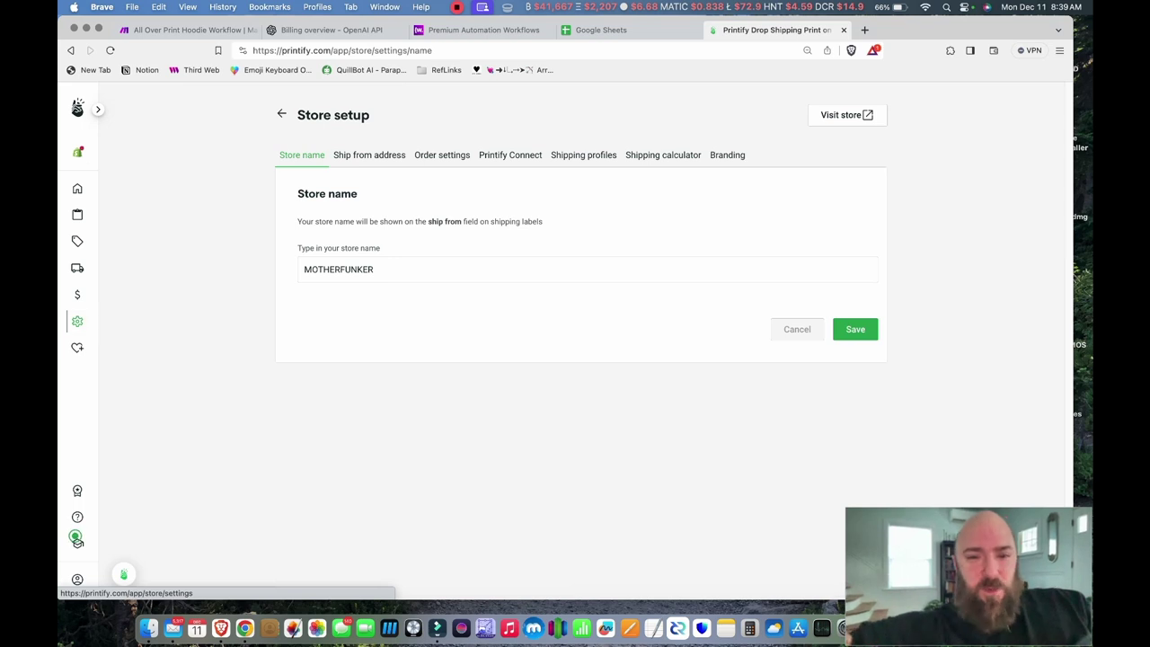
View the list of connected Printify stores and open the wallet's payment details
{"action": "left_click", "coordinate": [123, 573]}
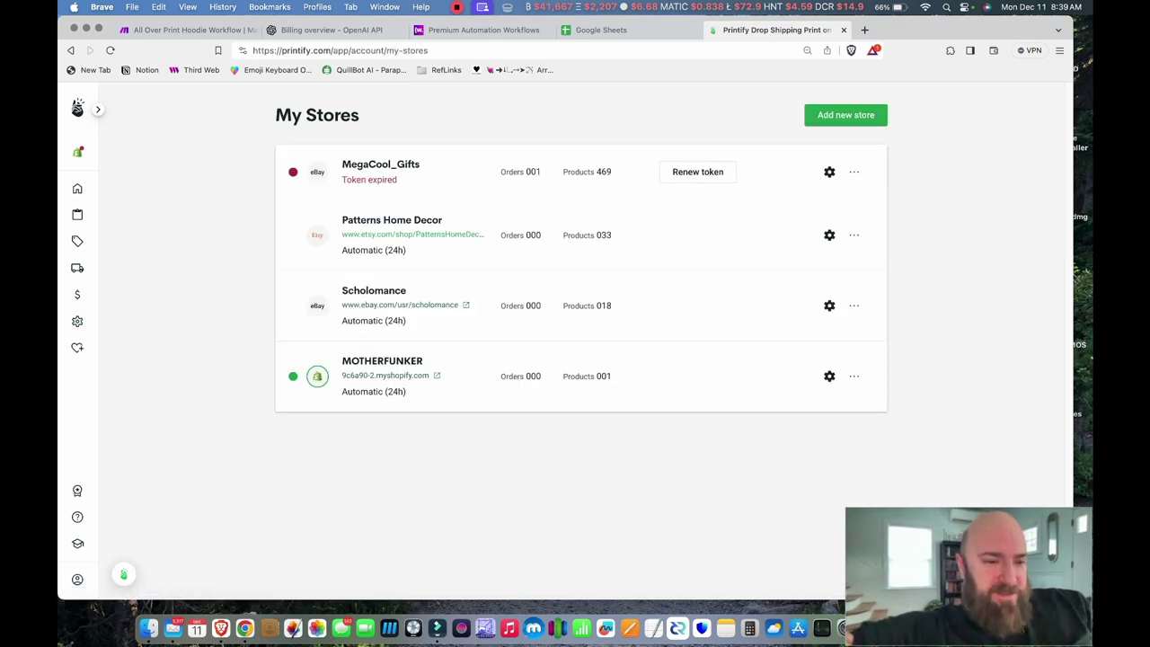
{"action": "left_click", "coordinate": [77, 297]}
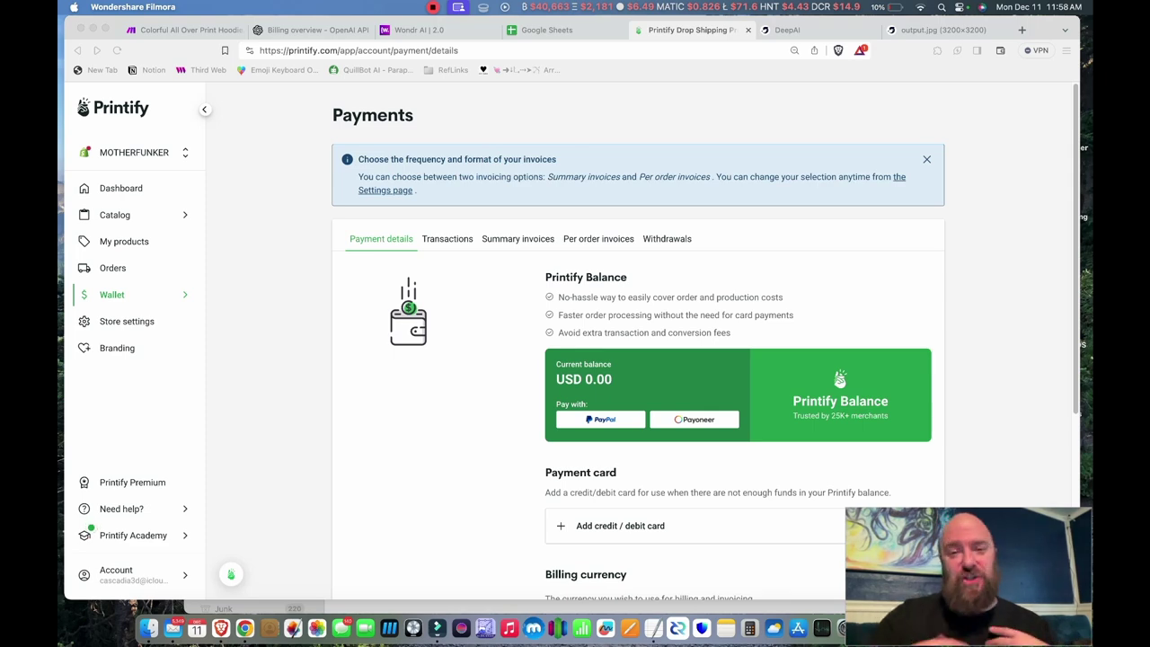
Open the DeepAI account profile and review the subscription plans and the options for adding credits
{"action": "key", "text": "ctrl+Tab"}
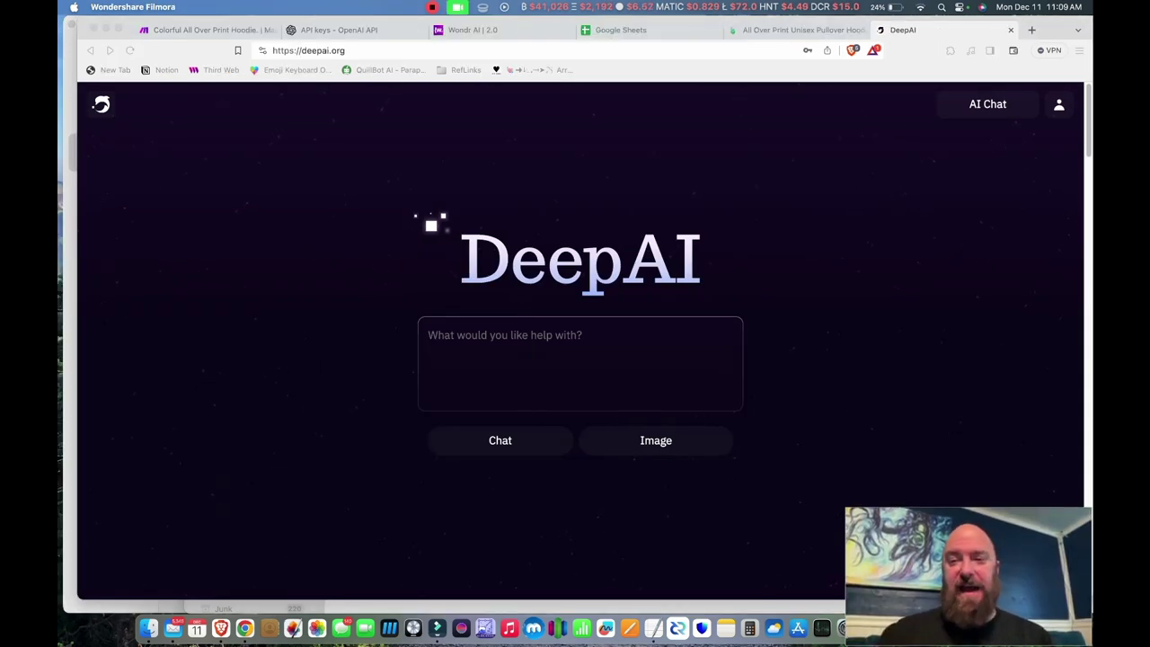
{"action": "left_click", "coordinate": [580, 363]}
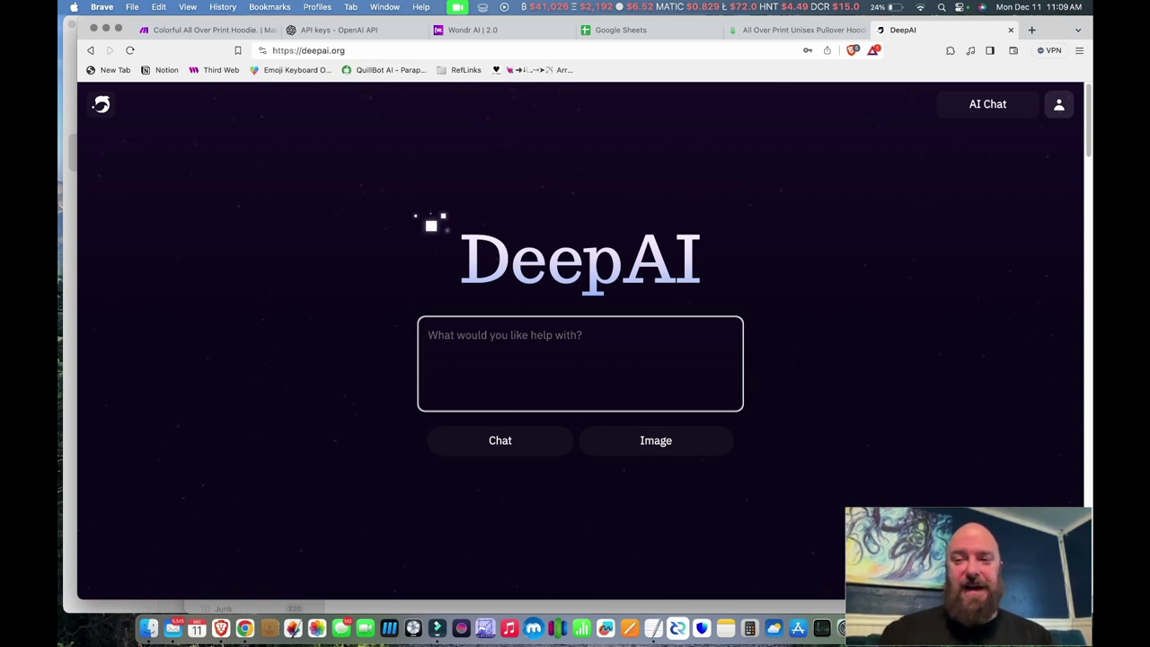
{"action": "left_click", "coordinate": [1058, 105]}
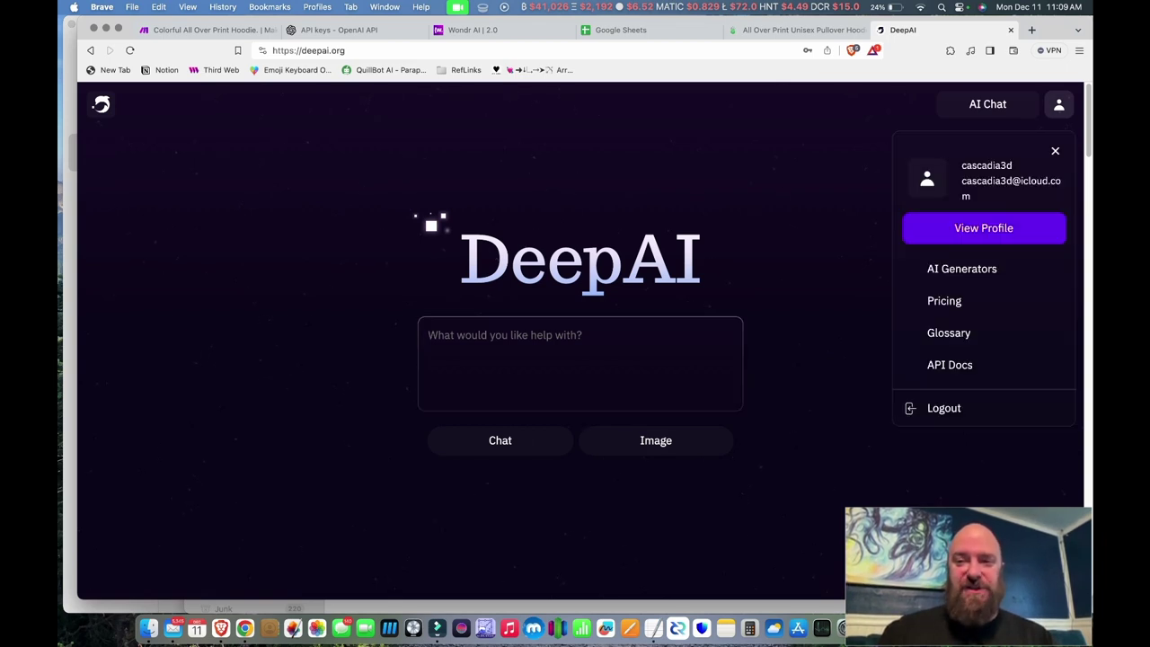
{"action": "left_click", "coordinate": [983, 227]}
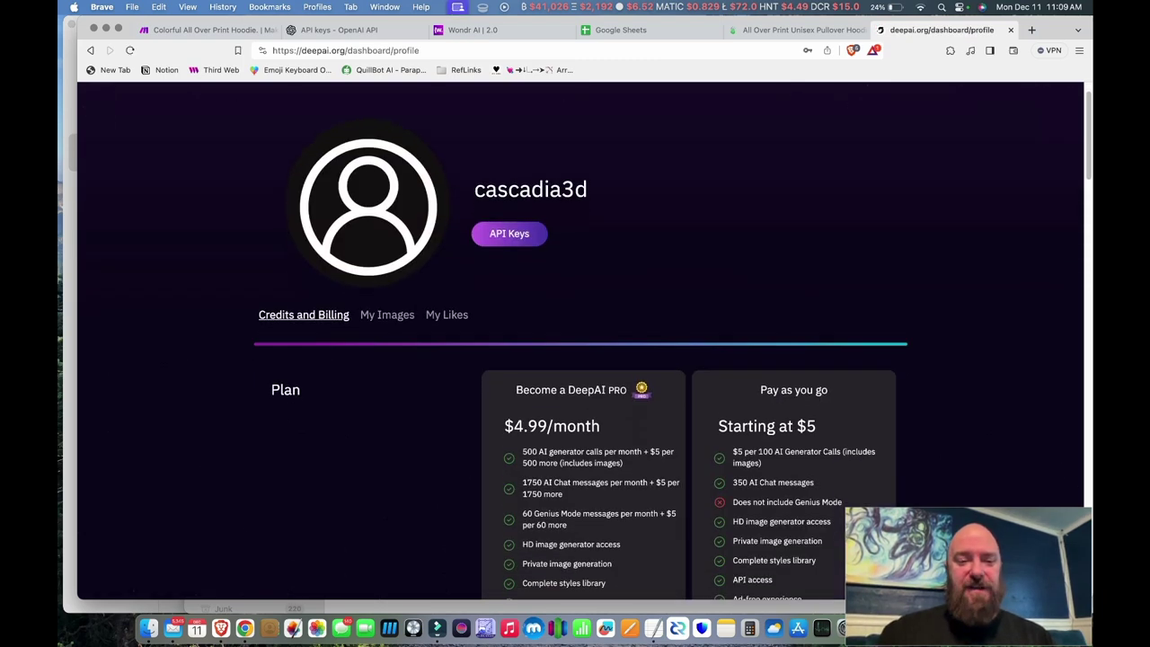
{"action": "scroll", "coordinate": [580, 342], "scroll_direction": "down", "scroll_amount": 4}
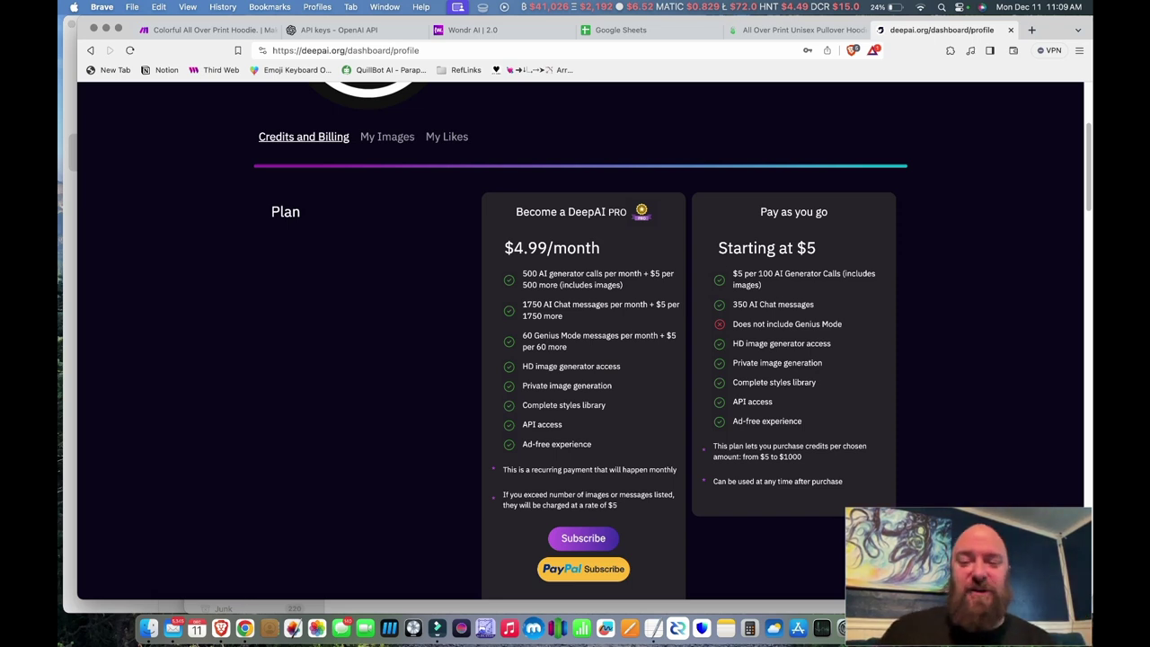
{"action": "scroll", "coordinate": [579, 342], "scroll_direction": "down", "scroll_amount": 5}
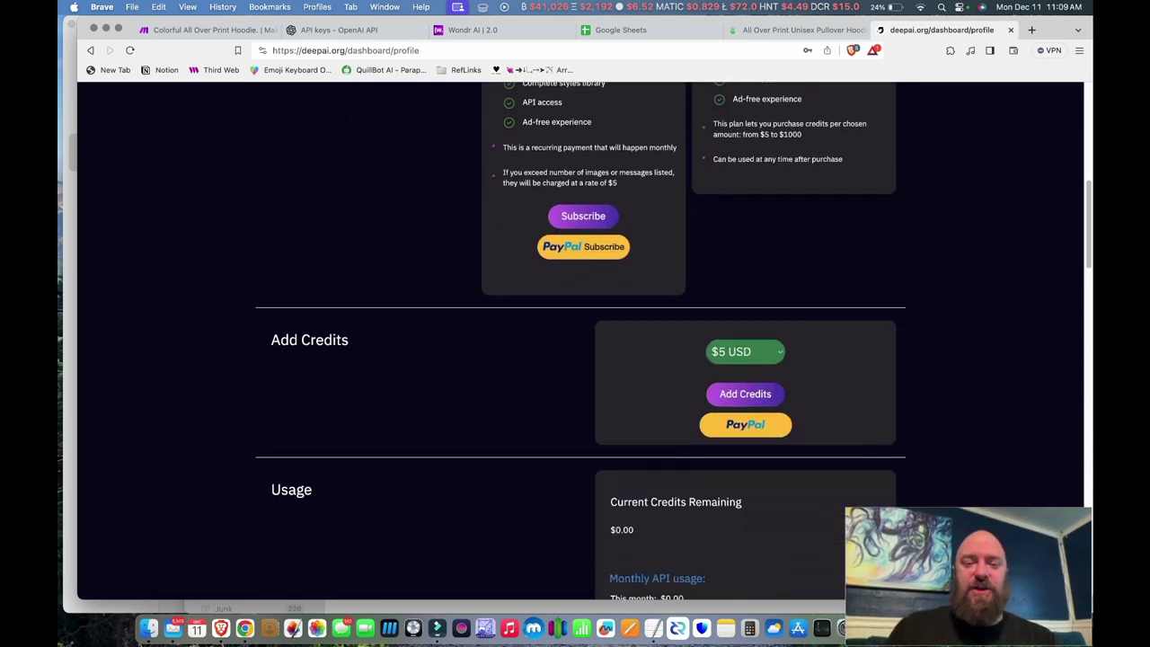
Review the credit purchase options and the usage section of the DeepAI profile
{"action": "scroll", "coordinate": [580, 341], "scroll_direction": "down", "scroll_amount": 1}
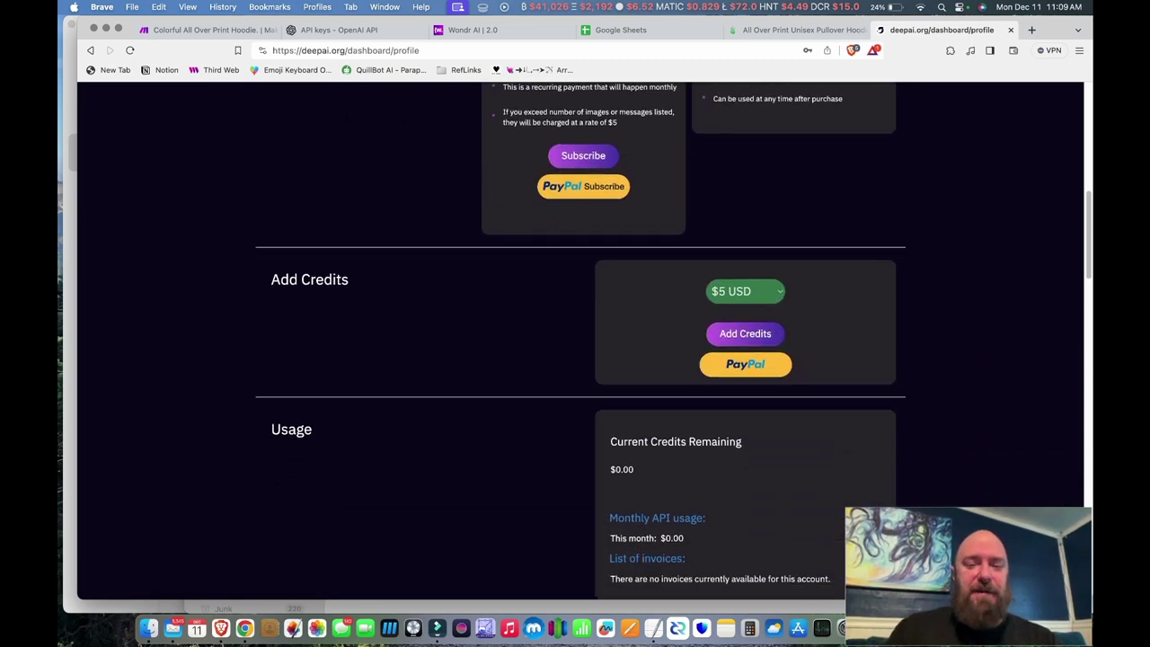
{"action": "scroll", "coordinate": [579, 341], "scroll_direction": "up", "scroll_amount": 5}
{"action": "scroll", "coordinate": [580, 341], "scroll_direction": "up", "scroll_amount": 3}
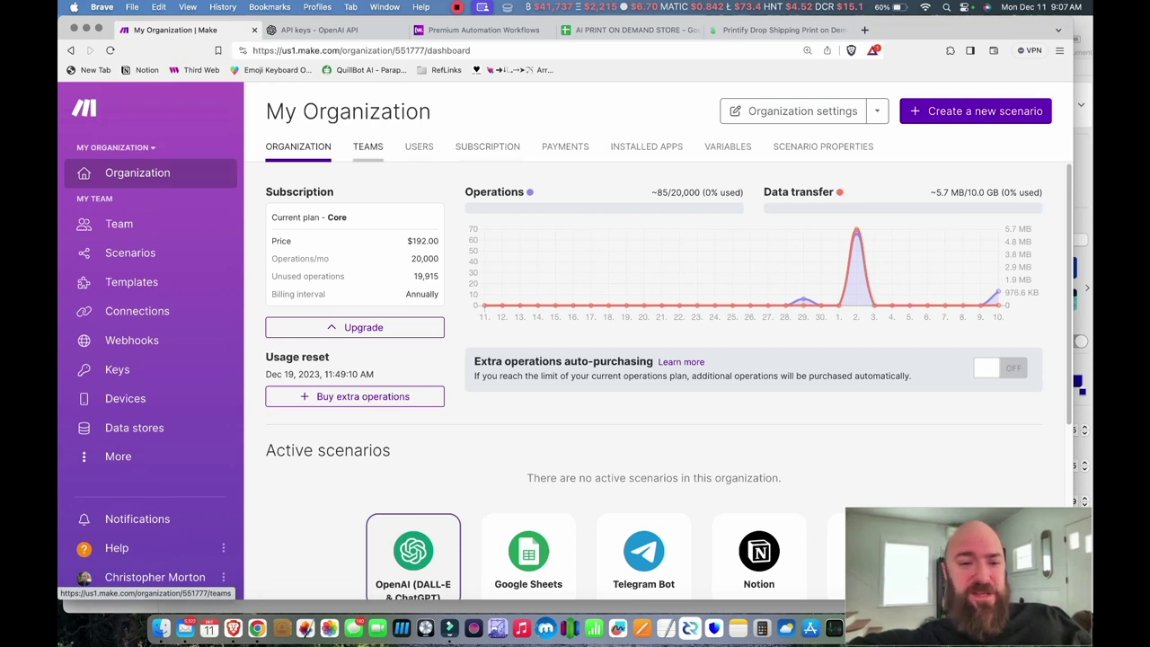
Switch to Make and view the organization's teams, overview and users pages
{"action": "left_click", "coordinate": [367, 146]}
{"action": "left_click", "coordinate": [419, 146]}
{"action": "left_click", "coordinate": [298, 147]}
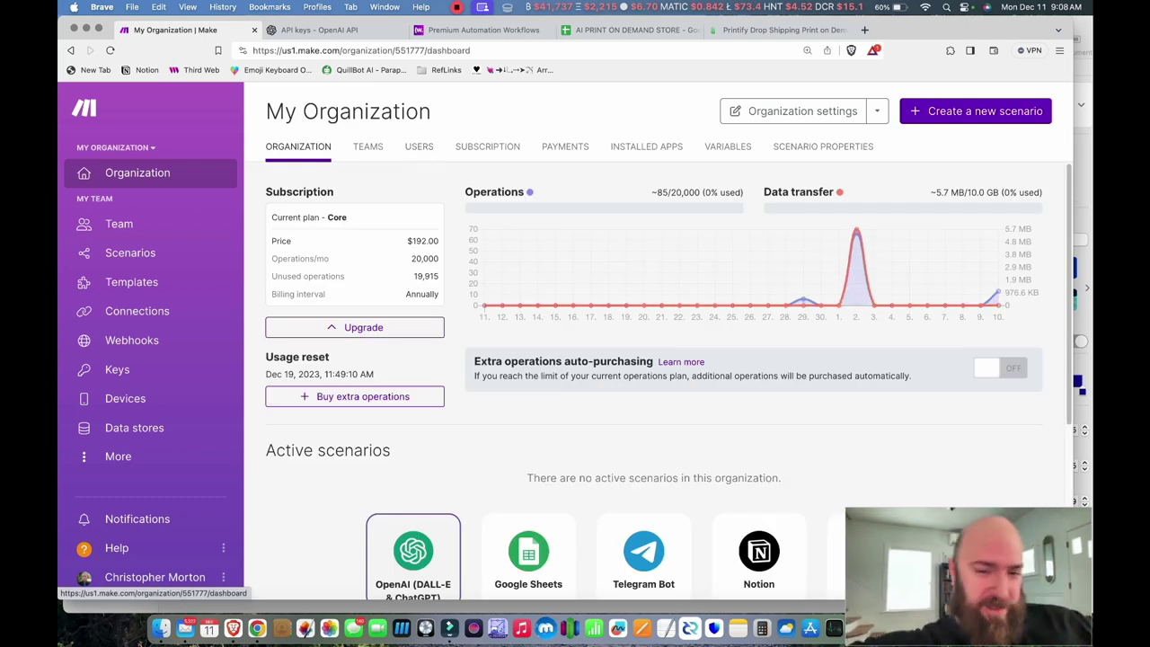
{"action": "left_click", "coordinate": [419, 146]}
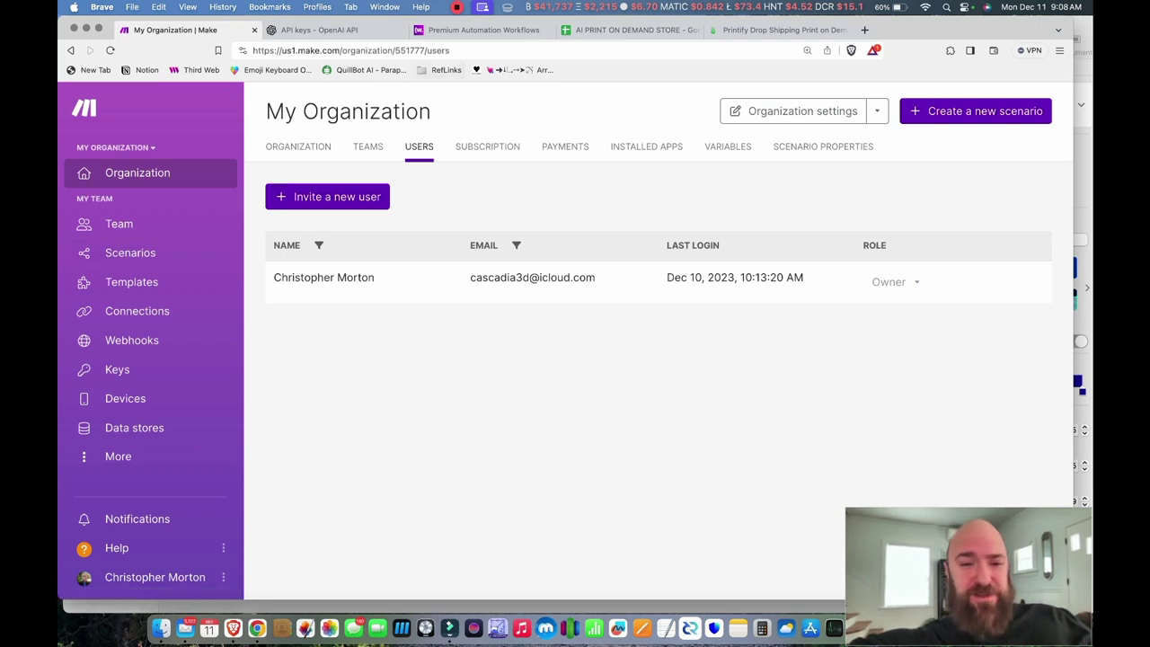
Open the team's scenarios in Make, create a new scenario and move its empty starting module to the canvas's left side
{"action": "left_click", "coordinate": [119, 224]}
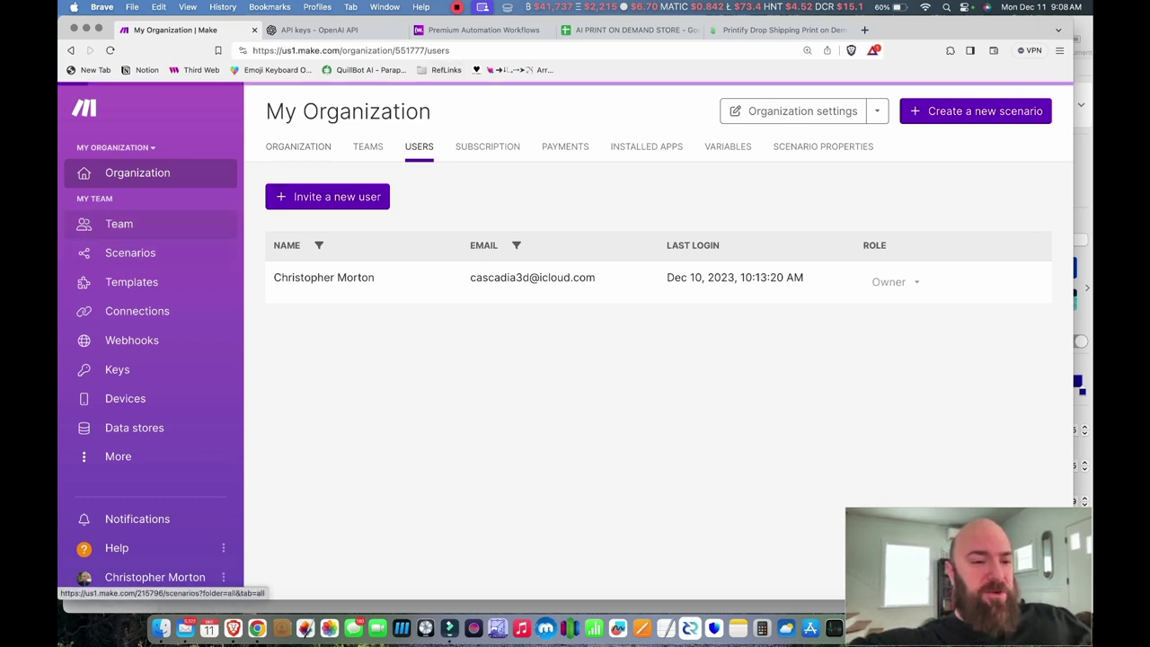
{"action": "left_click", "coordinate": [130, 253]}
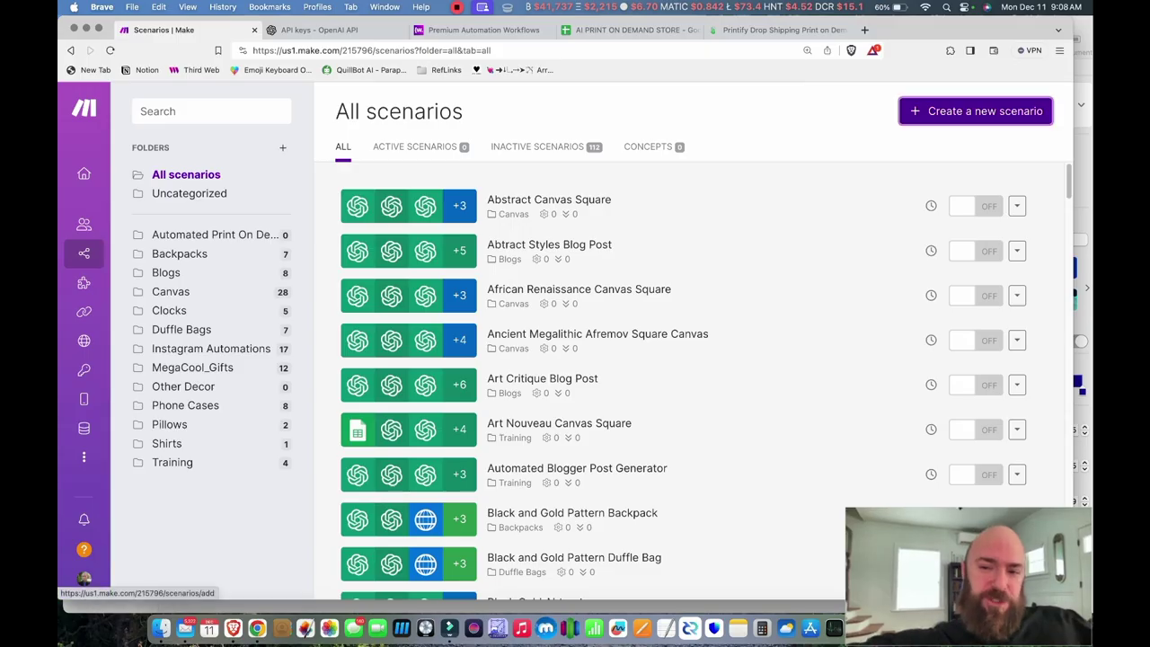
{"action": "left_click", "coordinate": [974, 110]}
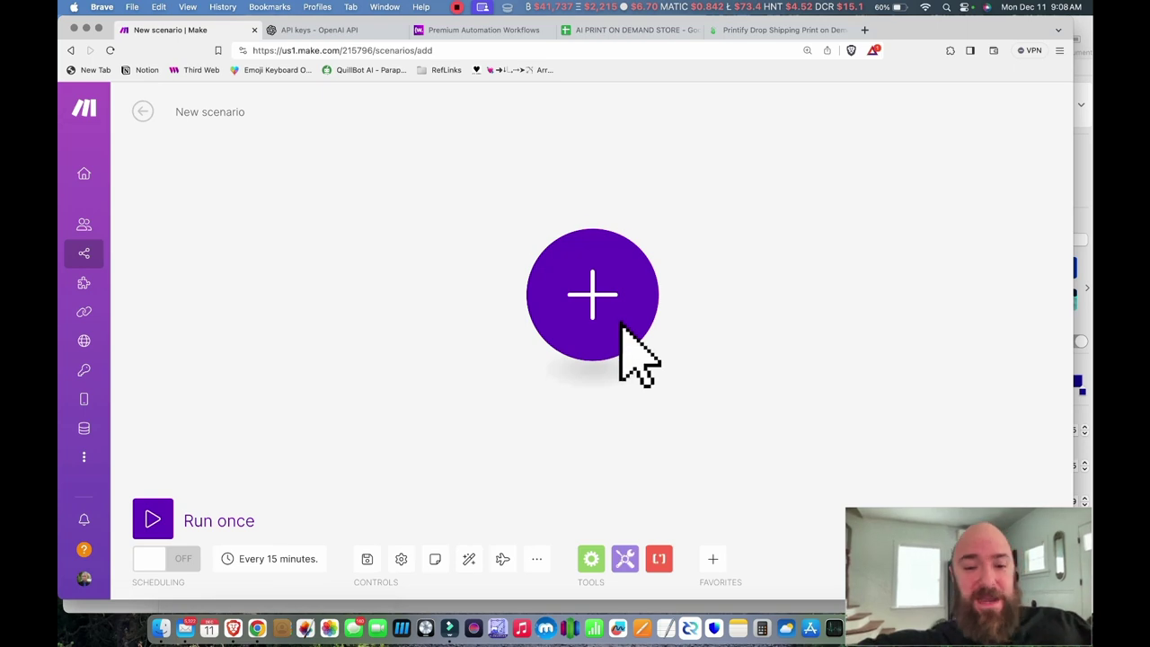
{"action": "left_click", "coordinate": [624, 333]}
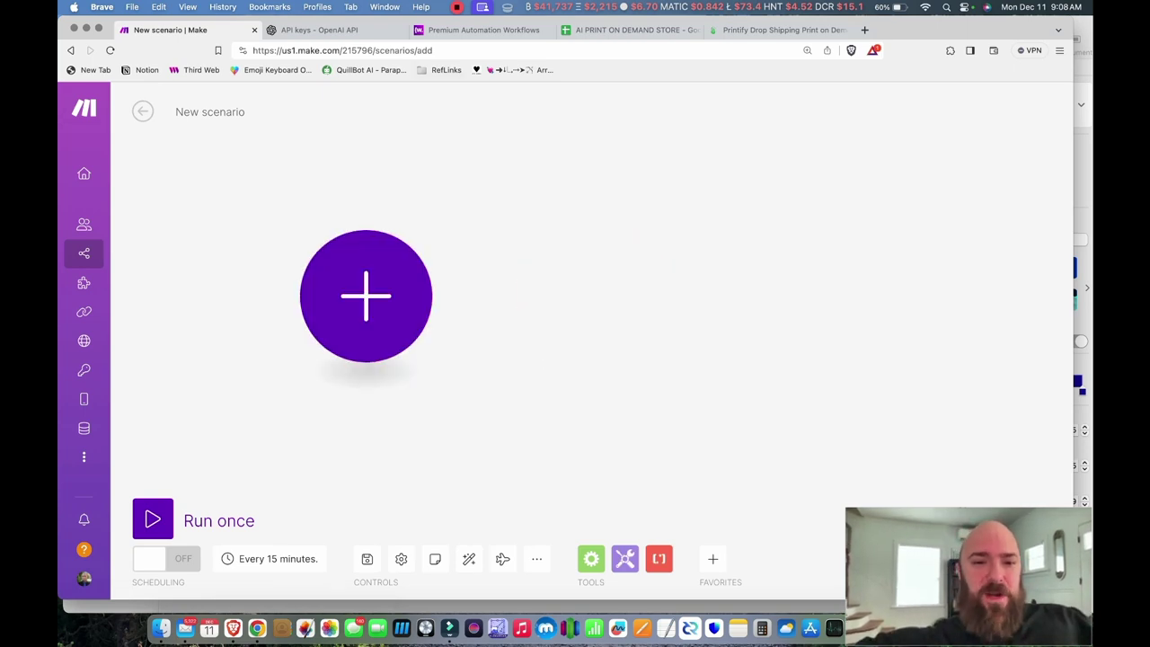
Switch to Wondr AI and browse the product templates in the Premium Workflows gallery
{"action": "left_click", "coordinate": [483, 29]}
{"action": "scroll", "coordinate": [656, 342], "scroll_direction": "down", "scroll_amount": 10}
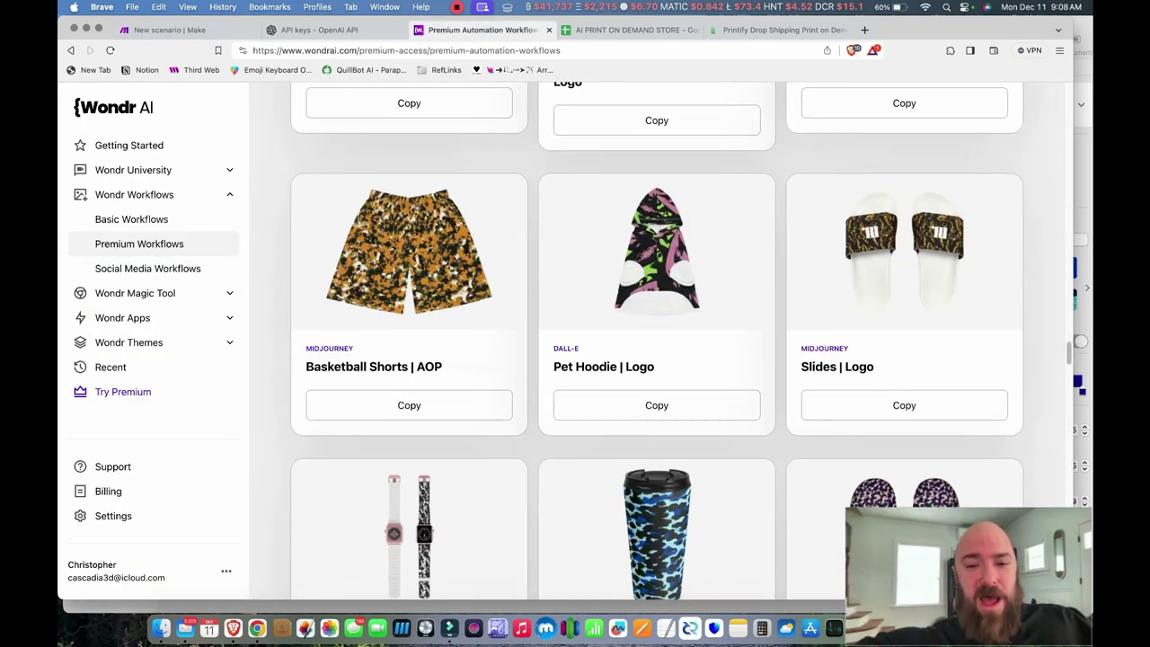
{"action": "scroll", "coordinate": [655, 341], "scroll_direction": "down", "scroll_amount": 10}
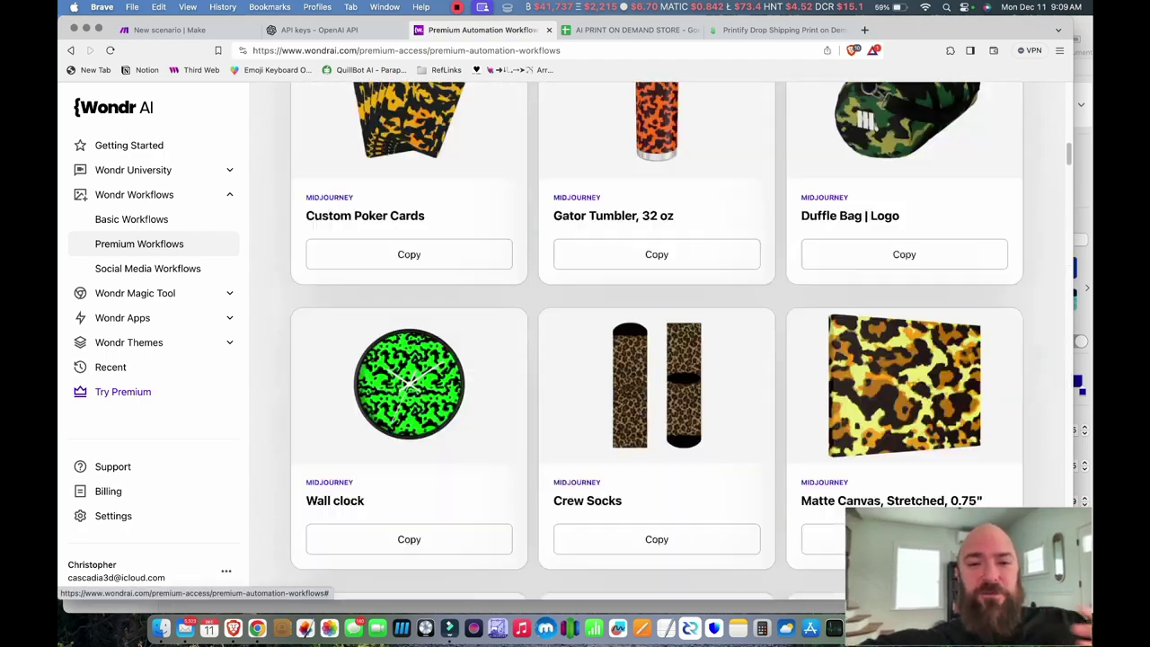
{"action": "scroll", "coordinate": [656, 342], "scroll_direction": "up", "scroll_amount": 1}
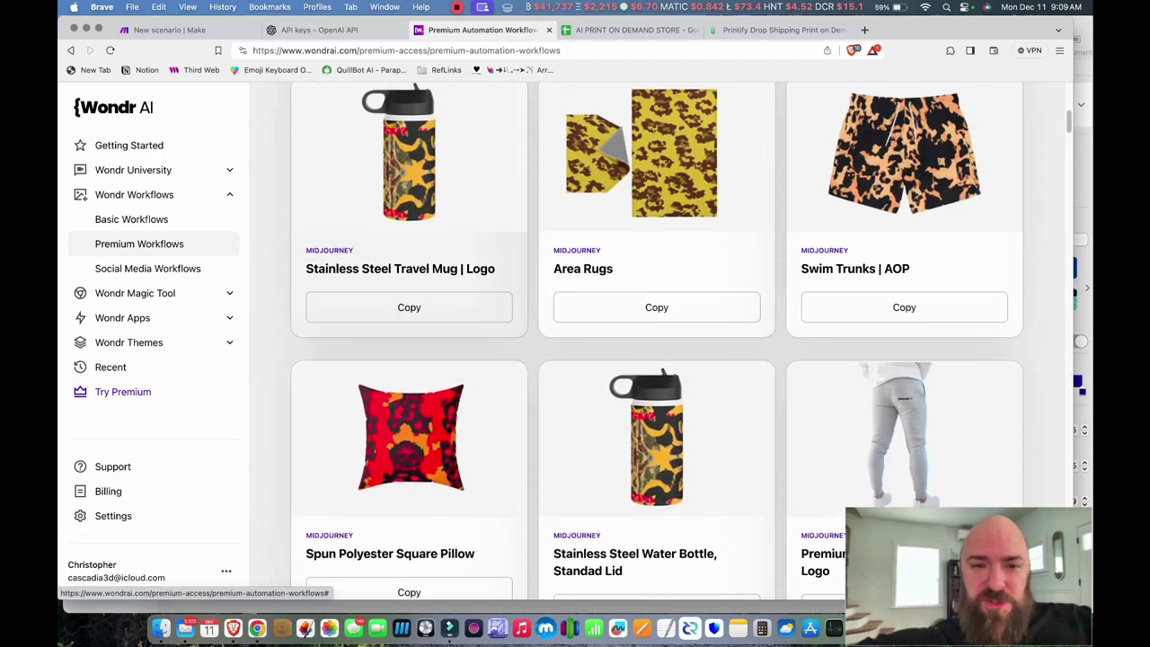
{"action": "scroll", "coordinate": [656, 341], "scroll_direction": "down", "scroll_amount": 10}
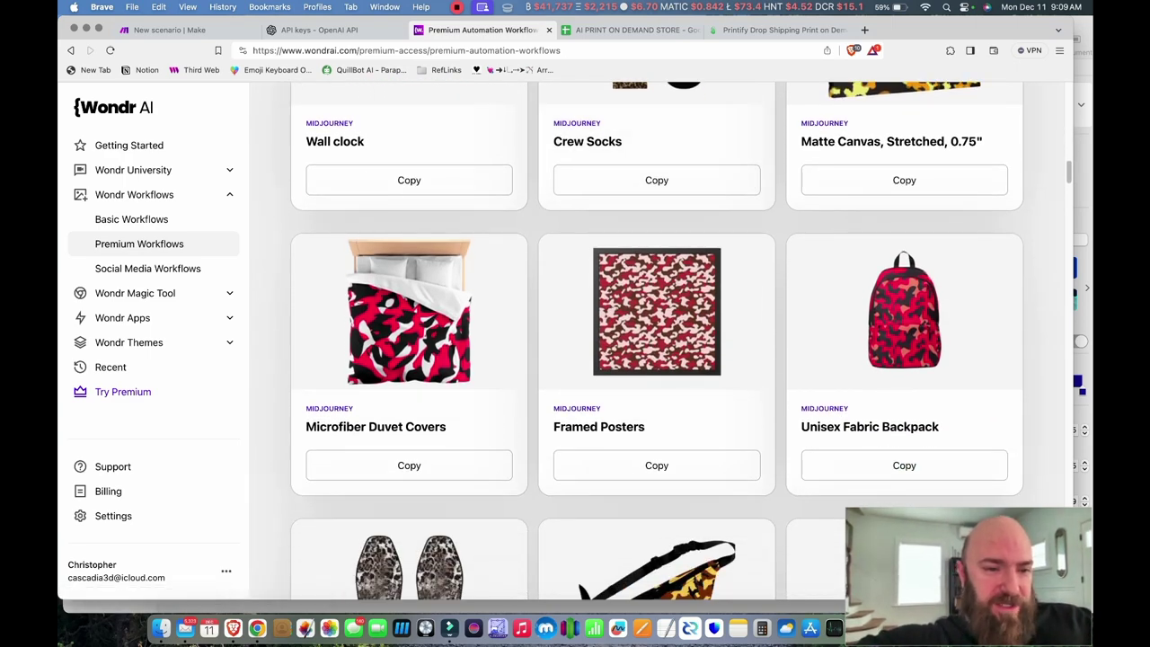
{"action": "double_click", "coordinate": [107, 219]}
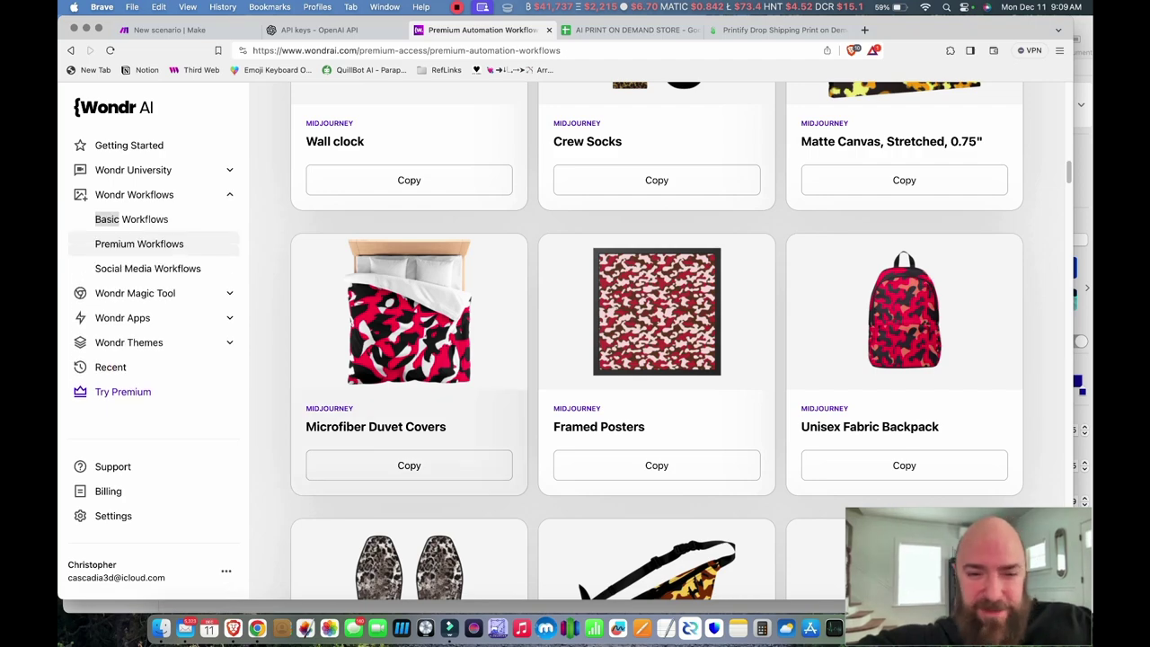
{"action": "scroll", "coordinate": [656, 342], "scroll_direction": "down", "scroll_amount": 3}
{"action": "scroll", "coordinate": [656, 341], "scroll_direction": "down", "scroll_amount": 20}
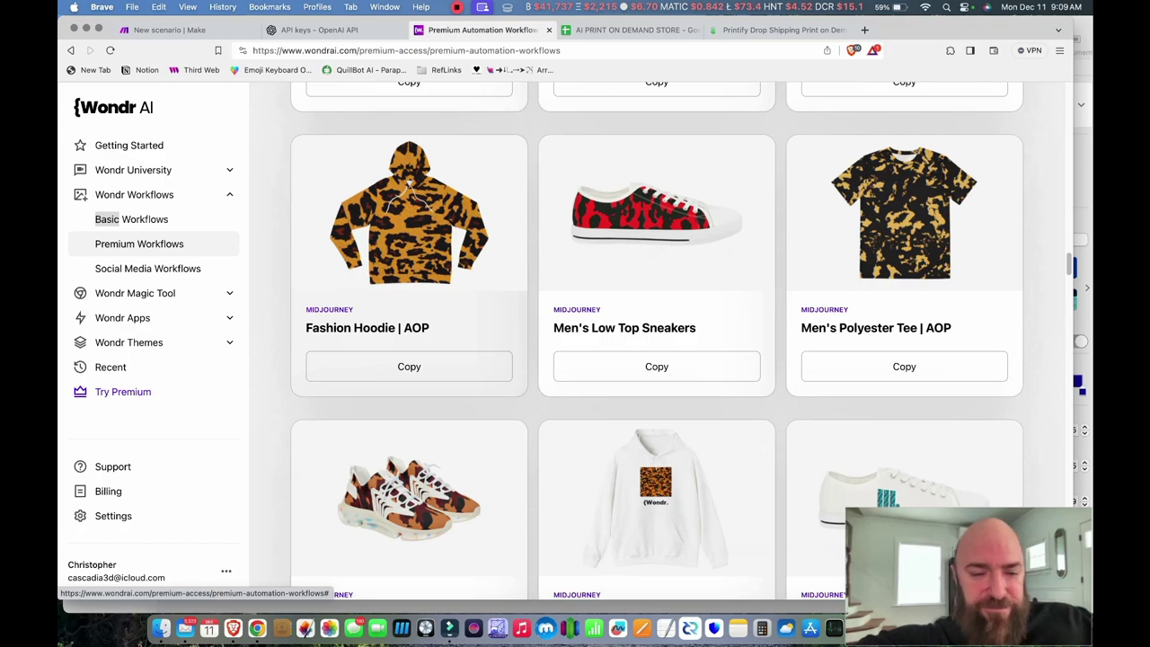
{"action": "scroll", "coordinate": [655, 341], "scroll_direction": "down", "scroll_amount": 15}
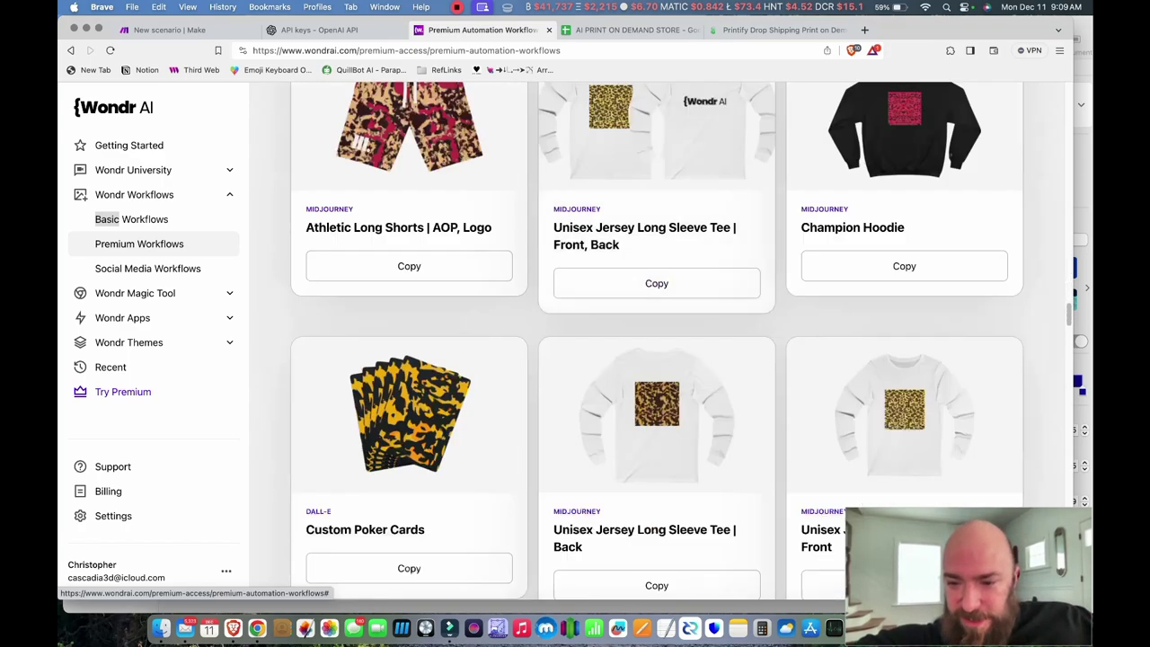
{"action": "scroll", "coordinate": [655, 341], "scroll_direction": "down", "scroll_amount": 20}
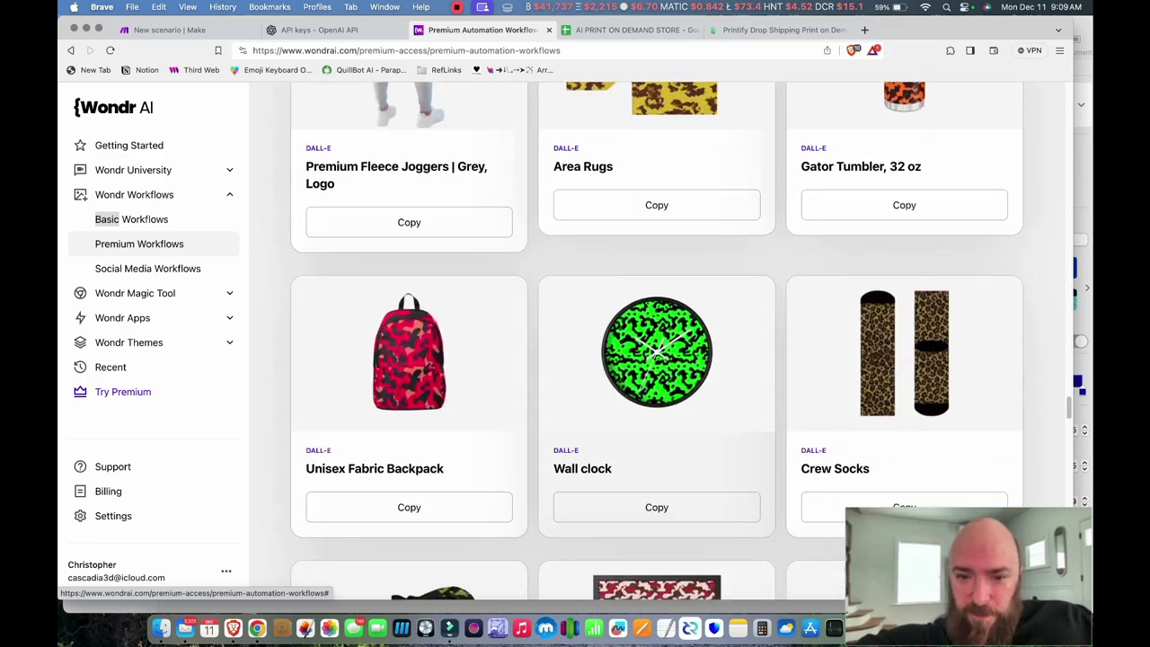
{"action": "scroll", "coordinate": [655, 341], "scroll_direction": "down", "scroll_amount": 12}
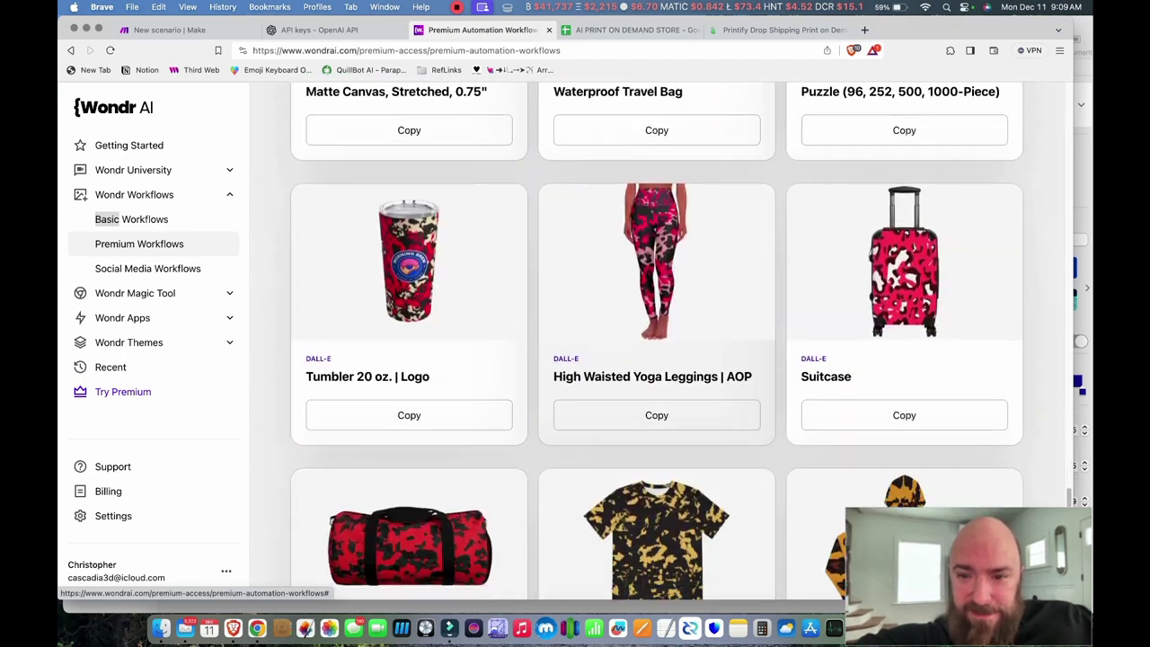
Copy the DALL-E "Fashion Hoodie | AOP" workflow and paste it into the new Make scenario
{"action": "scroll", "coordinate": [656, 341], "scroll_direction": "up", "scroll_amount": 1}
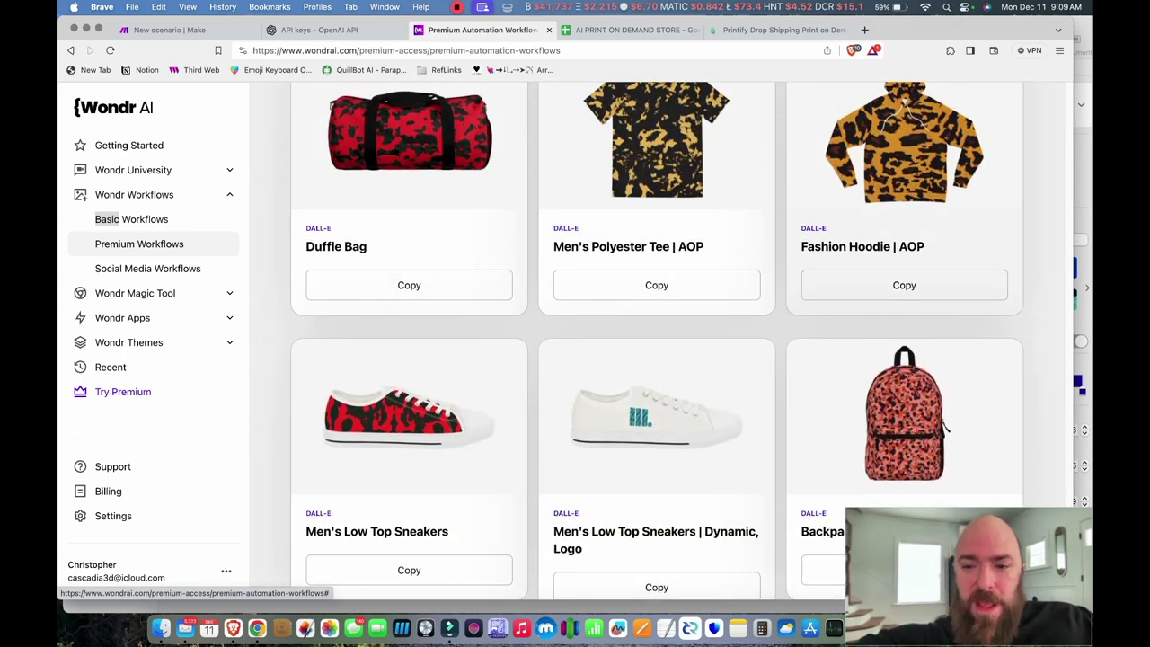
{"action": "scroll", "coordinate": [656, 341], "scroll_direction": "up", "scroll_amount": 3}
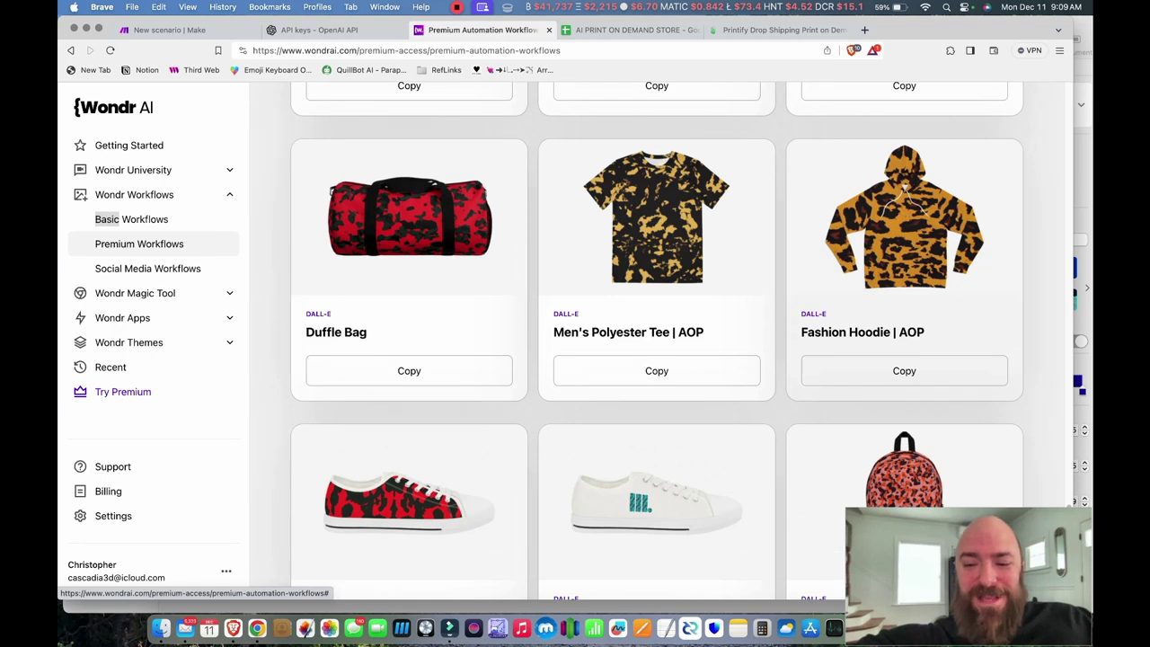
{"action": "left_click", "coordinate": [904, 370]}
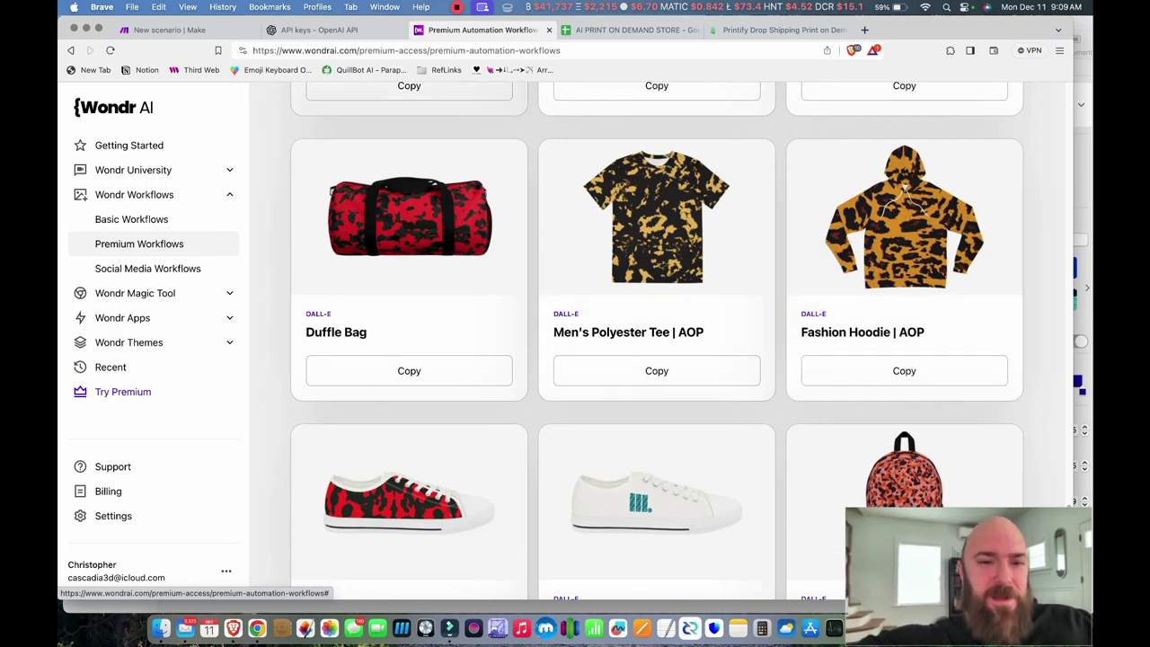
{"action": "key", "text": "ctrl+shift+Tab"}
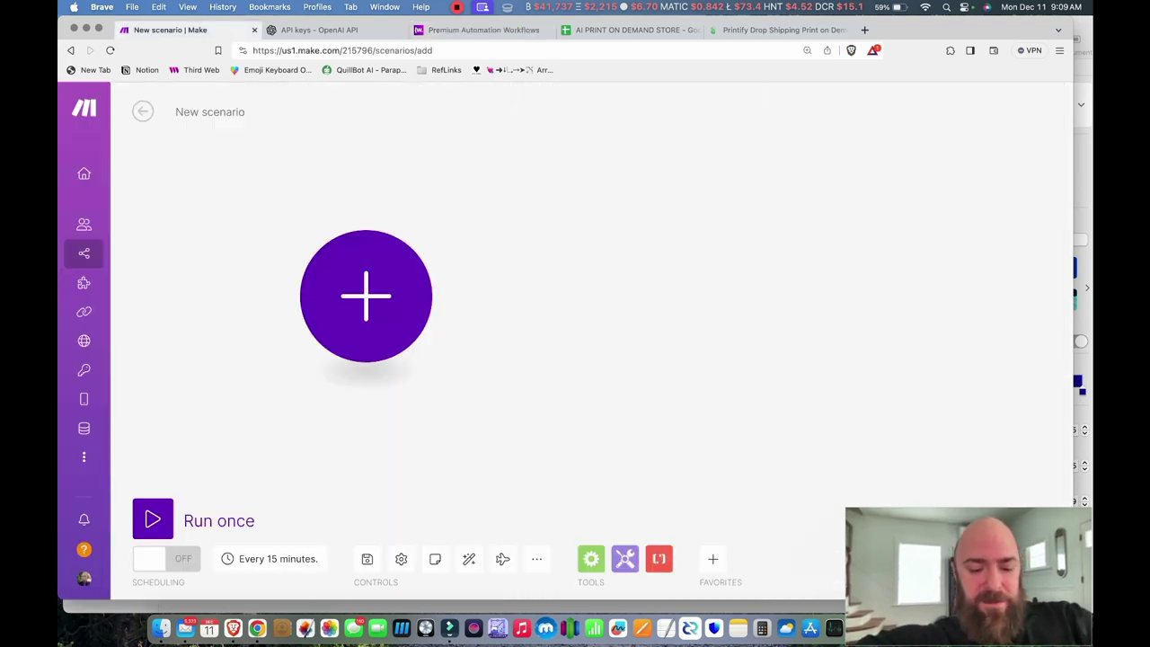
{"action": "key", "text": "super+v"}
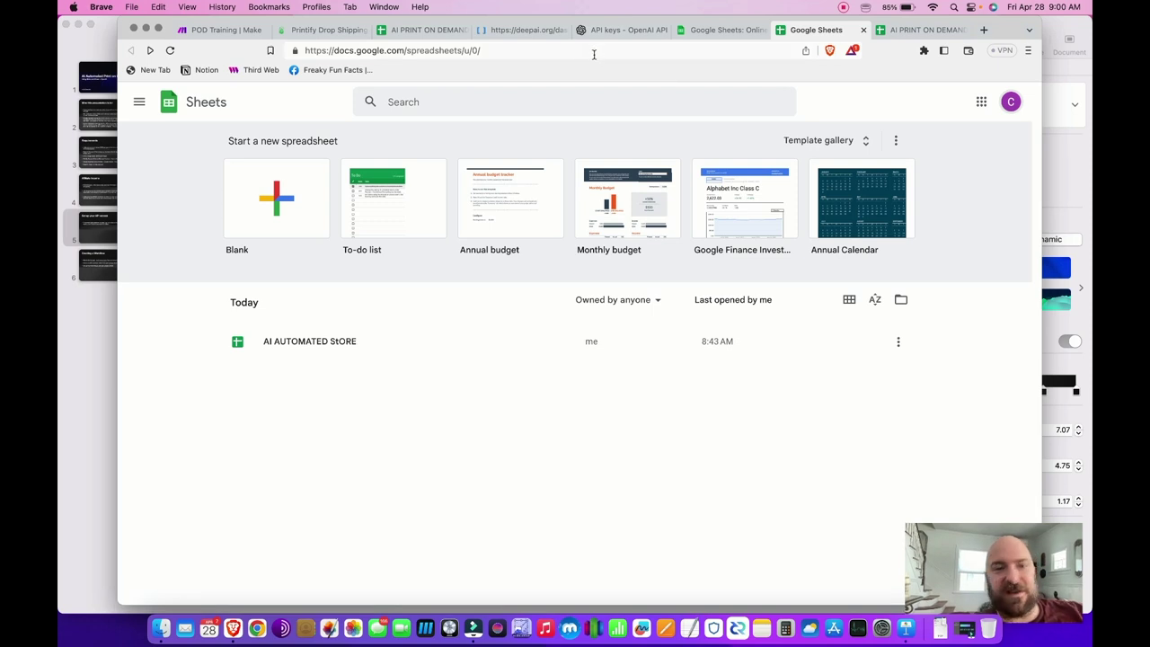
Create a blank spreadsheet in Google Sheets and open cell A2 for editing
{"action": "left_click", "coordinate": [270, 203]}
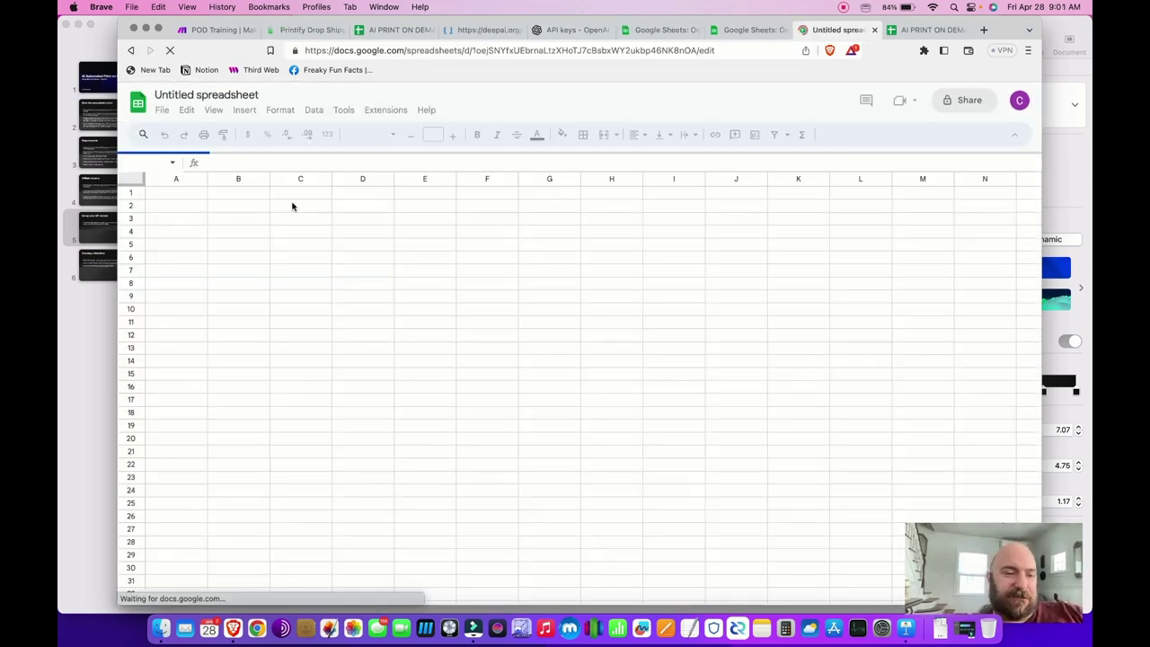
{"action": "left_click", "coordinate": [174, 203]}
{"action": "double_click", "coordinate": [207, 176]}
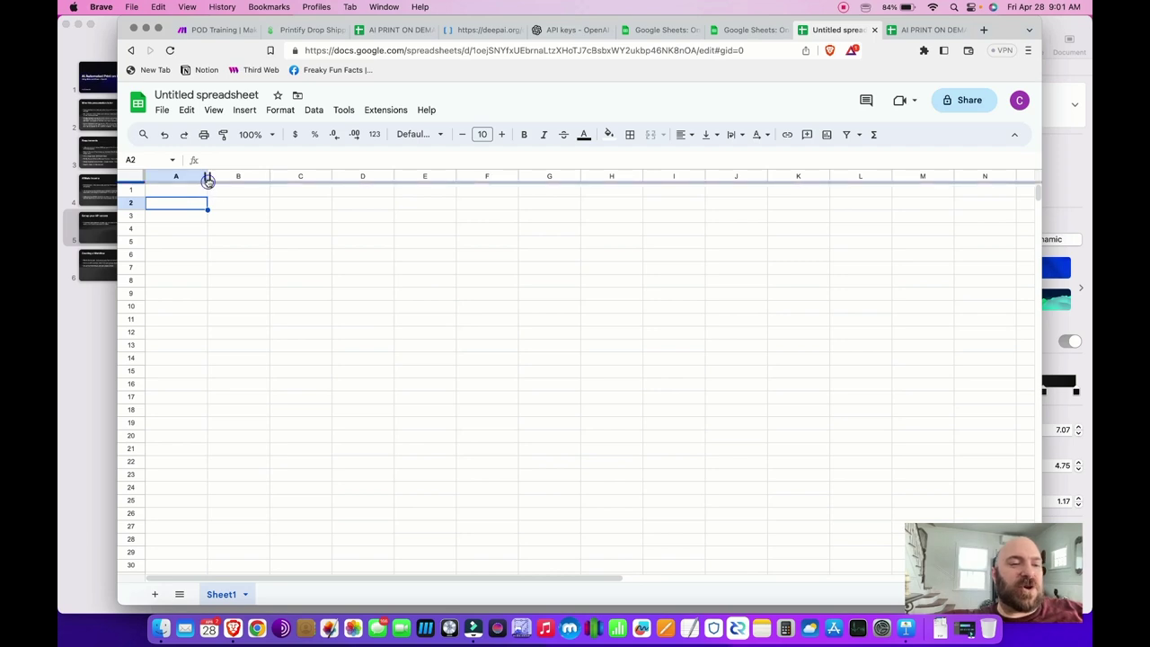
{"action": "double_click", "coordinate": [185, 203]}
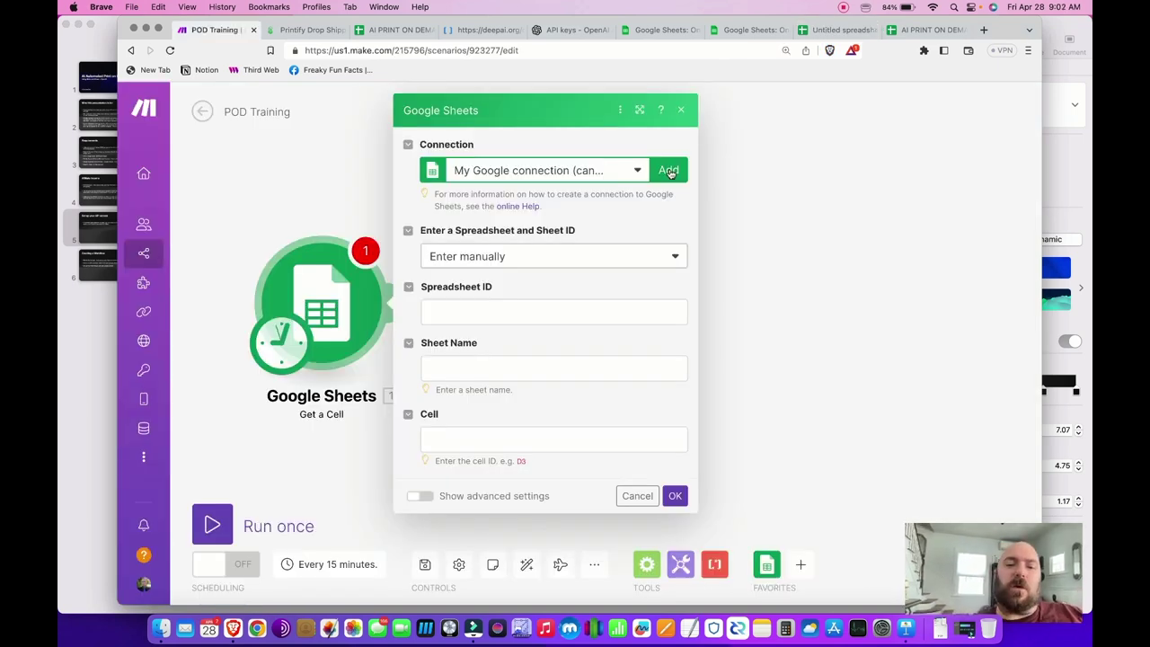
Add a connection named My Google connection to Make's Google Sheets module and start its Google sign-in
{"action": "left_click", "coordinate": [669, 171]}
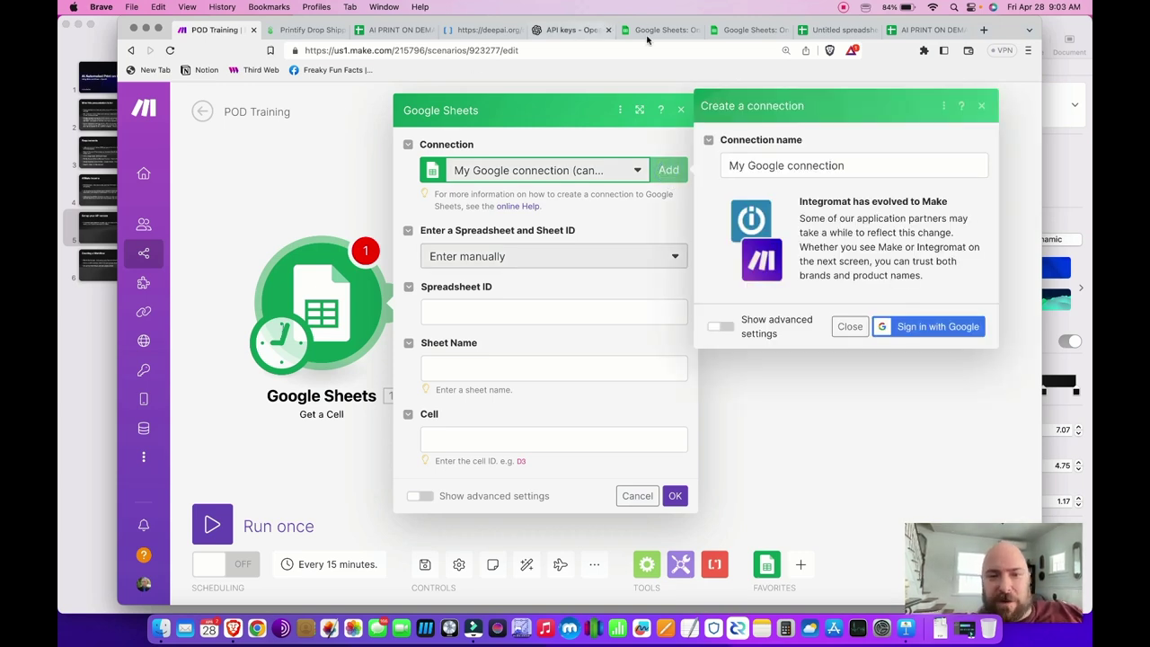
{"action": "left_click", "coordinate": [920, 329]}
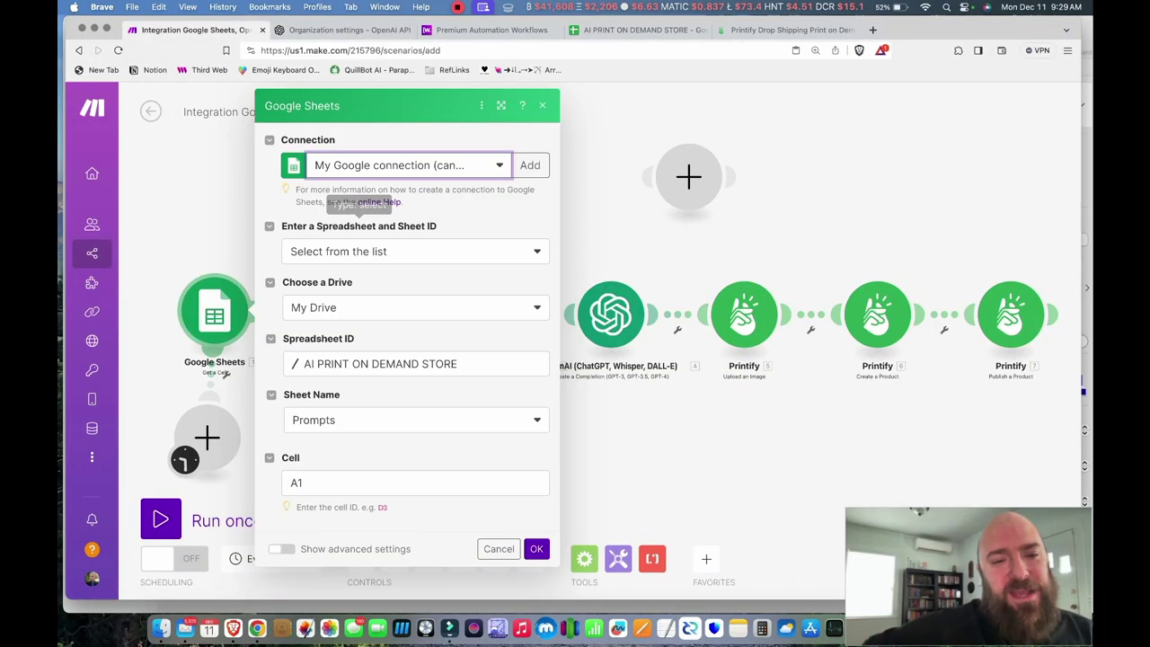
Select the AI PRINT ON DEMAND STORE spreadsheet in the Google Sheets module and open its sheet name choices
{"action": "left_click", "coordinate": [359, 251]}
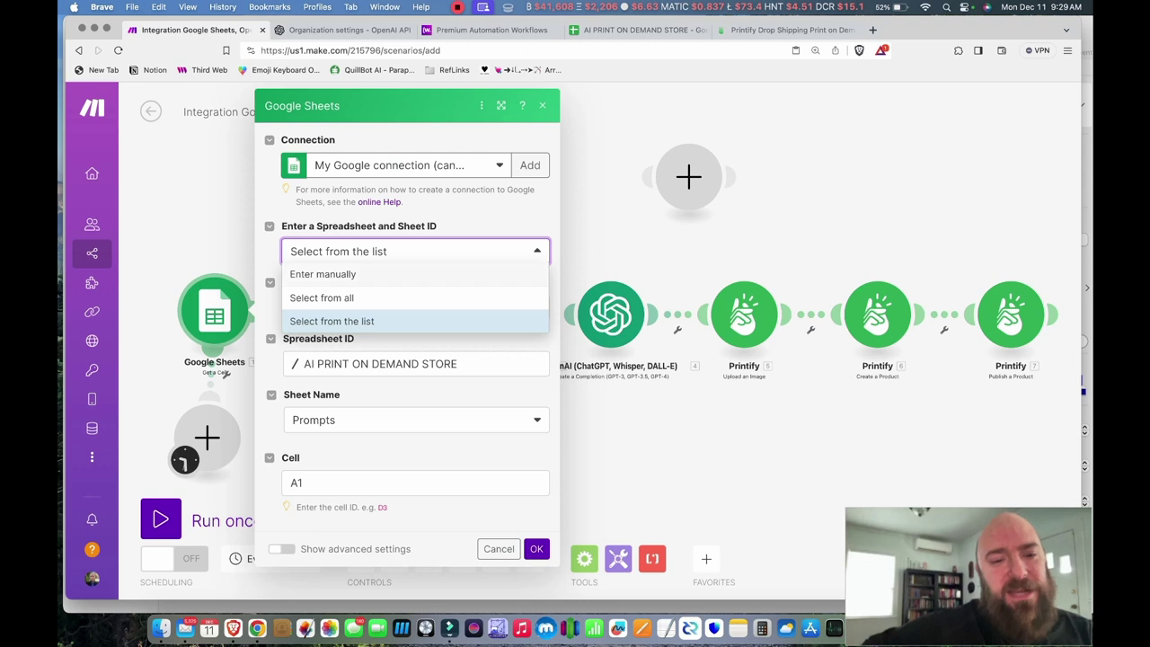
{"action": "key", "text": "Escape"}
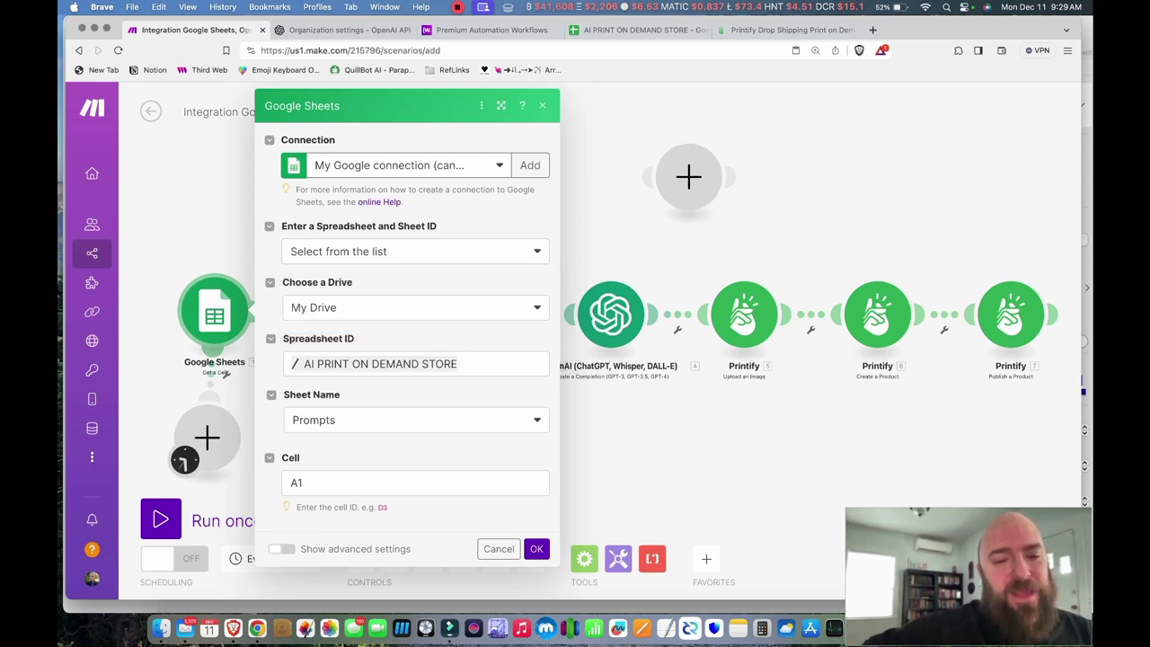
{"action": "left_click", "coordinate": [378, 363]}
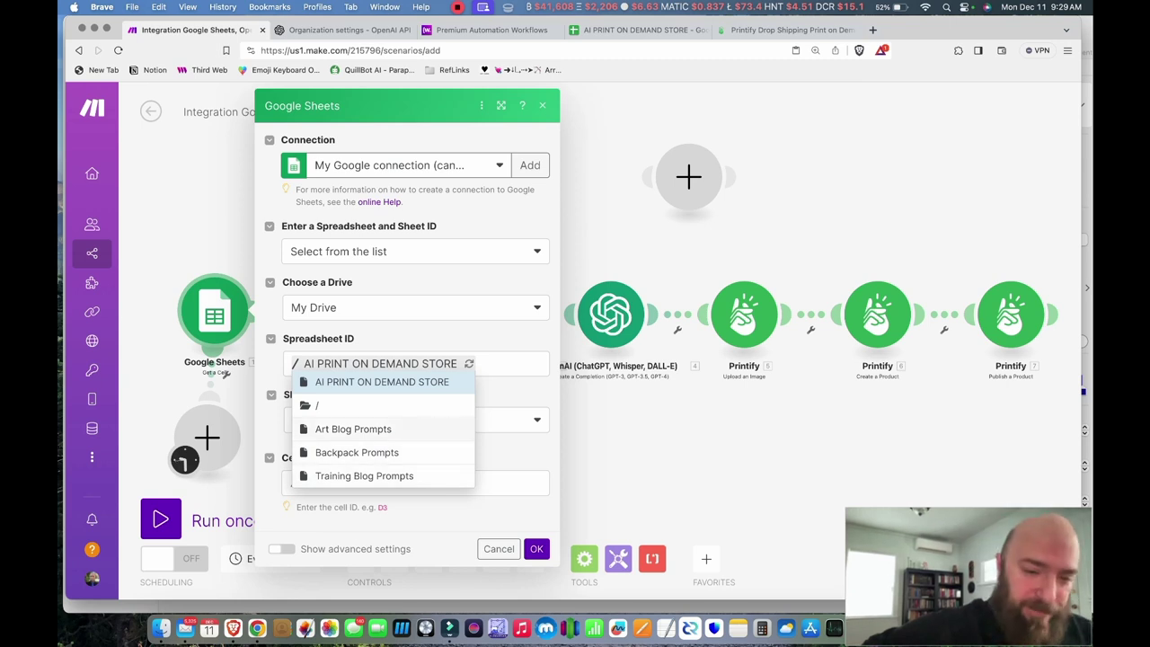
{"action": "key", "text": "Return"}
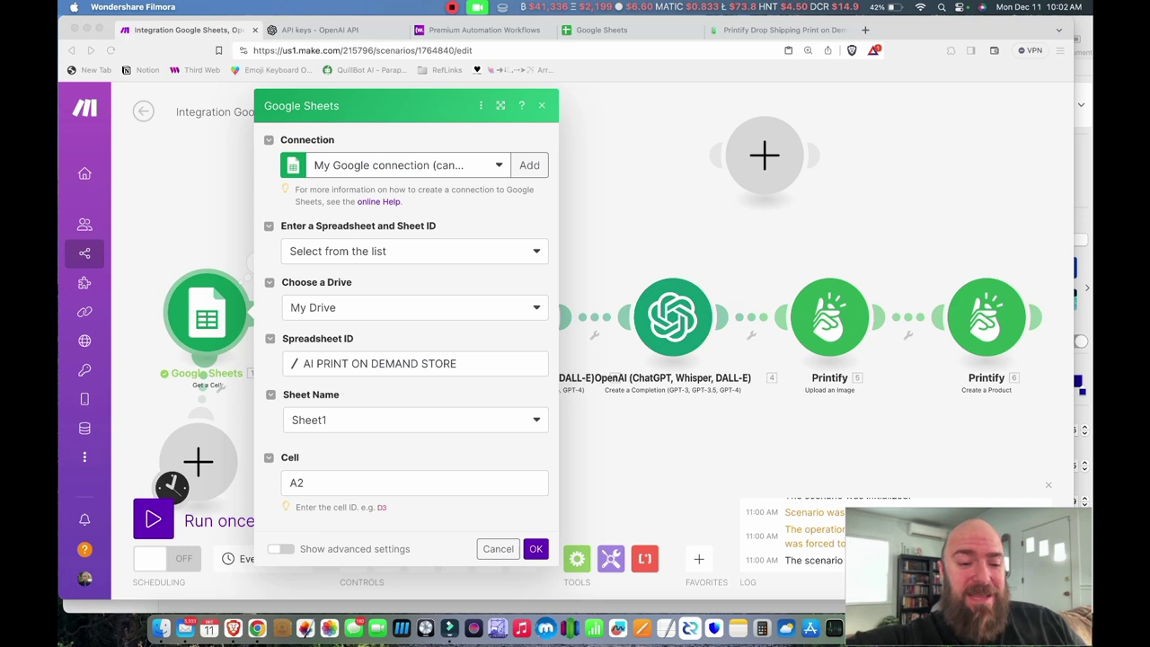
{"action": "left_click", "coordinate": [415, 418]}
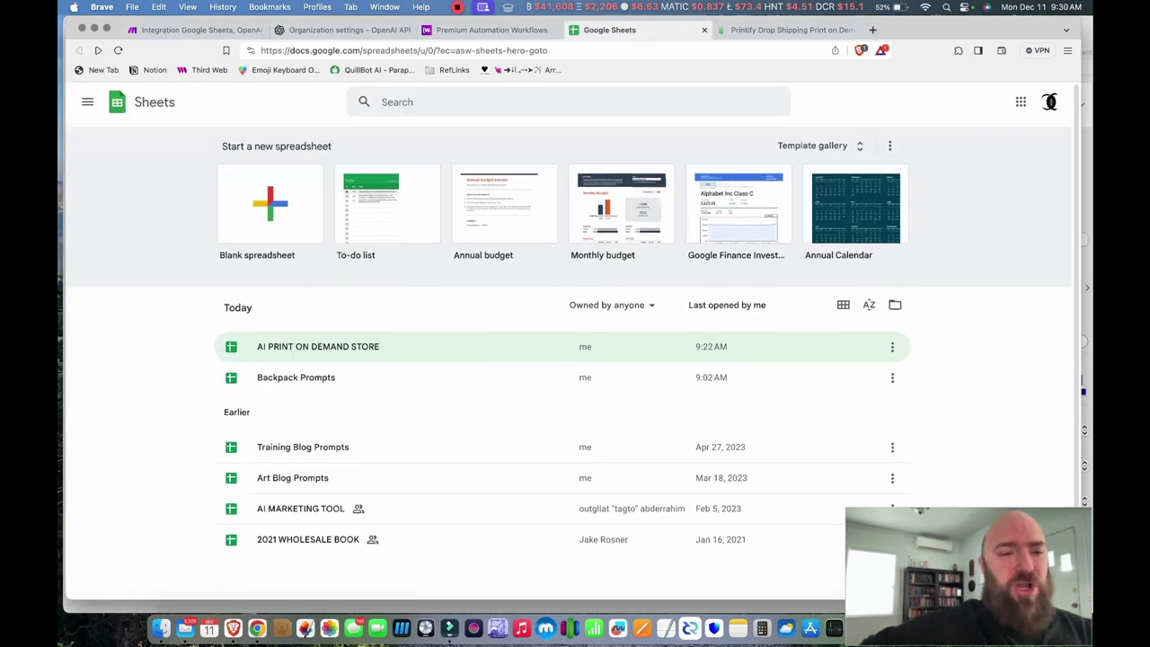
Open the AI PRINT ON DEMAND STORE spreadsheet in Google Sheets and look through the art prompts in column A
{"action": "scroll", "coordinate": [566, 360], "scroll_direction": "down", "scroll_amount": 1}
{"action": "left_click", "coordinate": [318, 341]}
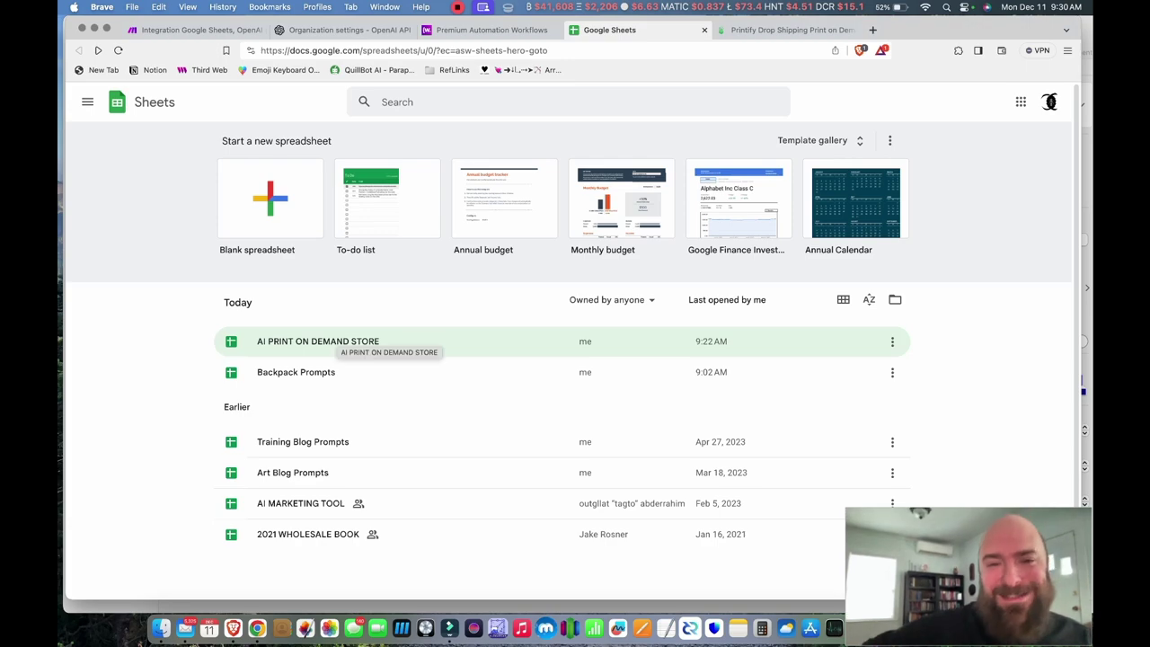
{"action": "left_click", "coordinate": [346, 341]}
{"action": "scroll", "coordinate": [296, 360], "scroll_direction": "down", "scroll_amount": 5}
{"action": "scroll", "coordinate": [296, 359], "scroll_direction": "down", "scroll_amount": 3}
{"action": "scroll", "coordinate": [296, 359], "scroll_direction": "up", "scroll_amount": 5}
{"action": "scroll", "coordinate": [297, 359], "scroll_direction": "up", "scroll_amount": 2}
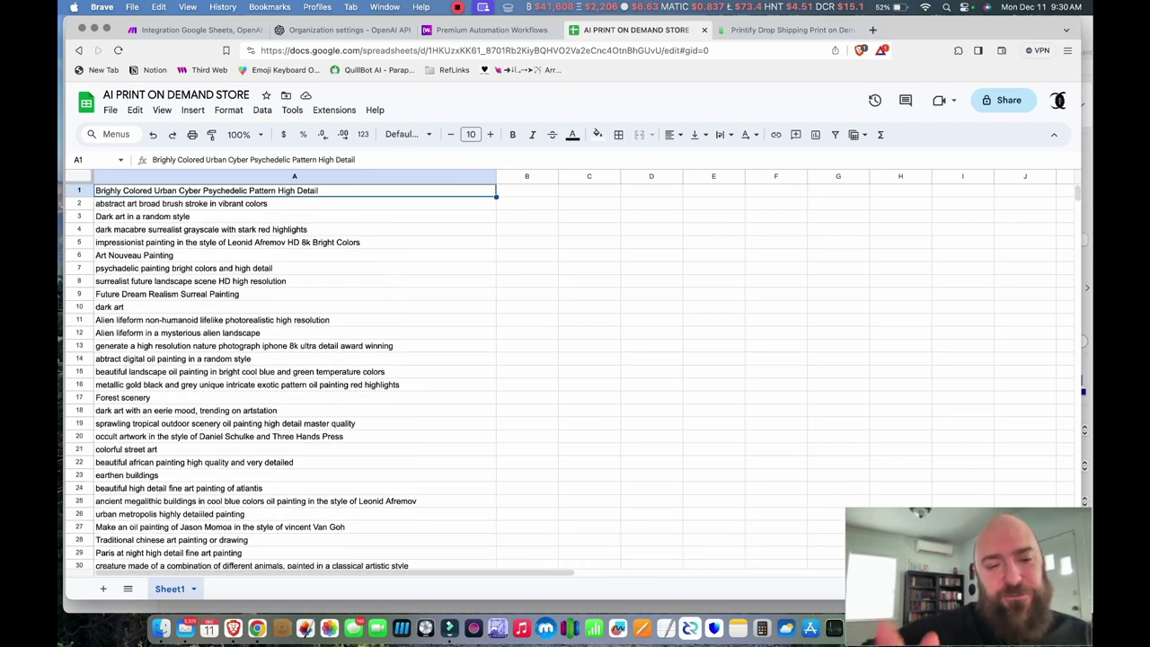
{"action": "scroll", "coordinate": [296, 359], "scroll_direction": "down", "scroll_amount": 7}
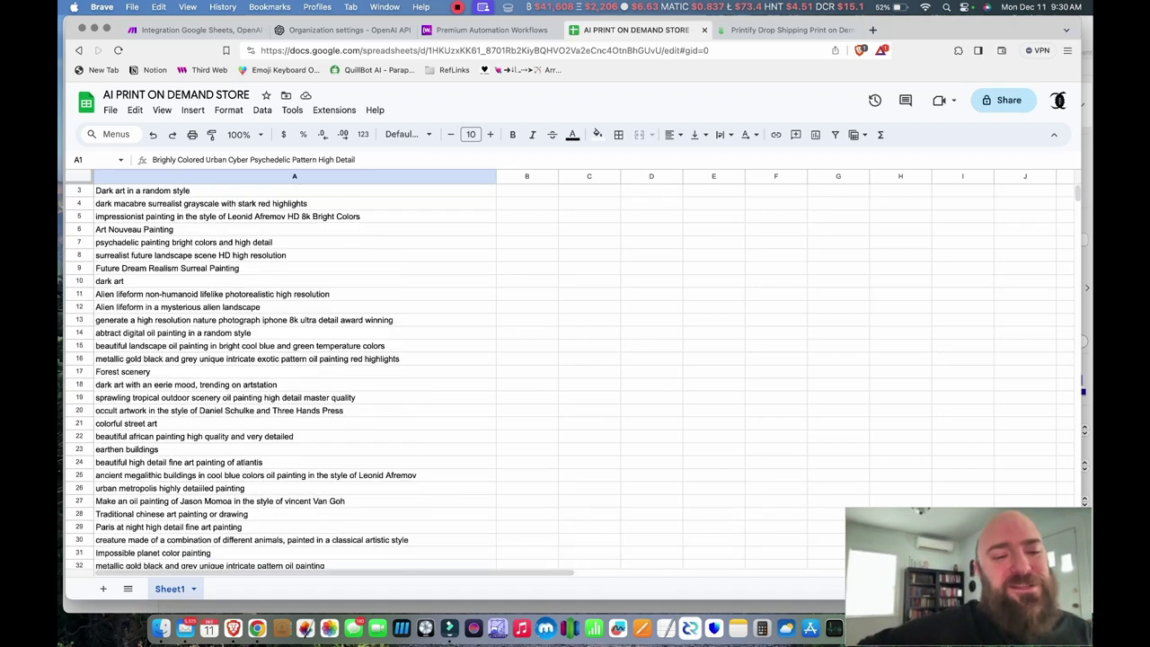
Return to the Make scenario and confirm the Google Sheets module's settings for the AI PRINT ON DEMAND STORE spreadsheet
{"action": "scroll", "coordinate": [297, 359], "scroll_direction": "up", "scroll_amount": 7}
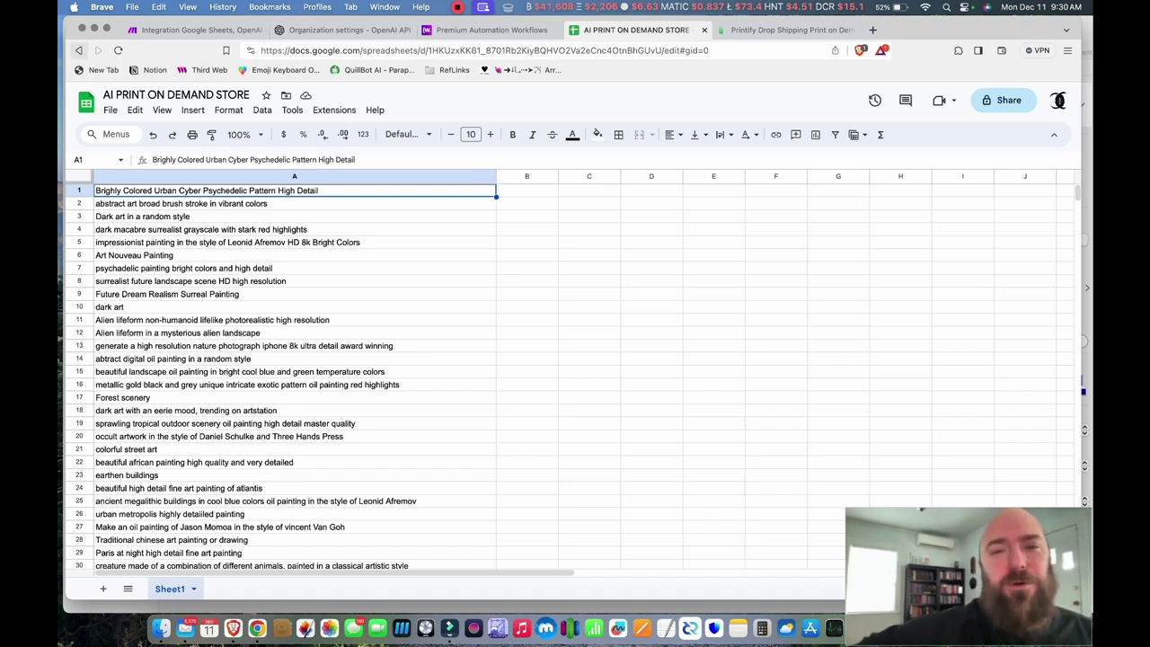
{"action": "left_click", "coordinate": [78, 51]}
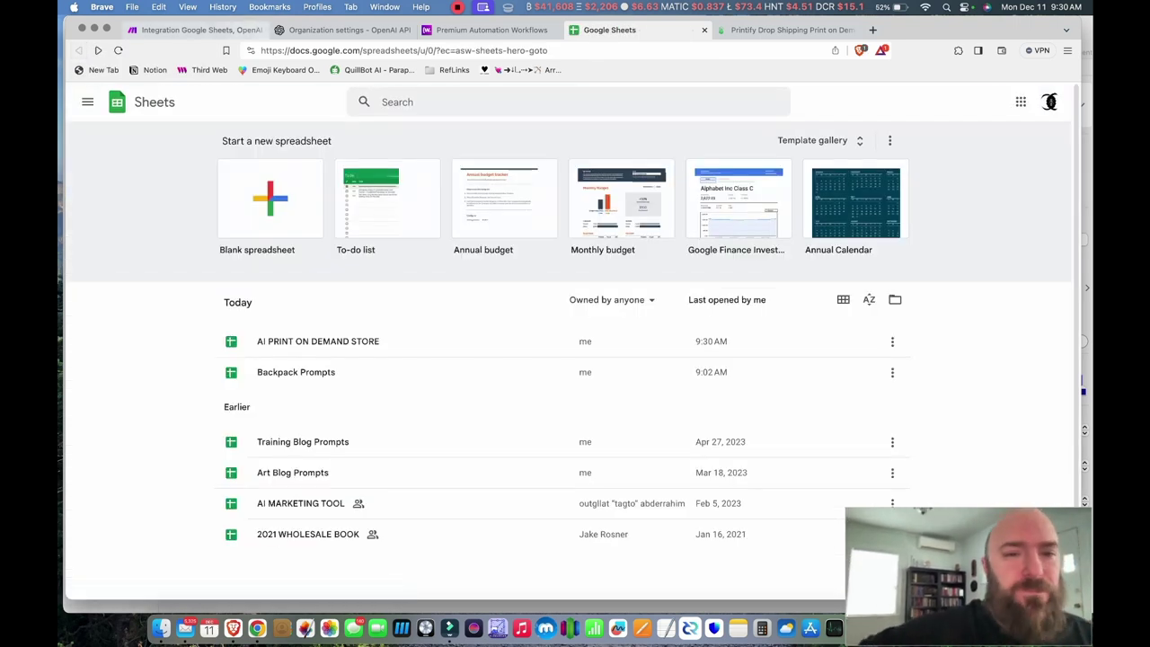
{"action": "left_click", "coordinate": [193, 29]}
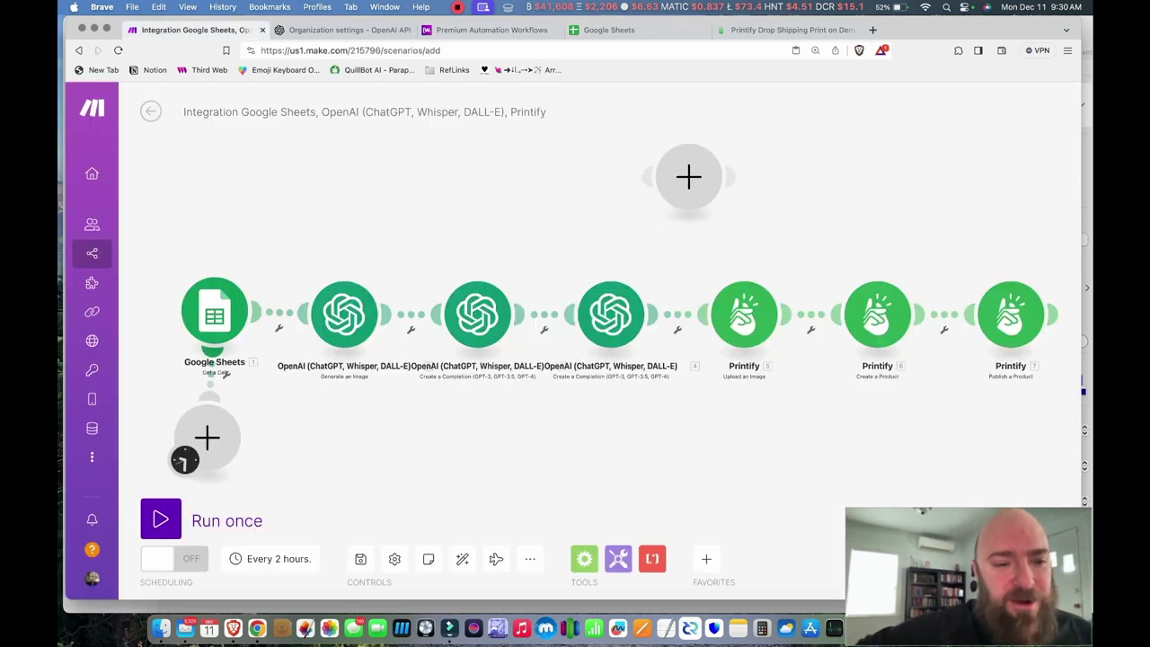
{"action": "left_click", "coordinate": [214, 313]}
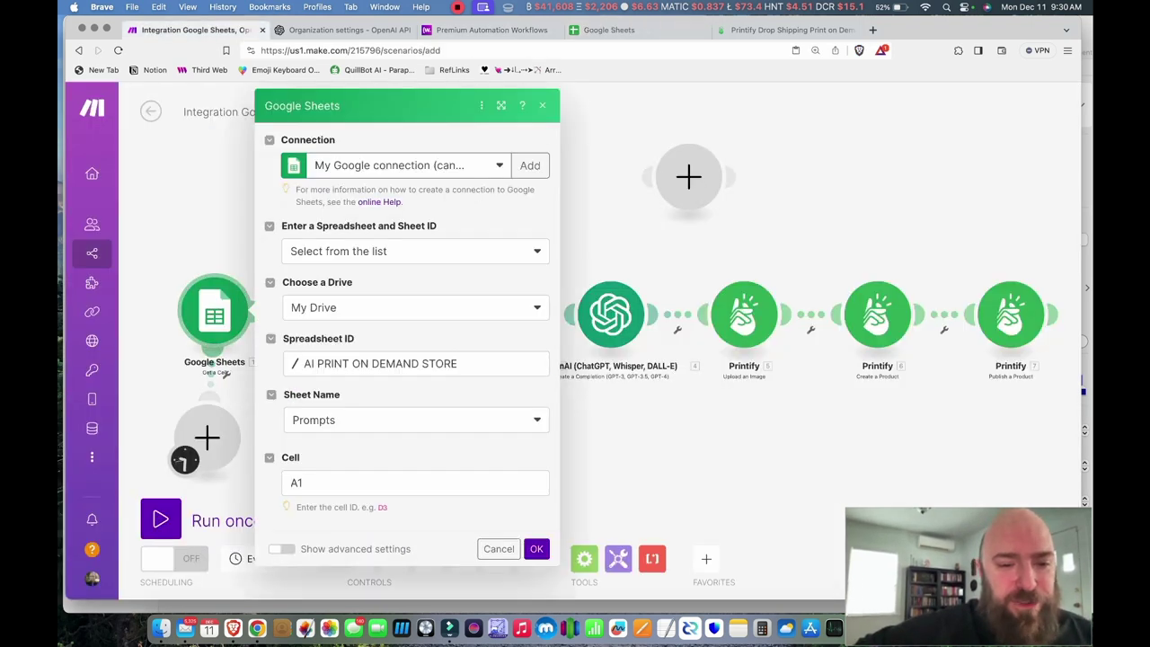
{"action": "left_click", "coordinate": [537, 548]}
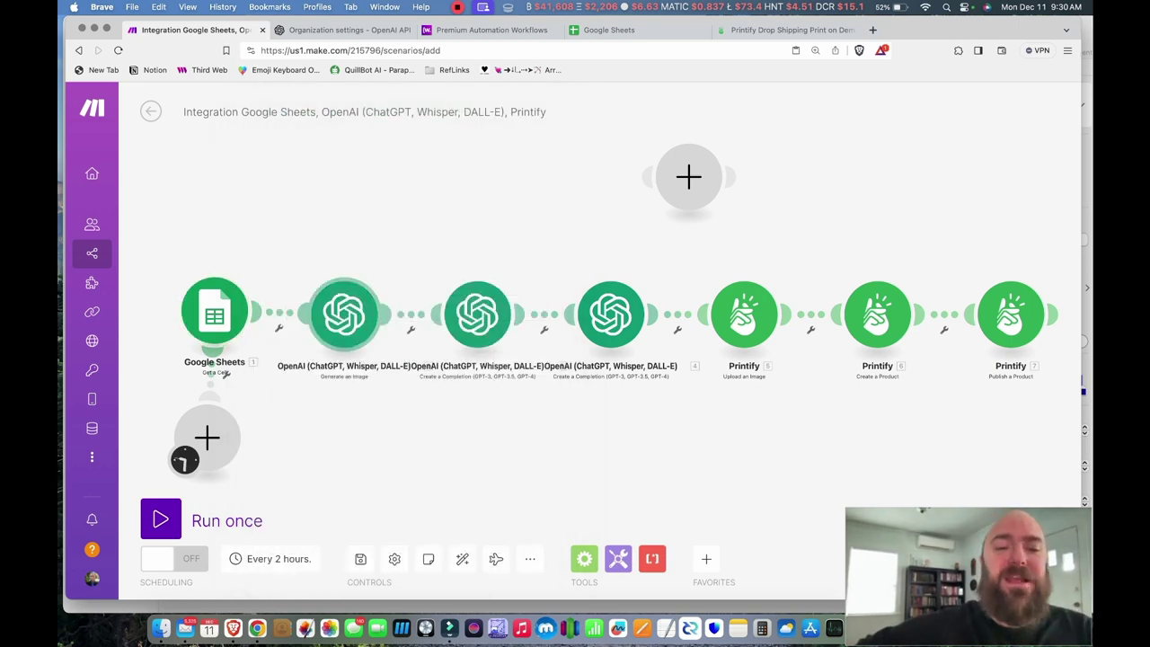
Start a new connection in the OpenAI image generation module and view the API keys page on the OpenAI platform
{"action": "left_click", "coordinate": [344, 313]}
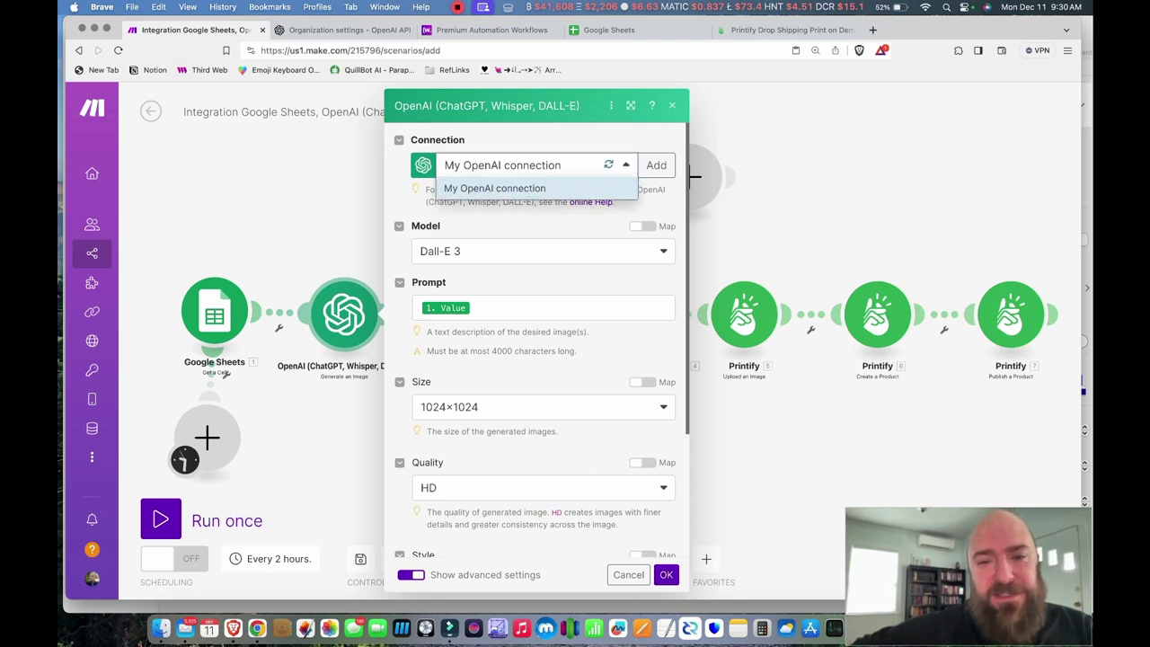
{"action": "left_click", "coordinate": [656, 165]}
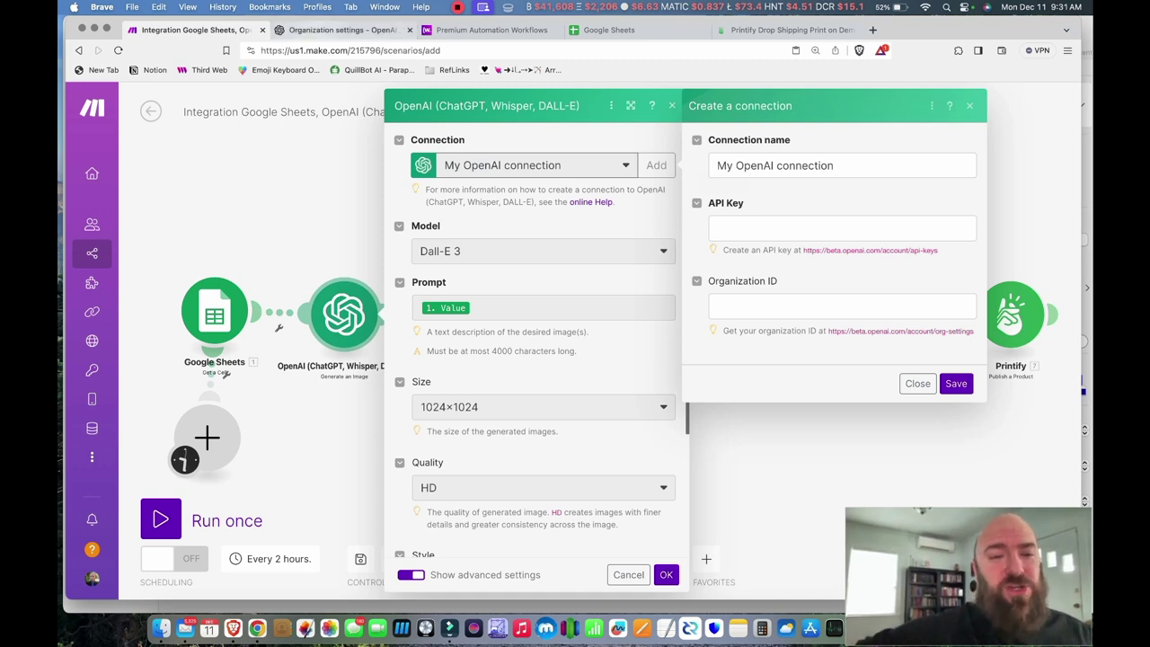
{"action": "left_click", "coordinate": [332, 30]}
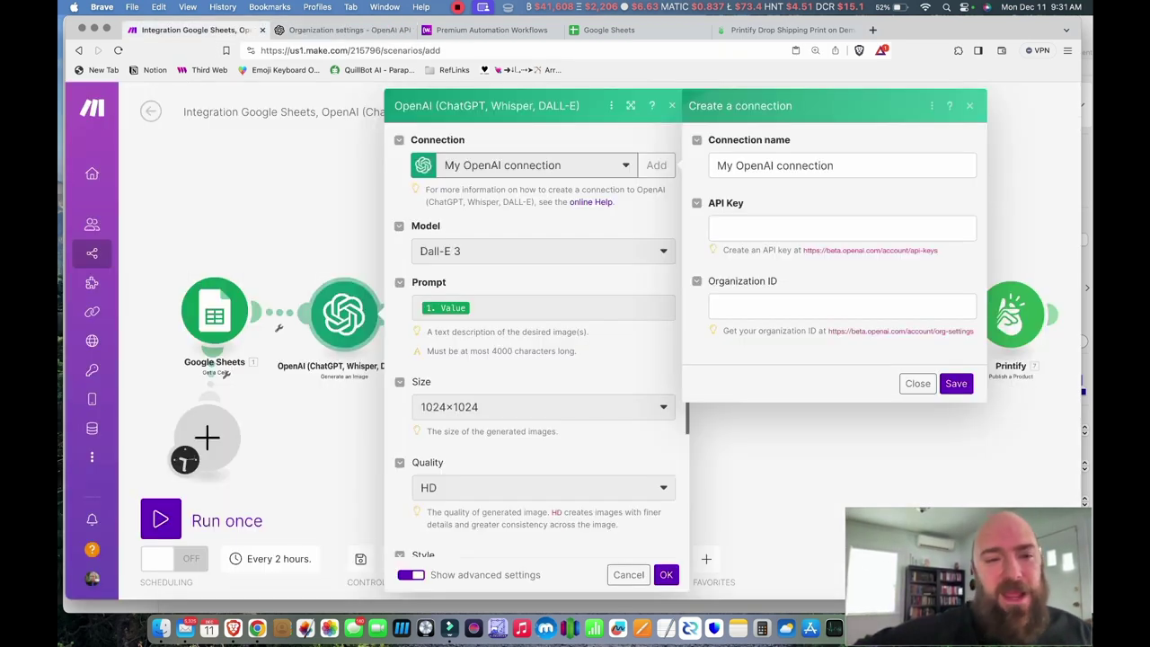
{"action": "left_click", "coordinate": [323, 30]}
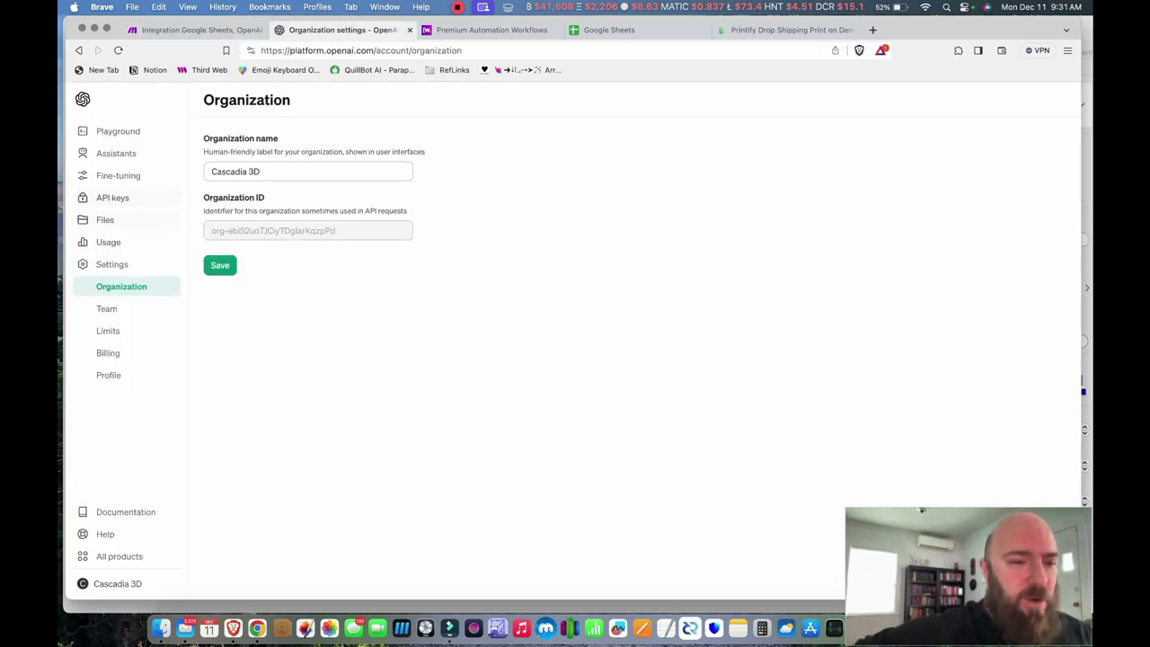
{"action": "left_click", "coordinate": [113, 197]}
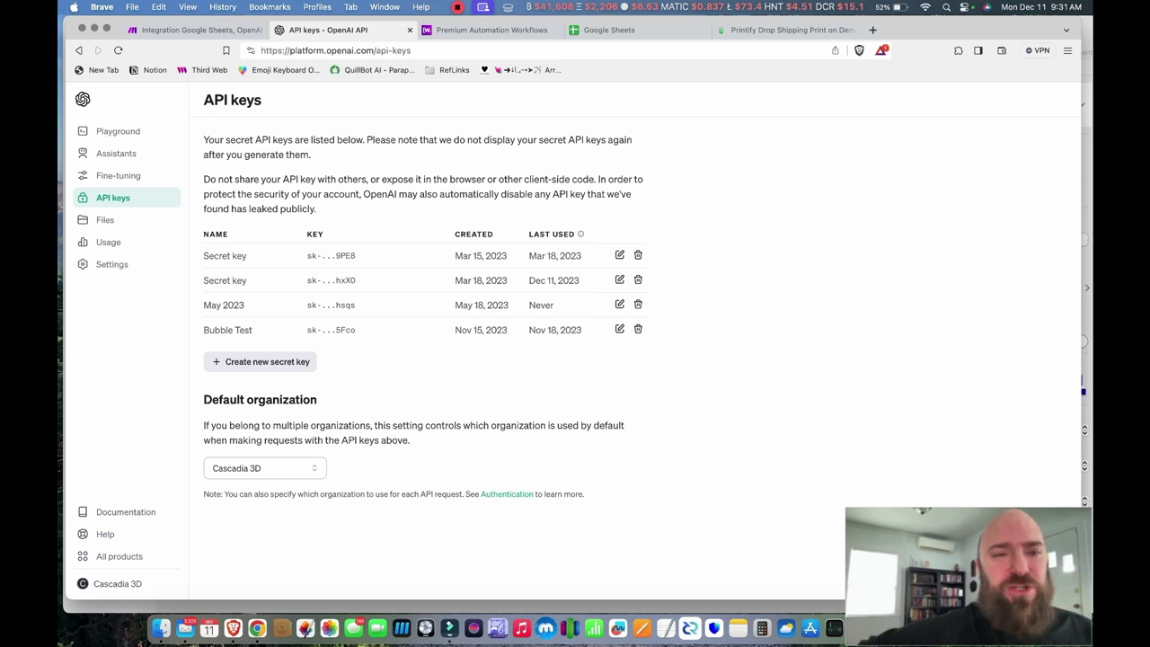
Return to Make, discard the new connection form and choose My OpenAI connection for the image generation module
{"action": "left_click", "coordinate": [197, 30]}
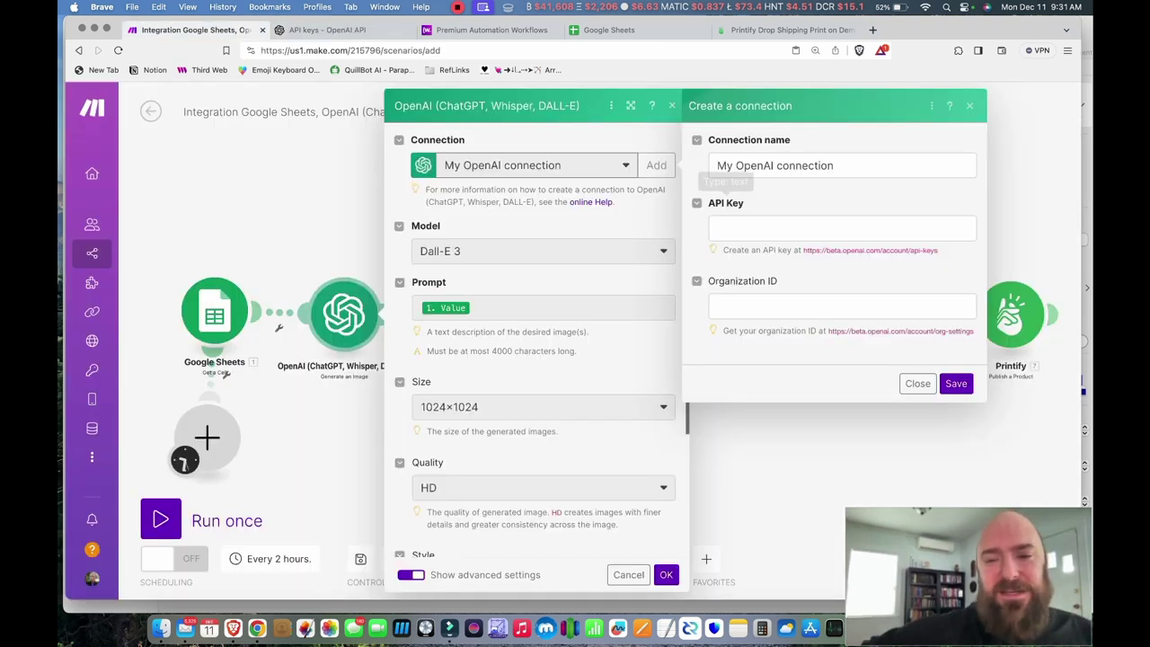
{"action": "left_click", "coordinate": [917, 383]}
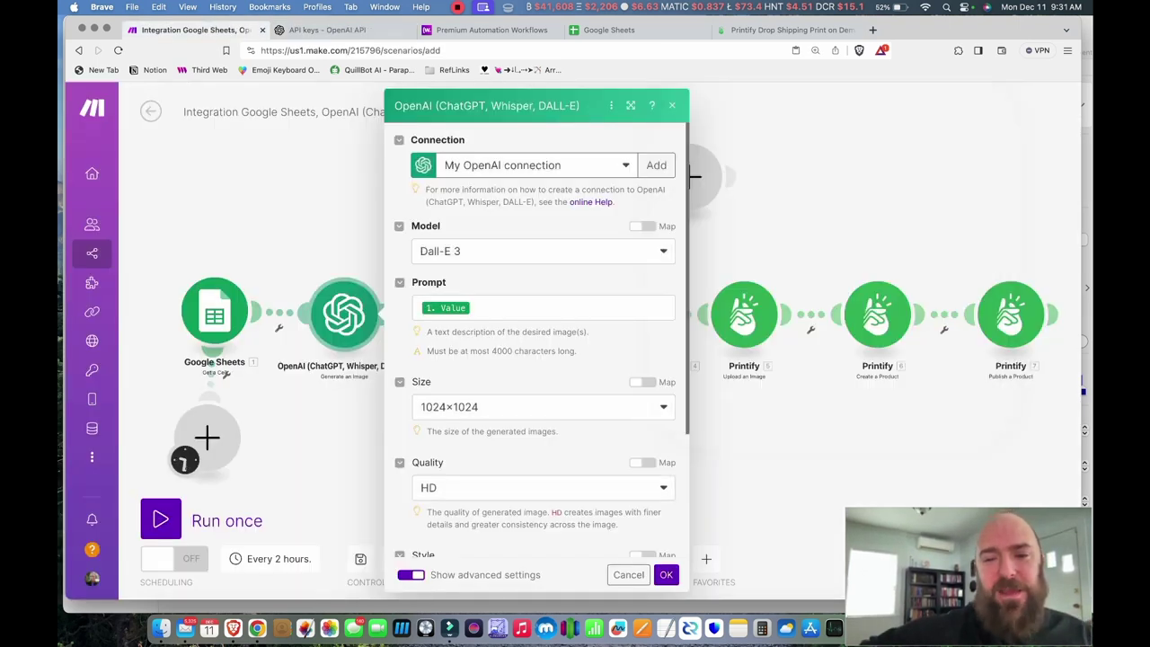
{"action": "left_click", "coordinate": [539, 165]}
{"action": "left_click", "coordinate": [494, 188]}
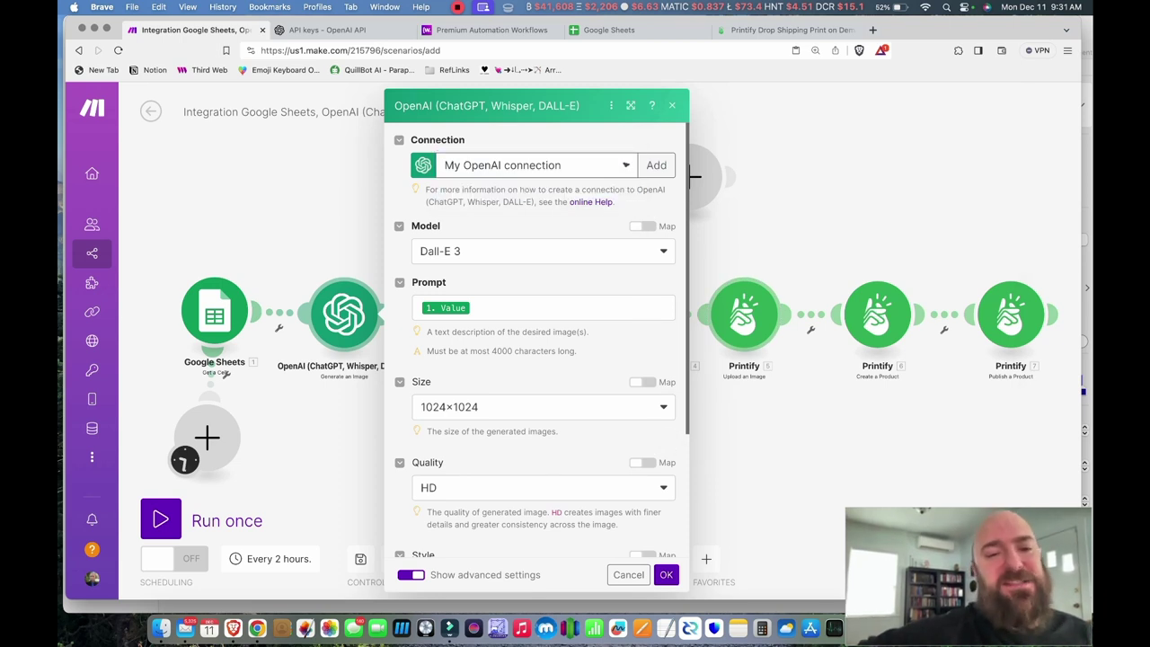
Switch the image generation module's model to Dall-E 2 and review its remaining settings
{"action": "left_click", "coordinate": [539, 251]}
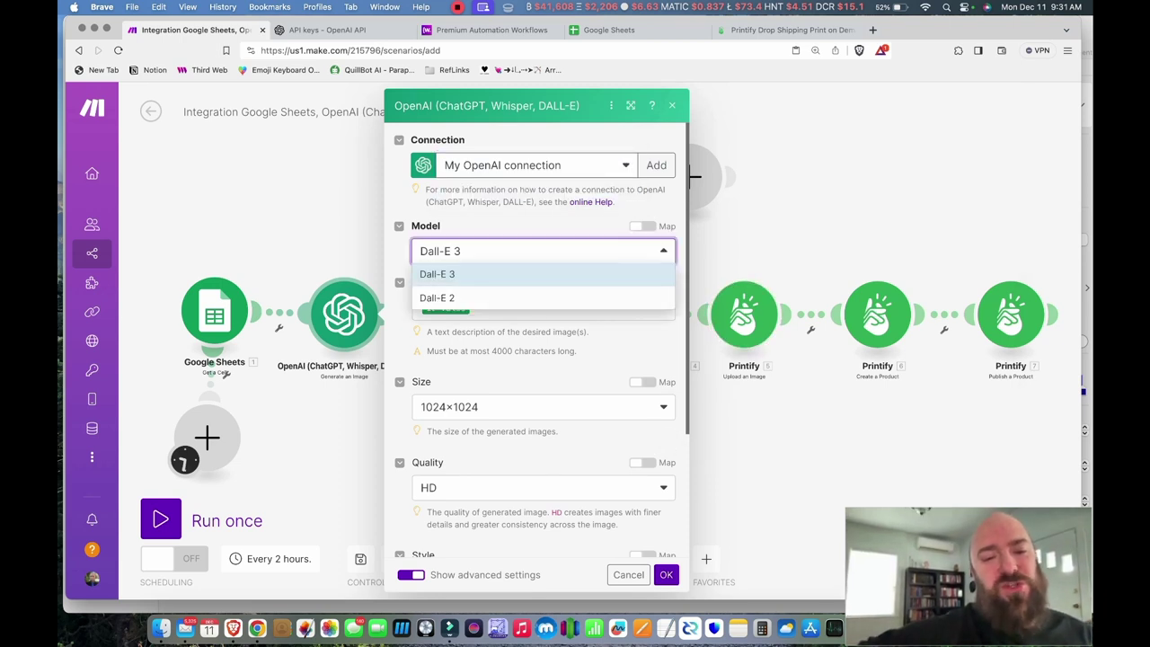
{"action": "key", "text": "Escape"}
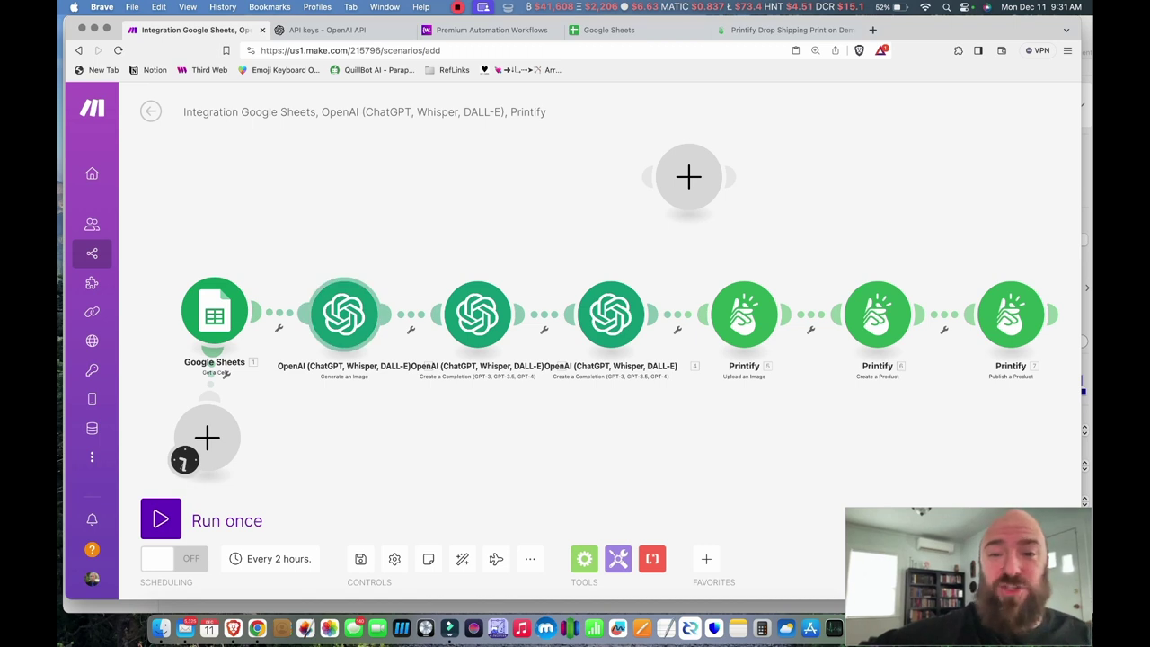
{"action": "left_click", "coordinate": [344, 314]}
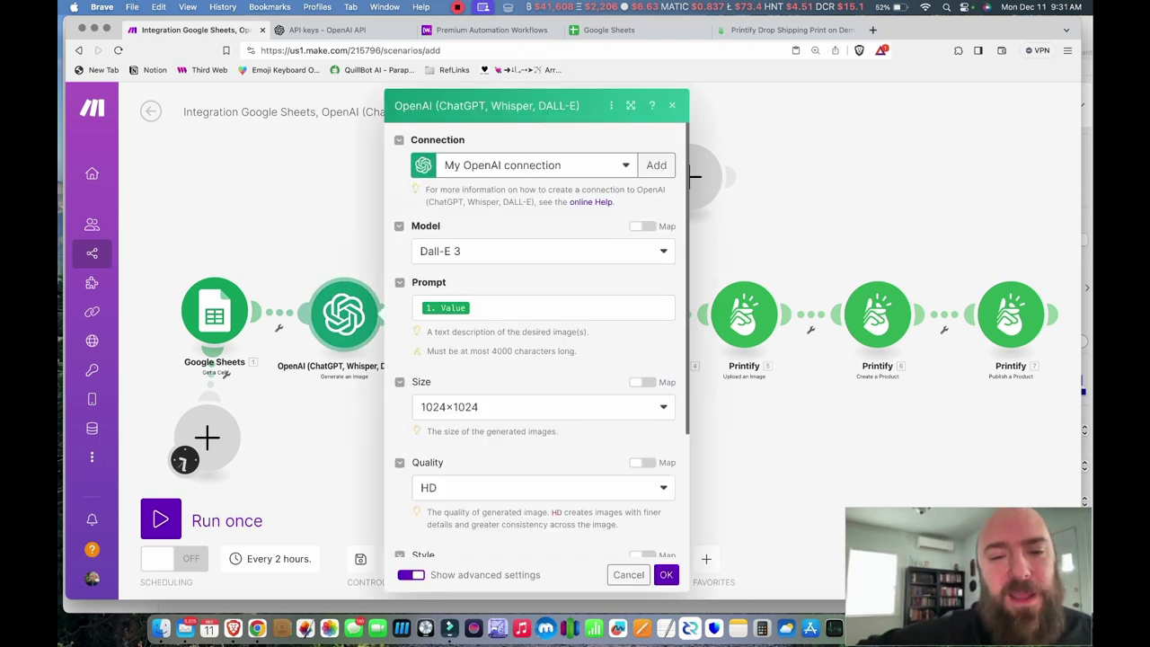
{"action": "left_click", "coordinate": [539, 251]}
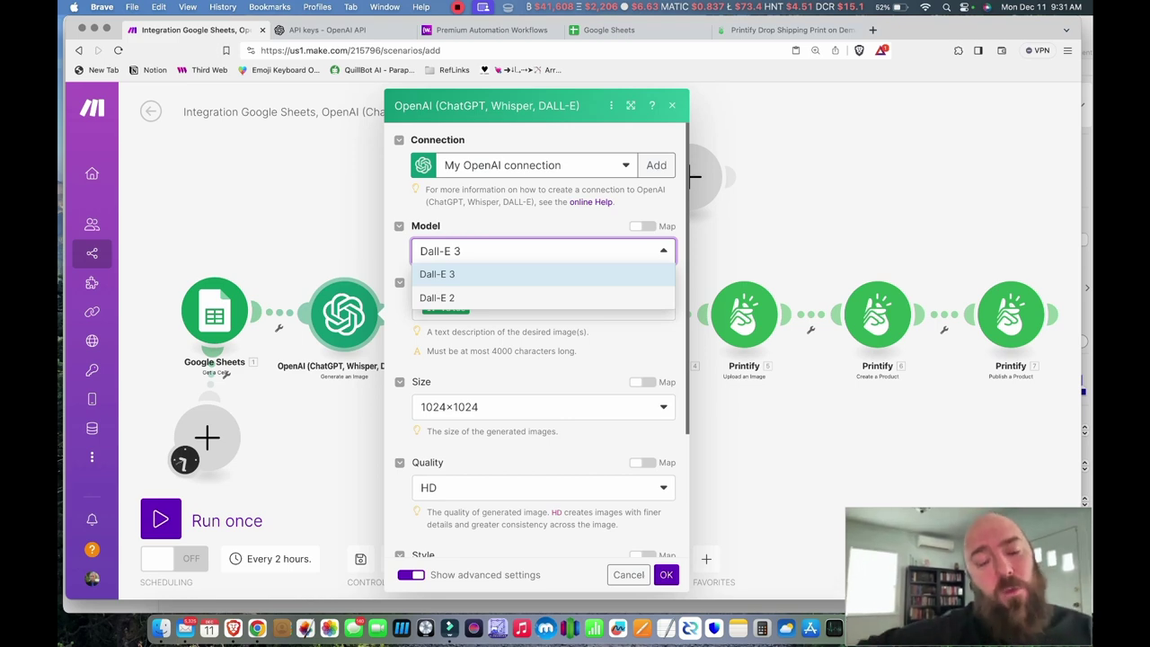
{"action": "left_click", "coordinate": [436, 297]}
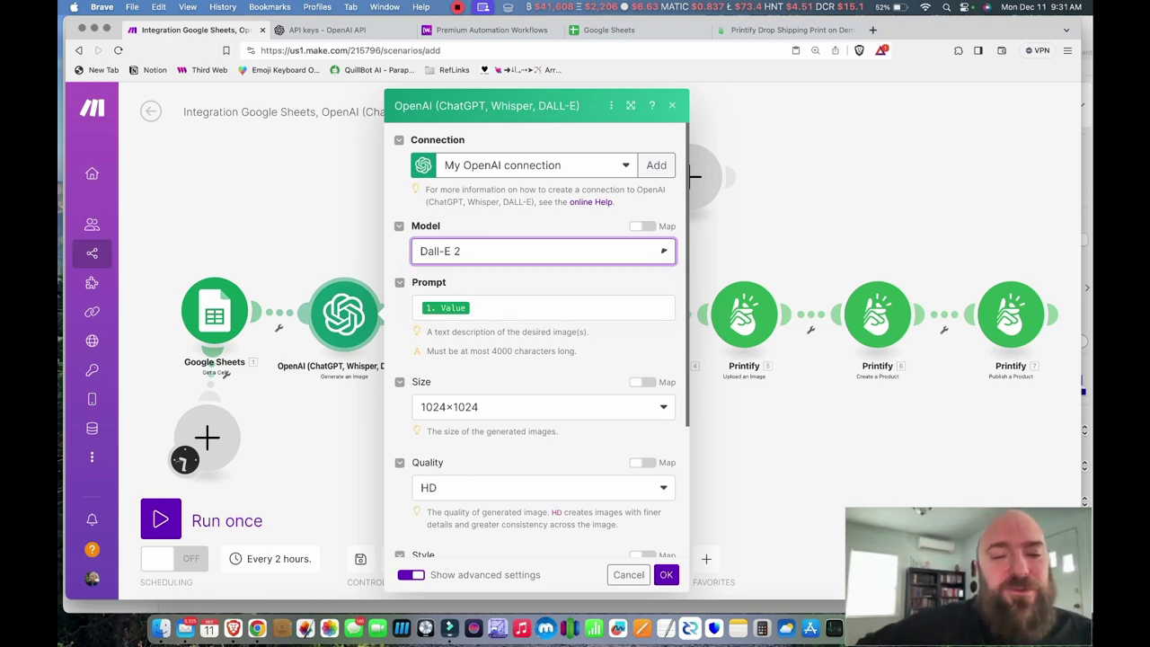
{"action": "scroll", "coordinate": [539, 360], "scroll_direction": "down", "scroll_amount": 3}
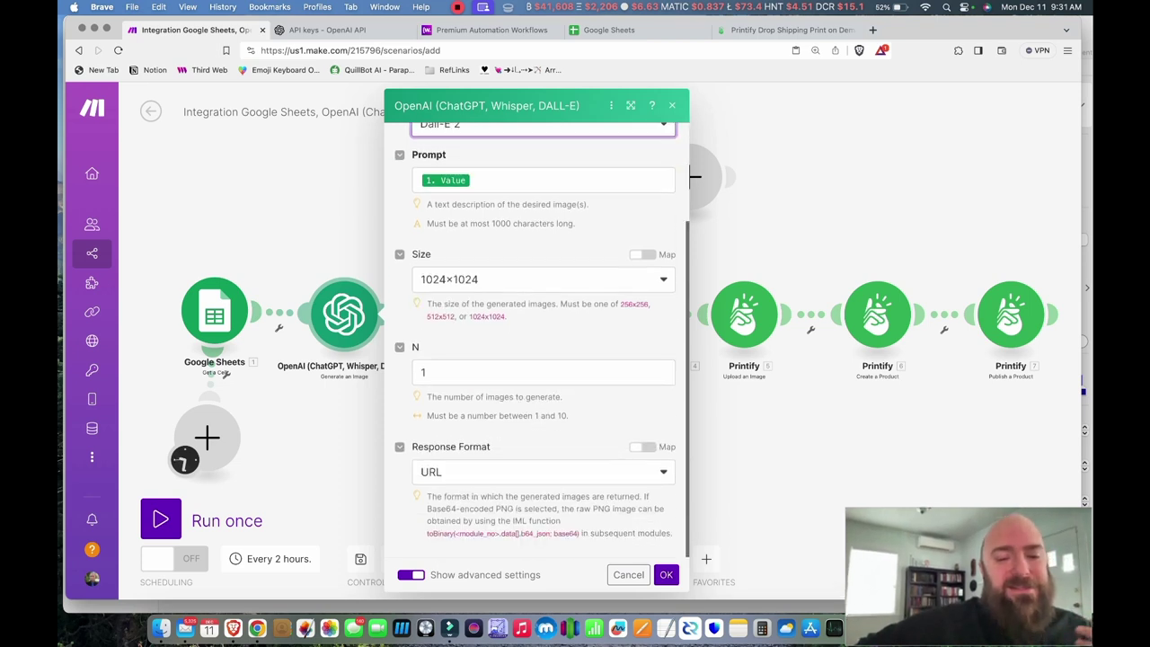
{"action": "scroll", "coordinate": [542, 340], "scroll_direction": "up", "scroll_amount": 3}
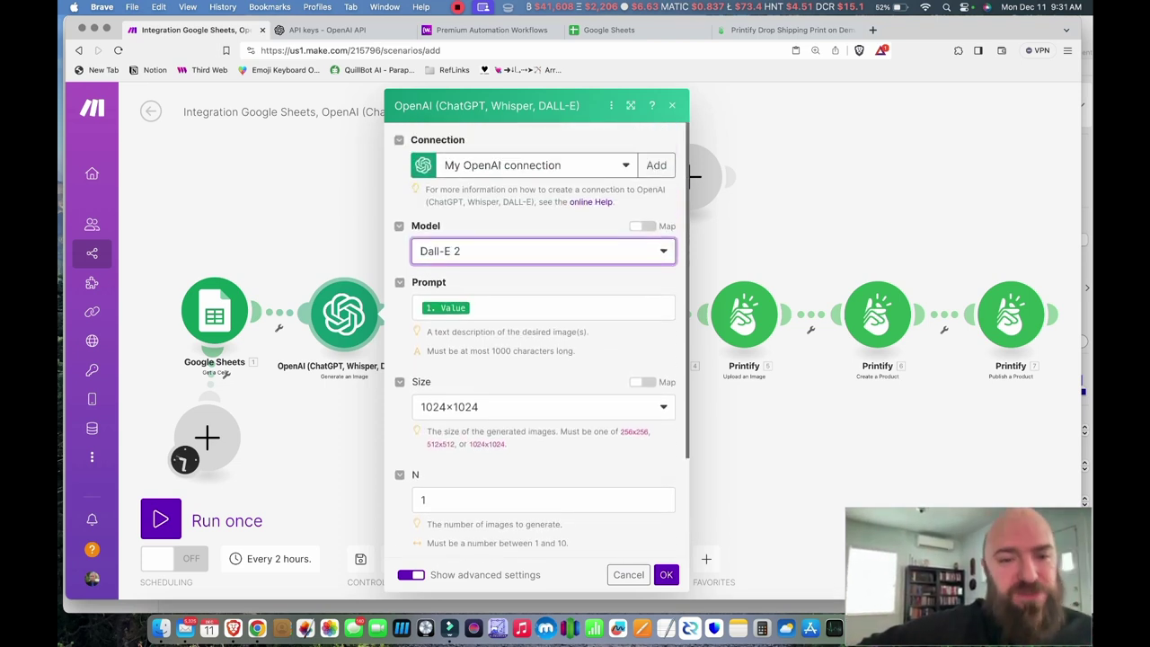
Set the image generation module's model to Dall-E 3 and review its size, quality, style and response format settings
{"action": "left_click", "coordinate": [542, 251]}
{"action": "left_click", "coordinate": [437, 272]}
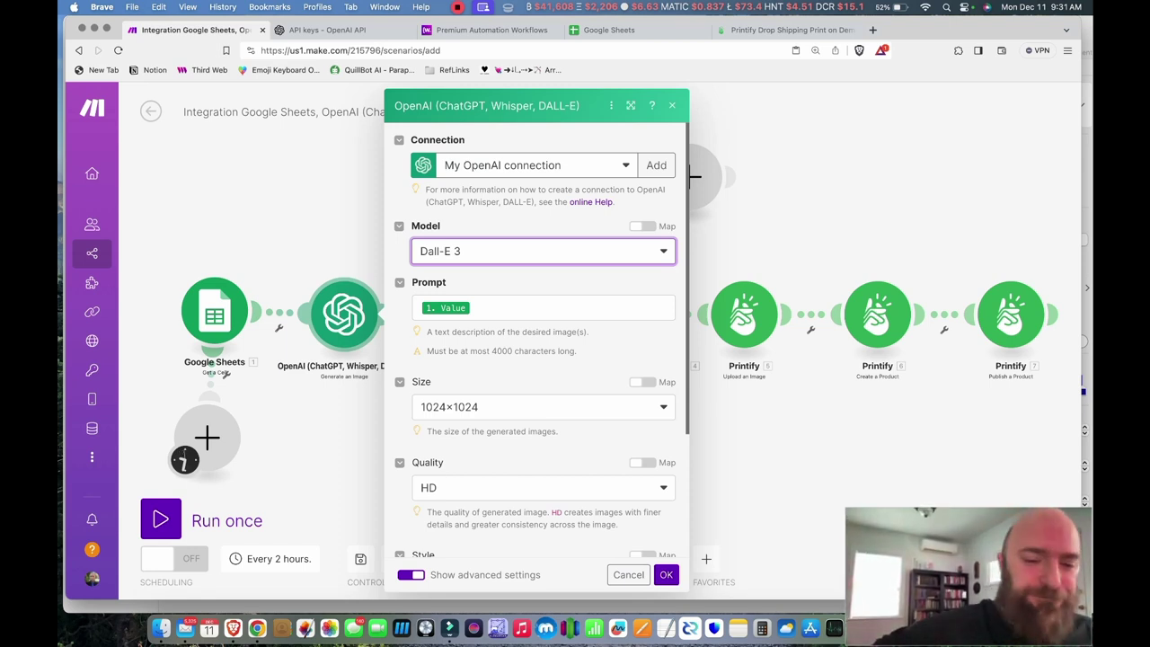
{"action": "scroll", "coordinate": [539, 341], "scroll_direction": "down", "scroll_amount": 2}
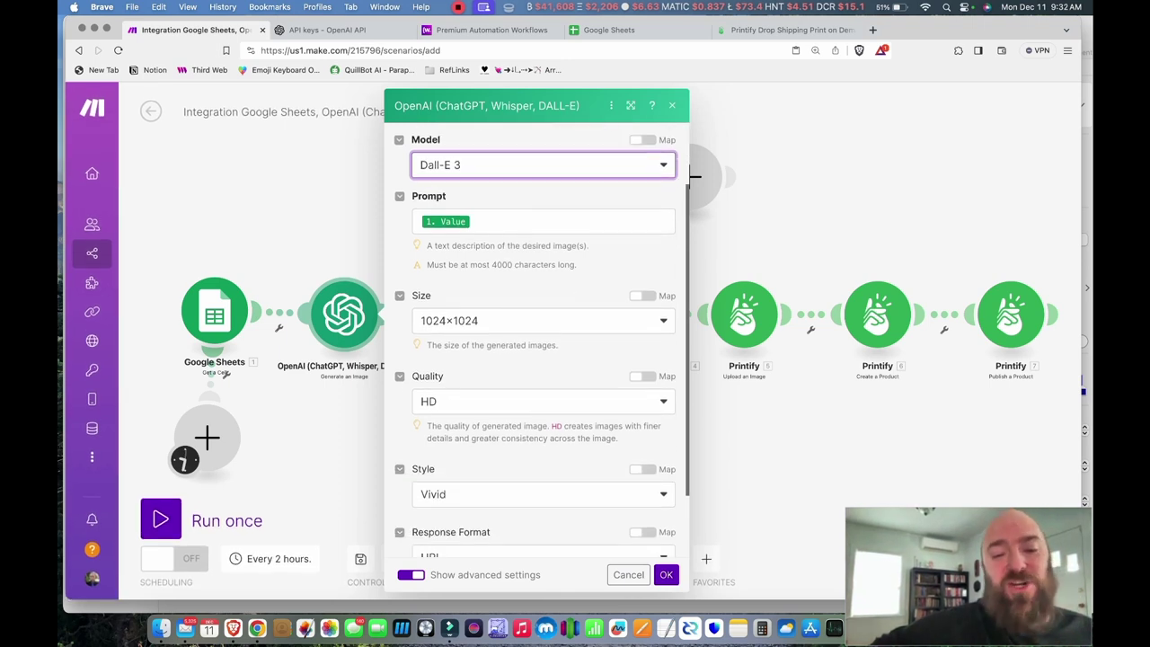
{"action": "scroll", "coordinate": [539, 342], "scroll_direction": "down", "scroll_amount": 2}
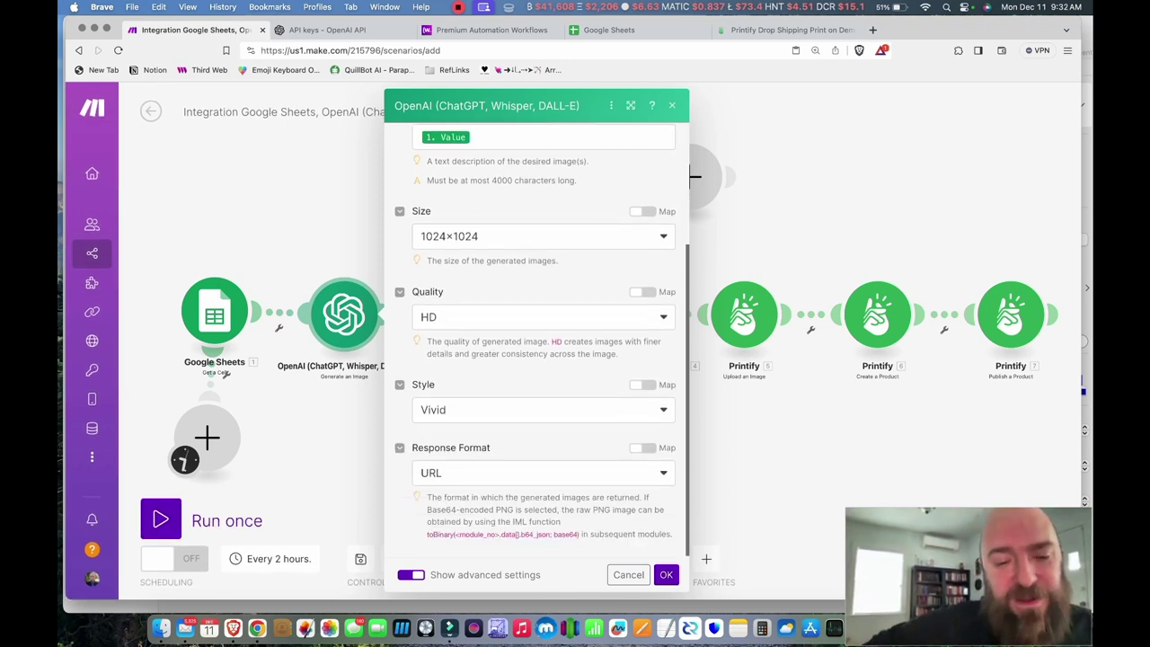
{"action": "scroll", "coordinate": [539, 341], "scroll_direction": "up", "scroll_amount": 4}
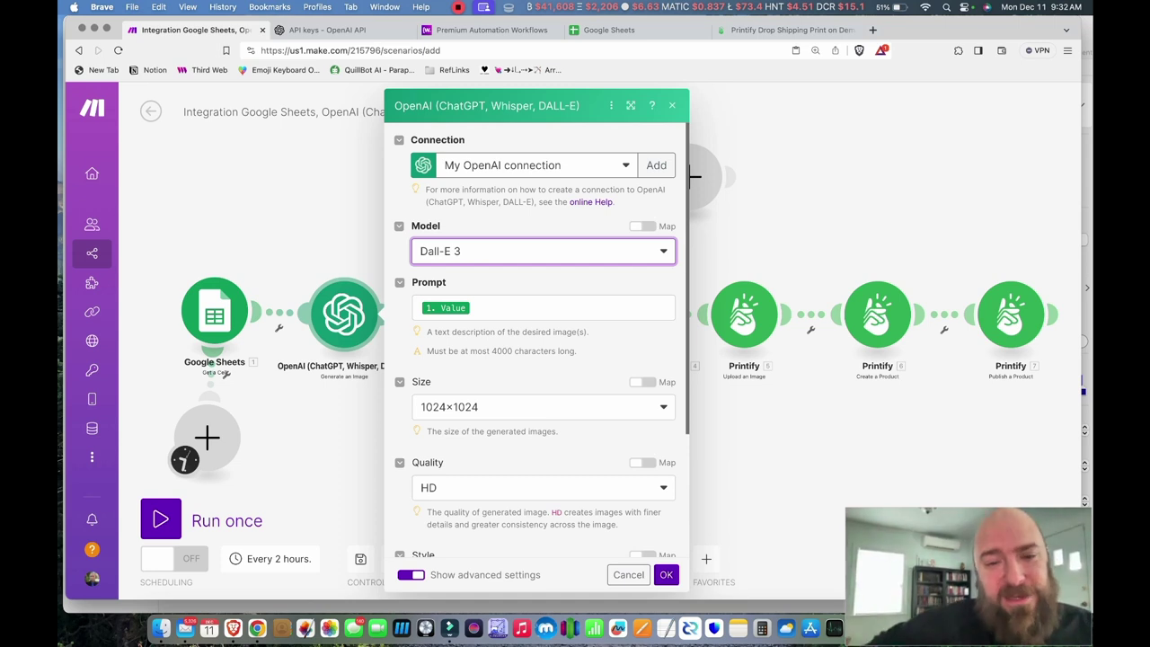
{"action": "key", "text": "space"}
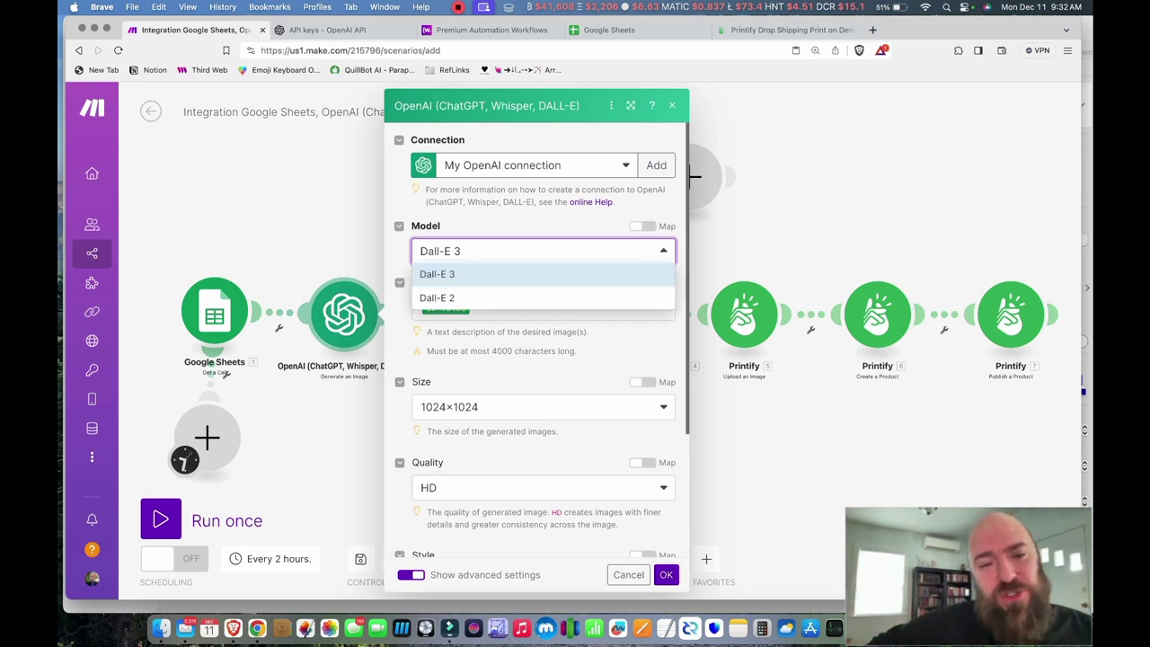
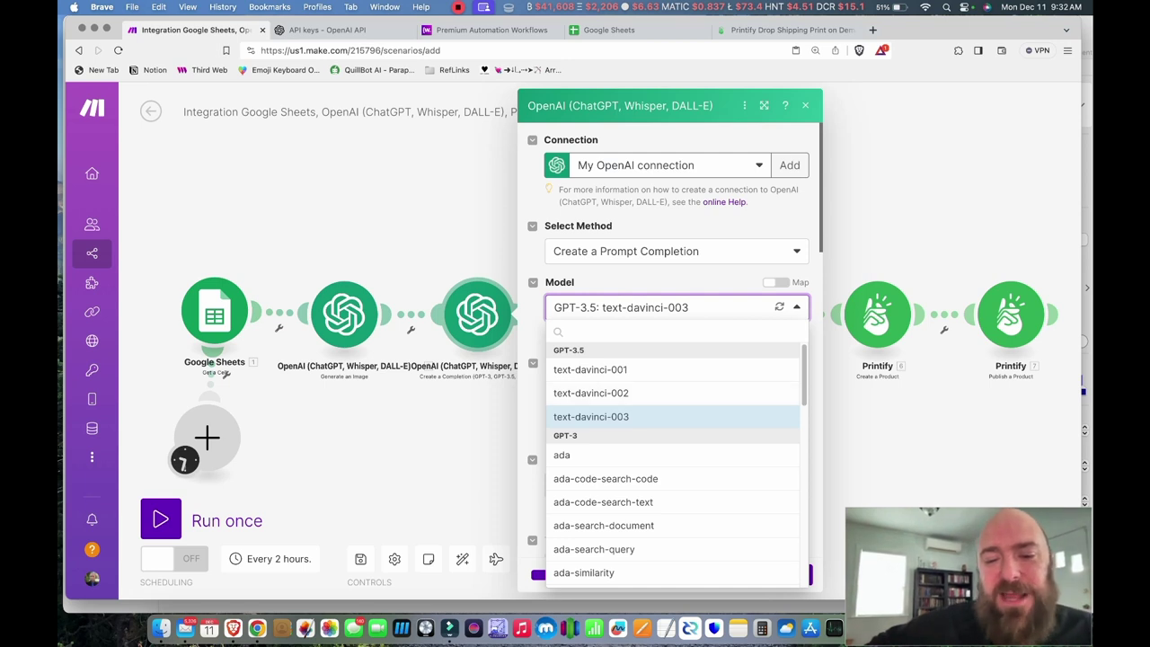
Choose the text-davinci-003 model for the artist name module and replace its prompt with "Name for an artist that is non english and world renowned"
{"action": "left_click", "coordinate": [591, 416]}
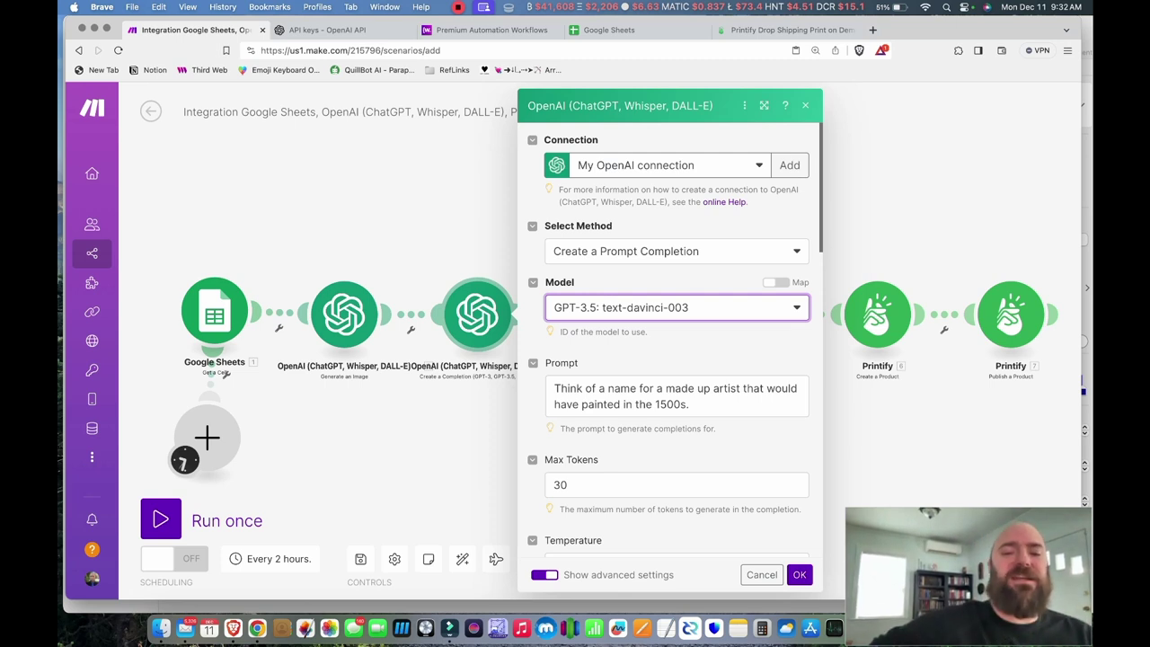
{"action": "left_click", "coordinate": [696, 405]}
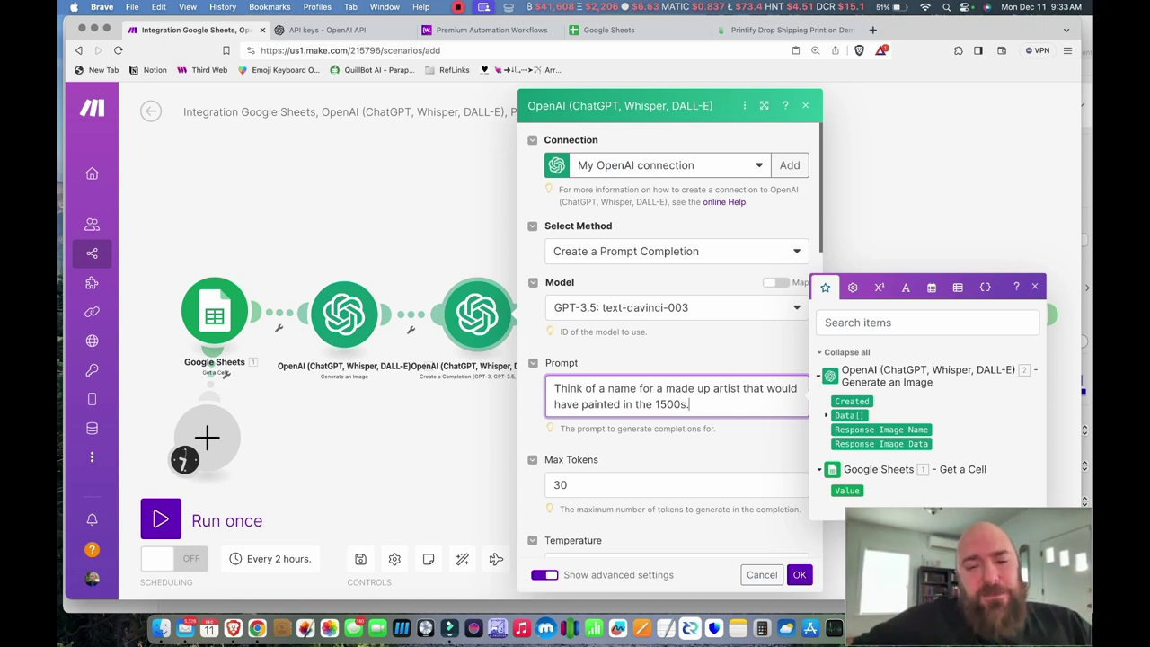
{"action": "key", "text": "super+a"}
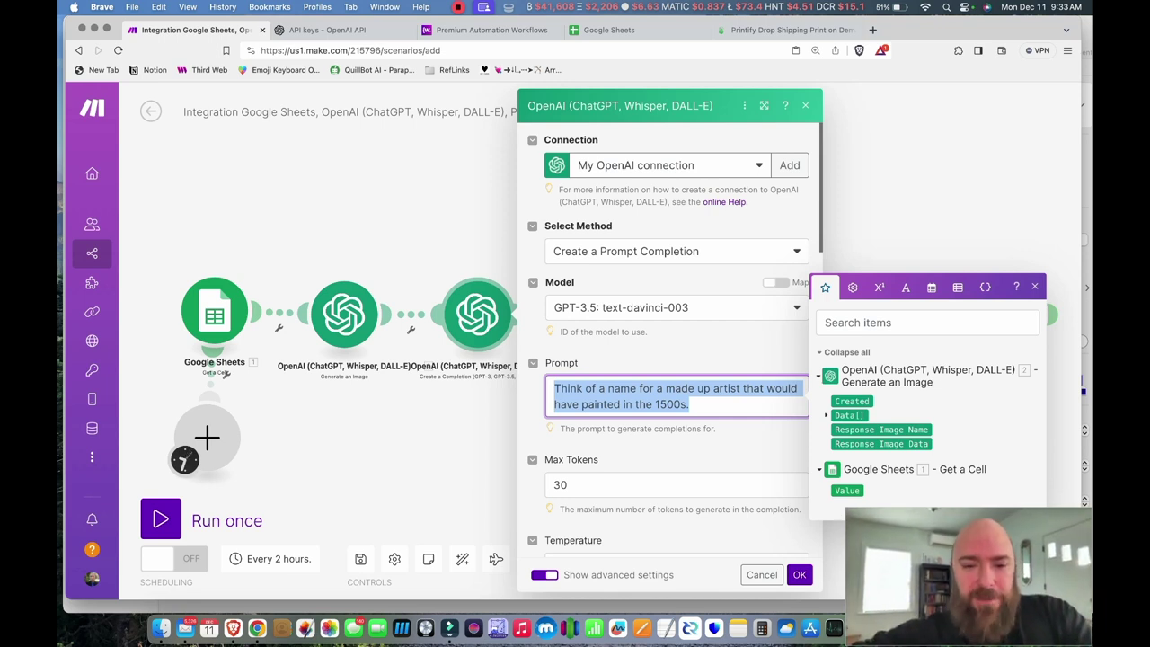
{"action": "type", "text": "Name "}
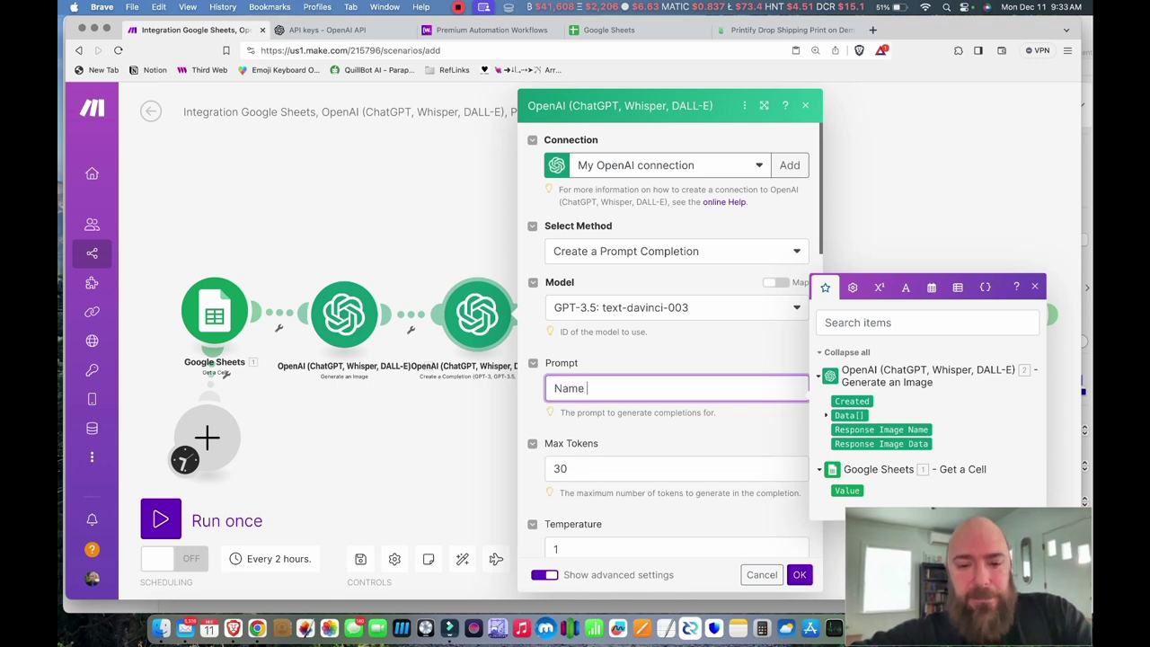
{"action": "type", "text": "for an "}
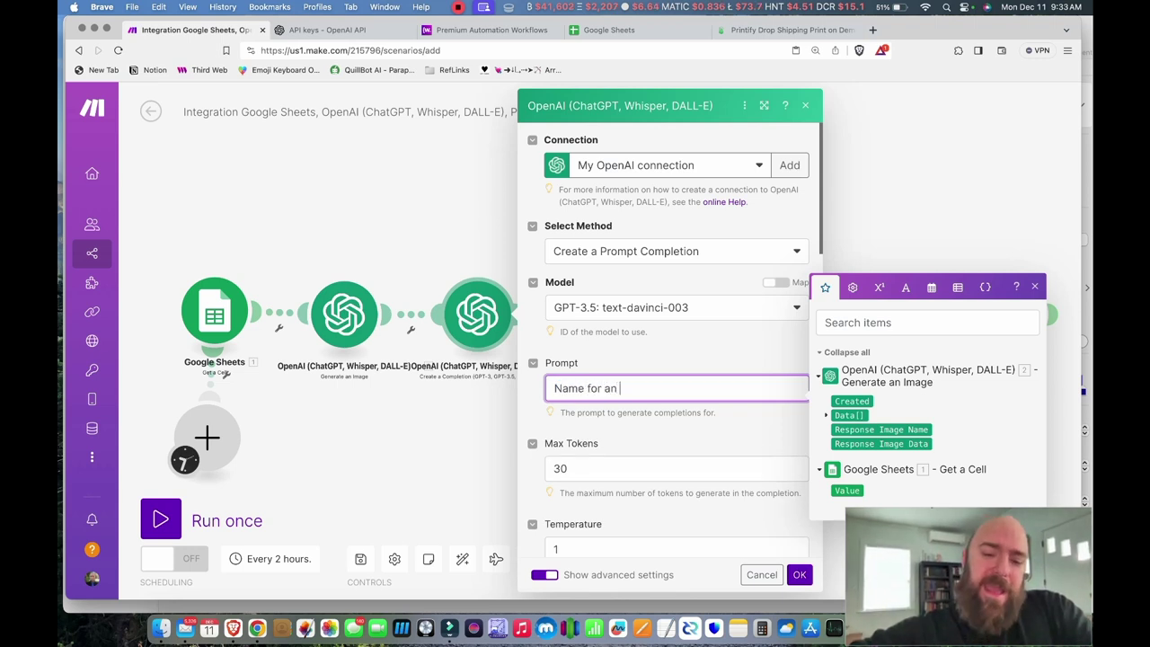
{"action": "type", "text": "artist t"}
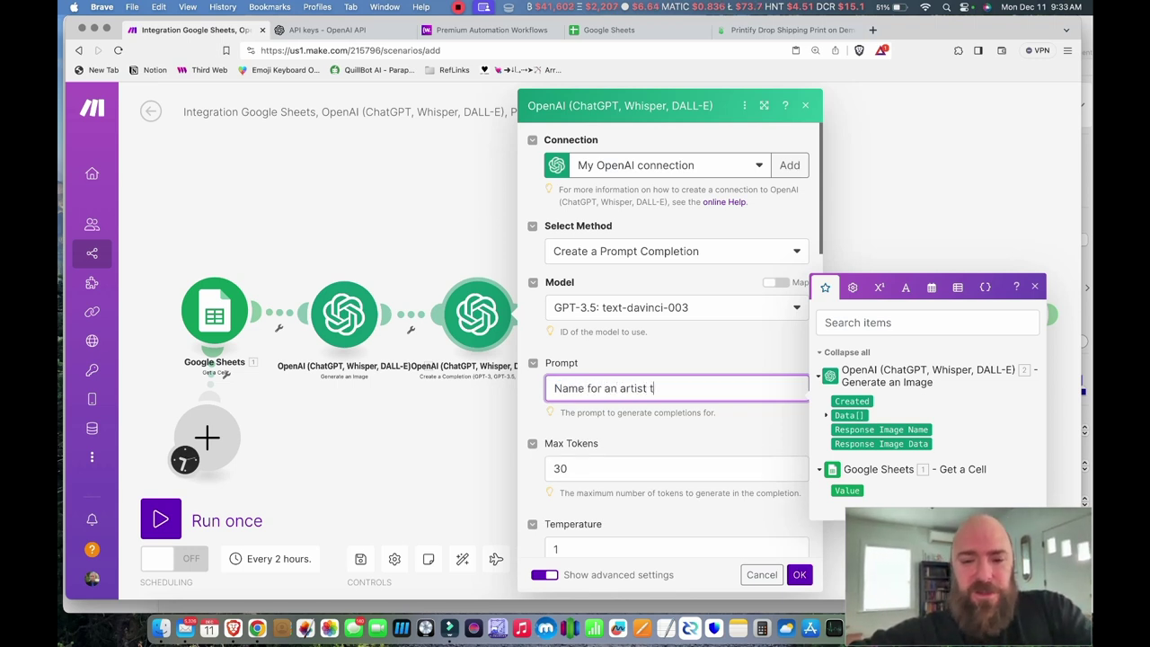
{"action": "type", "text": "hat is non english"}
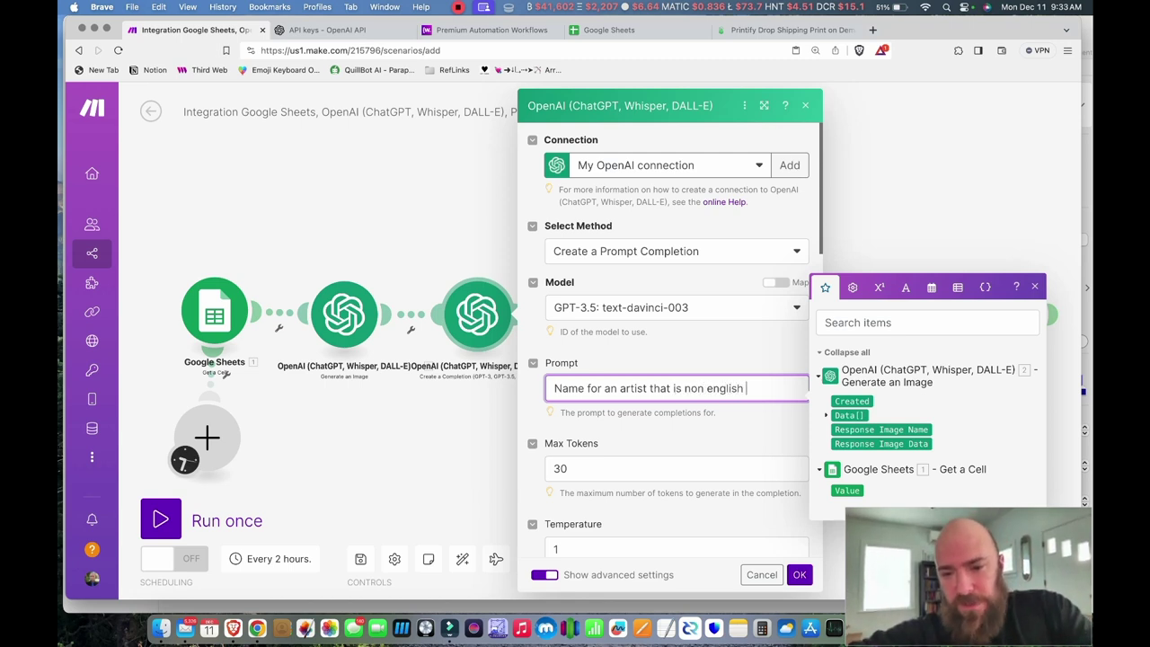
{"action": "type", "text": " and "}
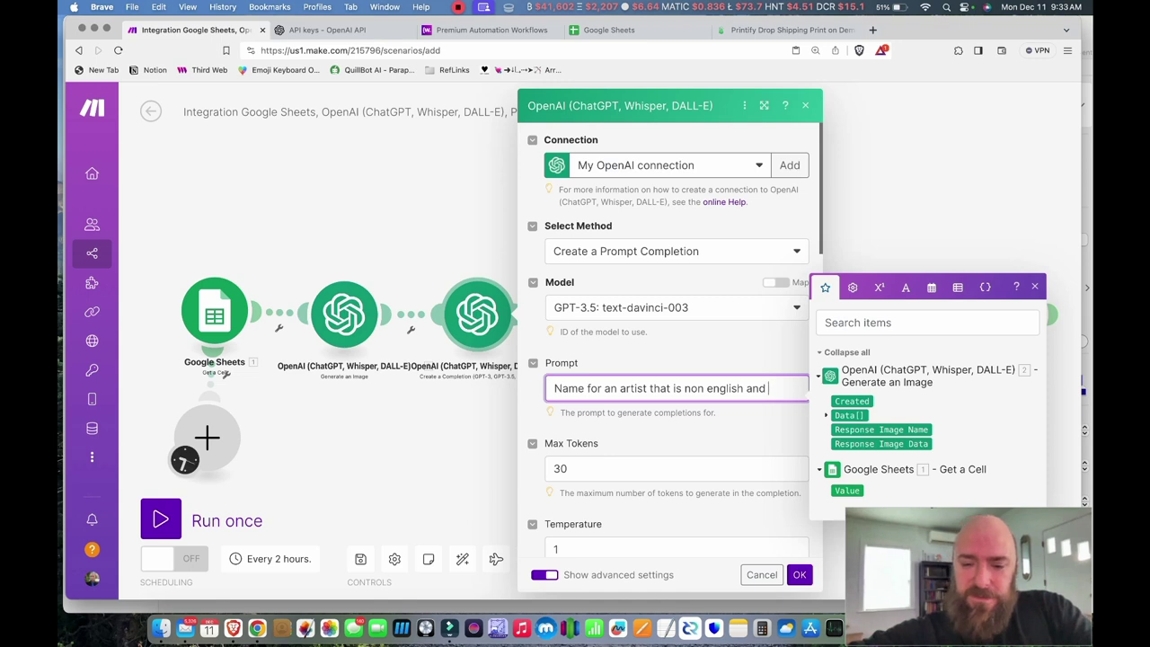
{"action": "type", "text": "world renowl"}
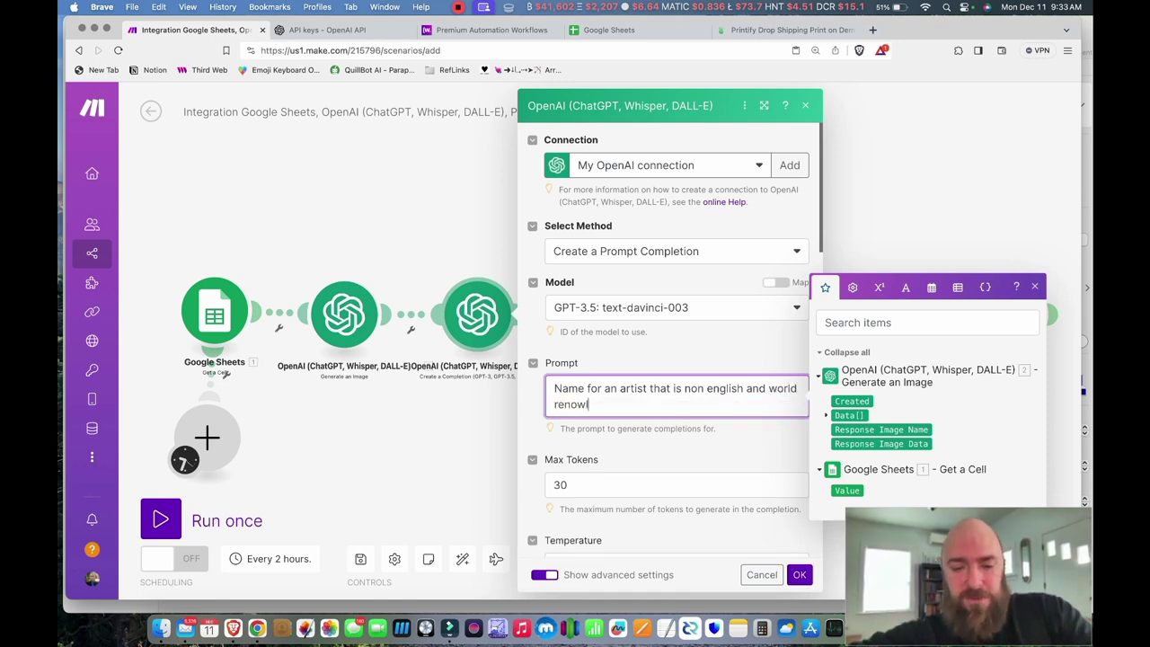
{"action": "key", "text": "BackSpace"}
{"action": "type", "text": "ned"}
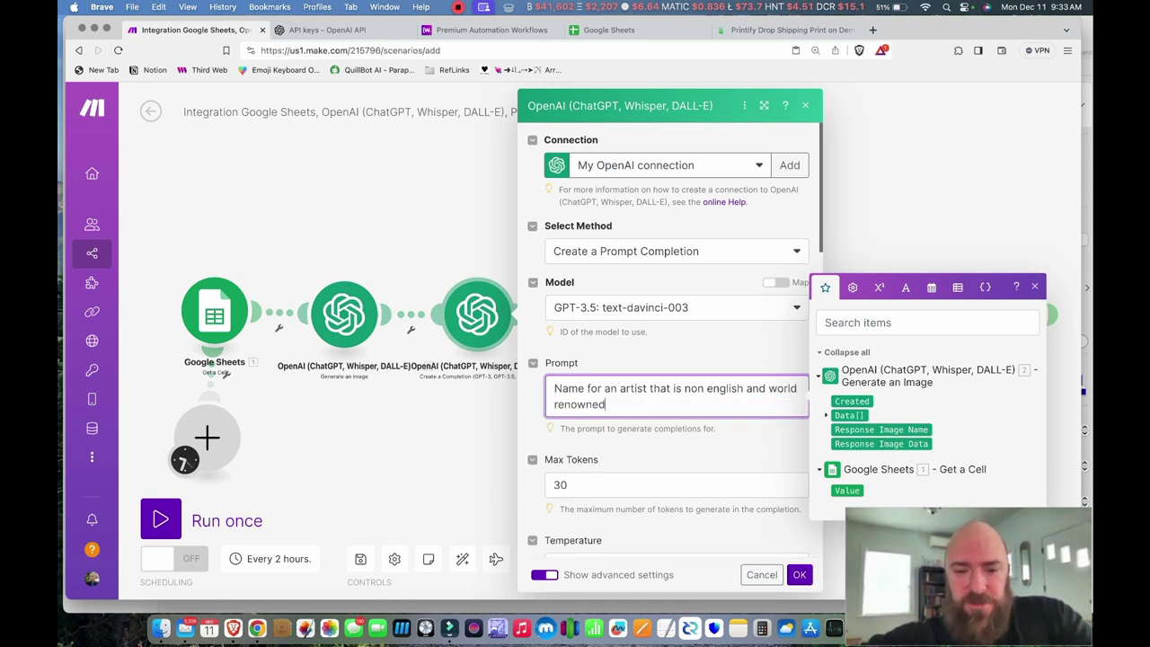
Reword the prompt as "Come up with a surname for an artist that is not english speaking and world renowned" and close the module's settings
{"action": "left_click", "coordinate": [555, 388]}
{"action": "type", "text": "Surn"}
{"action": "key", "text": "Delete"}
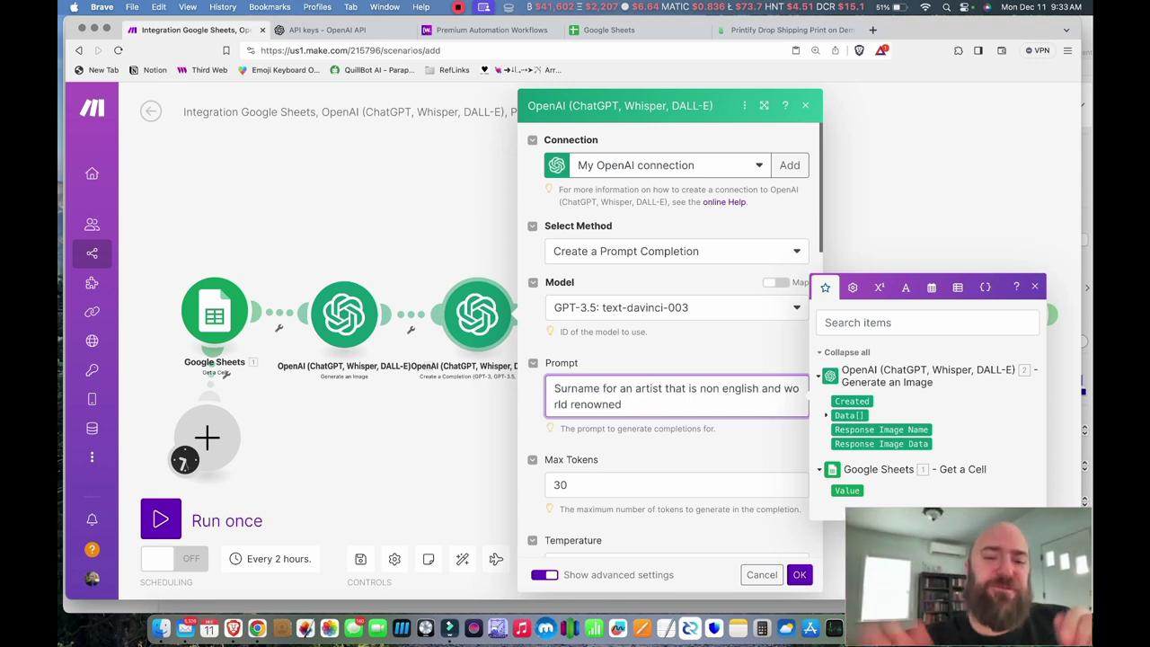
{"action": "type", "text": "Come up with a"}
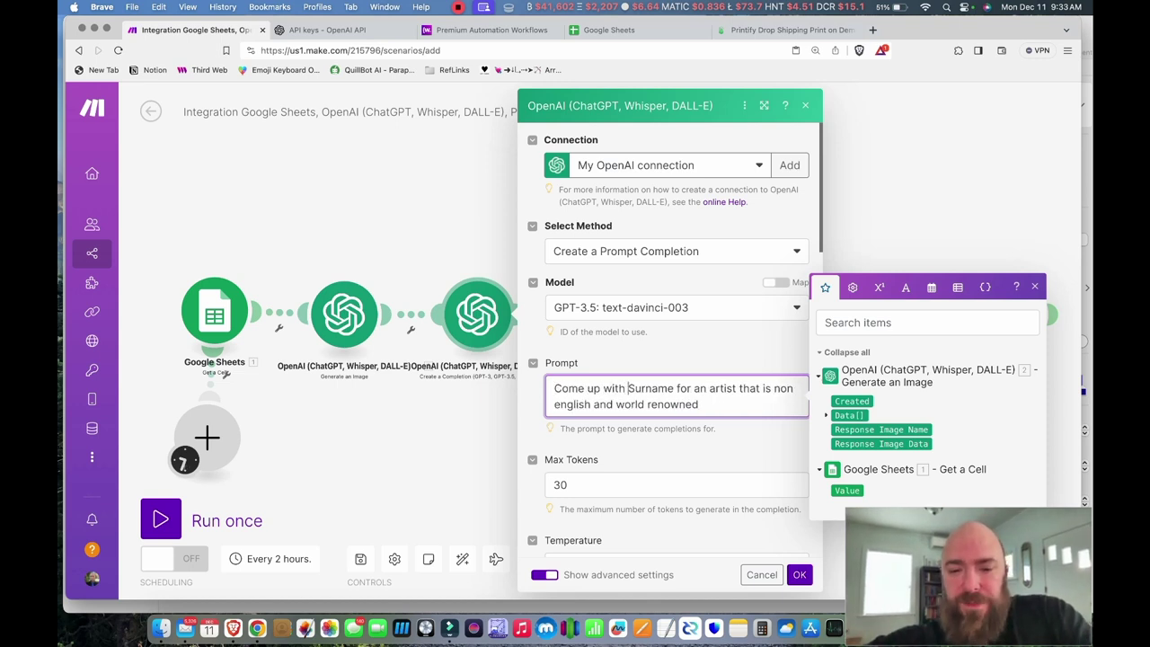
{"action": "key", "text": "Delete"}
{"action": "type", "text": "s"}
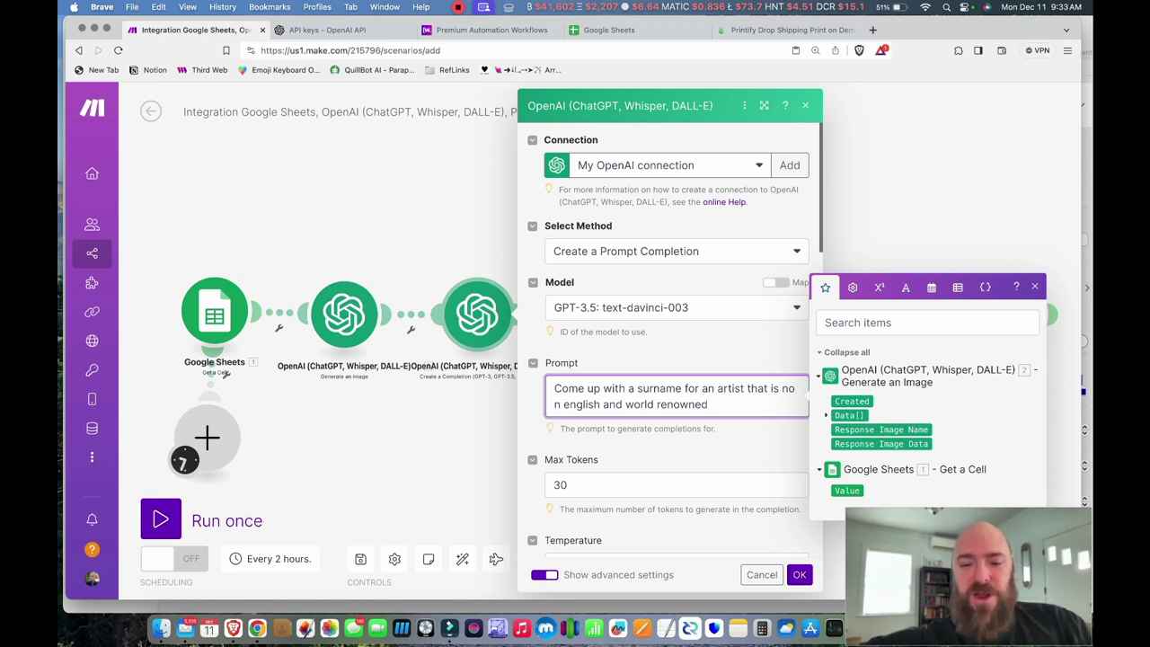
{"action": "key", "text": "BackSpace"}
{"action": "type", "text": "t"}
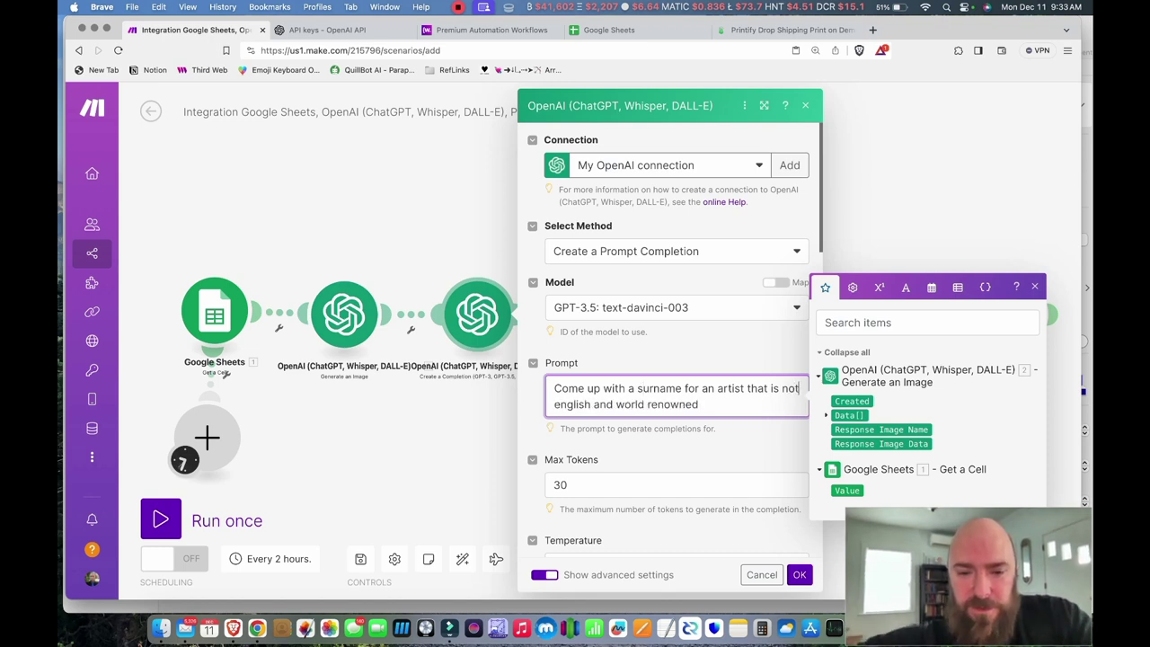
{"action": "type", "text": " english speaking,"}
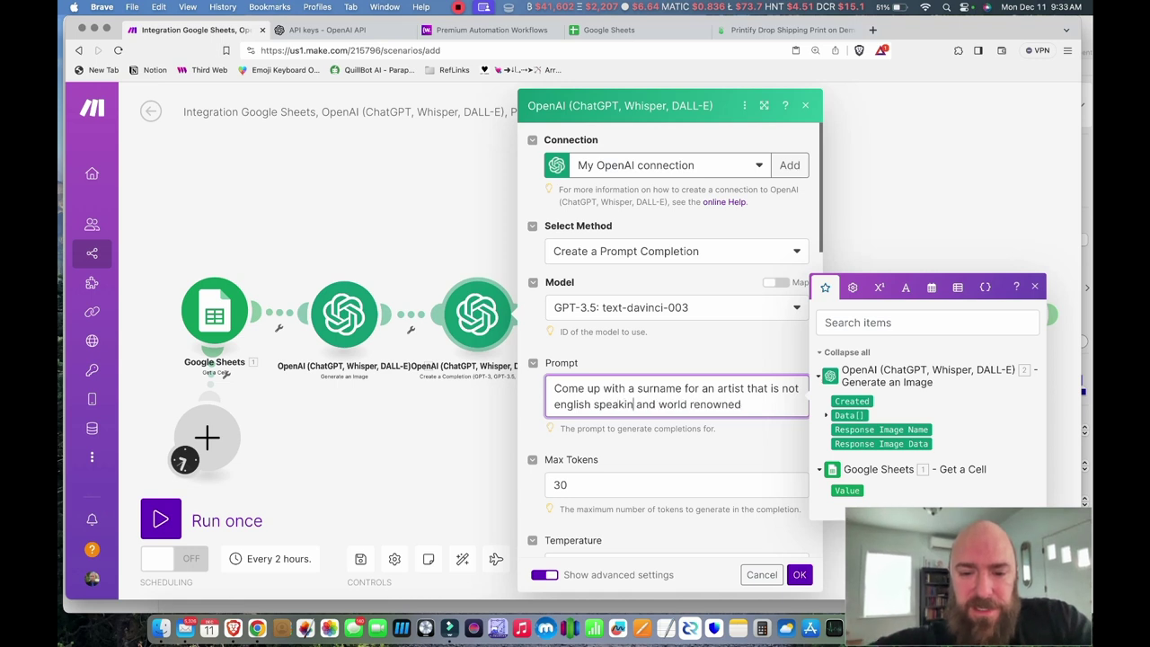
{"action": "key", "text": "BackSpace"}
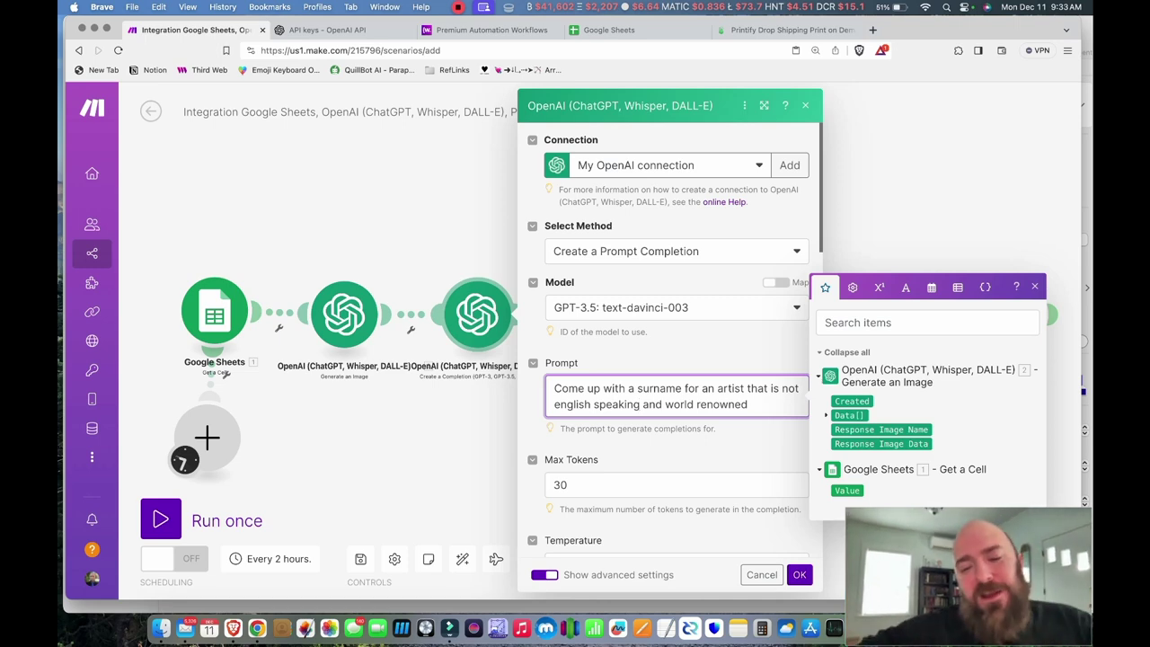
{"action": "left_click", "coordinate": [554, 484]}
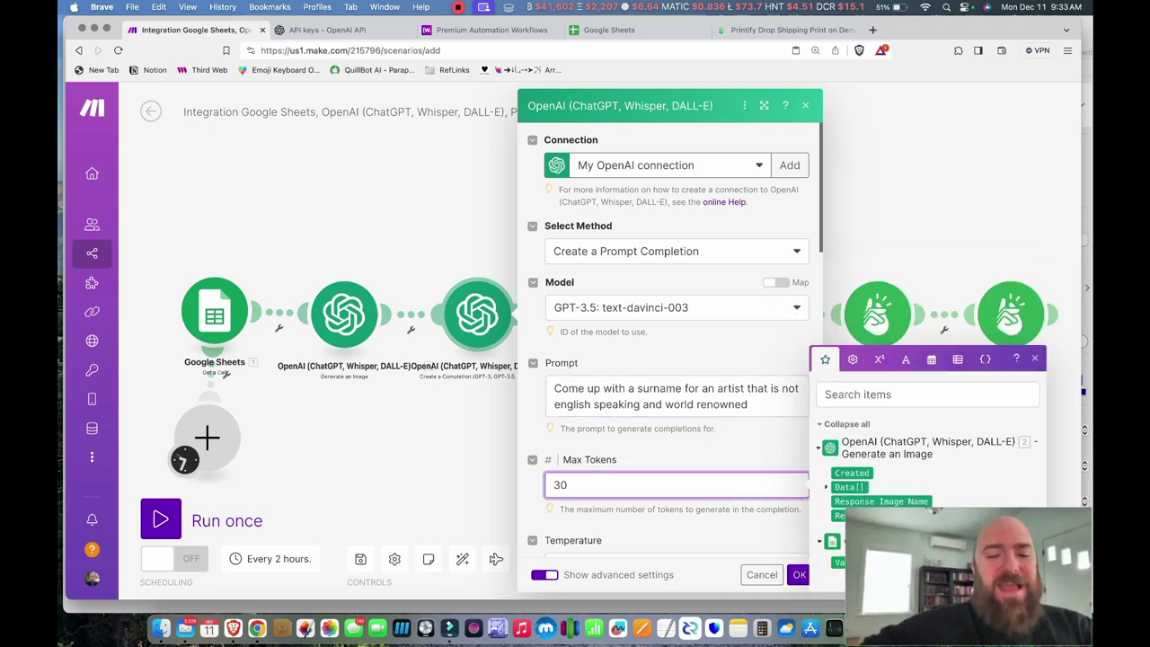
{"action": "key", "text": "Escape"}
{"action": "key", "text": "Escape"}
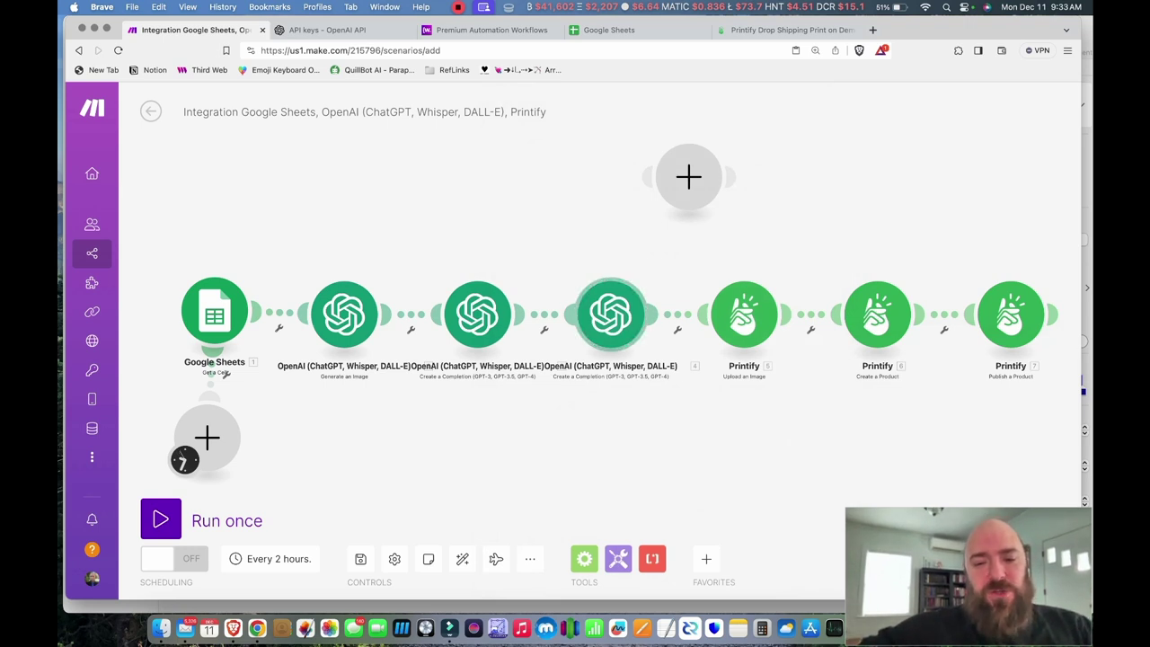
Review the product description module's model choices, prompt and token settings, and check the Google Sheets cell source that feeds it
{"action": "left_click", "coordinate": [610, 314]}
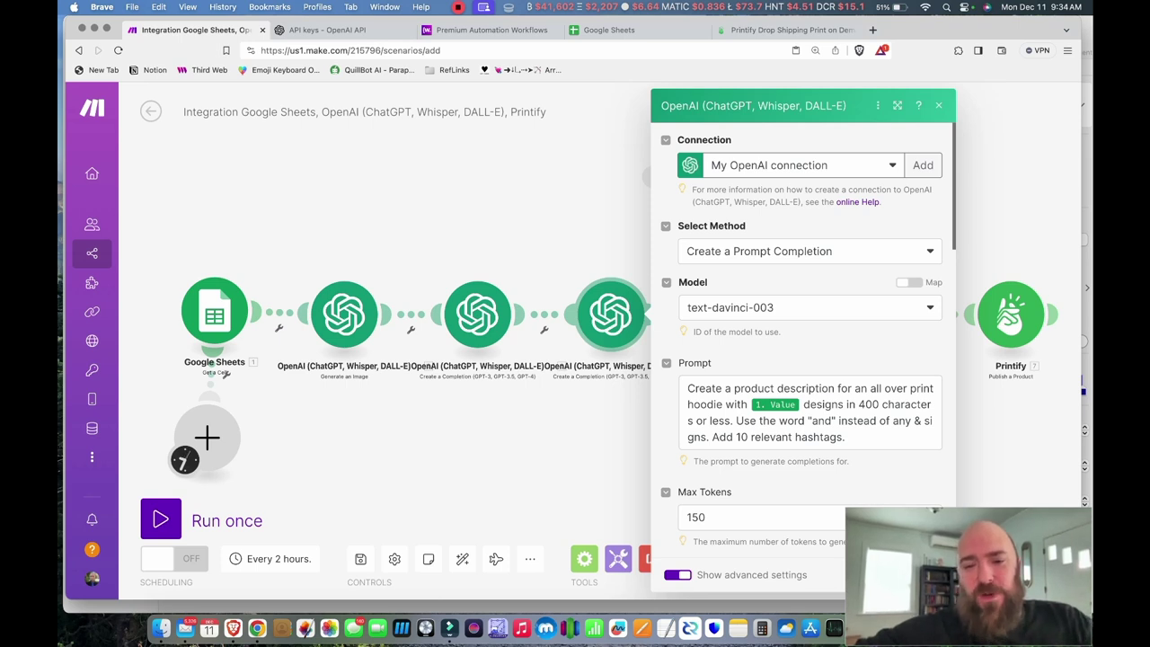
{"action": "left_click", "coordinate": [809, 308]}
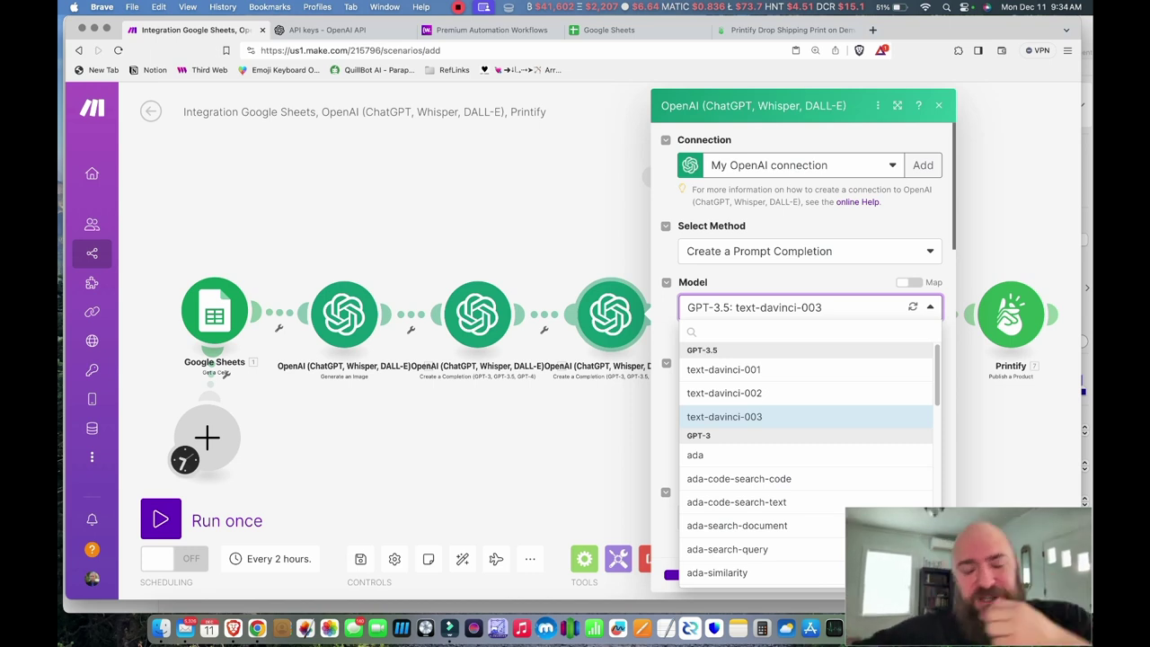
{"action": "key", "text": "Escape"}
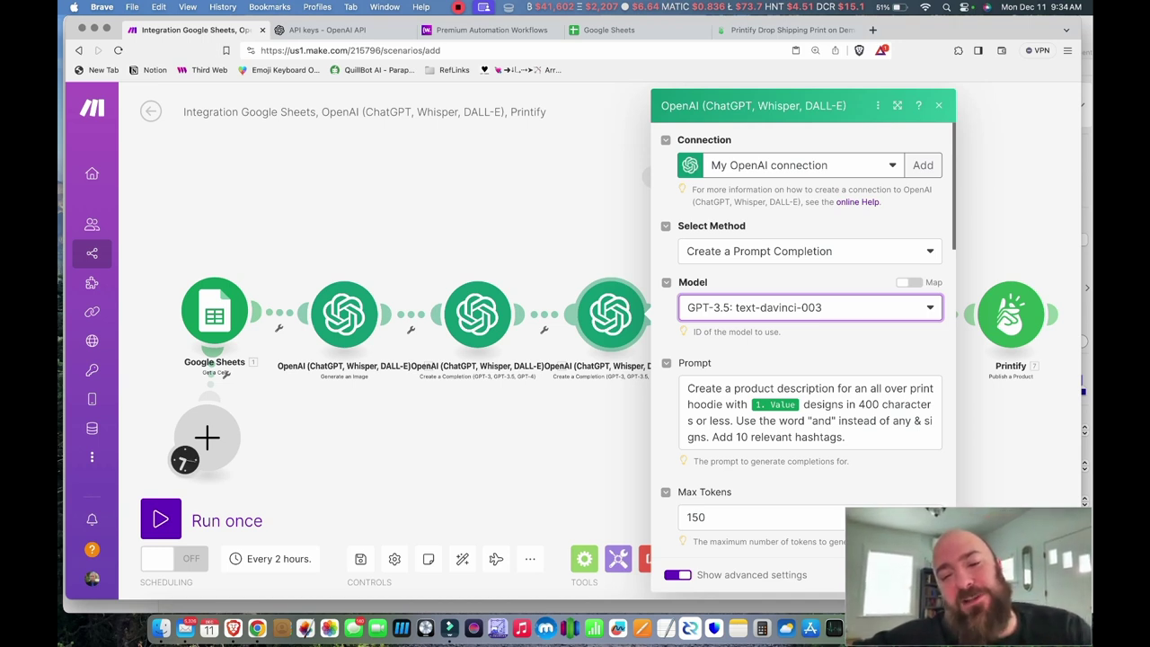
{"action": "scroll", "coordinate": [802, 339], "scroll_direction": "down", "scroll_amount": 2}
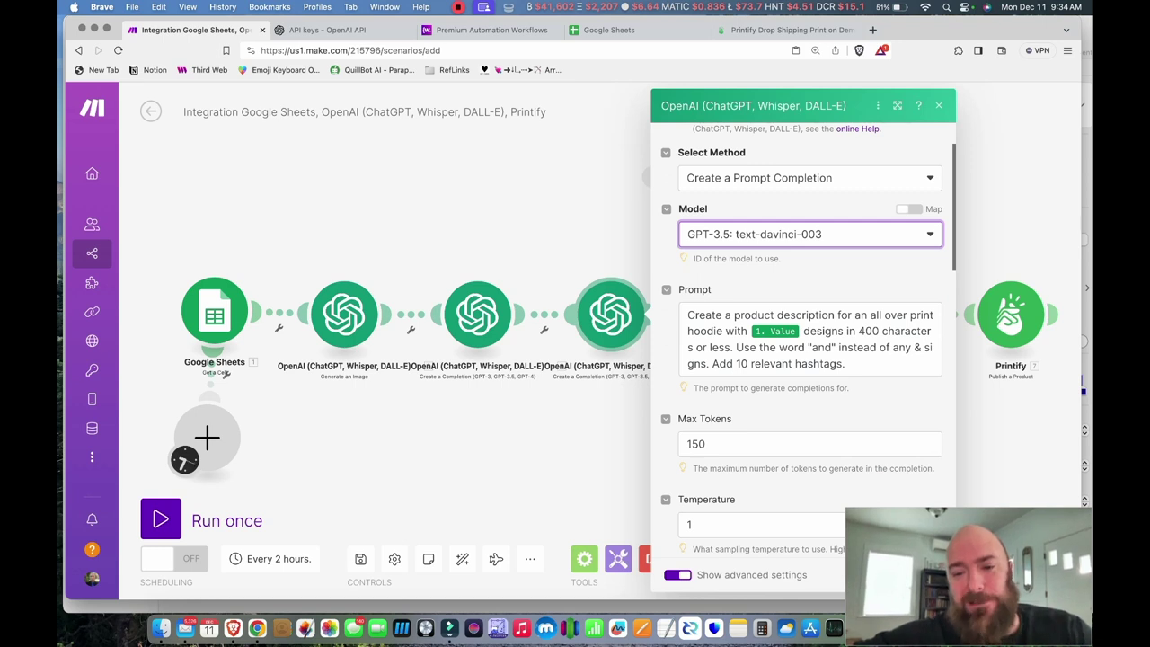
{"action": "scroll", "coordinate": [807, 338], "scroll_direction": "down", "scroll_amount": 2}
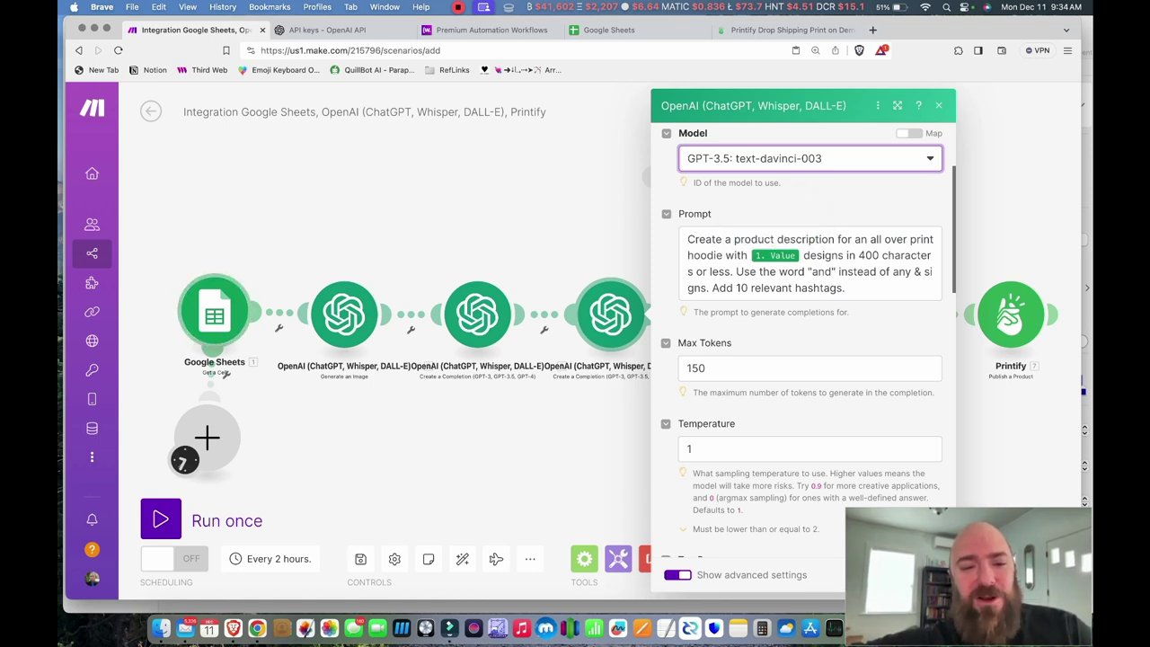
{"action": "left_click", "coordinate": [214, 313]}
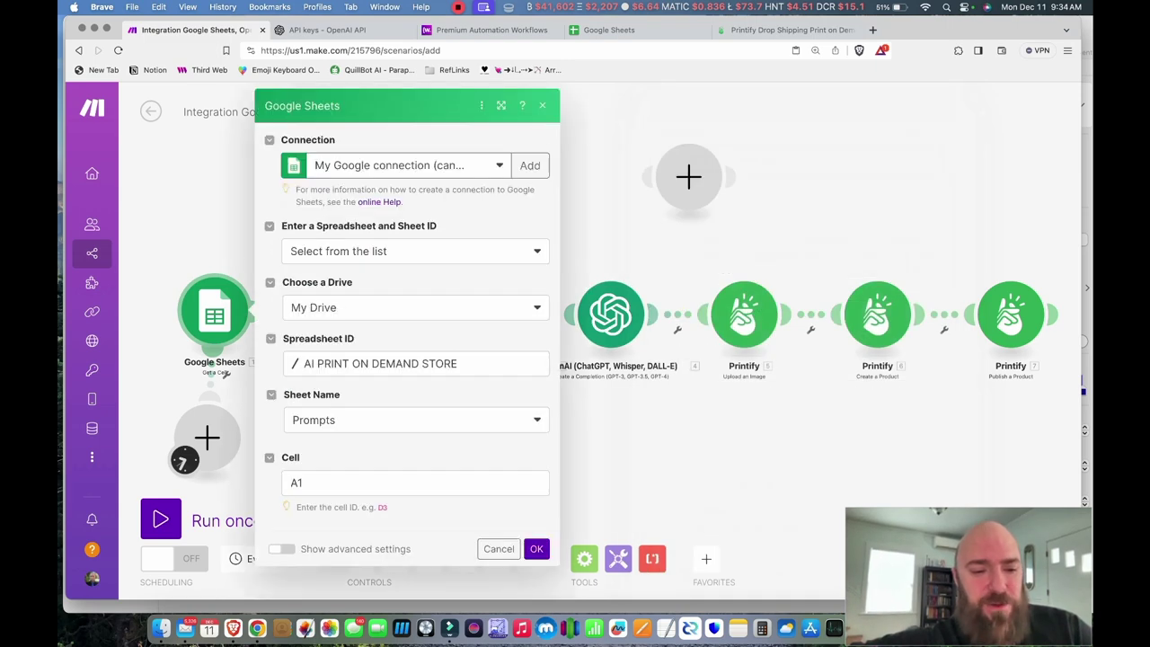
{"action": "key", "text": "Escape"}
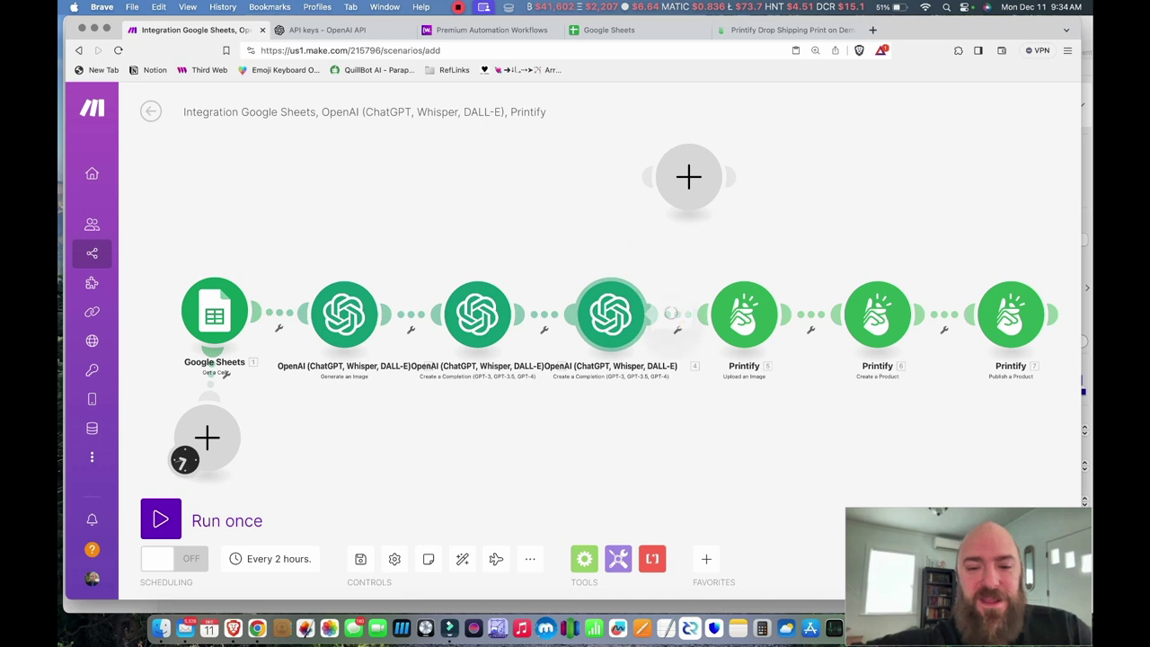
Reopen the product description module and examine its prompt's instructions on length, using "and" instead of & signs, and hashtags
{"action": "left_click", "coordinate": [611, 314]}
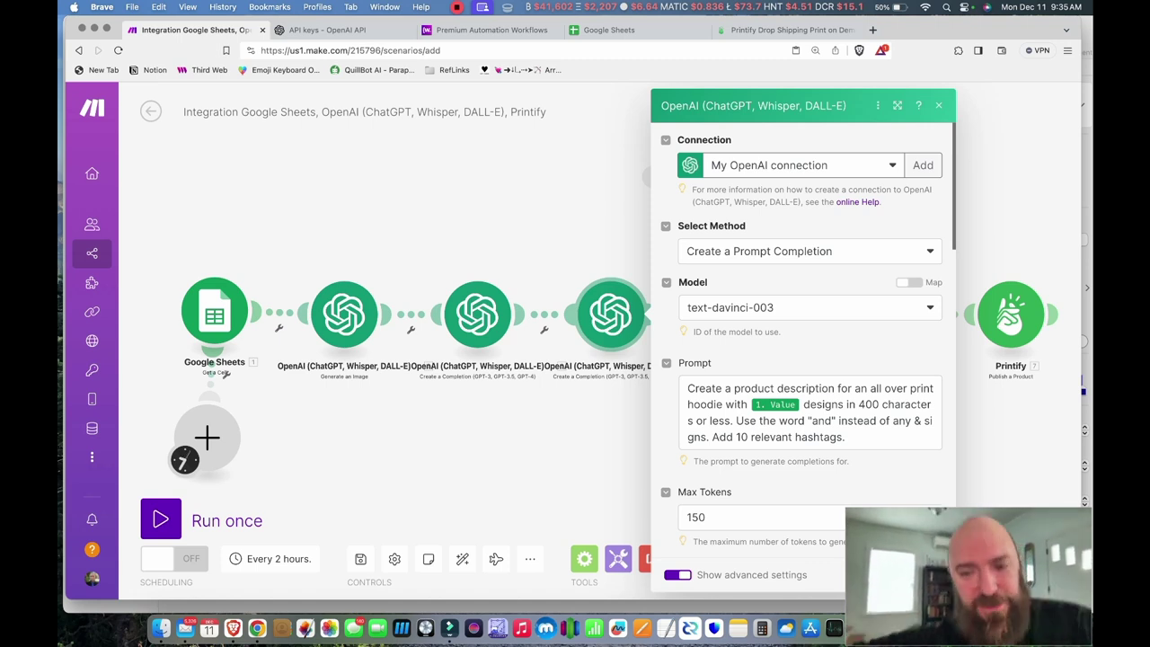
{"action": "left_click_drag", "start_coordinate": [845, 436], "coordinate": [735, 421]}
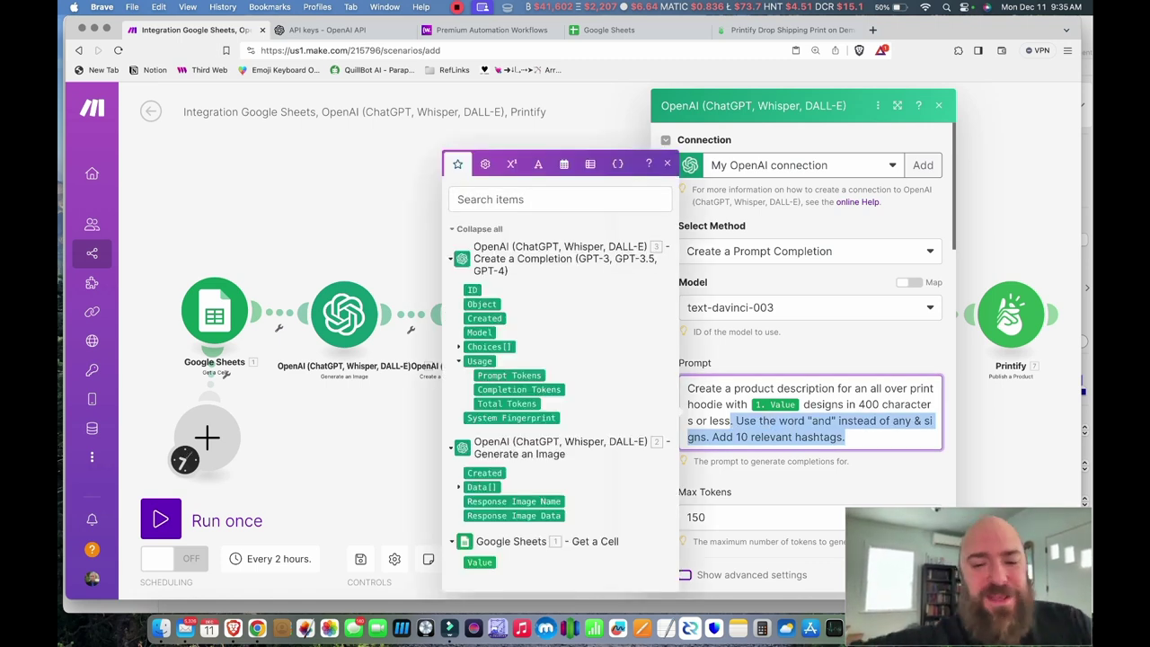
{"action": "left_click", "coordinate": [730, 388]}
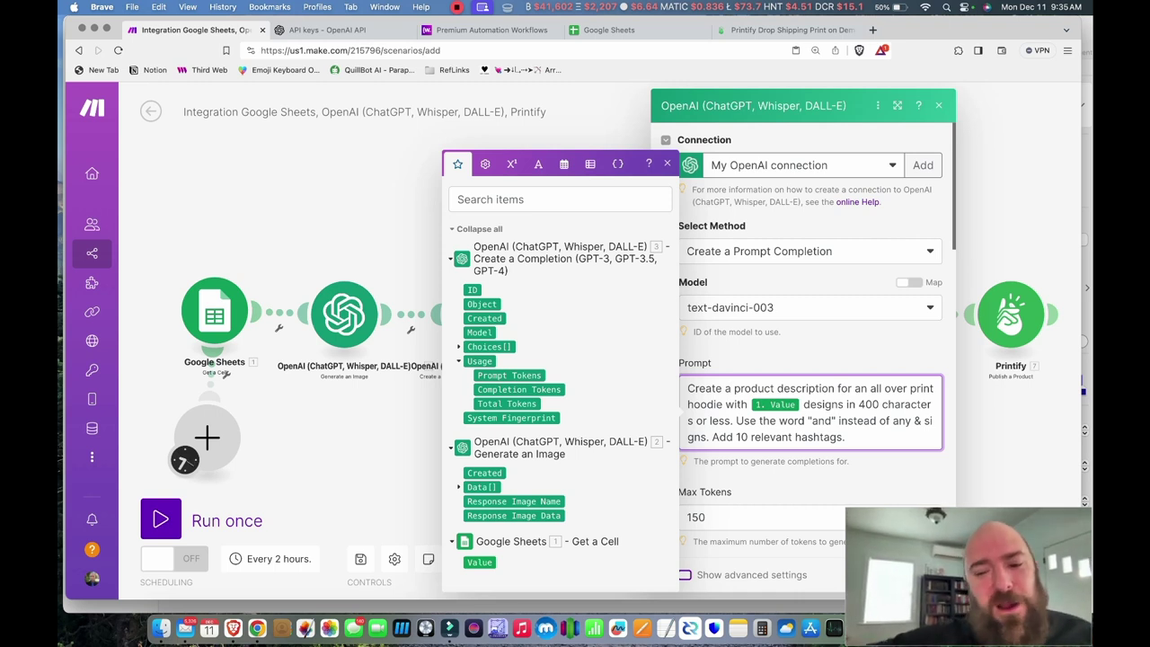
{"action": "left_click", "coordinate": [735, 420]}
{"action": "key", "text": "shift+alt+Right"}
{"action": "key", "text": "shift+alt+Right"}
{"action": "key", "text": "shift+alt+Right"}
{"action": "key", "text": "shift+alt+Right"}
{"action": "key", "text": "shift+alt+Right"}
{"action": "key", "text": "shift+alt+Right"}
{"action": "key", "text": "shift+alt+Right"}
{"action": "key", "text": "shift+alt+Right"}
{"action": "key", "text": "shift+alt+Right"}
{"action": "key", "text": "shift+alt+Right"}
{"action": "key", "text": "shift+alt+Right"}
{"action": "key", "text": "shift+alt+Right"}
{"action": "key", "text": "shift+alt+Right"}
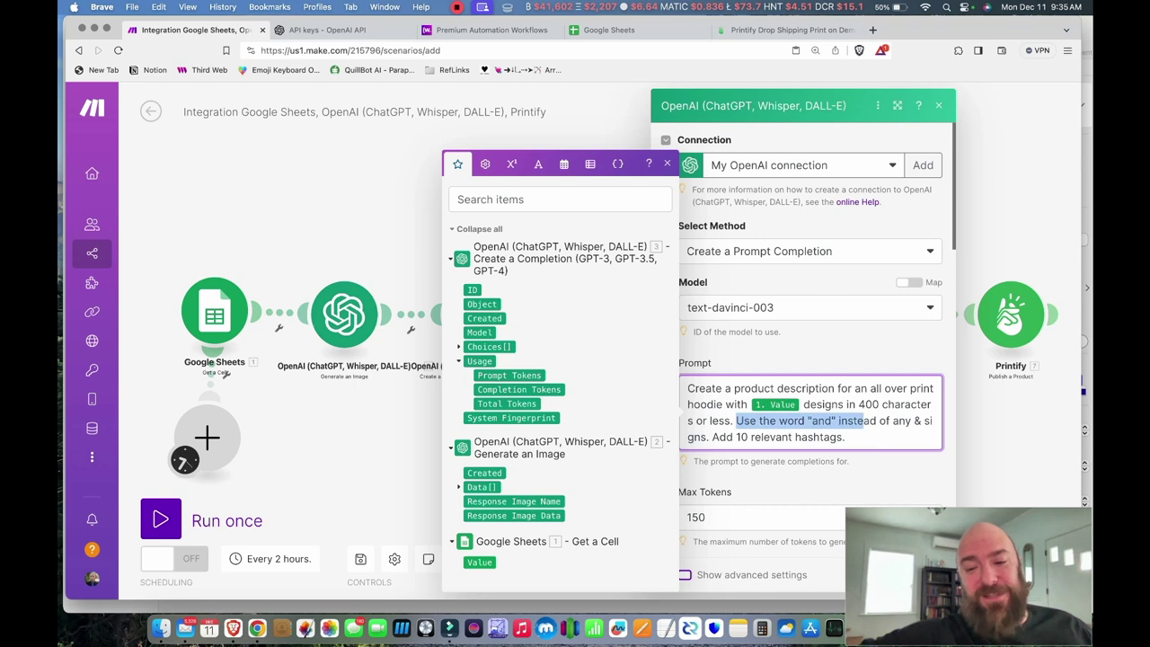
{"action": "key", "text": "Right"}
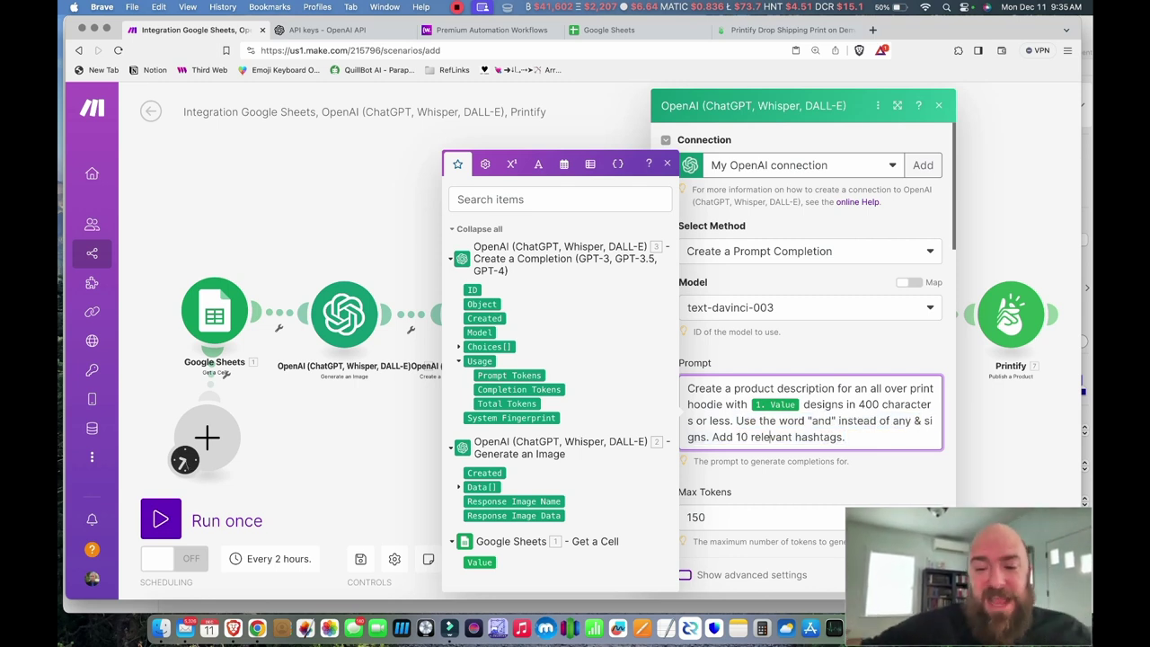
{"action": "key", "text": "Escape"}
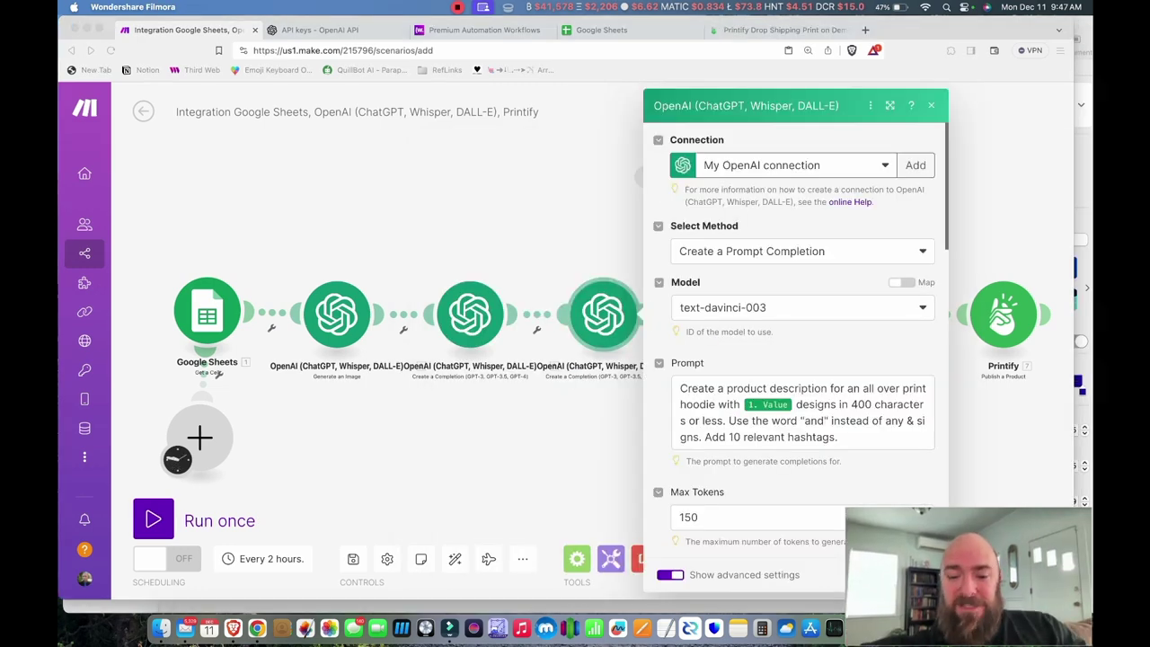
Check the prompt's 400-character limit and set the product description module's Max Tokens to 500
{"action": "left_click", "coordinate": [737, 517]}
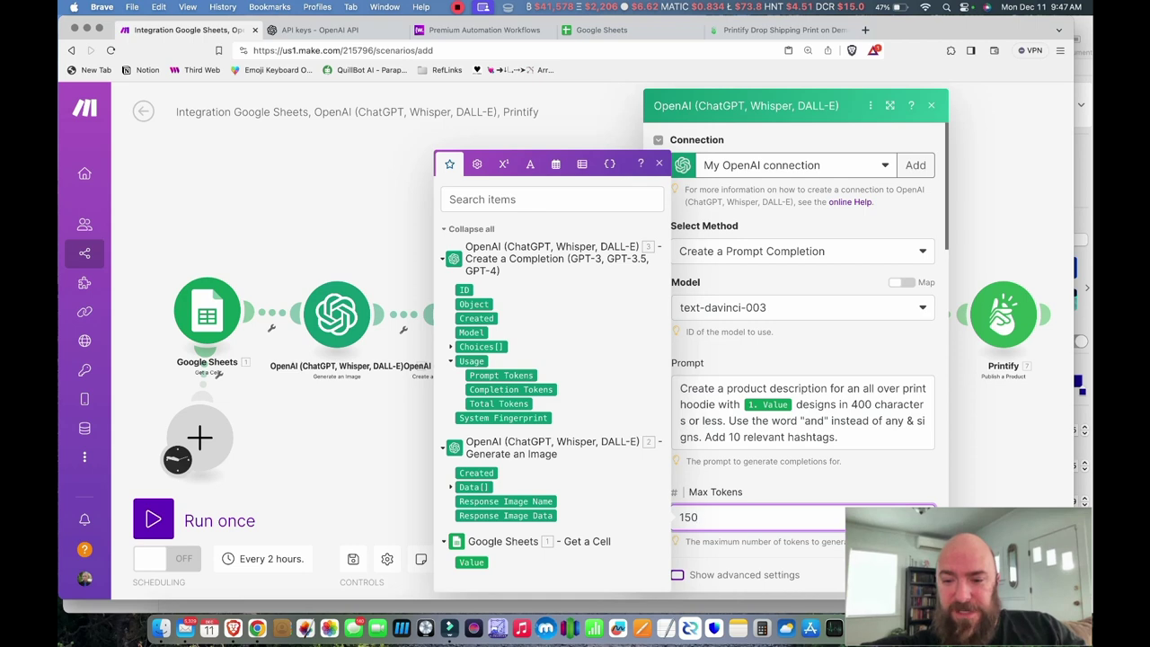
{"action": "double_click", "coordinate": [861, 404]}
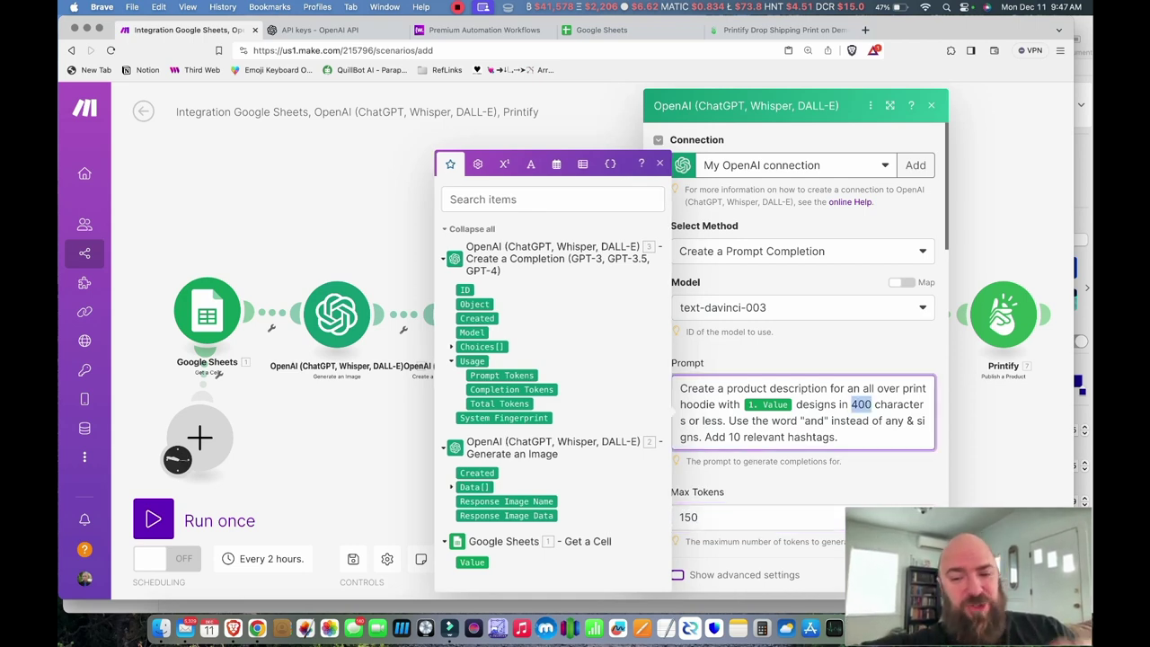
{"action": "key", "text": "Tab"}
{"action": "type", "text": "500"}
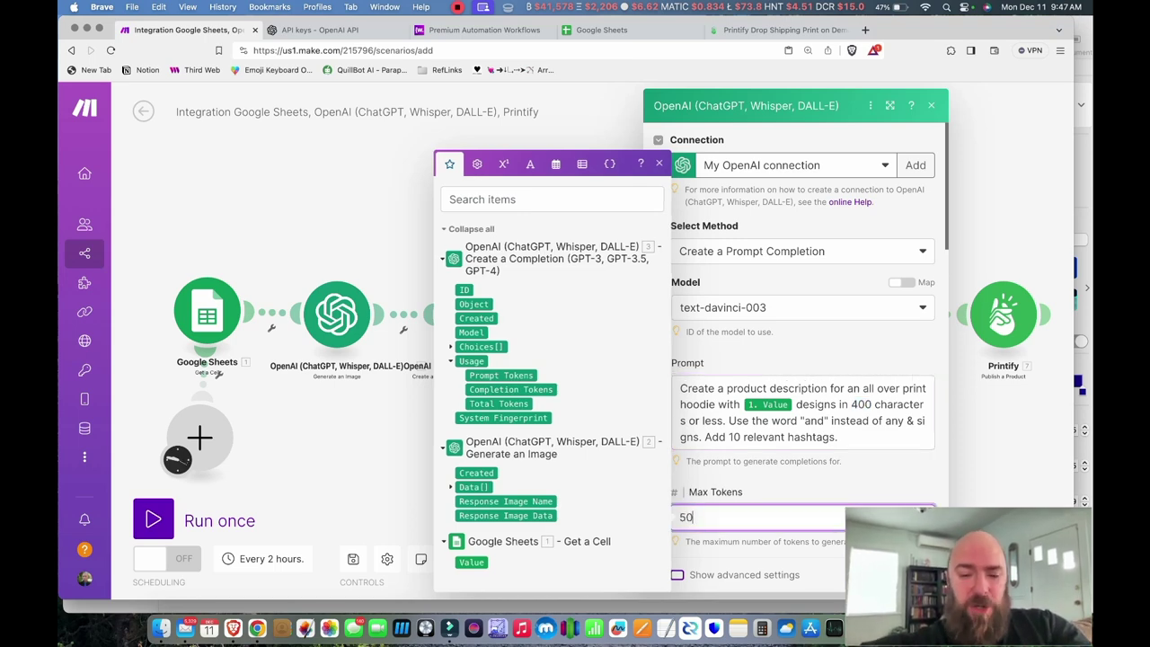
{"action": "key", "text": "Tab"}
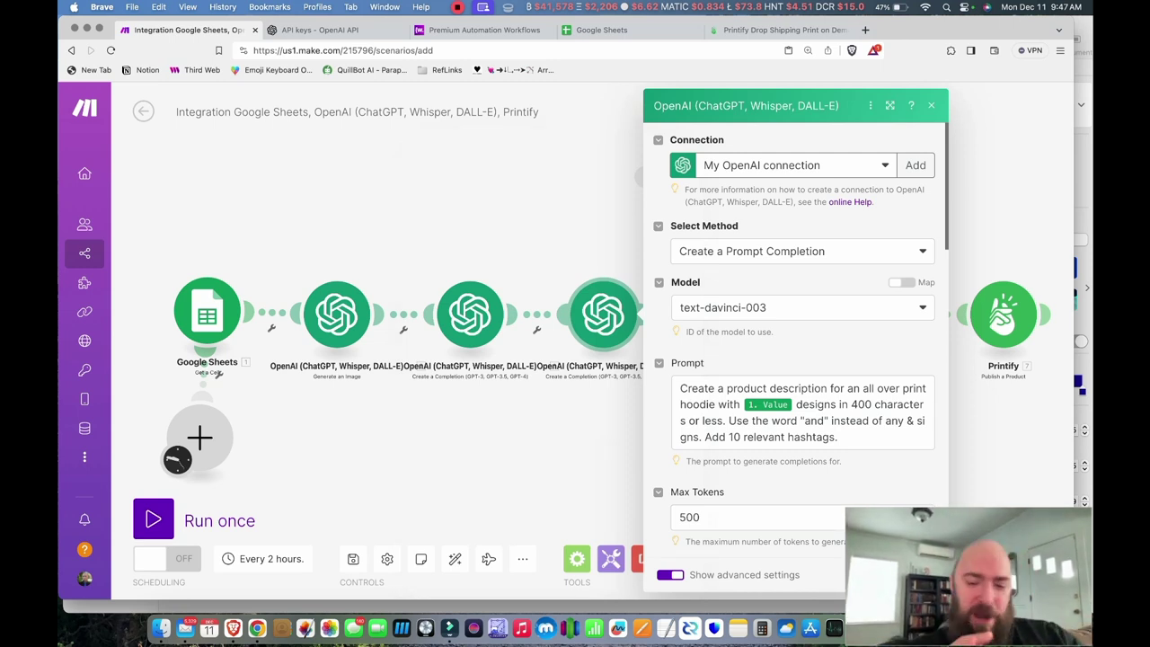
Review the product description module's Temperature and other advanced settings, and close the module
{"action": "scroll", "coordinate": [795, 342], "scroll_direction": "down", "scroll_amount": 5}
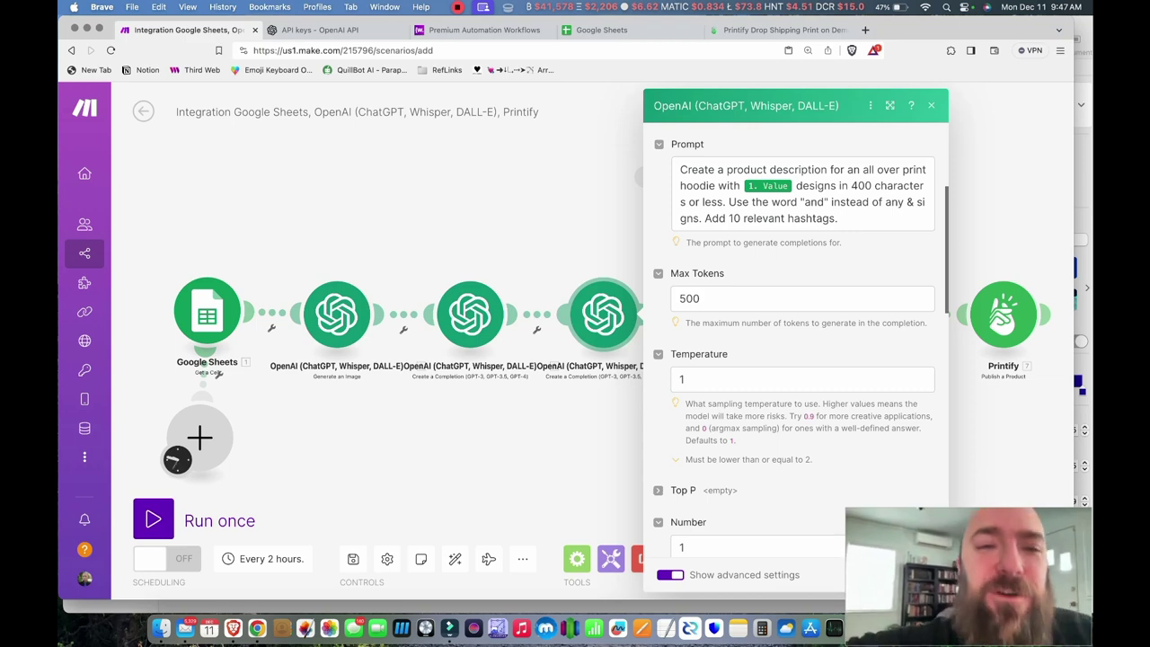
{"action": "scroll", "coordinate": [795, 342], "scroll_direction": "down", "scroll_amount": 1}
{"action": "scroll", "coordinate": [795, 342], "scroll_direction": "up", "scroll_amount": 5}
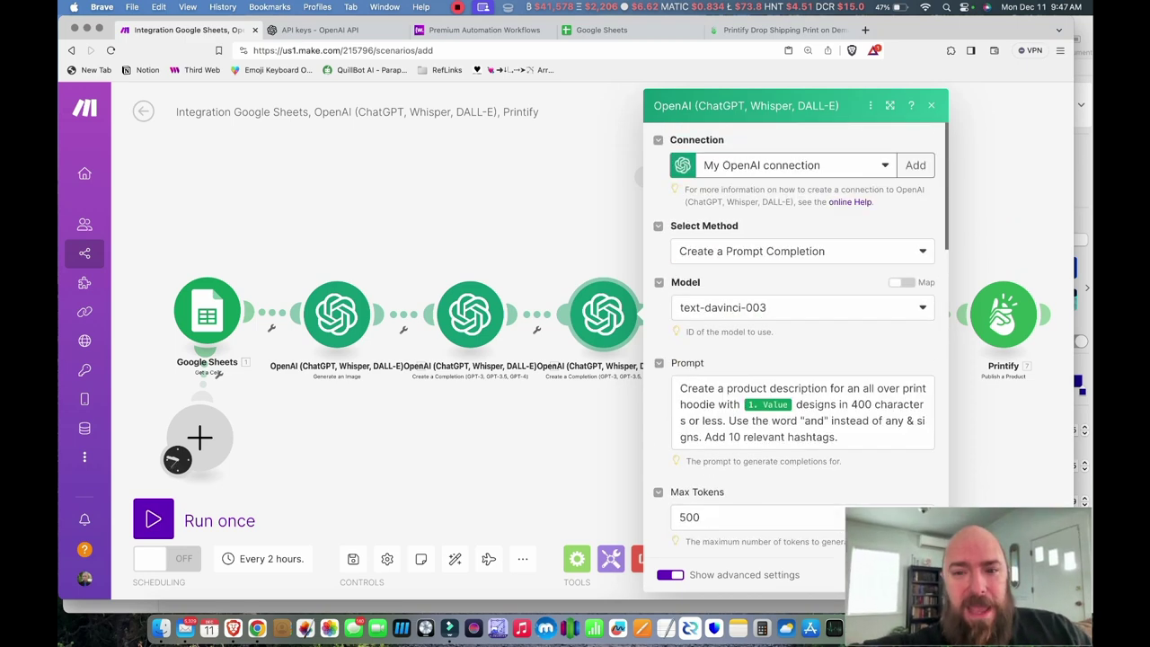
{"action": "key", "text": "Escape"}
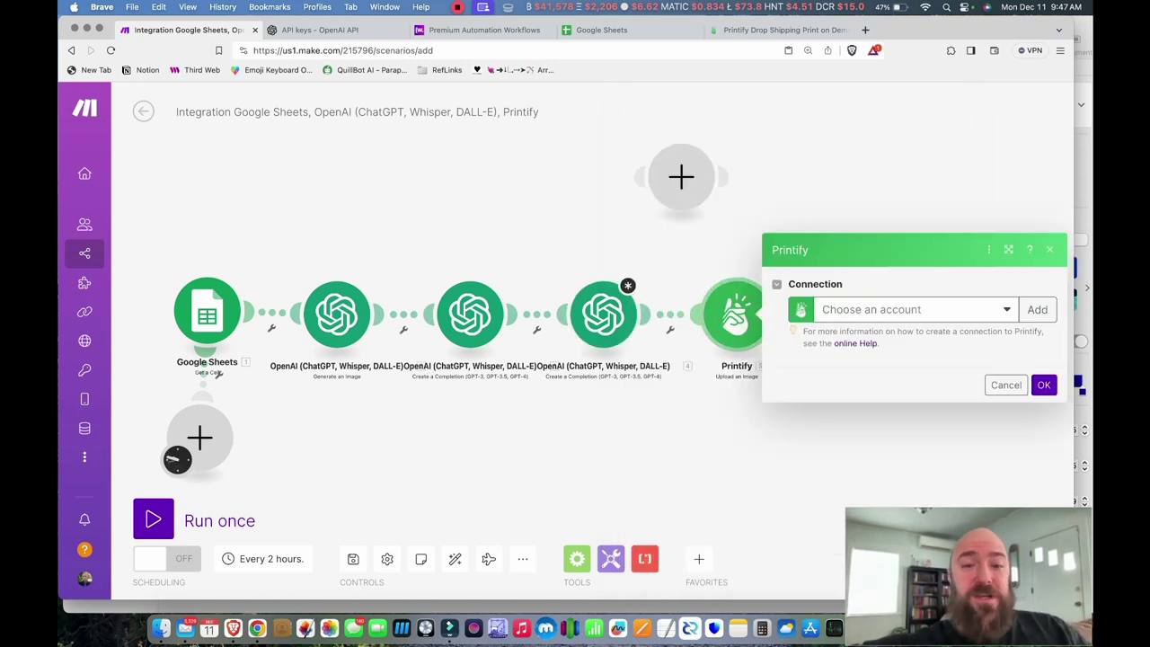
Open the form for a new Printify connection, check the API tokens under the Printify account's Connections, and close the form without saving
{"action": "left_click", "coordinate": [1036, 309]}
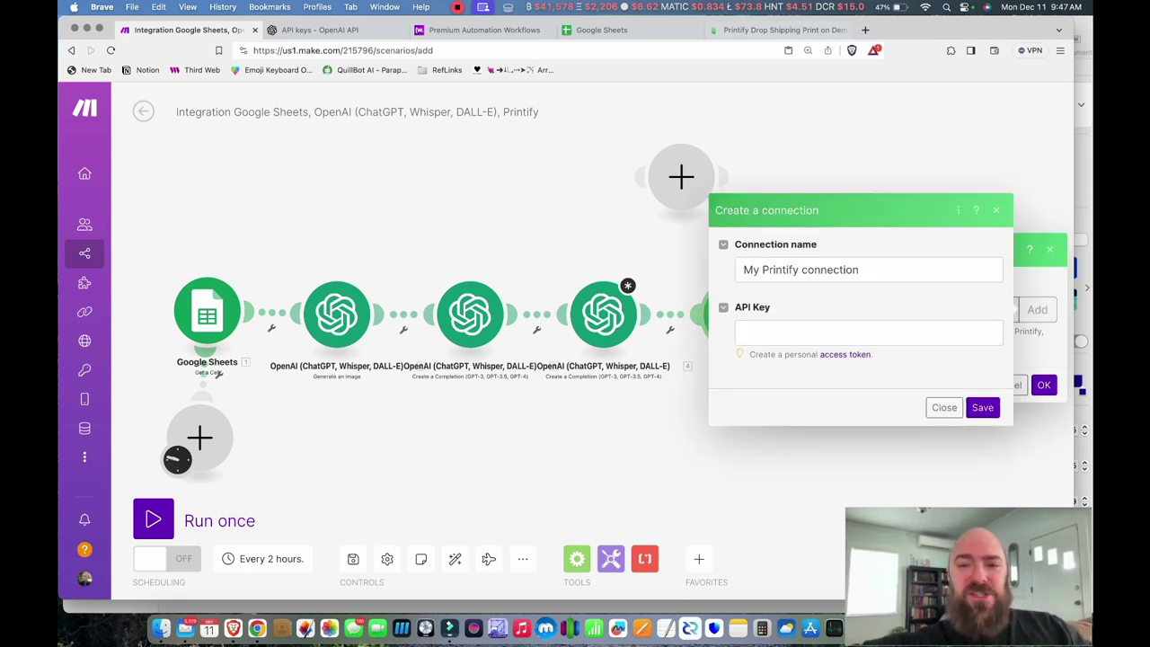
{"action": "left_click", "coordinate": [777, 30]}
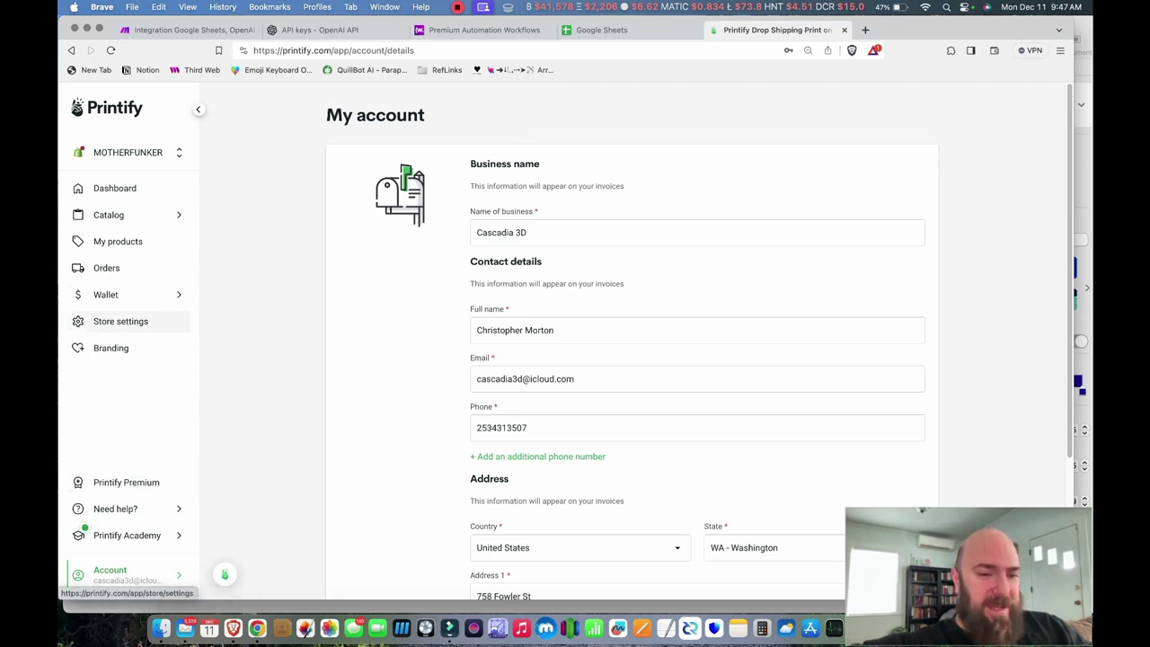
{"action": "left_click", "coordinate": [120, 320]}
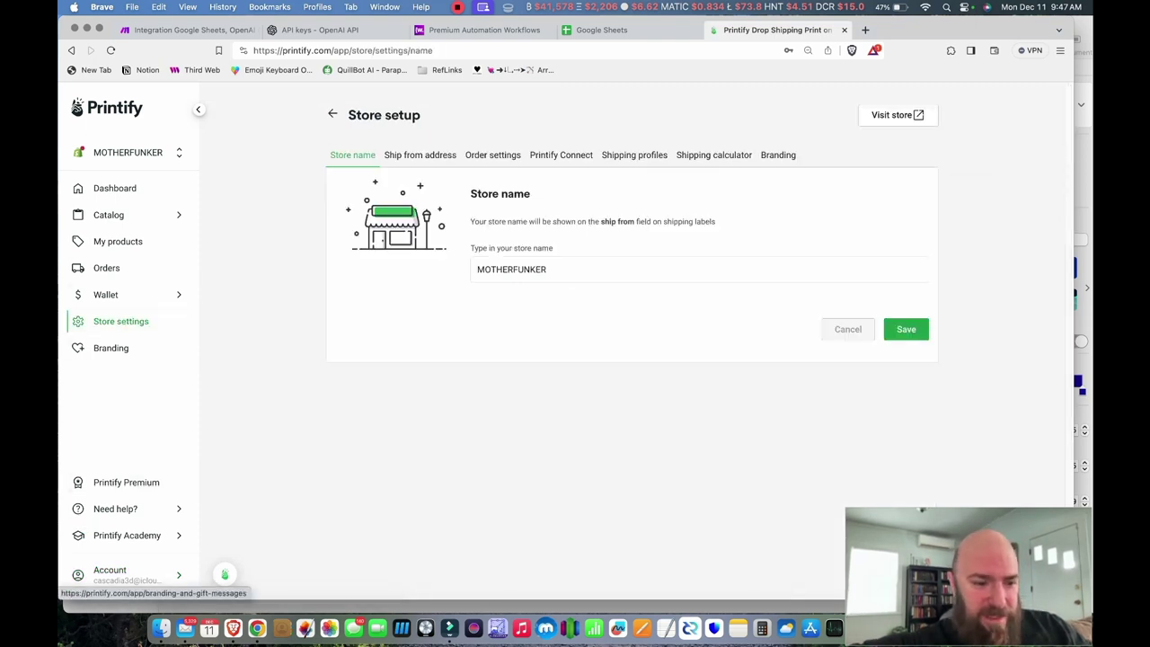
{"action": "left_click", "coordinate": [117, 575]}
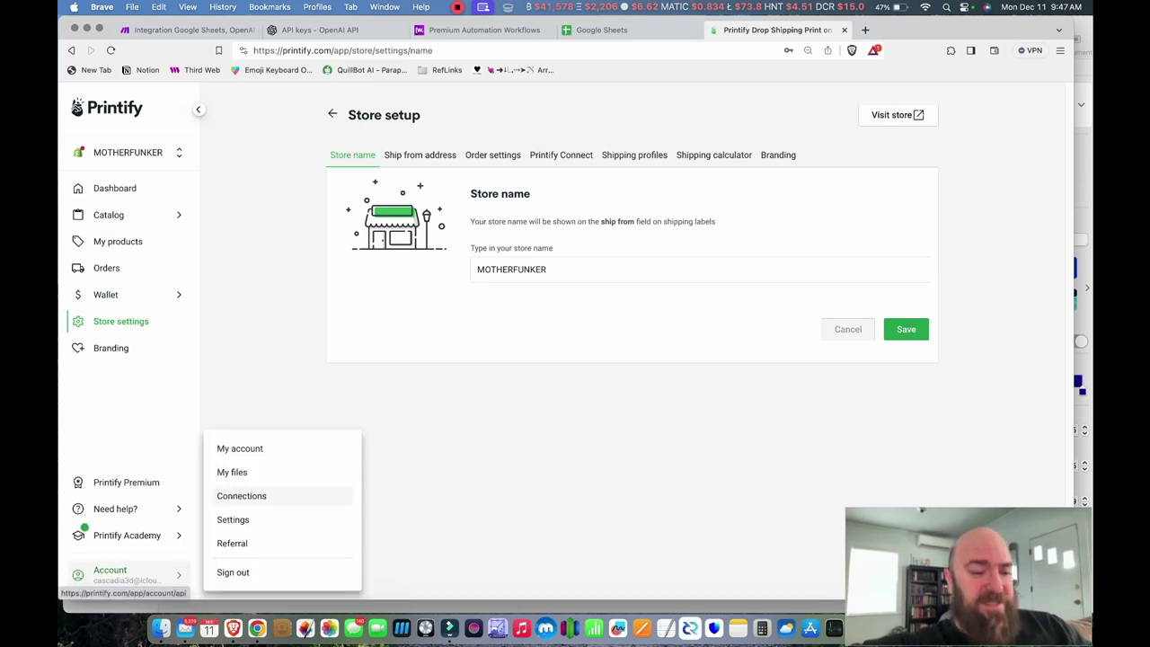
{"action": "left_click", "coordinate": [240, 495]}
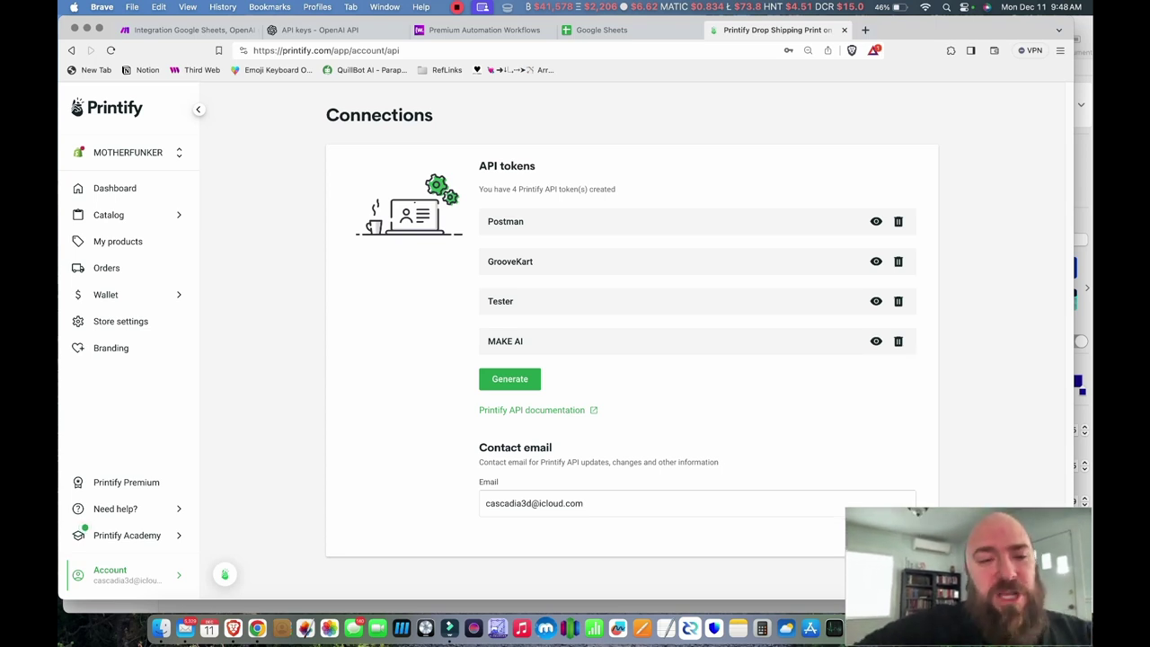
{"action": "key", "text": "ctrl+Tab"}
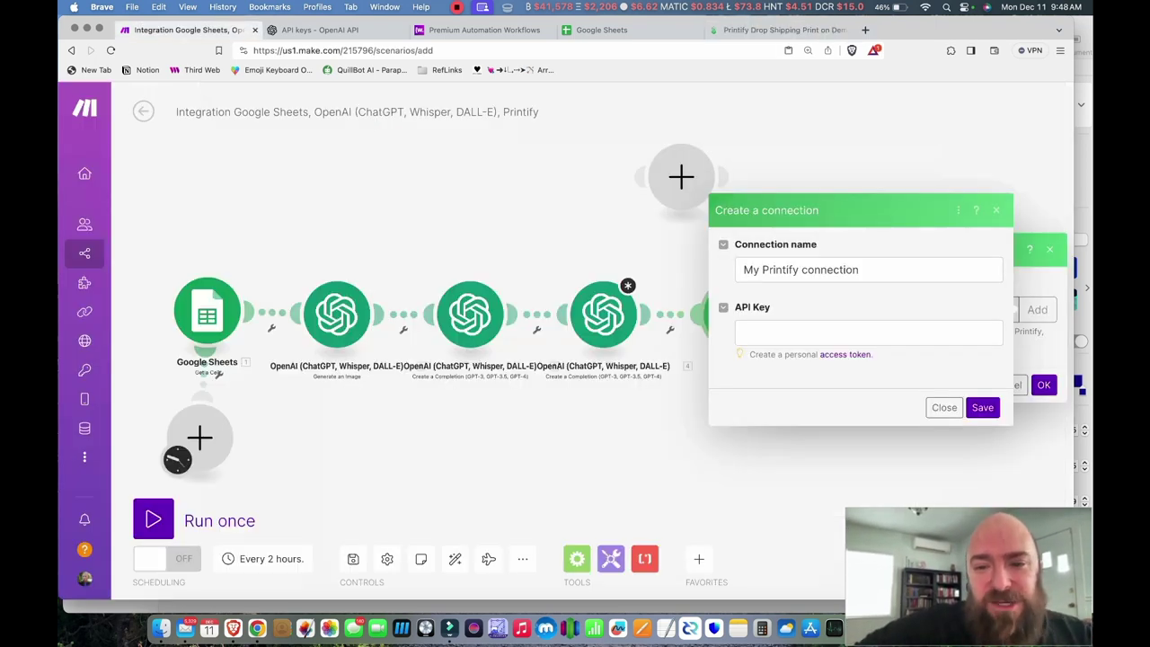
{"action": "left_click", "coordinate": [944, 407]}
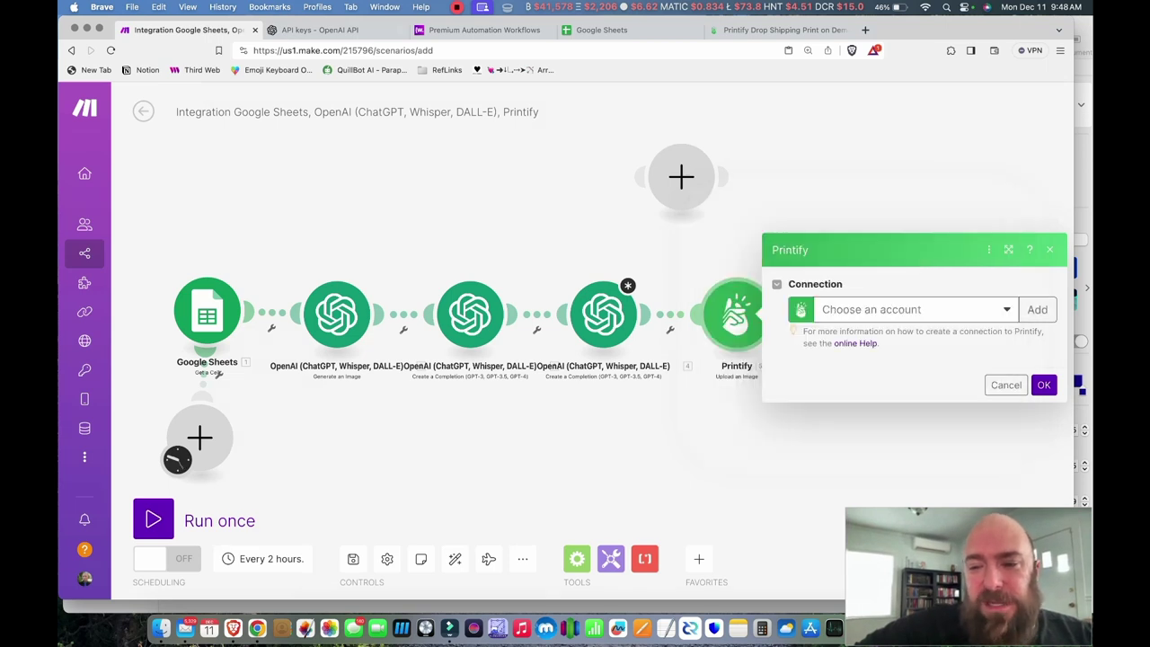
Assign My Printify connection to the Upload an Image and Create a Product modules
{"action": "left_click", "coordinate": [871, 332]}
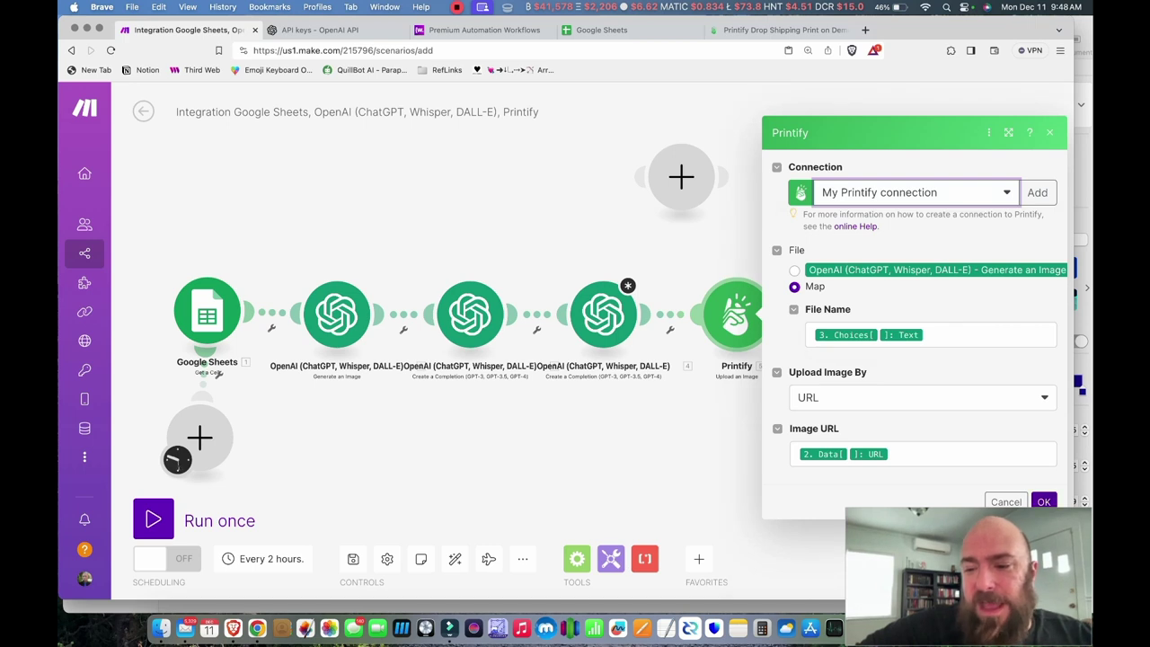
{"action": "key", "text": "Escape"}
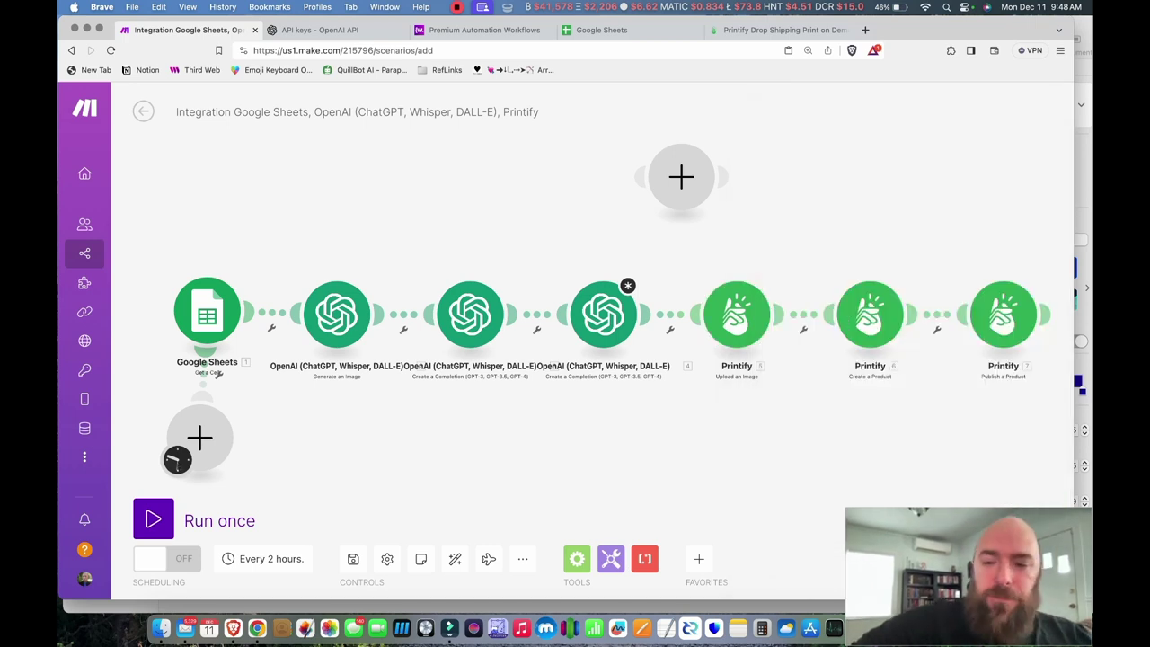
{"action": "left_click", "coordinate": [869, 315]}
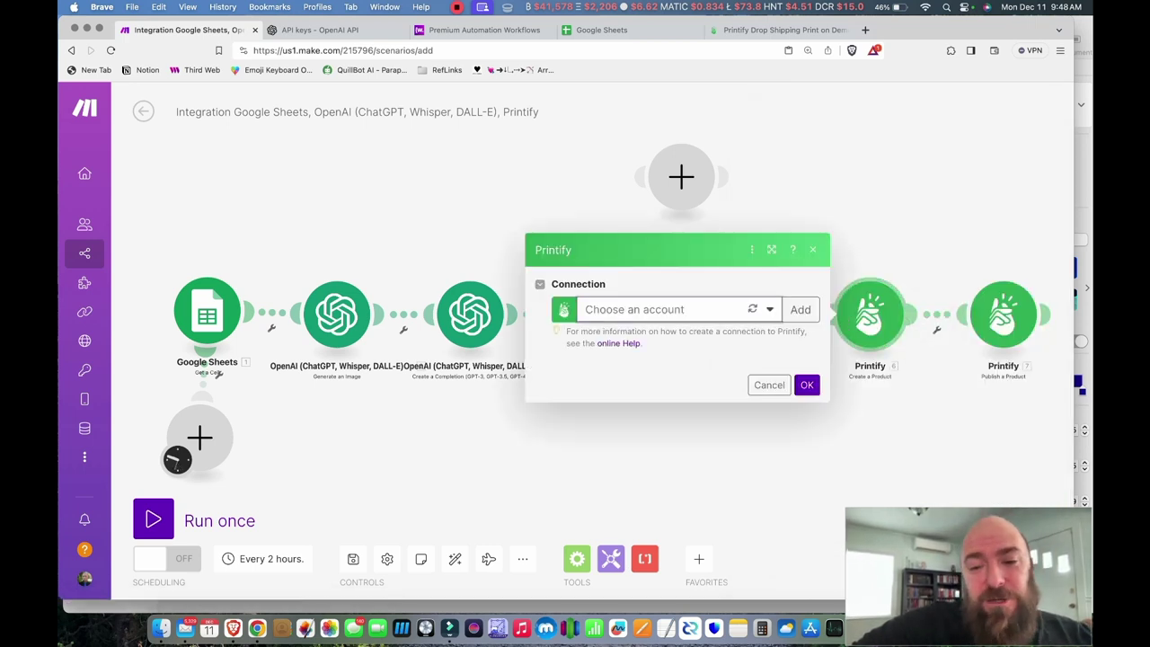
{"action": "left_click", "coordinate": [674, 309]}
{"action": "left_click", "coordinate": [636, 332]}
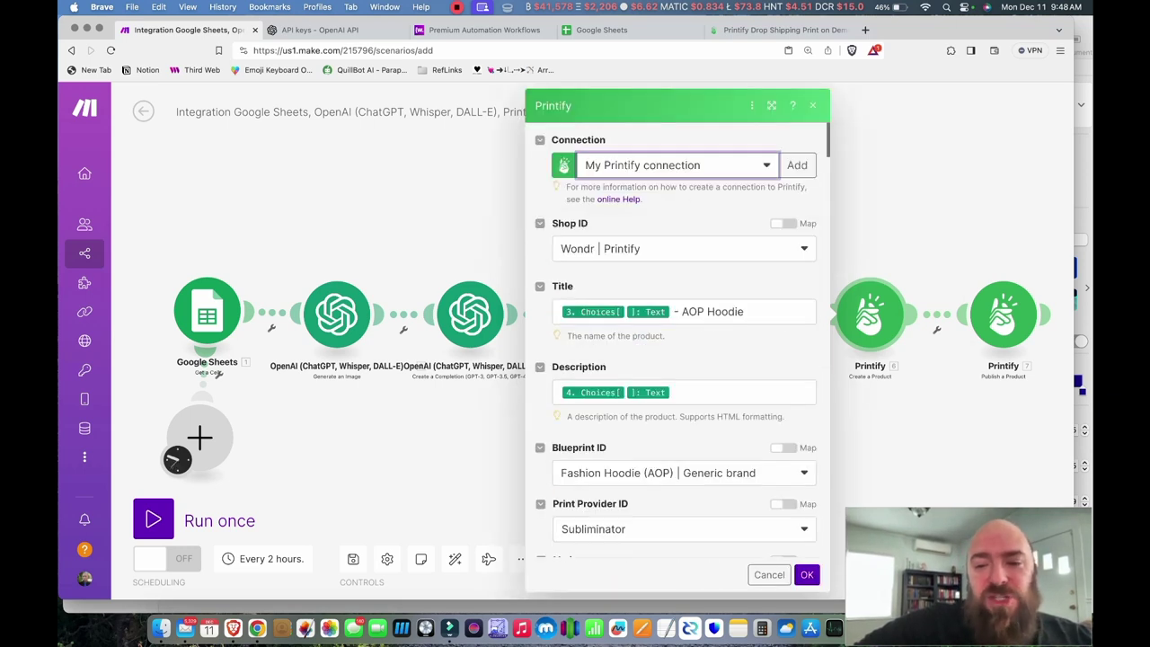
{"action": "key", "text": "Escape"}
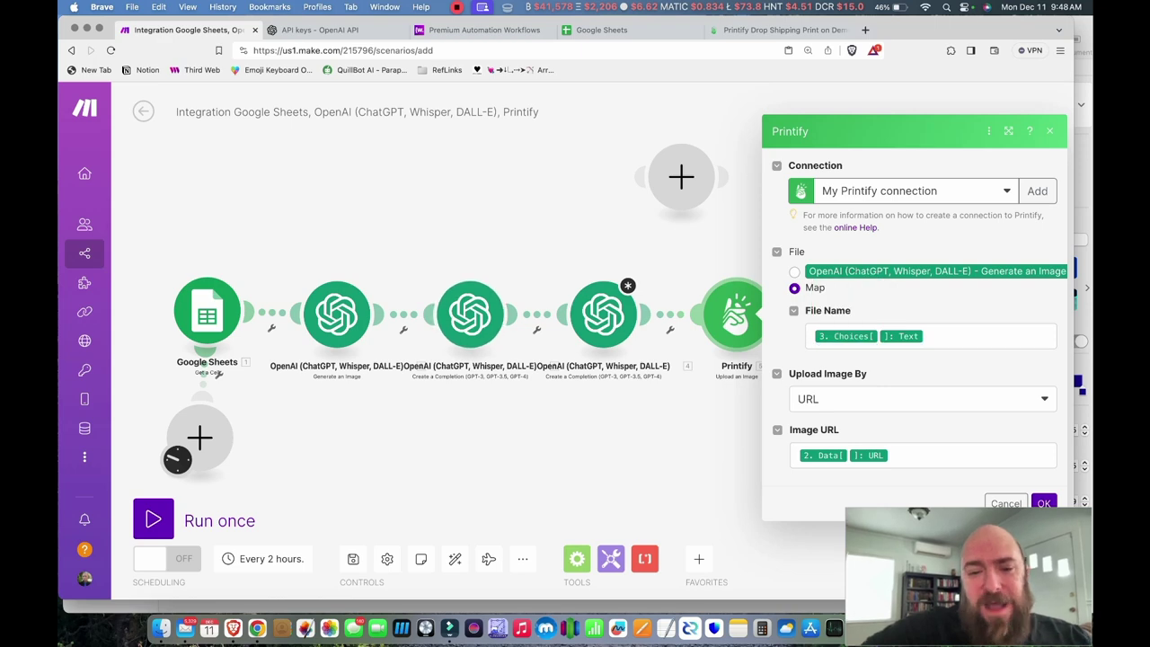
Review the surname and image generation modules that supply the Upload an Image module's File Name and Image URL
{"action": "left_click", "coordinate": [469, 313]}
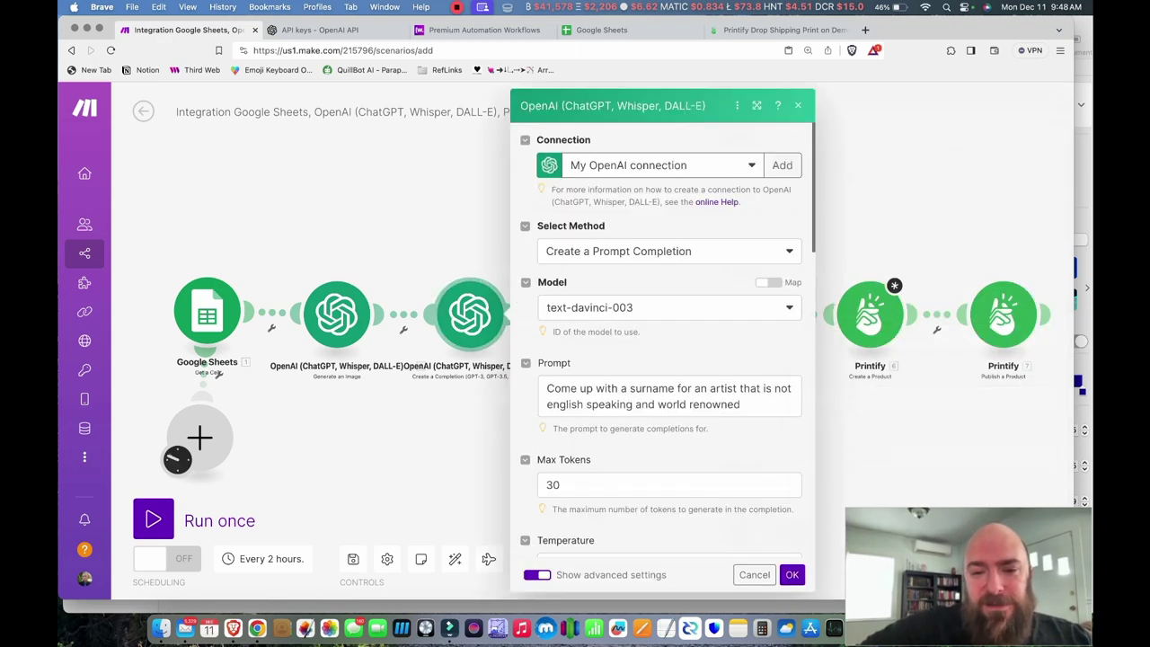
{"action": "key", "text": "Escape"}
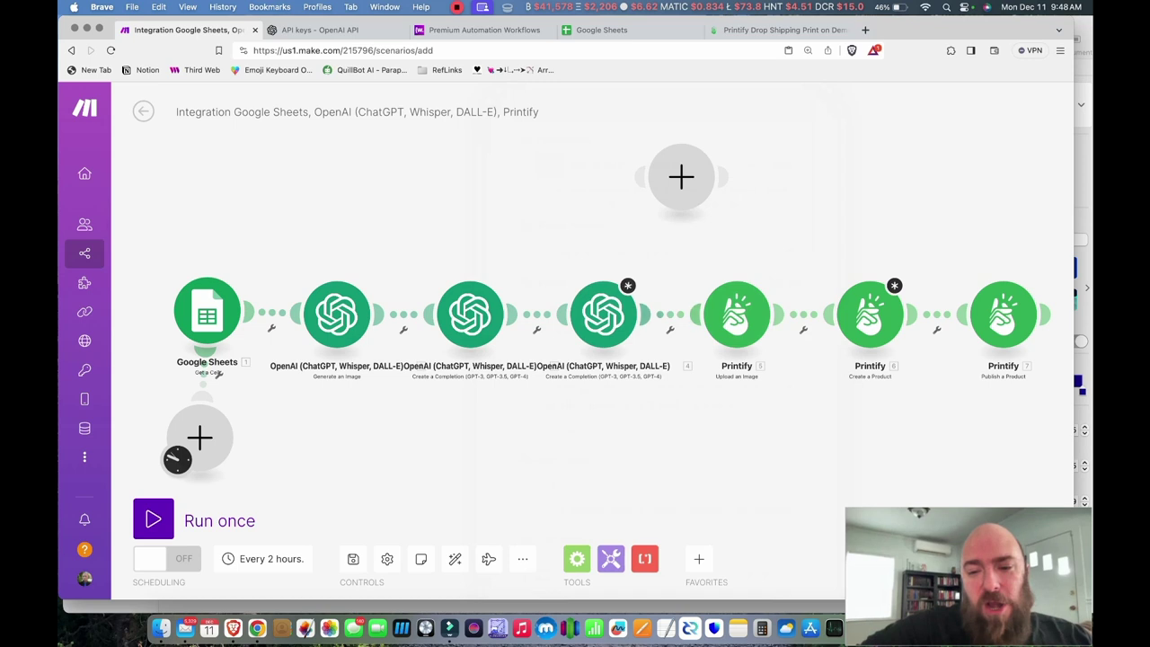
{"action": "left_click", "coordinate": [737, 312]}
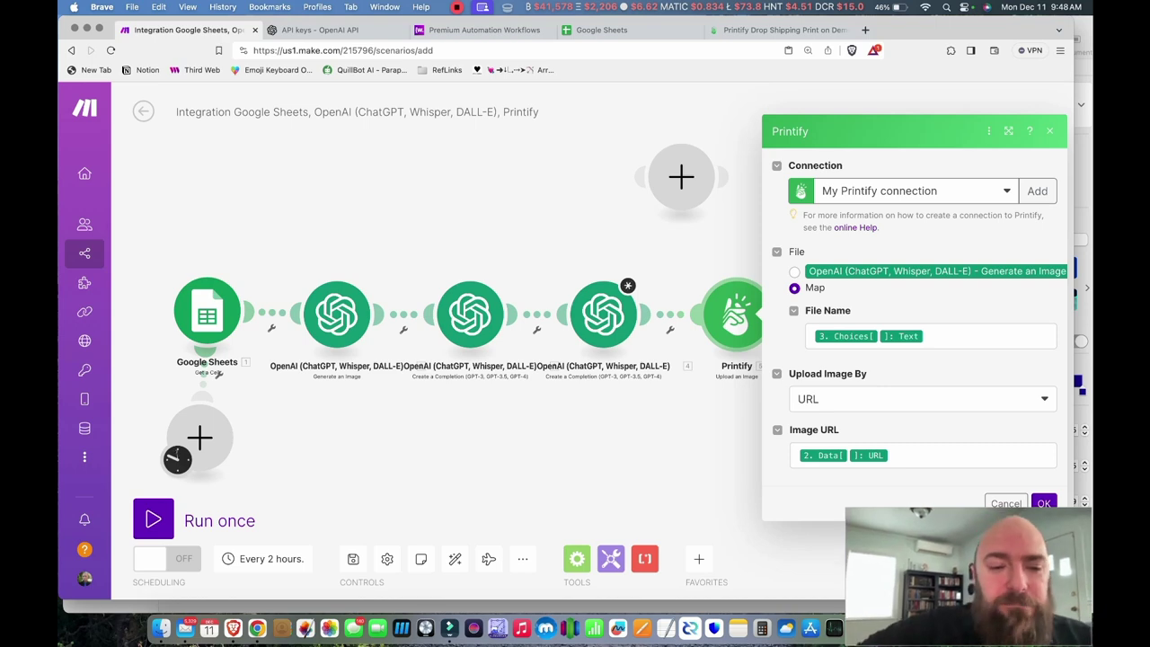
{"action": "left_click", "coordinate": [337, 313]}
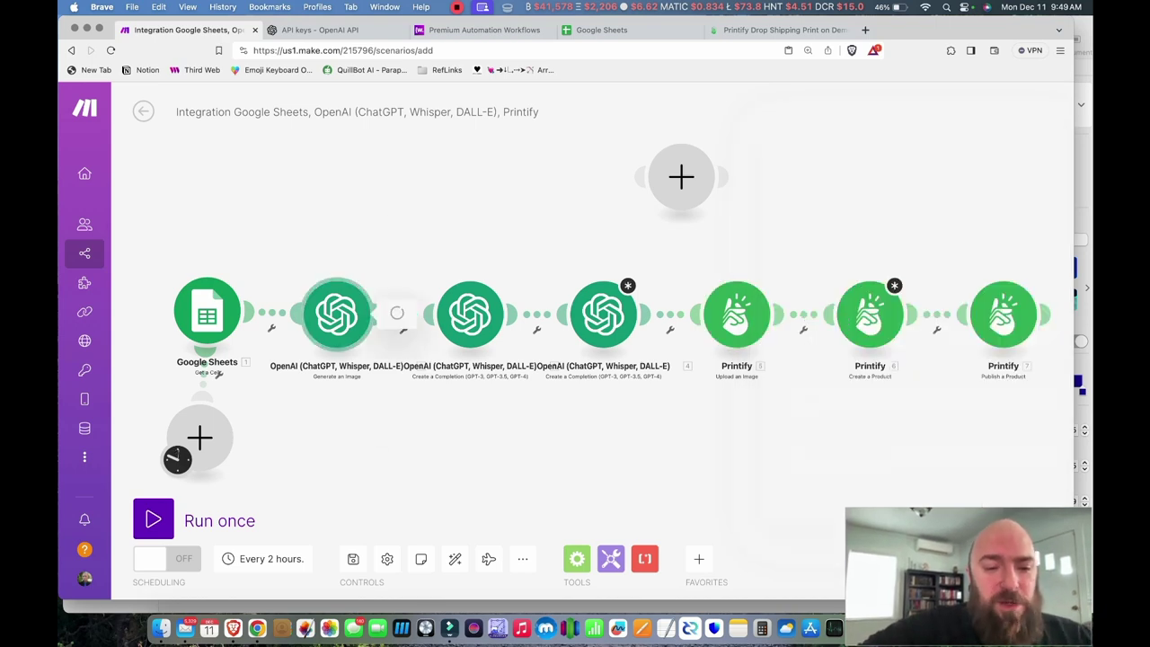
{"action": "scroll", "coordinate": [530, 359], "scroll_direction": "down", "scroll_amount": 4}
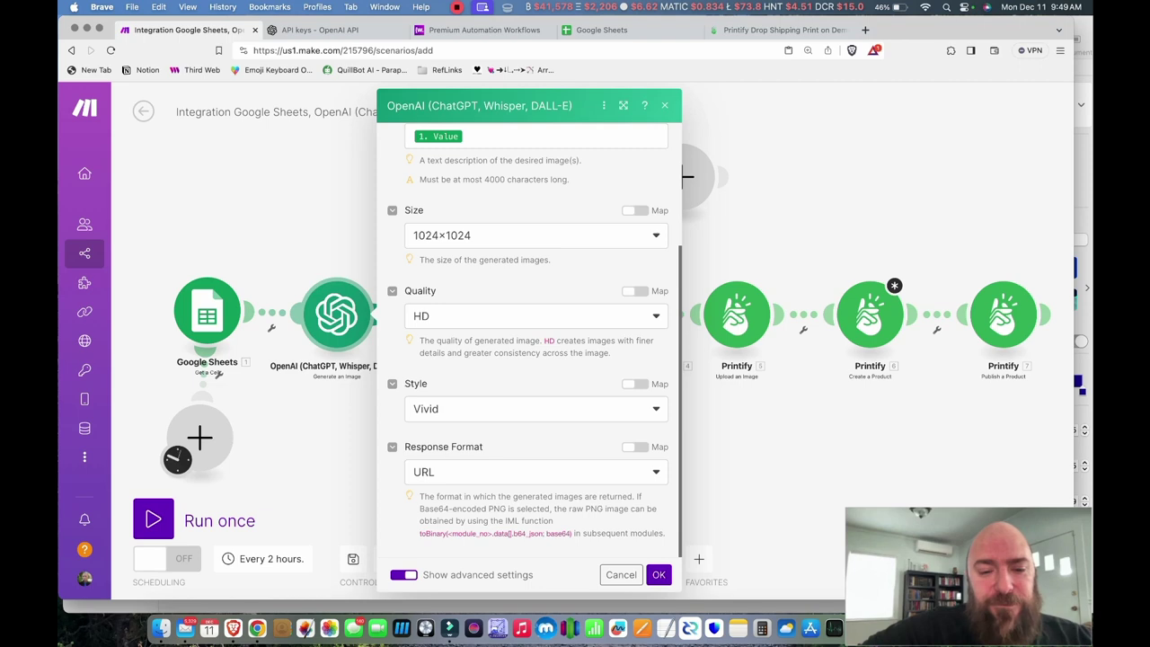
{"action": "scroll", "coordinate": [530, 359], "scroll_direction": "up", "scroll_amount": 4}
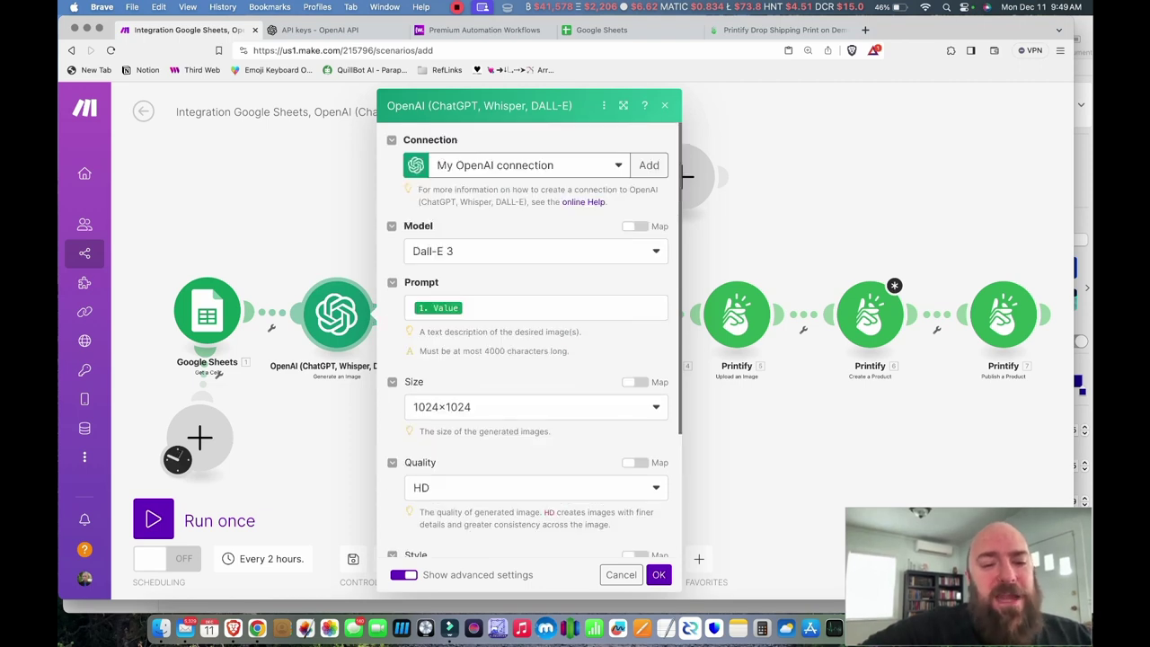
{"action": "key", "text": "Escape"}
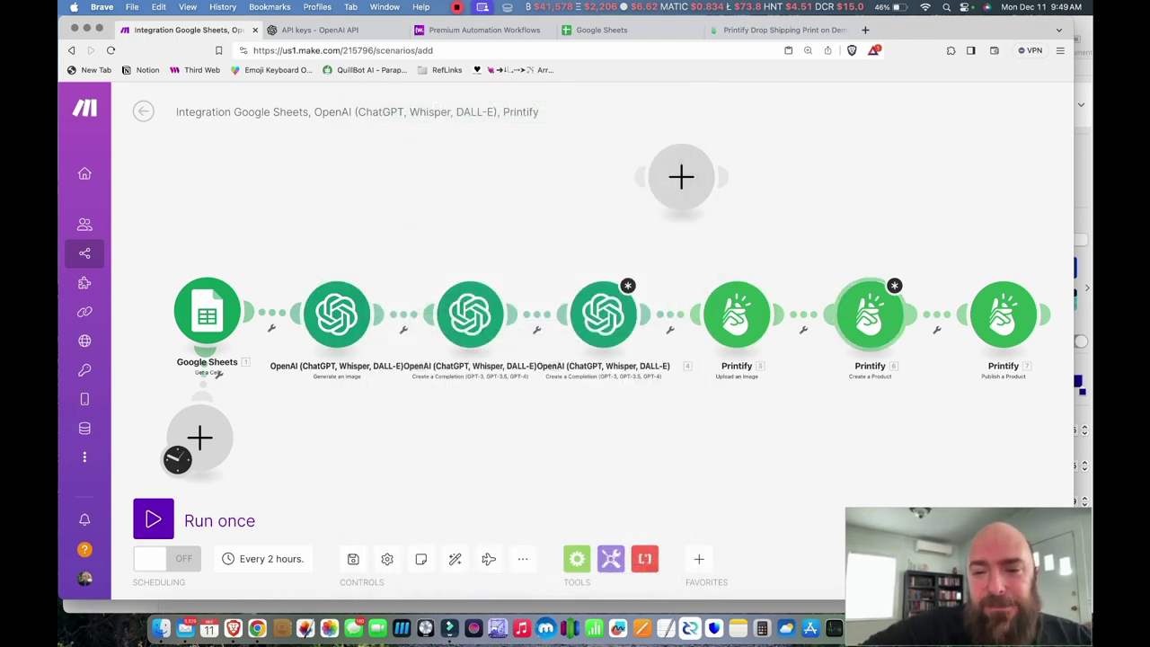
{"action": "left_click", "coordinate": [736, 312]}
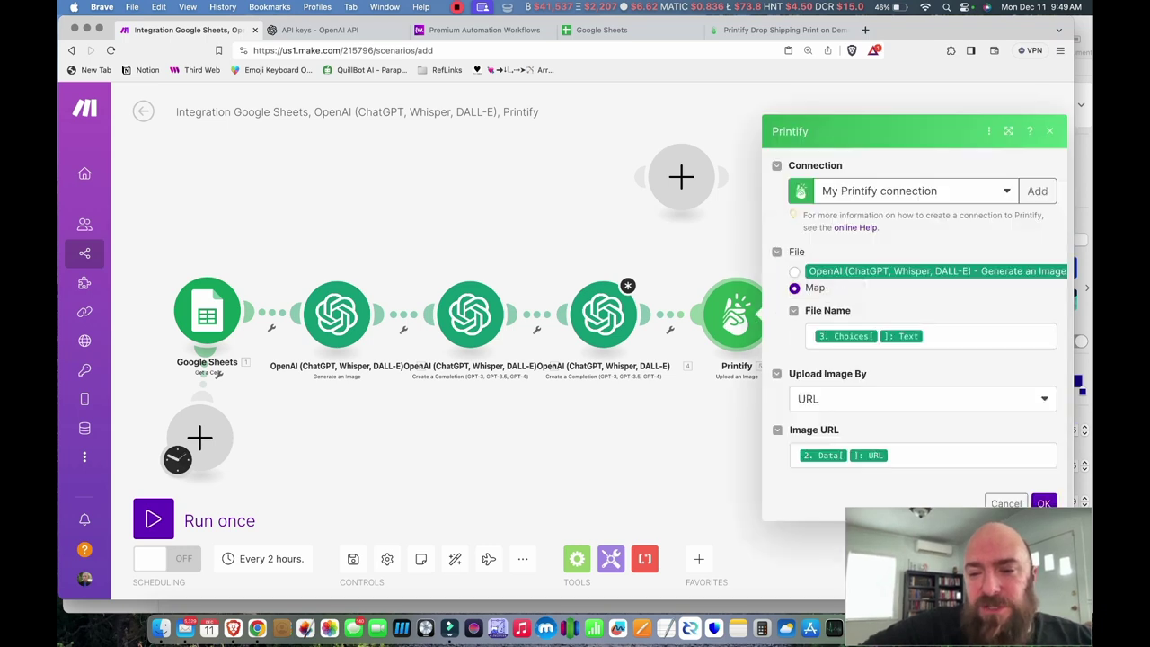
{"action": "key", "text": "Escape"}
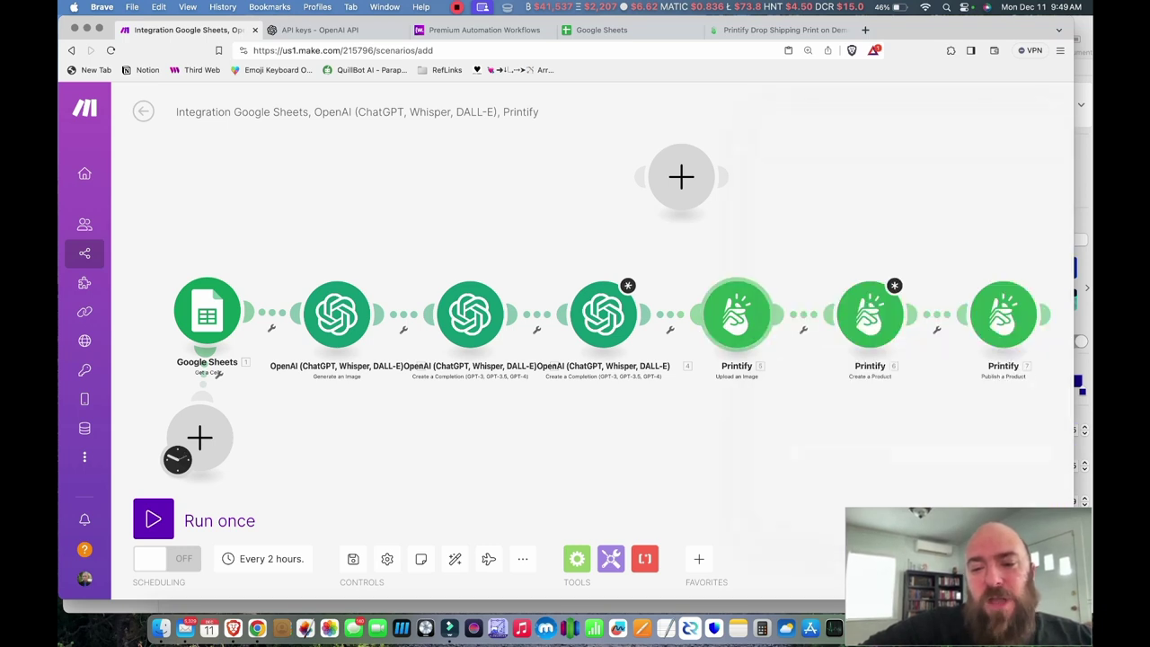
Set the Create a Product module's Shop ID to MOTHERFUNKER
{"action": "left_click", "coordinate": [870, 313]}
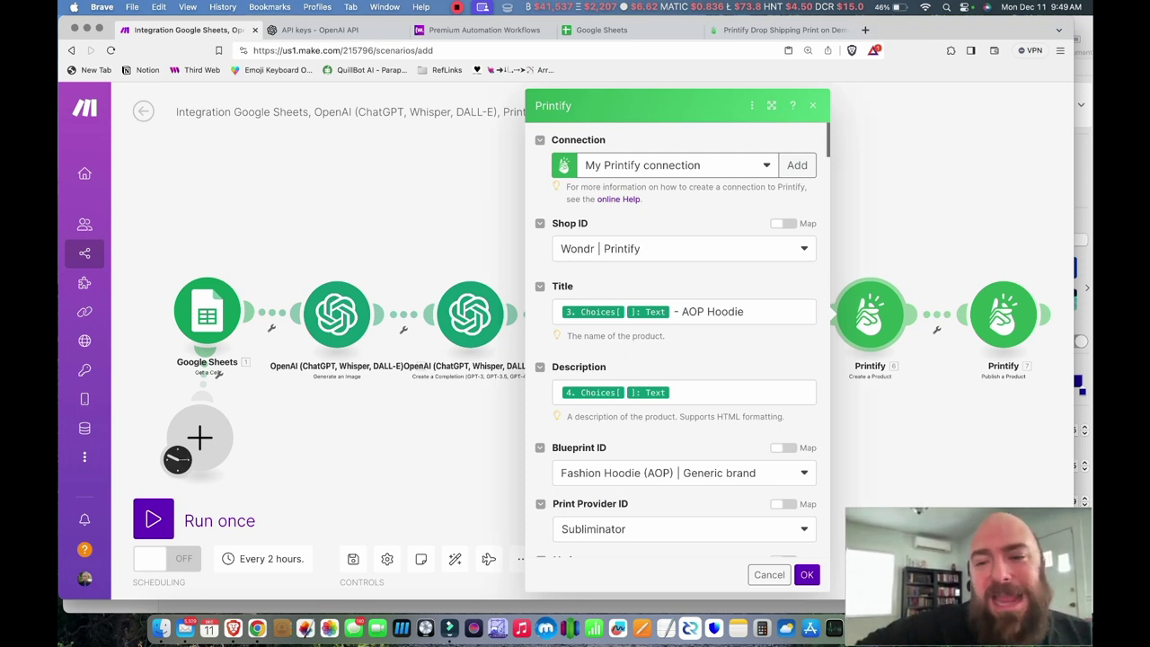
{"action": "left_click", "coordinate": [683, 248]}
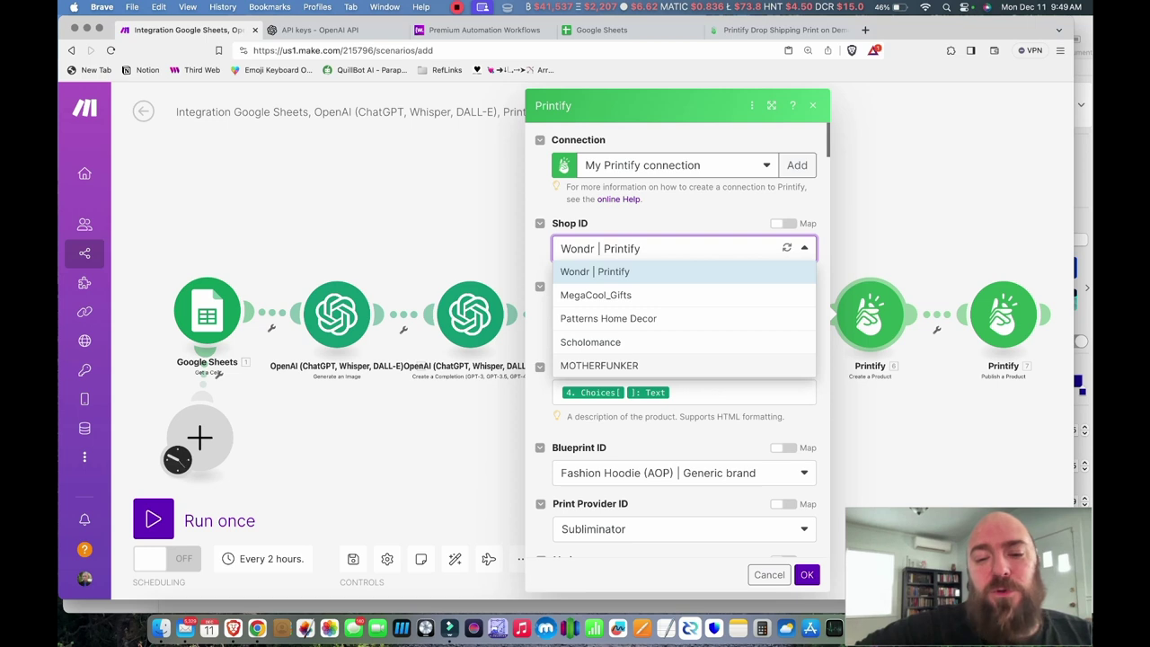
{"action": "left_click", "coordinate": [599, 365]}
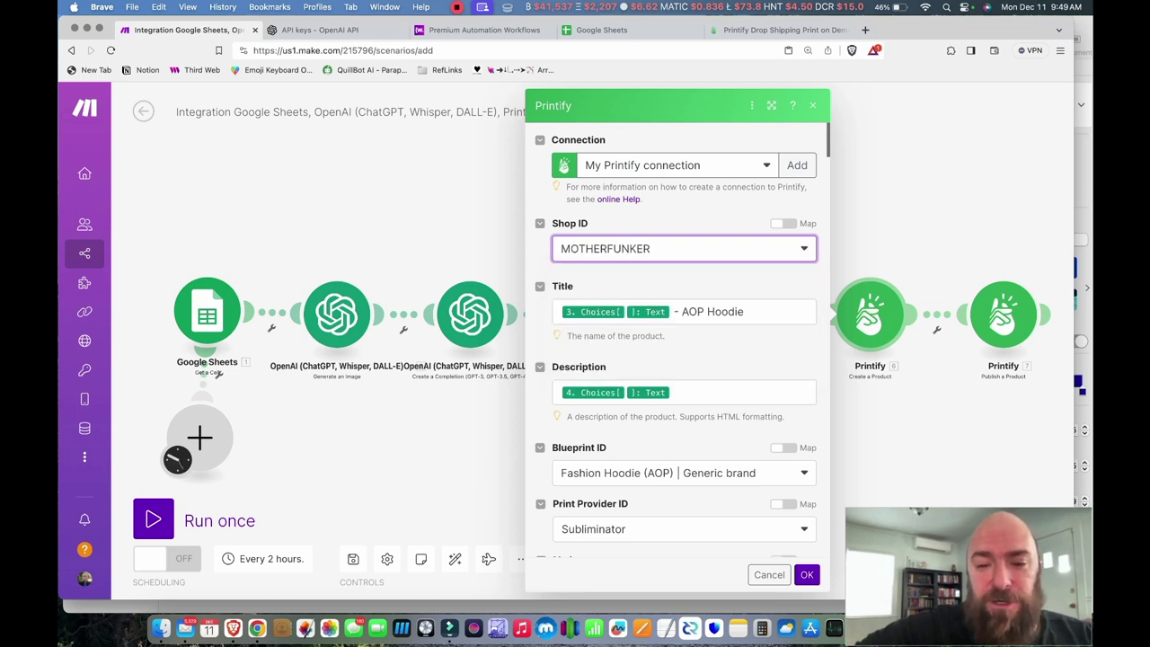
Examine the Create a Product module's blueprint, variants, prices, print areas and image placement, and the "AOP Hoodie" suffix in its title
{"action": "scroll", "coordinate": [677, 341], "scroll_direction": "down", "scroll_amount": 8}
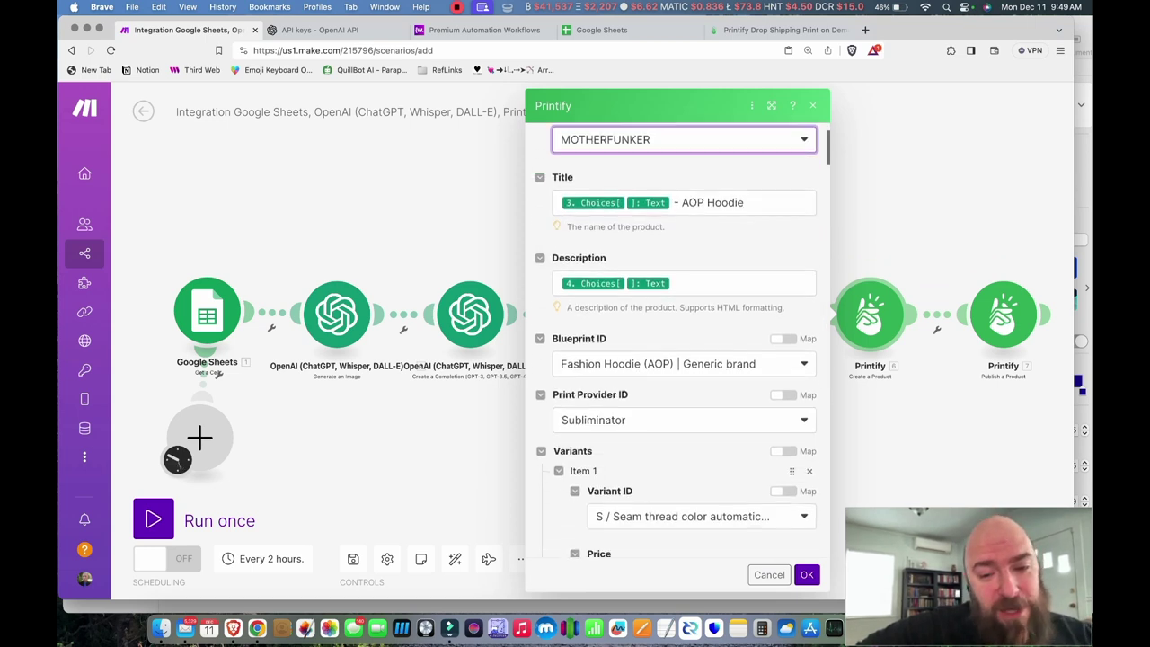
{"action": "scroll", "coordinate": [787, 272], "scroll_direction": "down", "scroll_amount": 10}
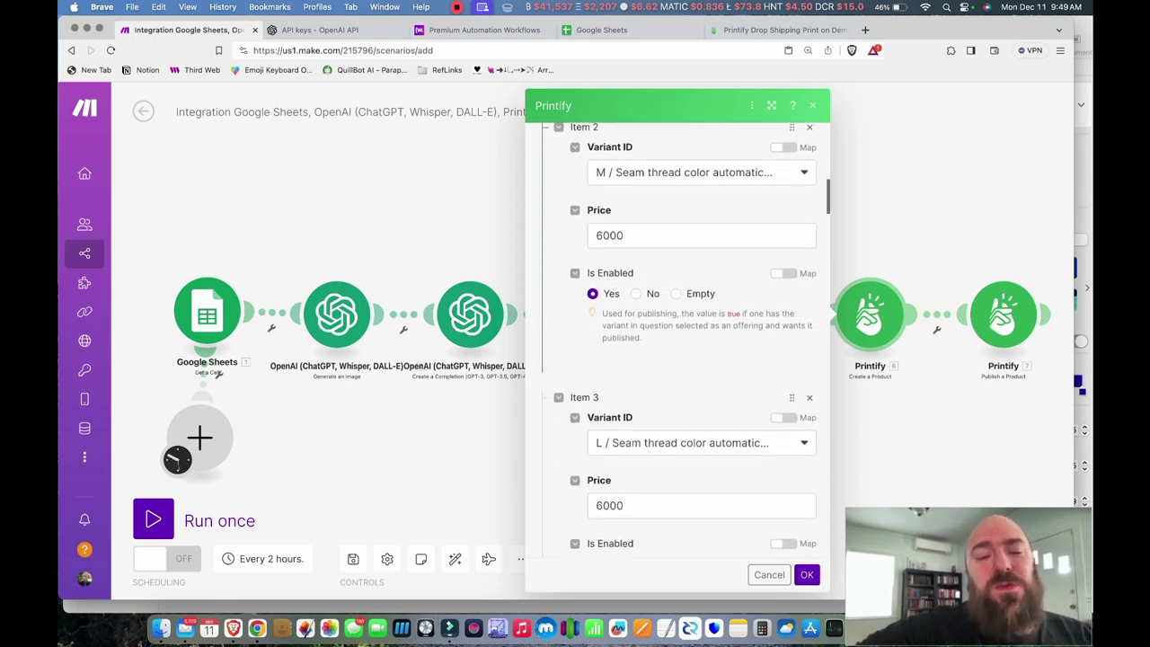
{"action": "scroll", "coordinate": [788, 325], "scroll_direction": "down", "scroll_amount": 8}
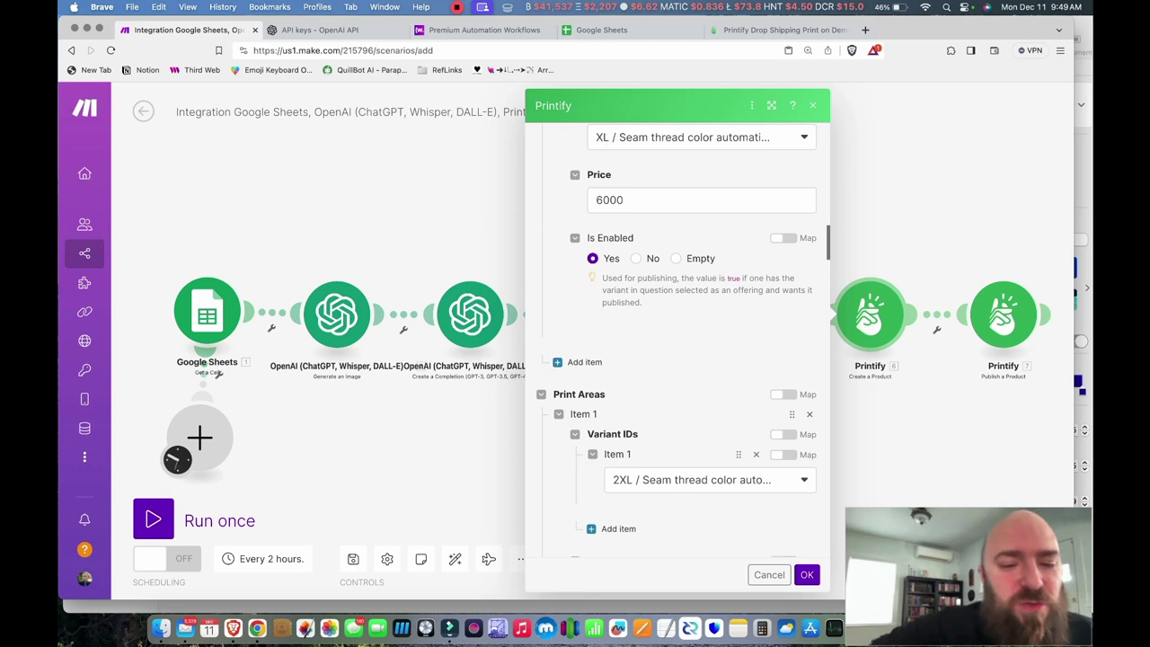
{"action": "scroll", "coordinate": [700, 341], "scroll_direction": "down", "scroll_amount": 10}
{"action": "scroll", "coordinate": [701, 341], "scroll_direction": "down", "scroll_amount": 10}
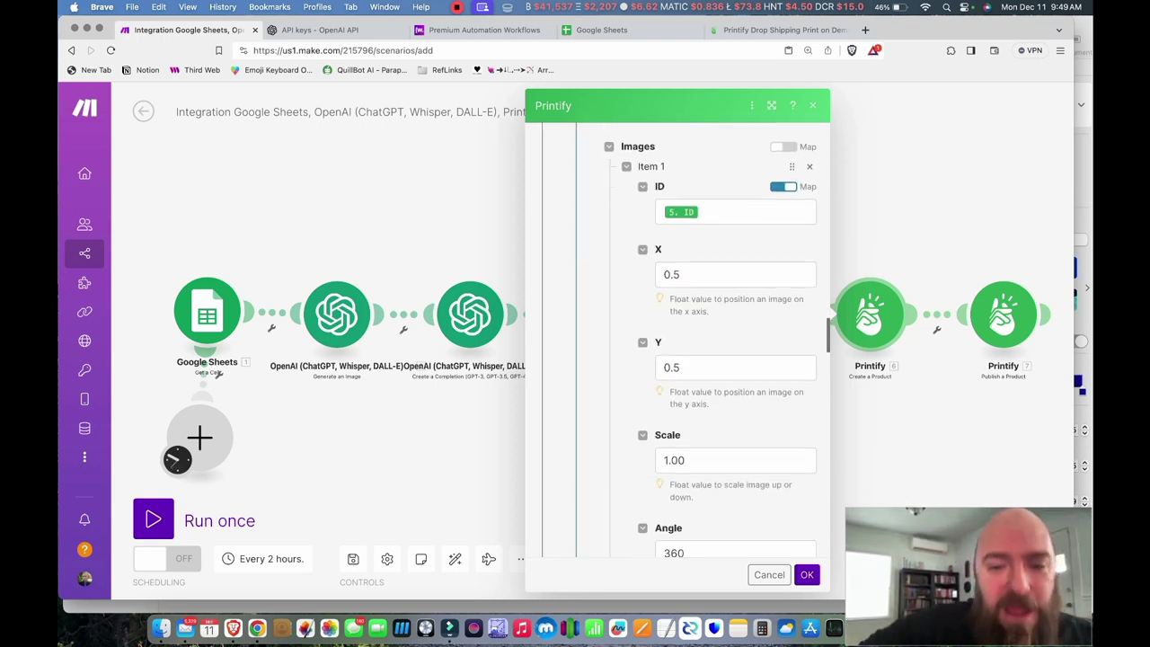
{"action": "scroll", "coordinate": [676, 330], "scroll_direction": "down", "scroll_amount": 5}
{"action": "scroll", "coordinate": [676, 341], "scroll_direction": "up", "scroll_amount": 8}
{"action": "scroll", "coordinate": [675, 341], "scroll_direction": "down", "scroll_amount": 6}
{"action": "scroll", "coordinate": [676, 341], "scroll_direction": "up", "scroll_amount": 15}
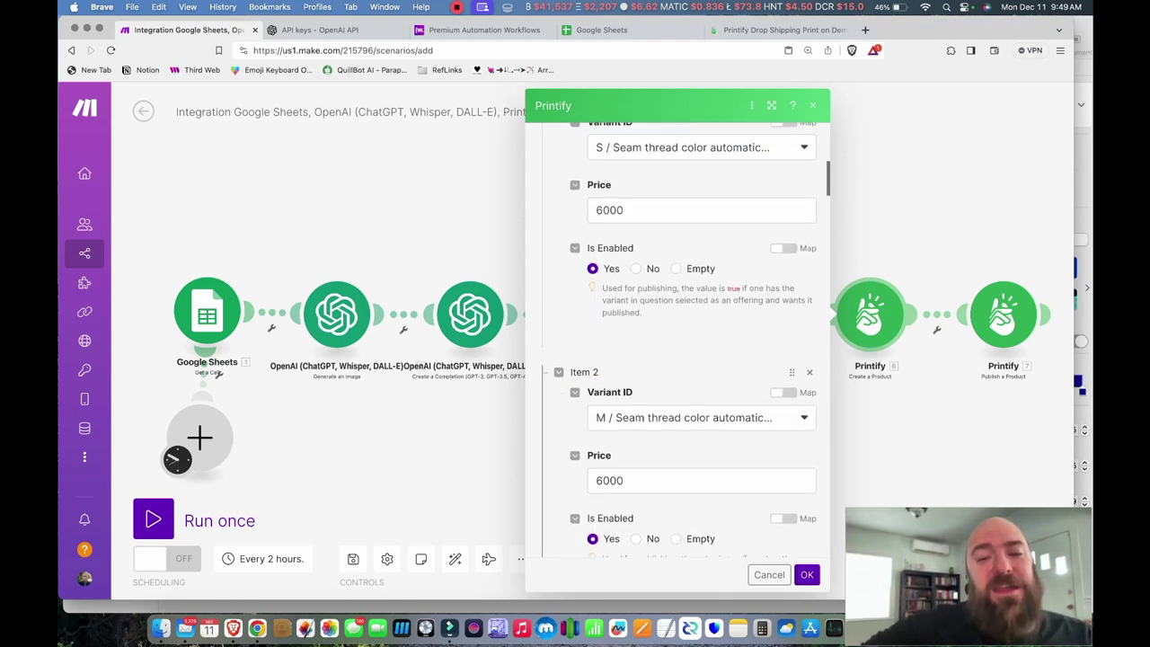
{"action": "scroll", "coordinate": [676, 342], "scroll_direction": "down", "scroll_amount": 3}
{"action": "scroll", "coordinate": [675, 341], "scroll_direction": "up", "scroll_amount": 3}
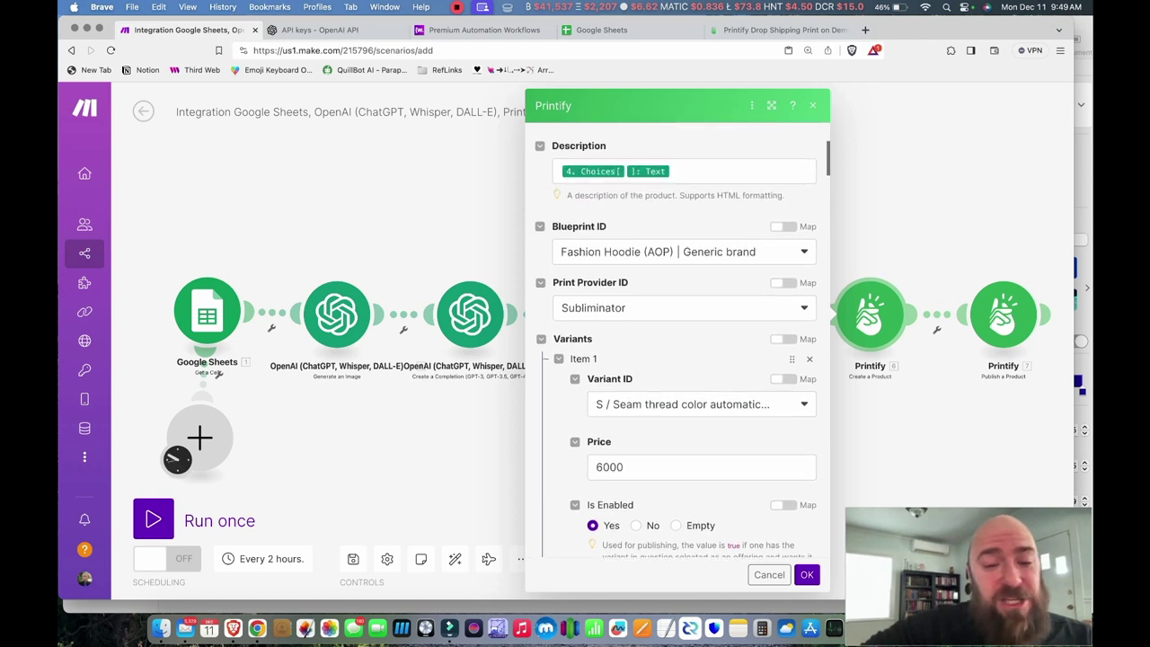
{"action": "left_click_drag", "start_coordinate": [745, 312], "coordinate": [681, 312]}
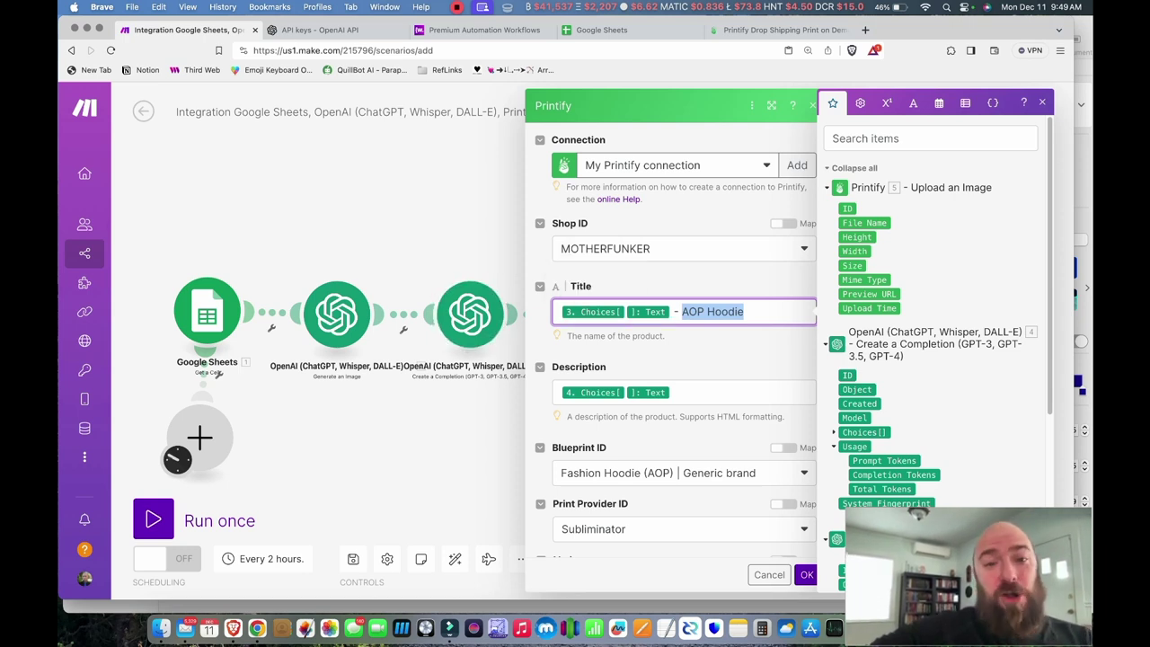
{"action": "left_click", "coordinate": [681, 311]}
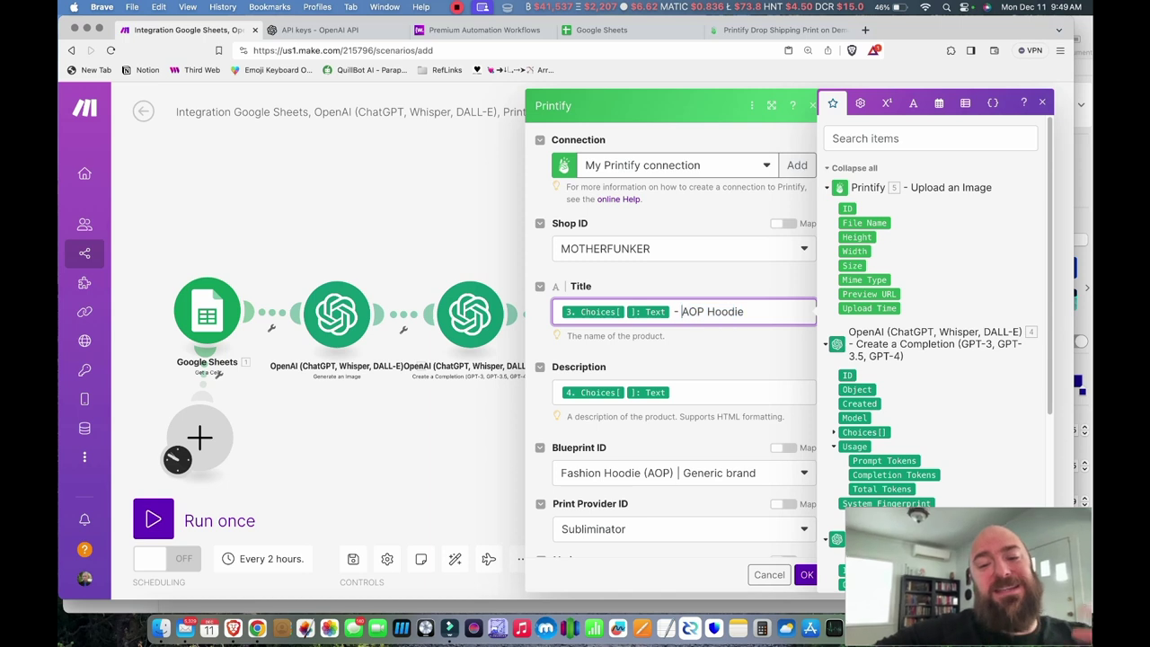
Set the Create a Product module's title suffix to "Colorsplash Hoodie" after the mapped text, and close the module's settings
{"action": "double_click", "coordinate": [692, 312]}
{"action": "type", "text": "Colors"}
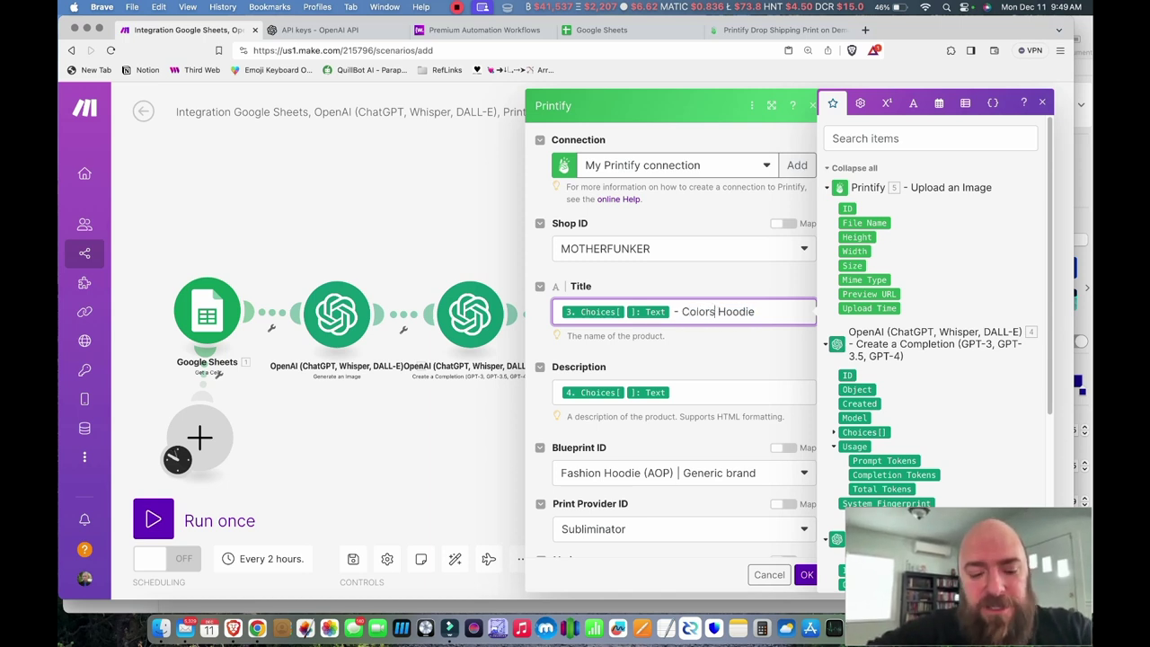
{"action": "type", "text": "pash"}
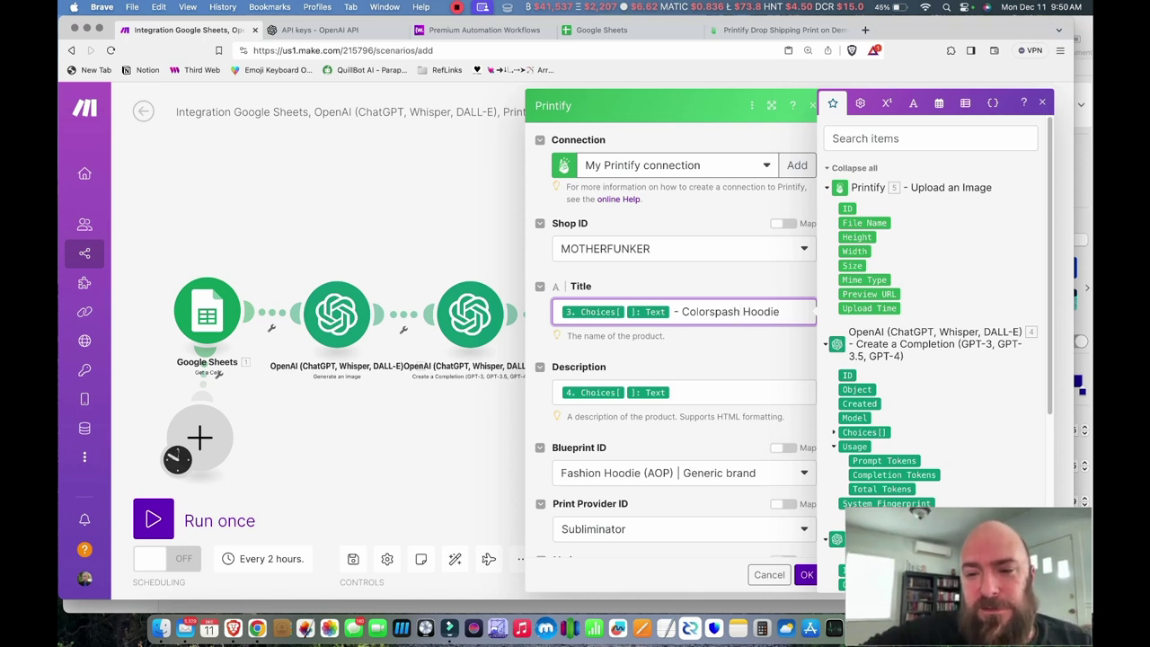
{"action": "type", "text": "l"}
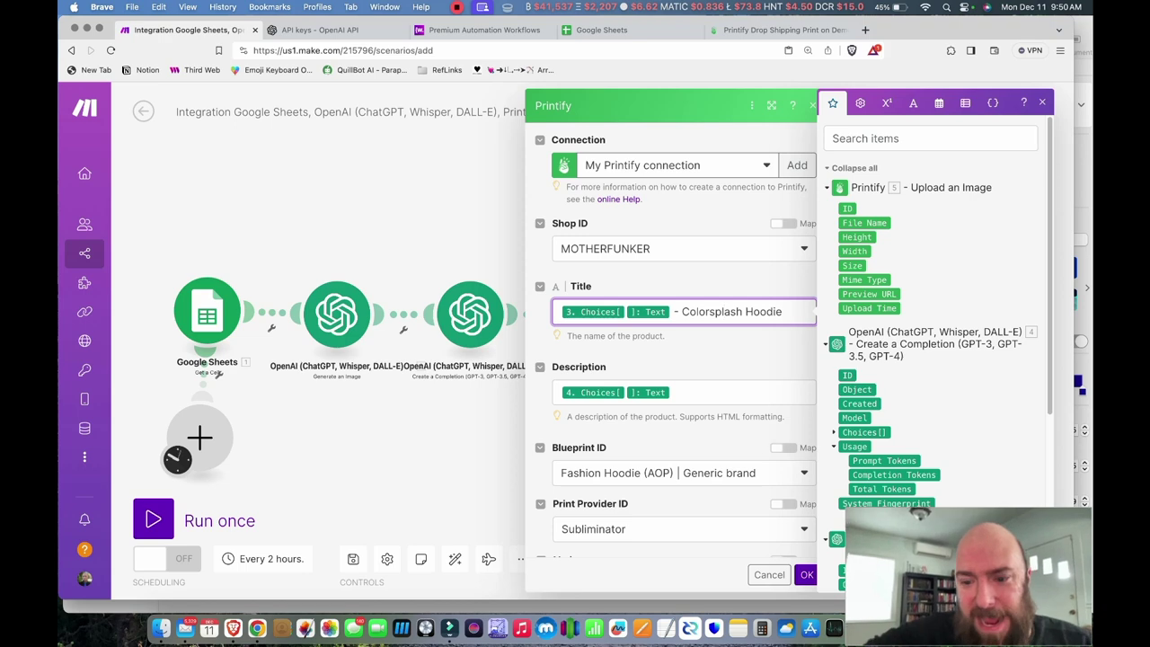
{"action": "key", "text": "Escape"}
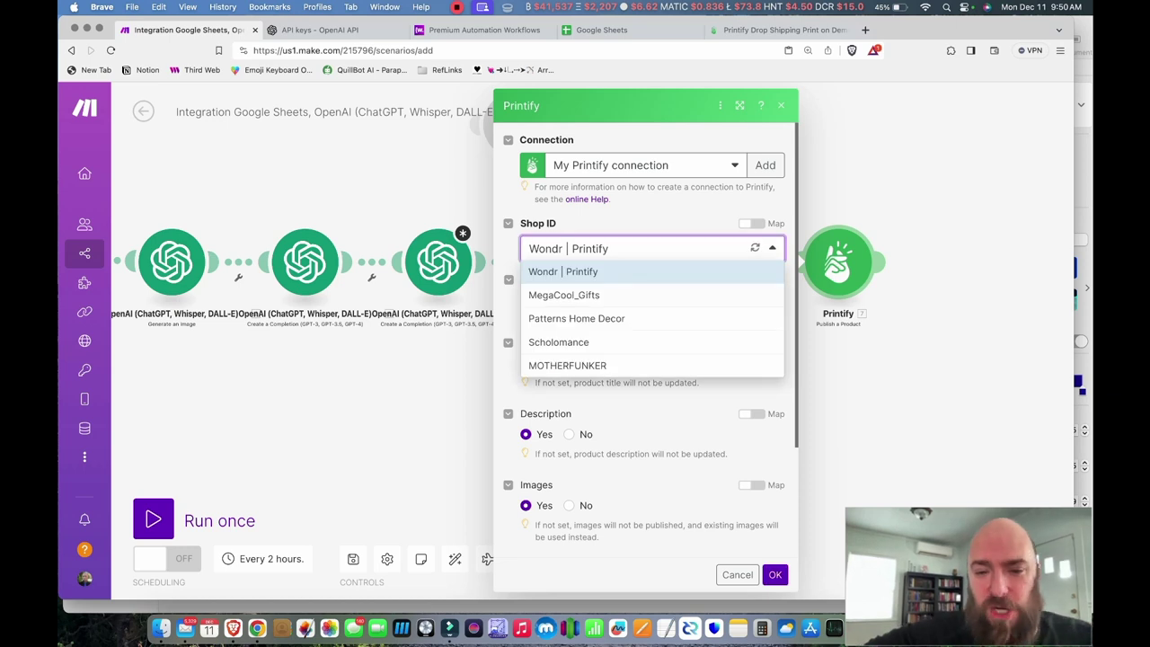
Set the Publish a Product module's Shop ID to MOTHERFUNKER
{"action": "left_click", "coordinate": [567, 364]}
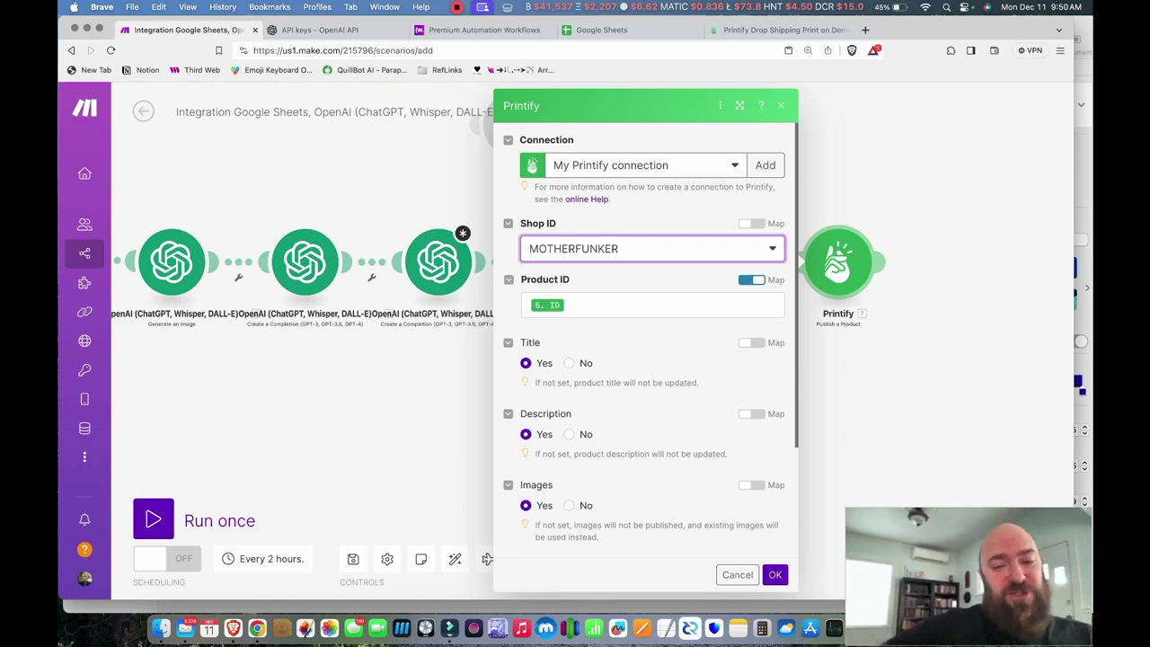
{"action": "key", "text": "Escape"}
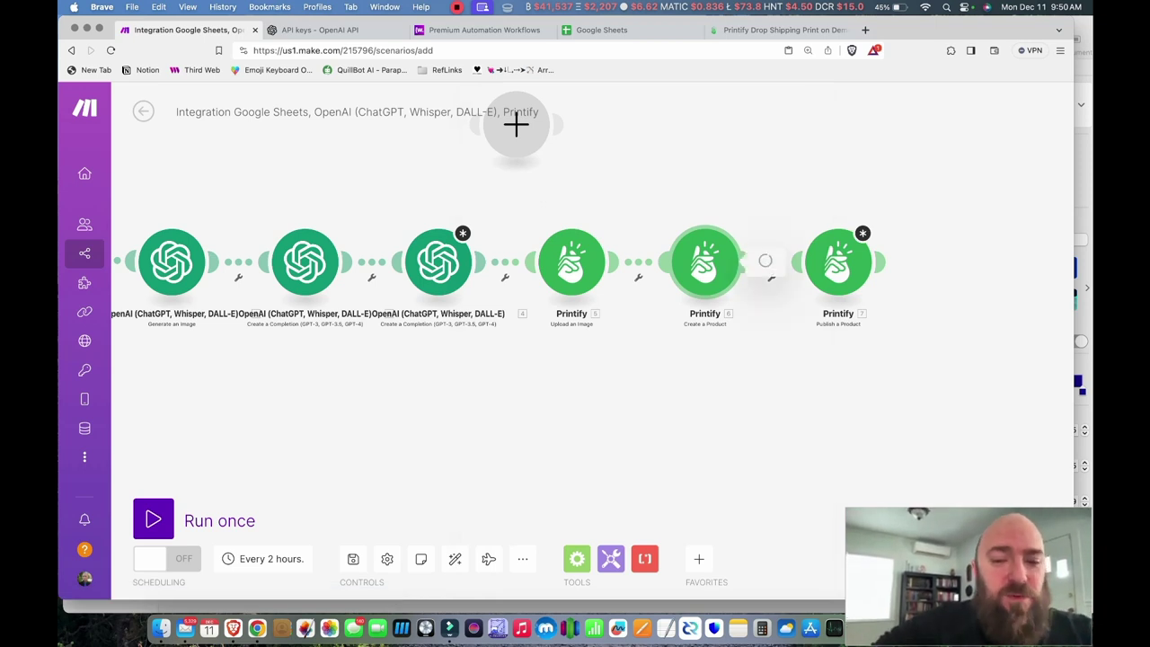
{"action": "left_click", "coordinate": [704, 261]}
{"action": "key", "text": "Escape"}
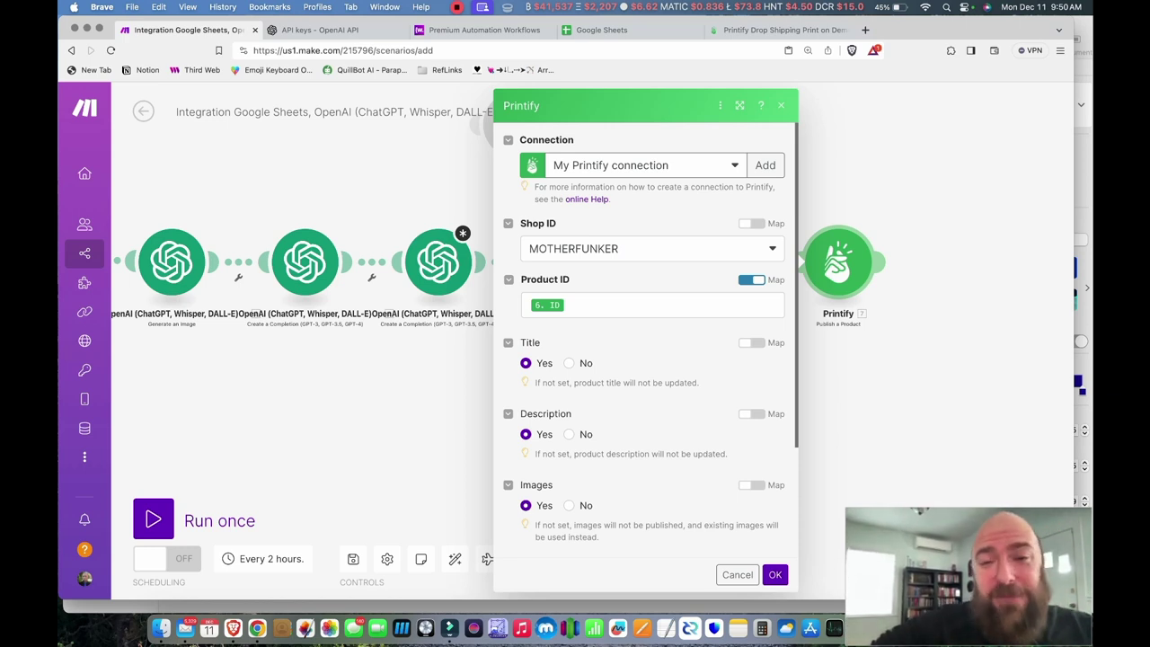
Delete the Publish a Product module from the end of the scenario
{"action": "right_click", "coordinate": [854, 276]}
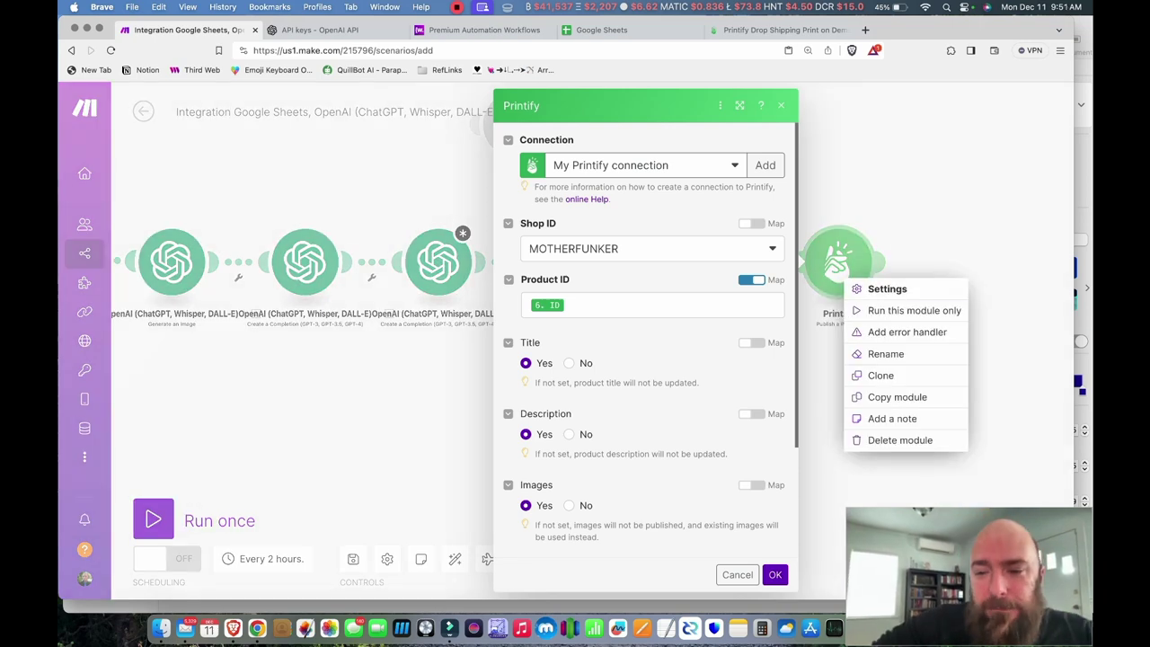
{"action": "left_click", "coordinate": [903, 440]}
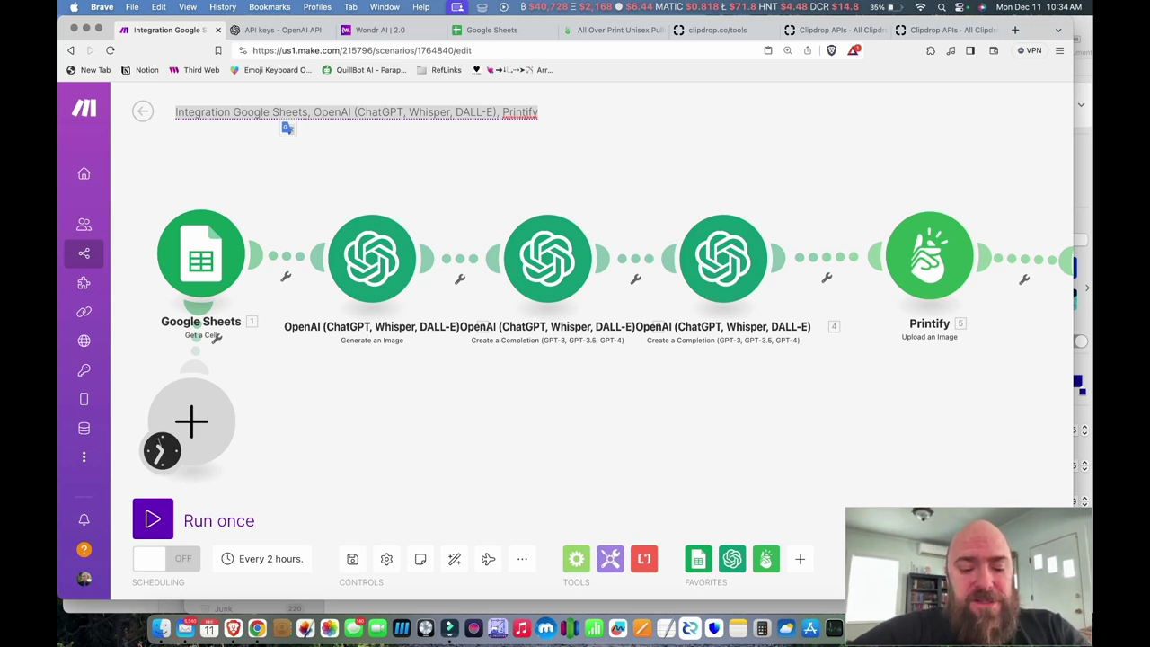
Rename the scenario as "Colorful All Over Print Hoodie." and save it
{"action": "type", "text": "Colorful All Over Print Hoodie."}
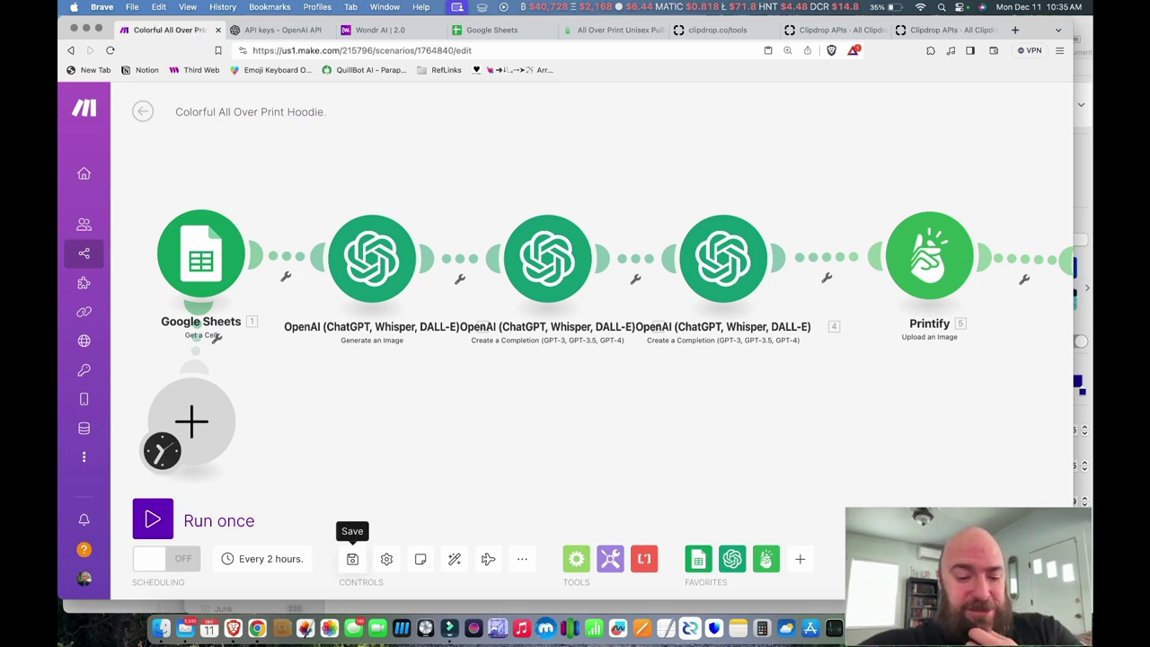
{"action": "left_click", "coordinate": [352, 559]}
Find the renamed scenario in the scenario list by searching for "hoodie", reopen it and check its Generate an Image module's settings
{"action": "left_click", "coordinate": [142, 110]}
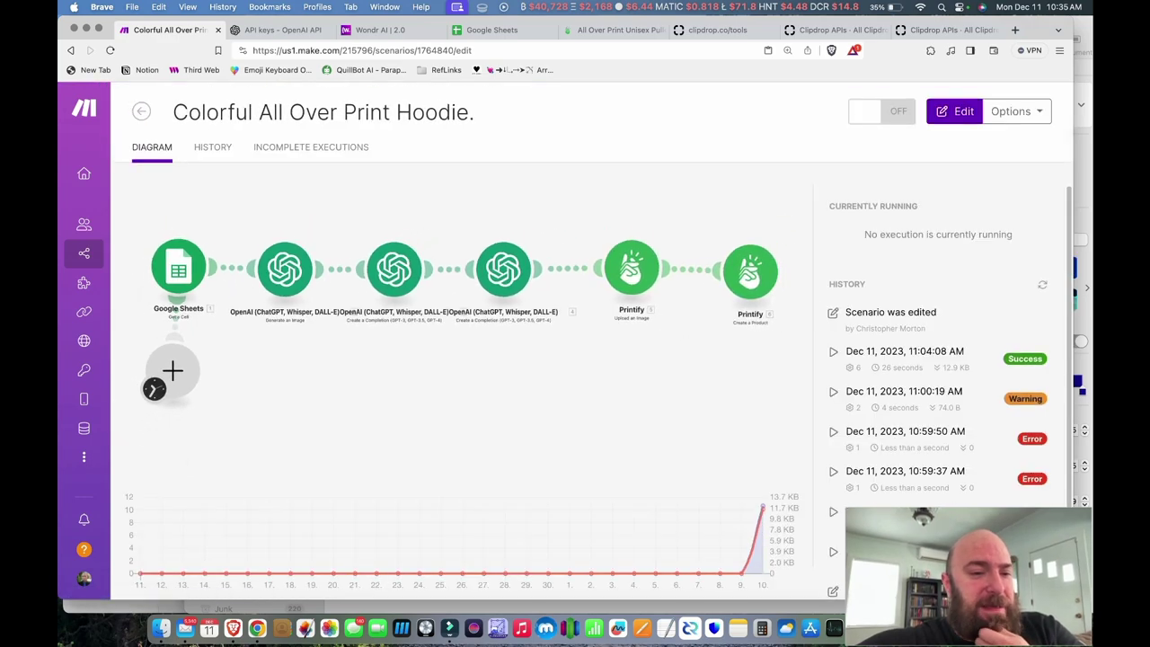
{"action": "left_click", "coordinate": [142, 110]}
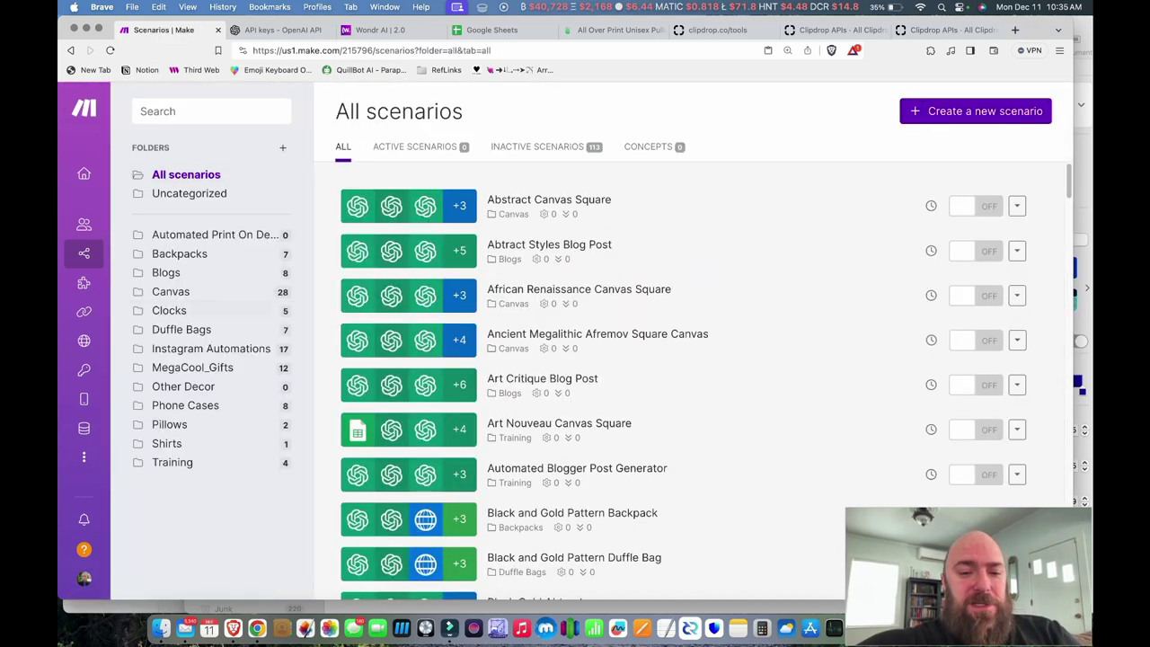
{"action": "scroll", "coordinate": [593, 377], "scroll_direction": "down", "scroll_amount": 10}
{"action": "scroll", "coordinate": [593, 377], "scroll_direction": "up", "scroll_amount": 15}
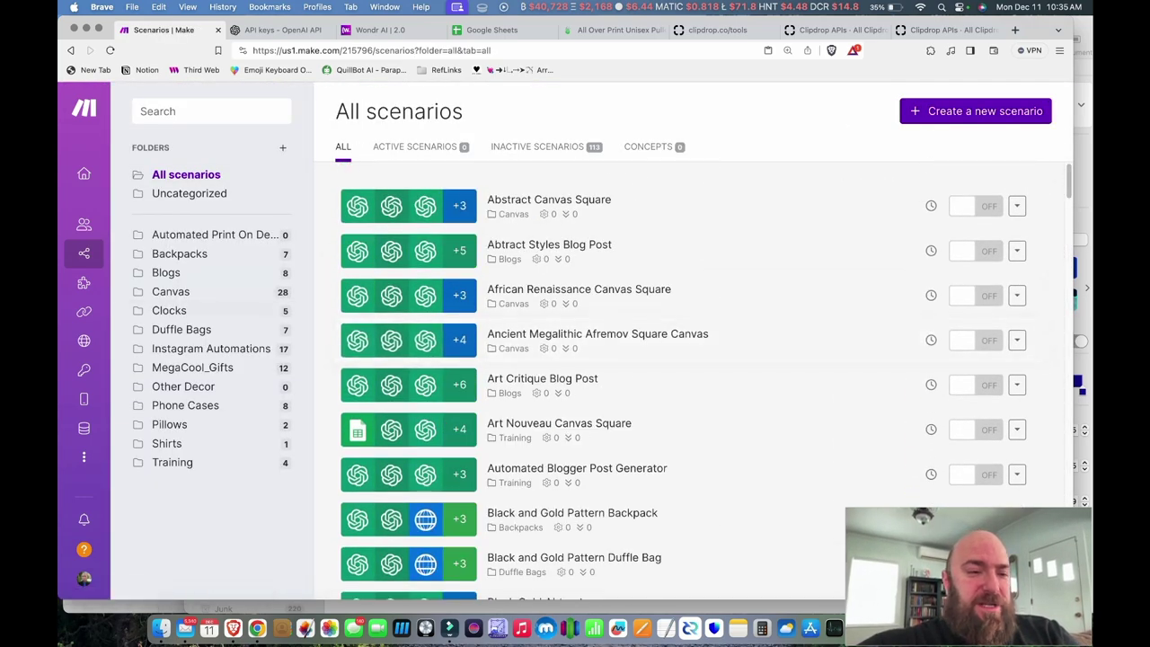
{"action": "left_click", "coordinate": [211, 110]}
{"action": "type", "text": "hoodie"}
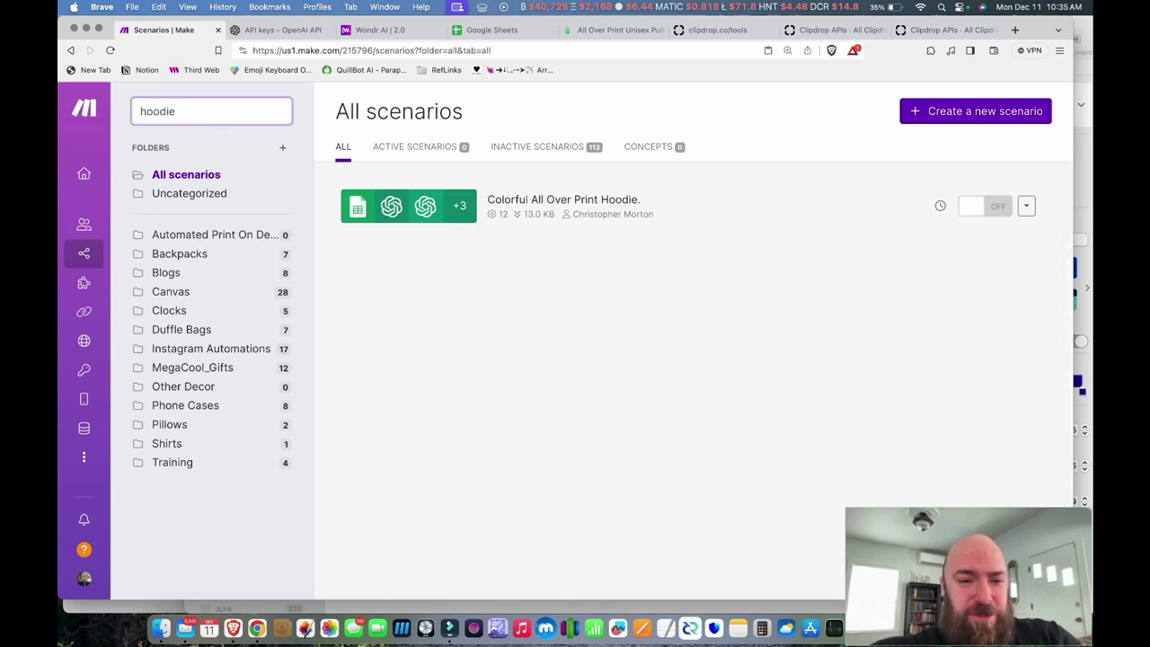
{"action": "left_click", "coordinate": [562, 200]}
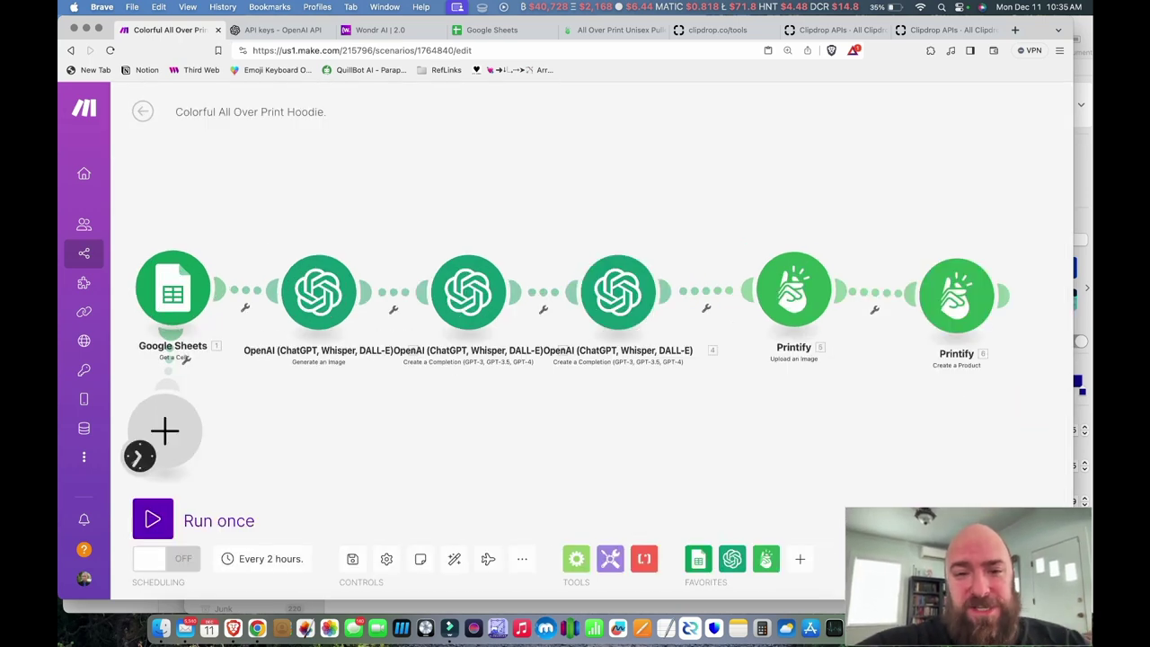
{"action": "left_click", "coordinate": [319, 290]}
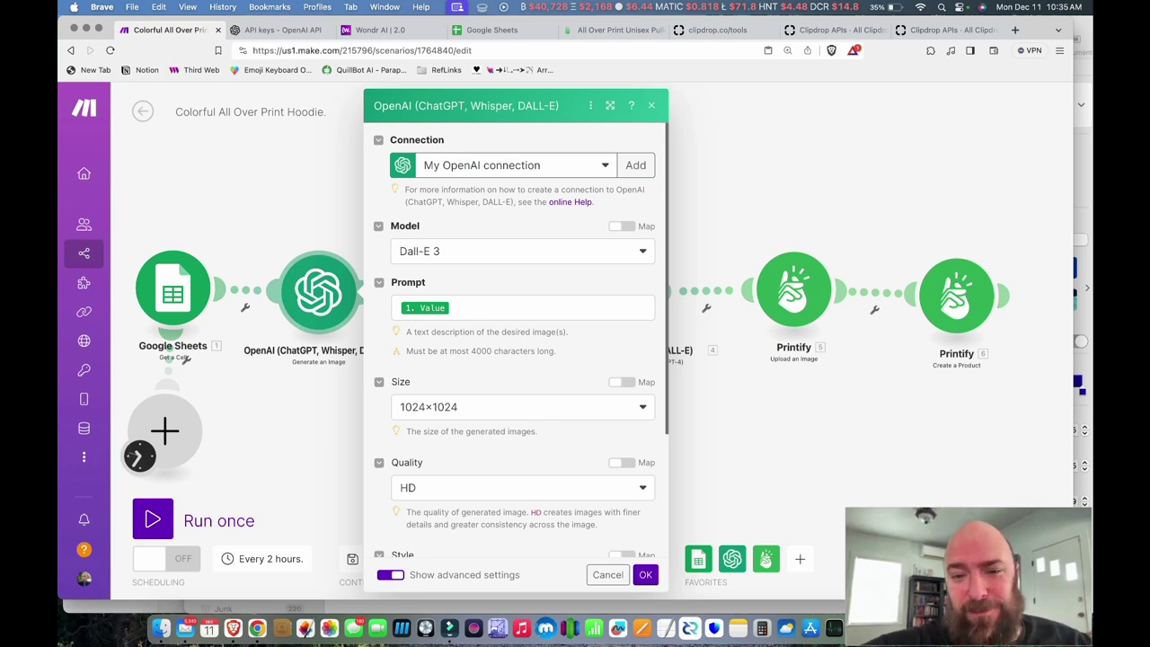
{"action": "key", "text": "Escape"}
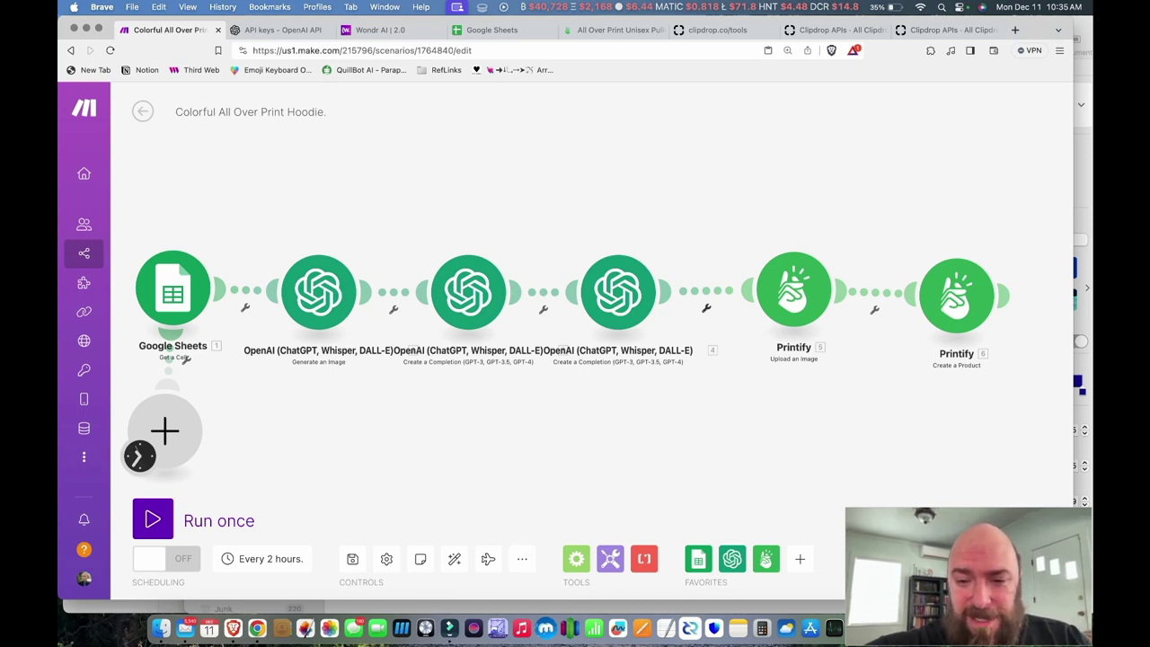
Insert an HTTP Make a request module between the last OpenAI module and the Printify Upload an Image module
{"action": "left_click", "coordinate": [706, 308]}
{"action": "left_click", "coordinate": [696, 345]}
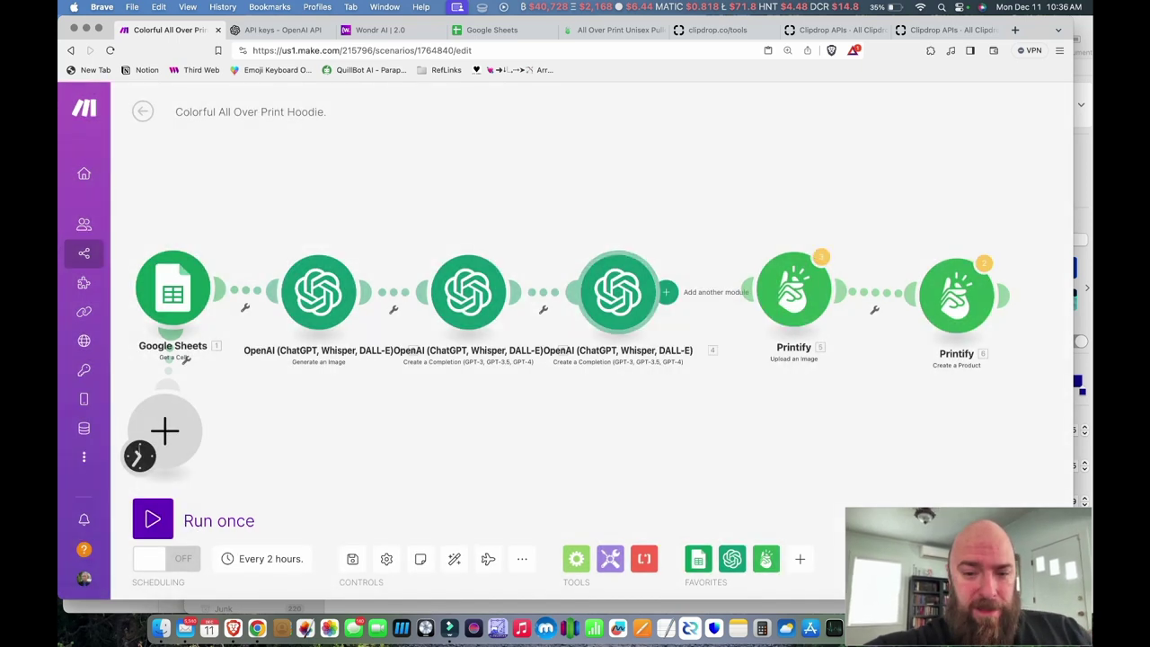
{"action": "left_click", "coordinate": [755, 291]}
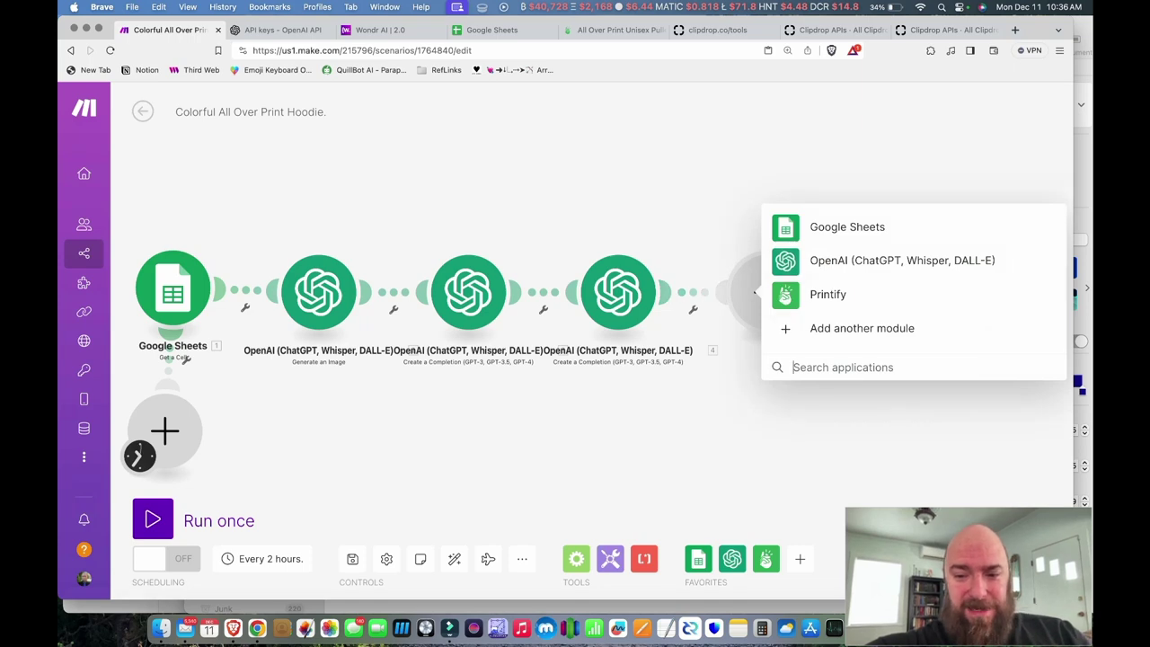
{"action": "type", "text": "ht"}
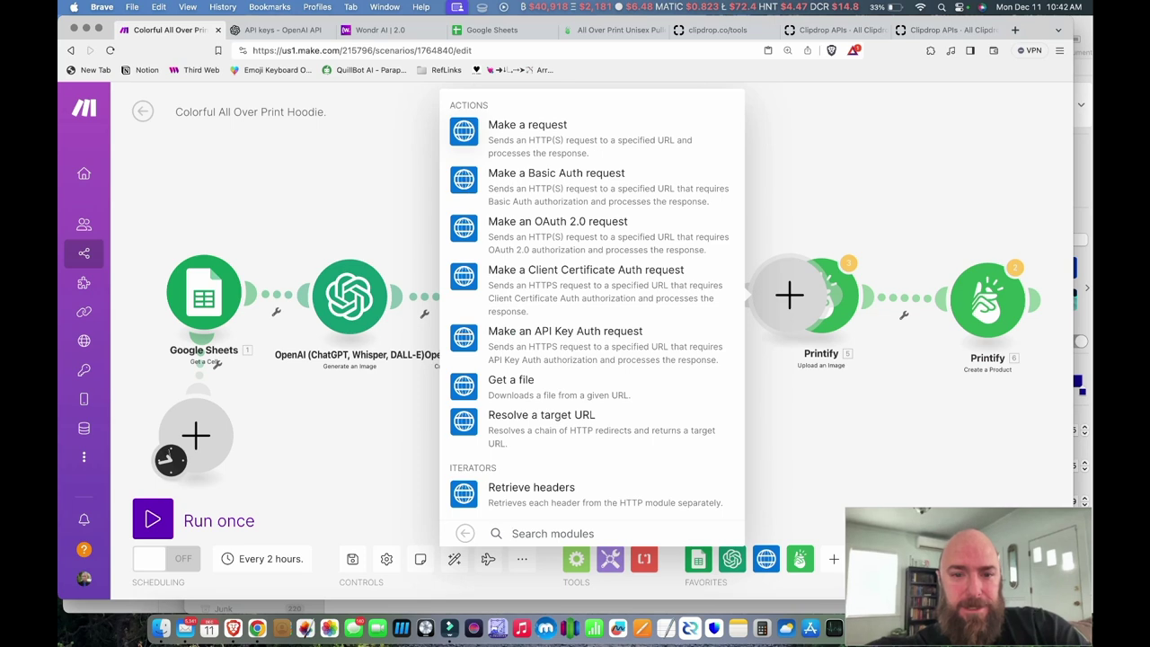
{"action": "left_click", "coordinate": [527, 131]}
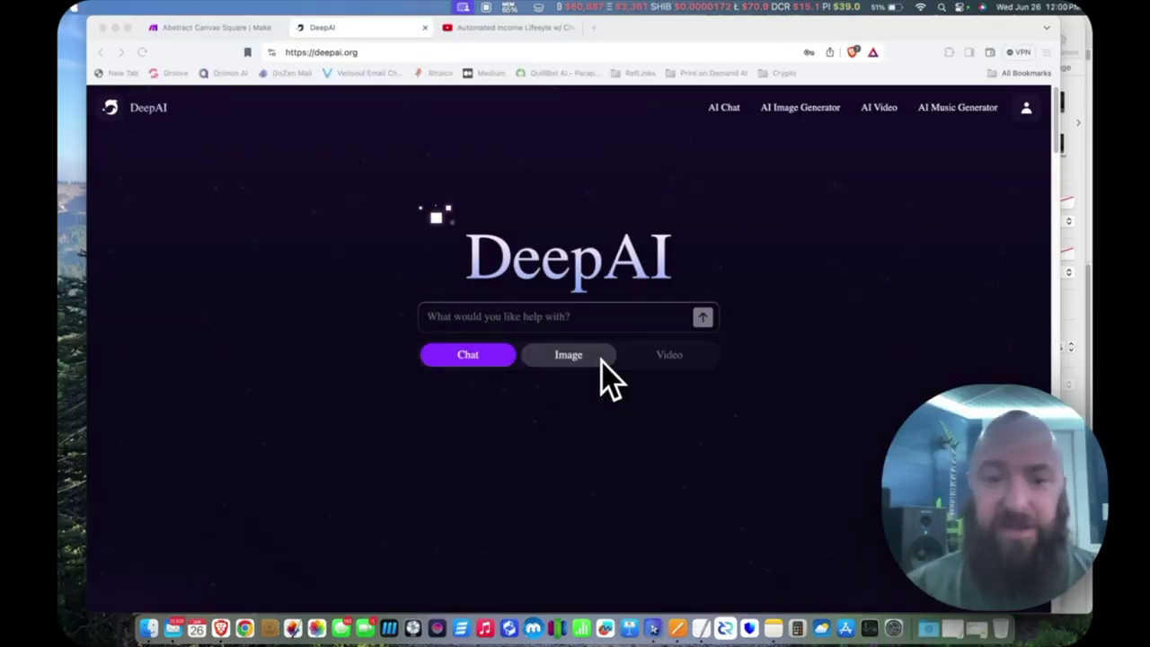
Open the account's profile page on the DeepAI website
{"action": "left_click", "coordinate": [1025, 107]}
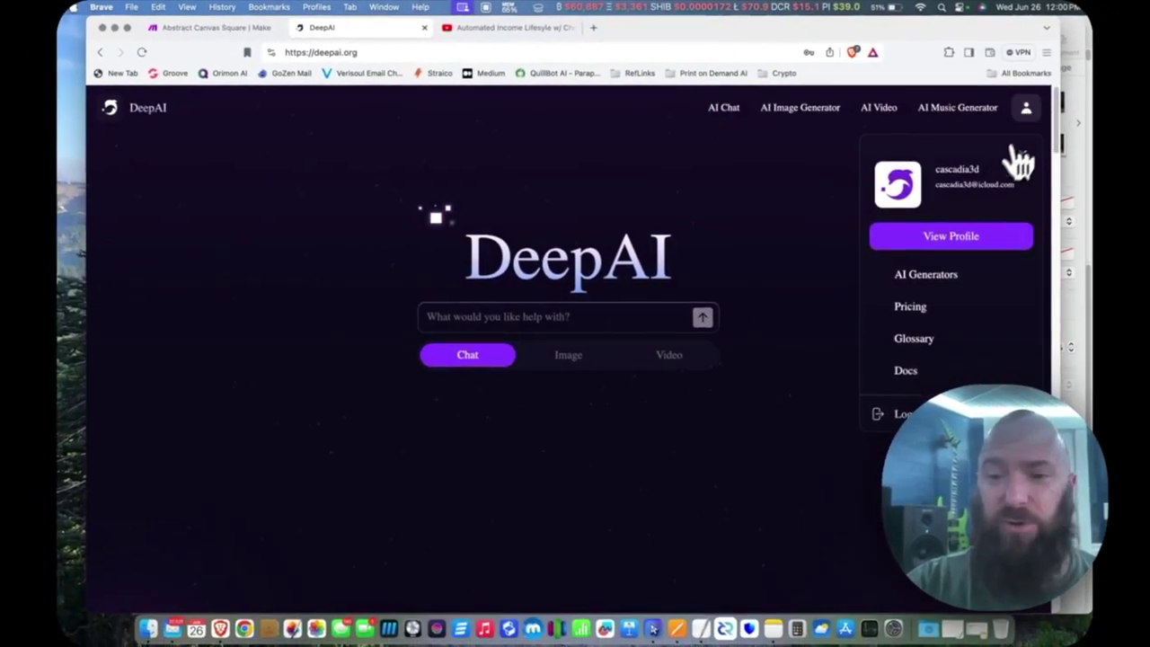
{"action": "left_click", "coordinate": [959, 239]}
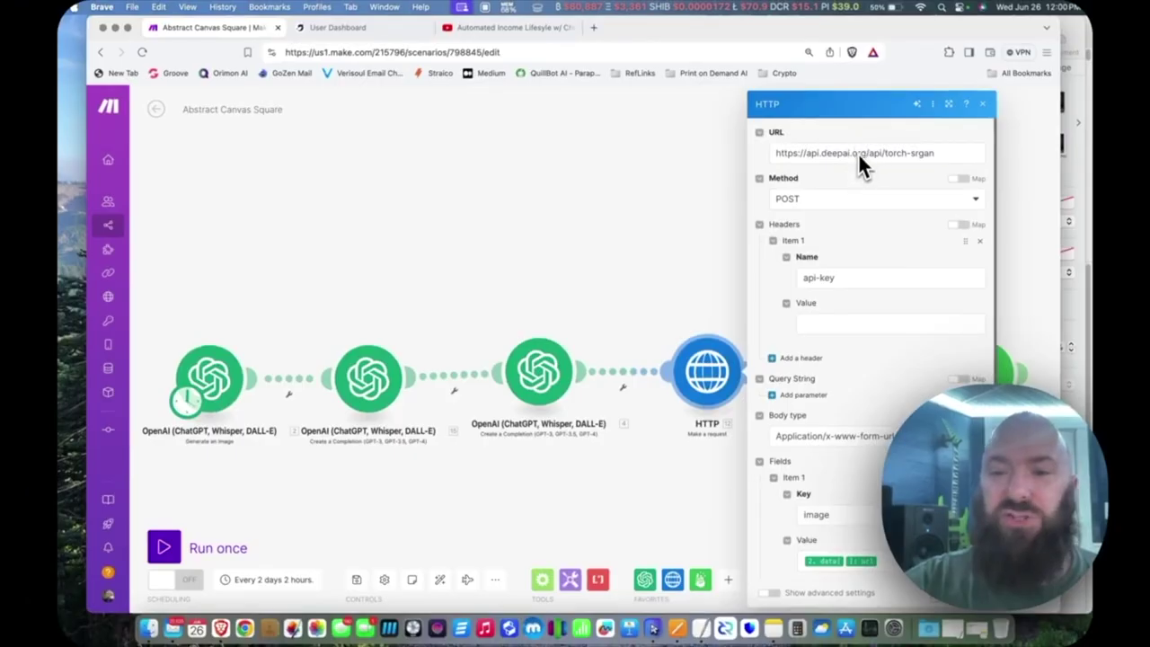
Examine the HTTP module's DeepAI torch-srgan URL, POST method and api-key header in Make's Abstract Canvas Square scenario
{"action": "triple_click", "coordinate": [858, 153]}
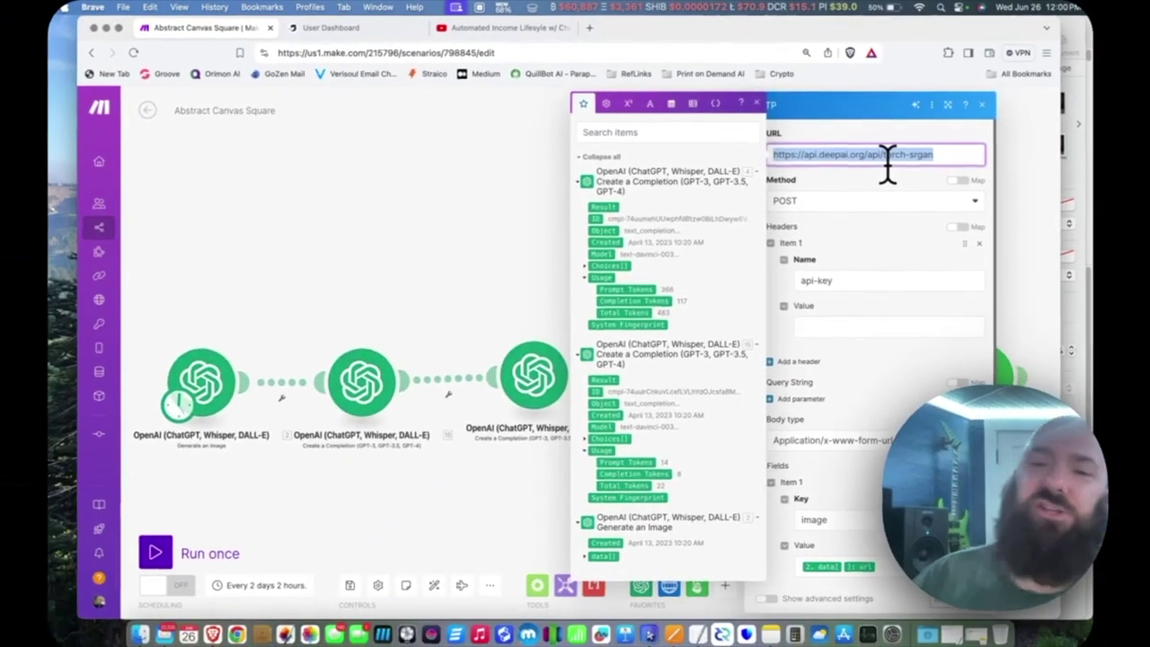
{"action": "left_click", "coordinate": [835, 184]}
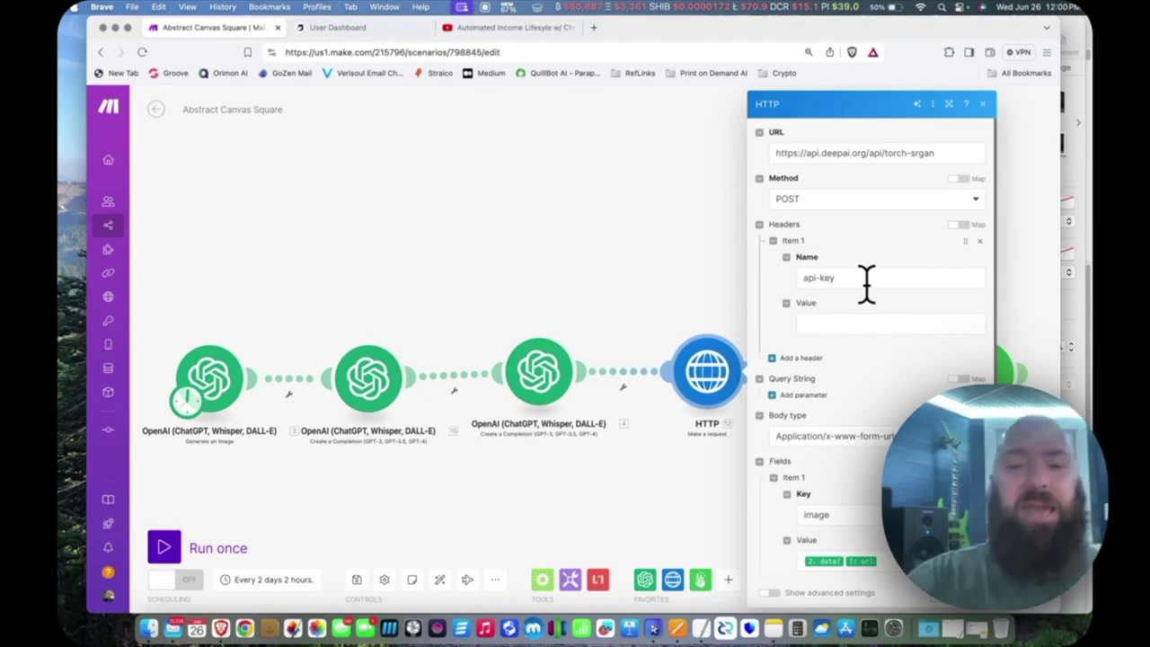
{"action": "left_click", "coordinate": [826, 325]}
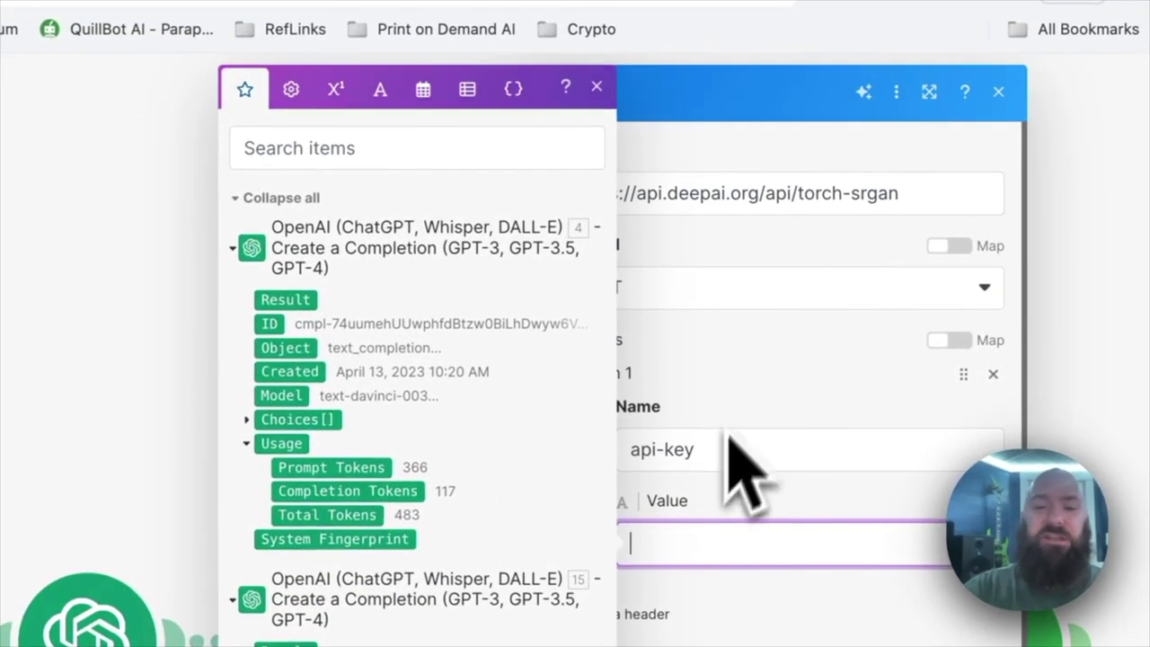
{"action": "left_click", "coordinate": [742, 368]}
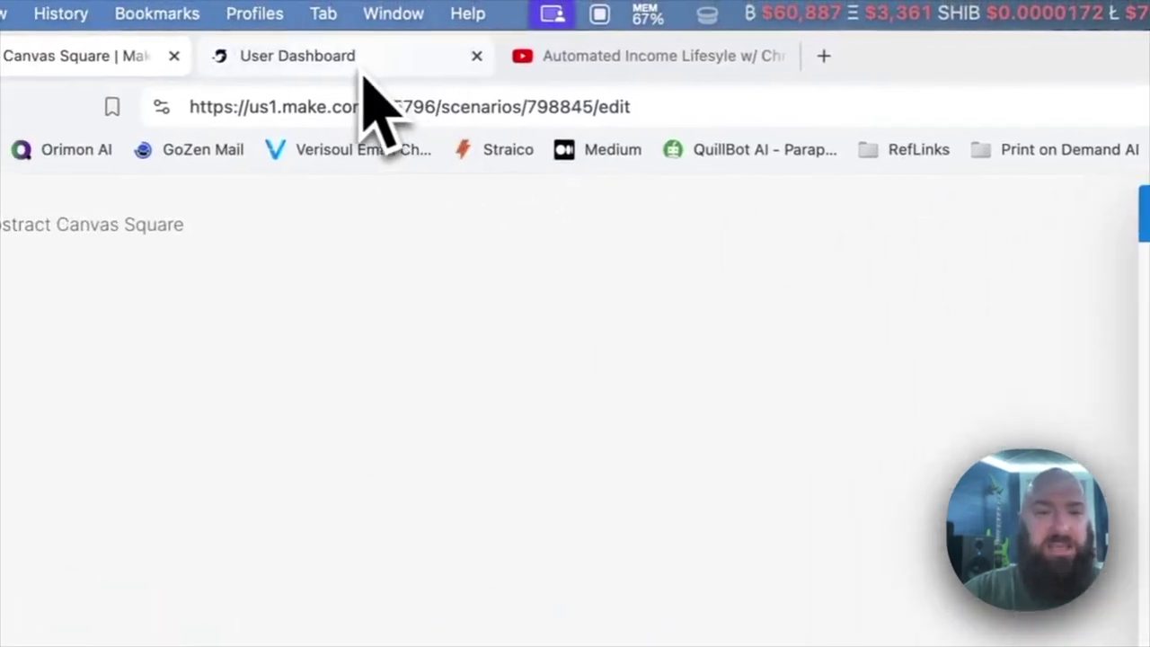
Switch to the DeepAI user dashboard, locate the API Keys section and view the existing API key
{"action": "left_click", "coordinate": [364, 72]}
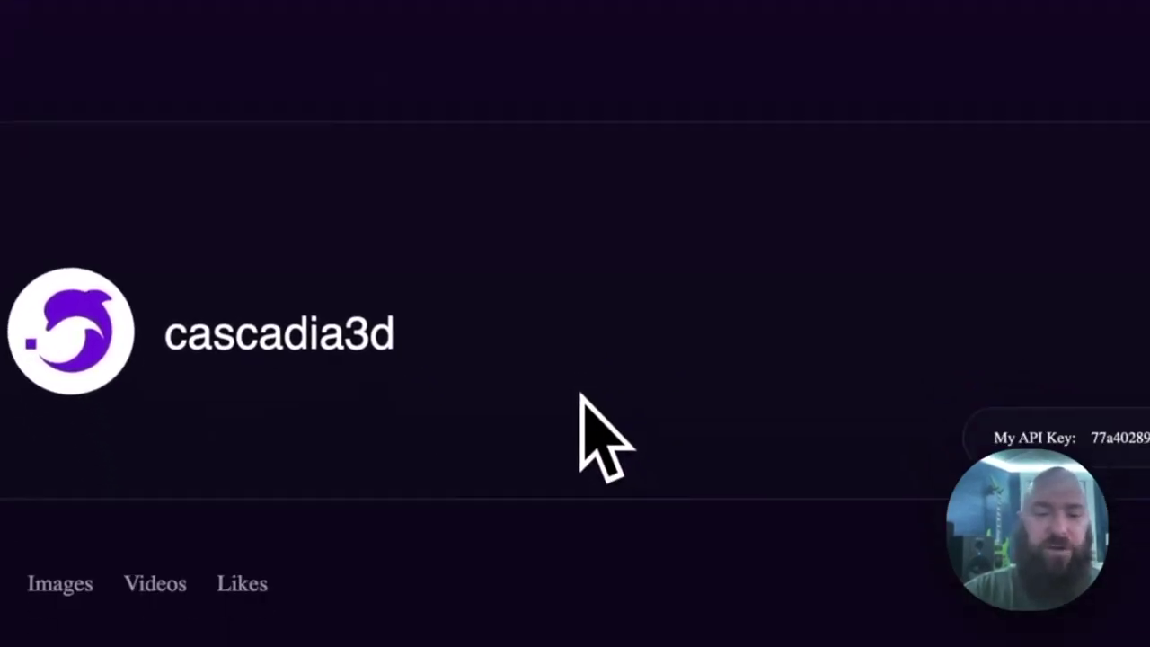
{"action": "scroll", "coordinate": [580, 395], "scroll_direction": "down", "scroll_amount": 10}
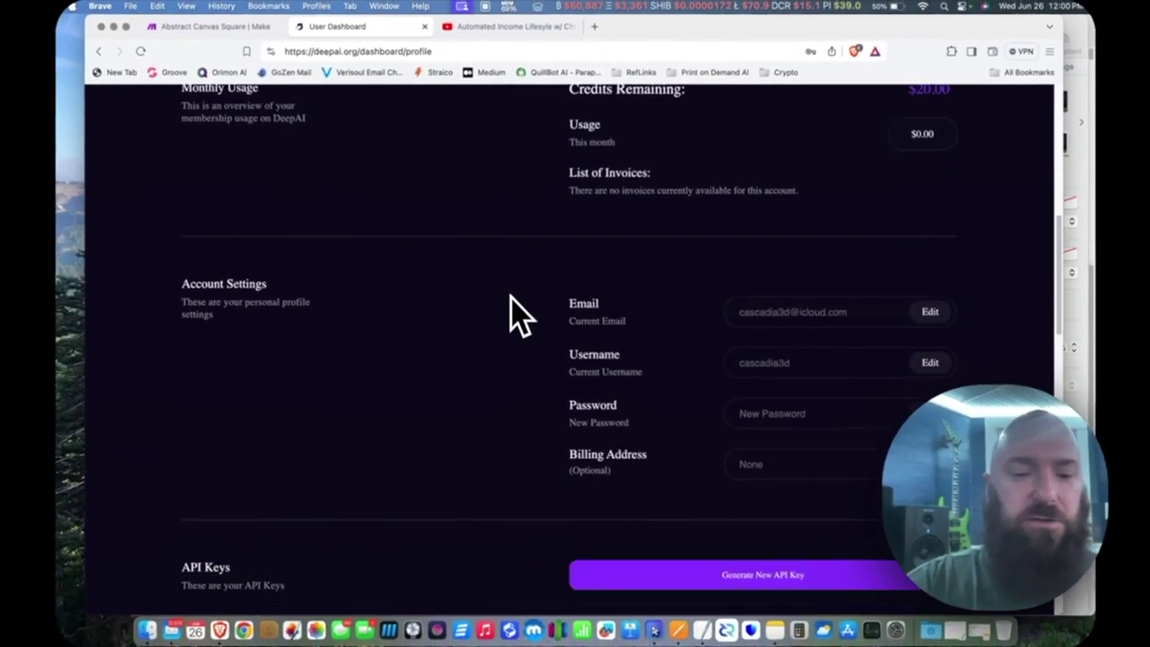
{"action": "scroll", "coordinate": [512, 303], "scroll_direction": "down", "scroll_amount": 5}
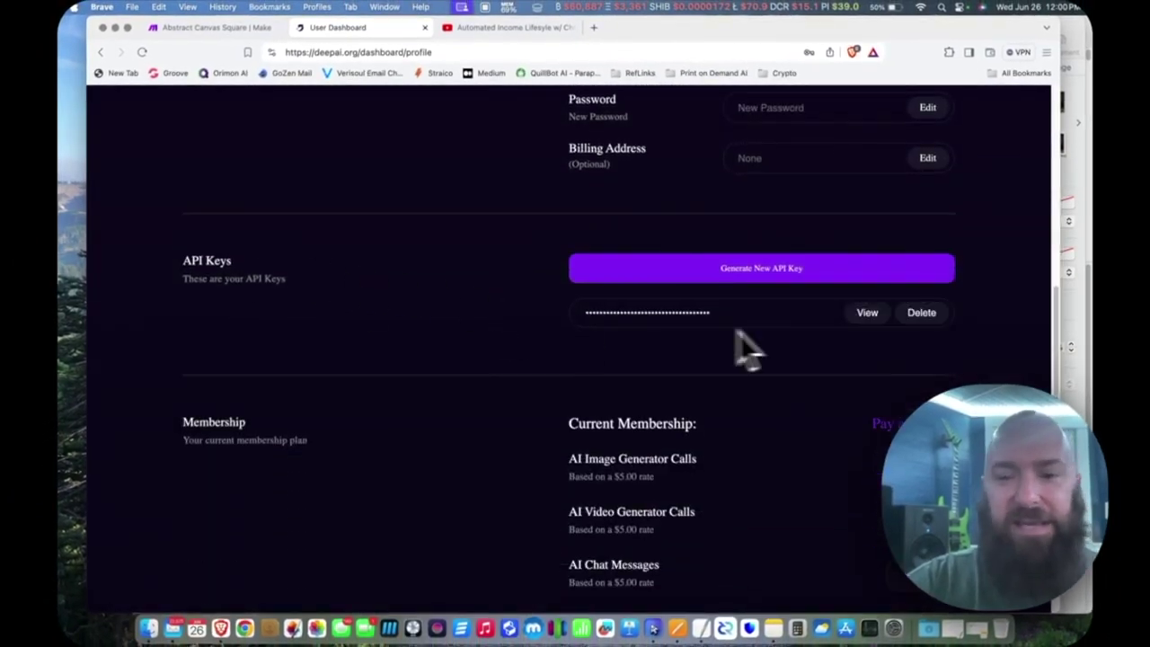
{"action": "left_click", "coordinate": [869, 314]}
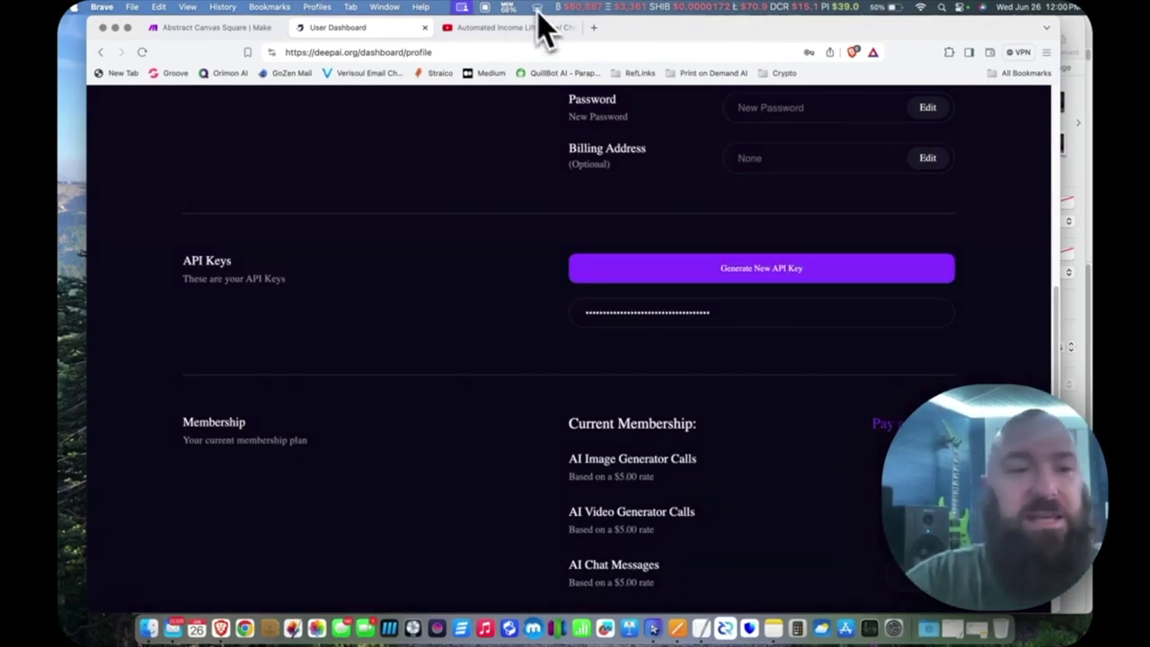
Return to the HTTP module in Make and review its api-key header value, body type, image field and Parse response option
{"action": "left_click", "coordinate": [254, 27]}
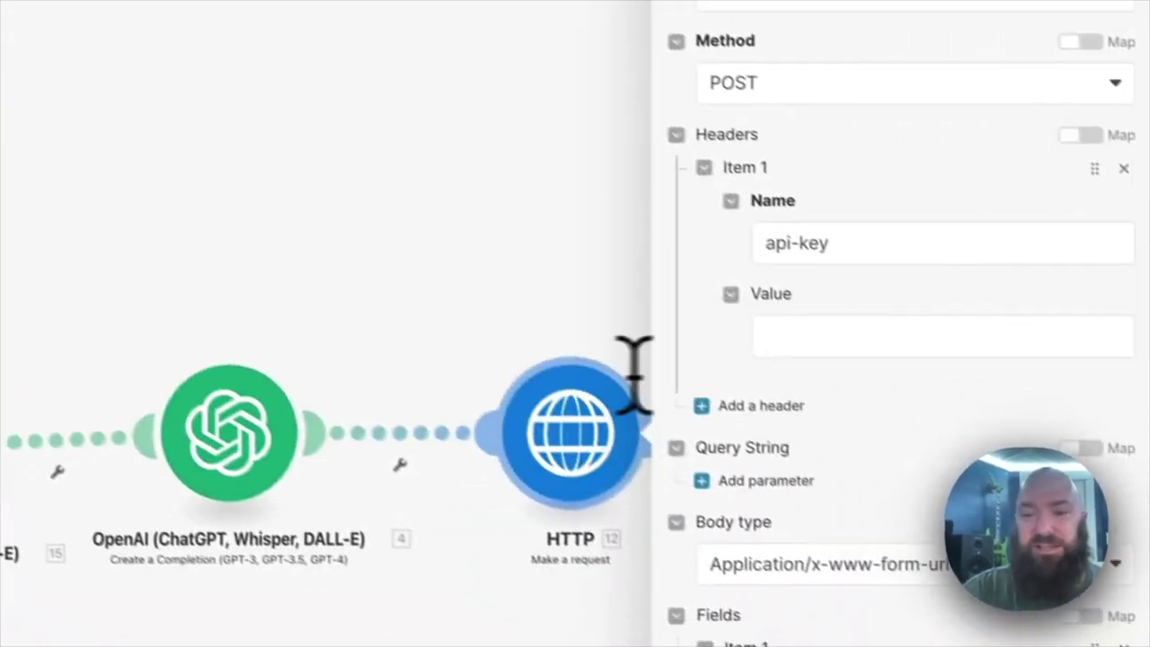
{"action": "left_click", "coordinate": [812, 337]}
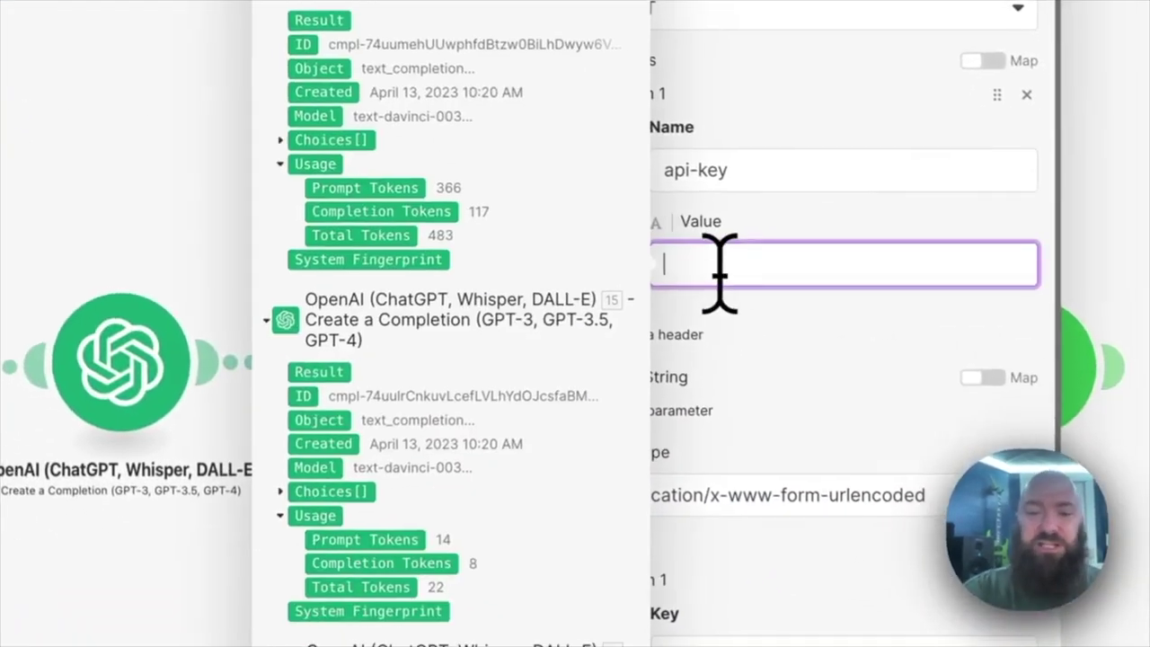
{"action": "left_click", "coordinate": [884, 494]}
{"action": "scroll", "coordinate": [887, 517], "scroll_direction": "down", "scroll_amount": 1}
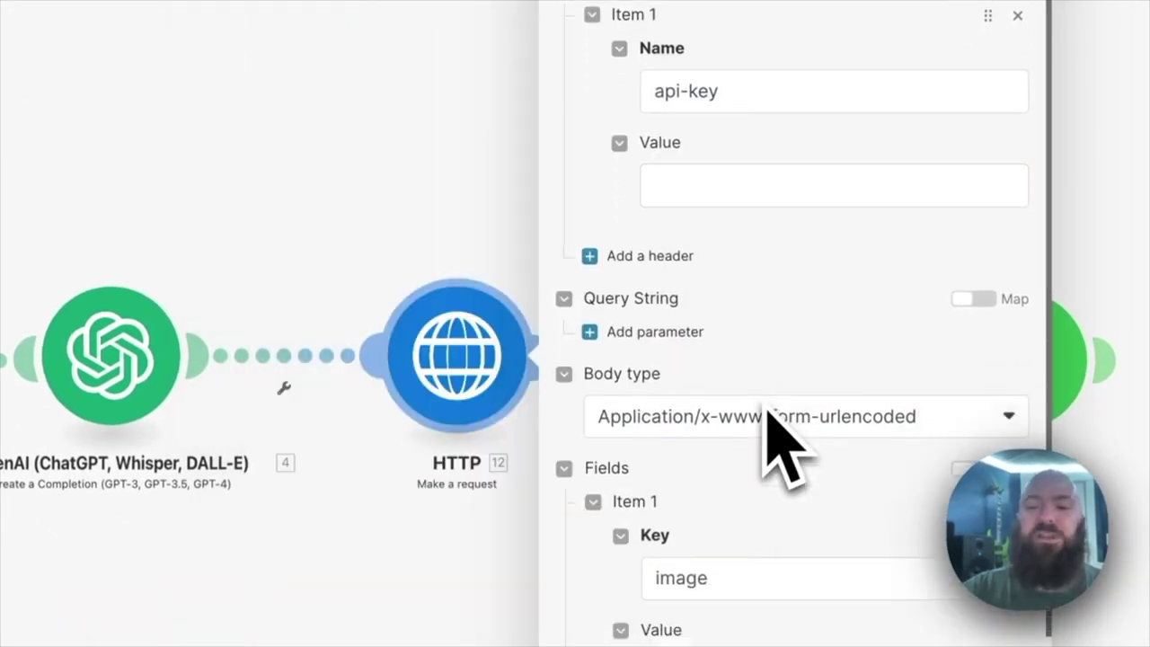
{"action": "scroll", "coordinate": [768, 415], "scroll_direction": "down", "scroll_amount": 2}
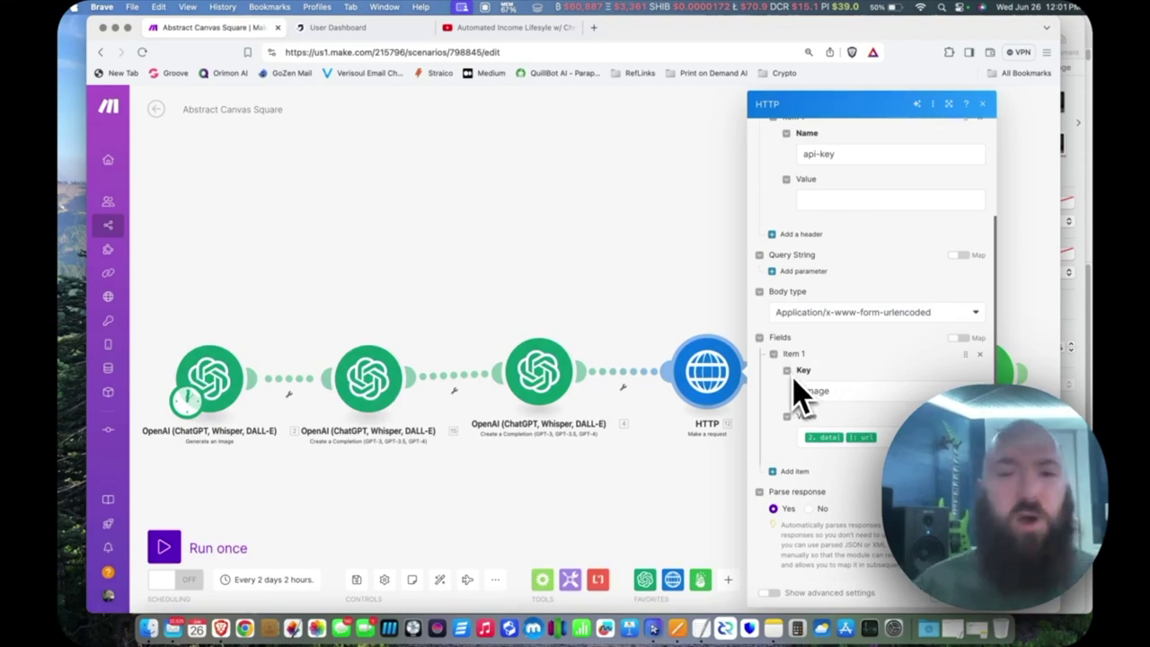
Inspect the HTTP module's form field, checking the image key and its value mapped to the generated image's data url
{"action": "left_click", "coordinate": [821, 391]}
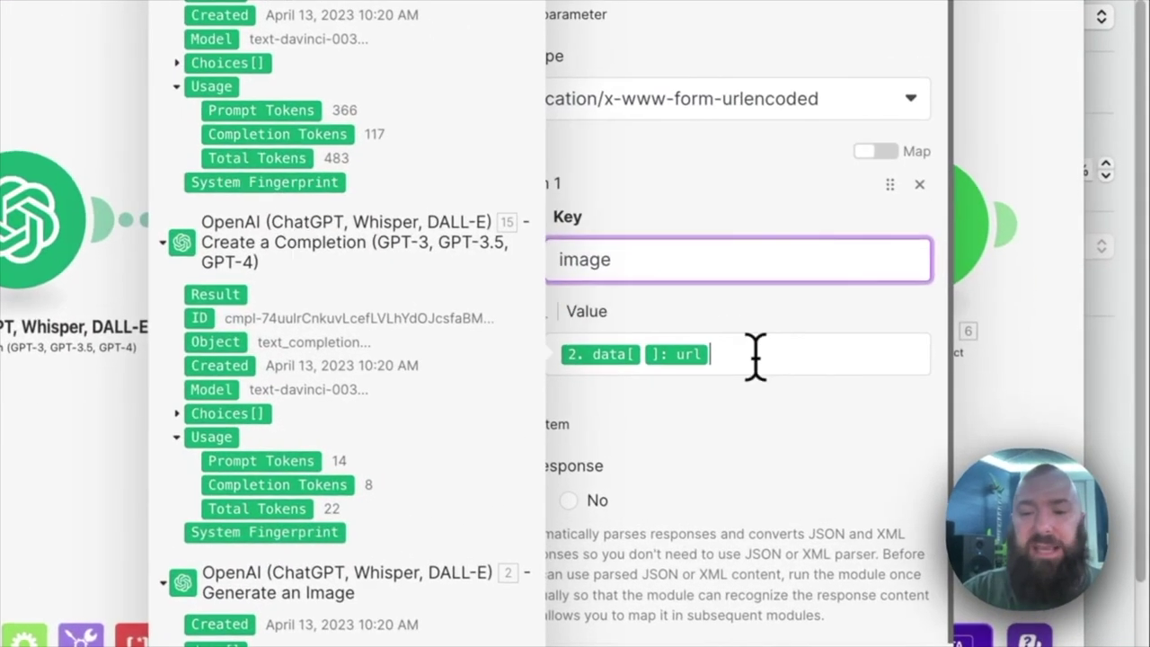
{"action": "left_click", "coordinate": [878, 413]}
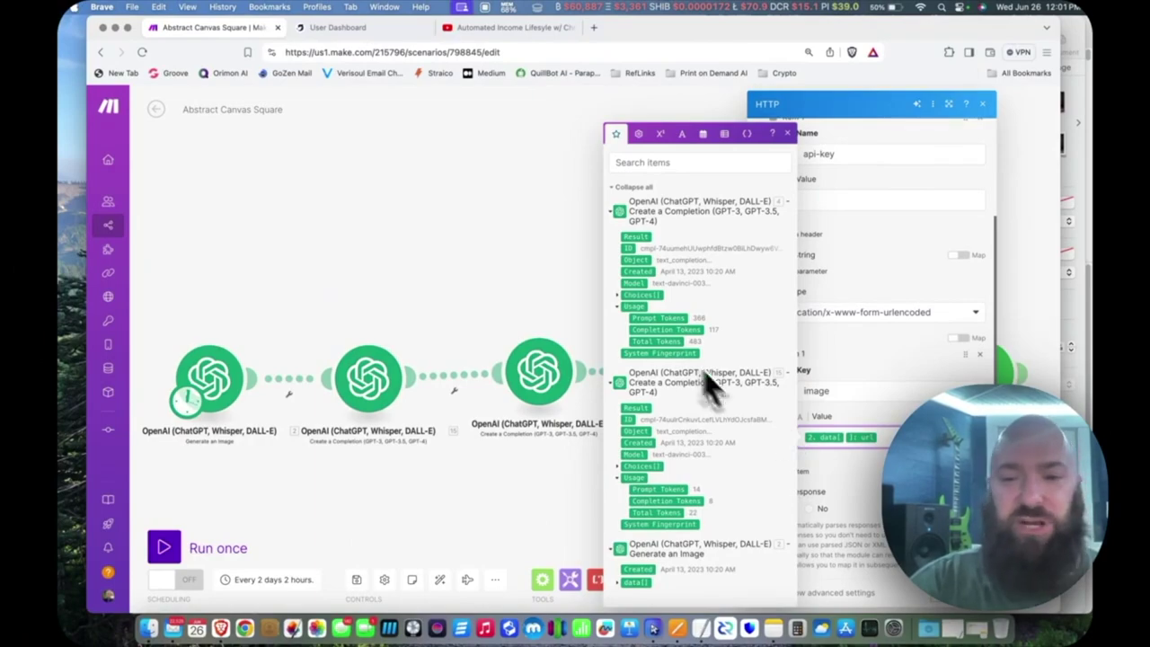
{"action": "left_click", "coordinate": [835, 415]}
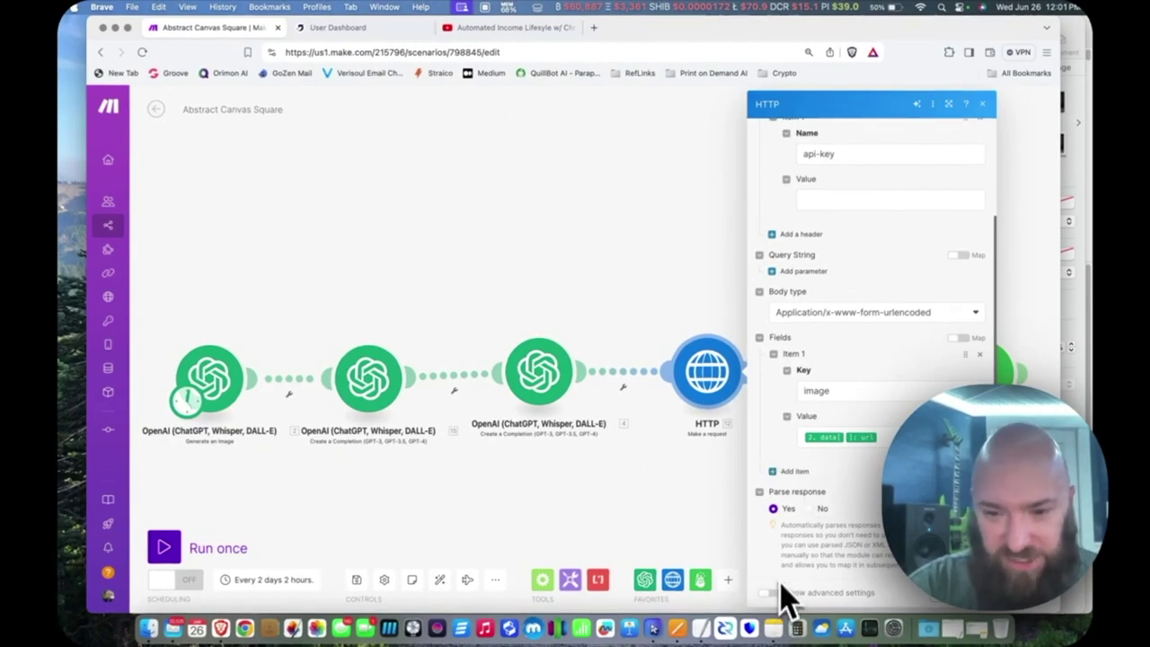
Look through the HTTP module's advanced settings, hide them again and close the module
{"action": "left_click", "coordinate": [776, 593]}
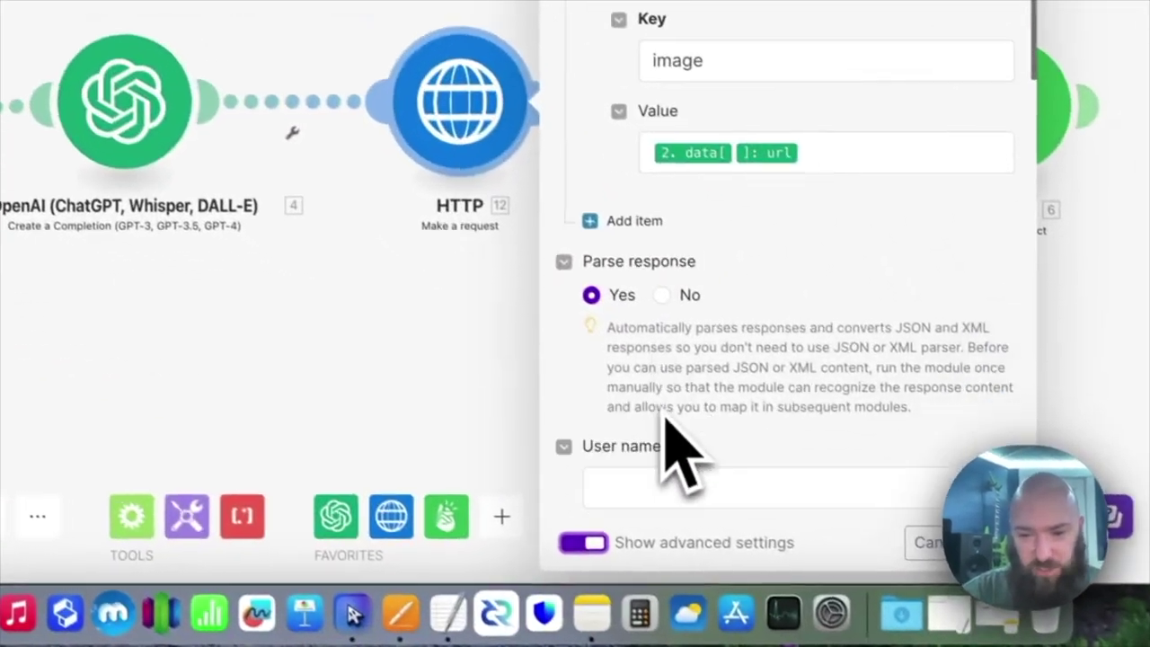
{"action": "scroll", "coordinate": [818, 539], "scroll_direction": "down", "scroll_amount": 10}
{"action": "scroll", "coordinate": [668, 436], "scroll_direction": "up", "scroll_amount": 5}
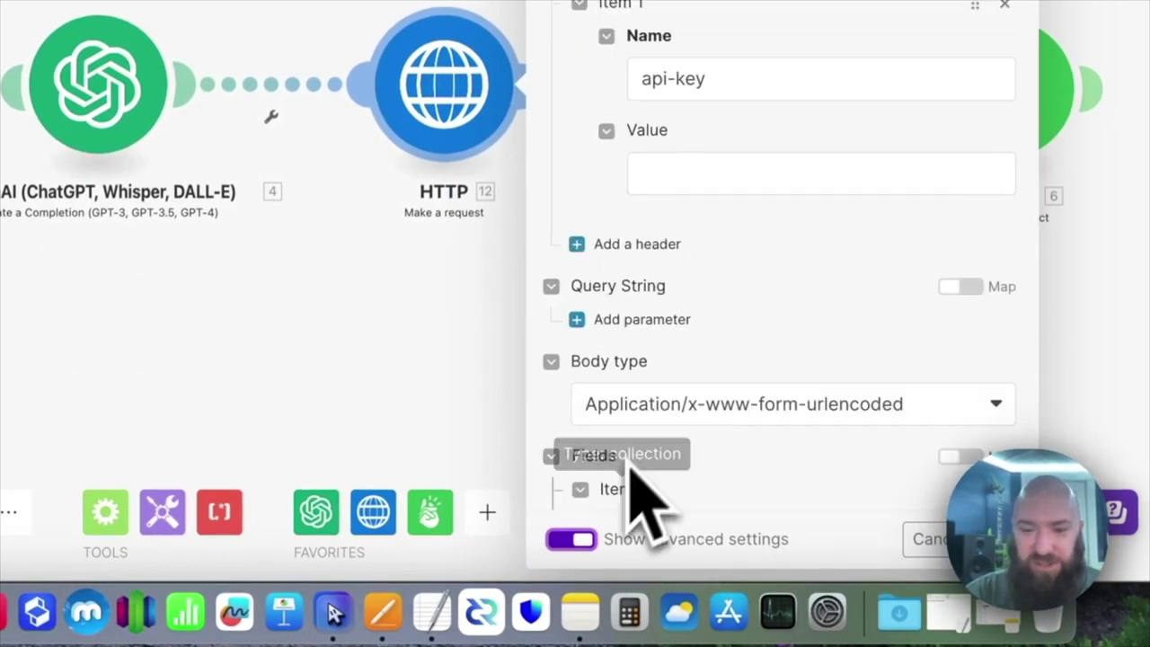
{"action": "left_click", "coordinate": [573, 539]}
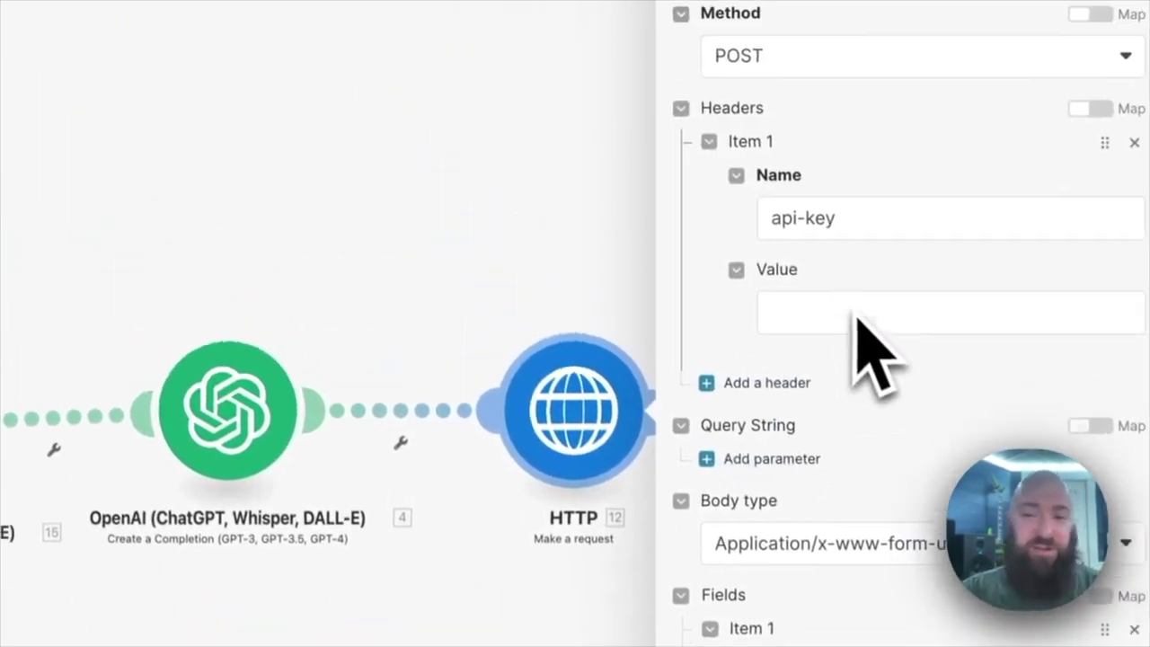
{"action": "left_click", "coordinate": [449, 269]}
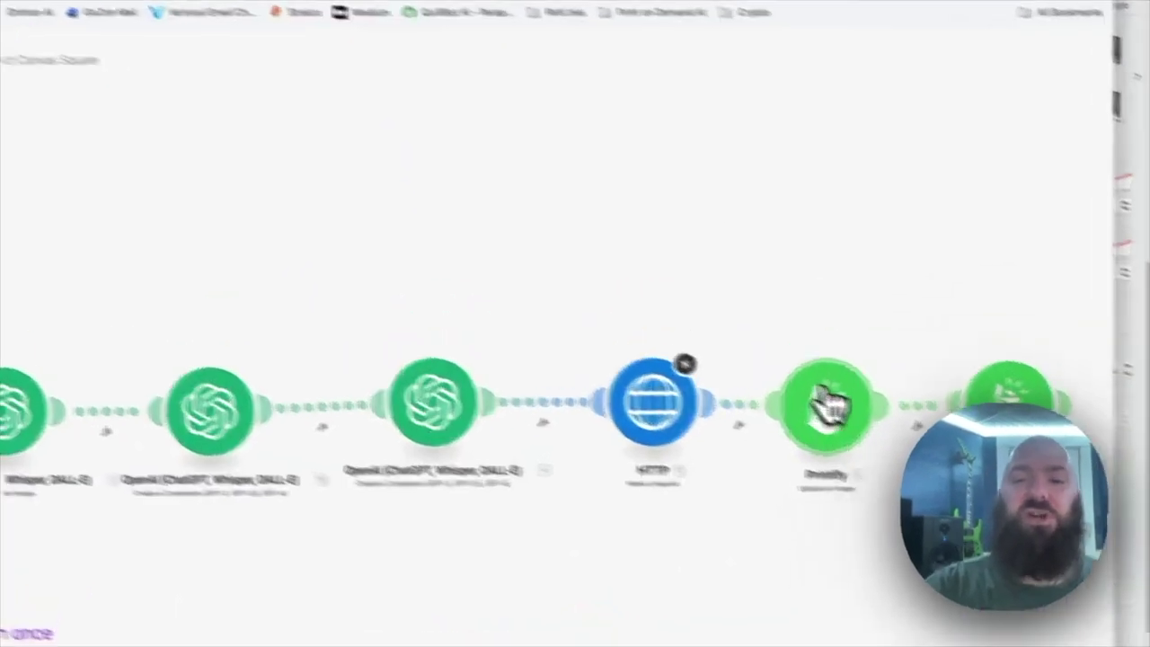
Open the Printify Upload an Image module and review its File Name mapping, Upload Image By option and Image URL
{"action": "left_click", "coordinate": [842, 378]}
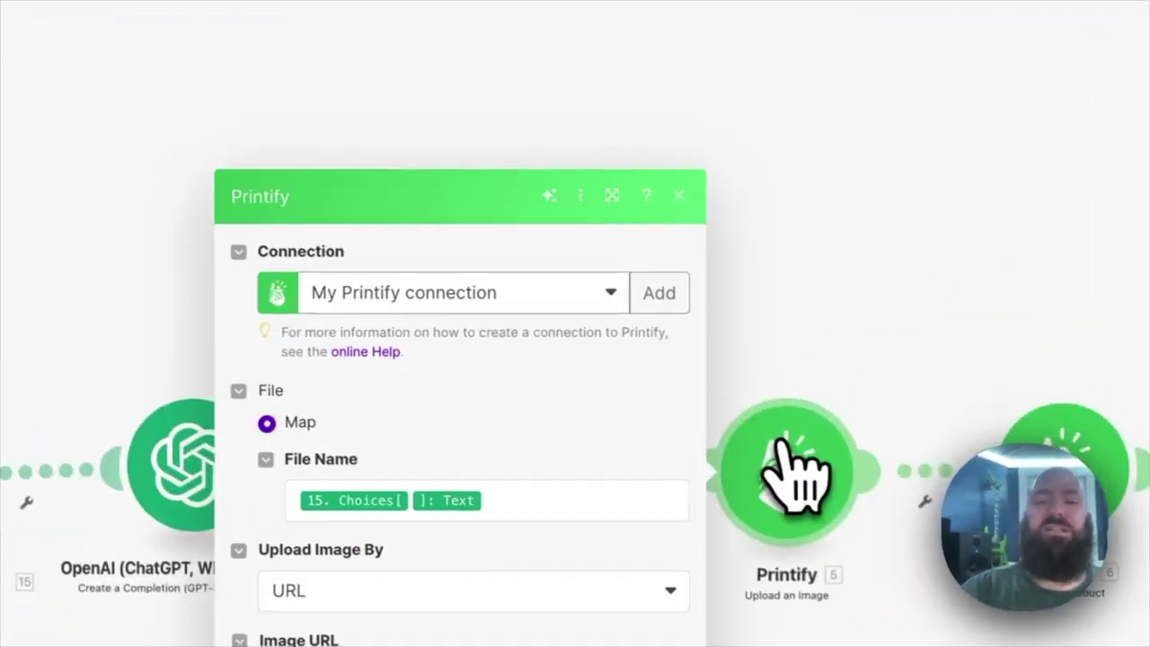
{"action": "left_click", "coordinate": [477, 509]}
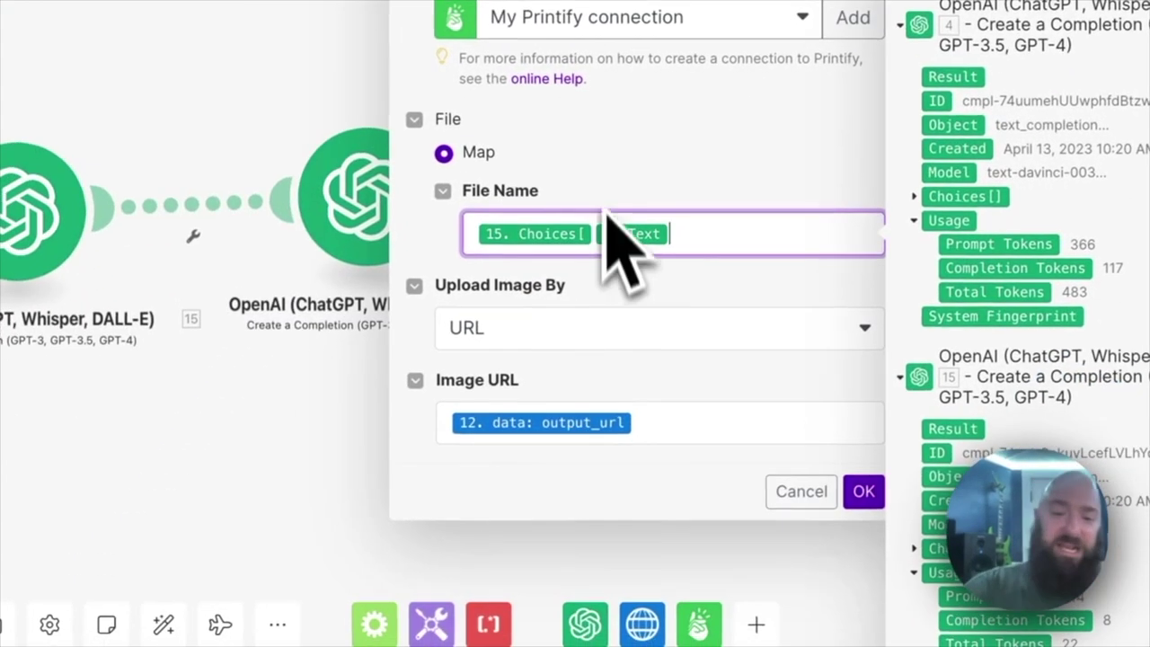
{"action": "left_click", "coordinate": [397, 185]}
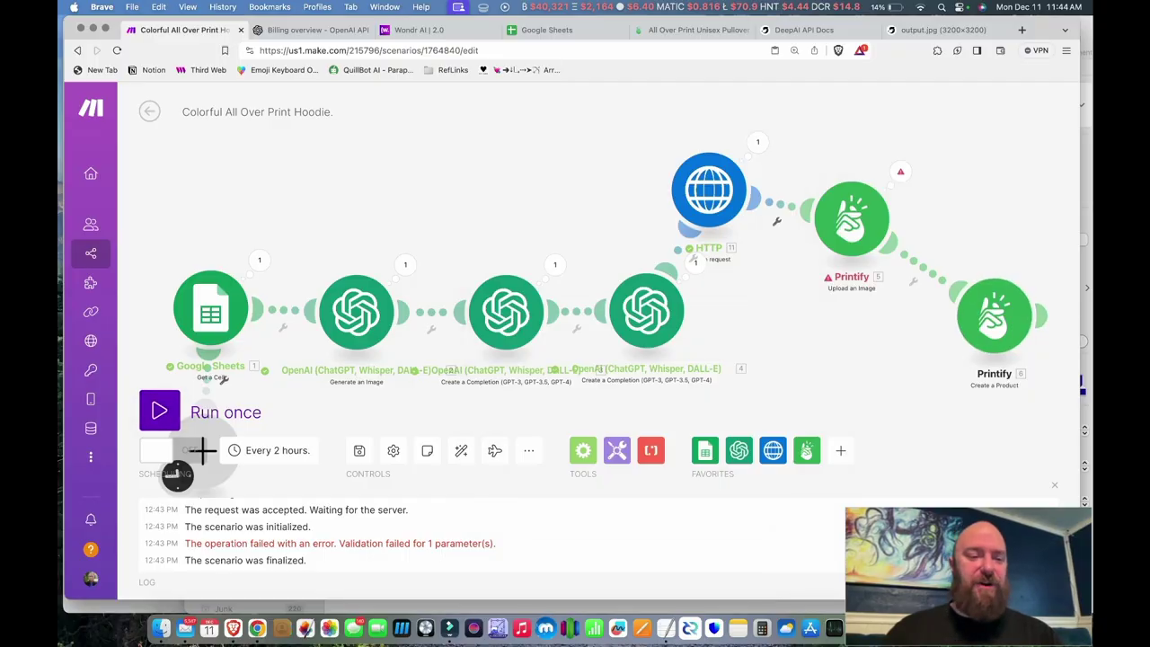
Run the Colorful All Over Print Hoodie scenario once, then switch to Printify and refresh the My Products list
{"action": "left_click", "coordinate": [159, 412]}
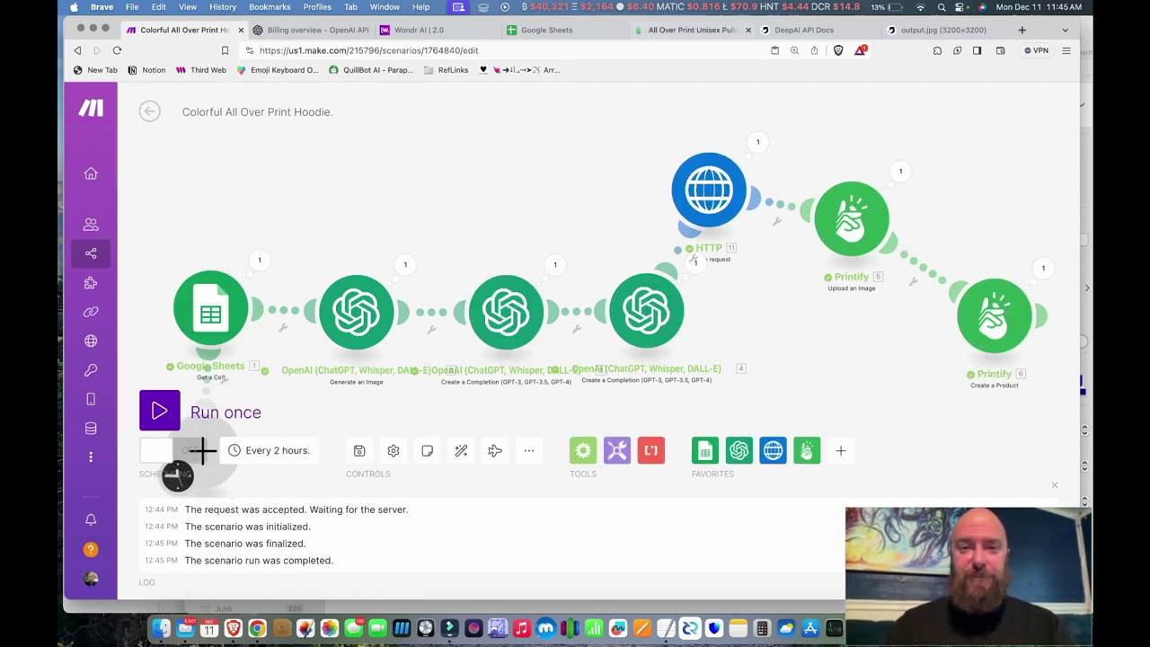
{"action": "key", "text": "super+5"}
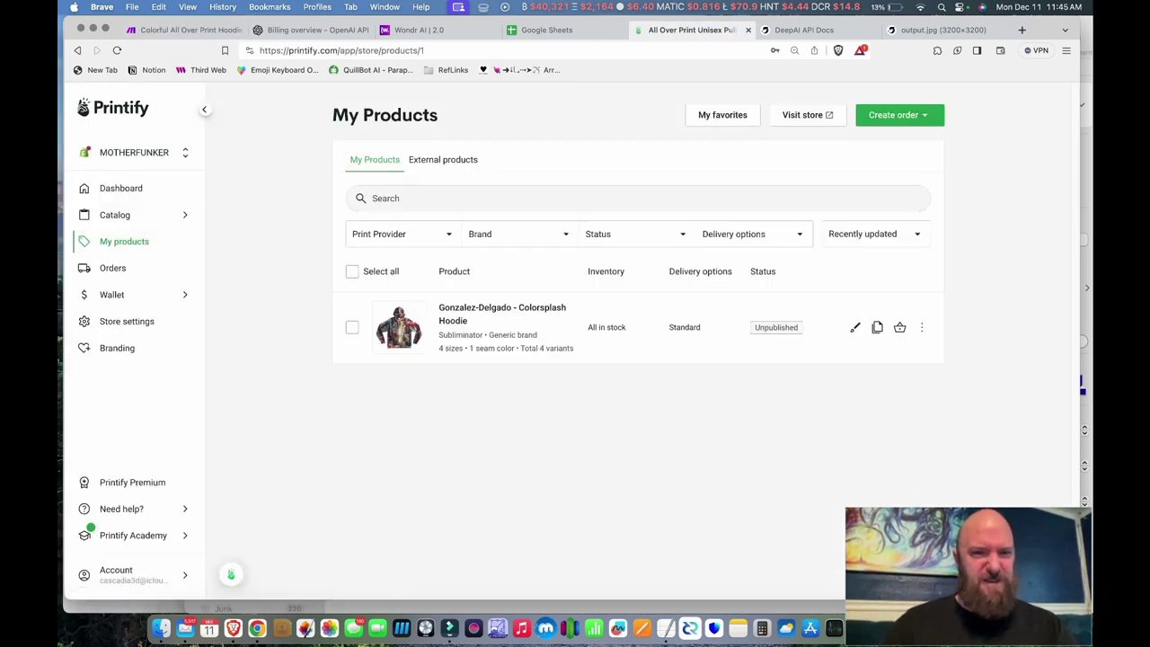
{"action": "key", "text": "super+r"}
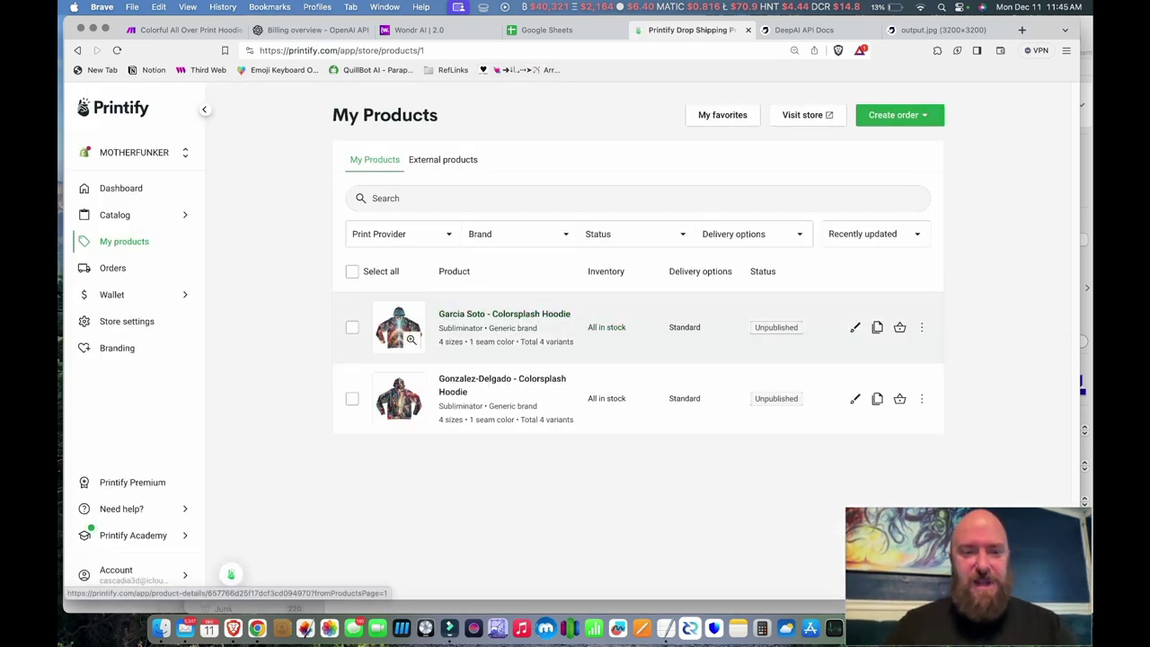
Preview the front mockup of the first Colorsplash Hoodie in the product list and examine its design up close
{"action": "left_click", "coordinate": [408, 339]}
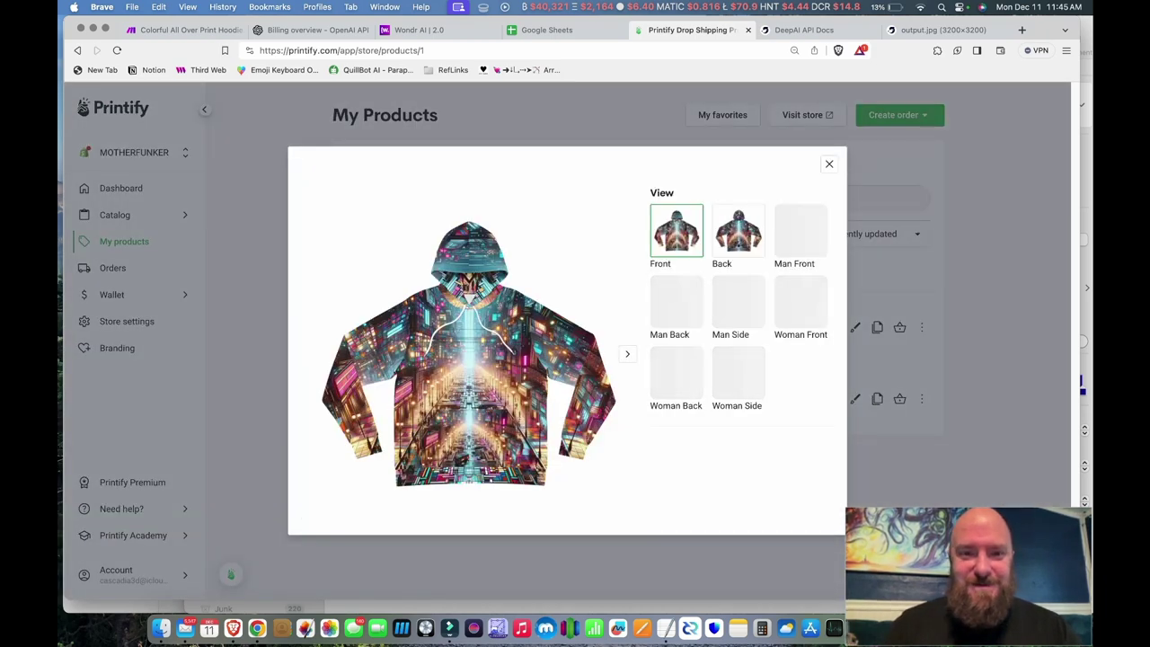
{"action": "scroll", "coordinate": [378, 333], "scroll_direction": "up", "scroll_amount": 5}
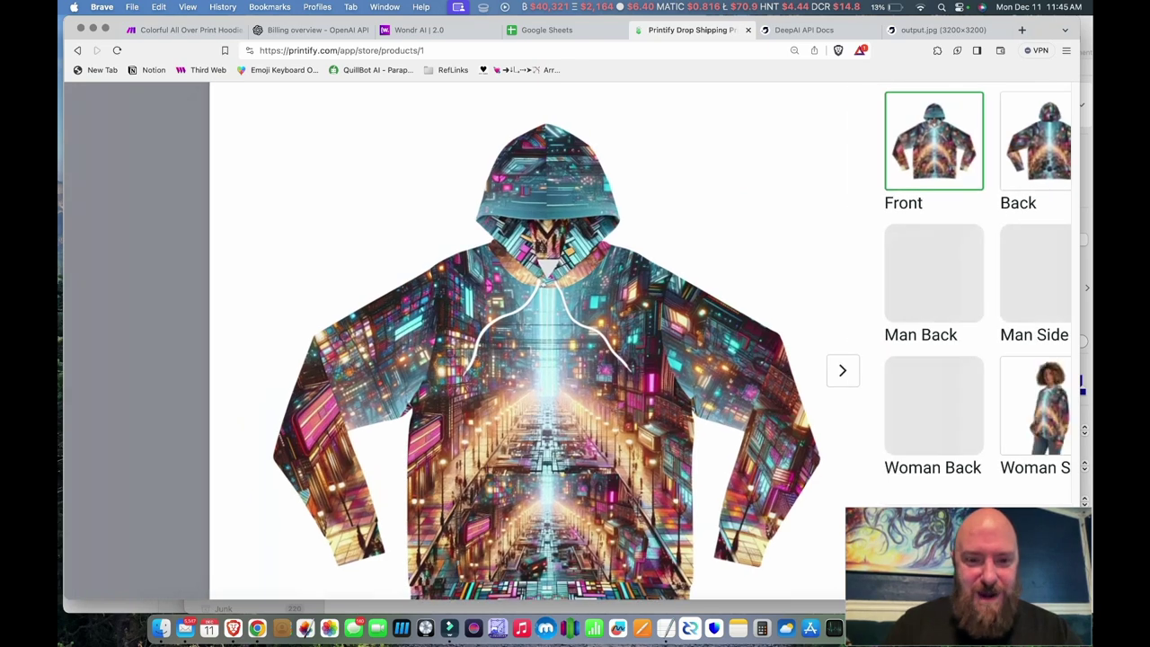
{"action": "scroll", "coordinate": [539, 342], "scroll_direction": "down", "scroll_amount": 3}
{"action": "scroll", "coordinate": [539, 341], "scroll_direction": "down", "scroll_amount": 3}
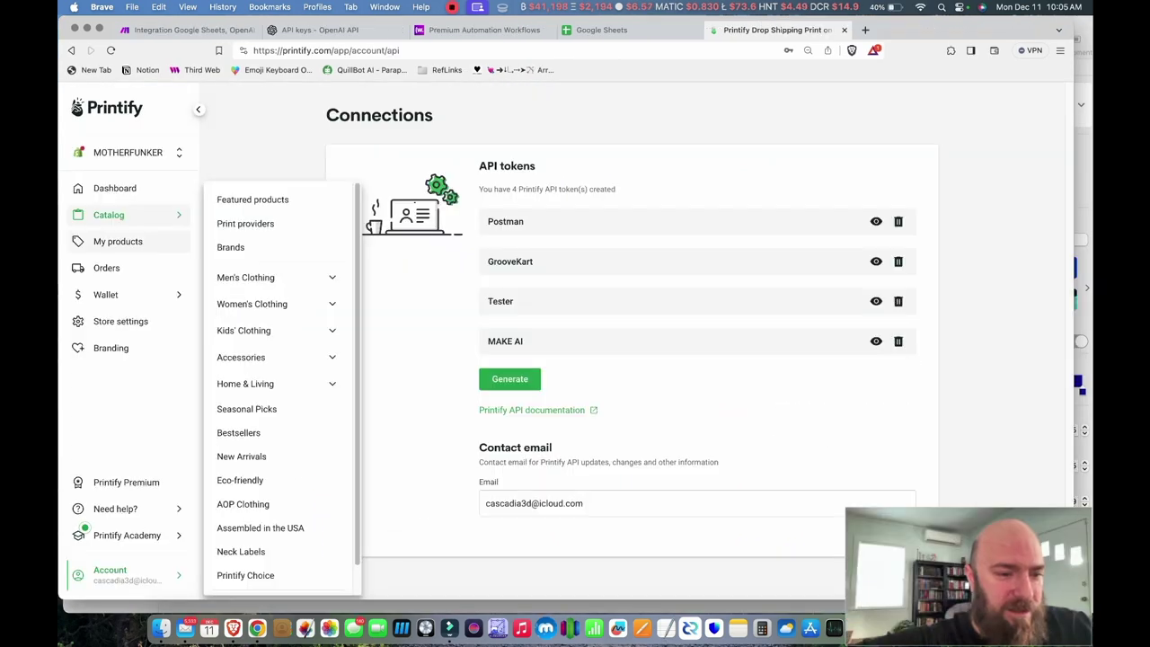
Go to My Products in Printify and examine the first Colorsplash Hoodie's front mockup, closing the preview when done
{"action": "left_click", "coordinate": [118, 241]}
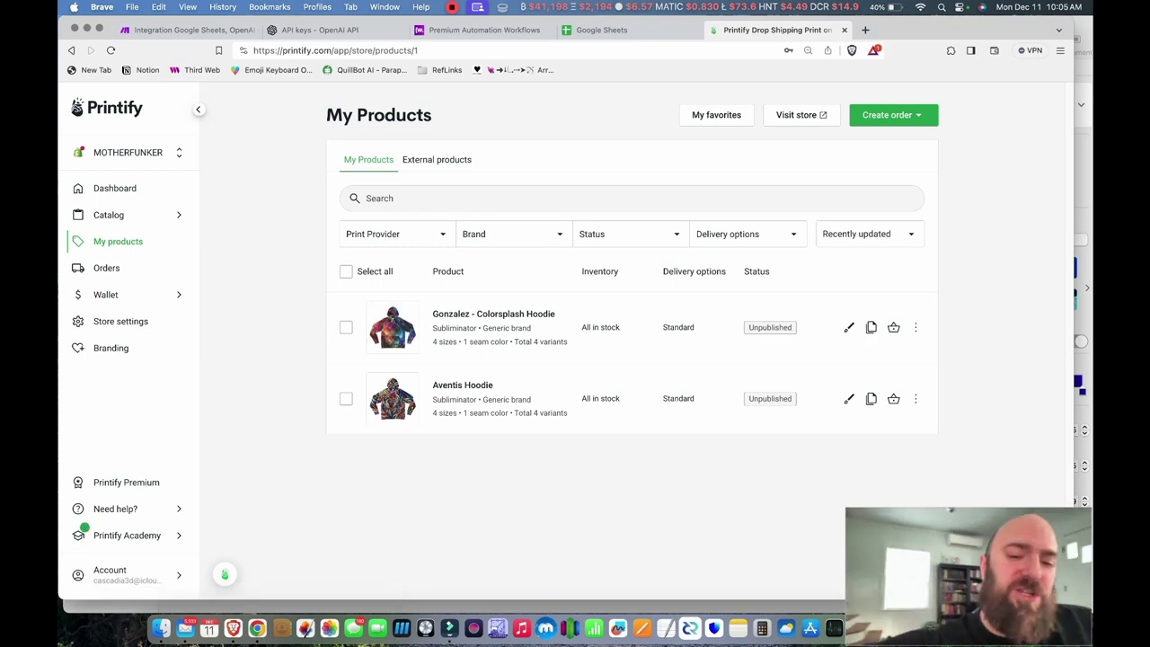
{"action": "scroll", "coordinate": [575, 342], "scroll_direction": "down", "scroll_amount": 5}
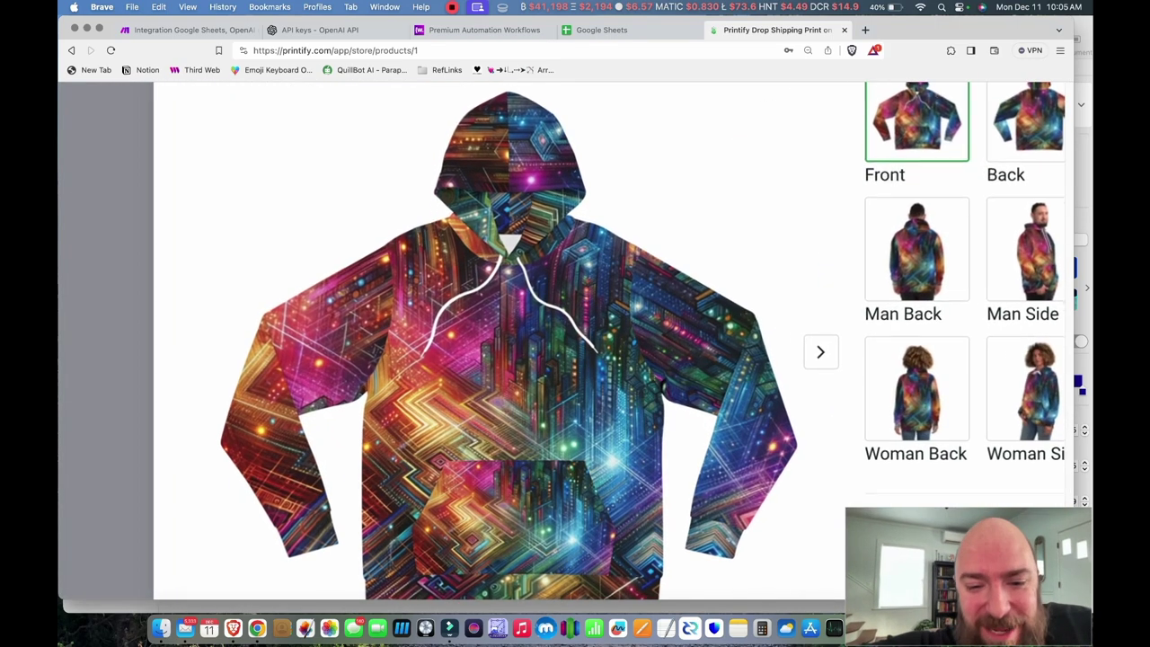
{"action": "key", "text": "Escape"}
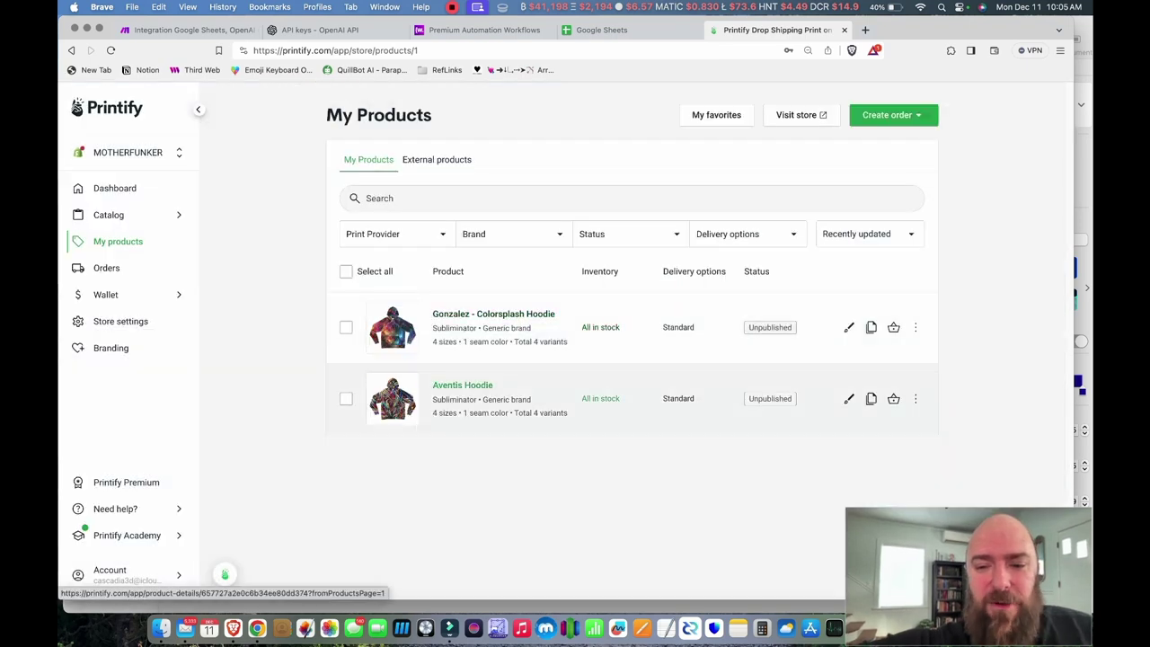
{"action": "left_click", "coordinate": [345, 326]}
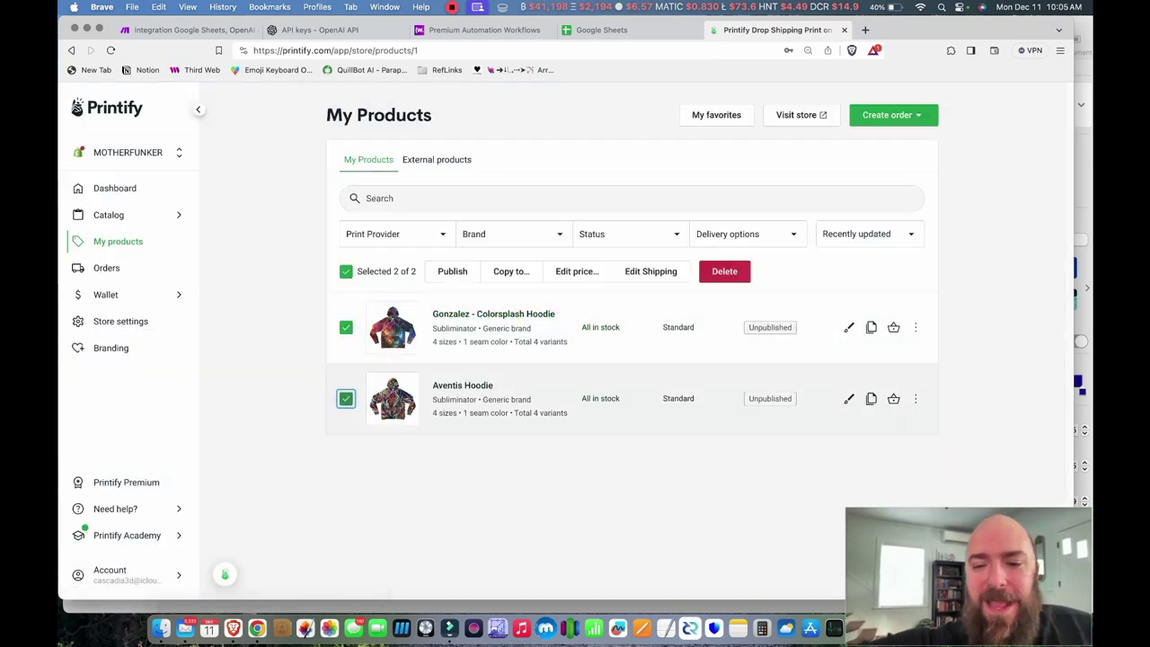
{"action": "left_click", "coordinate": [345, 398]}
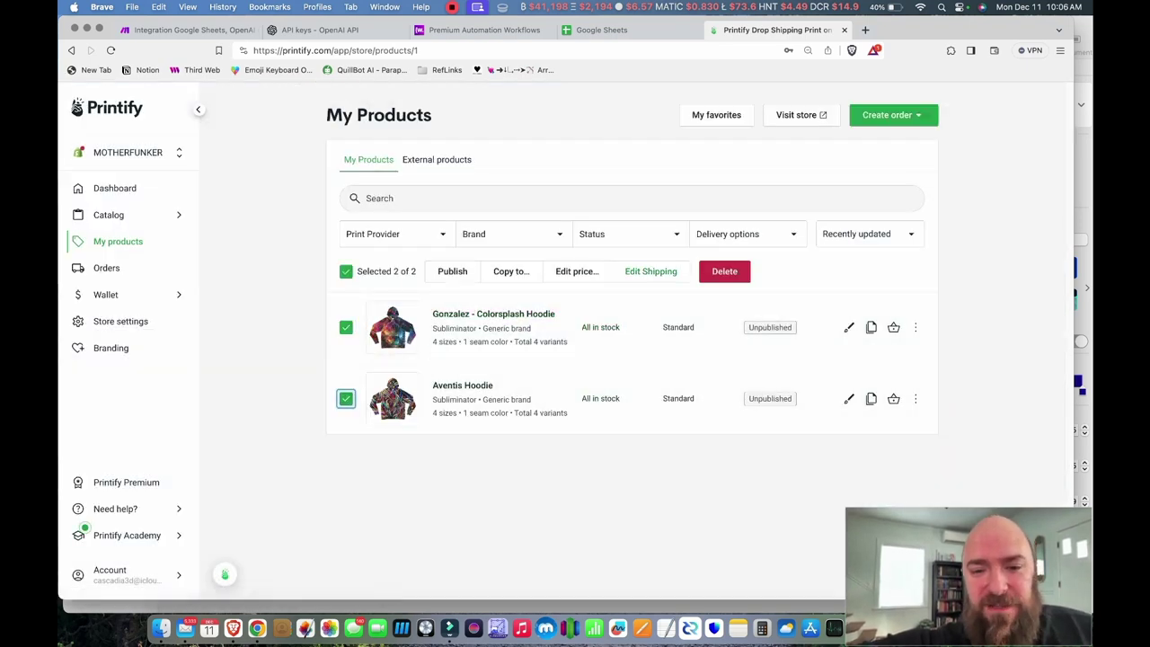
{"action": "left_click", "coordinate": [346, 327]}
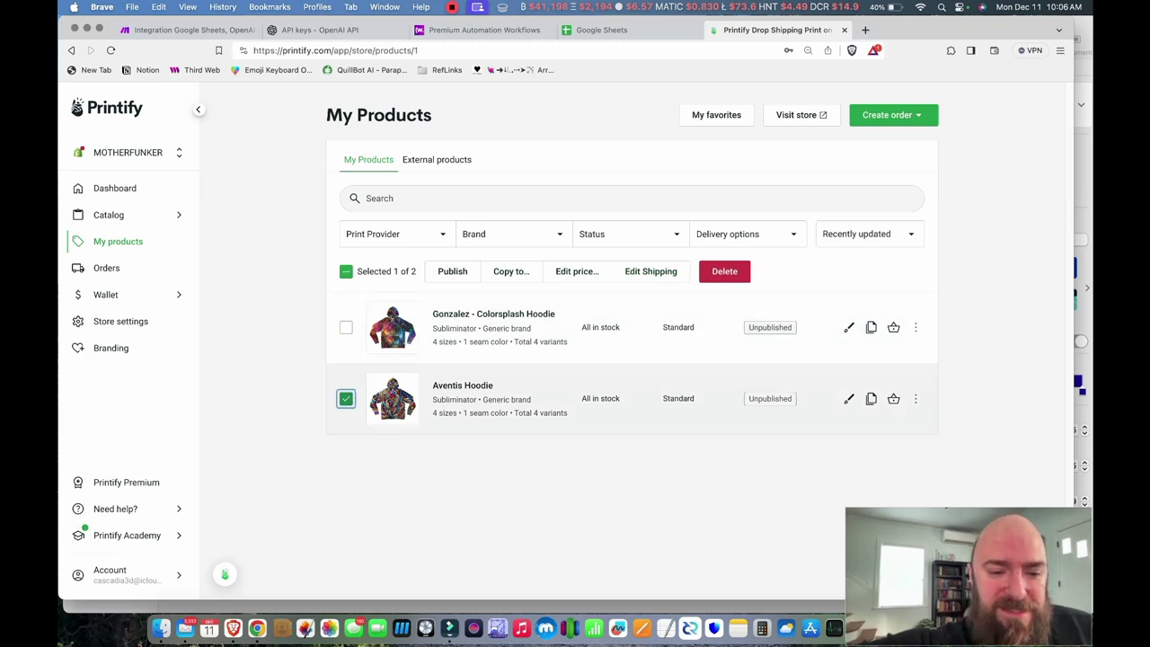
{"action": "left_click", "coordinate": [346, 398]}
Open the Colorsplash Hoodie's product details and split its description into separate paragraphs after each sentence, with the hashtags on their own line
{"action": "left_click", "coordinate": [493, 313]}
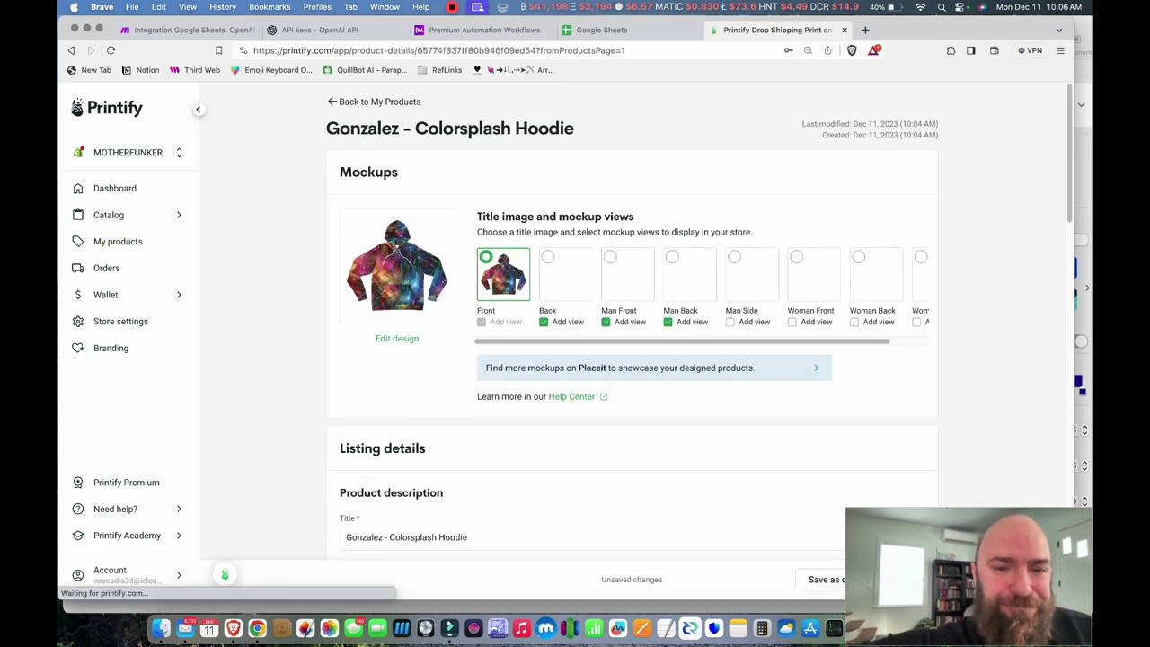
{"action": "scroll", "coordinate": [84, 528], "scroll_direction": "down", "scroll_amount": 3}
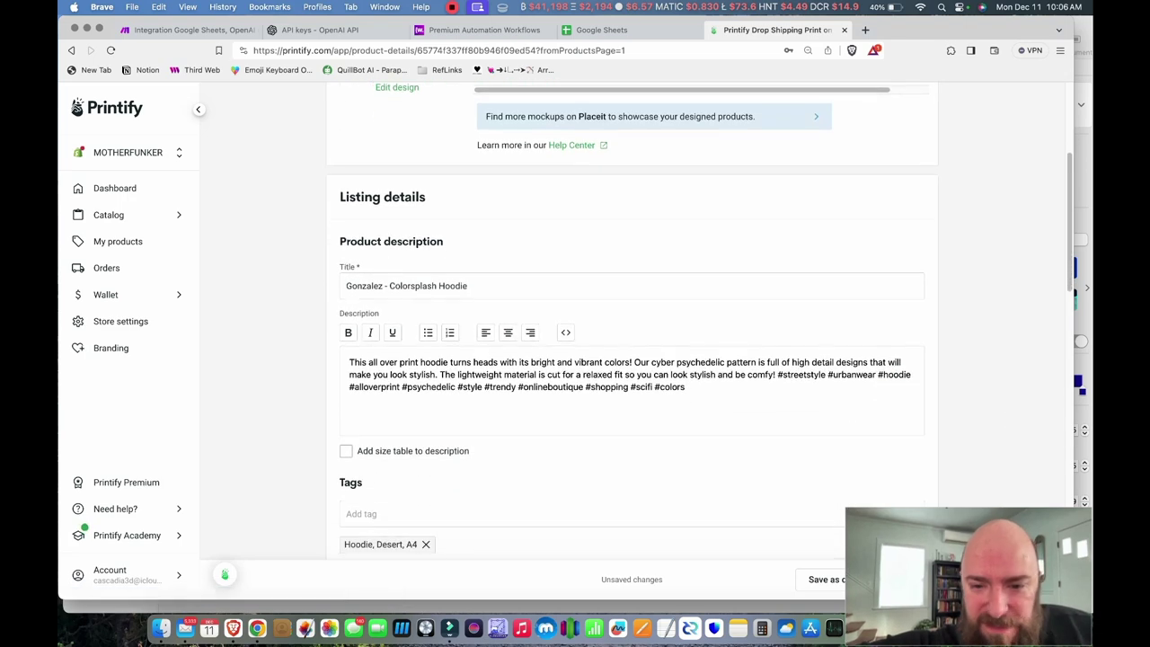
{"action": "left_click", "coordinate": [634, 362]}
{"action": "key", "text": "Return"}
{"action": "key", "text": "Return"}
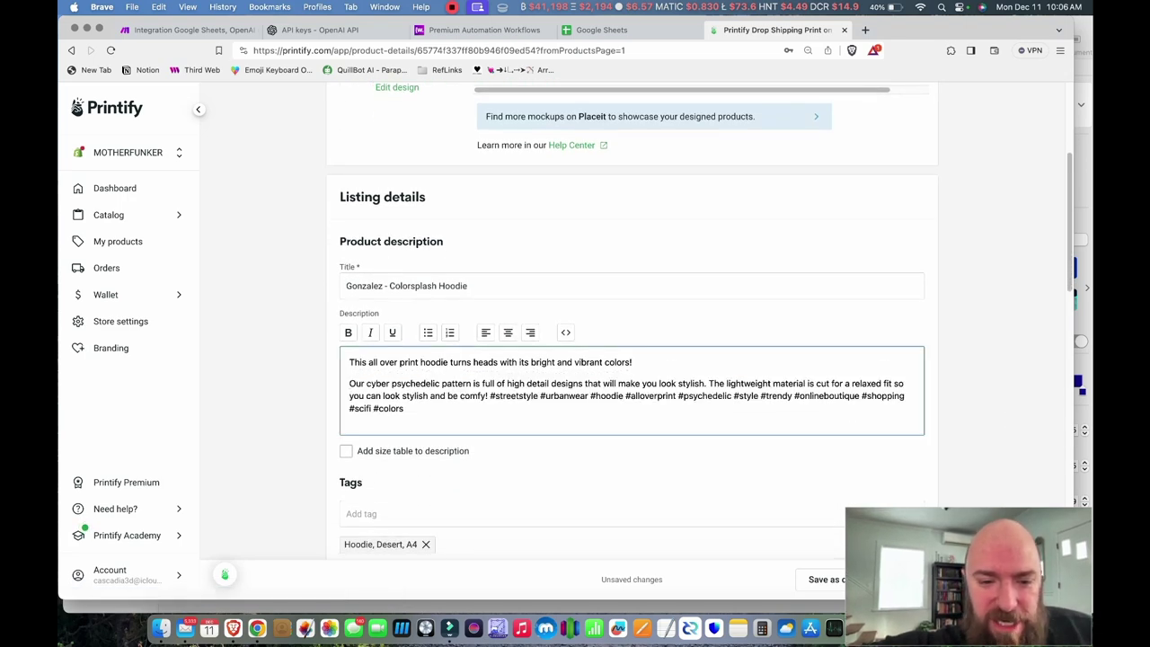
{"action": "left_click", "coordinate": [708, 384]}
{"action": "key", "text": "Return"}
{"action": "key", "text": "Return"}
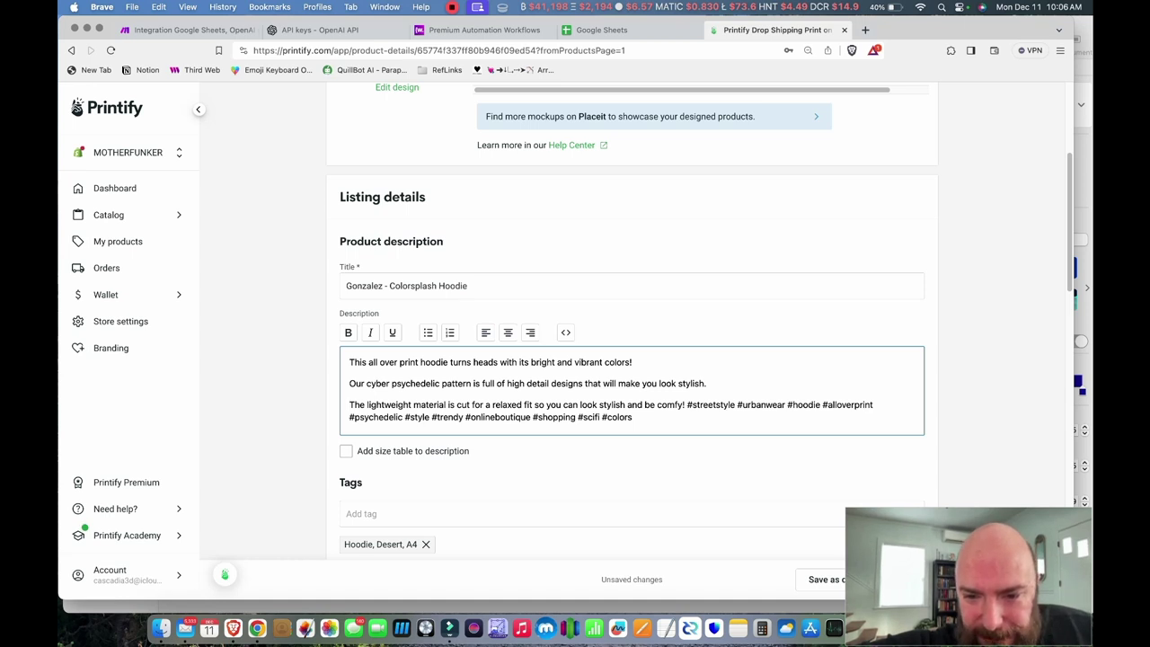
{"action": "left_click", "coordinate": [687, 404]}
{"action": "key", "text": "Return"}
{"action": "key", "text": "Return"}
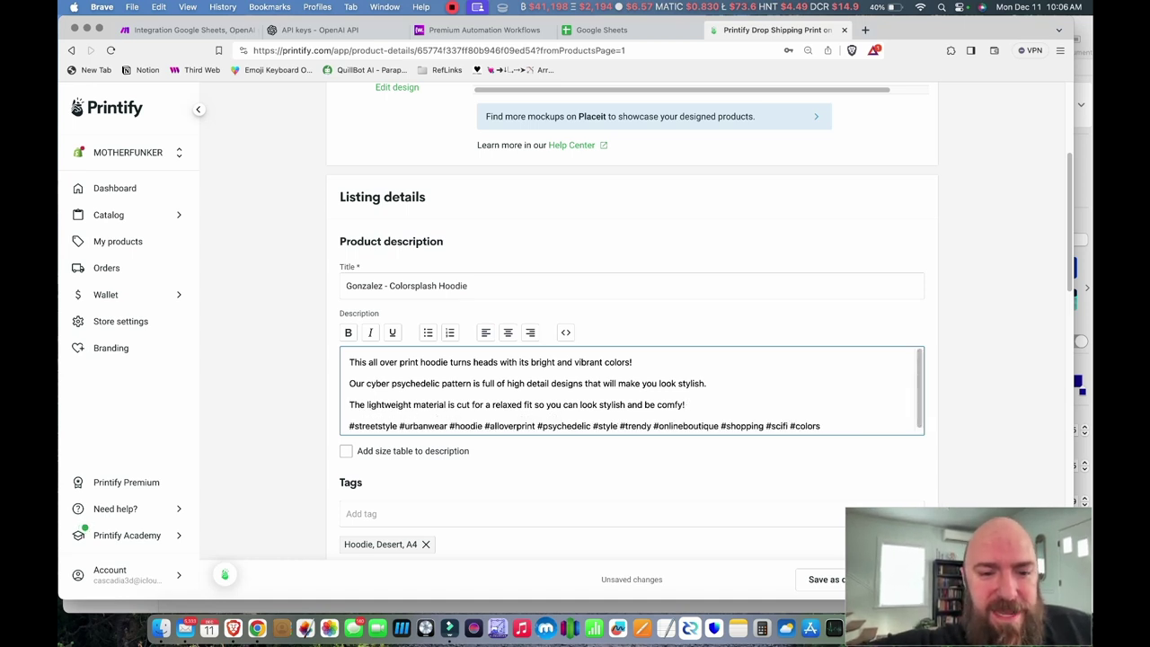
Review the hoodie's variant pricing, publishing settings and mockup views, and go back to My Products
{"action": "scroll", "coordinate": [632, 391], "scroll_direction": "down", "scroll_amount": 1}
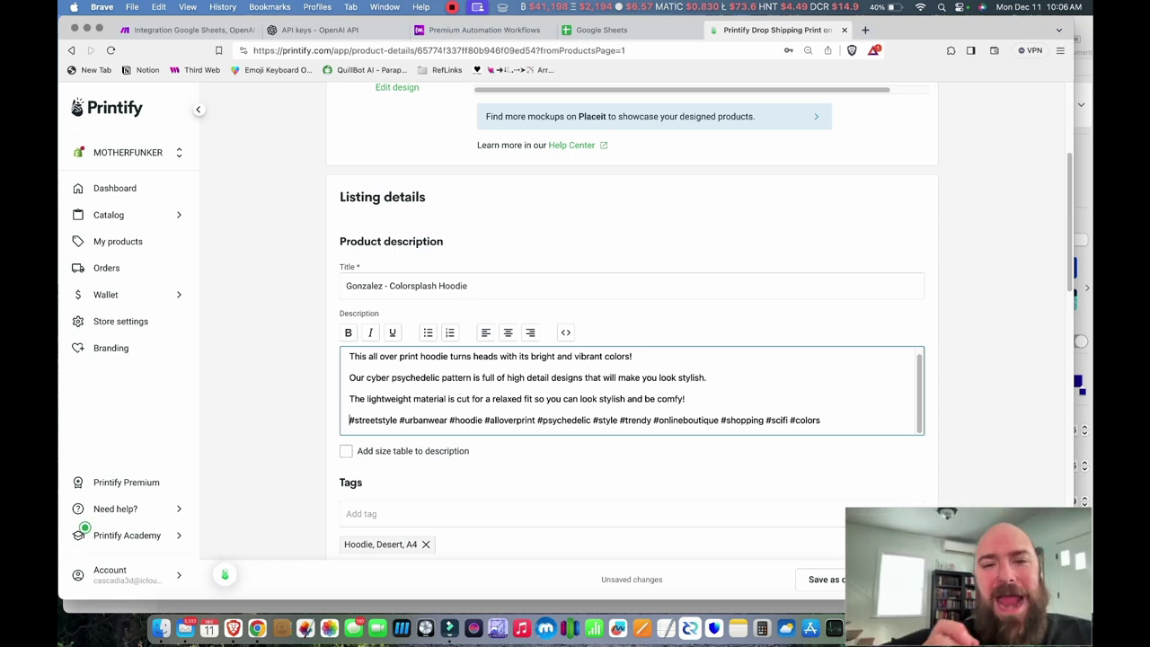
{"action": "scroll", "coordinate": [632, 359], "scroll_direction": "down", "scroll_amount": 10}
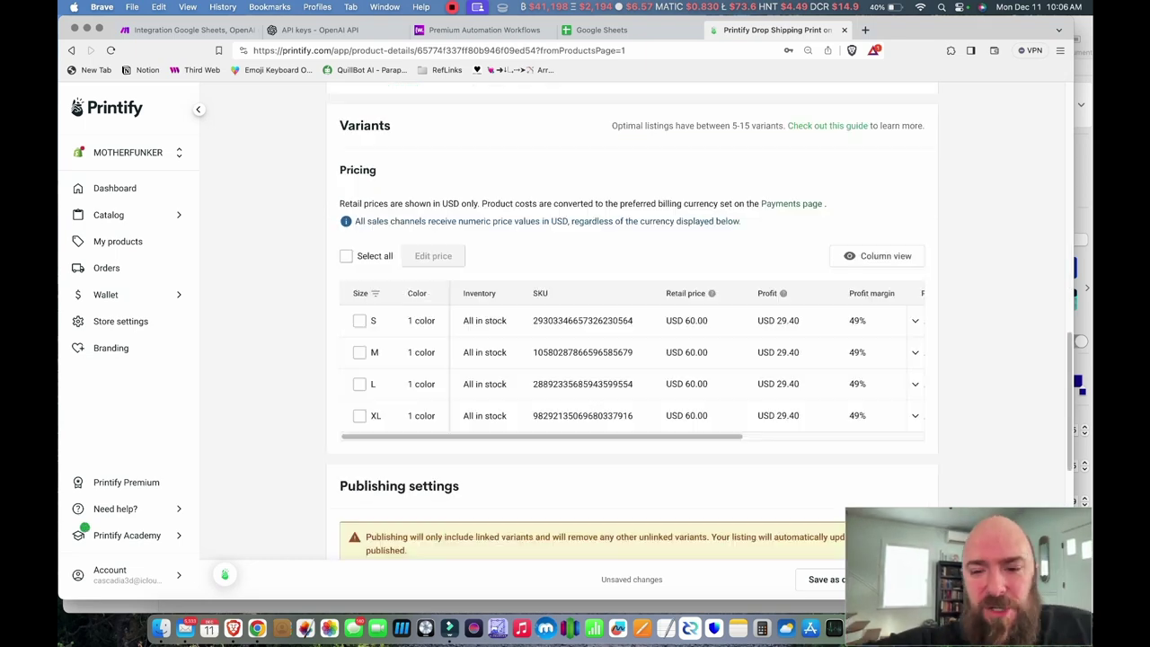
{"action": "scroll", "coordinate": [633, 322], "scroll_direction": "down", "scroll_amount": 5}
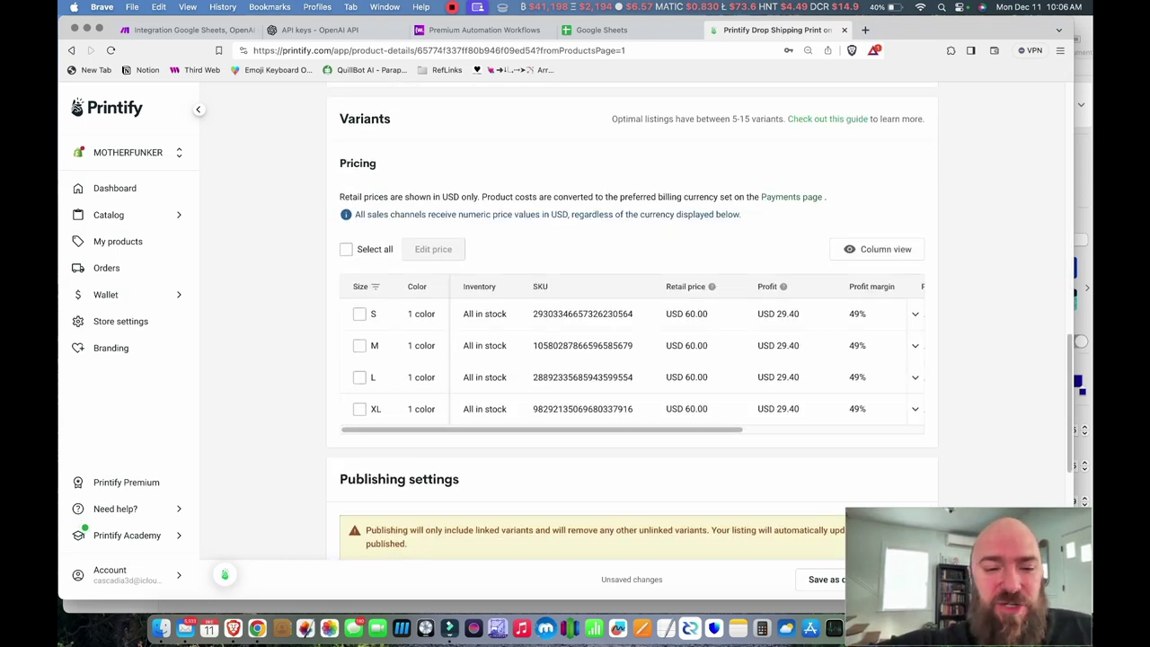
{"action": "scroll", "coordinate": [632, 334], "scroll_direction": "up", "scroll_amount": 15}
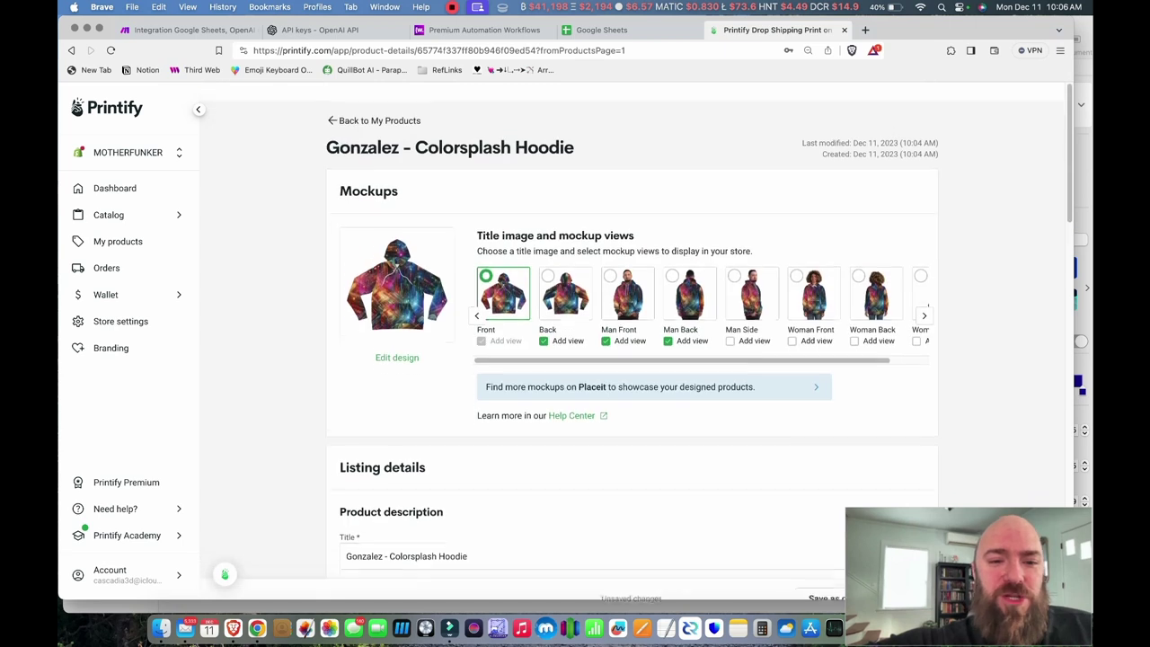
{"action": "left_click", "coordinate": [376, 101]}
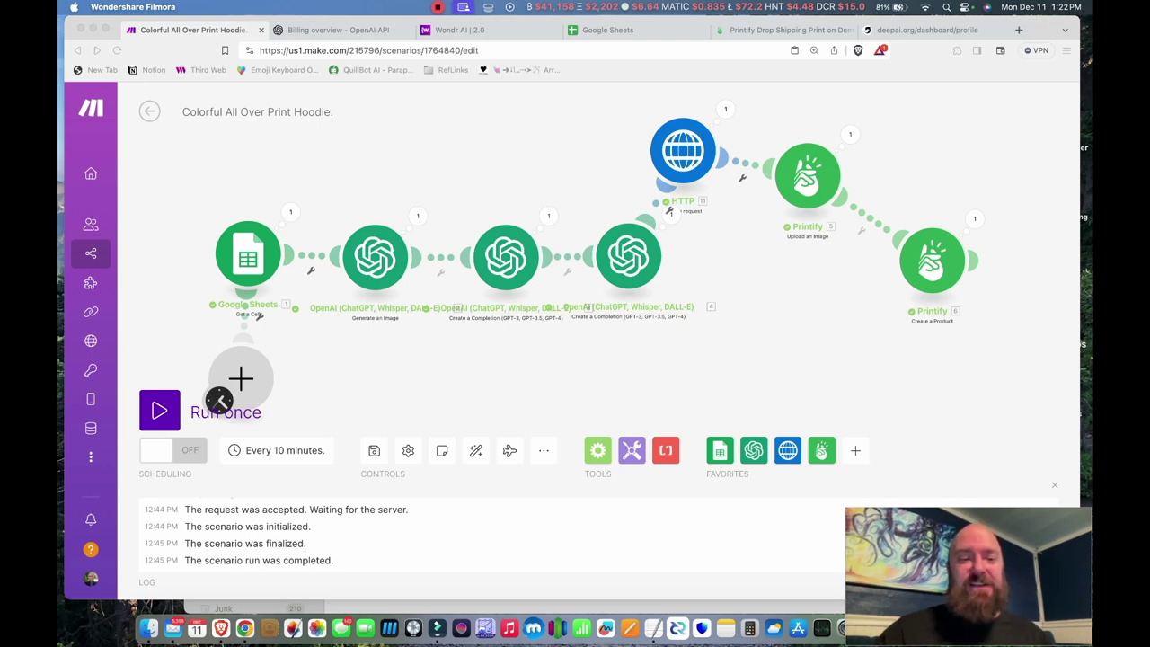
Move the scheduled empty module away from Run once and open the schedule settings to review the run-frequency options
{"action": "left_click", "coordinate": [218, 400]}
{"action": "left_click_drag", "start_coordinate": [218, 401], "coordinate": [295, 382]}
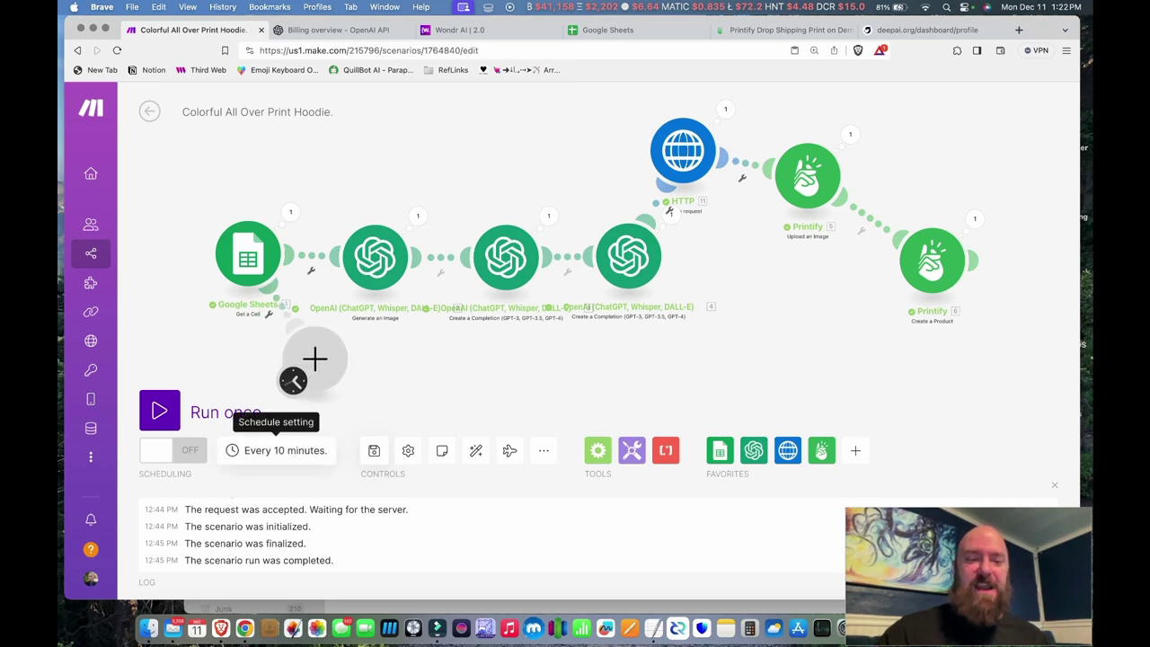
{"action": "left_click", "coordinate": [293, 381]}
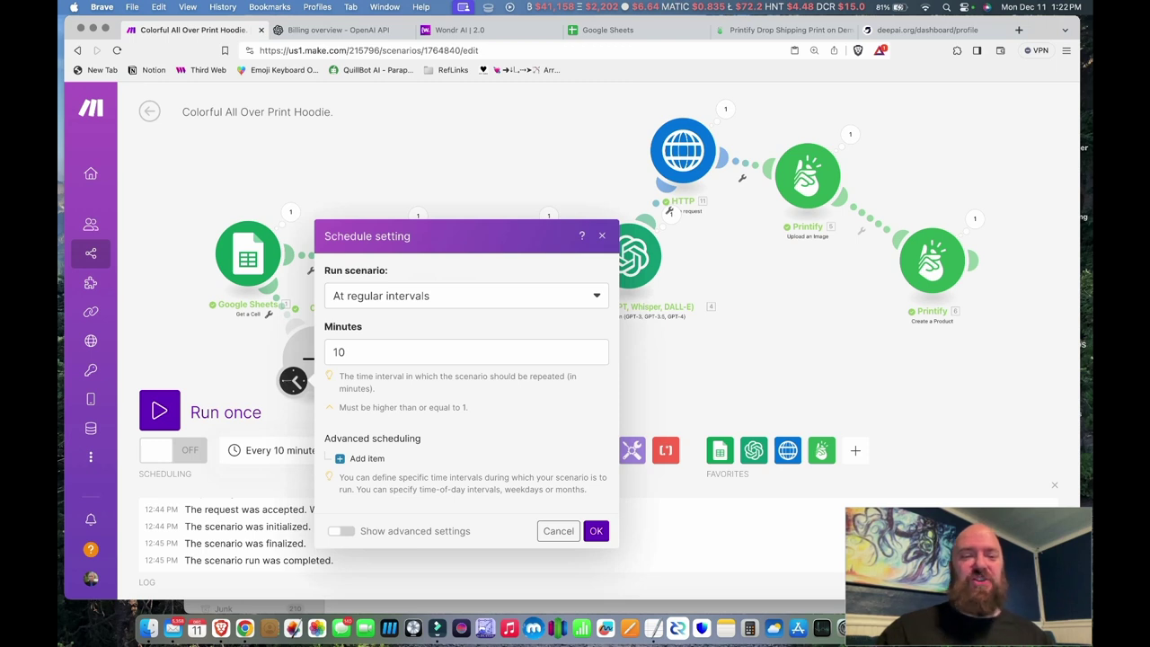
{"action": "left_click", "coordinate": [467, 295]}
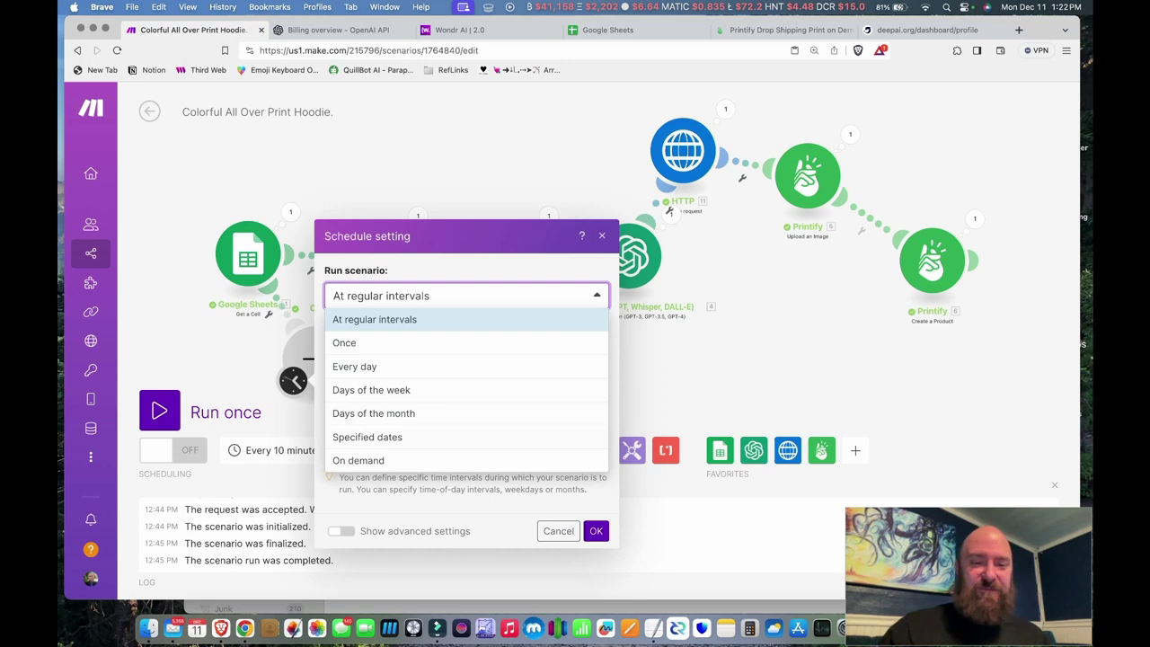
{"action": "key", "text": "Return"}
{"action": "key", "text": "Tab"}
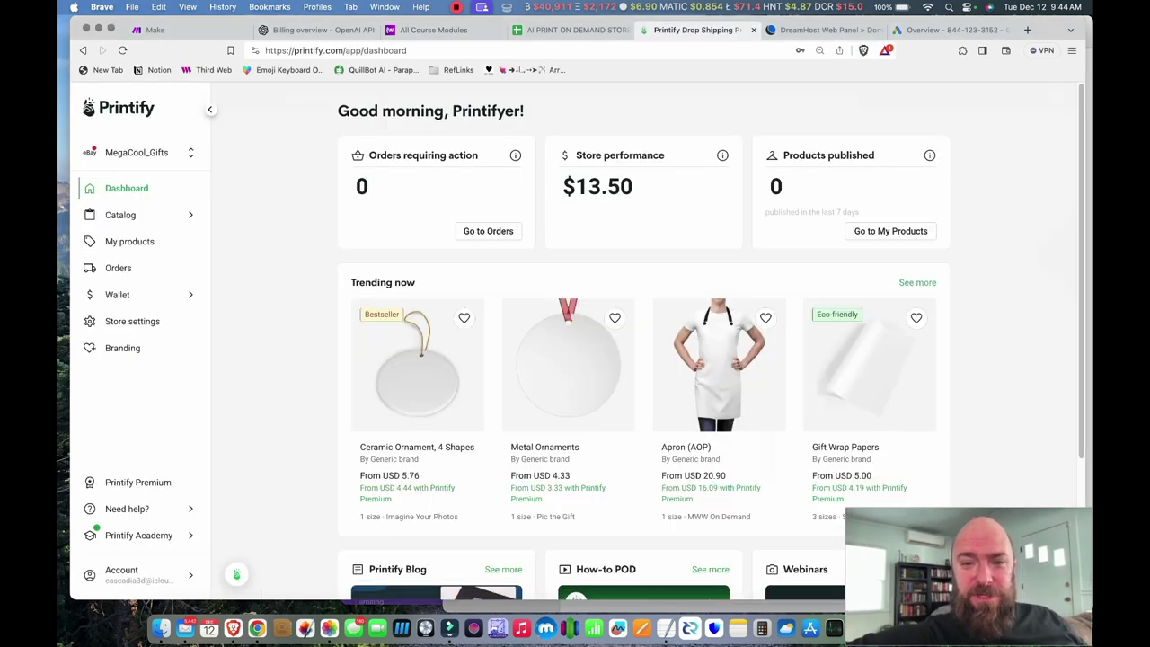
Switch Printify to the MOTHERFUNKER store and look through its product list of hoodies and swim trunks
{"action": "left_click", "coordinate": [144, 152]}
{"action": "scroll", "coordinate": [170, 270], "scroll_direction": "down", "scroll_amount": 2}
{"action": "left_click", "coordinate": [148, 282]}
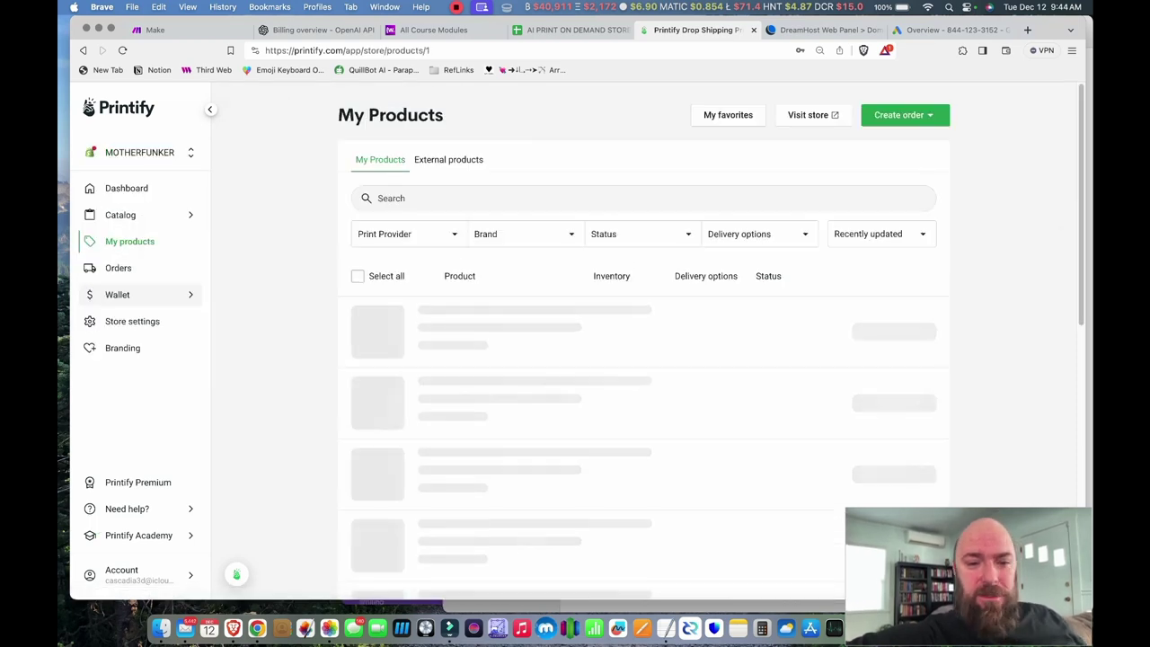
{"action": "scroll", "coordinate": [96, 527], "scroll_direction": "down", "scroll_amount": 6}
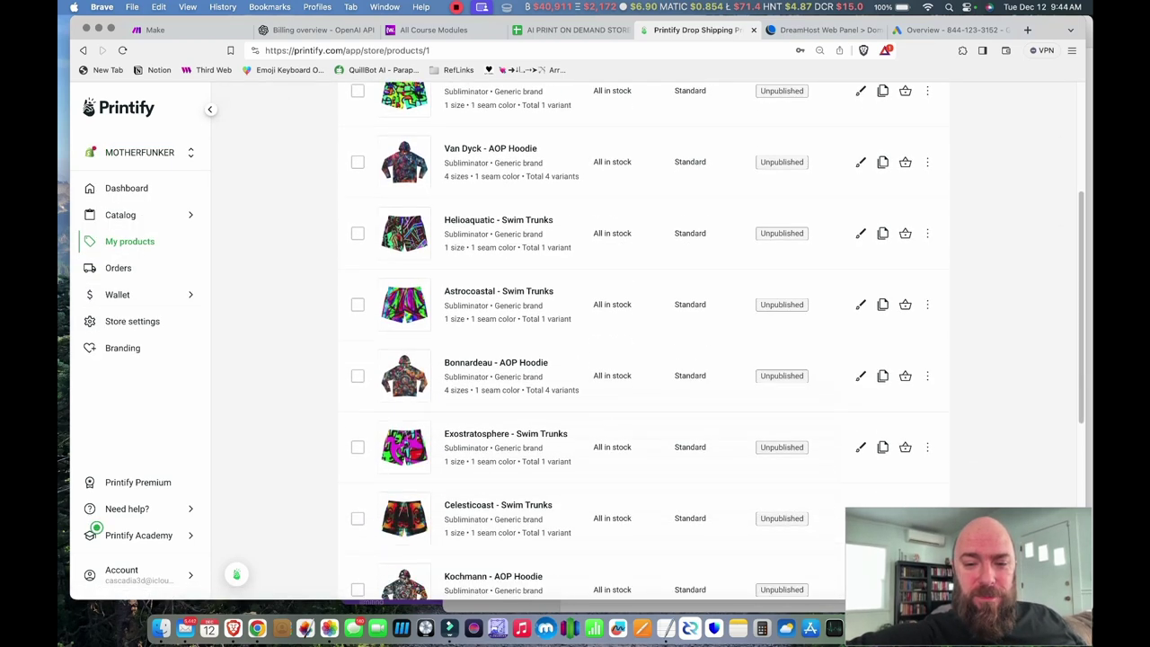
{"action": "scroll", "coordinate": [96, 528], "scroll_direction": "down", "scroll_amount": 2}
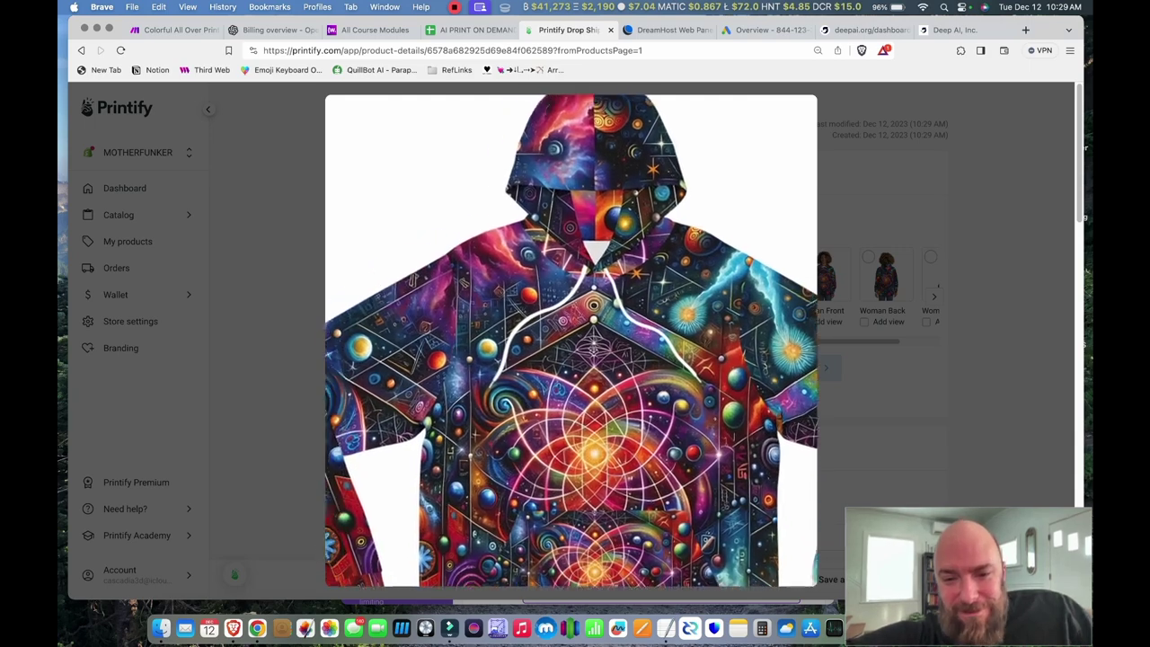
Split the Van Rooyen - AOP Hoodie's description into one paragraph per sentence with the hashtags on their own line, and publish the product
{"action": "scroll", "coordinate": [641, 342], "scroll_direction": "down", "scroll_amount": 5}
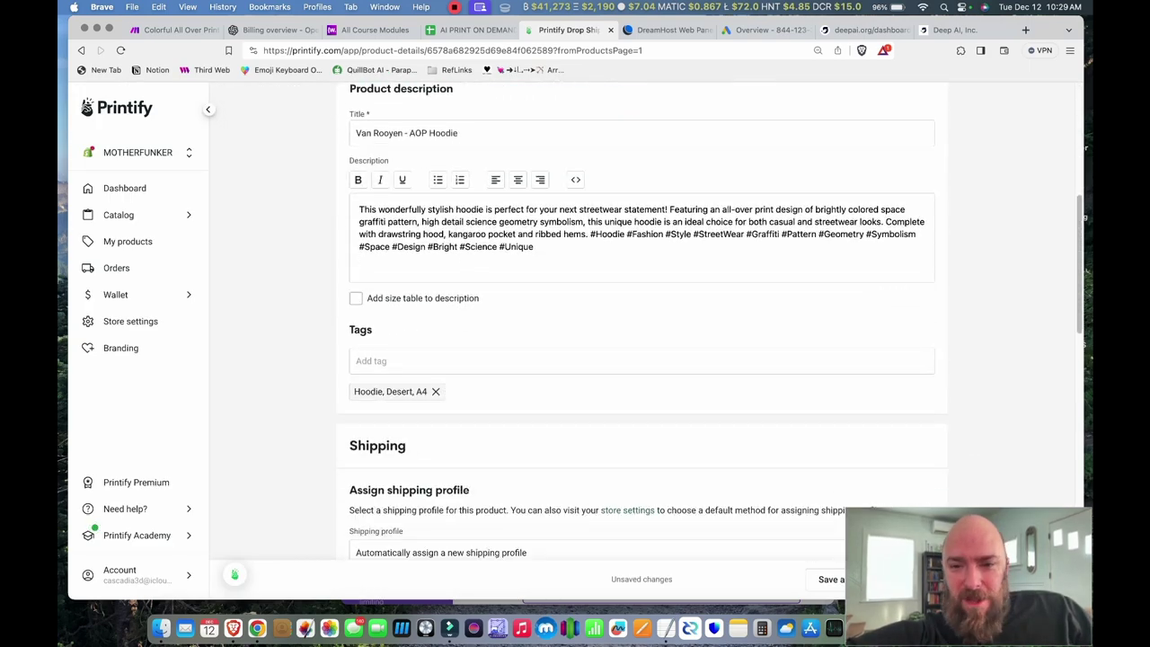
{"action": "left_click", "coordinate": [669, 210]}
{"action": "key", "text": "Return"}
{"action": "key", "text": "Return"}
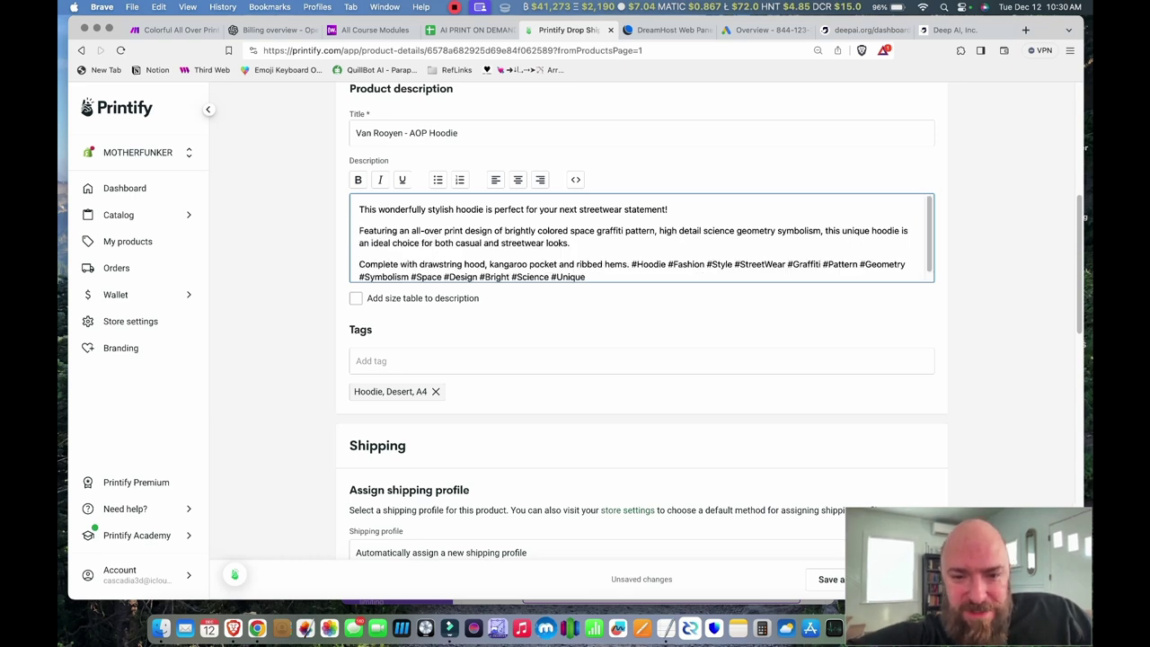
{"action": "left_click", "coordinate": [633, 265]}
{"action": "key", "text": "Return"}
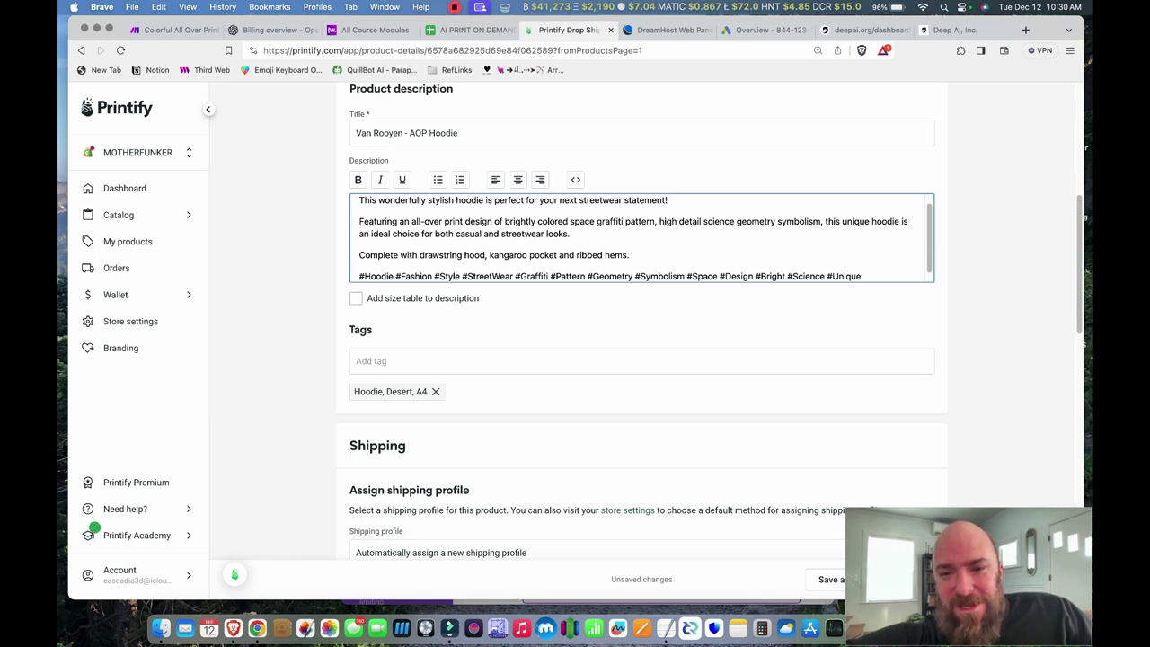
{"action": "scroll", "coordinate": [641, 238], "scroll_direction": "down", "scroll_amount": 1}
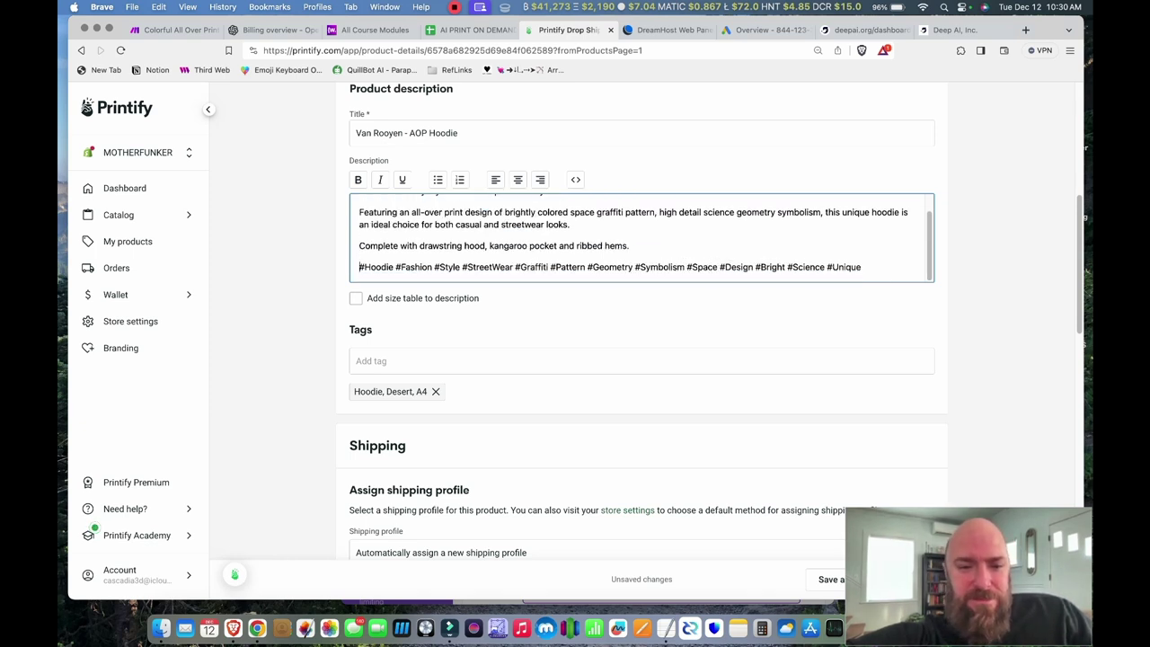
{"action": "scroll", "coordinate": [642, 333], "scroll_direction": "down", "scroll_amount": 10}
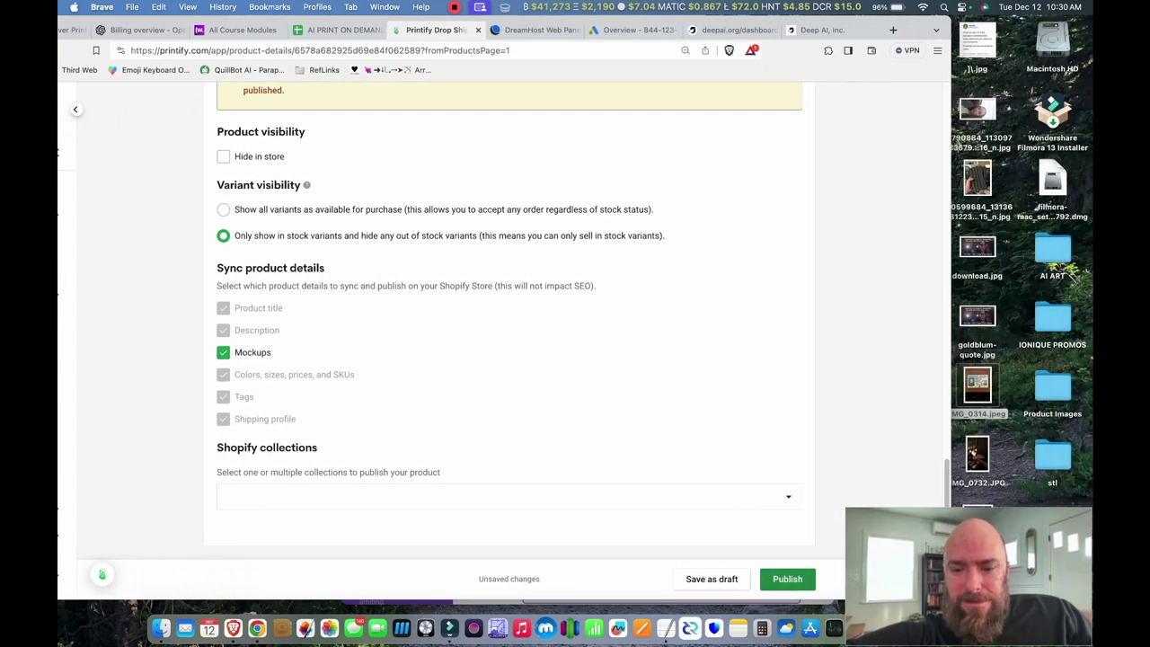
{"action": "left_click", "coordinate": [787, 578]}
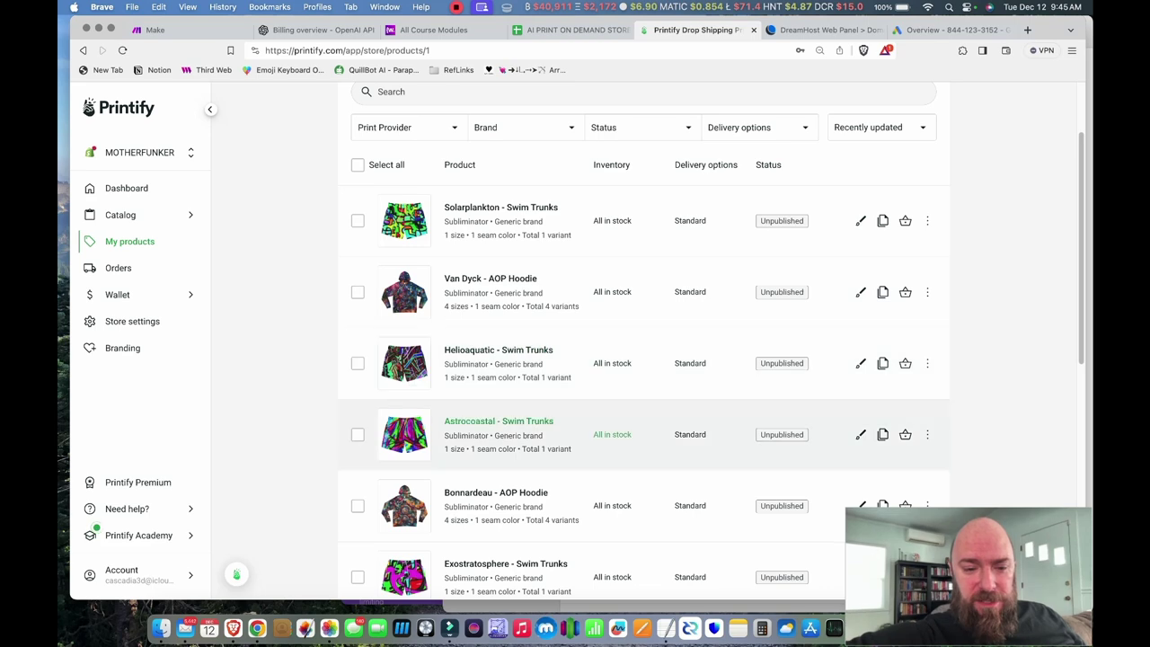
Open the Van Dyck - AOP Hoodie from the product list and look through the store's other products
{"action": "left_click", "coordinate": [404, 291]}
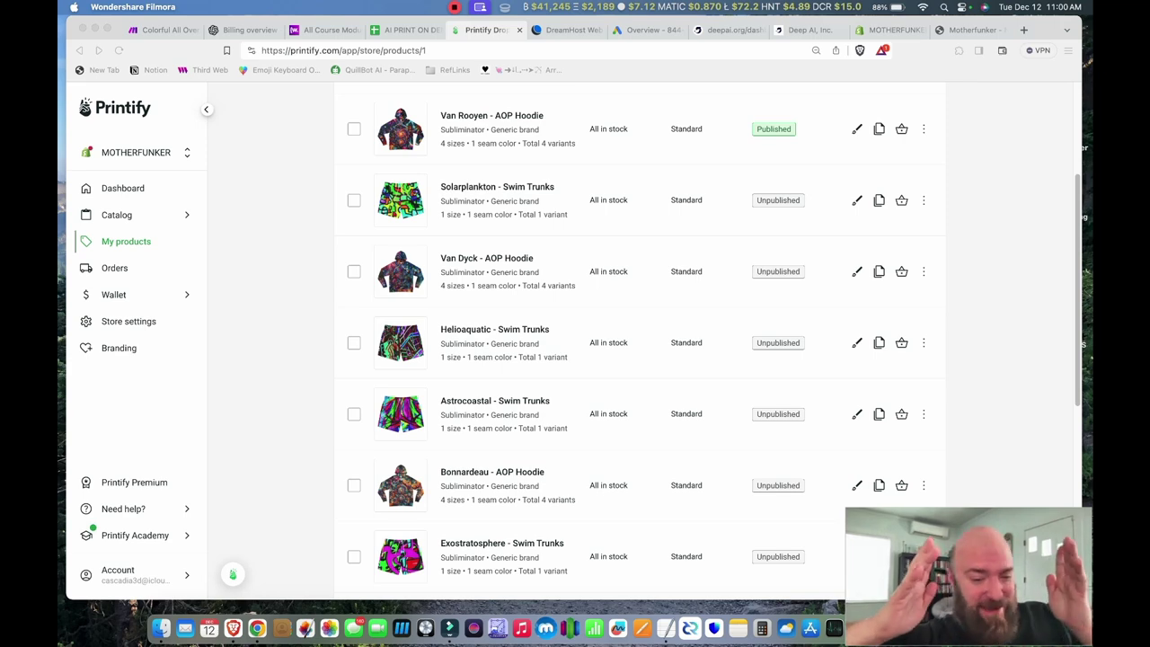
{"action": "scroll", "coordinate": [629, 341], "scroll_direction": "down", "scroll_amount": 1}
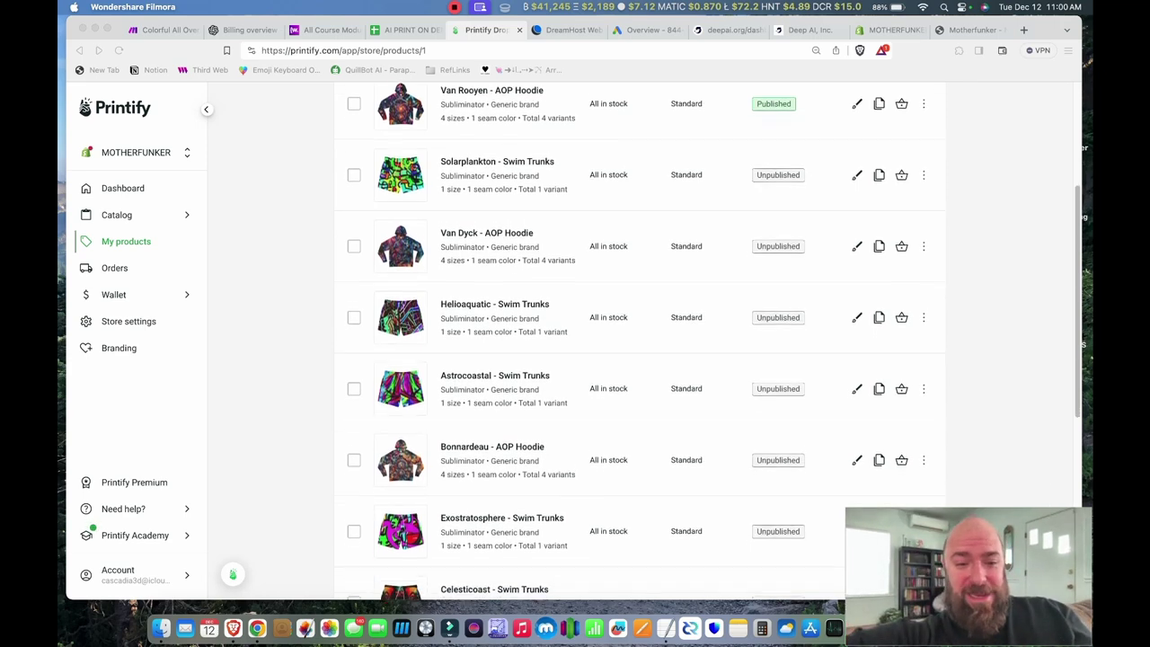
{"action": "scroll", "coordinate": [629, 342], "scroll_direction": "down", "scroll_amount": 5}
{"action": "scroll", "coordinate": [629, 341], "scroll_direction": "up", "scroll_amount": 10}
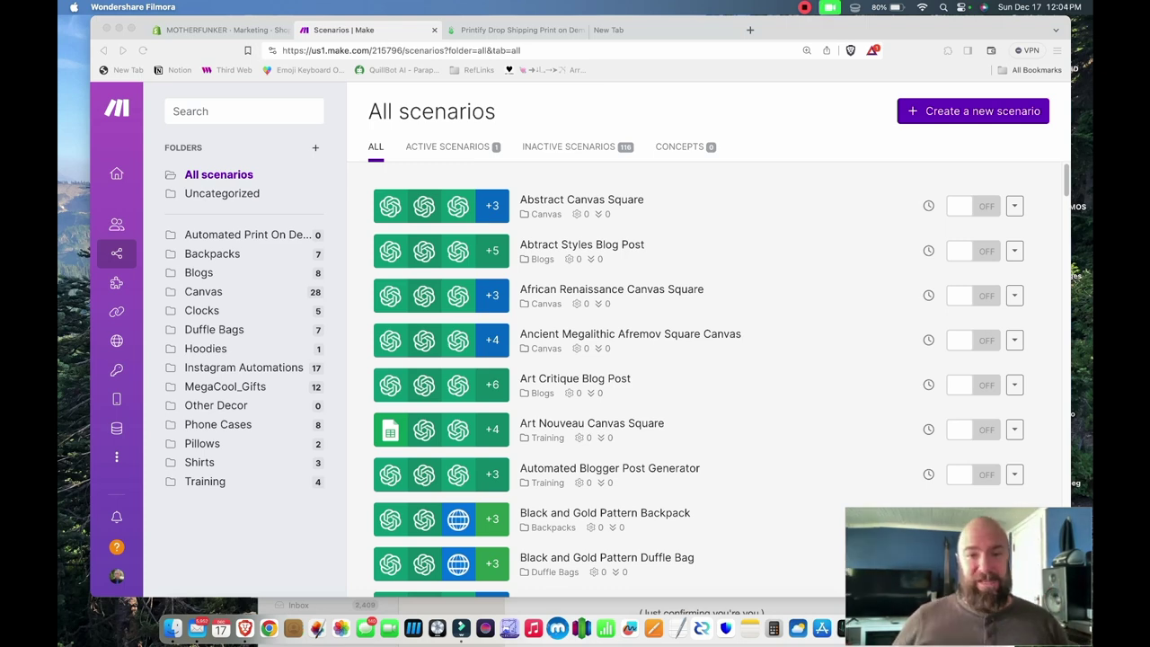
Switch to Printify's My Products page and look through the published AOP Kangaroo Pouch Hoodies
{"action": "left_click", "coordinate": [512, 29]}
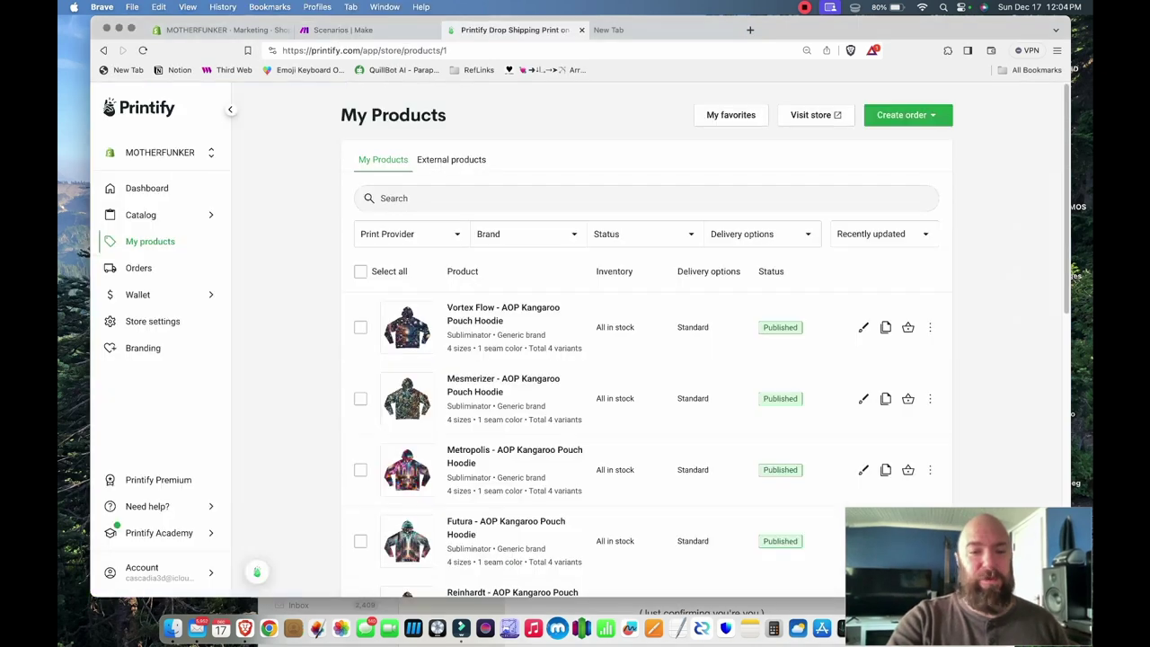
{"action": "scroll", "coordinate": [628, 452], "scroll_direction": "down", "scroll_amount": 1}
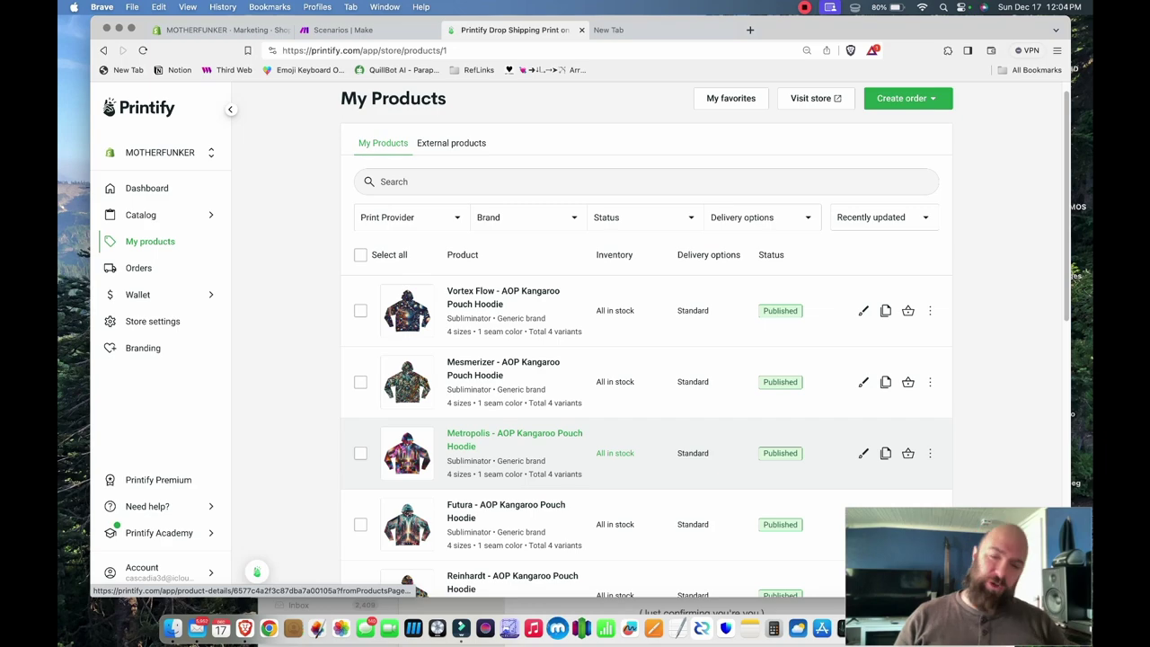
{"action": "scroll", "coordinate": [485, 445], "scroll_direction": "down", "scroll_amount": 10}
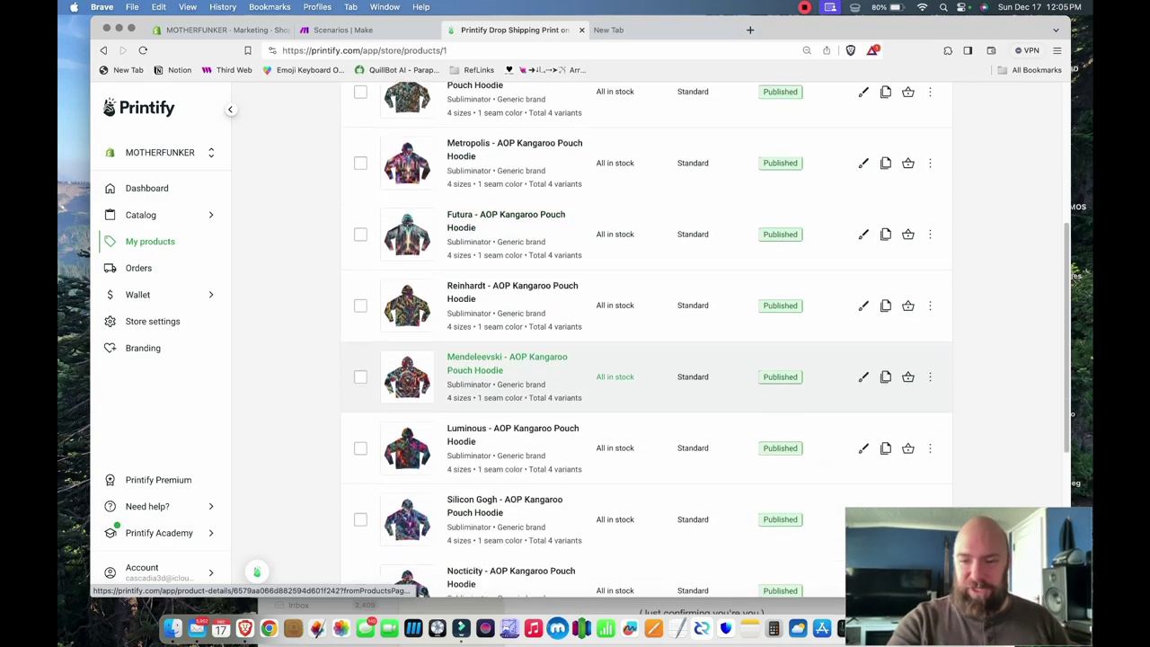
{"action": "scroll", "coordinate": [485, 449], "scroll_direction": "up", "scroll_amount": 10}
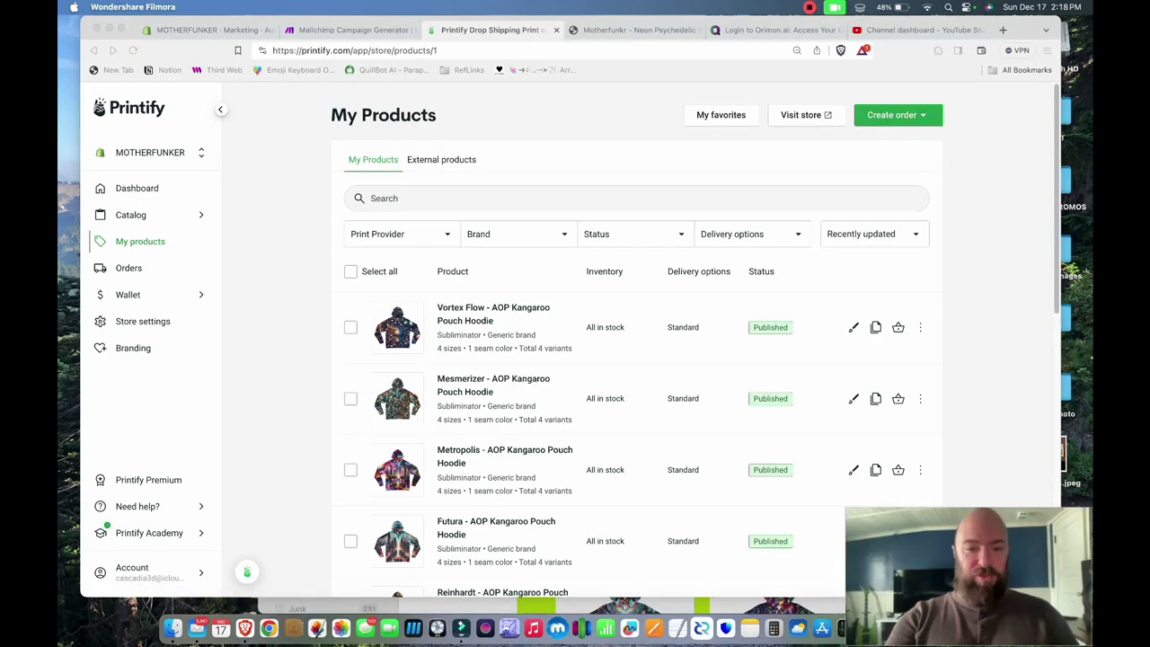
{"action": "scroll", "coordinate": [629, 359], "scroll_direction": "down", "scroll_amount": 5}
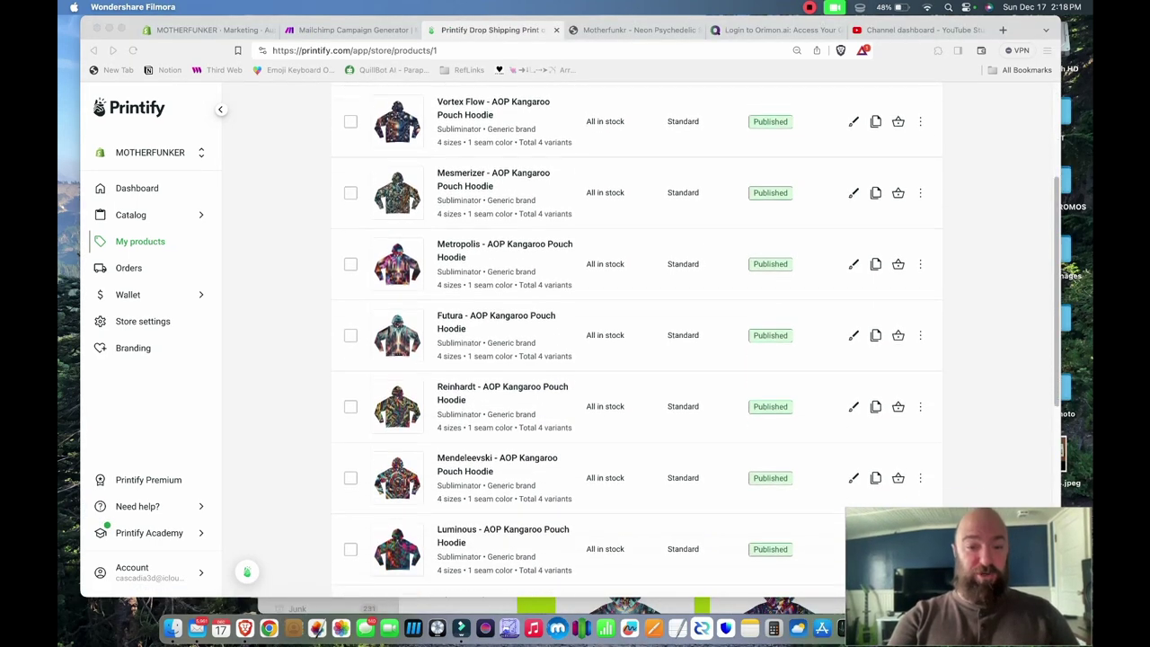
{"action": "scroll", "coordinate": [628, 359], "scroll_direction": "down", "scroll_amount": 5}
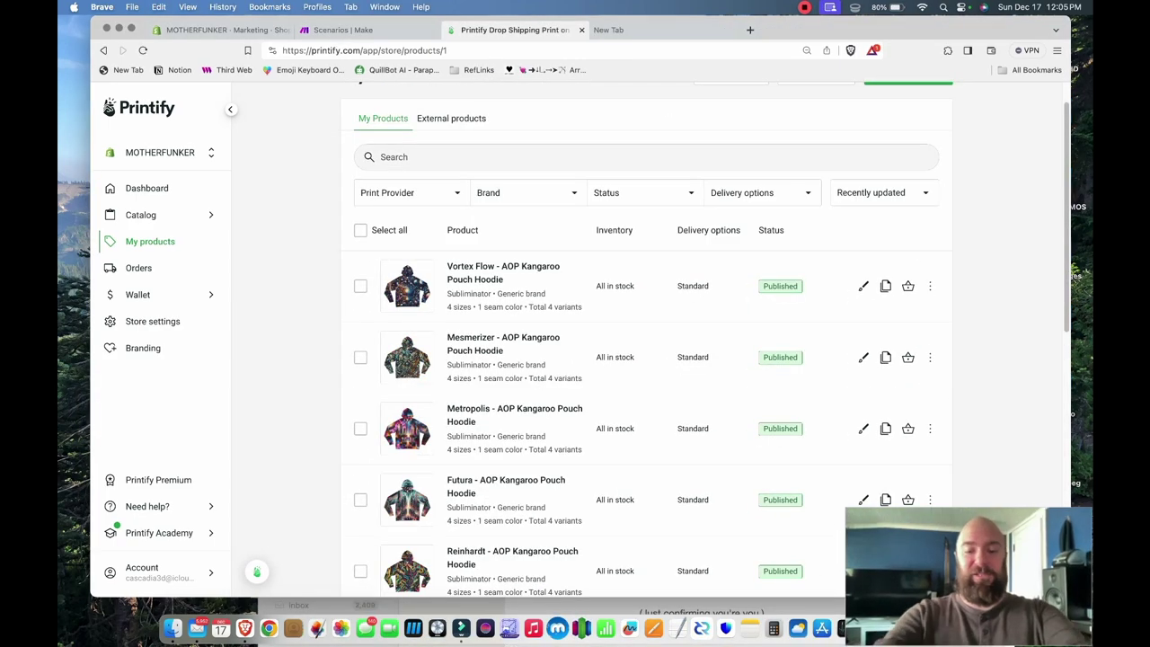
Open motherfunker.shop in a new browser tab and view the hoodies recently added to the store
{"action": "key", "text": "super+t"}
{"action": "type", "text": "moth"}
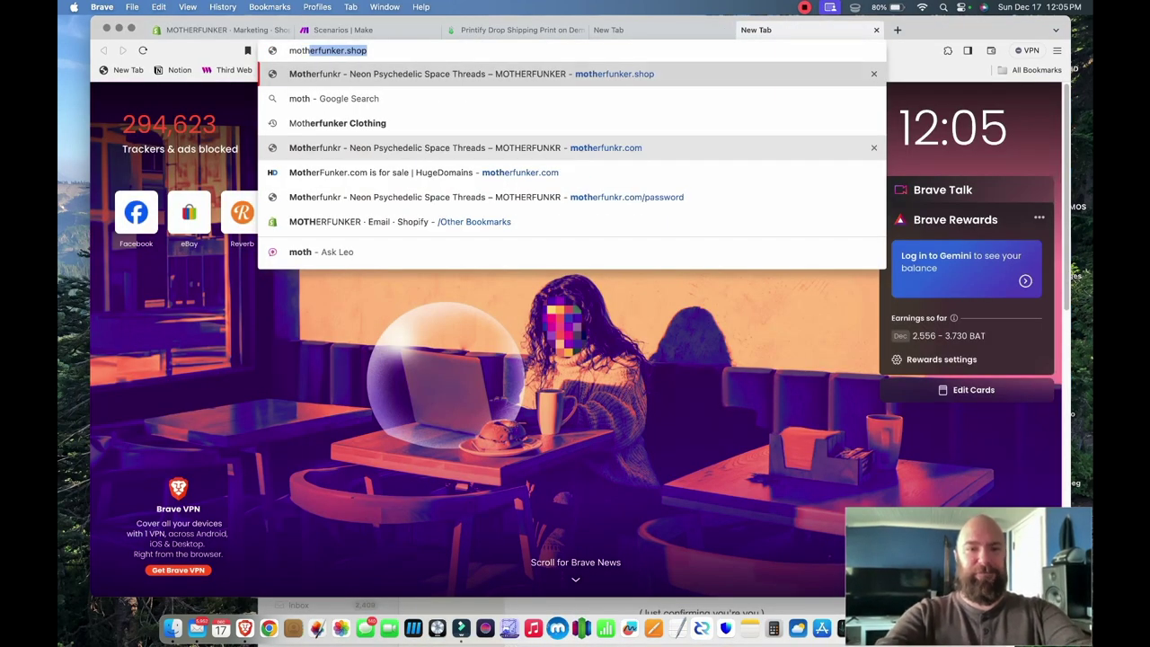
{"action": "key", "text": "Return"}
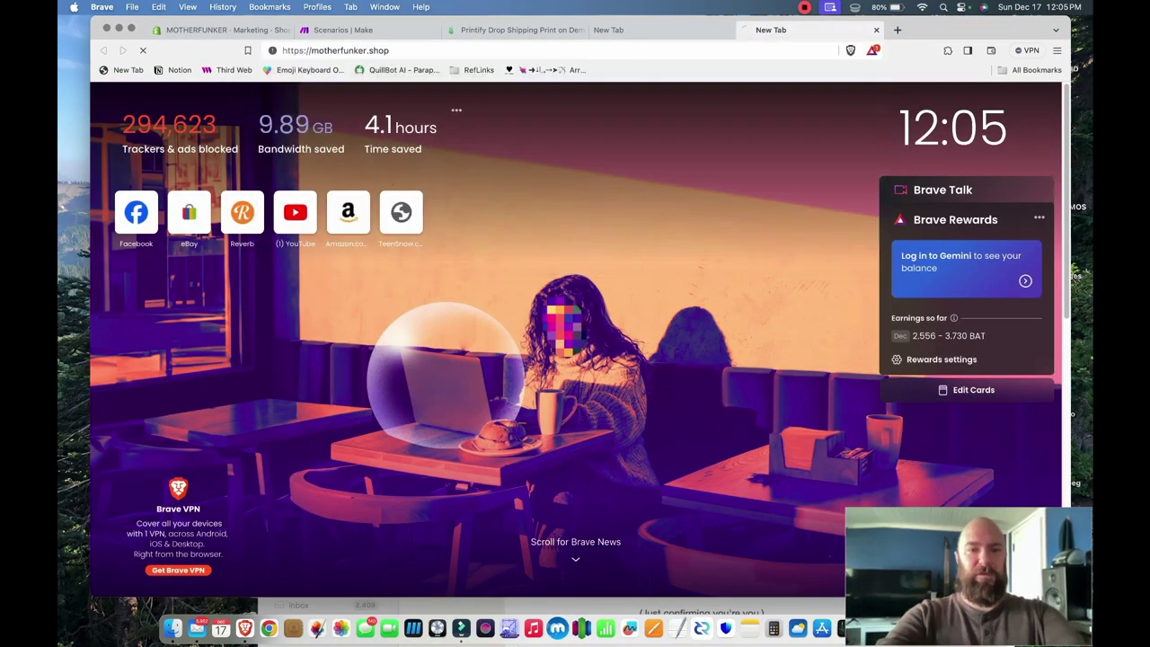
{"action": "scroll", "coordinate": [207, 359], "scroll_direction": "down", "scroll_amount": 5}
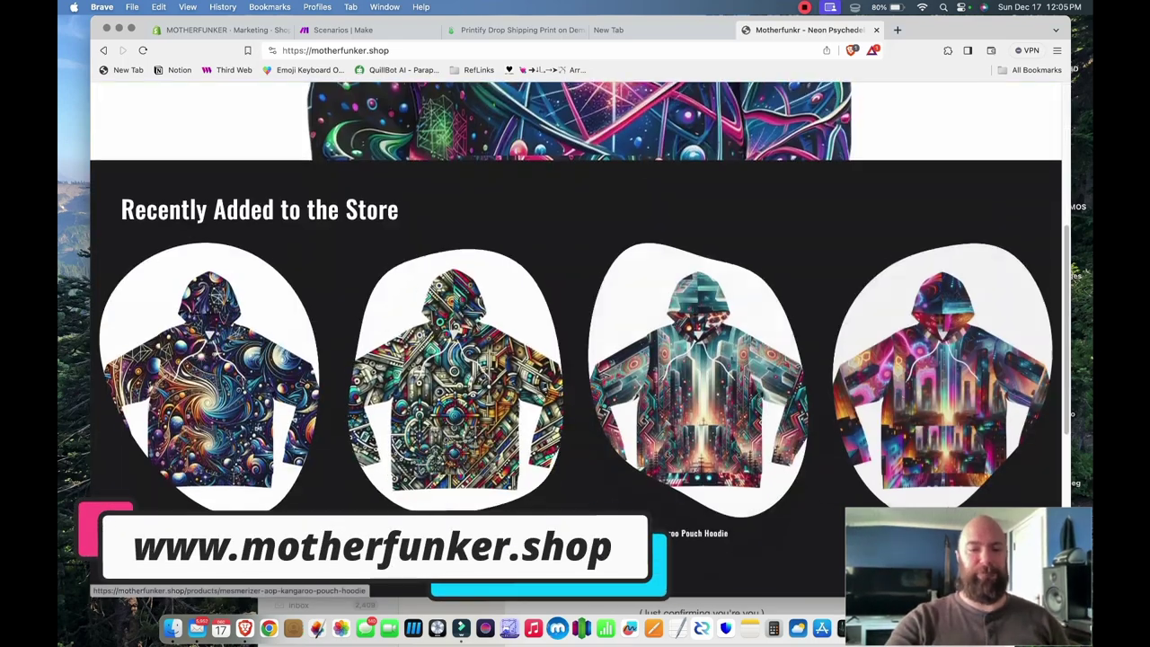
{"action": "scroll", "coordinate": [206, 359], "scroll_direction": "up", "scroll_amount": 4}
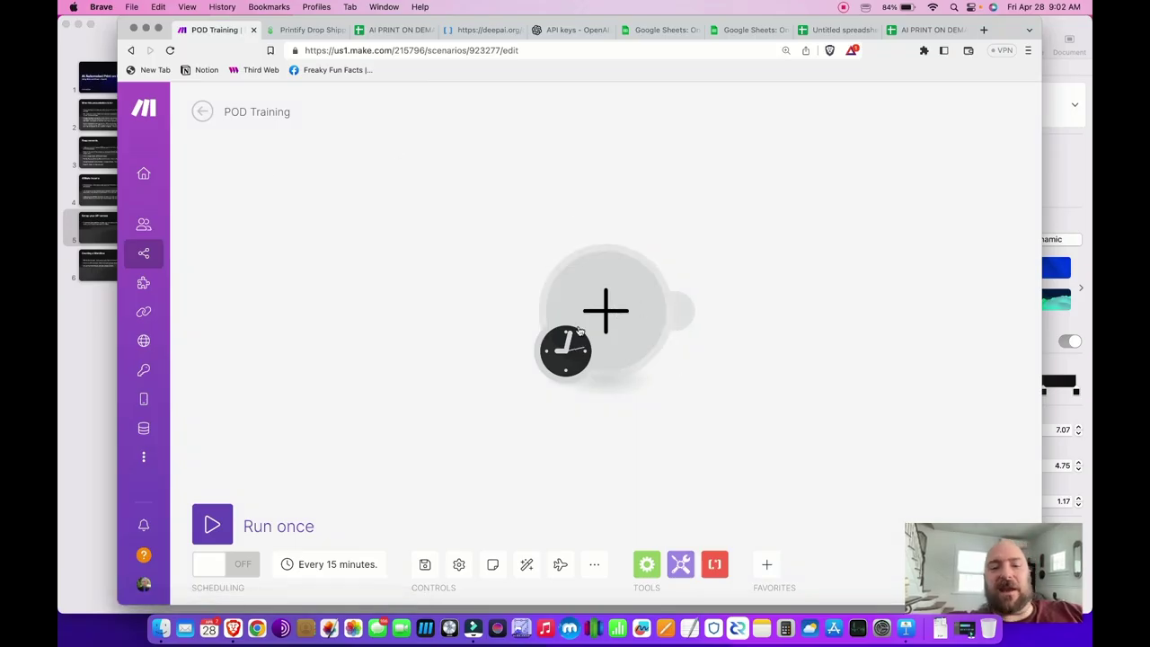
Place the POD Training scenario's empty module at the left of the canvas and make it a Google Sheets Get a Cell module
{"action": "mouse_move", "coordinate": [627, 296]}
{"action": "left_mouse_down"}
{"action": "mouse_move", "coordinate": [475, 281]}
{"action": "mouse_move", "coordinate": [314, 285]}
{"action": "left_mouse_up"}
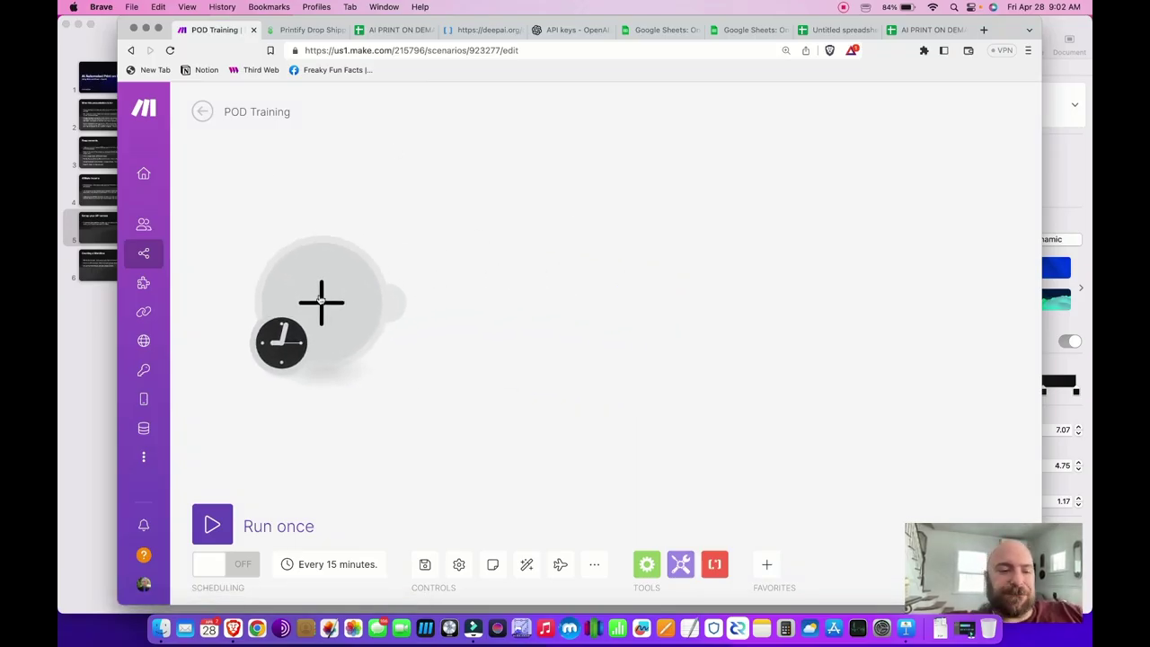
{"action": "left_click", "coordinate": [322, 295]}
{"action": "type", "text": "google shhet"}
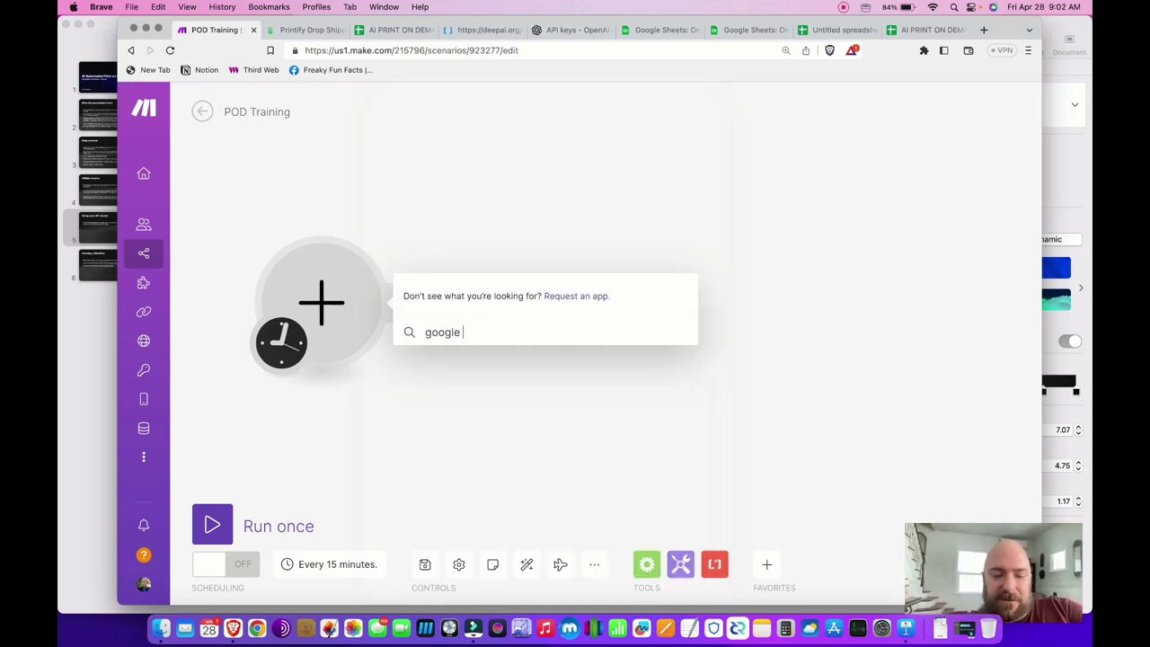
{"action": "key", "text": "BackSpace"}
{"action": "type", "text": "t"}
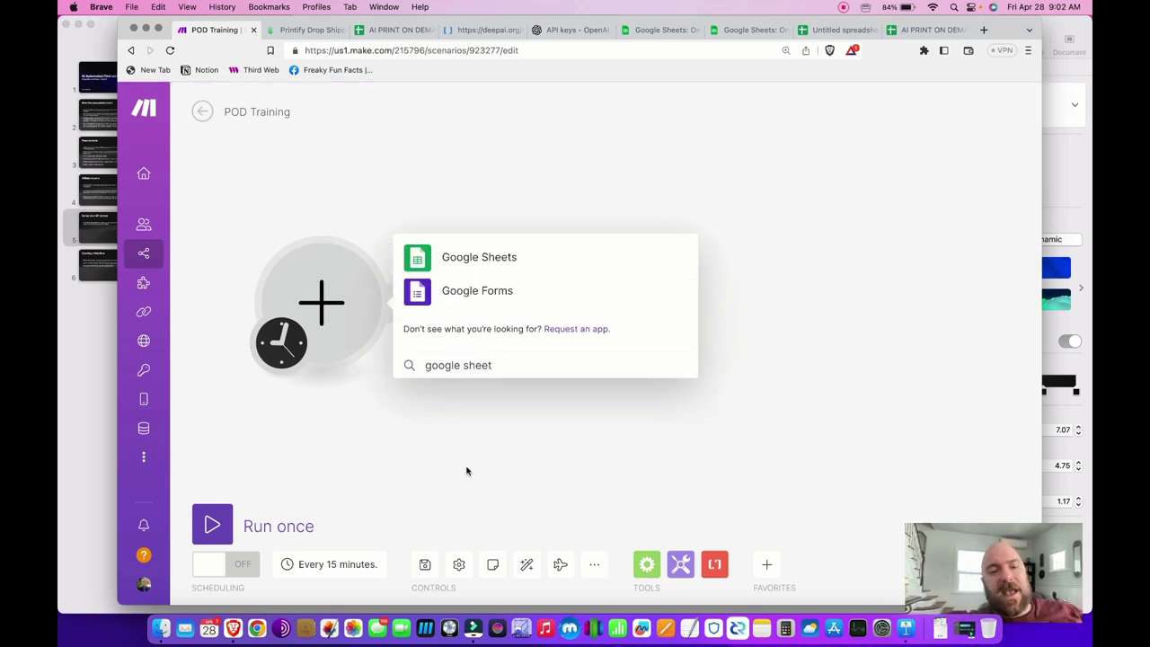
{"action": "left_click", "coordinate": [424, 258]}
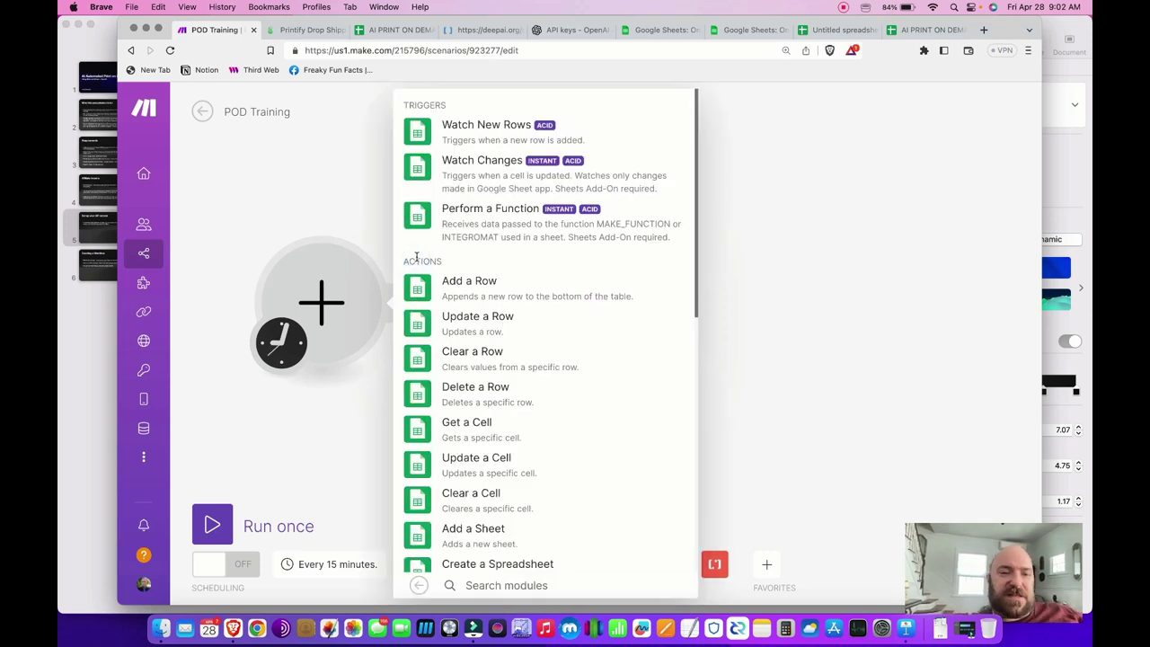
{"action": "left_click", "coordinate": [464, 433]}
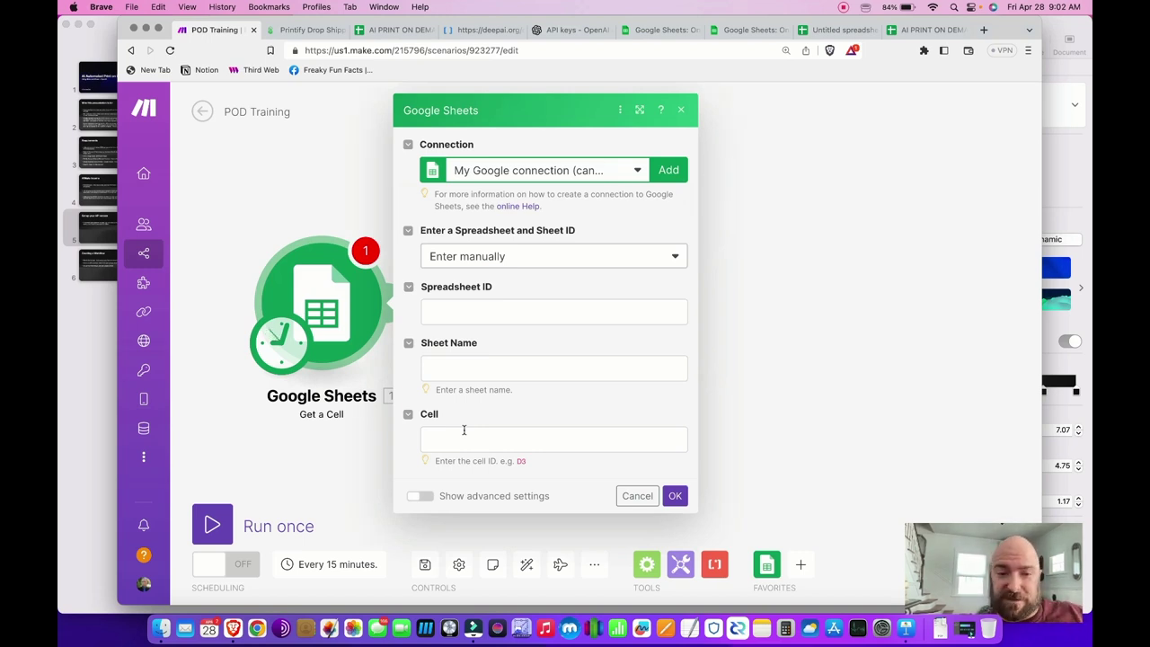
Set the Google Sheets module to select its spreadsheet from the list and choose the AI PRINT ON DEMAND STORE file
{"action": "left_click", "coordinate": [526, 257]}
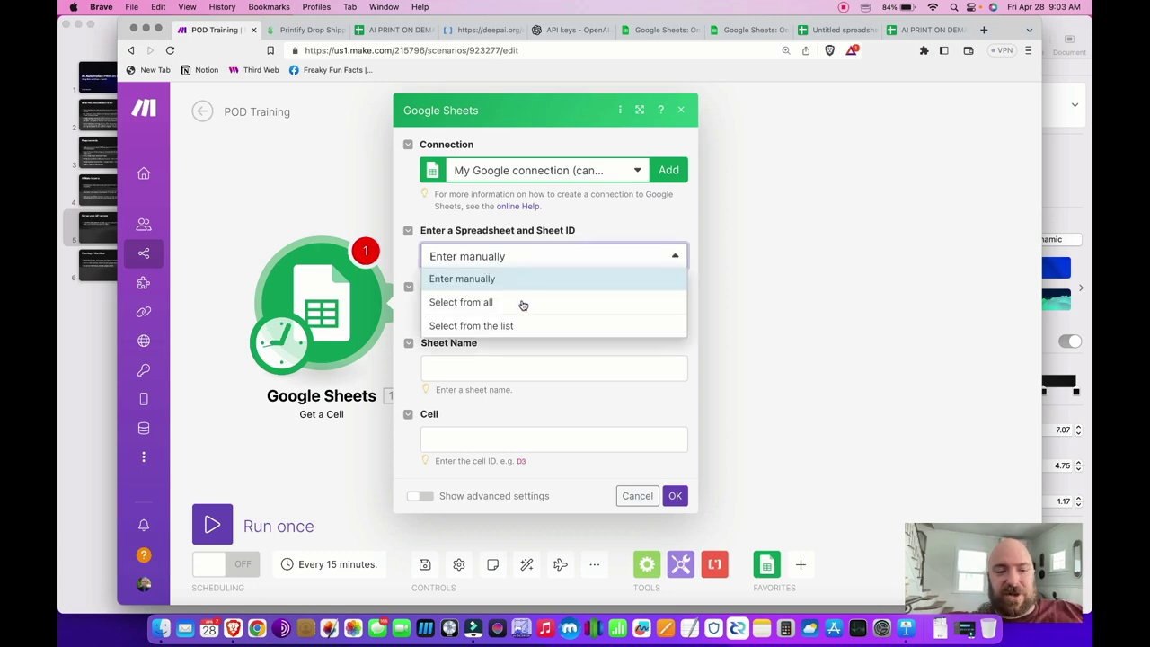
{"action": "left_click", "coordinate": [513, 325]}
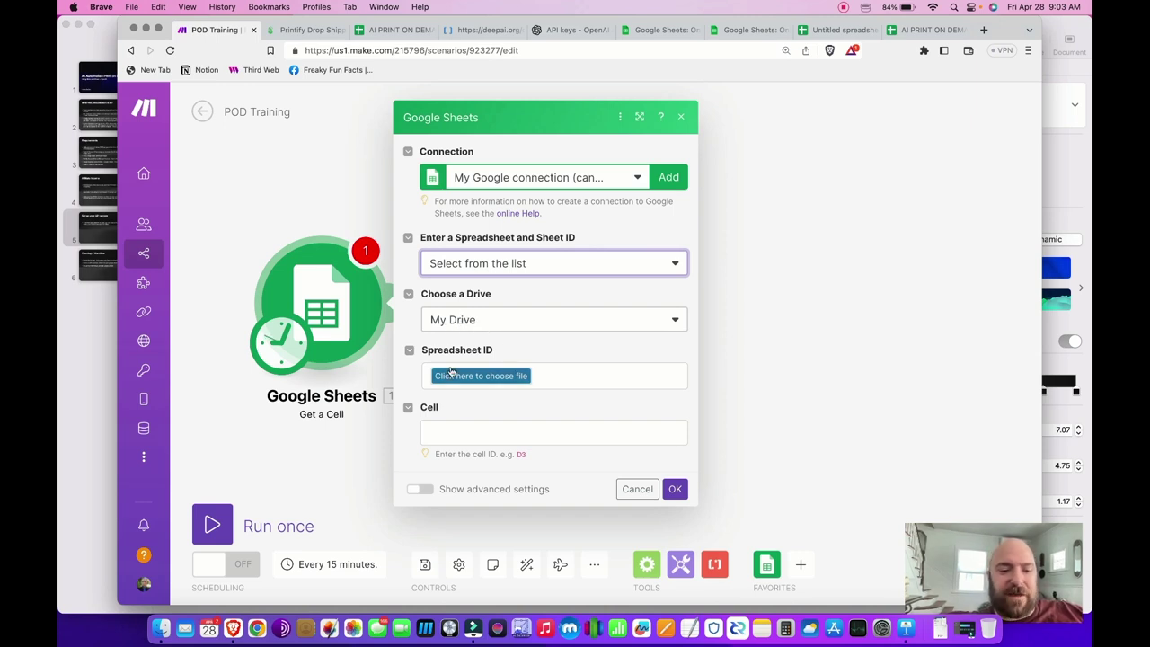
{"action": "left_click", "coordinate": [500, 379]}
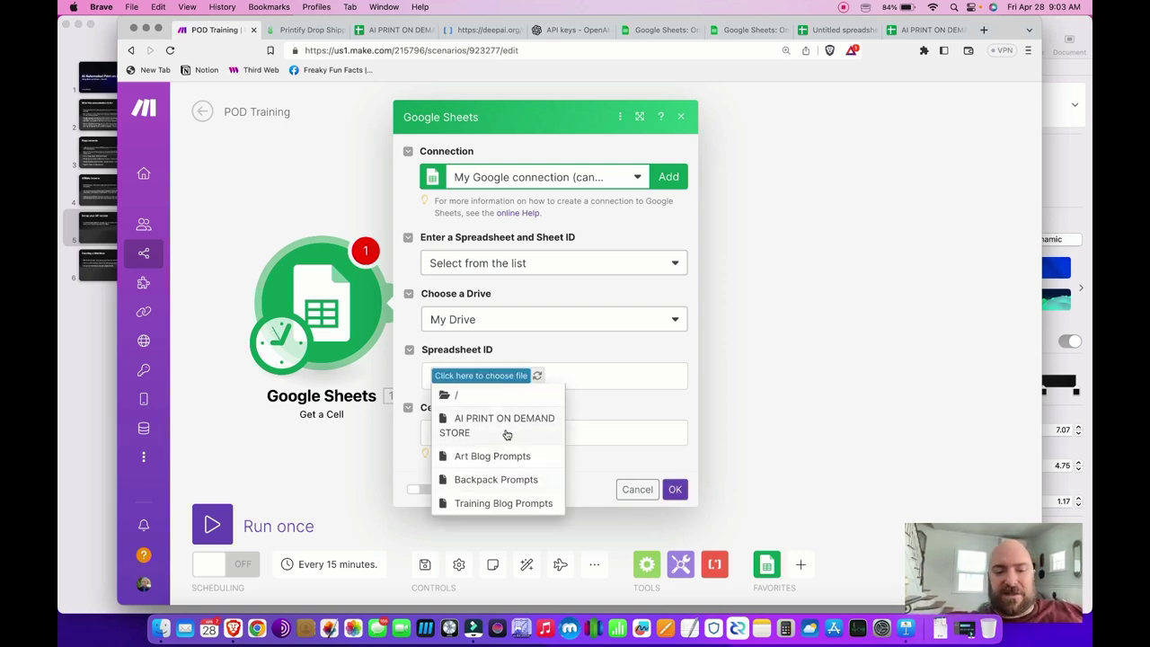
{"action": "left_click", "coordinate": [506, 431]}
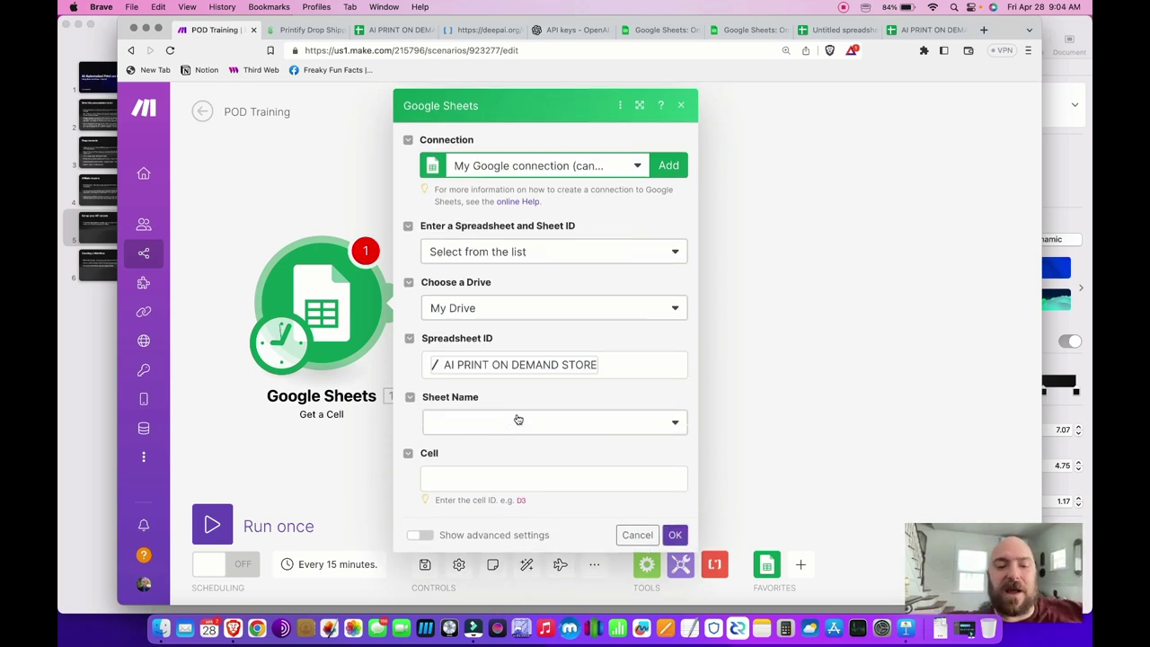
Set the Google Sheets module to read cell A2 of Sheet1 and save its settings
{"action": "left_click", "coordinate": [510, 422]}
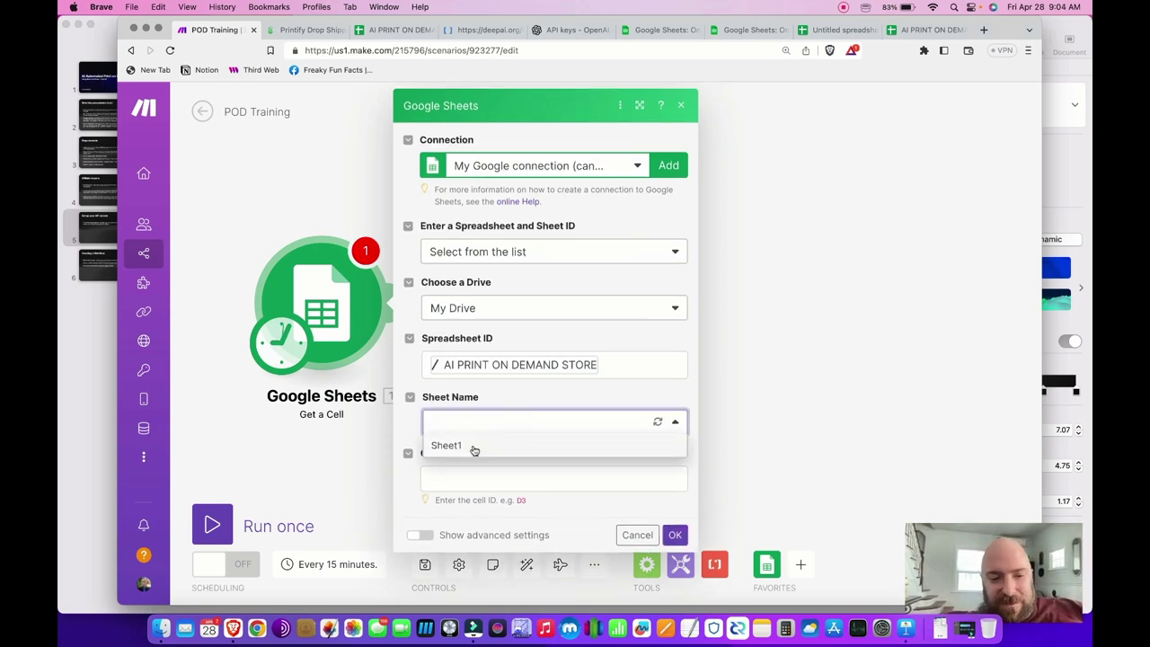
{"action": "left_click", "coordinate": [473, 446]}
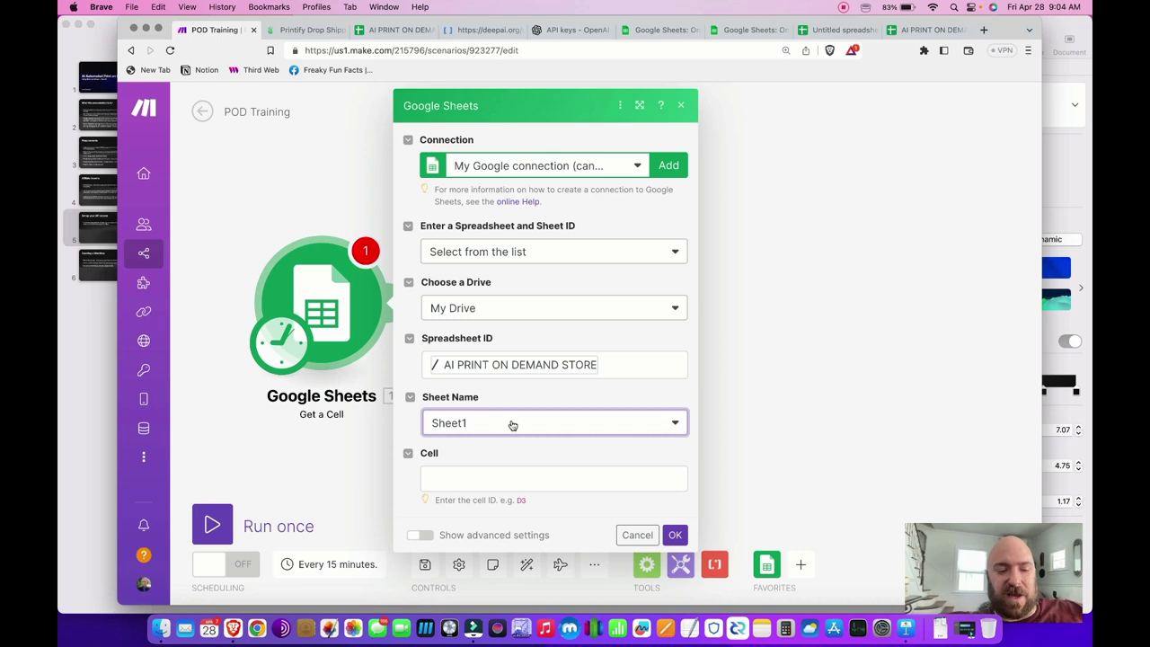
{"action": "left_click", "coordinate": [485, 472]}
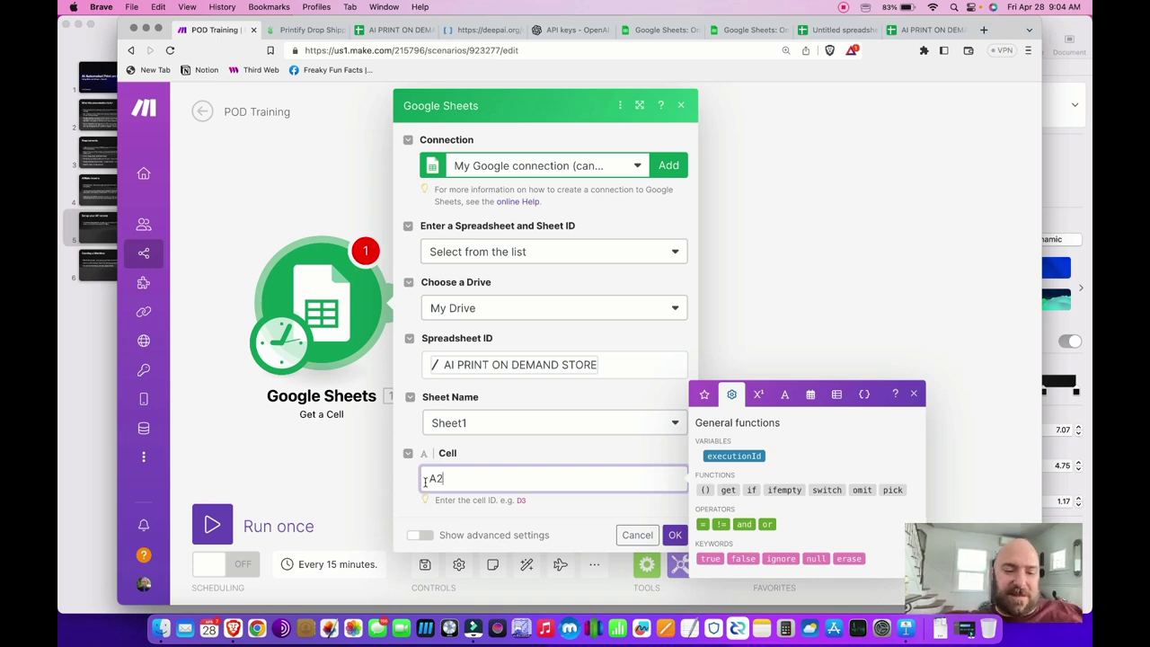
{"action": "left_click", "coordinate": [413, 485]}
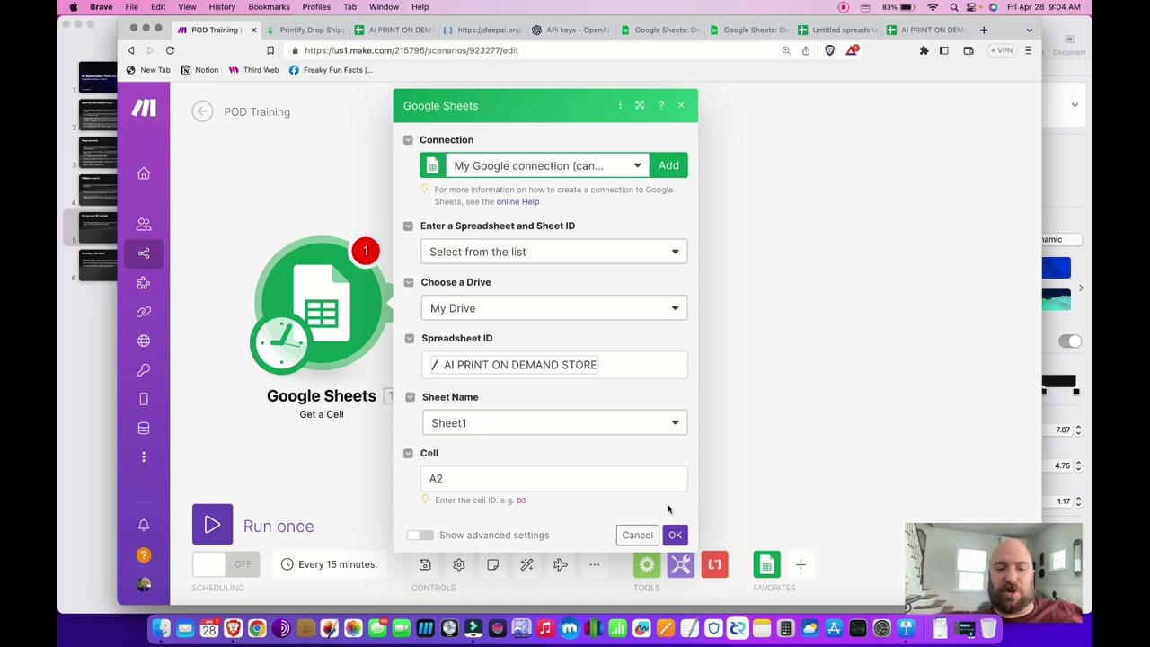
{"action": "left_click", "coordinate": [676, 536]}
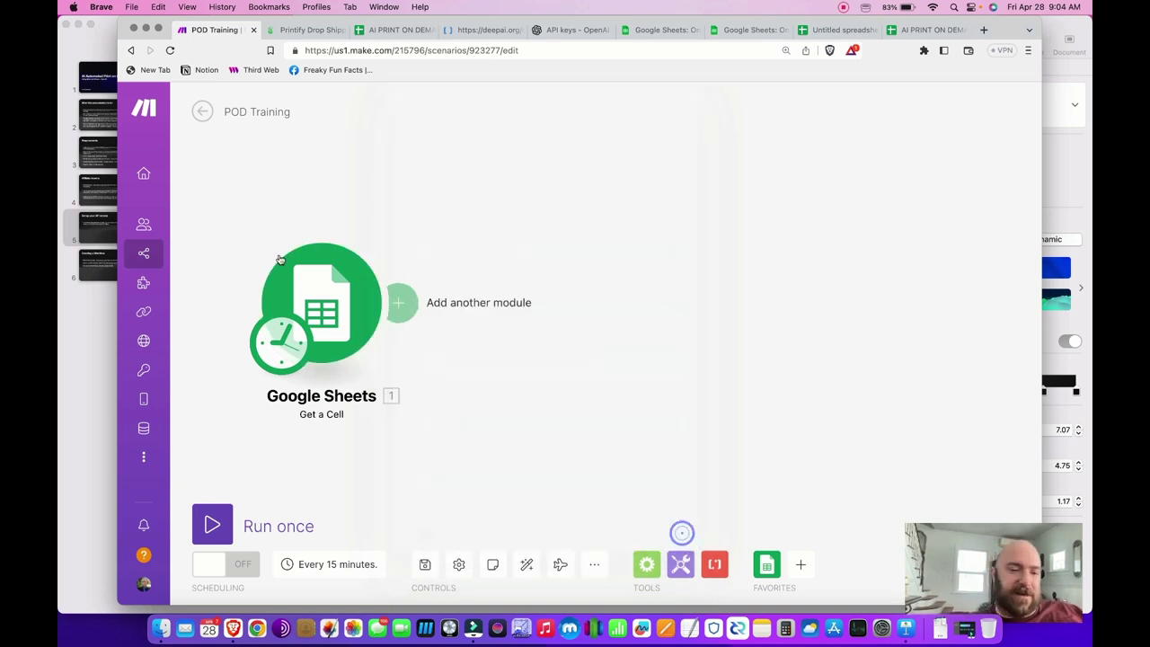
Add an OpenAI (DALL-E & ChatGPT) Generate an Image module after the Google Sheets module
{"action": "left_click", "coordinate": [403, 310]}
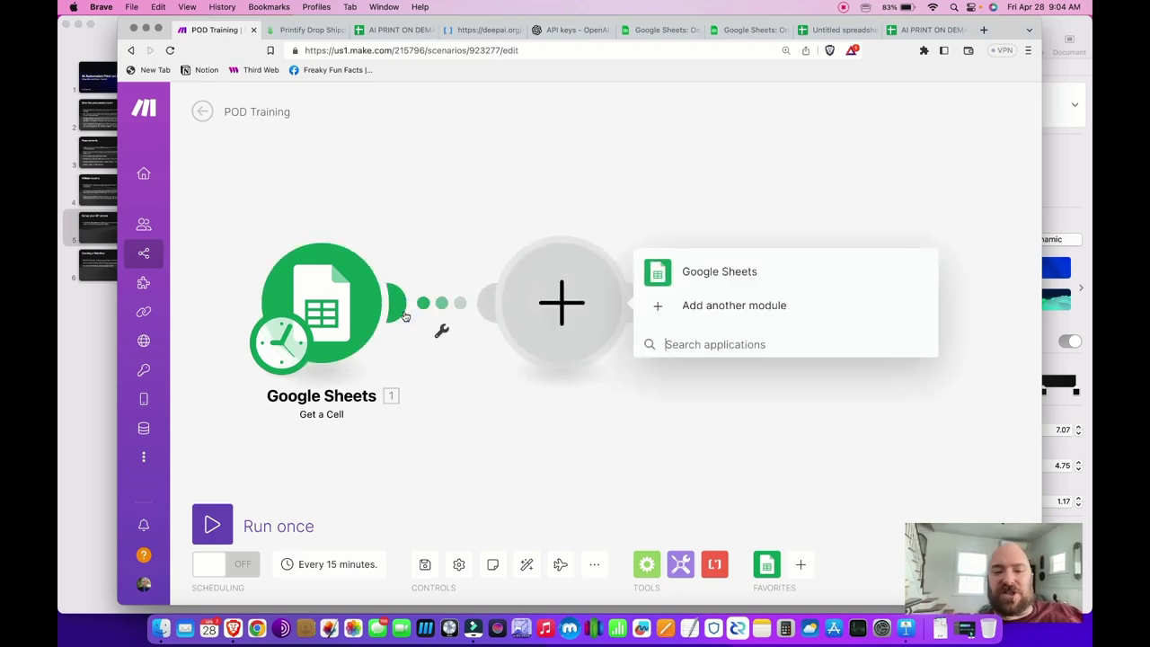
{"action": "type", "text": "Open AI"}
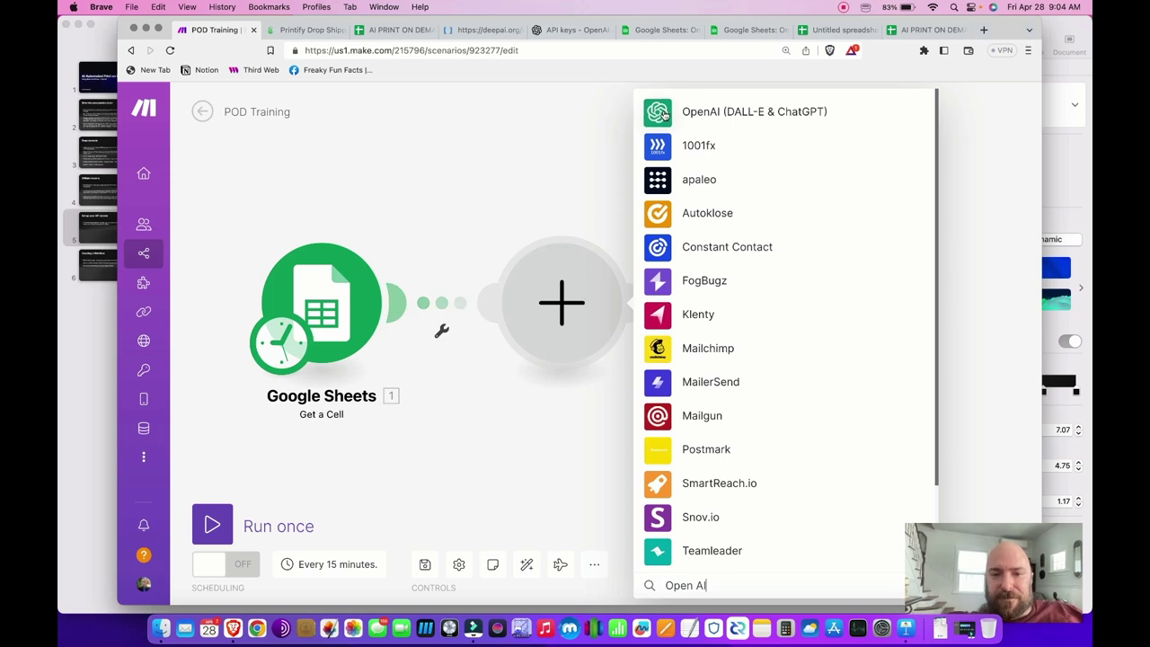
{"action": "left_click", "coordinate": [659, 115]}
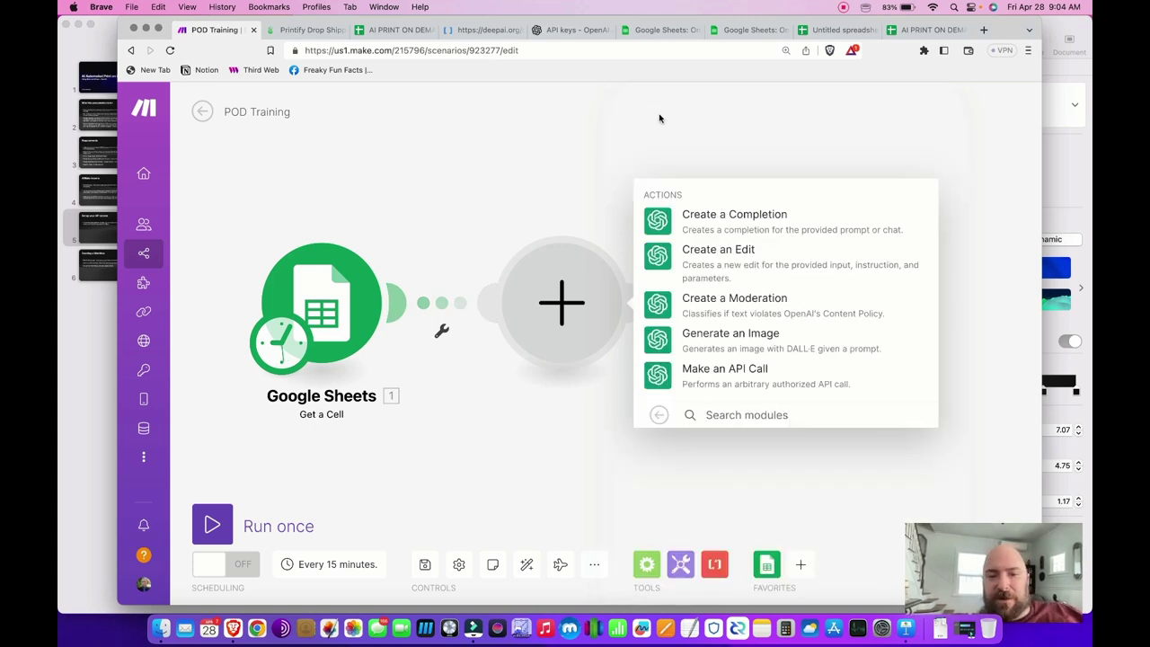
{"action": "left_click", "coordinate": [726, 337]}
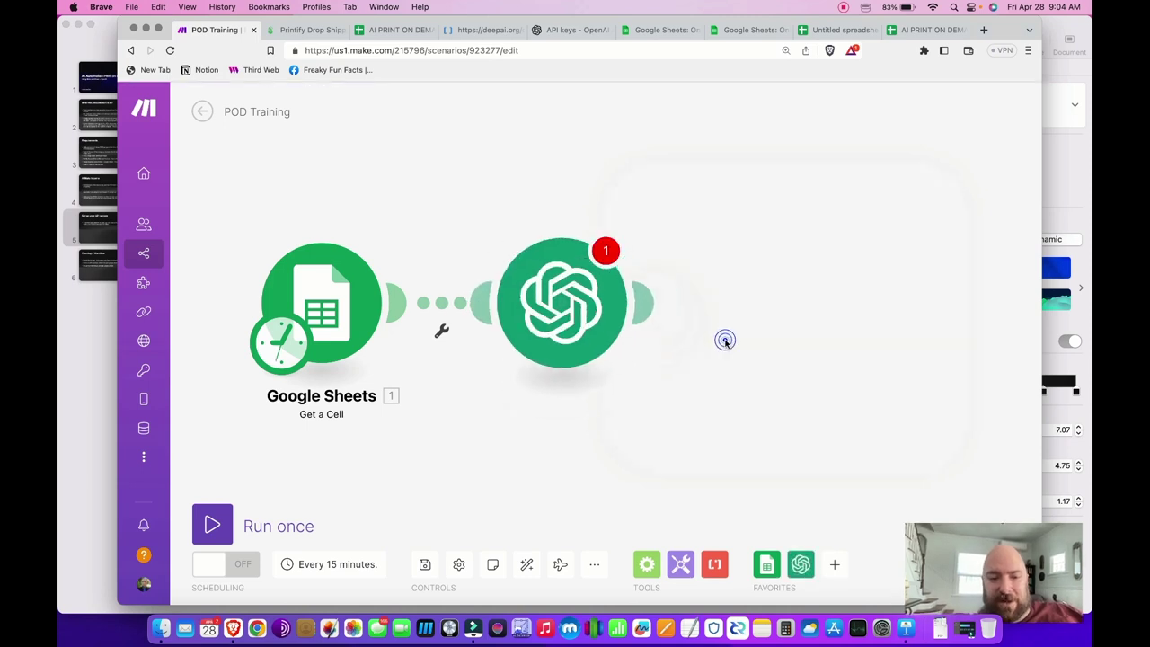
Map the Value from the Get a Cell module into the image module's Prompt
{"action": "left_click", "coordinate": [804, 250]}
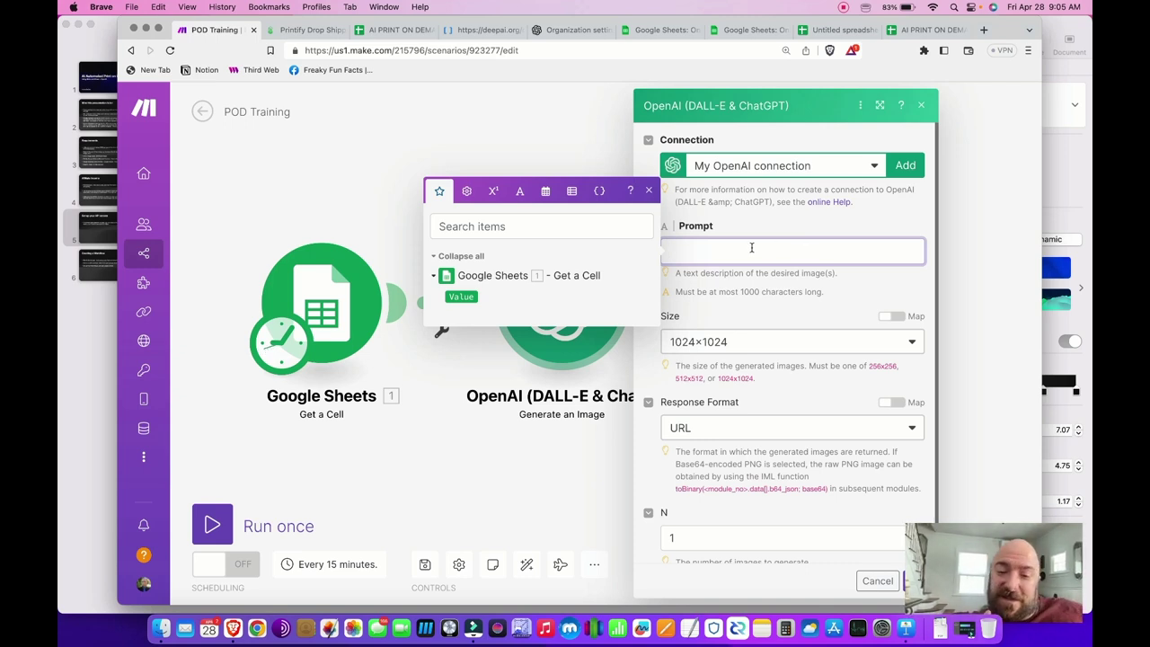
{"action": "left_click", "coordinate": [719, 245]}
{"action": "left_click", "coordinate": [712, 225]}
{"action": "left_click", "coordinate": [692, 251]}
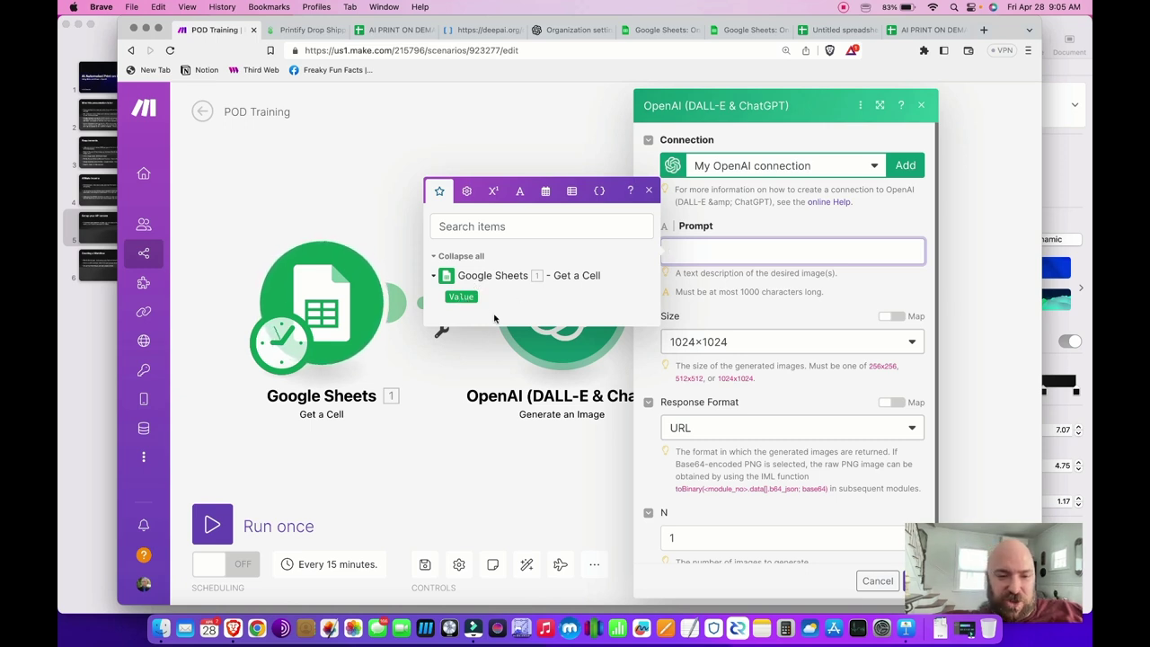
{"action": "left_click", "coordinate": [459, 297]}
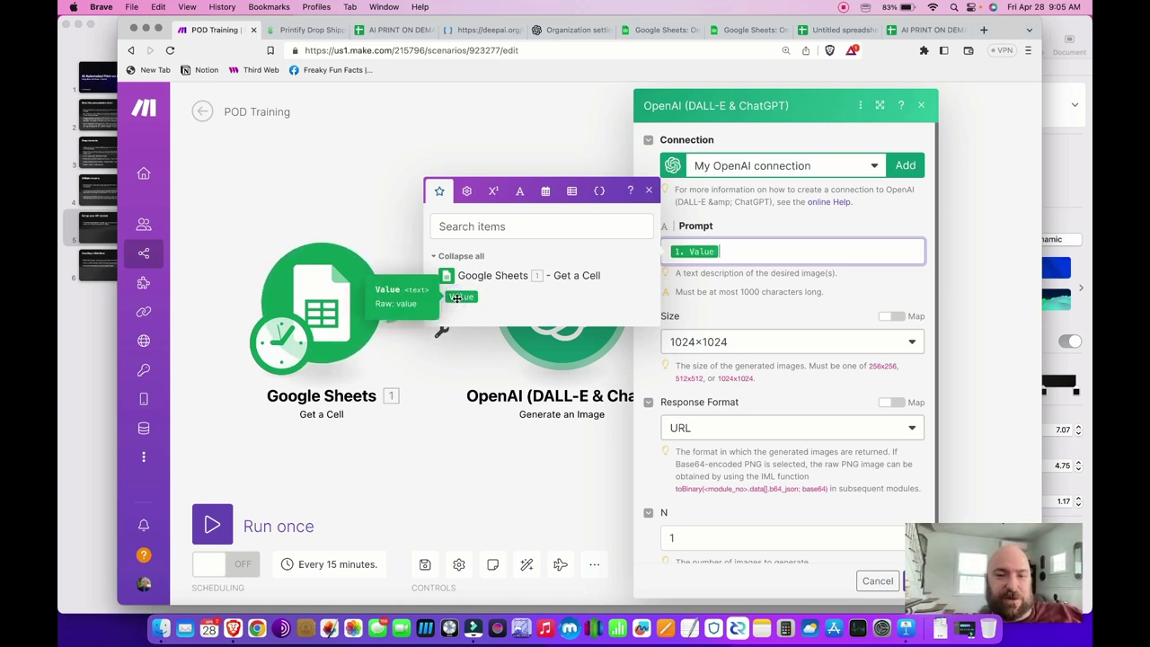
{"action": "left_click", "coordinate": [777, 226]}
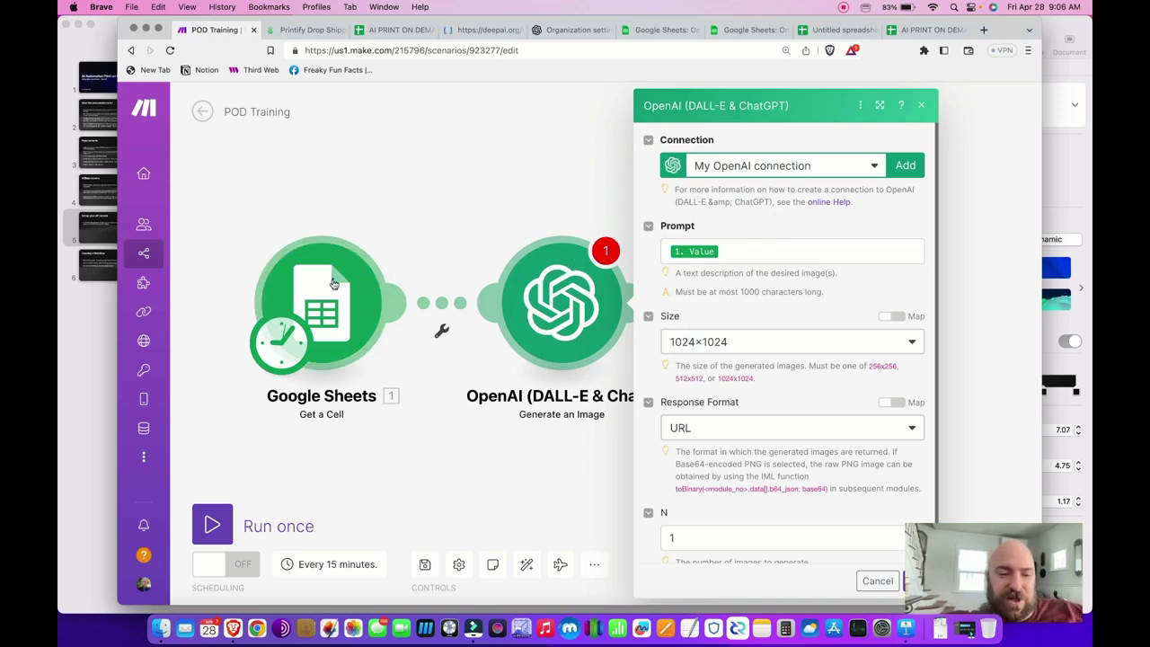
Review the Google Sheets module's spreadsheet and cell settings, and reopen the Generate an Image settings
{"action": "left_click", "coordinate": [333, 283]}
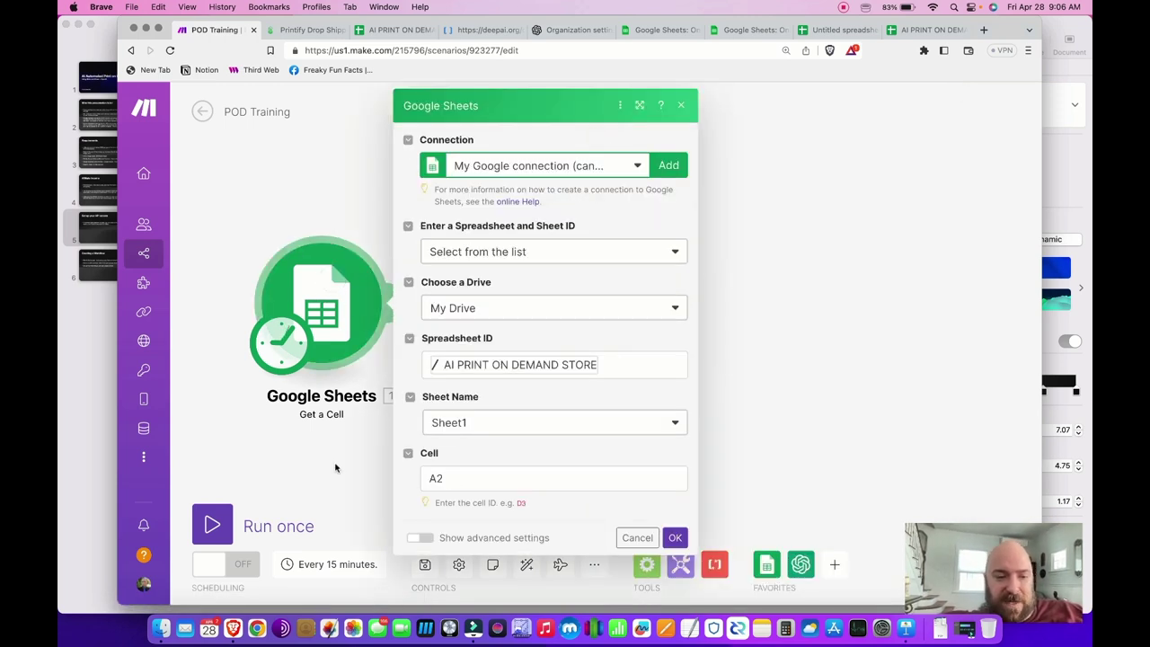
{"action": "left_click", "coordinate": [335, 467]}
{"action": "left_click", "coordinate": [611, 285]}
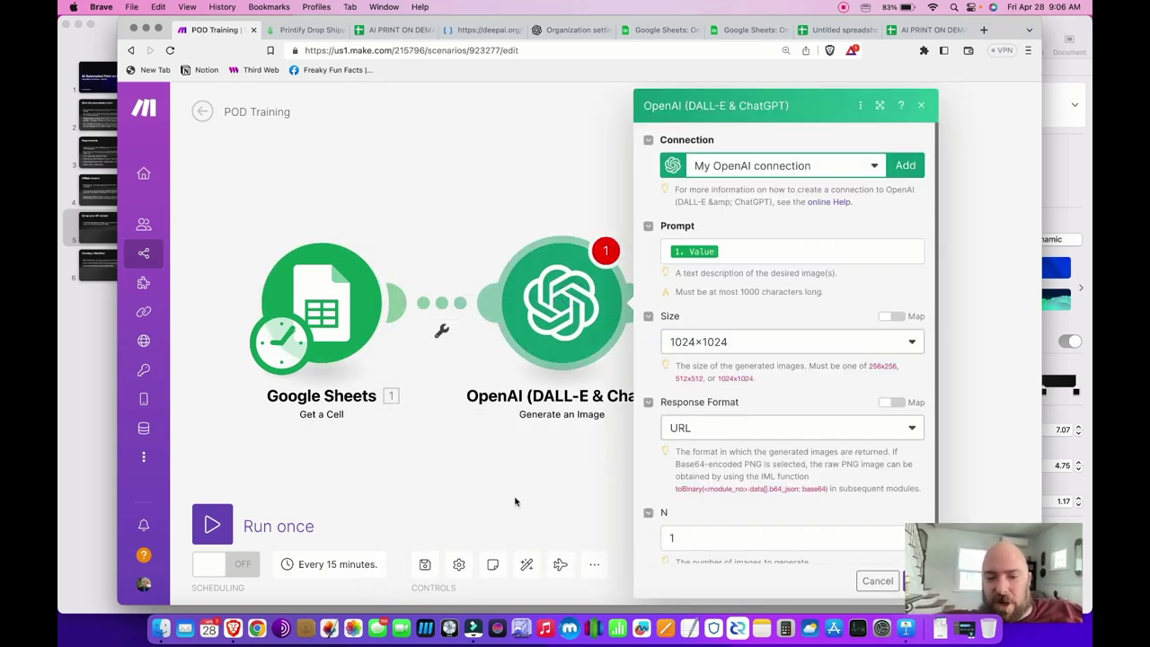
Check the size and response format options, keep 1024×1024, URL and one image, and save the Generate an Image module
{"action": "left_click", "coordinate": [730, 345]}
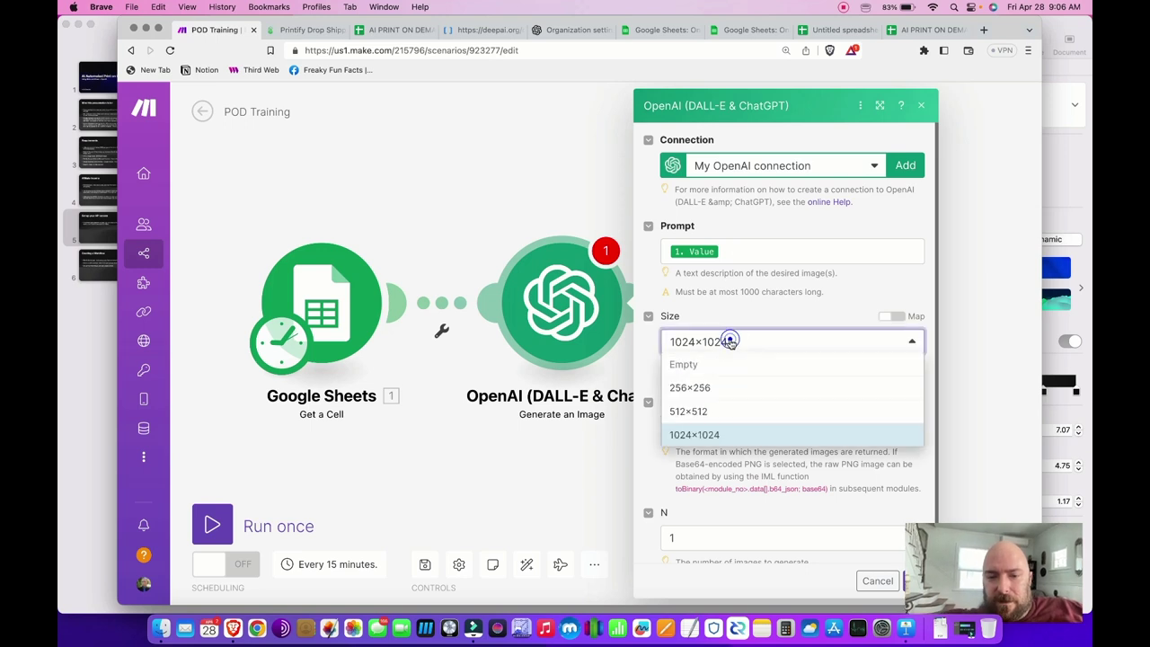
{"action": "left_click", "coordinate": [675, 472]}
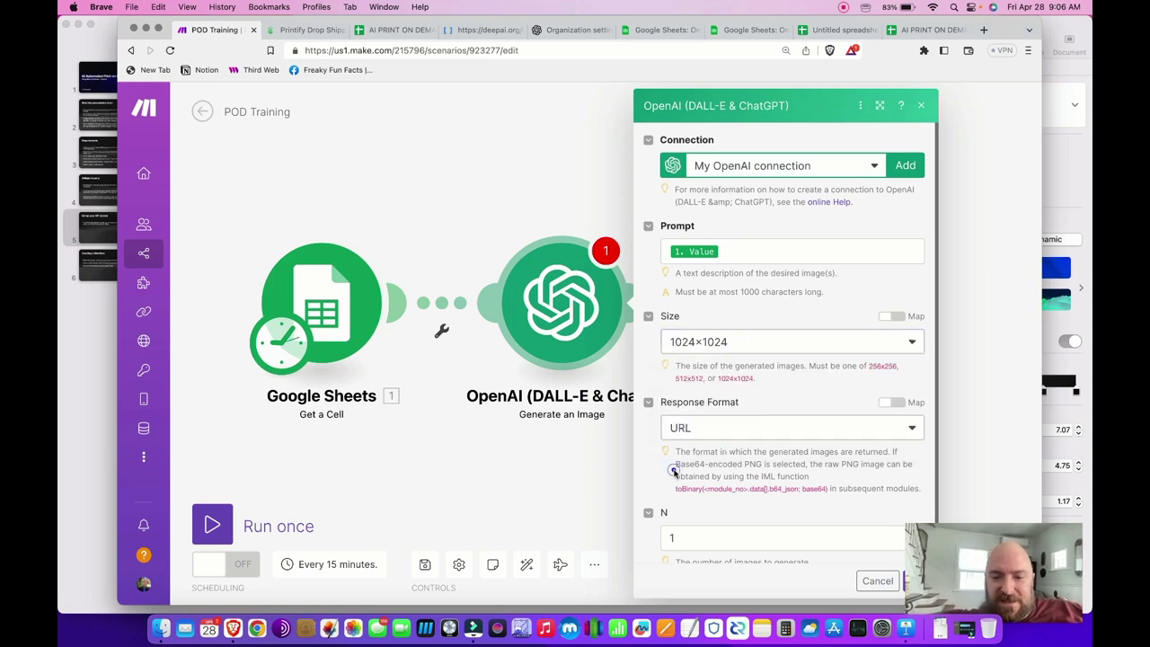
{"action": "left_click", "coordinate": [742, 423]}
{"action": "left_click", "coordinate": [723, 474]}
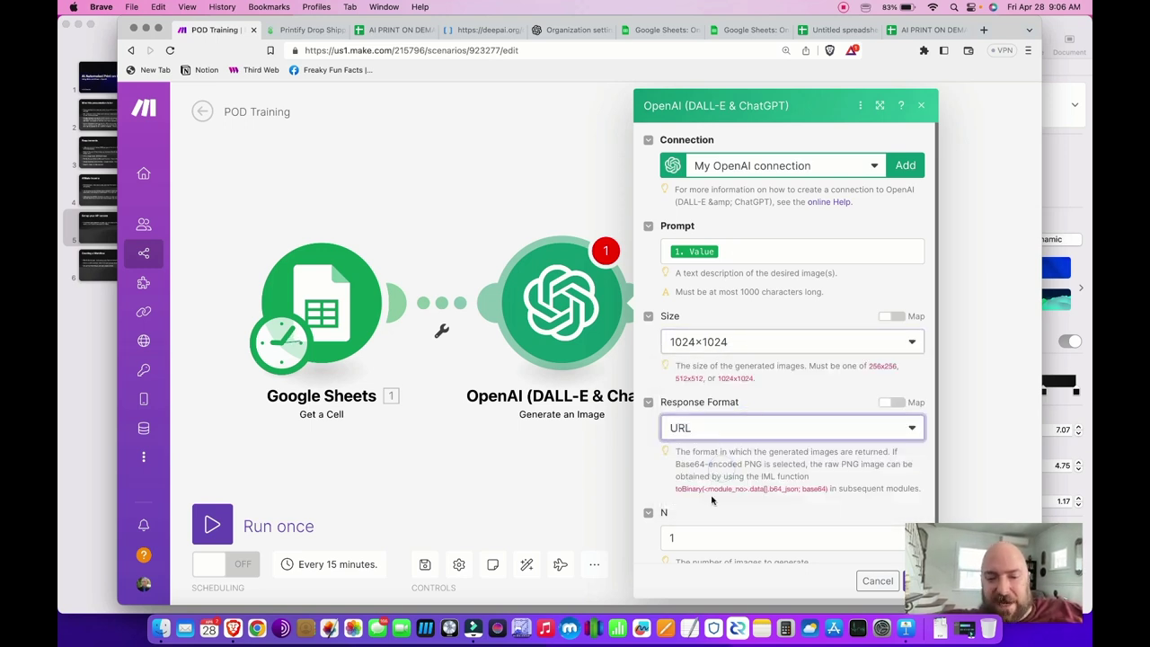
{"action": "scroll", "coordinate": [712, 500], "scroll_direction": "down", "scroll_amount": 1}
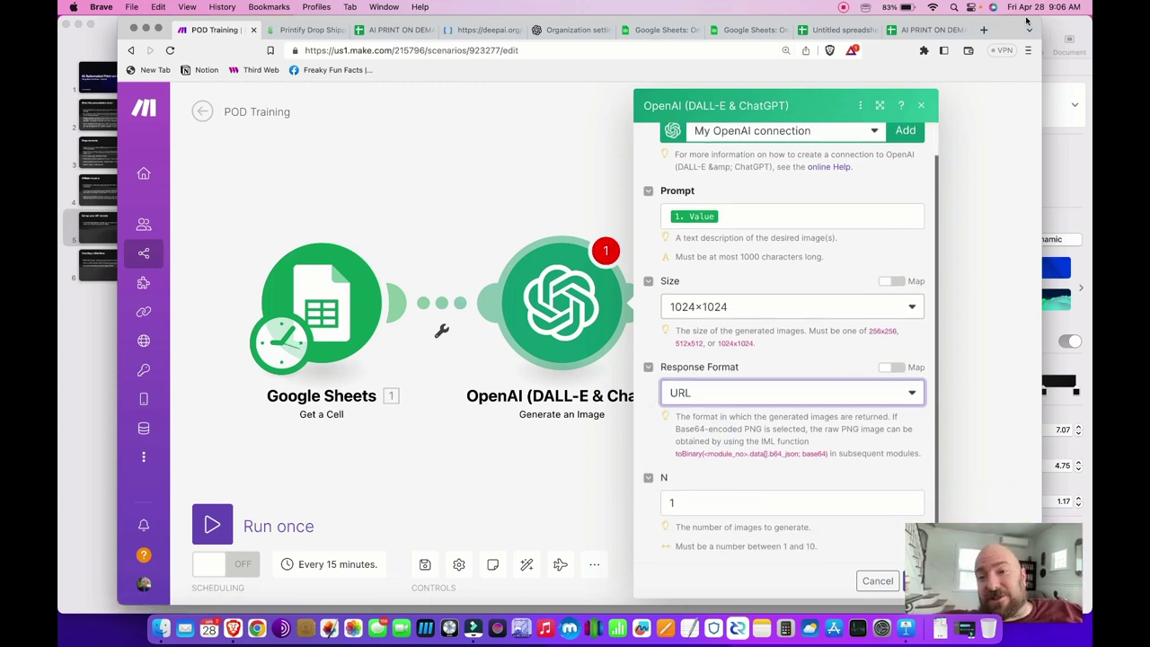
{"action": "left_click_drag", "start_coordinate": [1019, 25], "coordinate": [962, 18]}
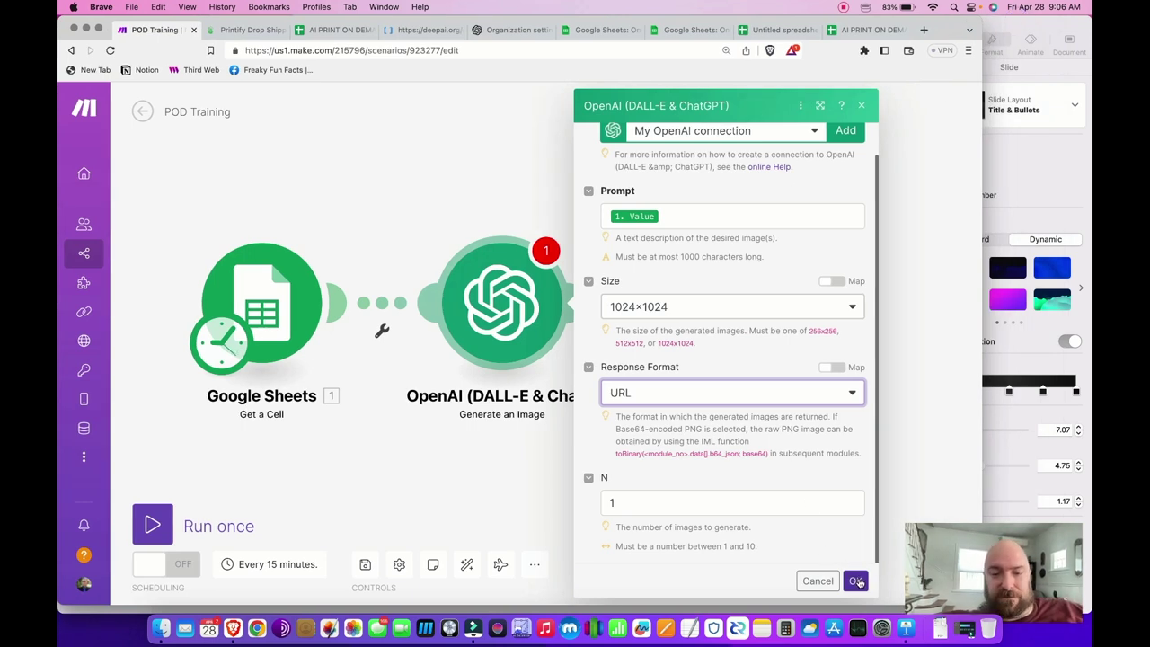
{"action": "left_click", "coordinate": [855, 581]}
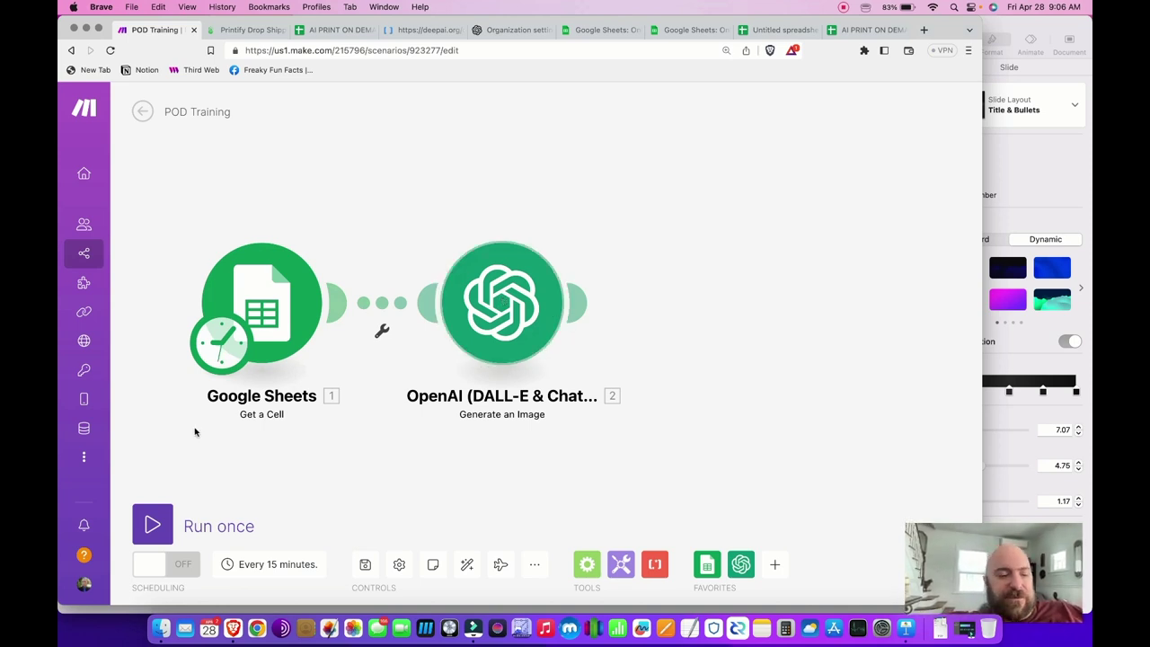
Run the scenario once and expand the OpenAI module's output data down to the generated image's URL
{"action": "left_click", "coordinate": [153, 526]}
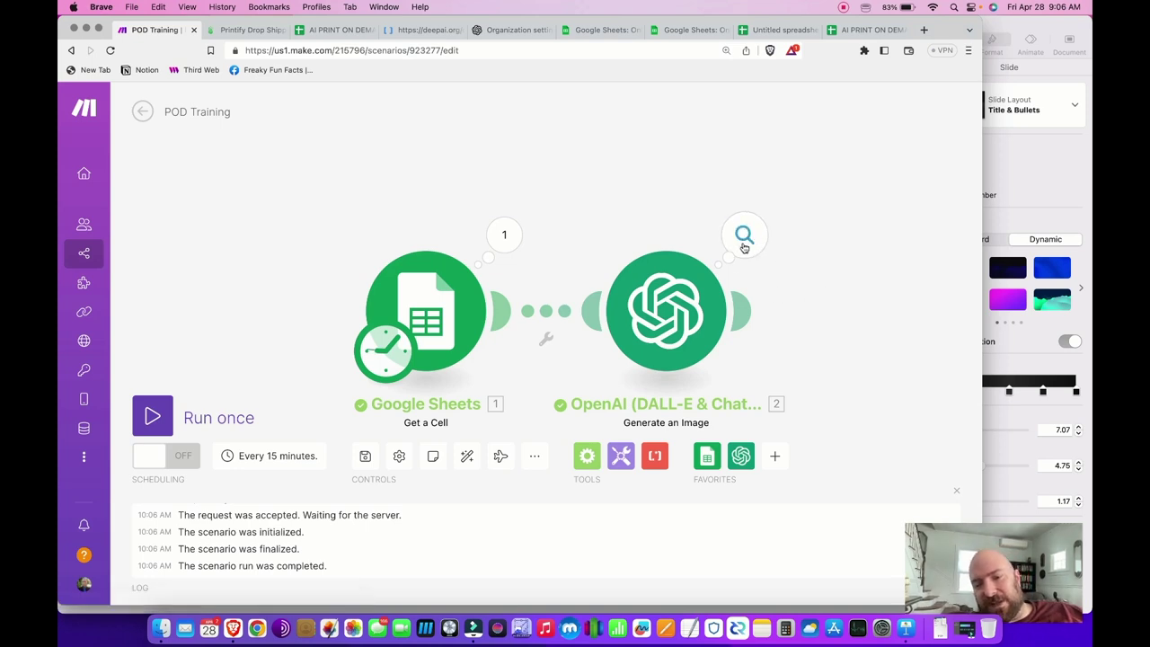
{"action": "left_click", "coordinate": [740, 238]}
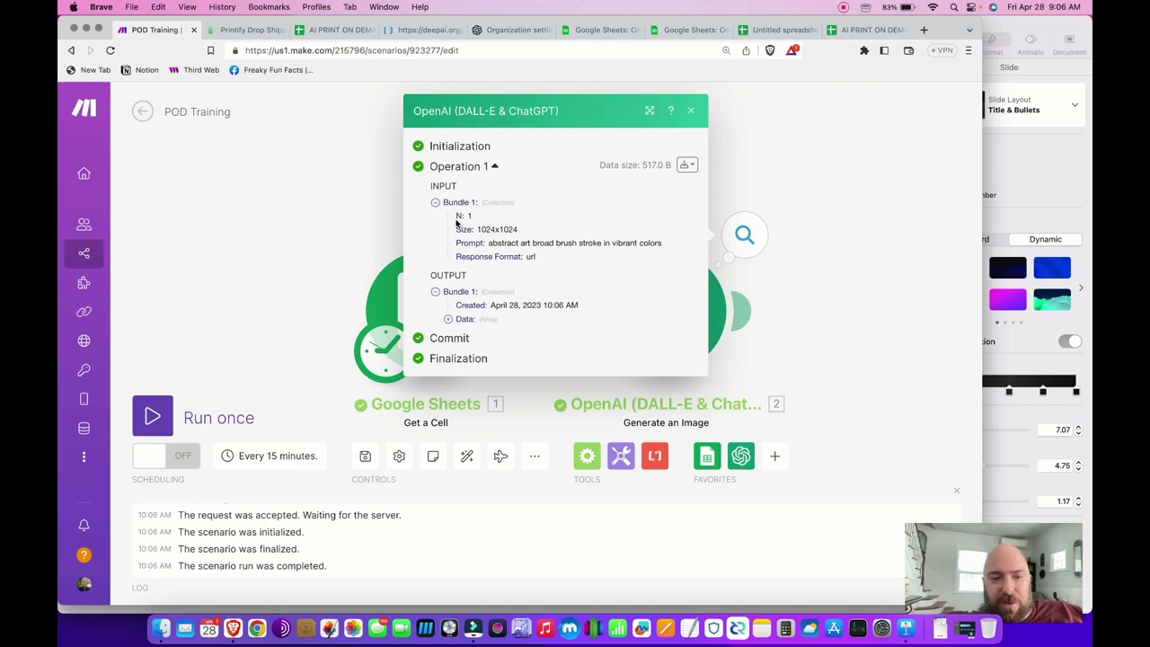
{"action": "left_click", "coordinate": [449, 320]}
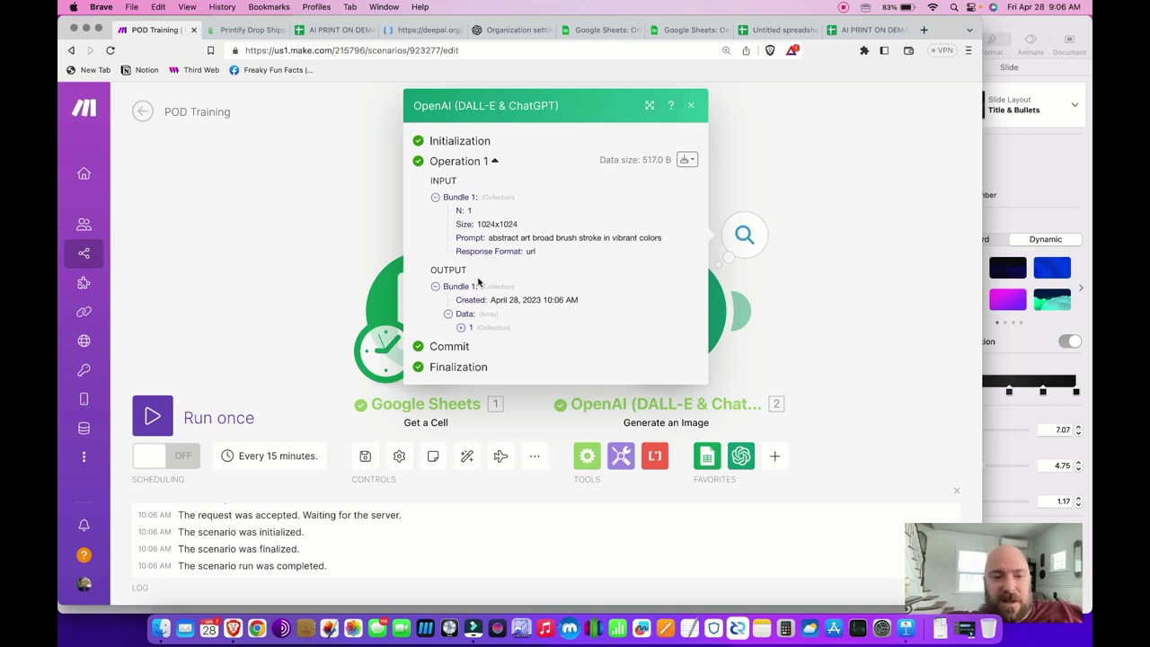
{"action": "left_click", "coordinate": [461, 328]}
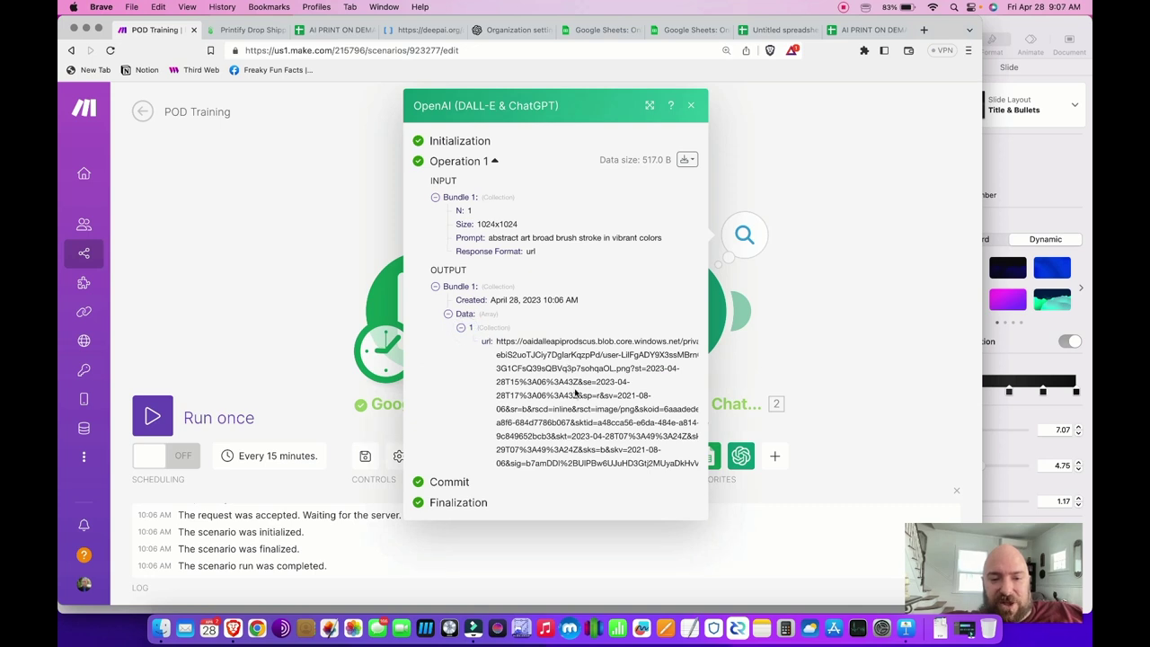
Copy the generated image's URL from the OpenAI output and open it in a new browser tab
{"action": "triple_click", "coordinate": [584, 382]}
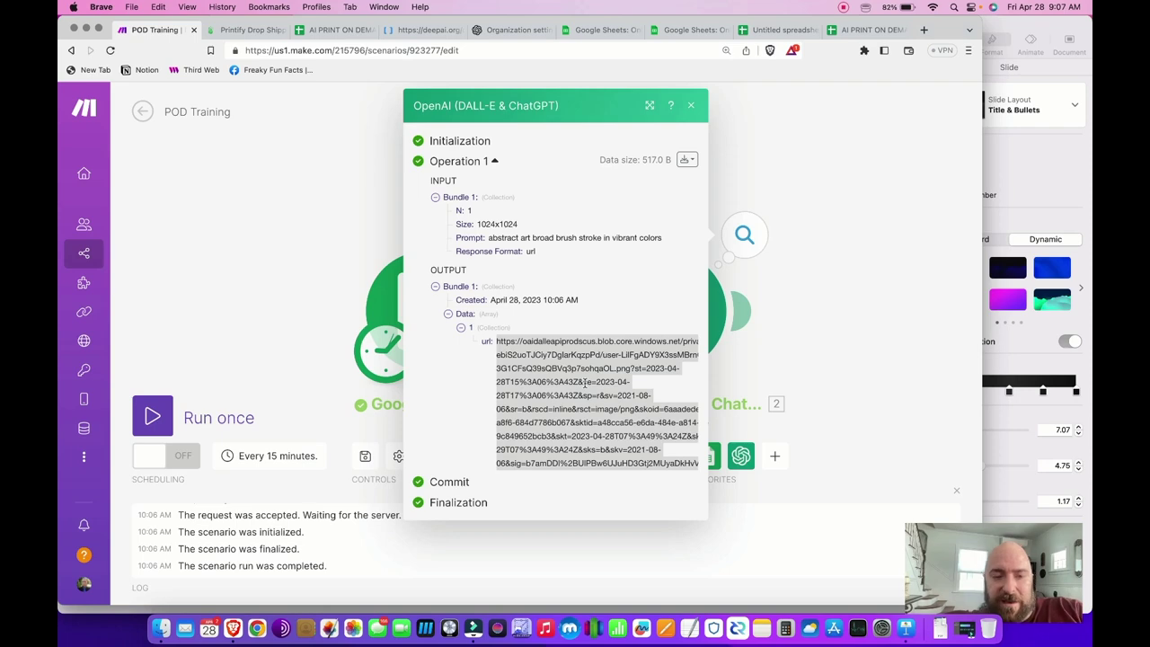
{"action": "left_click", "coordinate": [304, 246]}
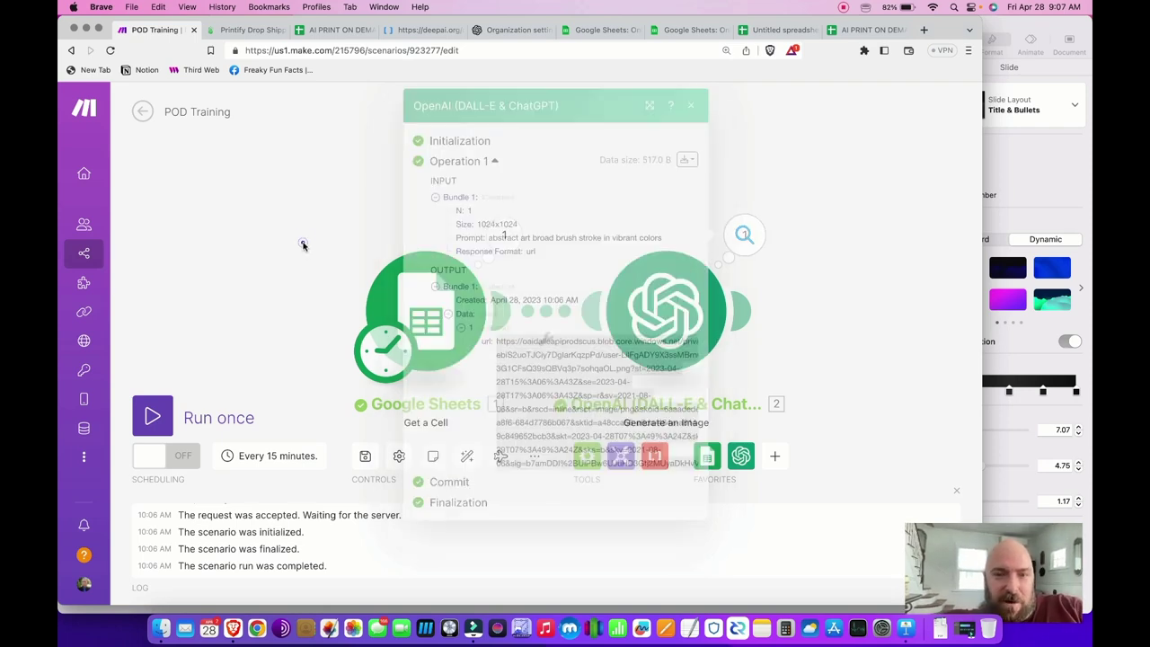
{"action": "key", "text": "super+t"}
{"action": "key", "text": "super+v"}
{"action": "key", "text": "Return"}
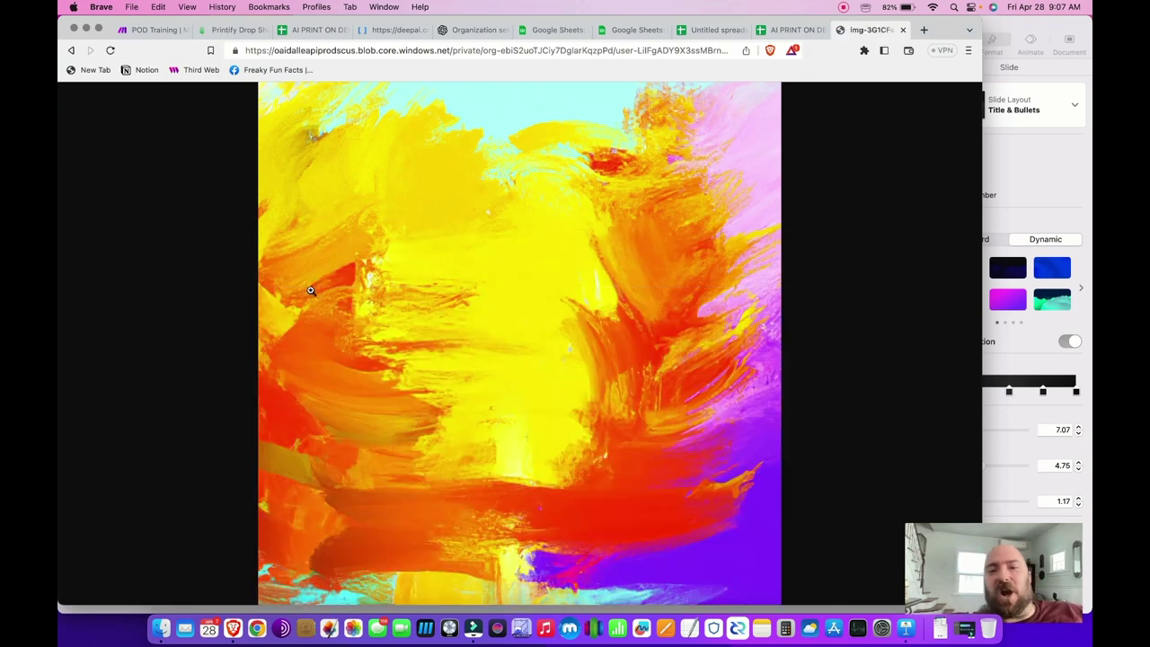
Inspect the generated abstract image enlarged and at fitted size, and close its tab to return to the scenario
{"action": "left_click", "coordinate": [677, 148]}
{"action": "left_click", "coordinate": [617, 217]}
{"action": "left_click", "coordinate": [617, 216]}
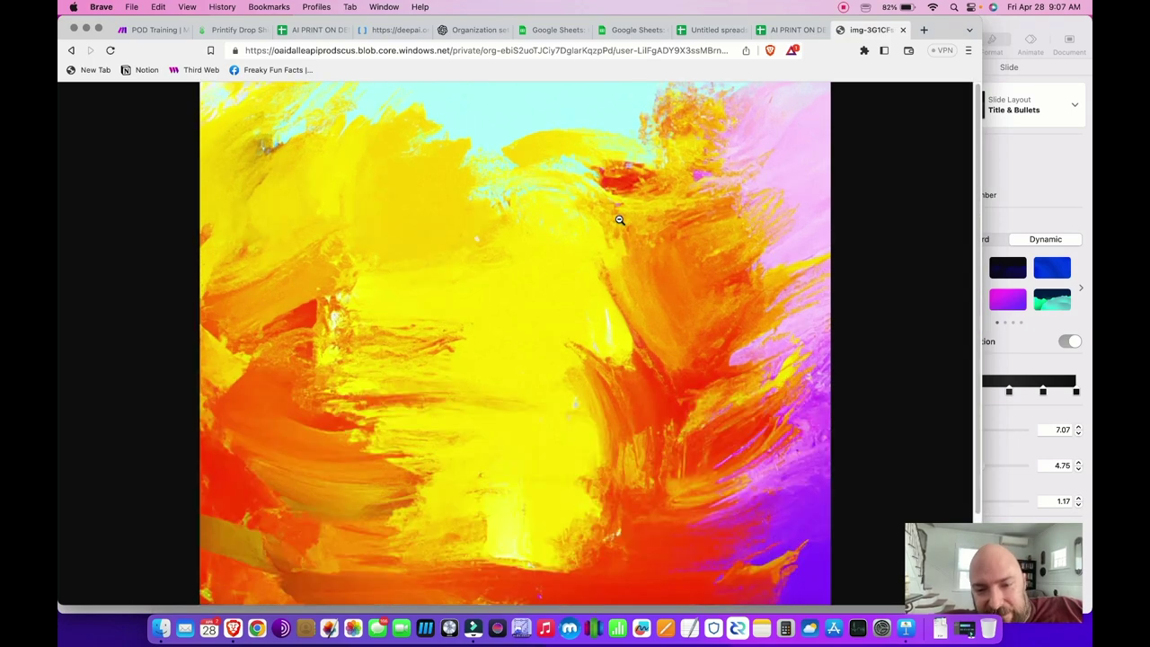
{"action": "left_click", "coordinate": [618, 218]}
{"action": "left_click", "coordinate": [618, 216]}
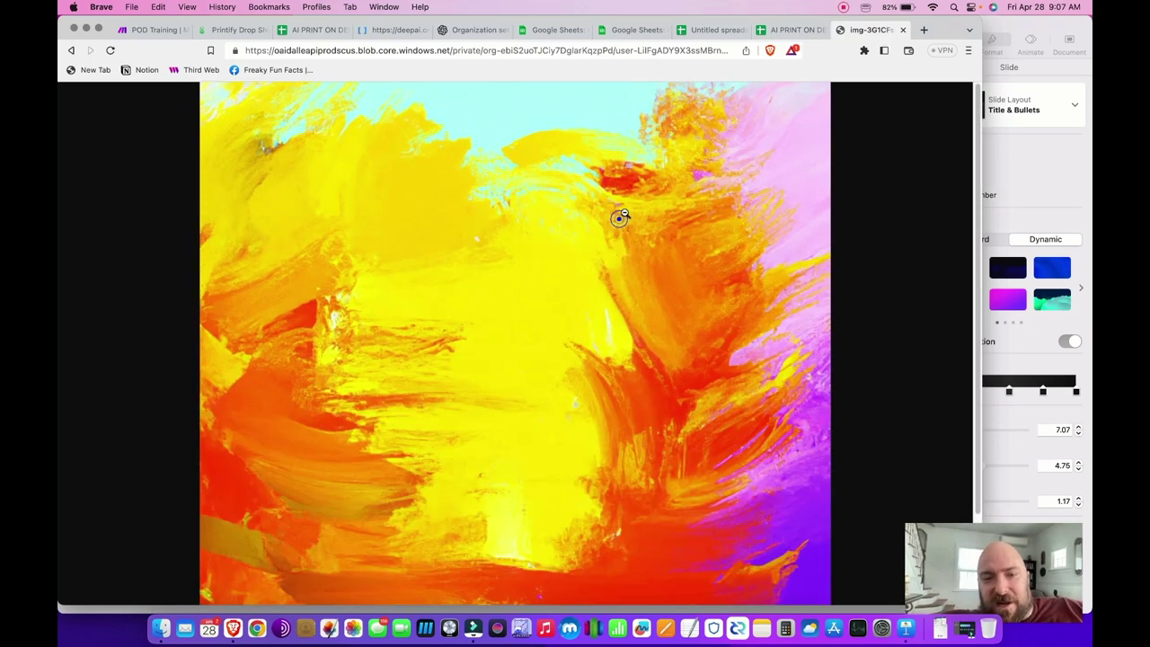
{"action": "left_click", "coordinate": [691, 202]}
{"action": "left_click", "coordinate": [904, 31]}
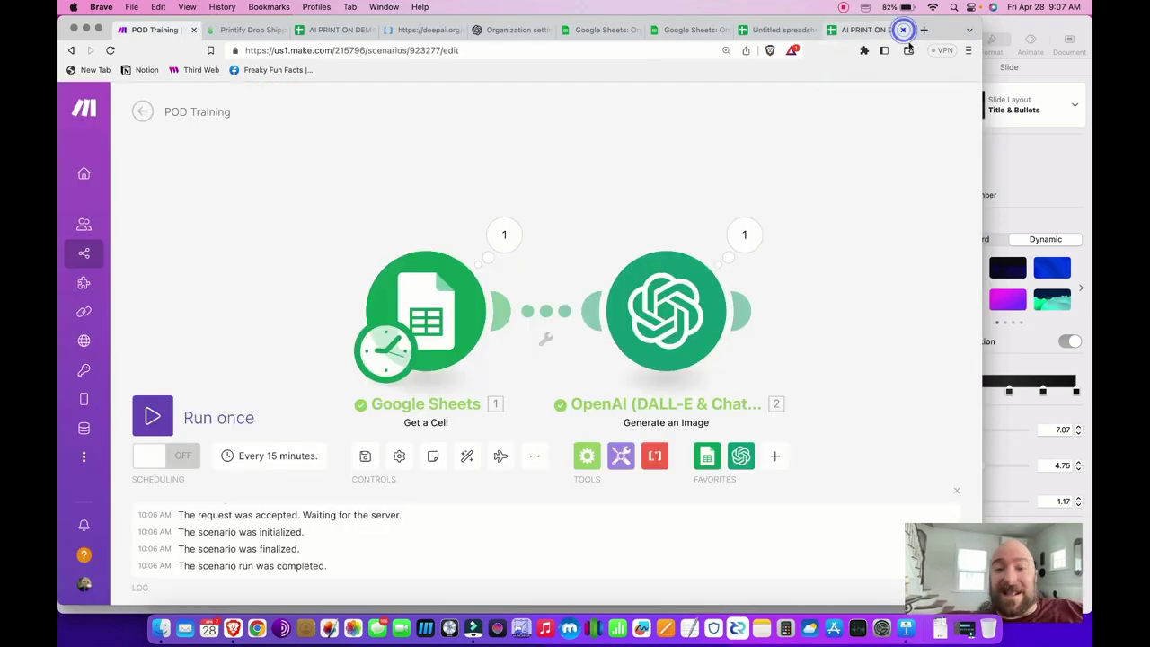
Add an OpenAI Create a Completion module after the Generate an Image module
{"action": "left_click_drag", "start_coordinate": [735, 165], "coordinate": [567, 174]}
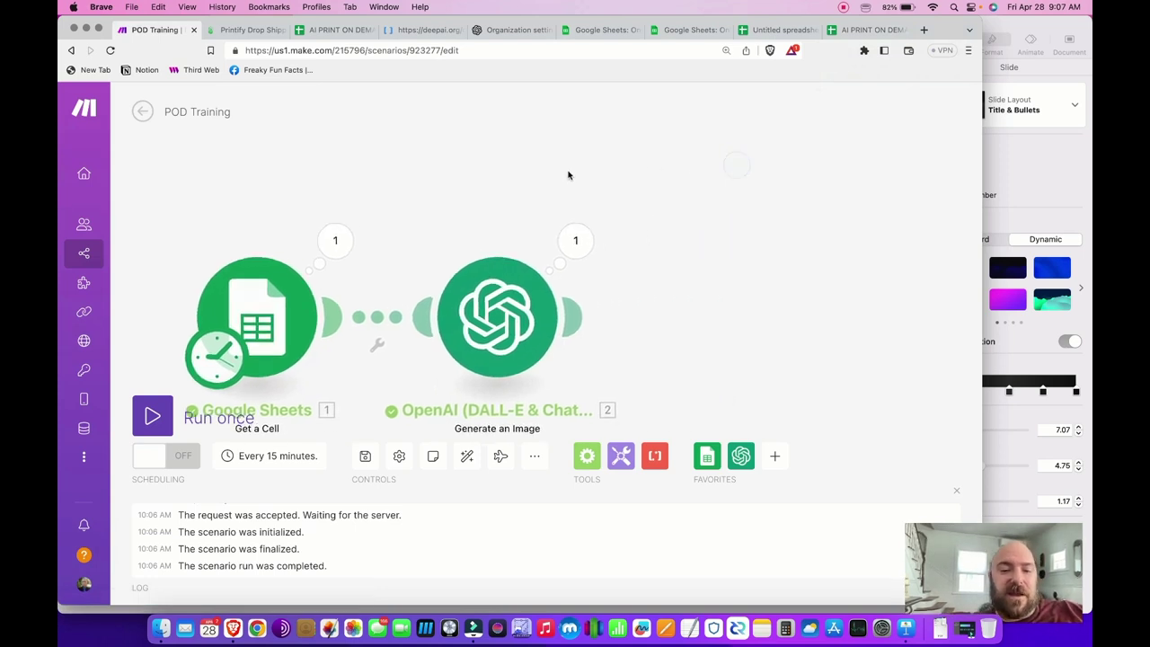
{"action": "mouse_move", "coordinate": [563, 297]}
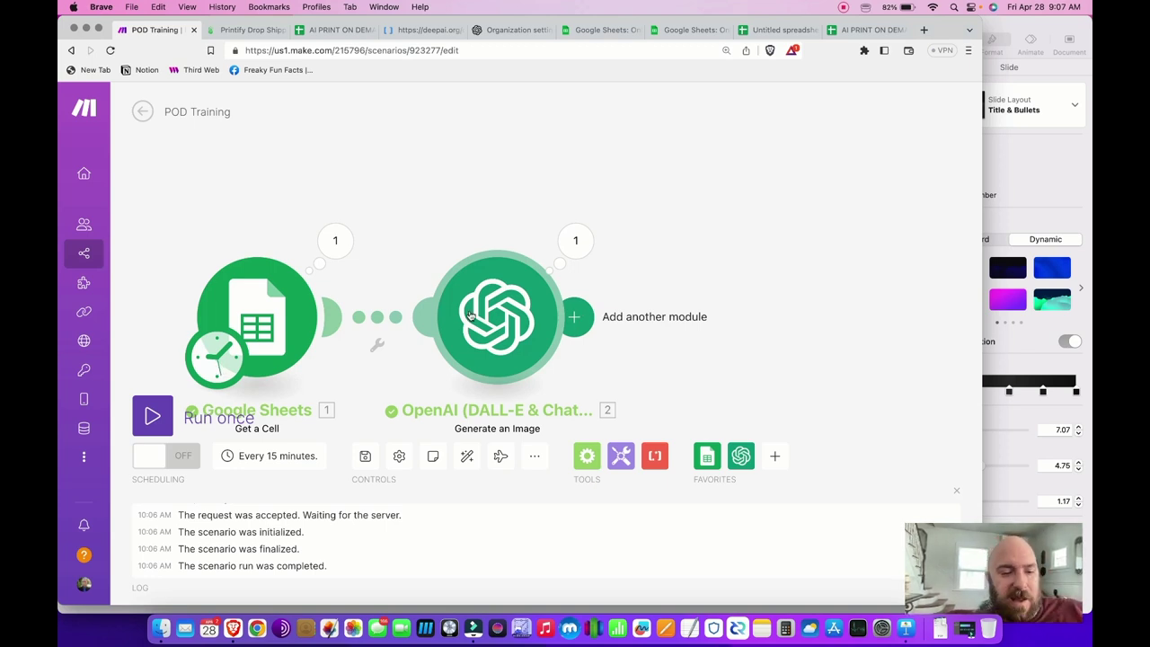
{"action": "left_click_drag", "start_coordinate": [688, 333], "coordinate": [628, 286]}
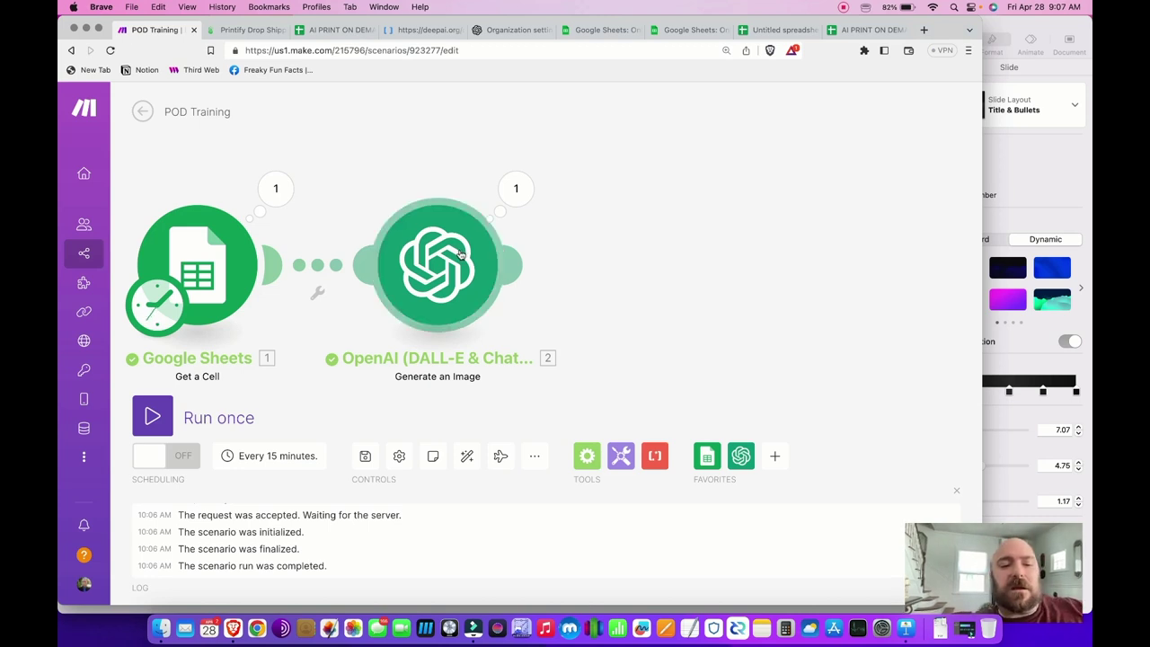
{"action": "left_click", "coordinate": [522, 273]}
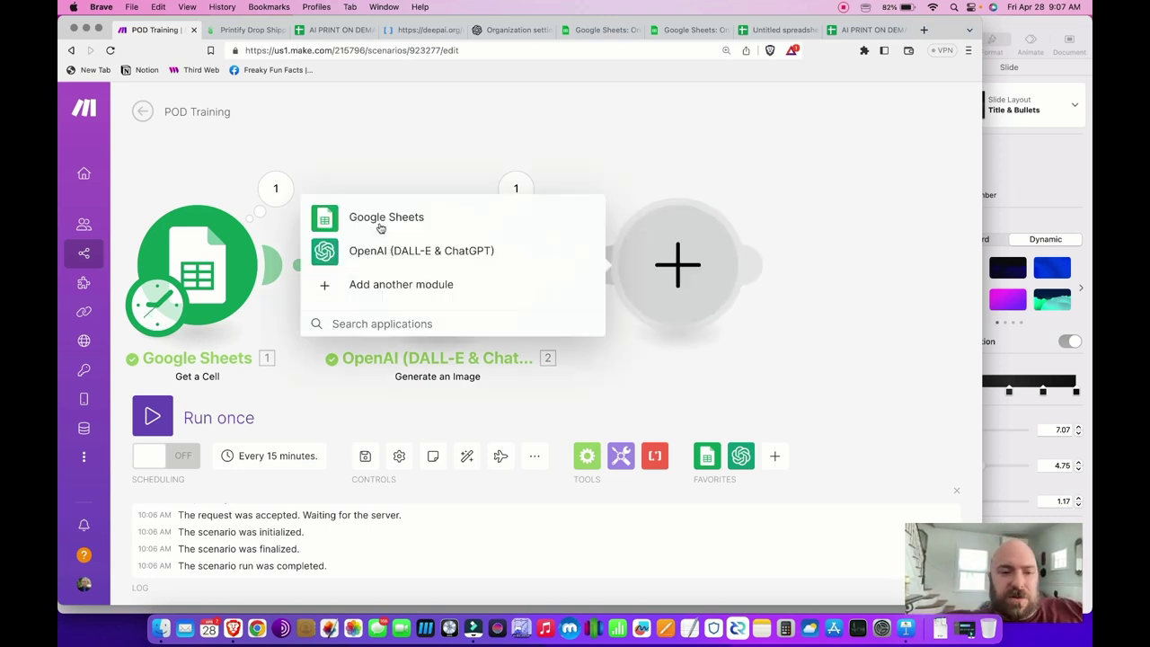
{"action": "left_click", "coordinate": [391, 254]}
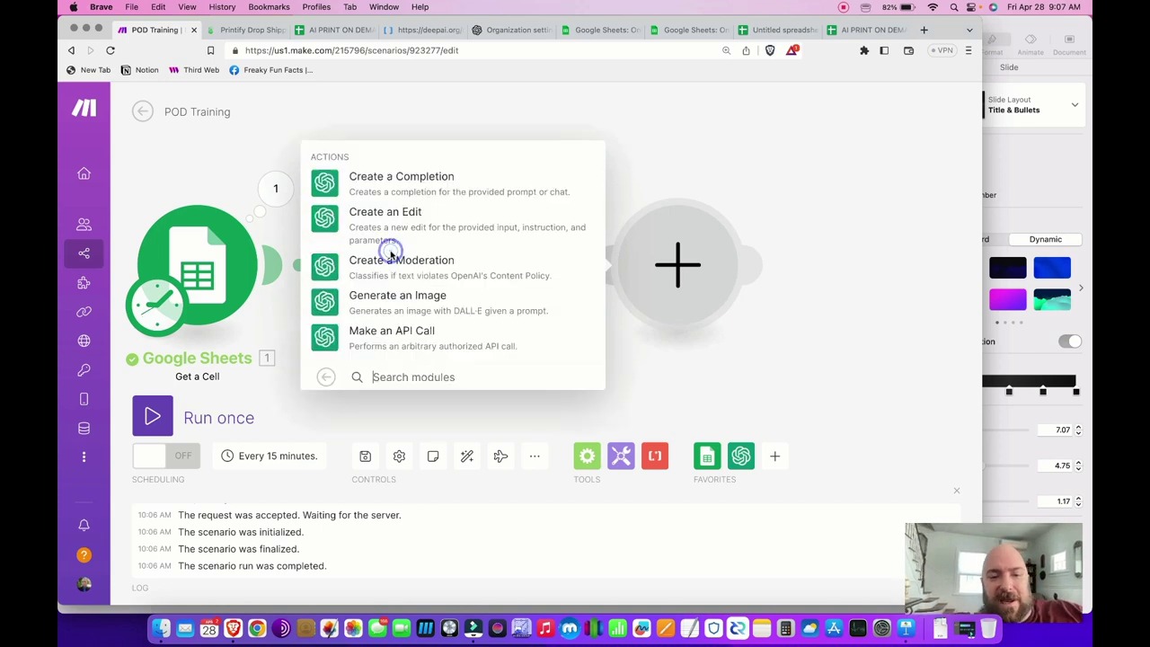
{"action": "left_click", "coordinate": [375, 188]}
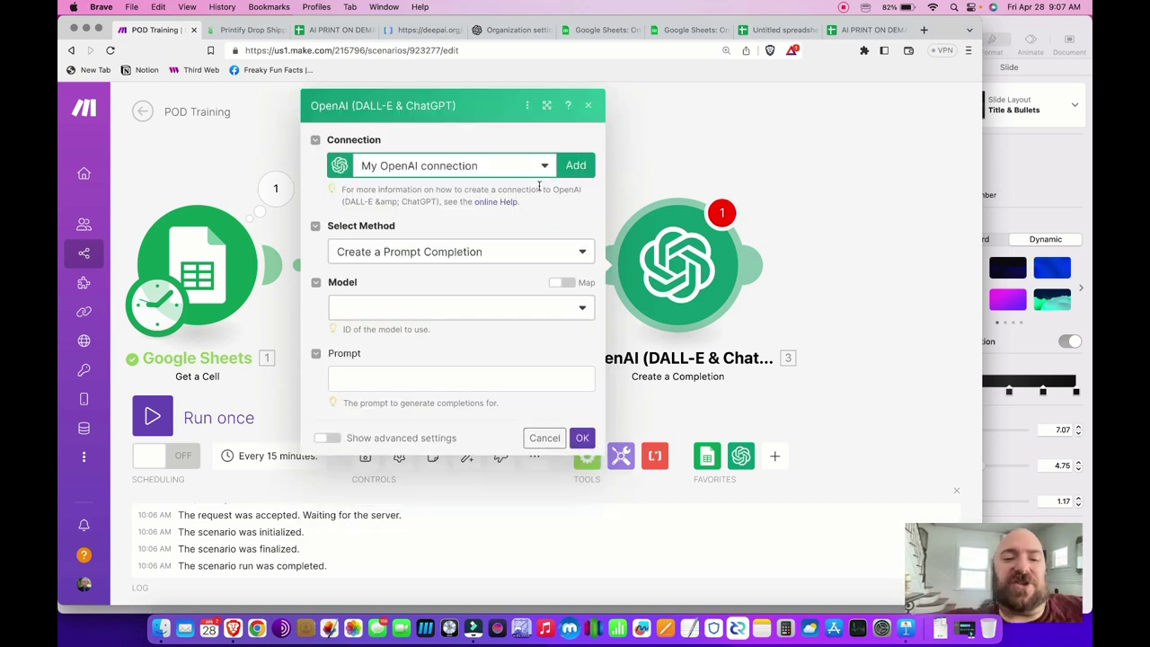
Keep the method Create a Prompt Completion and choose text-davinci-003 as the model
{"action": "left_click", "coordinate": [485, 255]}
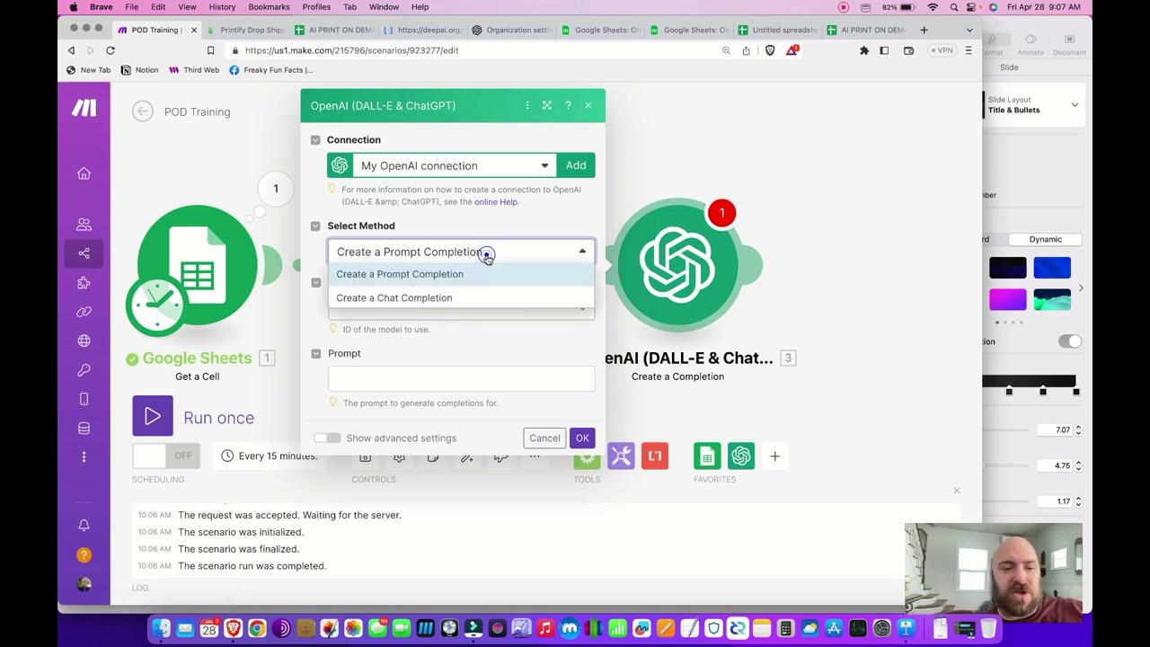
{"action": "left_click", "coordinate": [416, 276]}
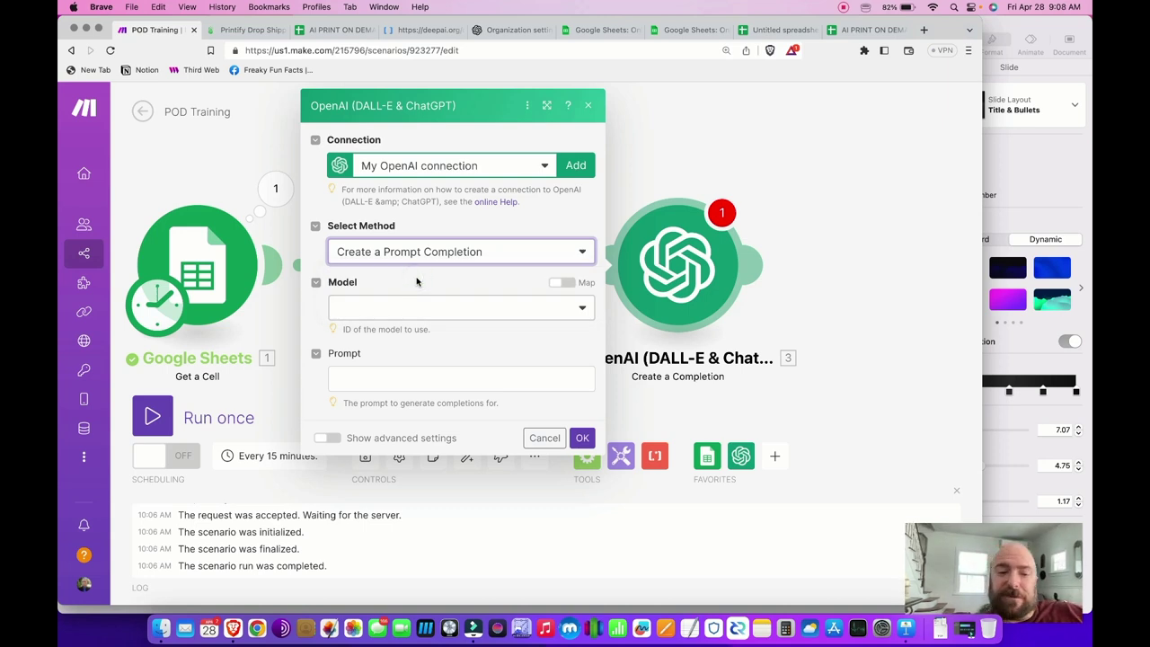
{"action": "left_click", "coordinate": [449, 305]}
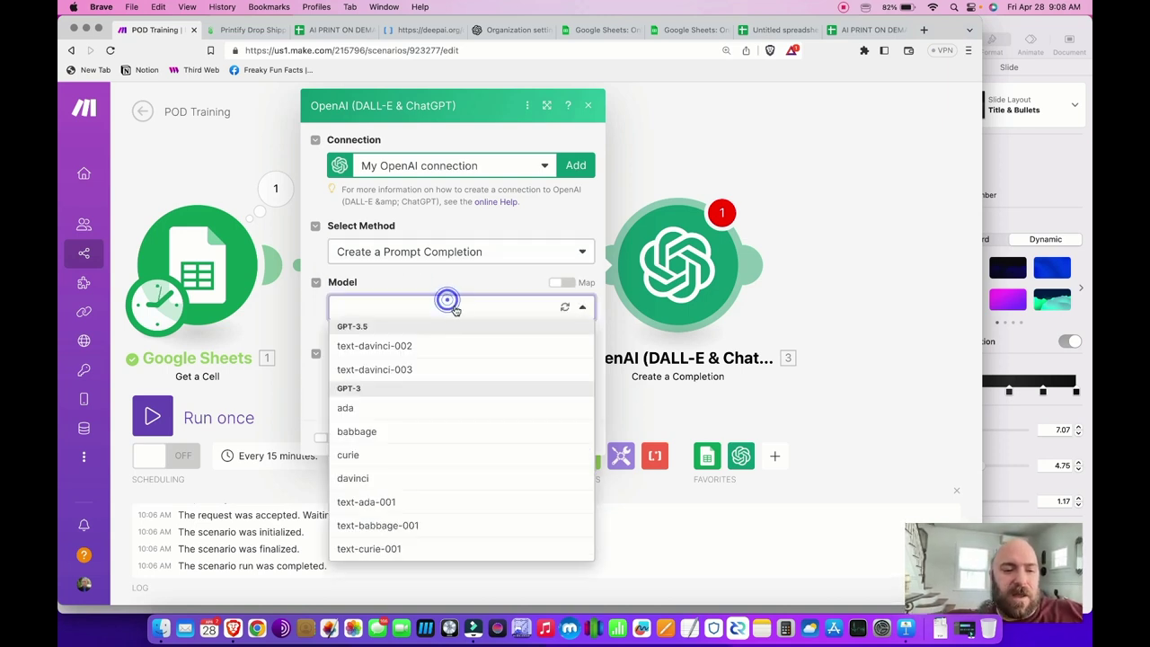
{"action": "left_click", "coordinate": [420, 371]}
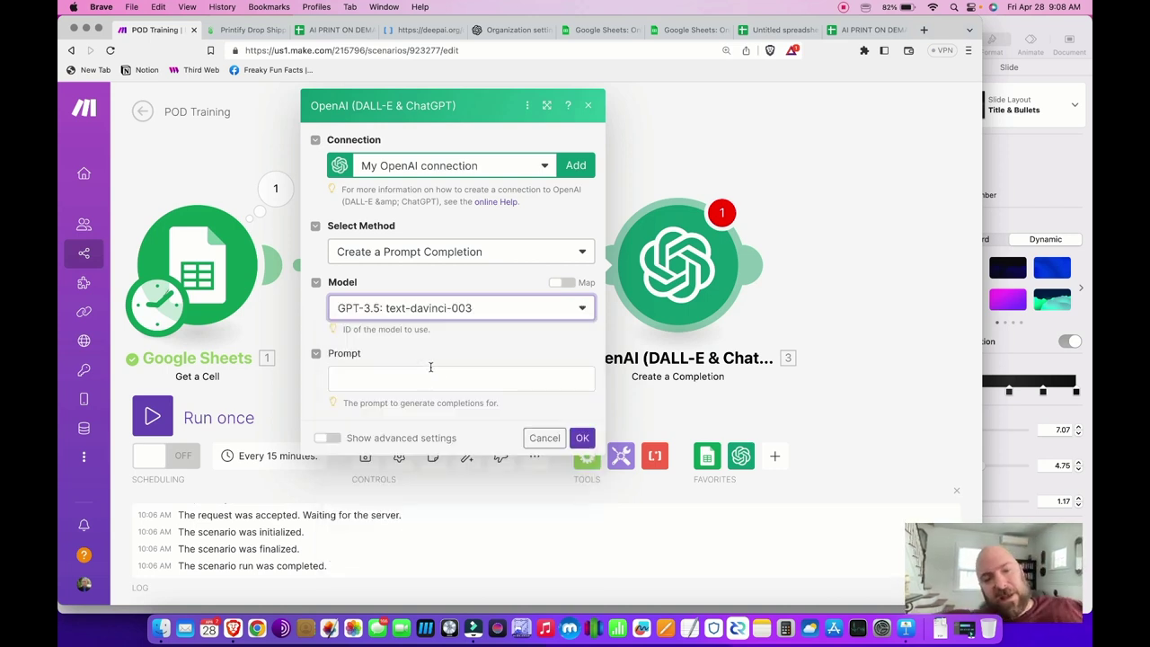
{"action": "left_click", "coordinate": [379, 308]}
{"action": "left_click", "coordinate": [419, 285]}
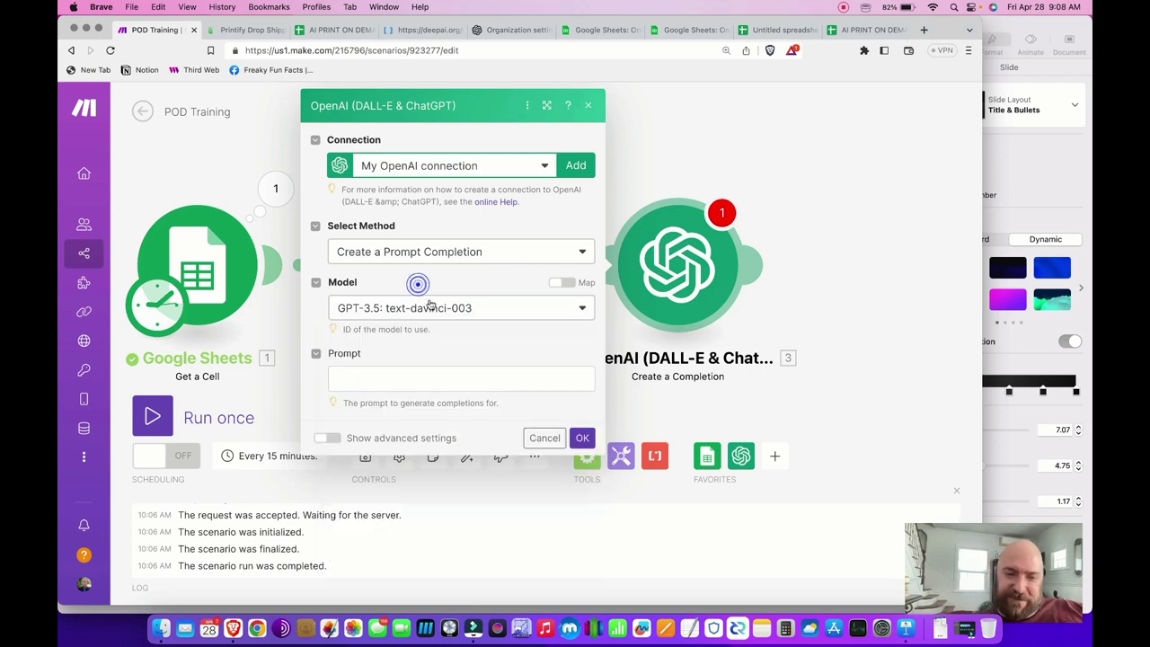
Enter the prompt text "Generate a product title for a canvas art print using" and expand the Generate an Image data items
{"action": "left_click", "coordinate": [367, 378]}
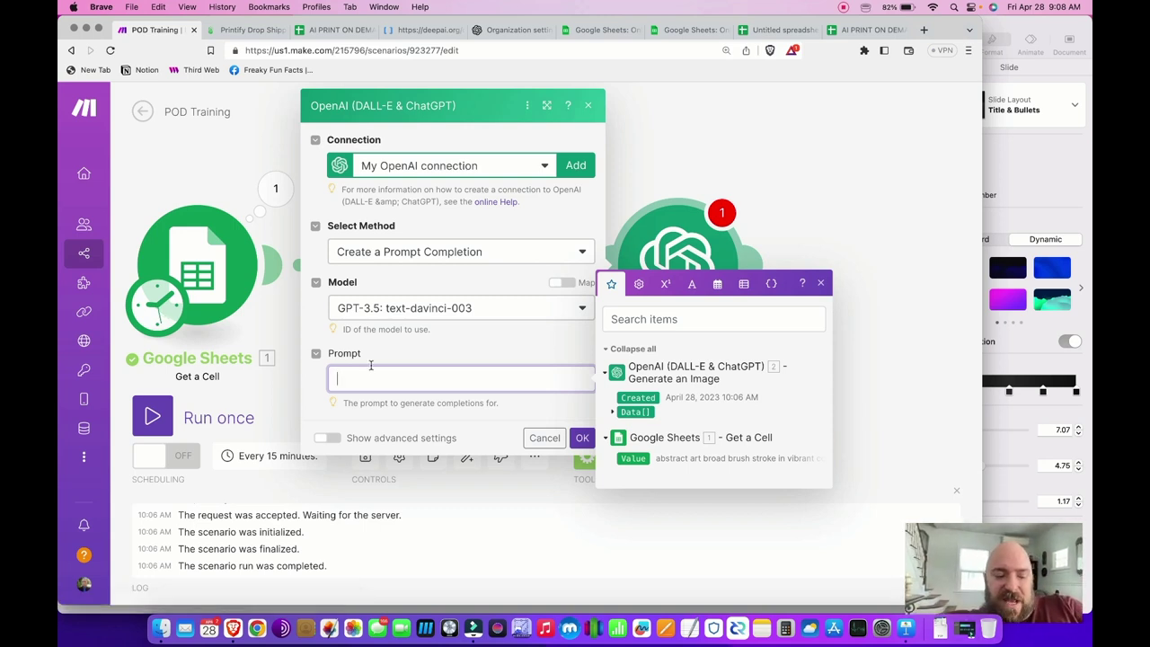
{"action": "type", "text": "Generate a product title "}
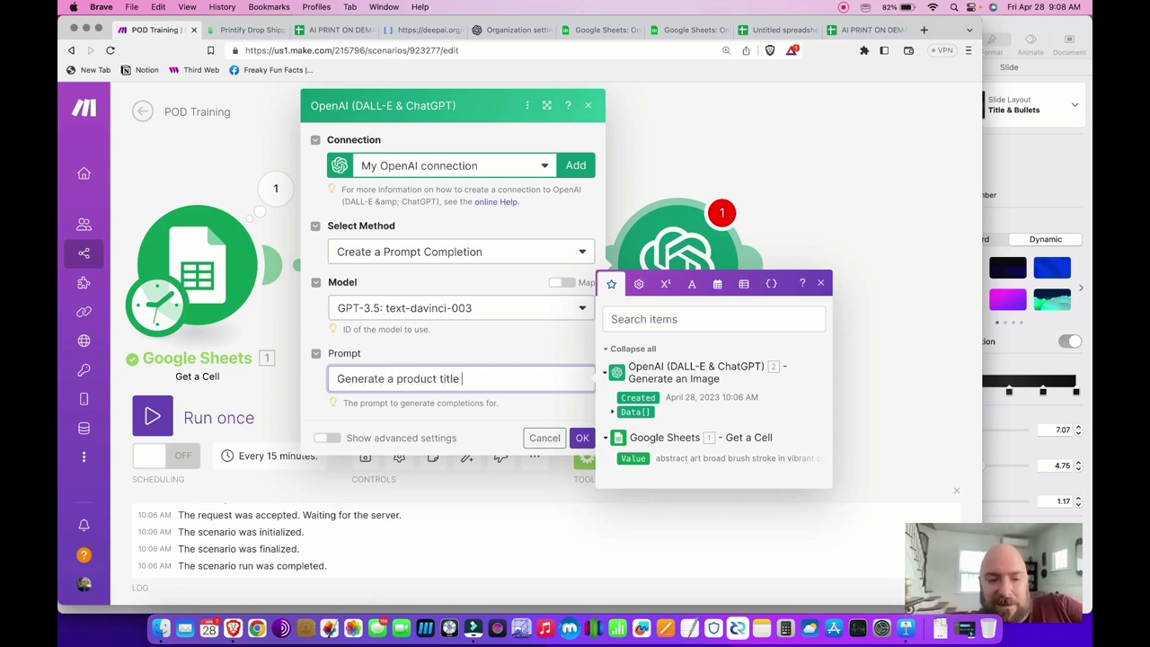
{"action": "type", "text": "for a canvas art print using"}
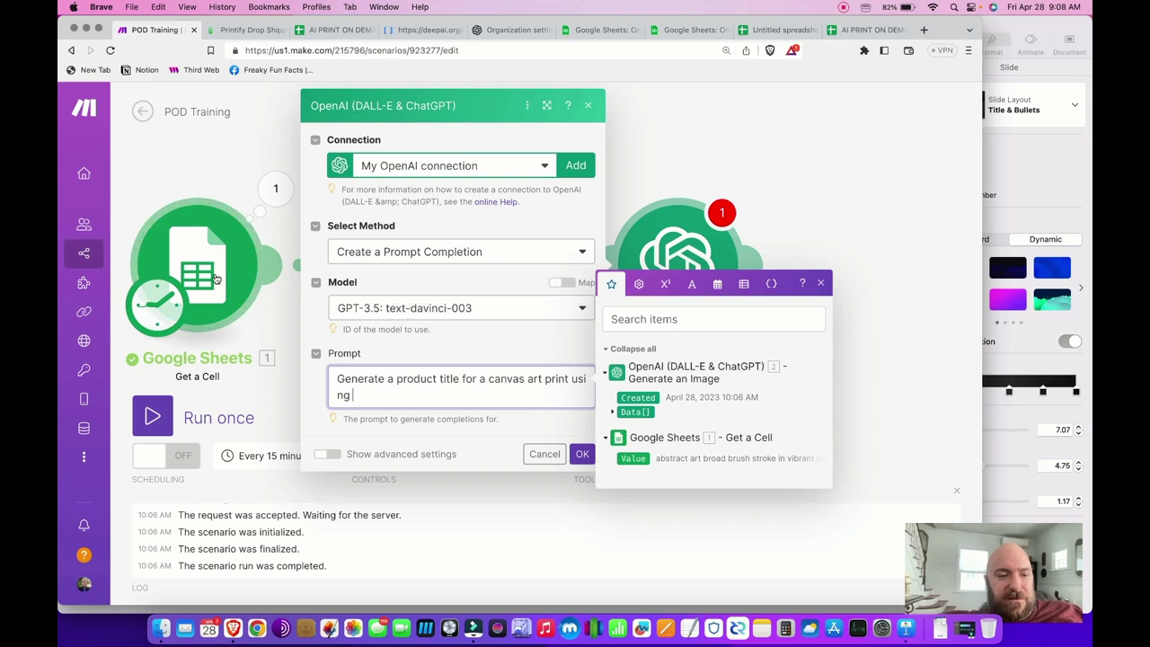
{"action": "left_click", "coordinate": [341, 378]}
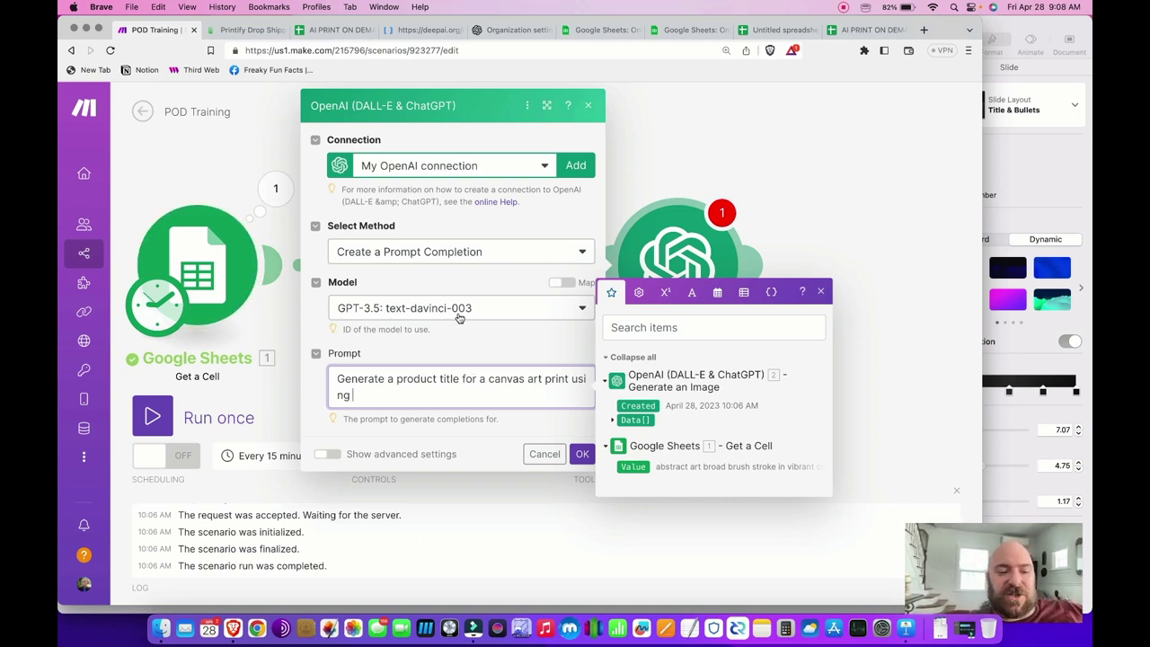
{"action": "left_click", "coordinate": [612, 421]}
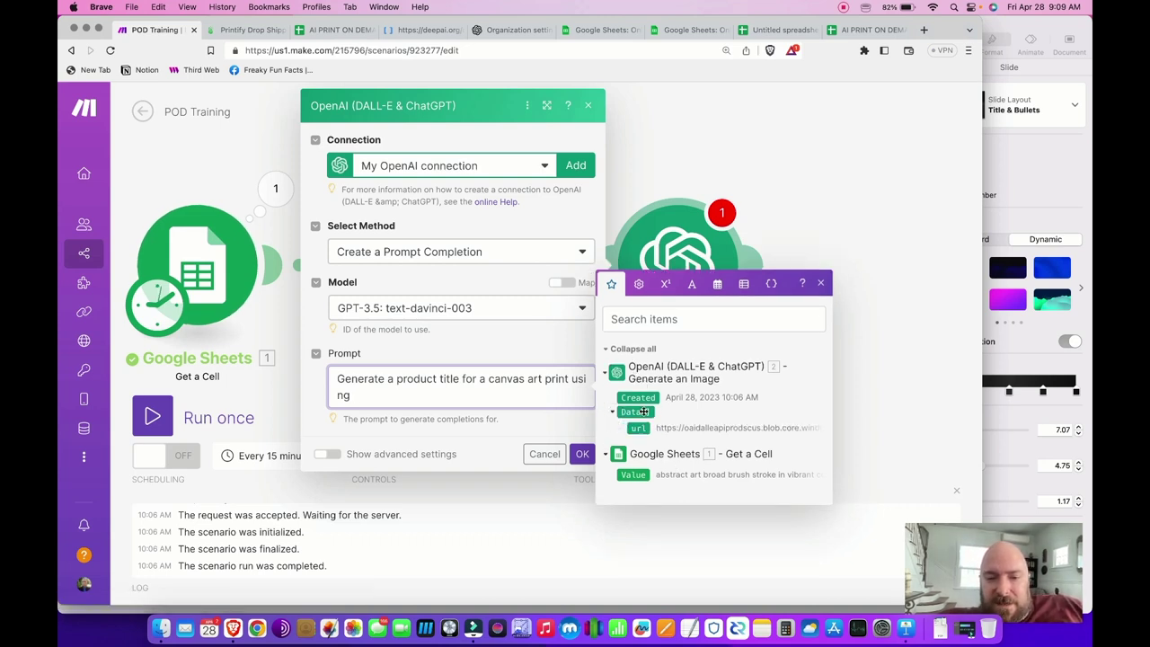
Leave the completion settings and check the prompt and format settings of the Generate an Image module
{"action": "left_click", "coordinate": [419, 97]}
{"action": "left_click", "coordinate": [697, 97]}
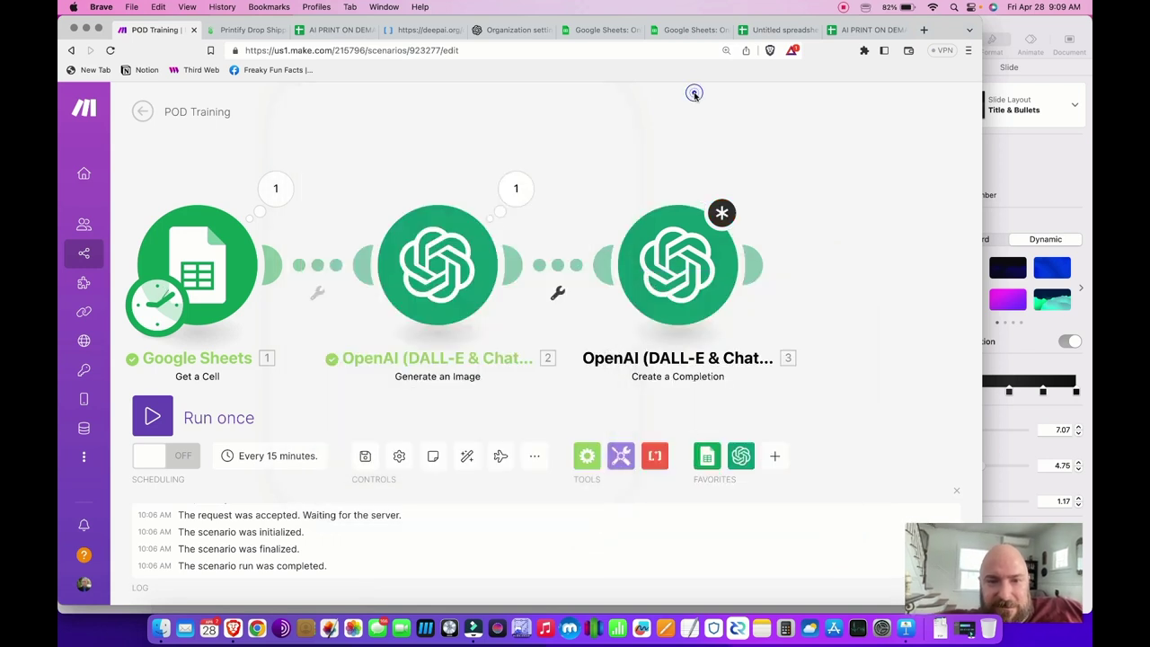
{"action": "left_click", "coordinate": [452, 235]}
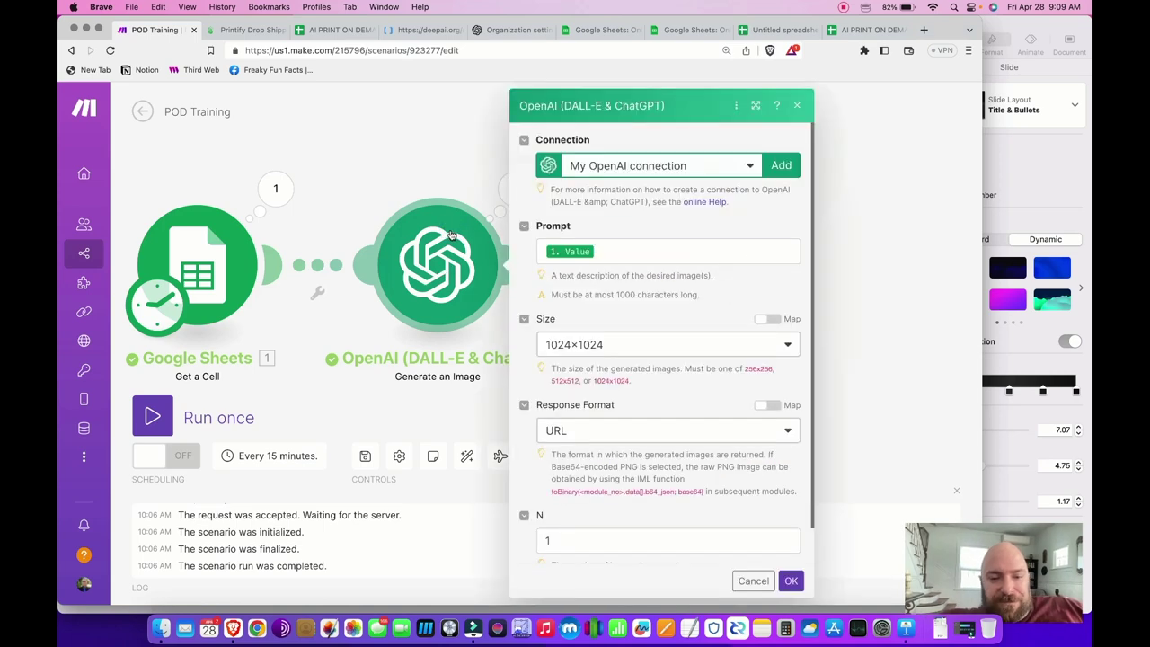
{"action": "left_click", "coordinate": [437, 142]}
Append the generated image's data url item to the completion module's prompt and save the module
{"action": "left_click", "coordinate": [658, 257]}
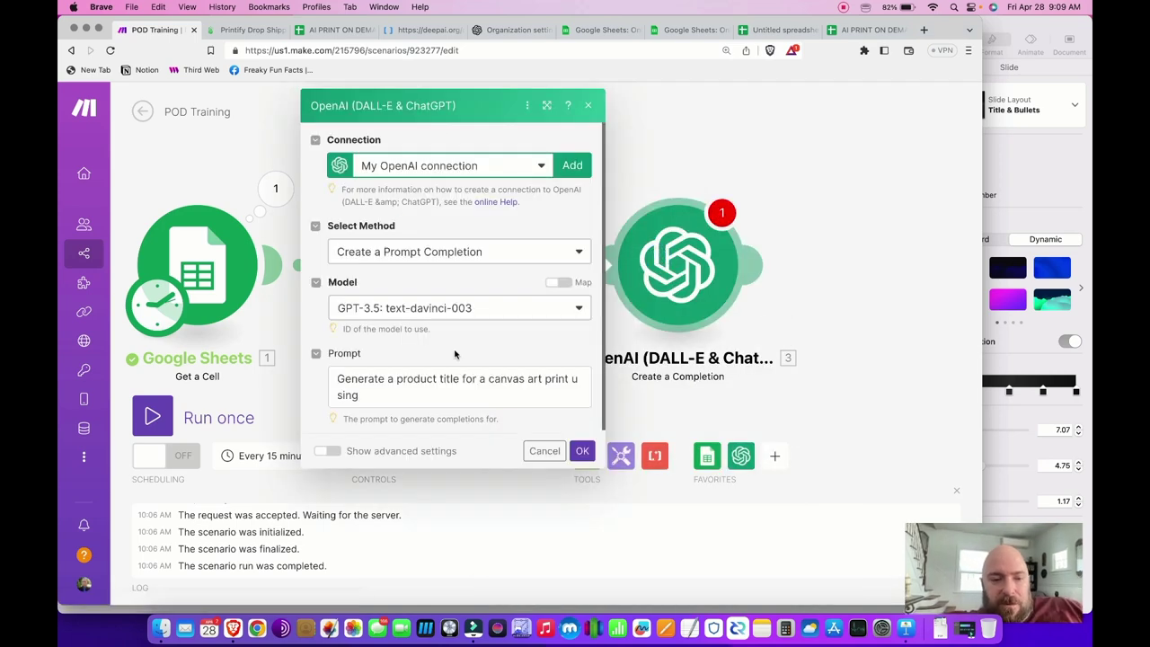
{"action": "left_click", "coordinate": [378, 390]}
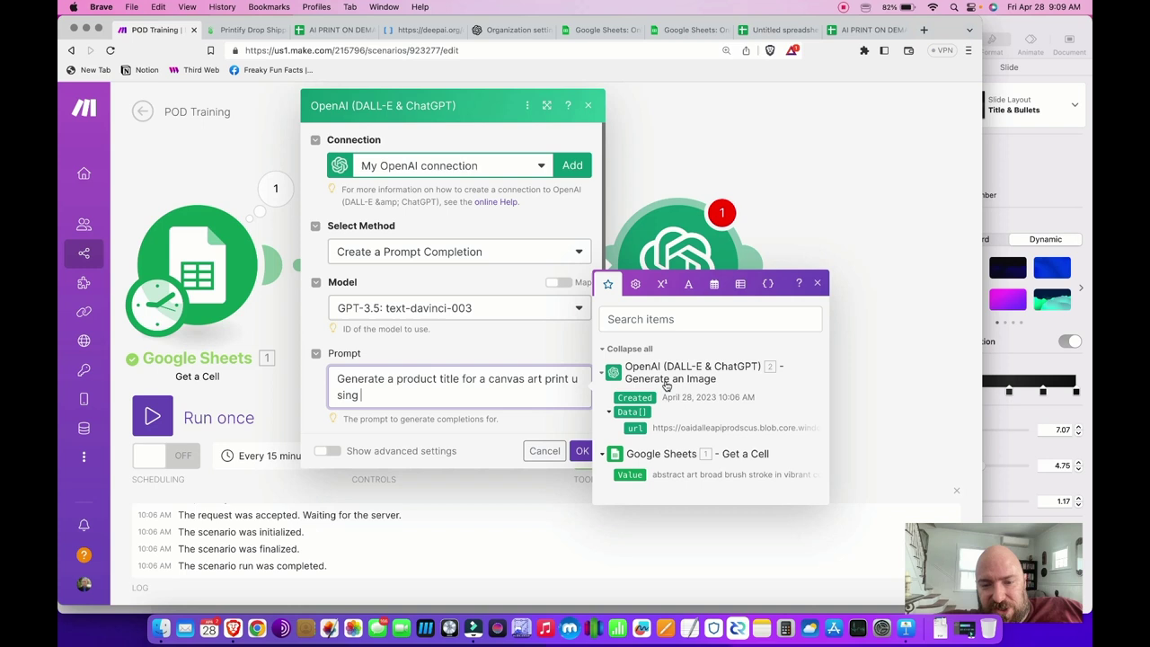
{"action": "left_click", "coordinate": [633, 427]}
{"action": "left_click", "coordinate": [477, 396]}
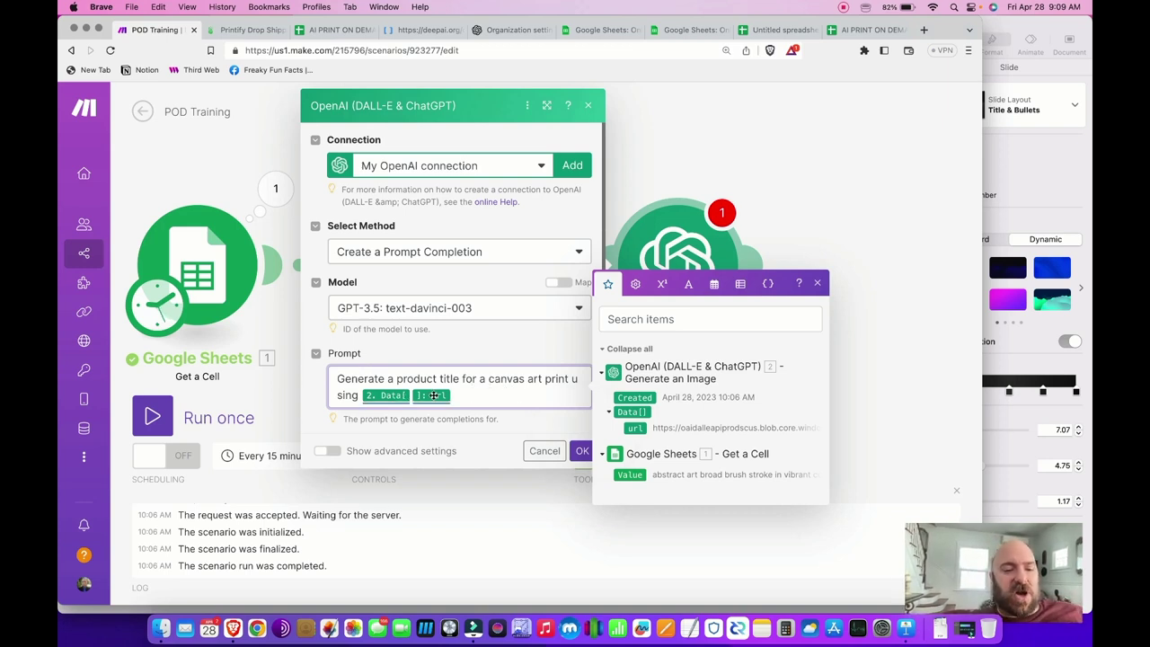
{"action": "left_click", "coordinate": [475, 393]}
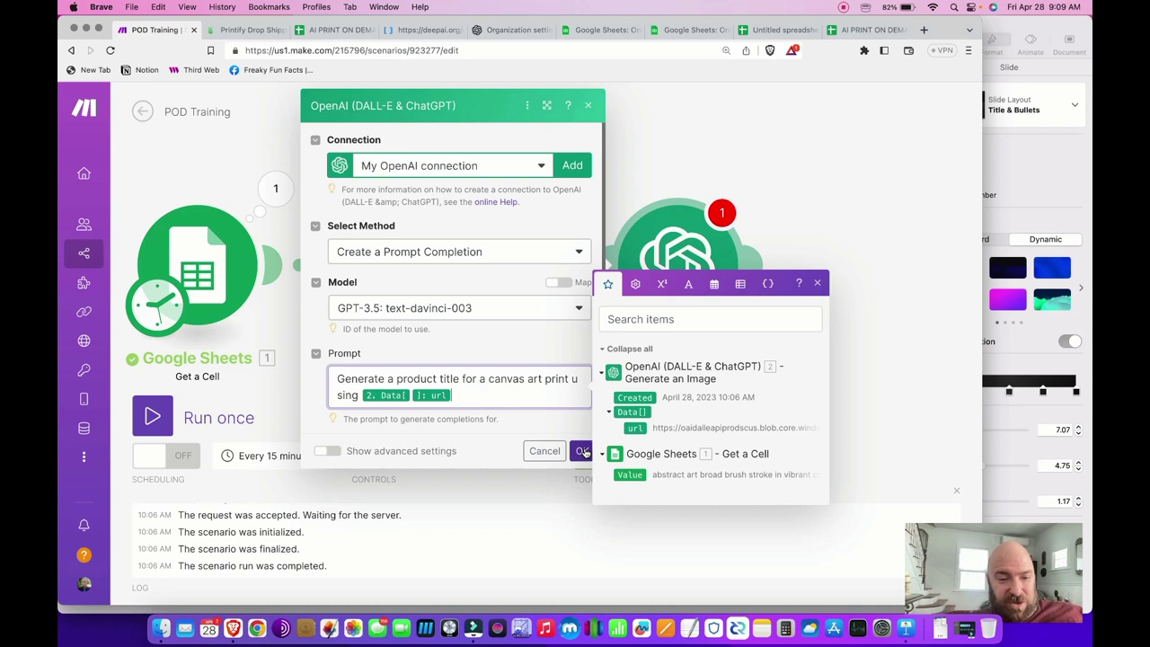
{"action": "left_click", "coordinate": [486, 378]}
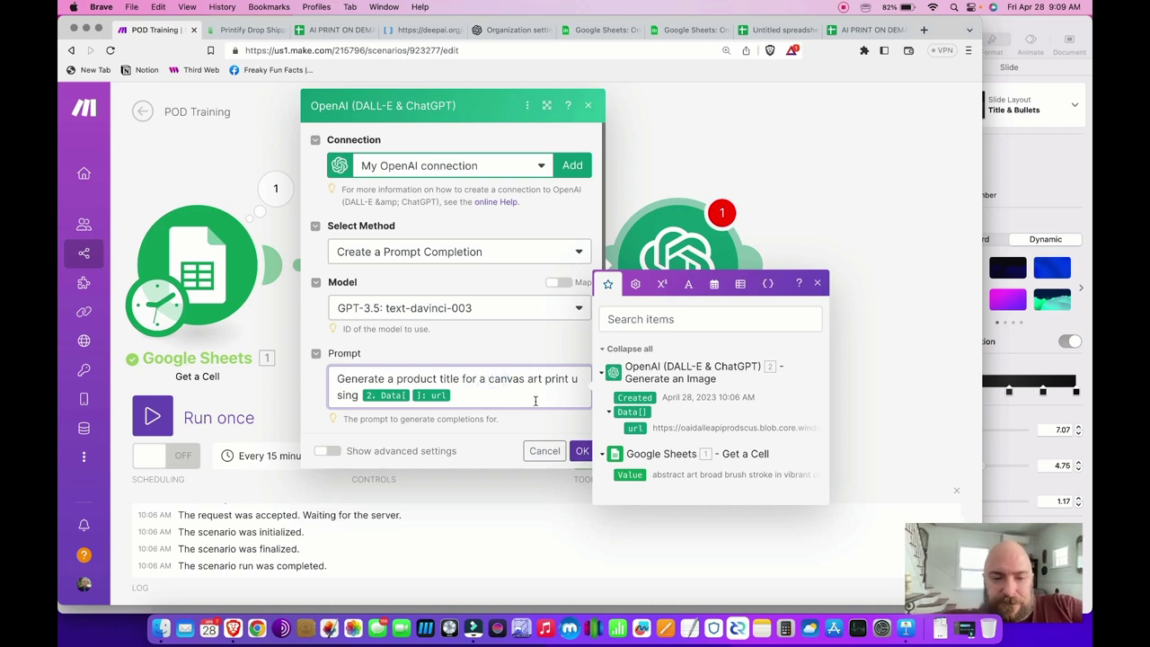
{"action": "left_click", "coordinate": [582, 451]}
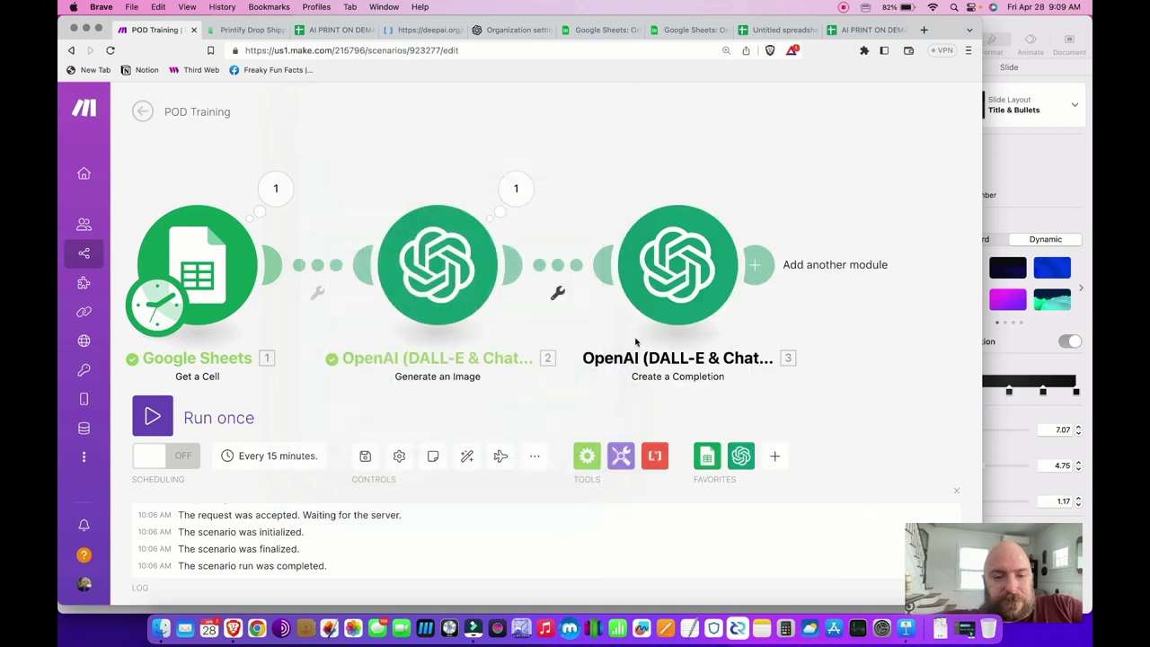
Reopen the Create a Completion module, show its advanced settings and set Max Tokens to 25
{"action": "left_click", "coordinate": [694, 260]}
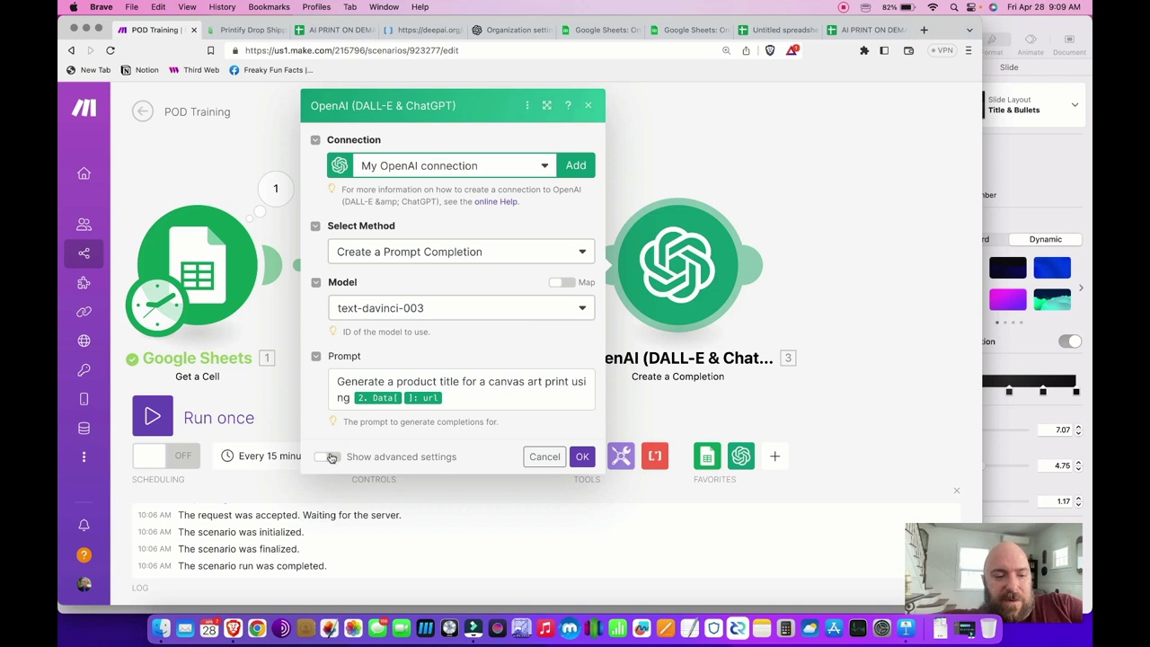
{"action": "left_click", "coordinate": [329, 459]}
{"action": "scroll", "coordinate": [394, 342], "scroll_direction": "down", "scroll_amount": 4}
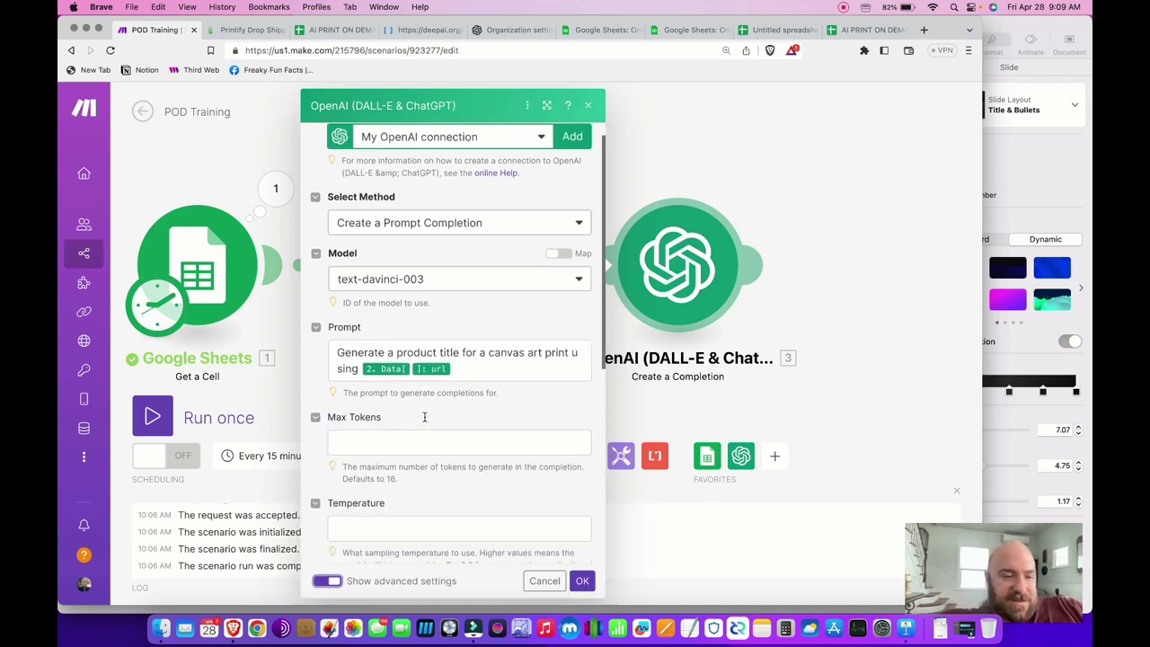
{"action": "left_click", "coordinate": [393, 318]}
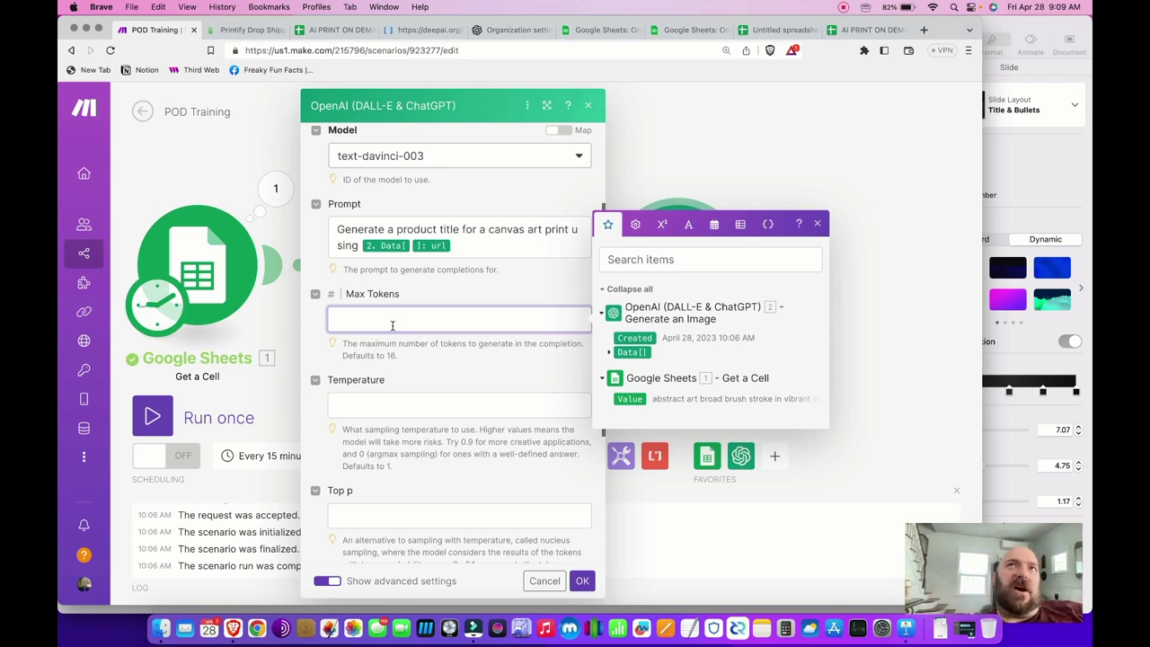
{"action": "type", "text": "25"}
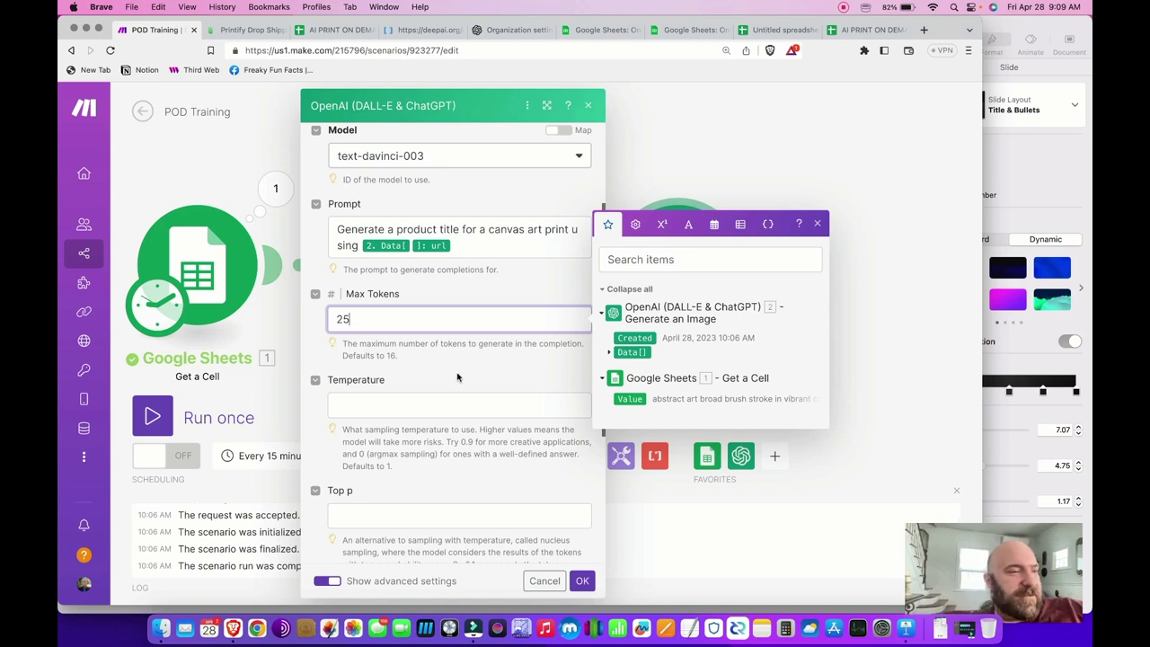
{"action": "double_click", "coordinate": [442, 315]}
{"action": "type", "text": "50"}
{"action": "key", "text": "BackSpace"}
{"action": "key", "text": "BackSpace"}
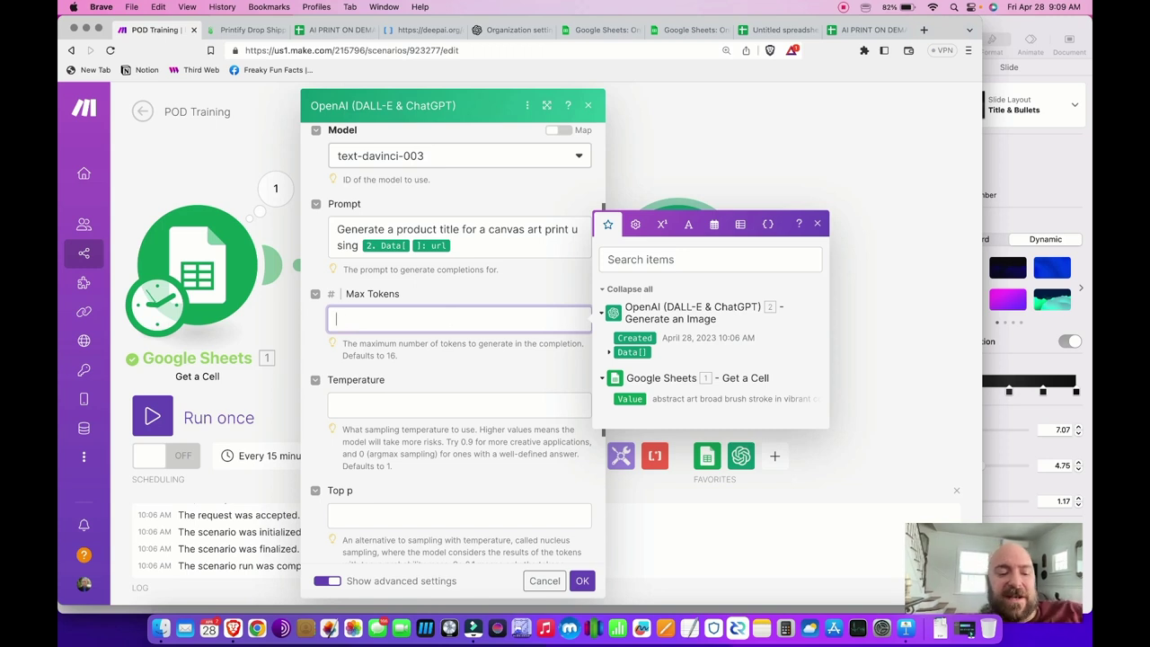
{"action": "type", "text": "29"}
{"action": "key", "text": "BackSpace"}
{"action": "type", "text": "50"}
{"action": "key", "text": "BackSpace"}
{"action": "key", "text": "BackSpace"}
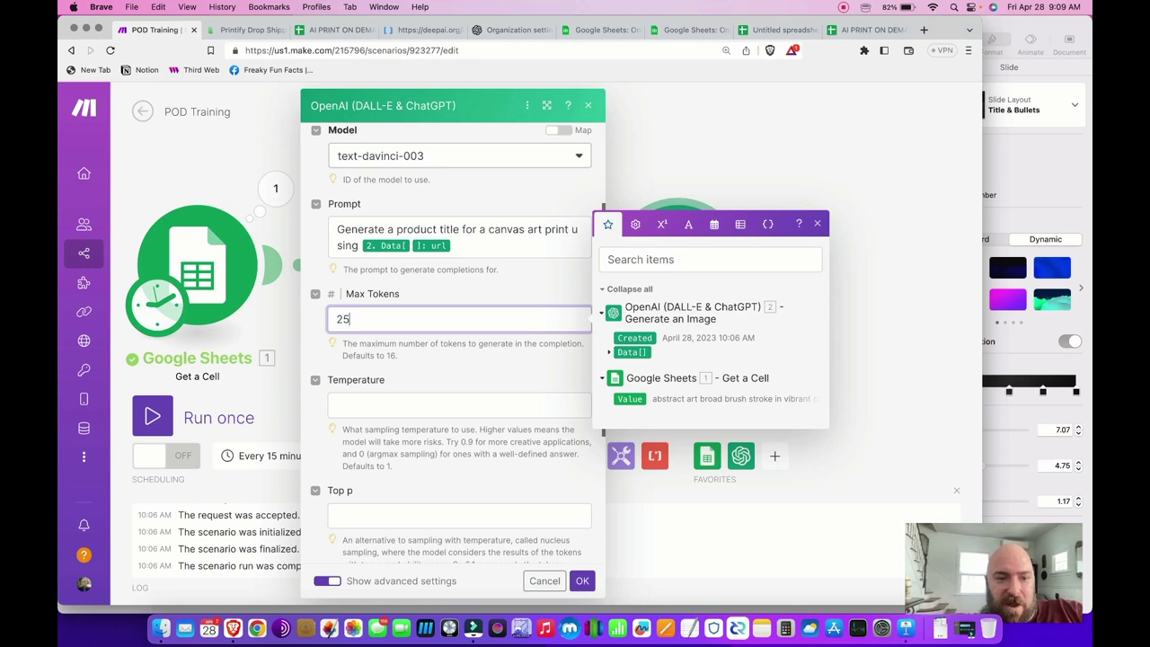
Set the Temperature to 1 and review the guidance text on sampling temperature
{"action": "left_click", "coordinate": [401, 359]}
{"action": "left_click", "coordinate": [381, 402]}
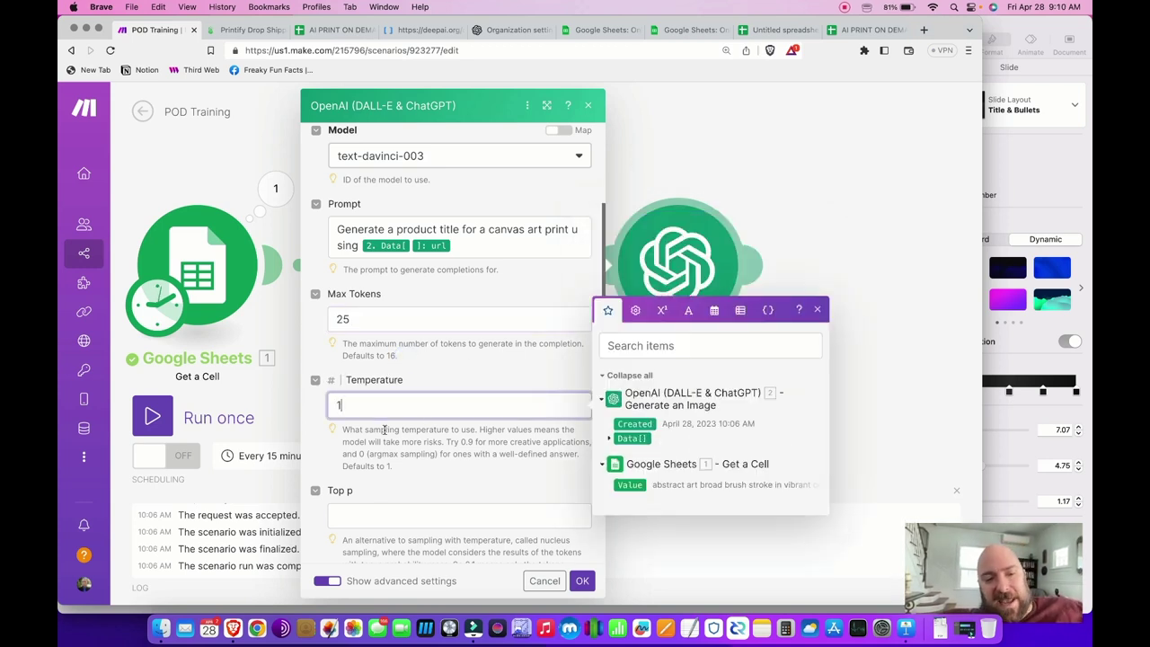
{"action": "left_click", "coordinate": [483, 435]}
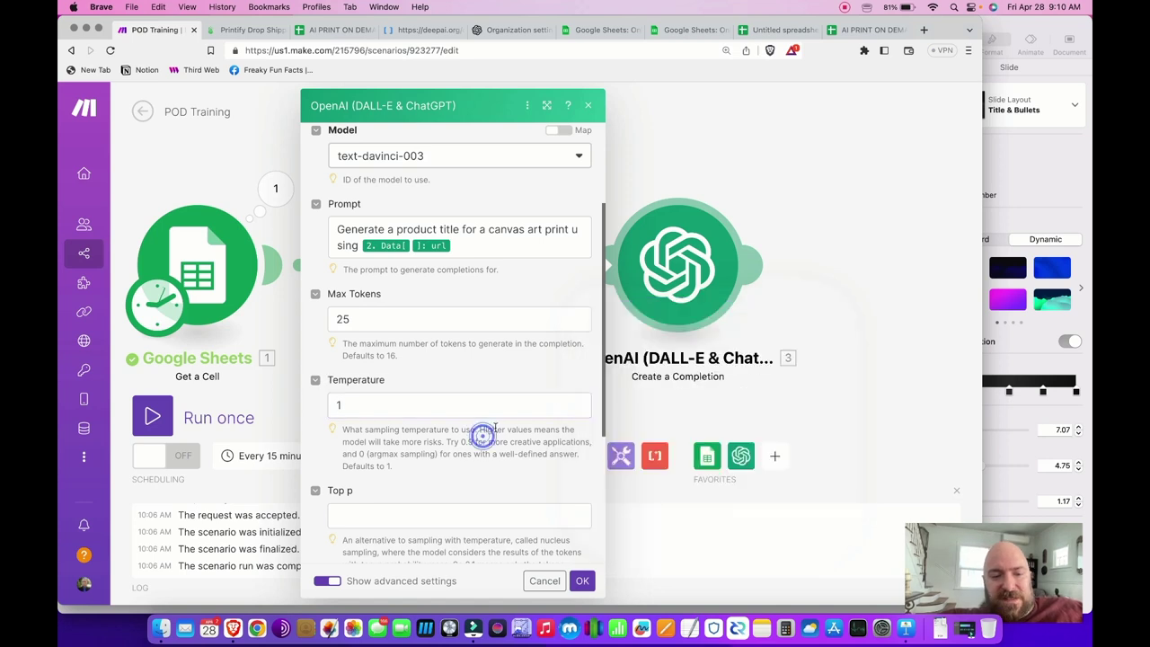
{"action": "left_click", "coordinate": [401, 404]}
{"action": "left_click", "coordinate": [398, 462]}
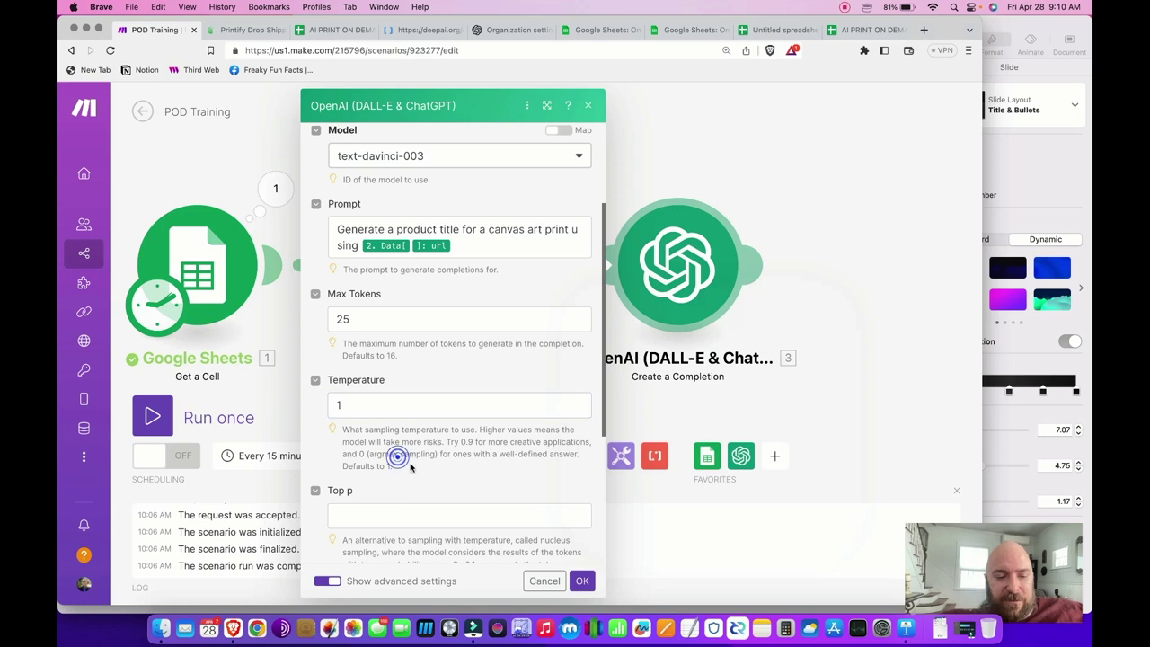
{"action": "left_click_drag", "start_coordinate": [386, 466], "coordinate": [361, 454]}
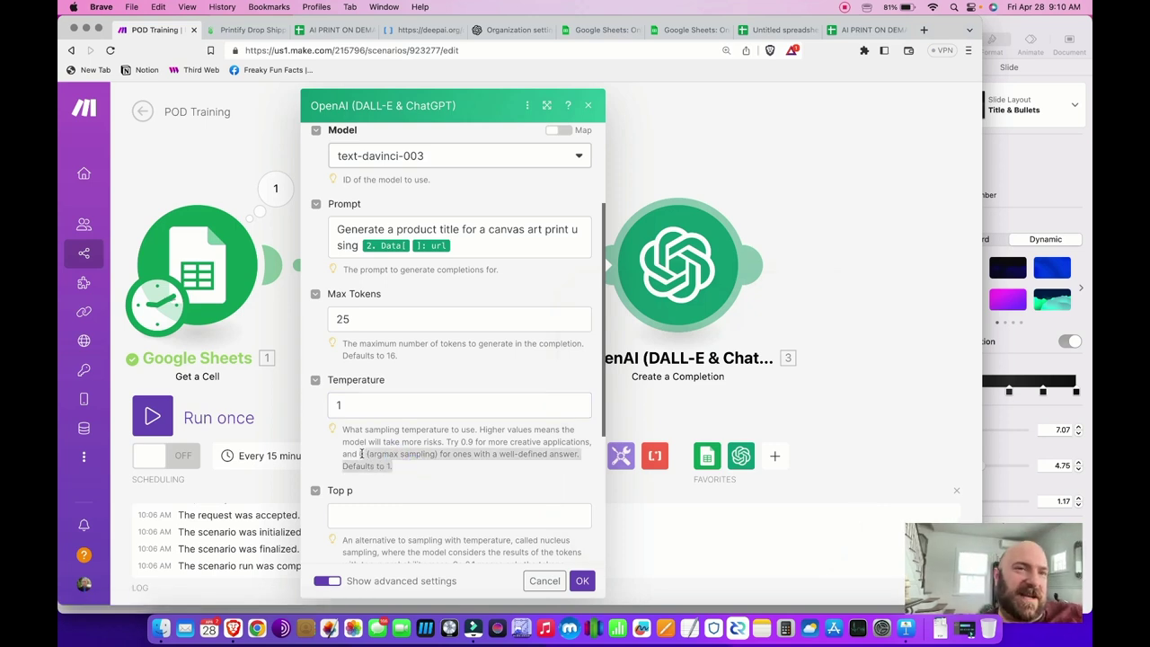
{"action": "left_click", "coordinate": [356, 403]}
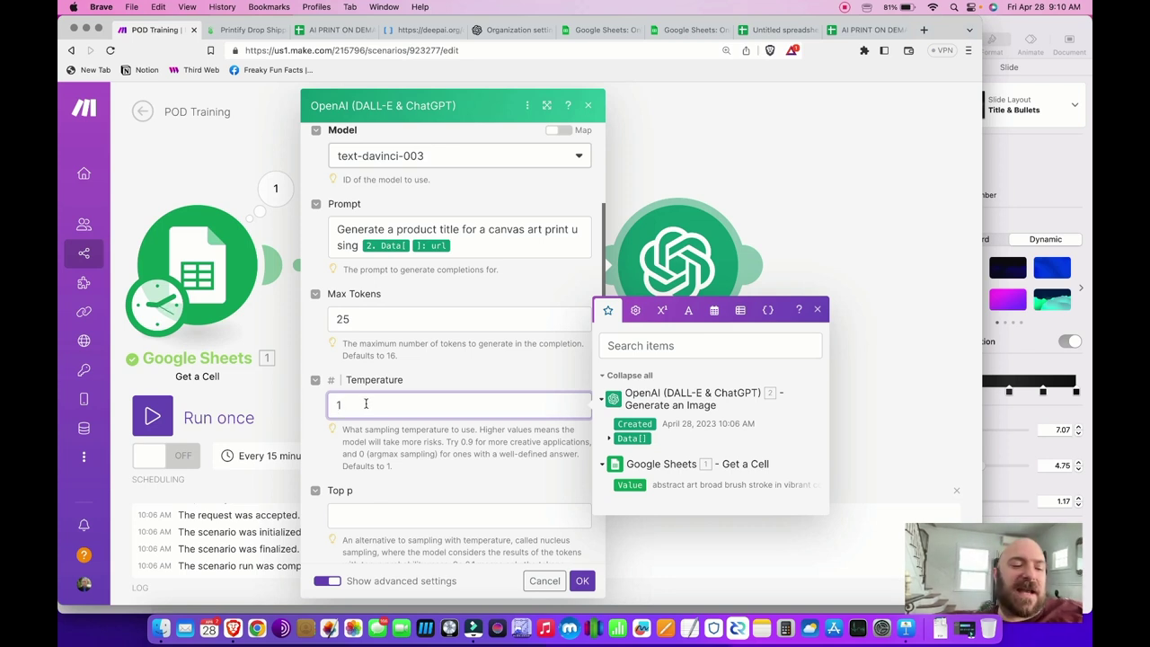
Set the number of completions per prompt (N) to 1 in the Create a Completion module's advanced settings
{"action": "scroll", "coordinate": [381, 499], "scroll_direction": "down", "scroll_amount": 2}
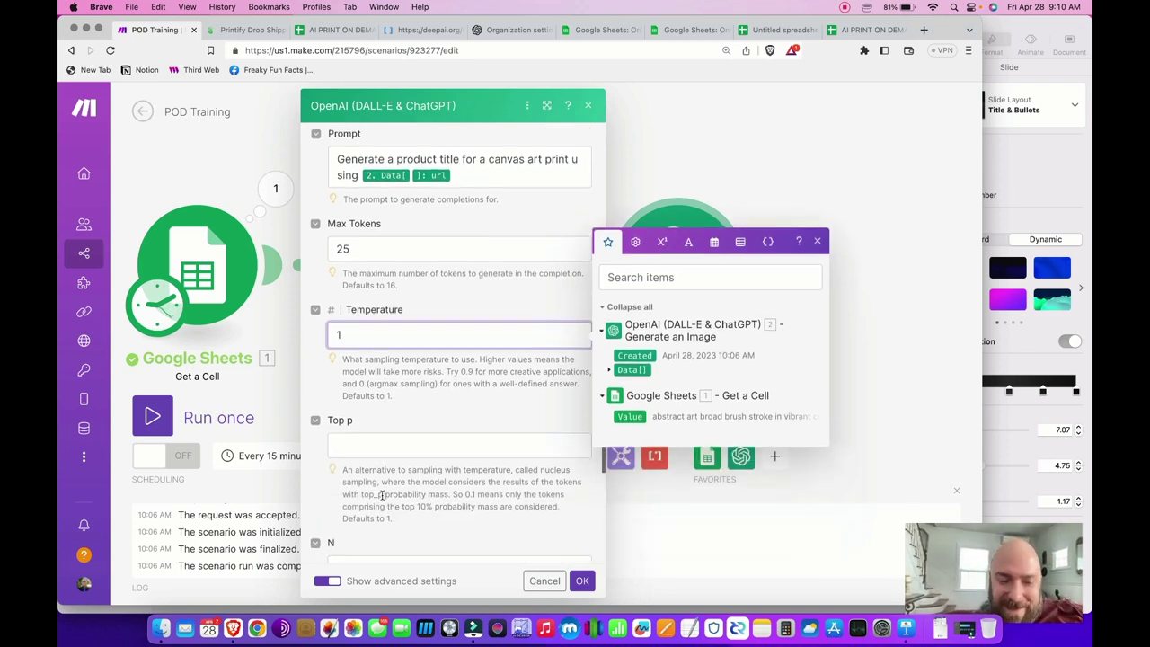
{"action": "scroll", "coordinate": [382, 498], "scroll_direction": "down", "scroll_amount": 3}
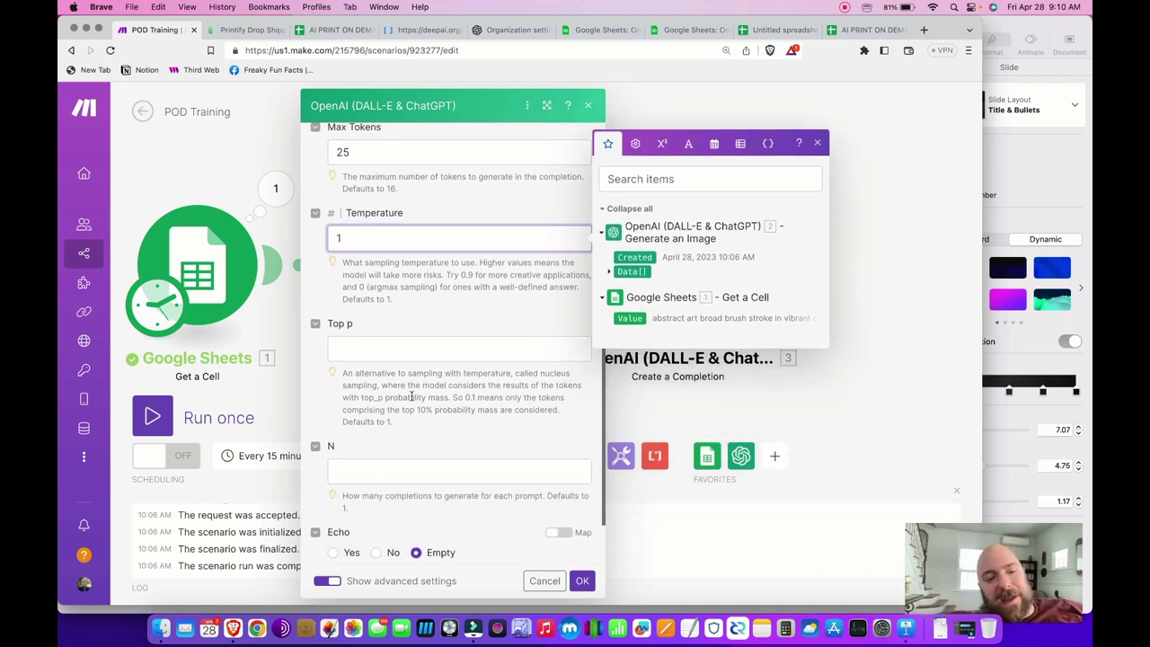
{"action": "left_click", "coordinate": [412, 396]}
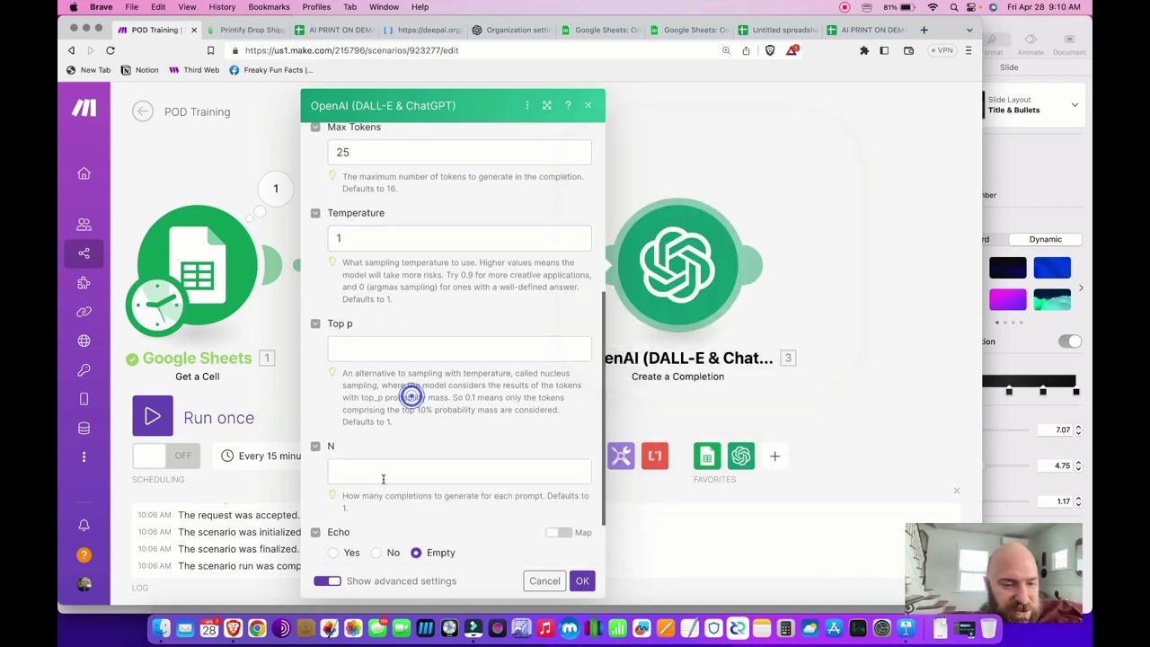
{"action": "left_click", "coordinate": [377, 473]}
{"action": "type", "text": "1"}
{"action": "scroll", "coordinate": [416, 426], "scroll_direction": "down", "scroll_amount": 2}
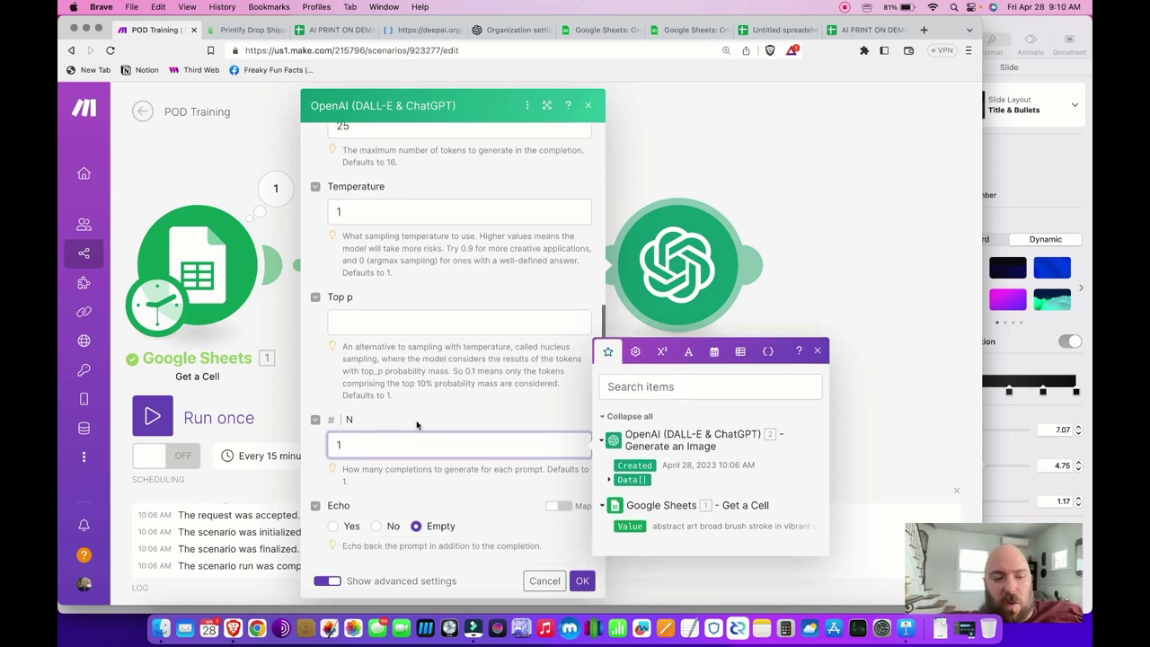
Set Echo to No, save the Create a Completion module and run the scenario once
{"action": "left_click", "coordinate": [432, 358]}
{"action": "scroll", "coordinate": [432, 357], "scroll_direction": "down", "scroll_amount": 1}
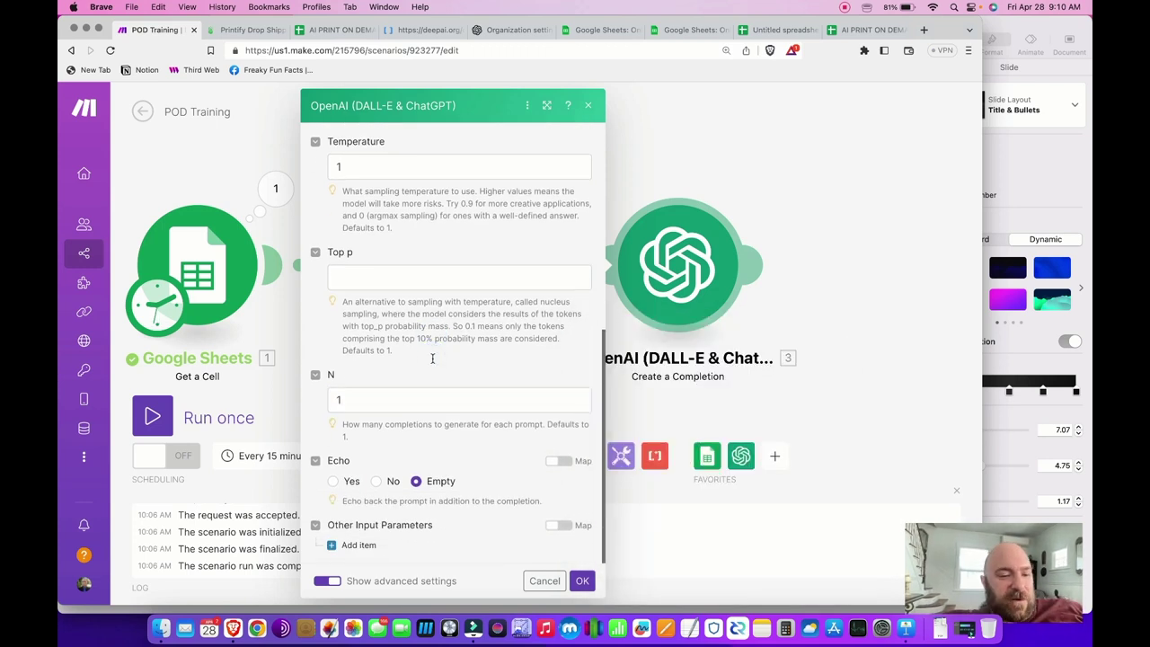
{"action": "left_click", "coordinate": [375, 481]}
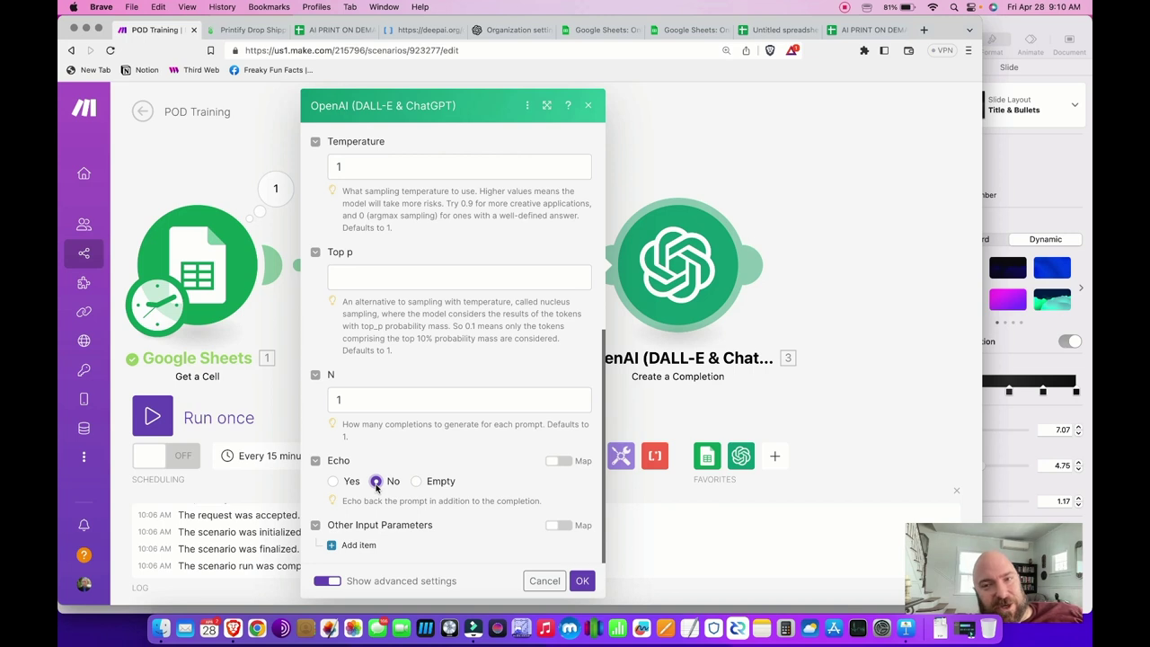
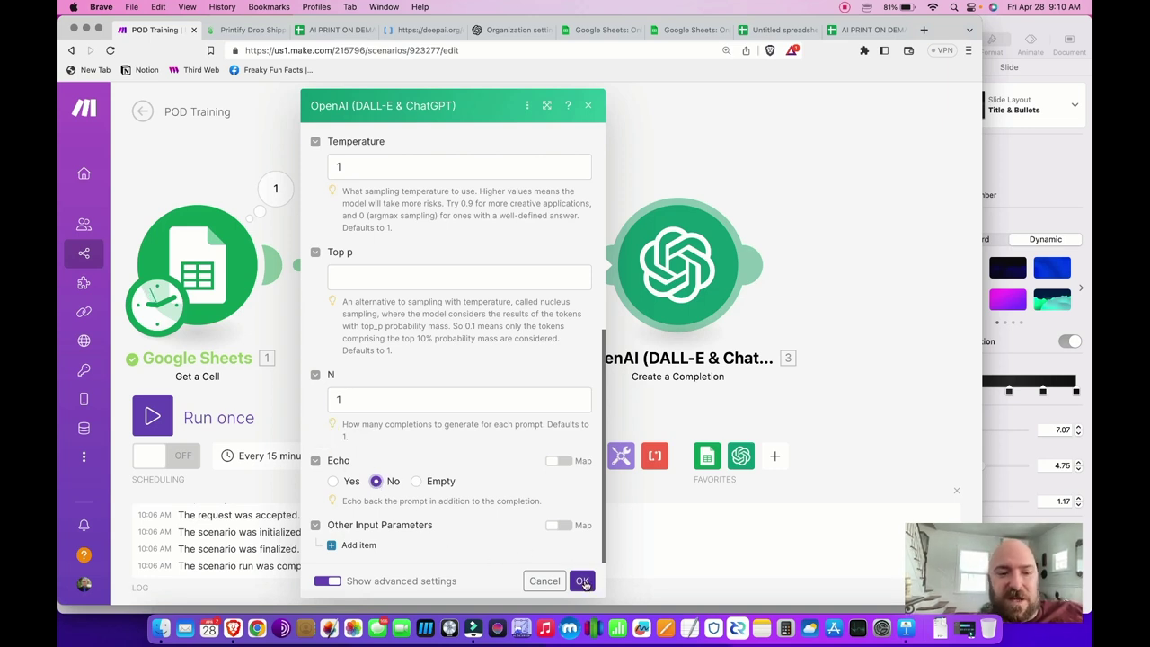
{"action": "left_click", "coordinate": [582, 582]}
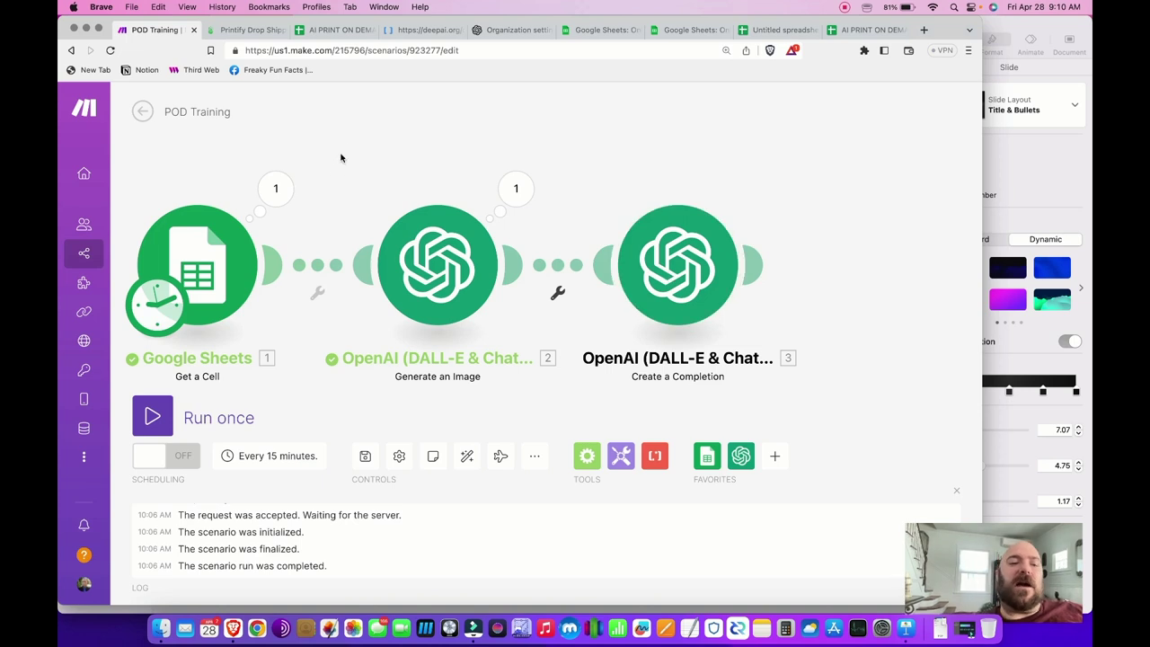
{"action": "left_click", "coordinate": [159, 412]}
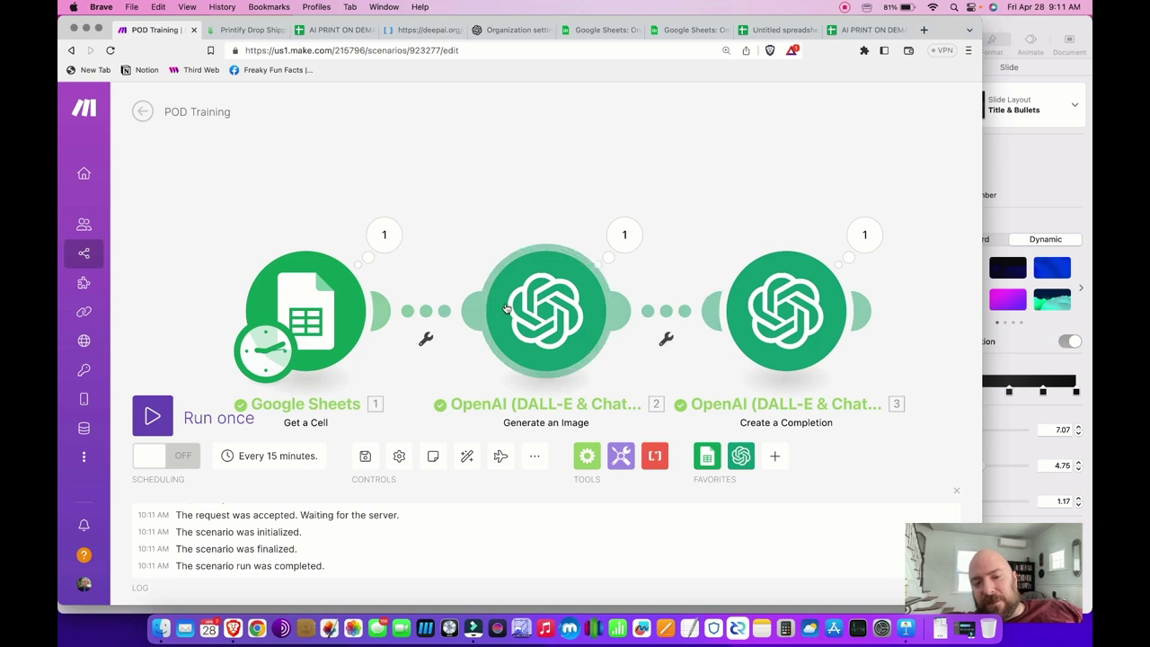
Switch to the OpenAI account page and check the organization's API usage for April
{"action": "left_click", "coordinate": [520, 34]}
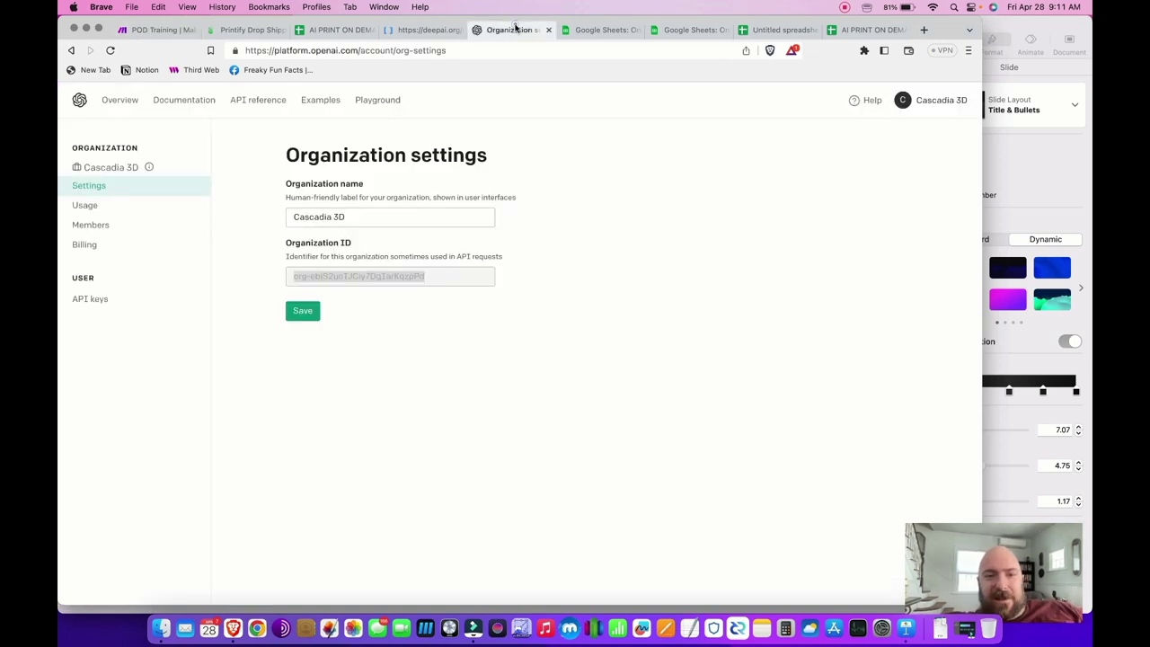
{"action": "left_click", "coordinate": [923, 95]}
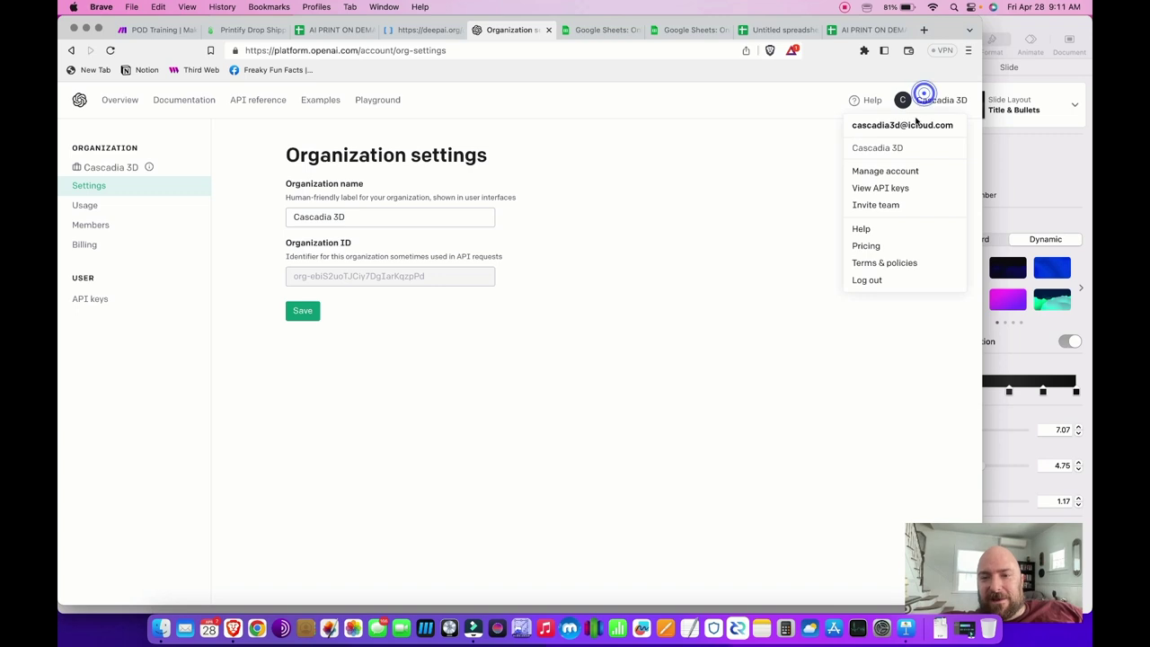
{"action": "left_click", "coordinate": [884, 170]}
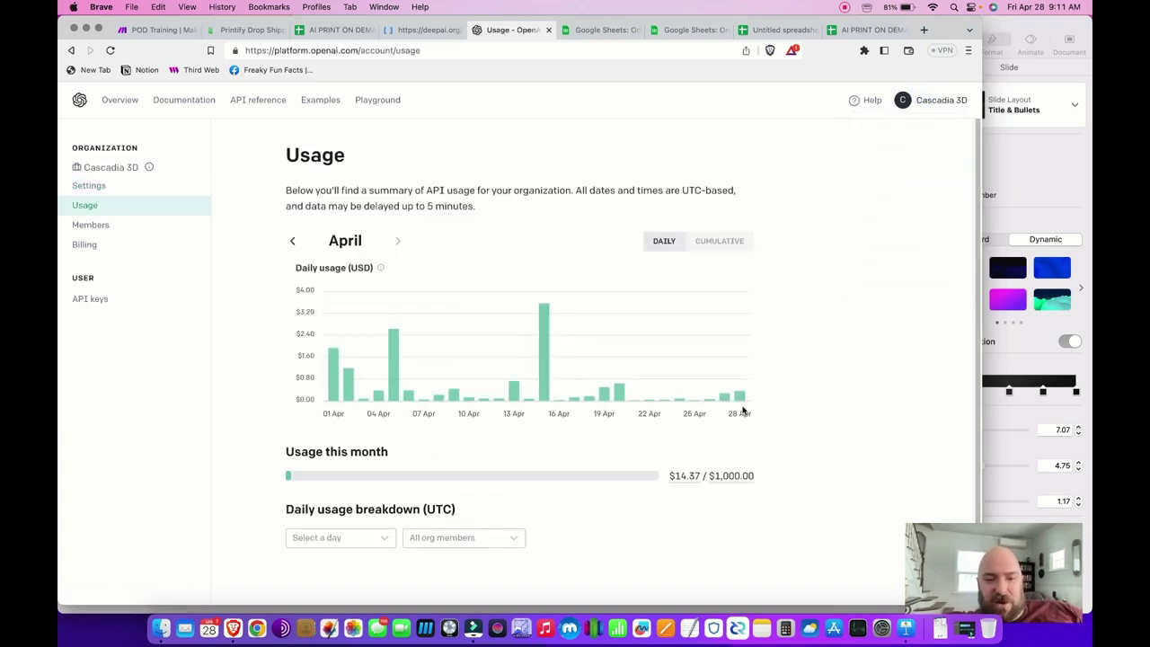
{"action": "mouse_move", "coordinate": [691, 487]}
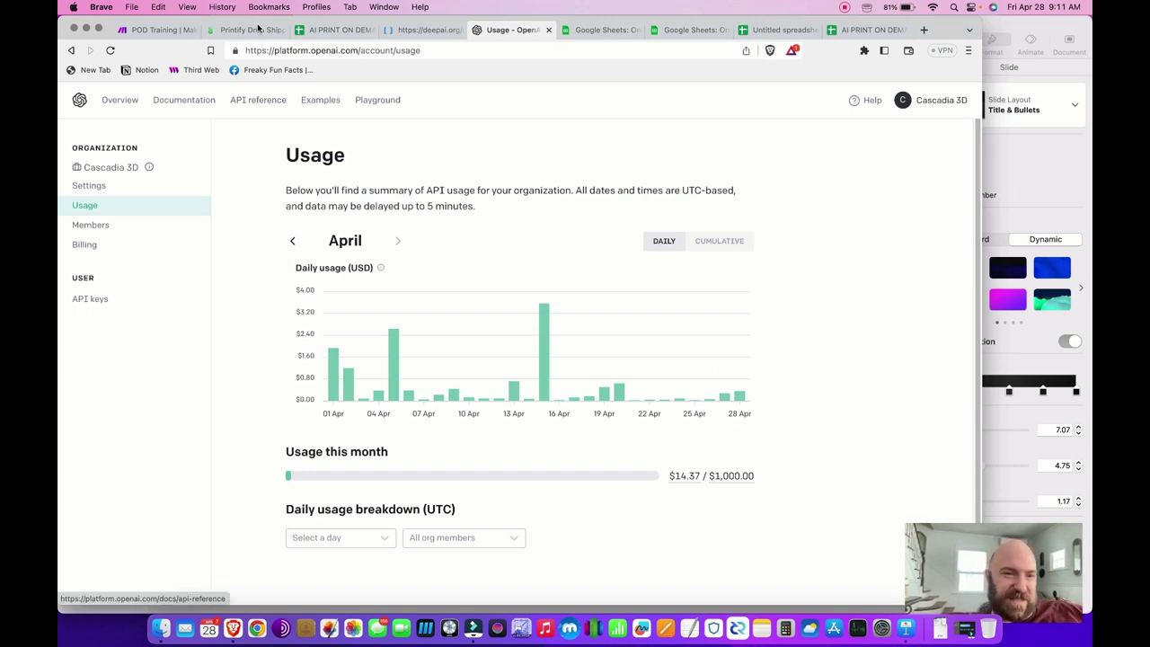
Return to the Make scenario and inspect the Create a Completion run output, expanding the first choice to read the generated product title
{"action": "left_click", "coordinate": [184, 31]}
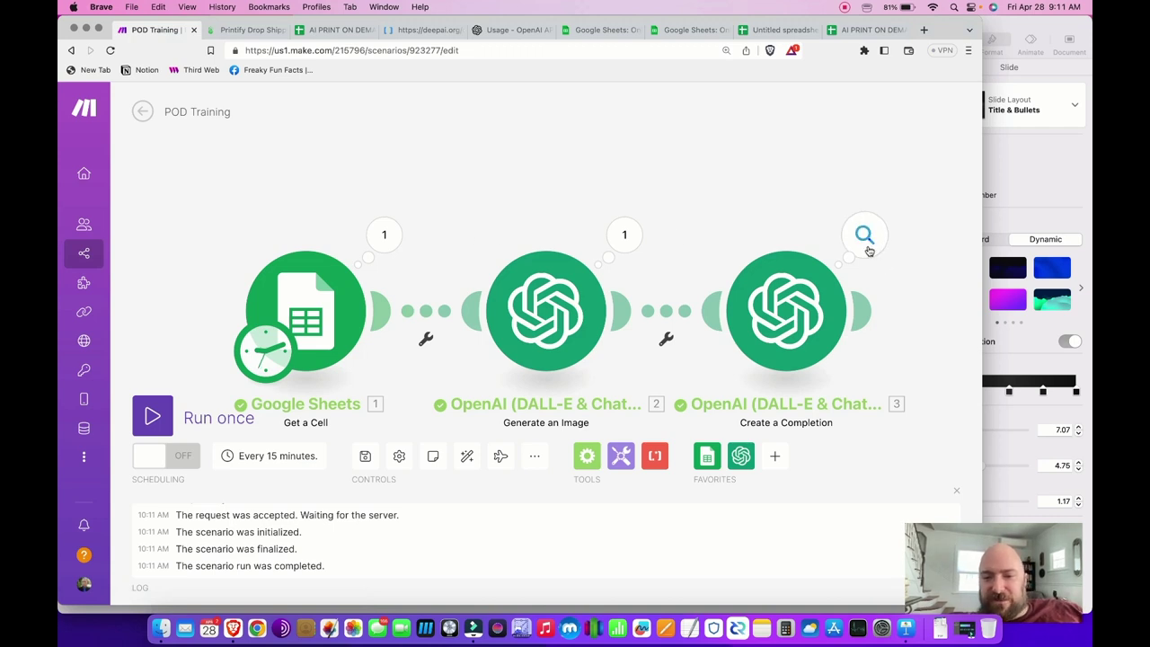
{"action": "left_click", "coordinate": [867, 241]}
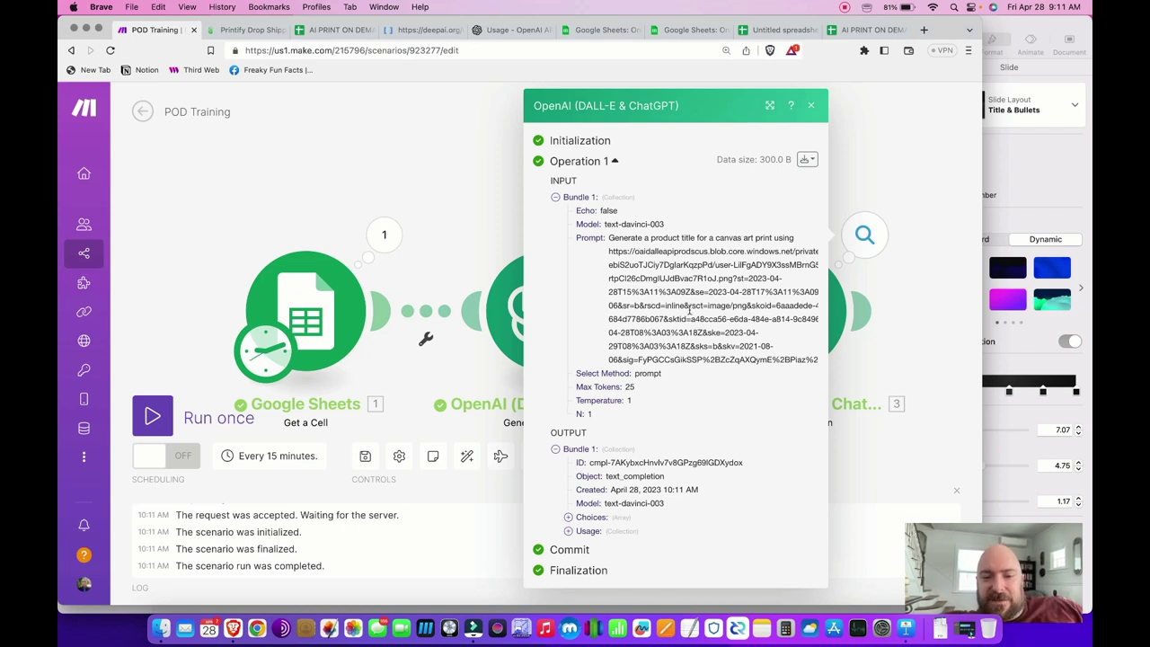
{"action": "left_click", "coordinate": [568, 517]}
{"action": "left_click", "coordinate": [582, 527]}
{"action": "scroll", "coordinate": [620, 508], "scroll_direction": "down", "scroll_amount": 2}
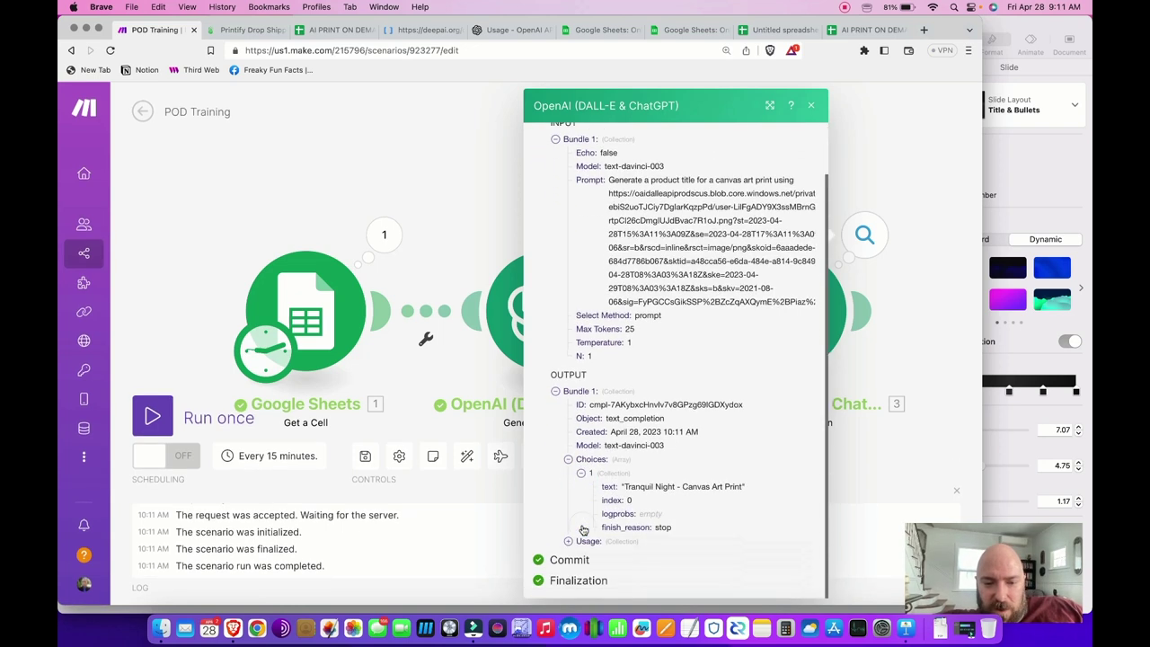
{"action": "left_click_drag", "start_coordinate": [637, 486], "coordinate": [746, 491]}
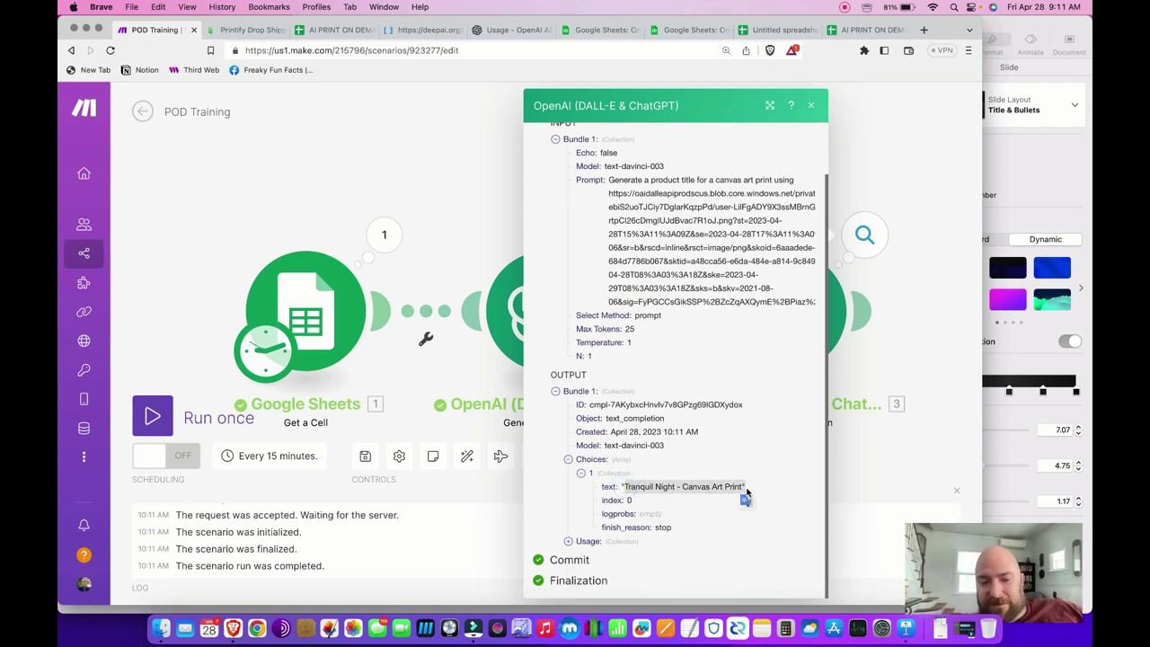
{"action": "mouse_move", "coordinate": [629, 488]}
{"action": "left_mouse_down"}
{"action": "mouse_move", "coordinate": [674, 486]}
{"action": "mouse_move", "coordinate": [625, 500]}
{"action": "left_mouse_up"}
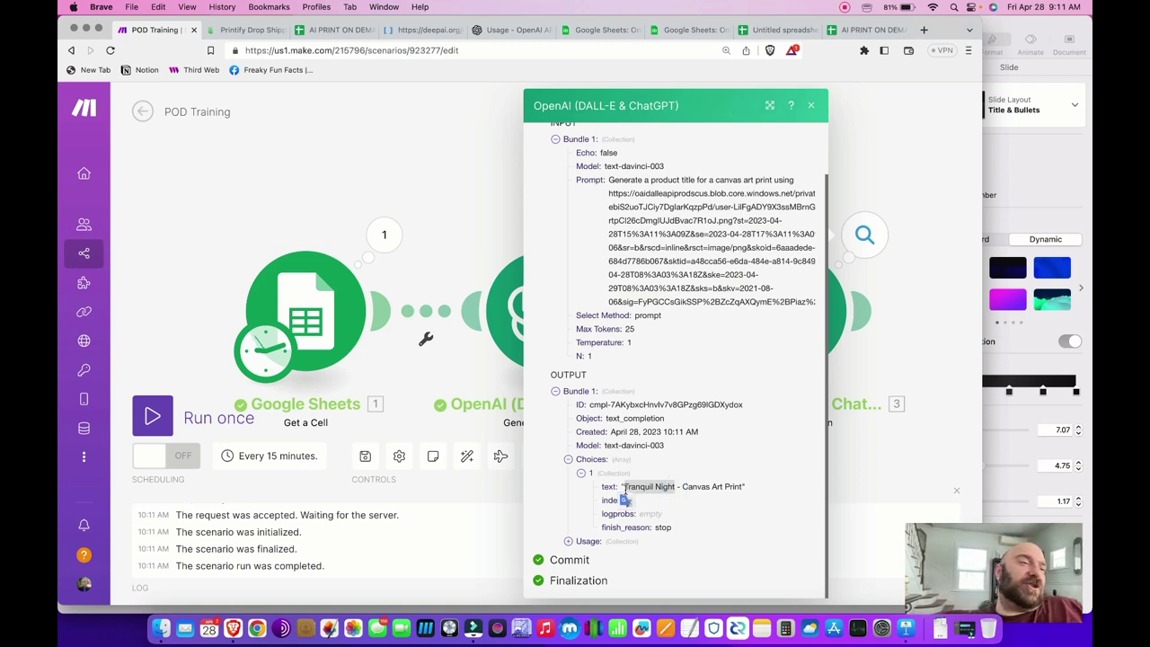
{"action": "mouse_move", "coordinate": [625, 501]}
{"action": "left_mouse_down"}
{"action": "mouse_move", "coordinate": [673, 485]}
{"action": "mouse_move", "coordinate": [749, 490]}
{"action": "mouse_move", "coordinate": [618, 488]}
{"action": "left_mouse_up"}
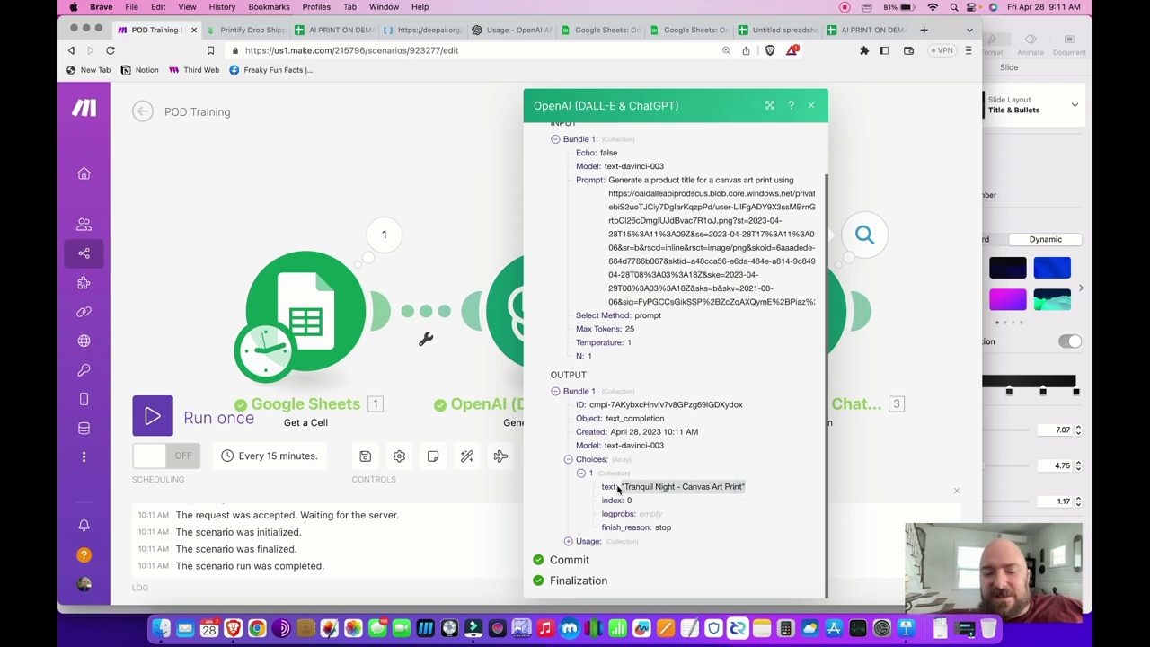
{"action": "left_click", "coordinate": [647, 482]}
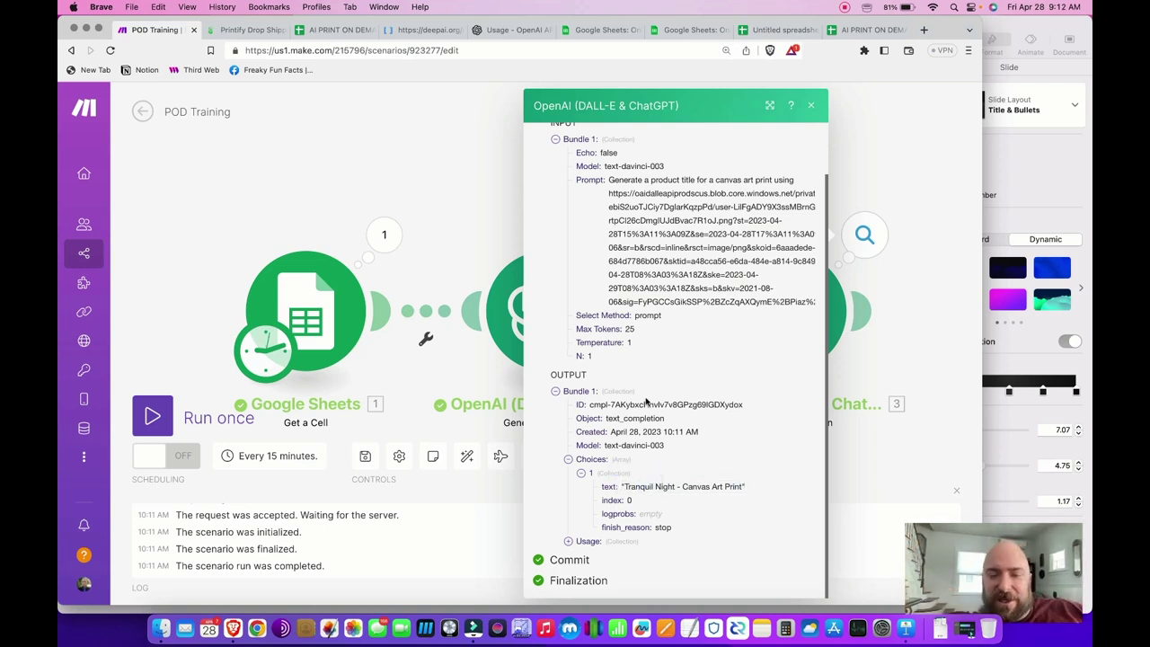
{"action": "scroll", "coordinate": [645, 401], "scroll_direction": "up", "scroll_amount": 3}
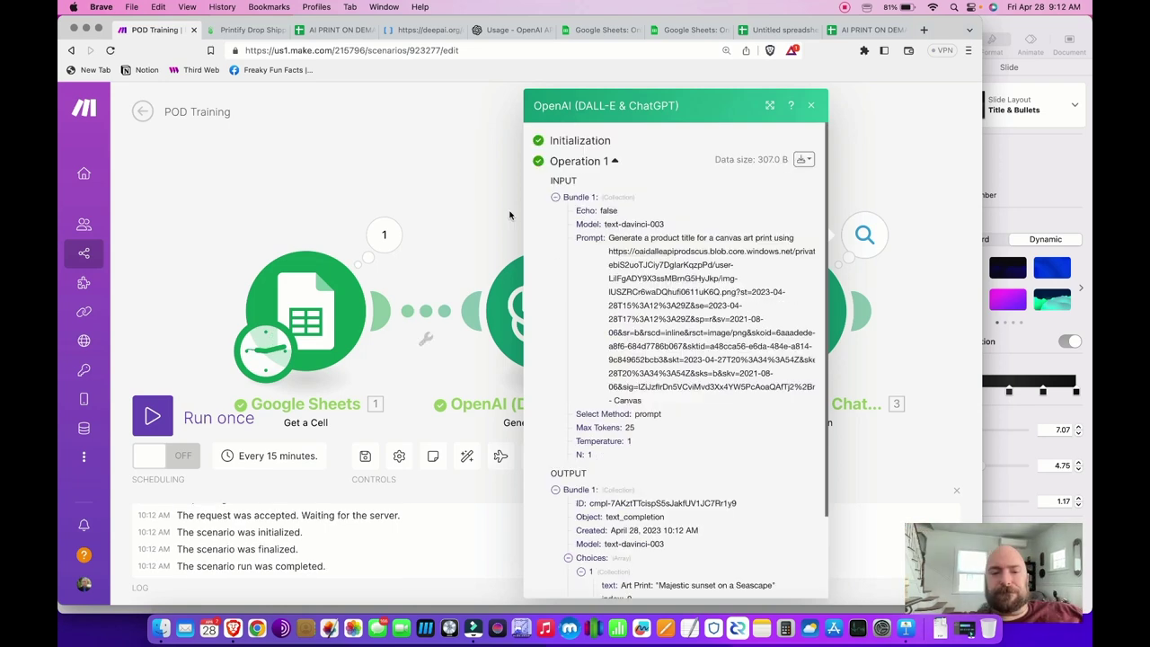
Add a second OpenAI Create a Completion module after the title completion and choose the text-davinci-003 model
{"action": "left_click", "coordinate": [478, 175]}
{"action": "left_click_drag", "start_coordinate": [753, 199], "coordinate": [554, 159]}
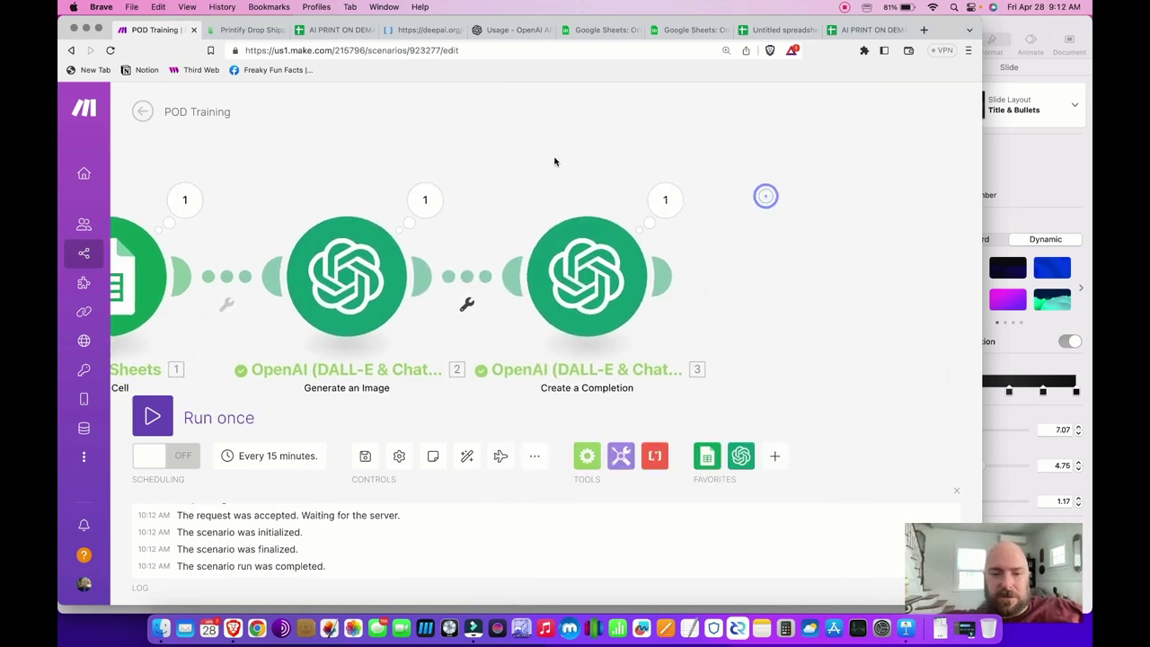
{"action": "left_click", "coordinate": [659, 274]}
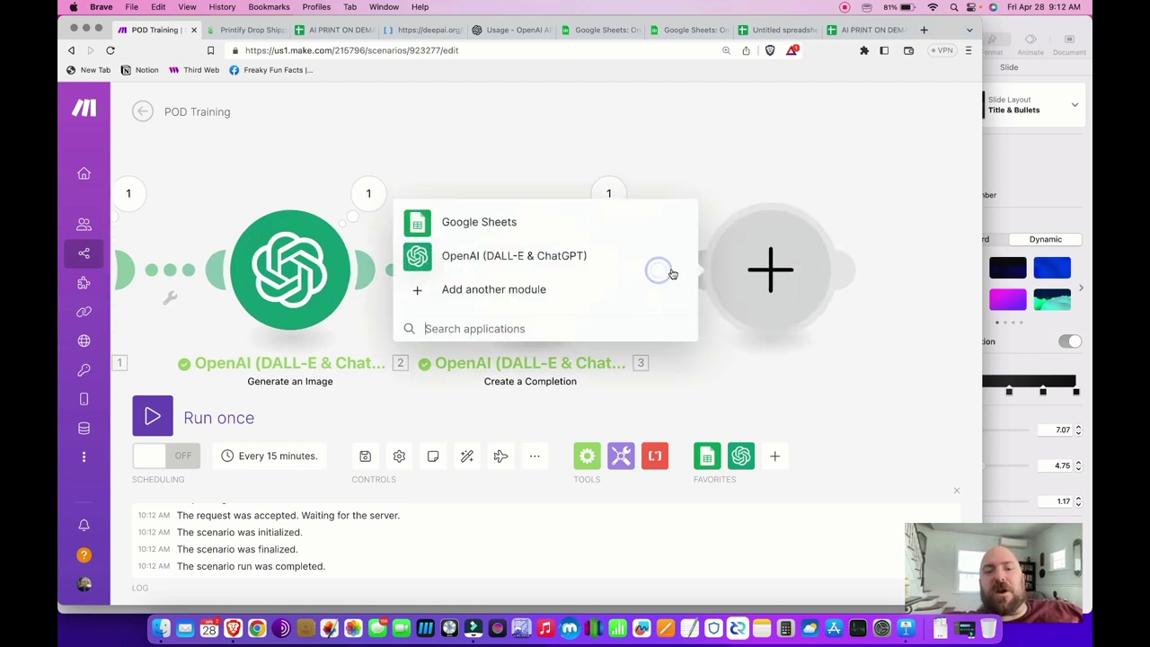
{"action": "left_click", "coordinate": [447, 256]}
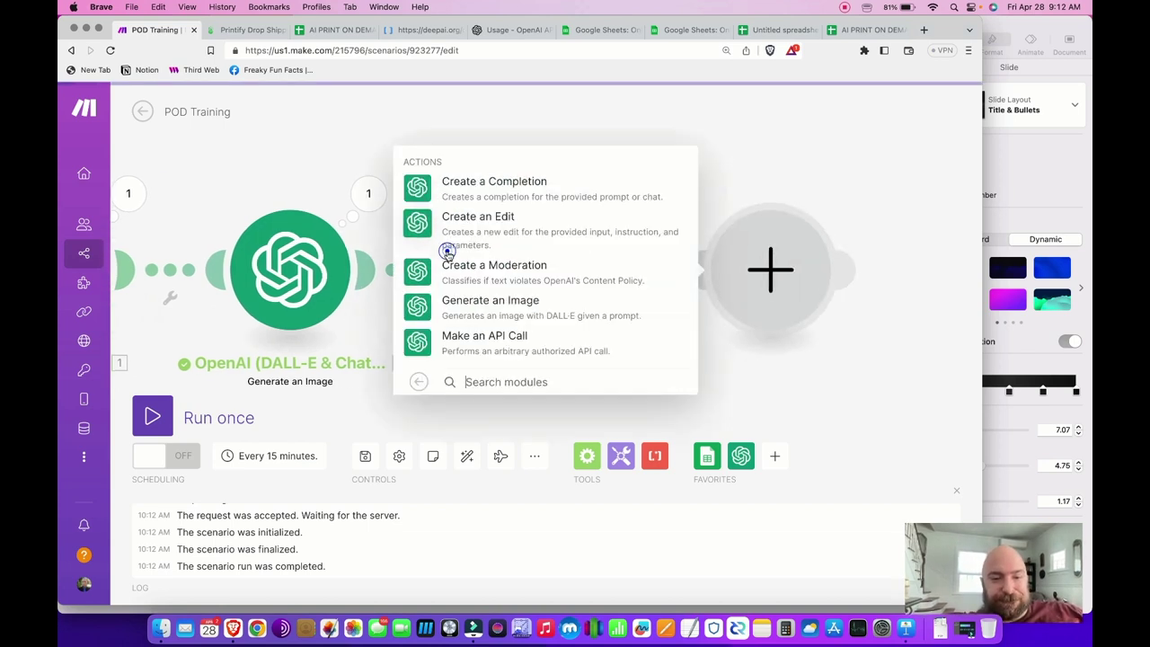
{"action": "left_click", "coordinate": [500, 183]}
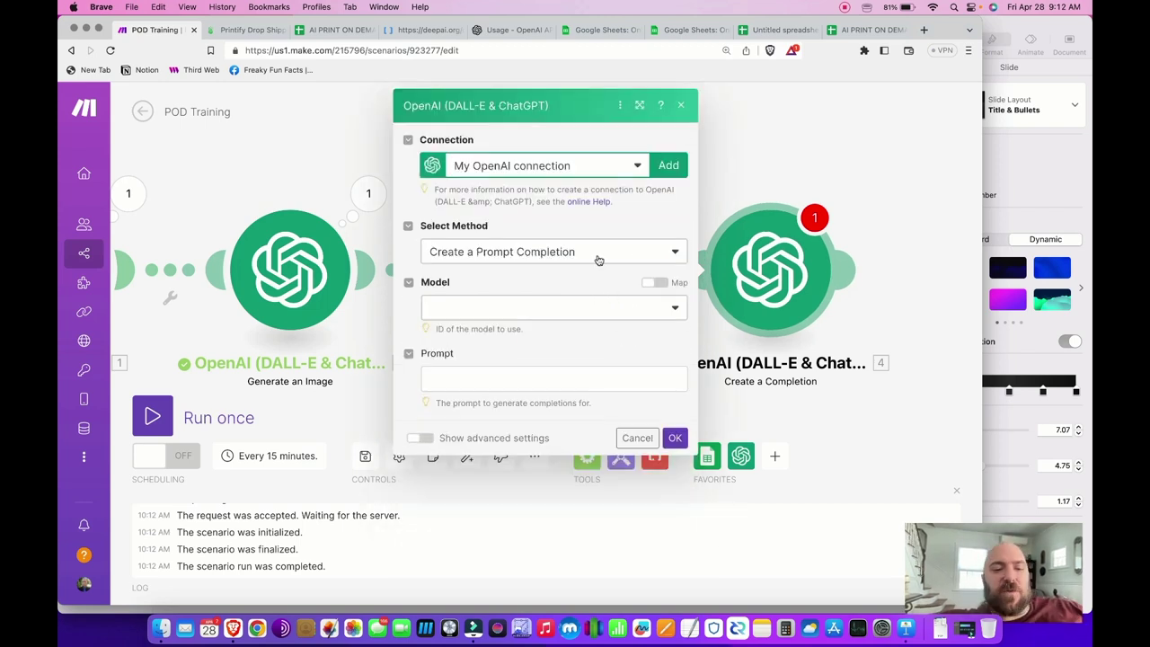
{"action": "left_click", "coordinate": [520, 308]}
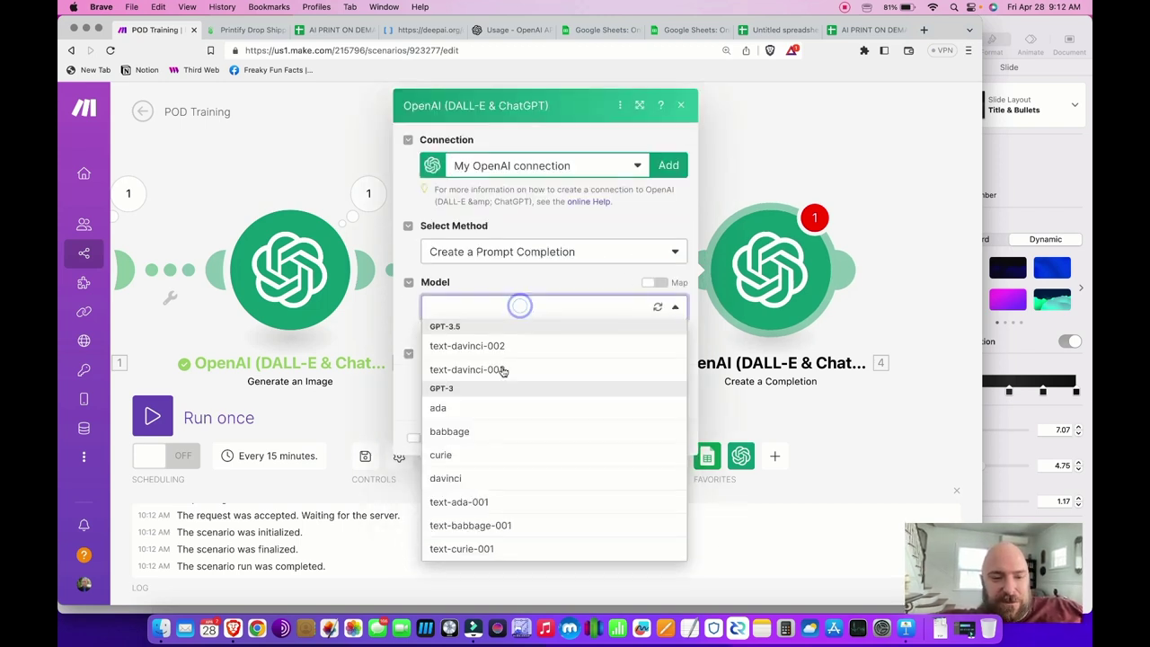
{"action": "left_click", "coordinate": [499, 370]}
Enter "Create a product description for a piece of canvas" as the new completion module's prompt
{"action": "left_click", "coordinate": [502, 379]}
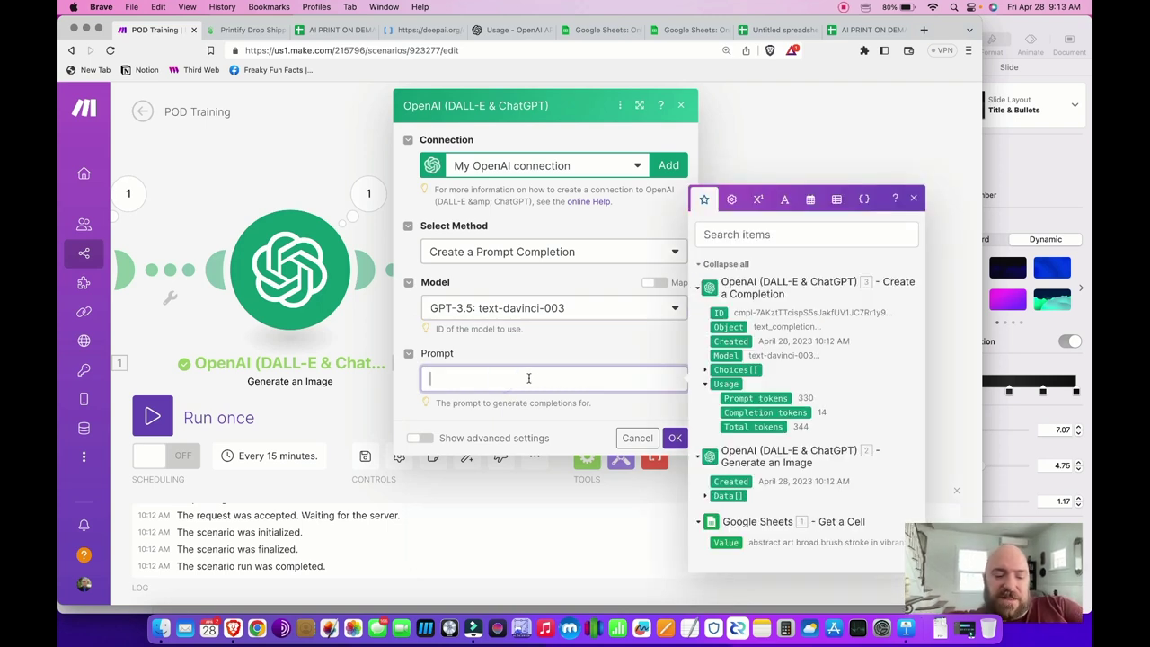
{"action": "type", "text": "Create "}
{"action": "type", "text": "a produc"}
{"action": "type", "text": "t dews"}
{"action": "type", "text": "scri"}
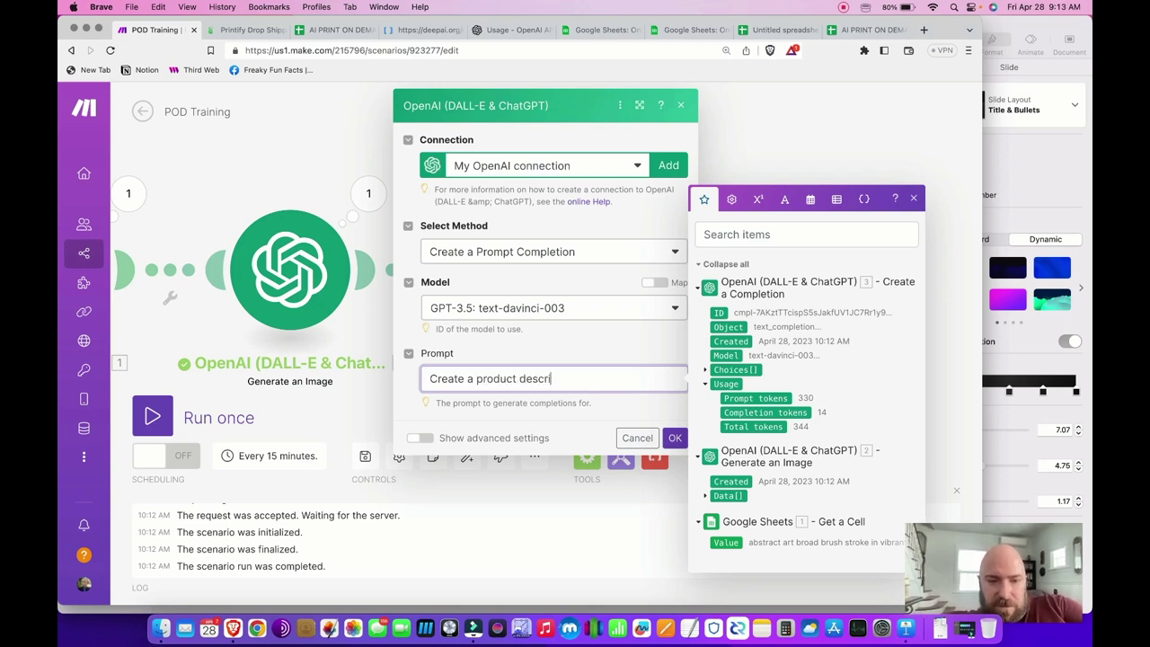
{"action": "type", "text": "ption for a piece of canvas"}
{"action": "left_click", "coordinate": [527, 378]}
{"action": "type", "text": "art usinm"}
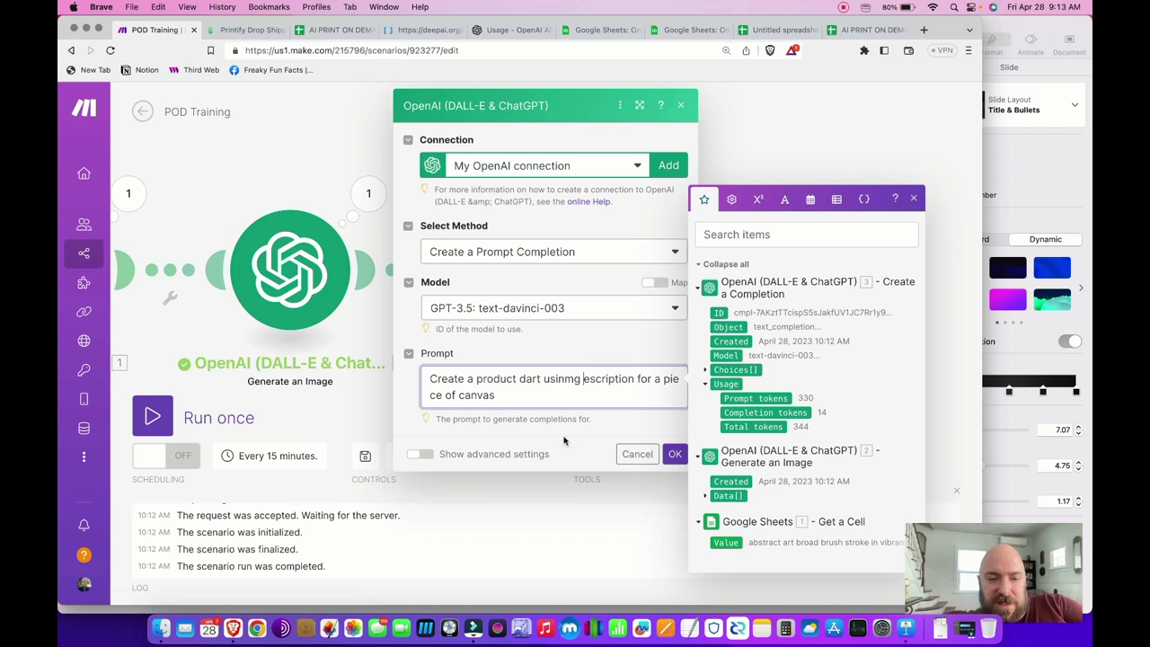
{"action": "key", "text": "BackSpace"}
{"action": "key", "text": "BackSpace"}
{"action": "key", "text": "BackSpace"}
{"action": "key", "text": "BackSpace"}
{"action": "key", "text": "BackSpace"}
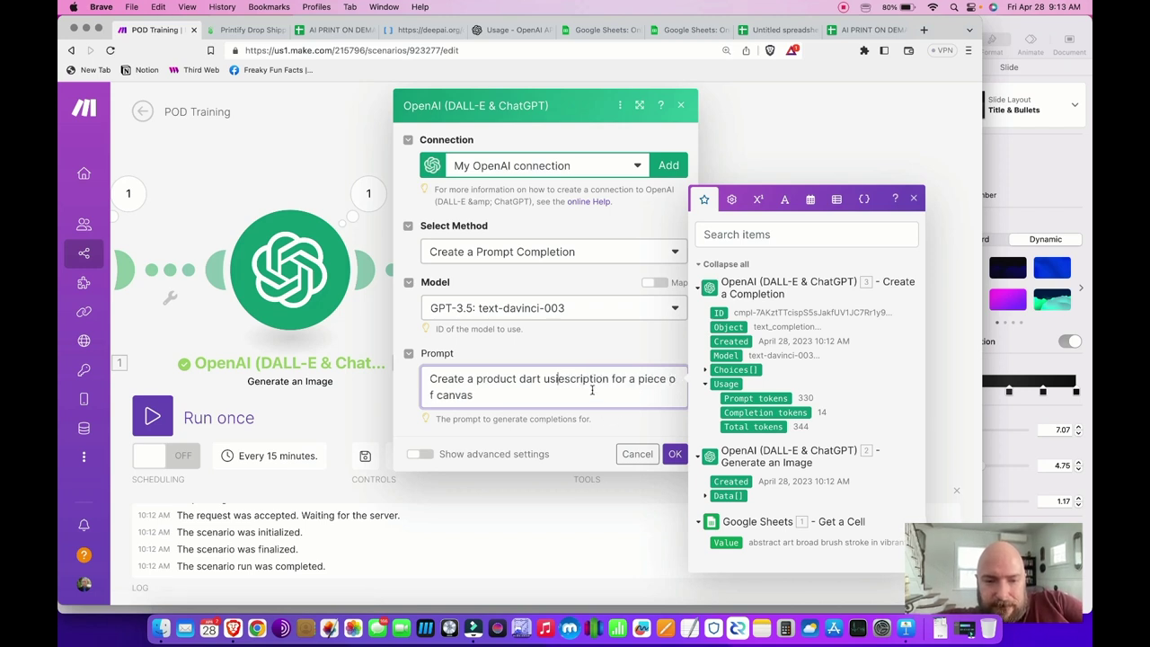
{"action": "key", "text": "BackSpace"}
{"action": "key", "text": "BackSpace"}
{"action": "key", "text": "BackSpace"}
{"action": "key", "text": "BackSpace"}
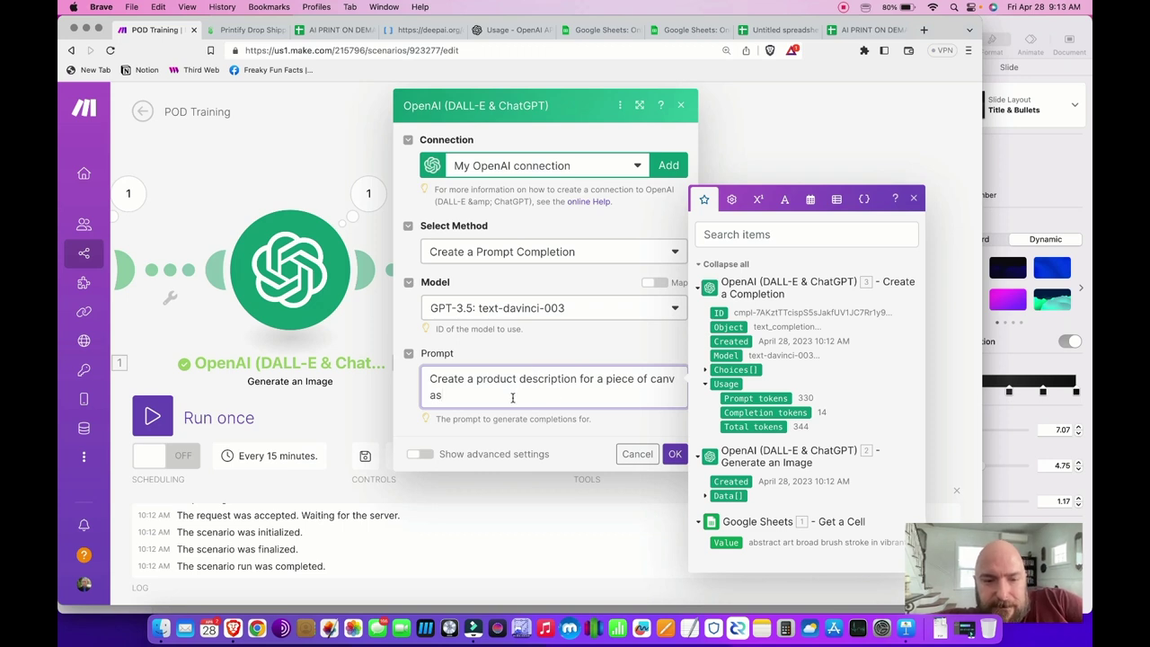
Extend the prompt with "art using" and append the Choices Text item from the product title completion
{"action": "type", "text": "art"}
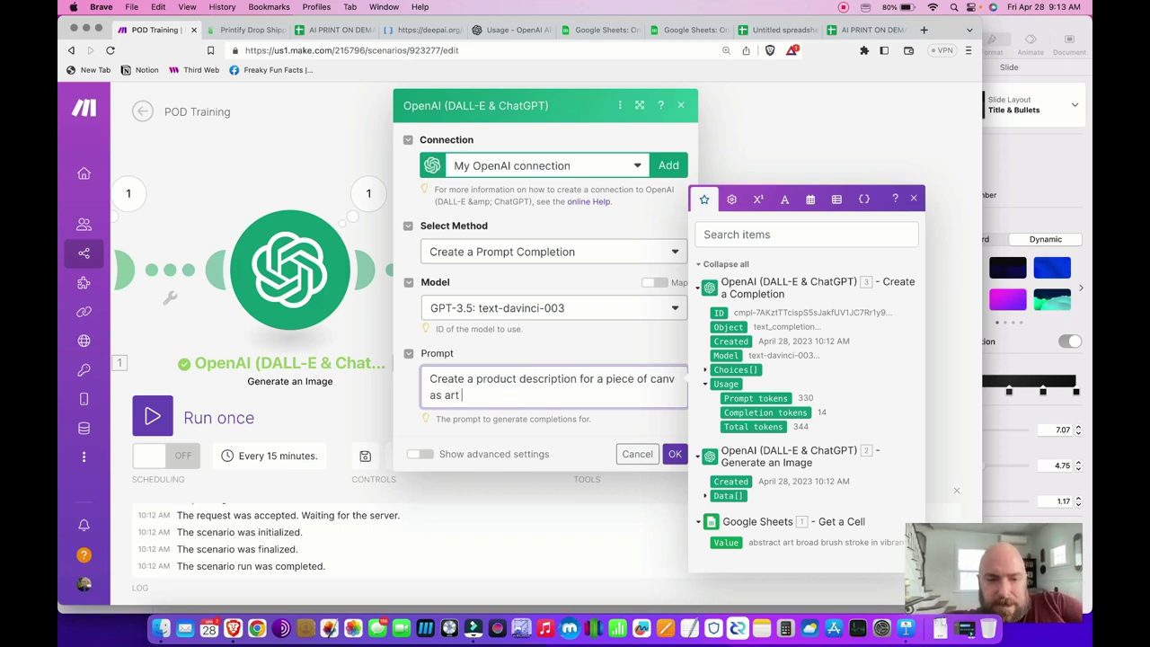
{"action": "type", "text": " using"}
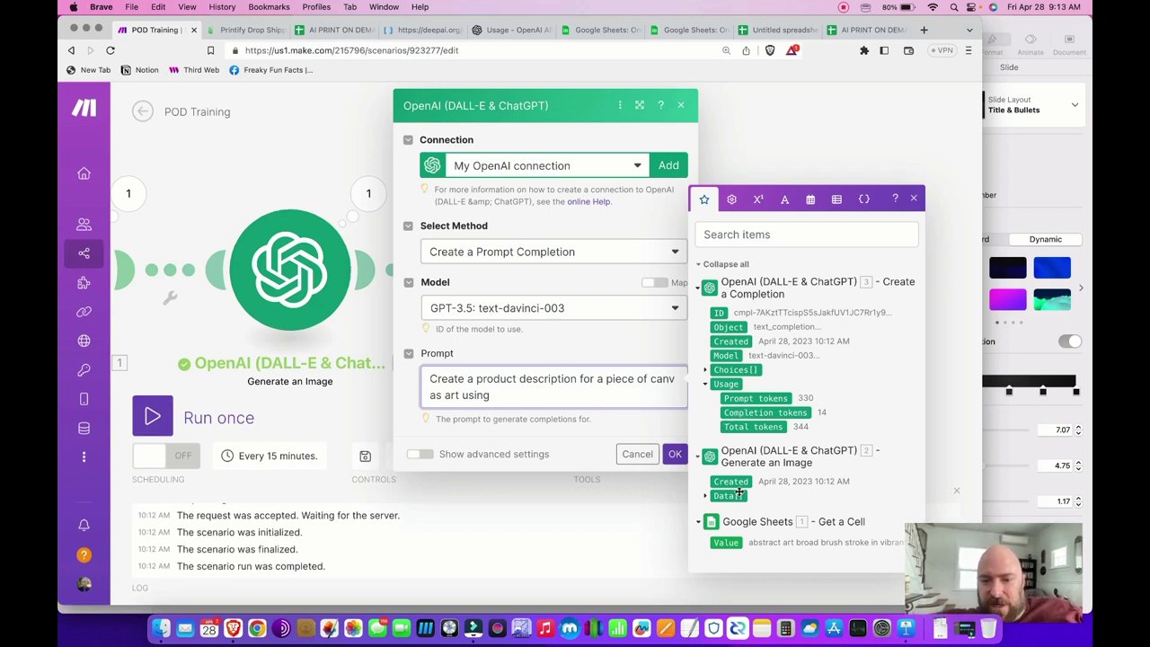
{"action": "left_click", "coordinate": [706, 369]}
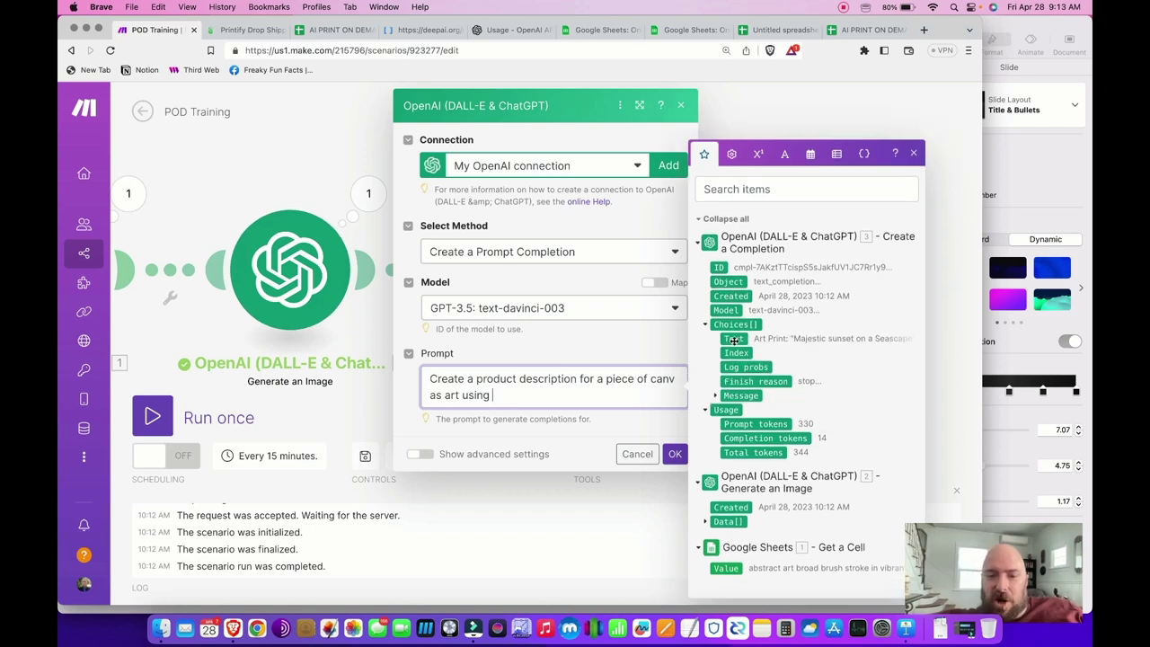
{"action": "left_click", "coordinate": [734, 338]}
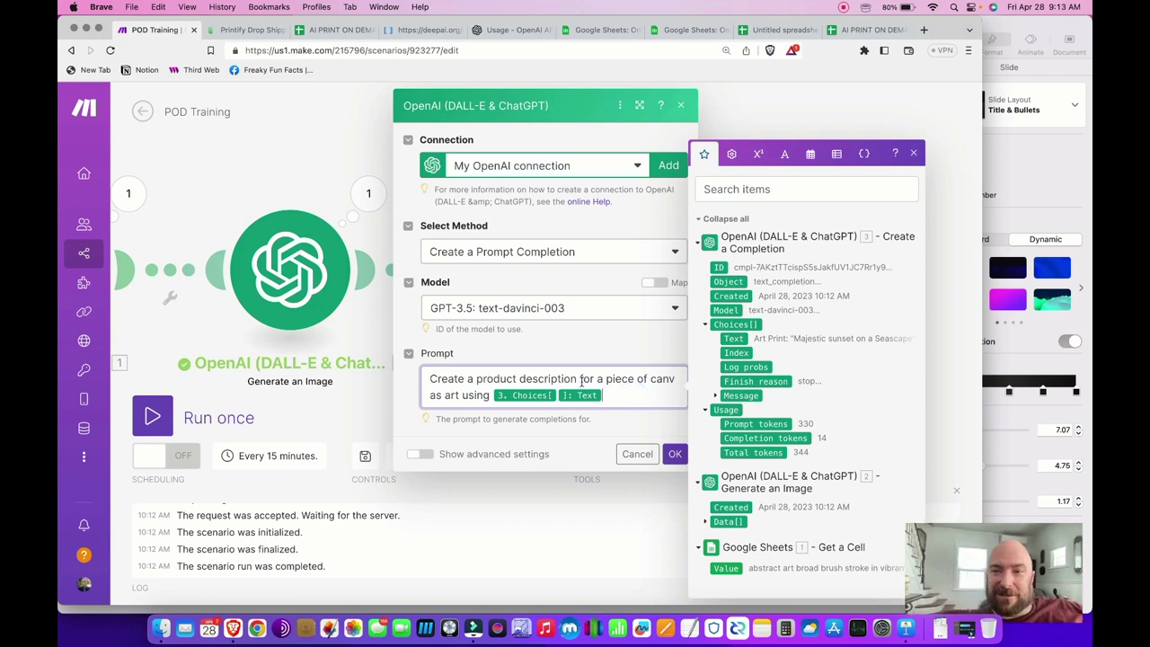
Finish the product description prompt with "Do not reference the name of any artist living or dead." and save the module
{"action": "type", "text": "."}
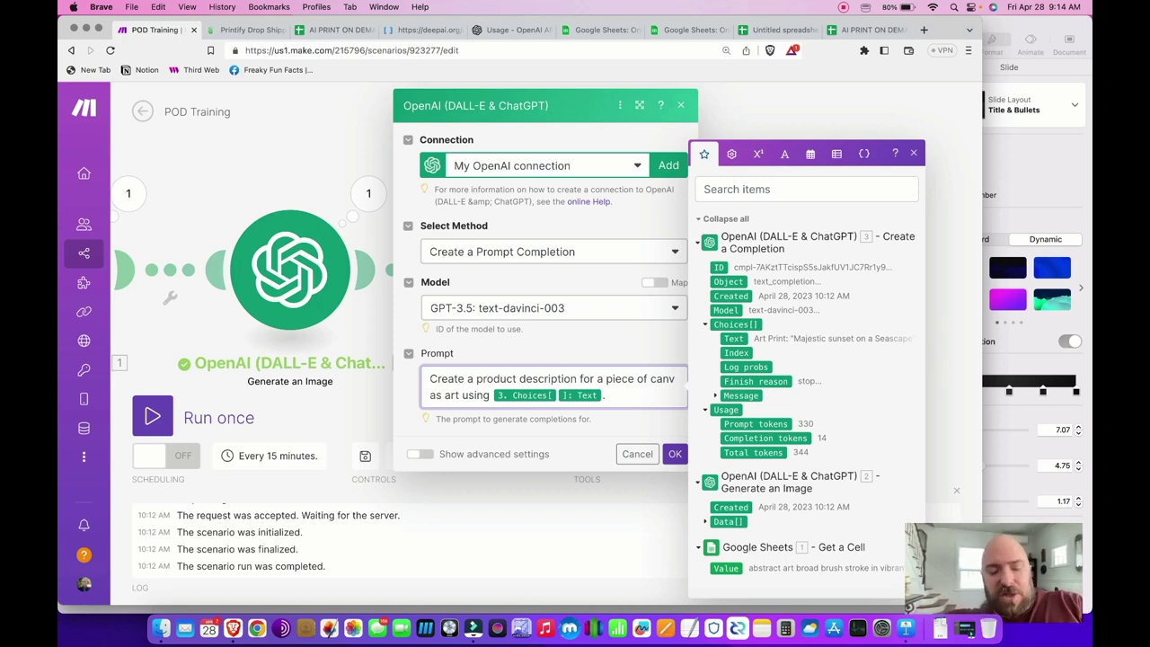
{"action": "type", "text": "Do not re"}
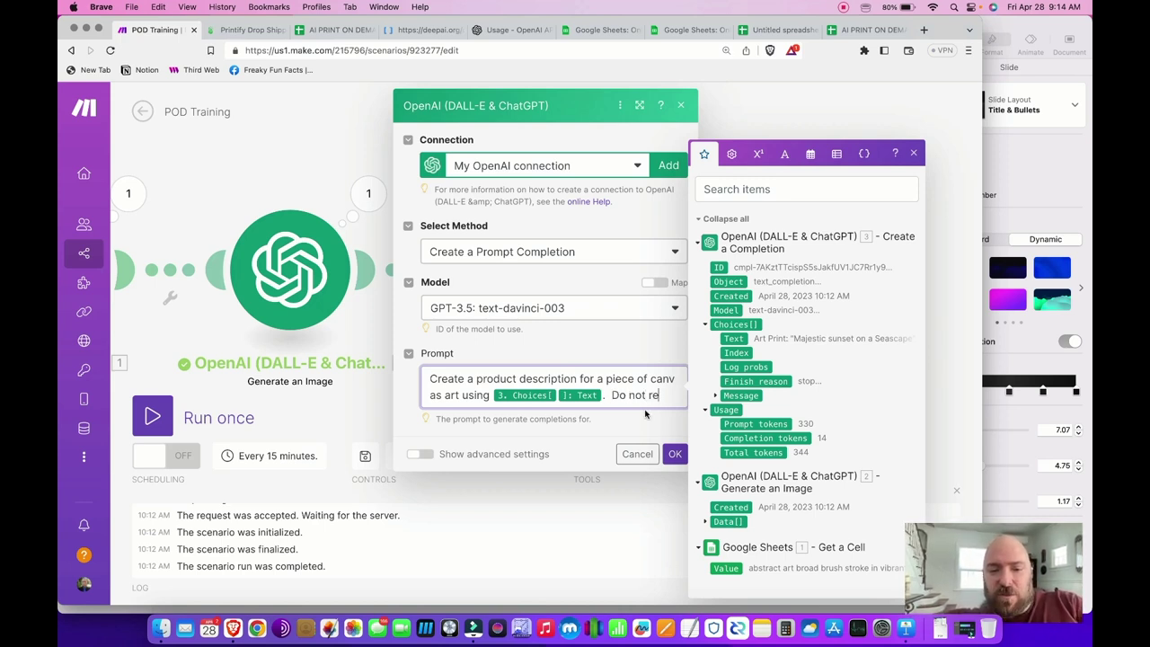
{"action": "type", "text": "ference the name of "}
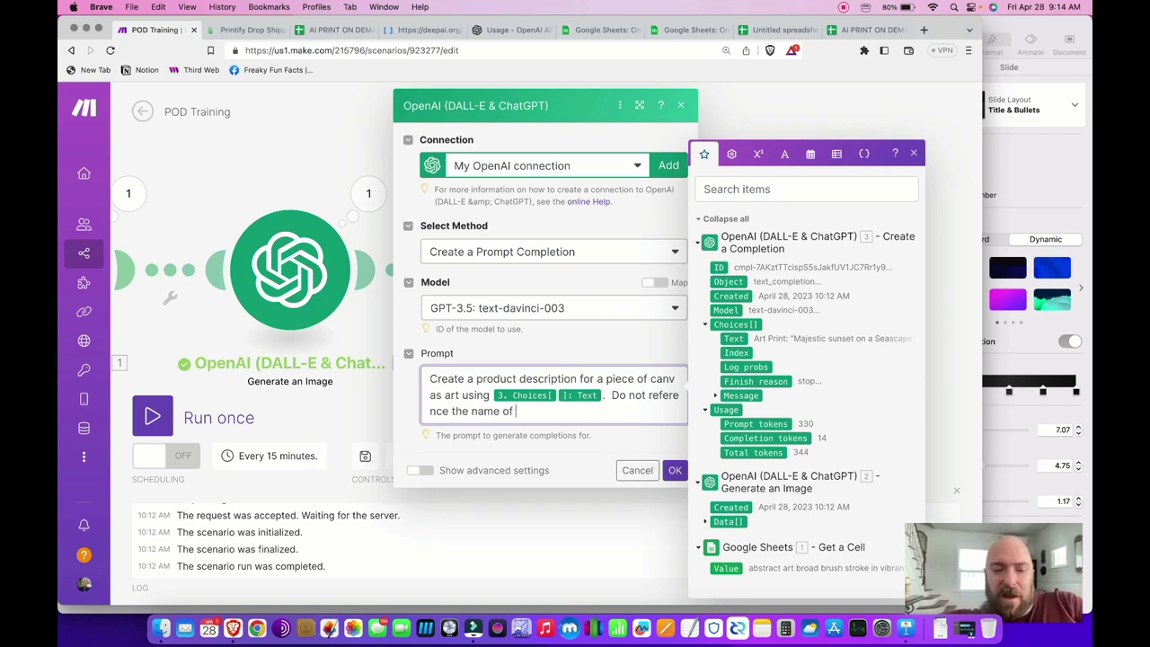
{"action": "type", "text": "any artist living or "}
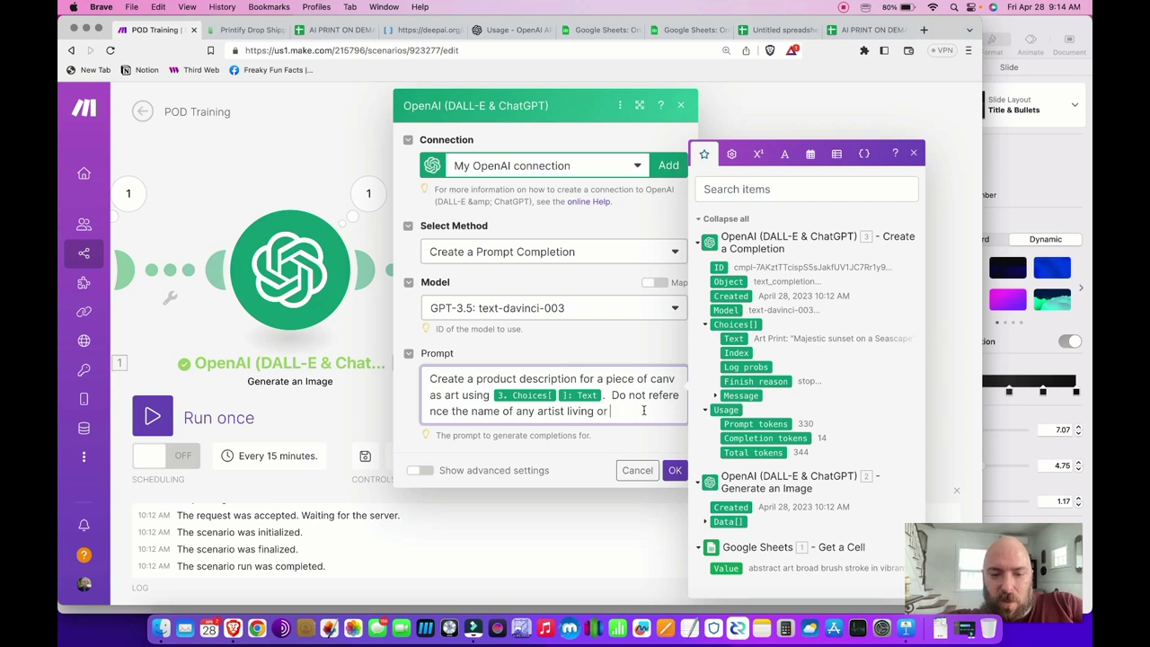
{"action": "type", "text": "dead.  Do not"}
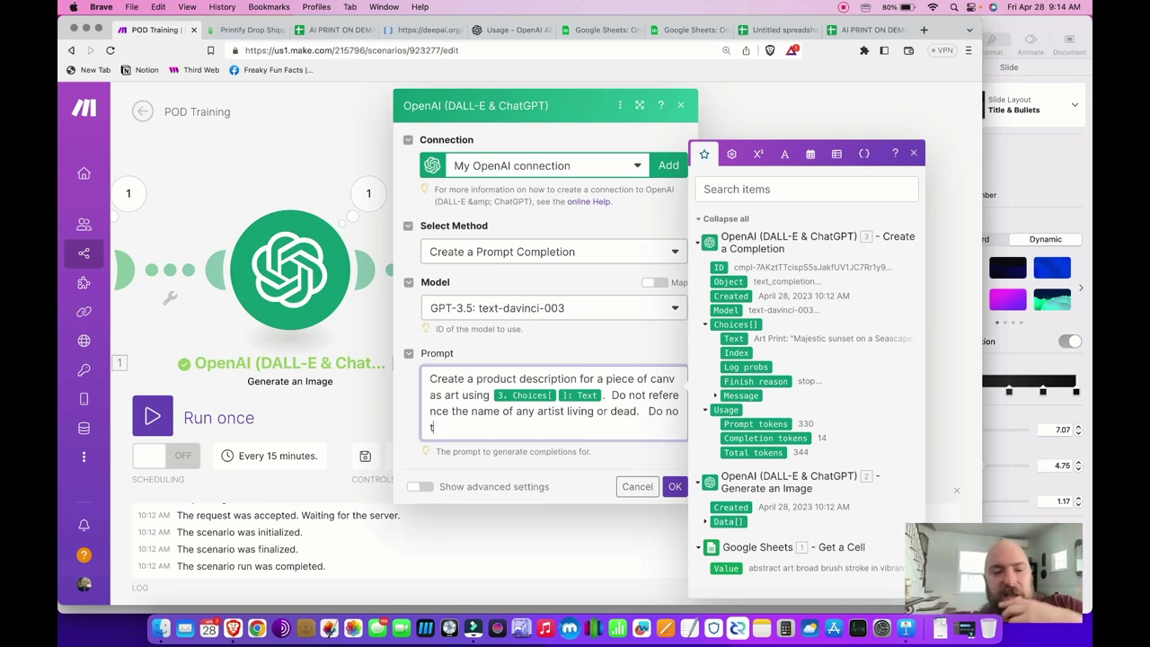
{"action": "key", "text": "BackSpace"}
{"action": "key", "text": "BackSpace"}
{"action": "key", "text": "BackSpace"}
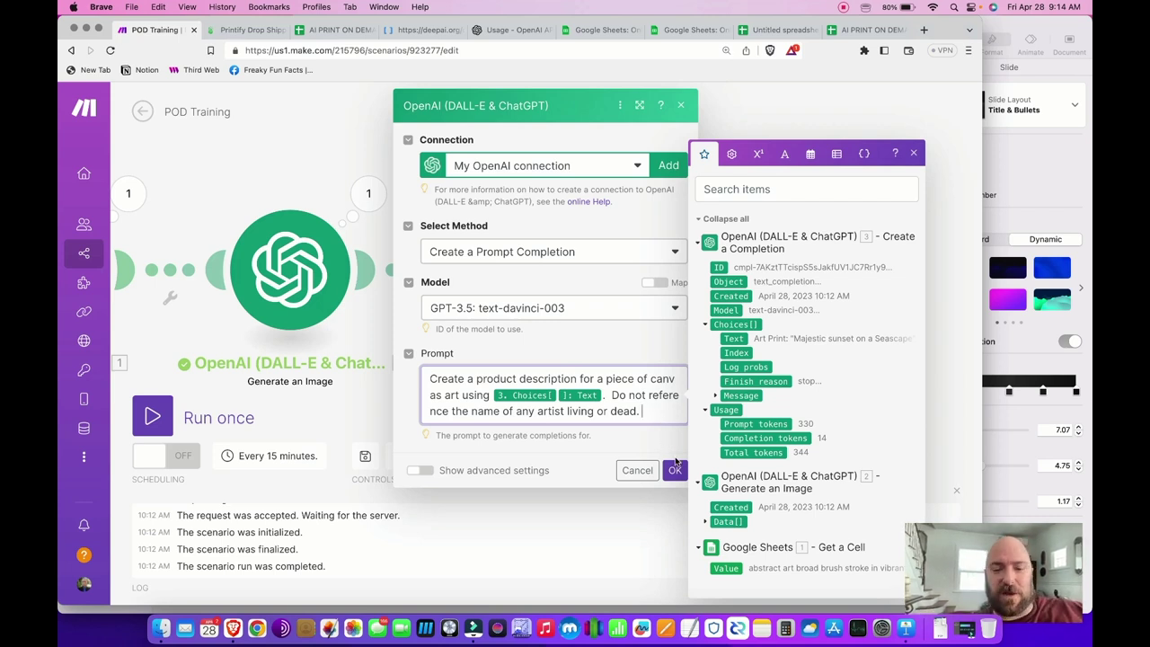
{"action": "left_click", "coordinate": [674, 470]}
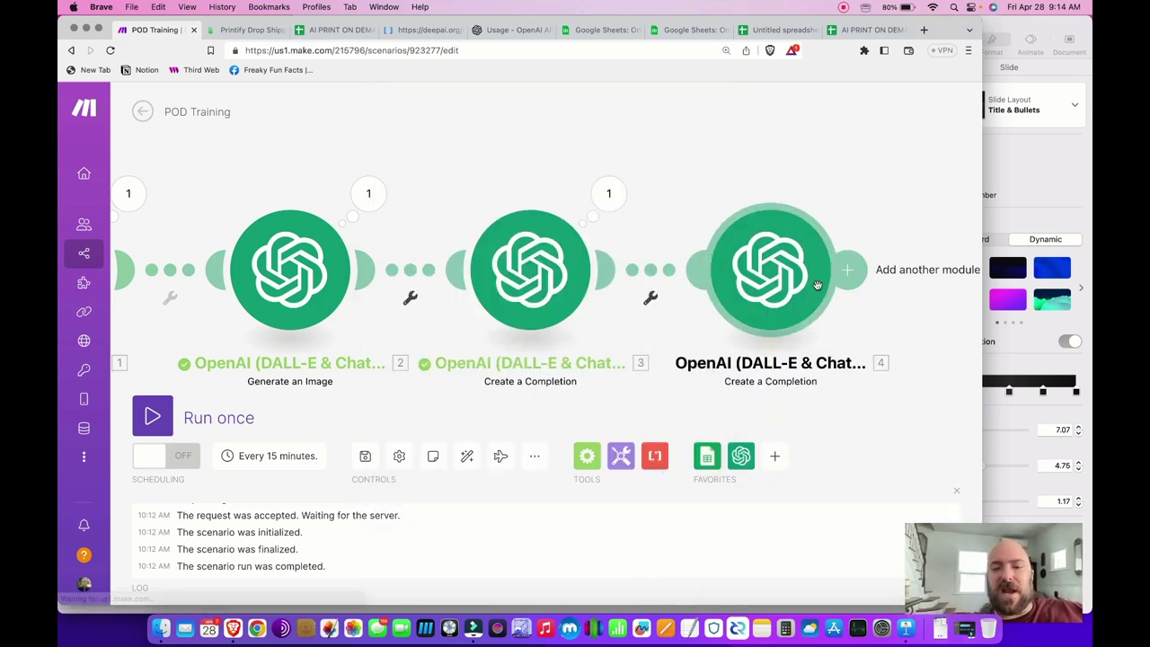
Reopen the product description completion module, show its advanced settings and set Max Tokens to 1100
{"action": "left_click_drag", "start_coordinate": [863, 179], "coordinate": [774, 180]}
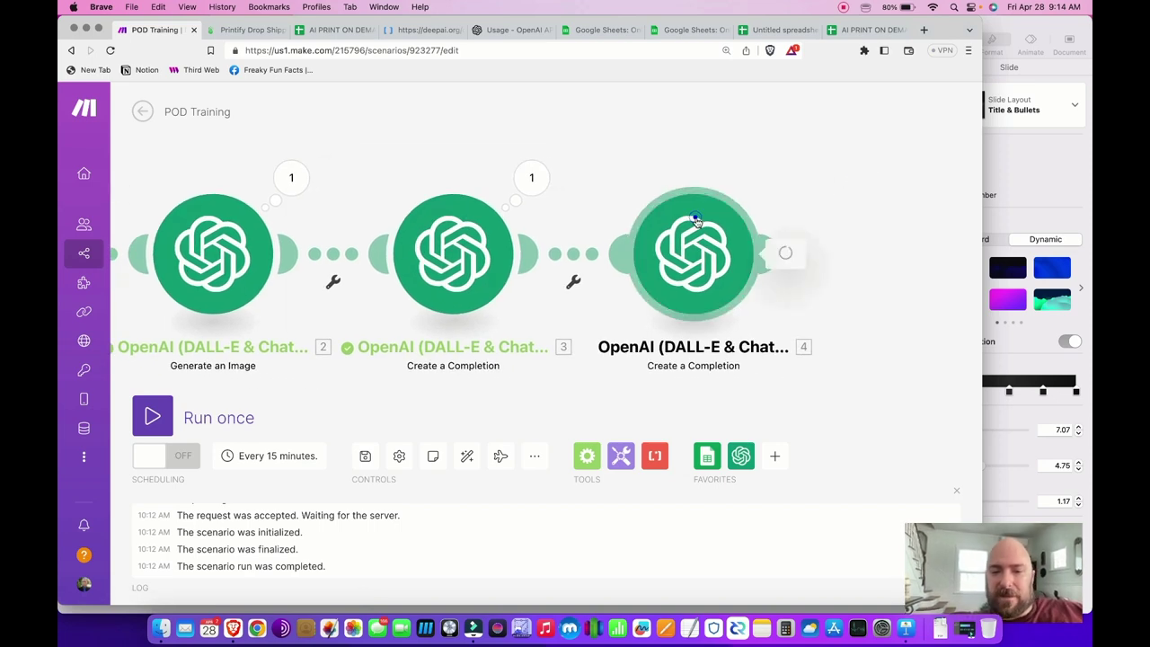
{"action": "left_click", "coordinate": [693, 254]}
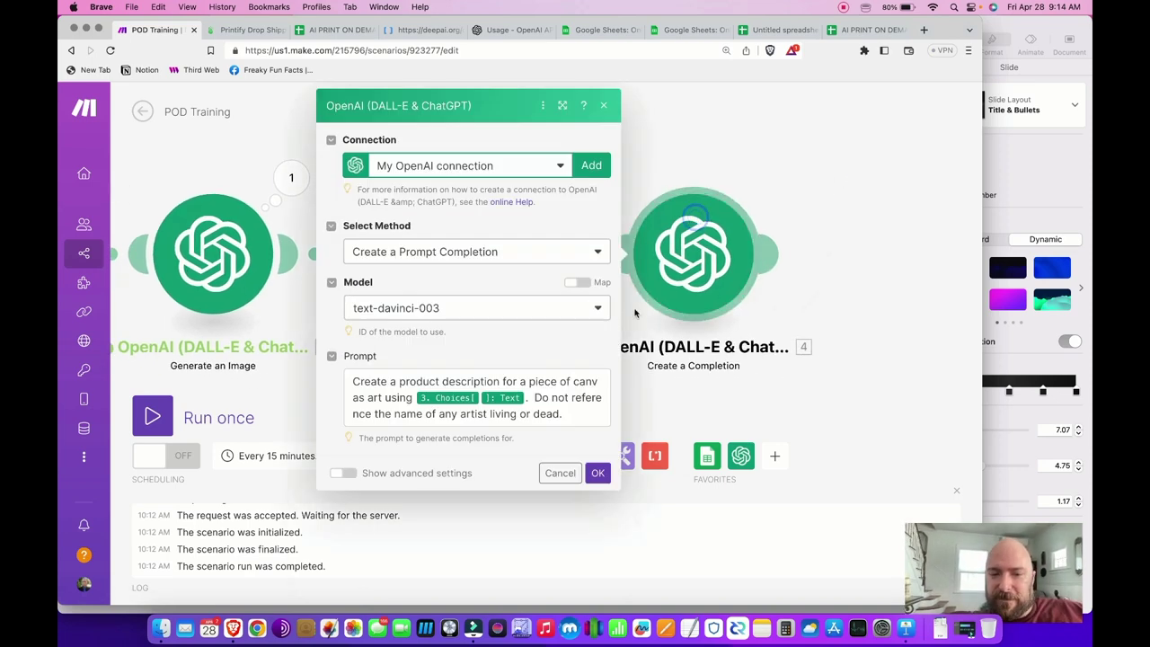
{"action": "left_click", "coordinate": [342, 473]}
{"action": "scroll", "coordinate": [468, 288], "scroll_direction": "down", "scroll_amount": 5}
{"action": "scroll", "coordinate": [468, 288], "scroll_direction": "up", "scroll_amount": 1}
{"action": "scroll", "coordinate": [468, 286], "scroll_direction": "down", "scroll_amount": 1}
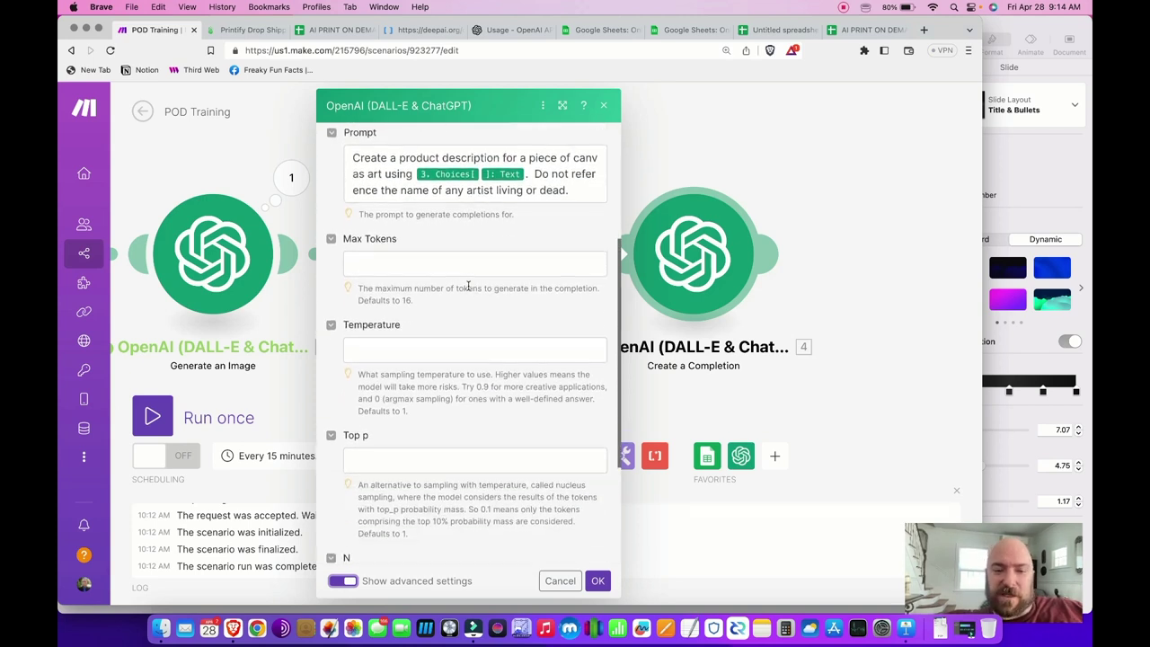
{"action": "left_click", "coordinate": [401, 262]}
{"action": "type", "text": "1100"}
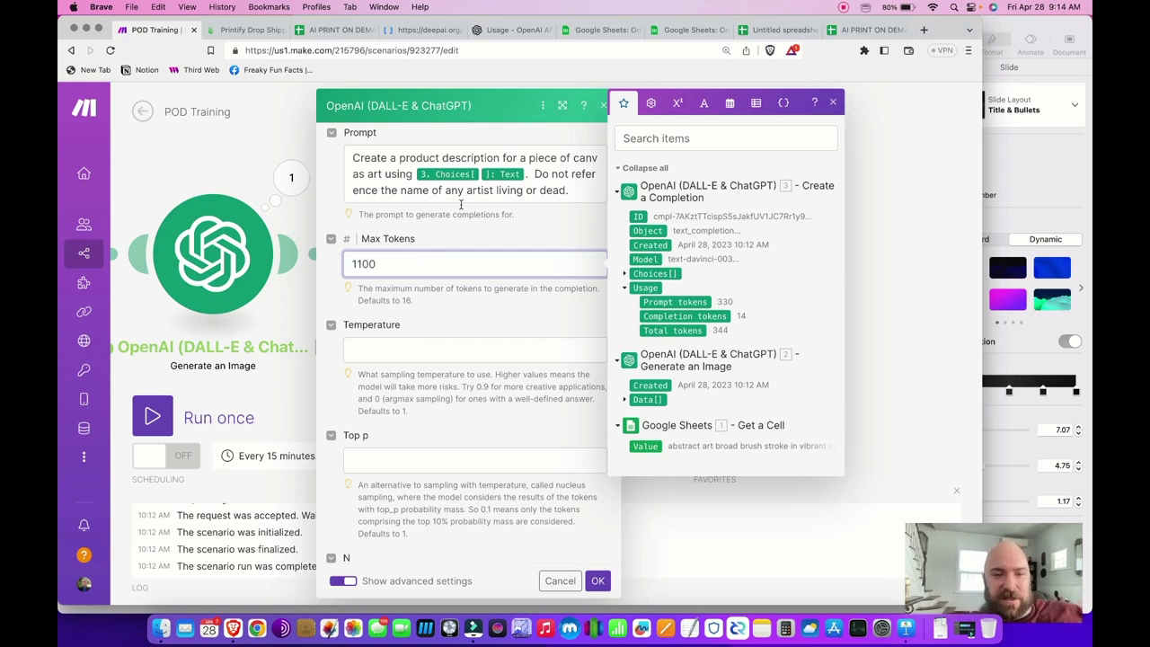
Open the product description module's prompt text for editing
{"action": "left_click", "coordinate": [530, 163]}
{"action": "scroll", "coordinate": [531, 170], "scroll_direction": "up", "scroll_amount": 1}
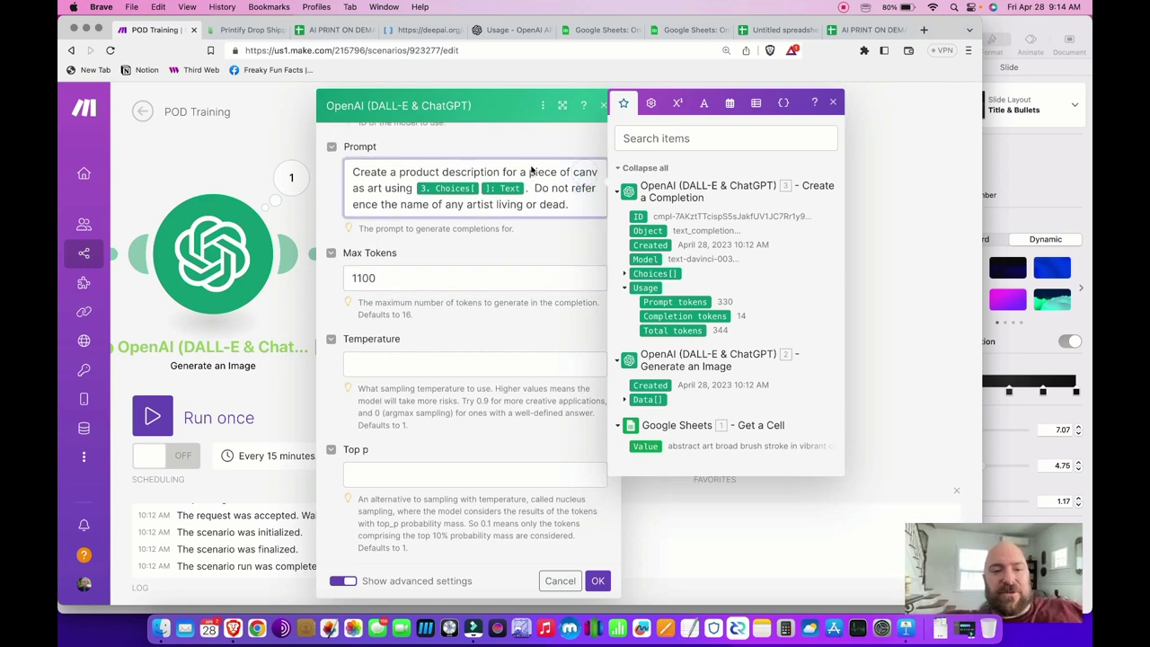
Extend the product description prompt with ", and use no more than 300 characters" directly after the mapped Choices Text value
{"action": "scroll", "coordinate": [503, 189], "scroll_direction": "up", "scroll_amount": 2}
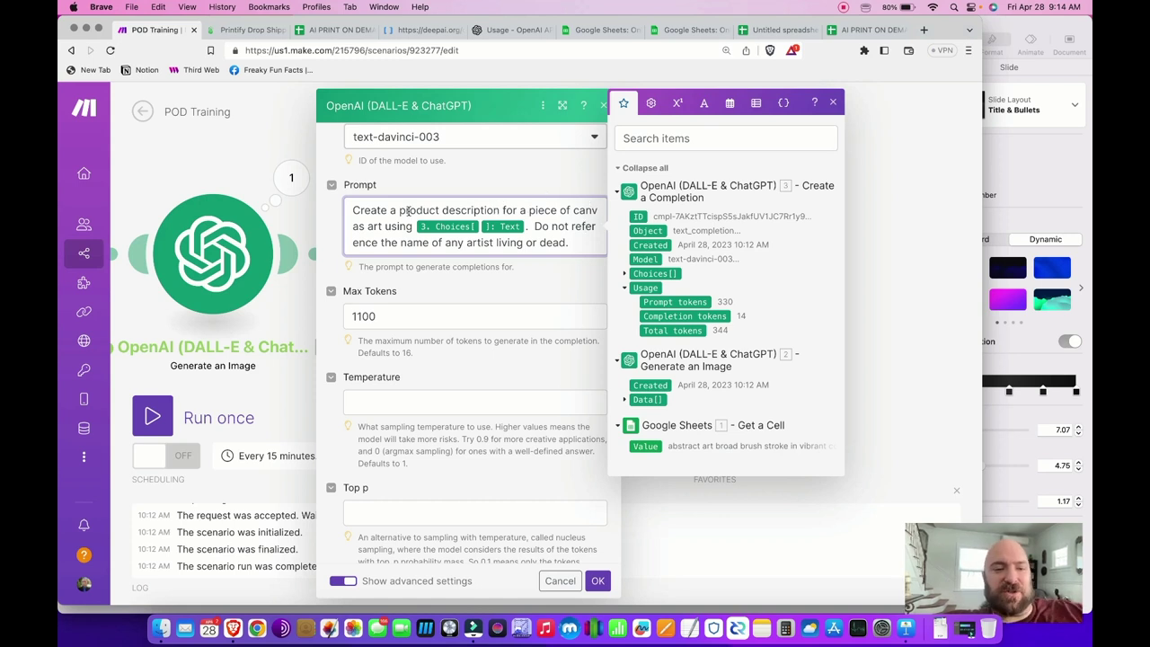
{"action": "left_click", "coordinate": [524, 226]}
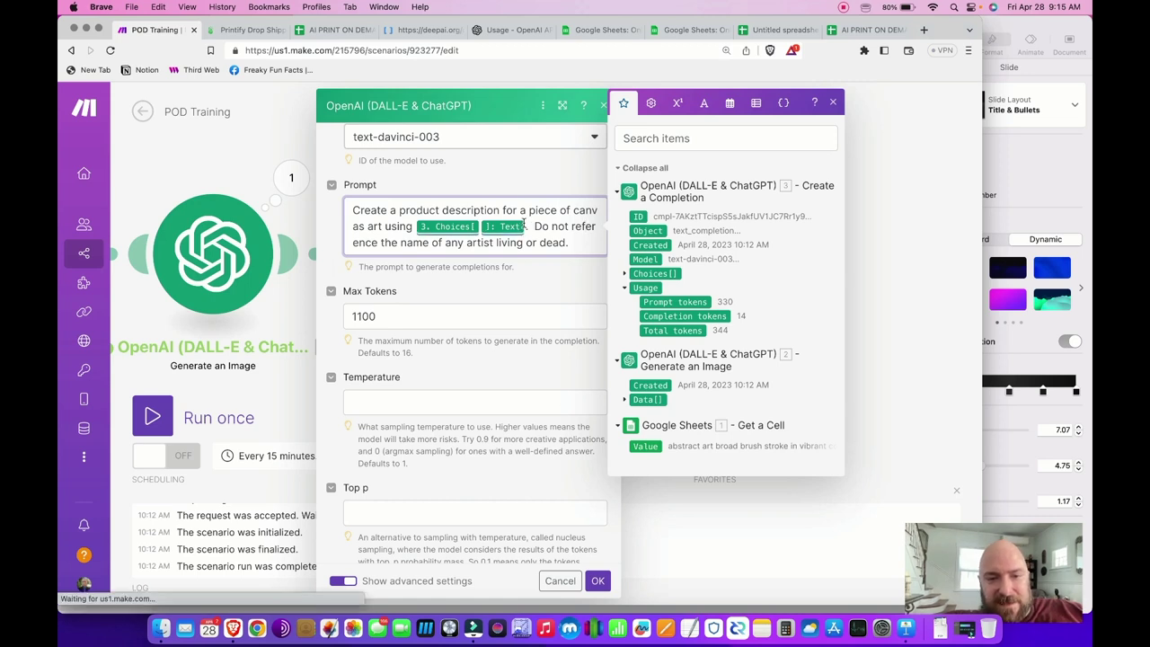
{"action": "type", "text": ", and"}
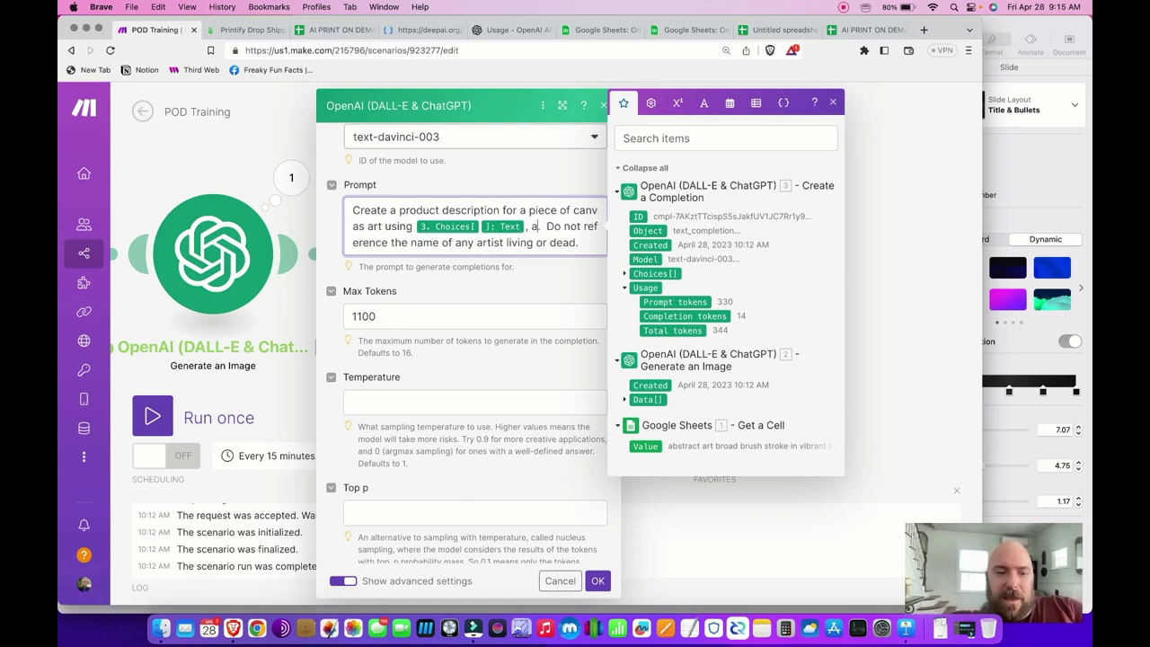
{"action": "type", "text": " use no more than"}
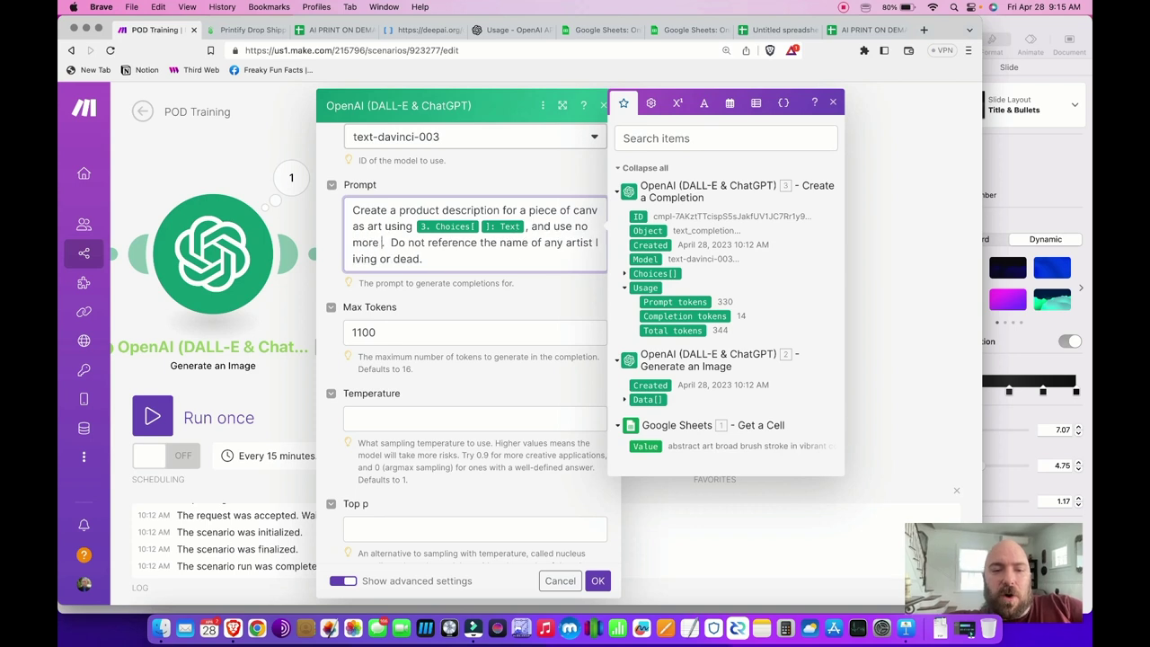
{"action": "type", "text": " 300 chara"}
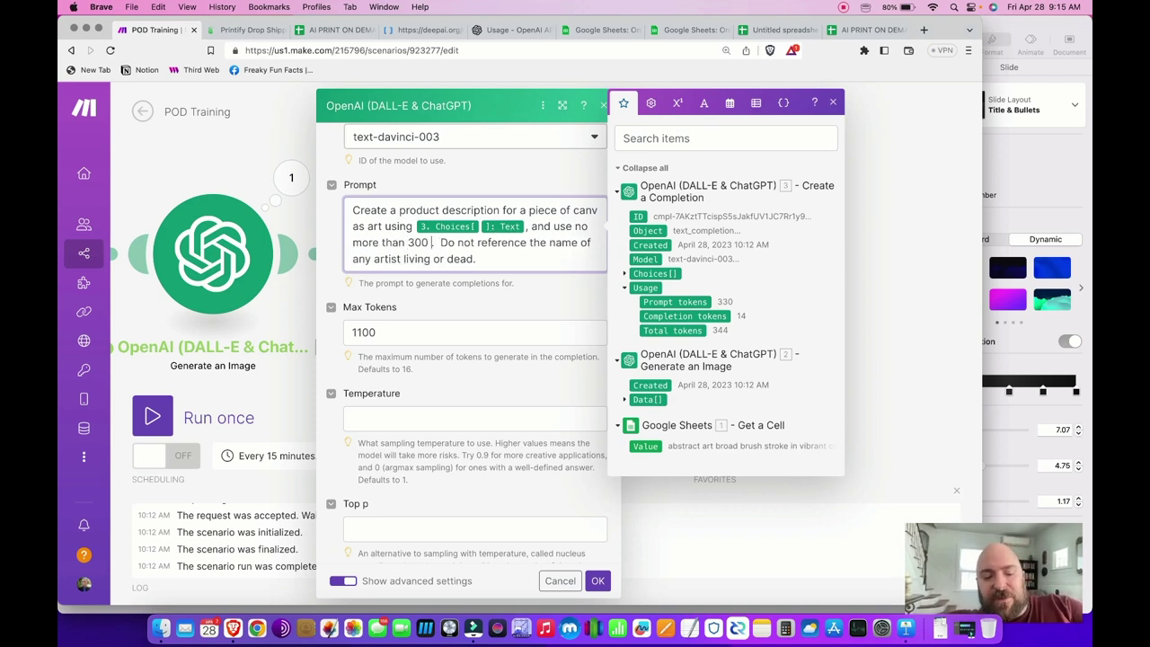
{"action": "type", "text": "cters"}
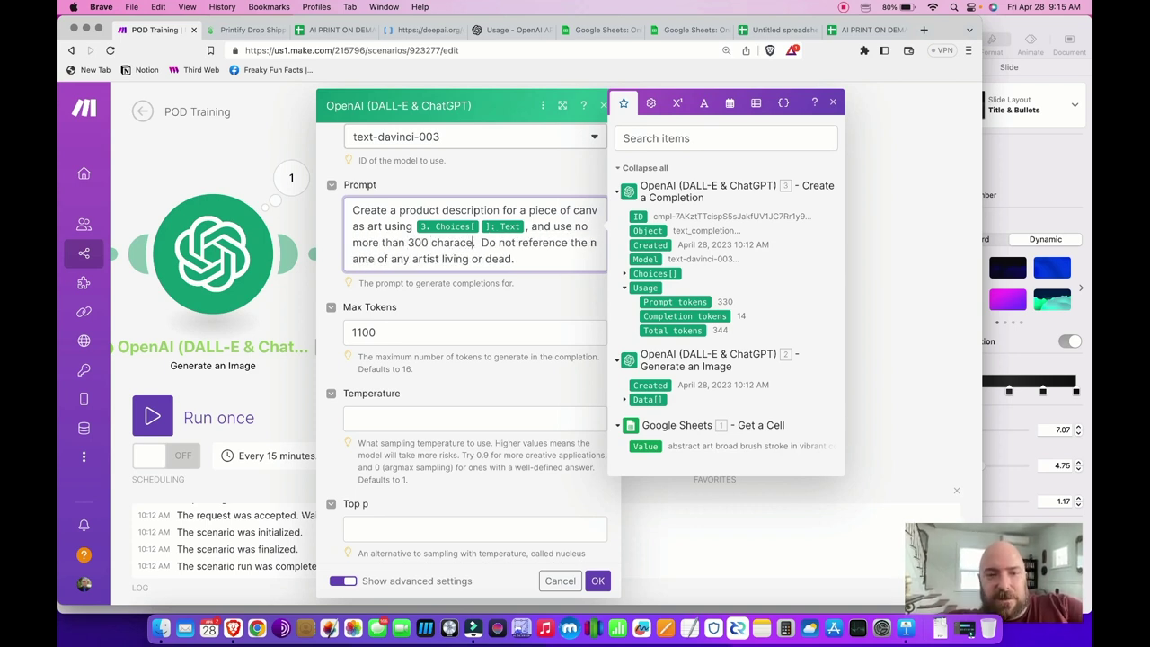
Set the completion module's Max Tokens to 400
{"action": "left_click", "coordinate": [399, 335]}
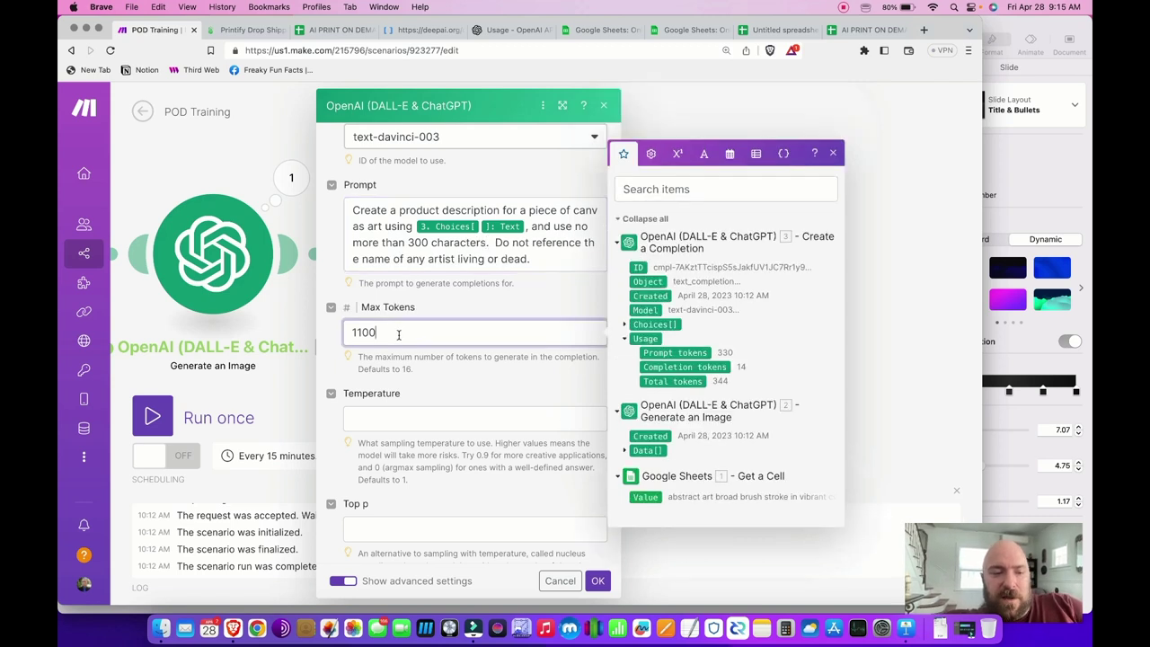
{"action": "double_click", "coordinate": [399, 336]}
{"action": "type", "text": "400"}
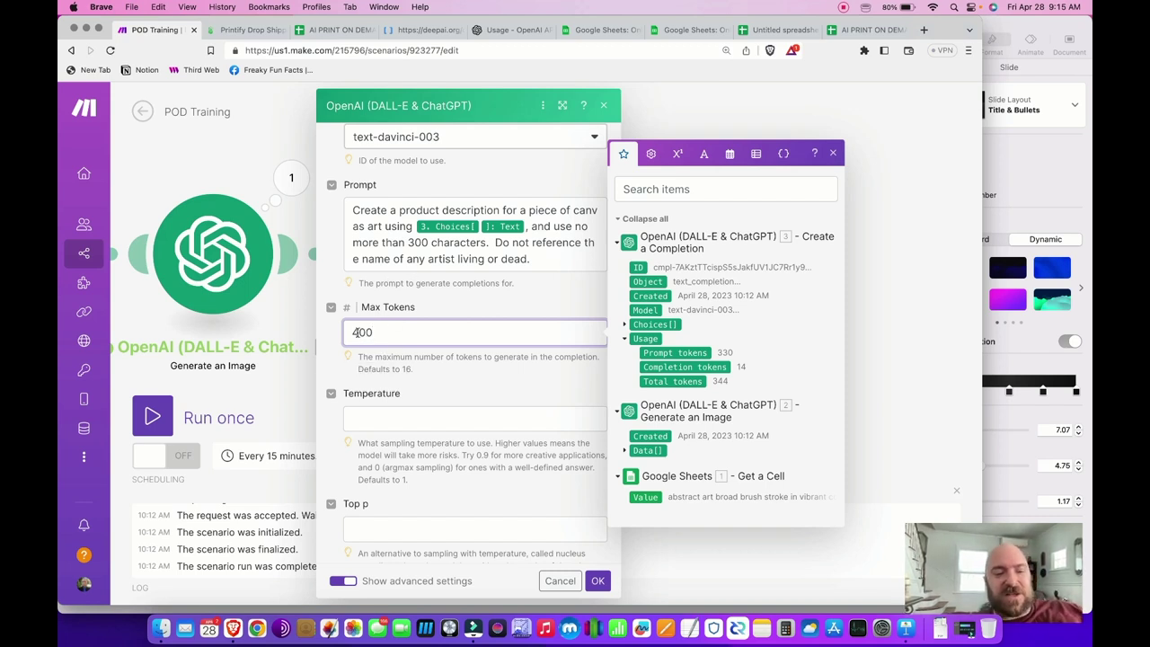
{"action": "double_click", "coordinate": [410, 241]}
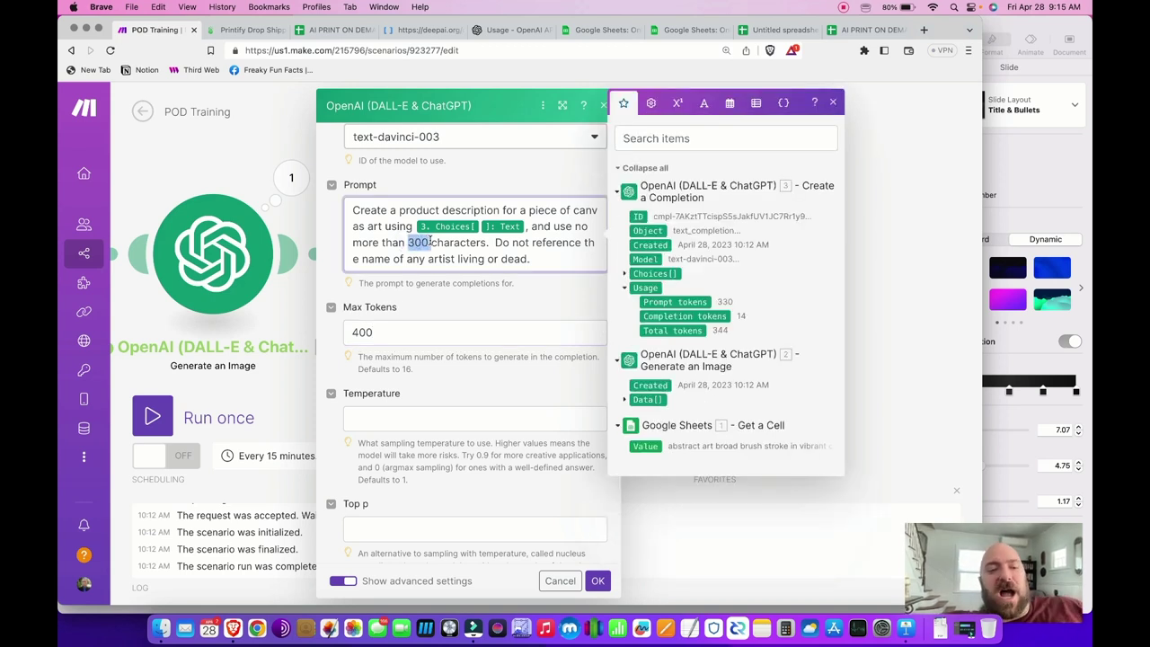
{"action": "left_click", "coordinate": [539, 259]}
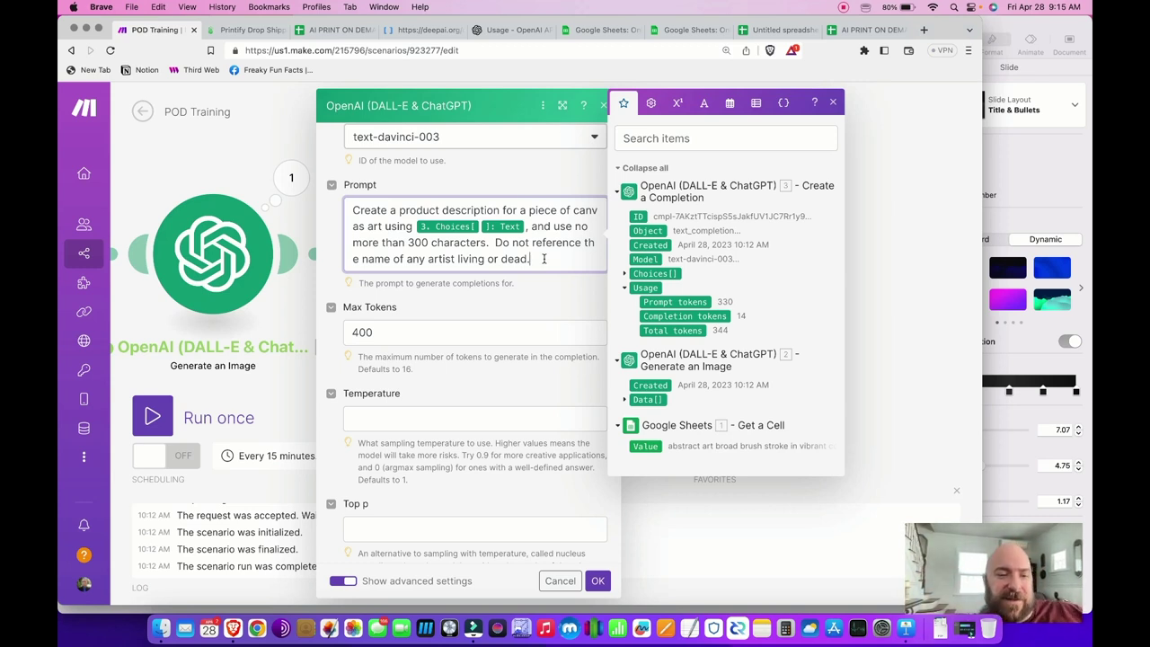
{"action": "left_click", "coordinate": [429, 242]}
{"action": "left_click", "coordinate": [562, 259]}
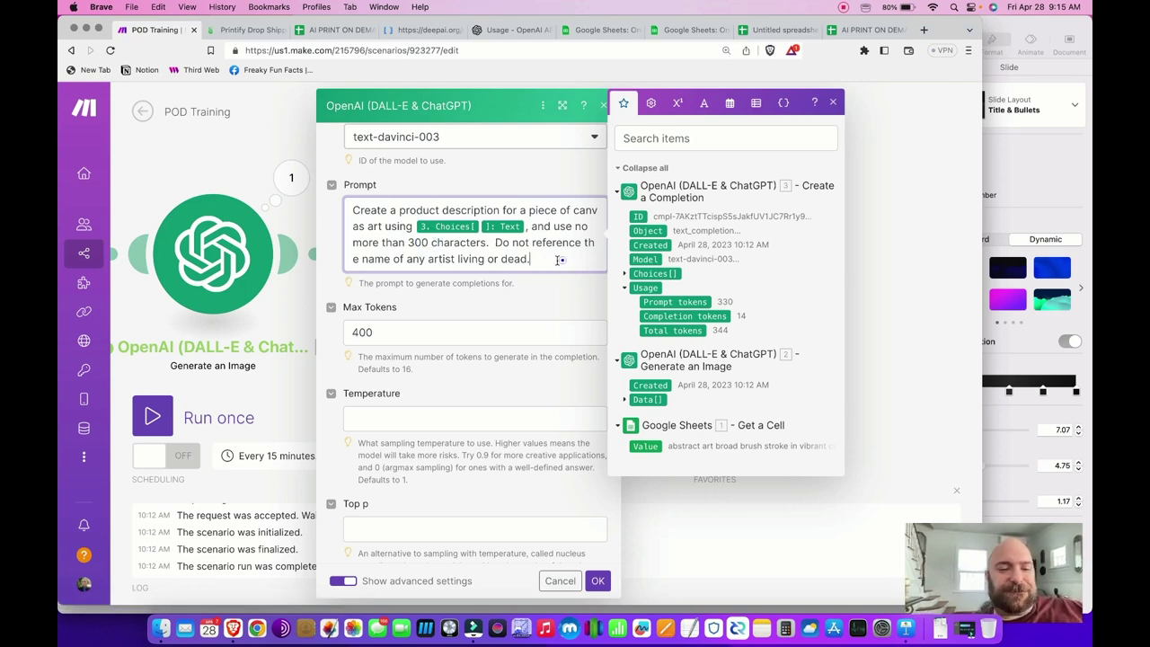
Set Temperature to 1, N to 1 and Echo to No, and save the module's settings
{"action": "left_click", "coordinate": [399, 419]}
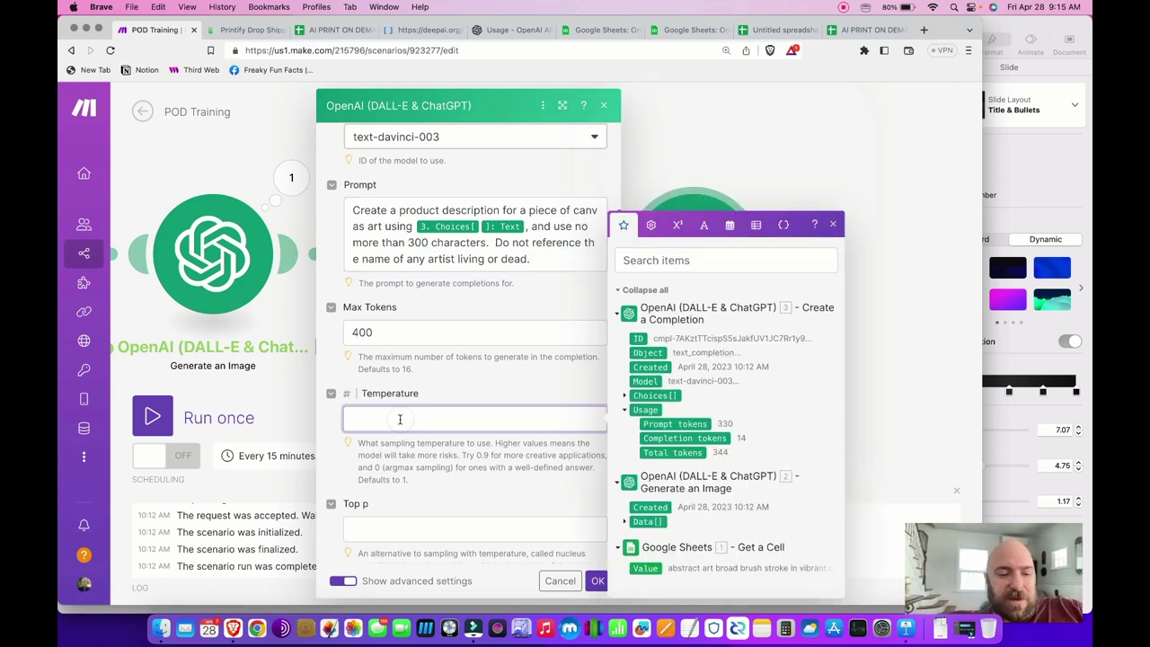
{"action": "type", "text": "1"}
{"action": "scroll", "coordinate": [417, 456], "scroll_direction": "down", "scroll_amount": 3}
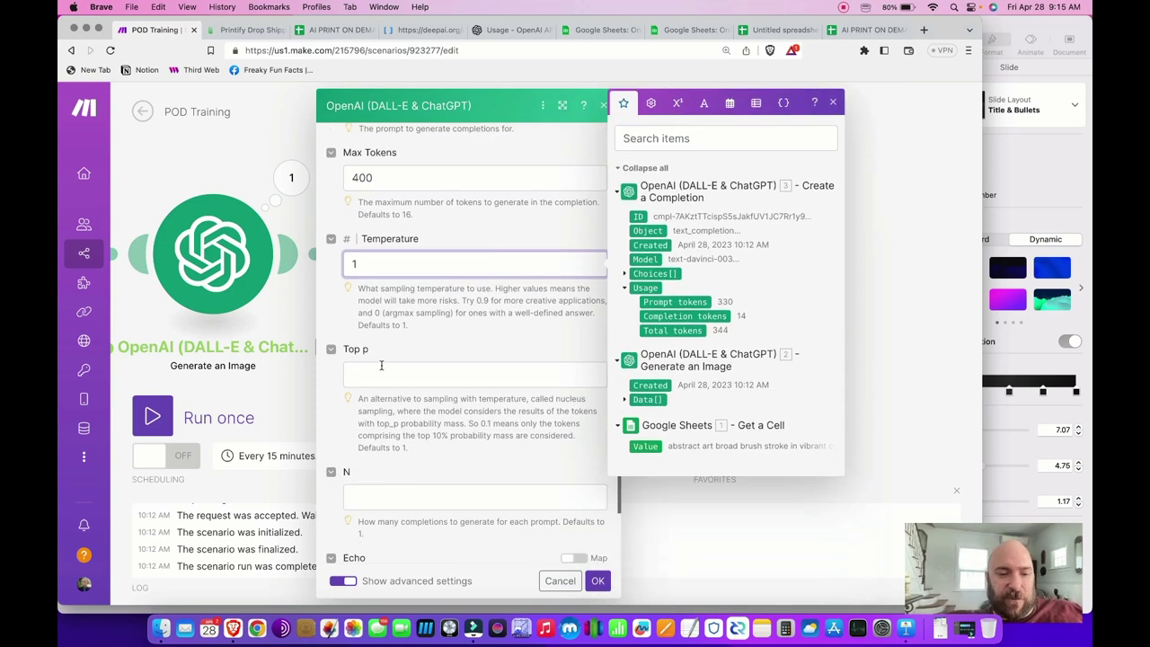
{"action": "left_click", "coordinate": [408, 499]}
{"action": "type", "text": "1"}
{"action": "scroll", "coordinate": [444, 455], "scroll_direction": "down", "scroll_amount": 2}
{"action": "left_click", "coordinate": [393, 481]}
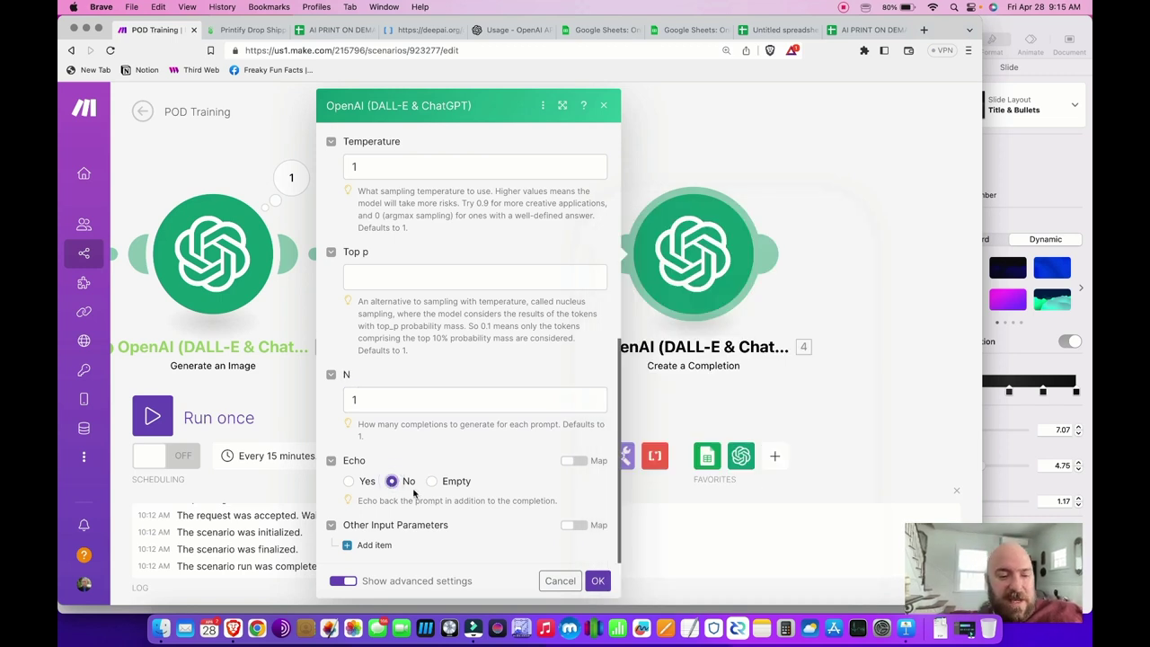
{"action": "left_click", "coordinate": [597, 580]}
Add another OpenAI Create a Completion module at the end of the scenario, after module 4
{"action": "left_click", "coordinate": [833, 187]}
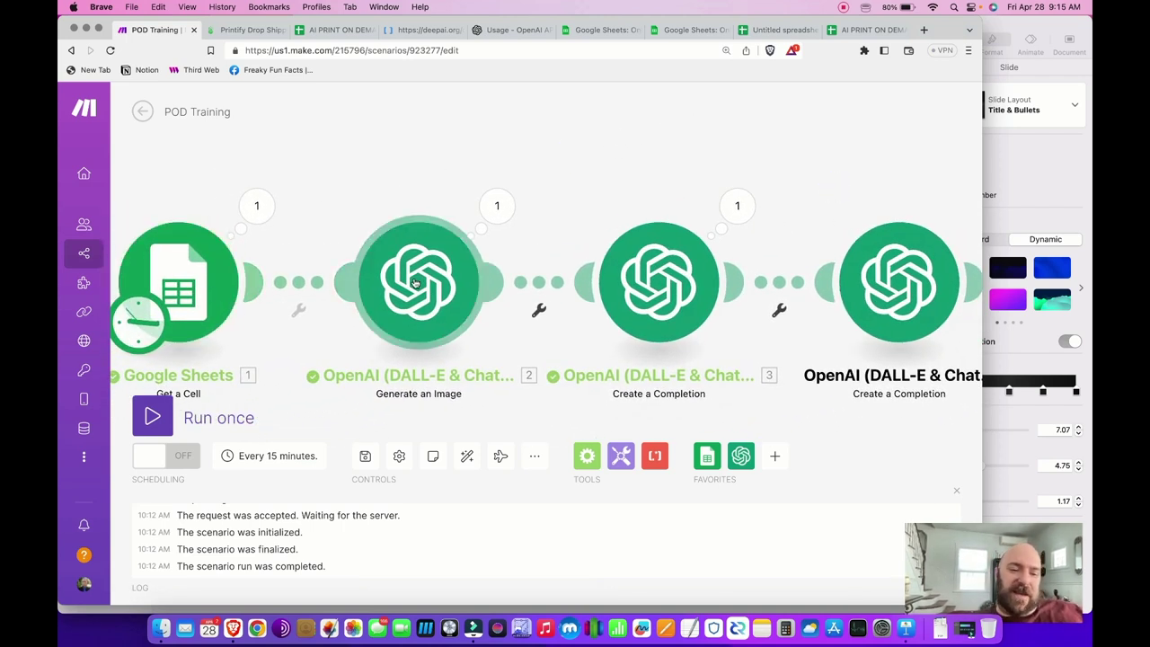
{"action": "scroll", "coordinate": [691, 163], "scroll_direction": "right", "scroll_amount": 5}
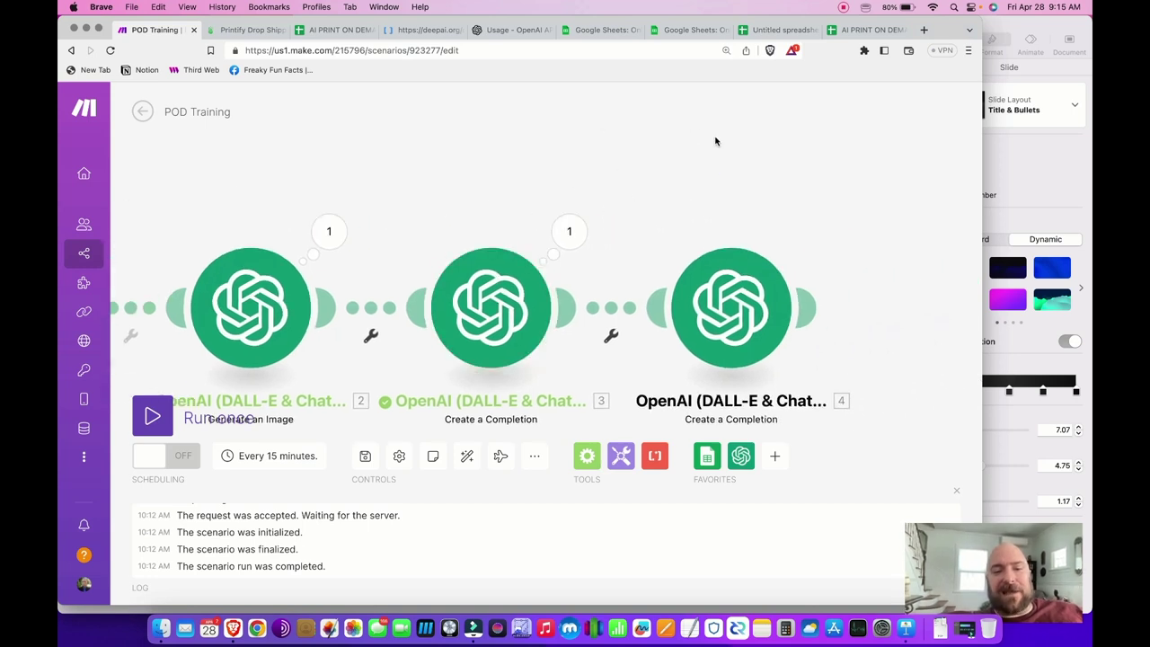
{"action": "left_click_drag", "start_coordinate": [760, 184], "coordinate": [483, 192]}
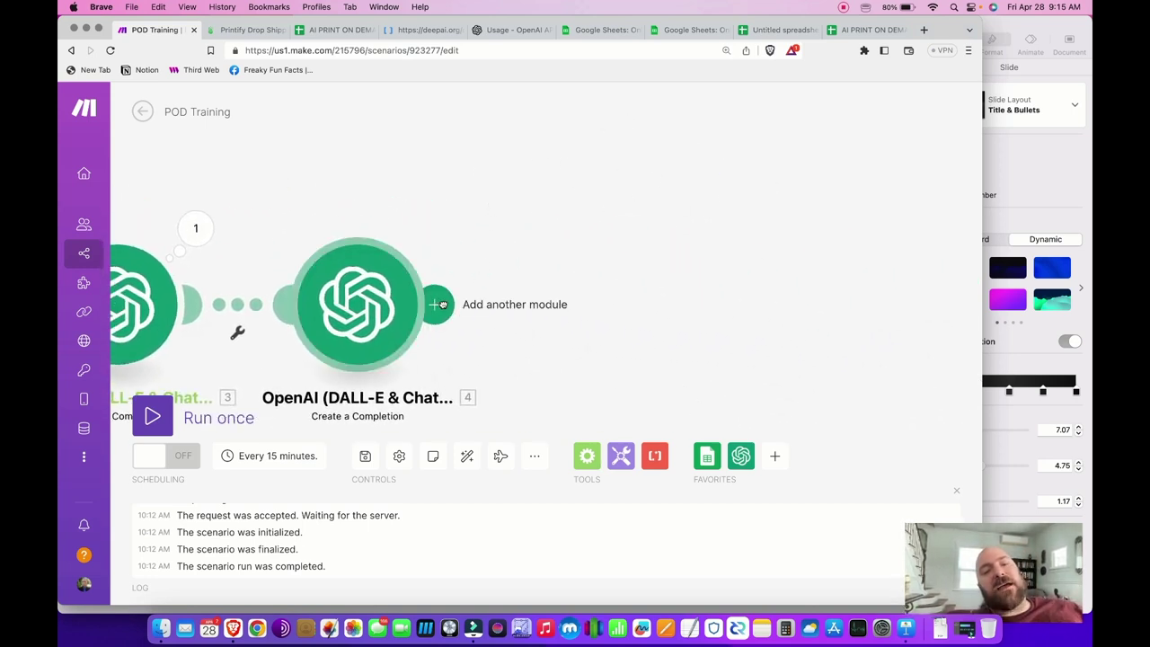
{"action": "left_click", "coordinate": [443, 306]}
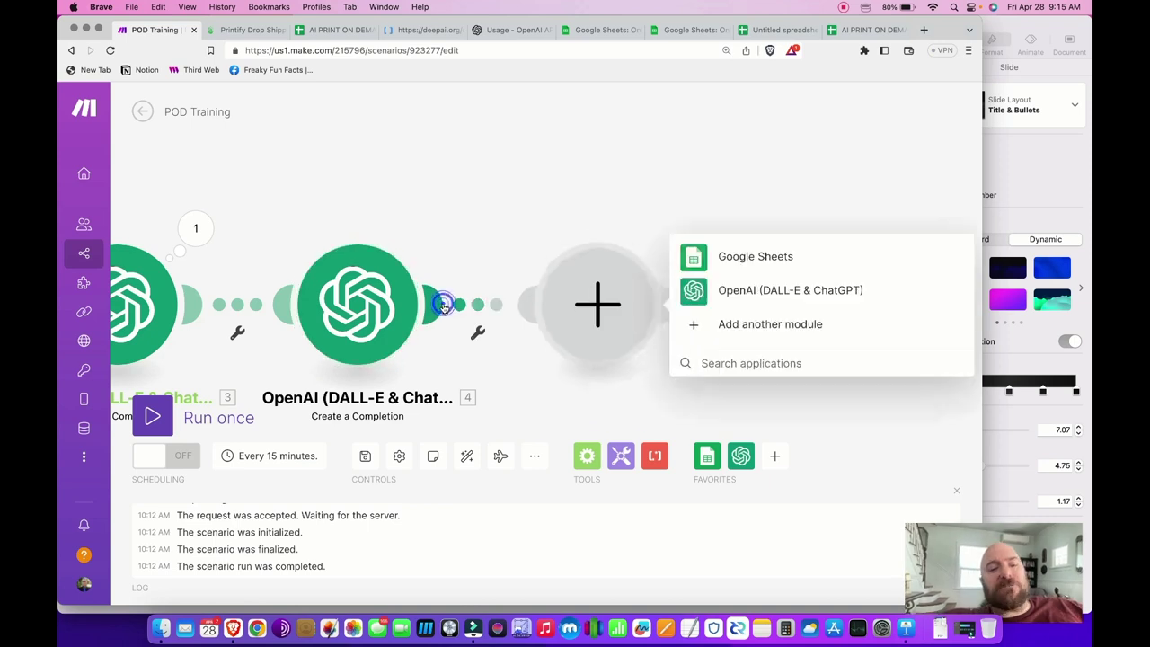
{"action": "left_click", "coordinate": [715, 289]}
{"action": "left_click", "coordinate": [731, 217]}
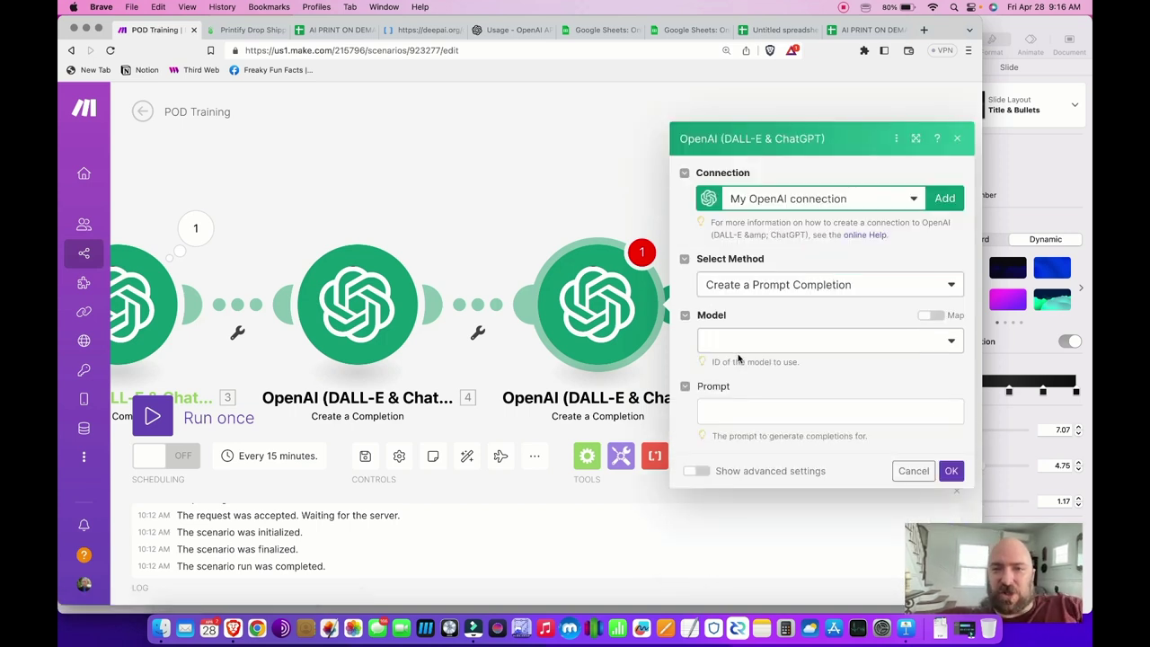
Keep the Create a Prompt Completion method and choose GPT-3.5: text-davinci-003 as the new module's model
{"action": "left_click", "coordinate": [795, 284]}
{"action": "left_click", "coordinate": [806, 257]}
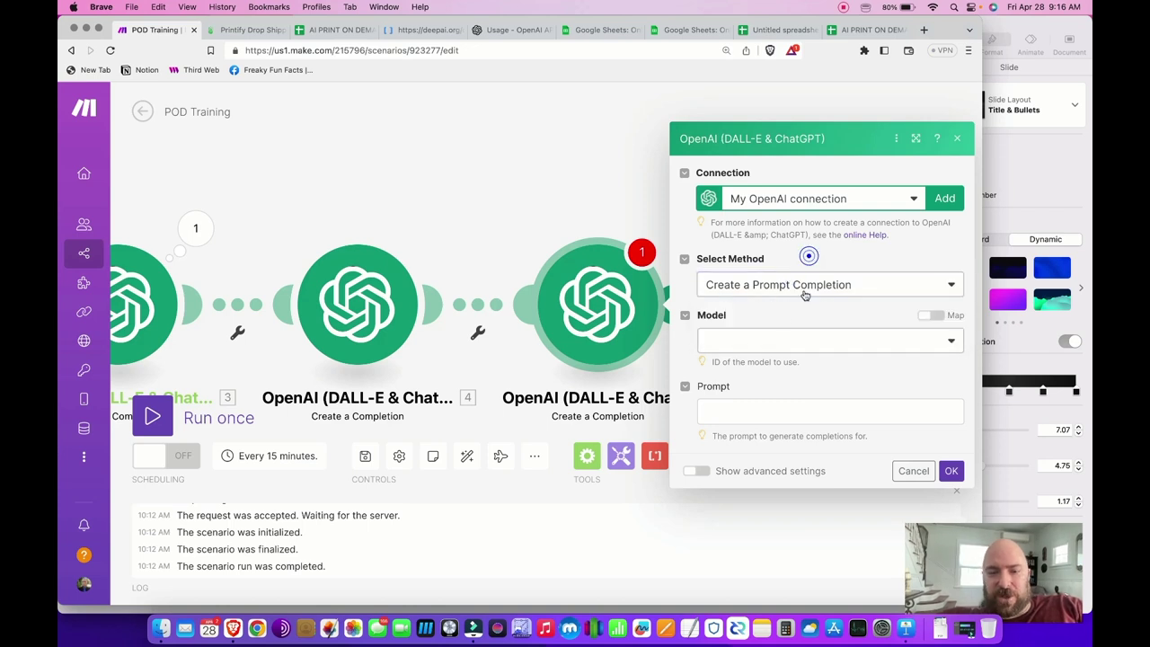
{"action": "left_click", "coordinate": [786, 342]}
{"action": "left_click", "coordinate": [757, 403]}
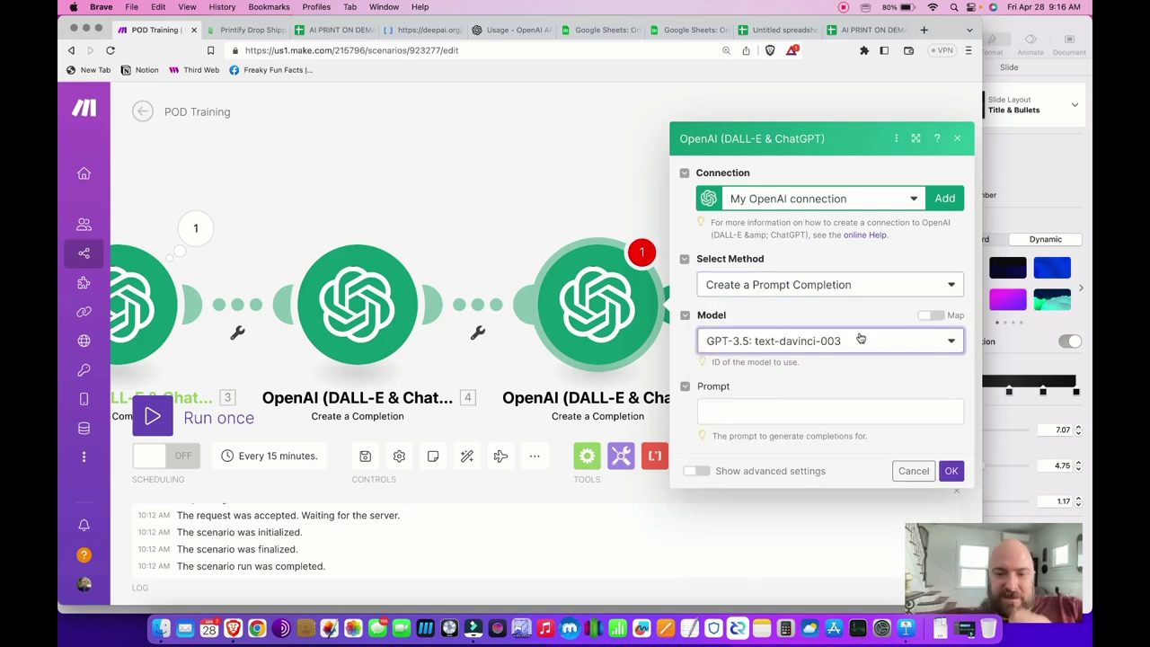
Enter the prompt "Generate a list of 10 relevant hashtags for" and expand the Choices output of module 4
{"action": "left_click", "coordinate": [757, 413]}
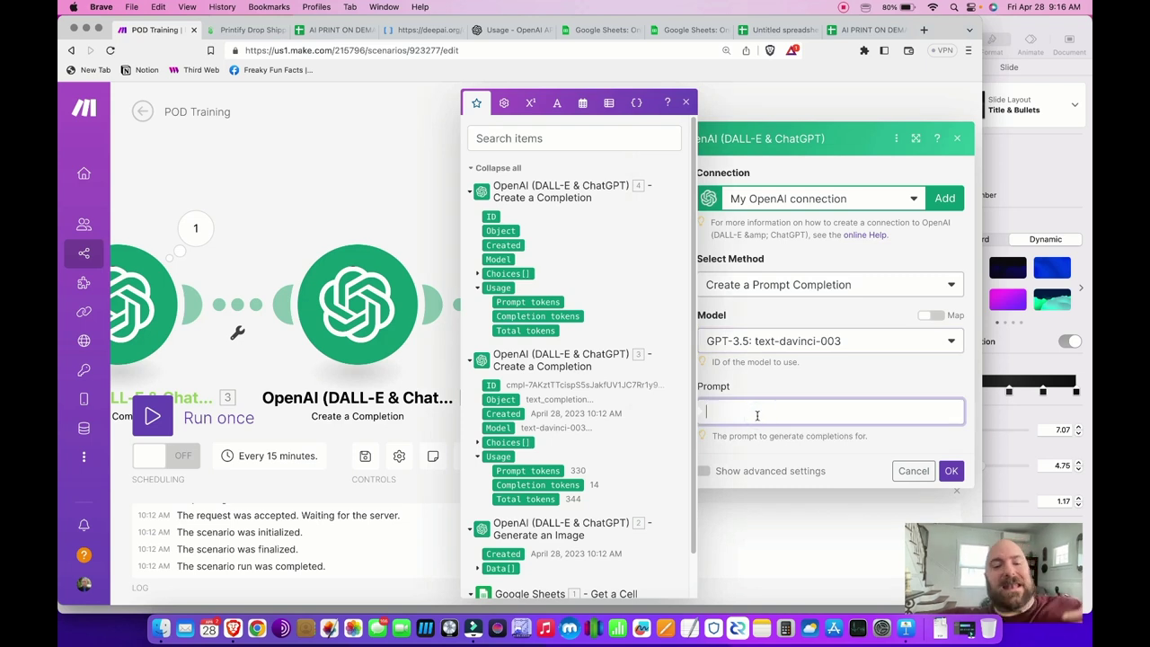
{"action": "type", "text": "Gener"}
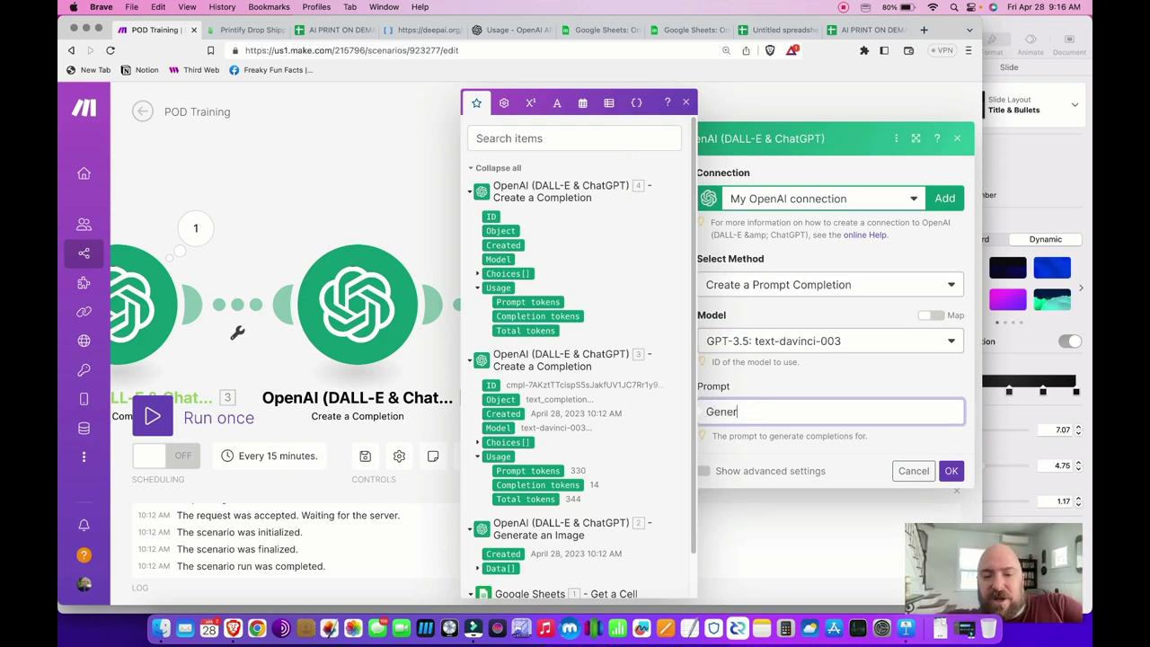
{"action": "type", "text": "ate a list of 10"}
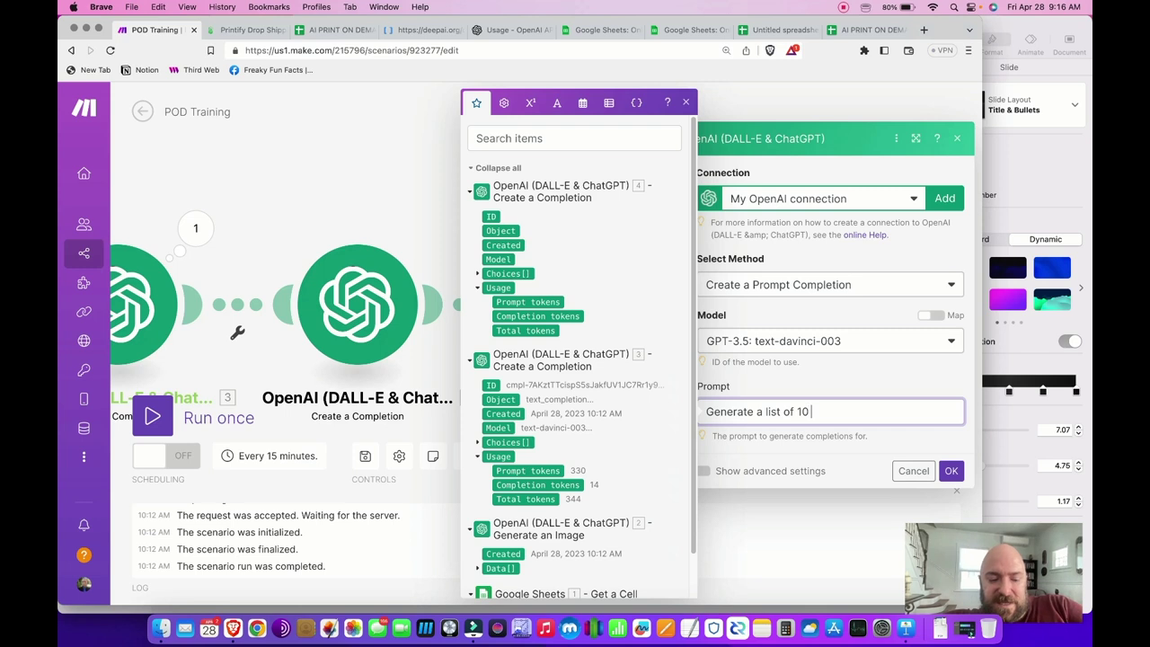
{"action": "type", "text": " relevant hashtags for"}
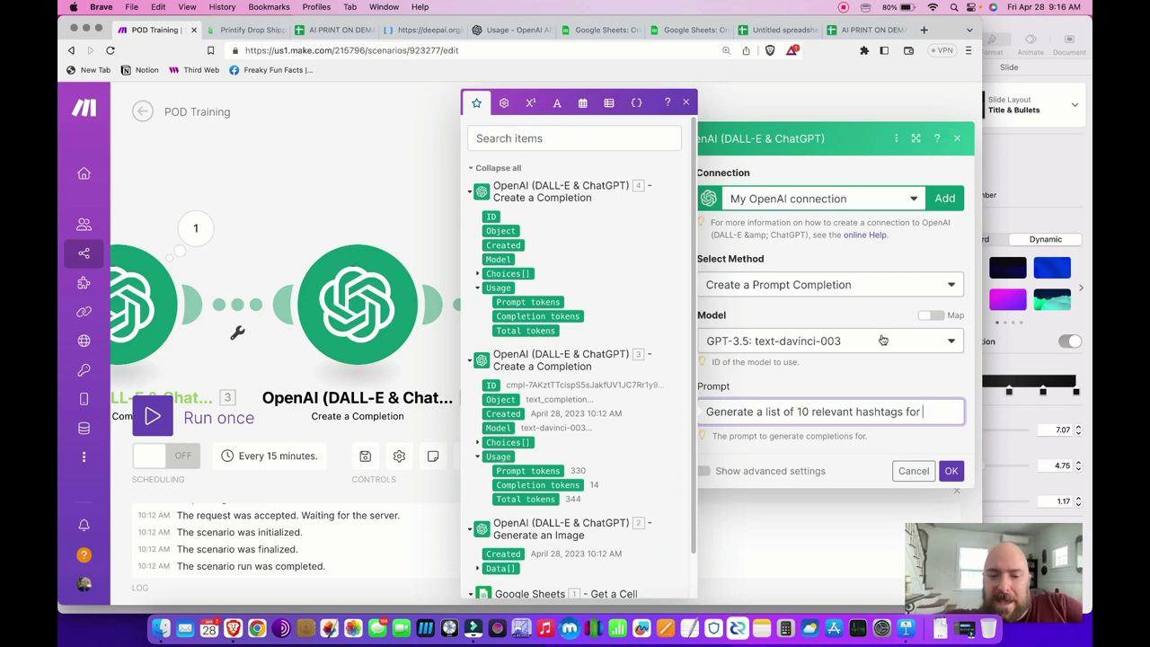
{"action": "left_click", "coordinate": [477, 274]}
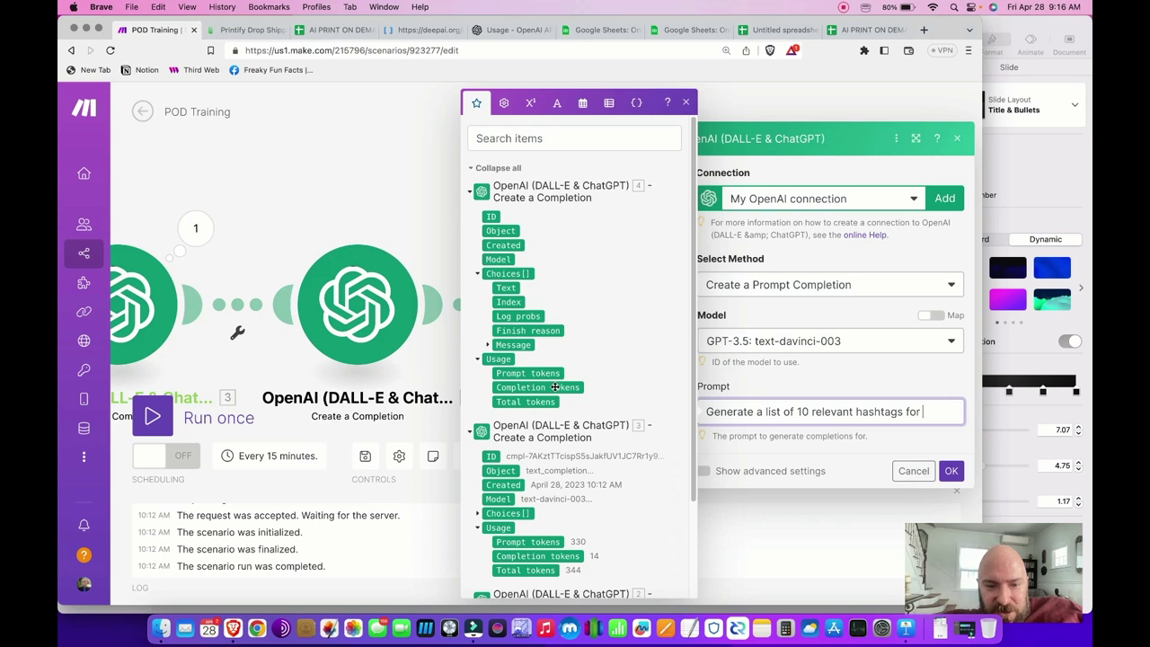
{"action": "scroll", "coordinate": [554, 386], "scroll_direction": "down", "scroll_amount": 3}
{"action": "left_click", "coordinate": [479, 396]}
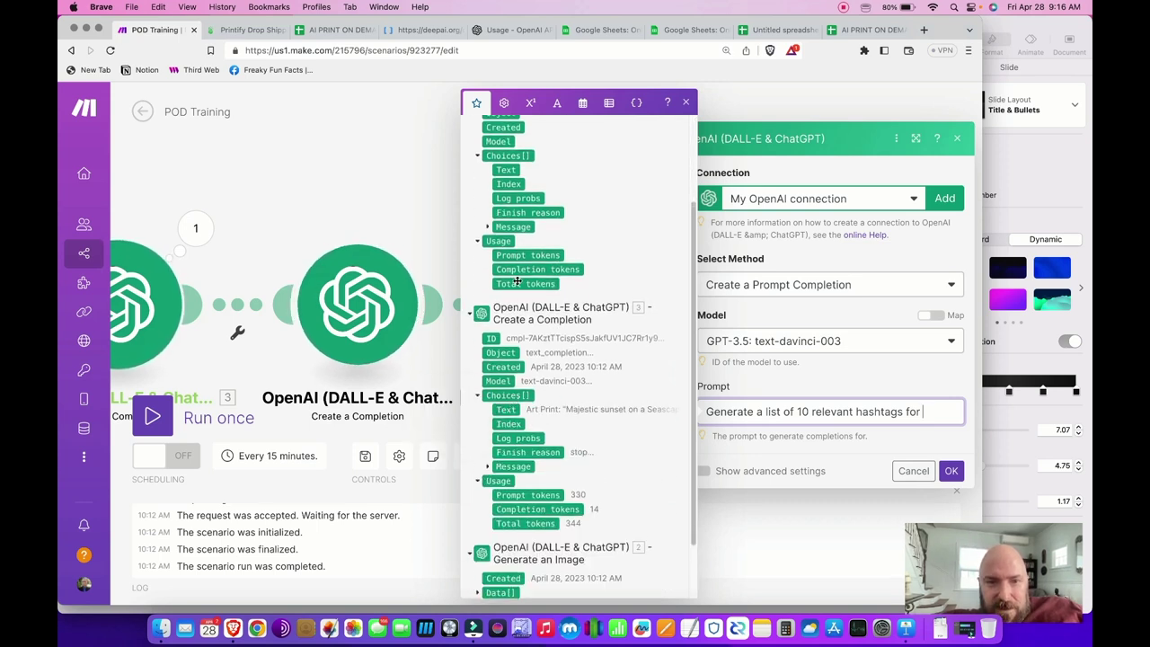
{"action": "left_click", "coordinate": [505, 409]}
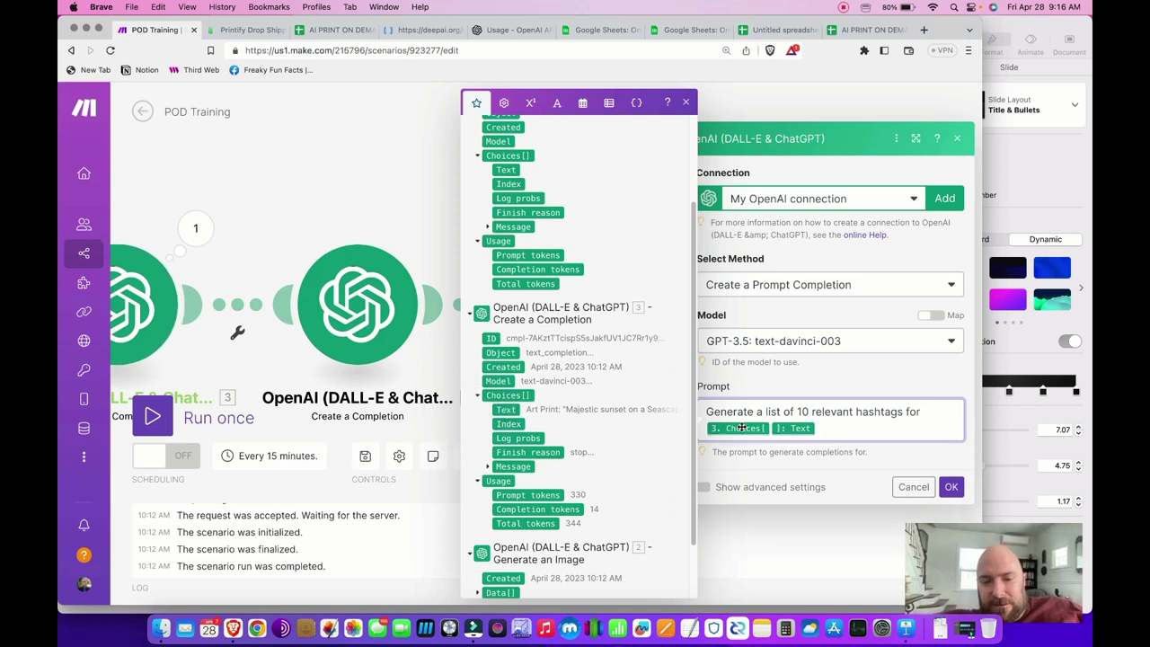
{"action": "key", "text": "BackSpace"}
{"action": "key", "text": "BackSpace"}
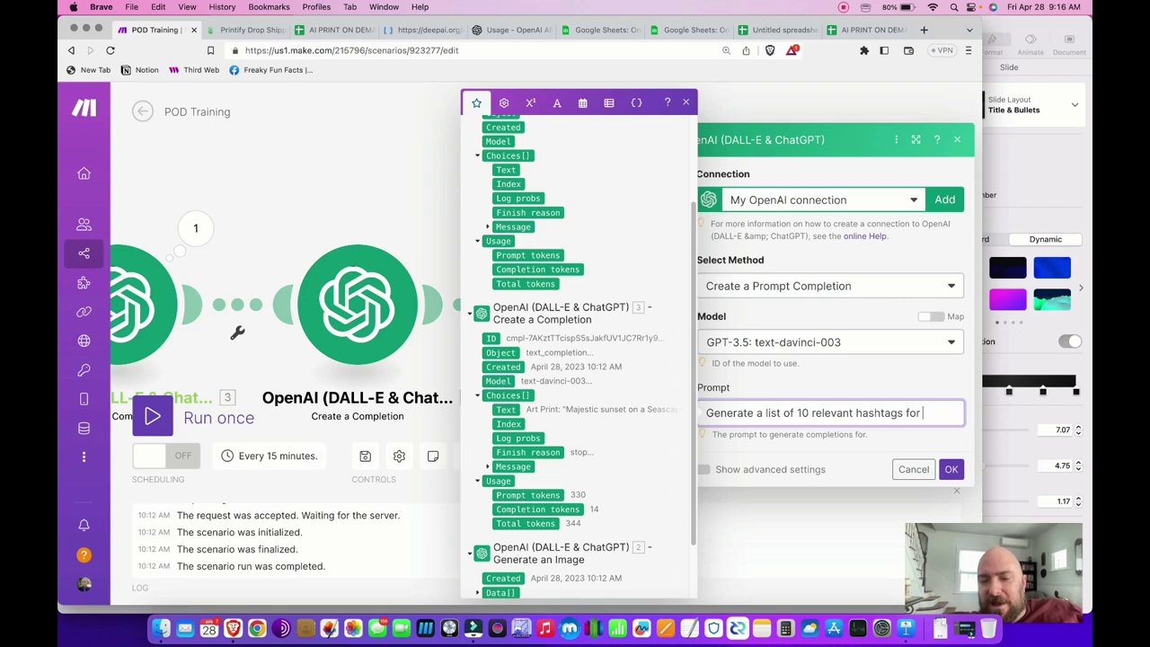
Map the Choices Text output of completion module 4 to the end of the hashtag prompt
{"action": "scroll", "coordinate": [600, 371], "scroll_direction": "up", "scroll_amount": 5}
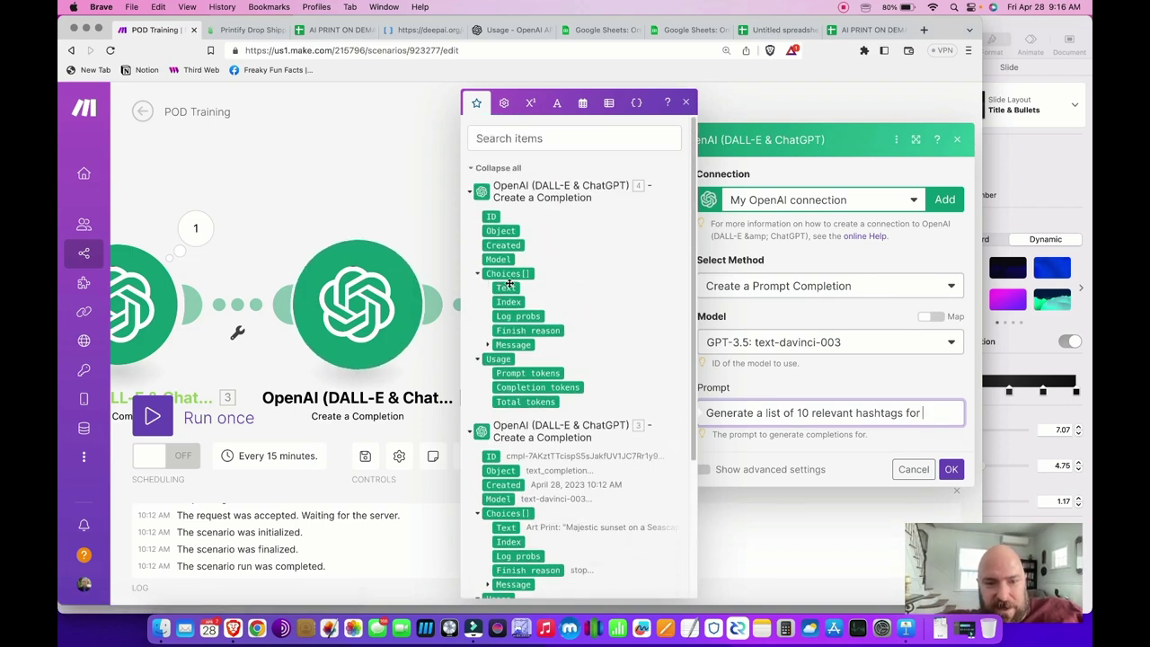
{"action": "left_click", "coordinate": [506, 287]}
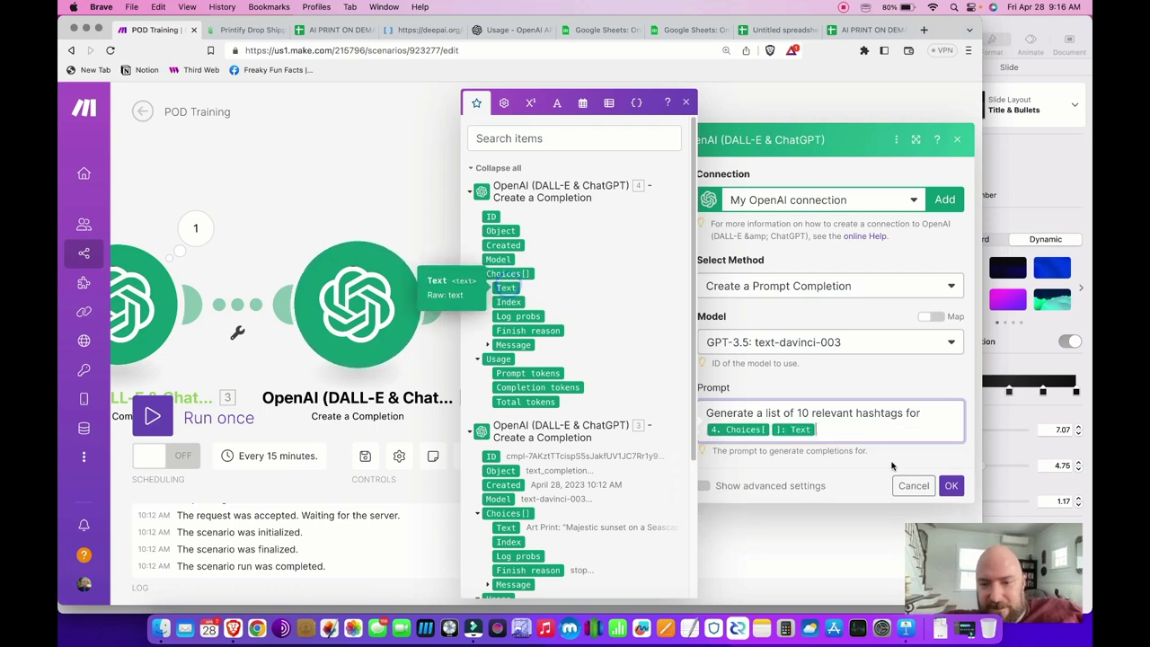
{"action": "scroll", "coordinate": [553, 451], "scroll_direction": "down", "scroll_amount": 4}
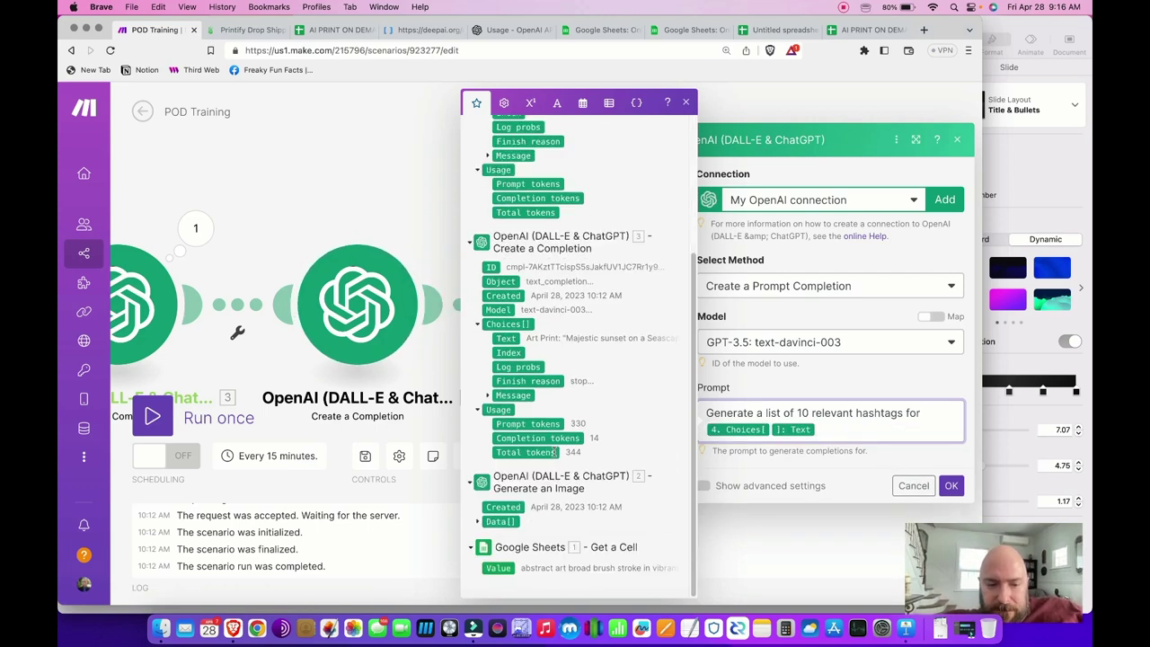
{"action": "scroll", "coordinate": [549, 443], "scroll_direction": "up", "scroll_amount": 5}
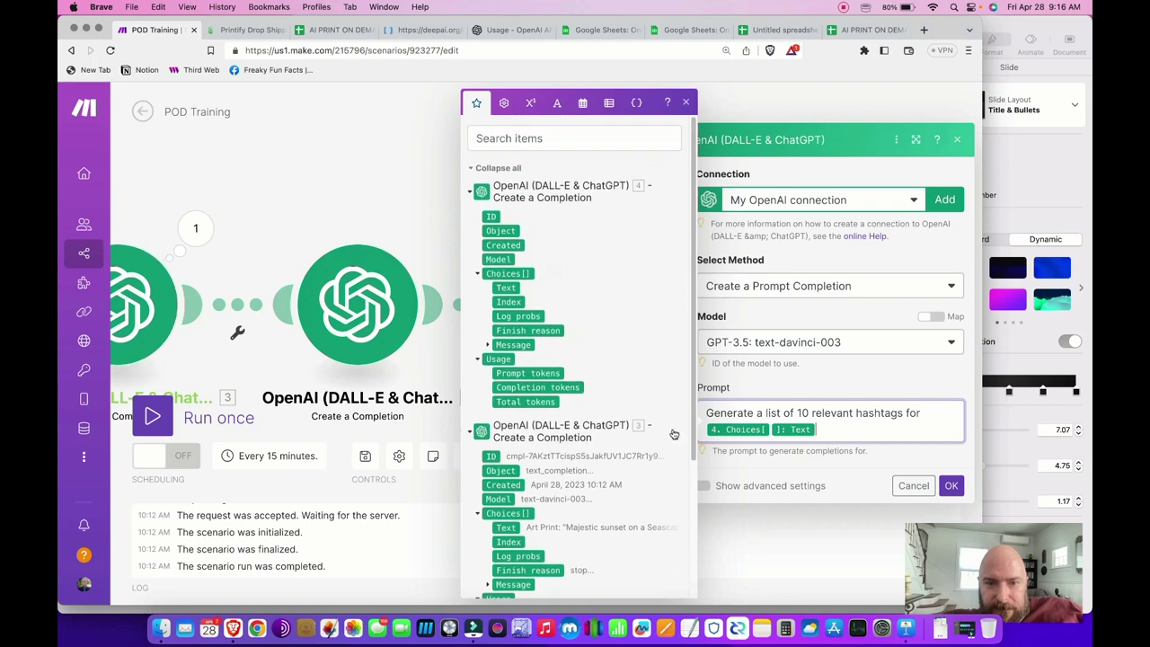
{"action": "left_click", "coordinate": [859, 412]}
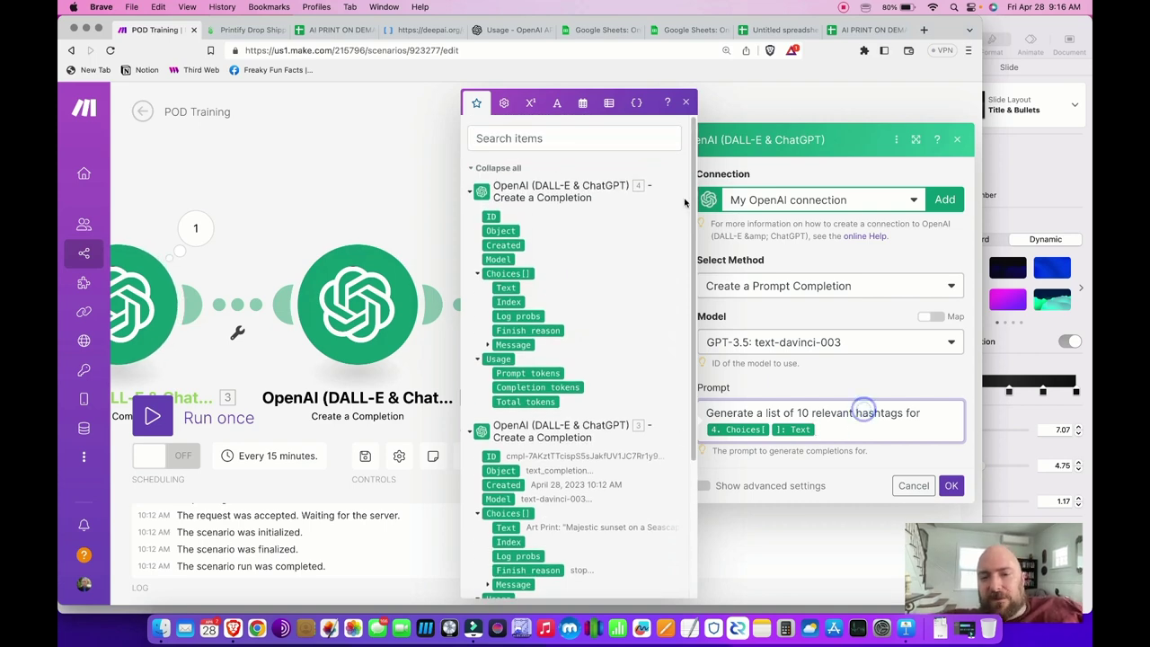
{"action": "left_click", "coordinate": [750, 106]}
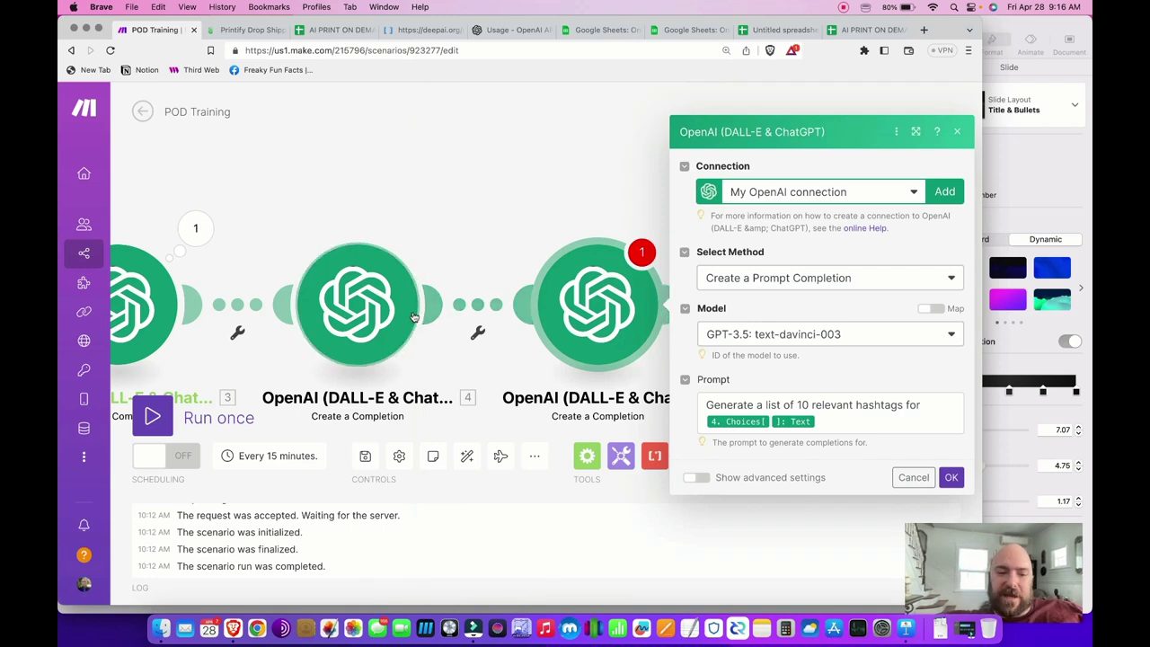
Finish the hashtag prompt with ", do not use bullets, numbers, lists, or commas, separate hashtags with spaces." and save the module
{"action": "left_click", "coordinate": [849, 416]}
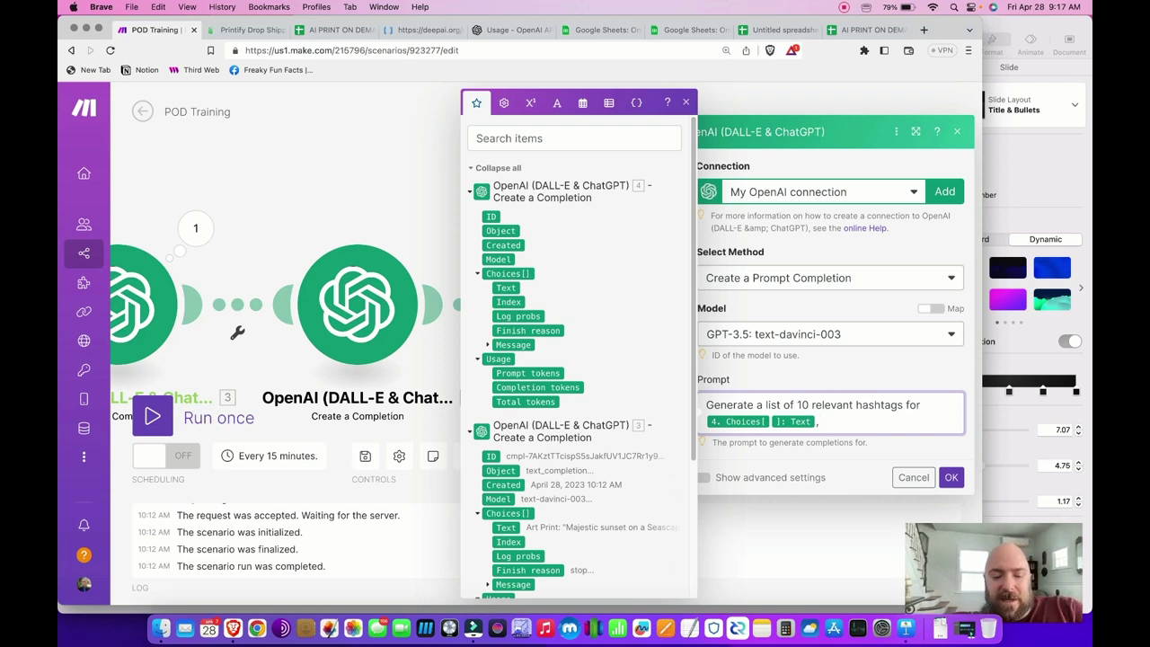
{"action": "type", "text": ", do not use bul"}
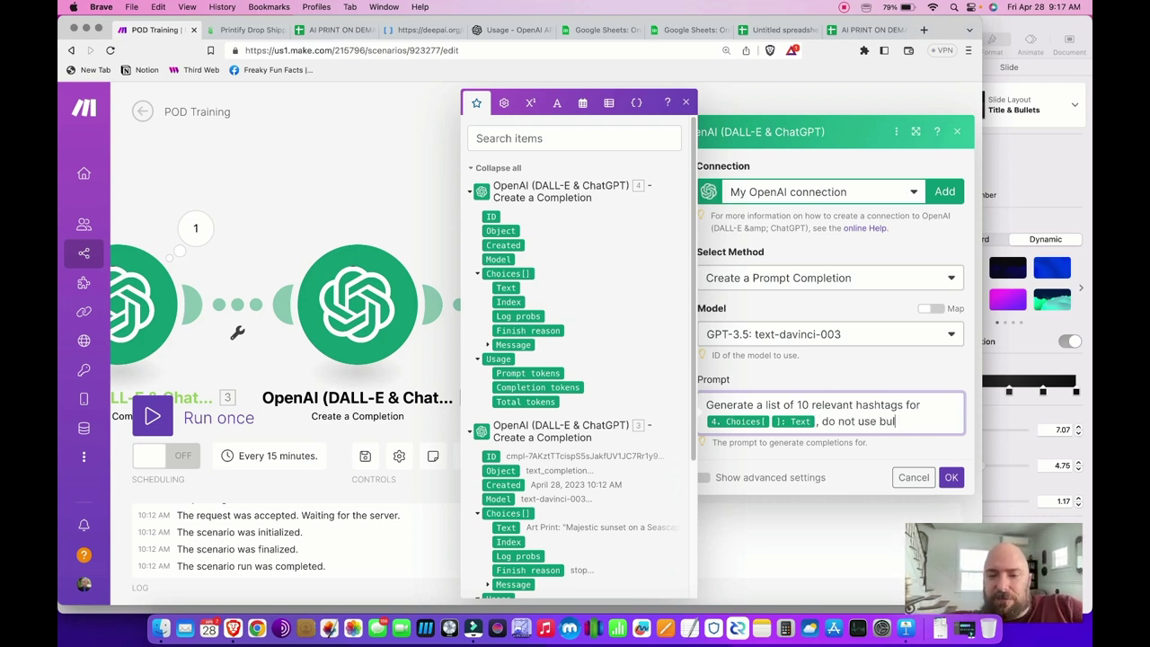
{"action": "type", "text": "lets, number"}
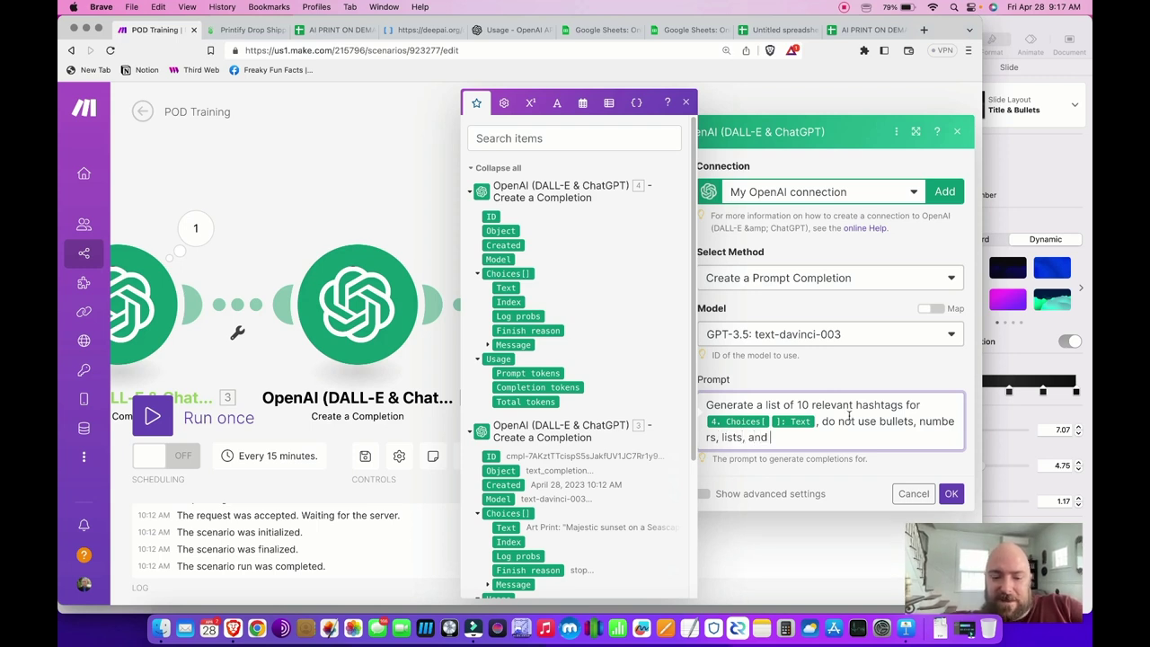
{"action": "type", "text": "s, lists, or commas, separate hashtags with spaces"}
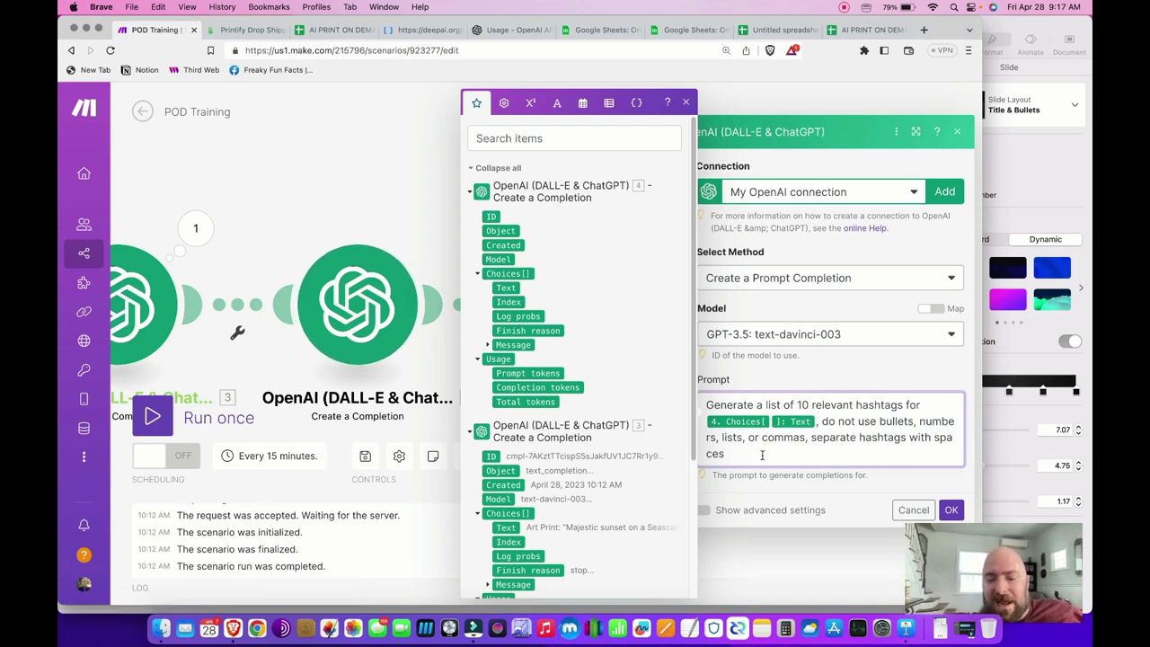
{"action": "type", "text": "."}
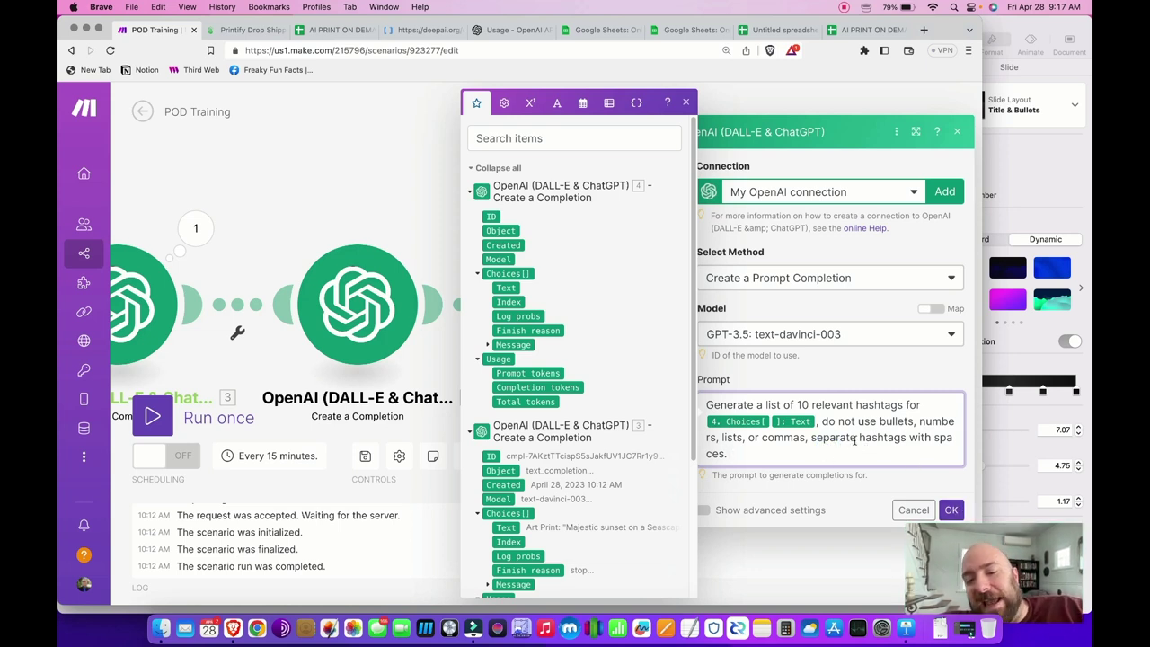
{"action": "left_click", "coordinate": [950, 509]}
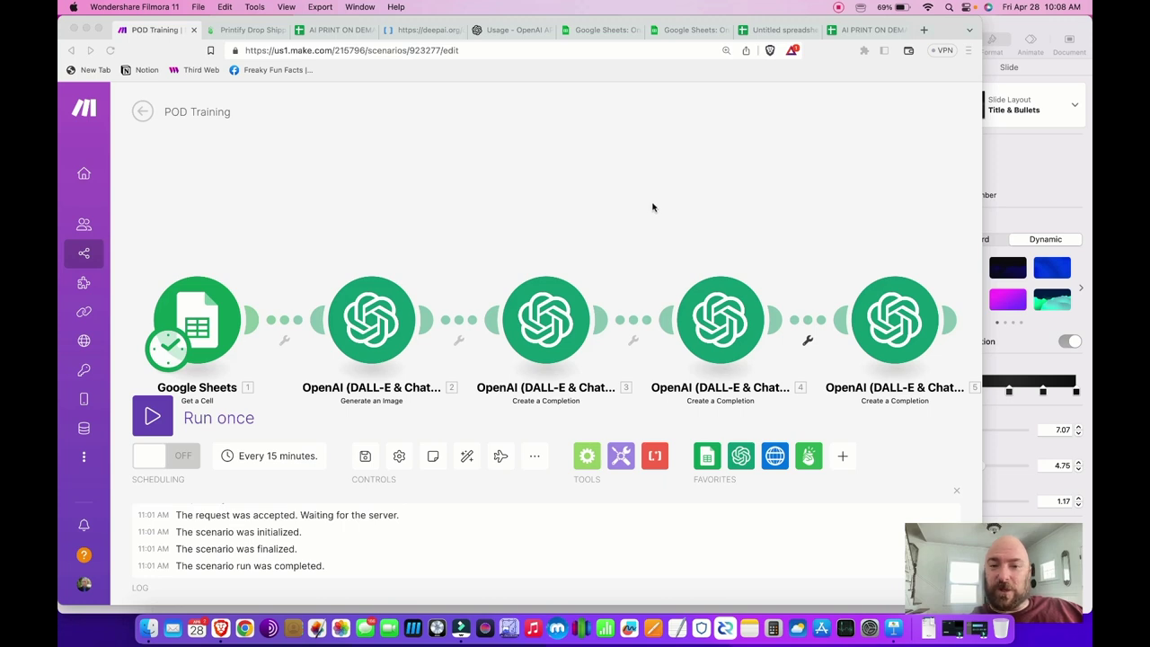
Add an HTTP Make a request module at the end of the scenario, after OpenAI module 5
{"action": "left_click", "coordinate": [682, 216]}
{"action": "scroll", "coordinate": [608, 188], "scroll_direction": "right", "scroll_amount": 5}
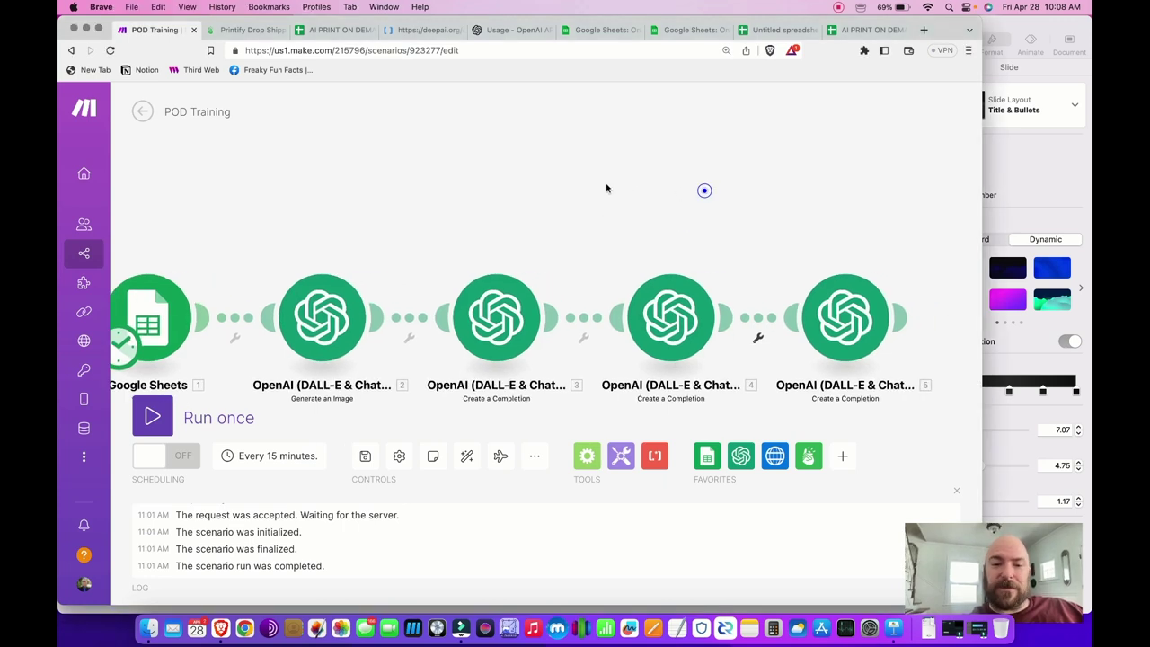
{"action": "left_click", "coordinate": [735, 314]}
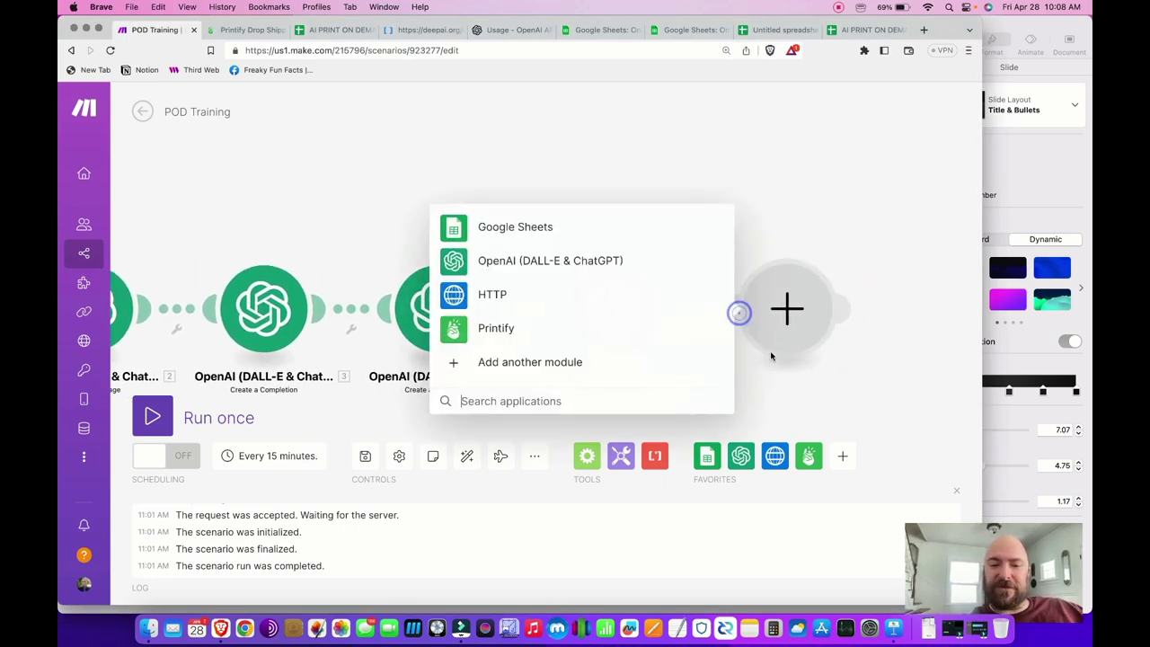
{"action": "left_click", "coordinate": [534, 396]}
{"action": "type", "text": "http"}
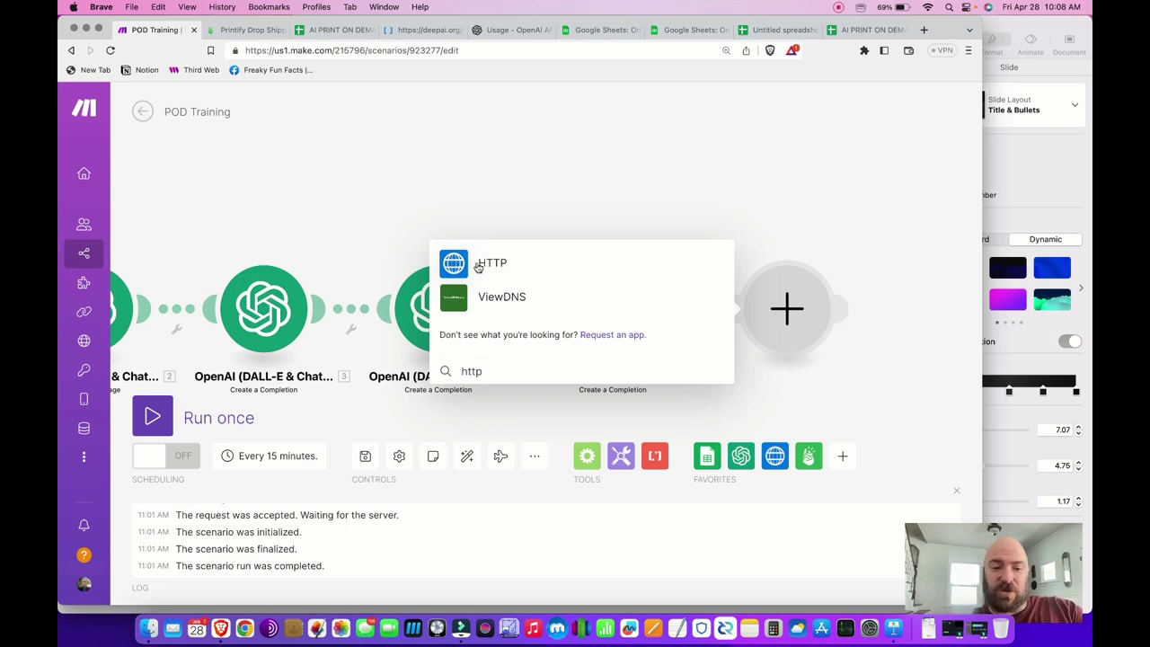
{"action": "left_click", "coordinate": [490, 264]}
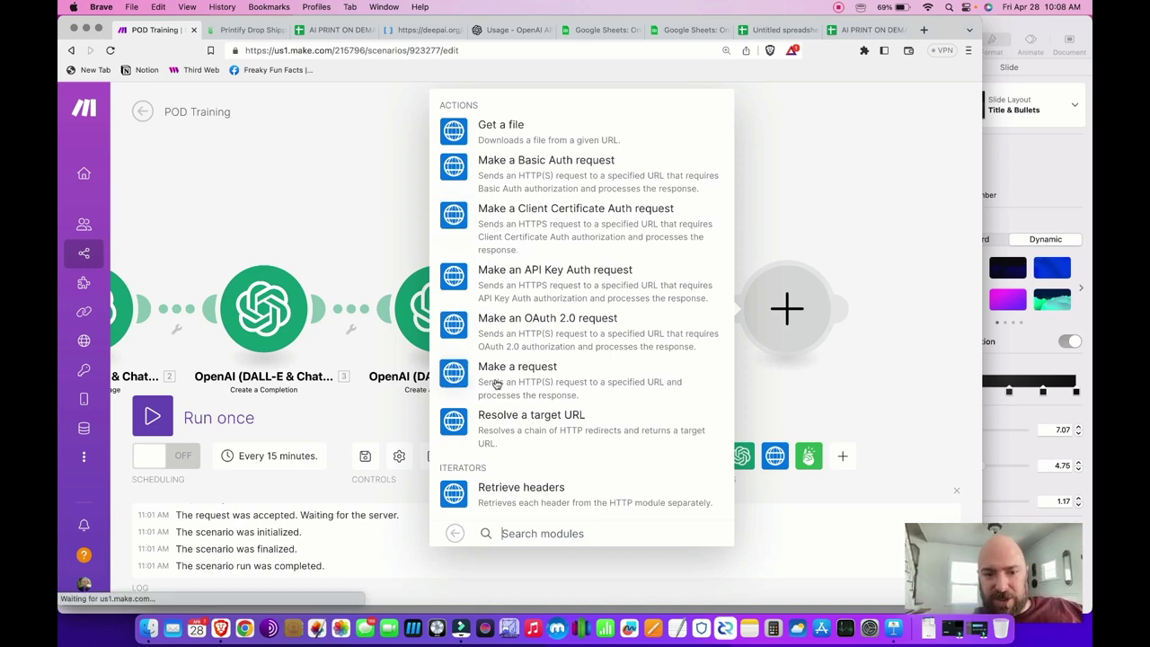
{"action": "left_click", "coordinate": [526, 379]}
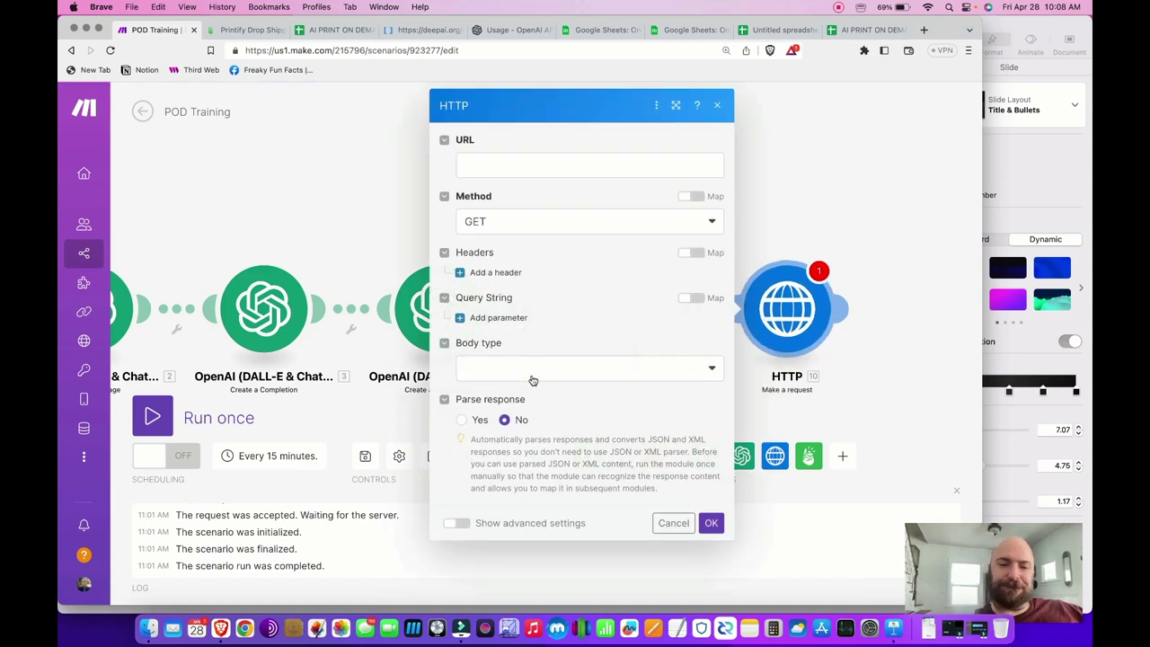
{"action": "type", "text": "https://api.deepai.org/api/torch-srgan"}
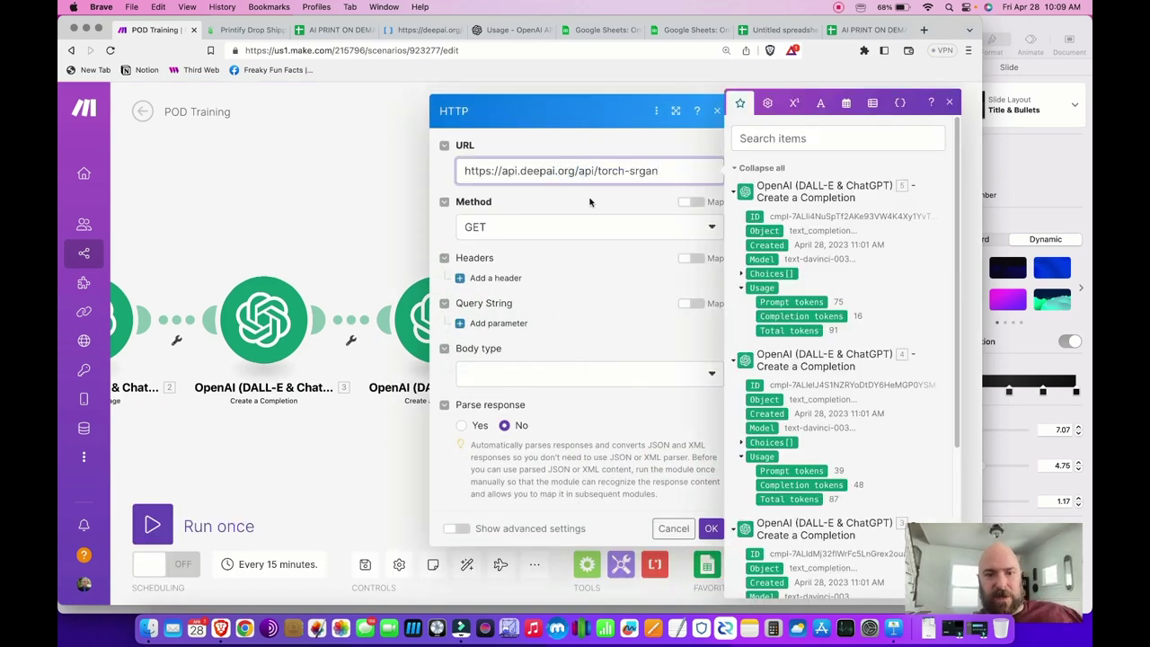
{"action": "left_click", "coordinate": [531, 227]}
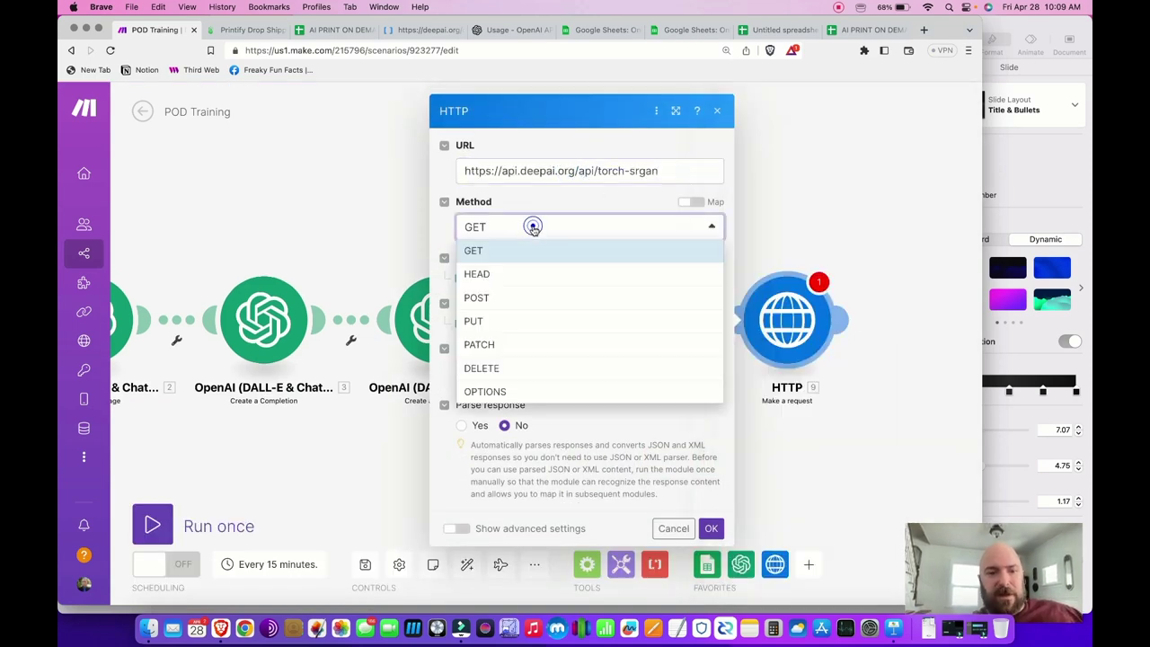
{"action": "left_click", "coordinate": [510, 301]}
Add a request header named api-key and paste the DeepAI API key as its value
{"action": "left_click", "coordinate": [458, 279]}
{"action": "left_click", "coordinate": [536, 316]}
{"action": "type", "text": "api-key"}
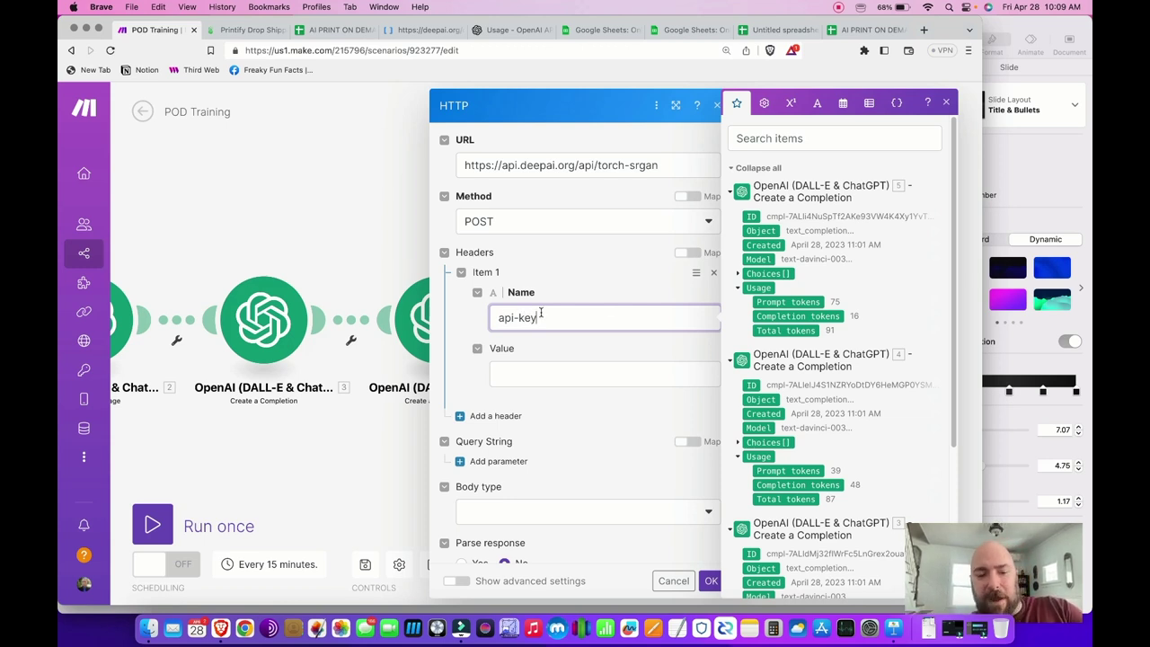
{"action": "left_click", "coordinate": [523, 376]}
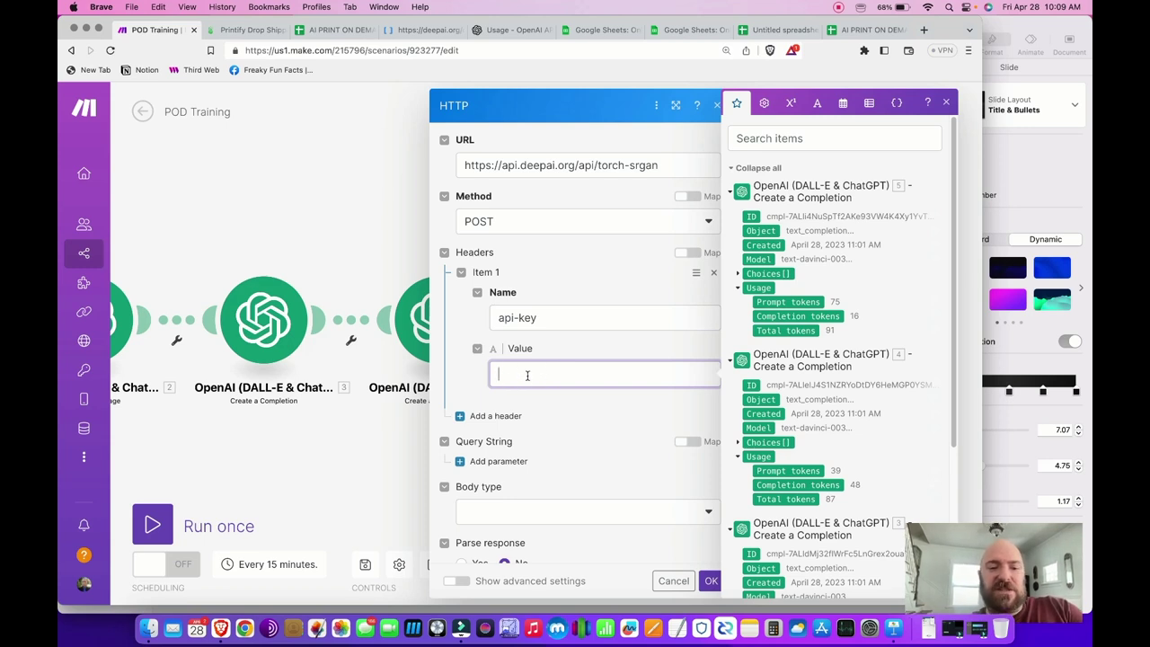
{"action": "left_click", "coordinate": [424, 30]}
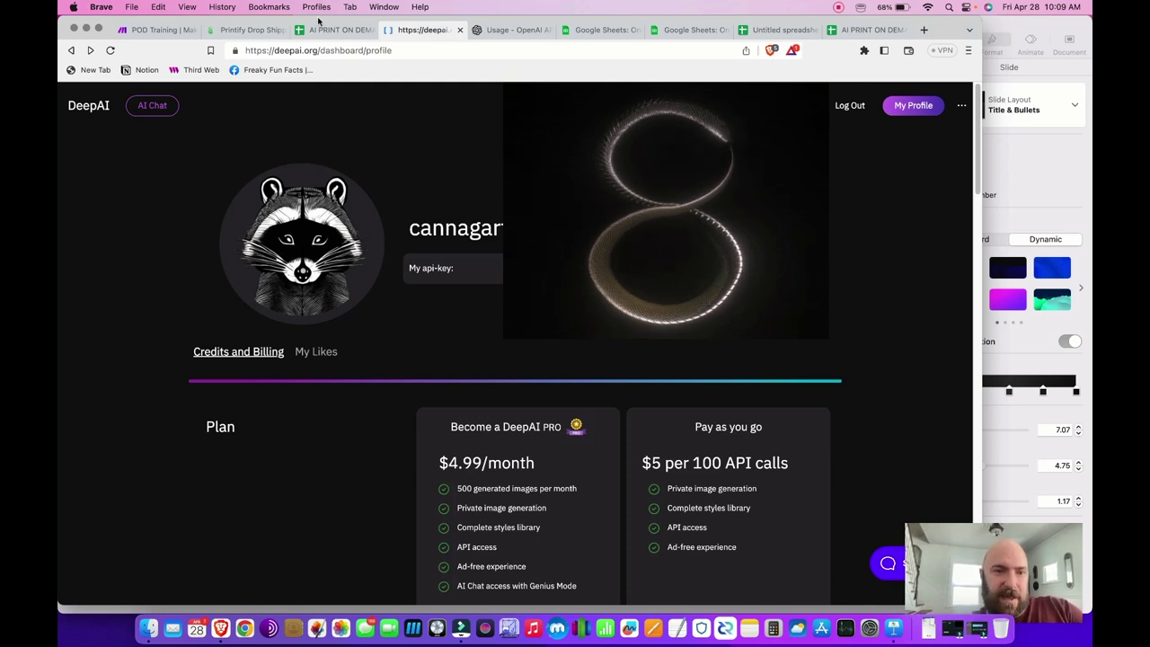
{"action": "left_click", "coordinate": [179, 32]}
{"action": "key", "text": "super+v"}
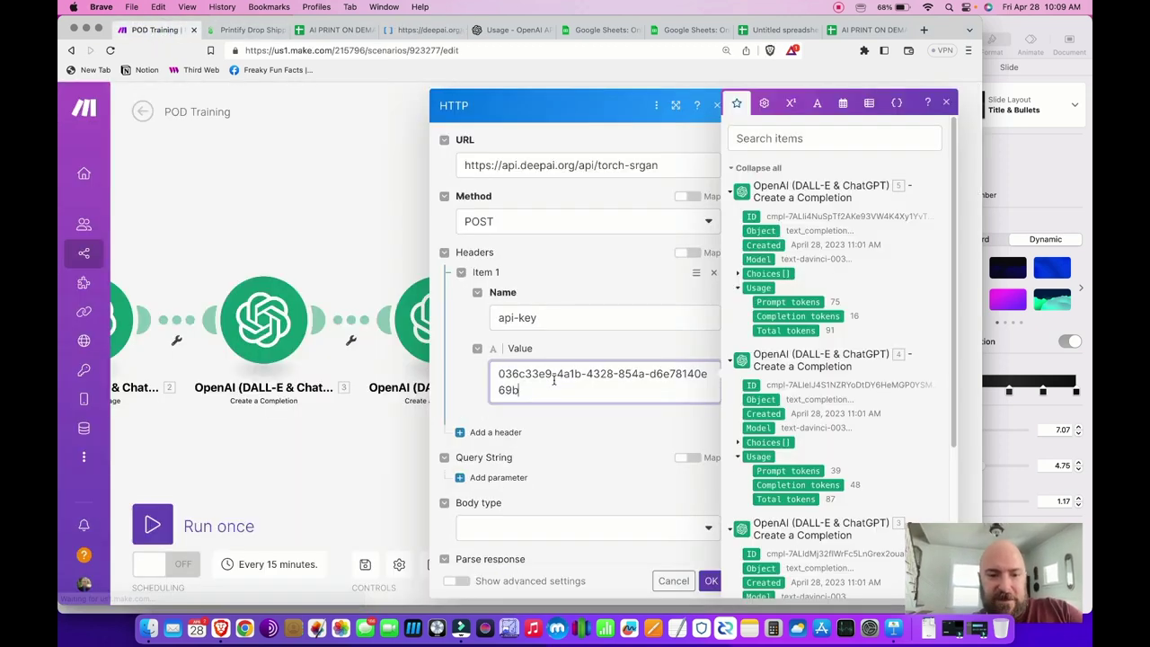
Set the request's body type to Application/x-www-form-urlencoded and add a body field with the key "image"
{"action": "scroll", "coordinate": [575, 447], "scroll_direction": "down", "scroll_amount": 3}
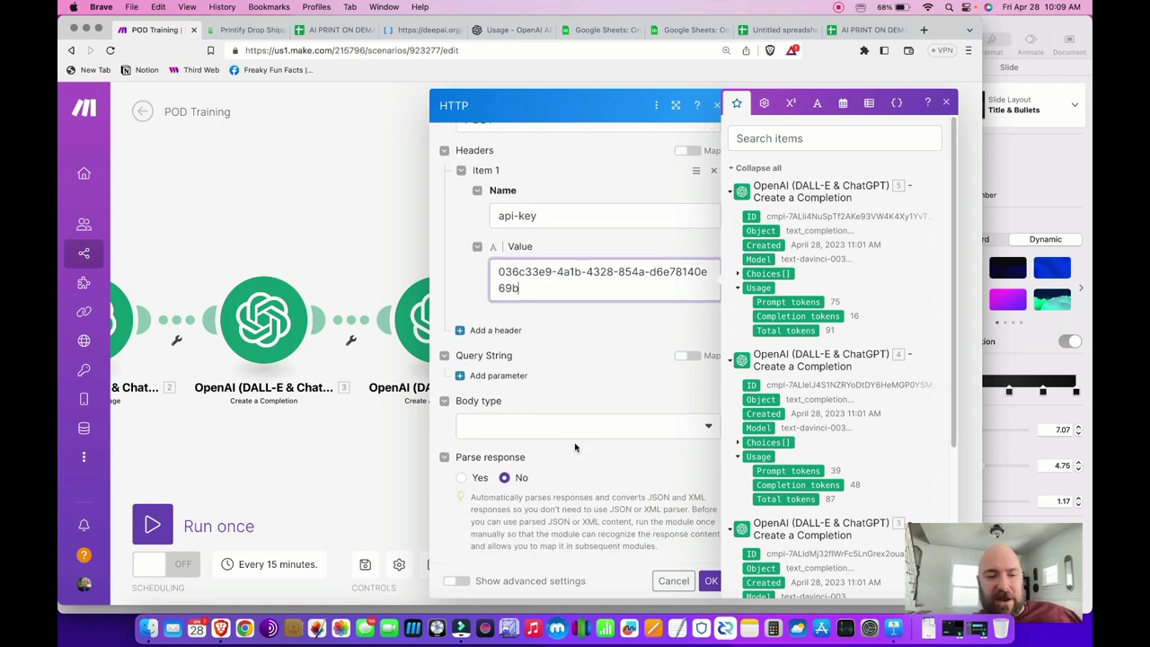
{"action": "left_click", "coordinate": [540, 429]}
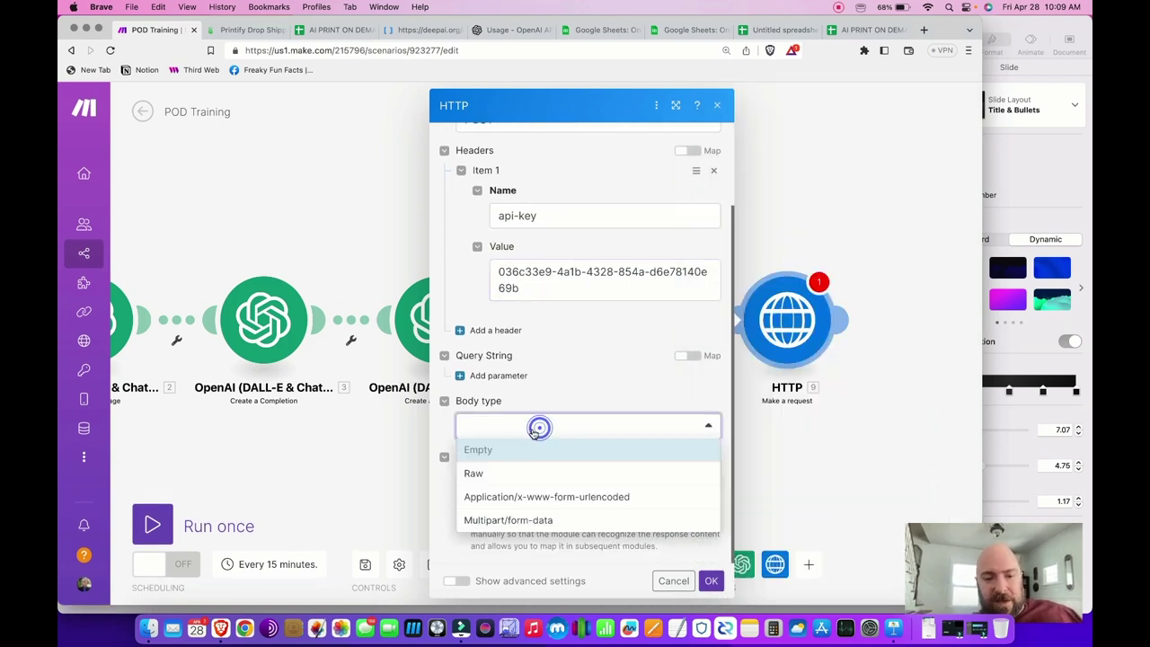
{"action": "left_click", "coordinate": [556, 501]}
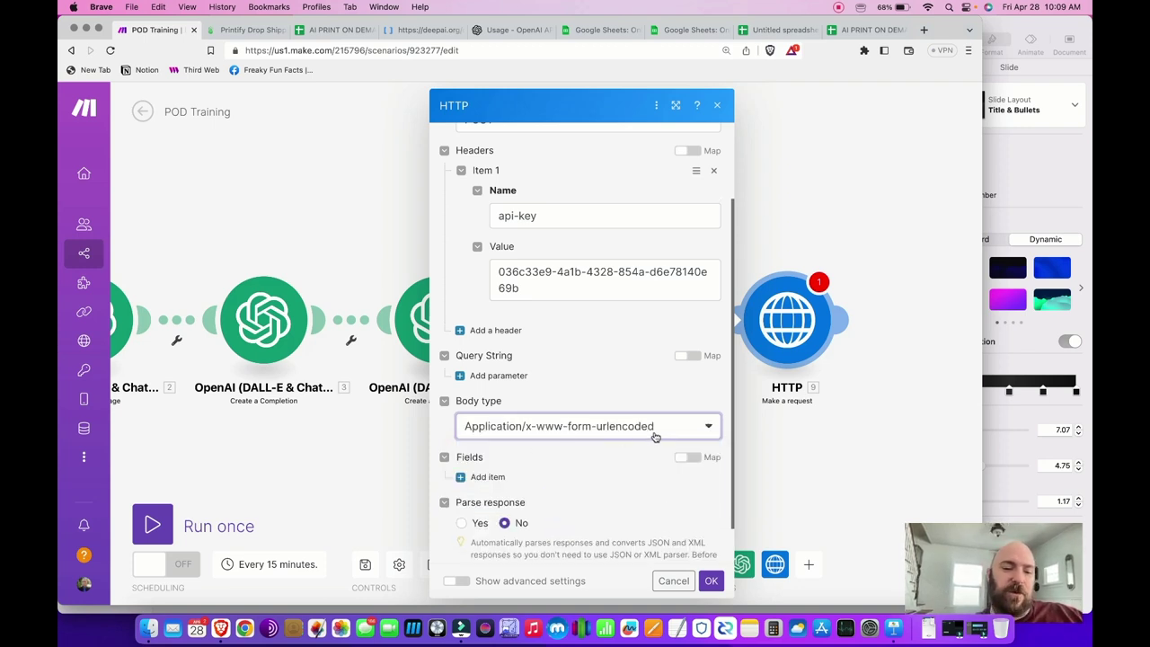
{"action": "scroll", "coordinate": [525, 481], "scroll_direction": "down", "scroll_amount": 1}
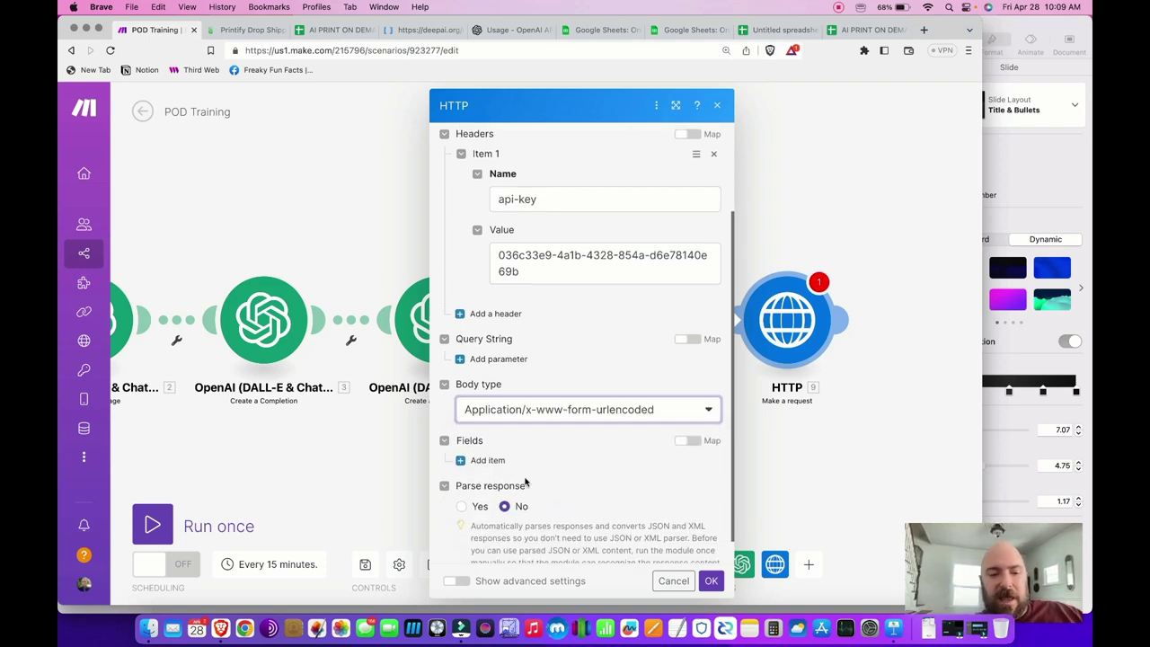
{"action": "left_click", "coordinate": [485, 460]}
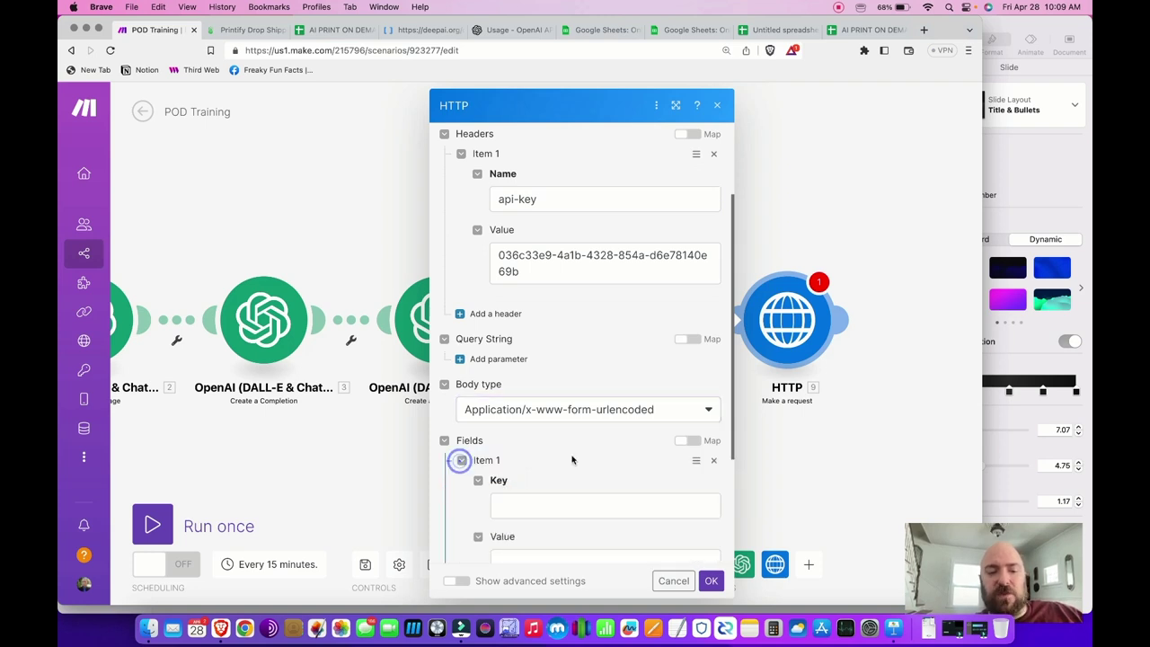
{"action": "scroll", "coordinate": [557, 386], "scroll_direction": "down", "scroll_amount": 5}
{"action": "left_click", "coordinate": [530, 341]}
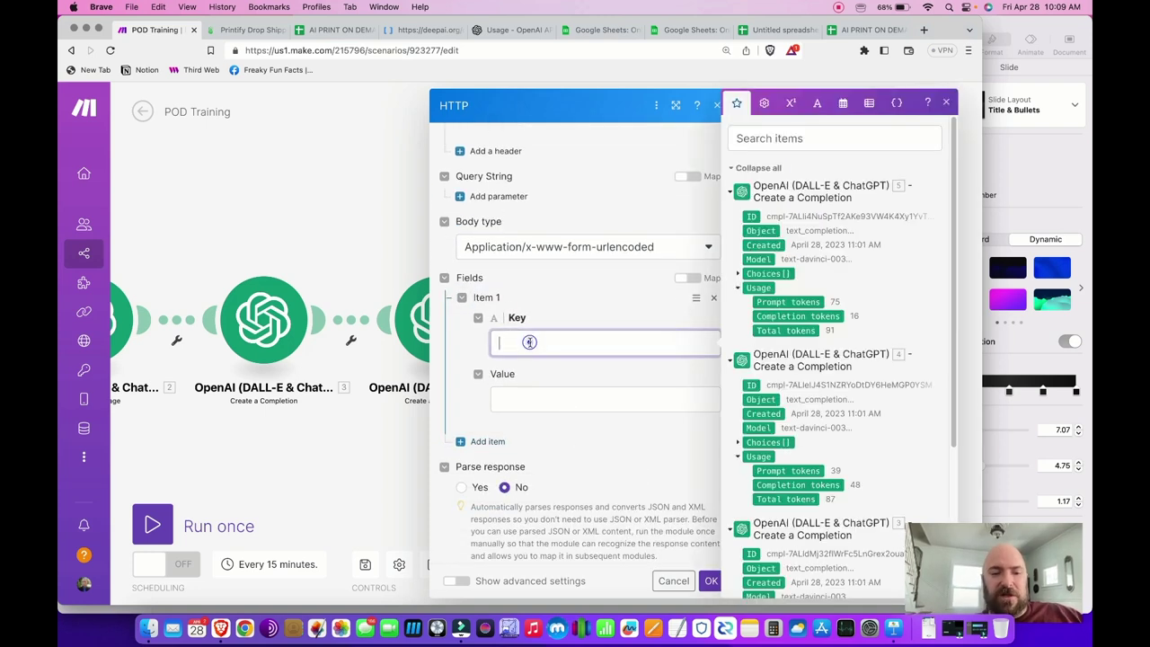
{"action": "type", "text": "image"}
Map the Data url output of Generate an Image module 2 as the image field's value
{"action": "left_click", "coordinate": [538, 400]}
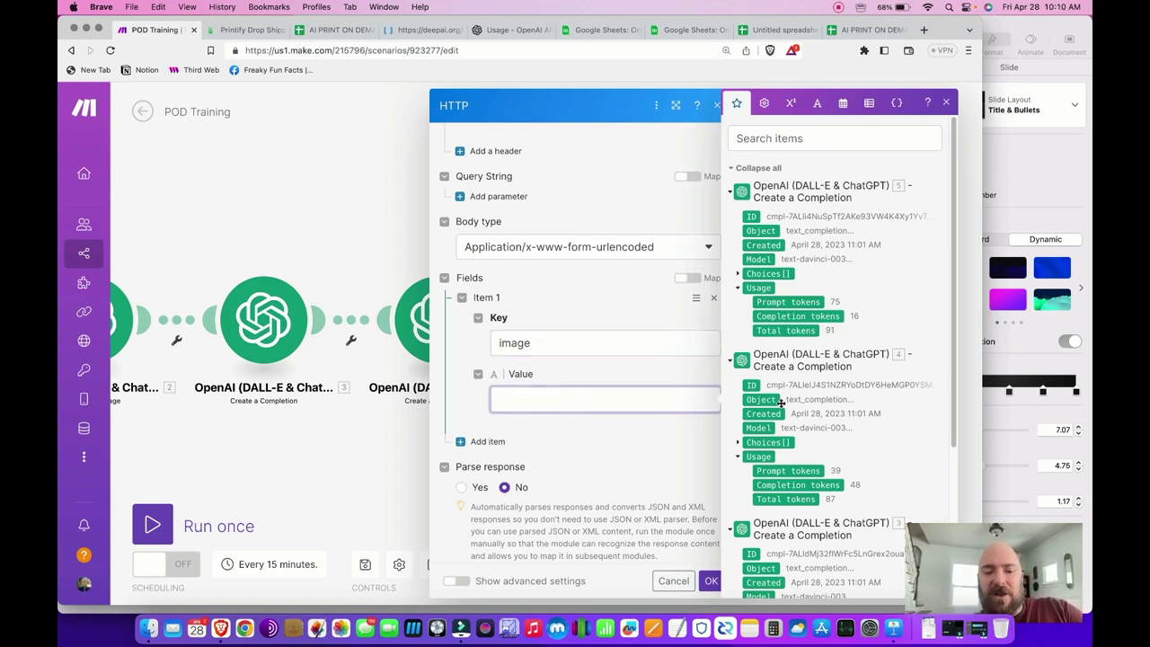
{"action": "scroll", "coordinate": [738, 395], "scroll_direction": "down", "scroll_amount": 5}
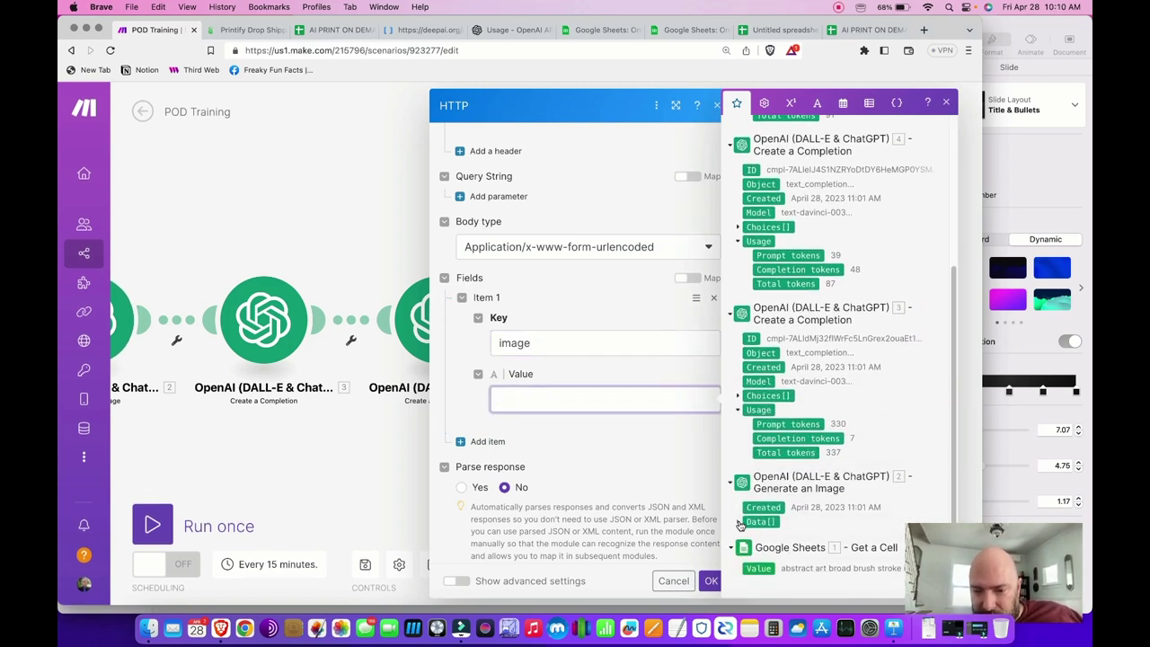
{"action": "left_click", "coordinate": [738, 522]}
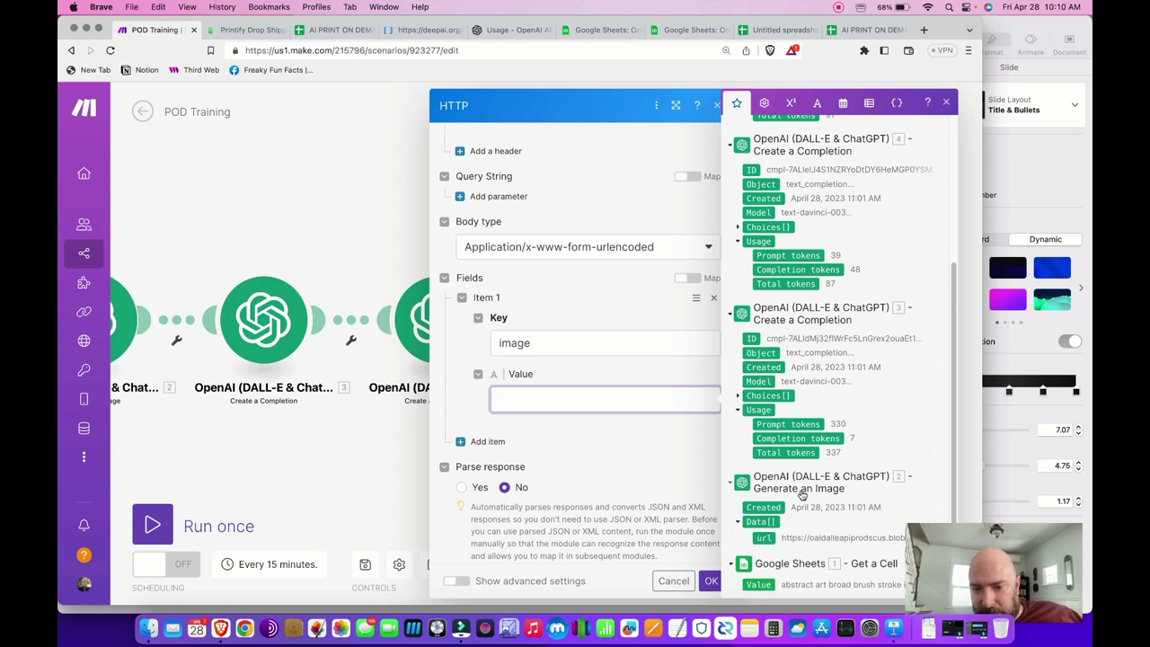
{"action": "left_click", "coordinate": [764, 537]}
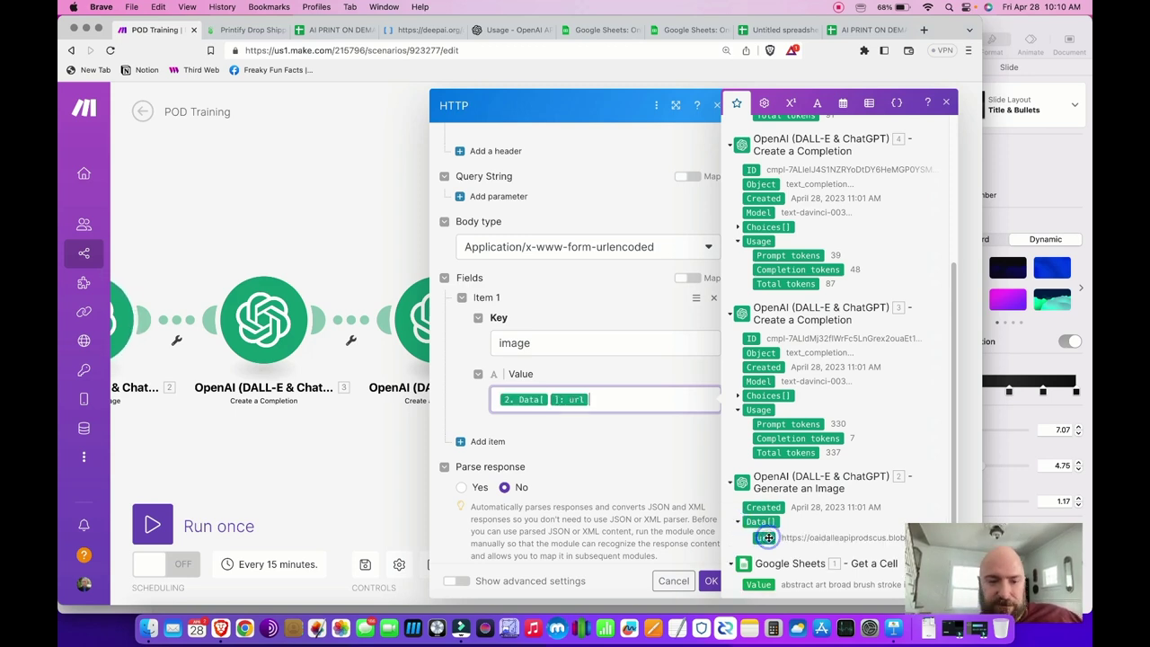
{"action": "left_click", "coordinate": [601, 370]}
Set Parse response to Yes and save the HTTP module's settings
{"action": "scroll", "coordinate": [556, 381], "scroll_direction": "up", "scroll_amount": 5}
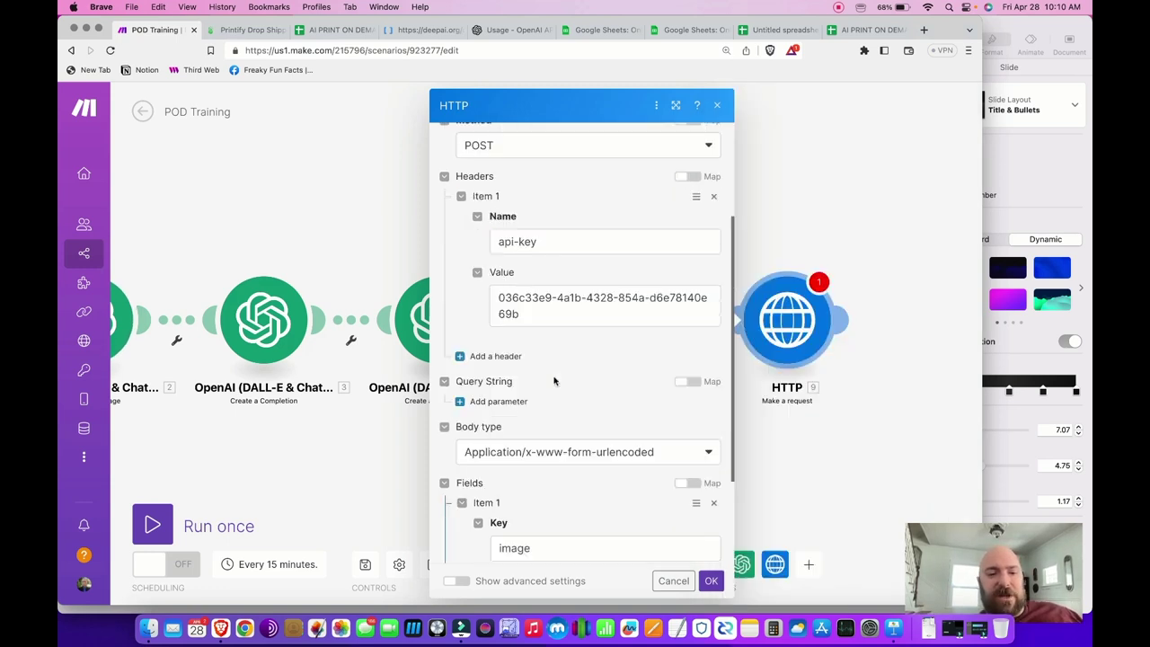
{"action": "scroll", "coordinate": [640, 386], "scroll_direction": "down", "scroll_amount": 1}
{"action": "scroll", "coordinate": [640, 386], "scroll_direction": "down", "scroll_amount": 4}
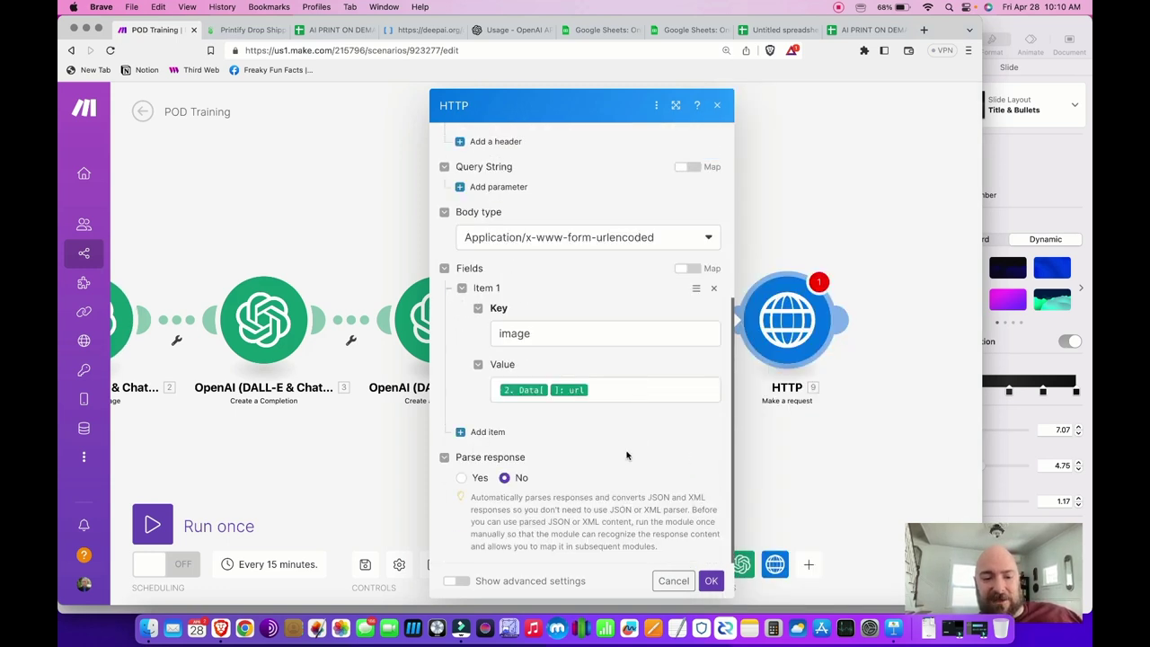
{"action": "left_click", "coordinate": [461, 478]}
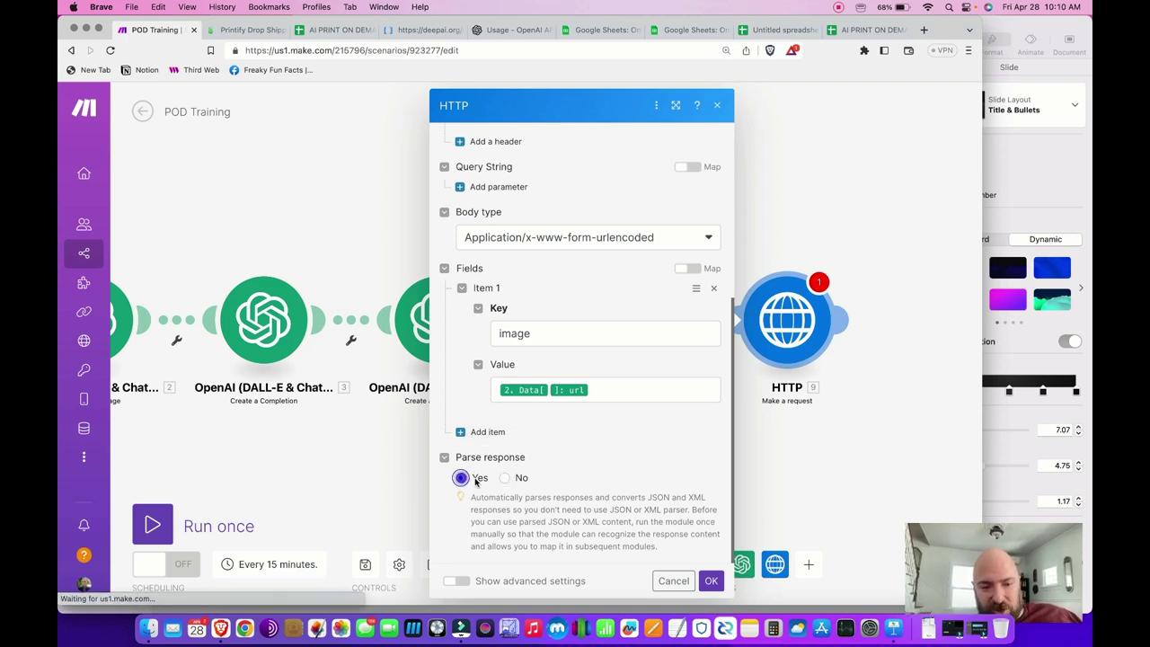
{"action": "left_click", "coordinate": [710, 581]}
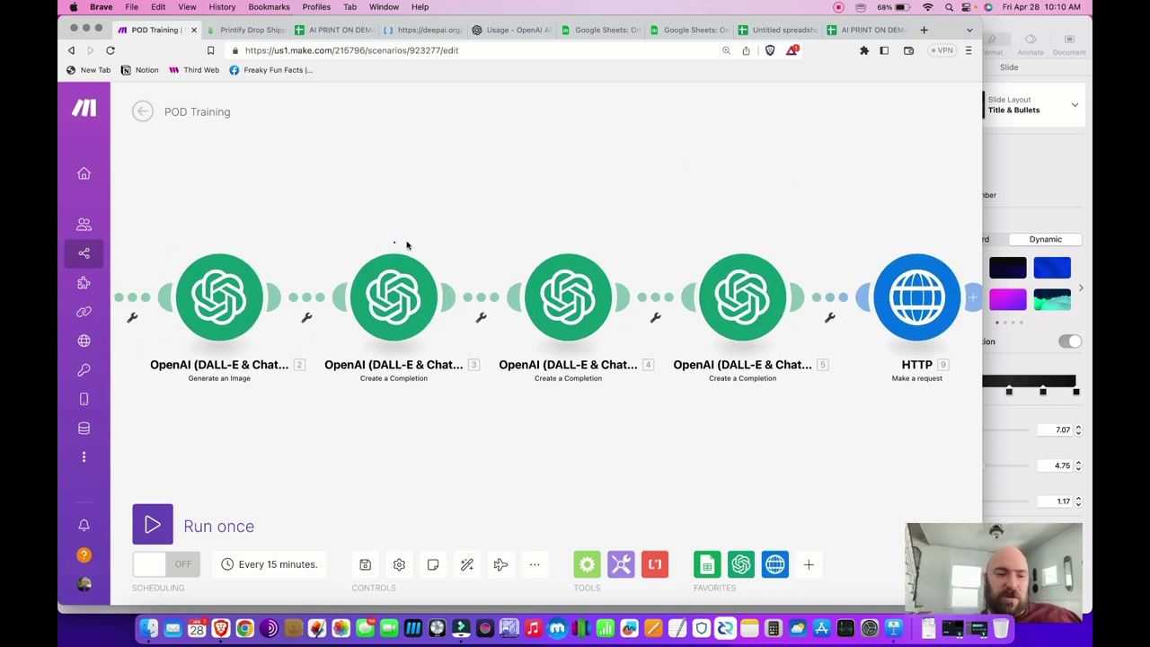
Run the scenario once and copy the output_url from the HTTP module's output data
{"action": "left_click", "coordinate": [151, 527]}
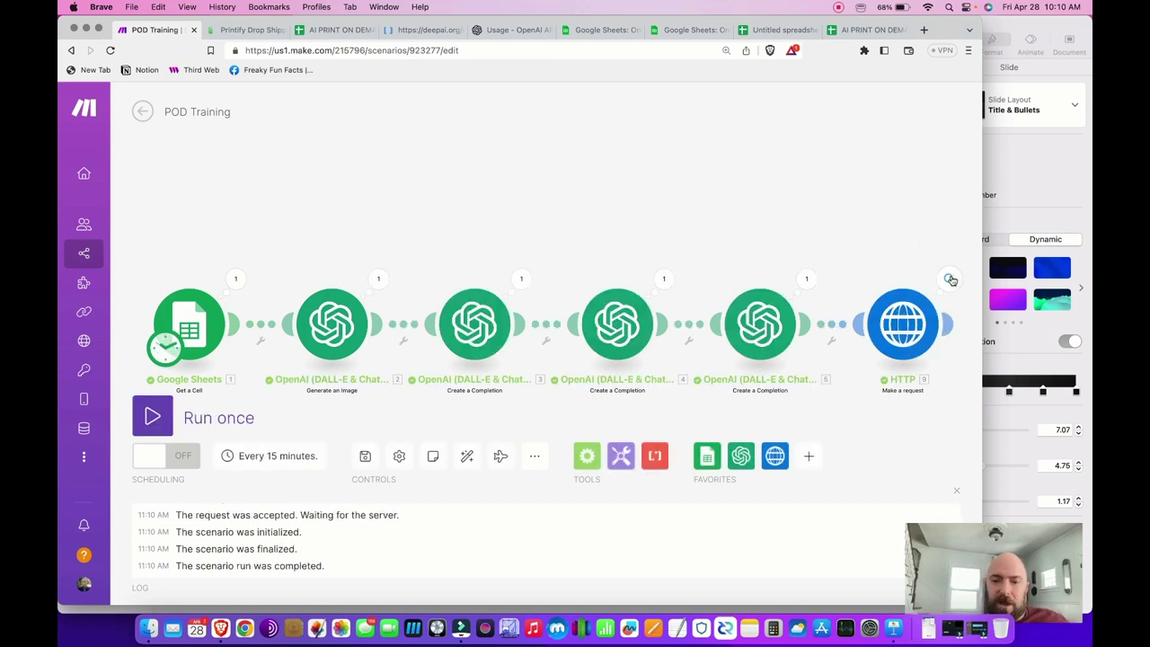
{"action": "left_click", "coordinate": [950, 283]}
{"action": "scroll", "coordinate": [726, 372], "scroll_direction": "down", "scroll_amount": 1}
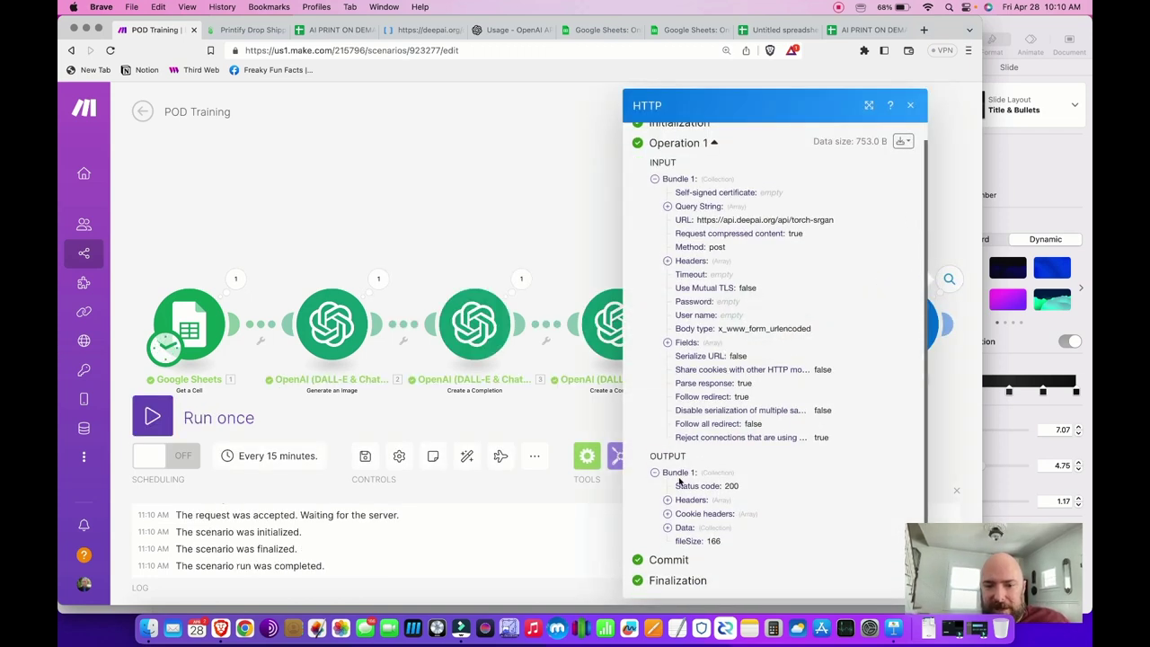
{"action": "left_click", "coordinate": [667, 528]}
{"action": "scroll", "coordinate": [687, 526], "scroll_direction": "down", "scroll_amount": 2}
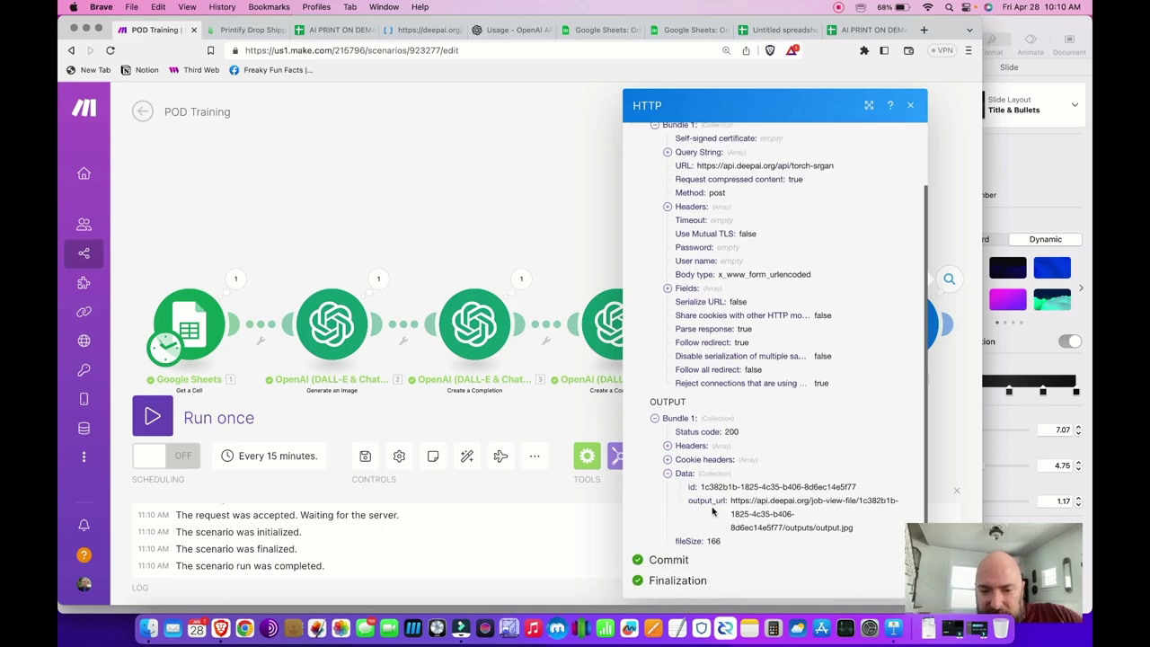
{"action": "triple_click", "coordinate": [762, 501]}
{"action": "key", "text": "super+c"}
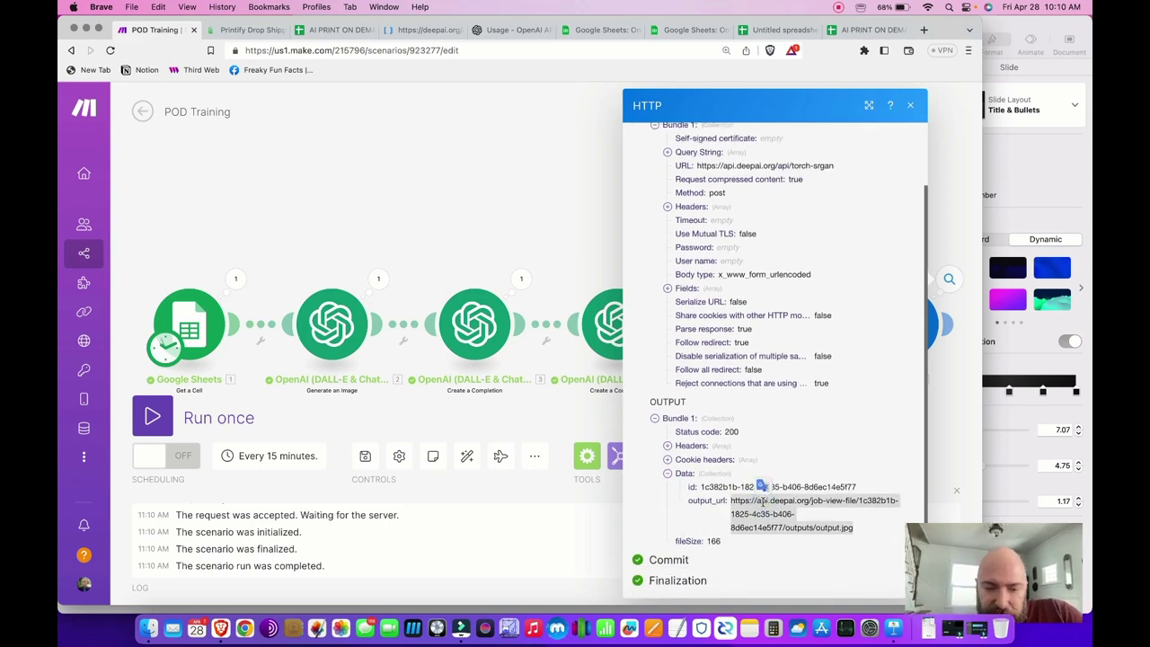
Open the copied output_url in a new browser tab, inspect the upscaled image, and close that tab
{"action": "left_click", "coordinate": [425, 193]}
{"action": "key", "text": "super+t"}
{"action": "key", "text": "super+v"}
{"action": "key", "text": "Return"}
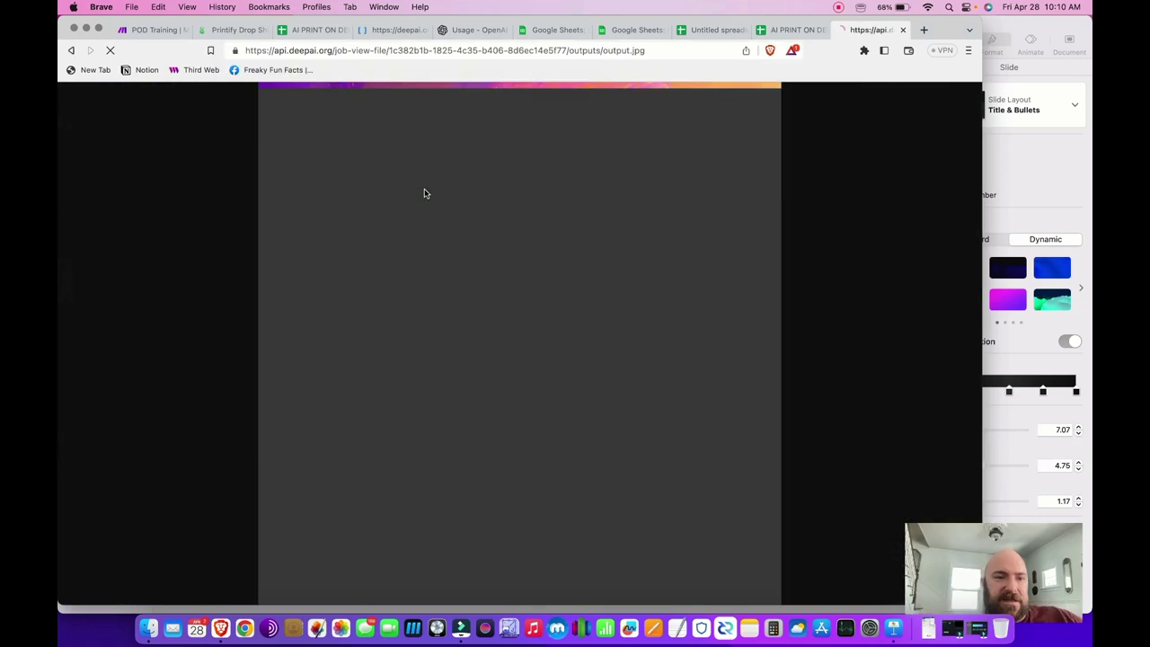
{"action": "left_click", "coordinate": [391, 291]}
{"action": "left_click", "coordinate": [407, 277]}
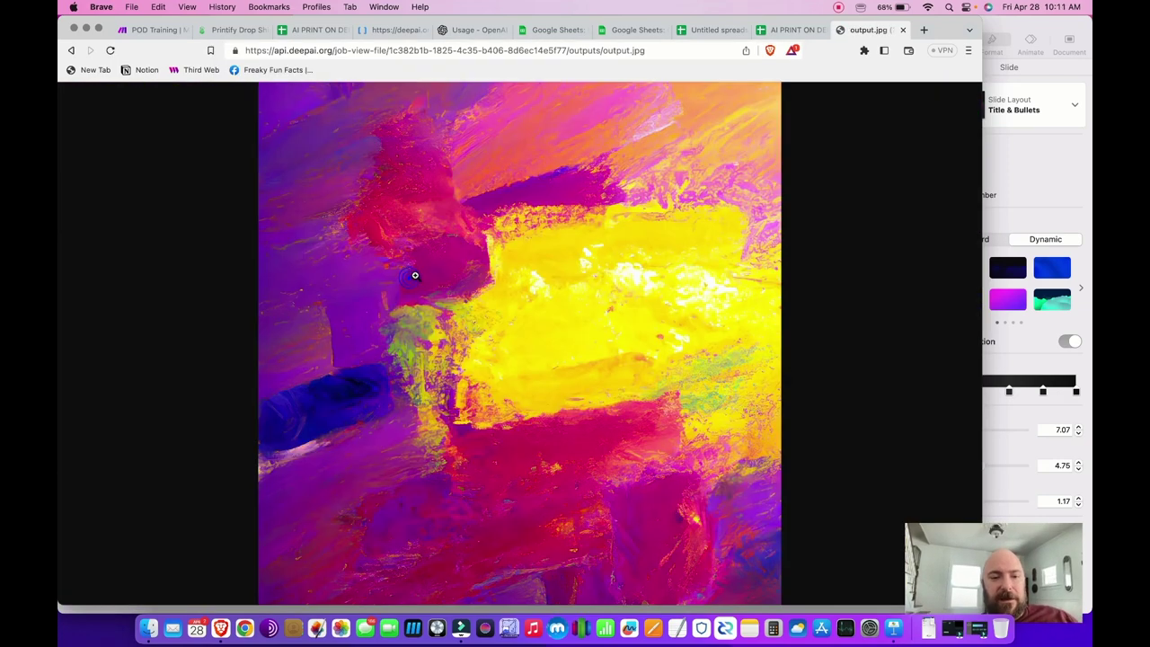
{"action": "left_click", "coordinate": [472, 256]}
{"action": "left_click", "coordinate": [472, 256]}
{"action": "left_click", "coordinate": [471, 256]}
{"action": "left_click", "coordinate": [472, 256]}
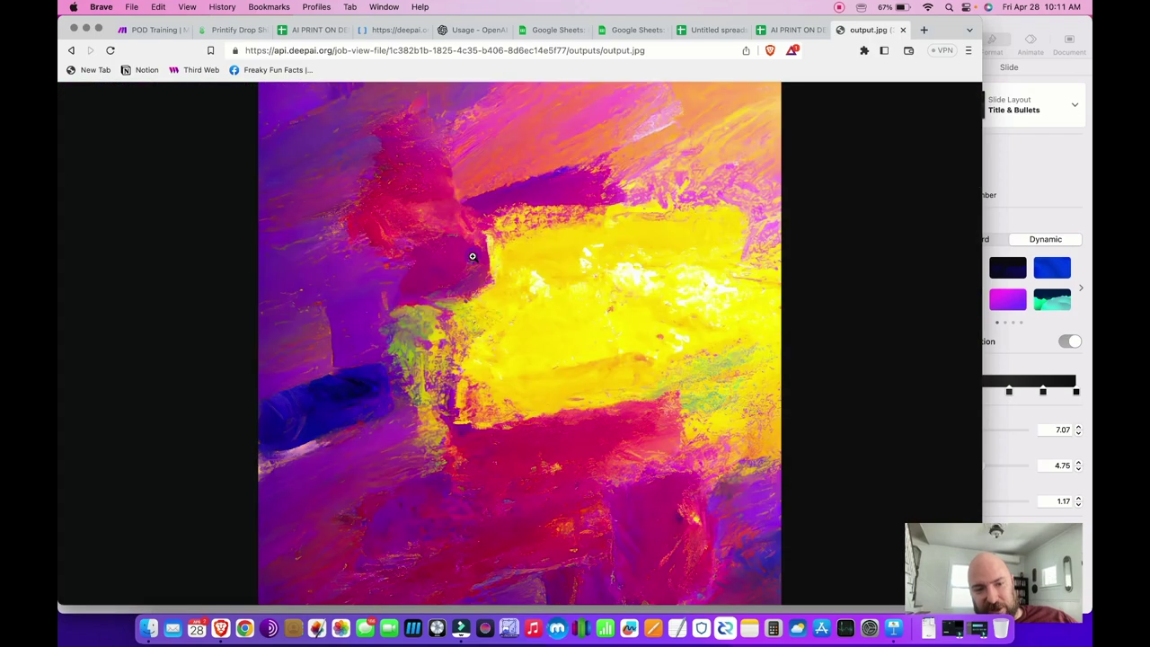
{"action": "left_click", "coordinate": [902, 31]}
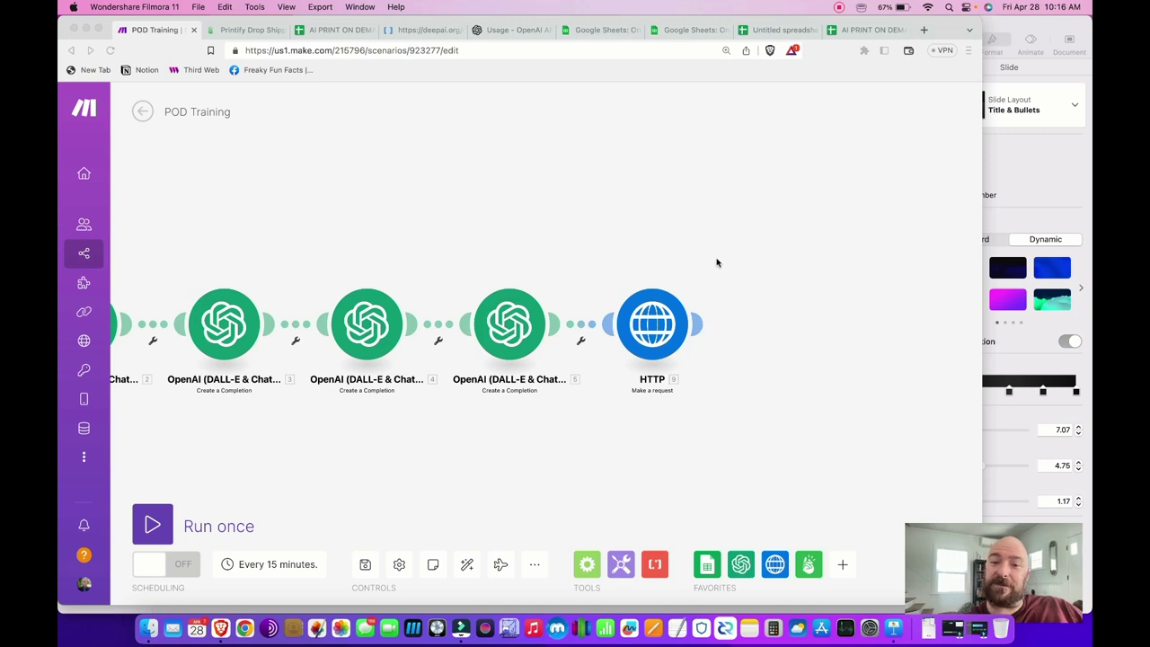
Add a Printify Upload an Image module after the HTTP module
{"action": "left_click", "coordinate": [718, 317]}
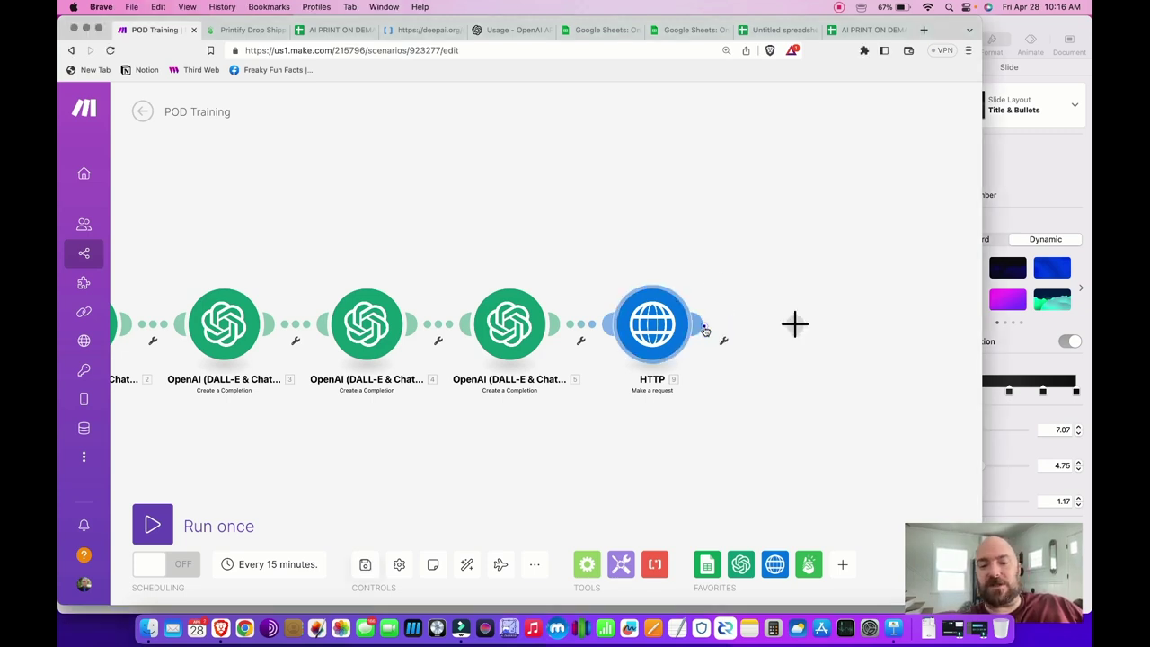
{"action": "left_click", "coordinate": [700, 326]}
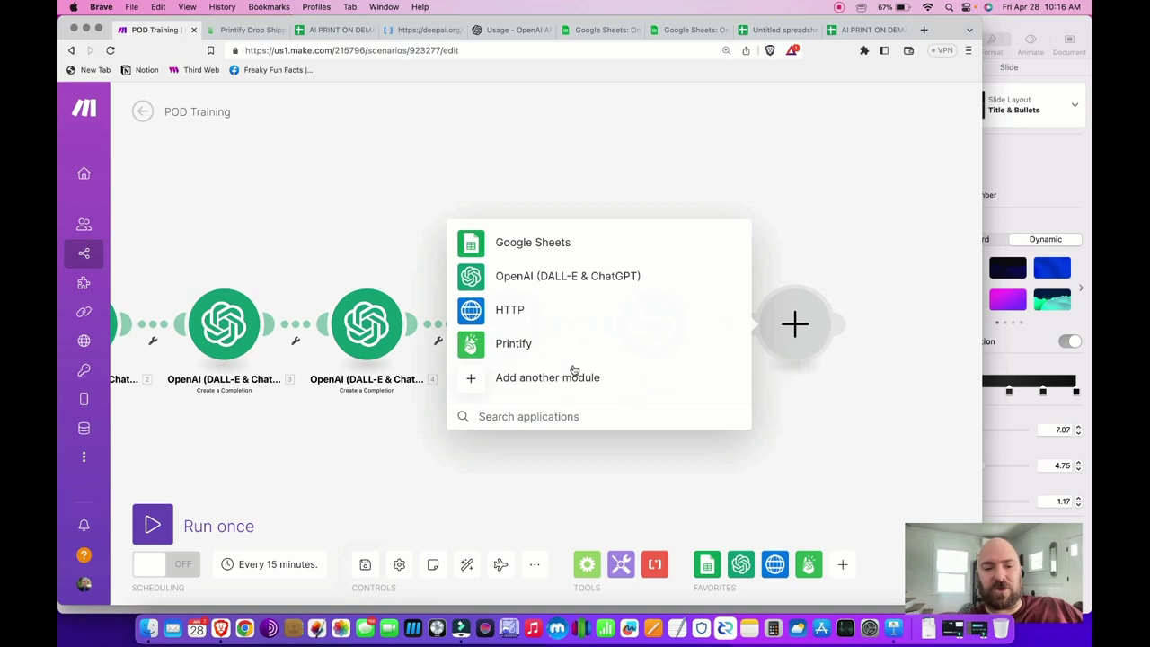
{"action": "left_click", "coordinate": [485, 350]}
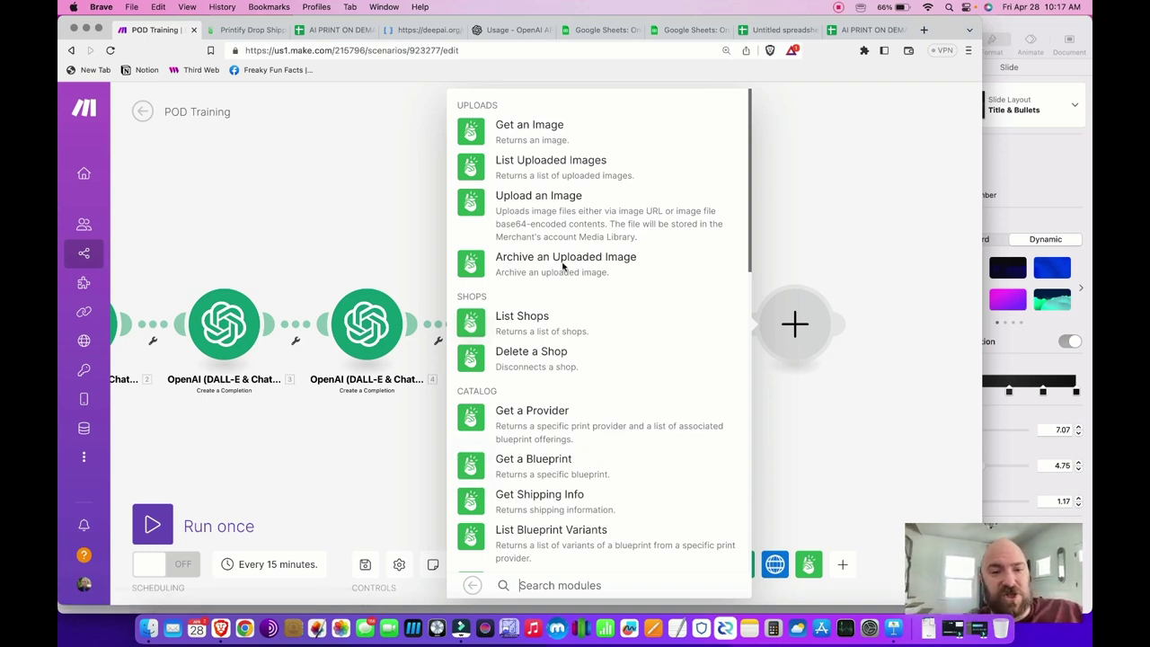
{"action": "left_click", "coordinate": [552, 221]}
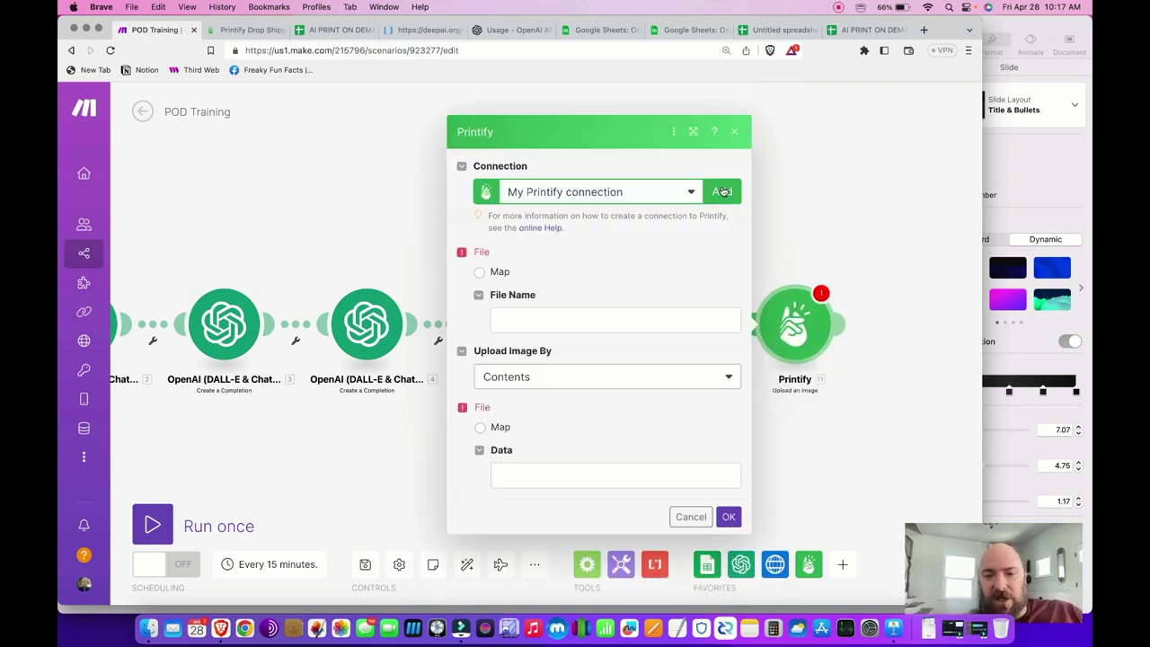
Start a new Printify connection, view the API tokens on the Printify account's Connections page, and return to close the connection form
{"action": "left_click", "coordinate": [723, 191]}
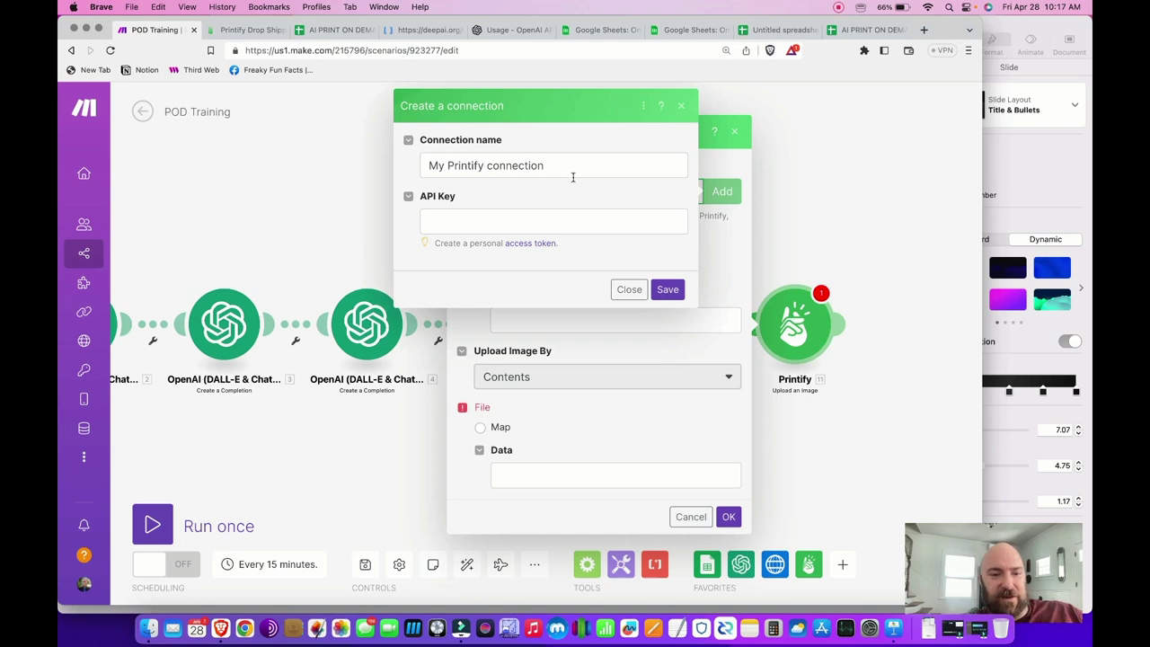
{"action": "left_click", "coordinate": [250, 30]}
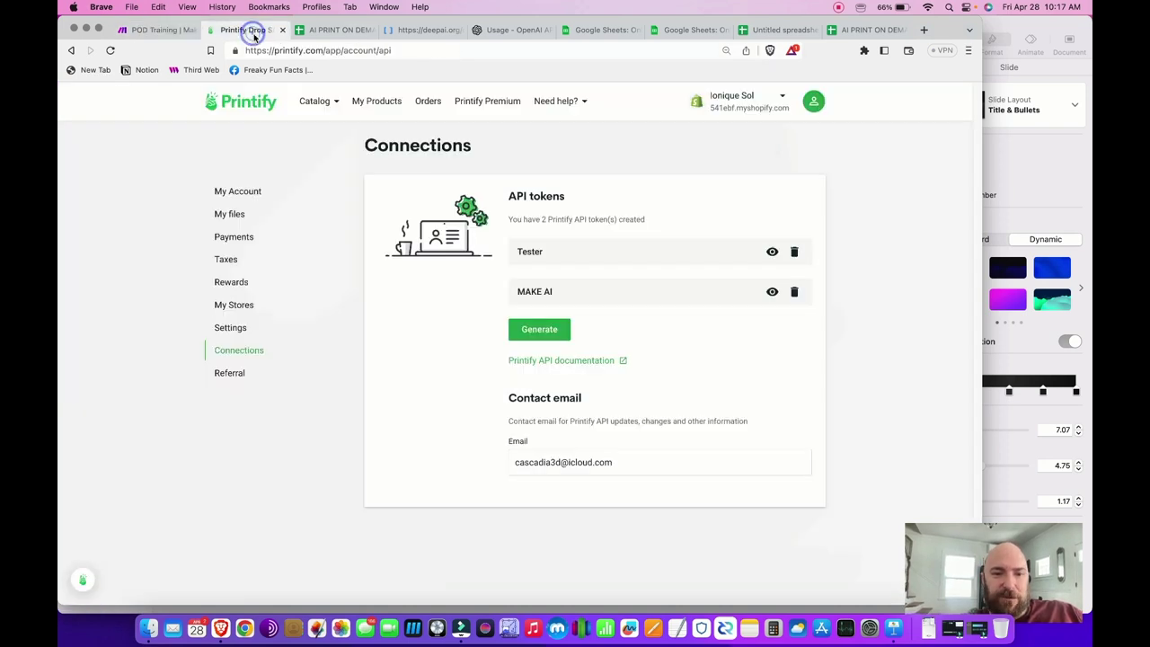
{"action": "left_click", "coordinate": [815, 104]}
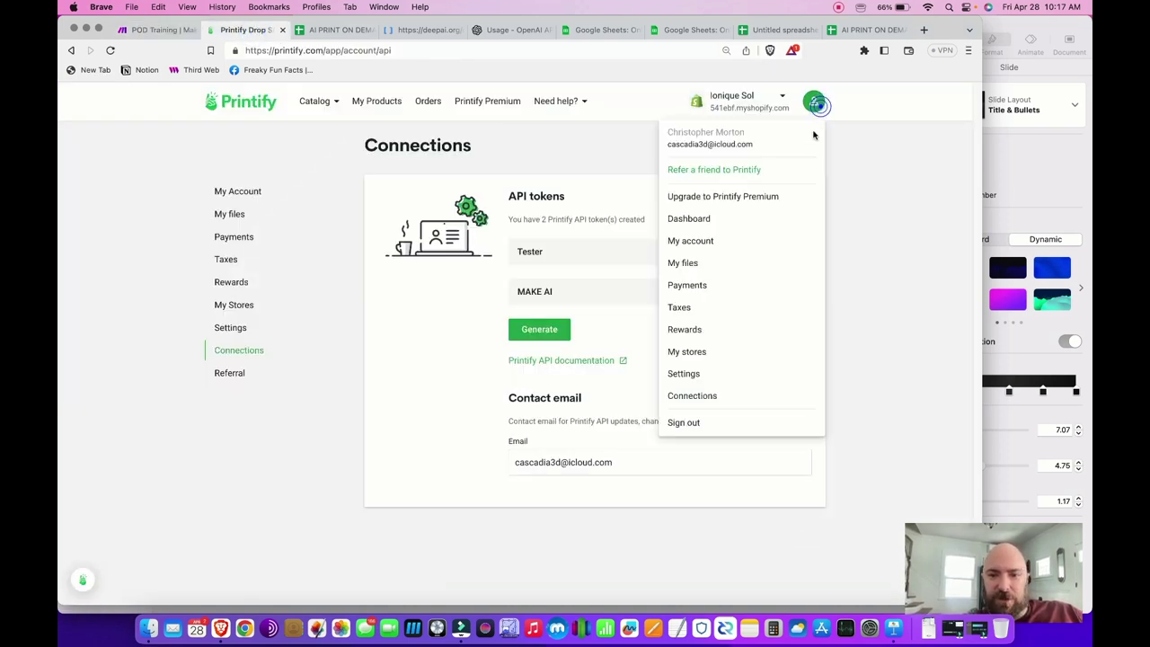
{"action": "left_click", "coordinate": [698, 236]}
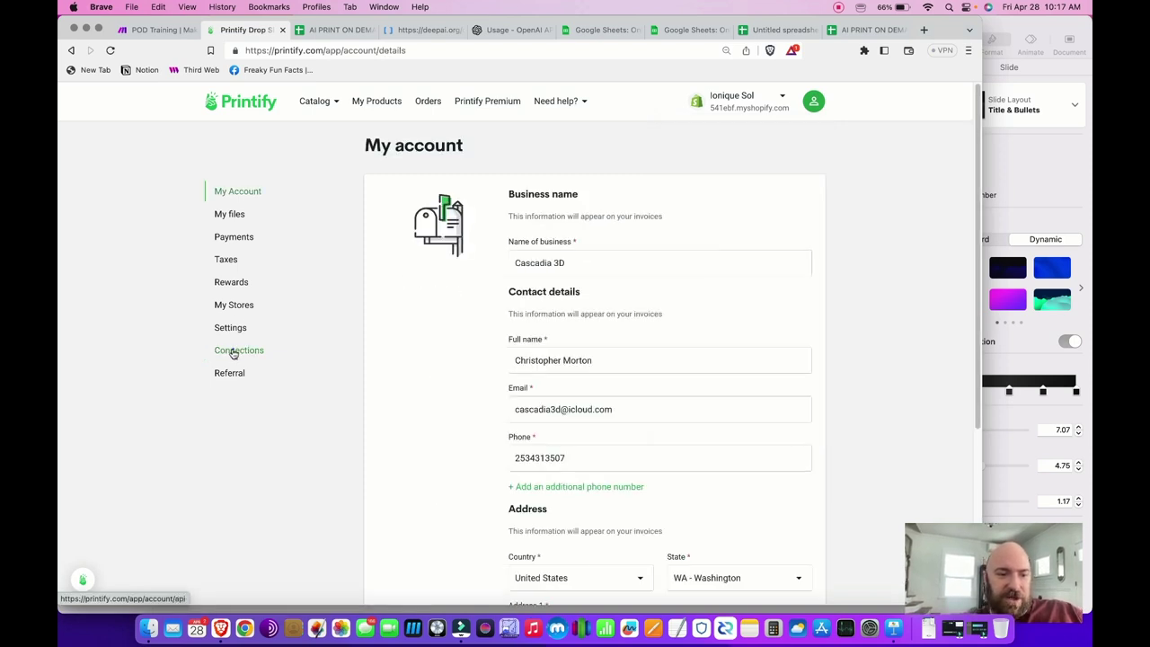
{"action": "left_click", "coordinate": [227, 352]}
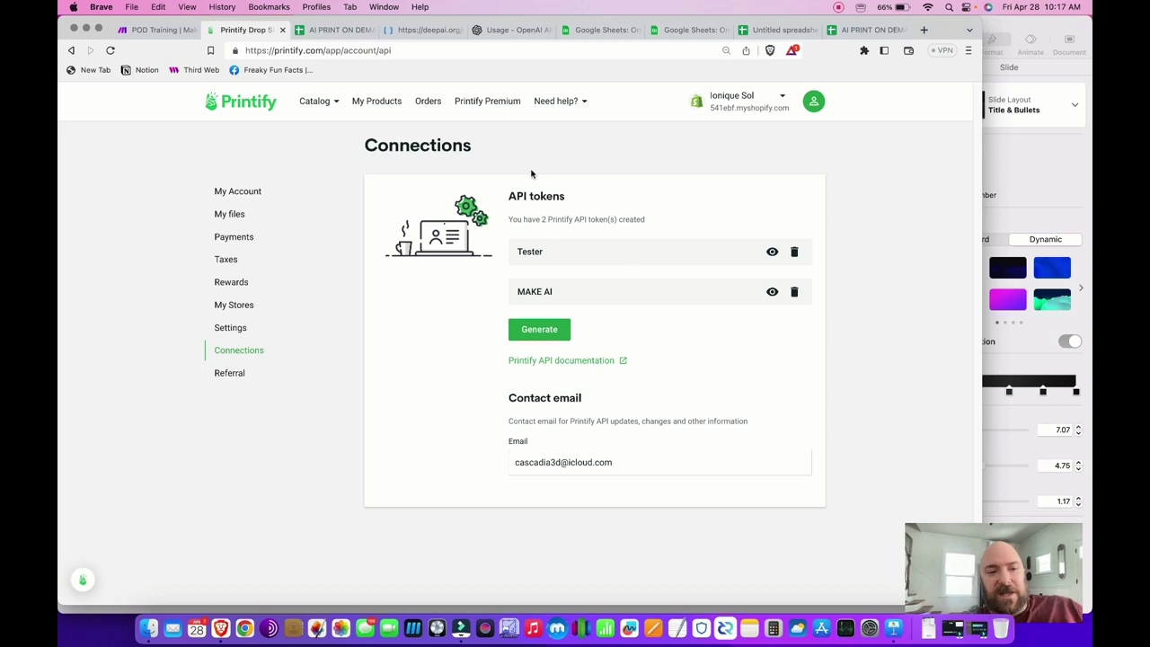
{"action": "left_click", "coordinate": [159, 30]}
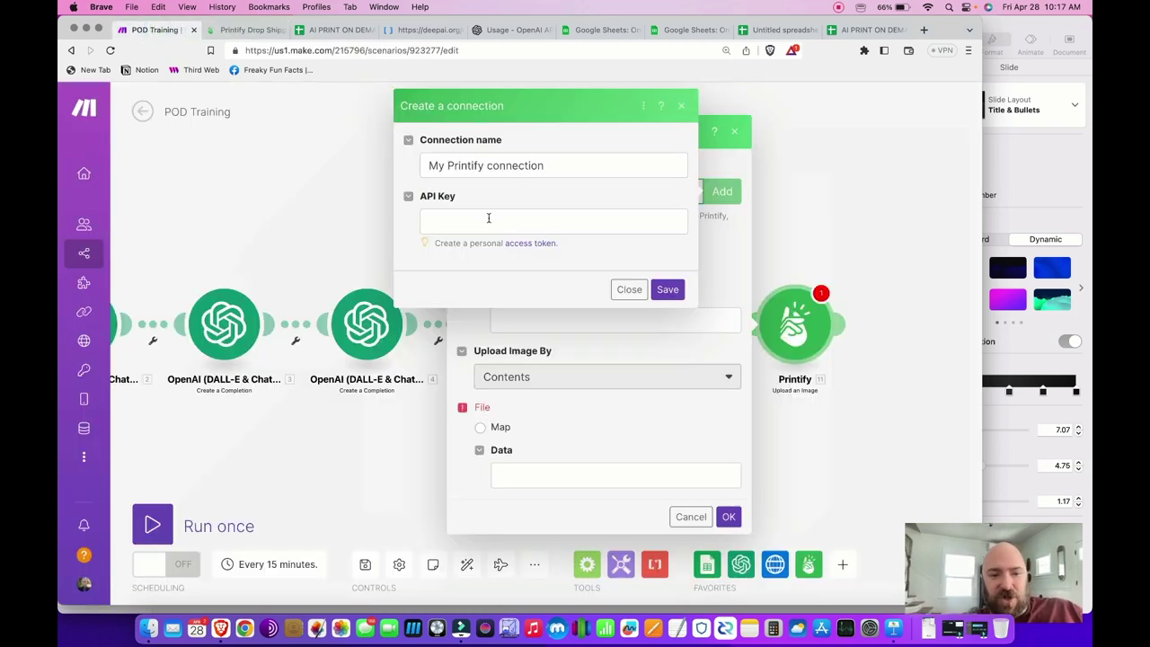
{"action": "left_click", "coordinate": [628, 289]}
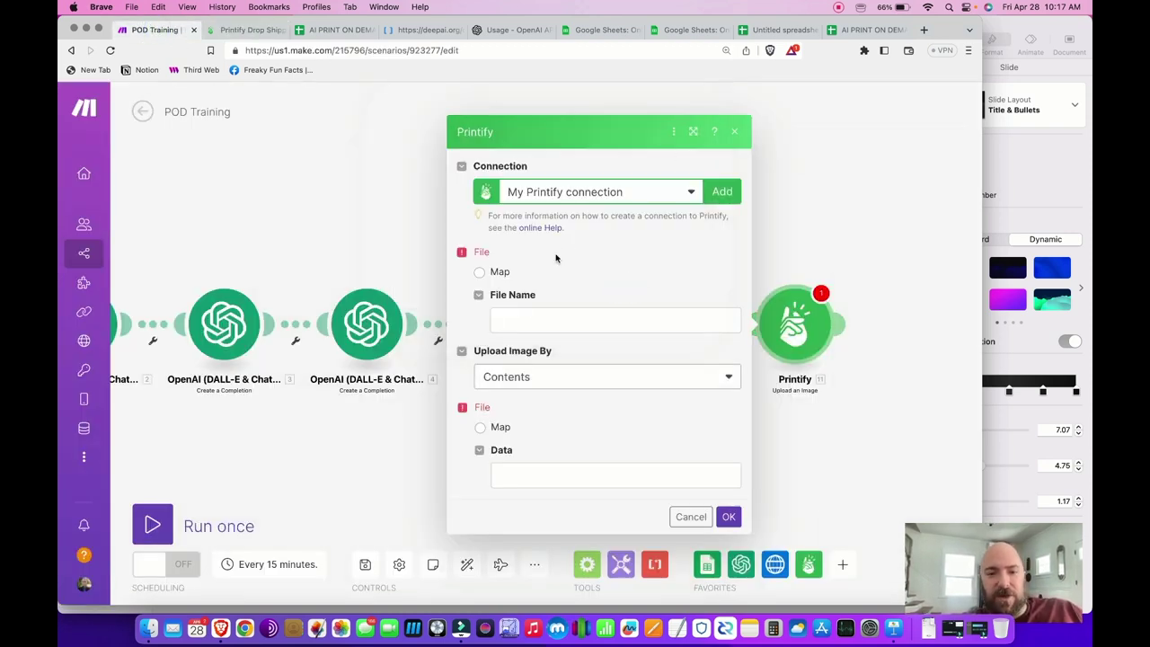
Enable Map for the Printify module's file and map the Choices Text output of OpenAI module 3 as the File Name
{"action": "left_click", "coordinate": [480, 274]}
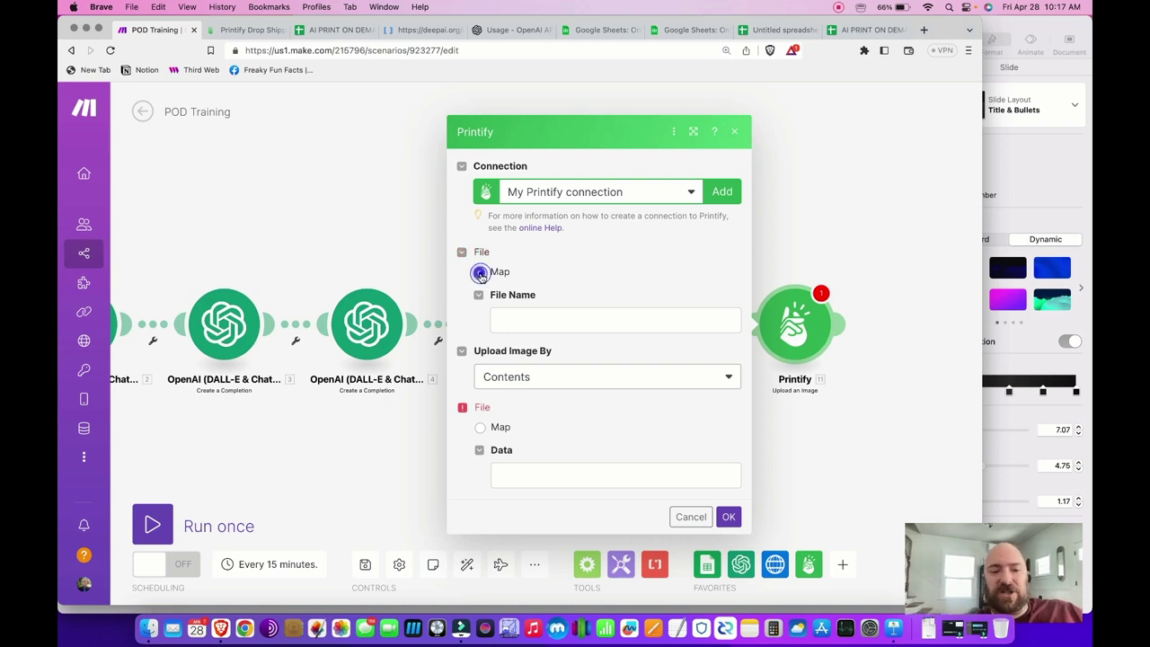
{"action": "left_click", "coordinate": [529, 325]}
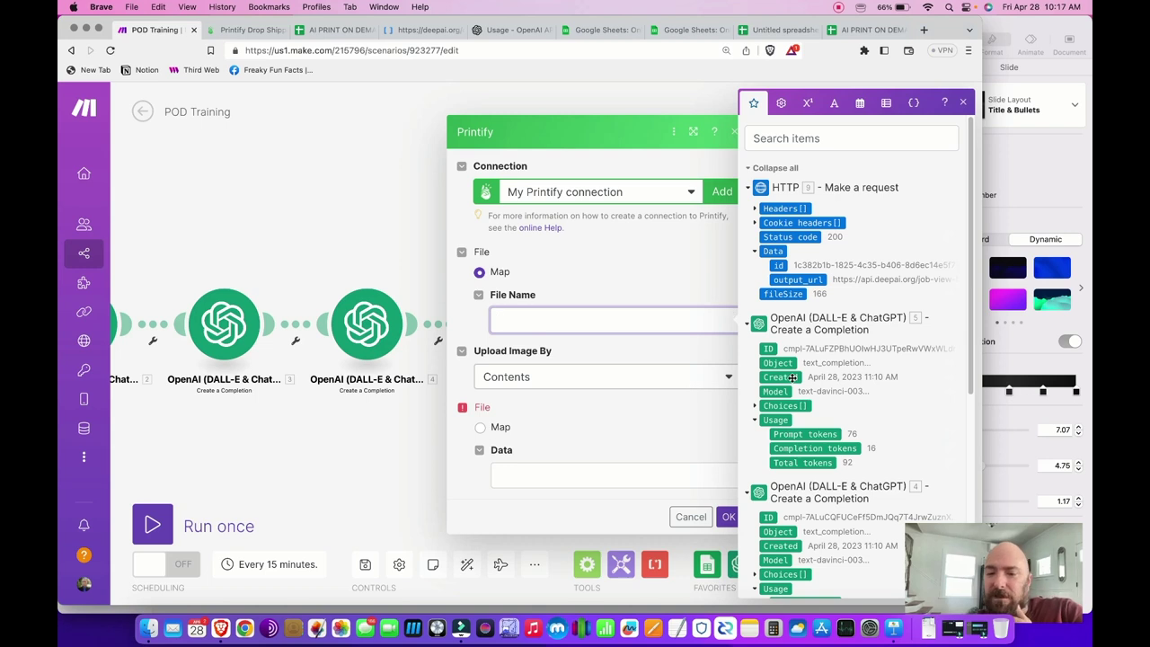
{"action": "scroll", "coordinate": [792, 377], "scroll_direction": "down", "scroll_amount": 8}
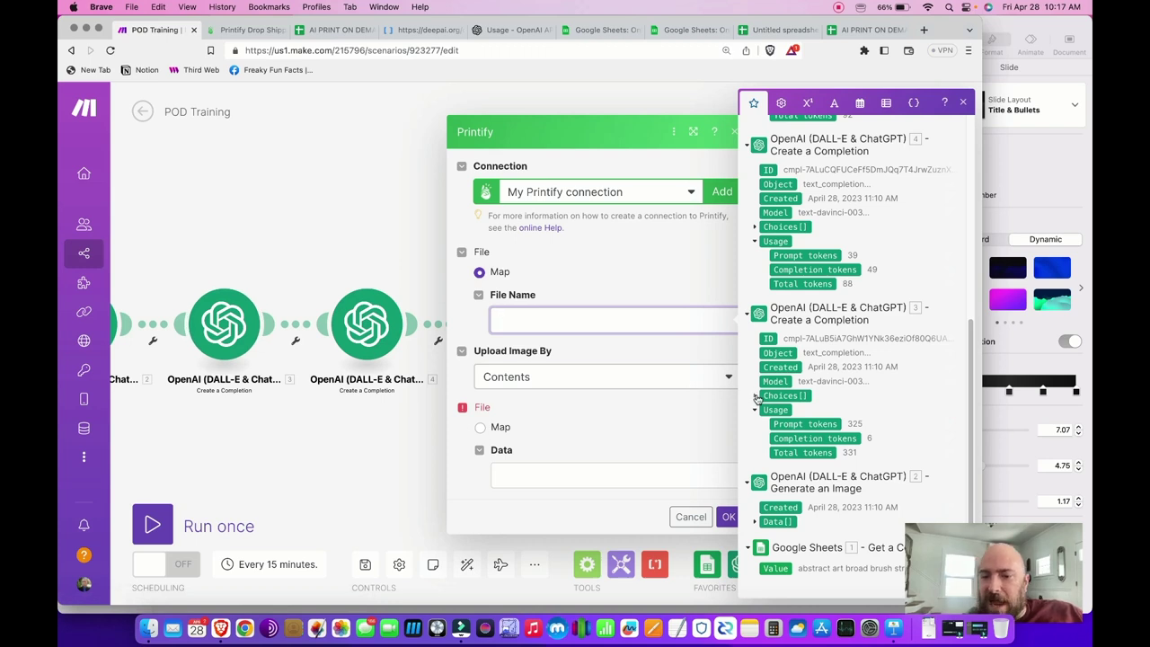
{"action": "left_click", "coordinate": [755, 396]}
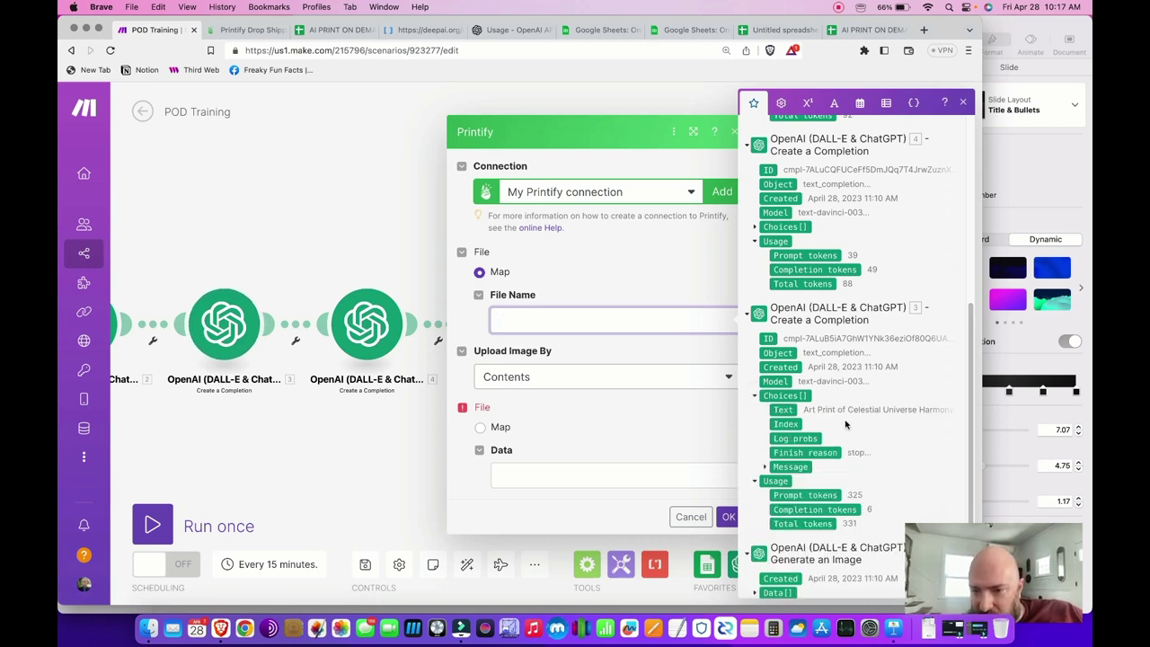
{"action": "left_click", "coordinate": [784, 410]}
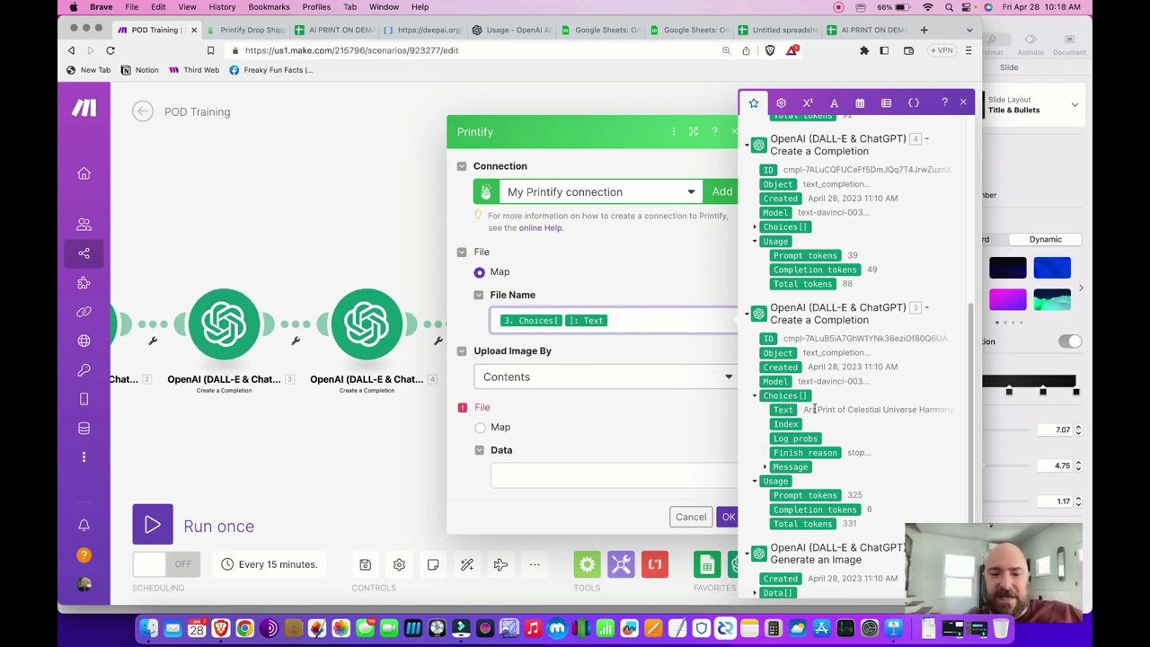
{"action": "left_click", "coordinate": [640, 316]}
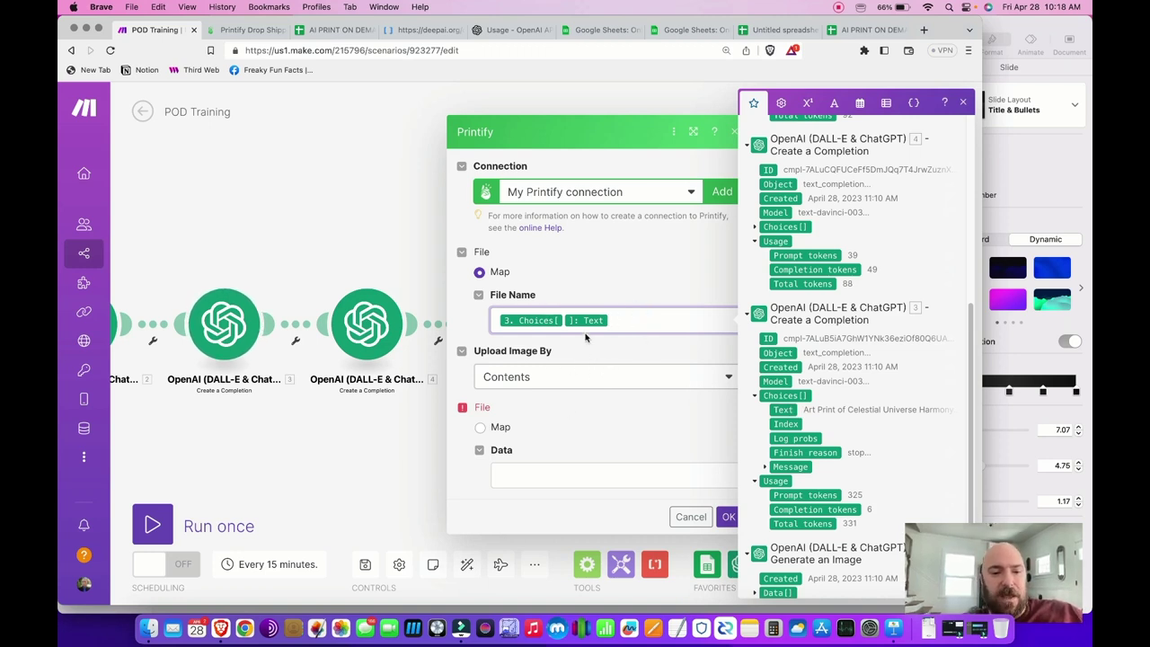
Set Upload Image By to URL, map the HTTP module's output_url as the Image URL, and save the Printify module
{"action": "left_click", "coordinate": [560, 377]}
{"action": "left_click", "coordinate": [524, 398]}
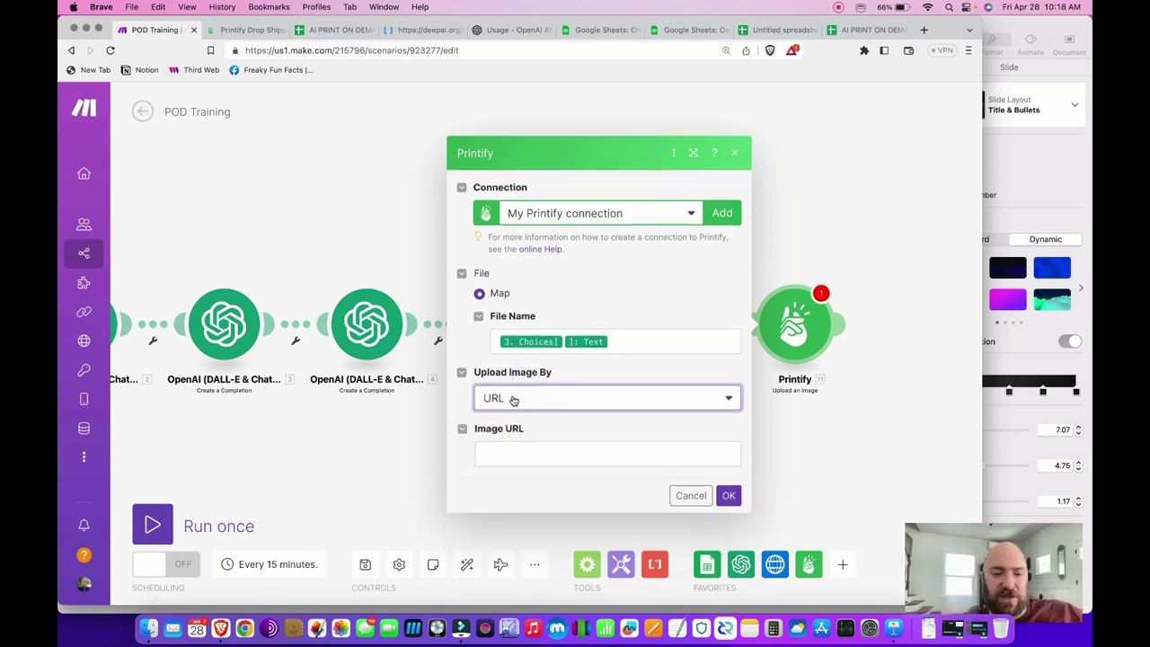
{"action": "left_click", "coordinate": [521, 447]}
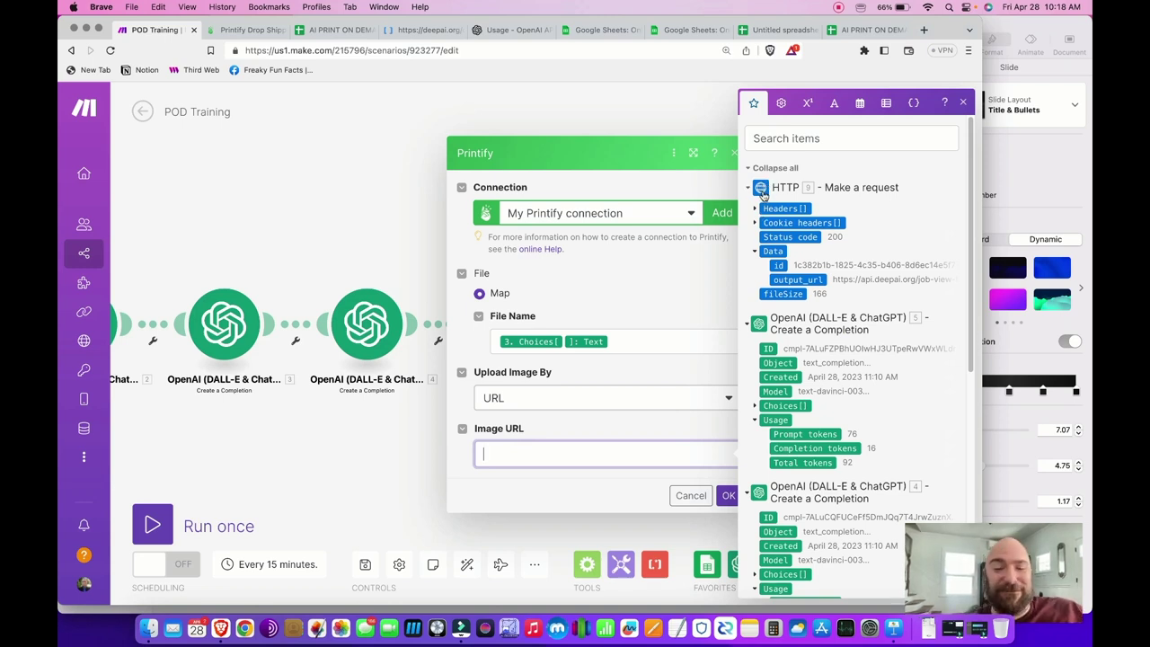
{"action": "left_click", "coordinate": [804, 279]}
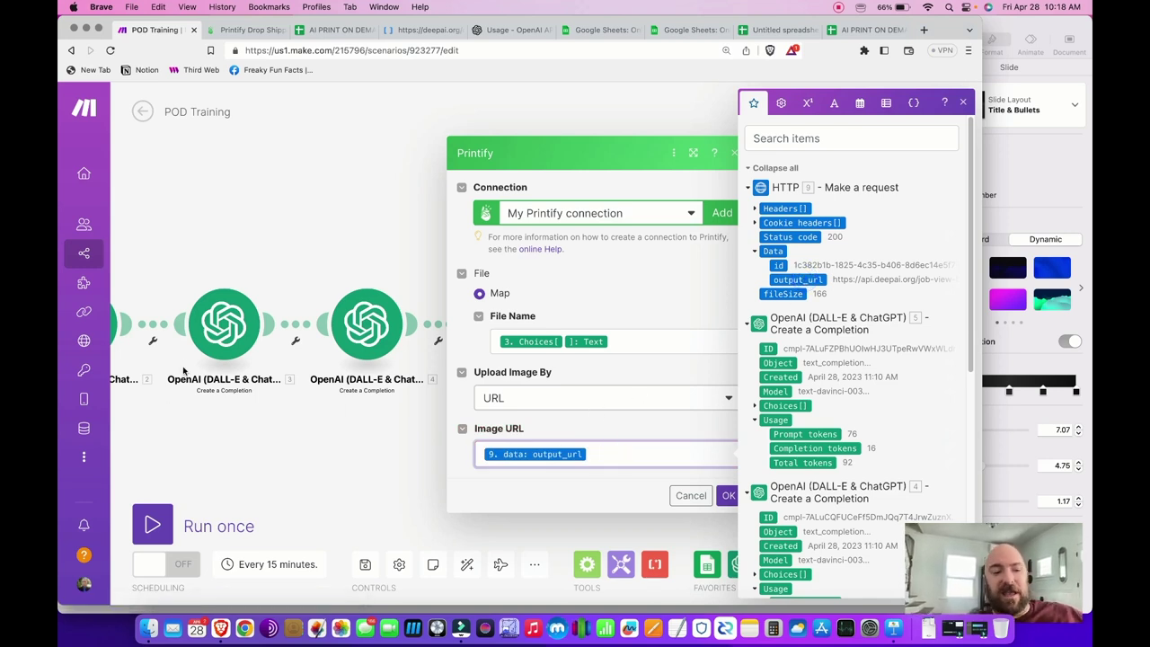
{"action": "mouse_move", "coordinate": [157, 279]}
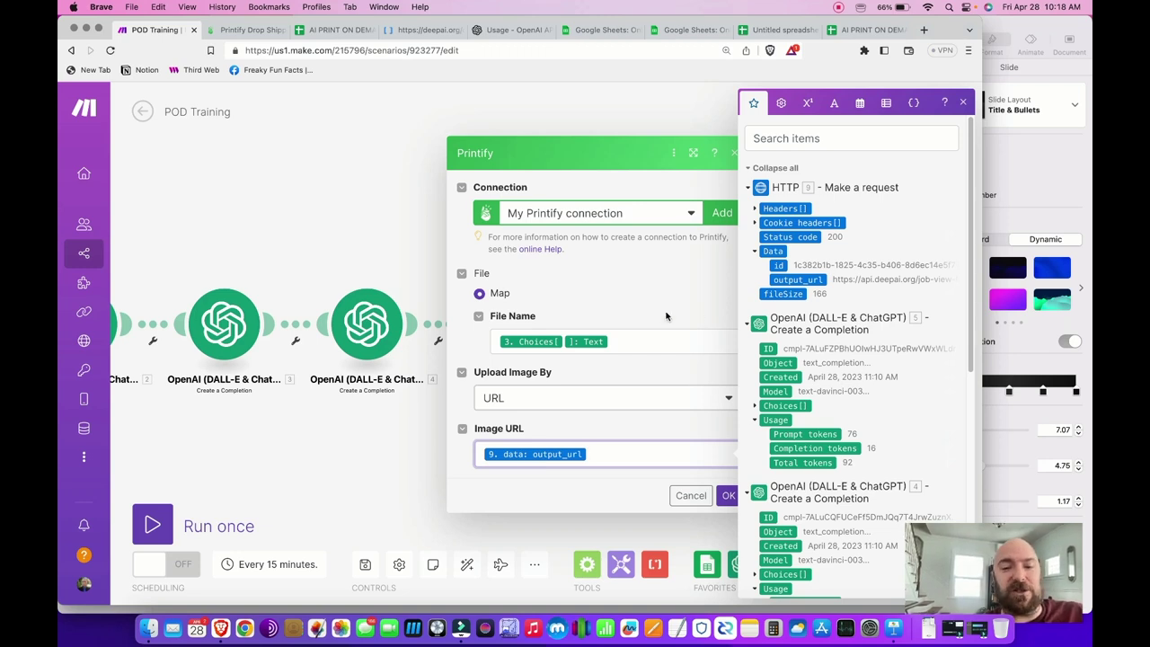
{"action": "left_click", "coordinate": [592, 498]}
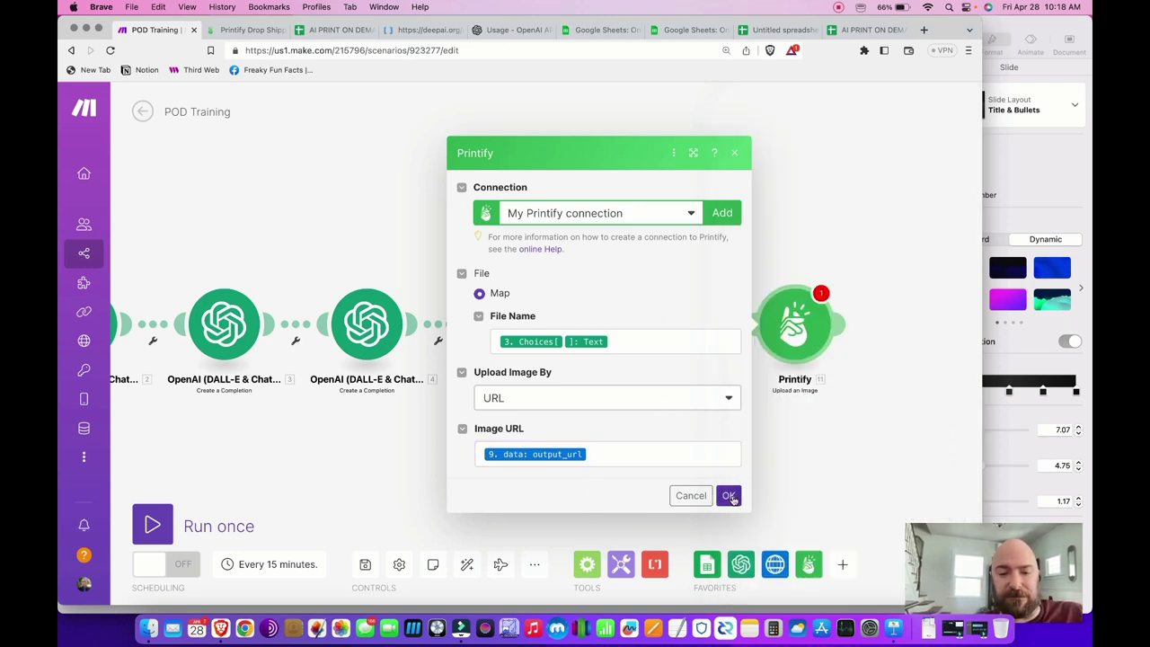
{"action": "left_click", "coordinate": [729, 495]}
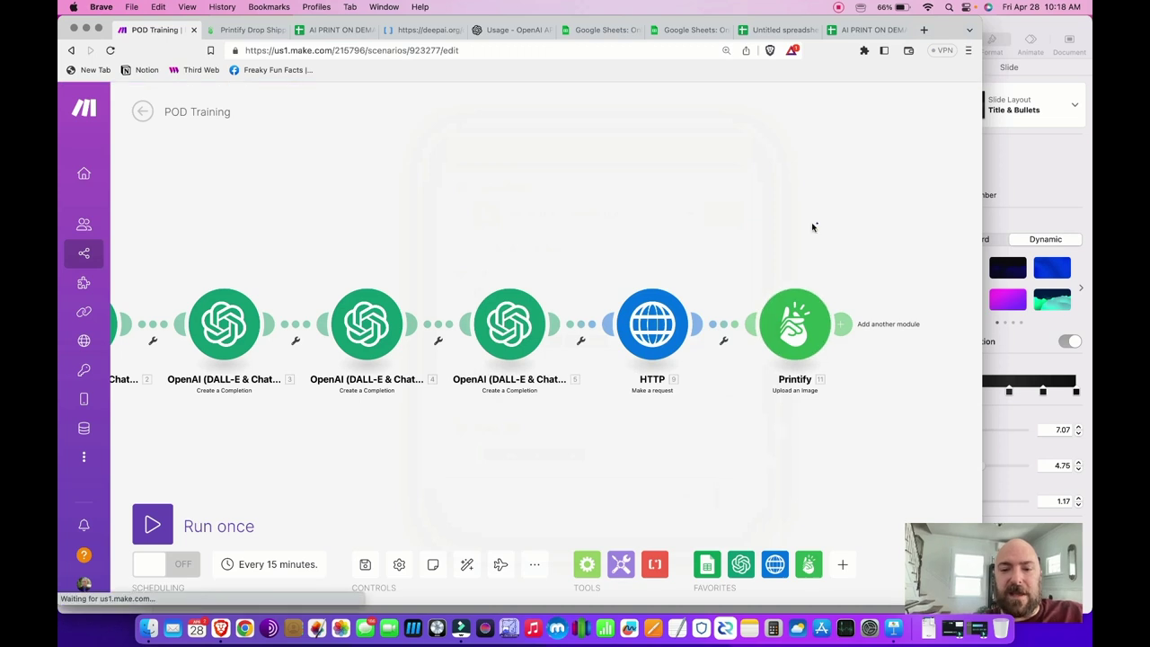
Add a Printify Create a Product module after the Upload an Image module
{"action": "left_click_drag", "start_coordinate": [816, 224], "coordinate": [550, 221]}
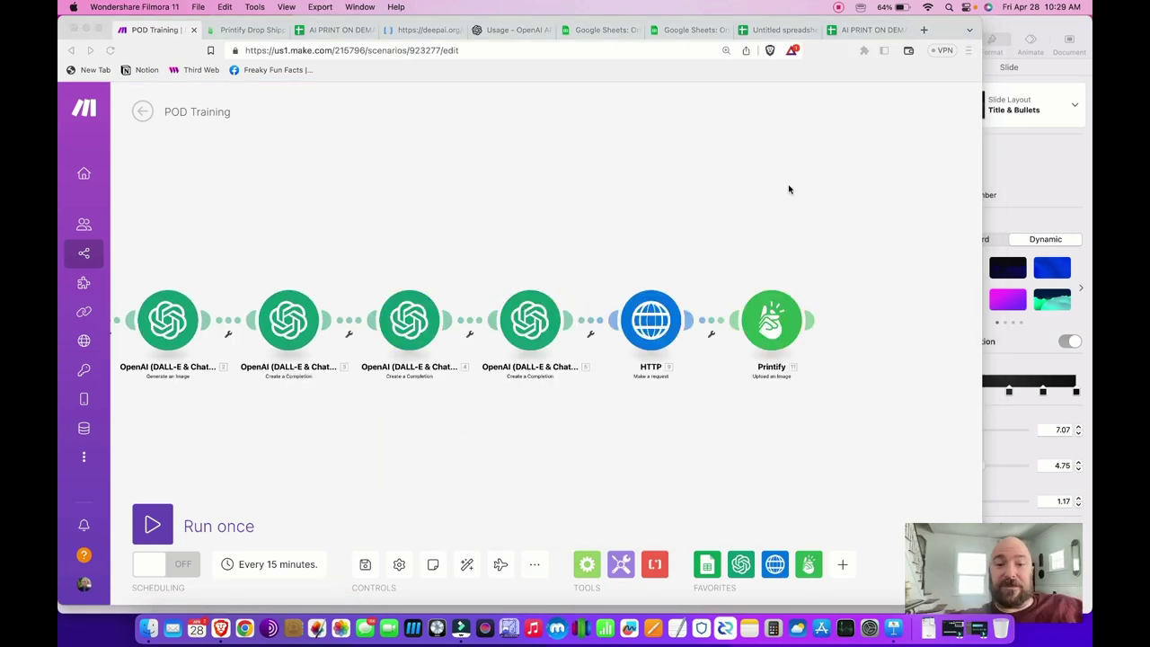
{"action": "left_click", "coordinate": [809, 320]}
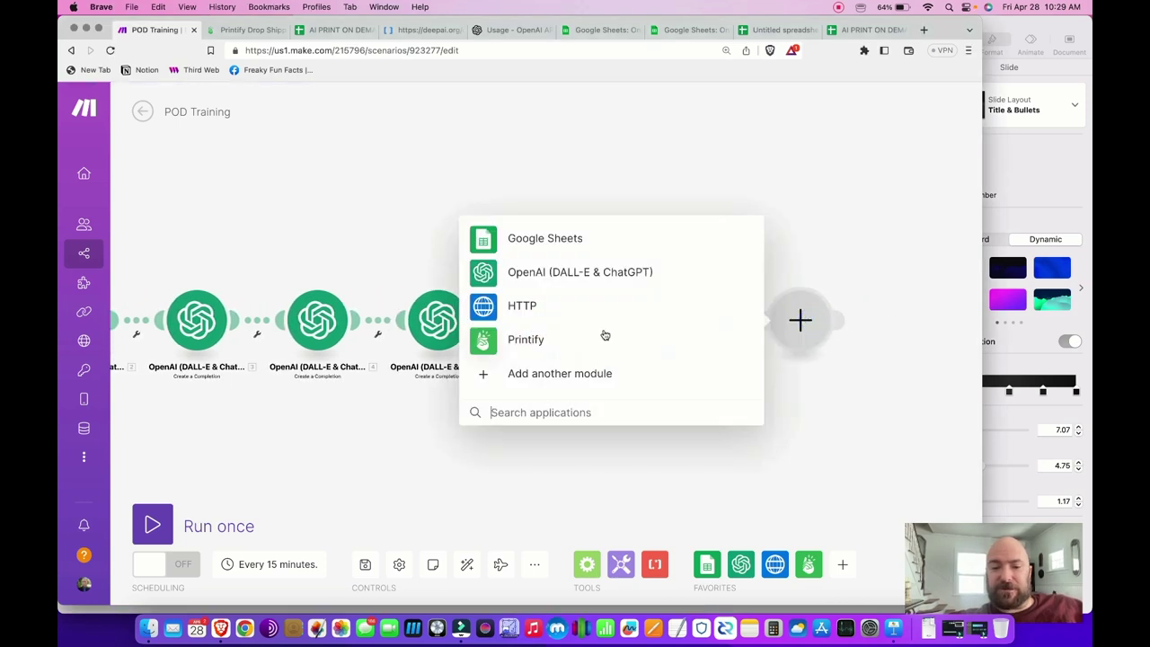
{"action": "left_click", "coordinate": [530, 342]}
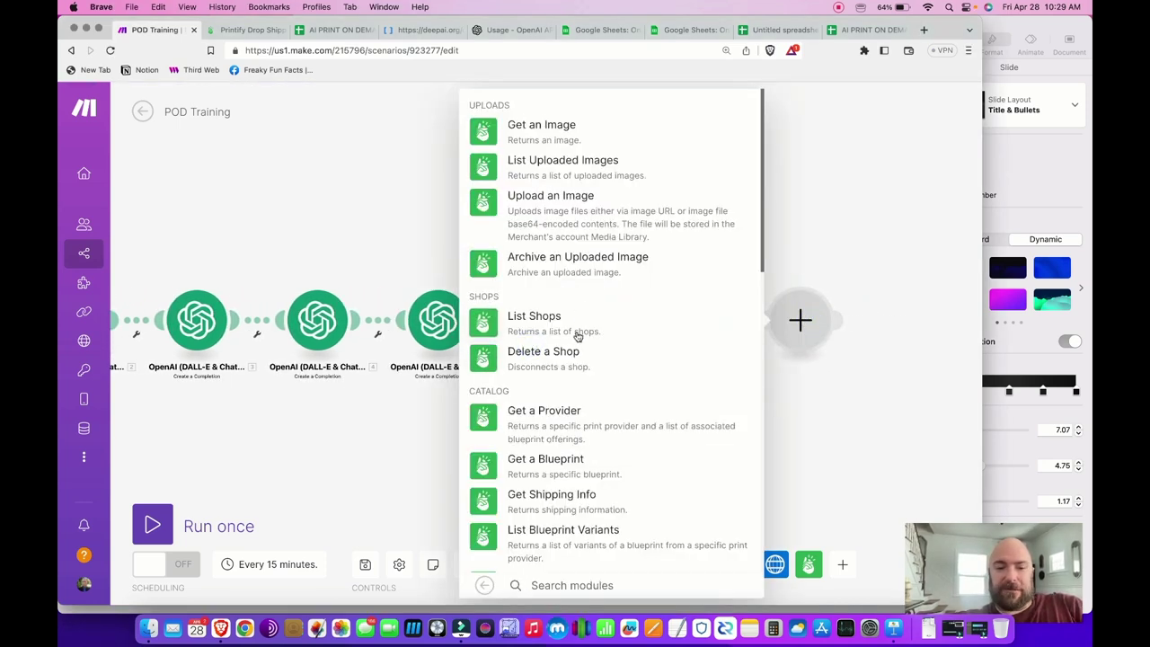
{"action": "scroll", "coordinate": [578, 334], "scroll_direction": "down", "scroll_amount": 2}
{"action": "scroll", "coordinate": [578, 335], "scroll_direction": "down", "scroll_amount": 5}
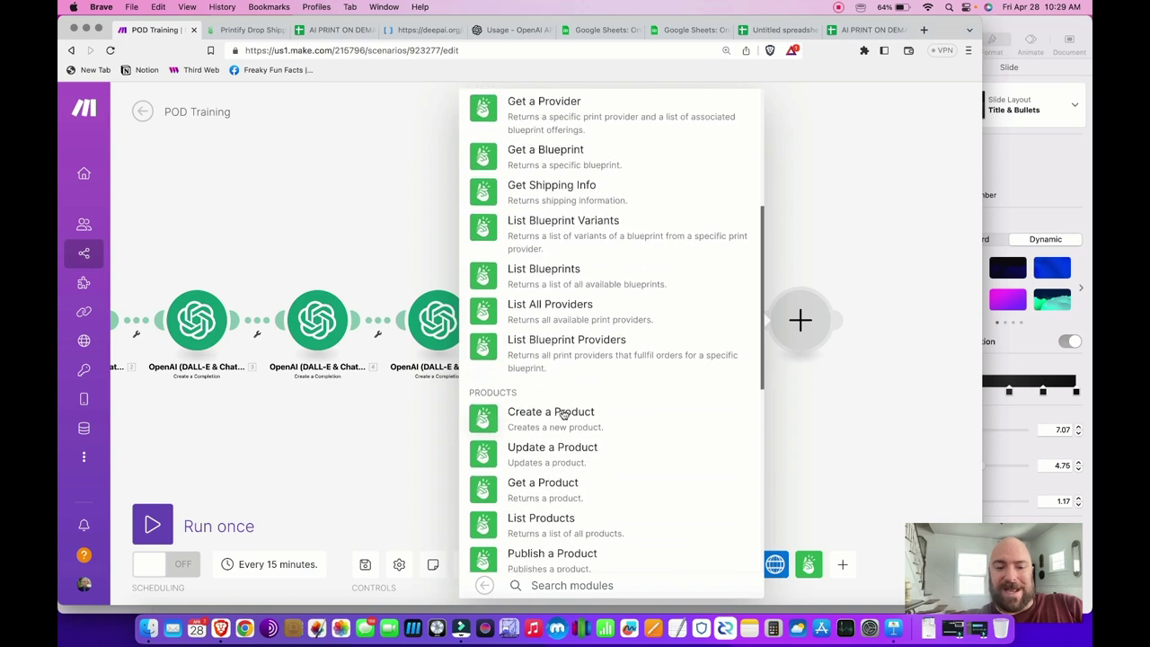
{"action": "left_click", "coordinate": [562, 410]}
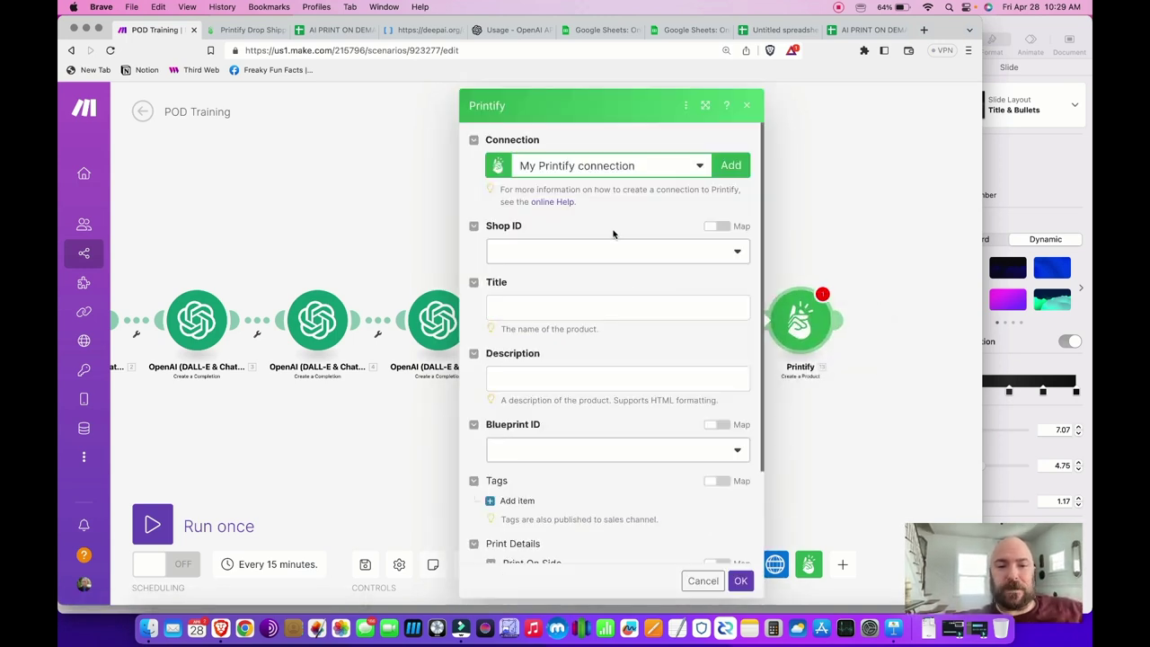
Set the product's Shop ID to Ionique Sol and map the Choices Text output of OpenAI module 3 as the Title
{"action": "left_click", "coordinate": [584, 252]}
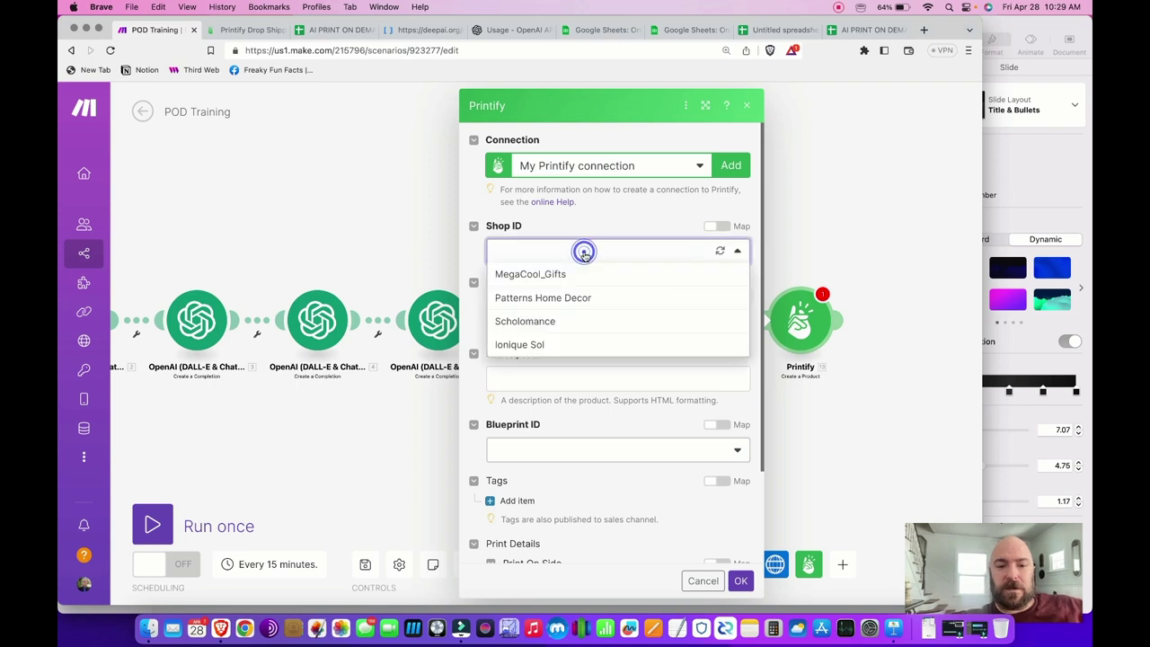
{"action": "left_click", "coordinate": [536, 345]}
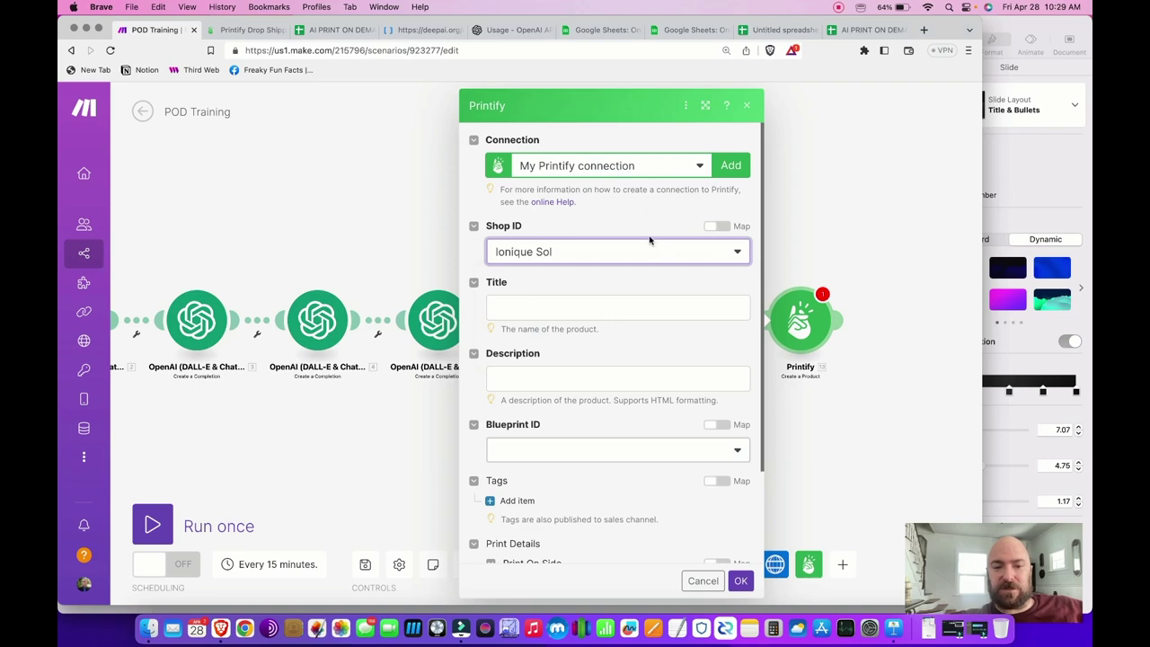
{"action": "left_click", "coordinate": [555, 308]}
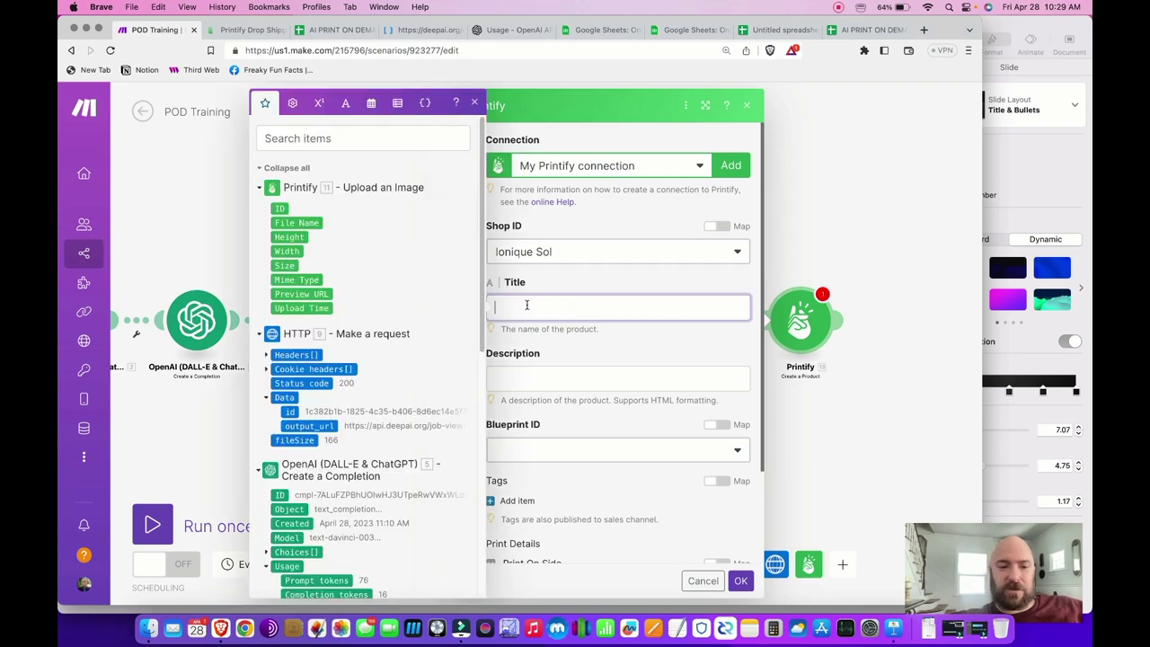
{"action": "scroll", "coordinate": [349, 444], "scroll_direction": "down", "scroll_amount": 10}
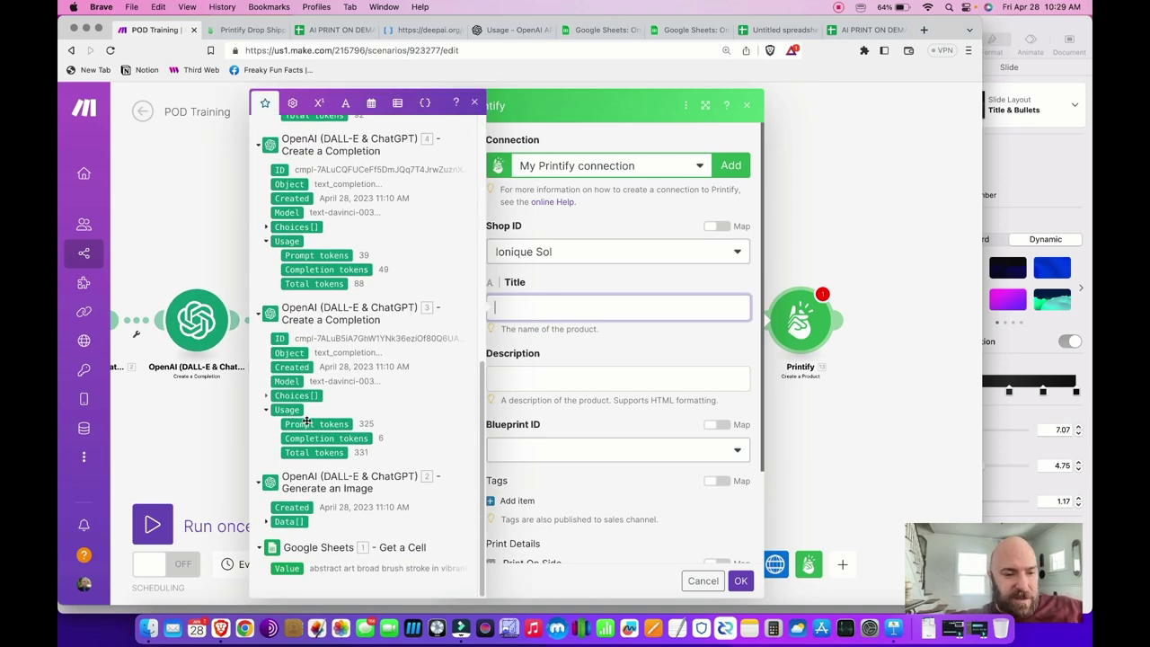
{"action": "left_click", "coordinate": [266, 398]}
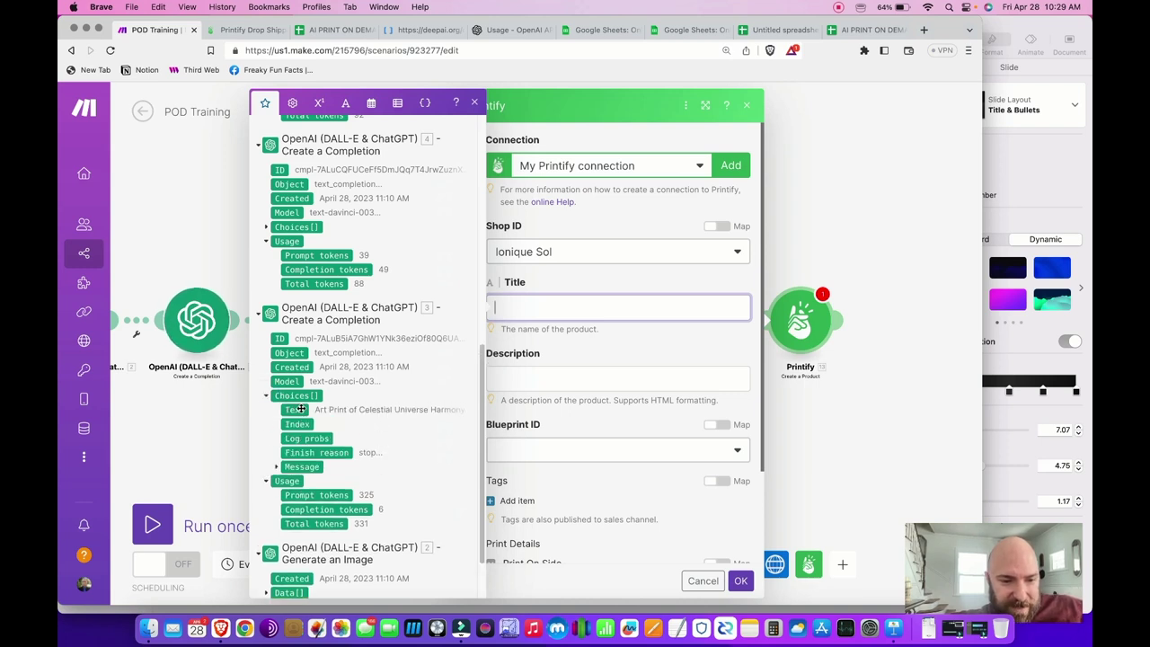
{"action": "left_click", "coordinate": [297, 409]}
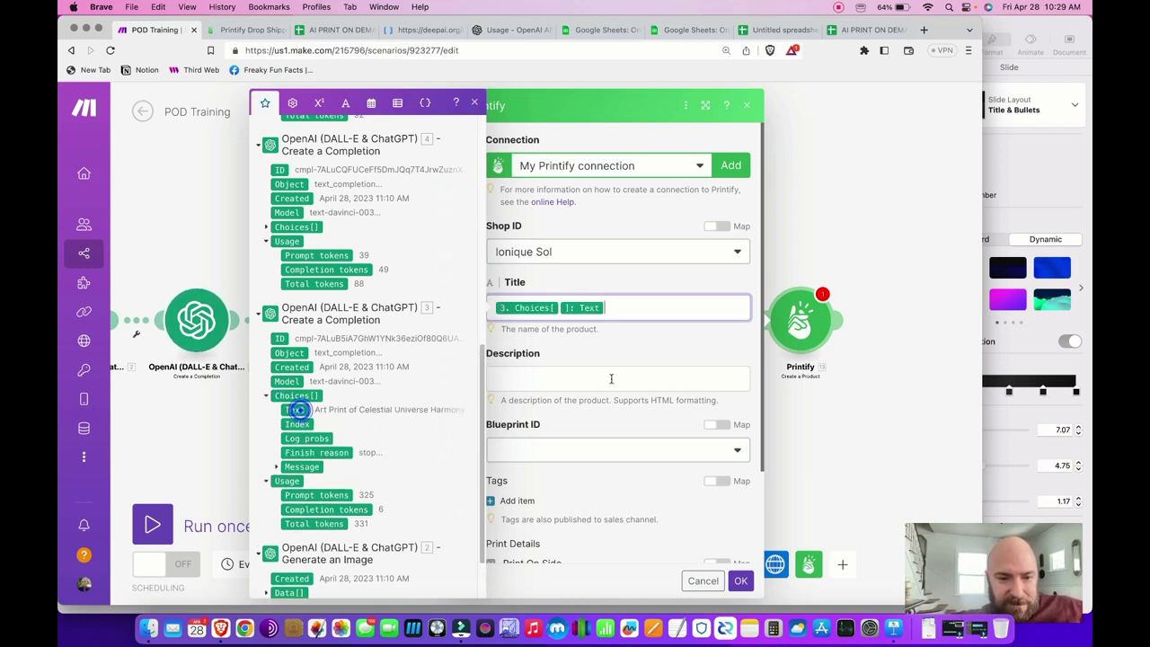
Map the Choices Text outputs of OpenAI modules 4 and 5, in that order, as the product's Description
{"action": "left_click", "coordinate": [560, 381]}
{"action": "scroll", "coordinate": [344, 449], "scroll_direction": "down", "scroll_amount": 5}
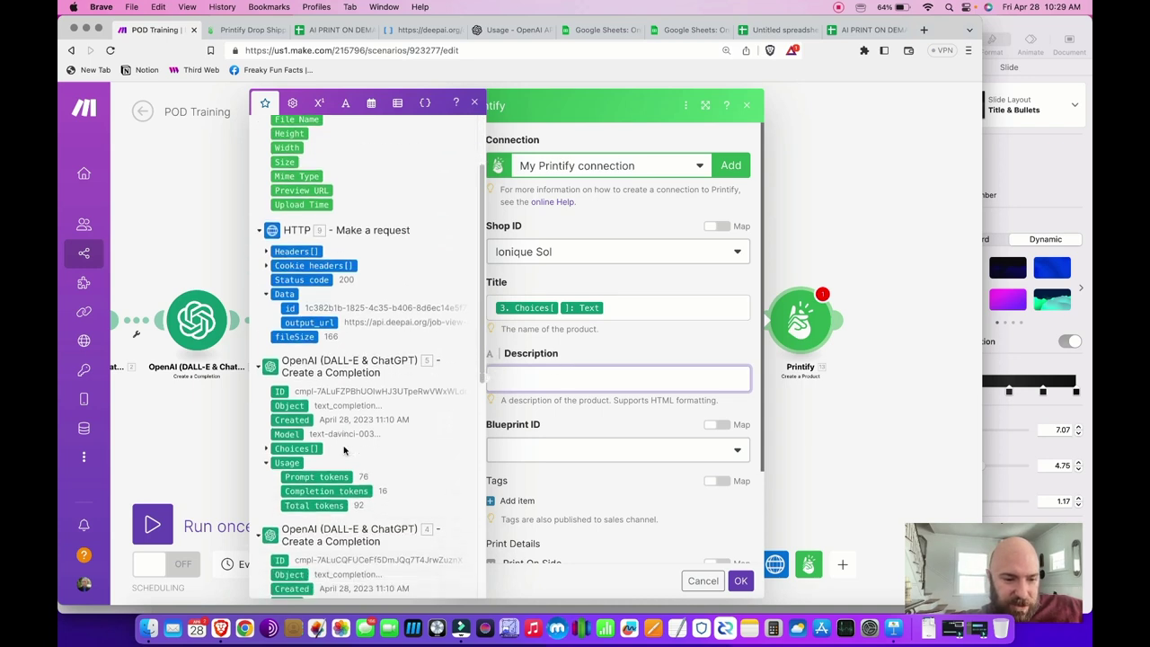
{"action": "left_click", "coordinate": [266, 310]}
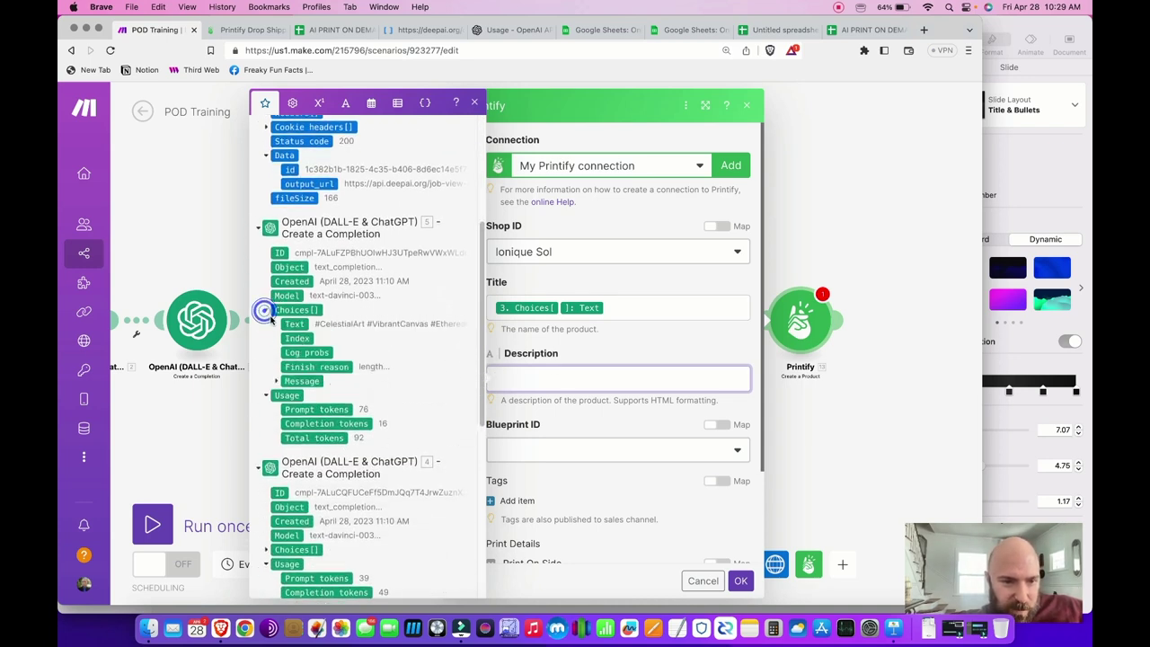
{"action": "scroll", "coordinate": [266, 449], "scroll_direction": "down", "scroll_amount": 2}
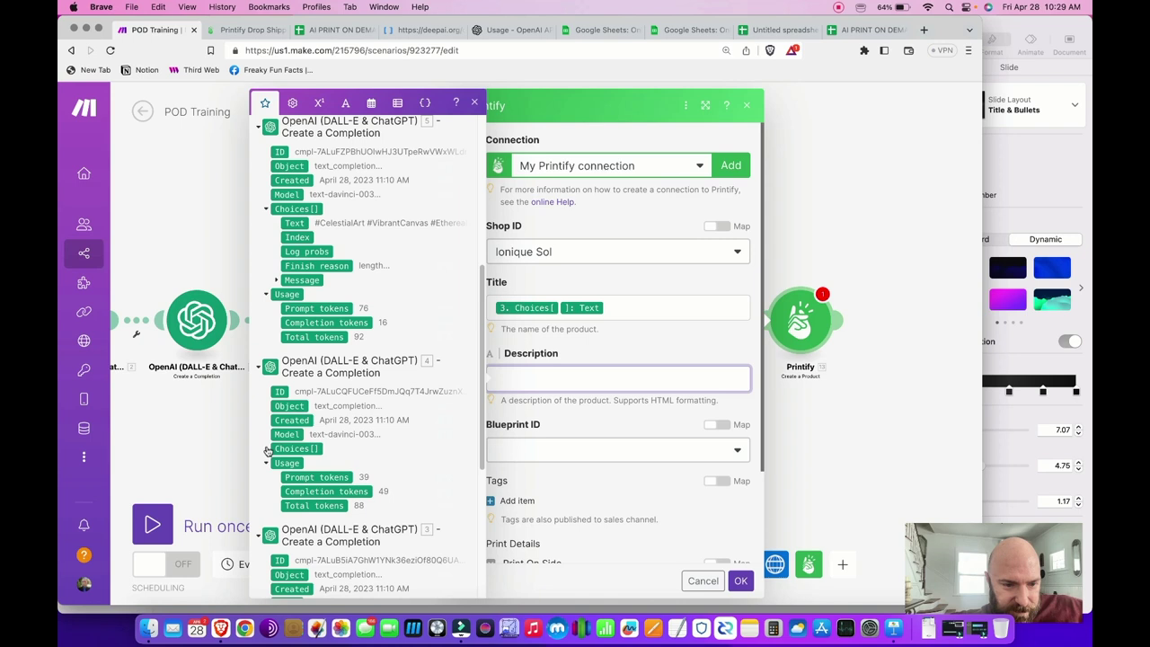
{"action": "left_click", "coordinate": [266, 449]}
{"action": "scroll", "coordinate": [295, 434], "scroll_direction": "down", "scroll_amount": 1}
{"action": "left_click", "coordinate": [295, 435]}
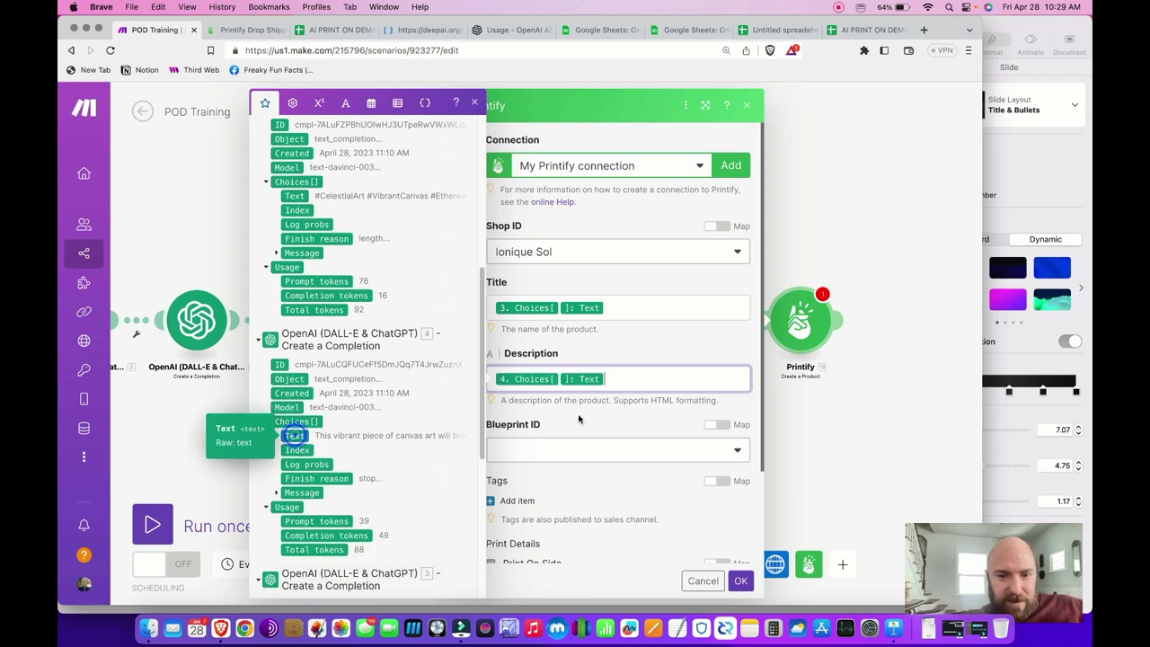
{"action": "scroll", "coordinate": [354, 350], "scroll_direction": "up", "scroll_amount": 2}
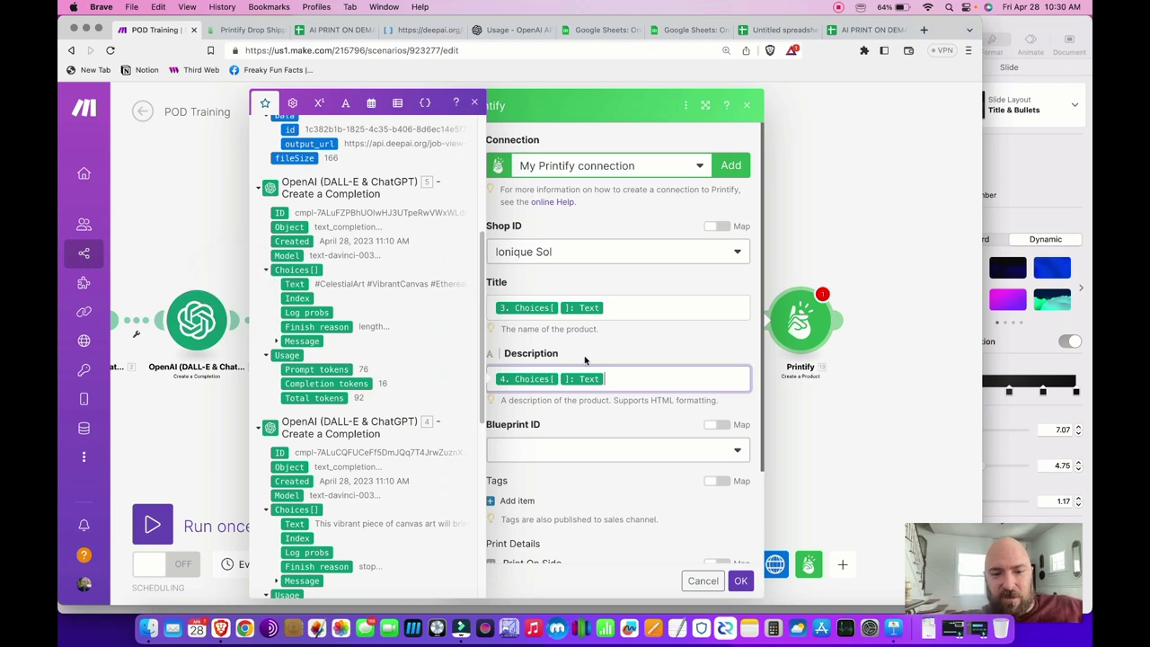
{"action": "left_click", "coordinate": [297, 283]}
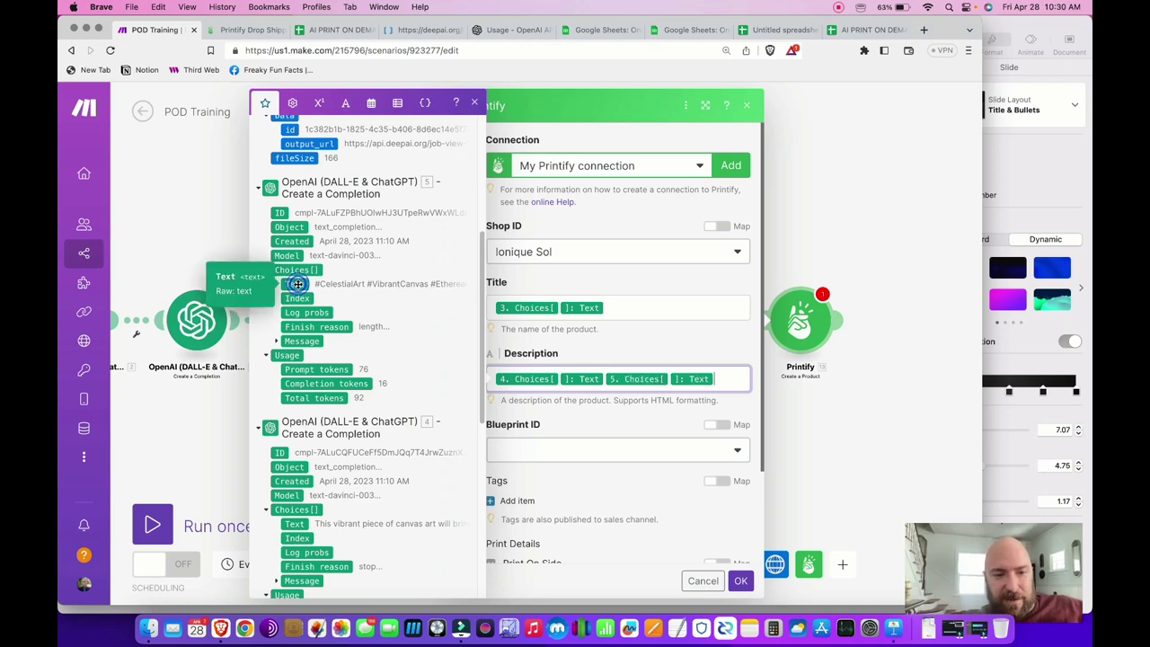
{"action": "left_click", "coordinate": [720, 377]}
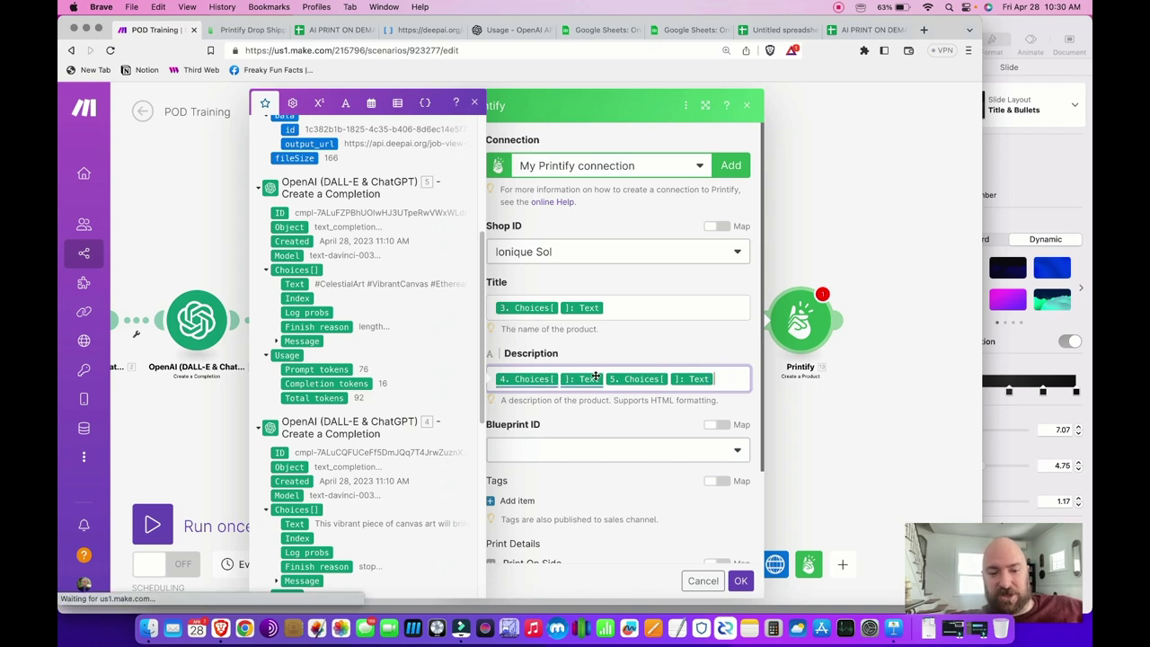
{"action": "left_click", "coordinate": [726, 379]}
{"action": "left_click", "coordinate": [666, 415]}
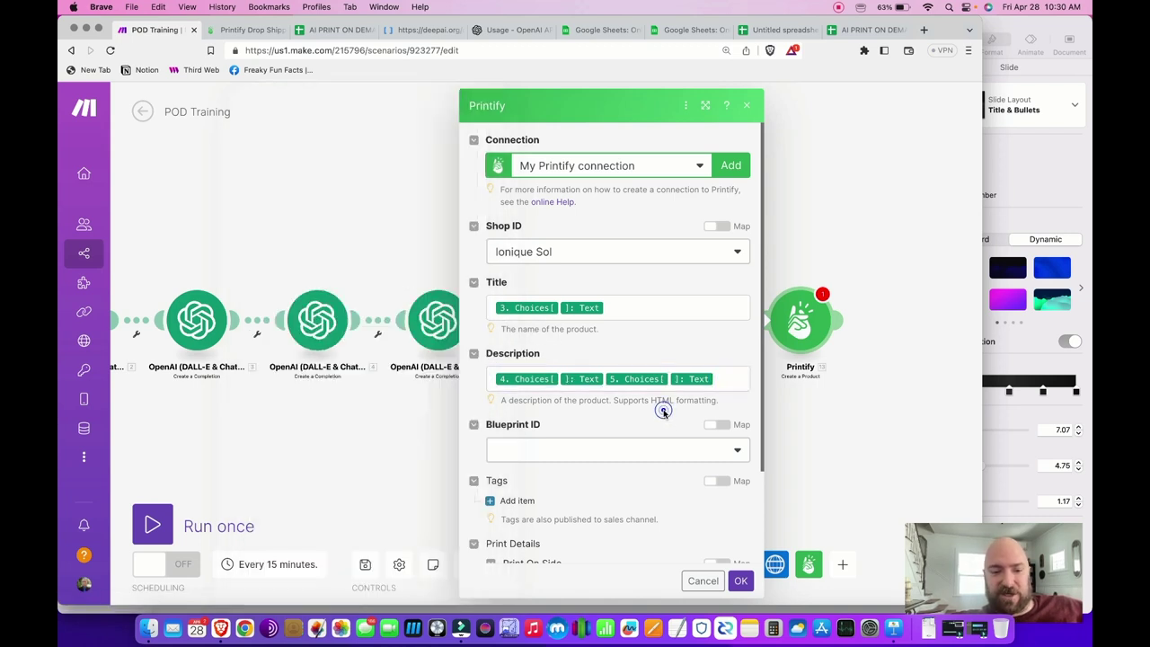
Set the Blueprint ID to Canvas Gallery Wraps | Generic brand and the Print Provider ID to Sensaria
{"action": "scroll", "coordinate": [663, 411], "scroll_direction": "down", "scroll_amount": 2}
{"action": "left_click", "coordinate": [575, 358]}
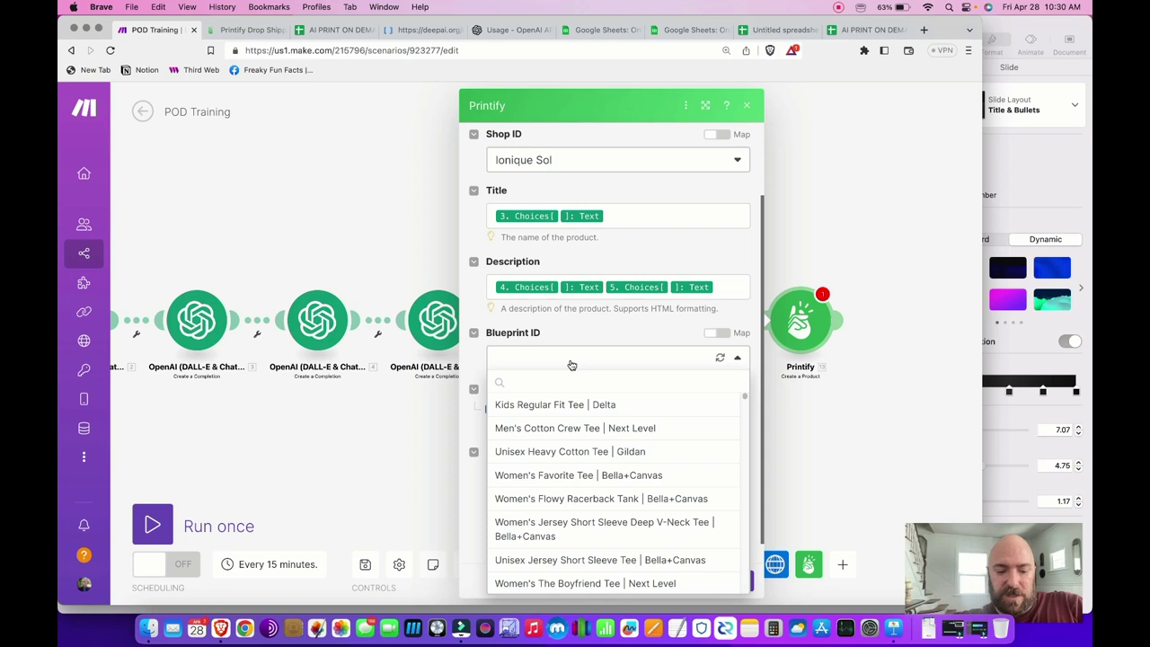
{"action": "type", "text": "gnerl"}
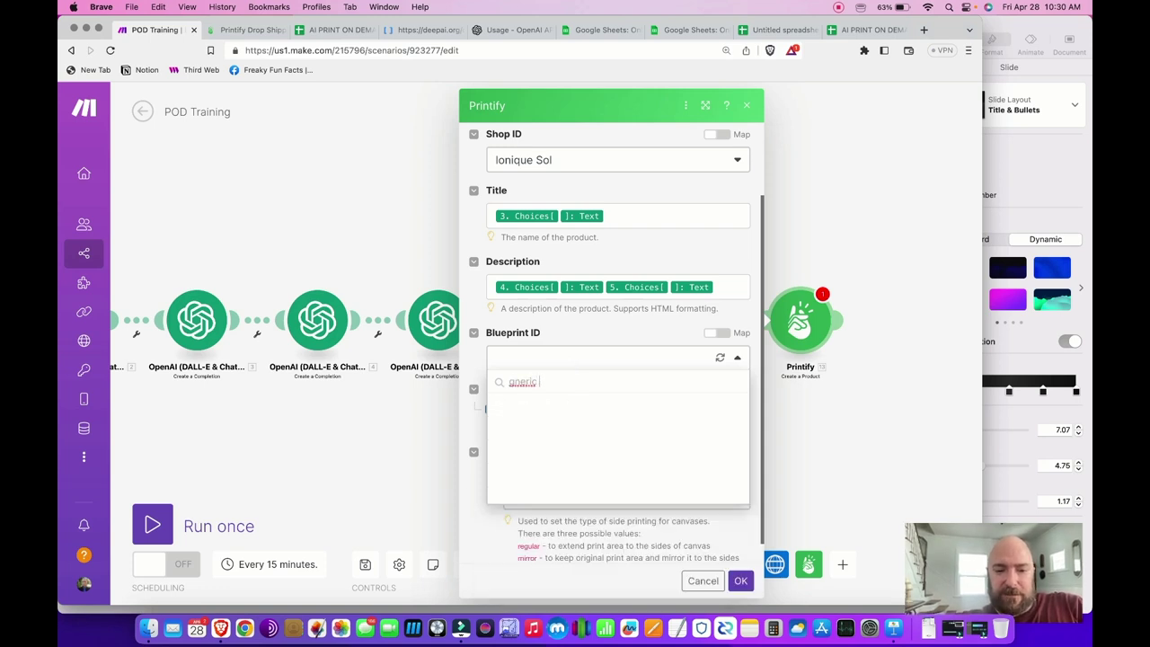
{"action": "key", "text": "BackSpace"}
{"action": "key", "text": "BackSpace"}
{"action": "key", "text": "BackSpace"}
{"action": "key", "text": "BackSpace"}
{"action": "type", "text": "ener"}
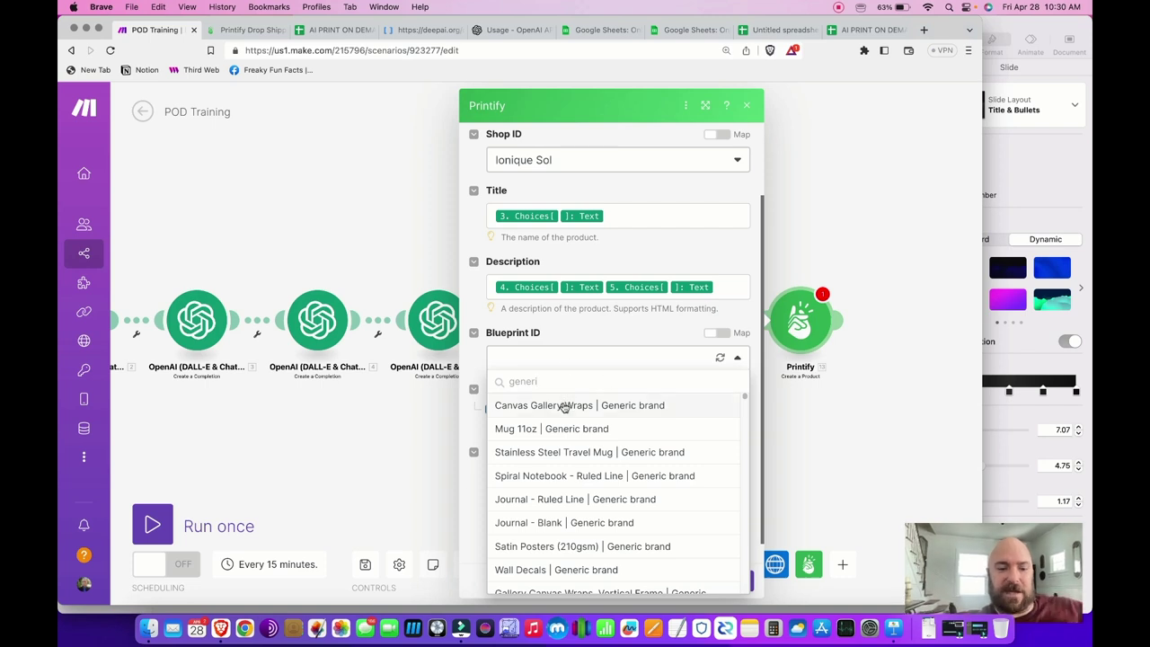
{"action": "left_click", "coordinate": [630, 408]}
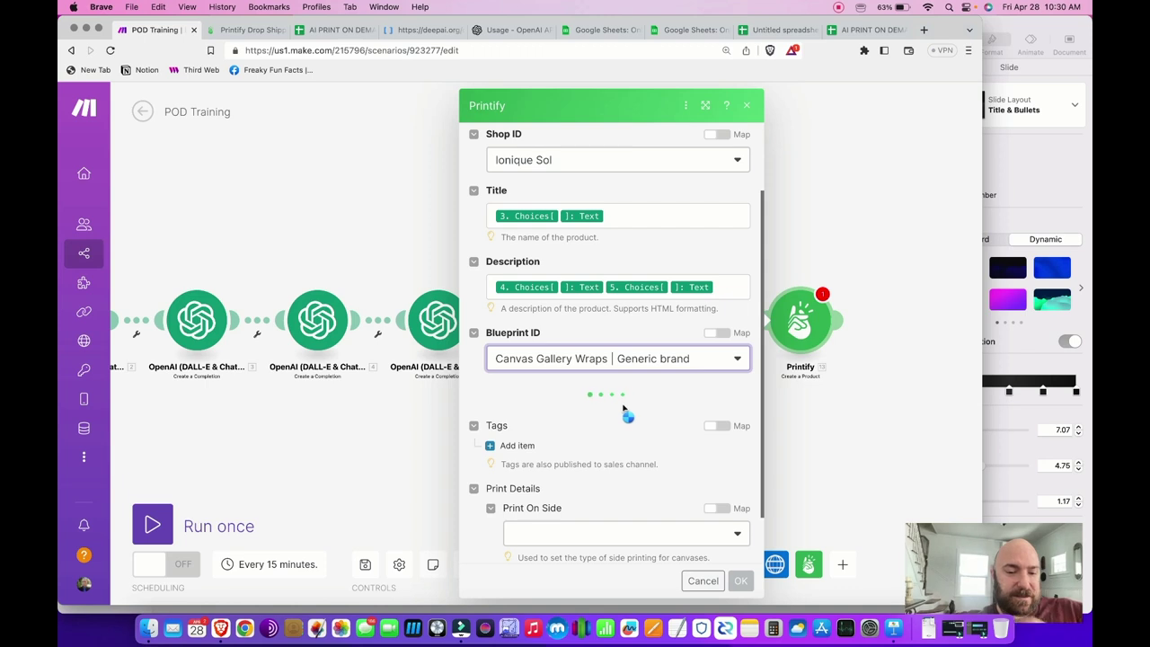
{"action": "left_click", "coordinate": [635, 364]}
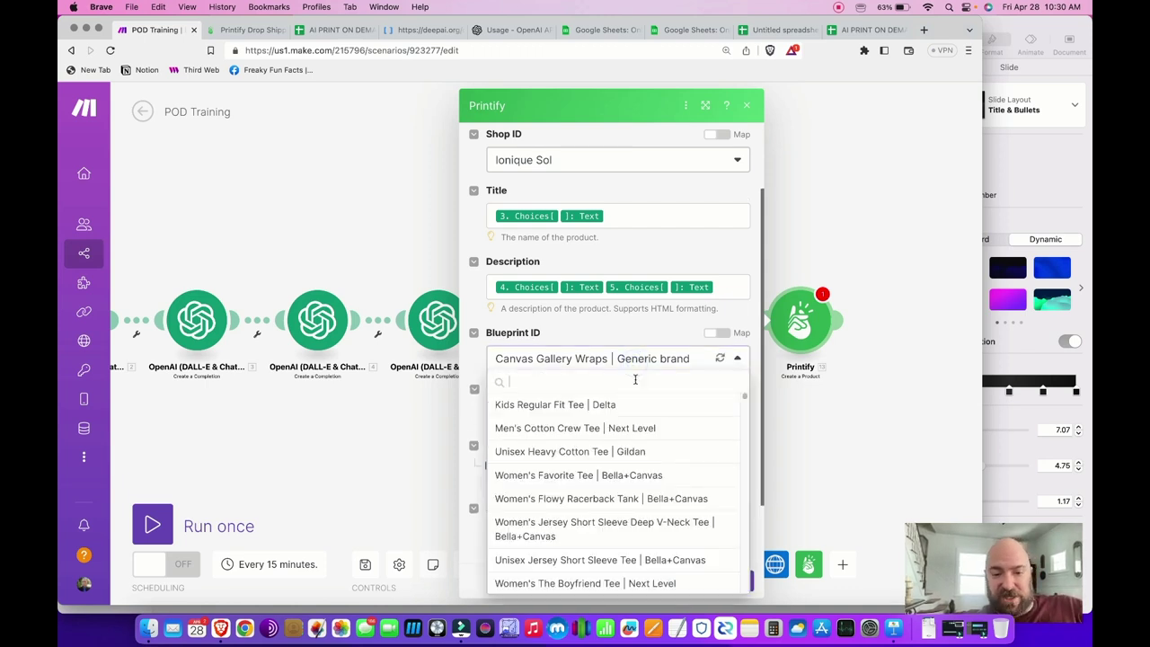
{"action": "left_click", "coordinate": [646, 329]}
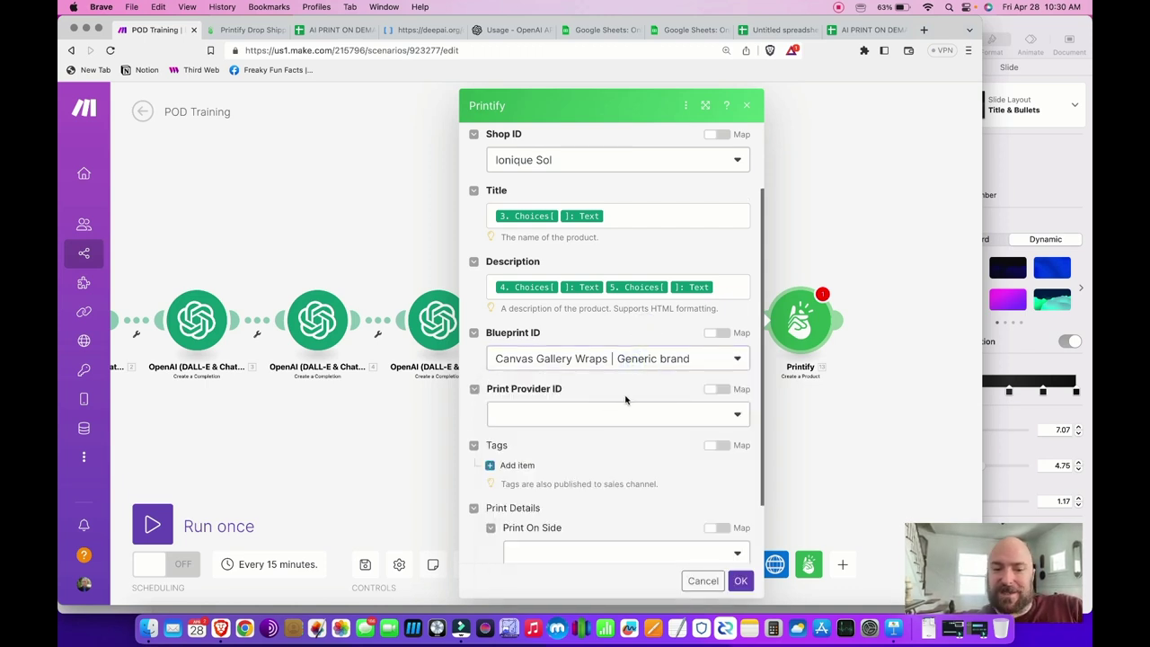
{"action": "left_click", "coordinate": [598, 420]}
{"action": "left_click", "coordinate": [535, 439]}
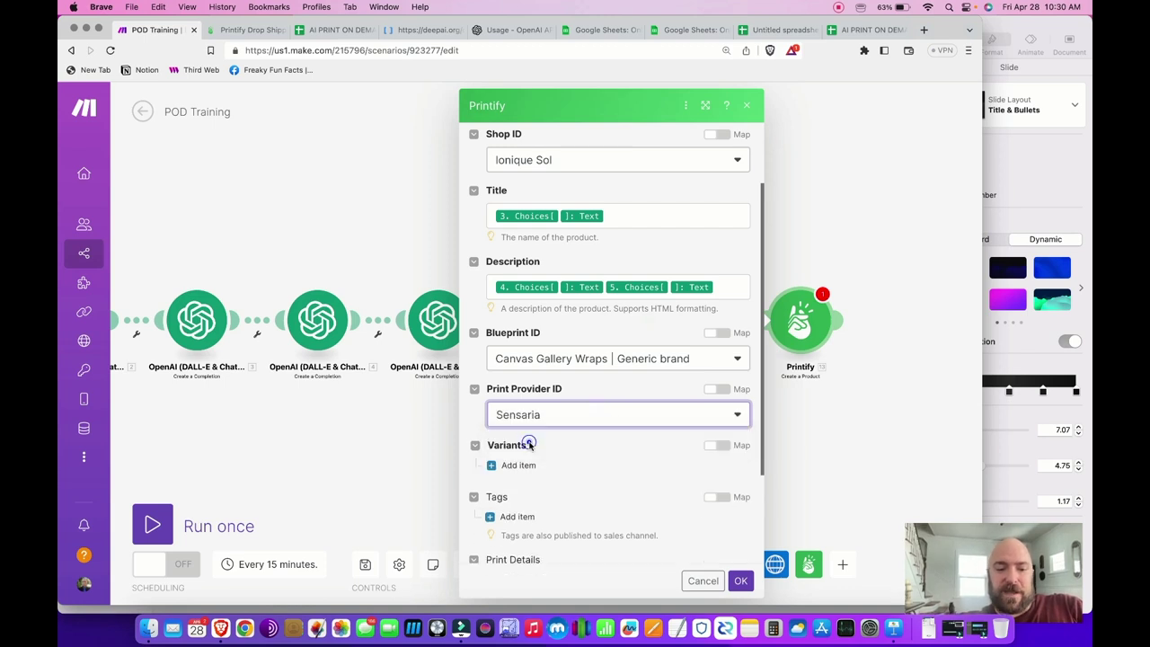
Add a variant item and set its Variant ID to 36" x 36" / Premium Gallery Wraps (1.25"), without mapping
{"action": "scroll", "coordinate": [580, 453], "scroll_direction": "down", "scroll_amount": 3}
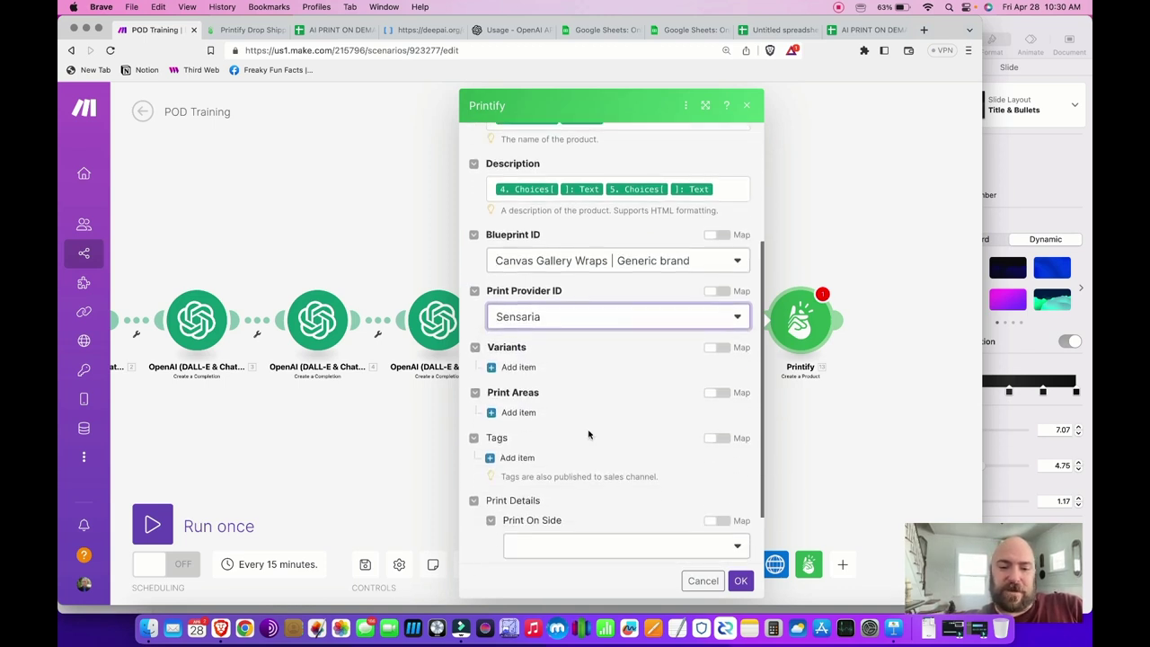
{"action": "left_click", "coordinate": [517, 366]}
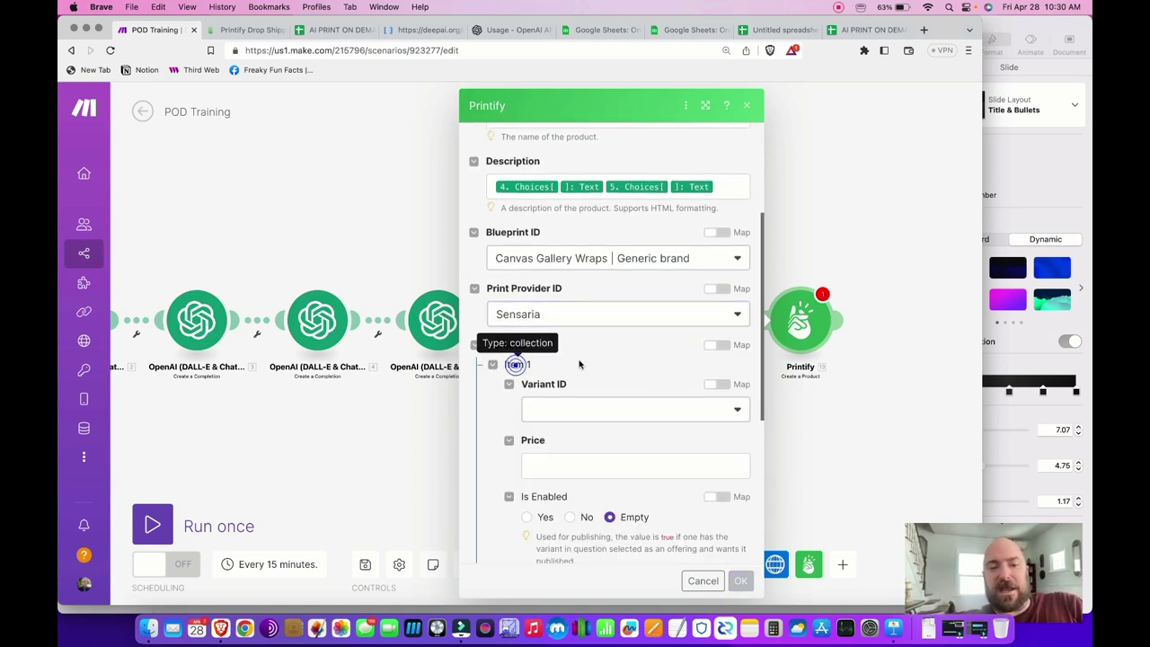
{"action": "left_click", "coordinate": [644, 412]}
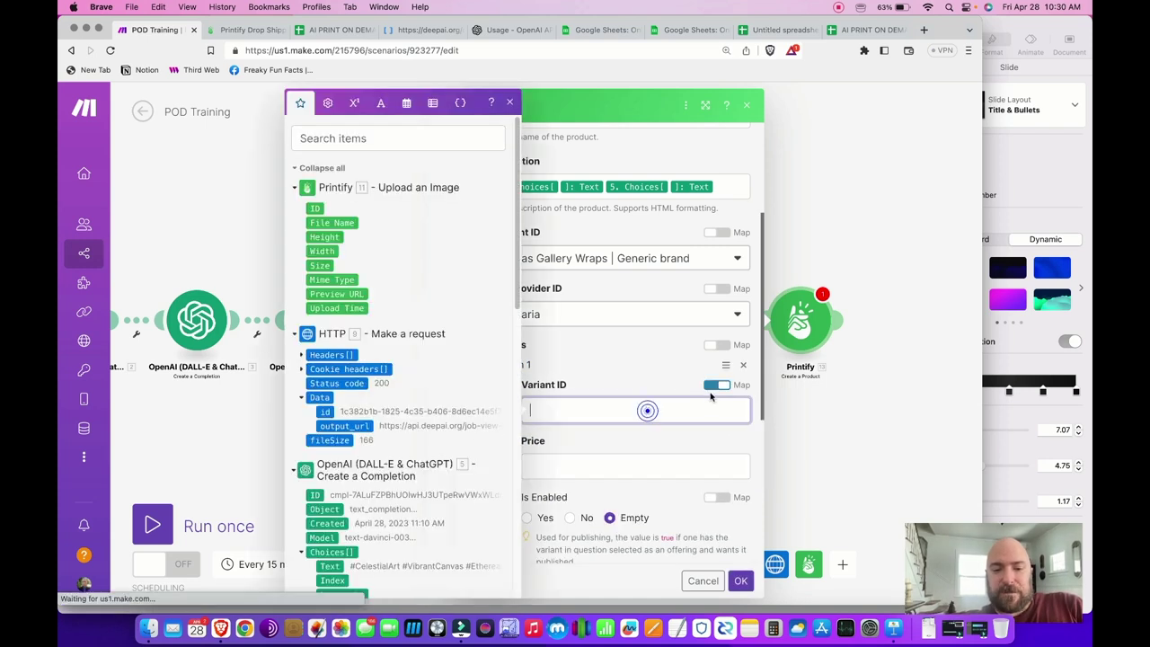
{"action": "left_click", "coordinate": [678, 372]}
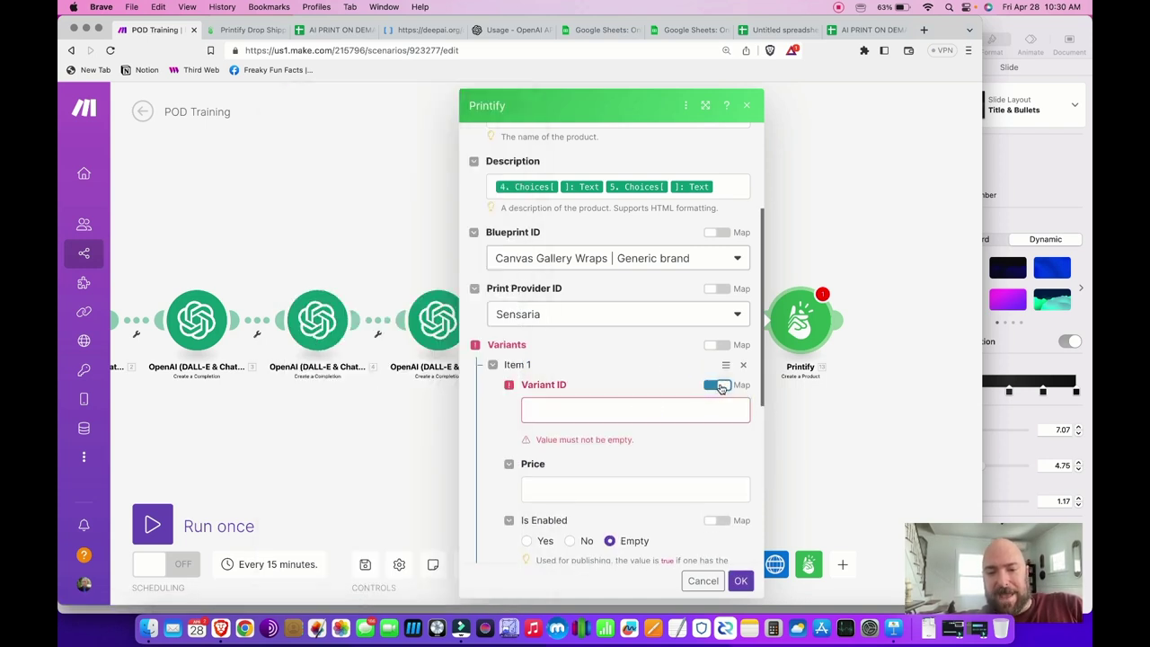
{"action": "left_click", "coordinate": [720, 385]}
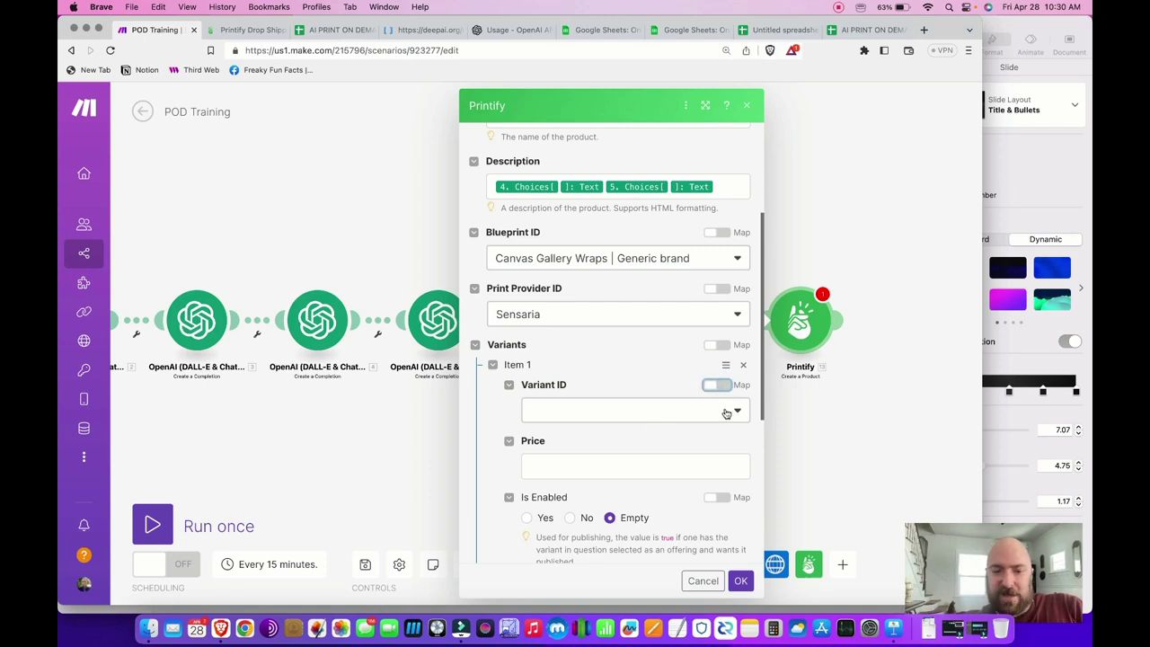
{"action": "left_click", "coordinate": [684, 409]}
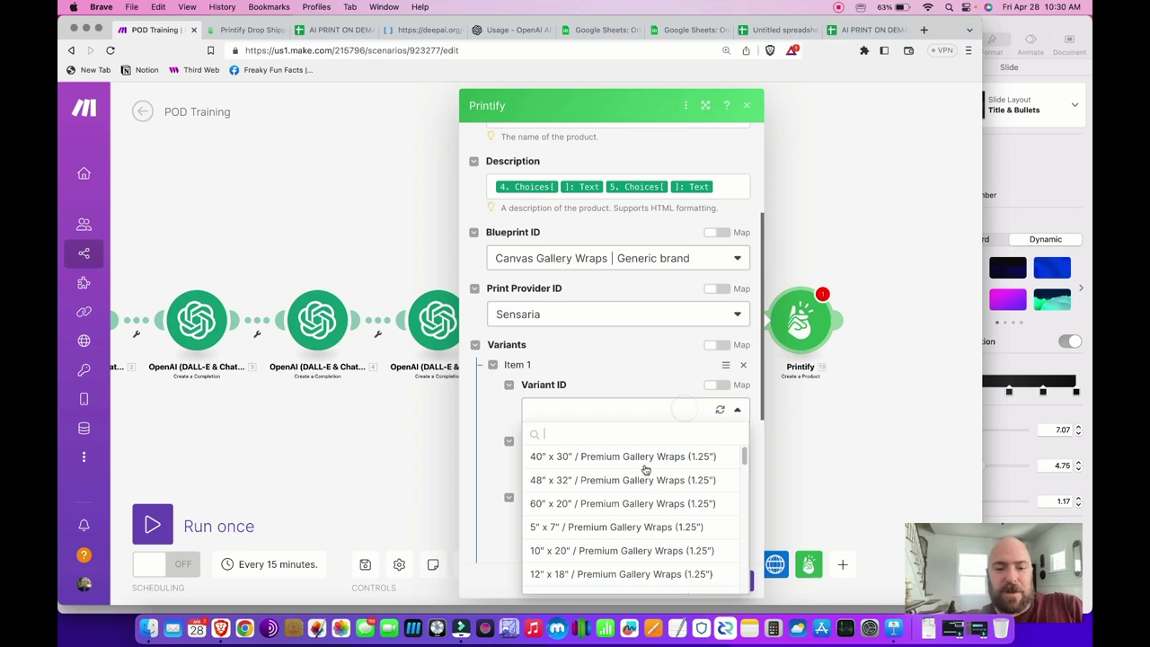
{"action": "scroll", "coordinate": [639, 508], "scroll_direction": "down", "scroll_amount": 10}
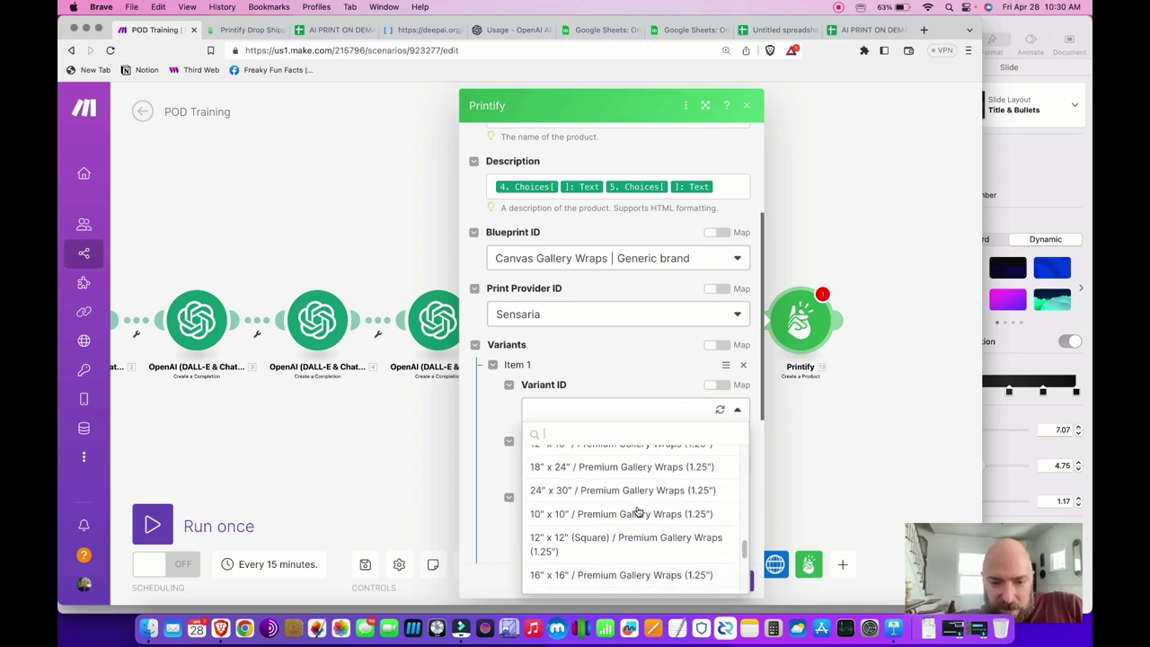
{"action": "scroll", "coordinate": [637, 511], "scroll_direction": "down", "scroll_amount": 5}
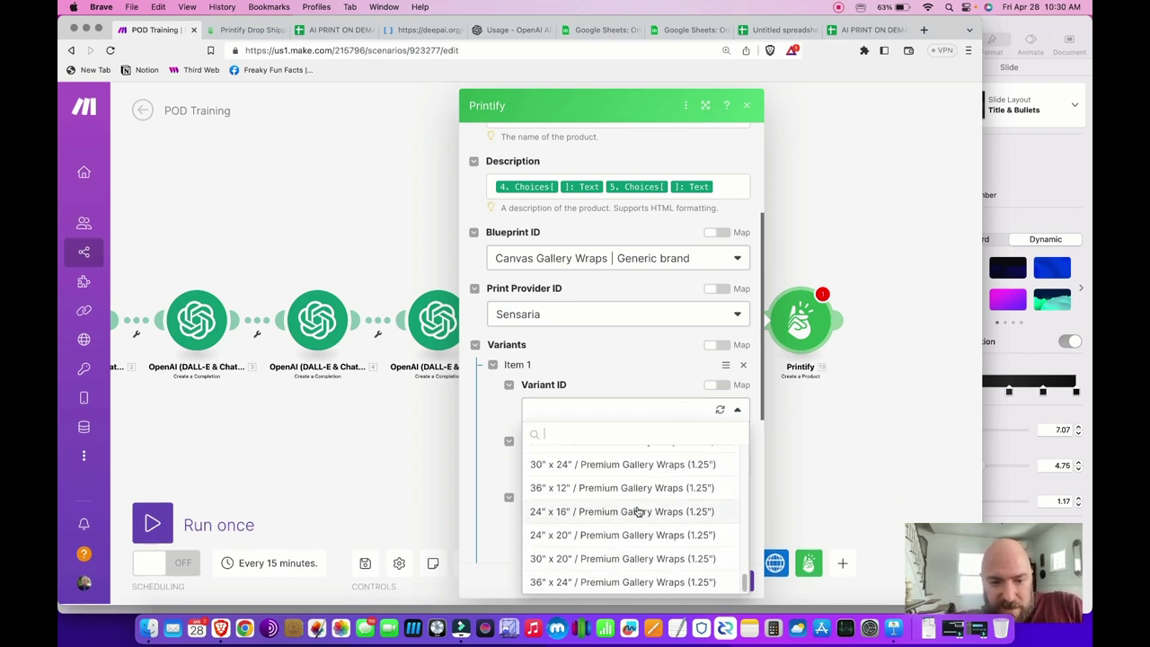
{"action": "scroll", "coordinate": [636, 511], "scroll_direction": "up", "scroll_amount": 6}
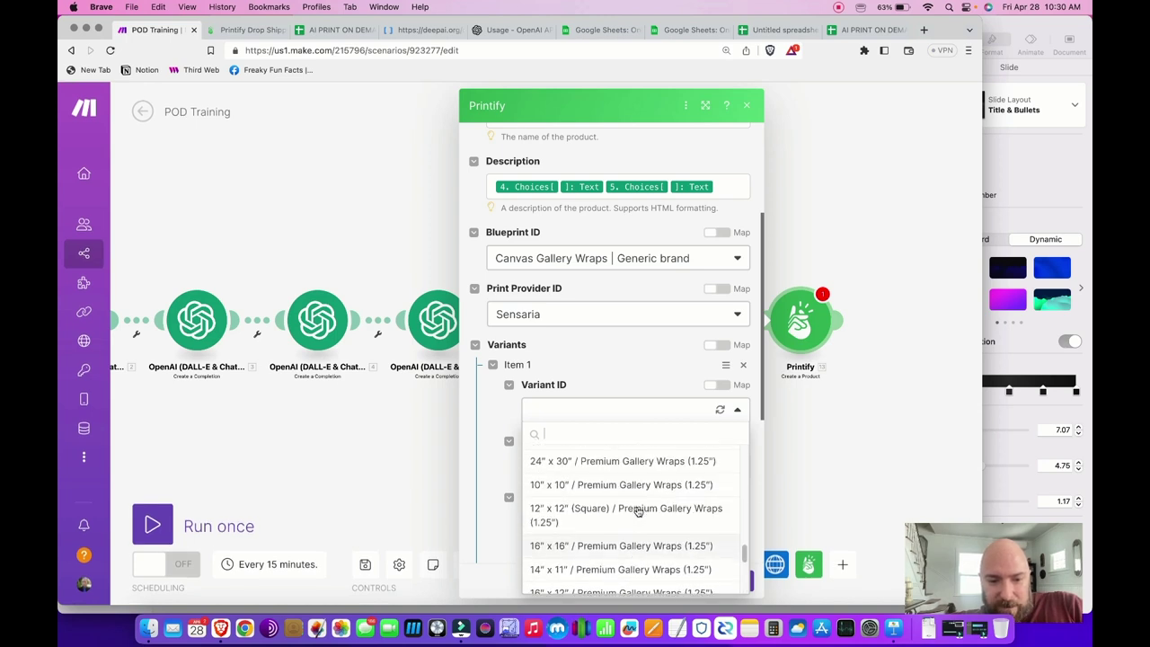
{"action": "scroll", "coordinate": [637, 511], "scroll_direction": "down", "scroll_amount": 5}
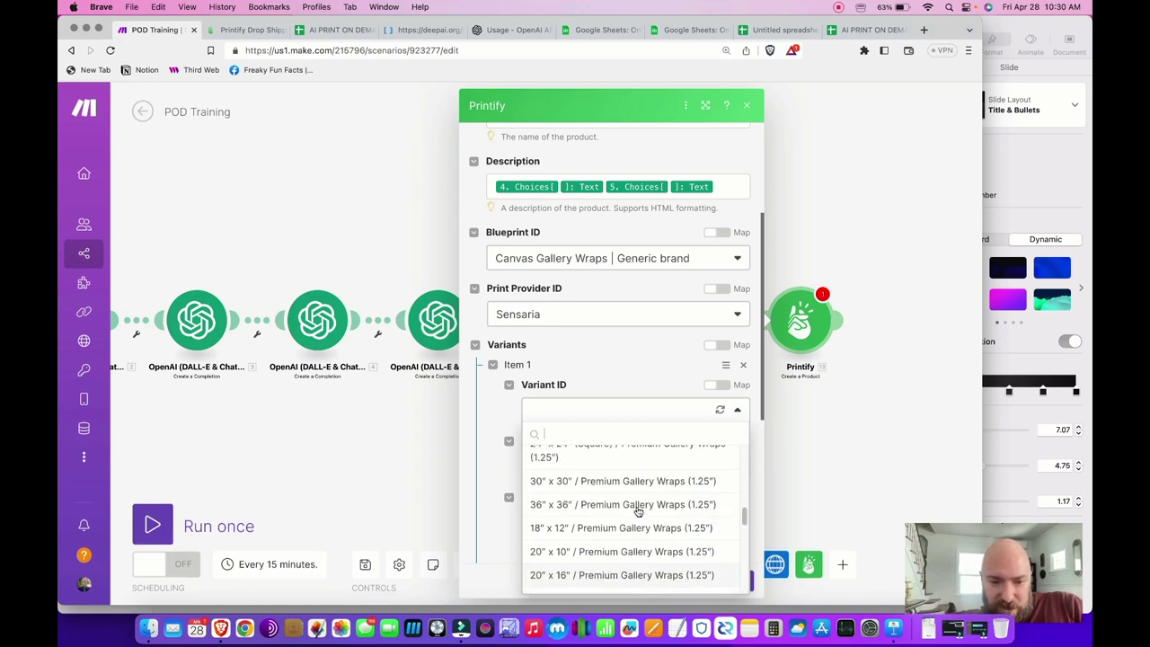
{"action": "left_click", "coordinate": [633, 505]}
Set the price of the 36" x 36" variant to 19900
{"action": "left_click", "coordinate": [564, 466]}
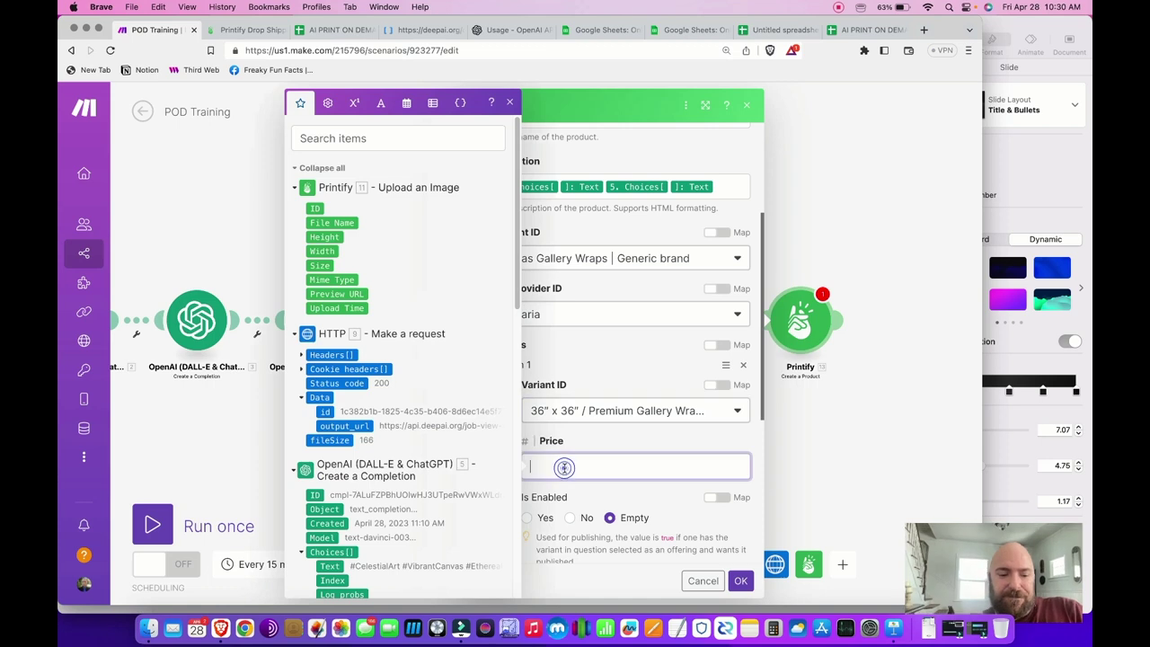
{"action": "type", "text": "19900"}
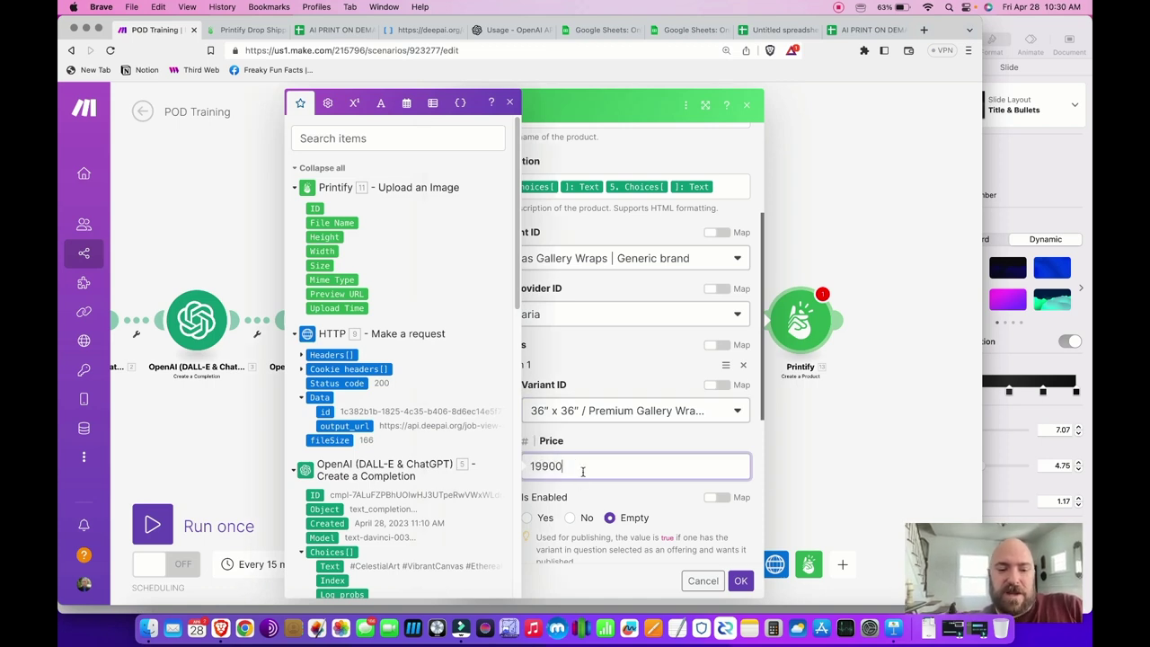
{"action": "left_click", "coordinate": [593, 438]}
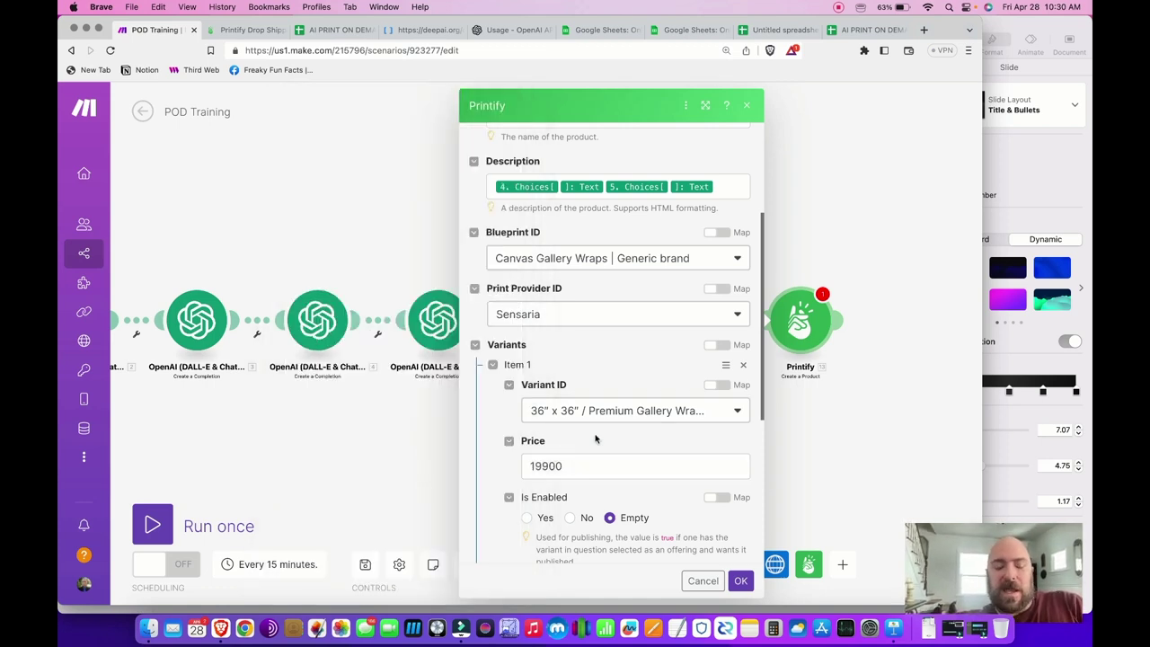
{"action": "left_click", "coordinate": [546, 467]}
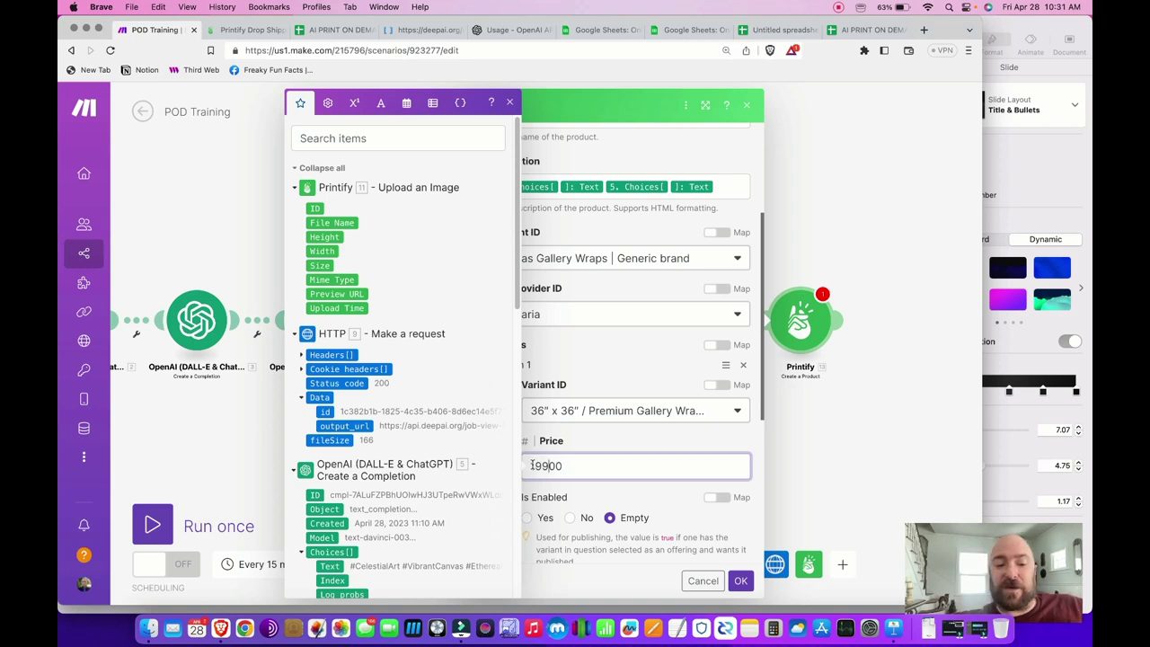
Enable the 36" x 36" variant for publishing
{"action": "left_click", "coordinate": [581, 466]}
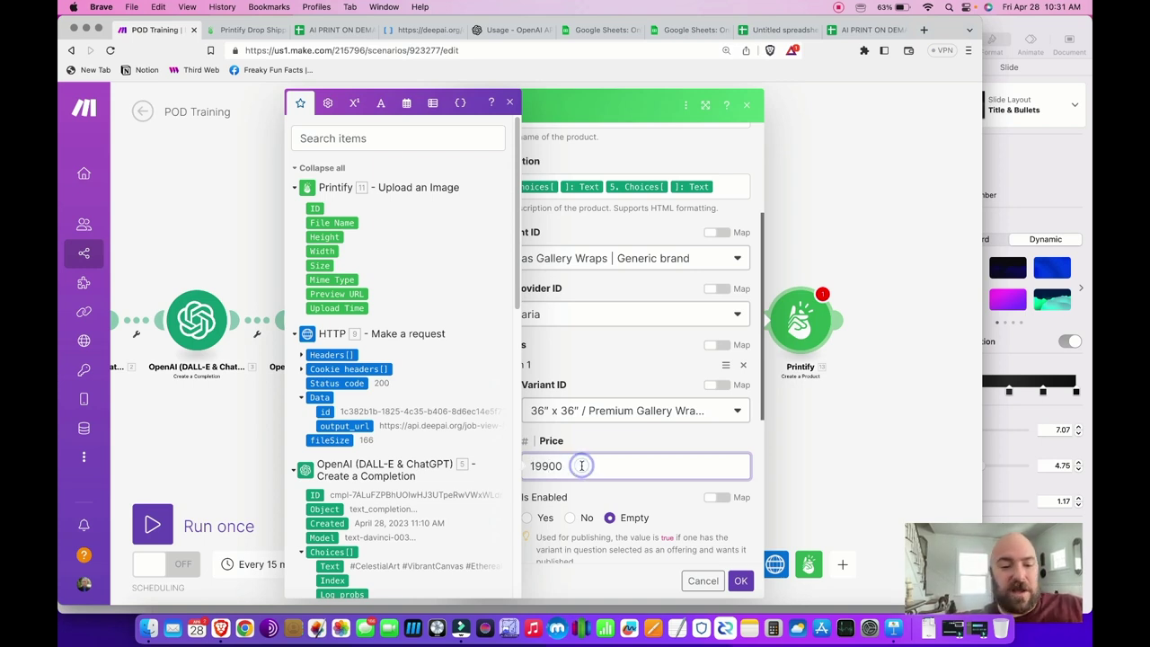
{"action": "left_click", "coordinate": [585, 438]}
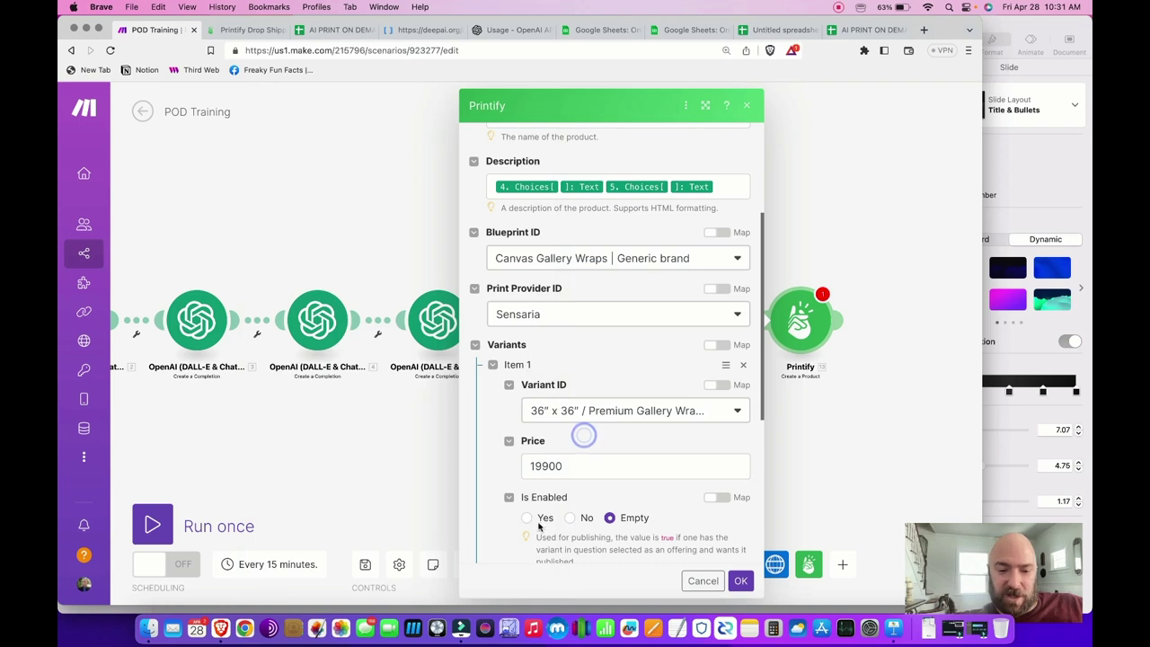
{"action": "scroll", "coordinate": [564, 492], "scroll_direction": "down", "scroll_amount": 2}
{"action": "left_click", "coordinate": [527, 464]}
Add a second variant item and set its Variant ID to 24" x 24" (Square) / Premium Gallery Wraps (1.25"), without mapping
{"action": "scroll", "coordinate": [526, 463], "scroll_direction": "down", "scroll_amount": 3}
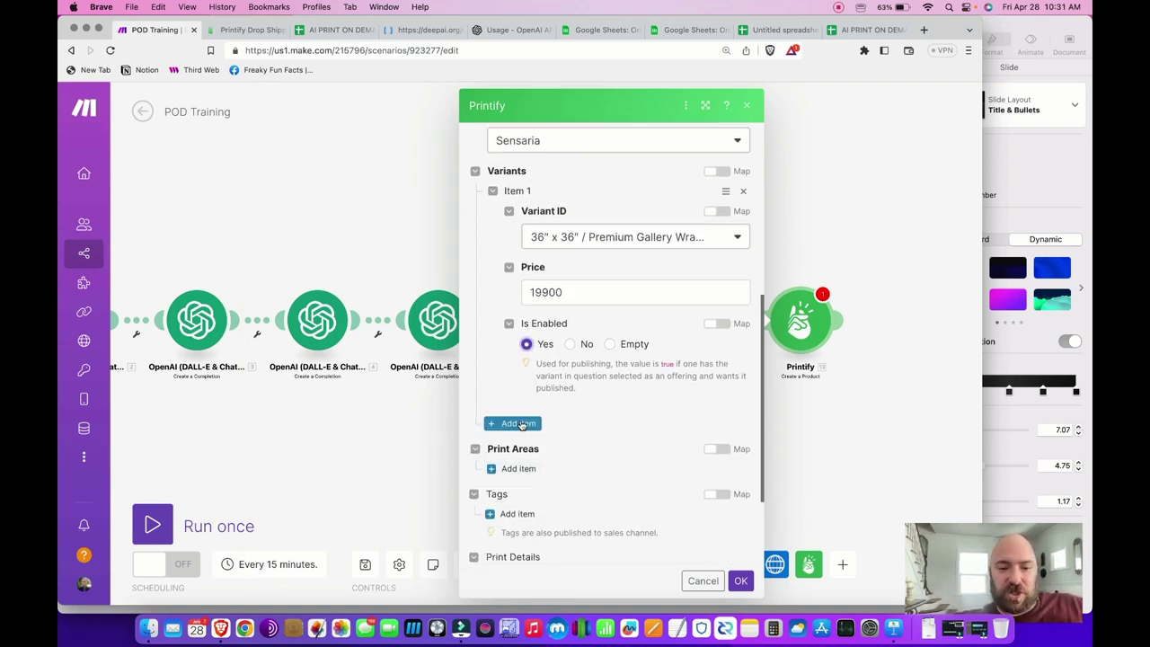
{"action": "left_click", "coordinate": [521, 423]}
{"action": "left_click", "coordinate": [593, 467]}
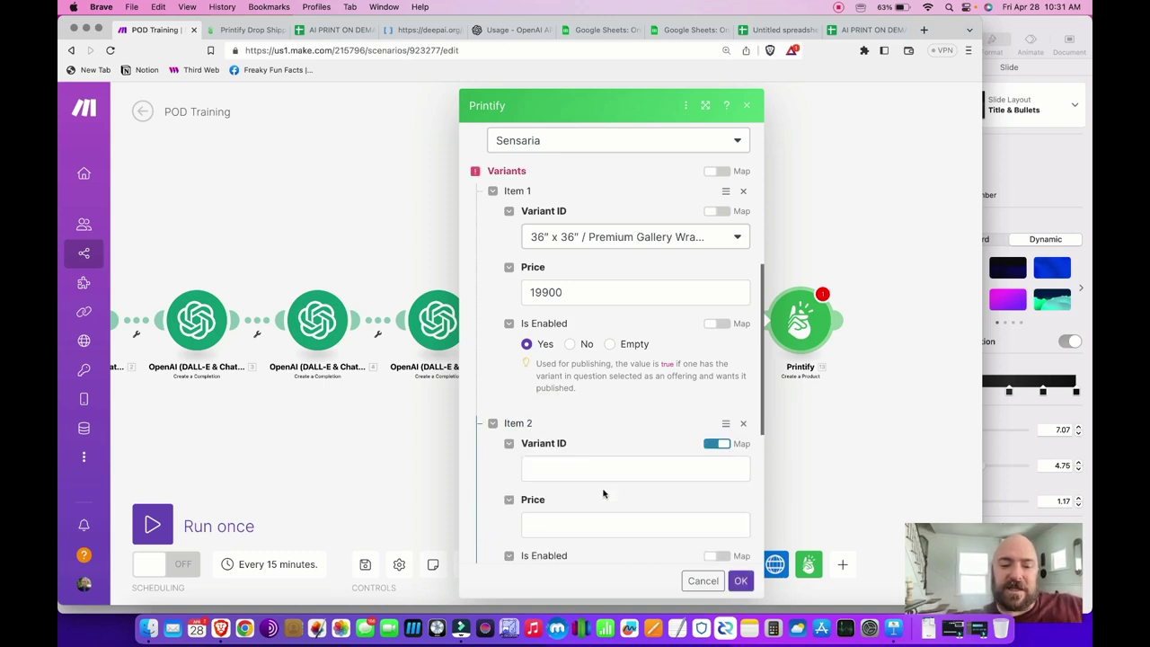
{"action": "left_click", "coordinate": [716, 443]}
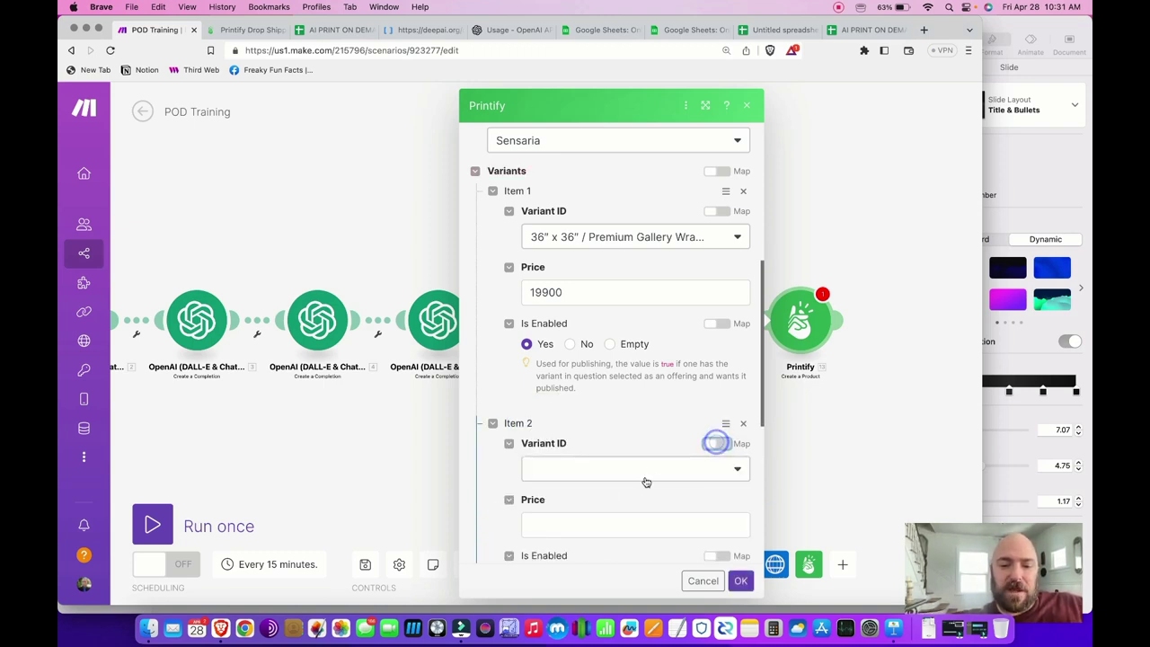
{"action": "left_click", "coordinate": [647, 467]}
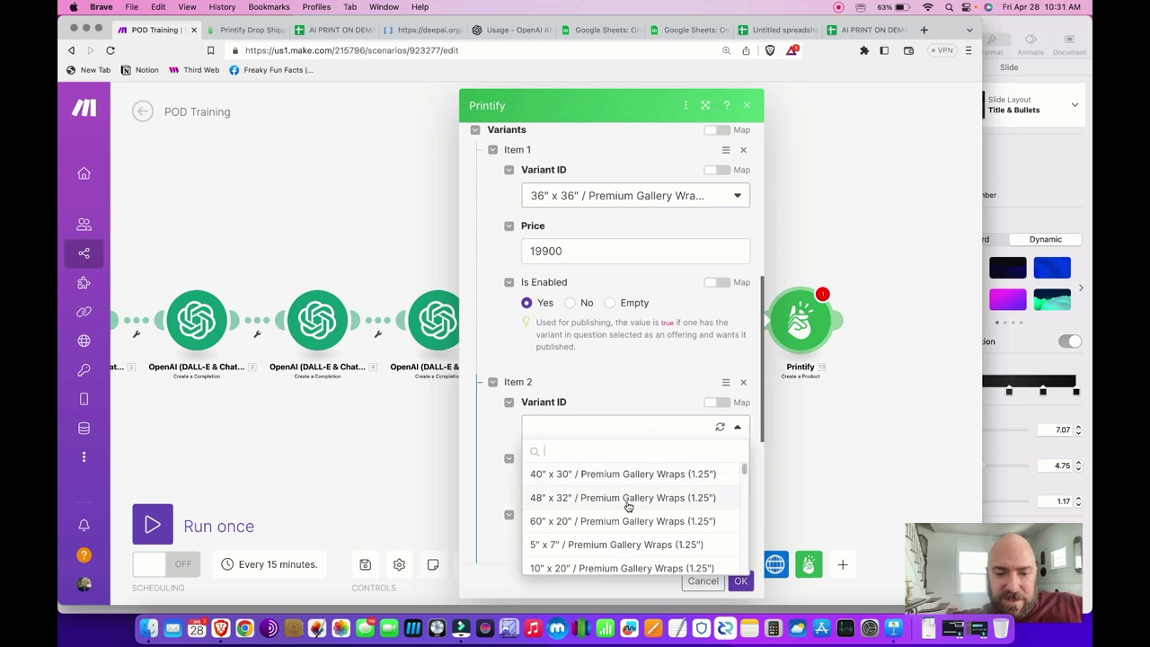
{"action": "type", "text": "24"}
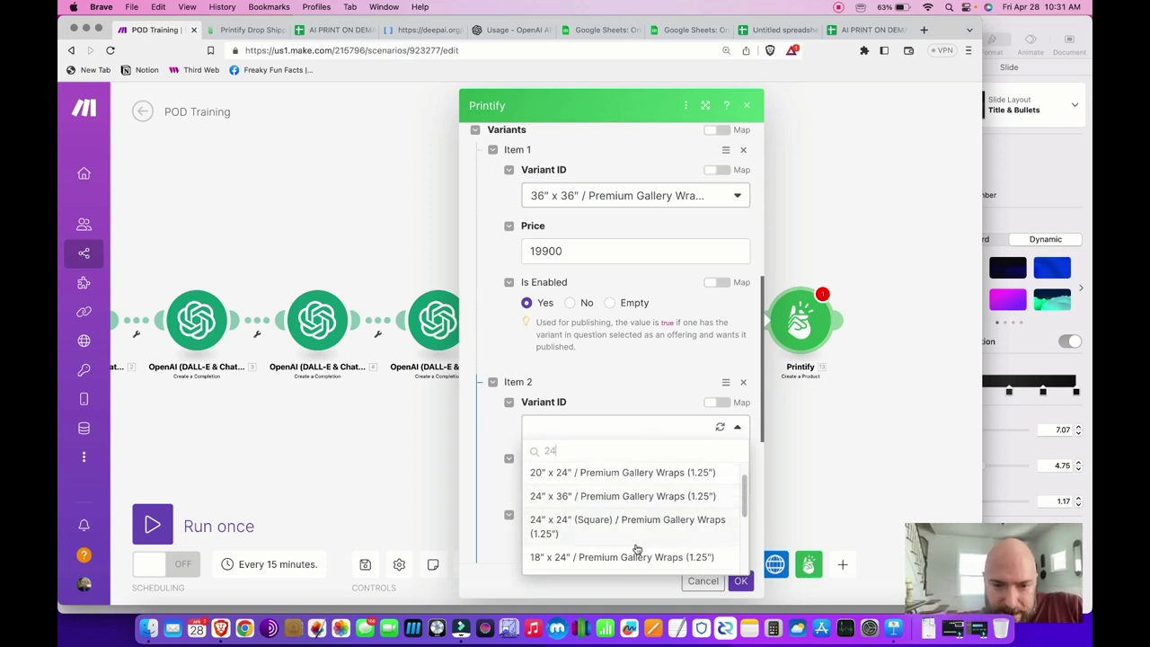
{"action": "left_click", "coordinate": [596, 527]}
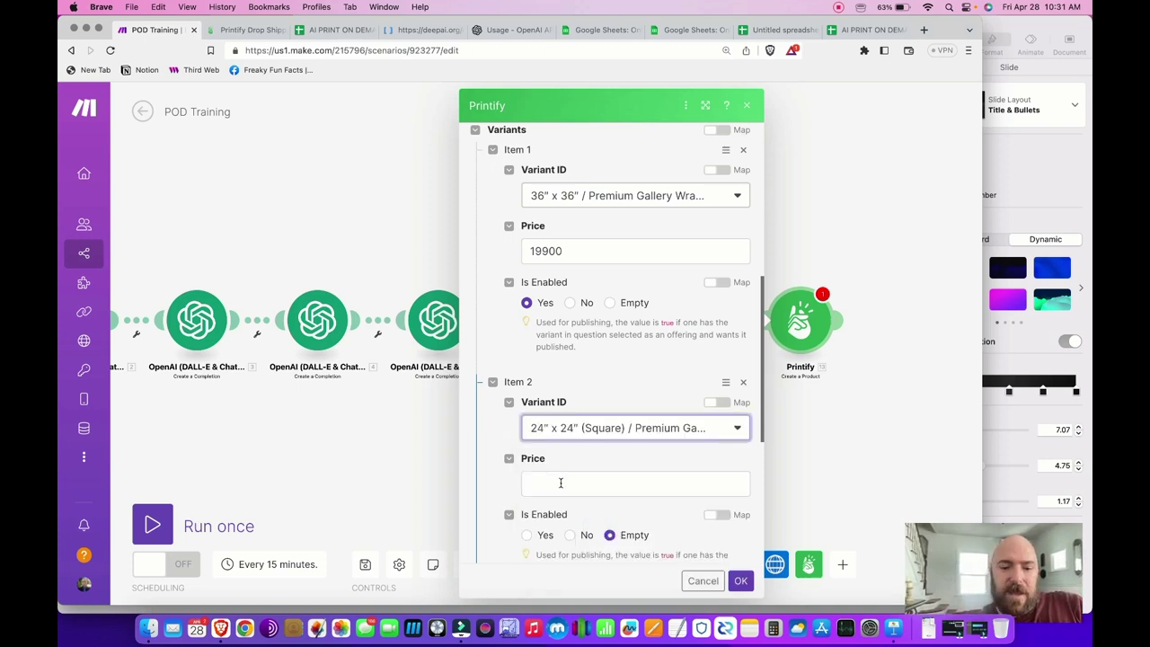
Set the price of the 24" x 24" (Square) variant to 9900 and enable it for publishing
{"action": "left_click", "coordinate": [561, 482]}
{"action": "type", "text": "9900"}
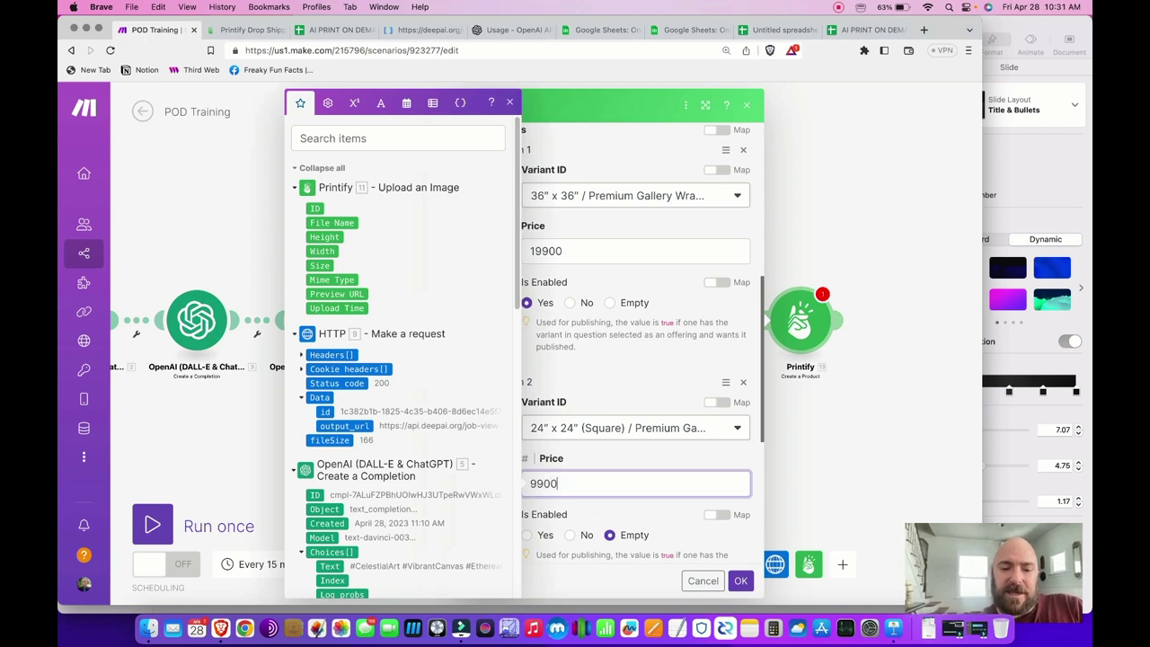
{"action": "left_click", "coordinate": [598, 455]}
{"action": "scroll", "coordinate": [575, 502], "scroll_direction": "down", "scroll_amount": 1}
{"action": "scroll", "coordinate": [575, 501], "scroll_direction": "down", "scroll_amount": 2}
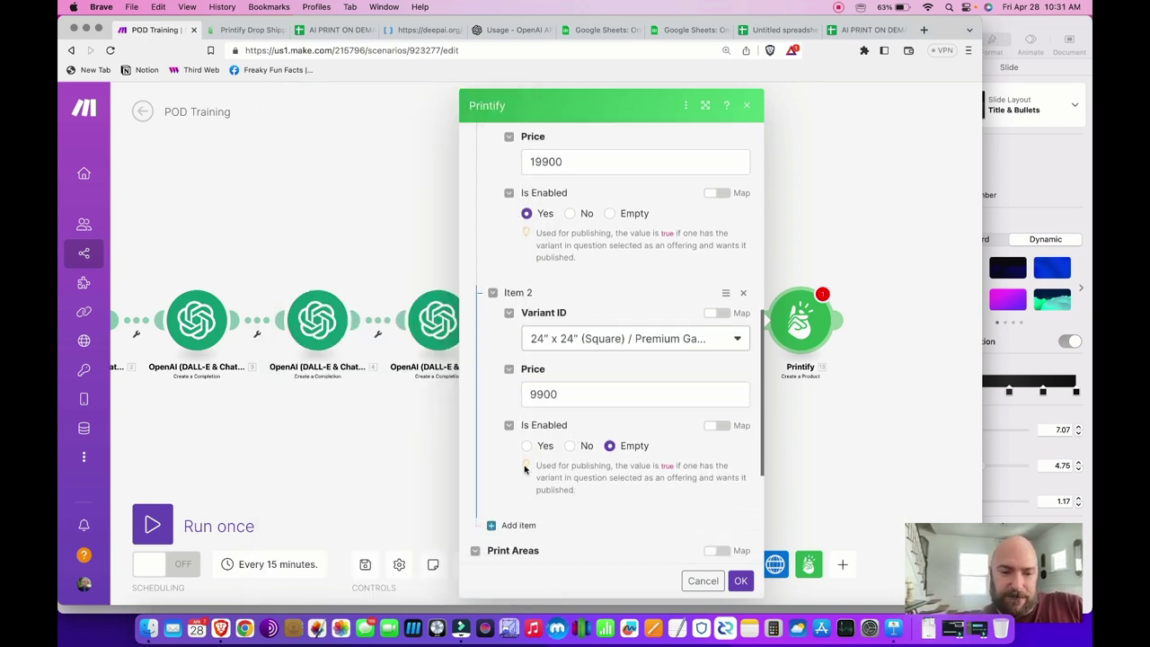
{"action": "left_click", "coordinate": [527, 446]}
Add a print area item with 36" x 36" / Premium Gallery Wraps (1.25") as its first variant ID, without mapping
{"action": "scroll", "coordinate": [588, 483], "scroll_direction": "down", "scroll_amount": 4}
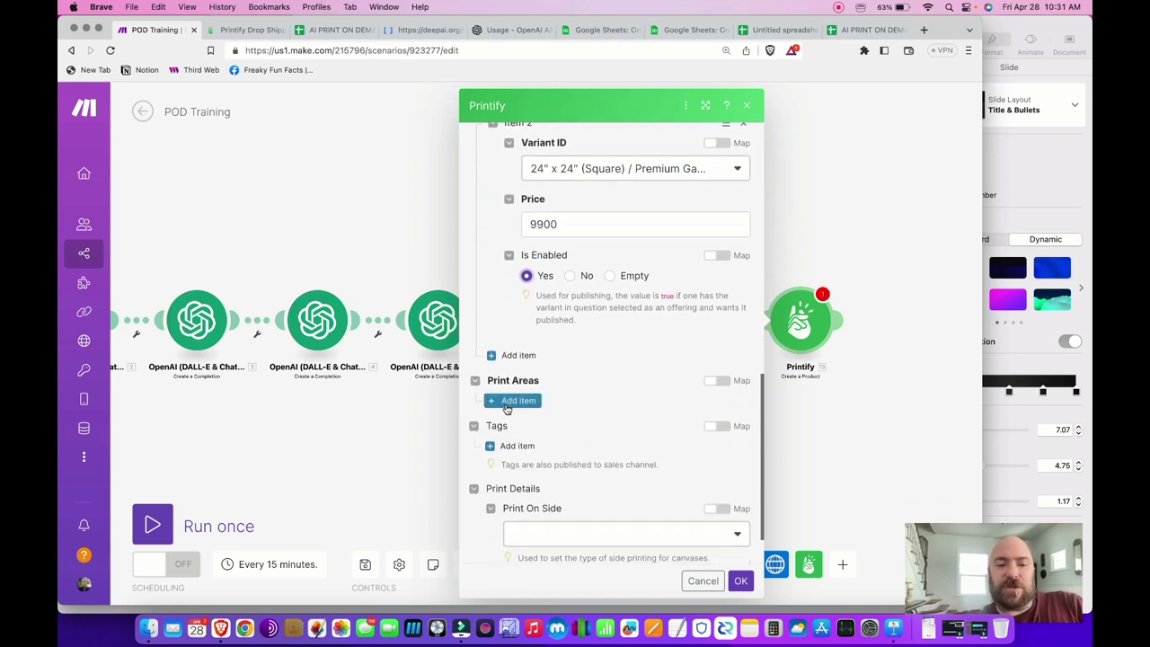
{"action": "left_click", "coordinate": [517, 404]}
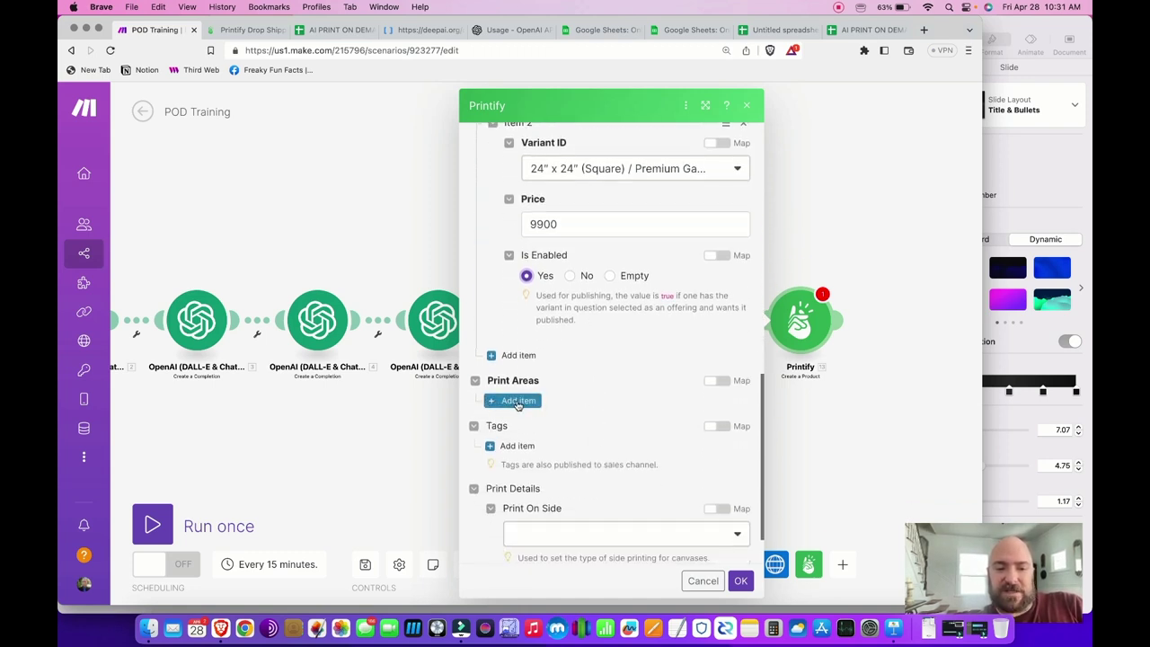
{"action": "left_click", "coordinate": [517, 402]}
{"action": "left_click", "coordinate": [566, 440]}
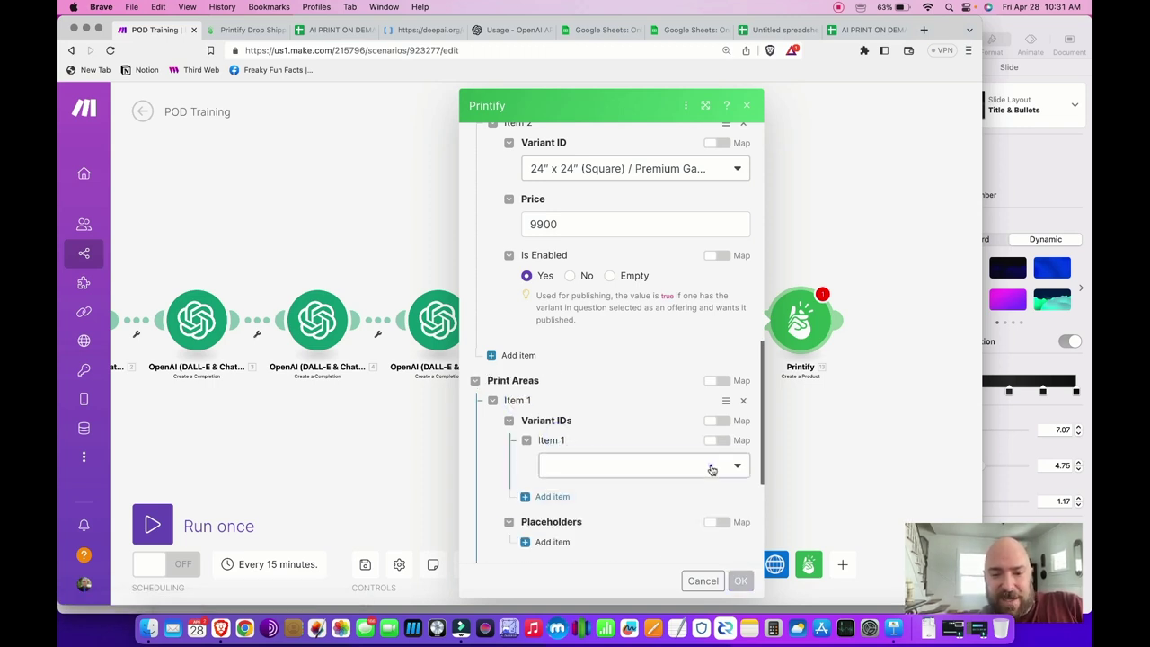
{"action": "left_click", "coordinate": [711, 469]}
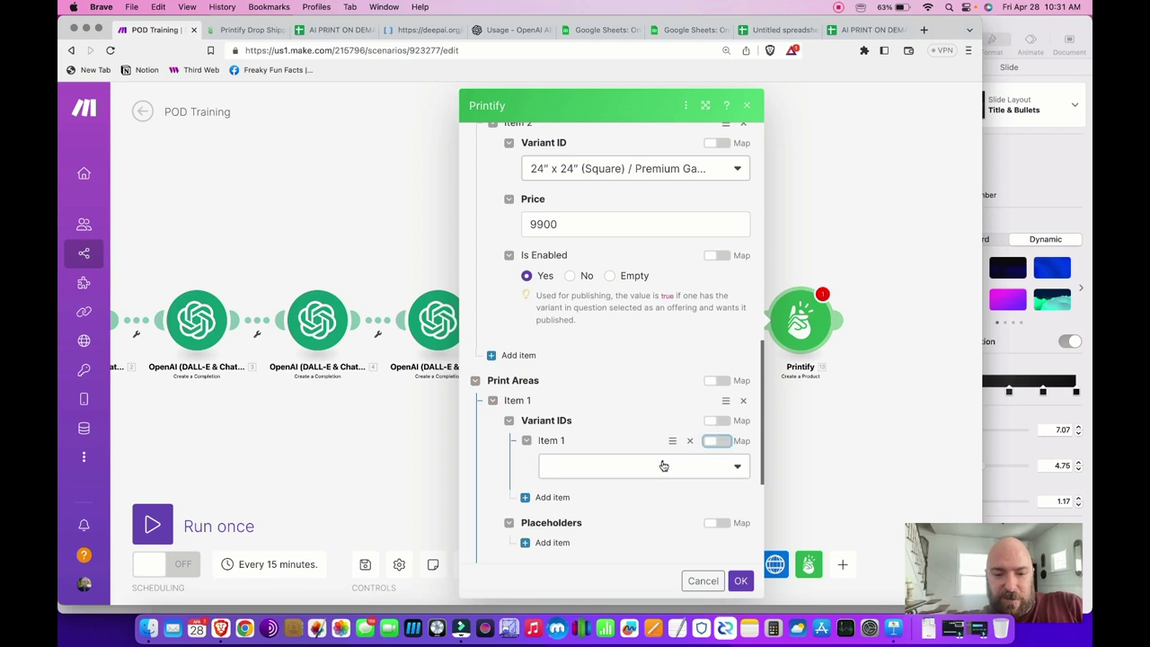
{"action": "left_click", "coordinate": [663, 465]}
{"action": "scroll", "coordinate": [638, 410], "scroll_direction": "down", "scroll_amount": 3}
{"action": "scroll", "coordinate": [639, 411], "scroll_direction": "down", "scroll_amount": 5}
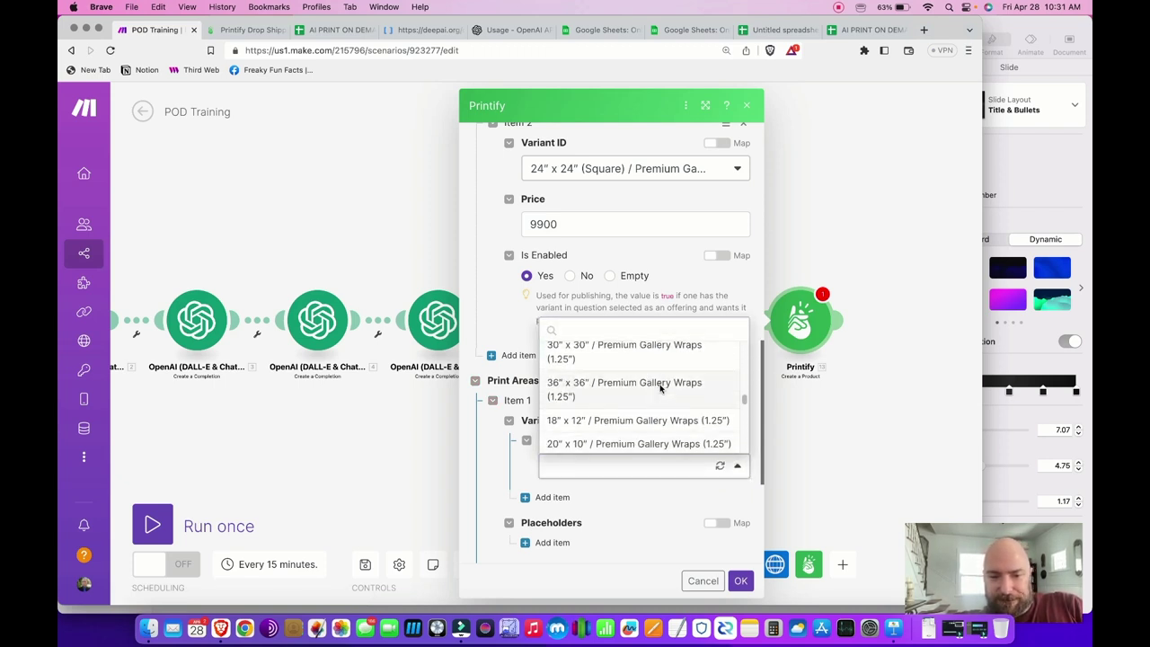
{"action": "left_click", "coordinate": [660, 388]}
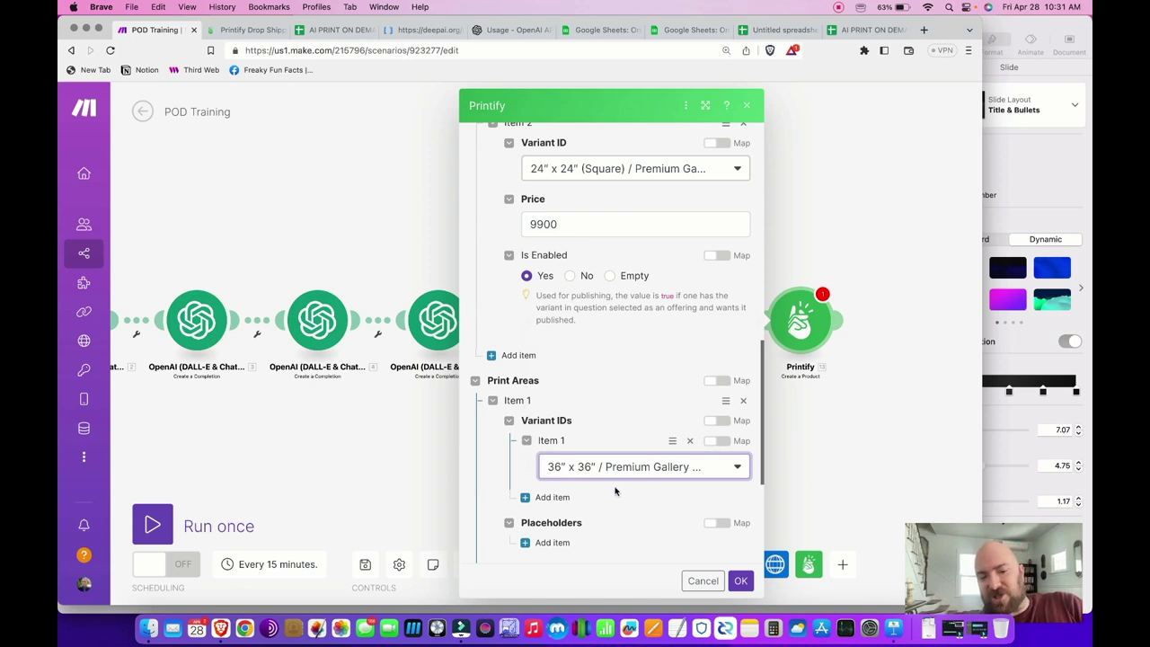
Add a placeholder to the print area and set its Position to front
{"action": "scroll", "coordinate": [624, 485], "scroll_direction": "down", "scroll_amount": 2}
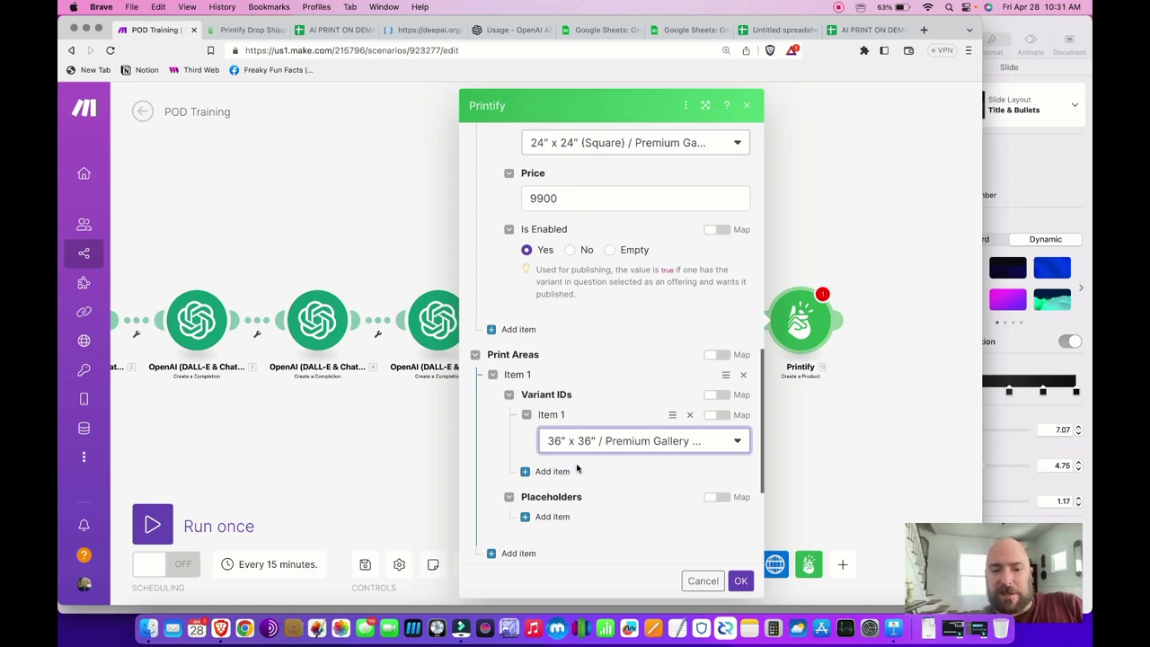
{"action": "scroll", "coordinate": [548, 481], "scroll_direction": "down", "scroll_amount": 3}
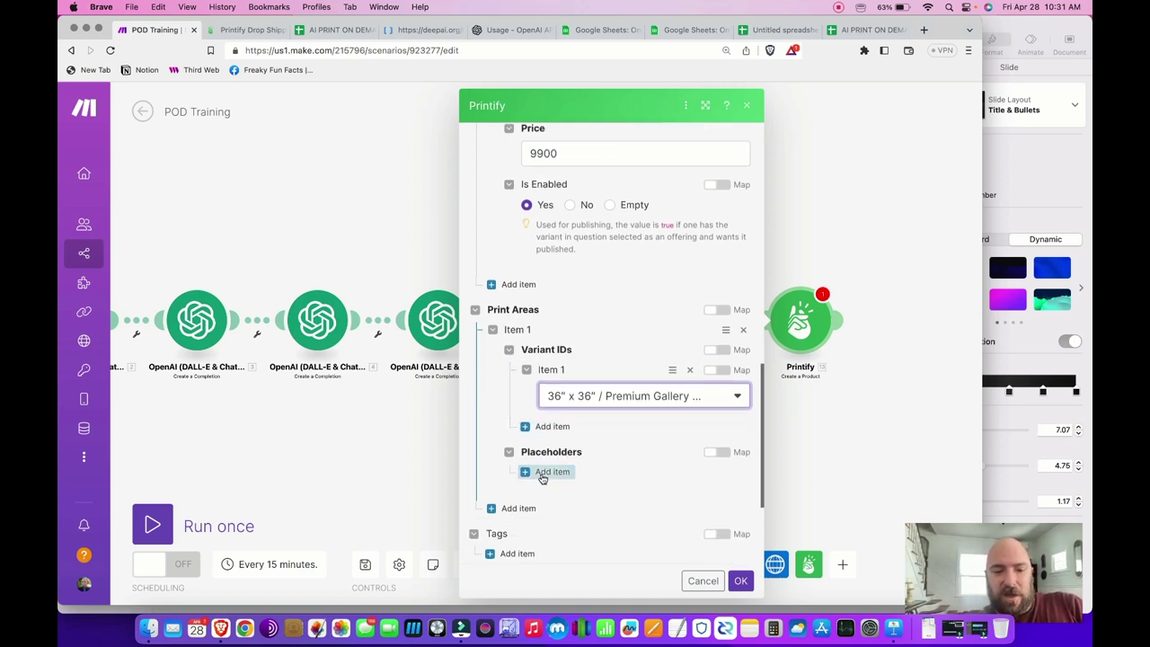
{"action": "left_click", "coordinate": [542, 473]}
{"action": "scroll", "coordinate": [587, 413], "scroll_direction": "down", "scroll_amount": 5}
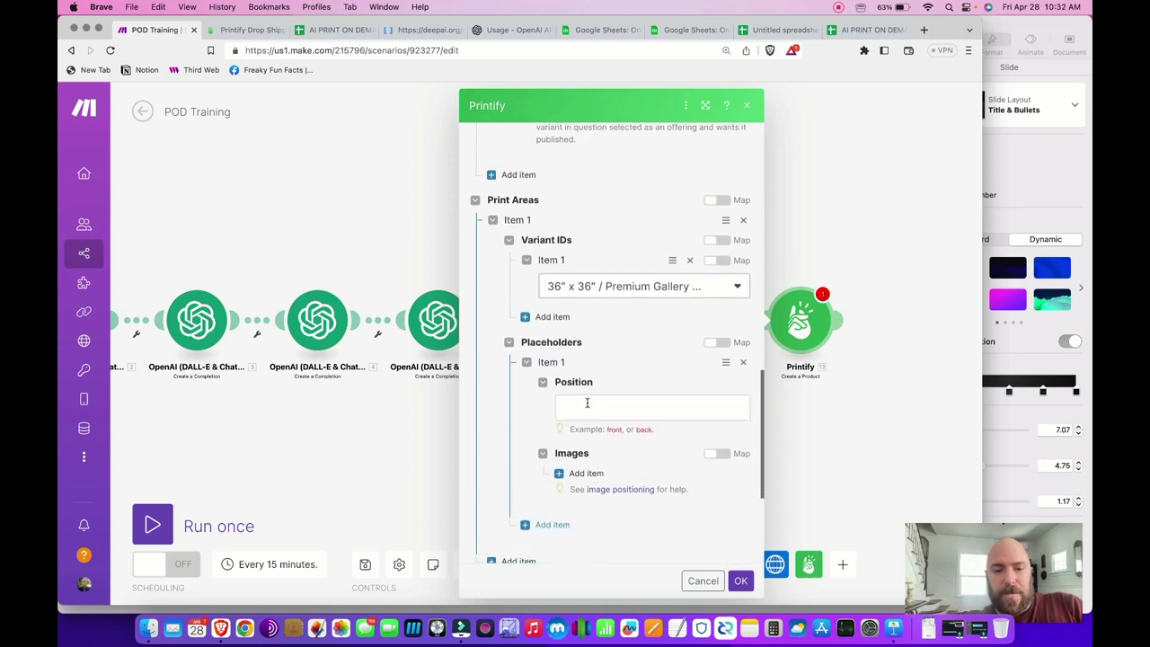
{"action": "left_click", "coordinate": [586, 406]}
{"action": "type", "text": "front"}
{"action": "left_click", "coordinate": [629, 374]}
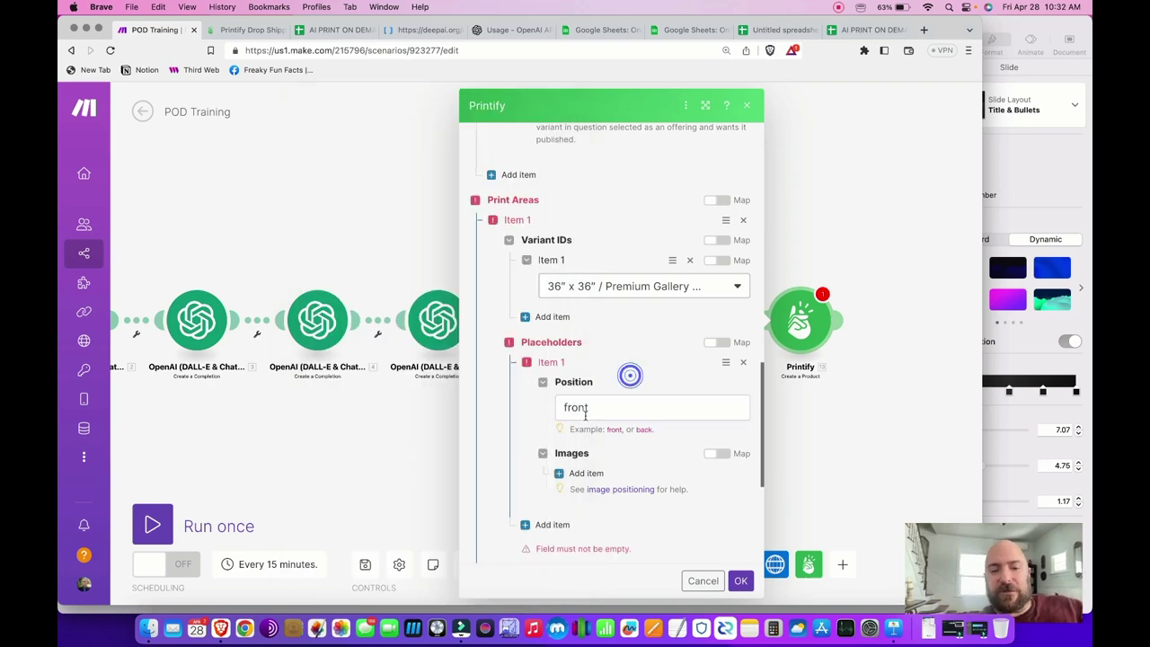
{"action": "left_click", "coordinate": [606, 407]}
{"action": "left_click", "coordinate": [637, 379]}
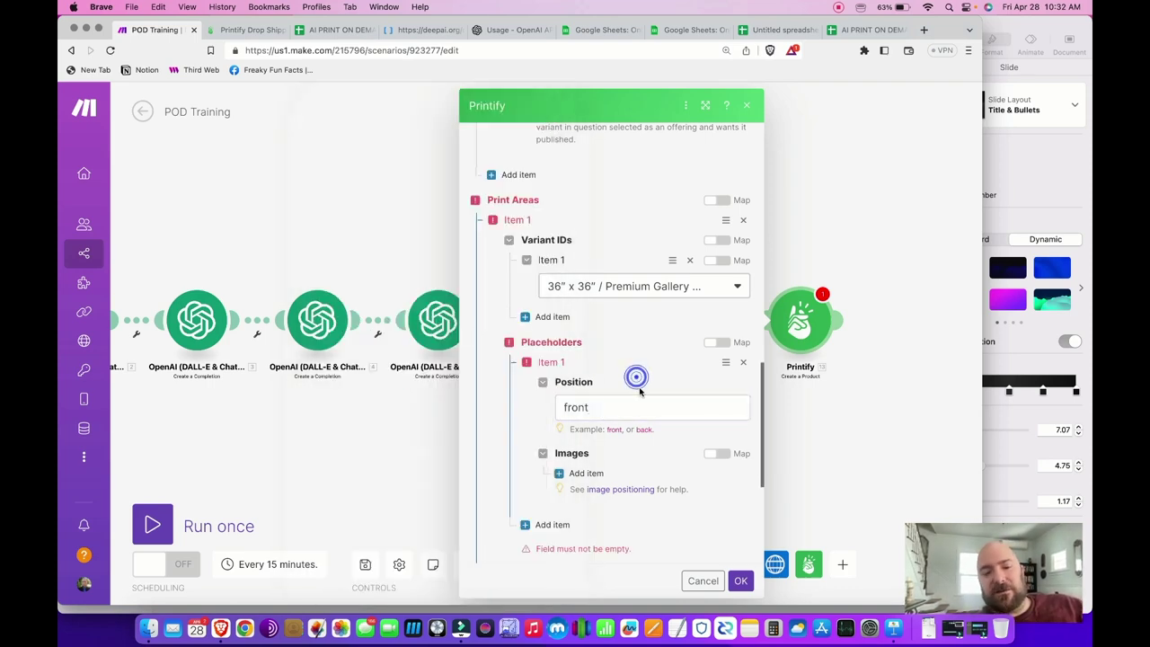
{"action": "left_click", "coordinate": [614, 410]}
{"action": "left_click", "coordinate": [633, 387]}
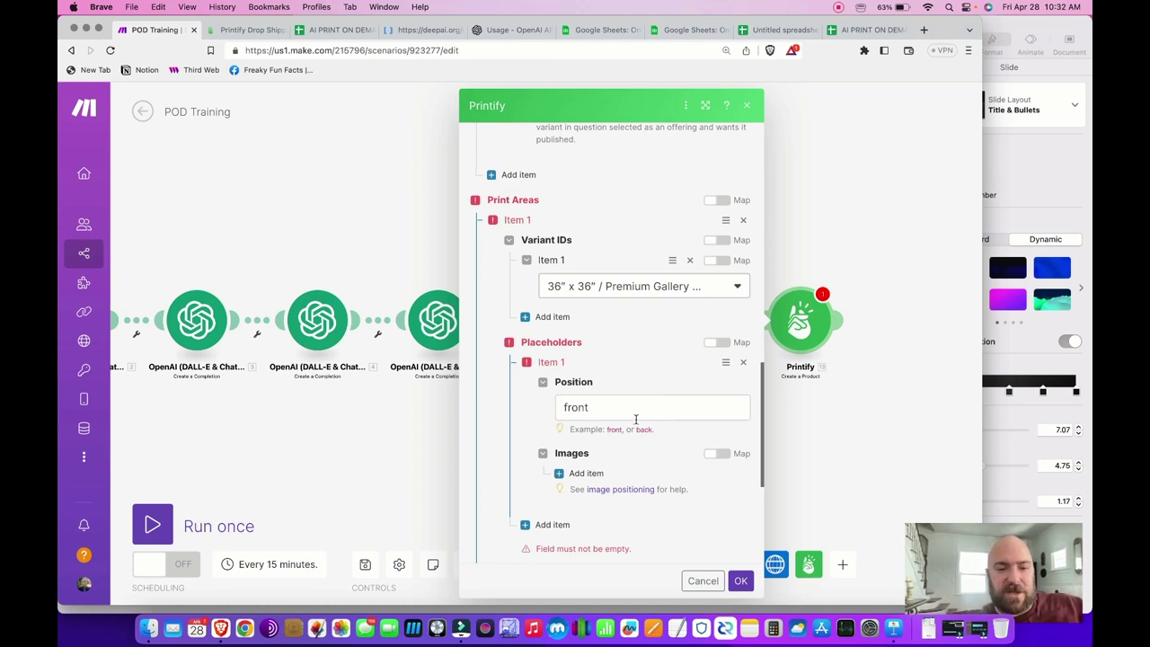
Add an image item to the front placeholder and map its ID to the ID output of the Printify Upload an Image module 11
{"action": "scroll", "coordinate": [630, 452], "scroll_direction": "down", "scroll_amount": 1}
{"action": "left_click", "coordinate": [584, 441]}
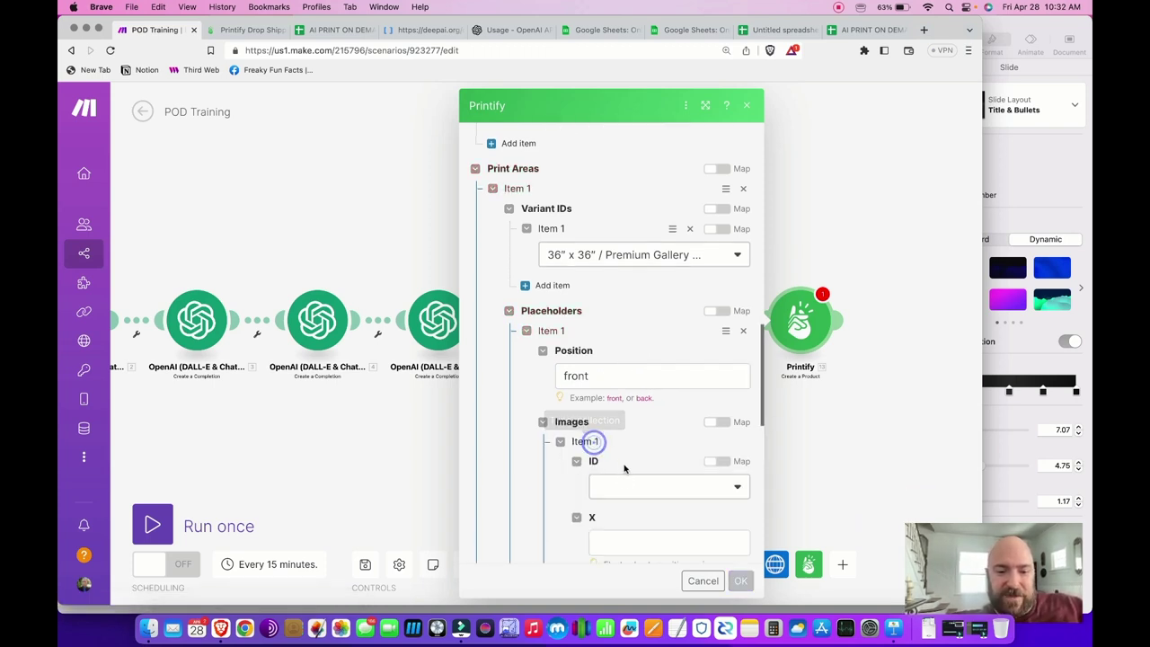
{"action": "scroll", "coordinate": [628, 458], "scroll_direction": "down", "scroll_amount": 3}
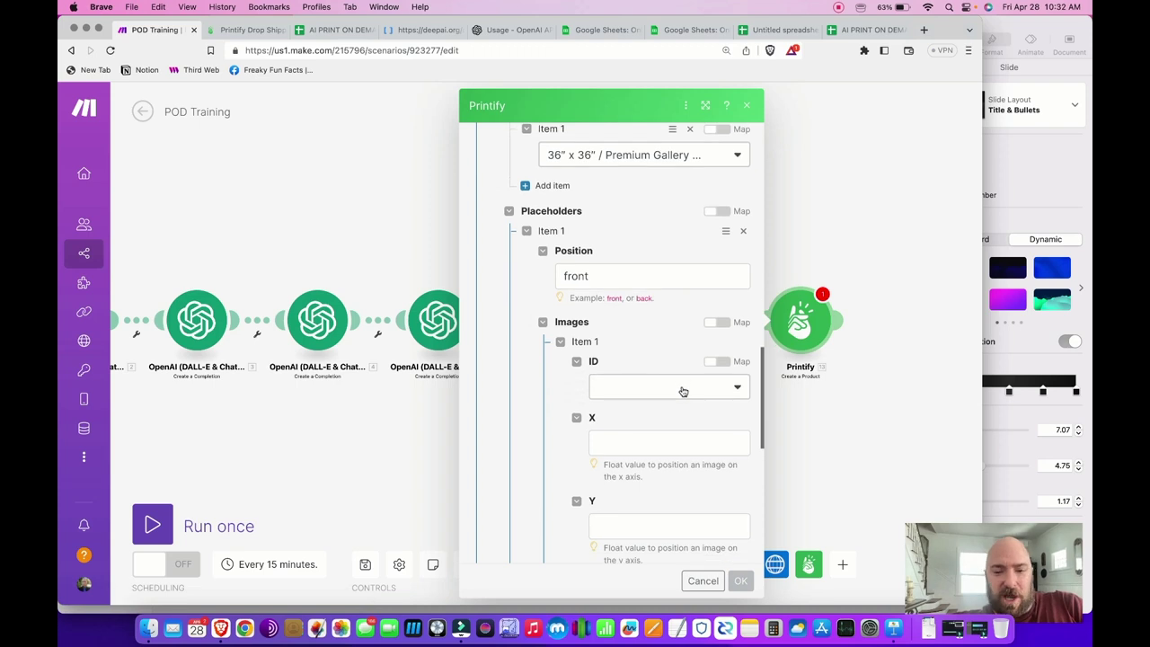
{"action": "left_click", "coordinate": [656, 385]}
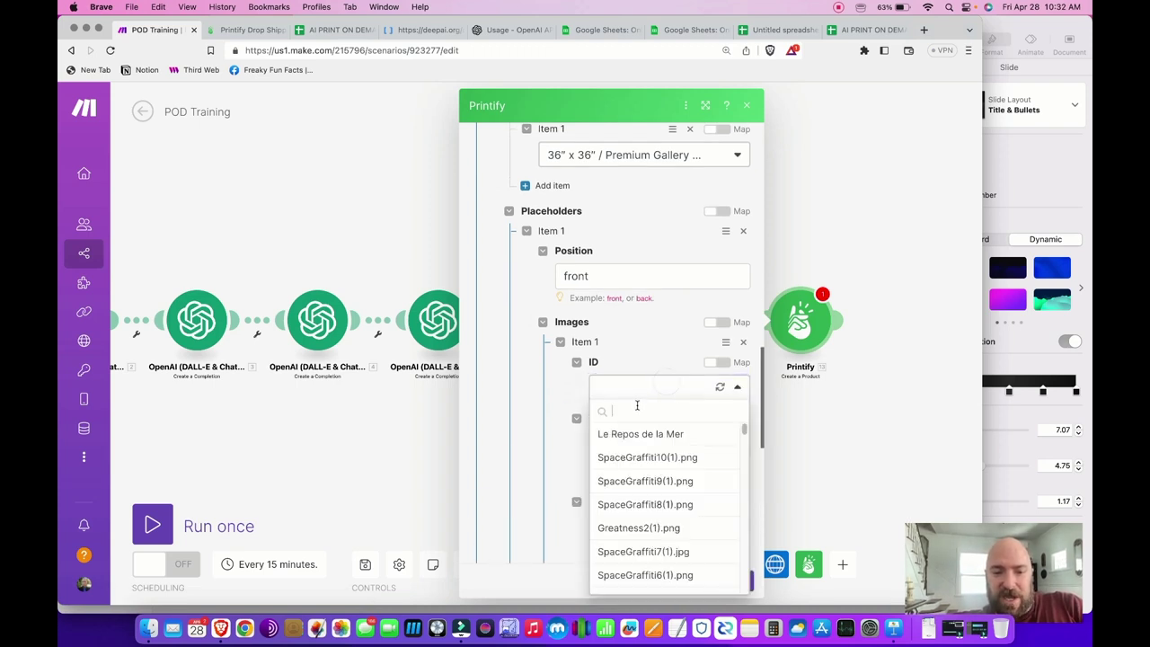
{"action": "left_click", "coordinate": [723, 362]}
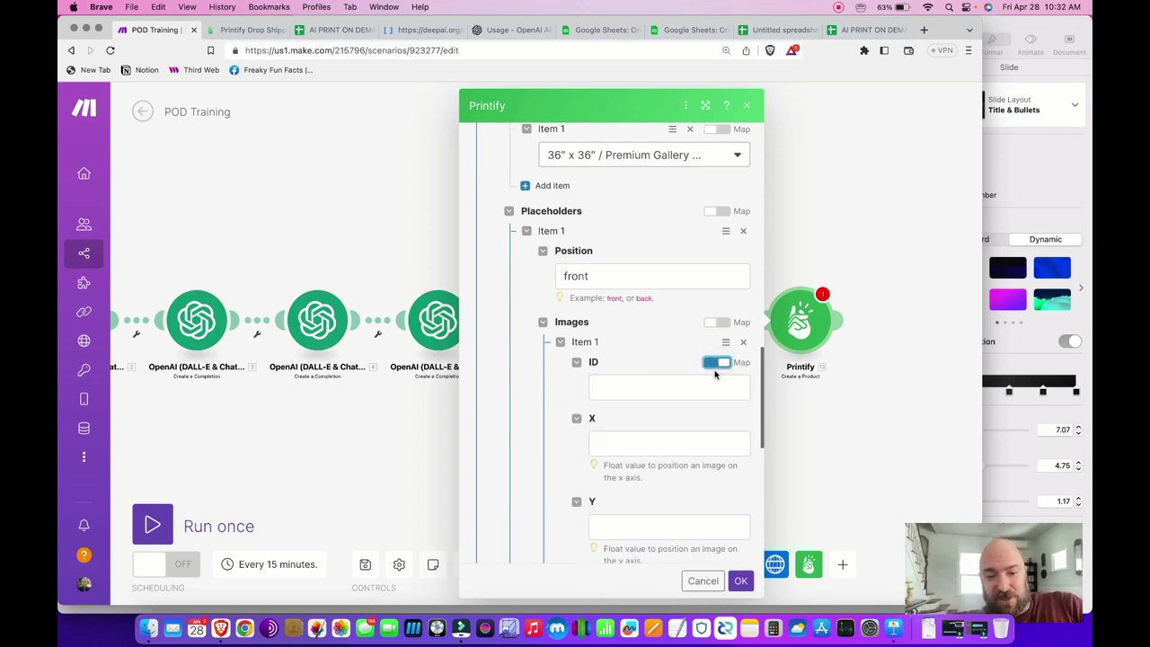
{"action": "left_click", "coordinate": [640, 383]}
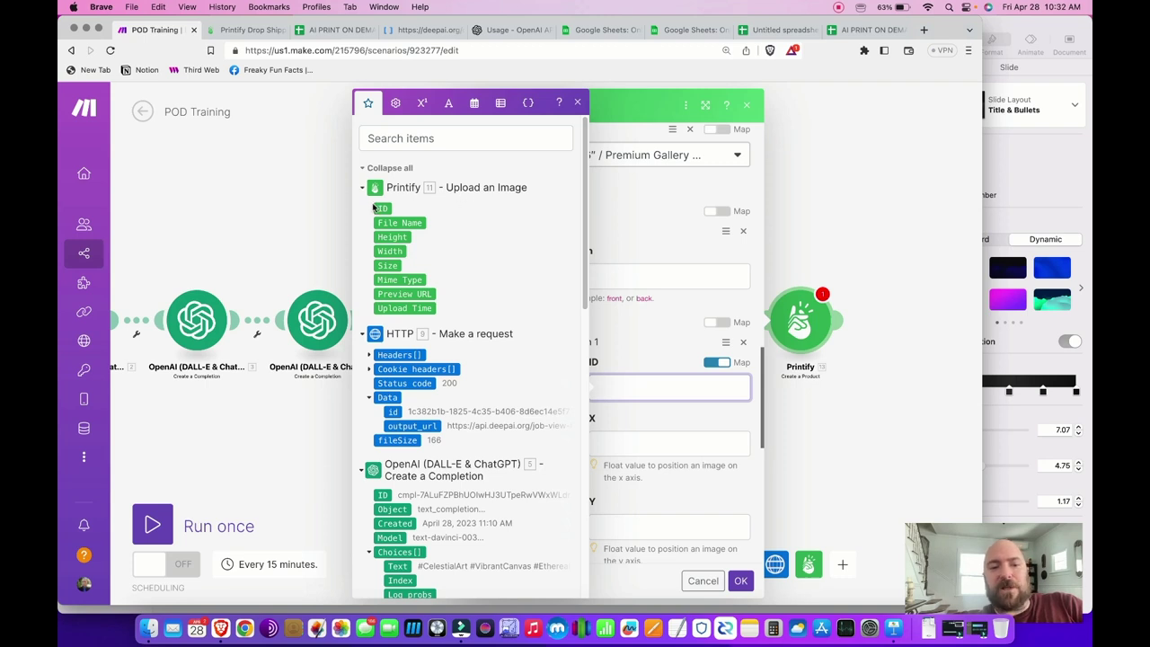
{"action": "left_click_drag", "start_coordinate": [383, 207], "coordinate": [335, 213]}
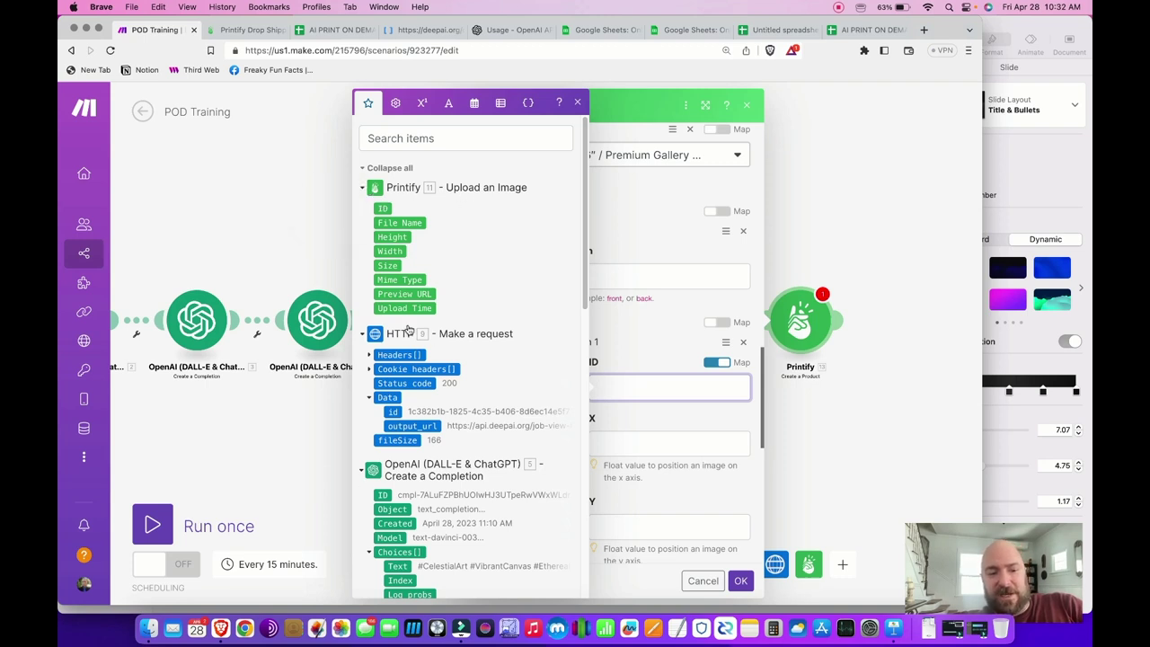
{"action": "left_click", "coordinate": [382, 207]}
{"action": "left_click_drag", "start_coordinate": [383, 207], "coordinate": [334, 208]}
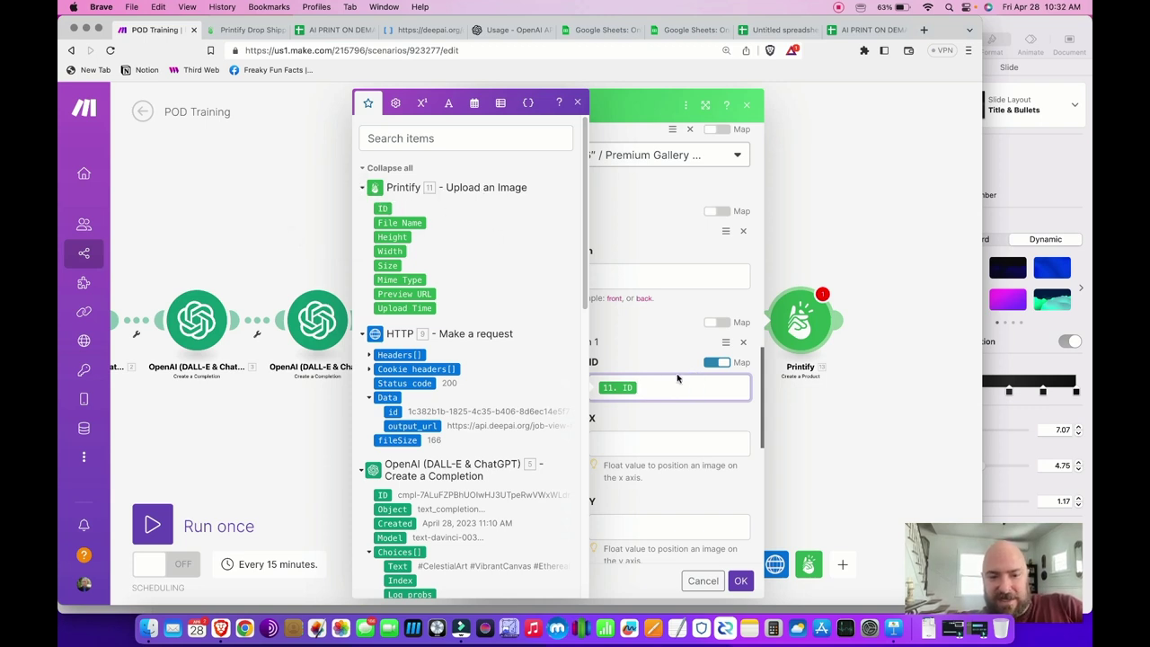
{"action": "left_click", "coordinate": [655, 354]}
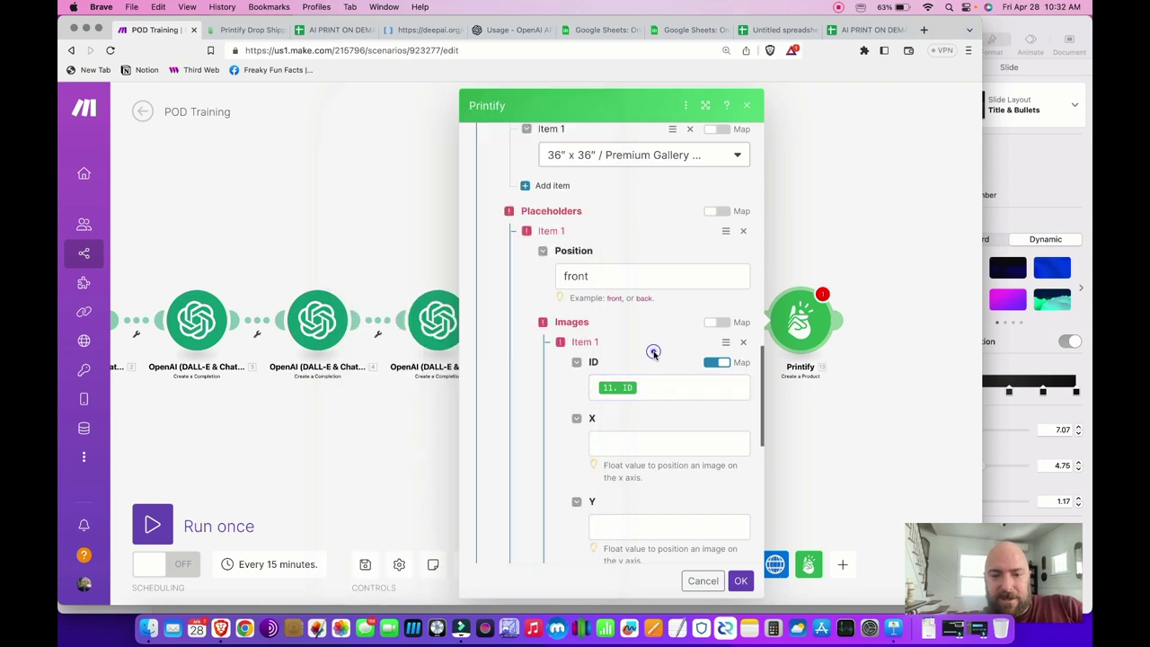
Position the placeholder image at X 0.5 and Y 0.5
{"action": "left_click", "coordinate": [634, 437]}
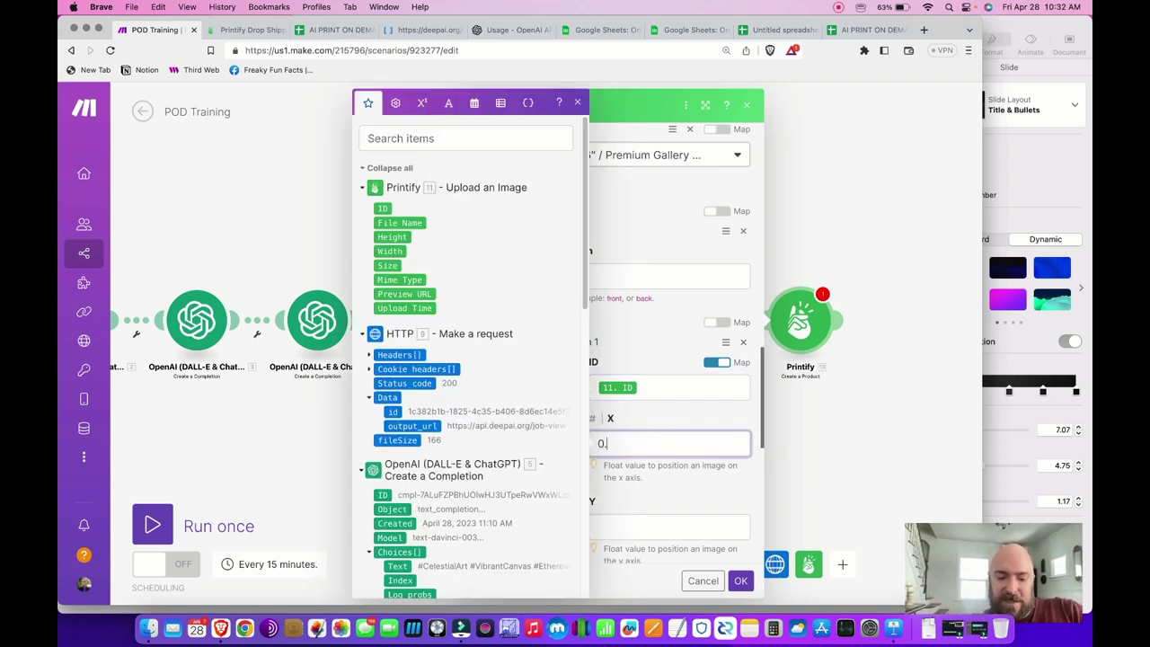
{"action": "left_click", "coordinate": [652, 521]}
{"action": "type", "text": "0."}
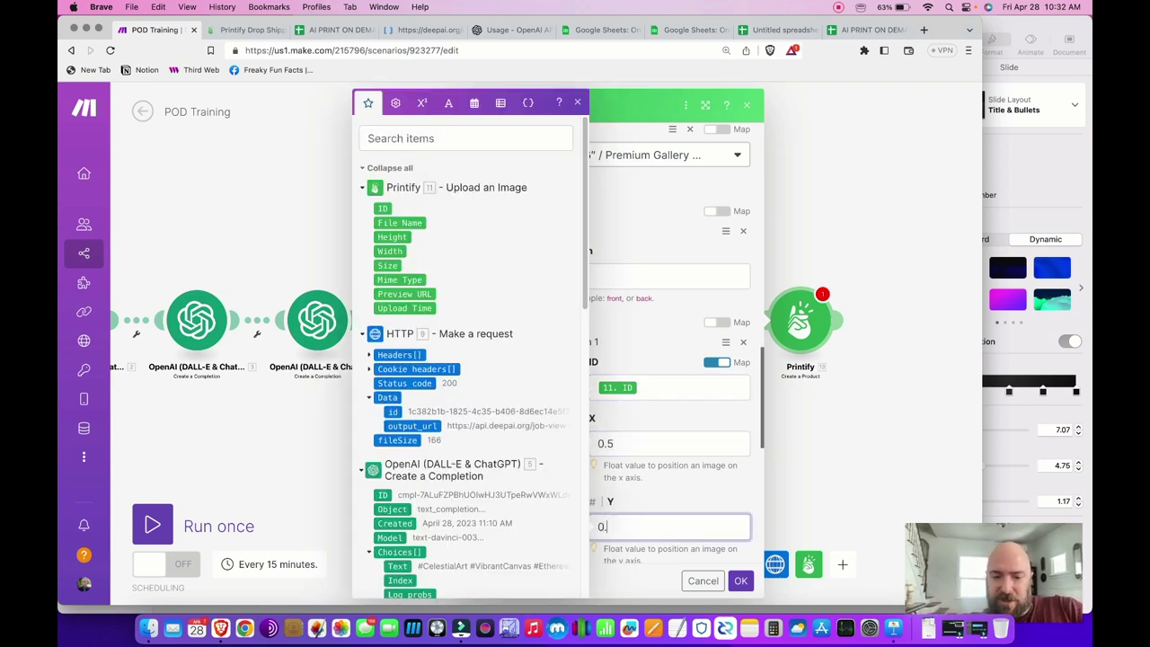
{"action": "type", "text": "5"}
{"action": "left_click", "coordinate": [677, 488]}
Set the Scale of the placeholder image to 1
{"action": "scroll", "coordinate": [675, 480], "scroll_direction": "down", "scroll_amount": 3}
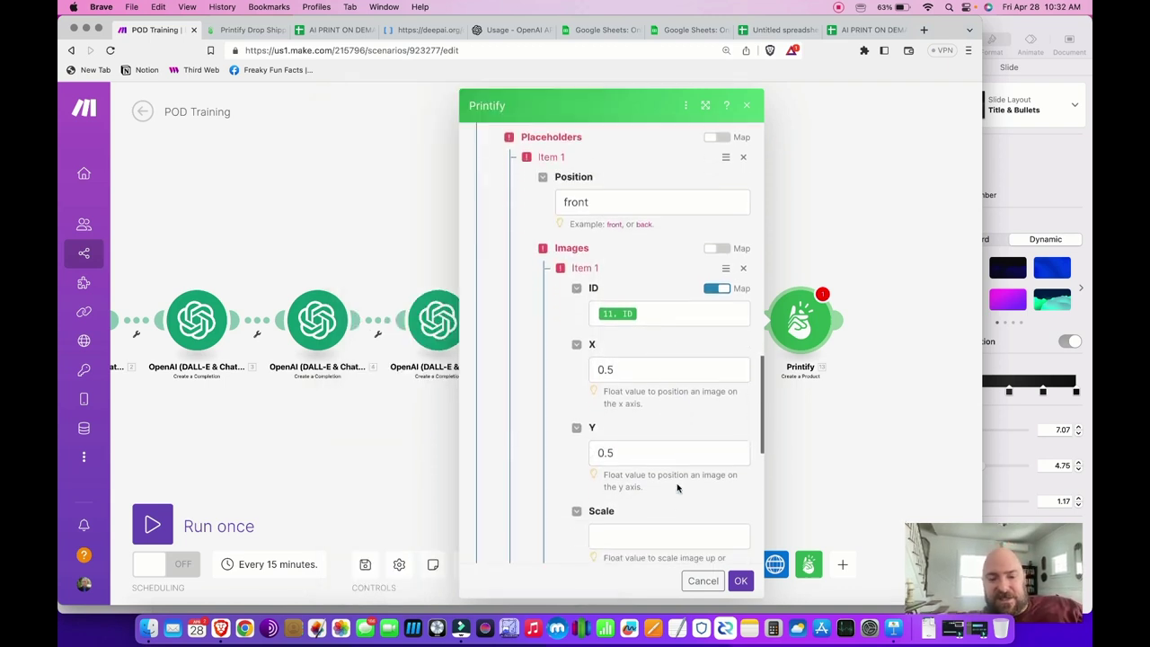
{"action": "left_click", "coordinate": [633, 518]}
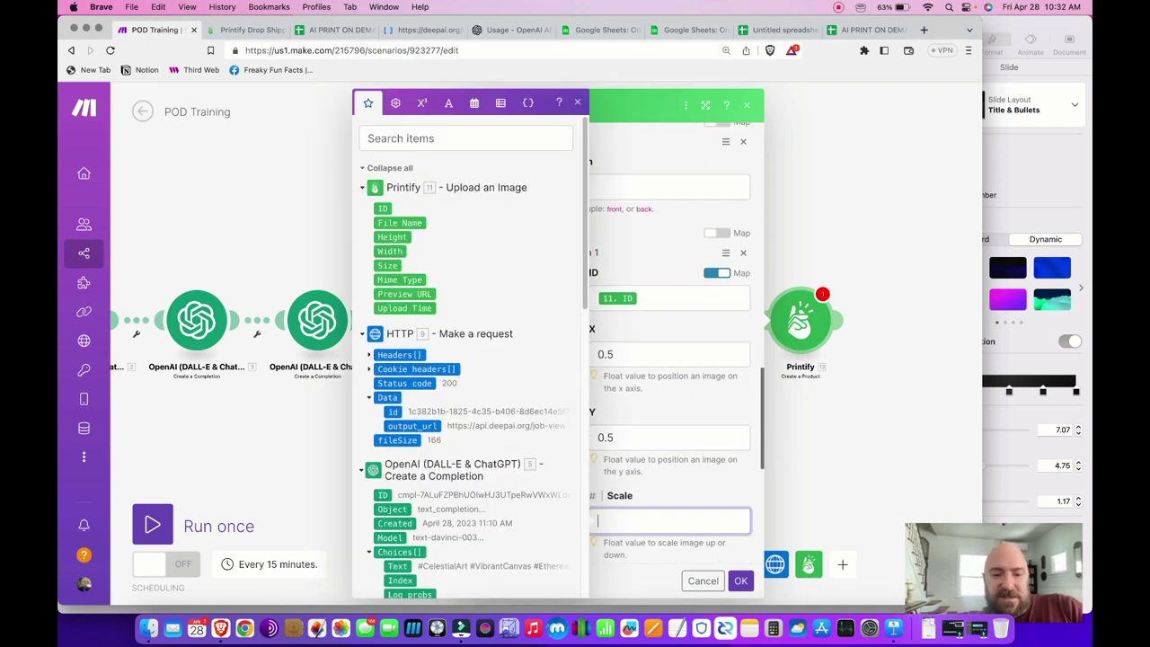
{"action": "type", "text": "1"}
{"action": "left_click", "coordinate": [667, 491]}
{"action": "scroll", "coordinate": [671, 483], "scroll_direction": "down", "scroll_amount": 3}
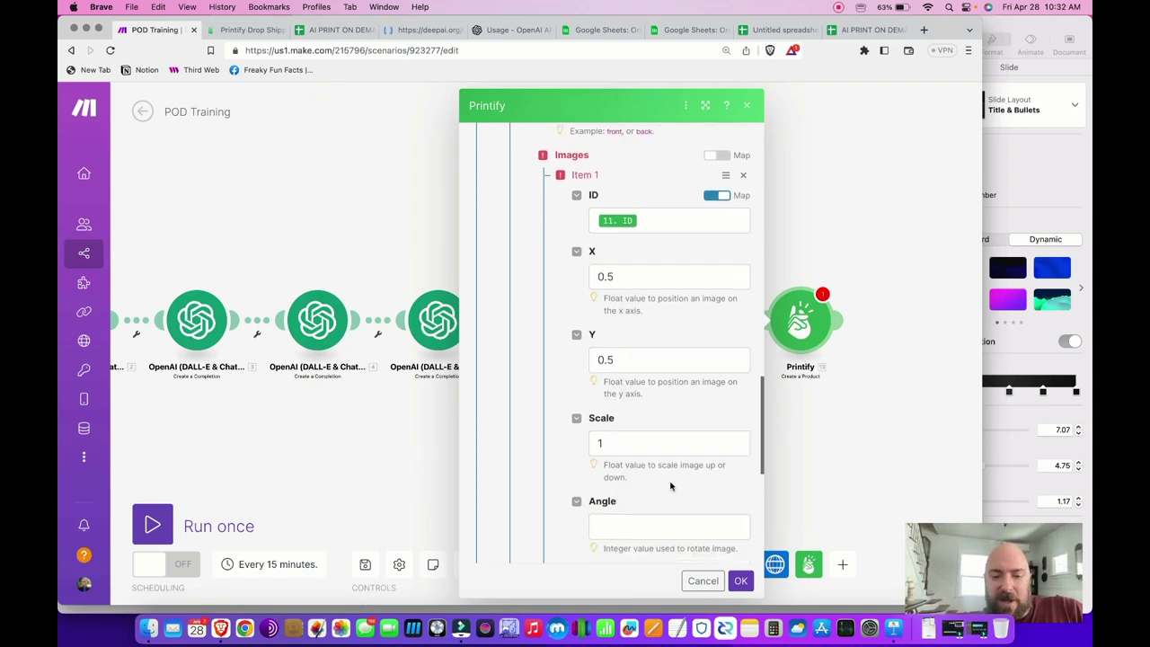
Set the Angle of the placeholder image to 360
{"action": "scroll", "coordinate": [669, 483], "scroll_direction": "down", "scroll_amount": 2}
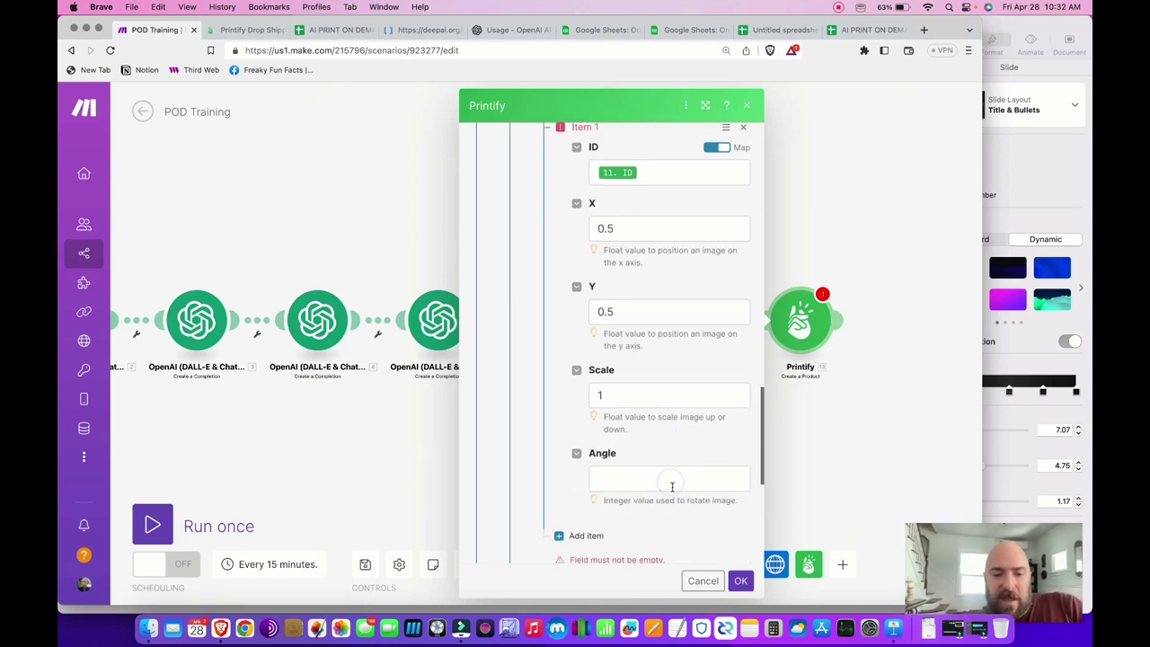
{"action": "left_click", "coordinate": [656, 480]}
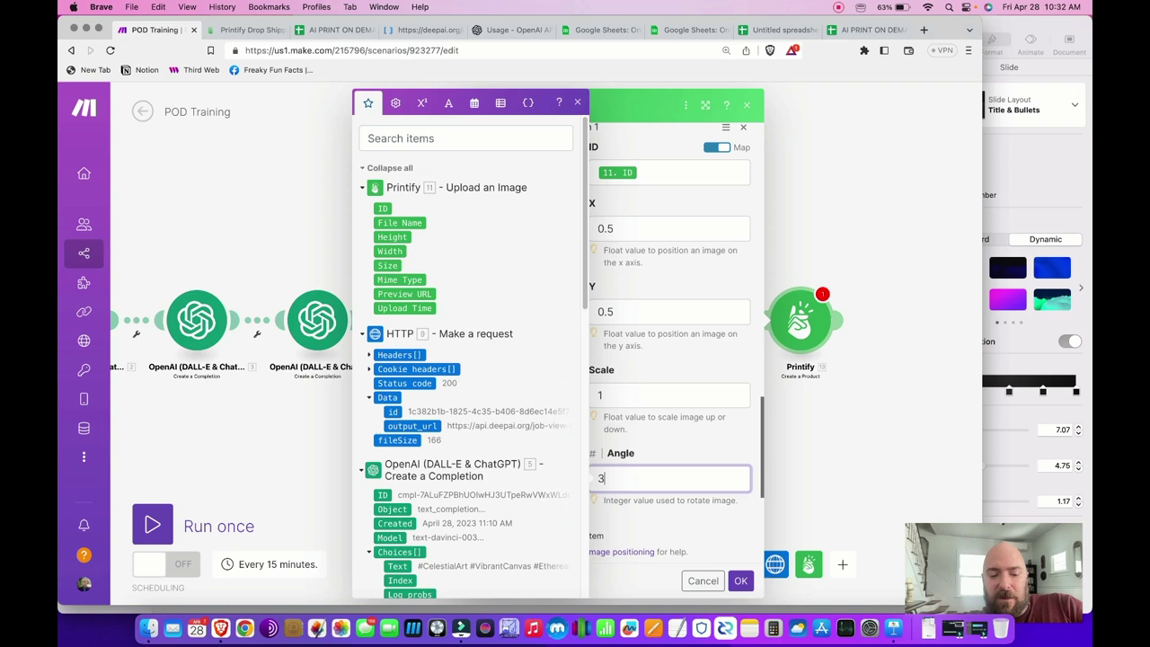
{"action": "left_click", "coordinate": [682, 439]}
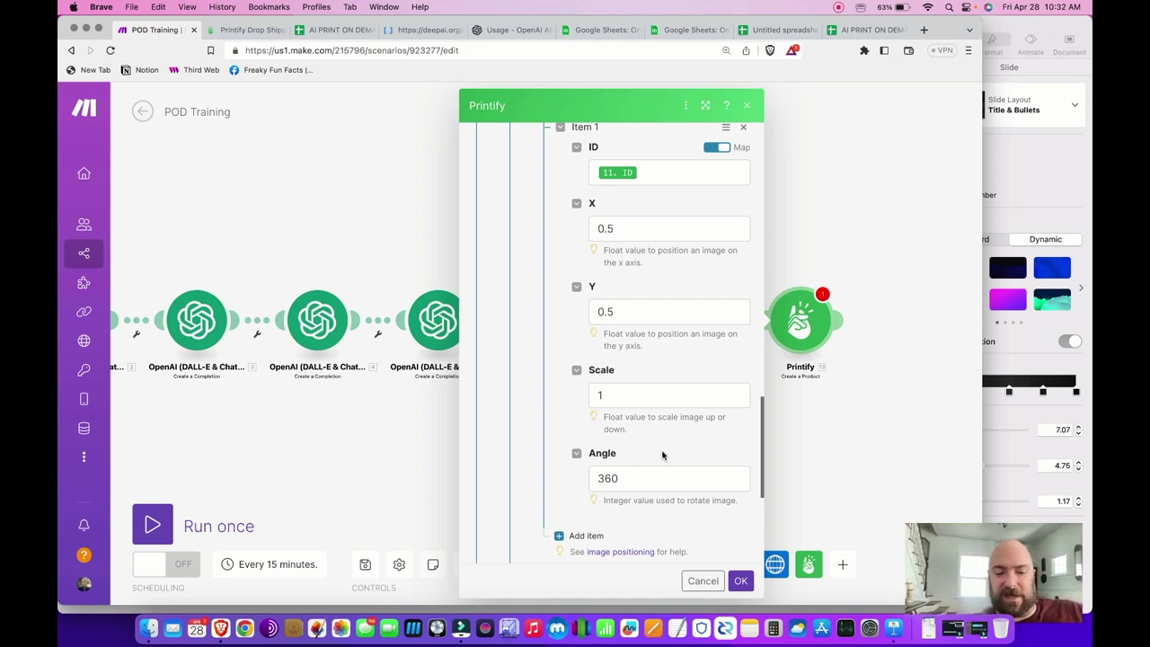
Add a first item to the product's Tags with the text canvas
{"action": "scroll", "coordinate": [685, 525], "scroll_direction": "down", "scroll_amount": 6}
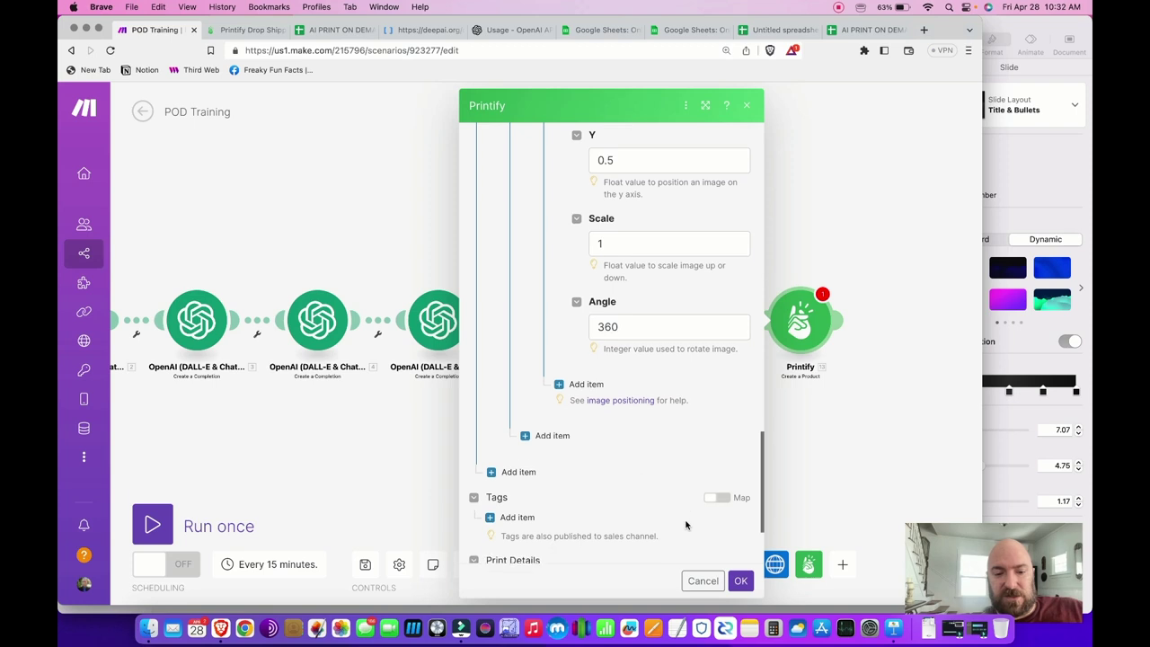
{"action": "left_click", "coordinate": [519, 385]}
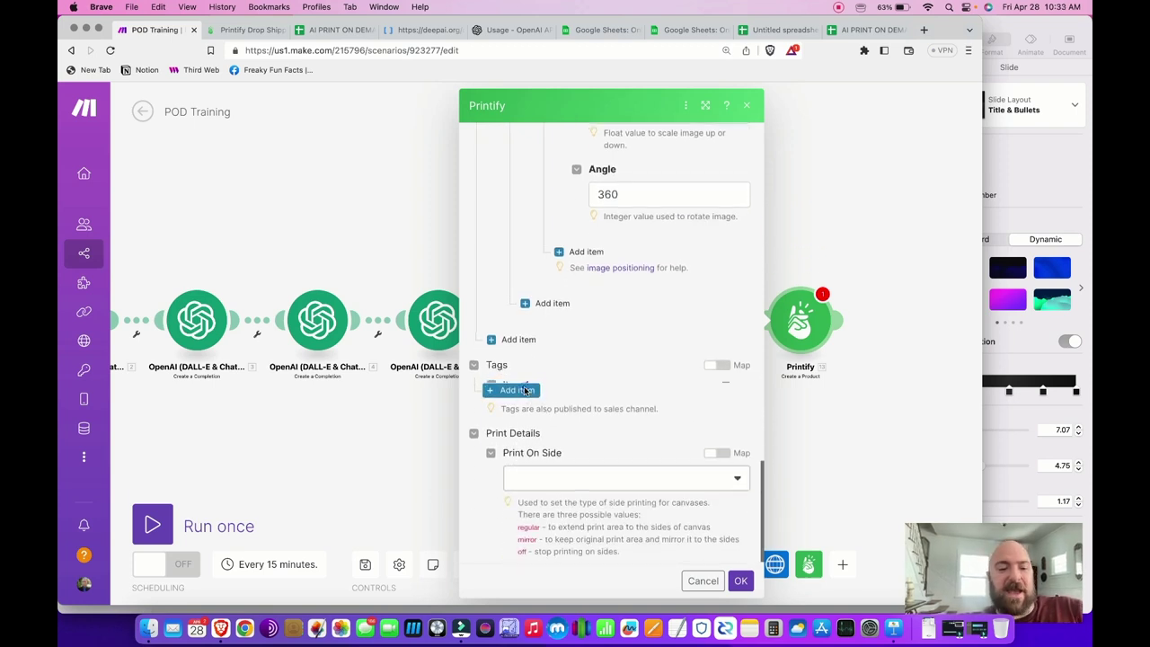
{"action": "left_click", "coordinate": [554, 411]}
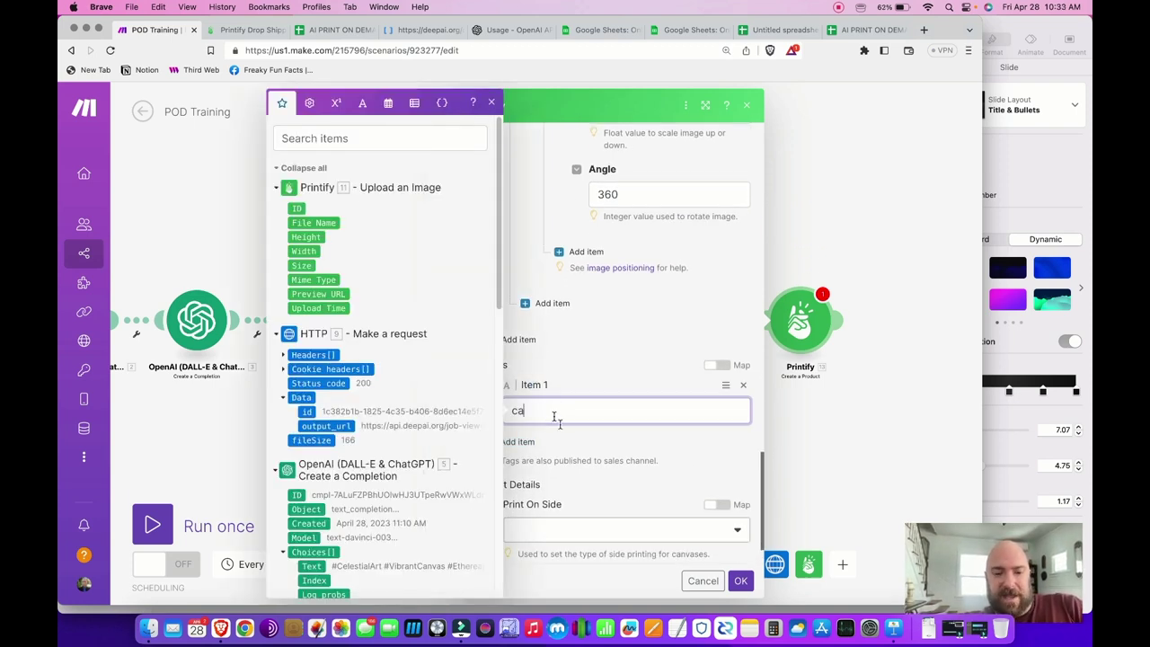
{"action": "left_click", "coordinate": [611, 382]}
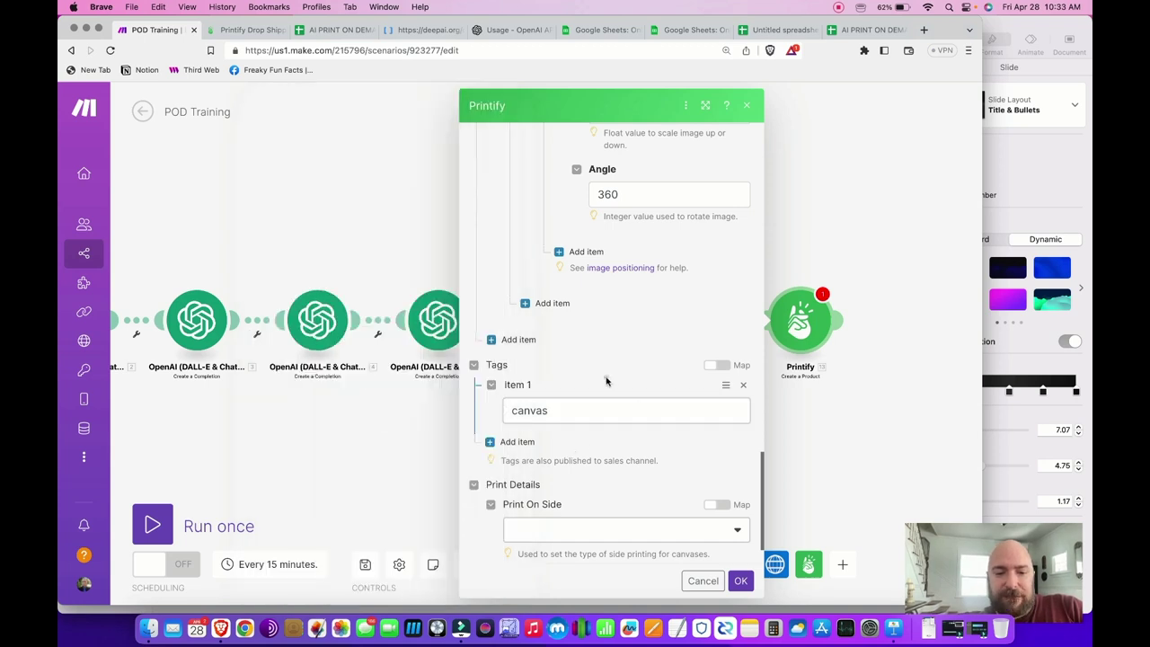
Add two more product tags, brush strokes and abstract
{"action": "left_click", "coordinate": [518, 441]}
{"action": "left_click", "coordinate": [539, 463]}
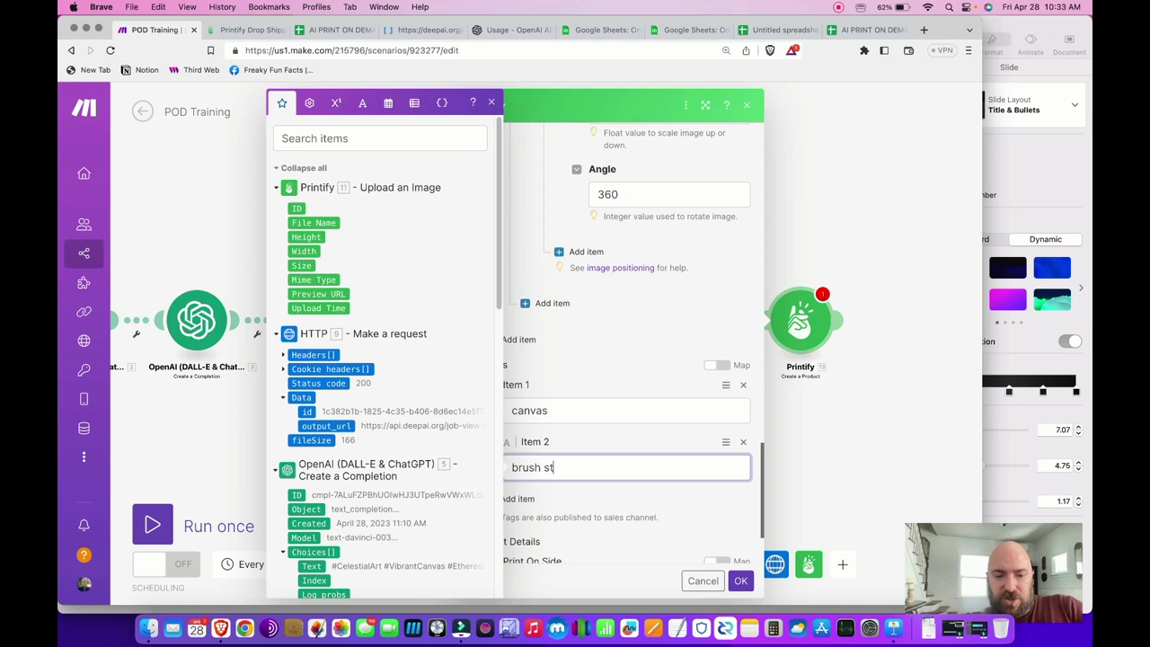
{"action": "type", "text": "brush strokes"}
{"action": "left_click", "coordinate": [588, 440]}
{"action": "left_click", "coordinate": [518, 499]}
{"action": "left_click", "coordinate": [533, 524]}
{"action": "type", "text": "abstra"}
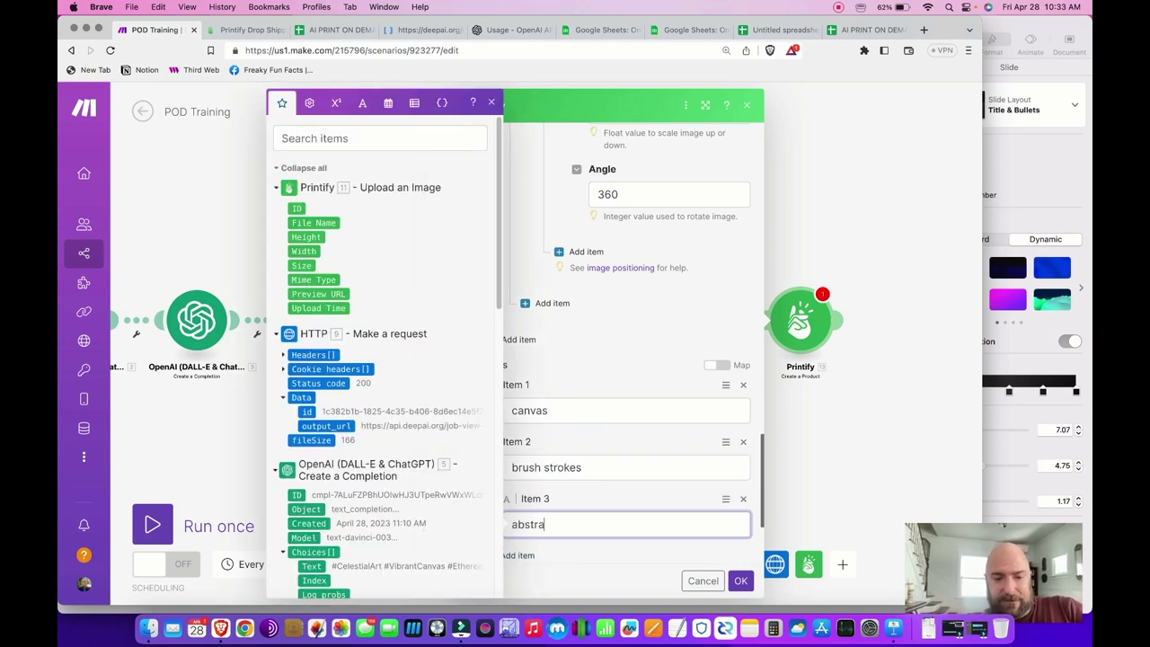
{"action": "type", "text": "ct"}
{"action": "left_click", "coordinate": [591, 494]}
Set Print On Side to mirror in the Print Details and confirm the Create a Product module settings
{"action": "scroll", "coordinate": [601, 490], "scroll_direction": "down", "scroll_amount": 1}
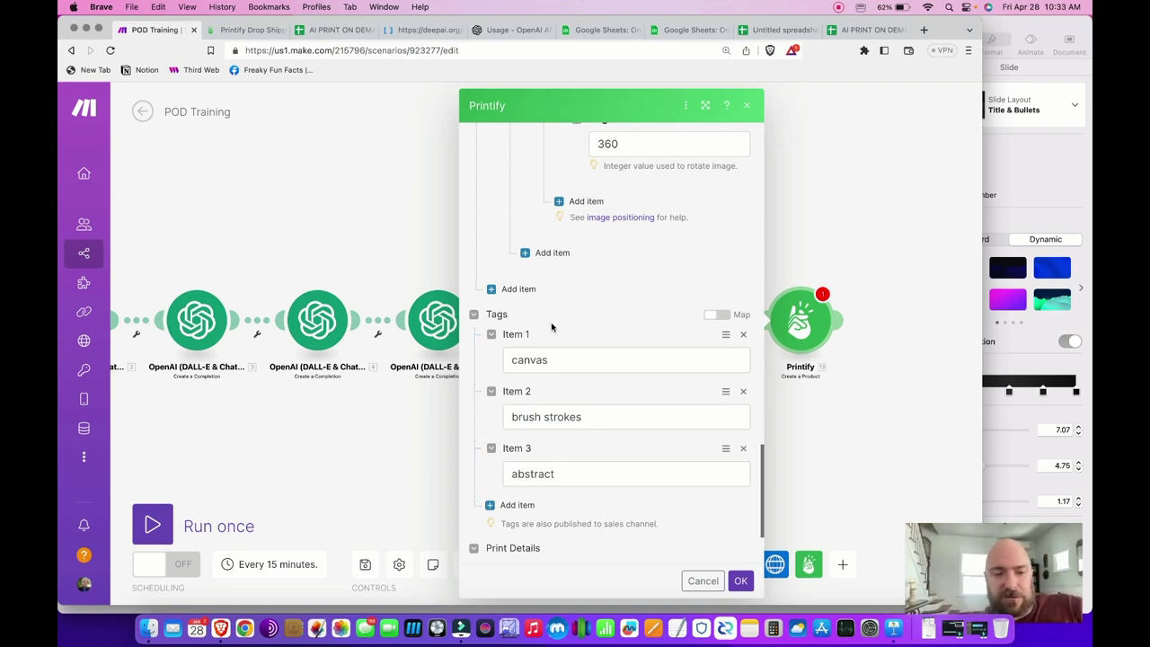
{"action": "scroll", "coordinate": [573, 354], "scroll_direction": "down", "scroll_amount": 2}
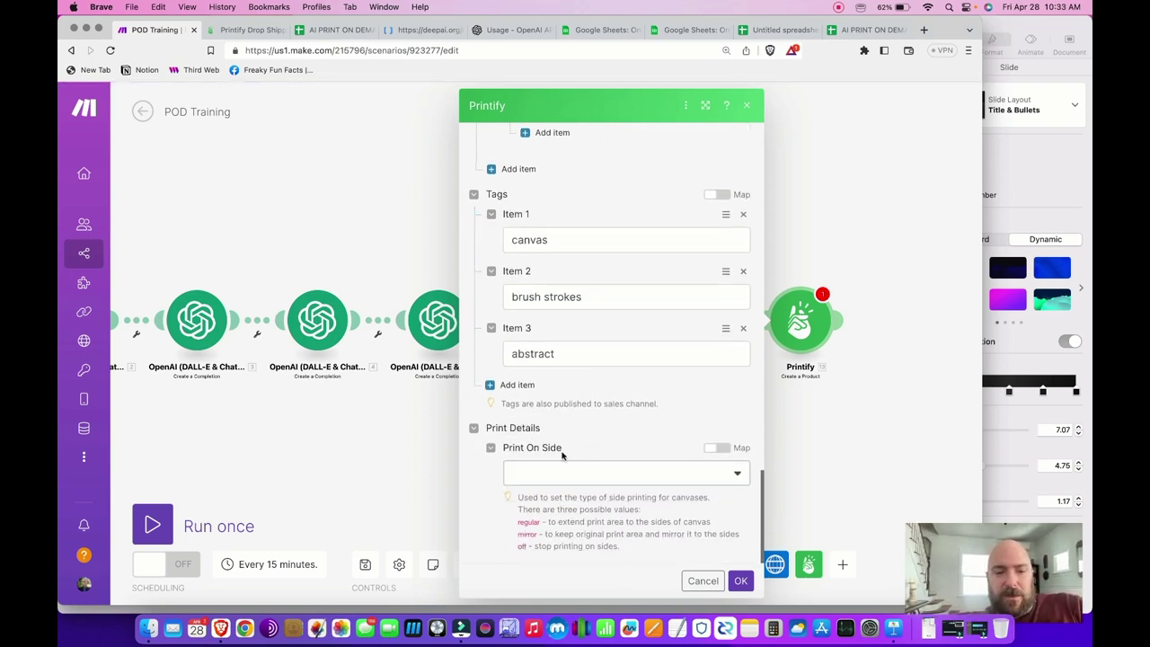
{"action": "left_click", "coordinate": [577, 474]}
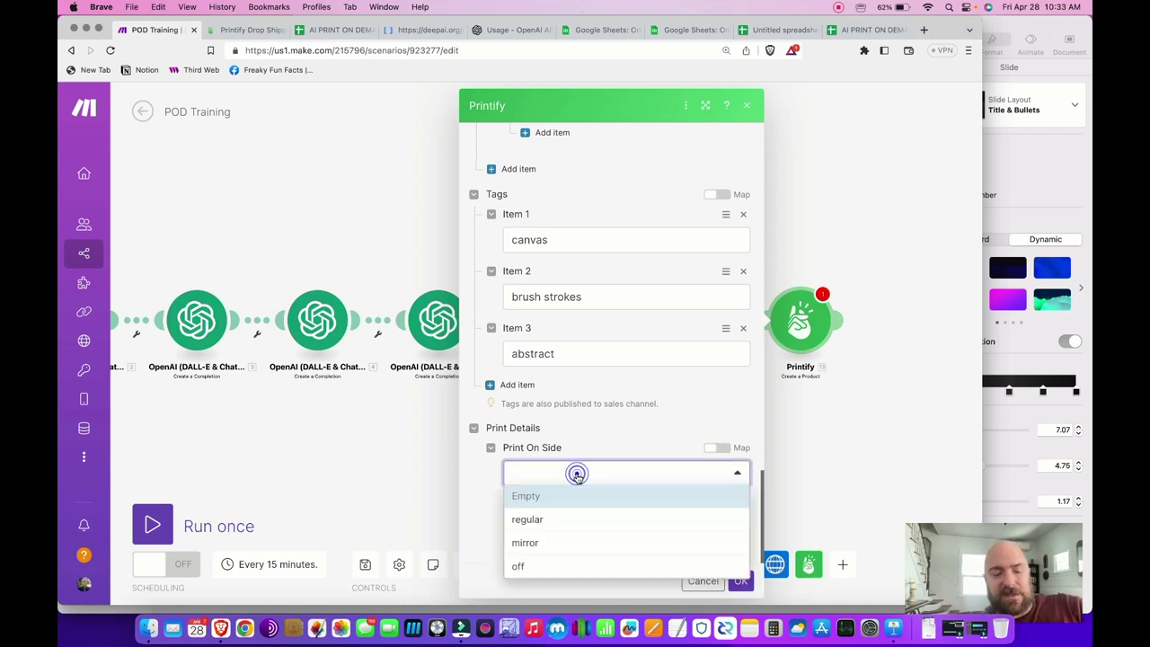
{"action": "left_click", "coordinate": [548, 545]}
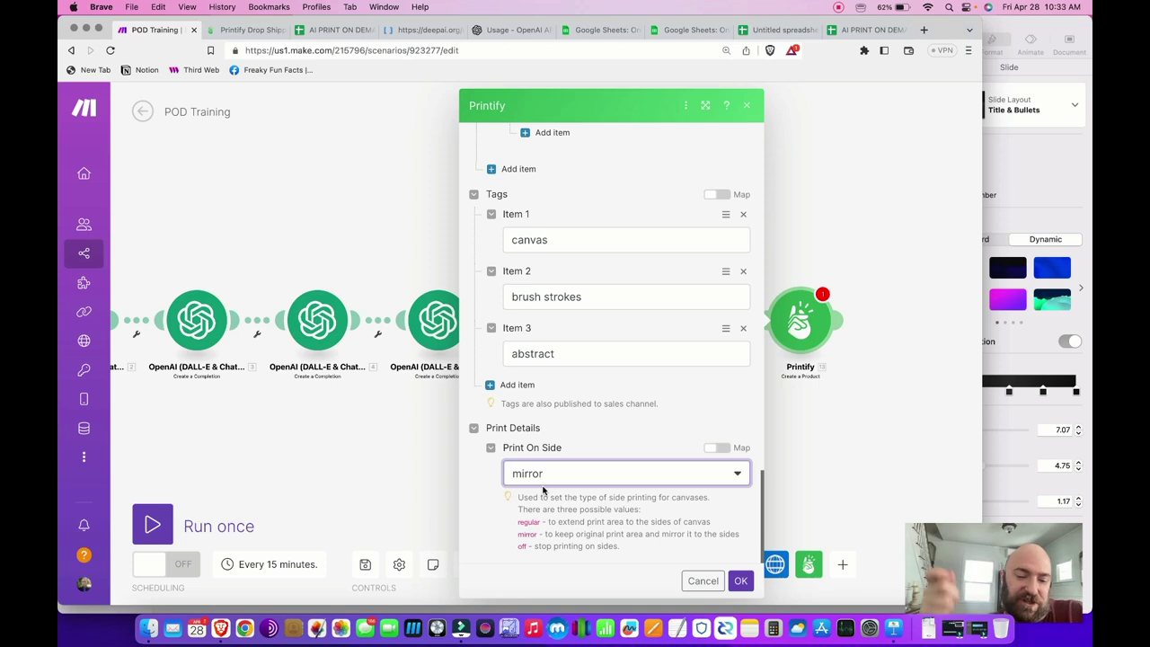
{"action": "left_click", "coordinate": [615, 473]}
{"action": "left_click", "coordinate": [615, 473]}
{"action": "left_click", "coordinate": [738, 581]}
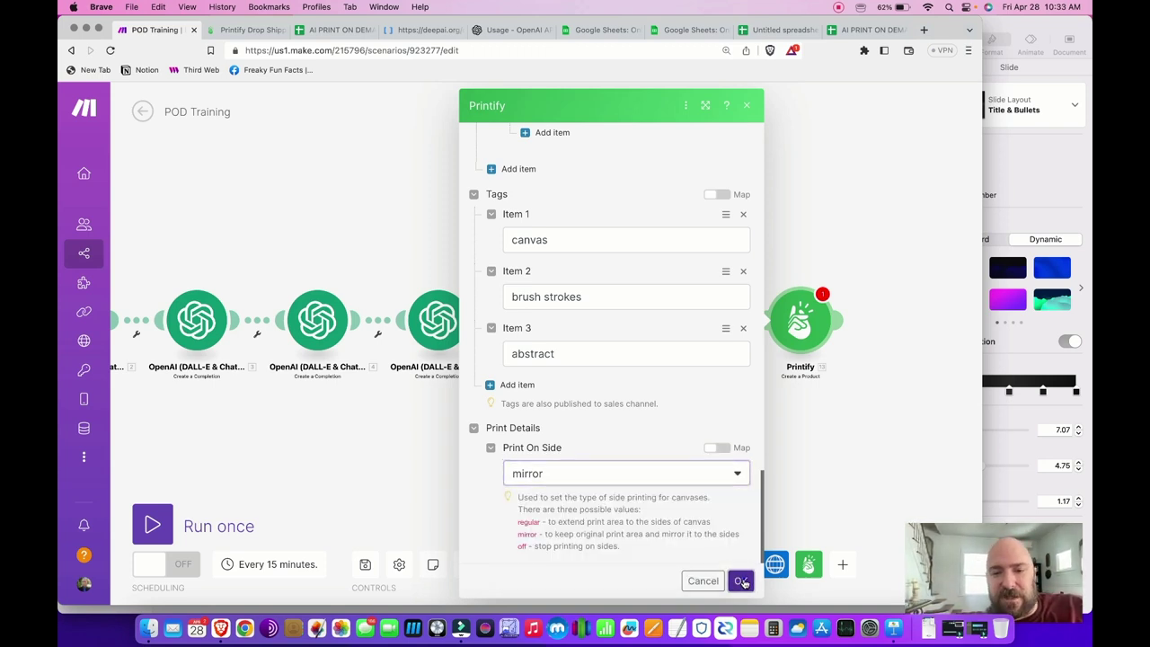
Save the POD Training scenario and run it once
{"action": "left_click_drag", "start_coordinate": [500, 194], "coordinate": [567, 206]}
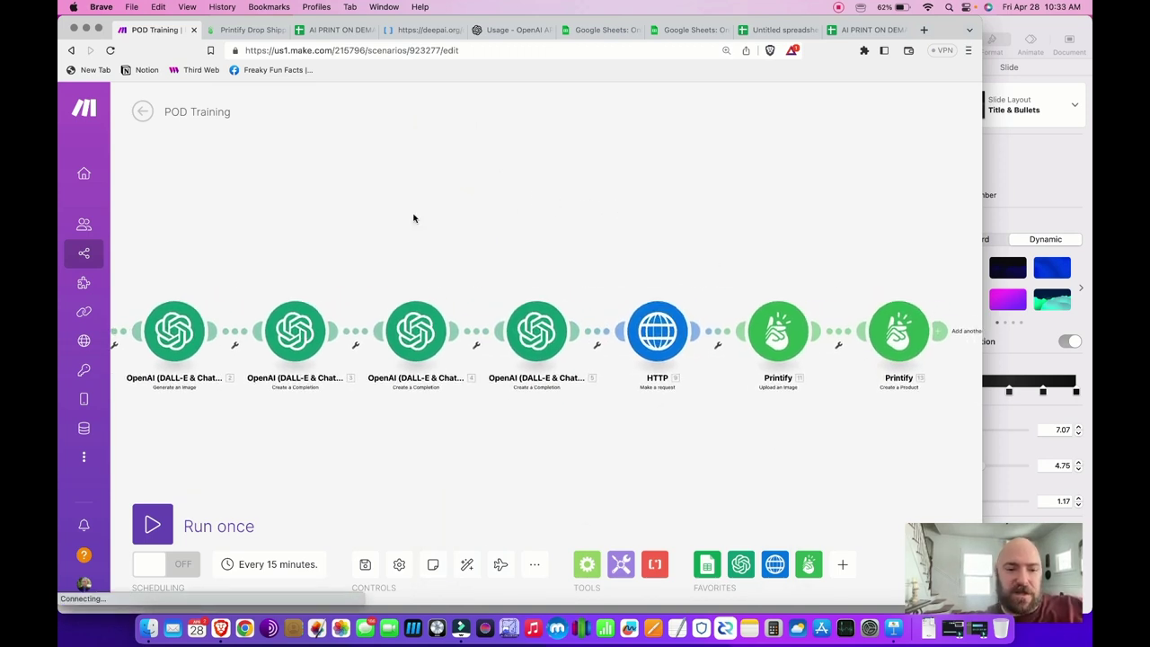
{"action": "left_click_drag", "start_coordinate": [211, 240], "coordinate": [260, 239]}
{"action": "left_click", "coordinate": [366, 564]}
{"action": "left_click", "coordinate": [154, 524]}
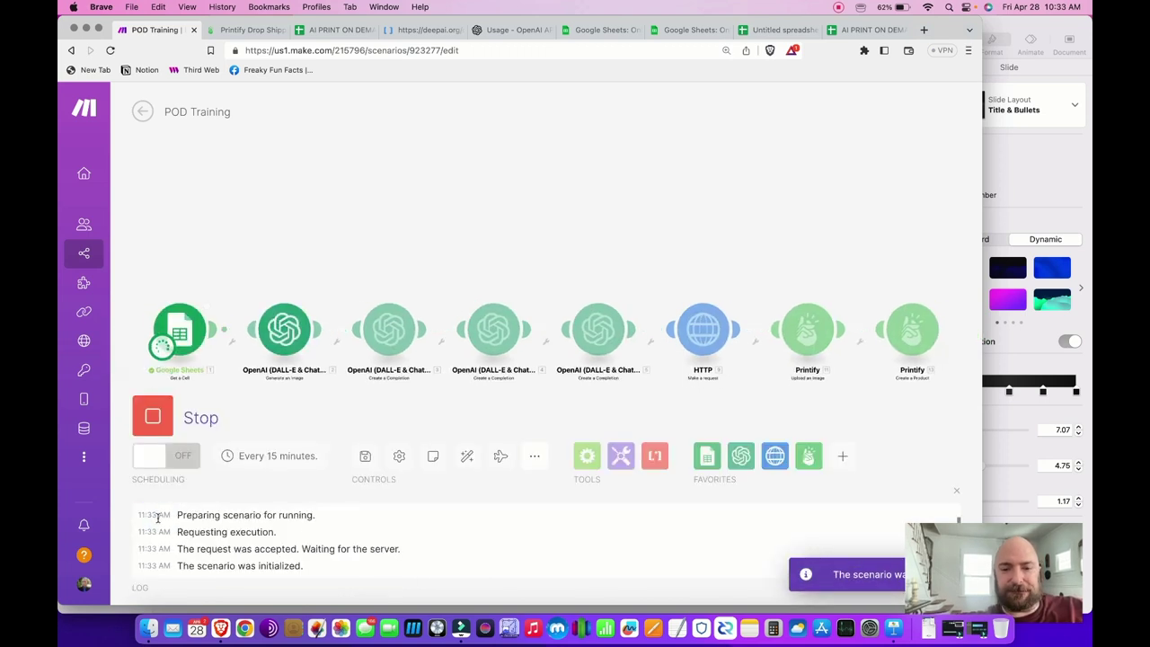
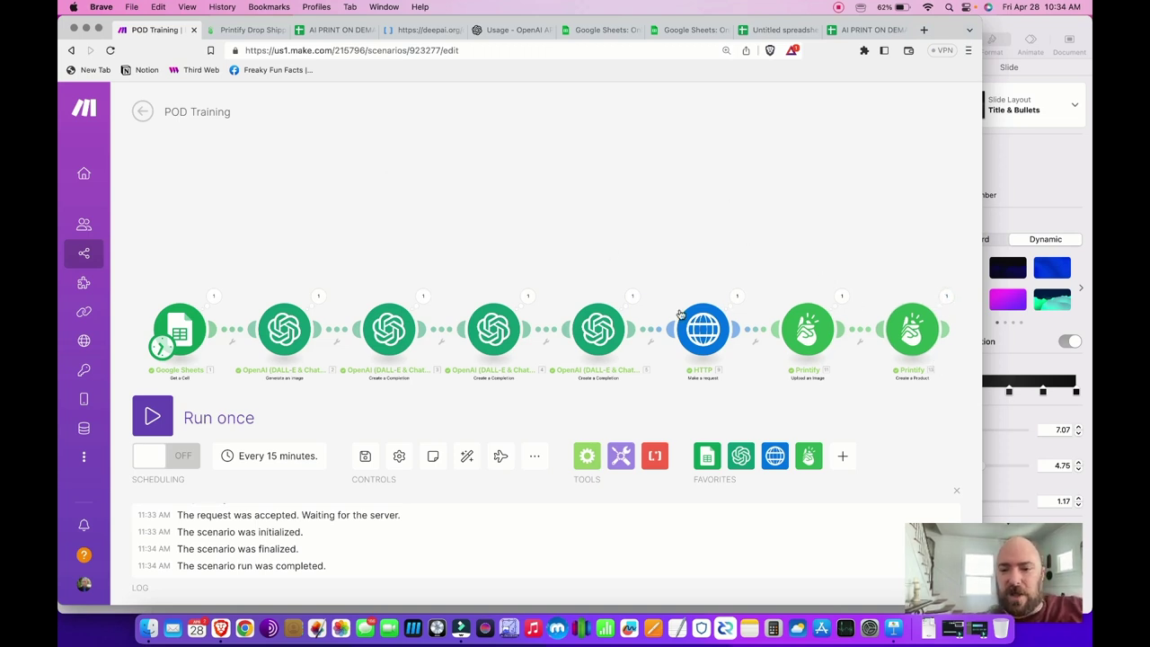
Switch to Printify, open the new Art Print of Raging Waves product from My Products, and examine its mockups
{"action": "left_click", "coordinate": [241, 31]}
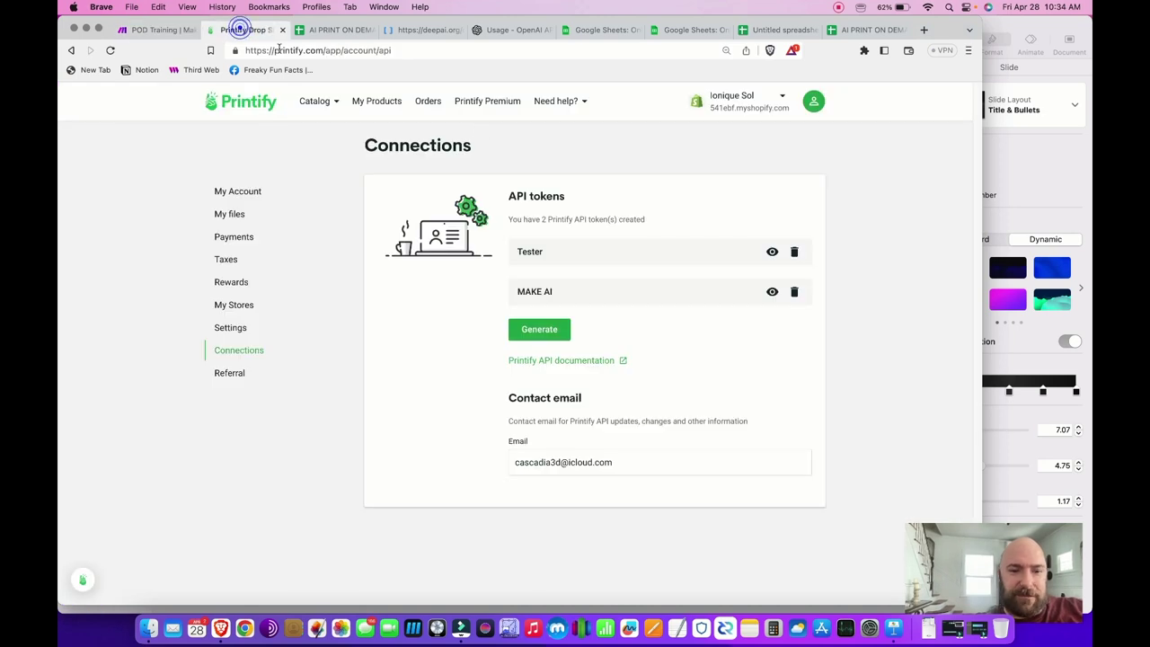
{"action": "left_click", "coordinate": [377, 101]}
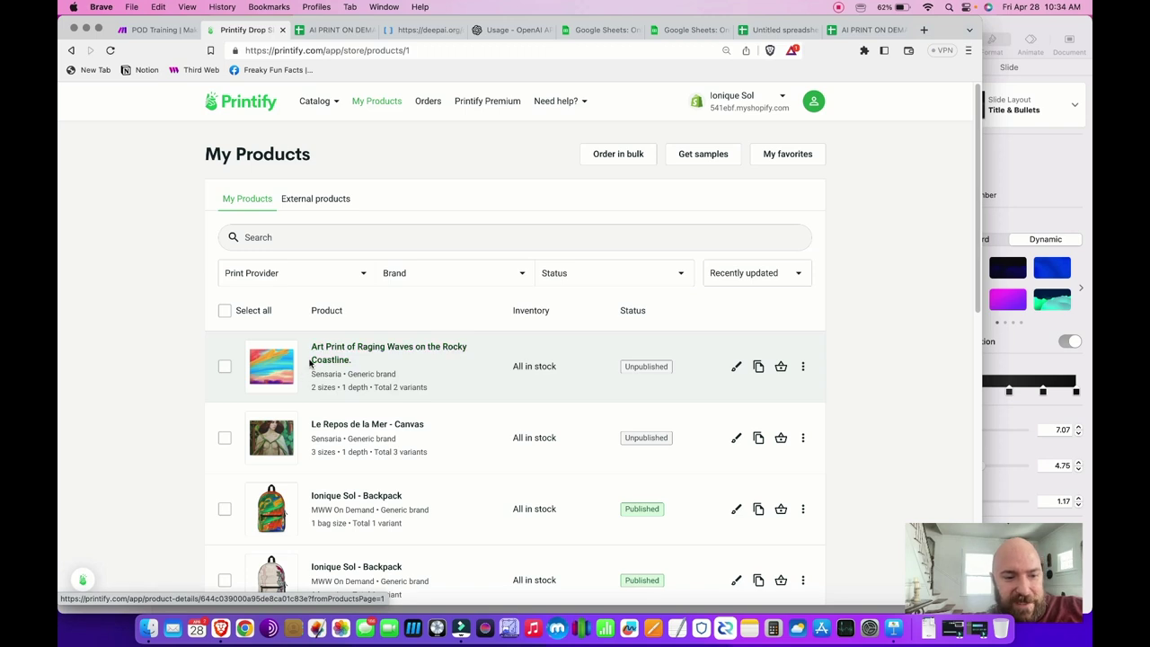
{"action": "left_click", "coordinate": [342, 351]}
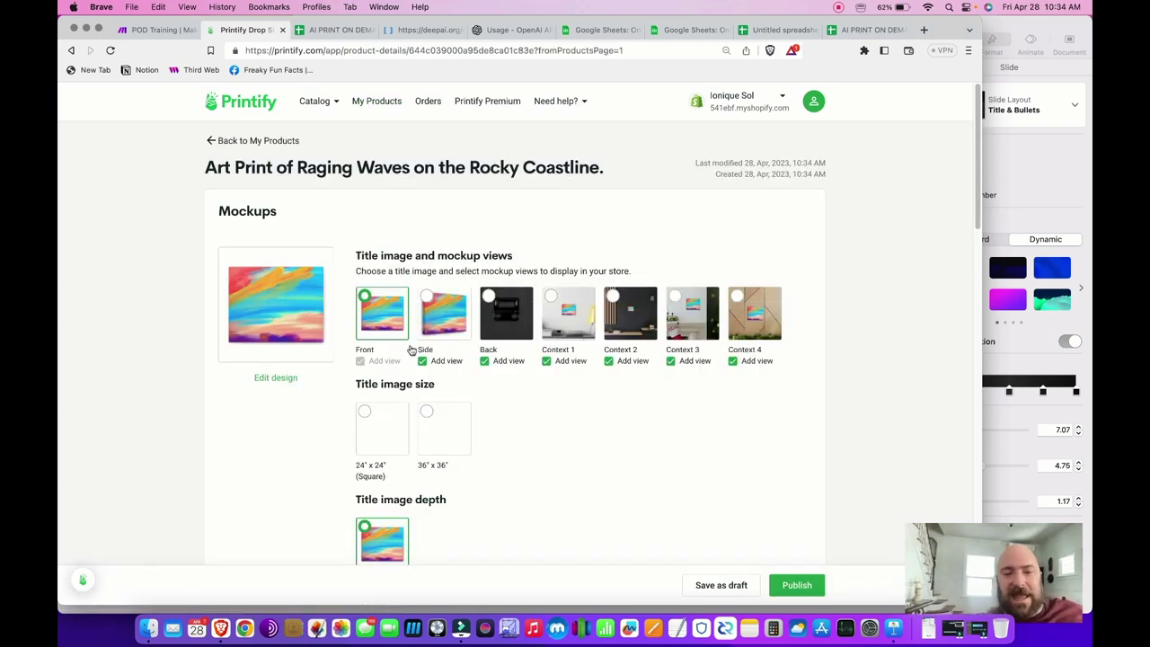
{"action": "scroll", "coordinate": [593, 448], "scroll_direction": "down", "scroll_amount": 2}
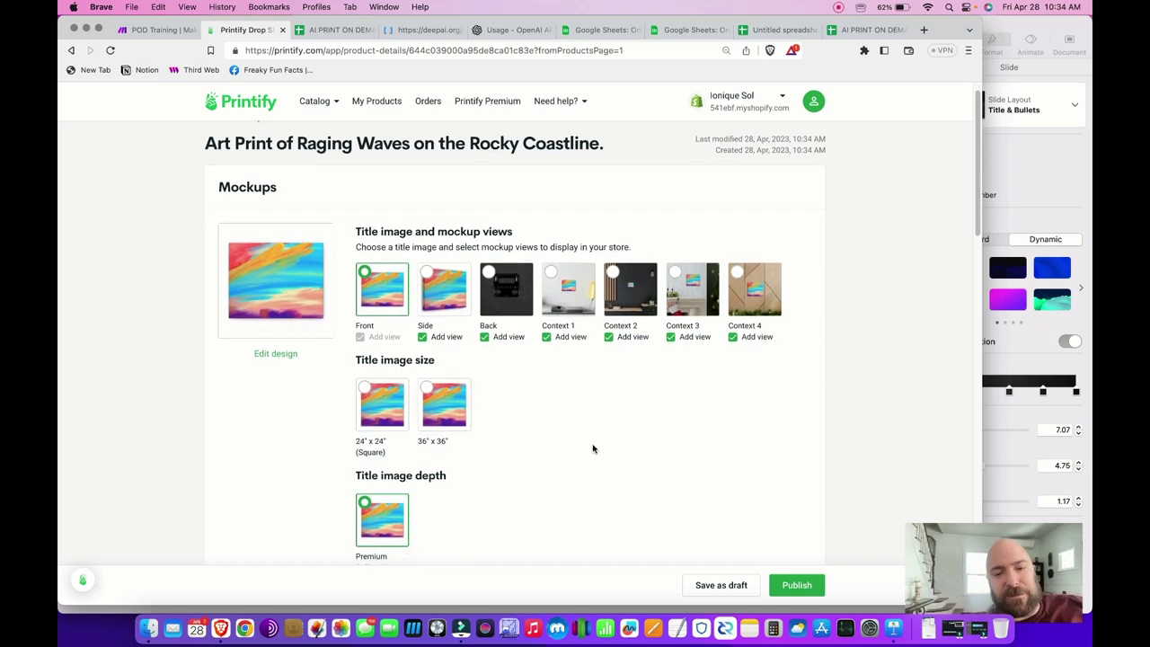
{"action": "scroll", "coordinate": [593, 448], "scroll_direction": "down", "scroll_amount": 1}
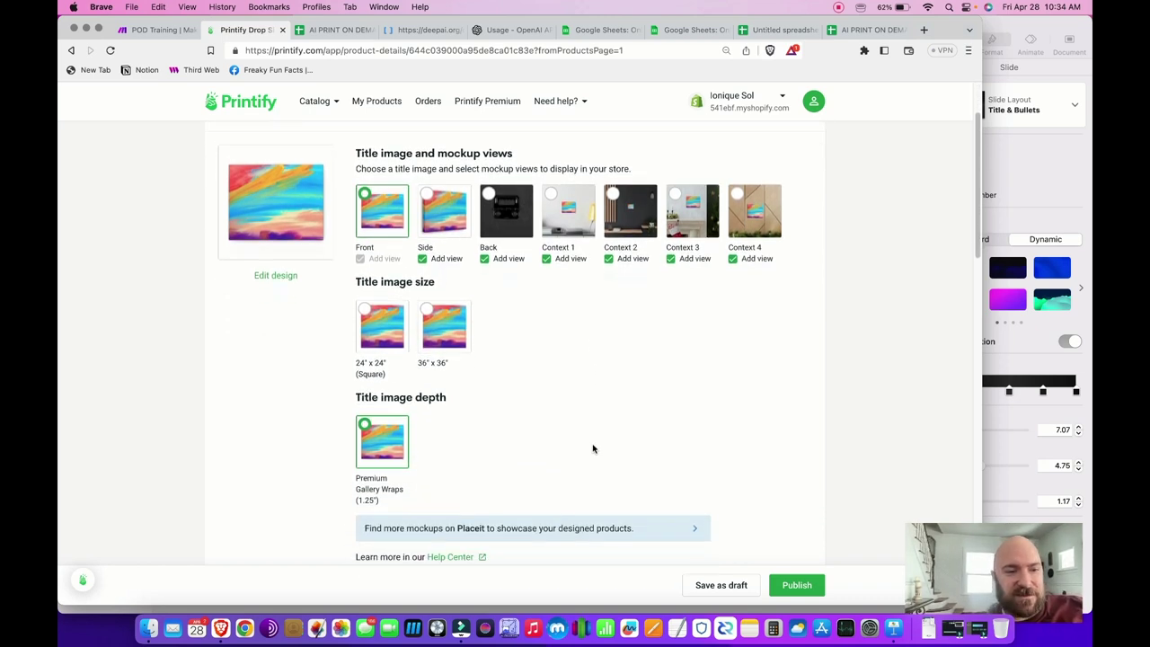
{"action": "scroll", "coordinate": [593, 449], "scroll_direction": "up", "scroll_amount": 2}
{"action": "scroll", "coordinate": [593, 448], "scroll_direction": "down", "scroll_amount": 4}
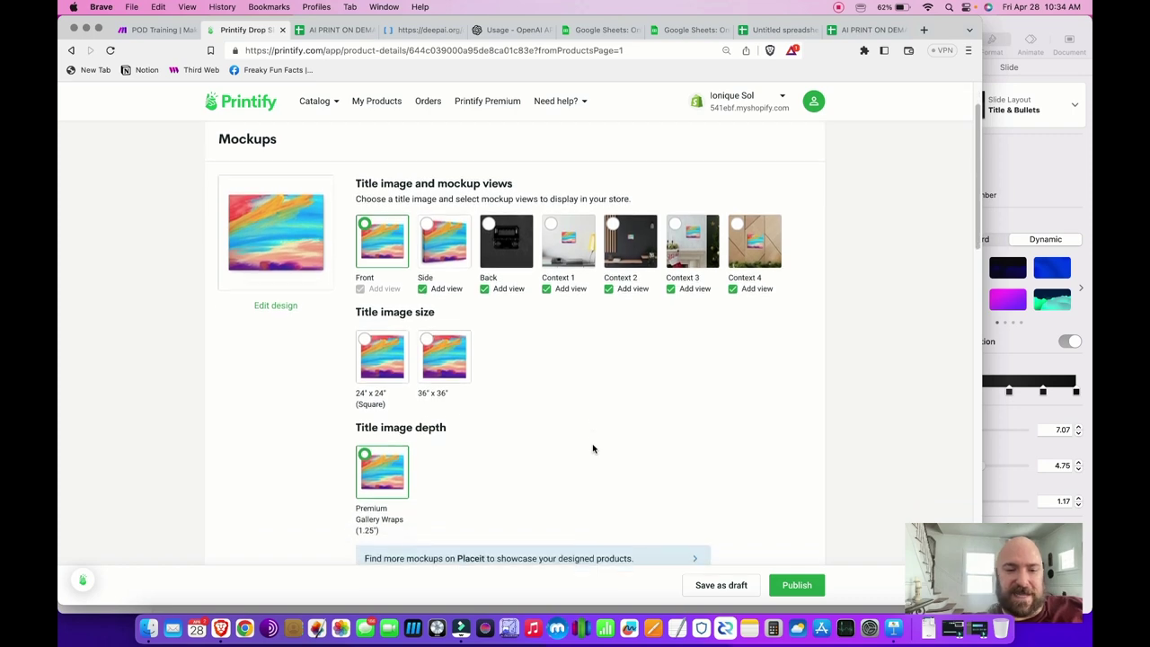
Move the hashtags in the product description into their own paragraph below the text
{"action": "scroll", "coordinate": [593, 448], "scroll_direction": "down", "scroll_amount": 8}
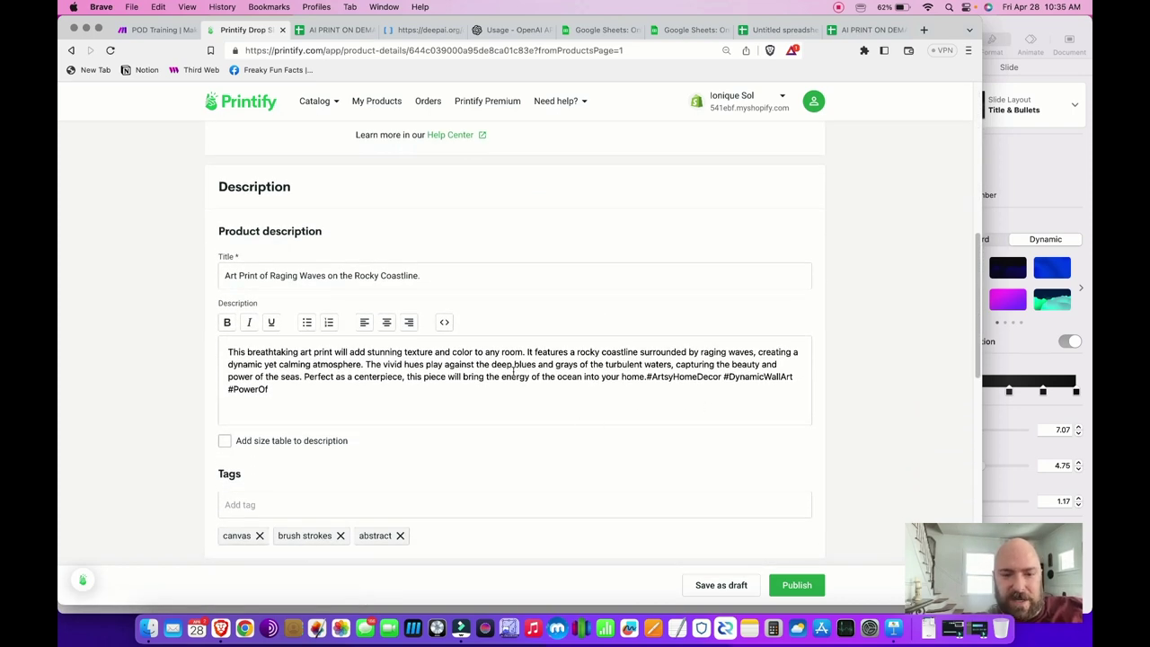
{"action": "left_click", "coordinate": [644, 377]}
{"action": "type", "text": "."}
{"action": "key", "text": "Return"}
{"action": "key", "text": "Return"}
{"action": "key", "text": "BackSpace"}
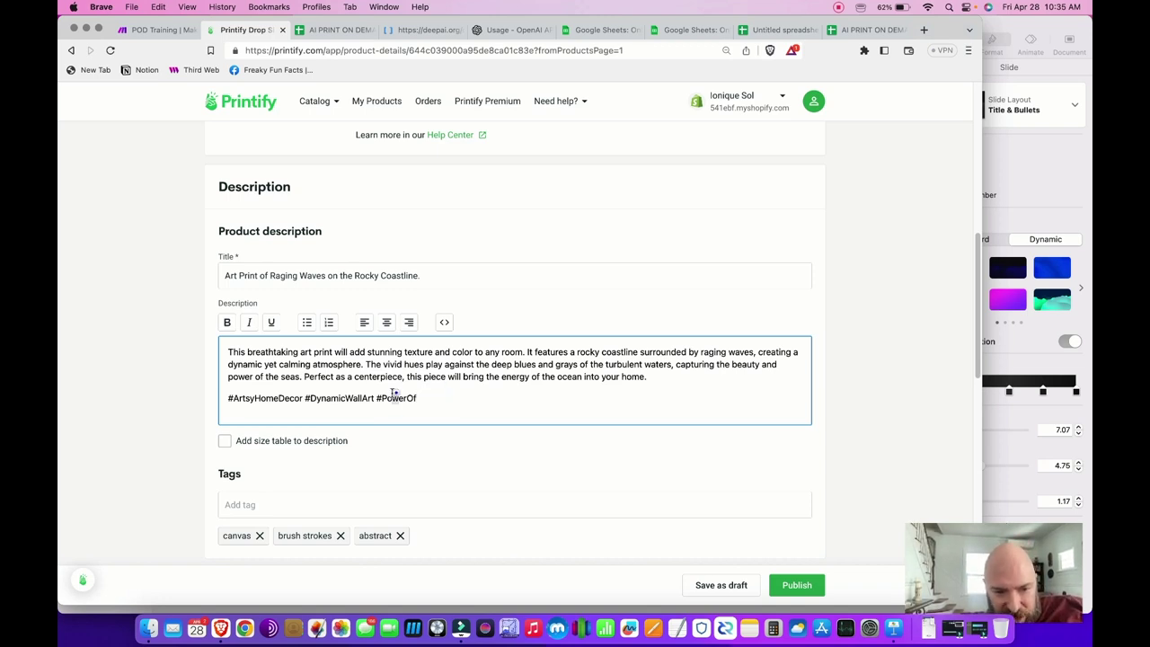
{"action": "left_click_drag", "start_coordinate": [420, 398], "coordinate": [223, 402]}
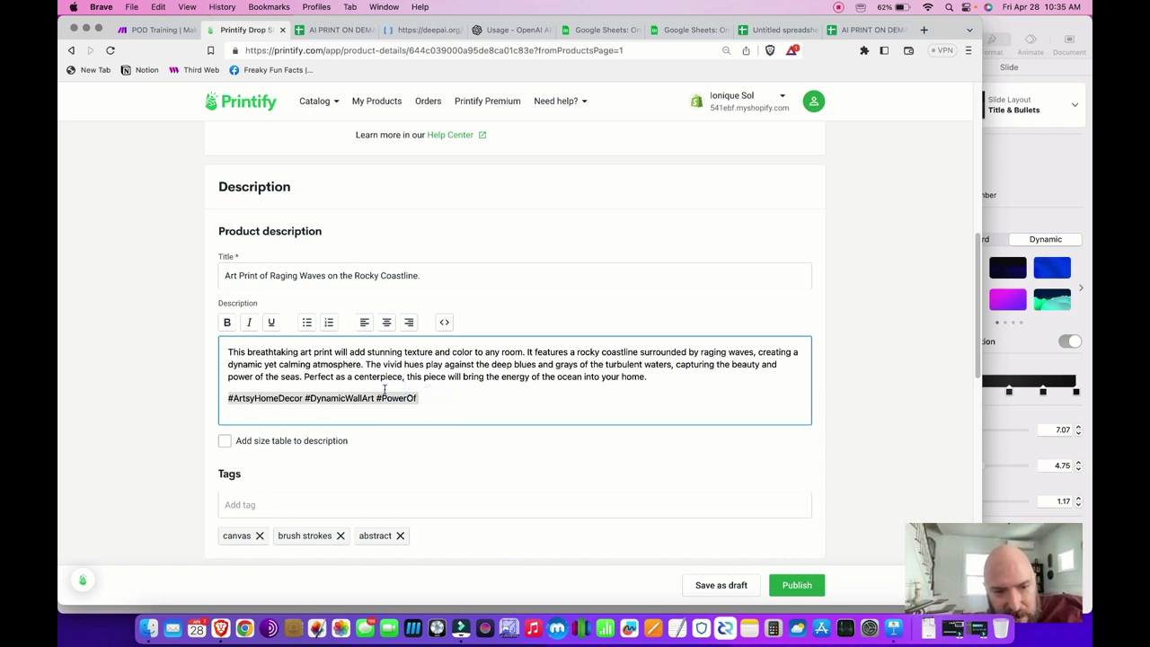
{"action": "left_click", "coordinate": [422, 399]}
{"action": "left_click_drag", "start_coordinate": [423, 399], "coordinate": [231, 398]}
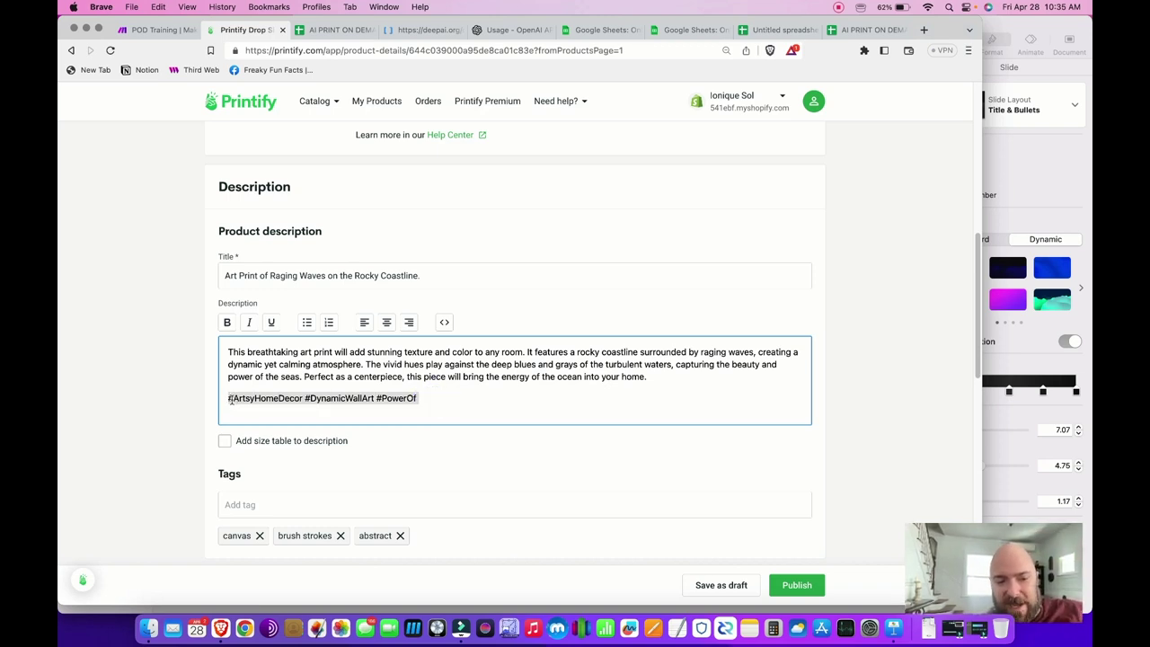
{"action": "left_click", "coordinate": [452, 397]}
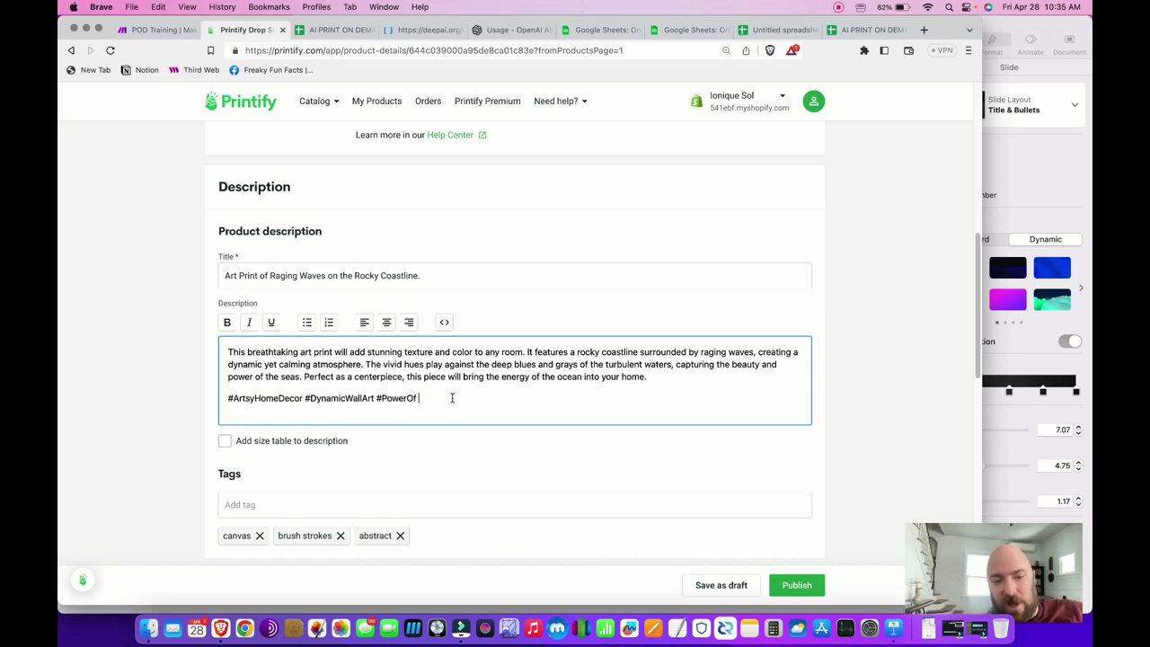
{"action": "left_click_drag", "start_coordinate": [255, 407], "coordinate": [221, 401]}
{"action": "triple_click", "coordinate": [355, 397]}
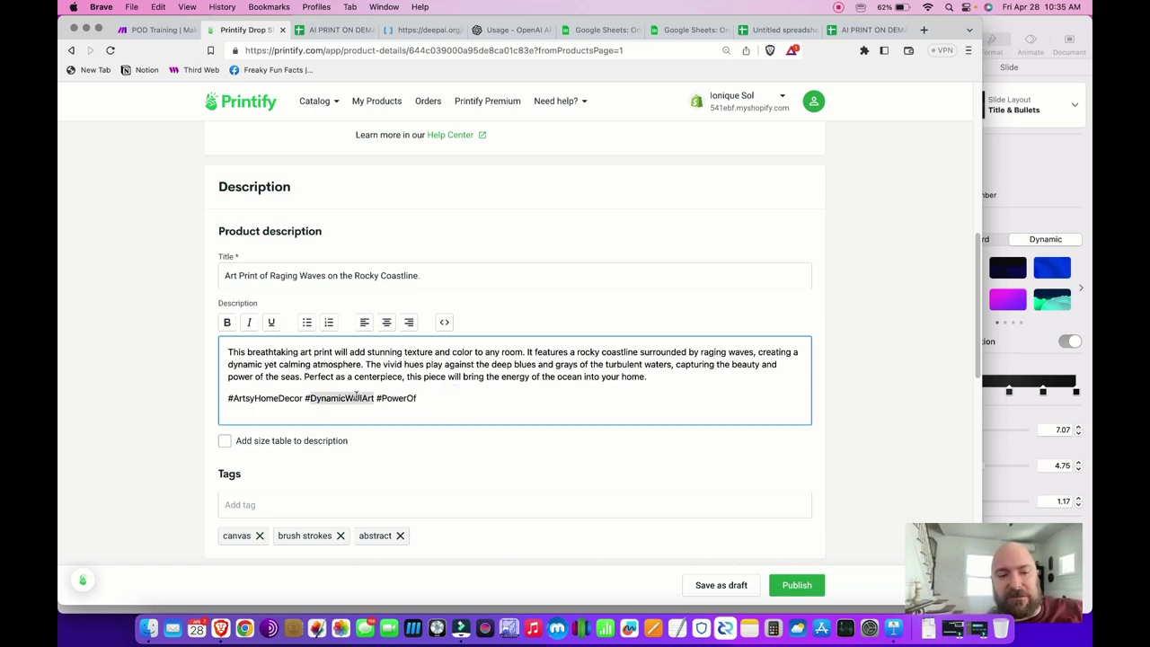
{"action": "left_click", "coordinate": [430, 398]}
{"action": "left_click_drag", "start_coordinate": [440, 398], "coordinate": [221, 404]}
{"action": "left_click", "coordinate": [406, 404]}
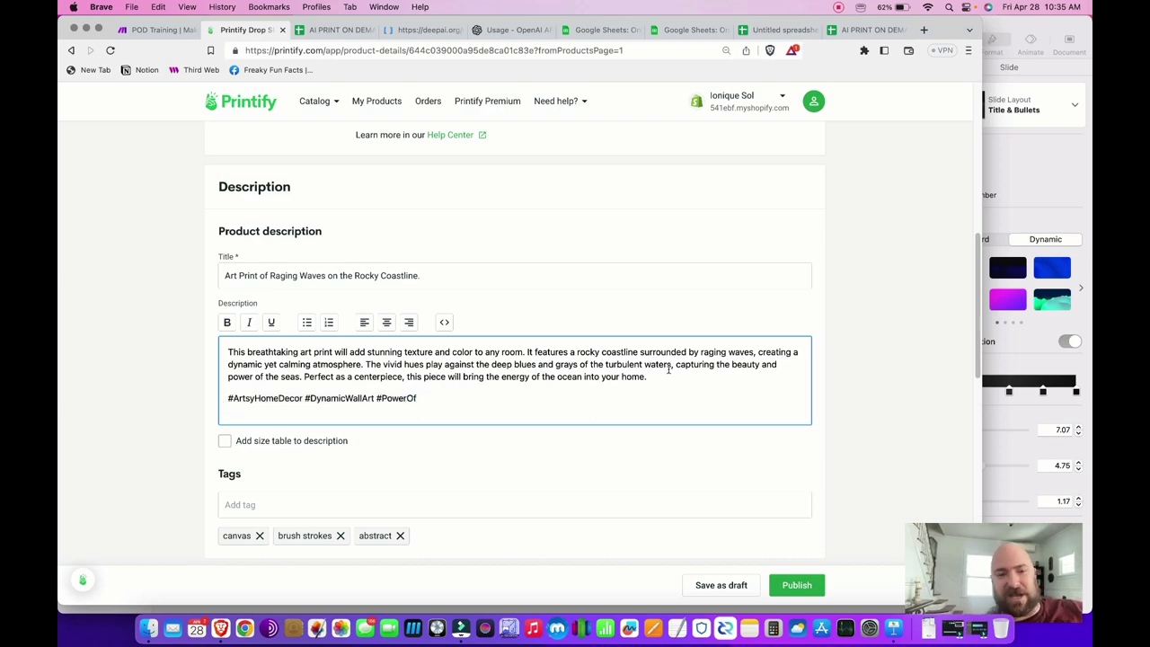
Review the product's tags, variant retail prices and publishing settings
{"action": "scroll", "coordinate": [572, 353], "scroll_direction": "up", "scroll_amount": 5}
{"action": "scroll", "coordinate": [572, 354], "scroll_direction": "down", "scroll_amount": 10}
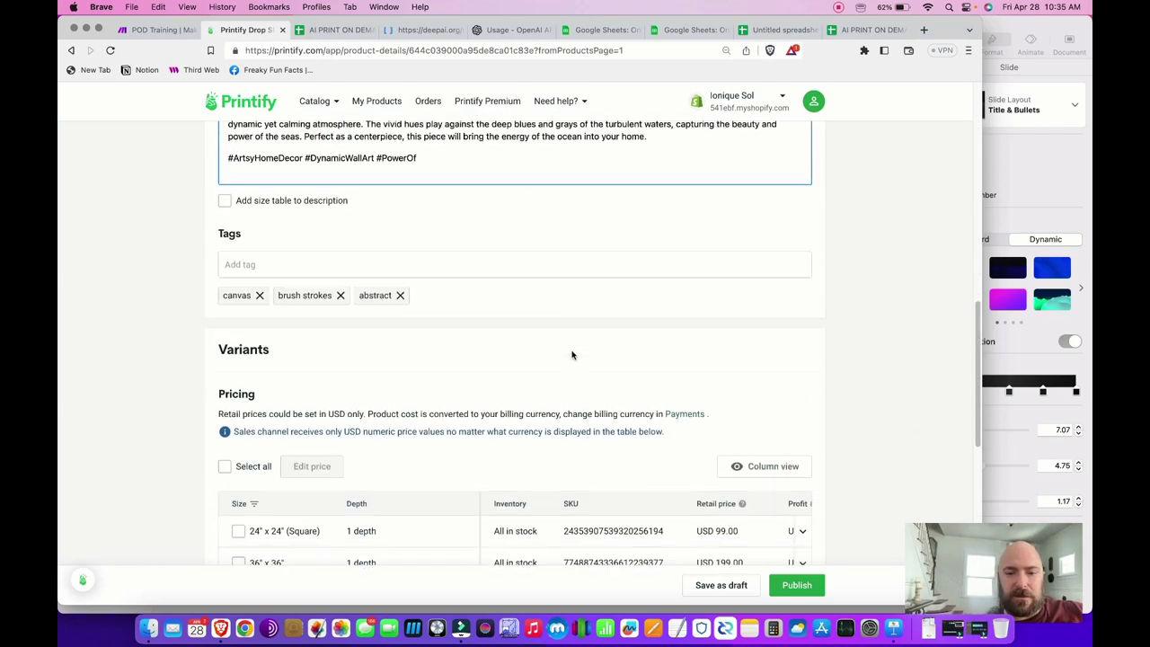
{"action": "scroll", "coordinate": [647, 346], "scroll_direction": "down", "scroll_amount": 2}
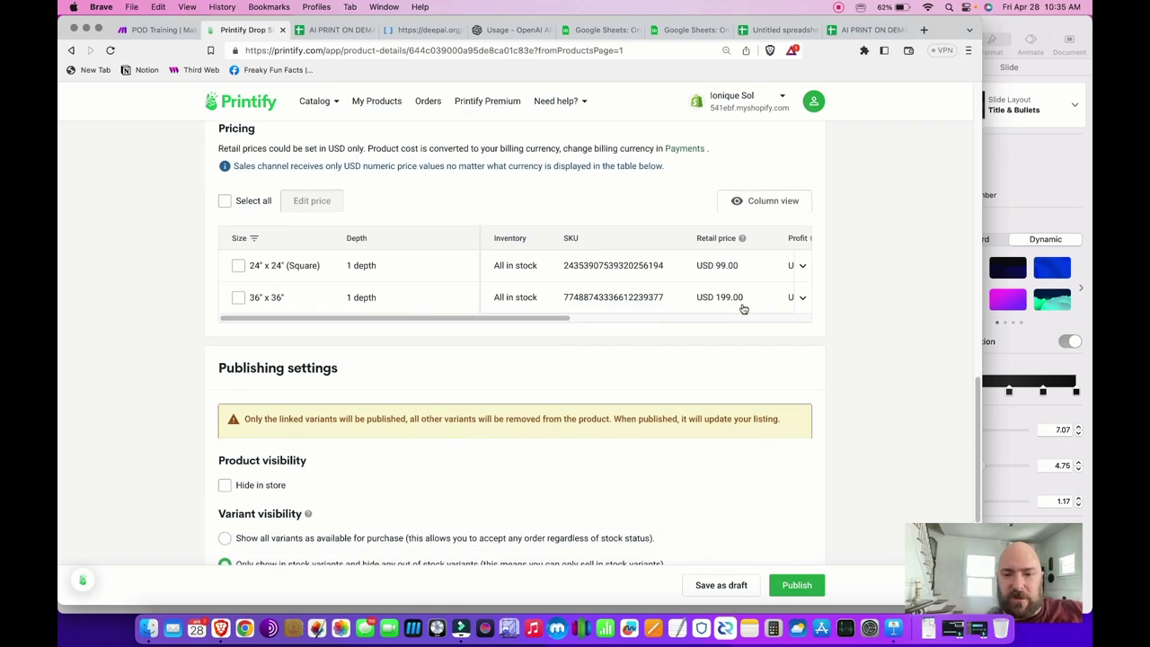
{"action": "scroll", "coordinate": [680, 403], "scroll_direction": "down", "scroll_amount": 3}
{"action": "scroll", "coordinate": [274, 126], "scroll_direction": "up", "scroll_amount": 8}
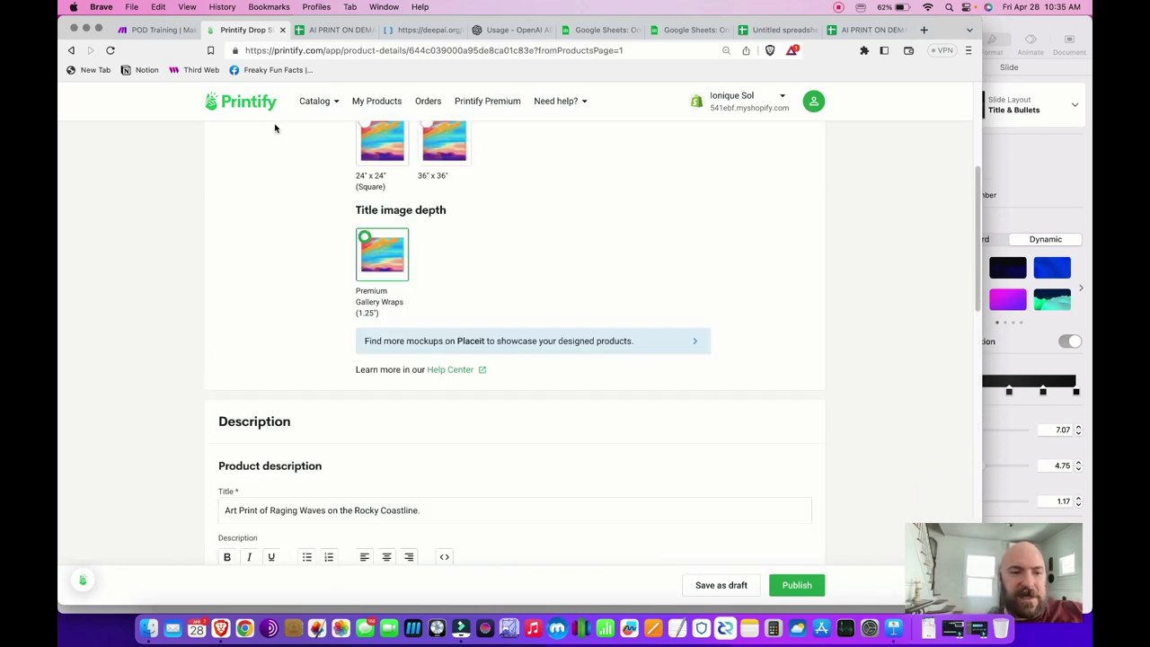
{"action": "scroll", "coordinate": [276, 155], "scroll_direction": "up", "scroll_amount": 4}
{"action": "left_click", "coordinate": [274, 149]}
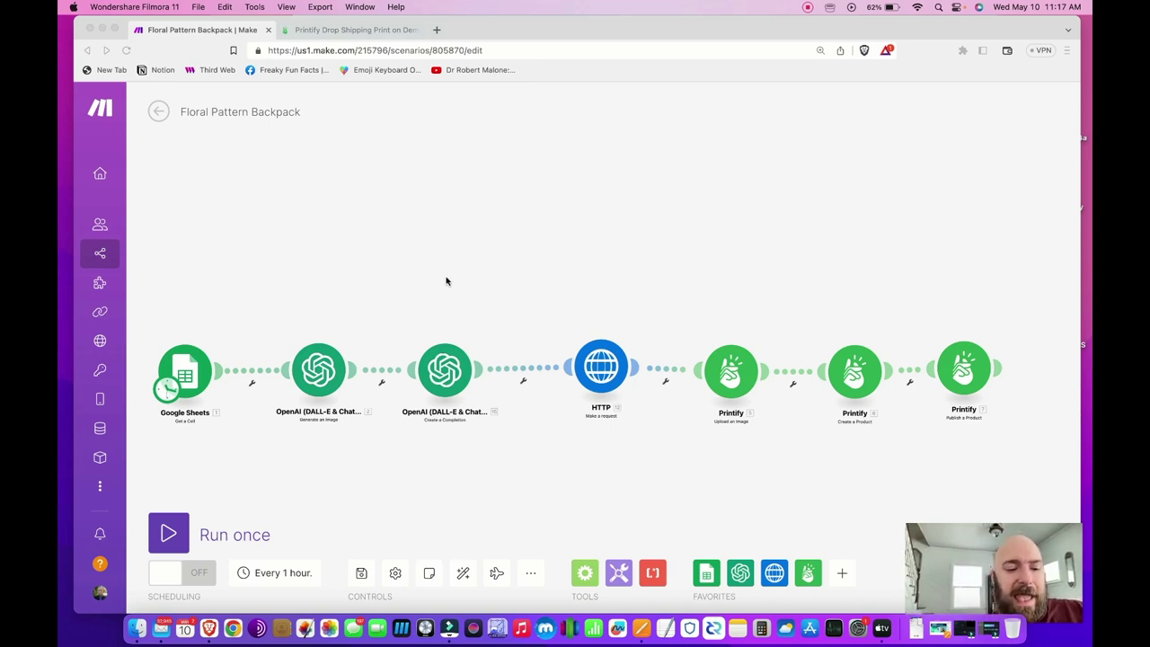
{"action": "left_click", "coordinate": [742, 377]}
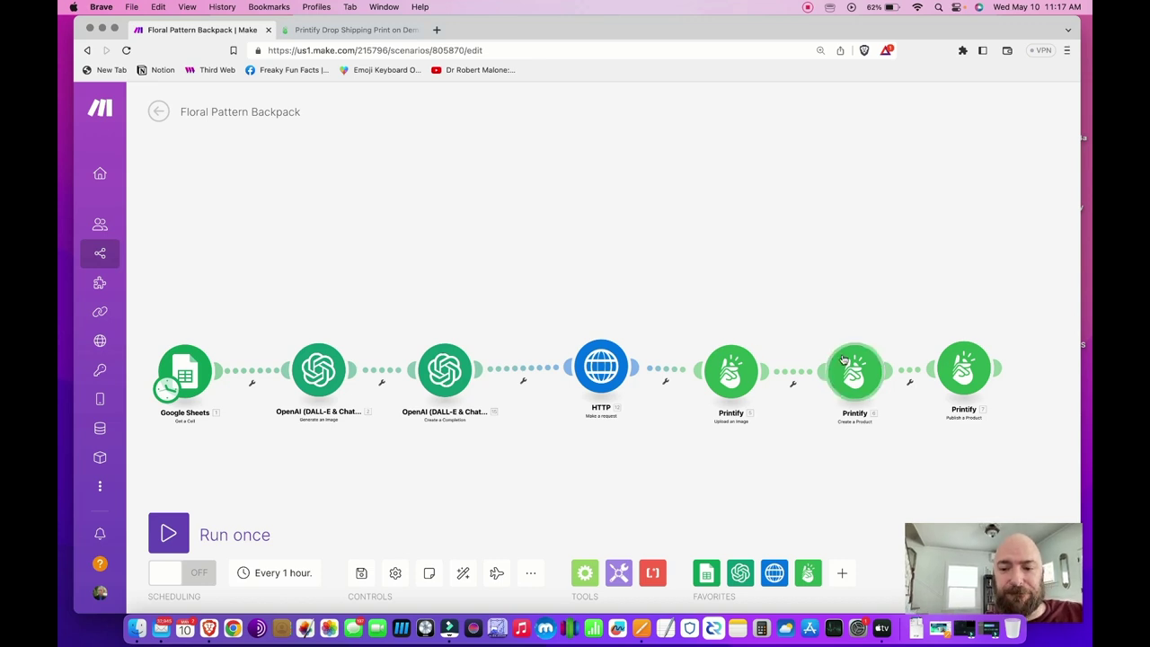
Open the Create a Product module of the Floral Pattern Backpack scenario and review its title and description
{"action": "left_click", "coordinate": [865, 373]}
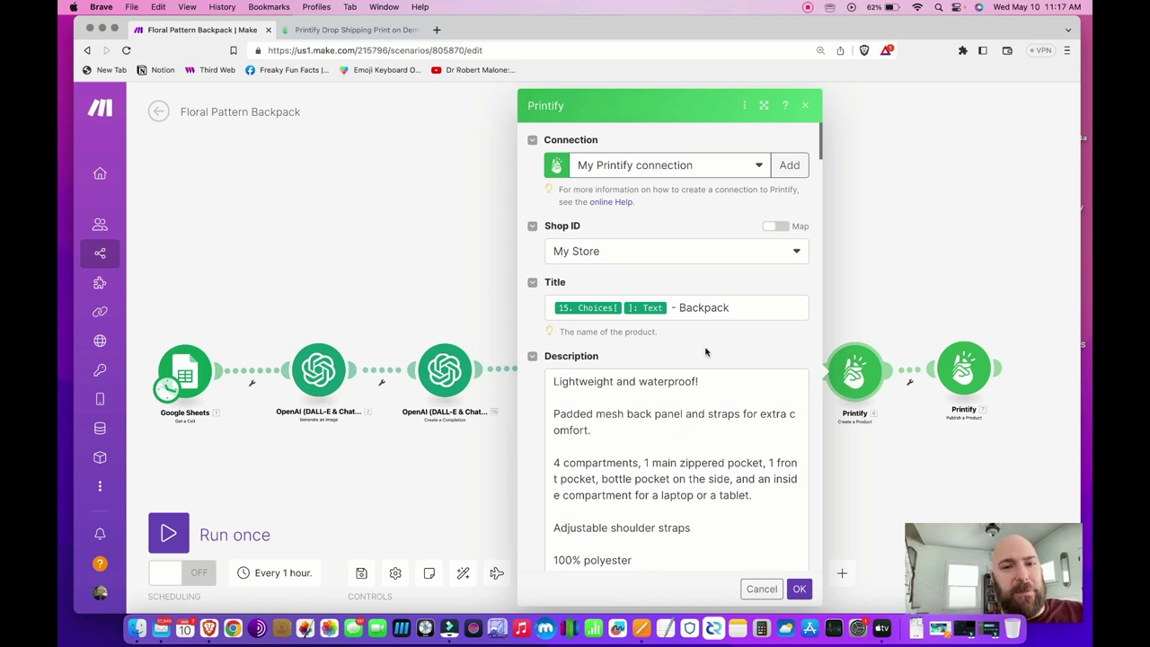
{"action": "scroll", "coordinate": [705, 351], "scroll_direction": "down", "scroll_amount": 2}
{"action": "left_click", "coordinate": [428, 249]}
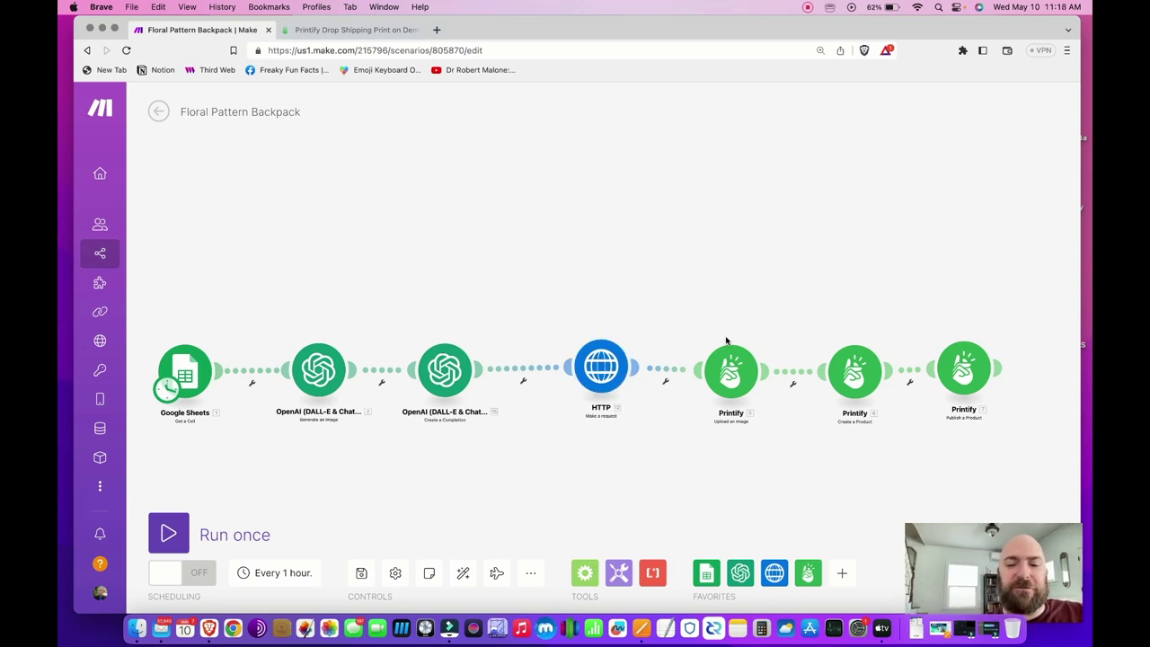
Reopen the Create a Product module, search its blueprints for "backpack" and choose Backpack | Generic brand
{"action": "left_click", "coordinate": [860, 377]}
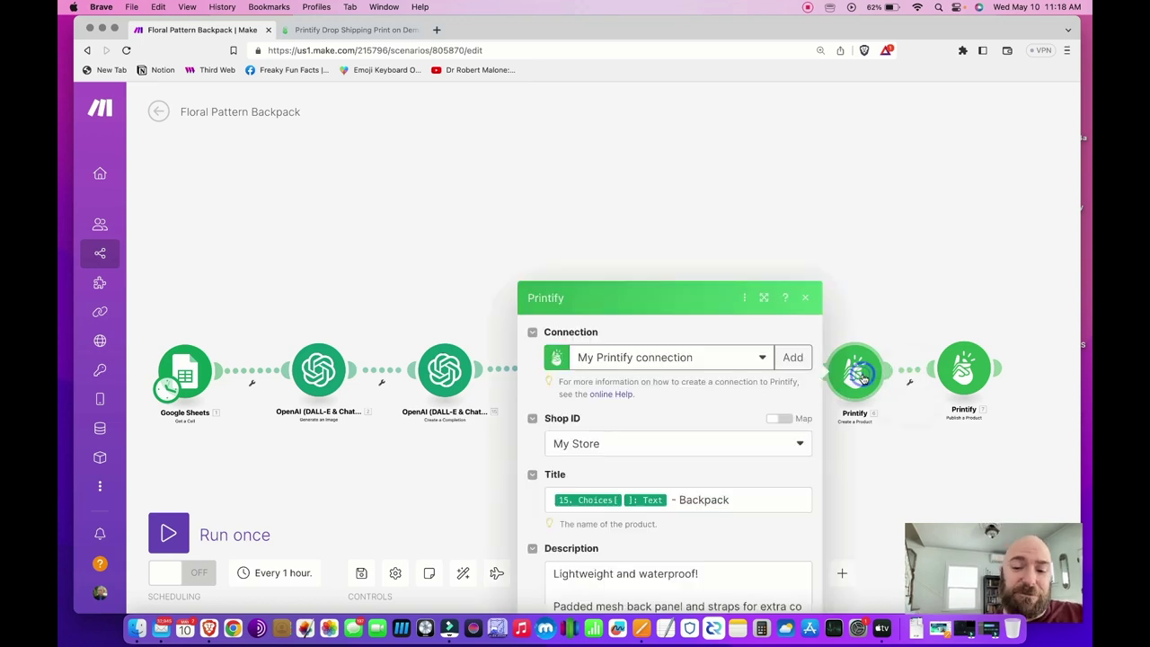
{"action": "scroll", "coordinate": [676, 341], "scroll_direction": "down", "scroll_amount": 10}
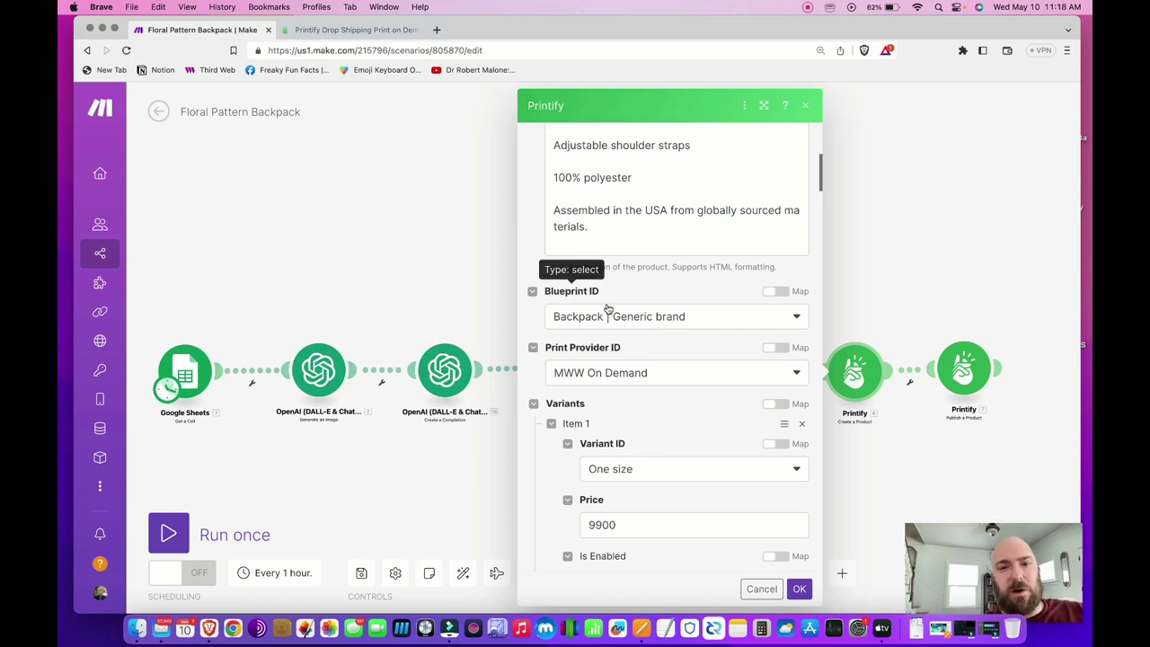
{"action": "left_click", "coordinate": [640, 325]}
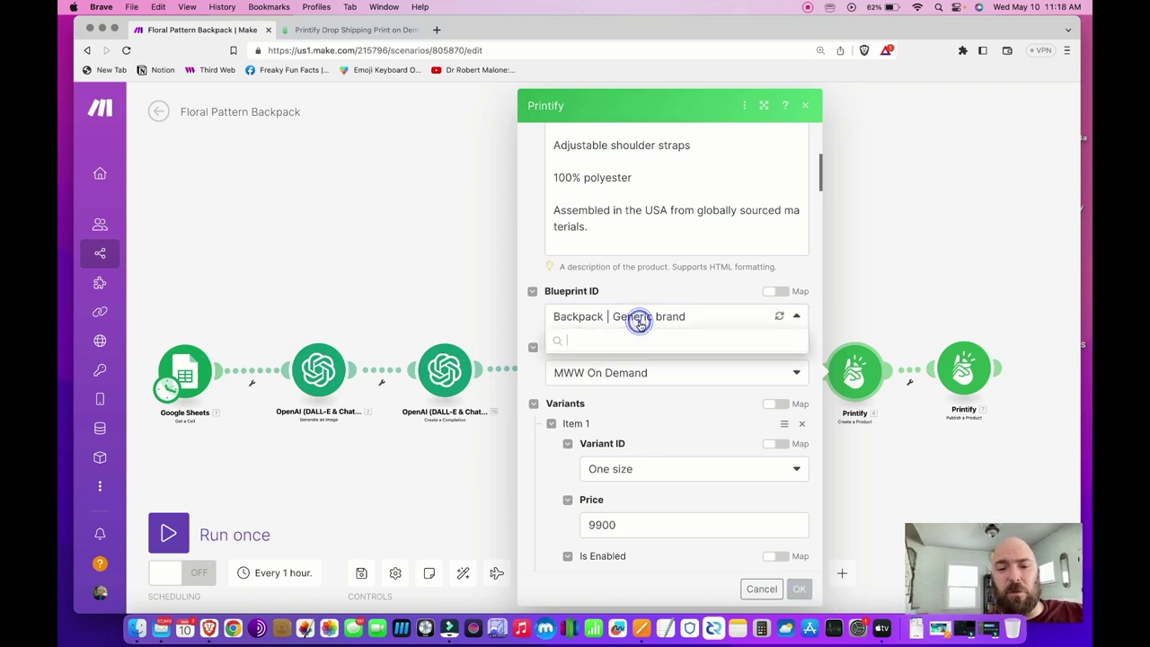
{"action": "left_click", "coordinate": [640, 323]}
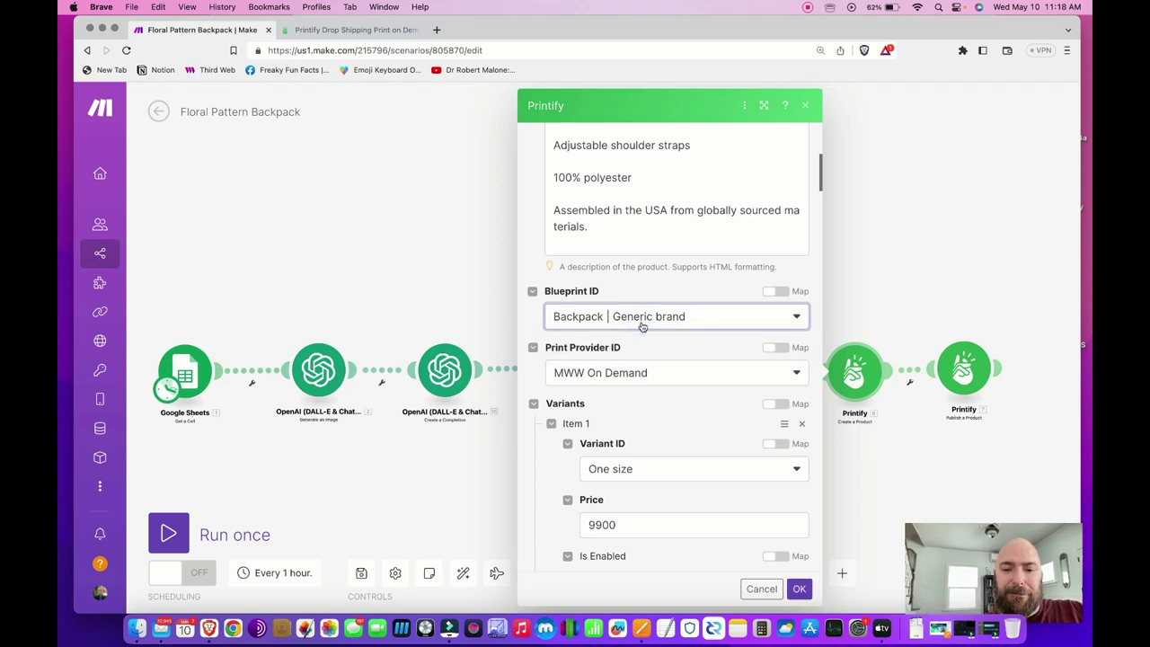
{"action": "left_click", "coordinate": [611, 318]}
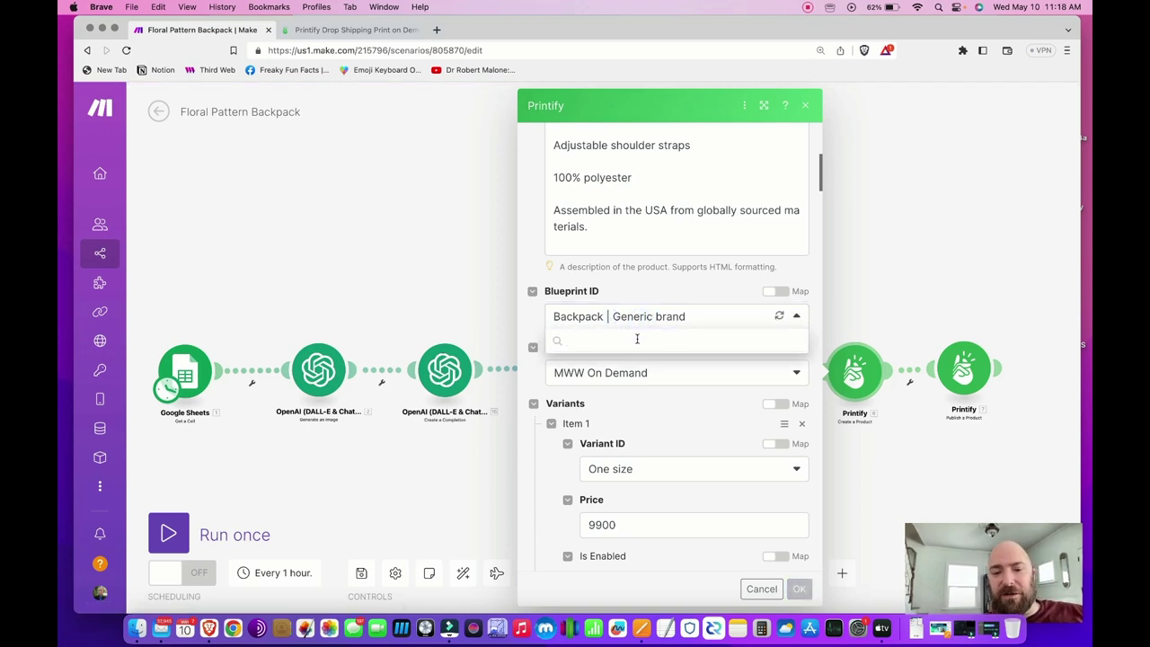
{"action": "type", "text": "backpack"}
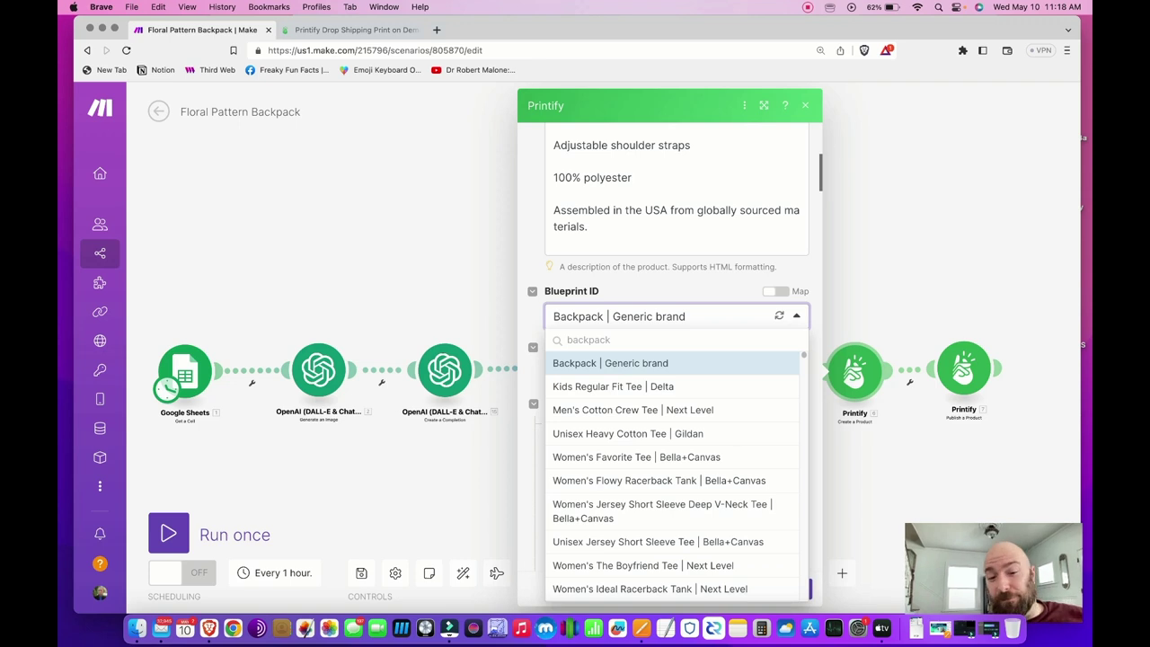
{"action": "left_click", "coordinate": [586, 363]}
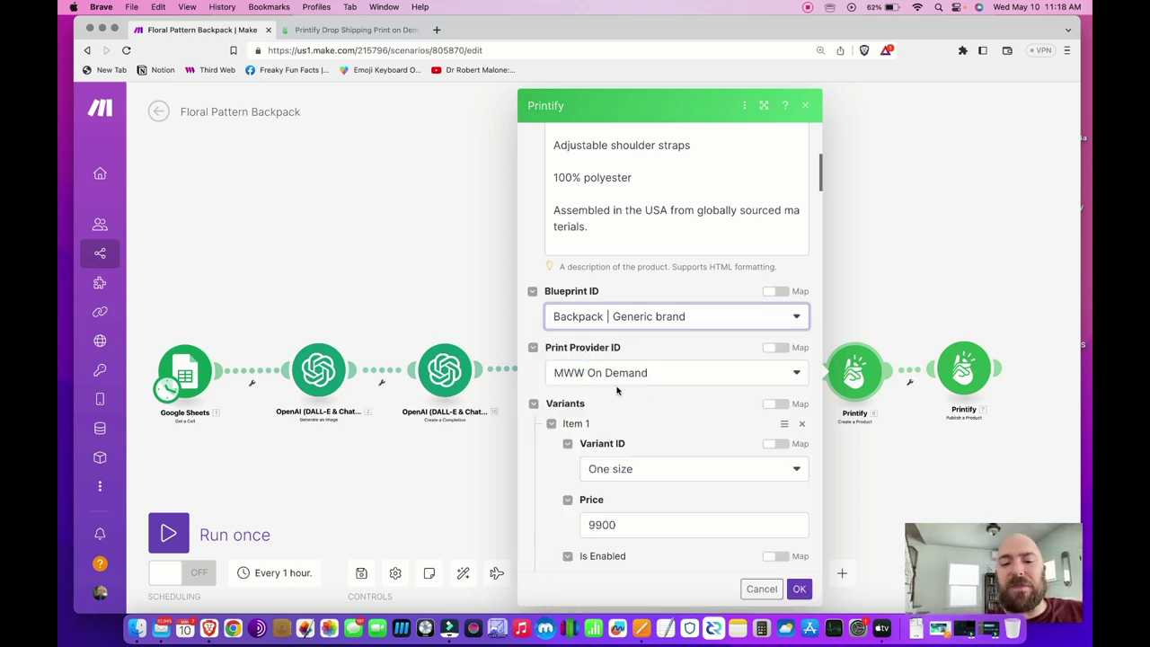
Pick One size as the backpack's variant and inspect that variant's price and enabled setting
{"action": "scroll", "coordinate": [654, 437], "scroll_direction": "down", "scroll_amount": 3}
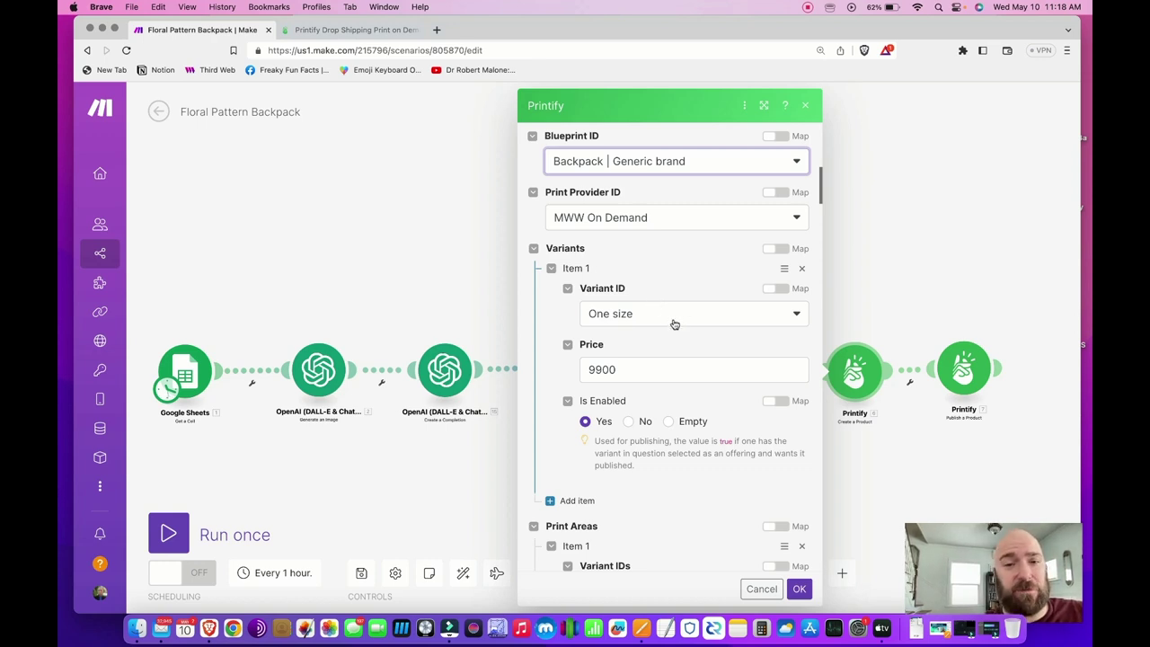
{"action": "left_click", "coordinate": [678, 316]}
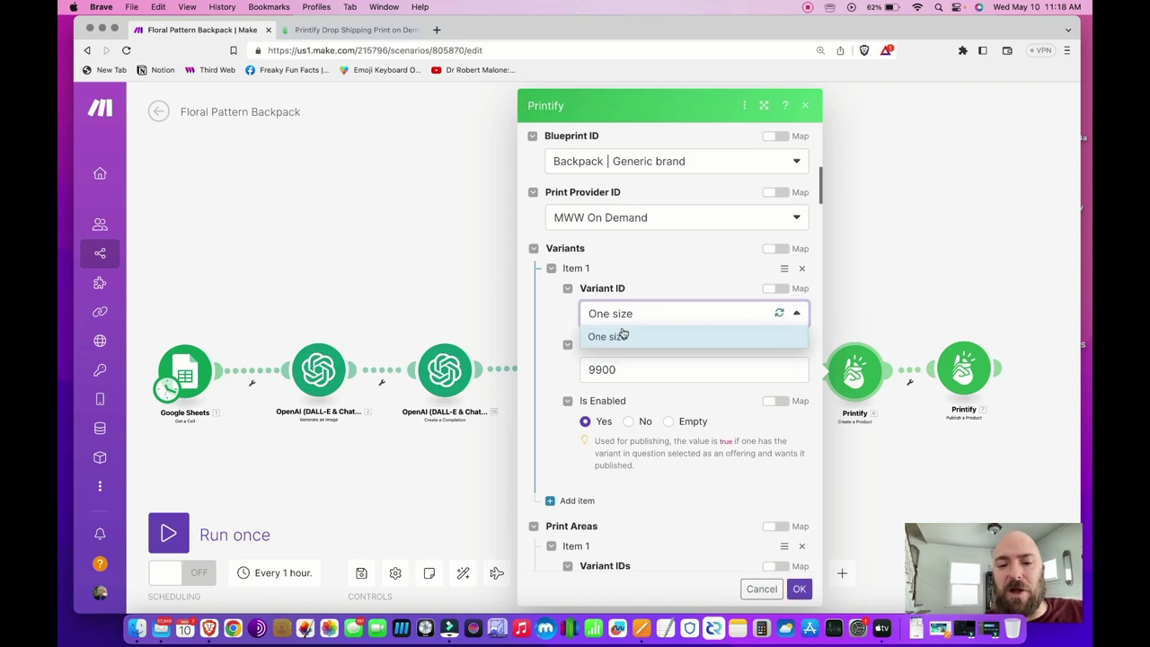
{"action": "left_click", "coordinate": [618, 336]}
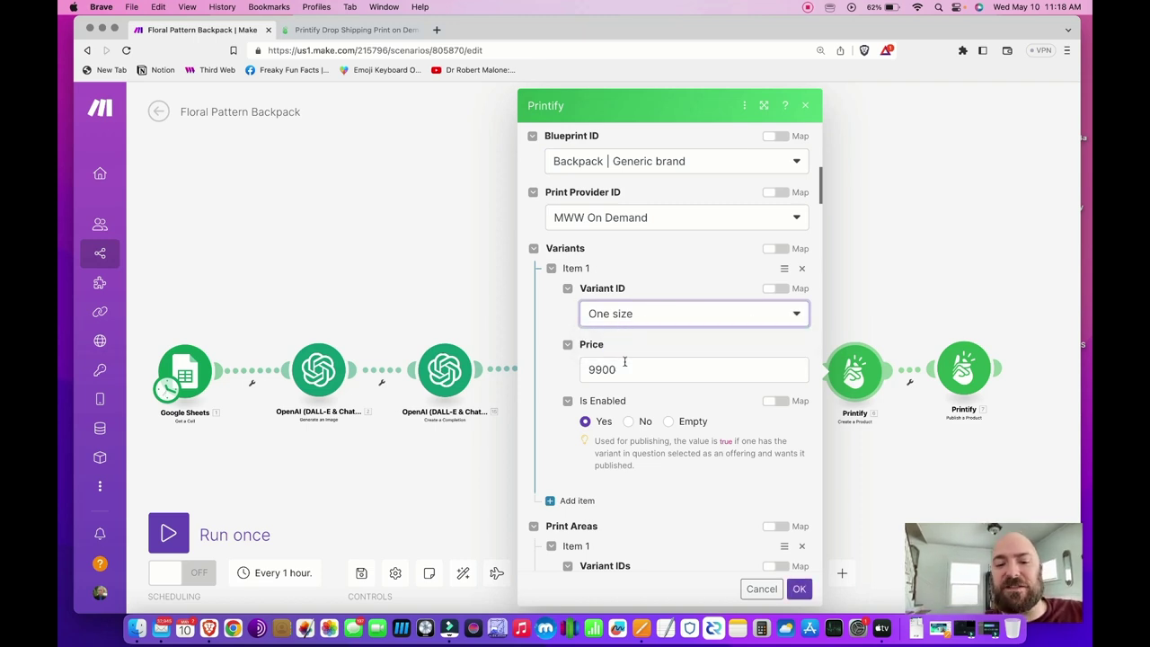
{"action": "left_click", "coordinate": [623, 371]}
{"action": "left_click", "coordinate": [620, 369]}
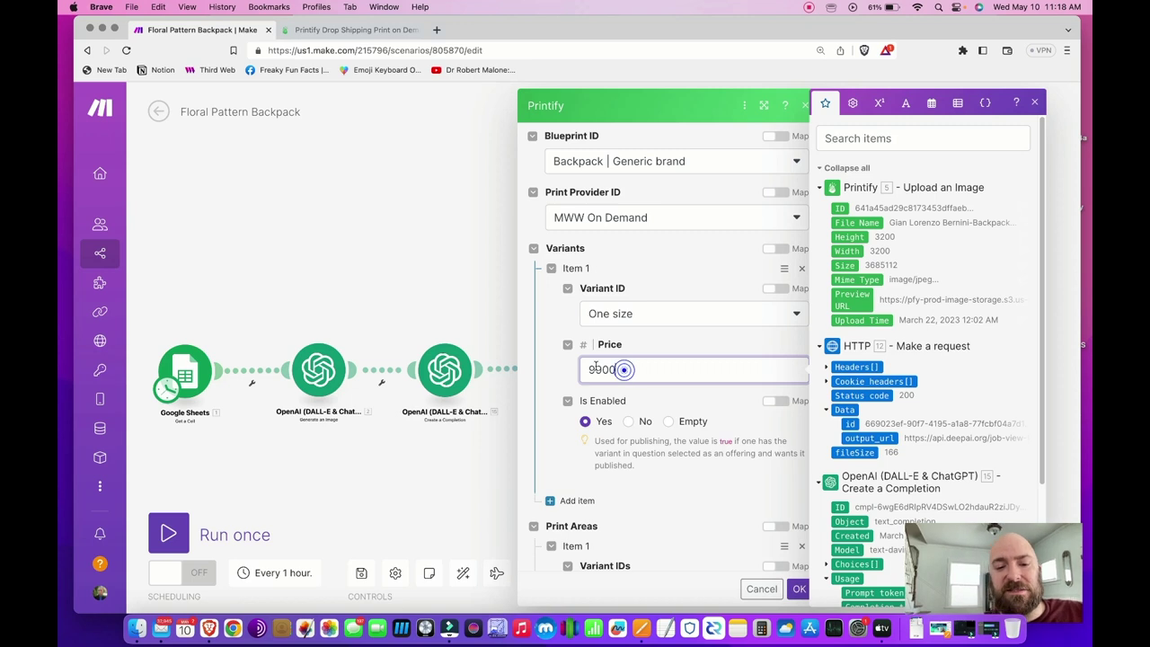
{"action": "double_click", "coordinate": [647, 371]}
{"action": "left_click", "coordinate": [643, 372]}
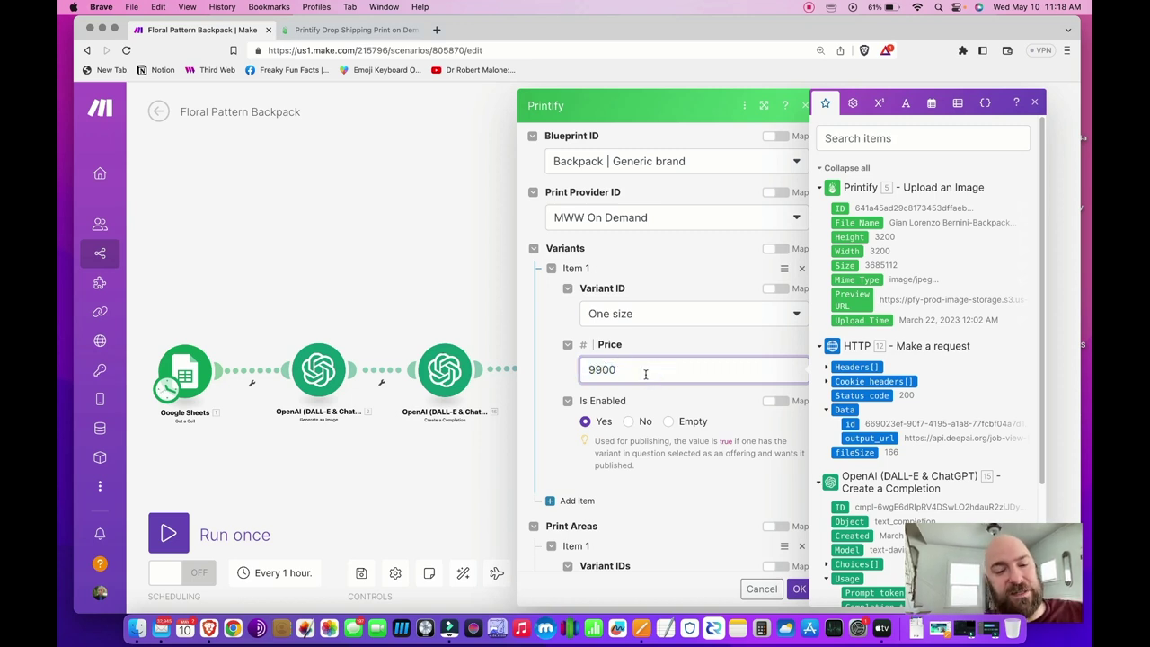
{"action": "double_click", "coordinate": [643, 372]}
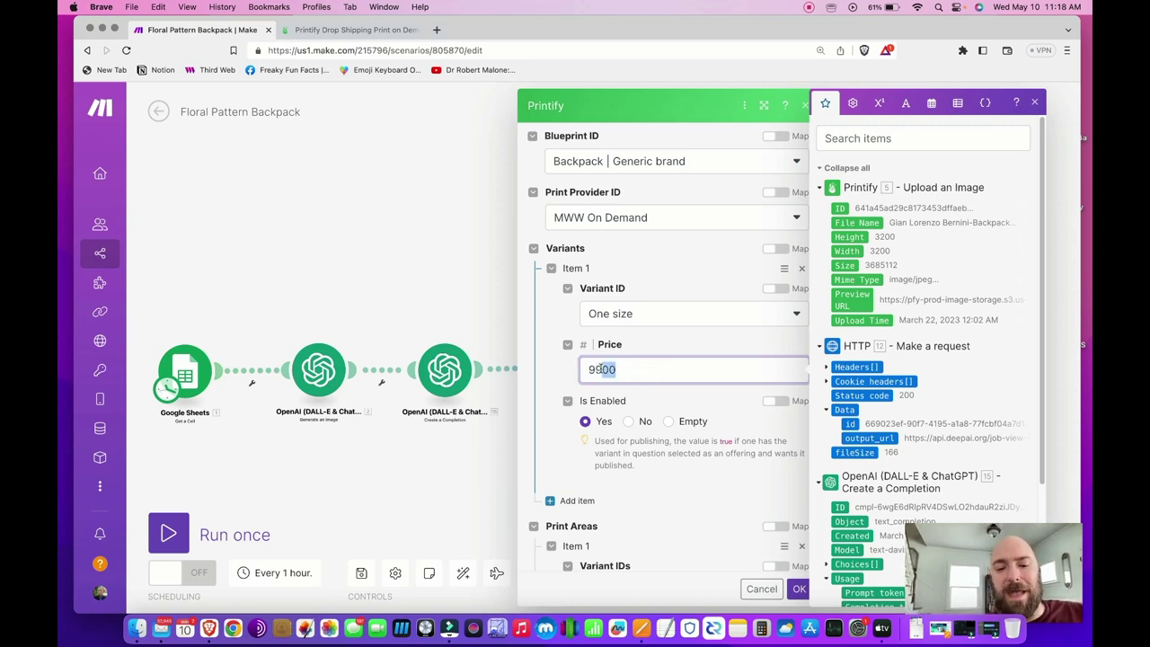
{"action": "left_click", "coordinate": [601, 369]}
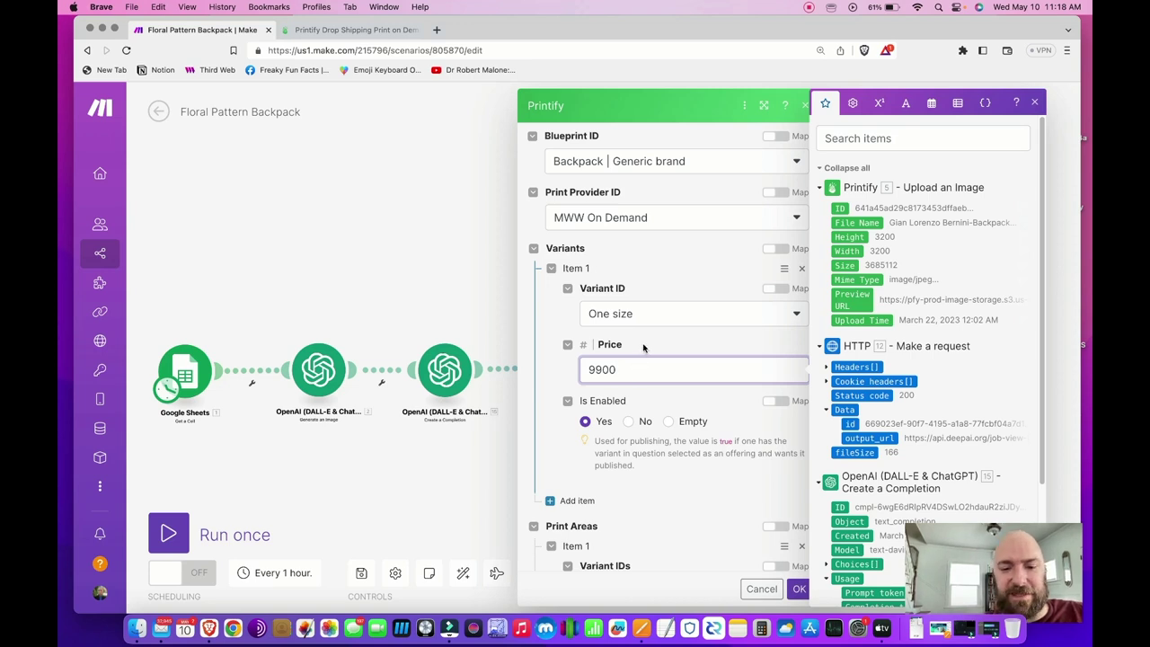
{"action": "left_click", "coordinate": [643, 348]}
{"action": "scroll", "coordinate": [620, 355], "scroll_direction": "down", "scroll_amount": 2}
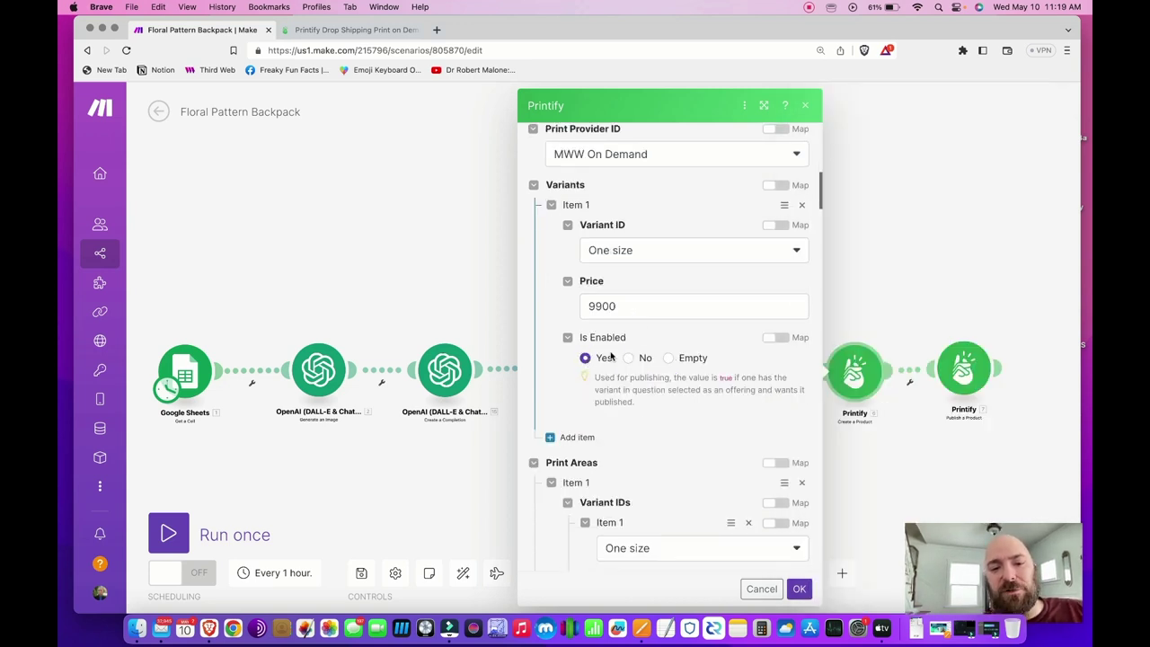
Review the print area's variant ID options and the placeholder's position setting
{"action": "scroll", "coordinate": [629, 310], "scroll_direction": "down", "scroll_amount": 3}
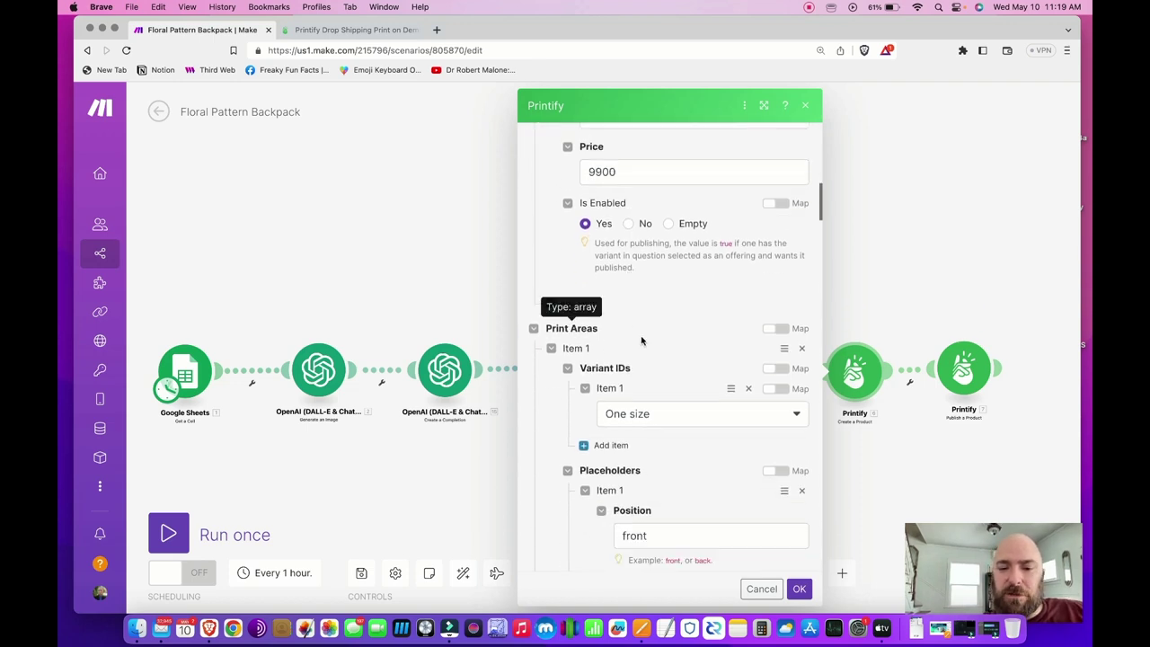
{"action": "scroll", "coordinate": [708, 345], "scroll_direction": "down", "scroll_amount": 1}
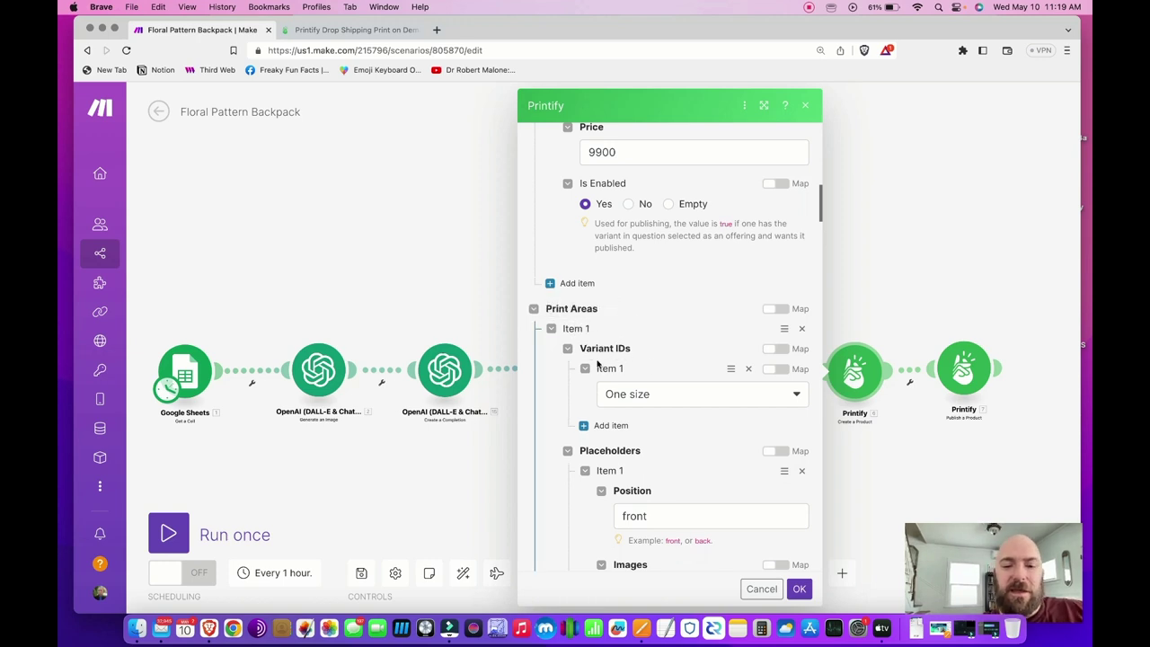
{"action": "left_click", "coordinate": [641, 395]}
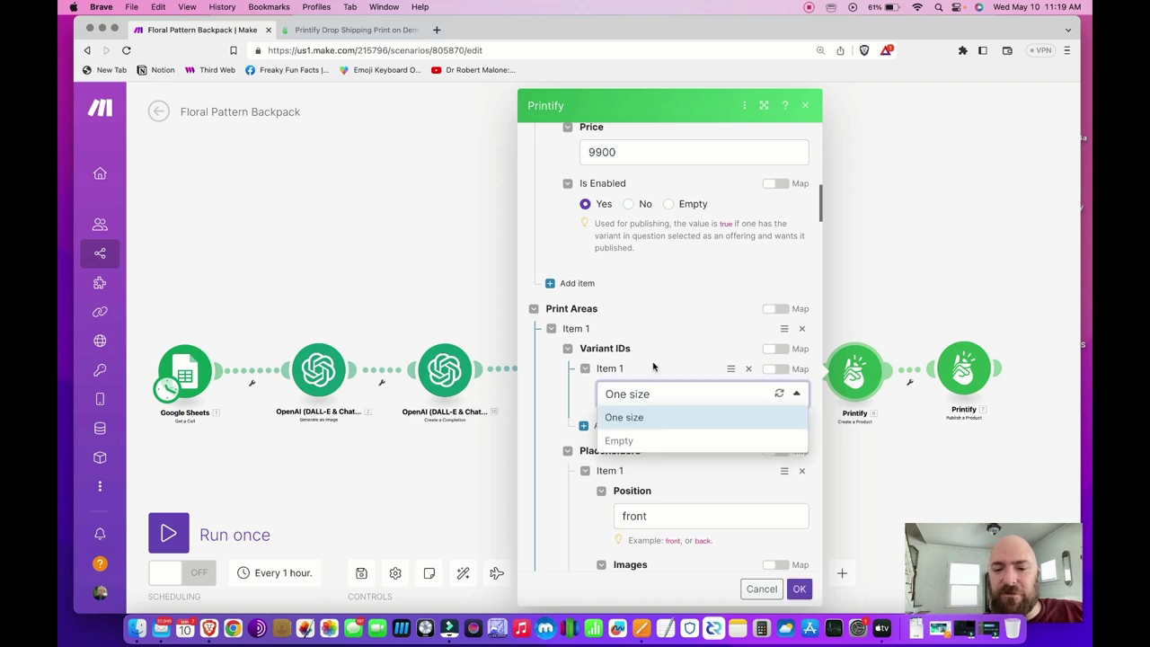
{"action": "left_click", "coordinate": [653, 368]}
{"action": "scroll", "coordinate": [640, 436], "scroll_direction": "down", "scroll_amount": 2}
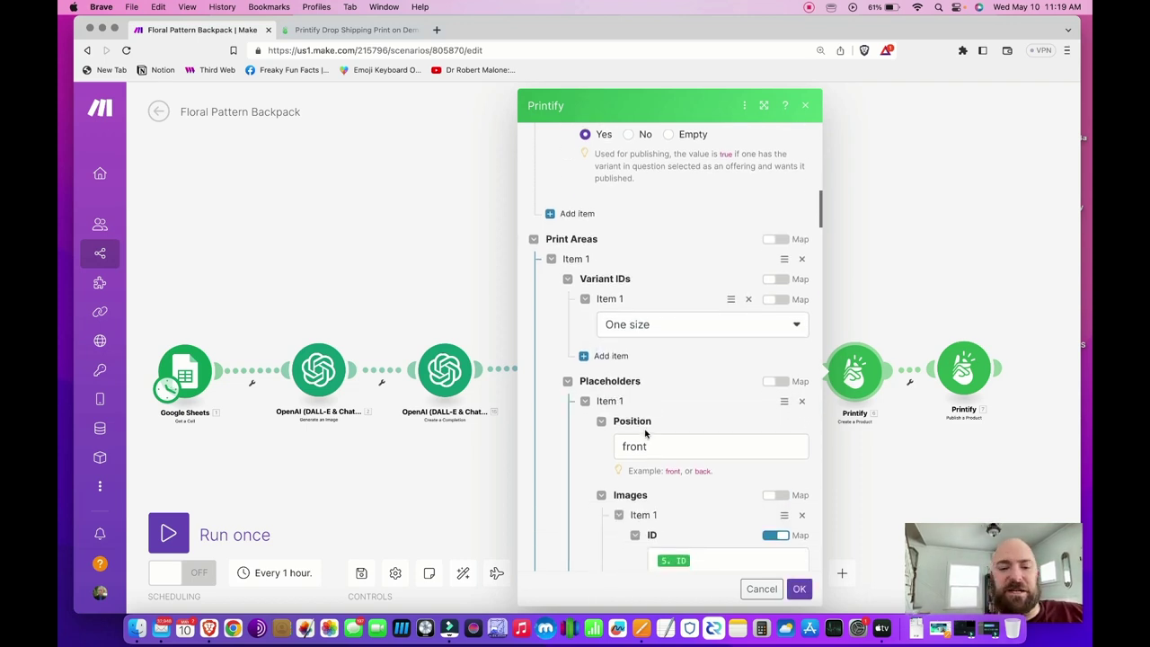
{"action": "scroll", "coordinate": [643, 423], "scroll_direction": "down", "scroll_amount": 1}
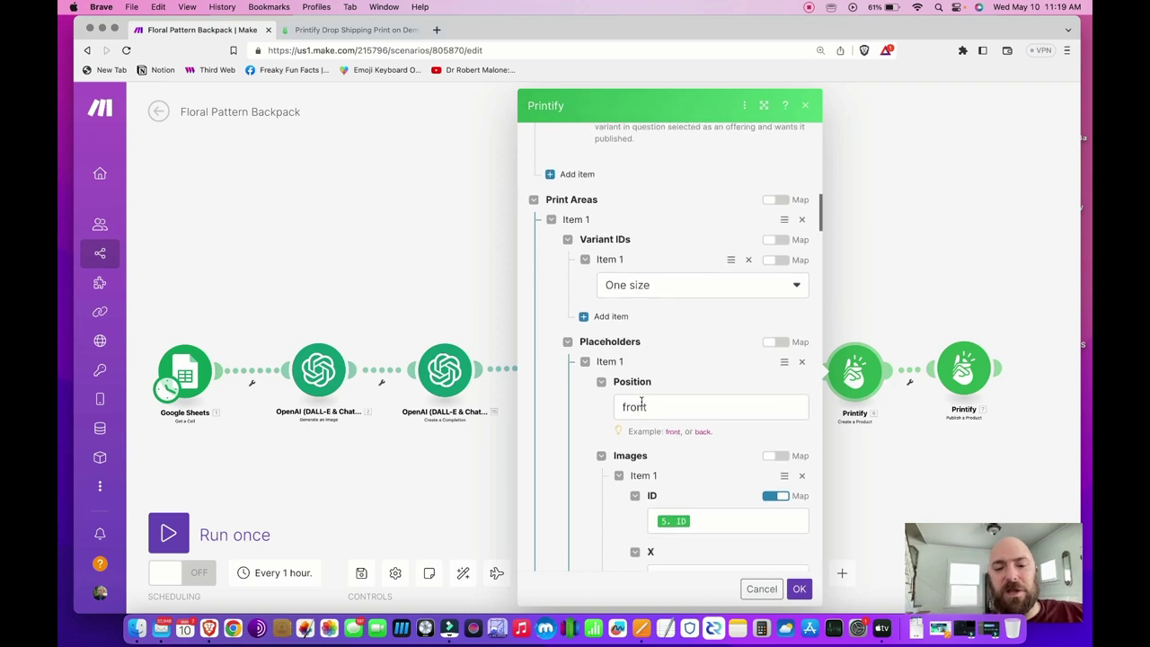
{"action": "left_click", "coordinate": [661, 407]}
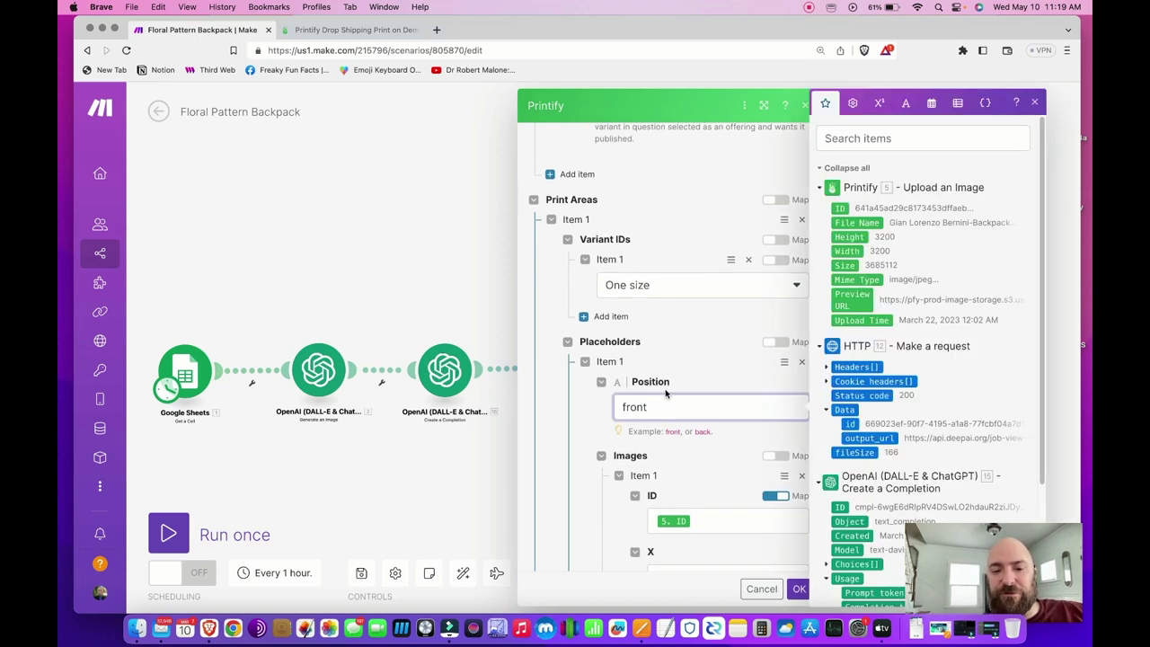
{"action": "left_click", "coordinate": [657, 371]}
Examine how the placeholder's image ID is mapped from the Upload an Image module, reopening the Create a Product module if it closes
{"action": "scroll", "coordinate": [677, 503], "scroll_direction": "down", "scroll_amount": 3}
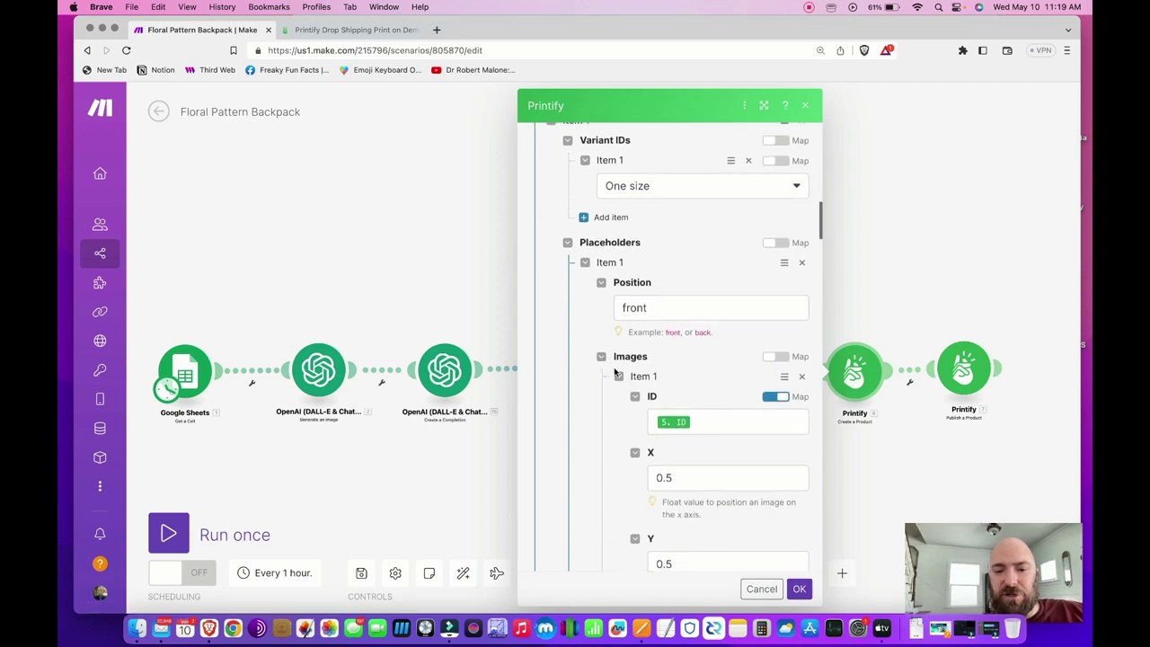
{"action": "scroll", "coordinate": [666, 391], "scroll_direction": "down", "scroll_amount": 2}
{"action": "left_click", "coordinate": [679, 357]}
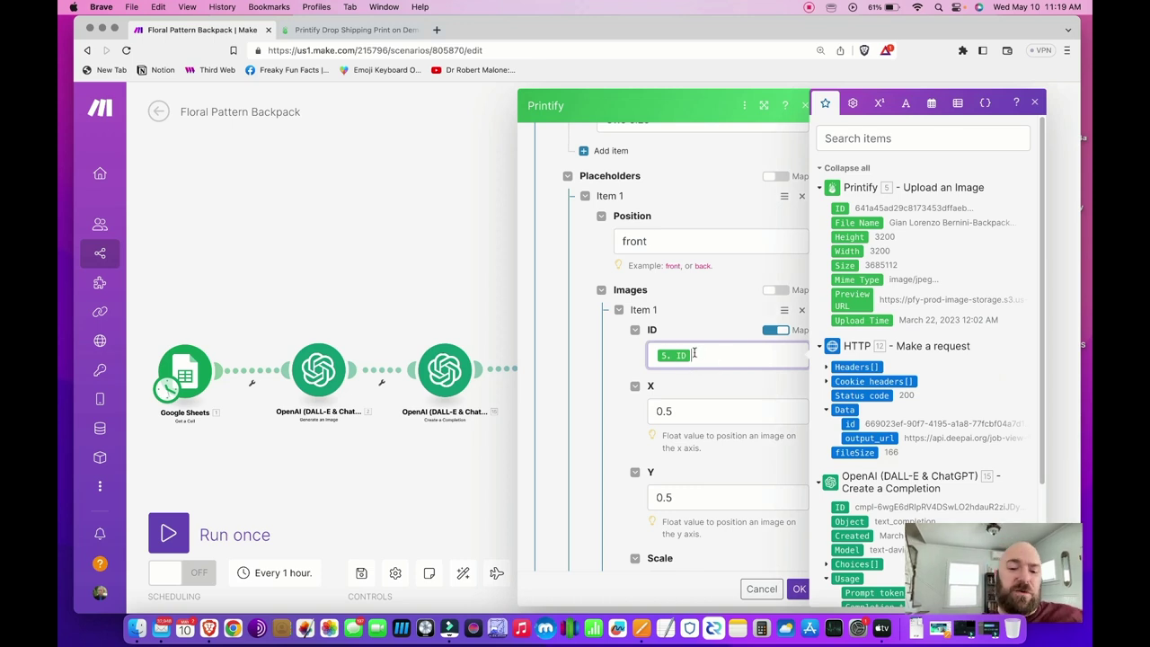
{"action": "left_click", "coordinate": [470, 303]}
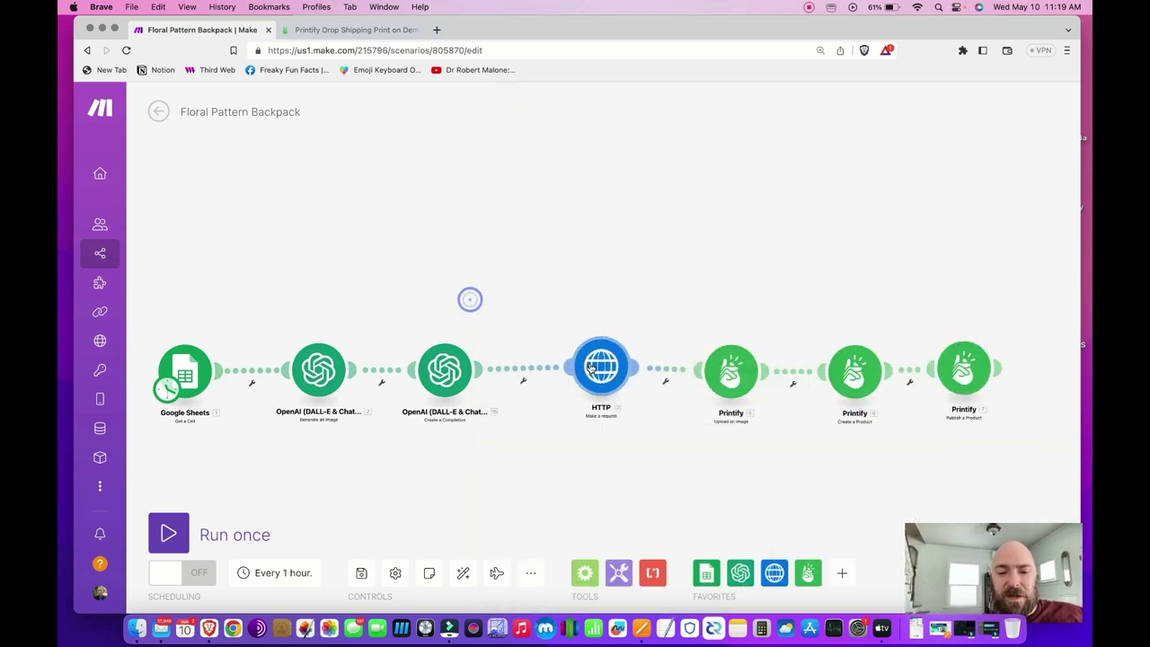
{"action": "left_click", "coordinate": [850, 376]}
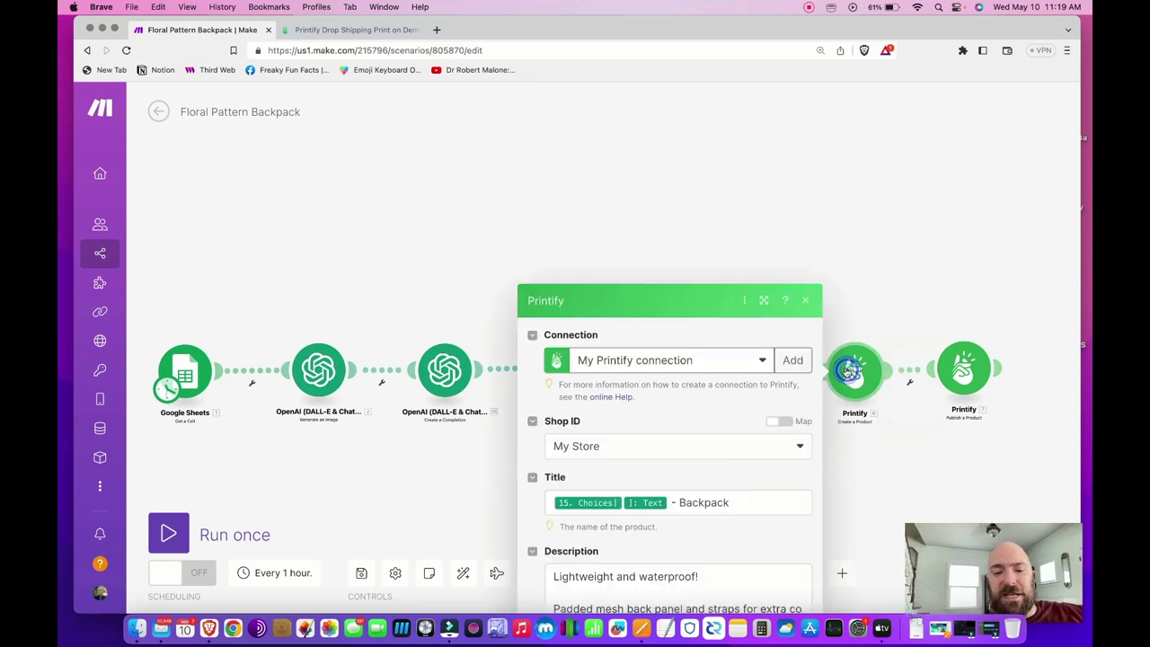
{"action": "scroll", "coordinate": [645, 409], "scroll_direction": "down", "scroll_amount": 10}
{"action": "scroll", "coordinate": [646, 409], "scroll_direction": "down", "scroll_amount": 5}
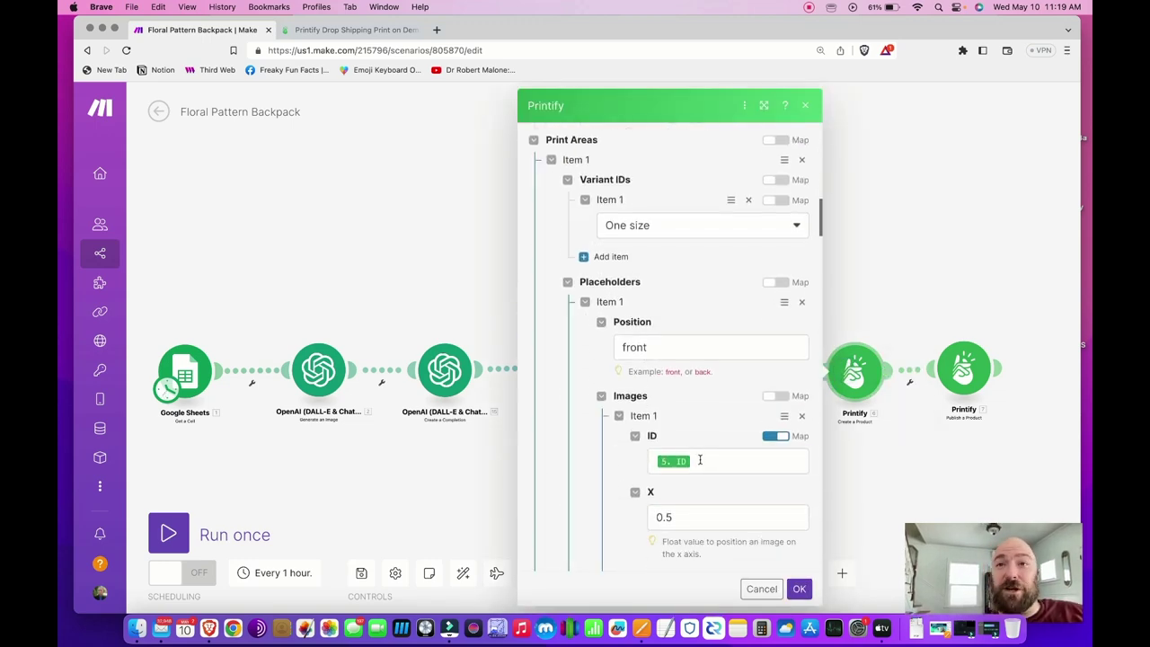
{"action": "scroll", "coordinate": [708, 475], "scroll_direction": "down", "scroll_amount": 1}
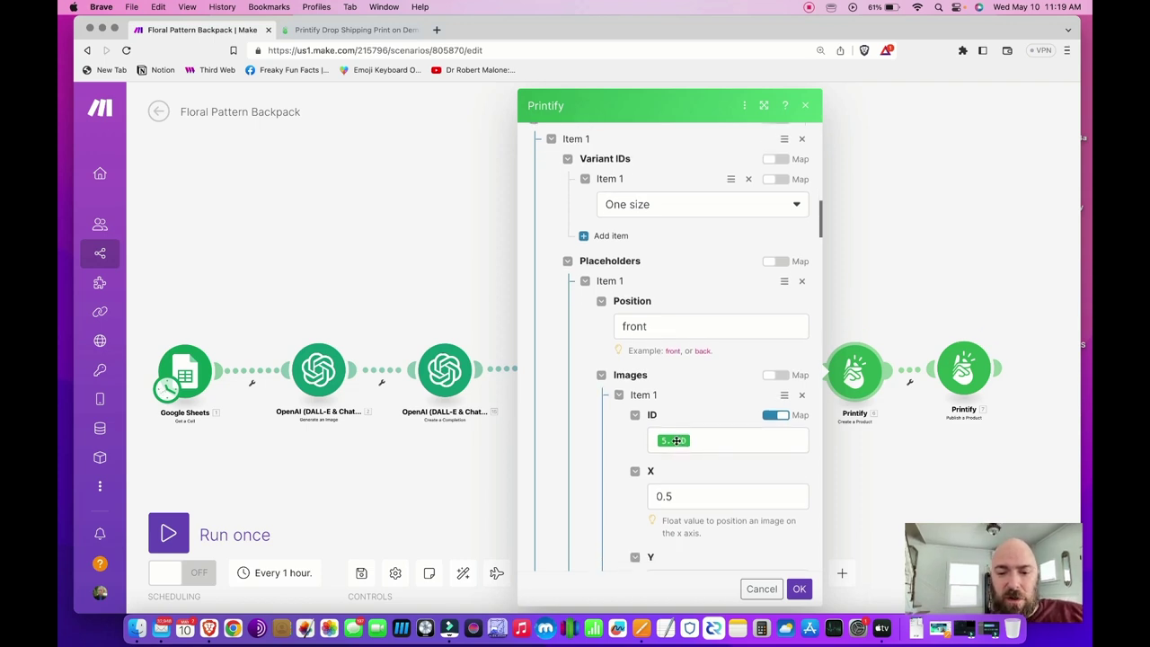
{"action": "left_click", "coordinate": [703, 443]}
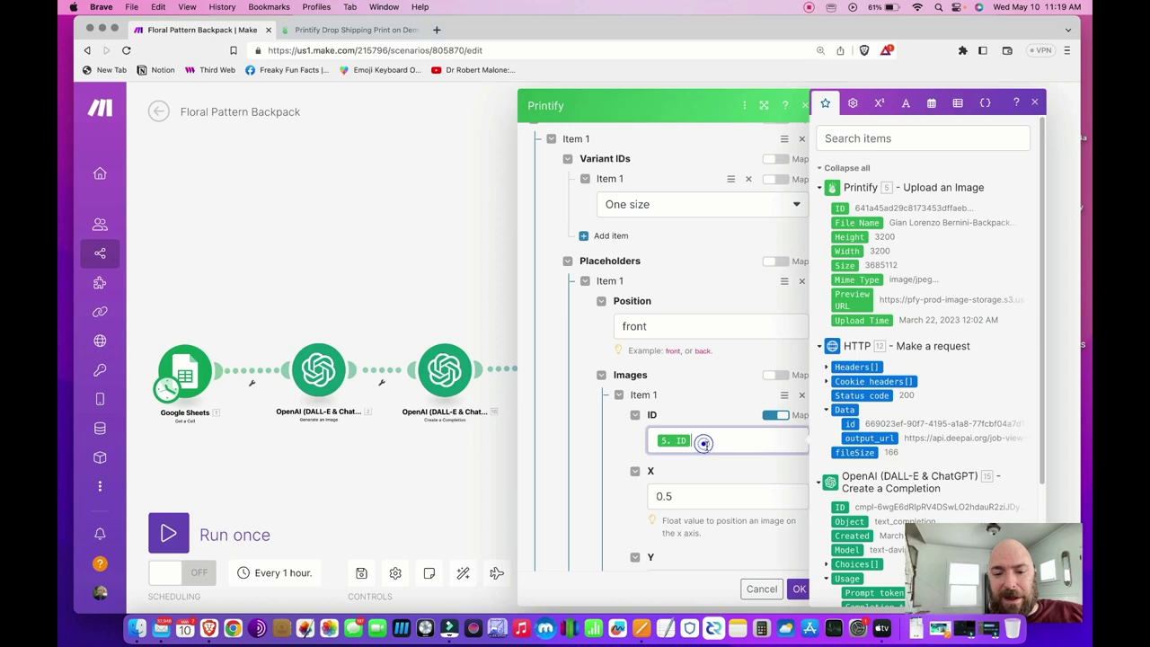
Review the placeholder image's X and Y position, scale and angle settings
{"action": "left_click", "coordinate": [703, 492]}
{"action": "left_click", "coordinate": [692, 463]}
{"action": "left_click", "coordinate": [698, 375]}
{"action": "left_click", "coordinate": [686, 460]}
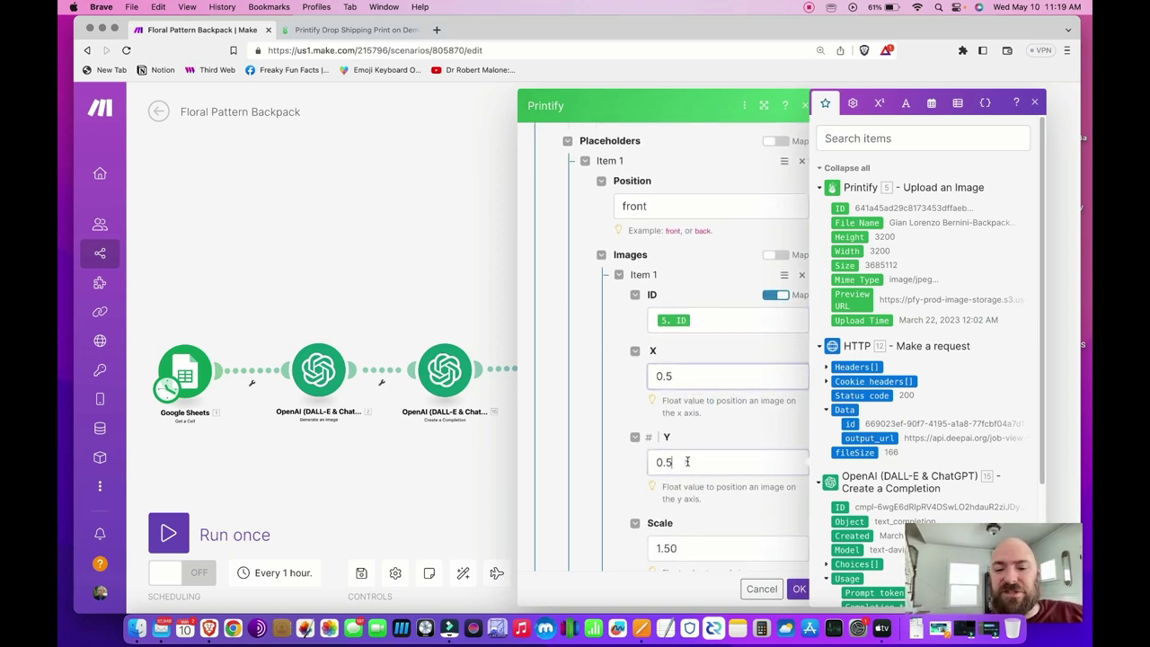
{"action": "scroll", "coordinate": [687, 461], "scroll_direction": "down", "scroll_amount": 2}
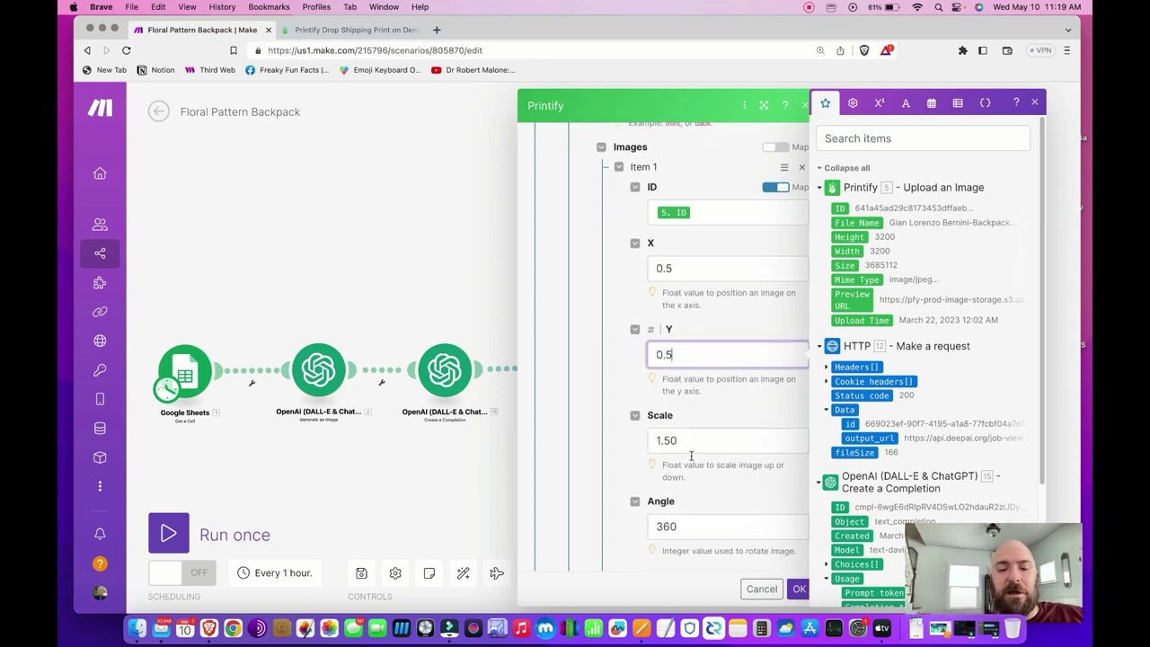
{"action": "left_click", "coordinate": [699, 439]}
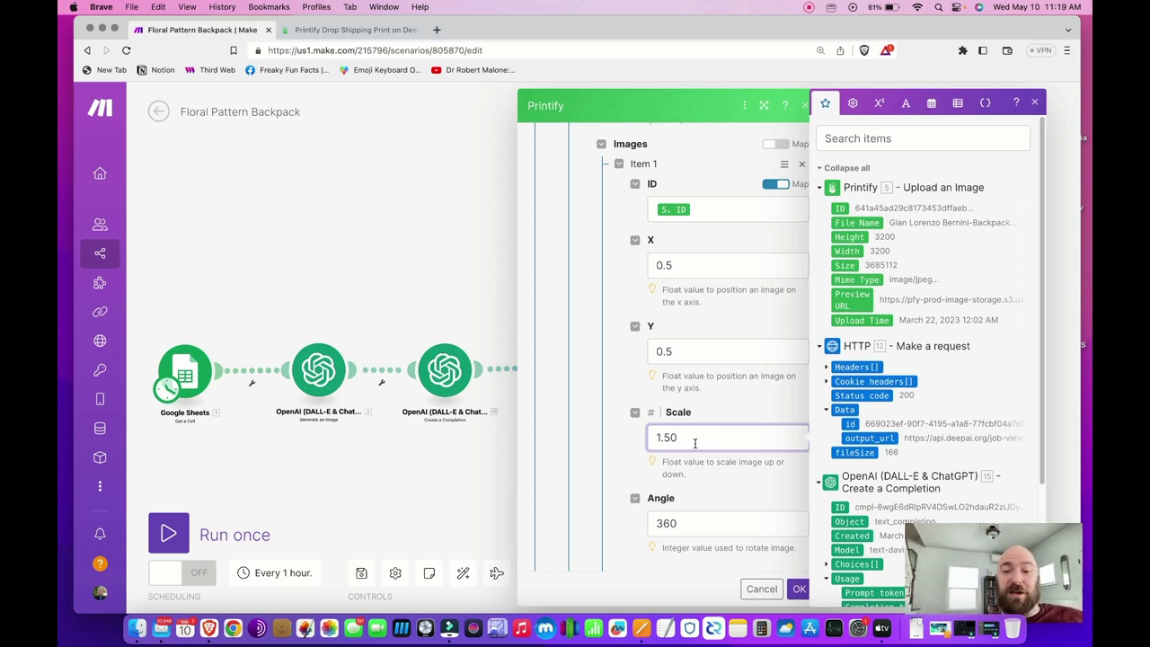
{"action": "left_click", "coordinate": [704, 493]}
{"action": "scroll", "coordinate": [704, 493], "scroll_direction": "down", "scroll_amount": 1}
{"action": "scroll", "coordinate": [704, 493], "scroll_direction": "down", "scroll_amount": 1}
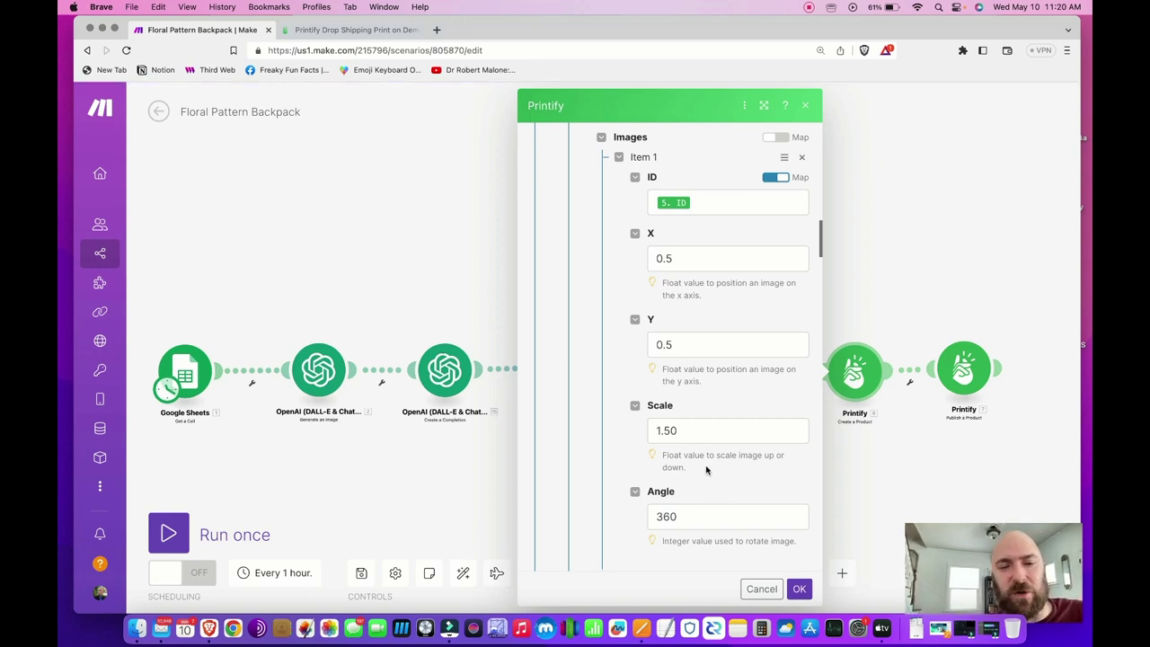
{"action": "scroll", "coordinate": [706, 468], "scroll_direction": "down", "scroll_amount": 2}
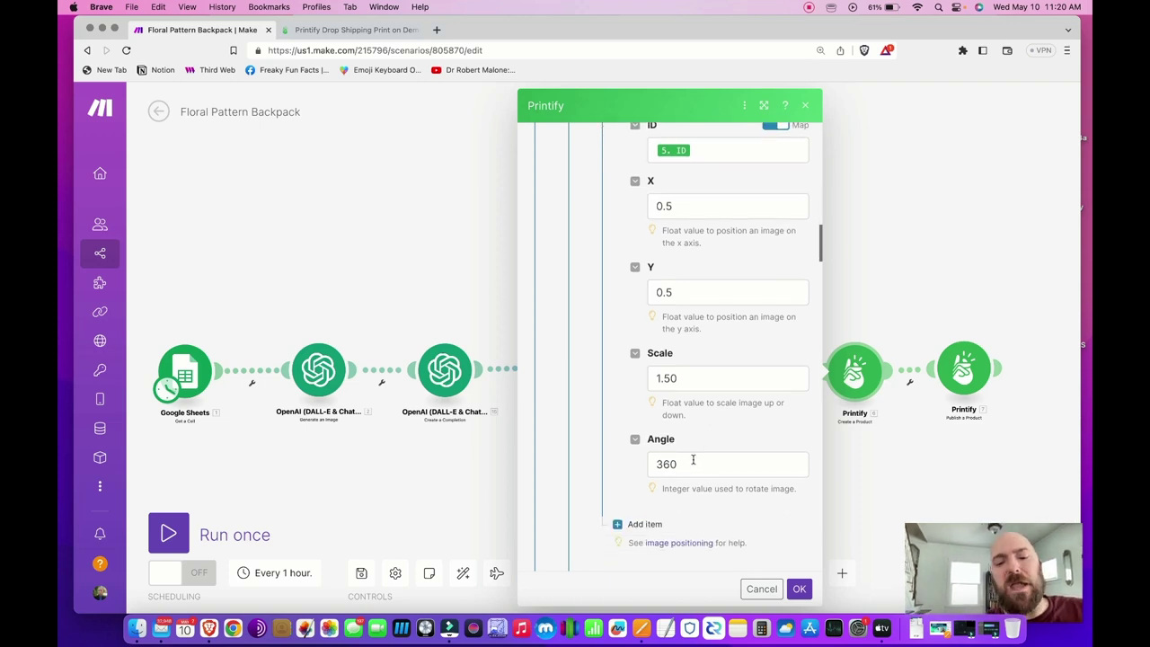
Review the second placeholder's position setting in the backpack's print areas
{"action": "left_click", "coordinate": [697, 456]}
{"action": "left_click", "coordinate": [701, 440]}
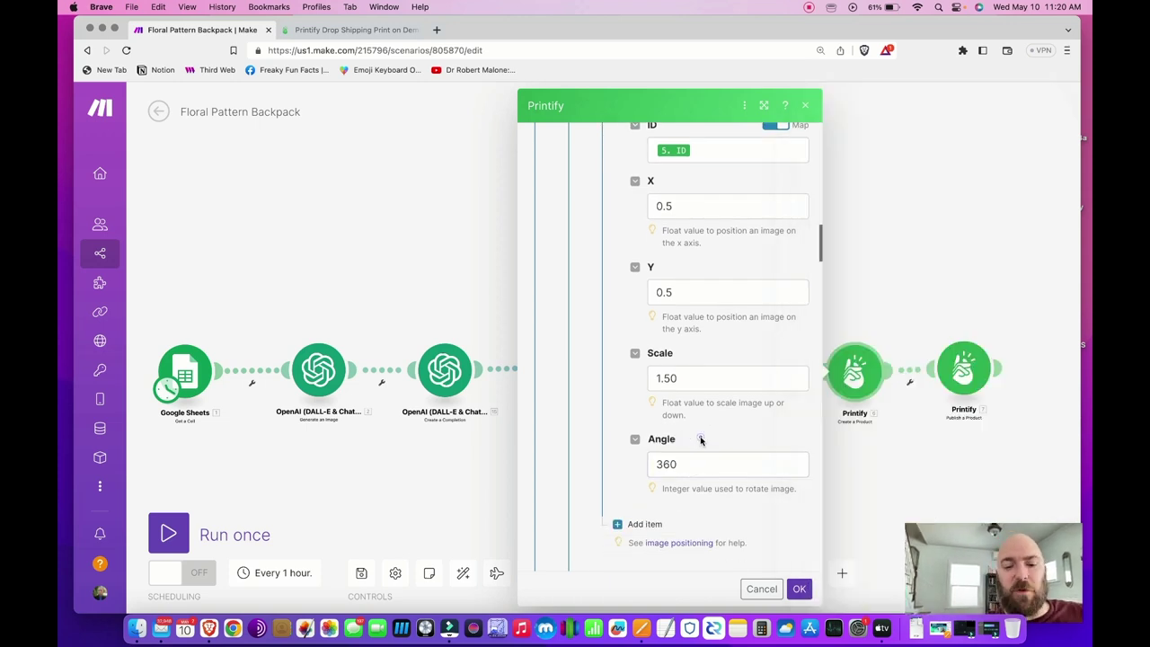
{"action": "scroll", "coordinate": [701, 440], "scroll_direction": "down", "scroll_amount": 3}
{"action": "scroll", "coordinate": [701, 440], "scroll_direction": "down", "scroll_amount": 5}
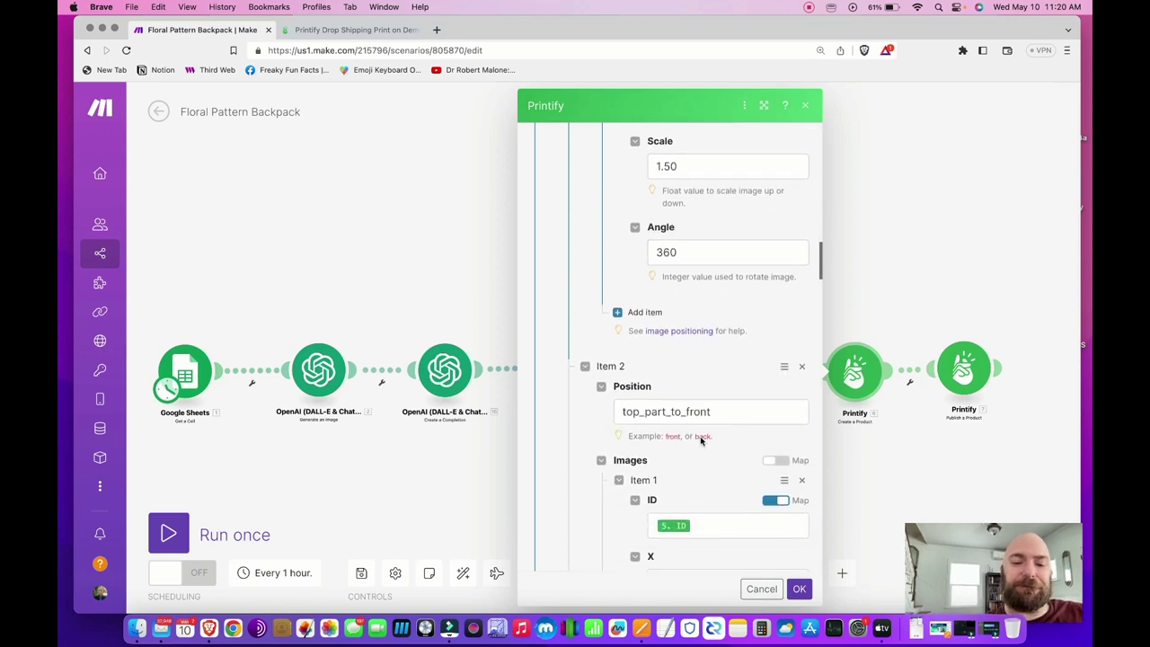
{"action": "scroll", "coordinate": [701, 344], "scroll_direction": "down", "scroll_amount": 3}
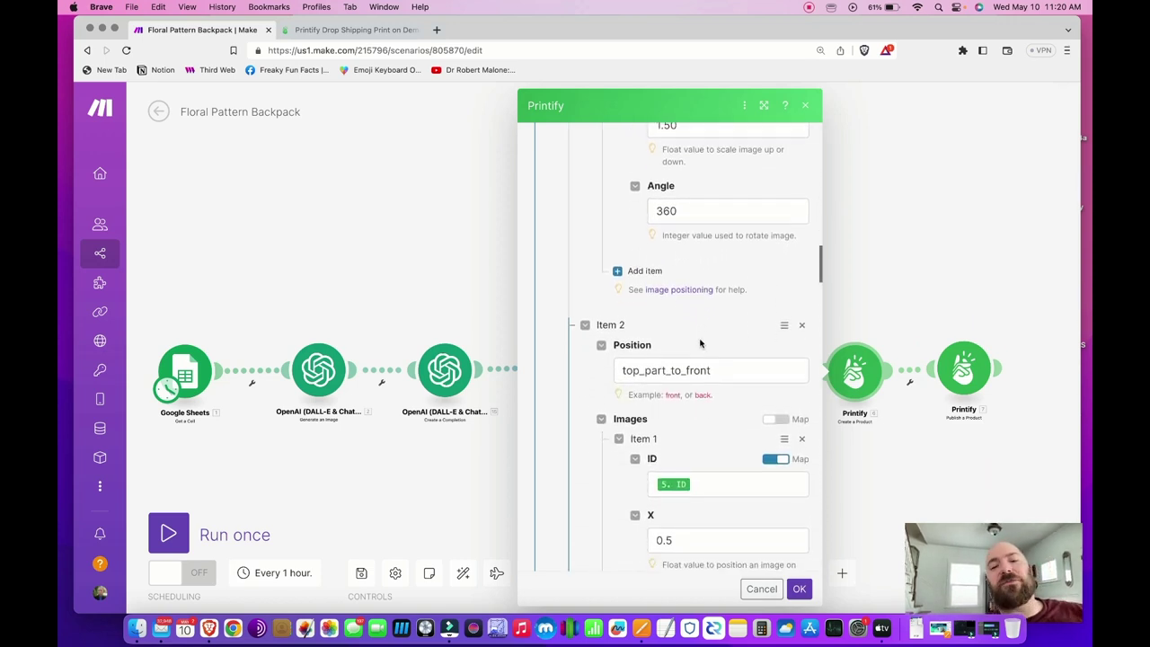
{"action": "scroll", "coordinate": [701, 343], "scroll_direction": "up", "scroll_amount": 1}
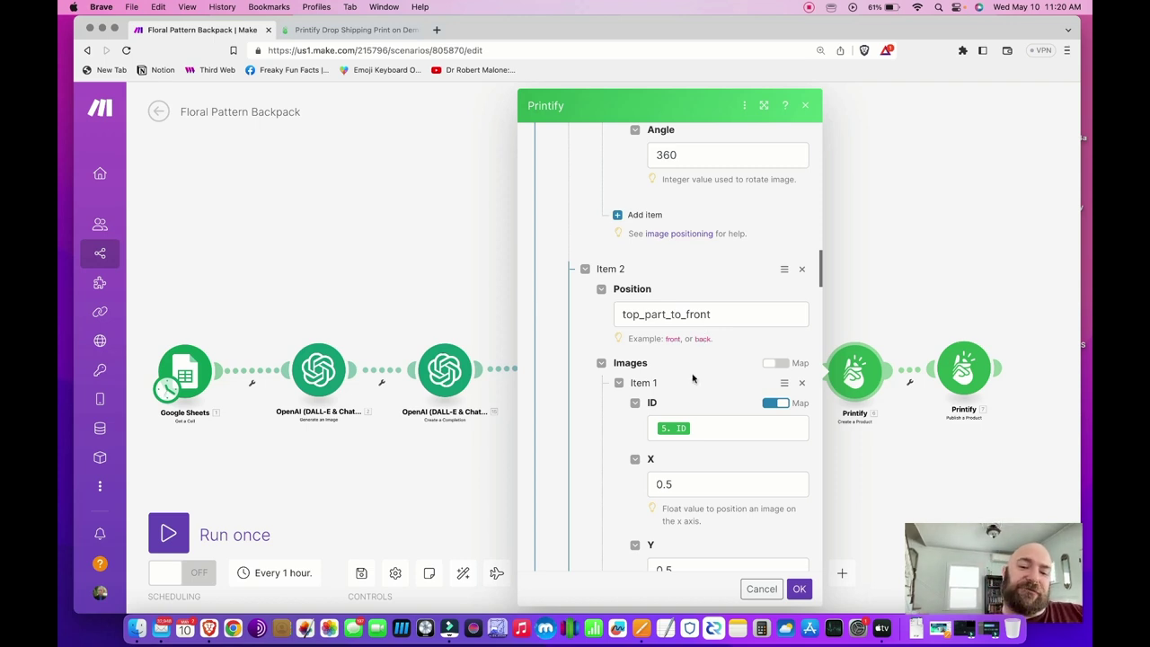
{"action": "scroll", "coordinate": [693, 378], "scroll_direction": "up", "scroll_amount": 1}
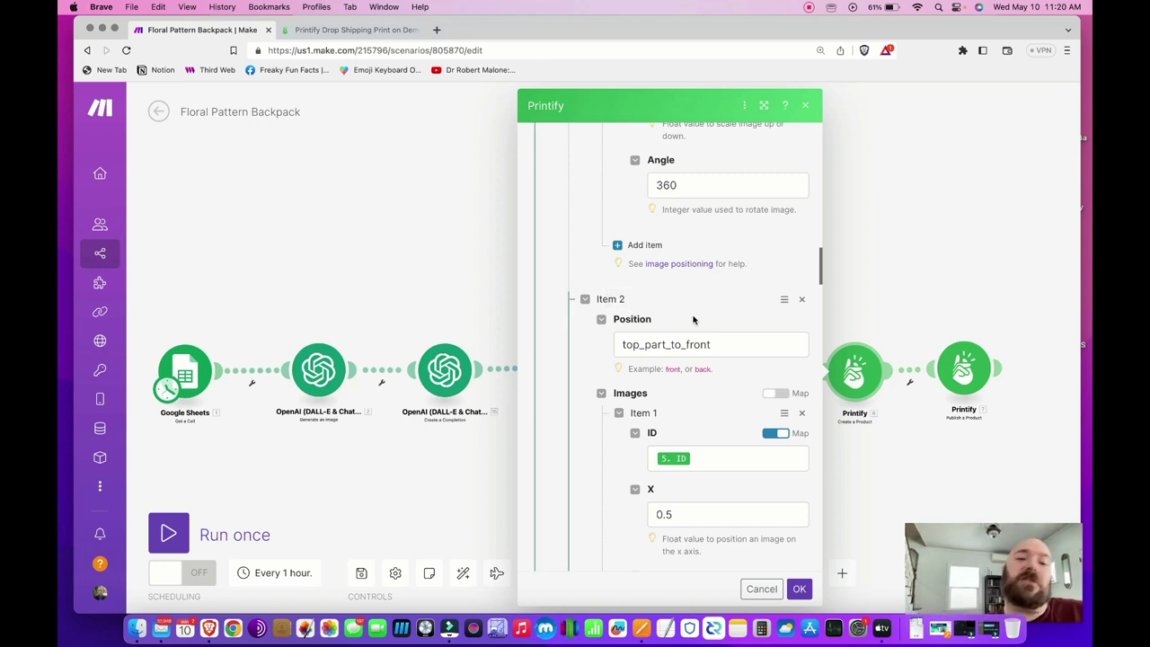
{"action": "double_click", "coordinate": [625, 344]}
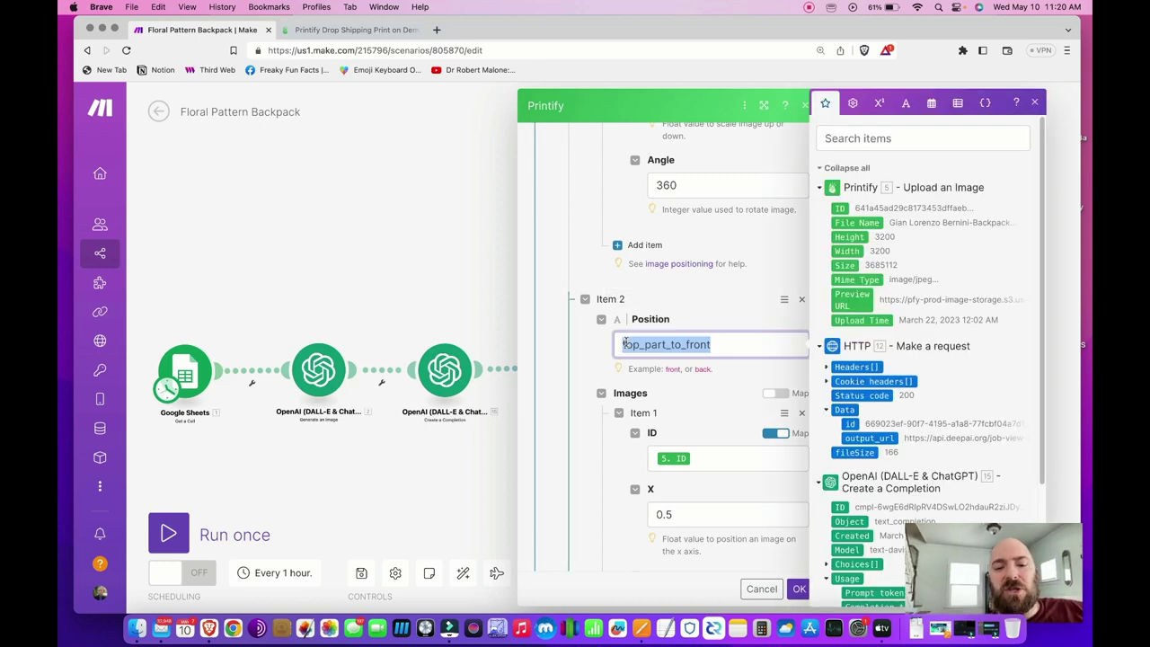
{"action": "left_click", "coordinate": [667, 368]}
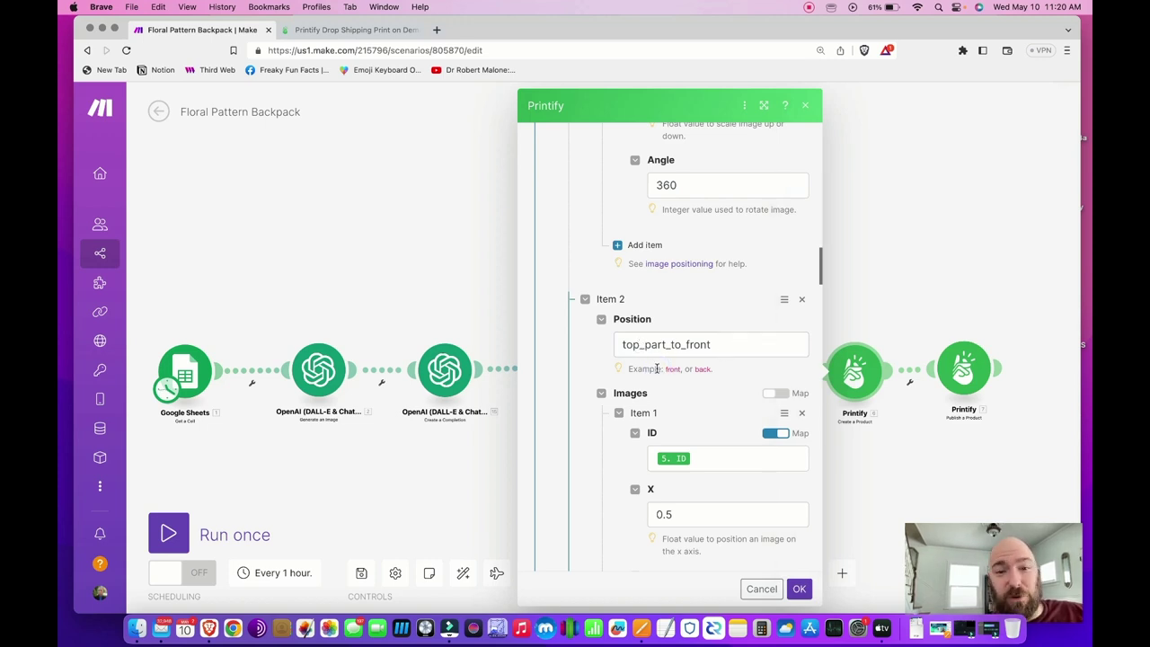
Inspect the second placeholder's mapped image ID along with its X, Y and scale settings
{"action": "scroll", "coordinate": [720, 389], "scroll_direction": "down", "scroll_amount": 5}
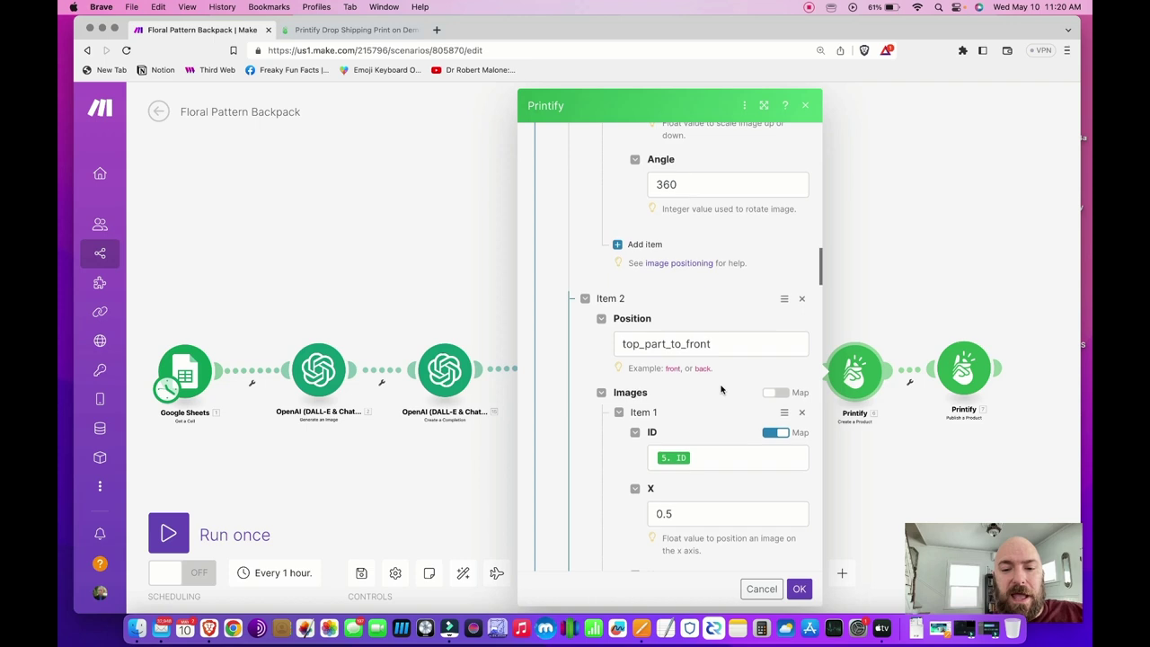
{"action": "scroll", "coordinate": [720, 385], "scroll_direction": "down", "scroll_amount": 1}
{"action": "scroll", "coordinate": [721, 387], "scroll_direction": "up", "scroll_amount": 1}
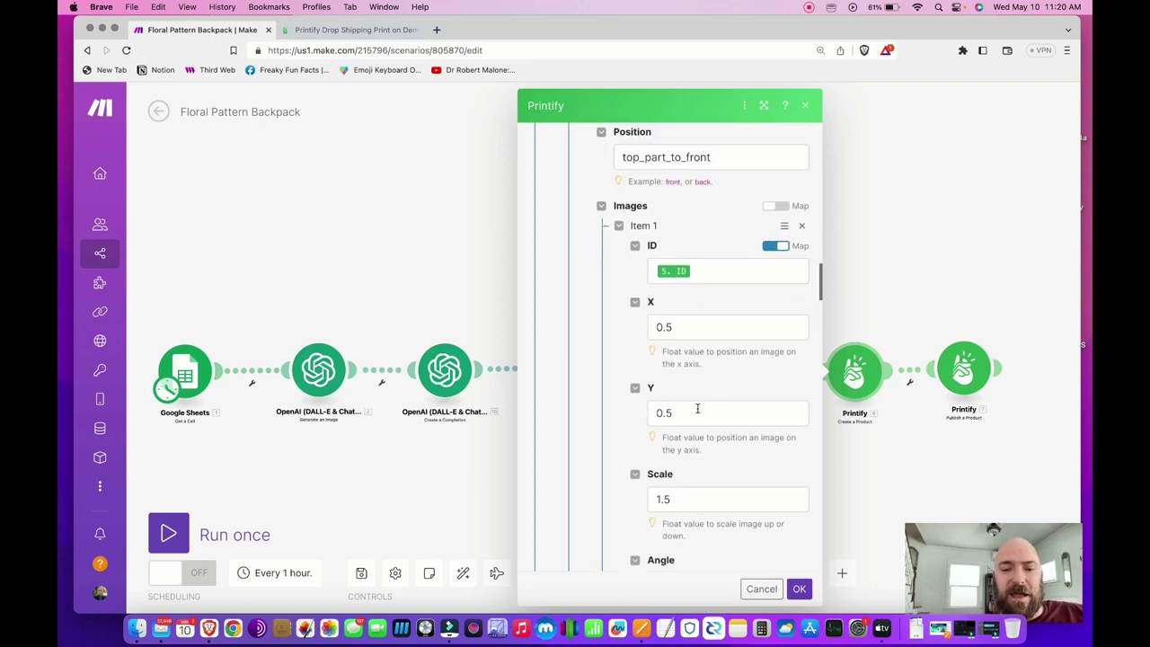
{"action": "left_click", "coordinate": [729, 270]}
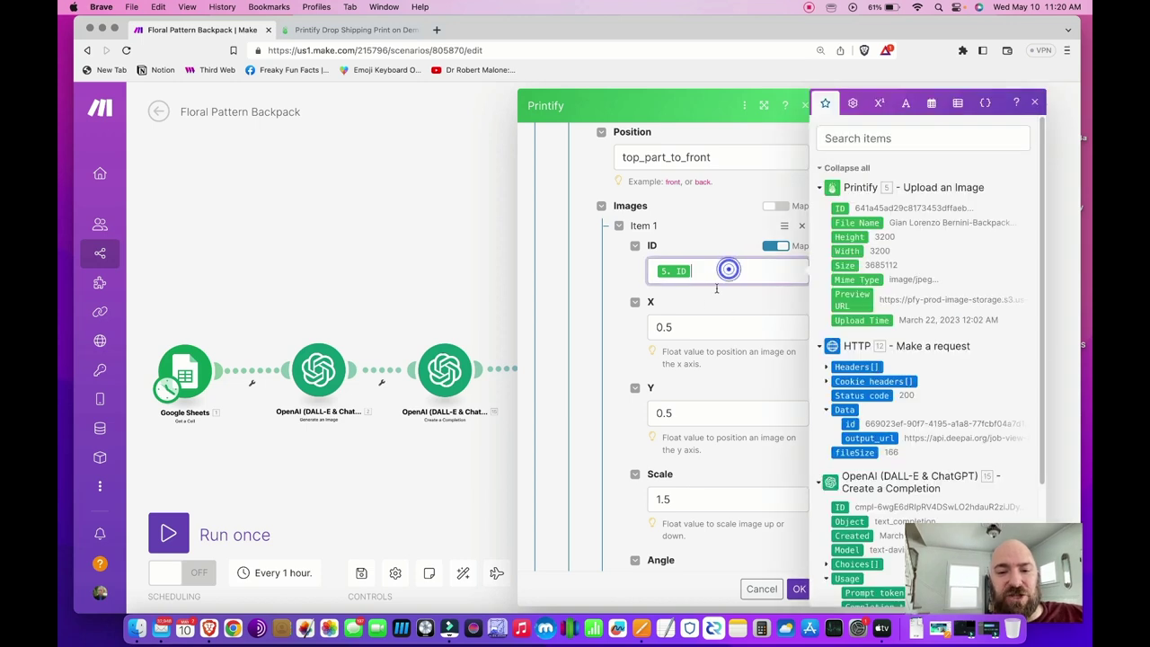
{"action": "scroll", "coordinate": [612, 301], "scroll_direction": "down", "scroll_amount": 2}
Review the third placeholder's position setting and its image ID mapping
{"action": "scroll", "coordinate": [613, 300], "scroll_direction": "down", "scroll_amount": 7}
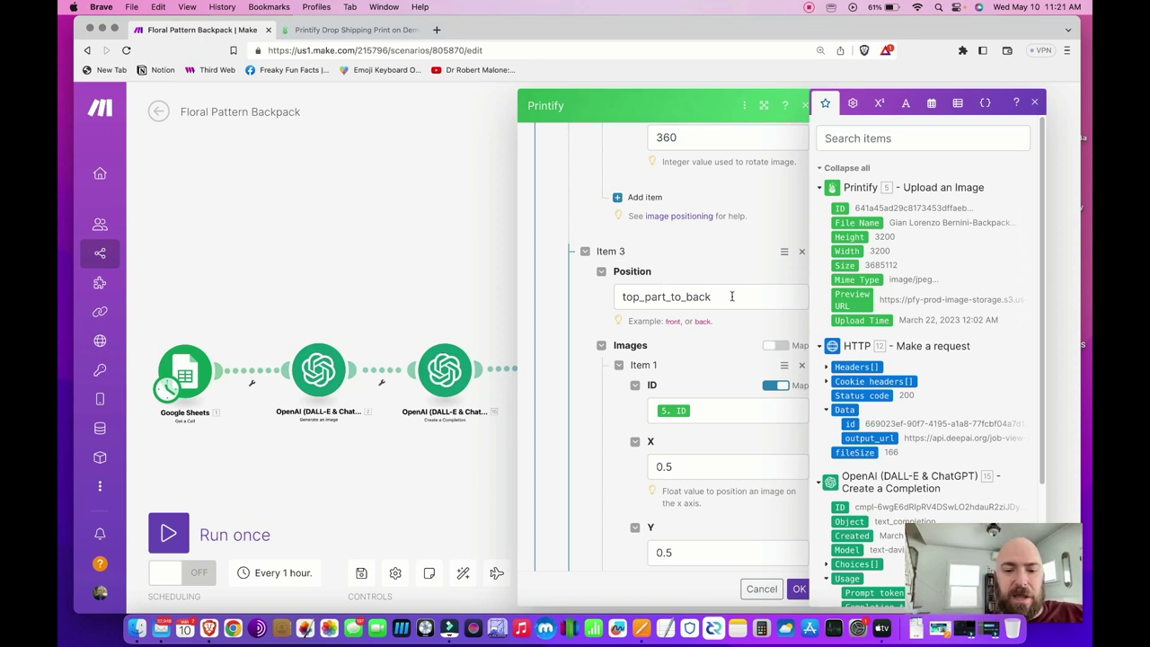
{"action": "scroll", "coordinate": [731, 296], "scroll_direction": "down", "scroll_amount": 1}
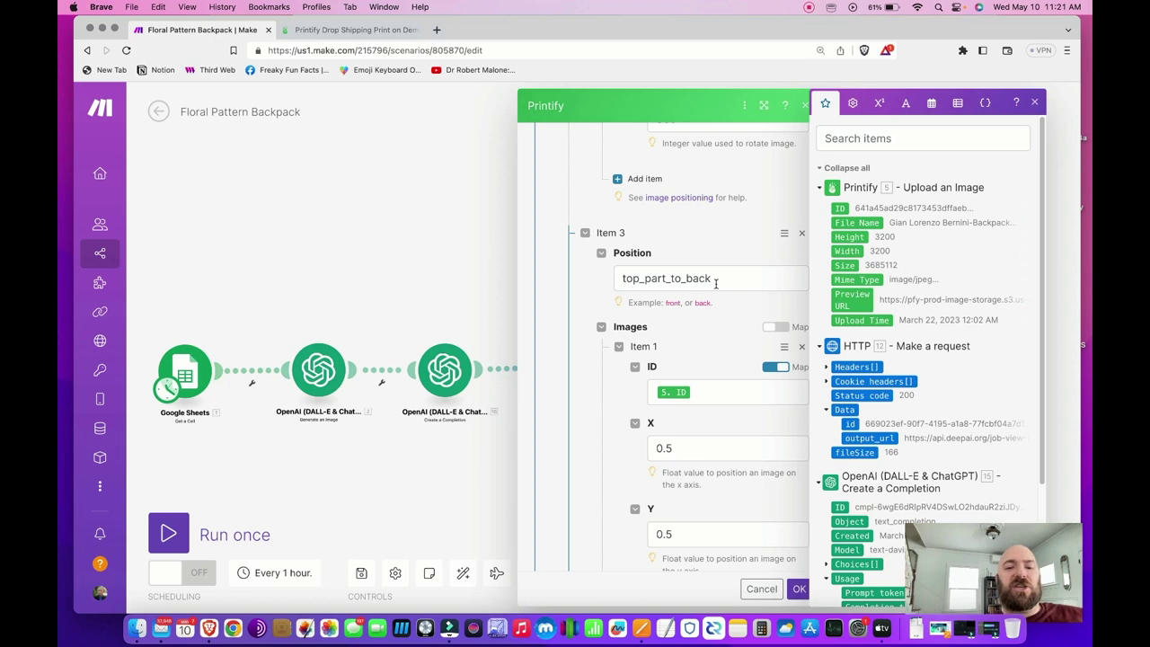
{"action": "left_click_drag", "start_coordinate": [728, 279], "coordinate": [618, 275]}
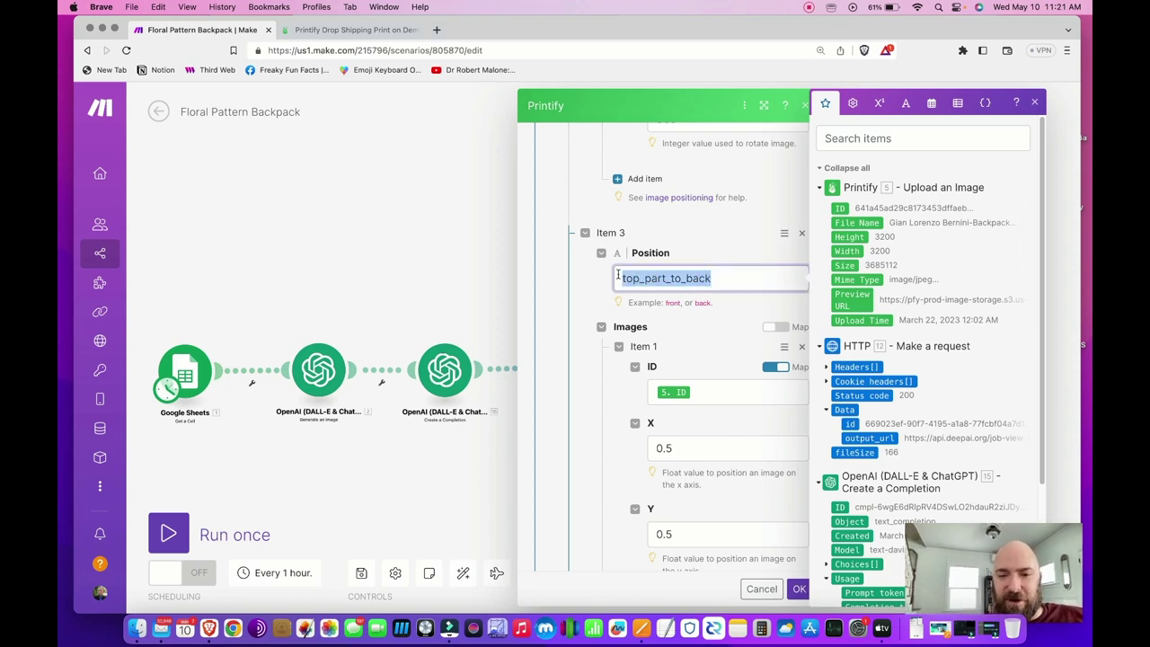
{"action": "left_click", "coordinate": [713, 351]}
{"action": "scroll", "coordinate": [713, 351], "scroll_direction": "down", "scroll_amount": 5}
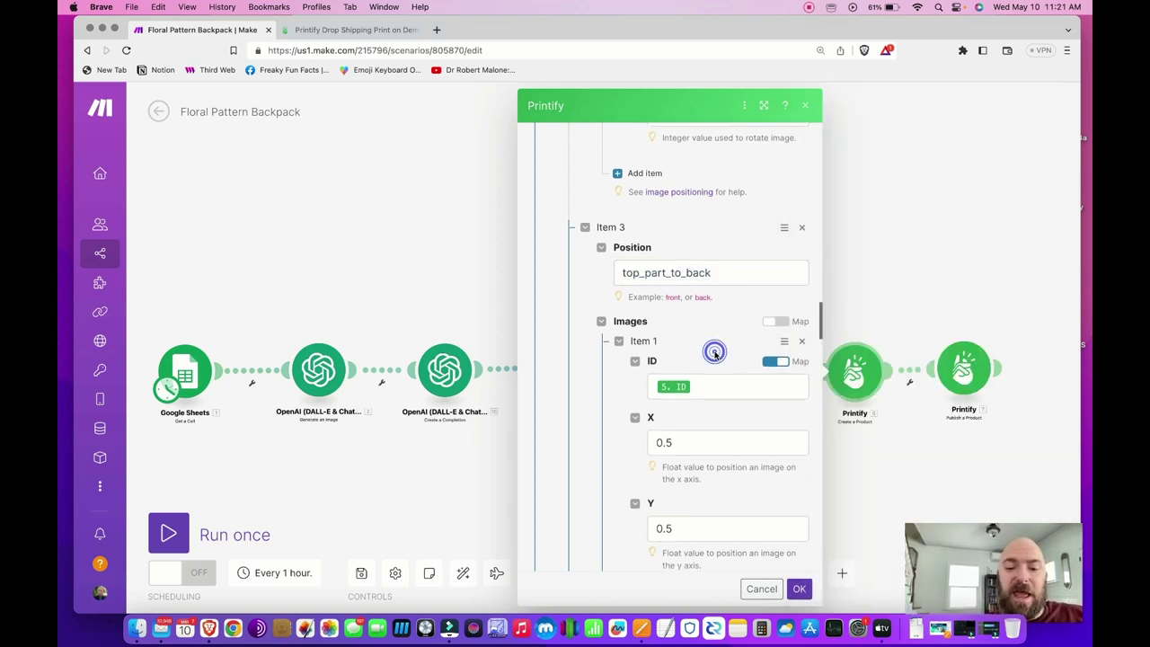
Examine the fourth placeholder's position setting and compare it with the second and third placeholders' settings
{"action": "scroll", "coordinate": [714, 351], "scroll_direction": "down", "scroll_amount": 8}
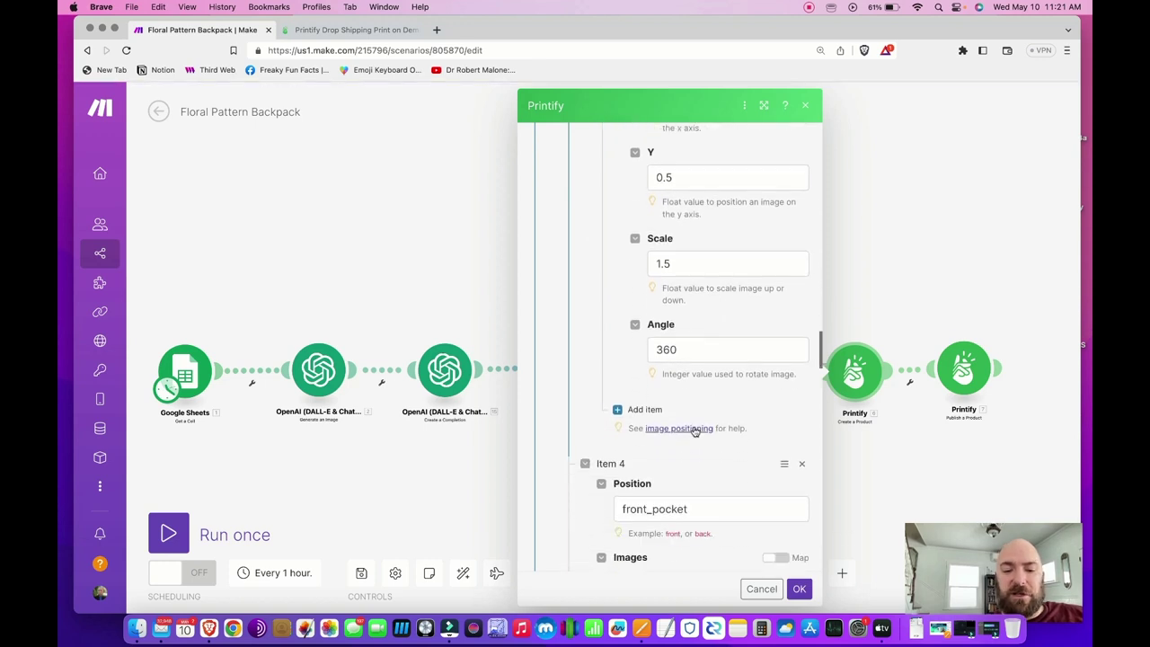
{"action": "double_click", "coordinate": [655, 324]}
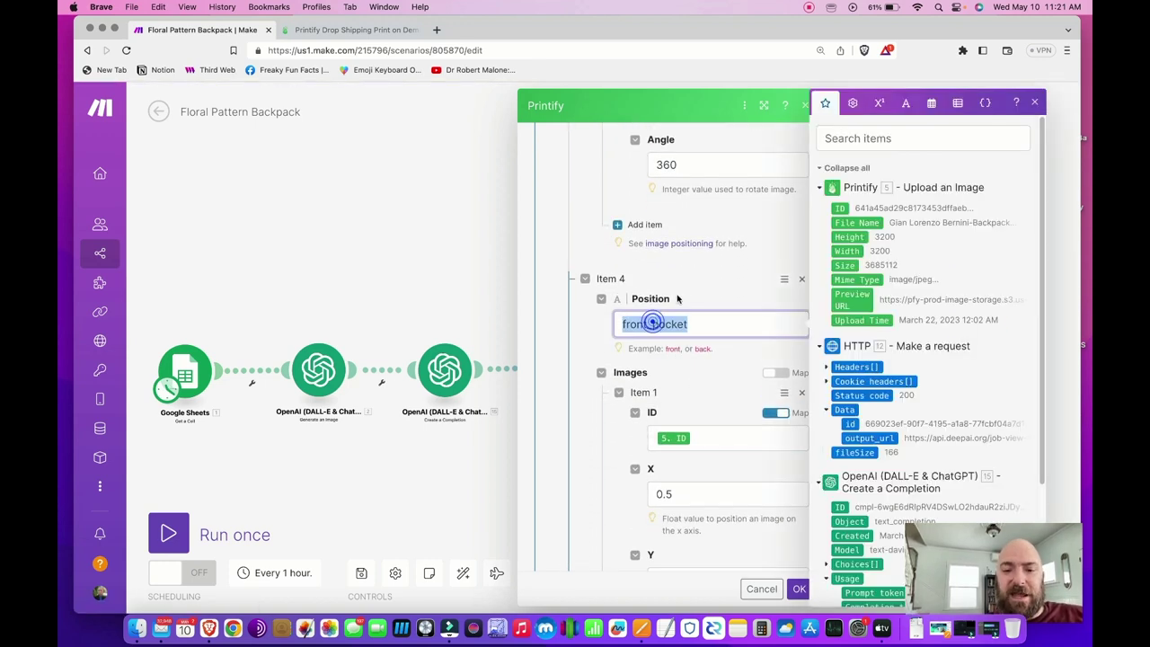
{"action": "left_click", "coordinate": [677, 299]}
{"action": "scroll", "coordinate": [687, 287], "scroll_direction": "up", "scroll_amount": 7}
{"action": "scroll", "coordinate": [691, 292], "scroll_direction": "down", "scroll_amount": 7}
{"action": "scroll", "coordinate": [696, 349], "scroll_direction": "up", "scroll_amount": 10}
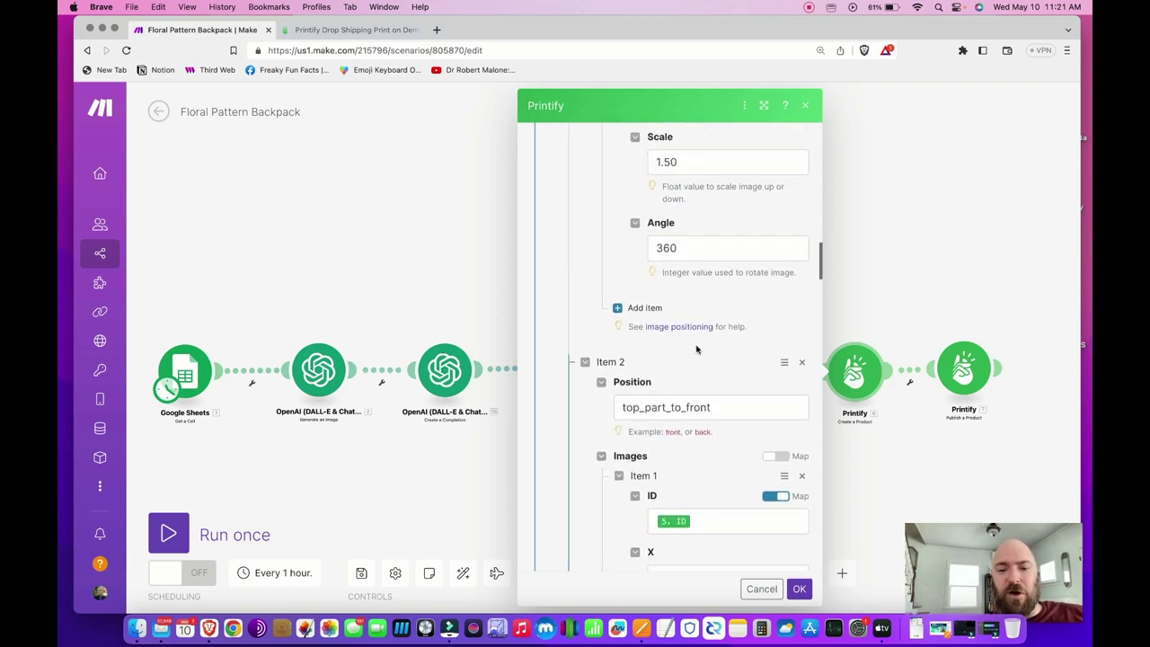
{"action": "scroll", "coordinate": [697, 349], "scroll_direction": "down", "scroll_amount": 20}
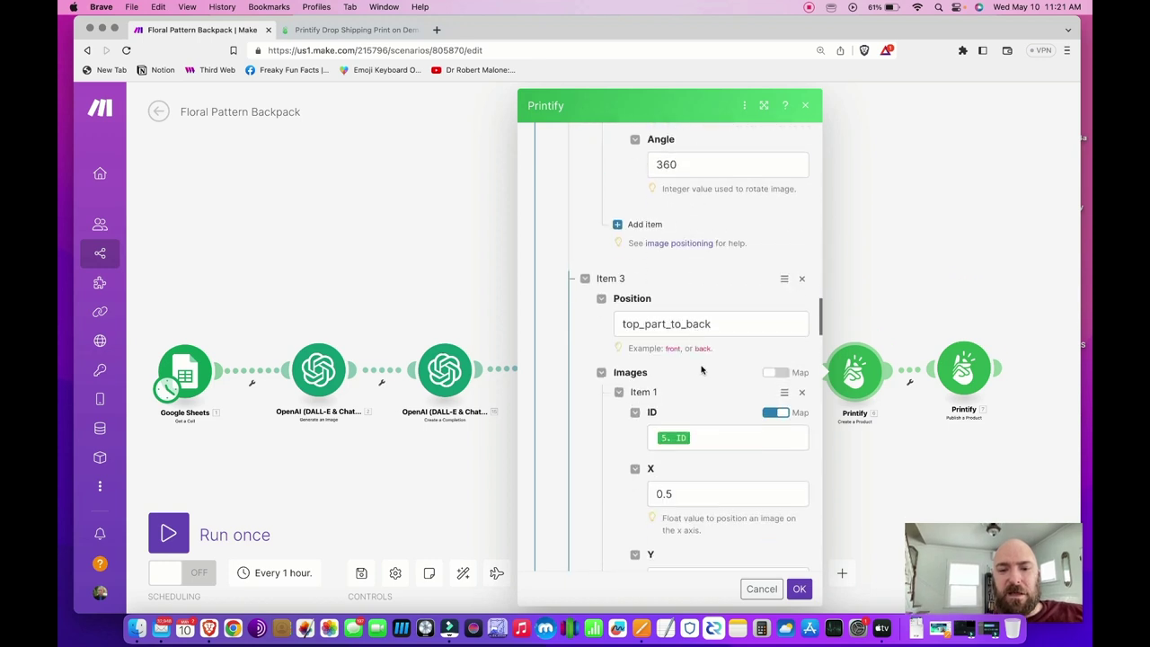
{"action": "scroll", "coordinate": [701, 374], "scroll_direction": "down", "scroll_amount": 7}
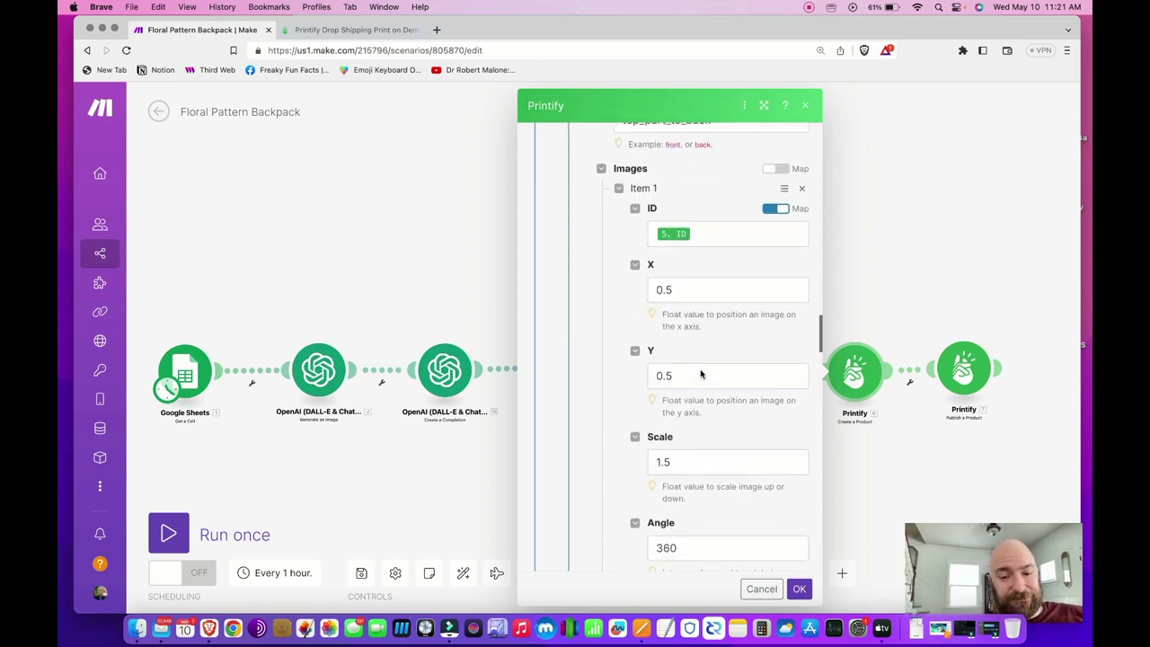
{"action": "scroll", "coordinate": [700, 373], "scroll_direction": "down", "scroll_amount": 5}
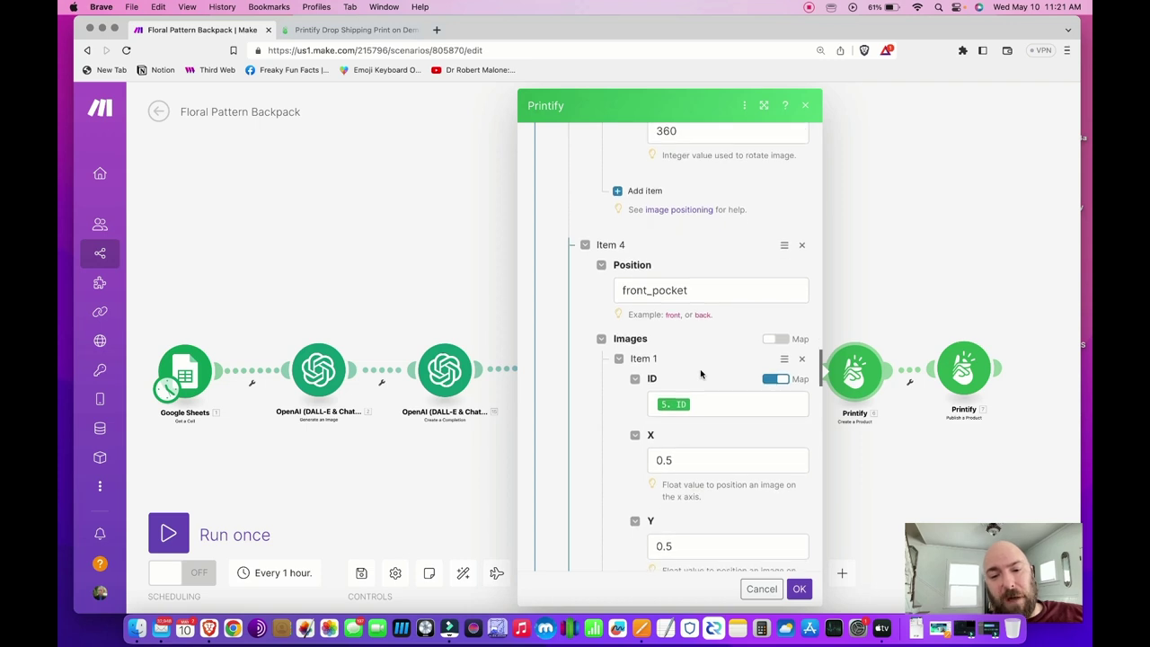
Review the fifth placeholder's position and its image's X, Y, scale and angle settings
{"action": "scroll", "coordinate": [701, 369], "scroll_direction": "down", "scroll_amount": 8}
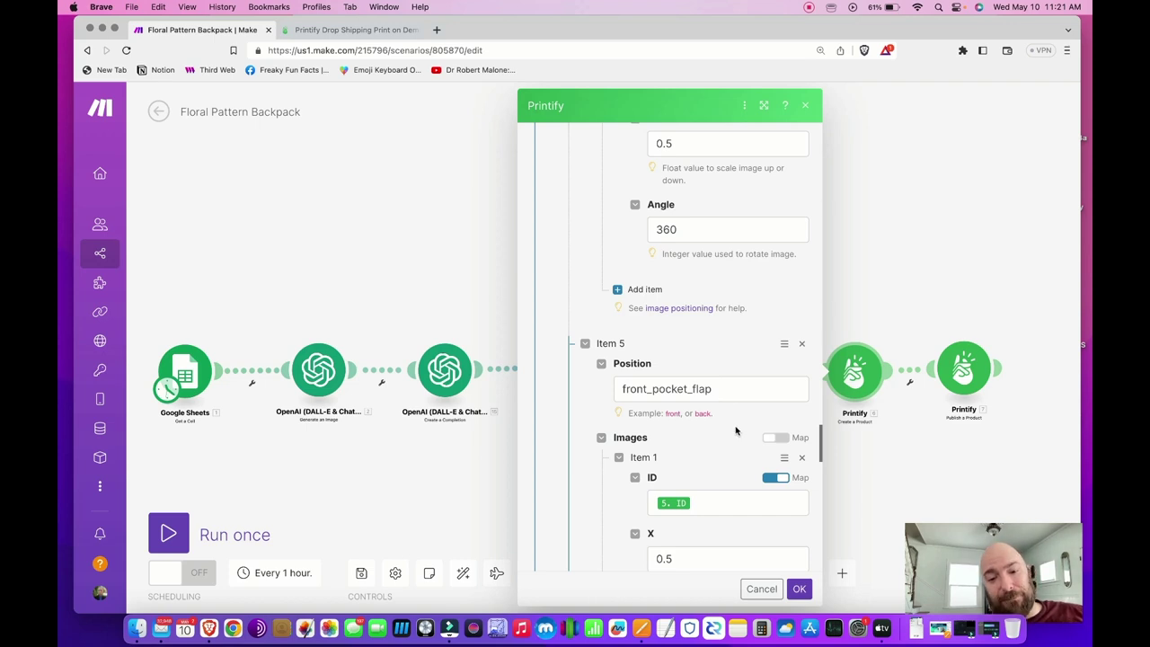
{"action": "scroll", "coordinate": [734, 431], "scroll_direction": "down", "scroll_amount": 5}
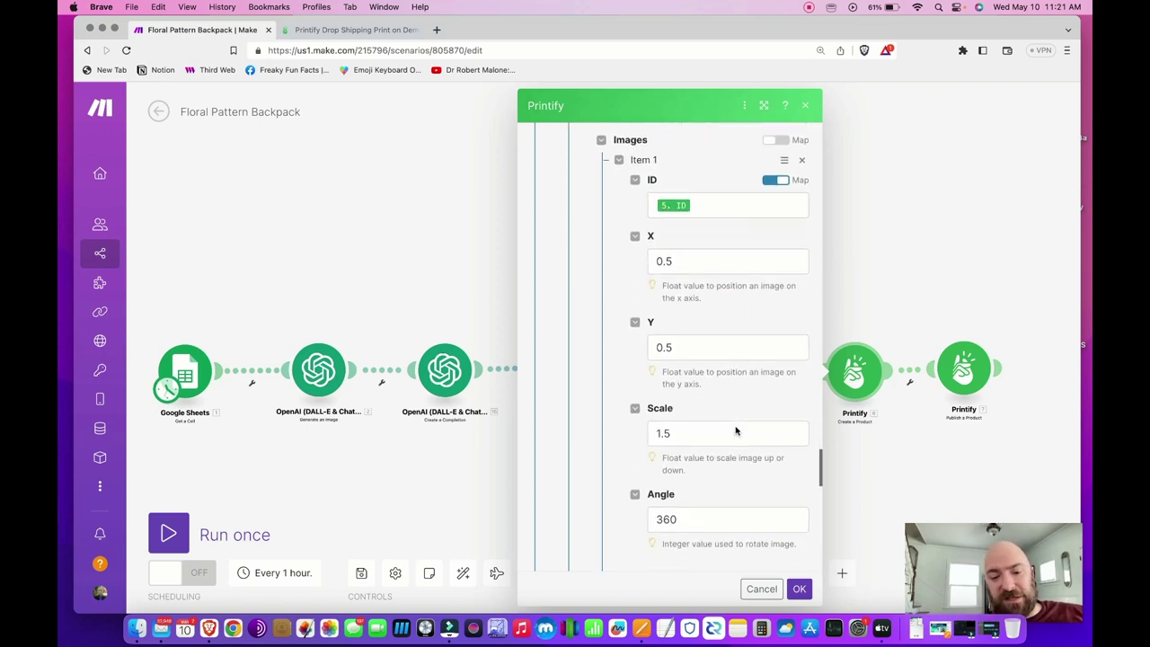
{"action": "scroll", "coordinate": [734, 432], "scroll_direction": "down", "scroll_amount": 6}
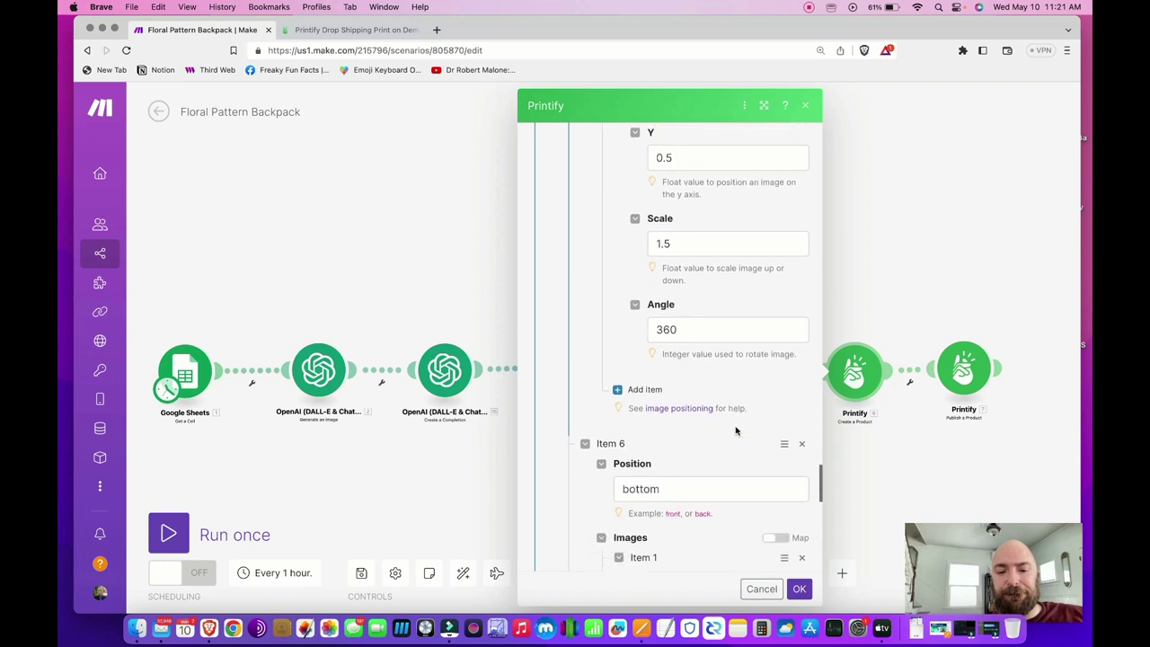
Examine the sixth placeholder's position and image settings, comparing its scale with the fifth placeholder's
{"action": "scroll", "coordinate": [735, 431], "scroll_direction": "down", "scroll_amount": 2}
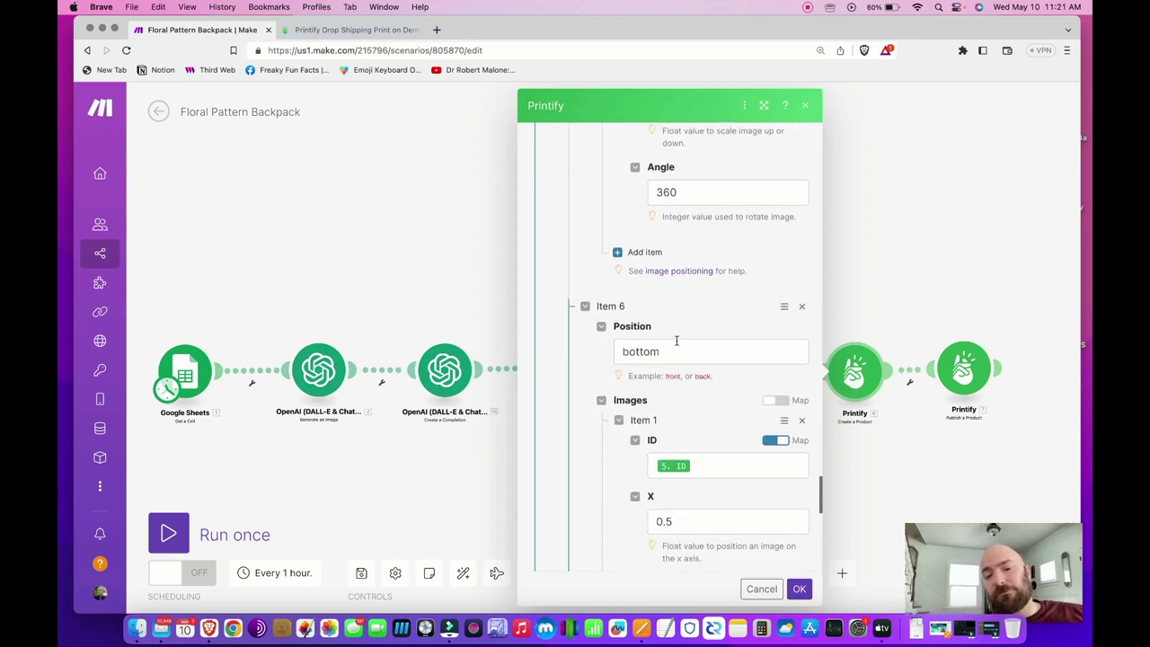
{"action": "left_click", "coordinate": [655, 351]}
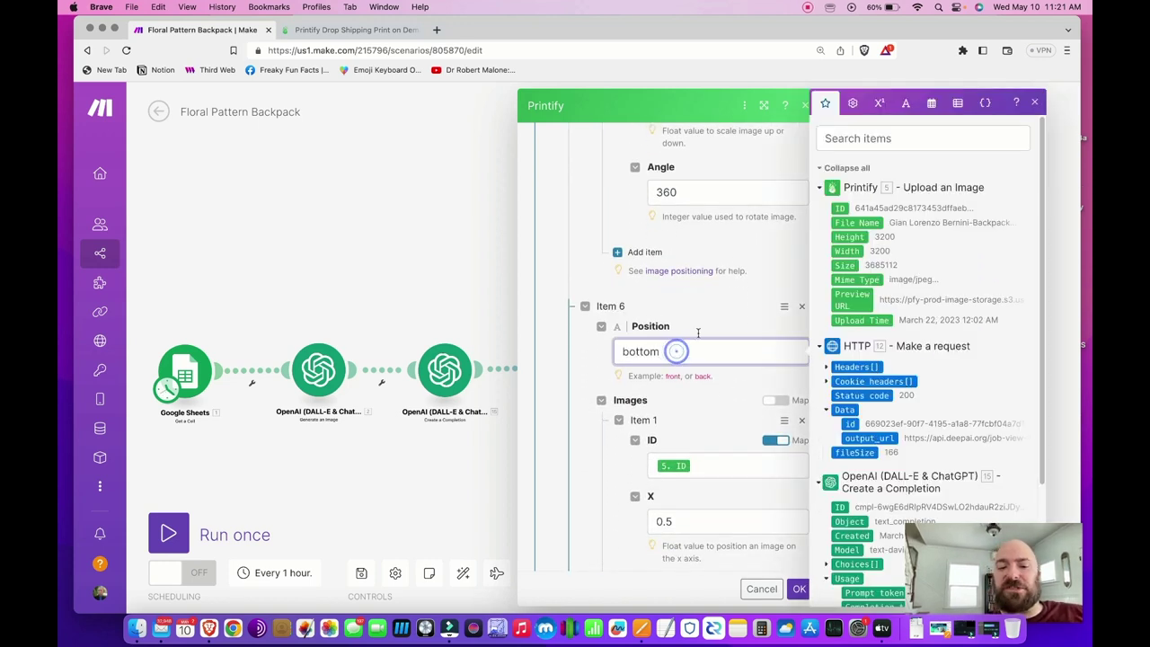
{"action": "left_click", "coordinate": [699, 322]}
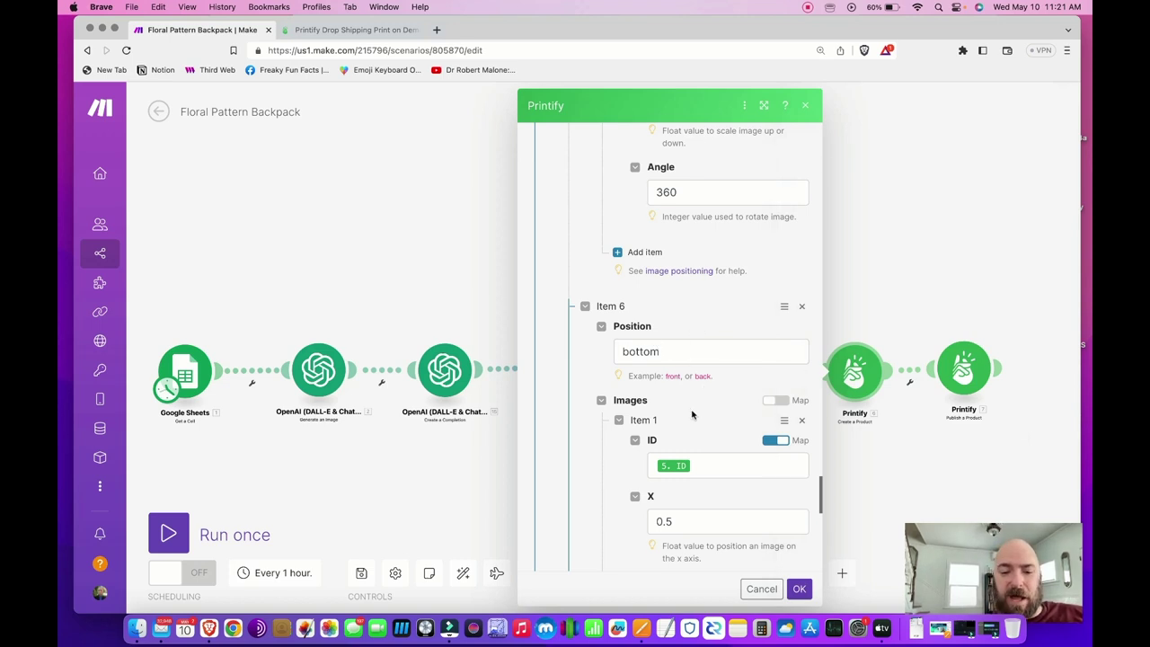
{"action": "scroll", "coordinate": [691, 414], "scroll_direction": "down", "scroll_amount": 5}
{"action": "scroll", "coordinate": [683, 377], "scroll_direction": "up", "scroll_amount": 5}
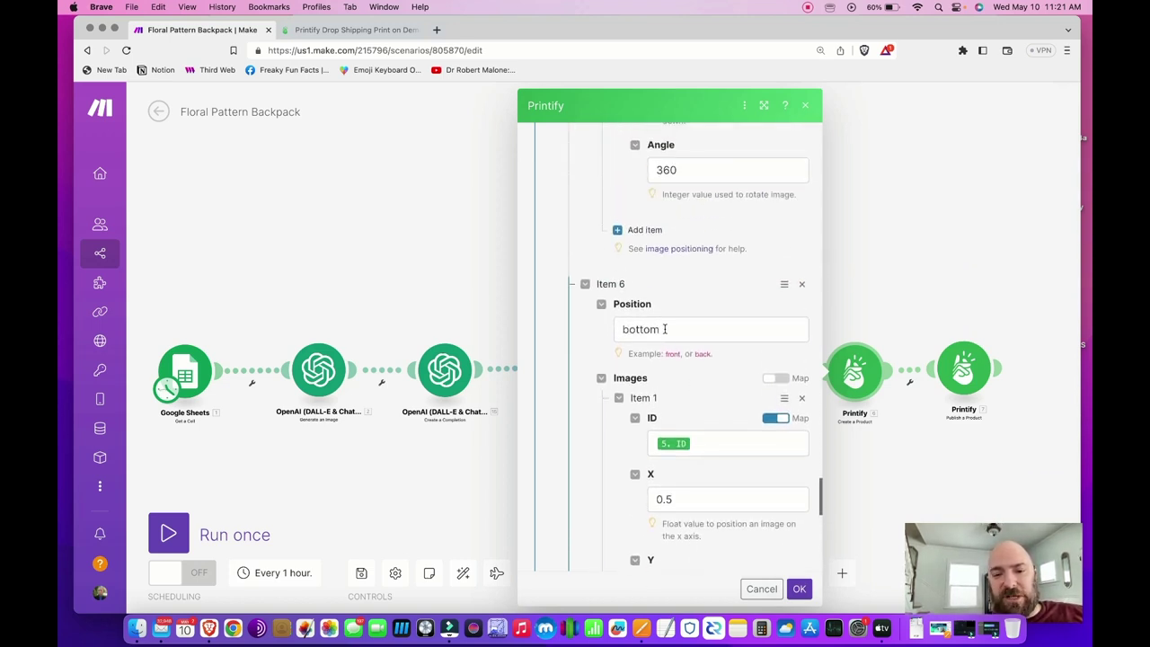
{"action": "scroll", "coordinate": [742, 453], "scroll_direction": "down", "scroll_amount": 5}
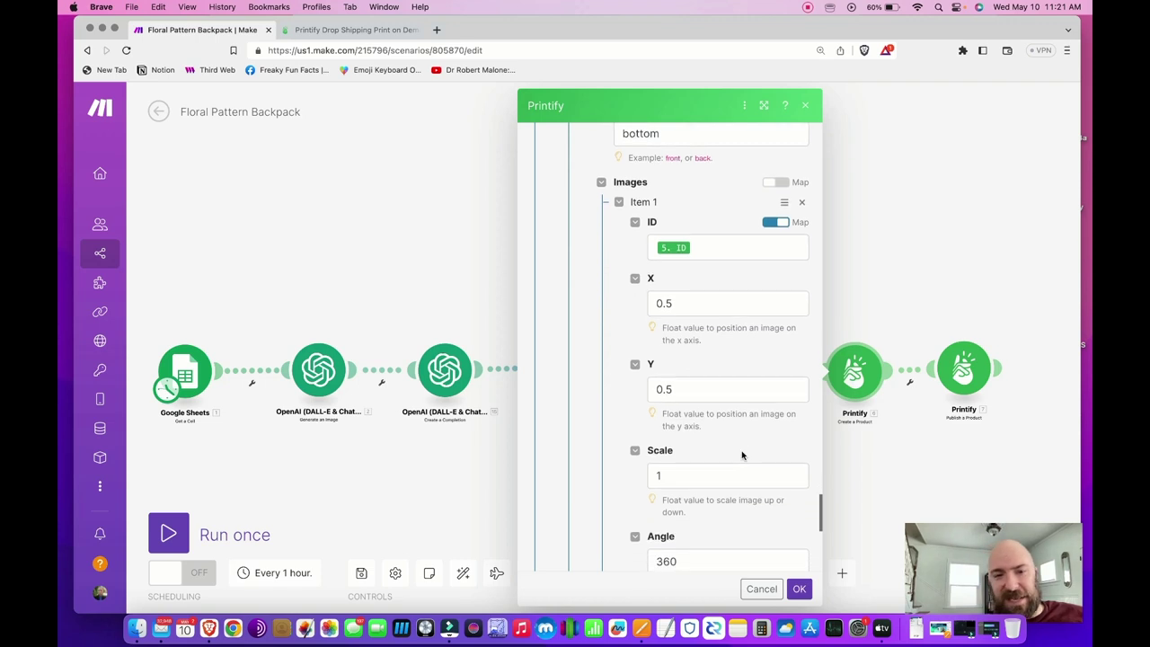
{"action": "scroll", "coordinate": [742, 449], "scroll_direction": "up", "scroll_amount": 3}
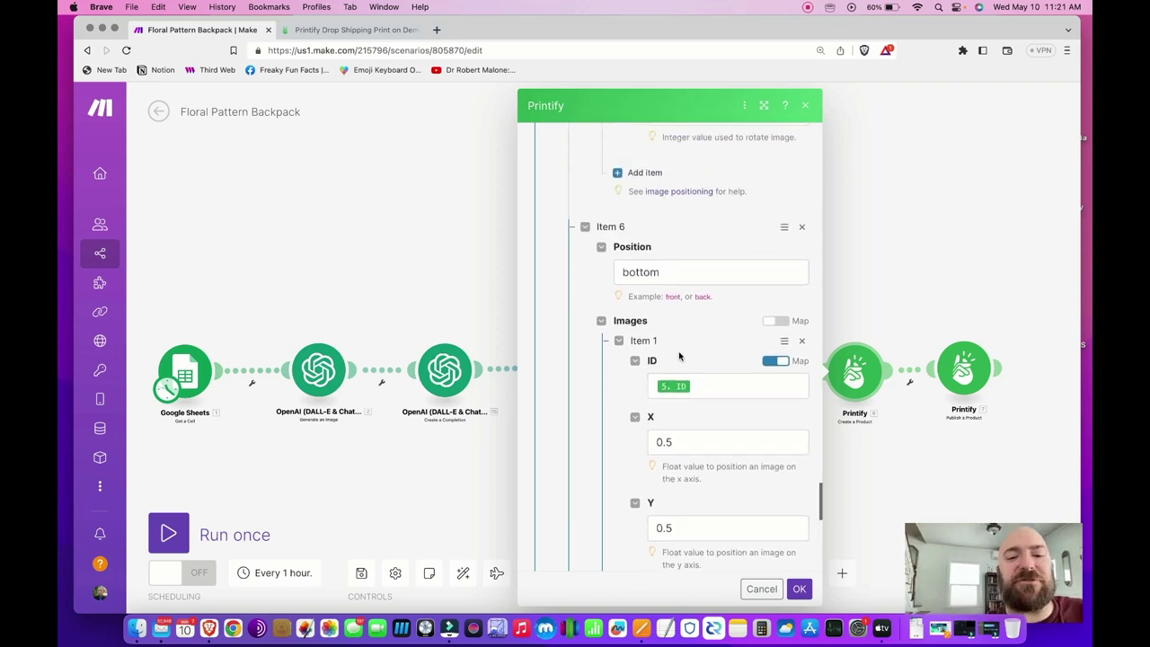
{"action": "double_click", "coordinate": [662, 273]}
{"action": "left_click", "coordinate": [669, 272]}
{"action": "scroll", "coordinate": [672, 279], "scroll_direction": "up", "scroll_amount": 7}
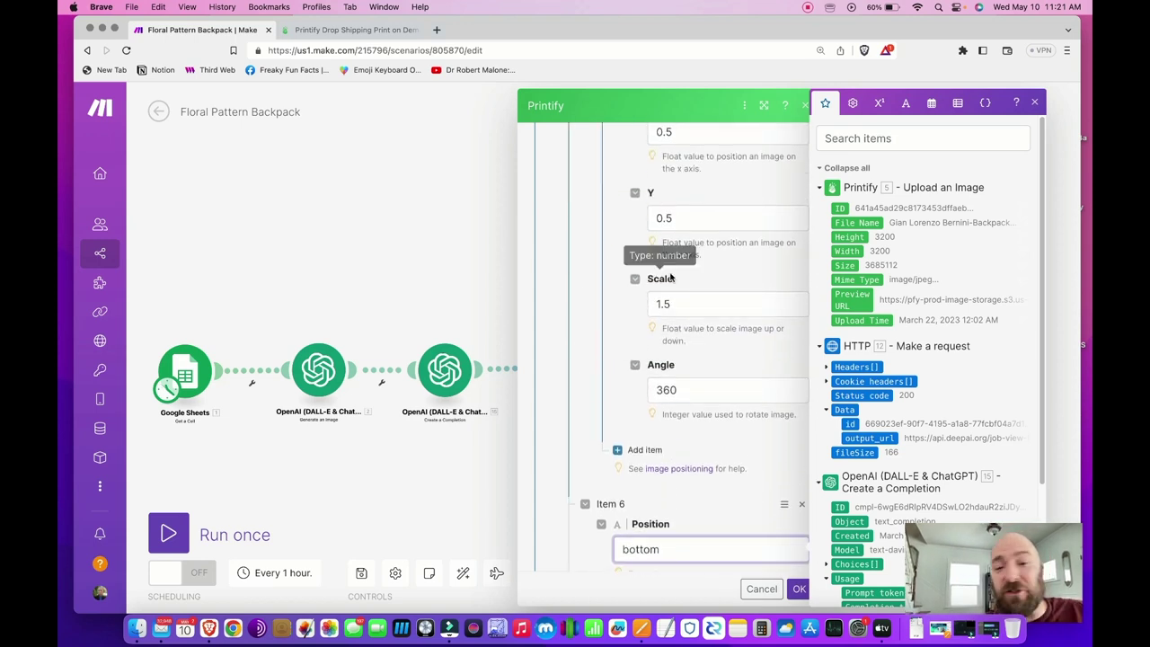
{"action": "scroll", "coordinate": [679, 334], "scroll_direction": "down", "scroll_amount": 12}
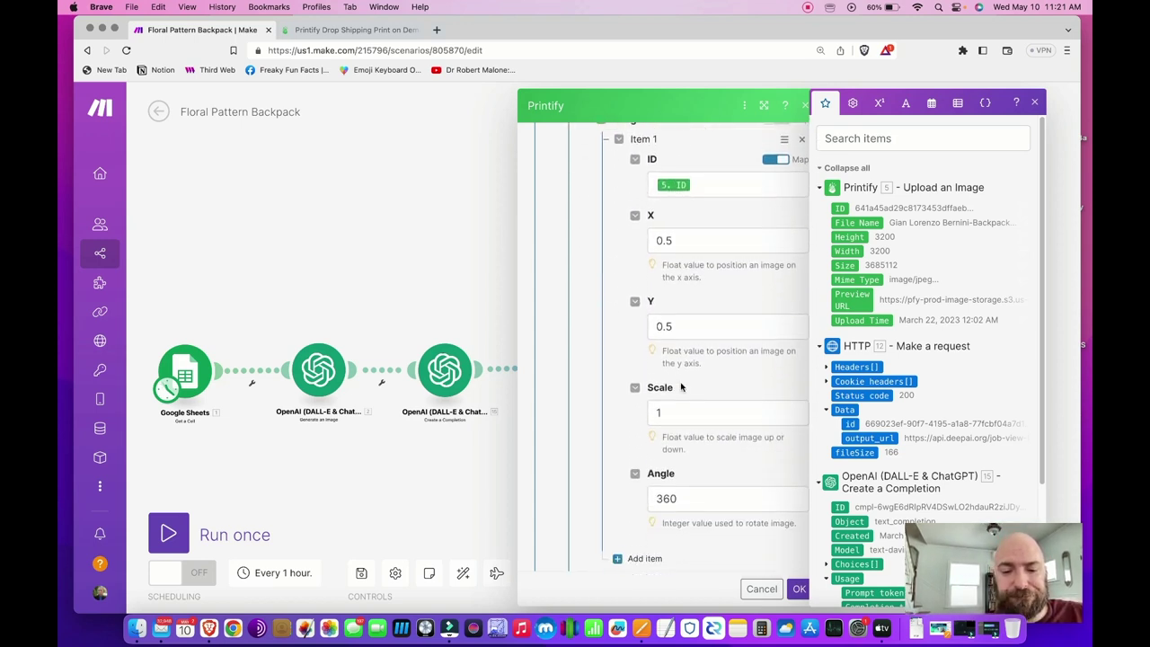
Review the product's two tags and the Print On Side setting in the print details
{"action": "scroll", "coordinate": [681, 386], "scroll_direction": "down", "scroll_amount": 4}
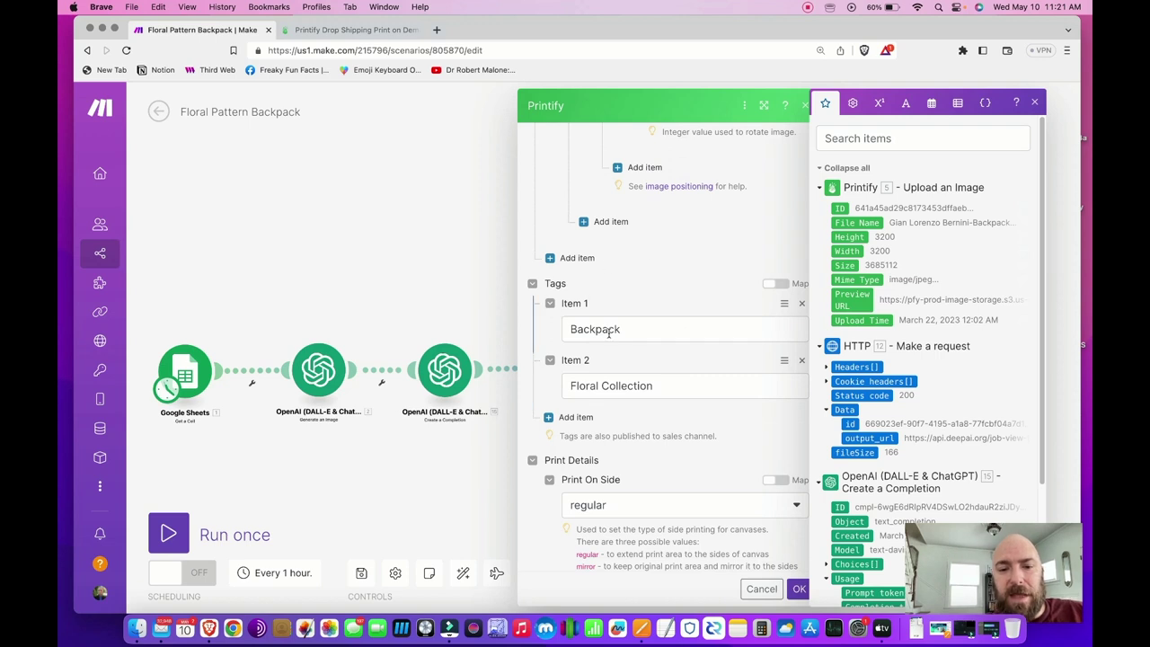
{"action": "double_click", "coordinate": [637, 331]}
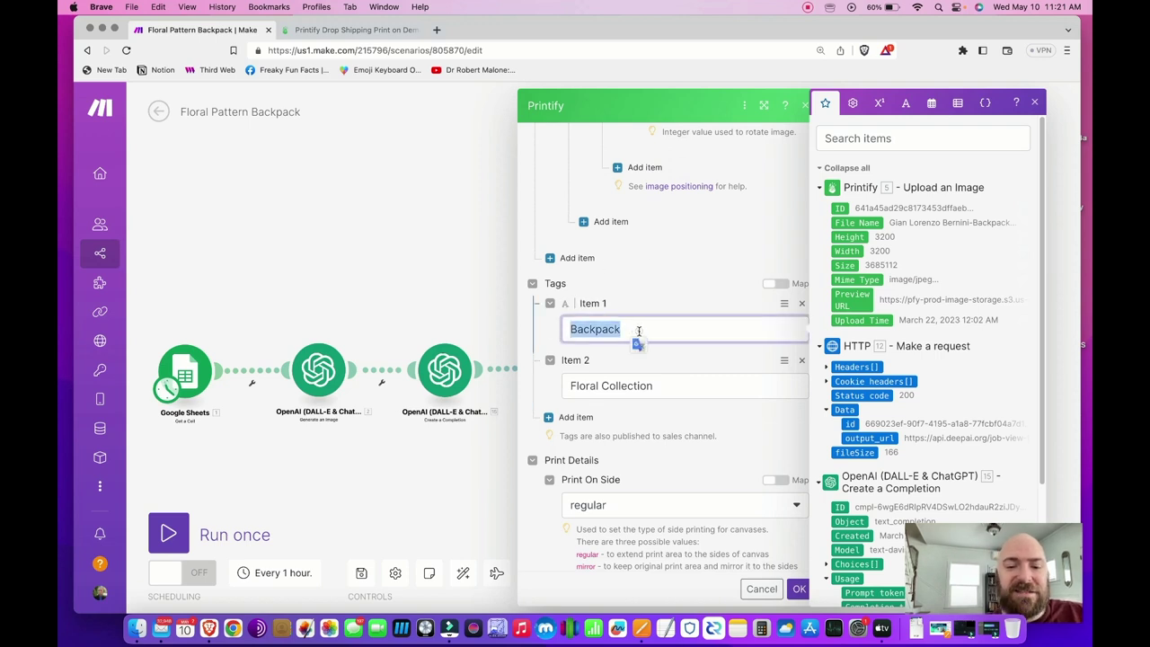
{"action": "triple_click", "coordinate": [669, 387]}
{"action": "left_click", "coordinate": [685, 328]}
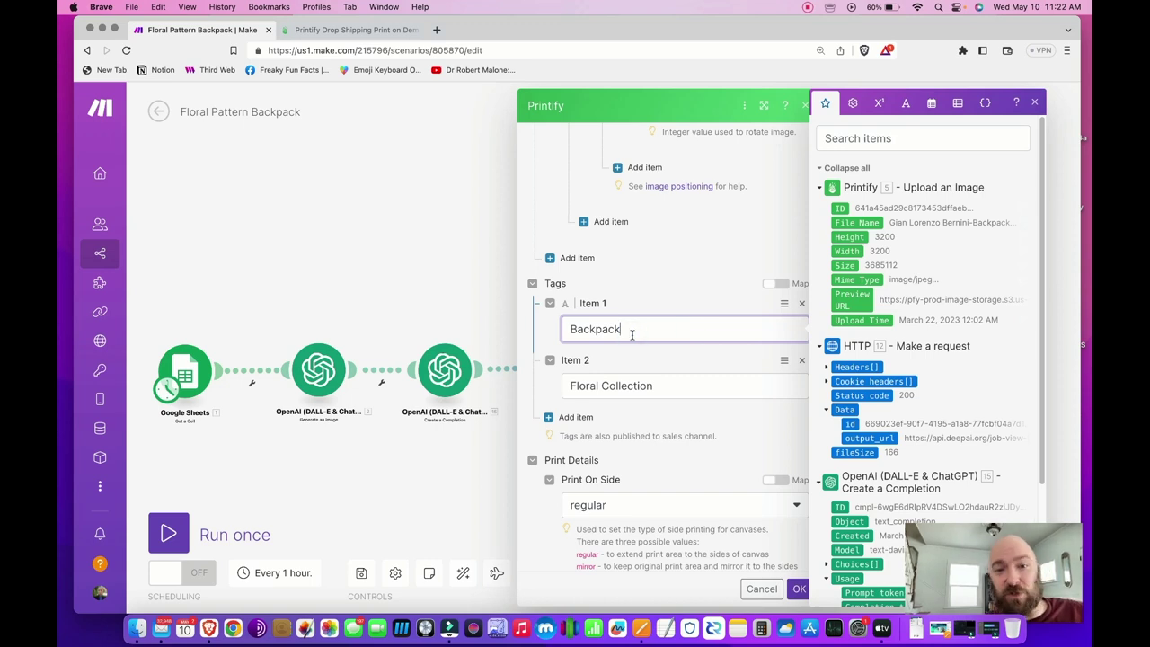
{"action": "scroll", "coordinate": [656, 422], "scroll_direction": "down", "scroll_amount": 1}
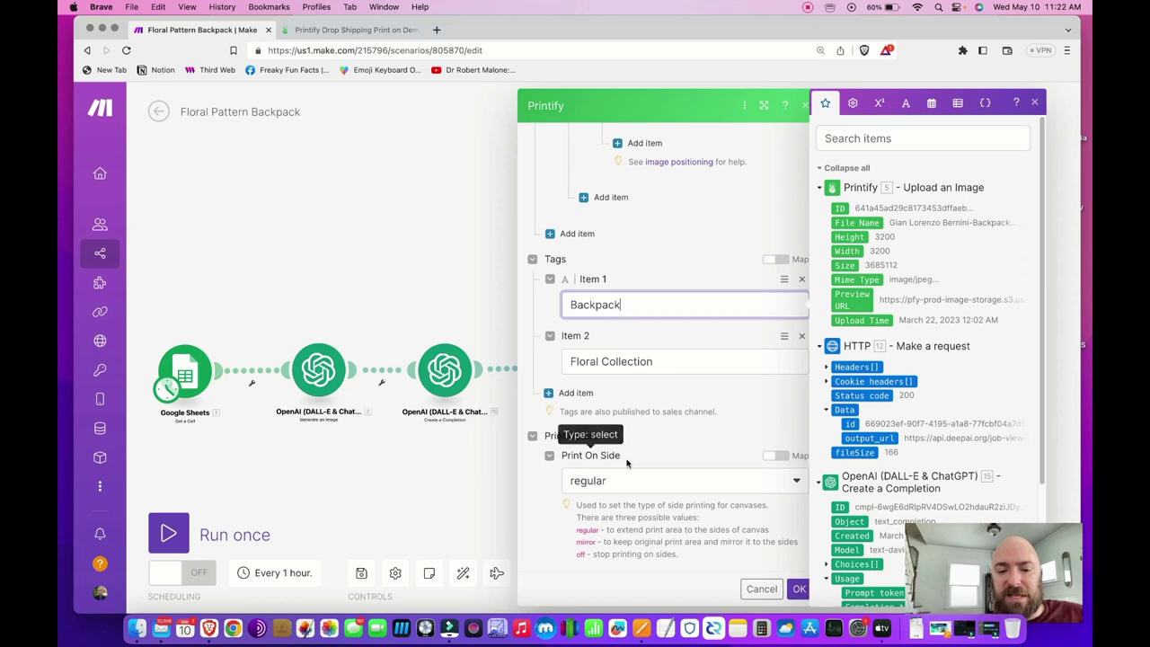
Review the Print On Side options available for the backpack product
{"action": "left_click", "coordinate": [655, 489]}
{"action": "left_click", "coordinate": [655, 489]}
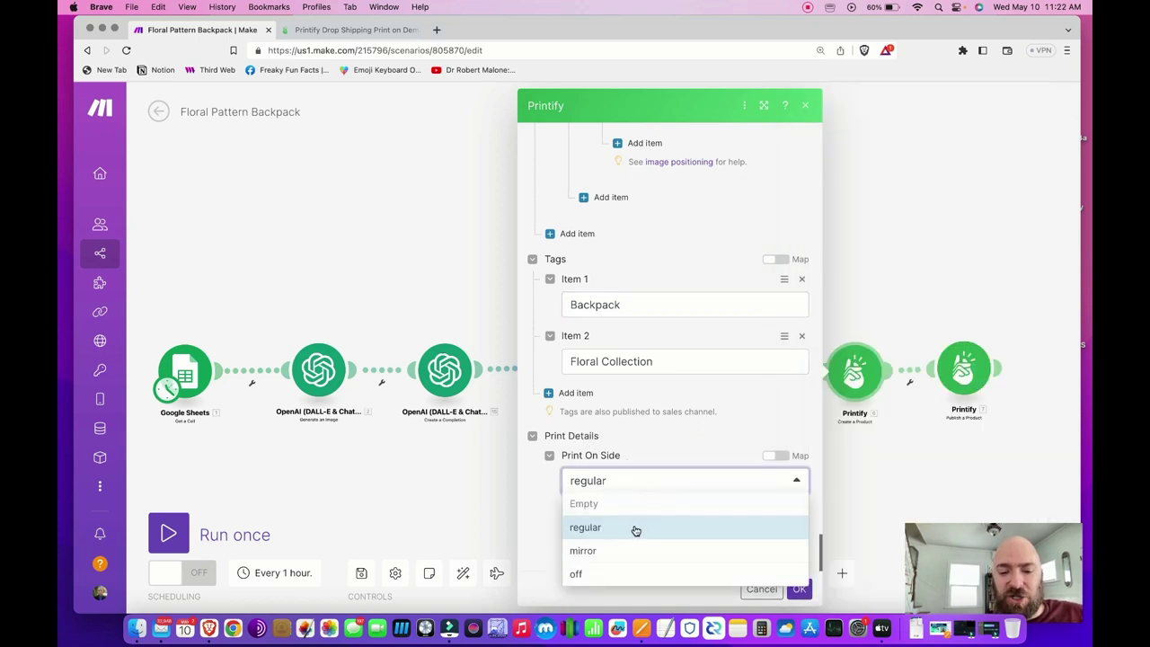
{"action": "left_click", "coordinate": [659, 456]}
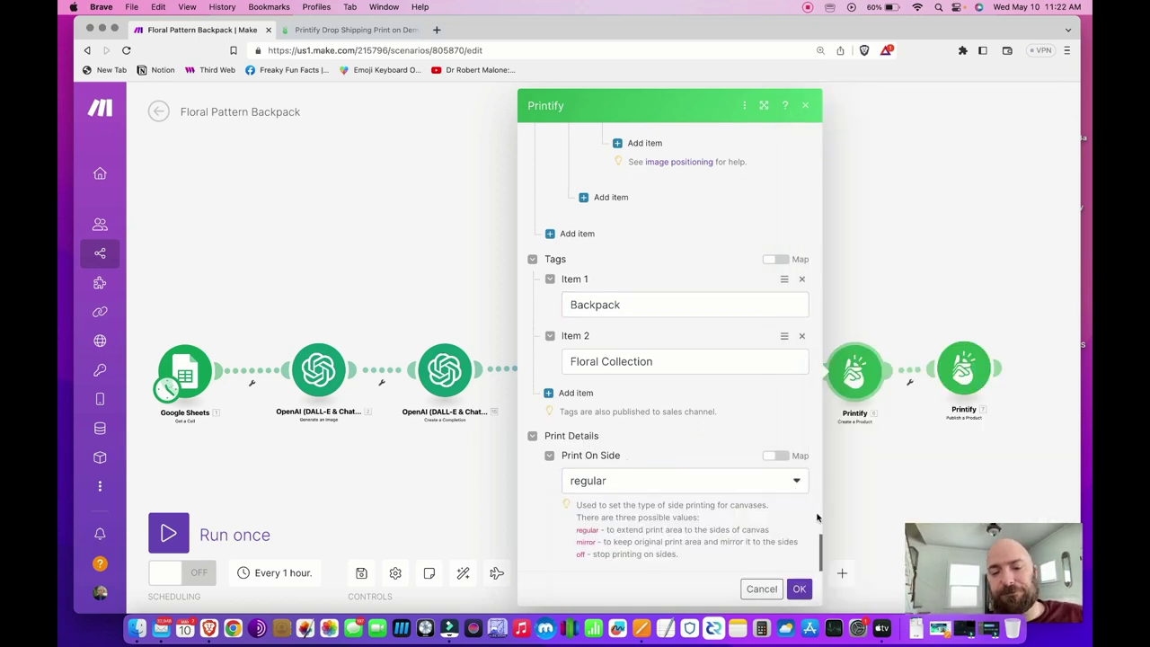
Accept the Printify product settings and run the Floral Pattern Backpack scenario once
{"action": "left_click", "coordinate": [801, 588]}
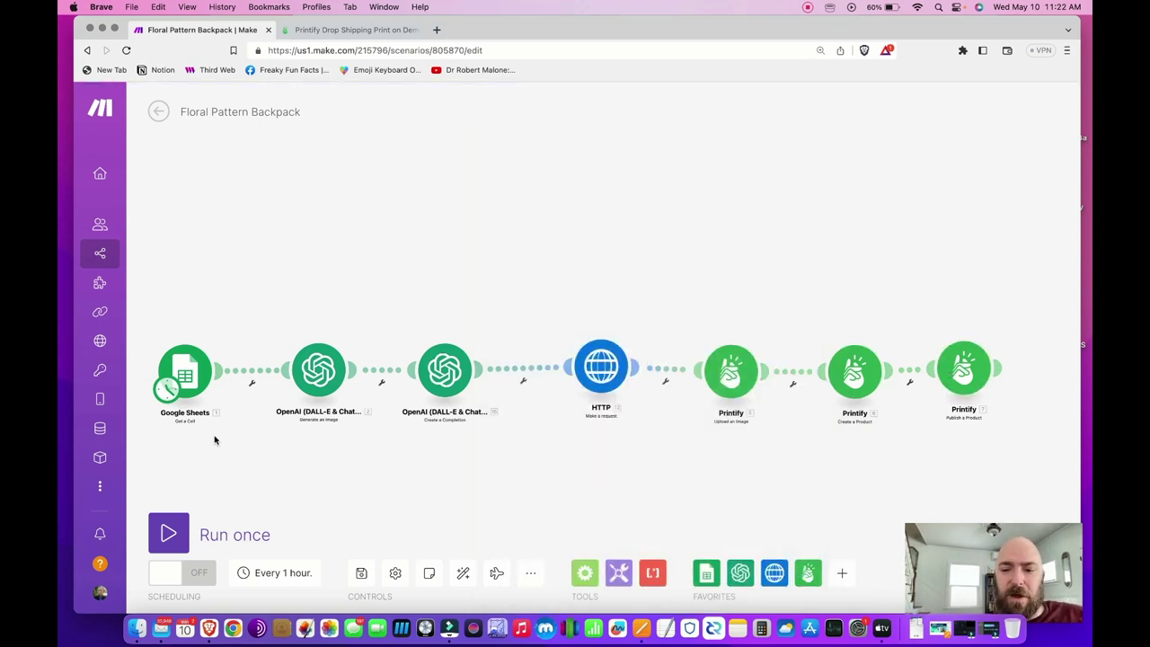
{"action": "left_click", "coordinate": [169, 532]}
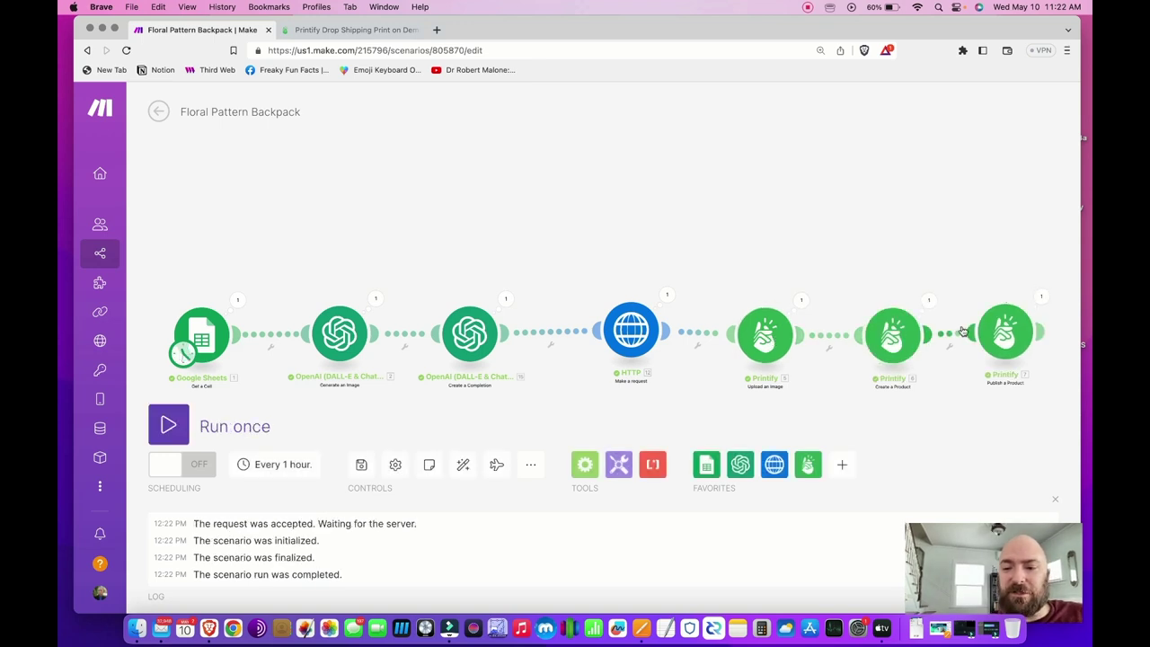
Switch to Printify, reload My Products and change the active store to Ionique Sol
{"action": "left_click", "coordinate": [354, 31]}
{"action": "left_click", "coordinate": [470, 51]}
{"action": "key", "text": "Return"}
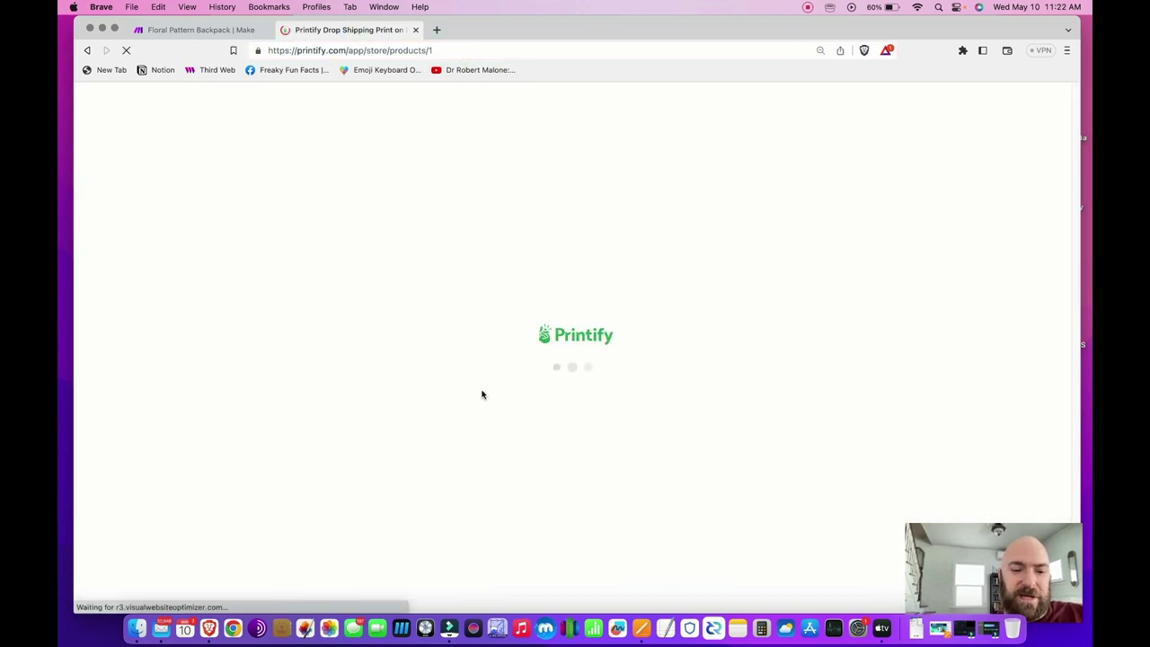
{"action": "scroll", "coordinate": [456, 498], "scroll_direction": "down", "scroll_amount": 1}
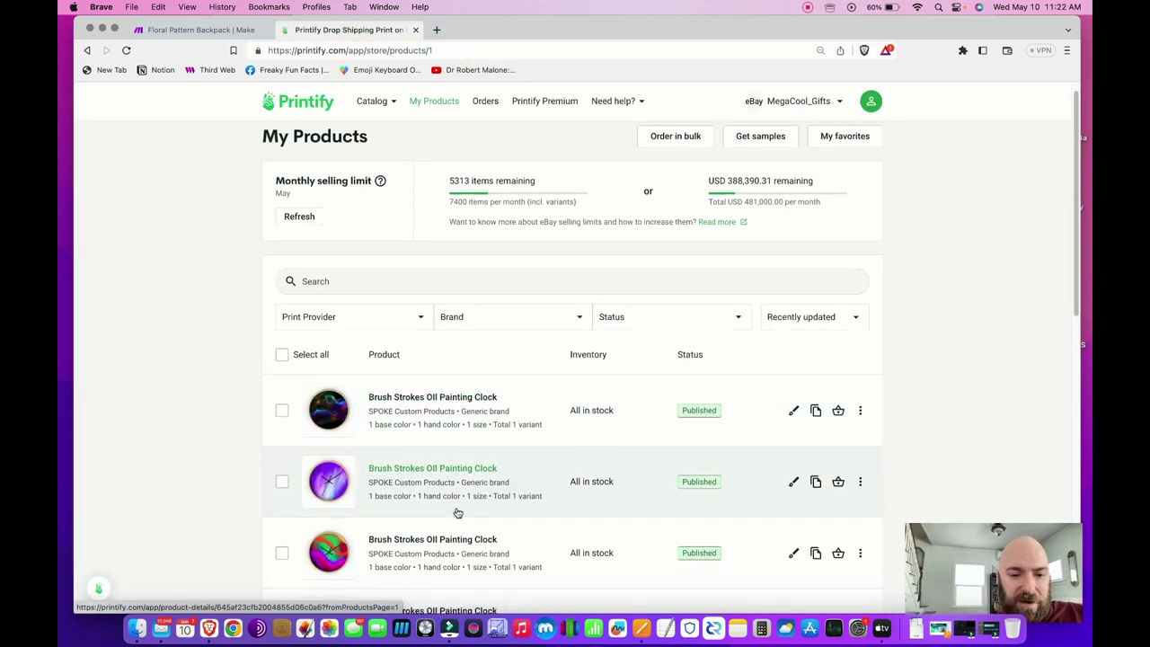
{"action": "left_click", "coordinate": [802, 101]}
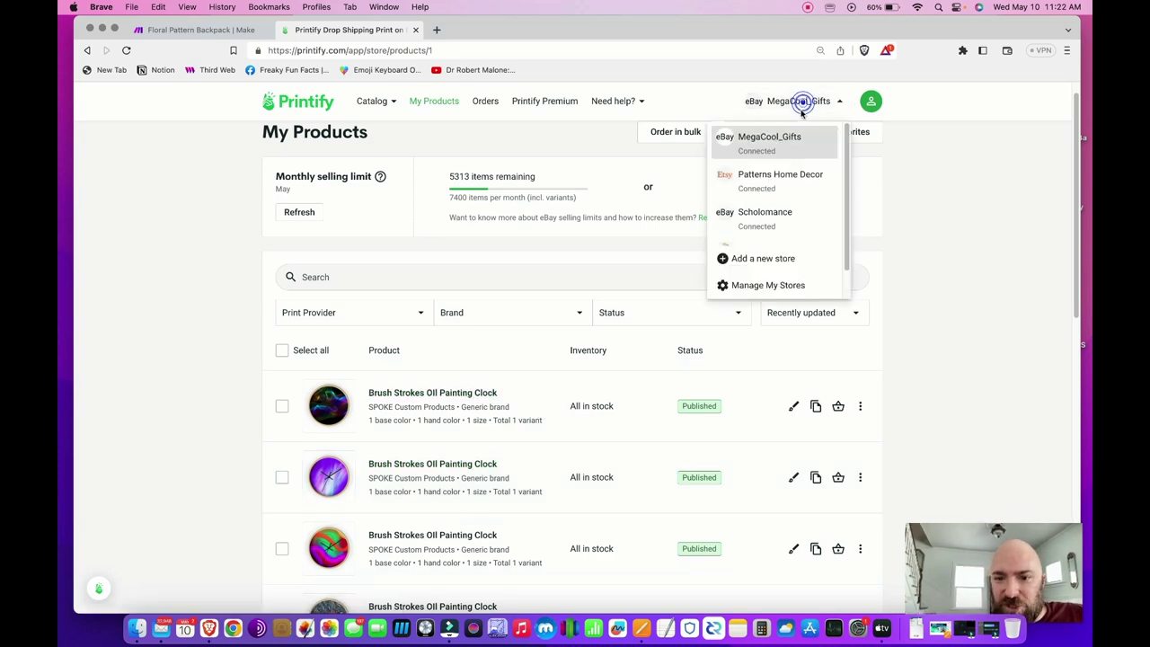
{"action": "scroll", "coordinate": [788, 218], "scroll_direction": "down", "scroll_amount": 1}
{"action": "left_click", "coordinate": [788, 219]}
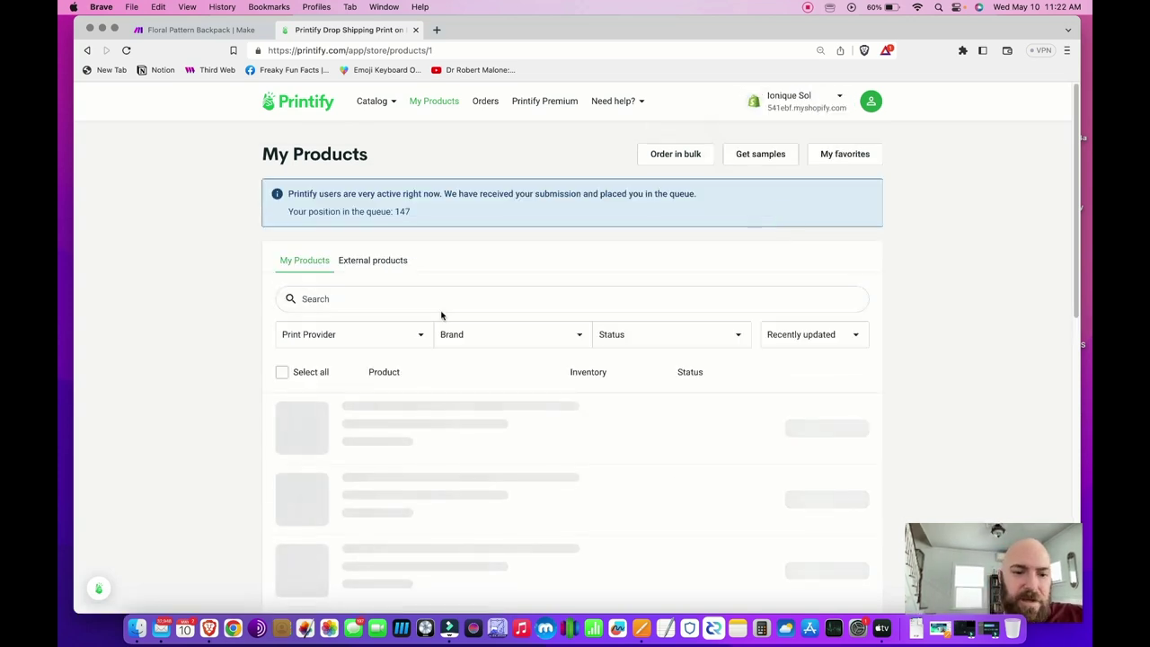
Check the newest backpack in the product list, enlarging its mockup preview and reviewing its publishing status
{"action": "scroll", "coordinate": [506, 423], "scroll_direction": "down", "scroll_amount": 2}
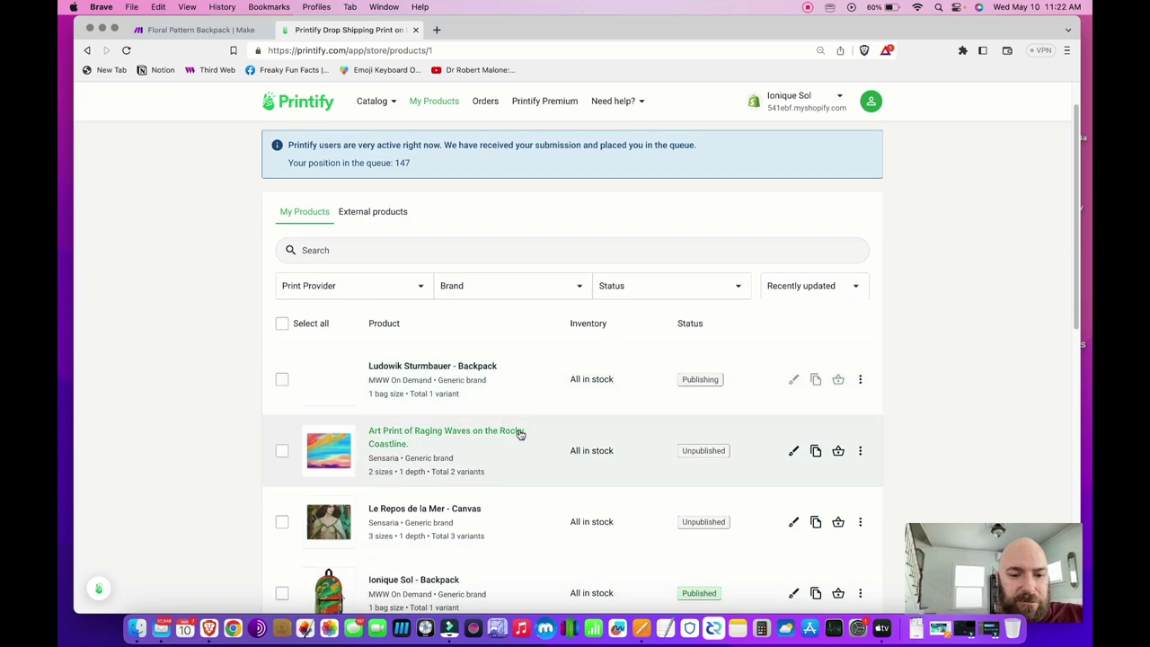
{"action": "scroll", "coordinate": [495, 431], "scroll_direction": "down", "scroll_amount": 1}
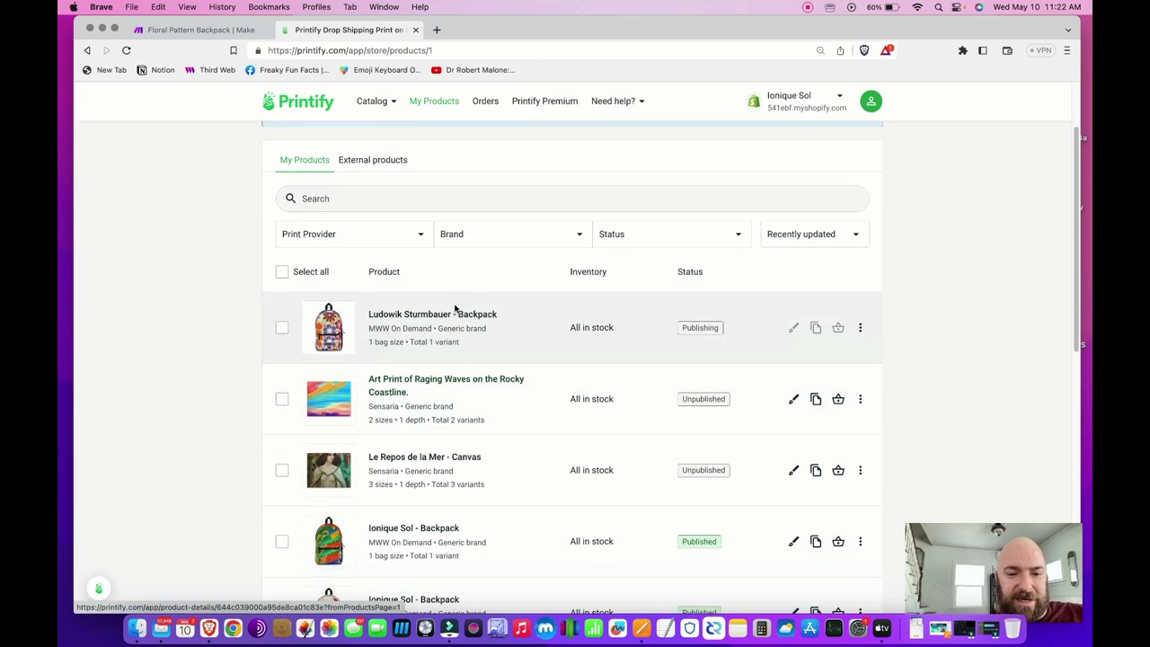
{"action": "left_click", "coordinate": [333, 323]}
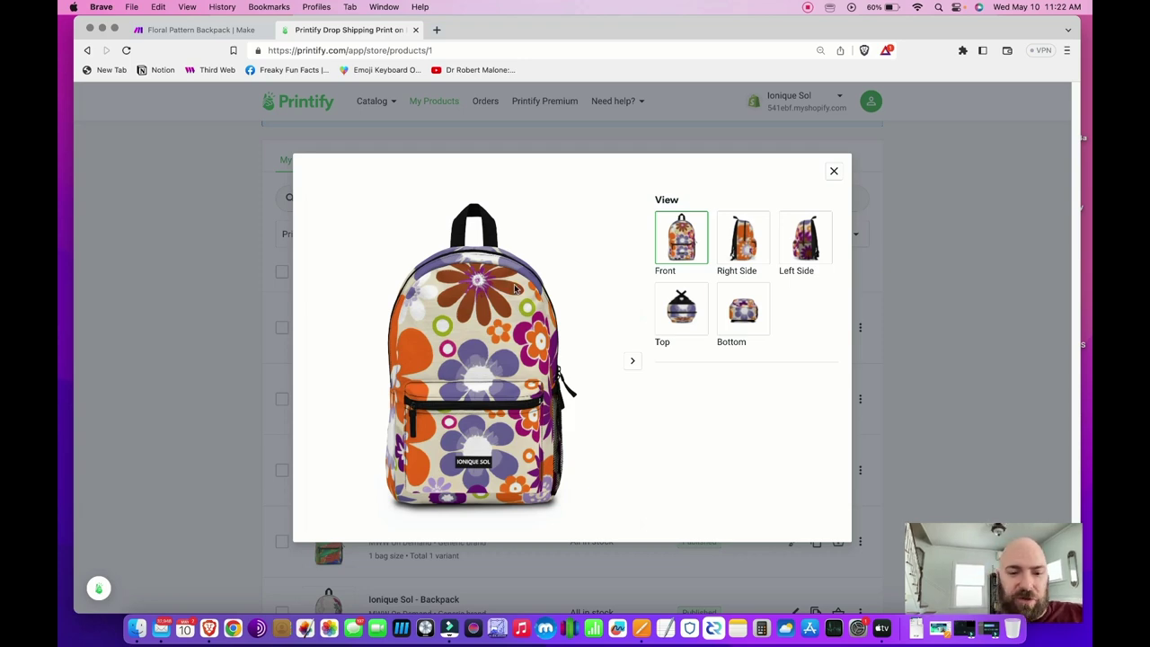
{"action": "left_click", "coordinate": [835, 174]}
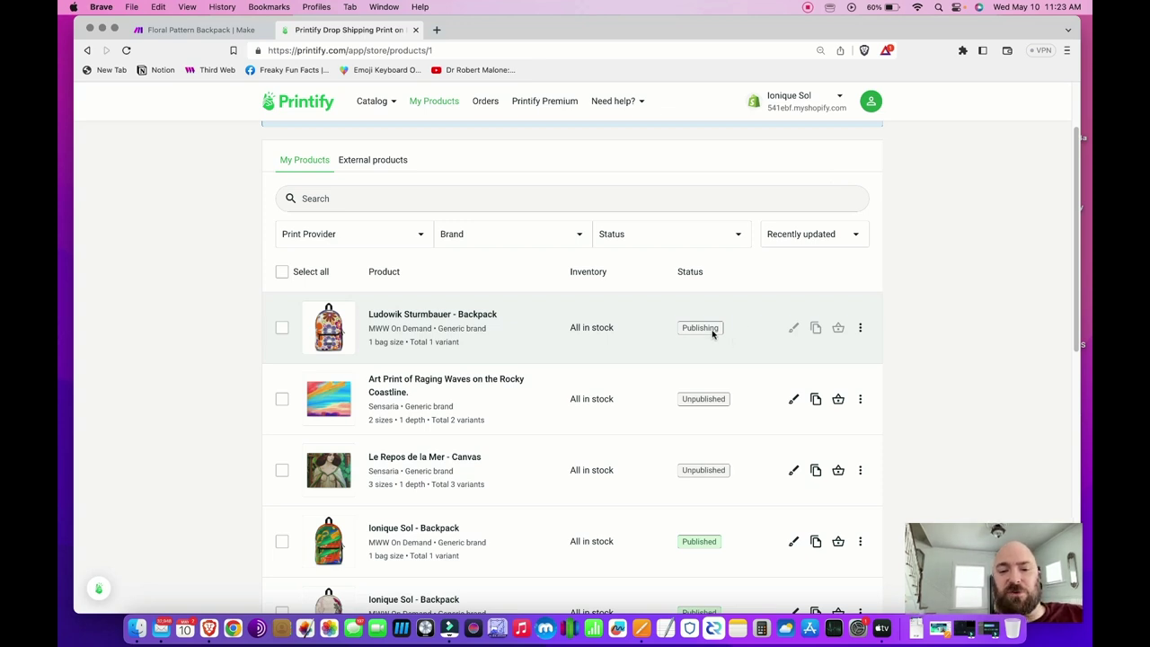
{"action": "scroll", "coordinate": [711, 332], "scroll_direction": "up", "scroll_amount": 3}
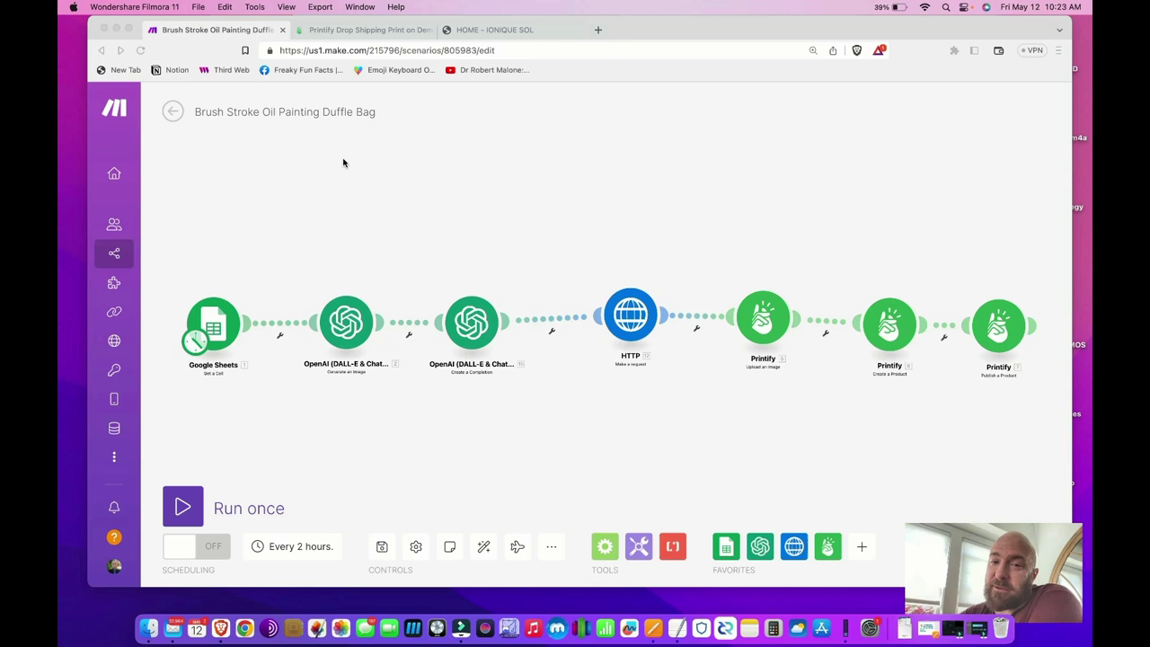
Return to Make's list of all scenarios and view the actions available for the Abstract Acrylic Wall Decor scenario
{"action": "left_click", "coordinate": [114, 257]}
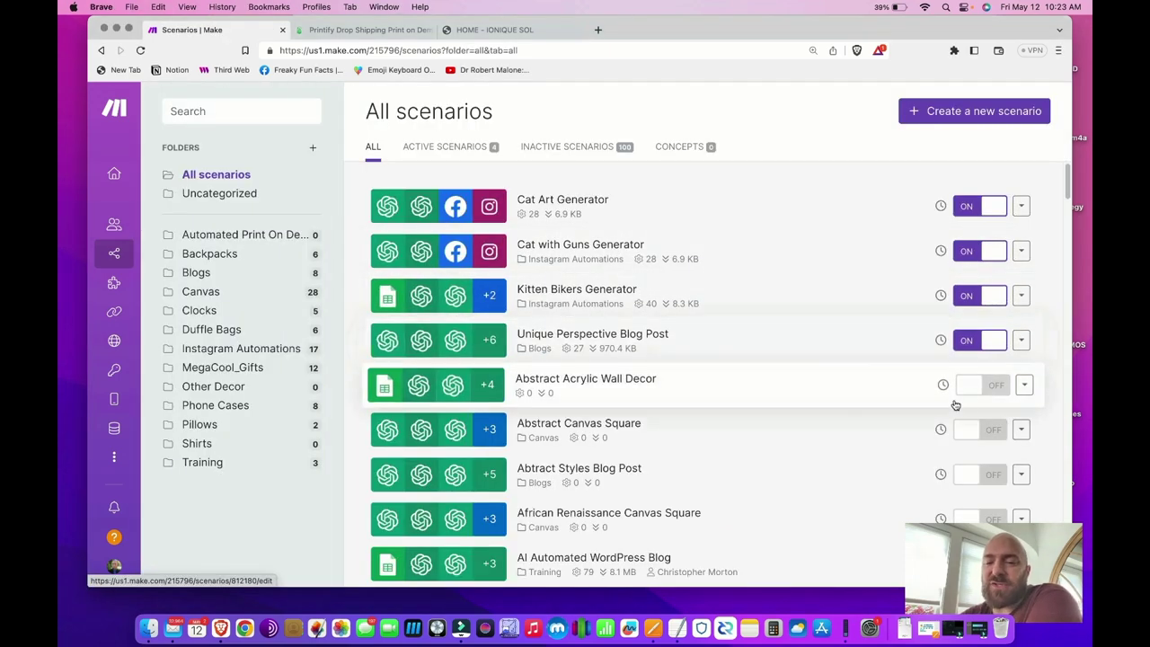
{"action": "left_click", "coordinate": [1025, 385]}
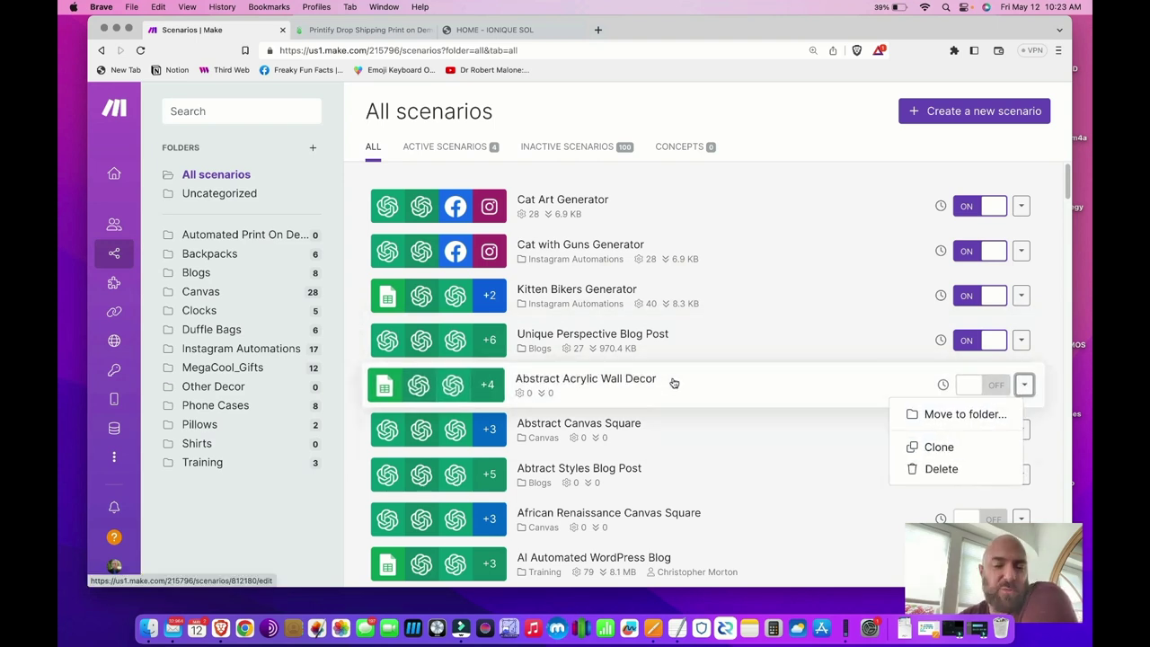
{"action": "left_click", "coordinate": [693, 346]}
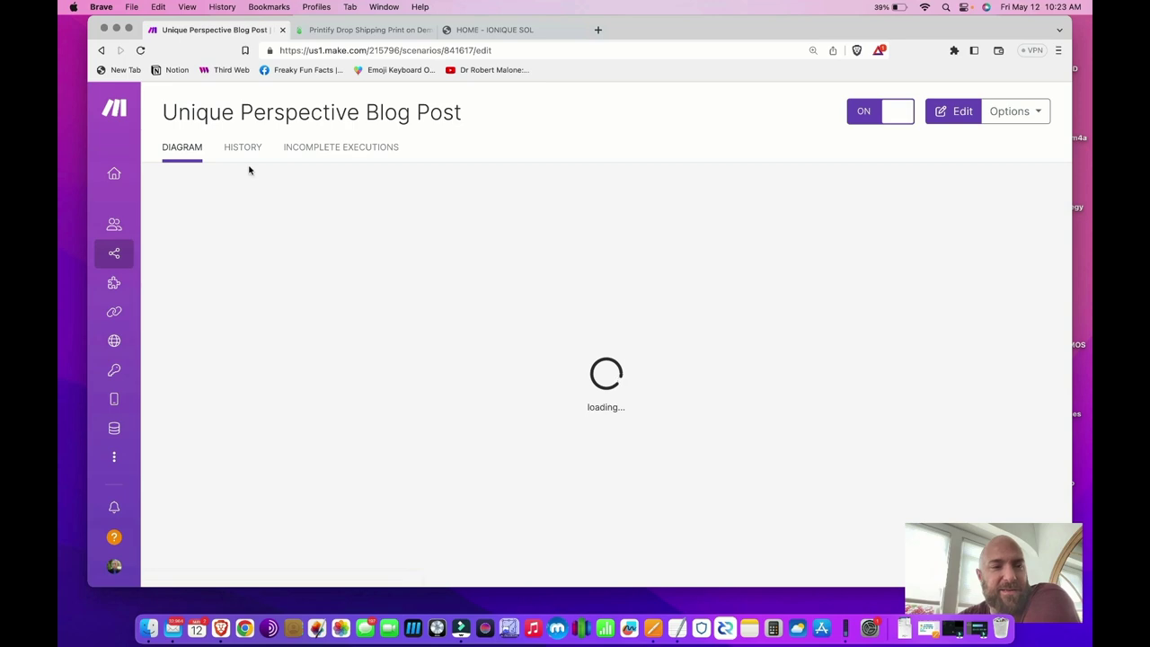
{"action": "left_click", "coordinate": [104, 50]}
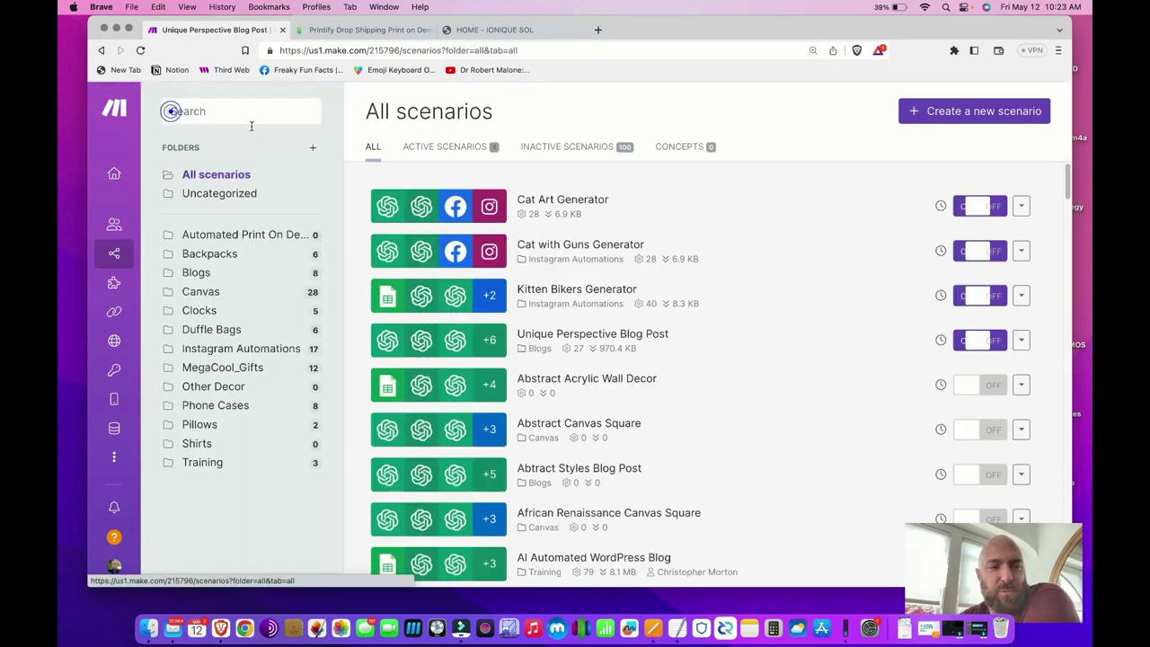
Open the Brush Stroke Oil Painting Duffle Bag scenario from the Duffle Bags folder for editing
{"action": "left_click", "coordinate": [232, 328]}
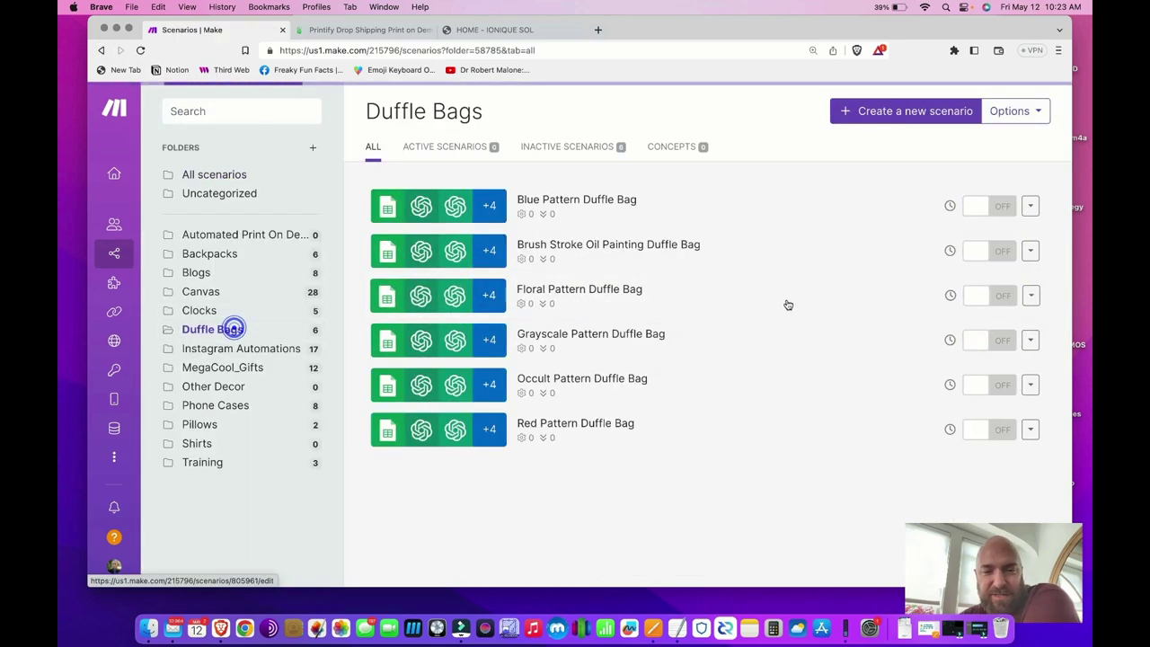
{"action": "left_click", "coordinate": [760, 245]}
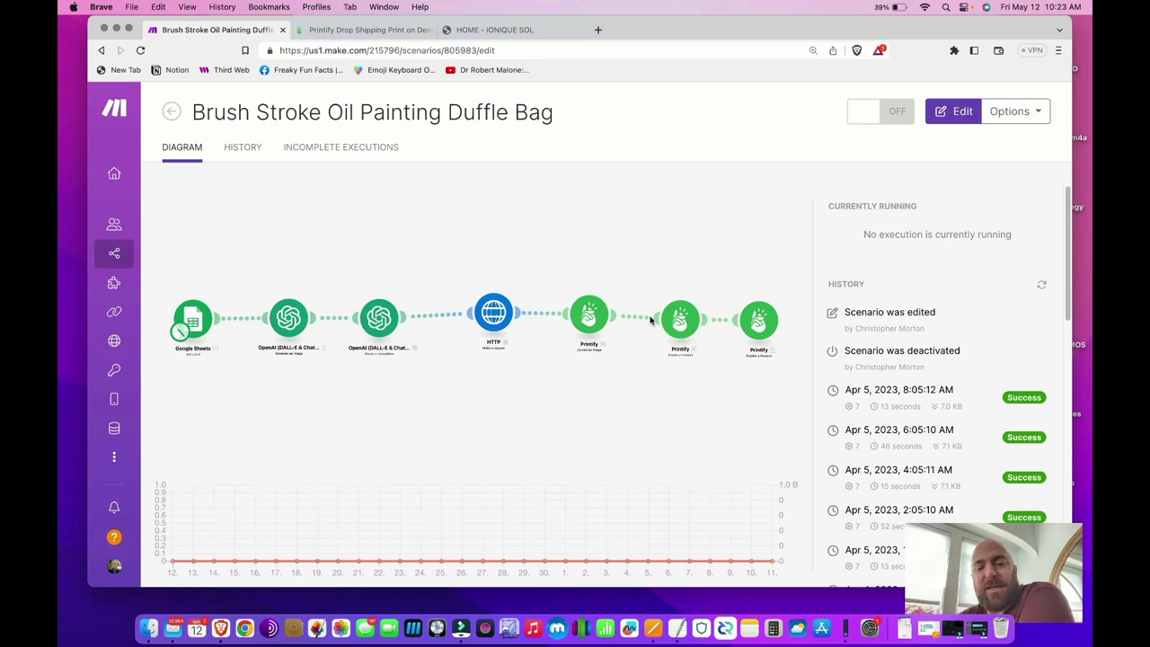
{"action": "left_click", "coordinate": [686, 324]}
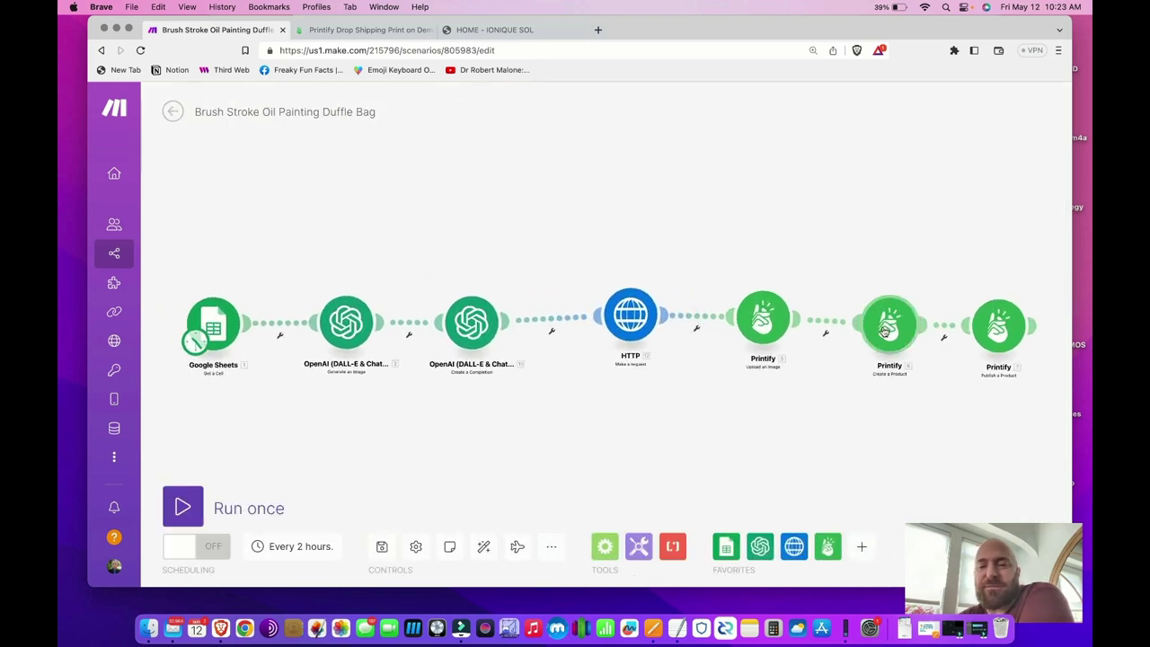
Open the Printify Create a Product module's settings and examine how the product title is composed
{"action": "left_click", "coordinate": [884, 332]}
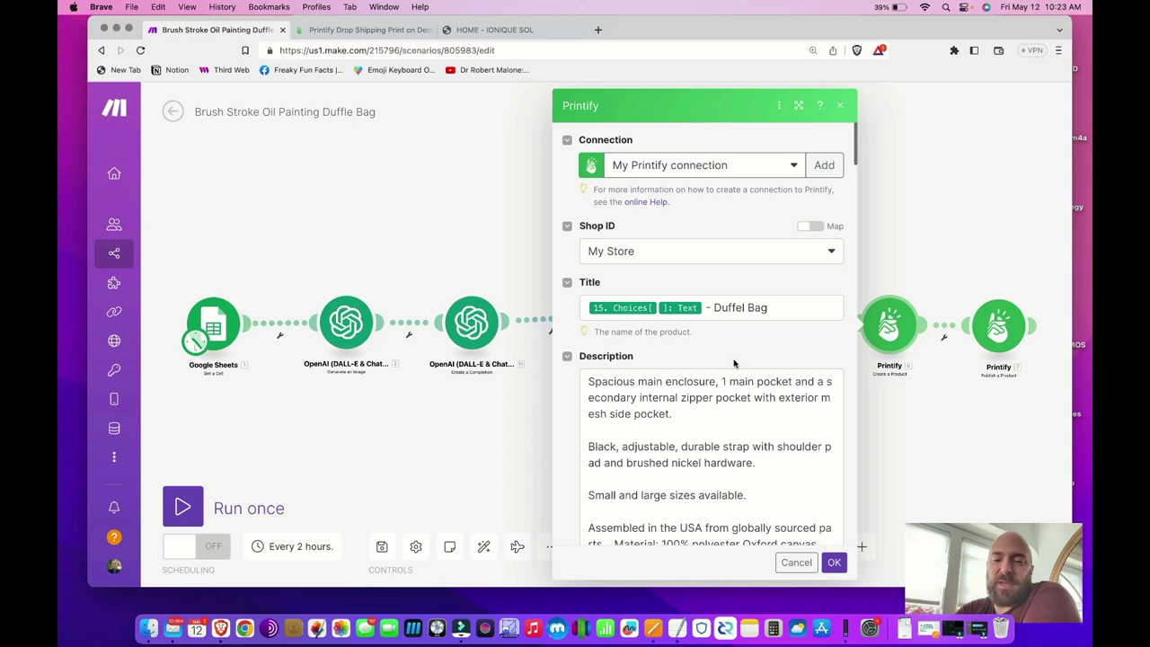
{"action": "left_click", "coordinate": [712, 308]}
{"action": "left_click_drag", "start_coordinate": [795, 311], "coordinate": [703, 307]}
{"action": "left_click", "coordinate": [704, 307]}
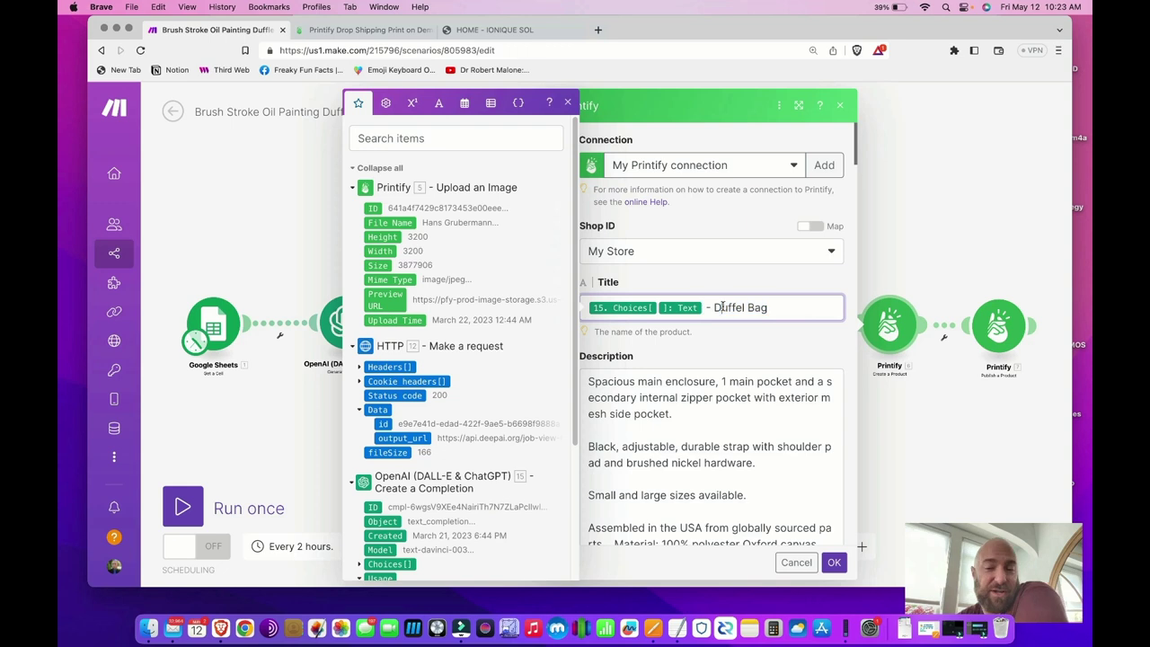
{"action": "left_click", "coordinate": [757, 346]}
{"action": "right_click", "coordinate": [754, 341]}
{"action": "left_click", "coordinate": [713, 338]}
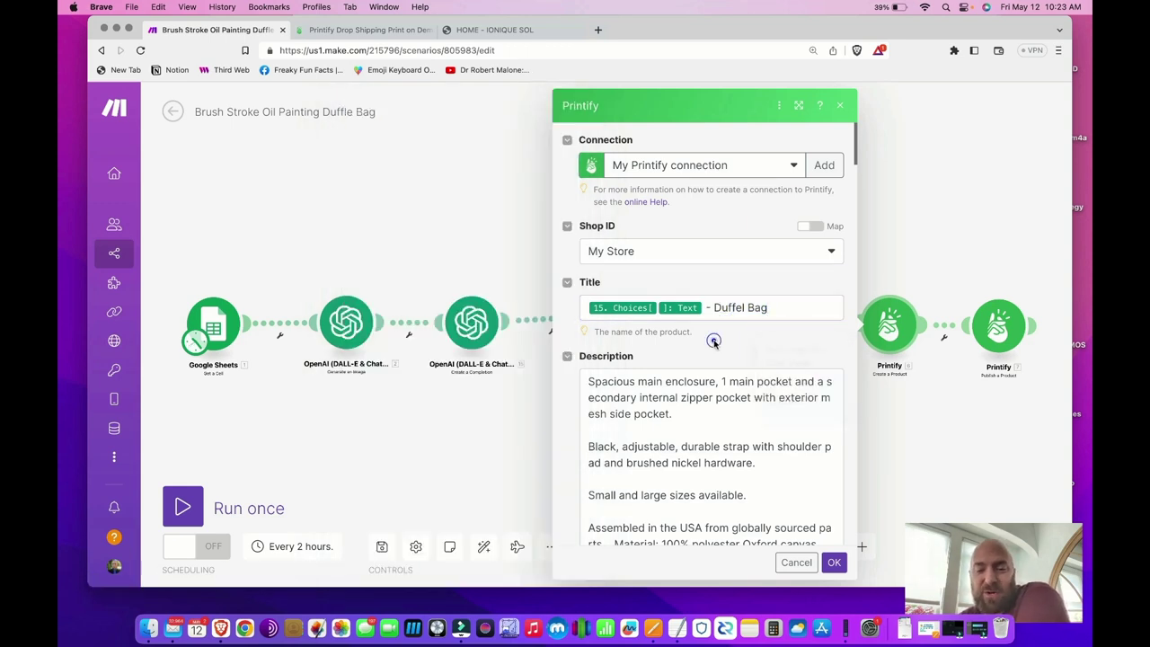
Search the Blueprint ID options for "duff", then close the list and keep the existing blueprint
{"action": "scroll", "coordinate": [715, 344], "scroll_direction": "down", "scroll_amount": 2}
{"action": "scroll", "coordinate": [714, 344], "scroll_direction": "down", "scroll_amount": 3}
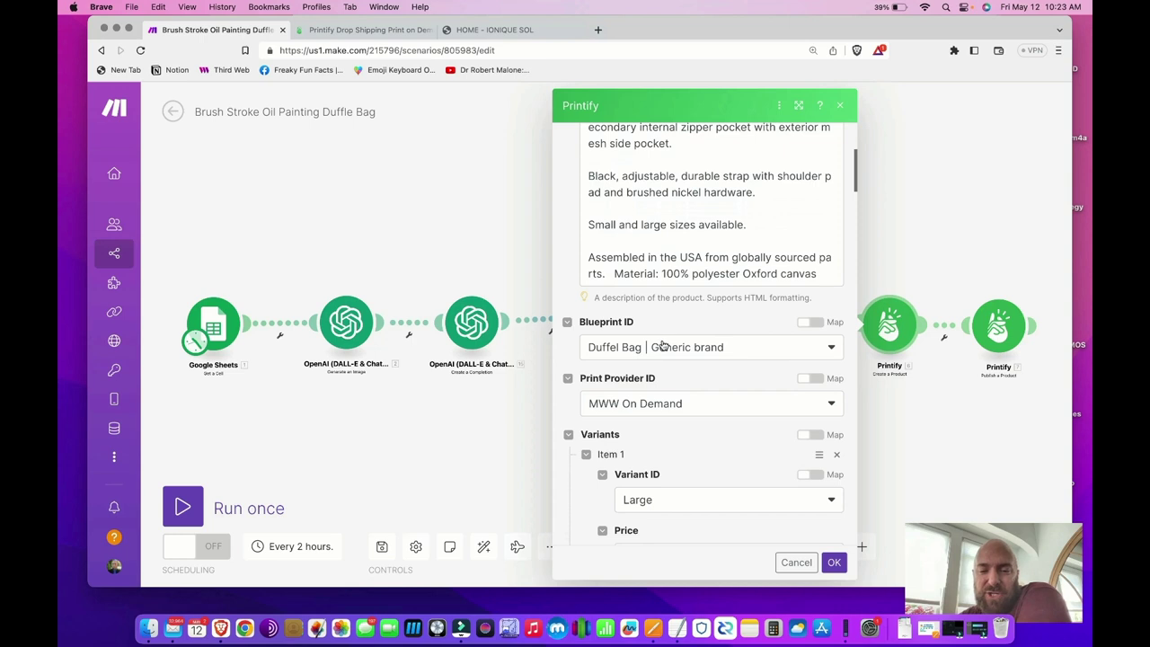
{"action": "left_click", "coordinate": [661, 348]}
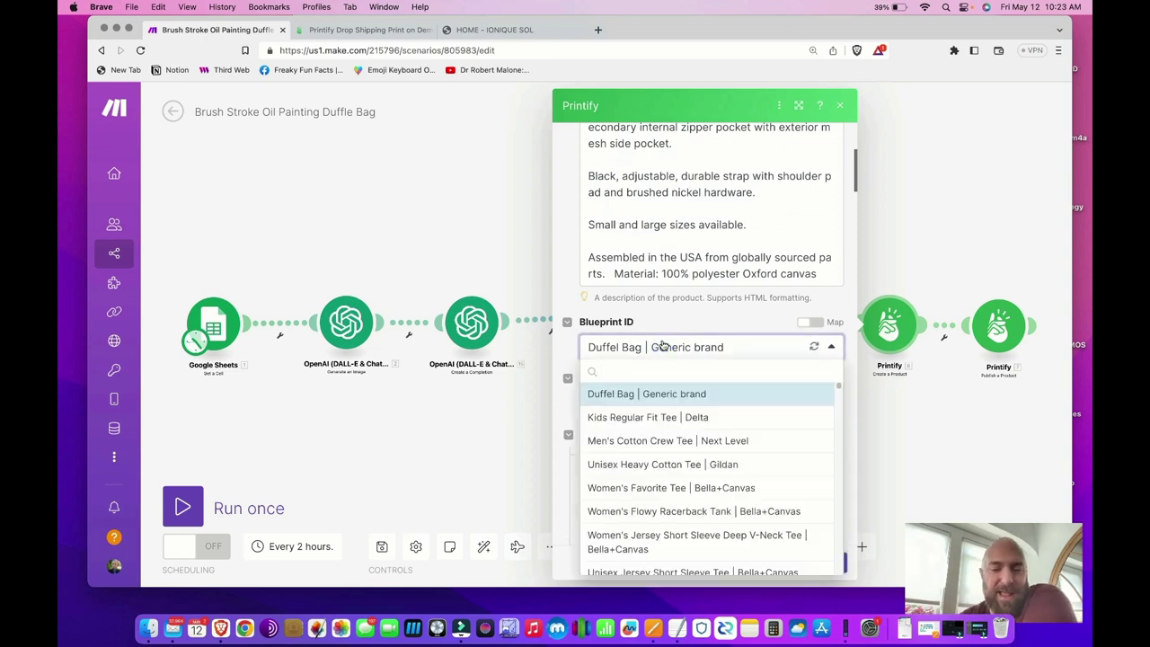
{"action": "left_click", "coordinate": [653, 373]}
{"action": "type", "text": "duff"}
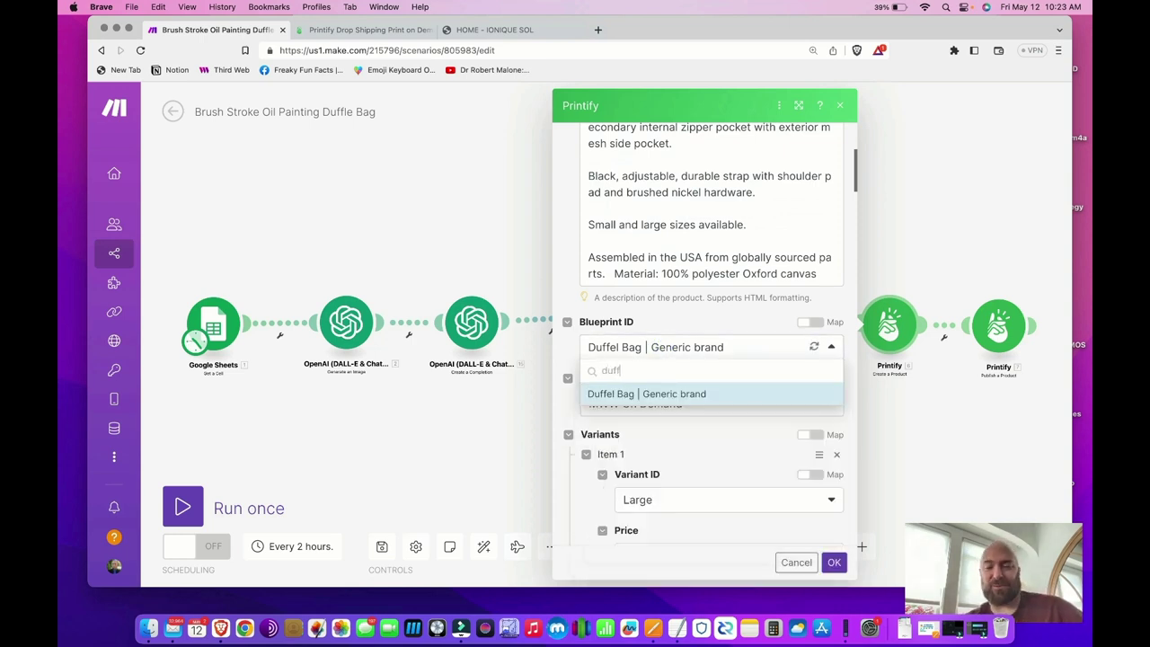
{"action": "key", "text": "BackSpace"}
{"action": "key", "text": "BackSpace"}
{"action": "key", "text": "BackSpace"}
{"action": "key", "text": "BackSpace"}
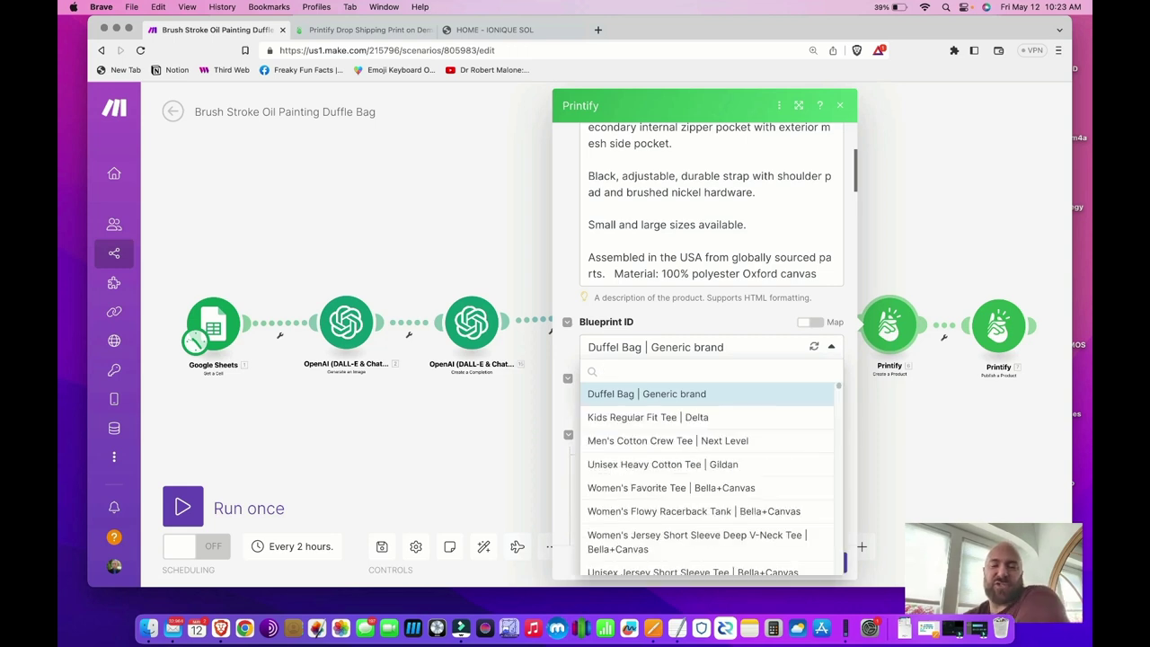
{"action": "left_click", "coordinate": [571, 344]}
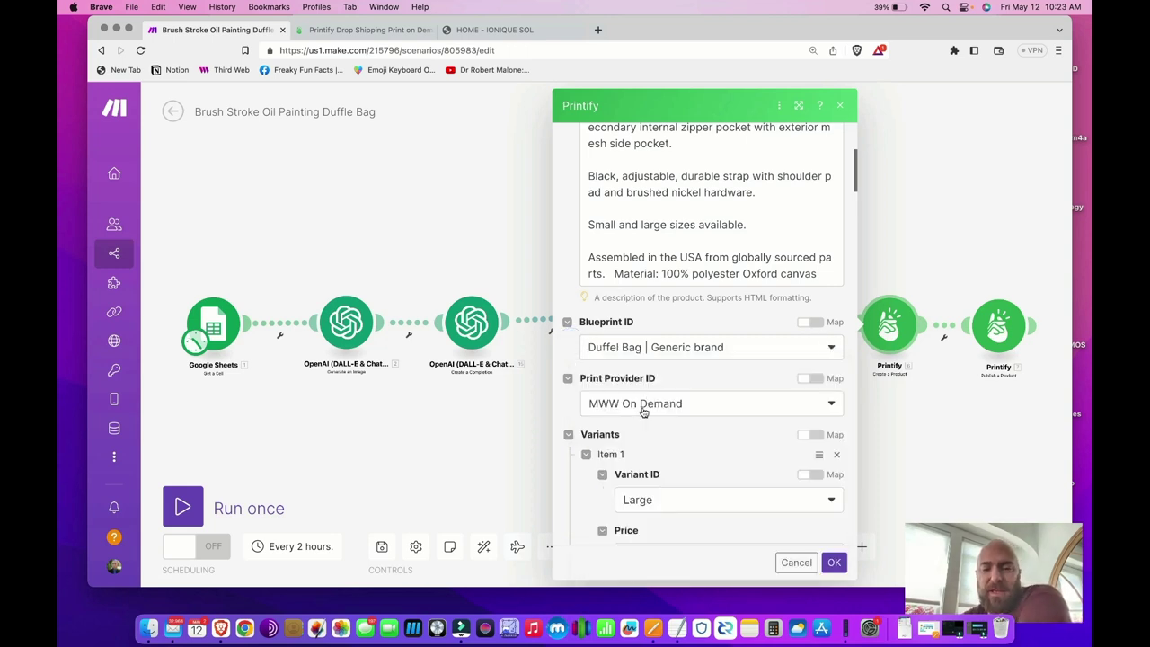
Review the duffel bag's Large and Small variants, including the size options and each variant's price
{"action": "scroll", "coordinate": [705, 461], "scroll_direction": "down", "scroll_amount": 3}
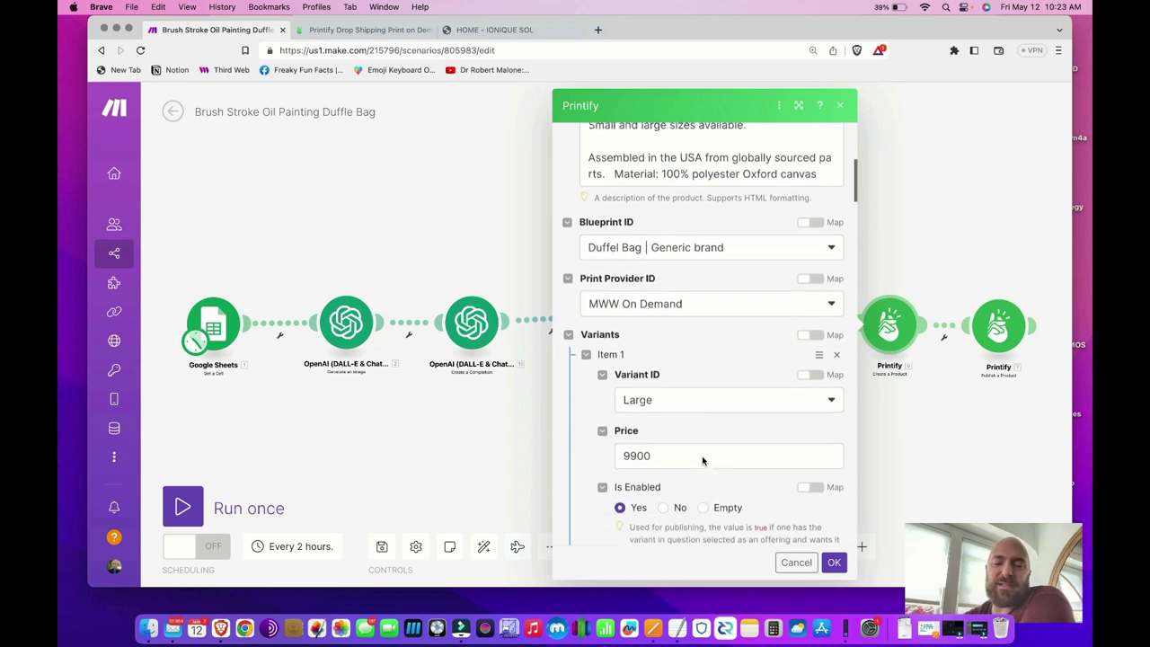
{"action": "scroll", "coordinate": [689, 384], "scroll_direction": "down", "scroll_amount": 1}
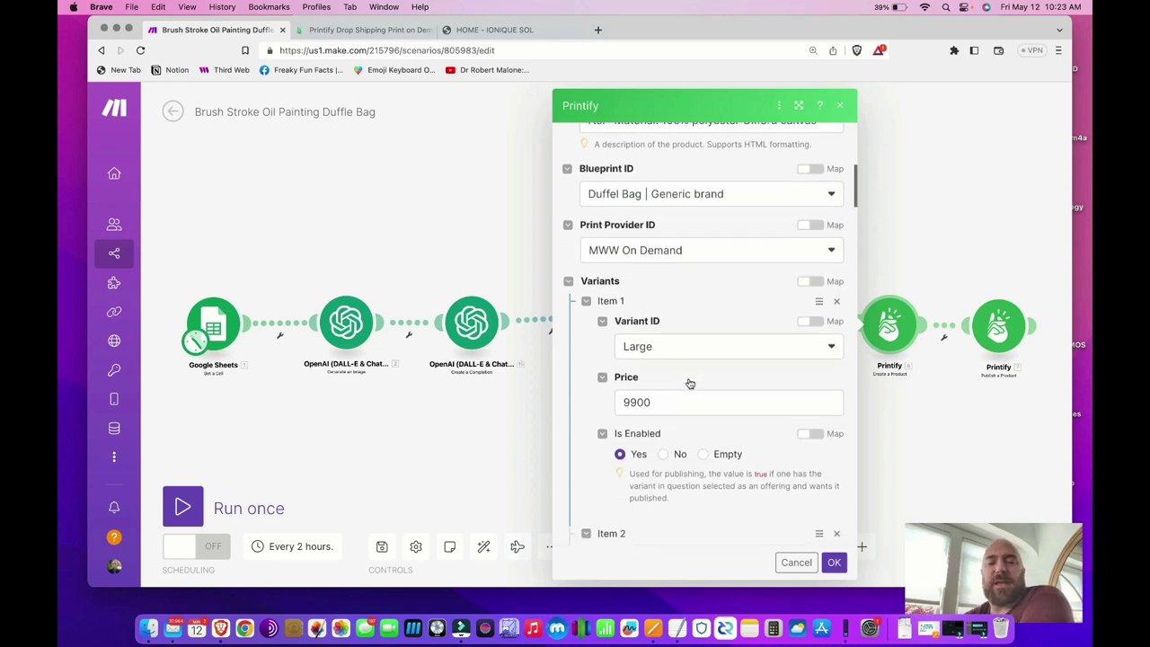
{"action": "left_click", "coordinate": [667, 349]}
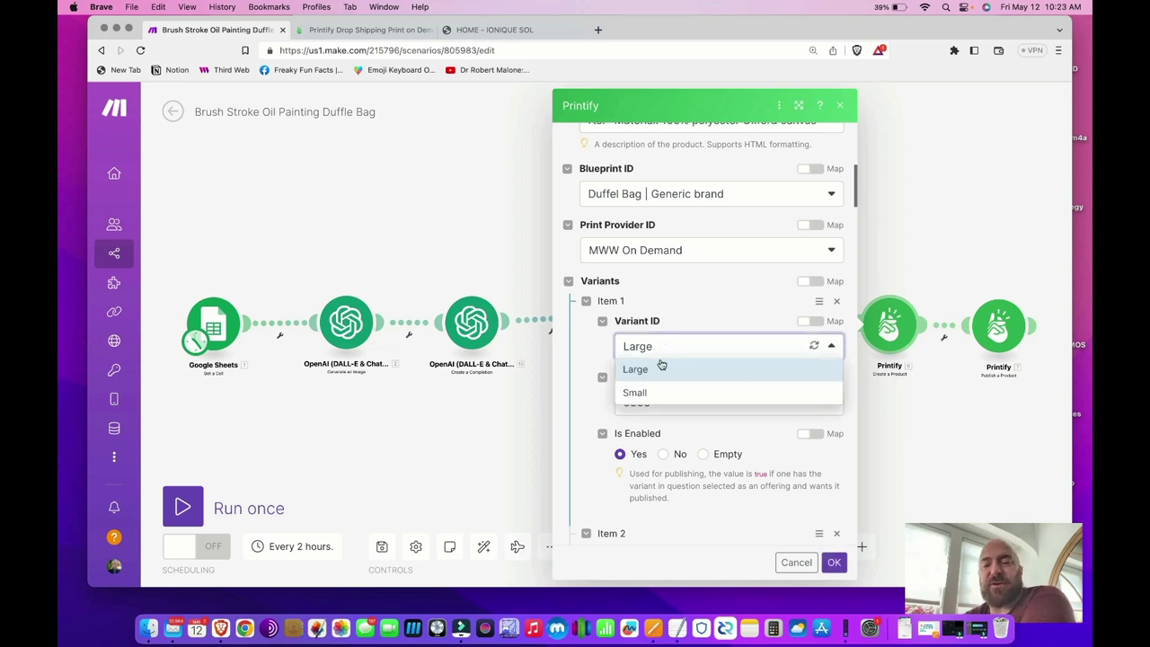
{"action": "left_click", "coordinate": [652, 309]}
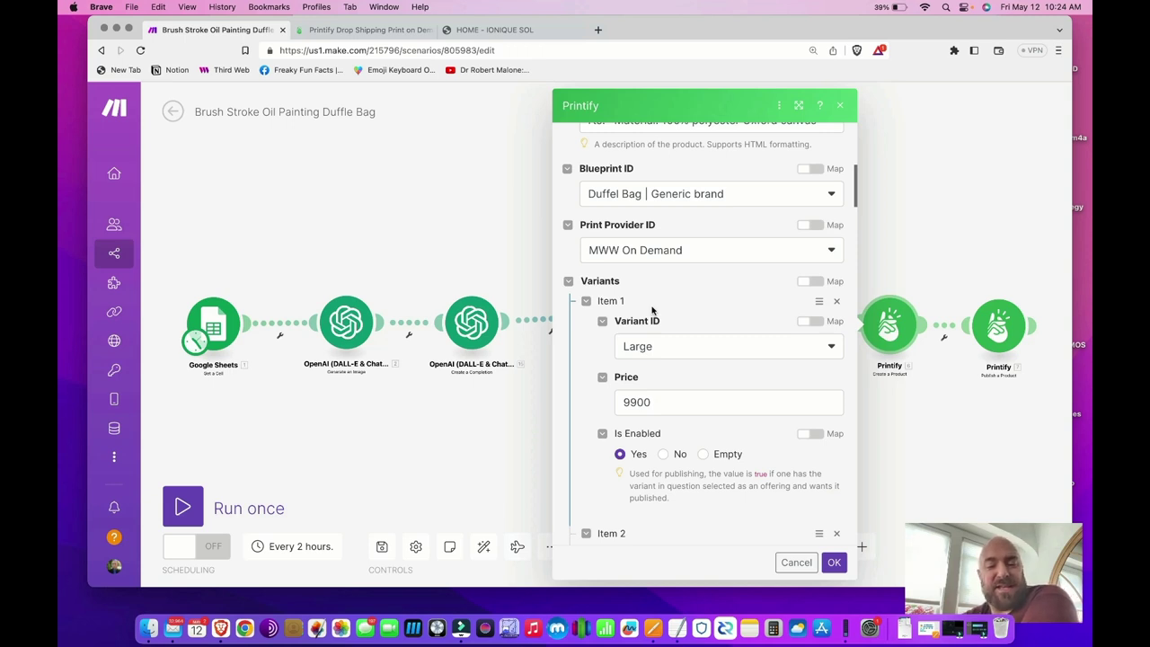
{"action": "scroll", "coordinate": [652, 310], "scroll_direction": "down", "scroll_amount": 2}
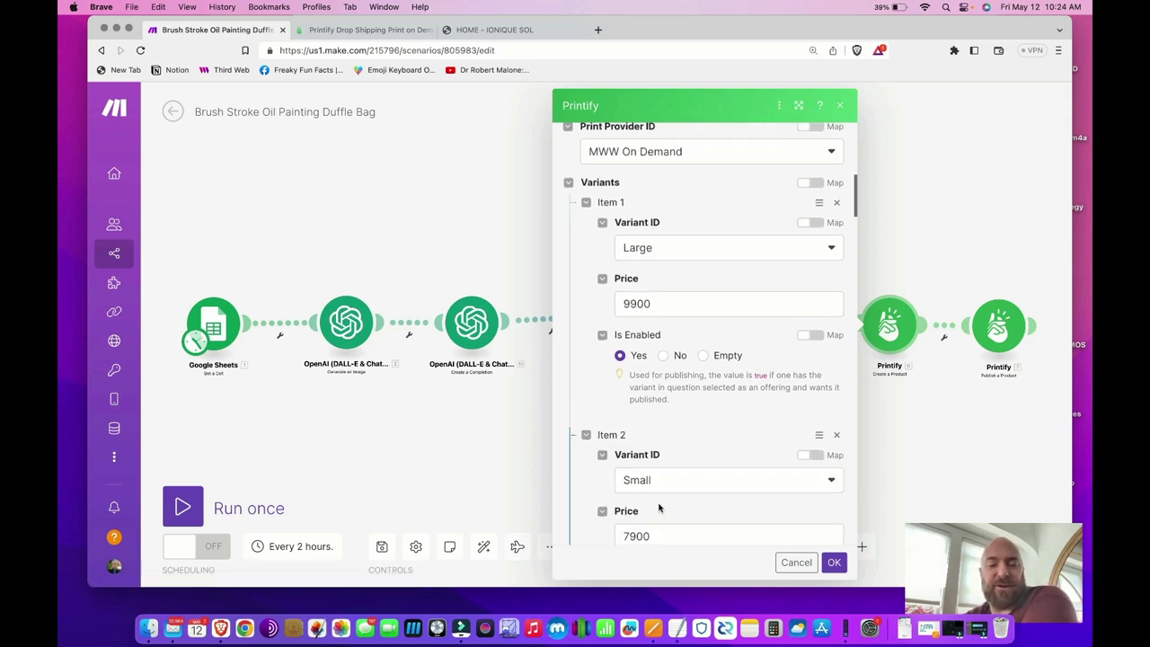
{"action": "scroll", "coordinate": [661, 503], "scroll_direction": "down", "scroll_amount": 1}
{"action": "scroll", "coordinate": [661, 503], "scroll_direction": "up", "scroll_amount": 3}
{"action": "scroll", "coordinate": [659, 485], "scroll_direction": "down", "scroll_amount": 1}
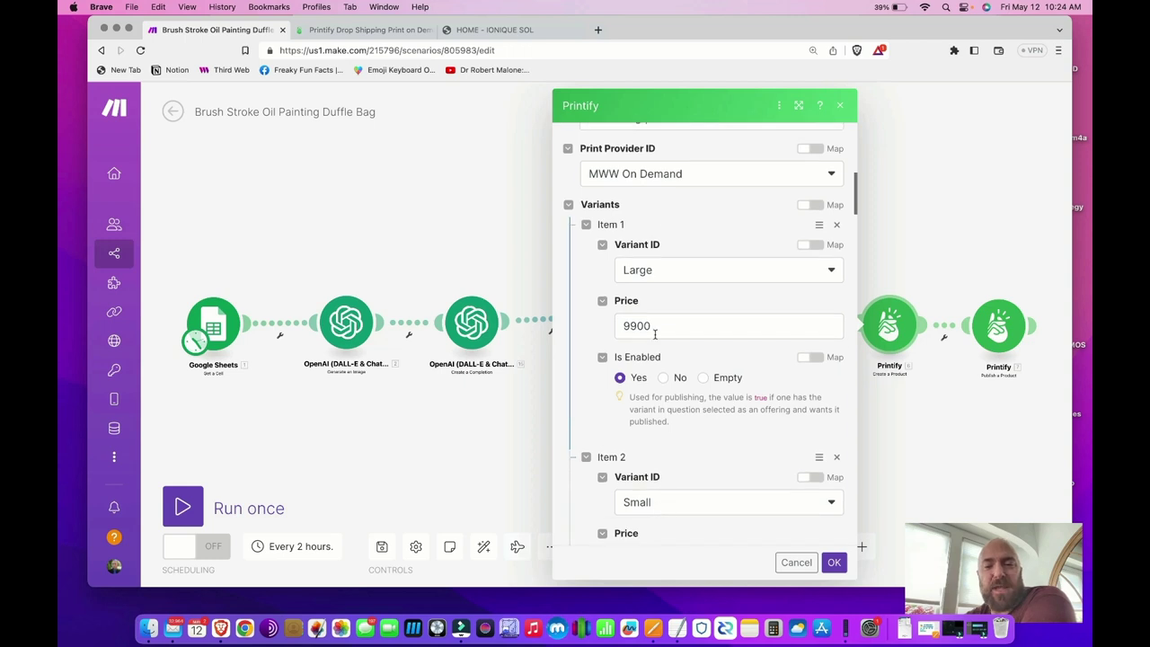
{"action": "scroll", "coordinate": [655, 462], "scroll_direction": "down", "scroll_amount": 2}
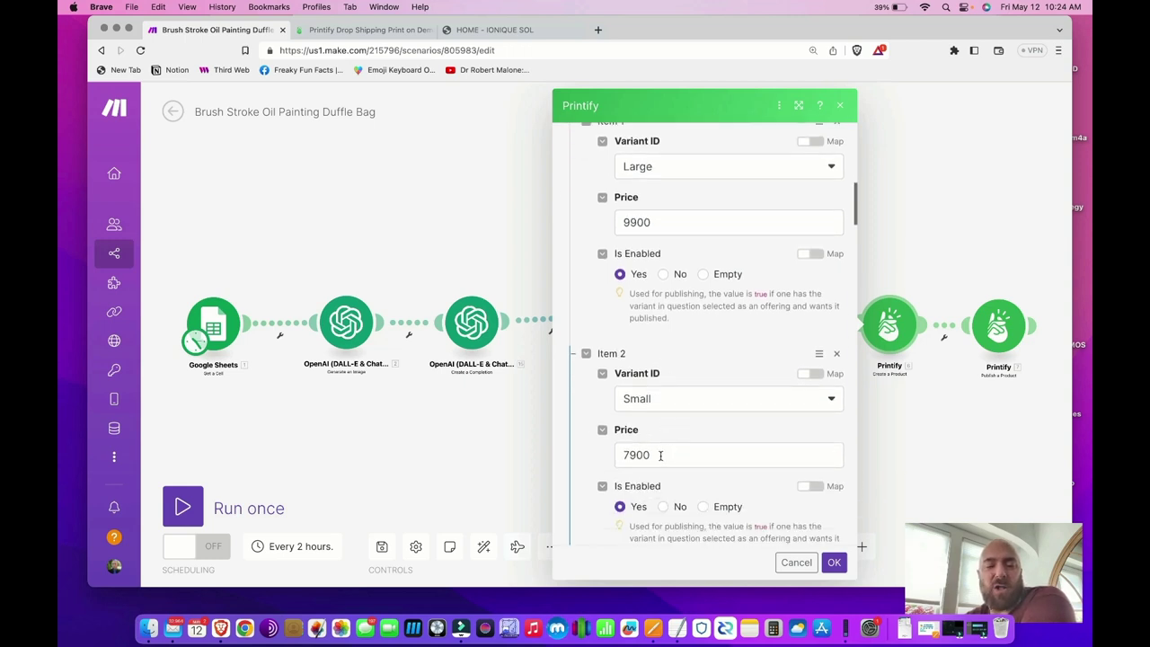
Review the first print area's variant selection and the position of its front placeholder
{"action": "scroll", "coordinate": [661, 456], "scroll_direction": "down", "scroll_amount": 7}
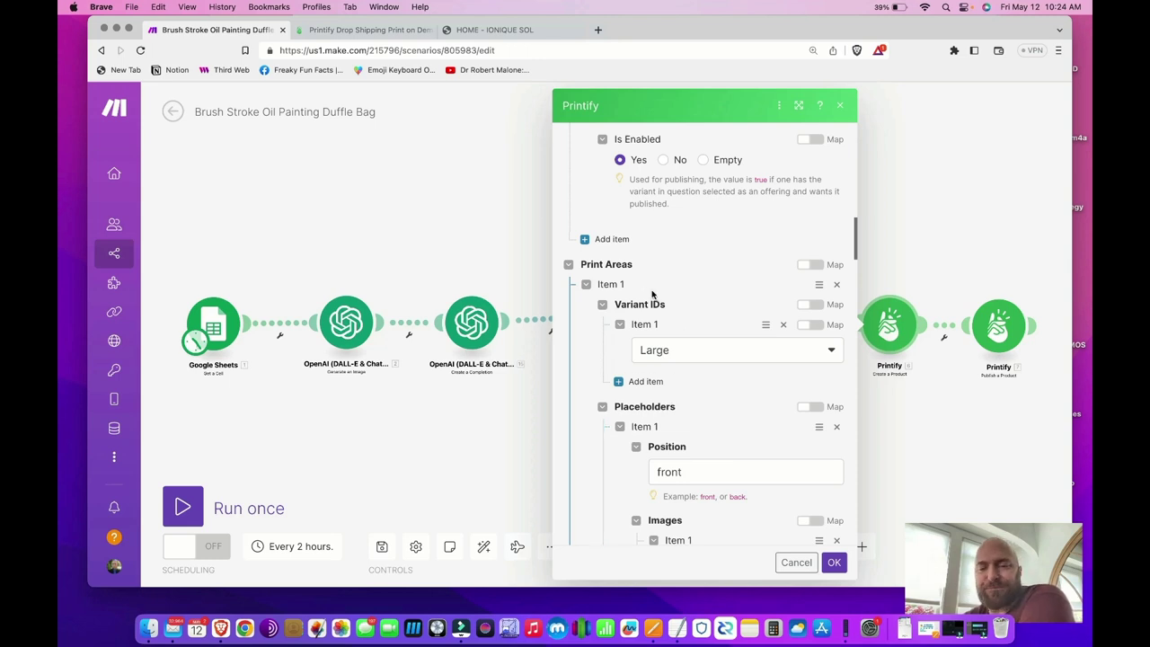
{"action": "left_click", "coordinate": [688, 352]}
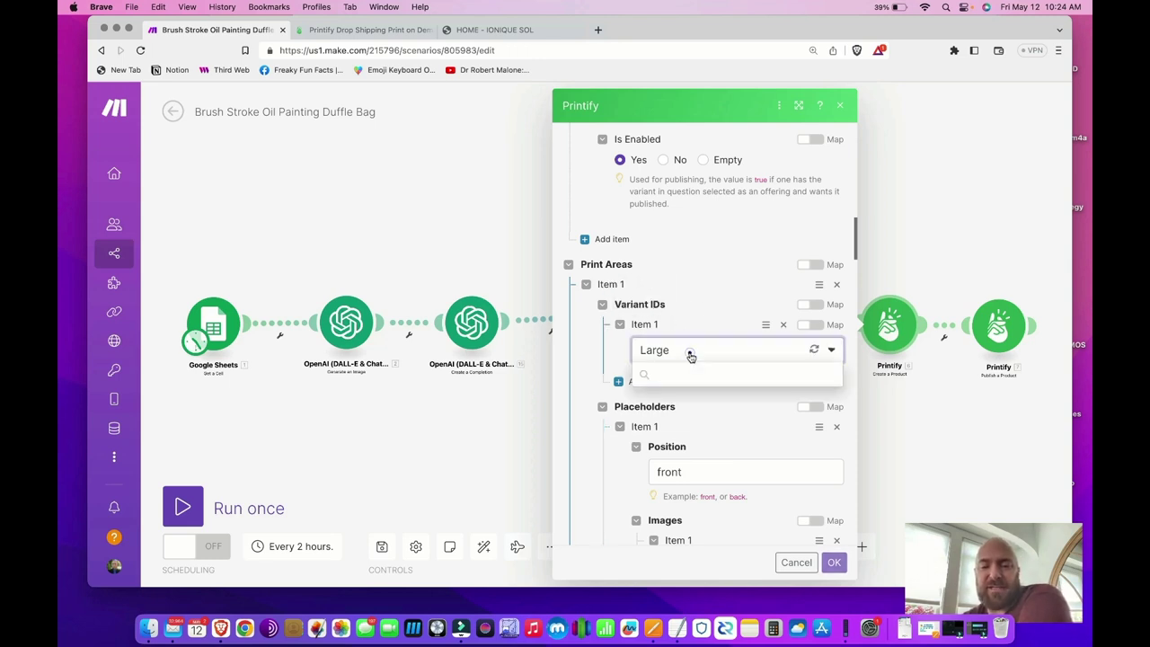
{"action": "left_click", "coordinate": [603, 351]}
{"action": "scroll", "coordinate": [706, 242], "scroll_direction": "down", "scroll_amount": 3}
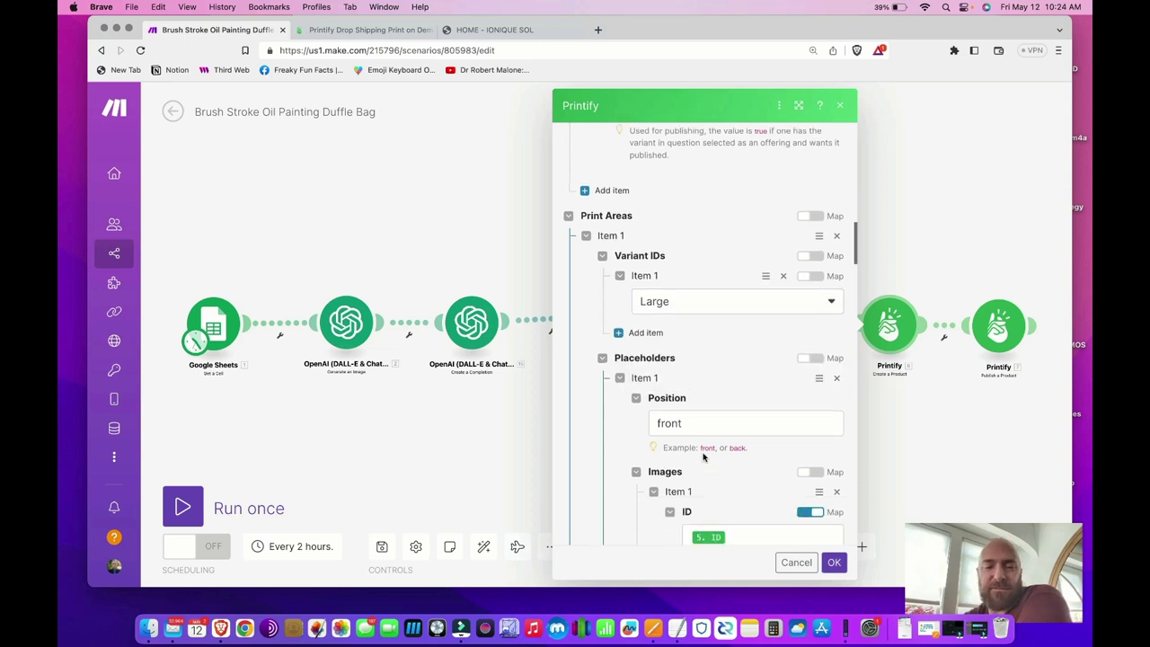
{"action": "left_click", "coordinate": [692, 361]}
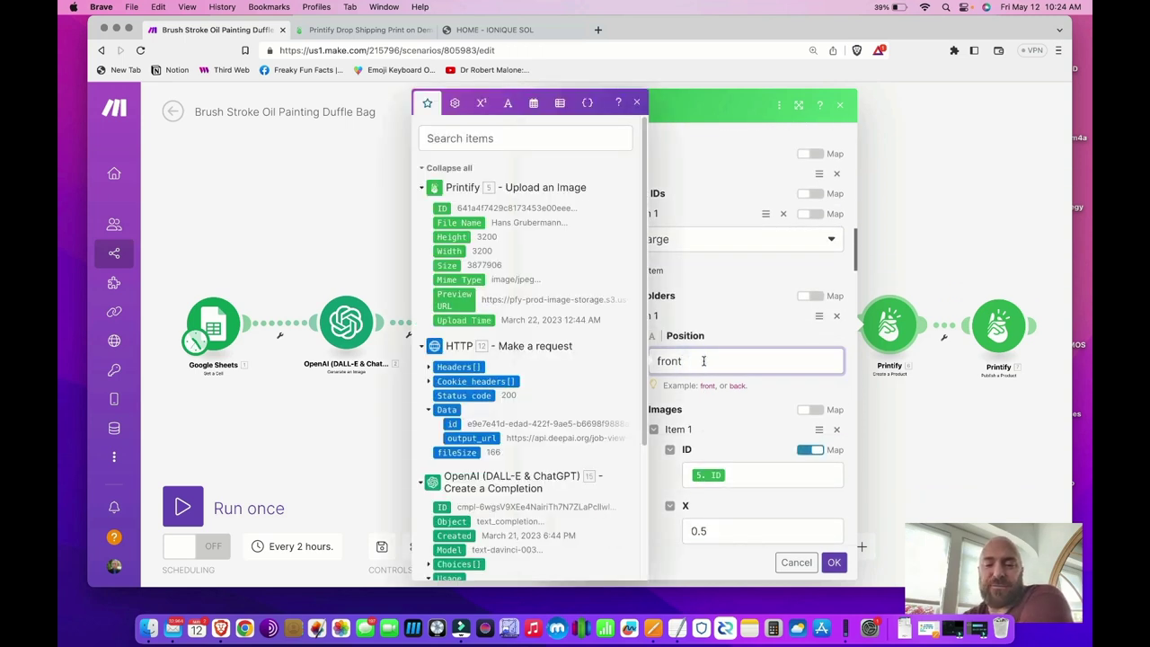
{"action": "left_click", "coordinate": [739, 476]}
{"action": "left_click", "coordinate": [740, 393]}
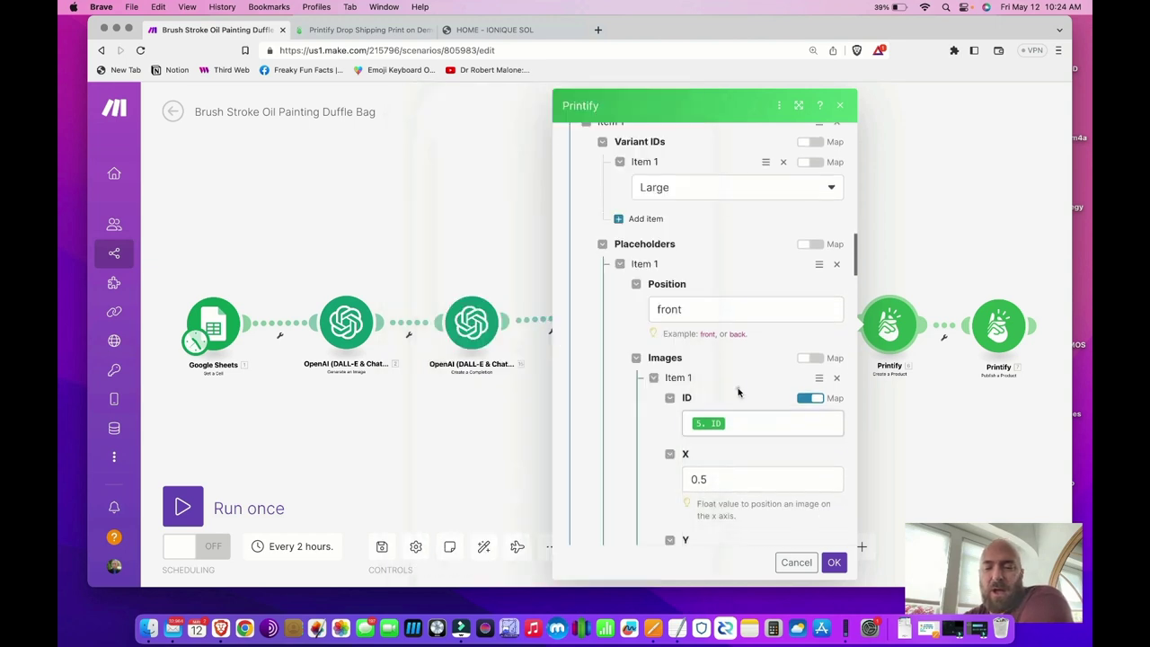
Examine the front placeholder's image ID mapping, X and Y position, scale and angle
{"action": "scroll", "coordinate": [729, 458], "scroll_direction": "down", "scroll_amount": 4}
{"action": "scroll", "coordinate": [729, 458], "scroll_direction": "down", "scroll_amount": 2}
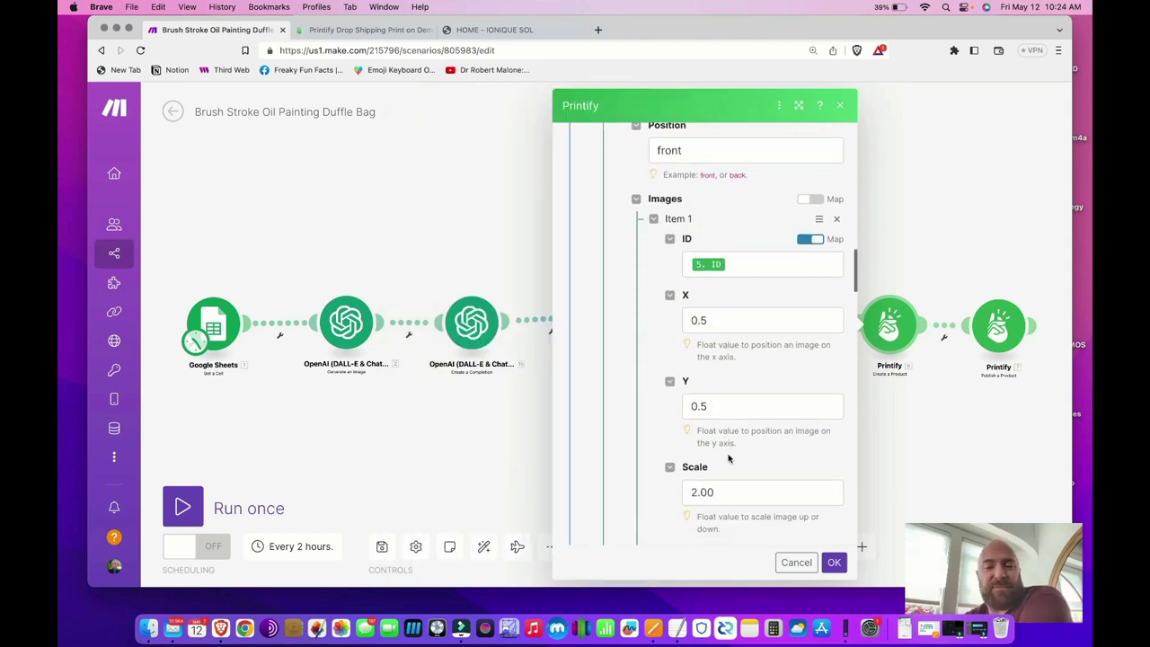
{"action": "left_click", "coordinate": [745, 263]}
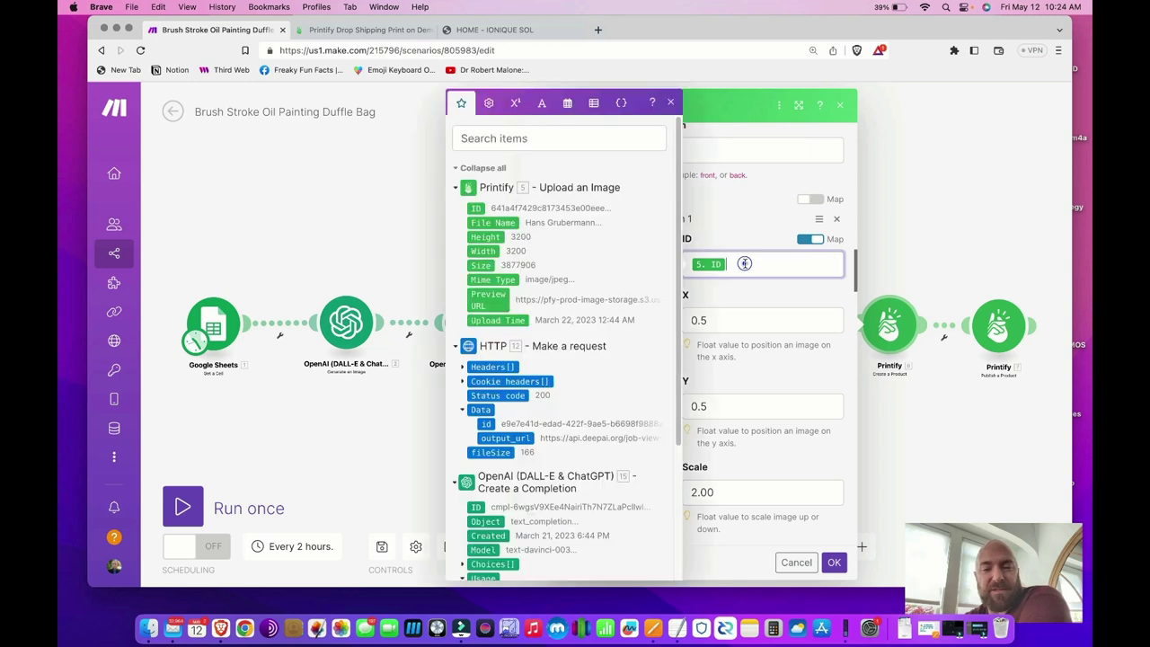
{"action": "left_click", "coordinate": [738, 320]}
{"action": "left_click", "coordinate": [729, 406]}
{"action": "left_click", "coordinate": [728, 492]}
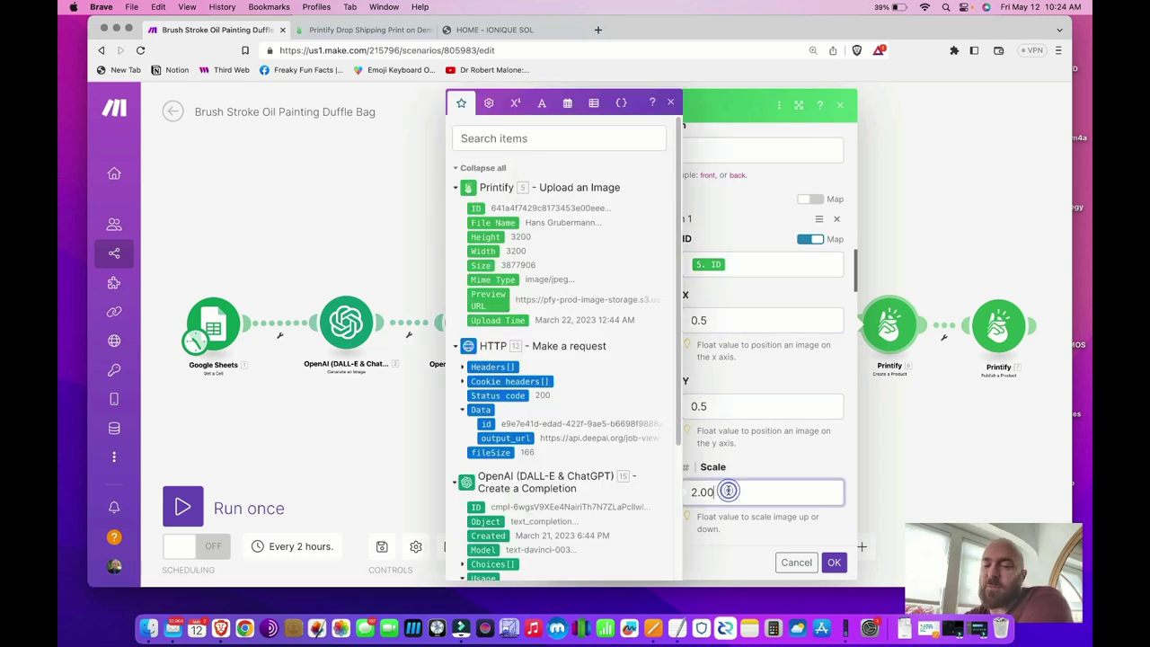
{"action": "left_click", "coordinate": [739, 456]}
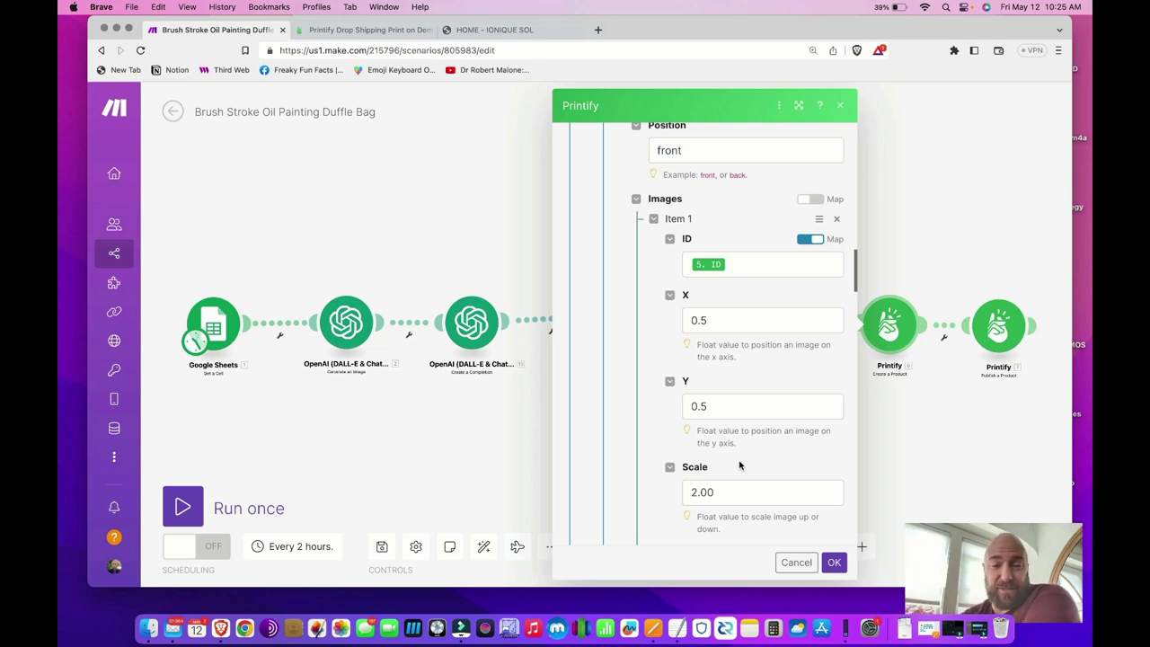
{"action": "scroll", "coordinate": [796, 493], "scroll_direction": "down", "scroll_amount": 5}
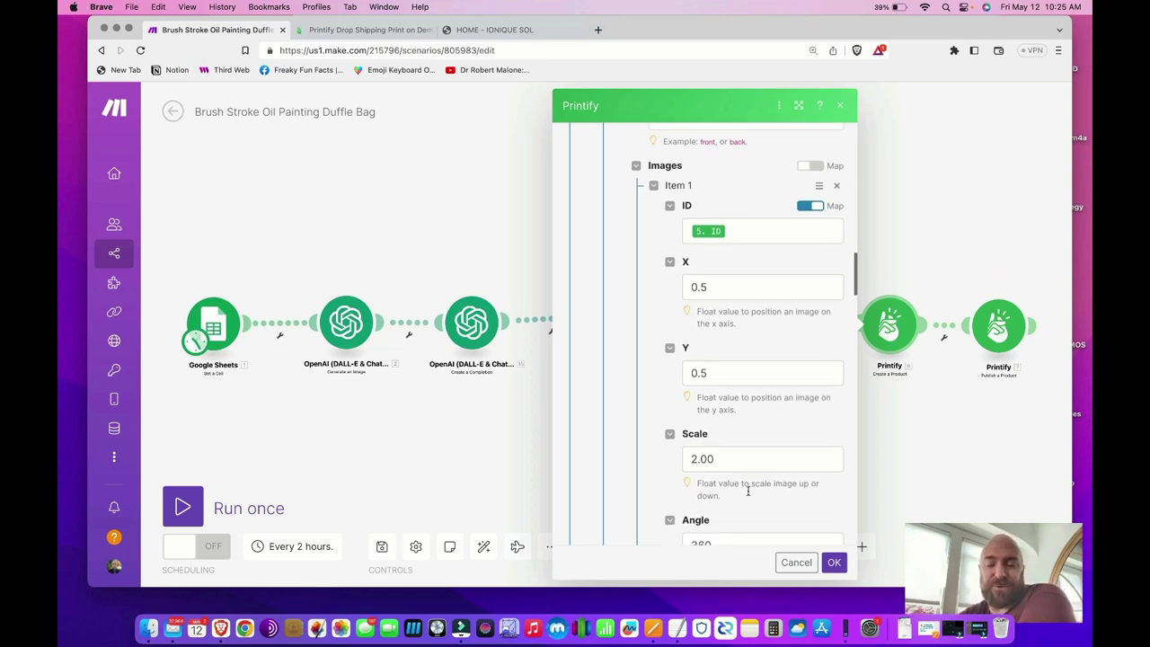
{"action": "scroll", "coordinate": [747, 492], "scroll_direction": "down", "scroll_amount": 1}
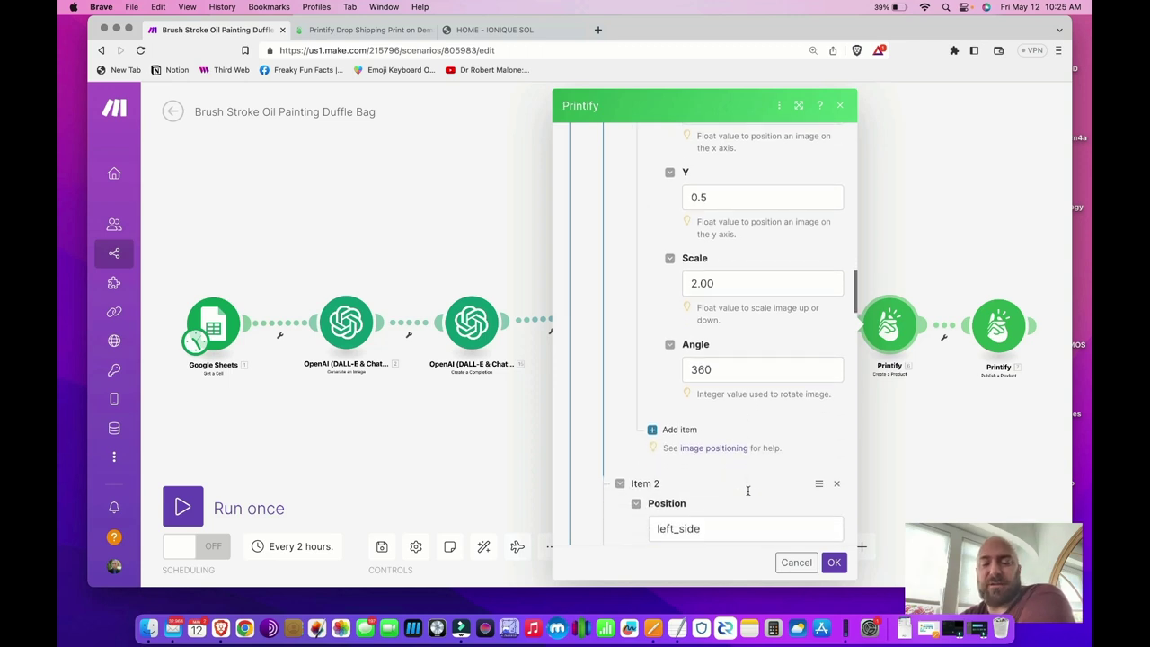
Review the left_side placeholder's position and the settings of its mapped artwork and overlaid logo image
{"action": "scroll", "coordinate": [748, 494], "scroll_direction": "down", "scroll_amount": 3}
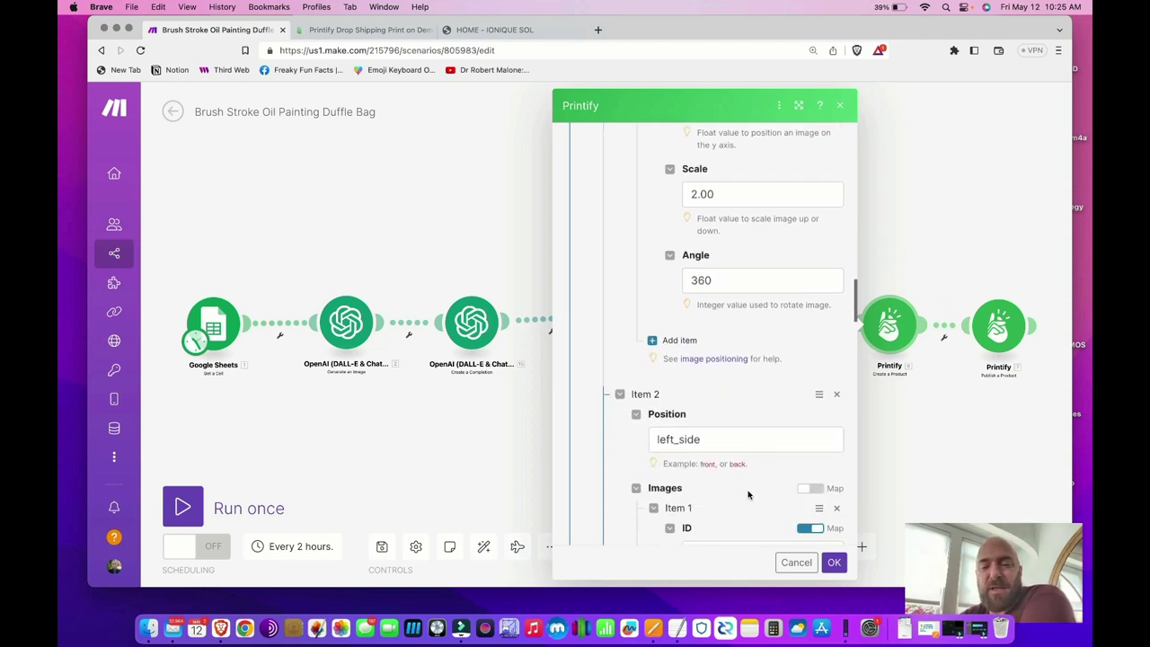
{"action": "left_click", "coordinate": [714, 426]}
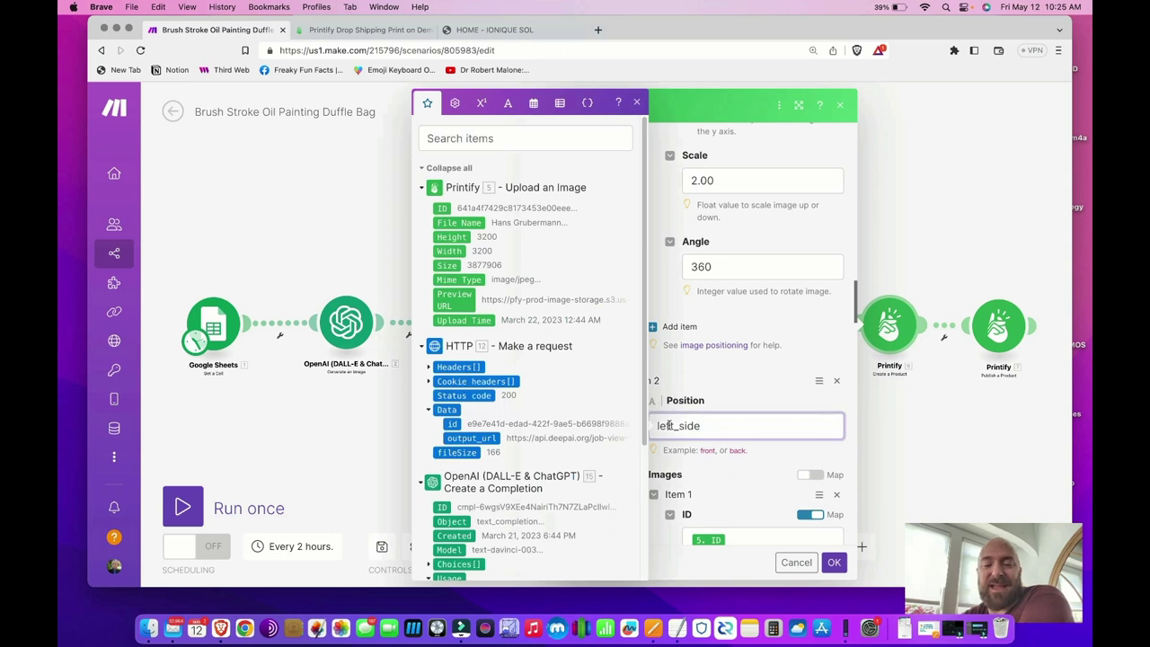
{"action": "left_click", "coordinate": [727, 469]}
{"action": "scroll", "coordinate": [728, 470], "scroll_direction": "down", "scroll_amount": 5}
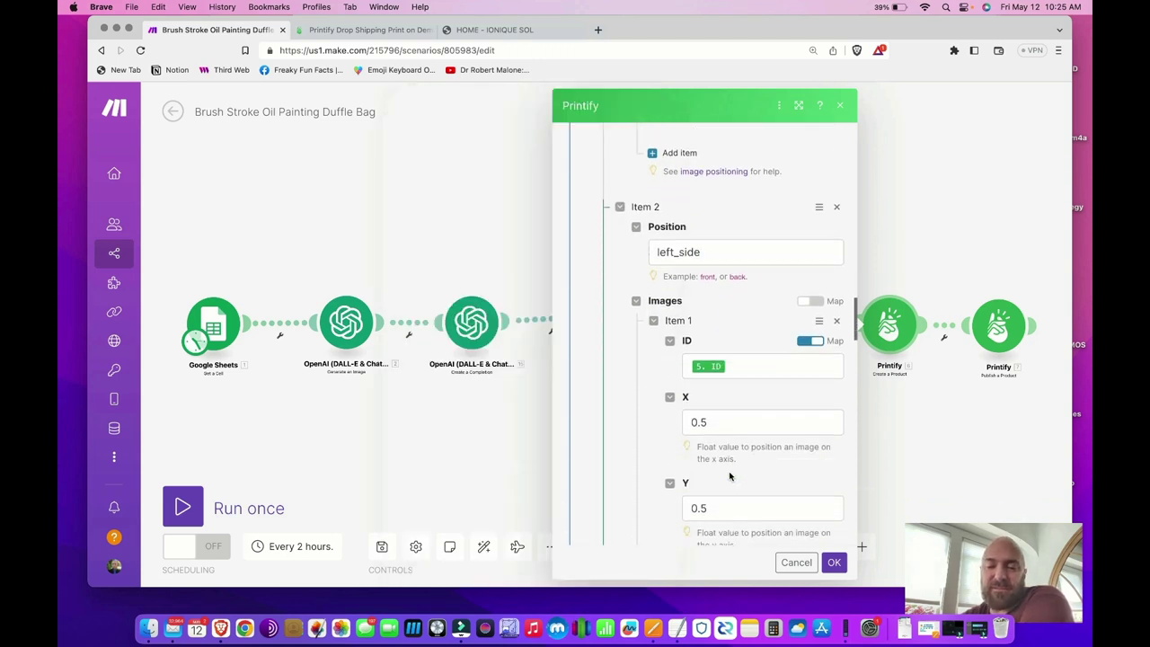
{"action": "scroll", "coordinate": [728, 472], "scroll_direction": "down", "scroll_amount": 8}
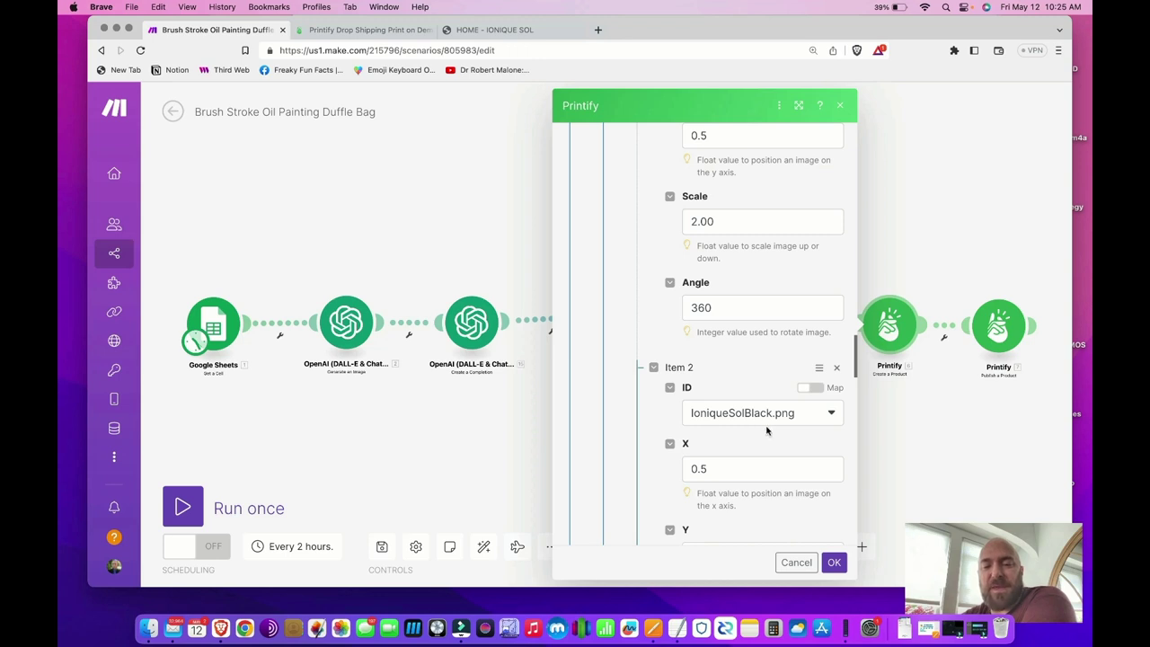
{"action": "scroll", "coordinate": [773, 418], "scroll_direction": "down", "scroll_amount": 6}
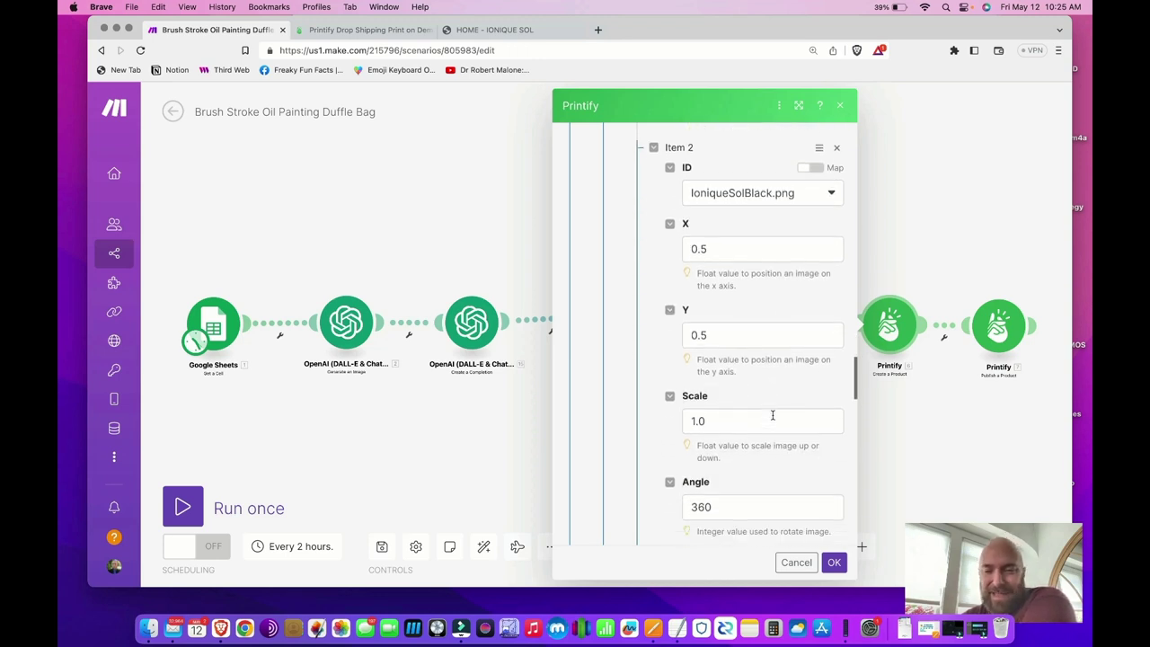
{"action": "scroll", "coordinate": [773, 415], "scroll_direction": "down", "scroll_amount": 5}
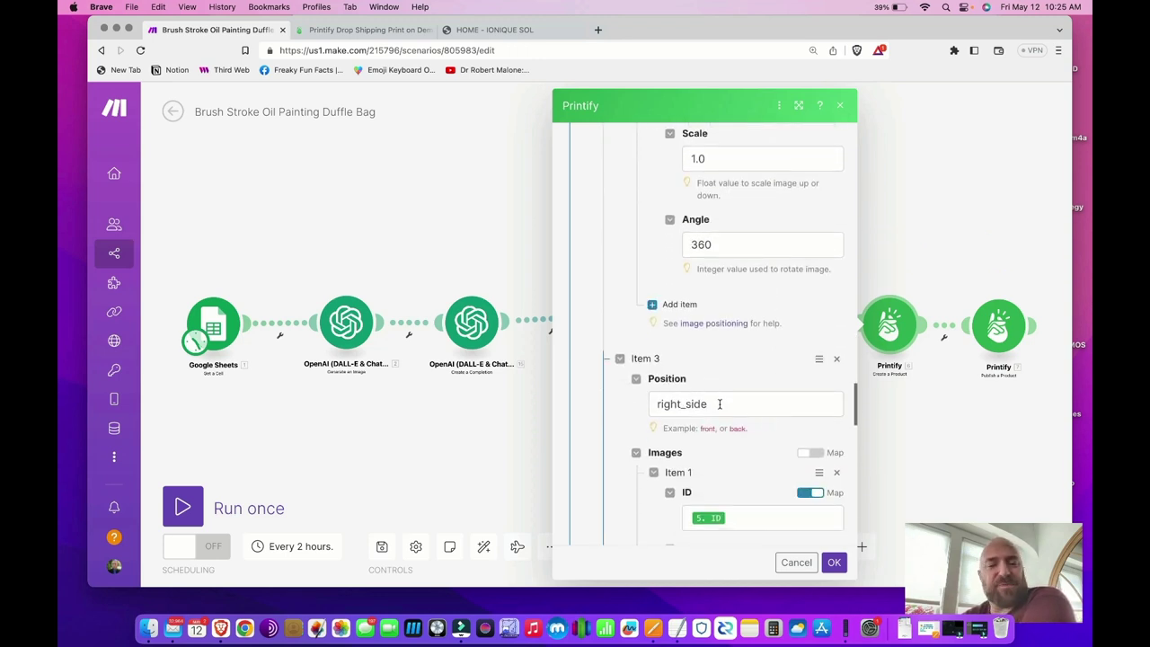
Check the right_side placeholder's position and look through its image settings as far as the product tags
{"action": "left_click", "coordinate": [719, 405]}
{"action": "right_click", "coordinate": [720, 404]}
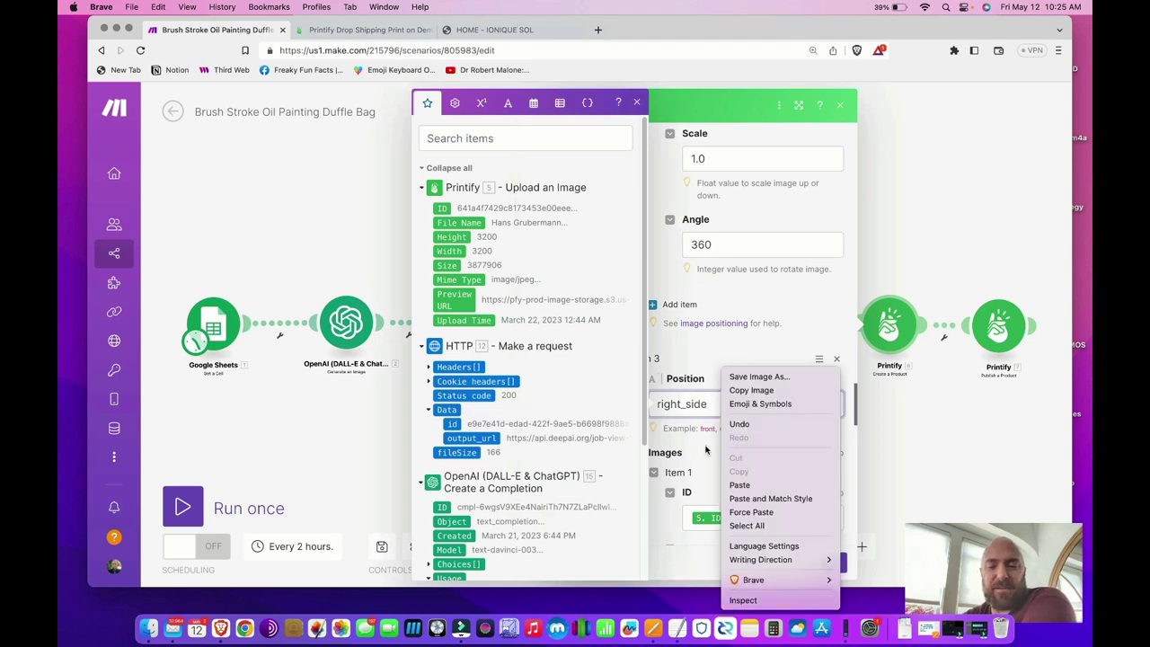
{"action": "left_click", "coordinate": [706, 449]}
{"action": "scroll", "coordinate": [719, 404], "scroll_direction": "down", "scroll_amount": 8}
{"action": "left_click", "coordinate": [724, 368]}
{"action": "scroll", "coordinate": [726, 372], "scroll_direction": "down", "scroll_amount": 15}
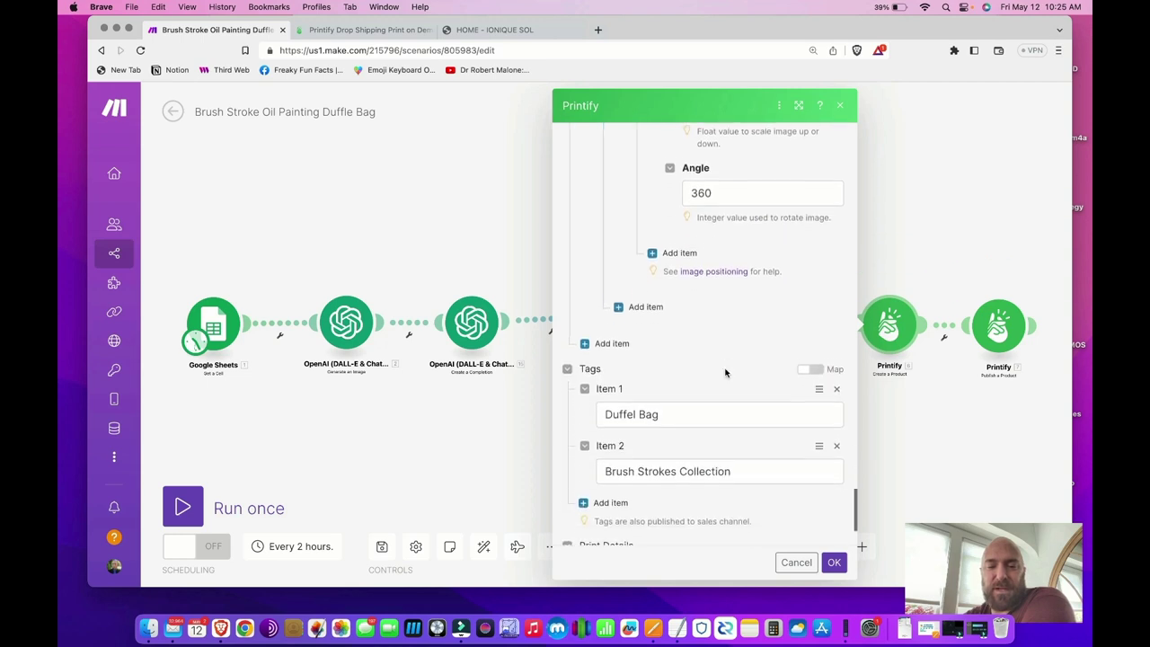
Compare the logo image files assigned to the right and left sides of the duffel bag
{"action": "scroll", "coordinate": [725, 372], "scroll_direction": "up", "scroll_amount": 10}
{"action": "scroll", "coordinate": [725, 369], "scroll_direction": "up", "scroll_amount": 5}
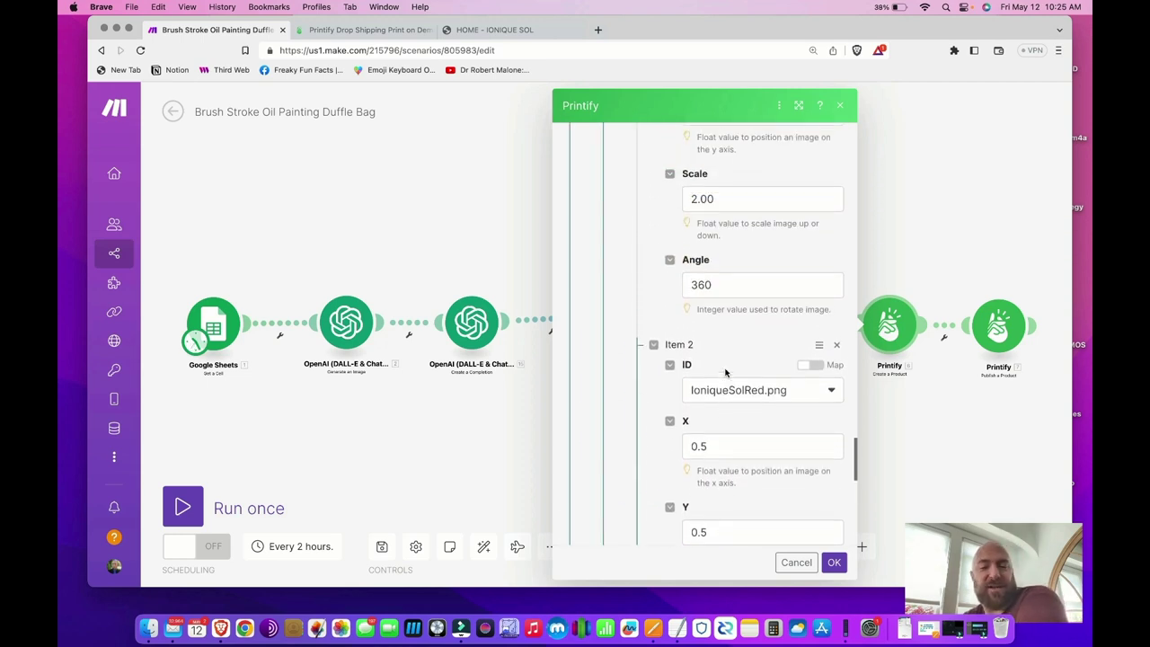
{"action": "scroll", "coordinate": [726, 374], "scroll_direction": "up", "scroll_amount": 1}
{"action": "scroll", "coordinate": [745, 377], "scroll_direction": "down", "scroll_amount": 2}
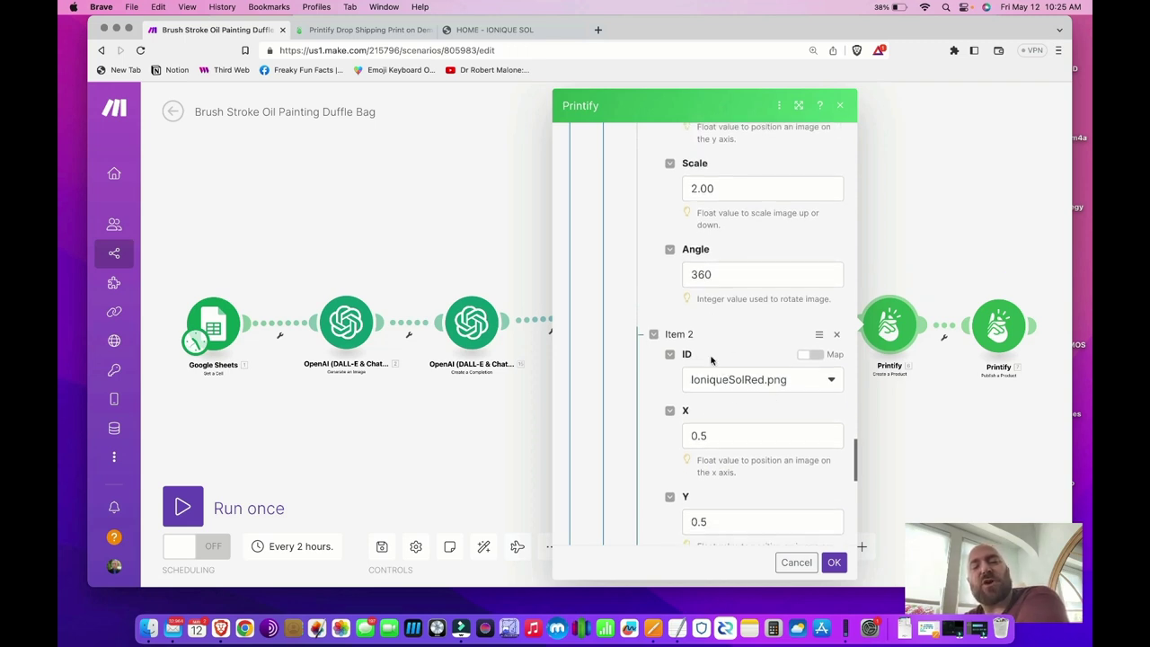
{"action": "scroll", "coordinate": [692, 357], "scroll_direction": "up", "scroll_amount": 10}
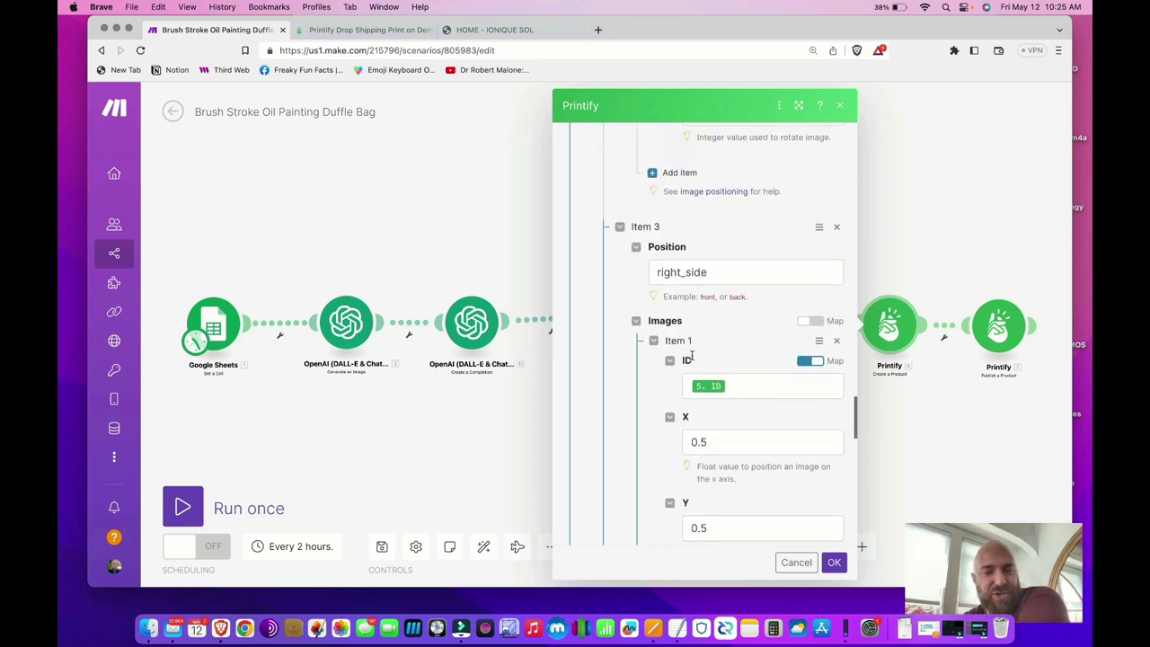
{"action": "scroll", "coordinate": [692, 356], "scroll_direction": "up", "scroll_amount": 10}
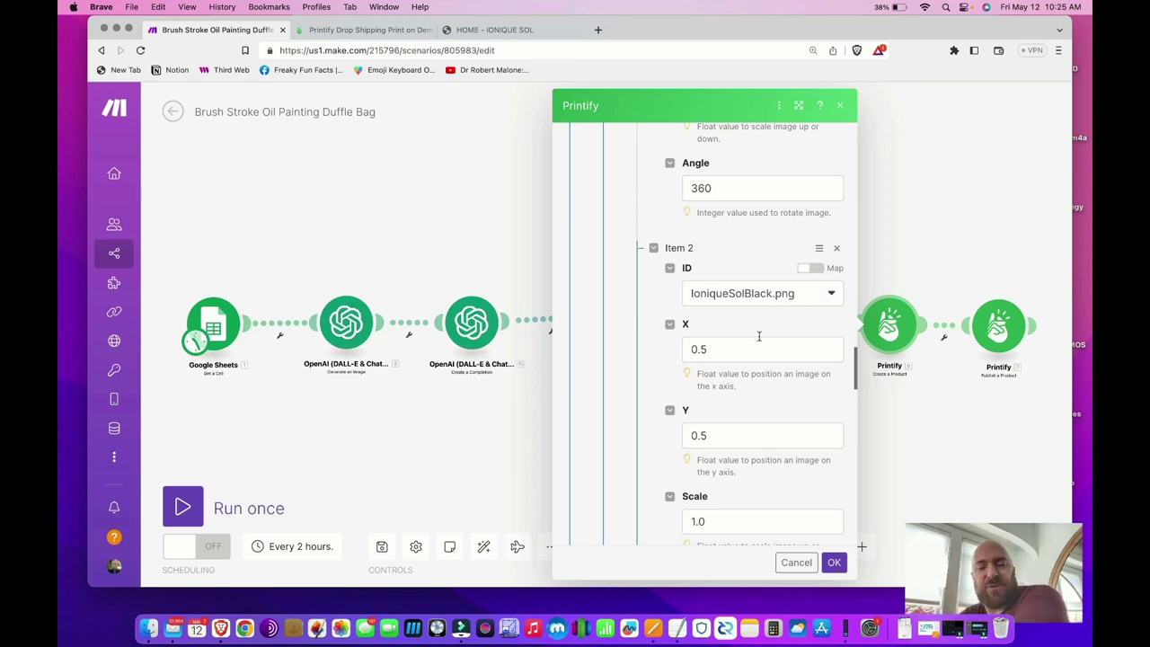
{"action": "scroll", "coordinate": [759, 335], "scroll_direction": "down", "scroll_amount": 2}
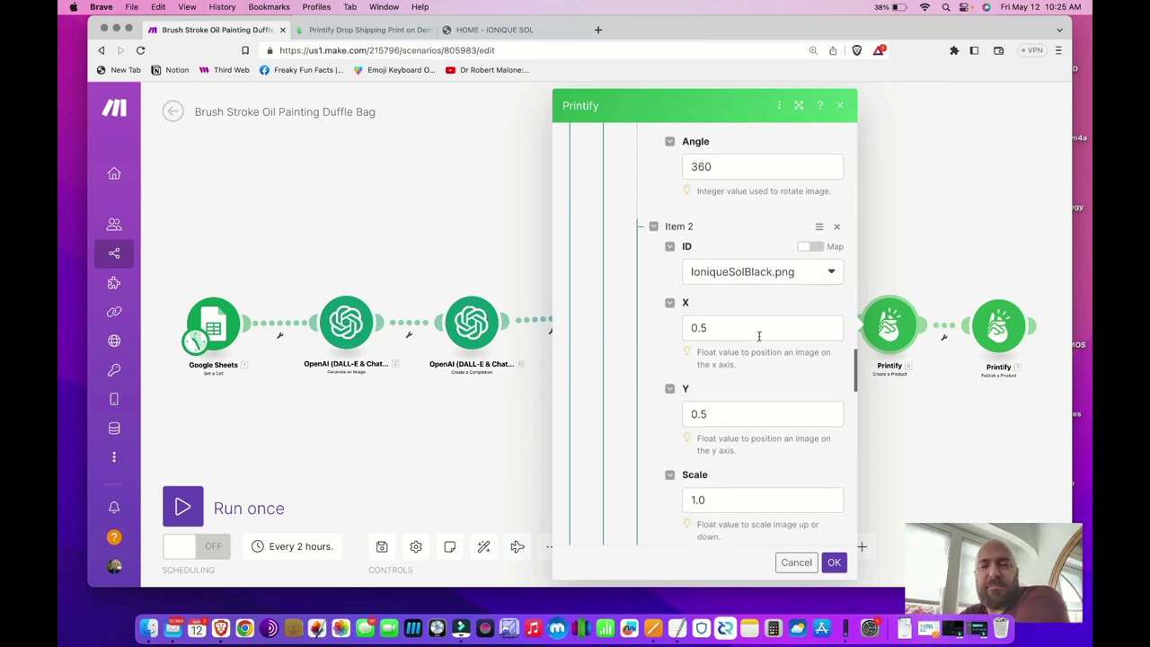
Inspect the image choices for the left side's logo, keep the current file, and check the logo's scale
{"action": "left_click", "coordinate": [762, 255]}
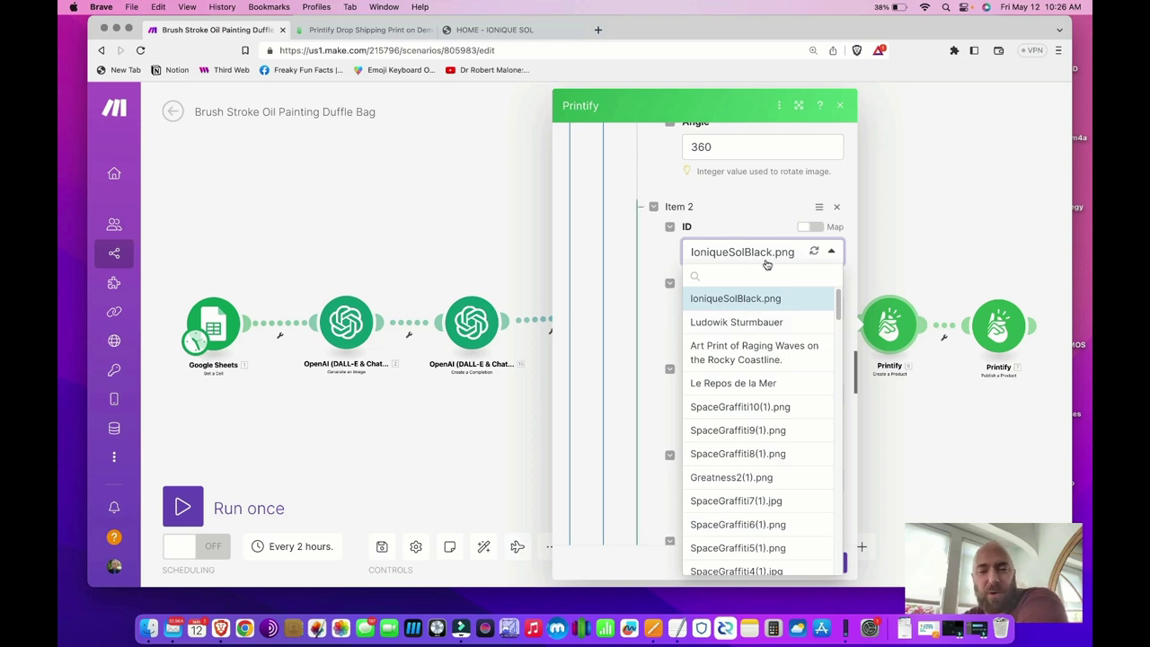
{"action": "left_click", "coordinate": [606, 251]}
{"action": "scroll", "coordinate": [740, 374], "scroll_direction": "down", "scroll_amount": 5}
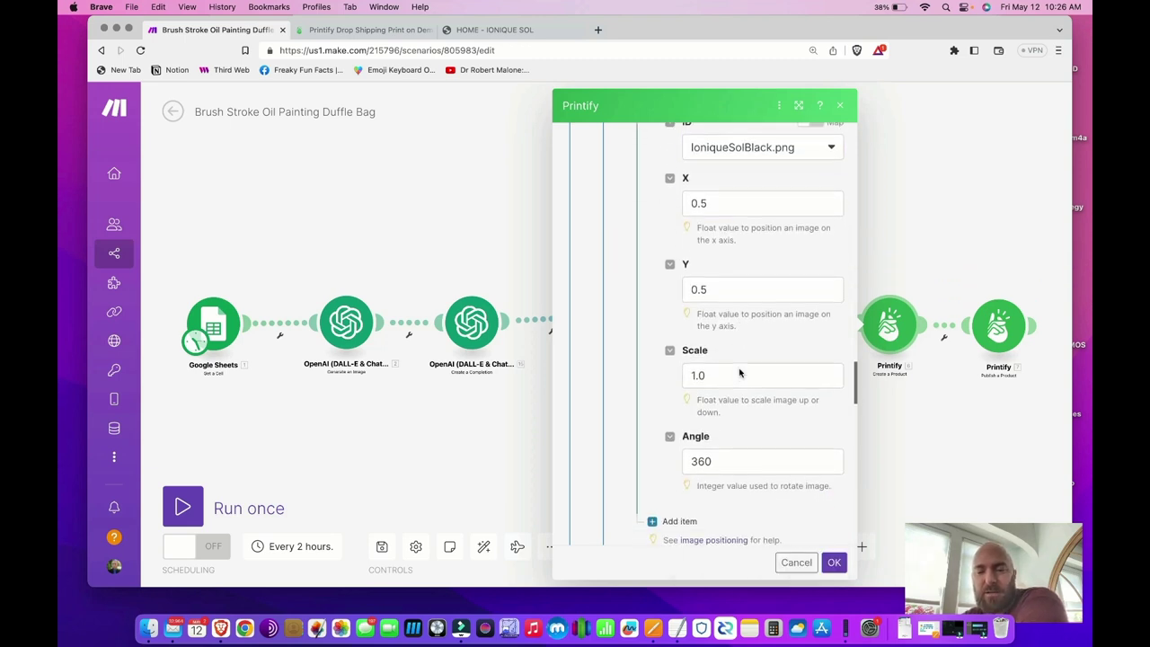
{"action": "scroll", "coordinate": [740, 374], "scroll_direction": "down", "scroll_amount": 2}
{"action": "scroll", "coordinate": [742, 372], "scroll_direction": "up", "scroll_amount": 3}
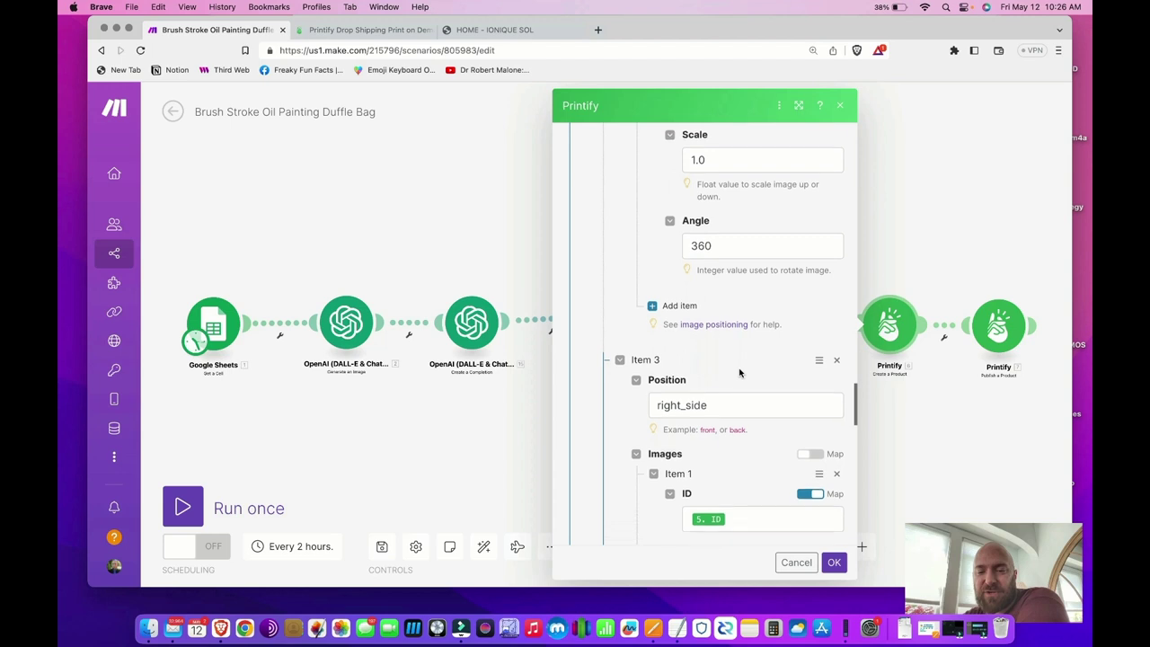
{"action": "left_click", "coordinate": [715, 287]}
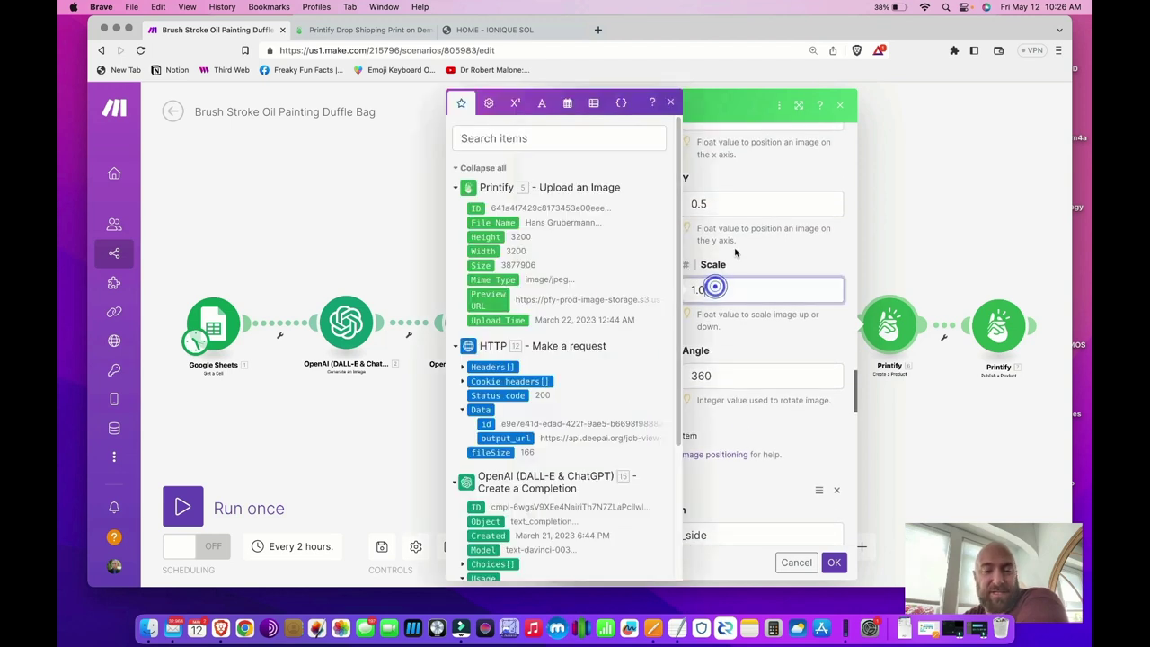
{"action": "left_click", "coordinate": [761, 253]}
{"action": "scroll", "coordinate": [760, 253], "scroll_direction": "down", "scroll_amount": 5}
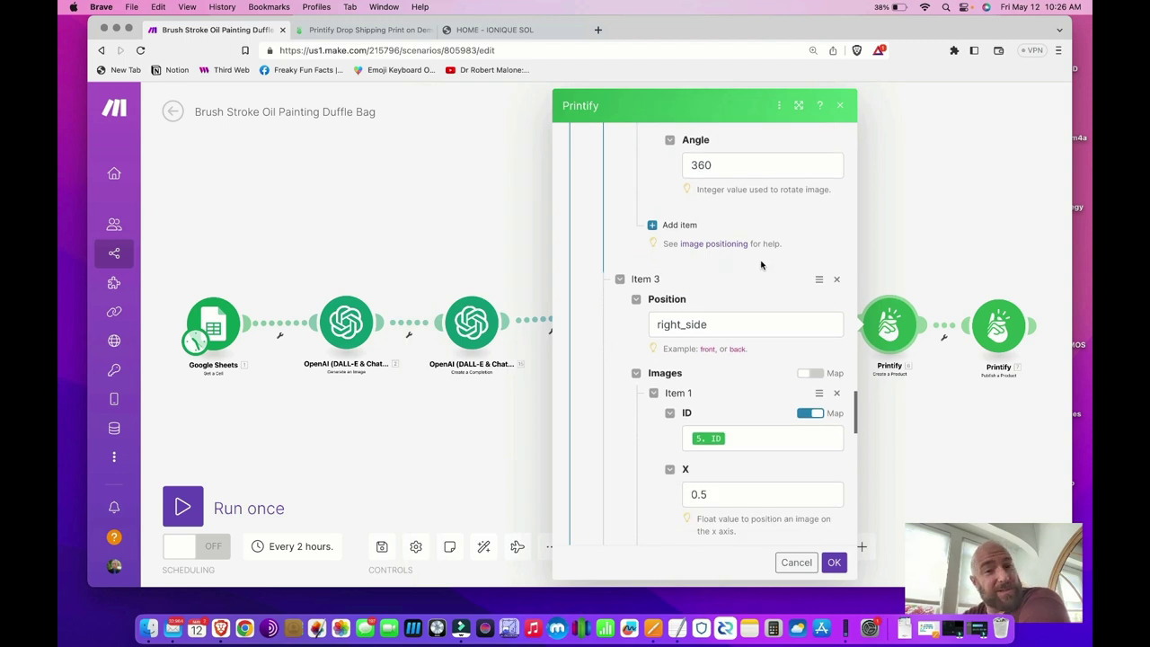
Inspect the right side's logo image selection, position, scale and angle, keeping the existing file
{"action": "left_click", "coordinate": [727, 322]}
{"action": "left_click", "coordinate": [743, 390]}
{"action": "scroll", "coordinate": [743, 390], "scroll_direction": "up", "scroll_amount": 5}
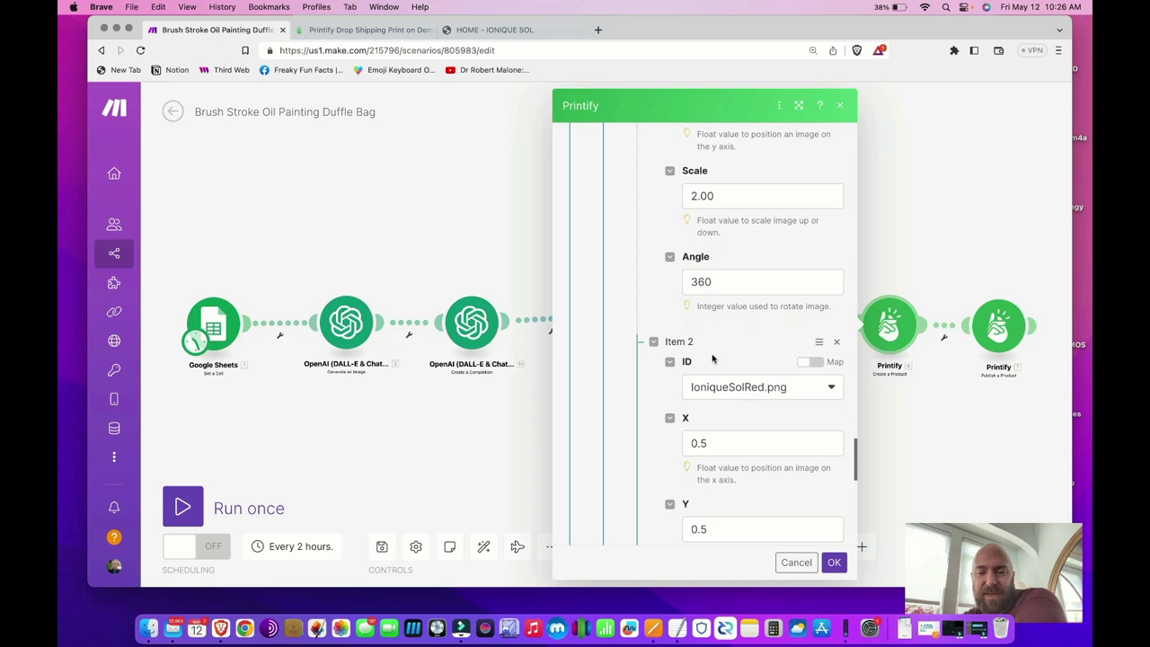
{"action": "left_click", "coordinate": [750, 390]}
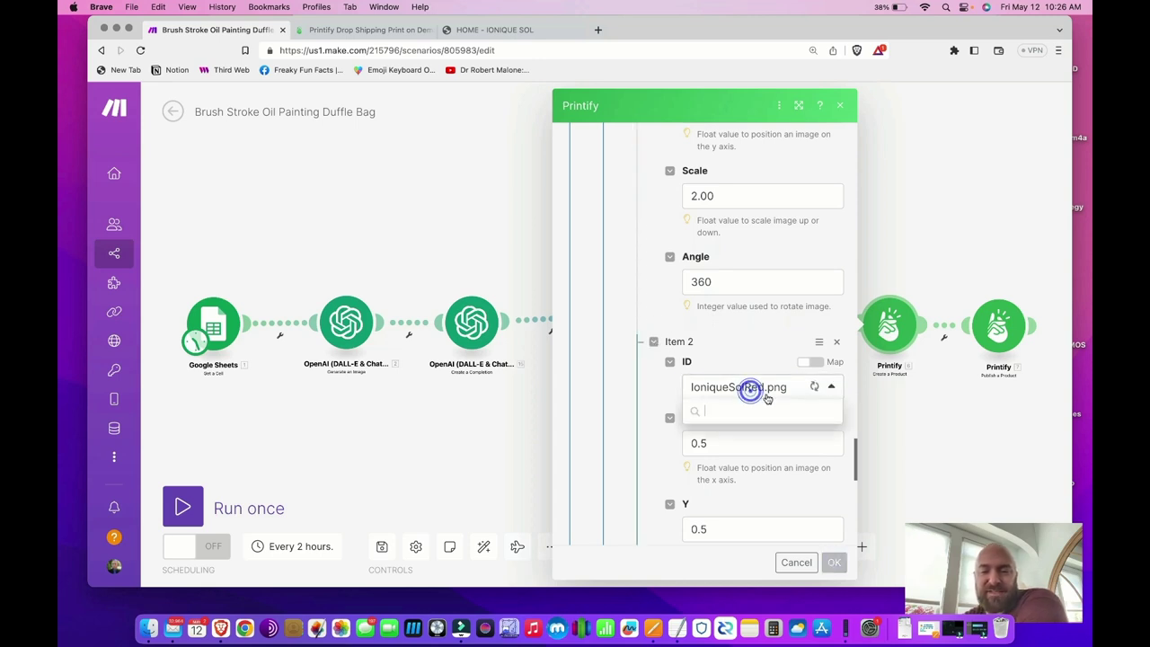
{"action": "left_click", "coordinate": [727, 338]}
{"action": "scroll", "coordinate": [724, 421], "scroll_direction": "down", "scroll_amount": 4}
{"action": "scroll", "coordinate": [721, 421], "scroll_direction": "down", "scroll_amount": 7}
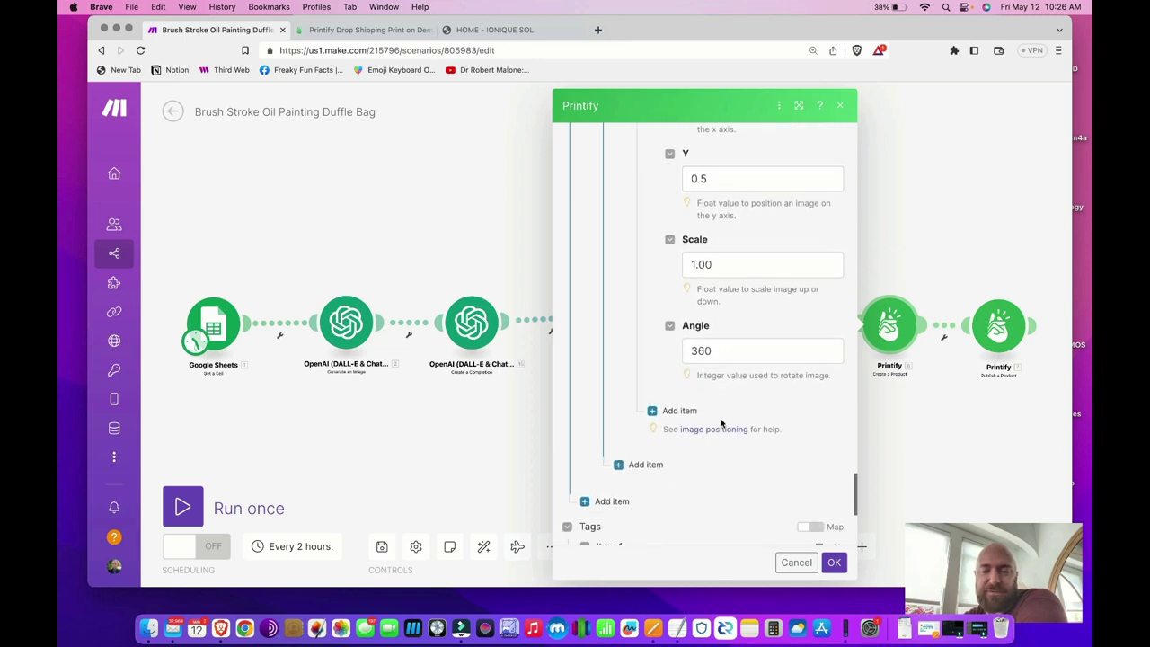
Review the duffel bag's two product tags for product type and collection
{"action": "left_click", "coordinate": [670, 363]}
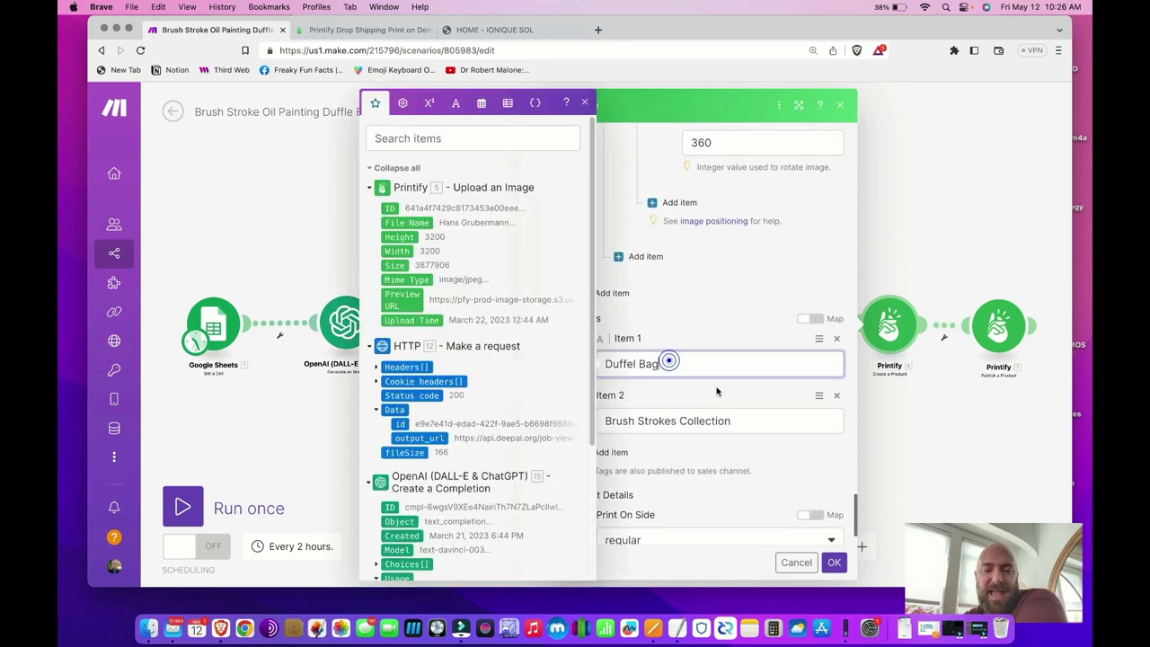
{"action": "left_click", "coordinate": [744, 419]}
{"action": "left_click", "coordinate": [745, 459]}
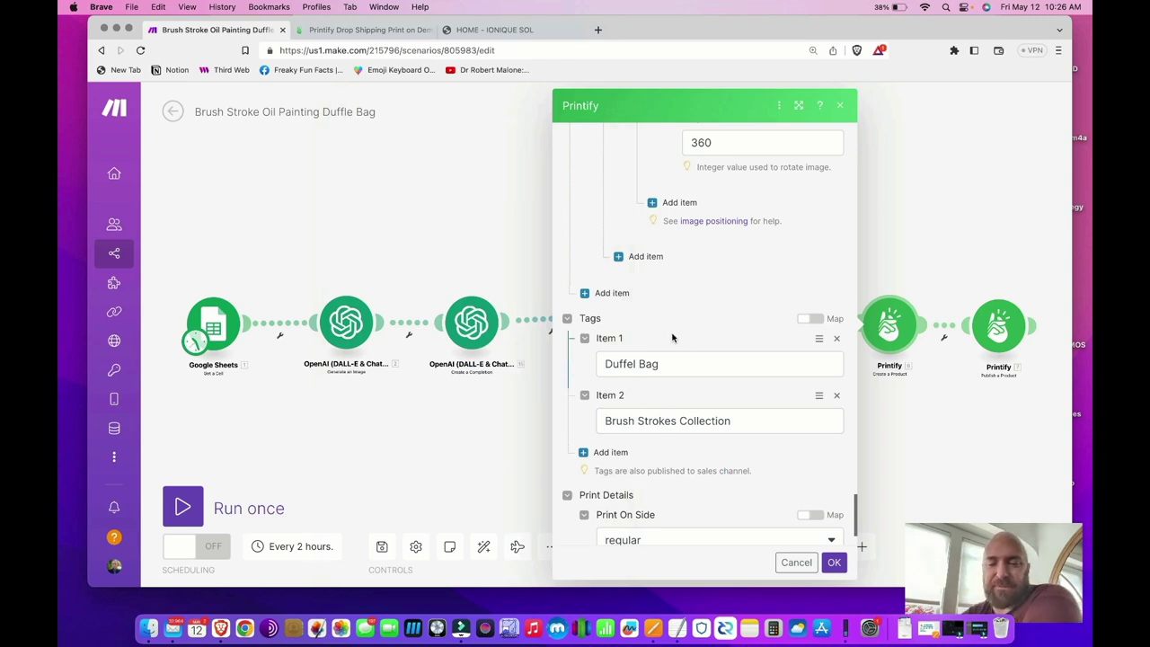
{"action": "left_click", "coordinate": [750, 424]}
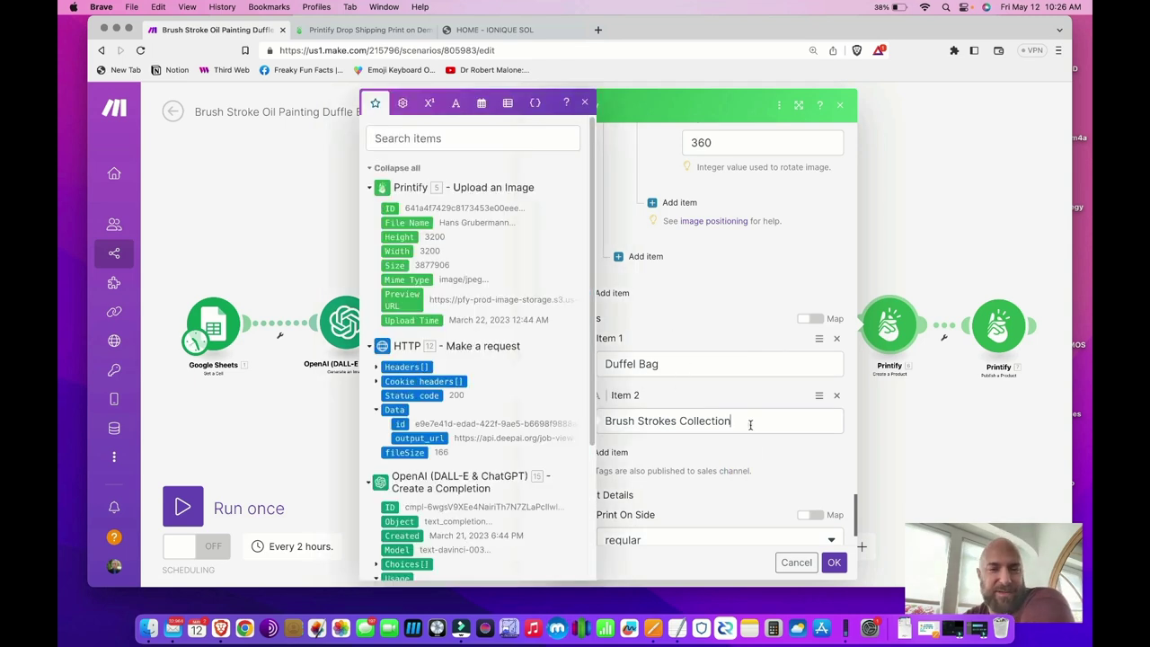
Check the Print On Side choices in the product's print details, keep regular, and save the Printify module settings
{"action": "left_click", "coordinate": [723, 451]}
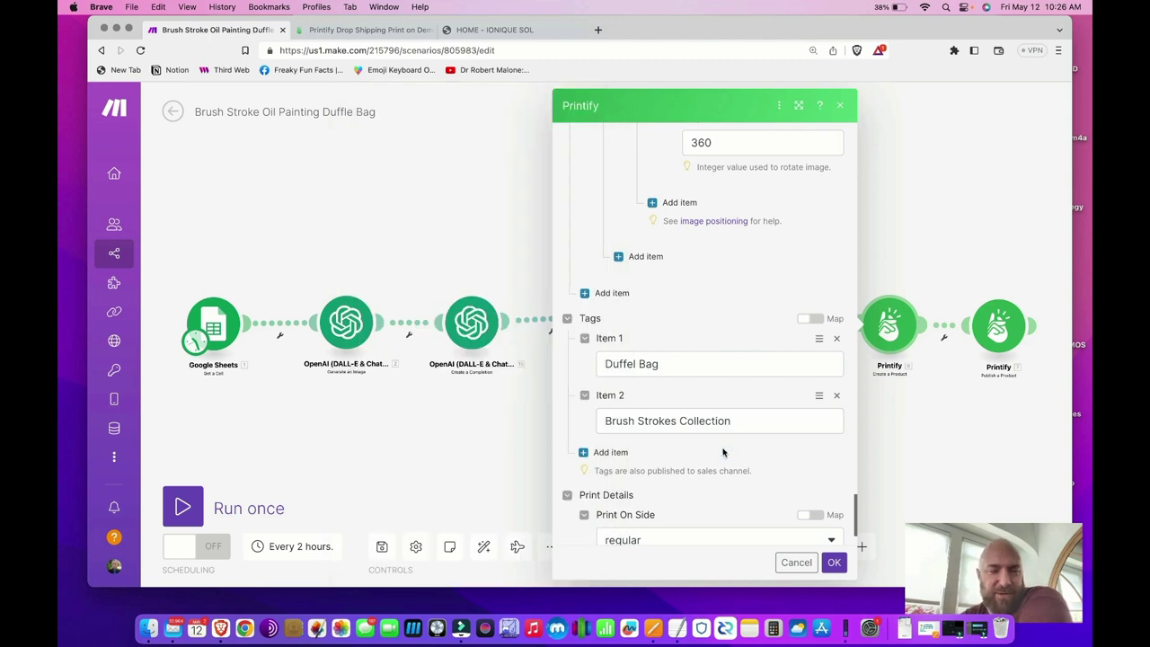
{"action": "scroll", "coordinate": [723, 451], "scroll_direction": "down", "scroll_amount": 2}
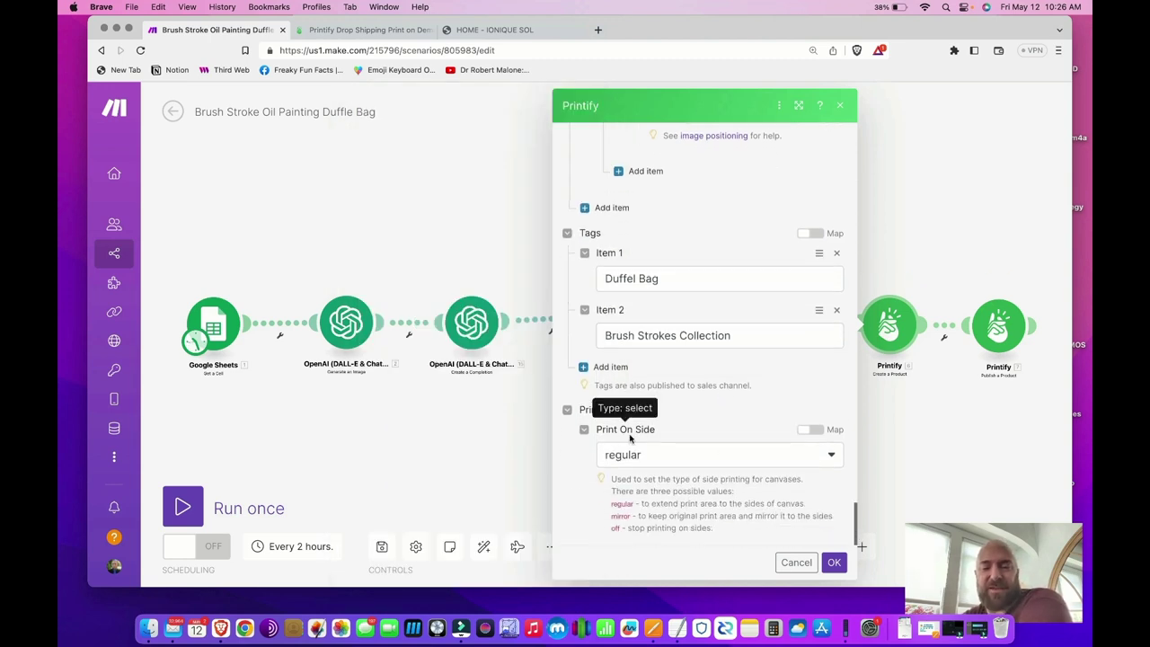
{"action": "left_click", "coordinate": [707, 458]}
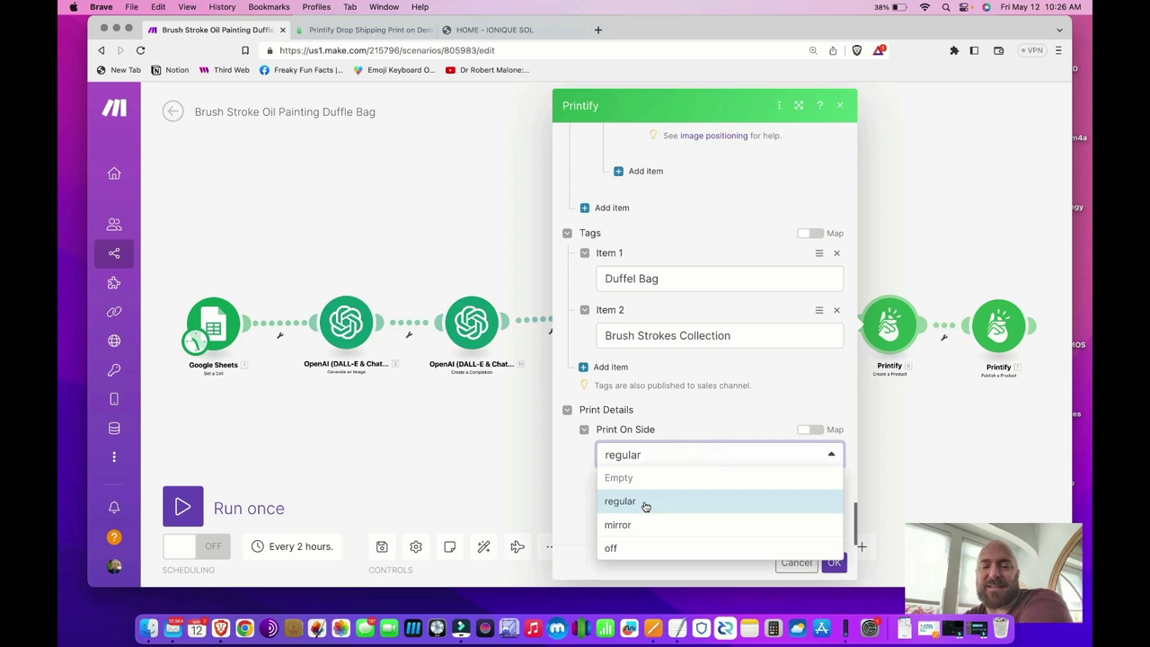
{"action": "left_click", "coordinate": [717, 423]}
{"action": "left_click", "coordinate": [834, 562]}
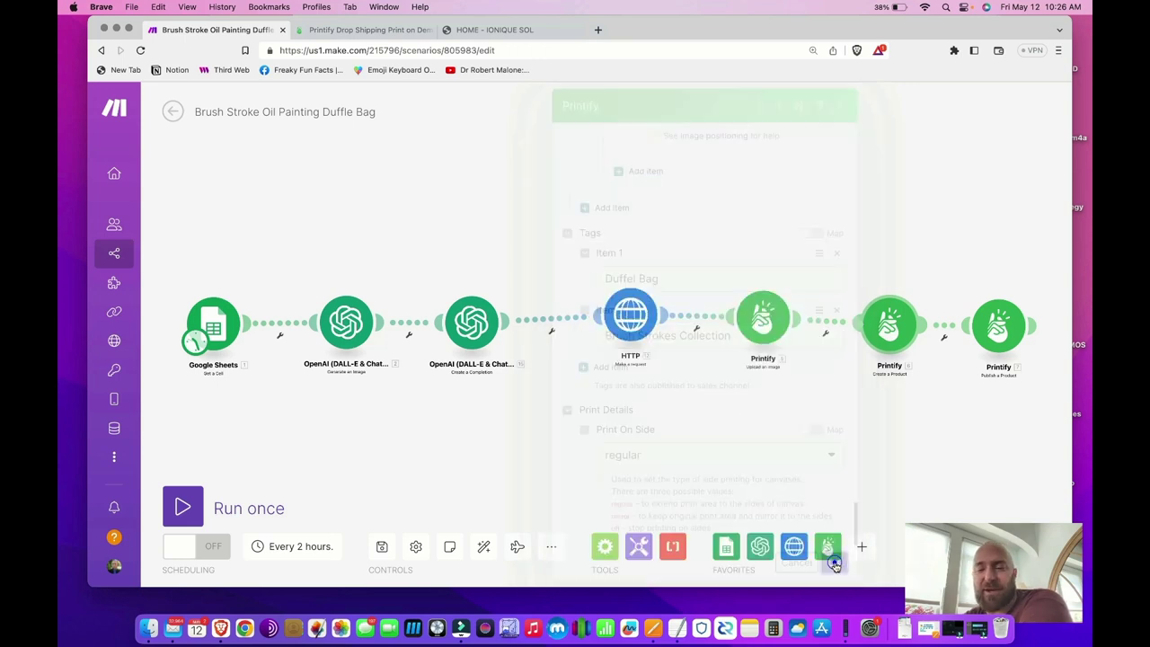
Run the duffel bag scenario once, switch to Printify and reload the My Products list
{"action": "left_click", "coordinate": [182, 508]}
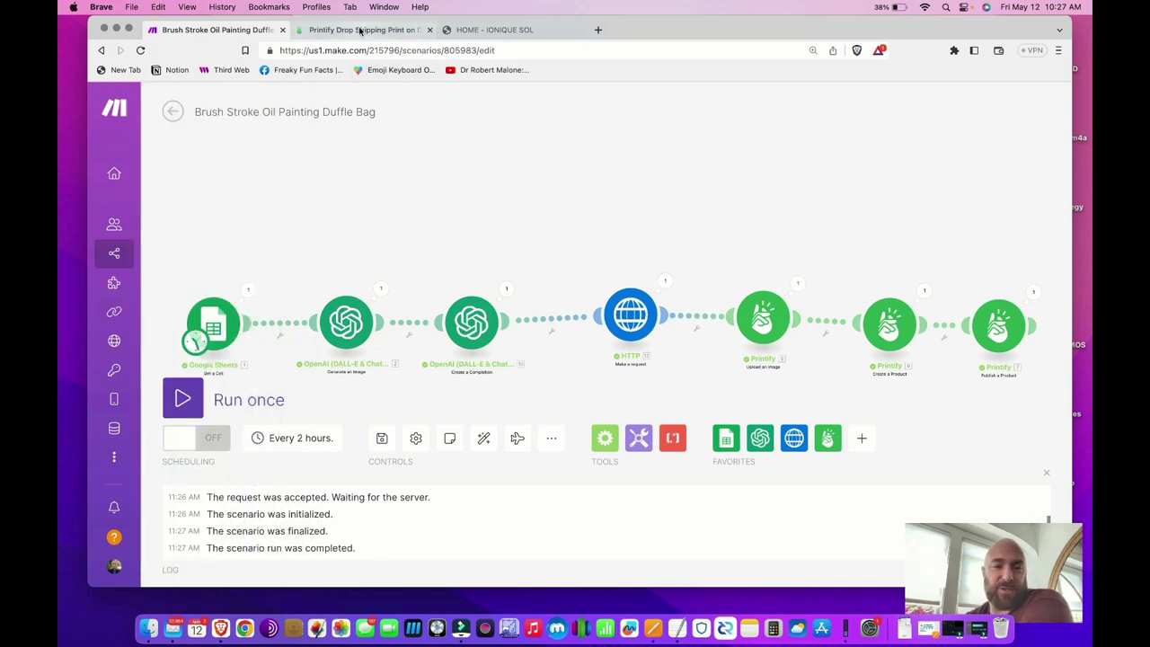
{"action": "left_click", "coordinate": [368, 30]}
{"action": "left_click", "coordinate": [421, 51]}
{"action": "key", "text": "Return"}
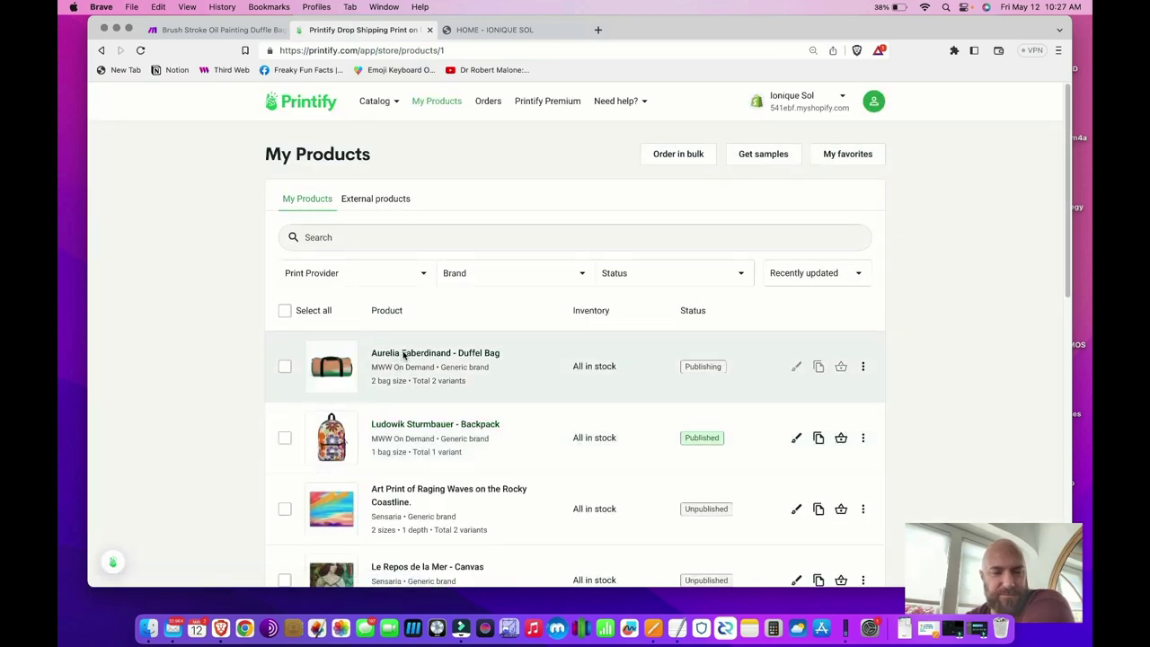
Preview the newest duffel bag in Printify from its Front 2, Back and Right side views, closing the preview when done
{"action": "left_click", "coordinate": [326, 365]}
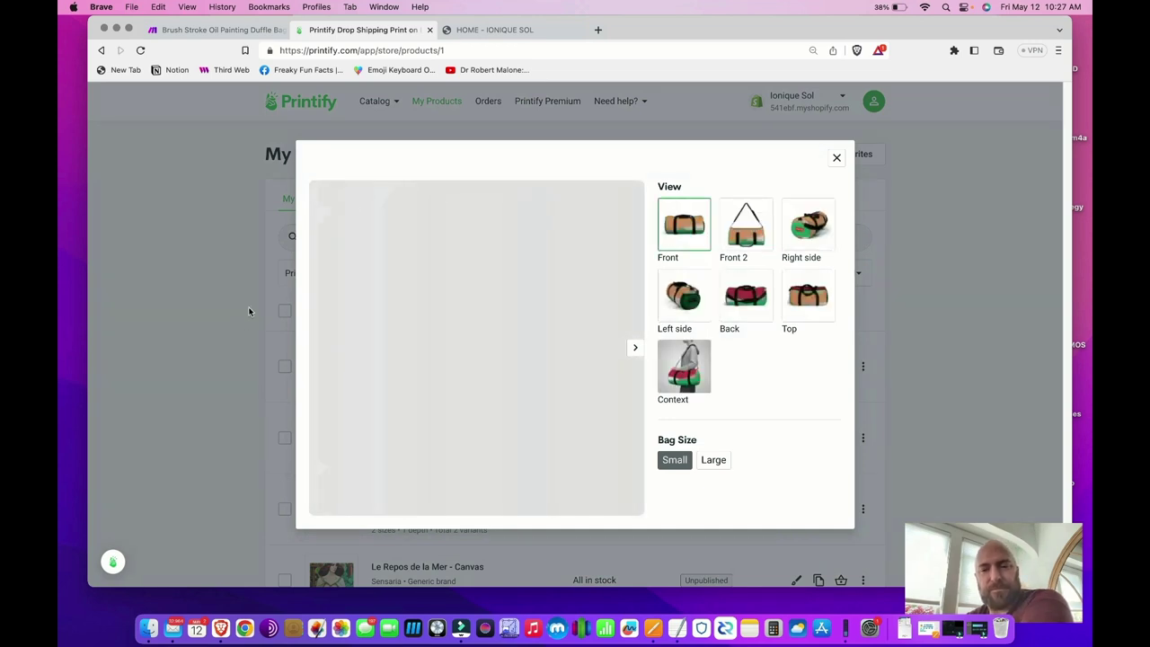
{"action": "left_click", "coordinate": [744, 244]}
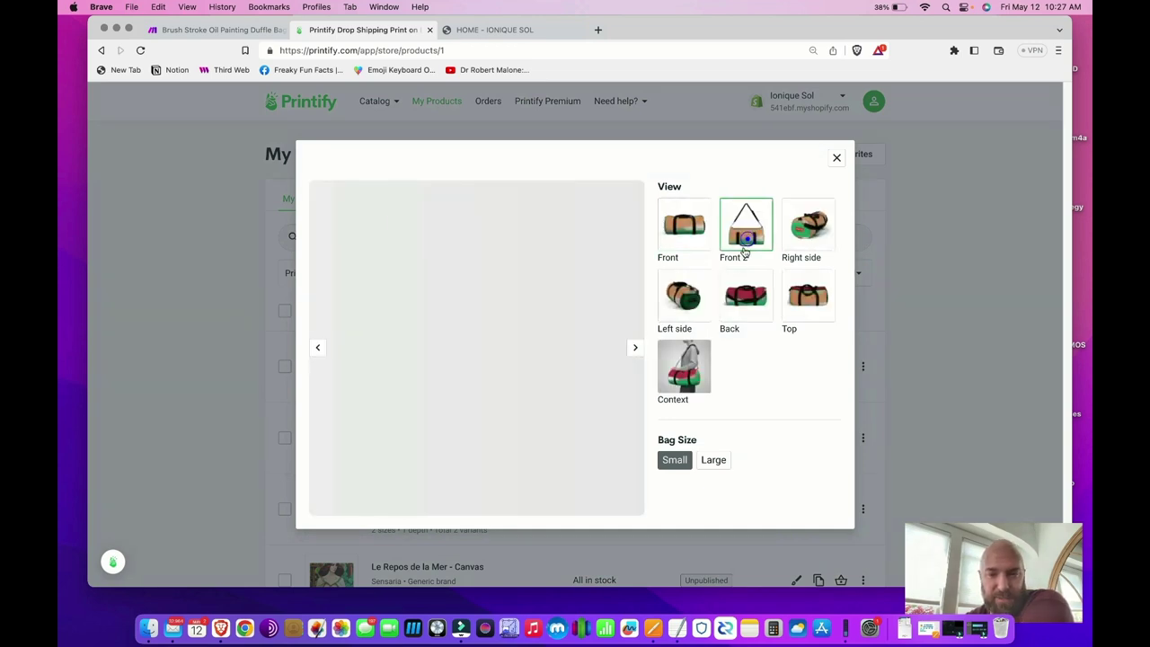
{"action": "left_click", "coordinate": [755, 303]}
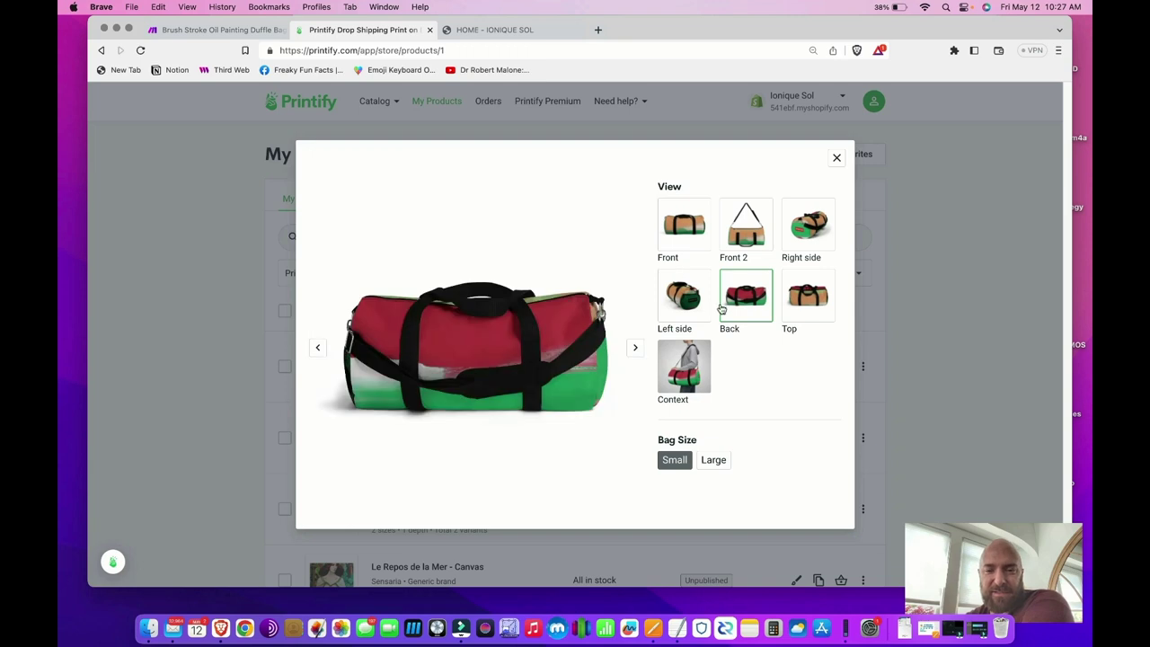
{"action": "left_click", "coordinate": [819, 218]}
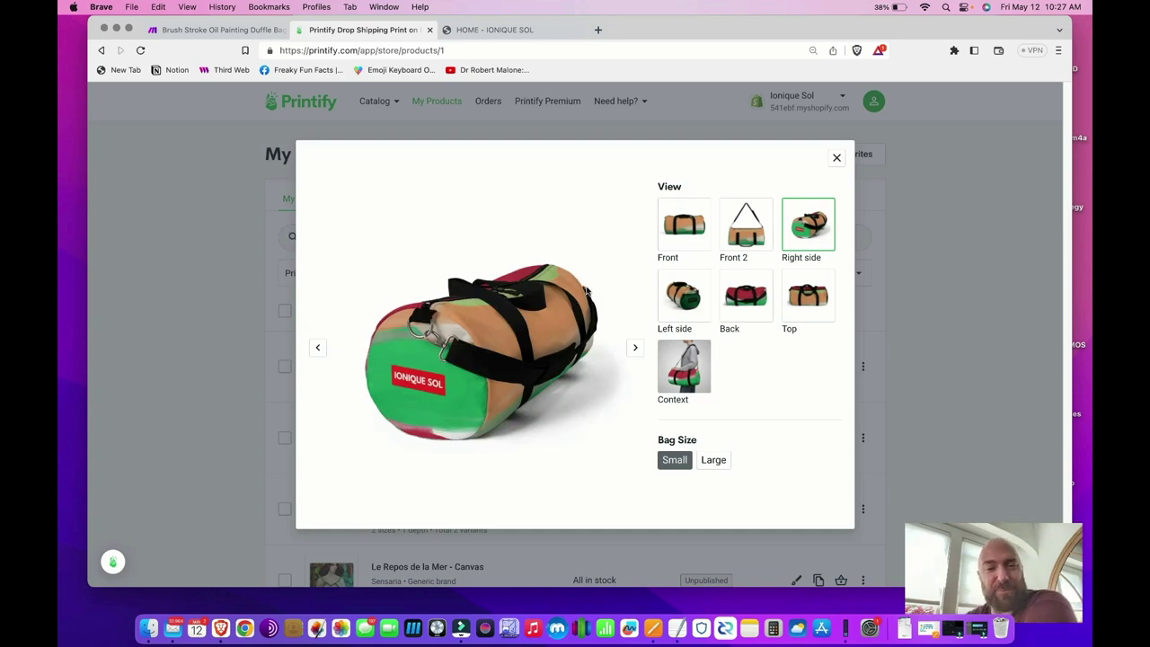
{"action": "left_click", "coordinate": [836, 159]}
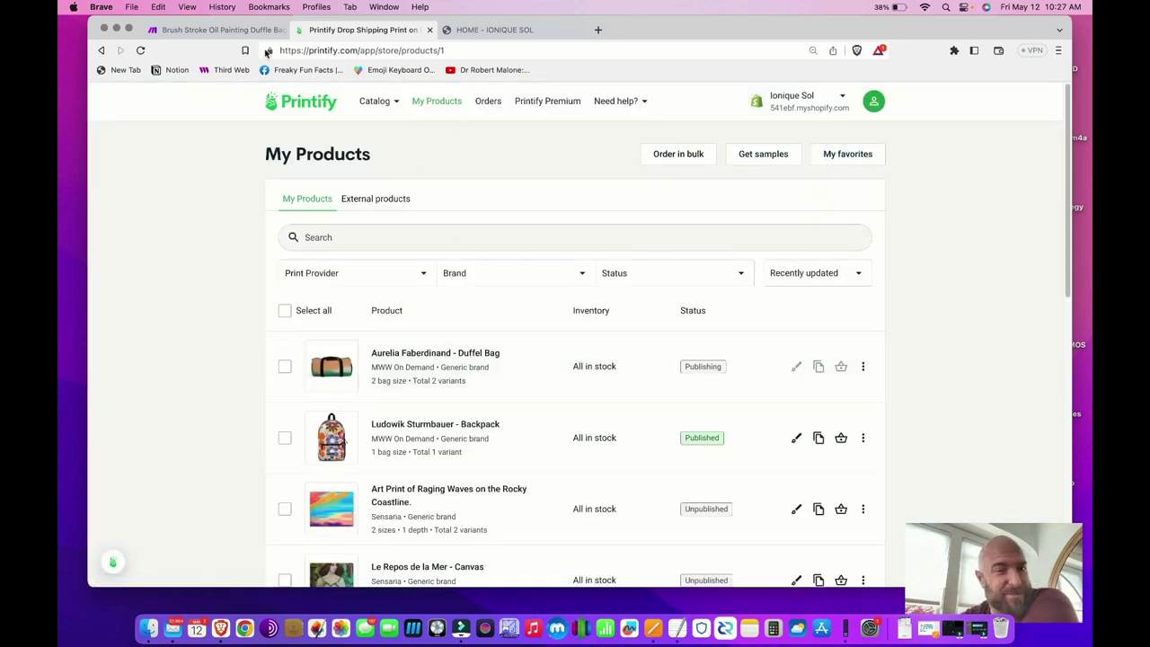
Run the duffel bag scenario in Make a second time and return to Printify's product list
{"action": "left_click", "coordinate": [242, 32]}
{"action": "left_click", "coordinate": [182, 401]}
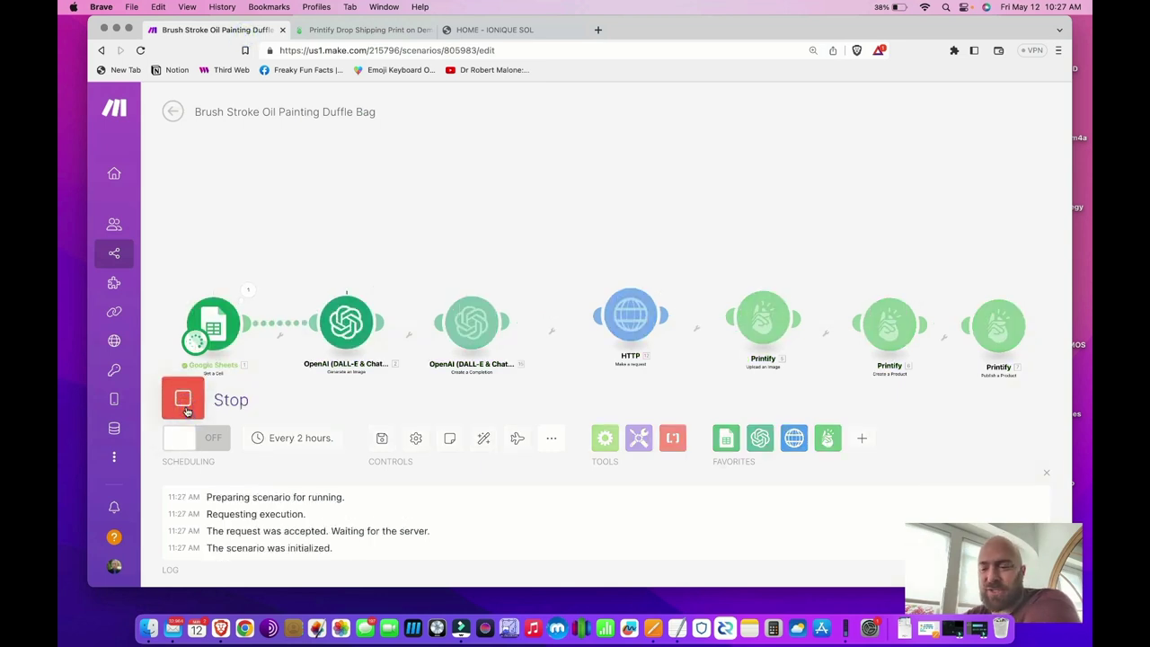
{"action": "key", "text": "ctrl+Tab"}
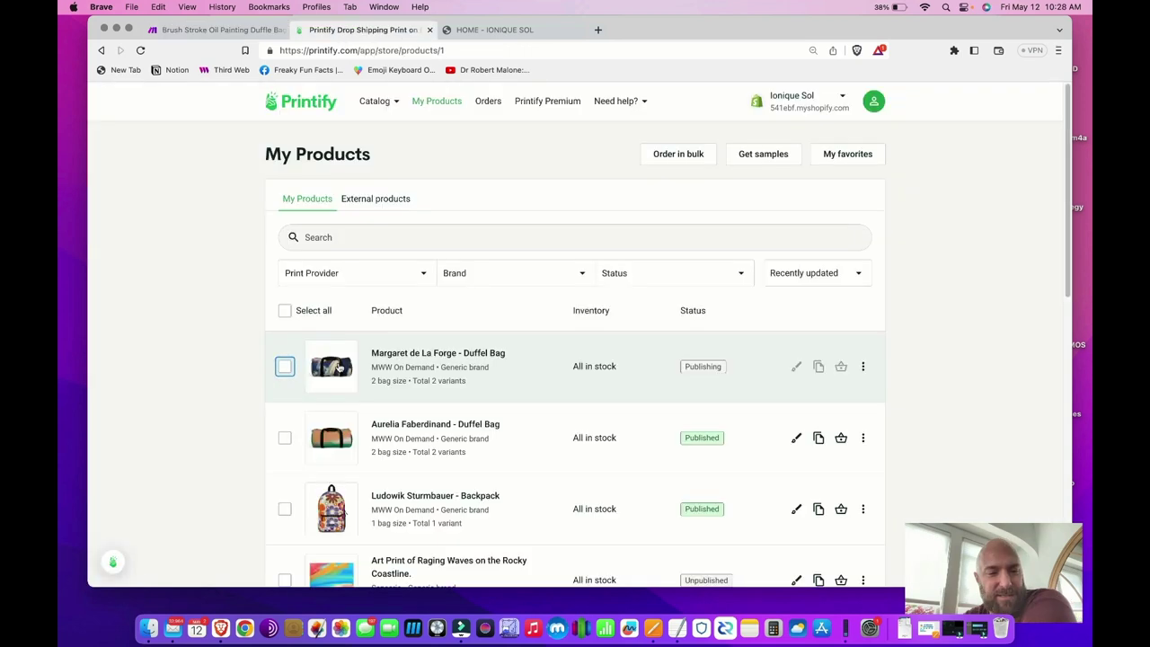
Inspect the new blue and cream duffel bag's front and side mockups and its Large size, closing the preview when done
{"action": "left_click", "coordinate": [340, 366]}
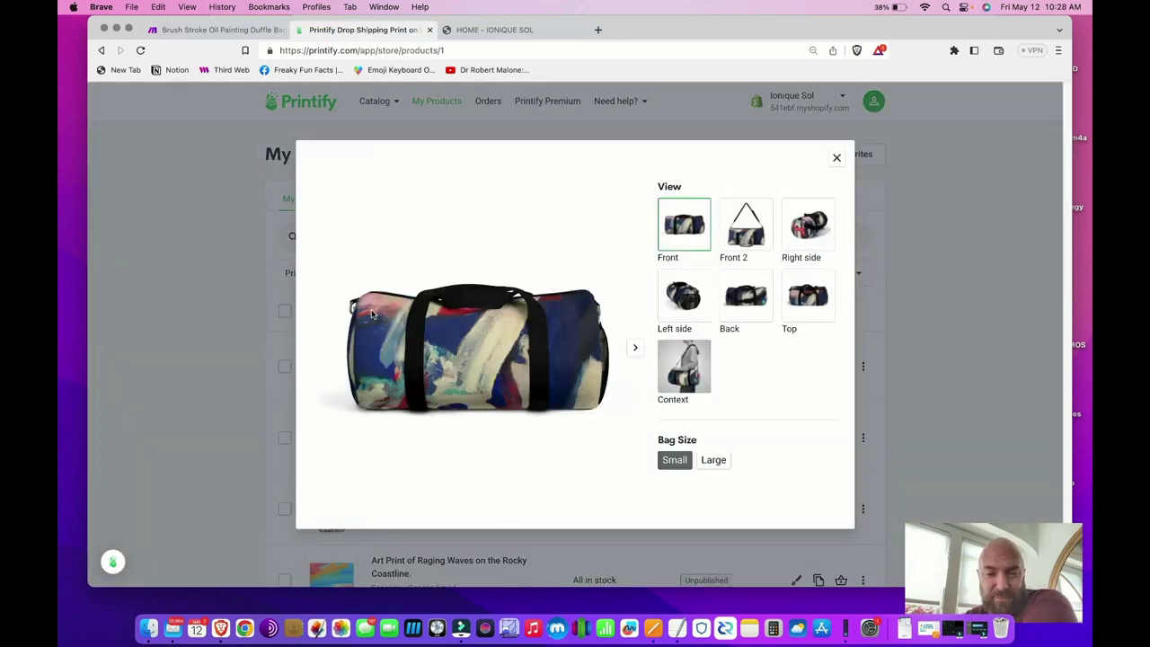
{"action": "left_click", "coordinate": [751, 226]}
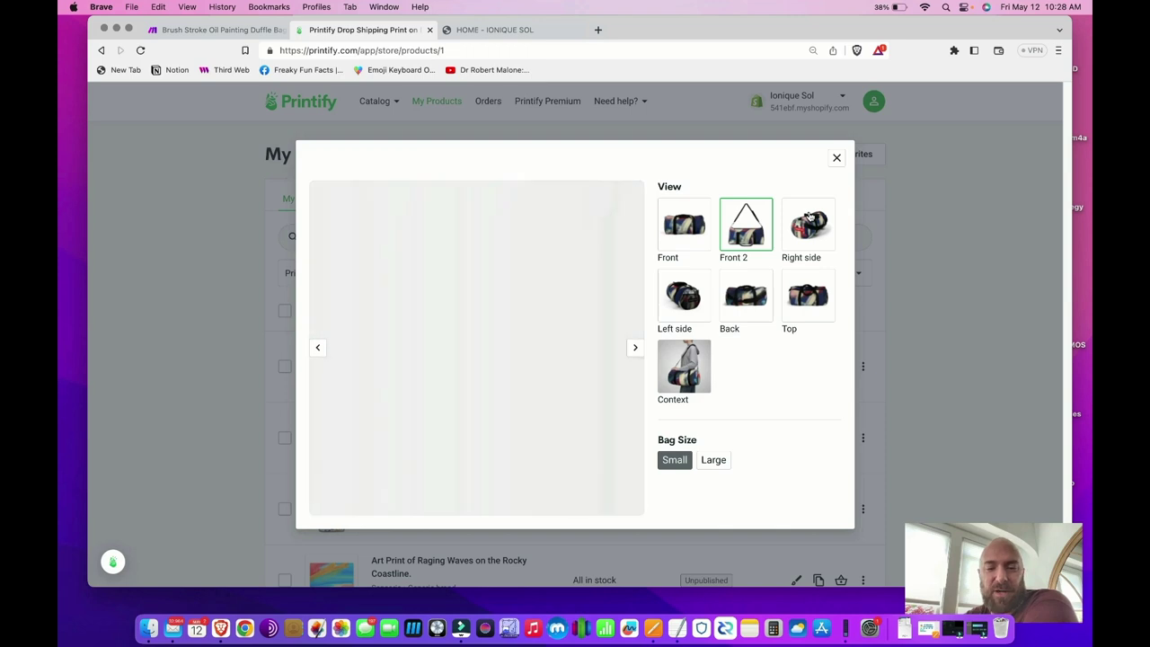
{"action": "left_click", "coordinate": [808, 216]}
{"action": "left_click", "coordinate": [746, 226]}
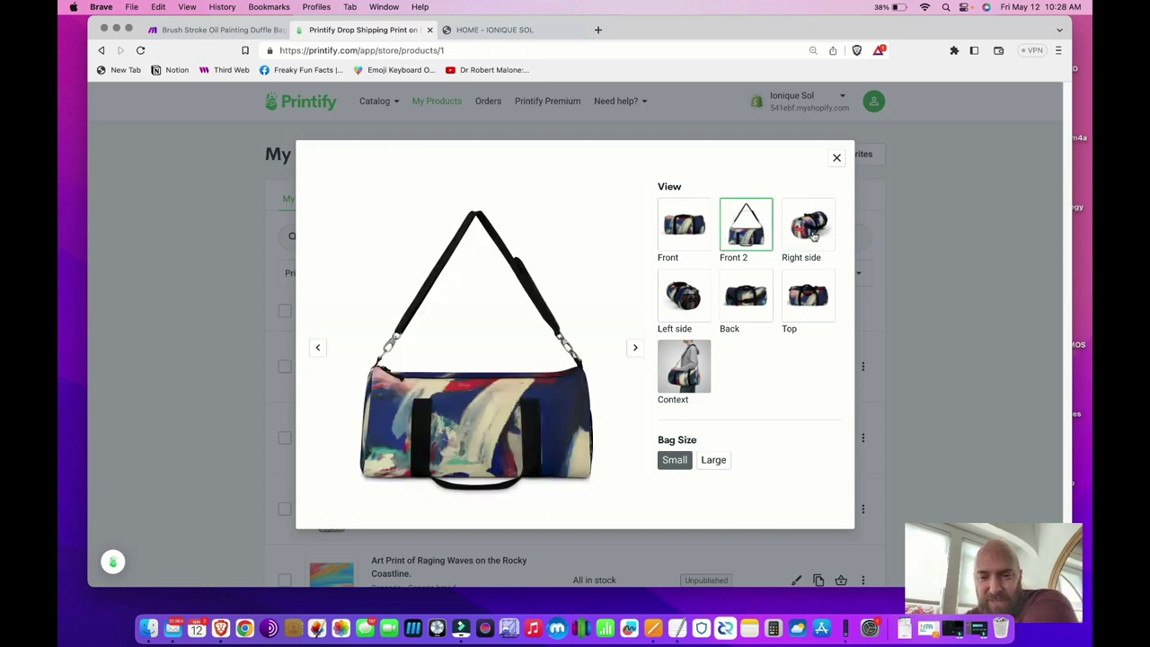
{"action": "left_click", "coordinate": [812, 232]}
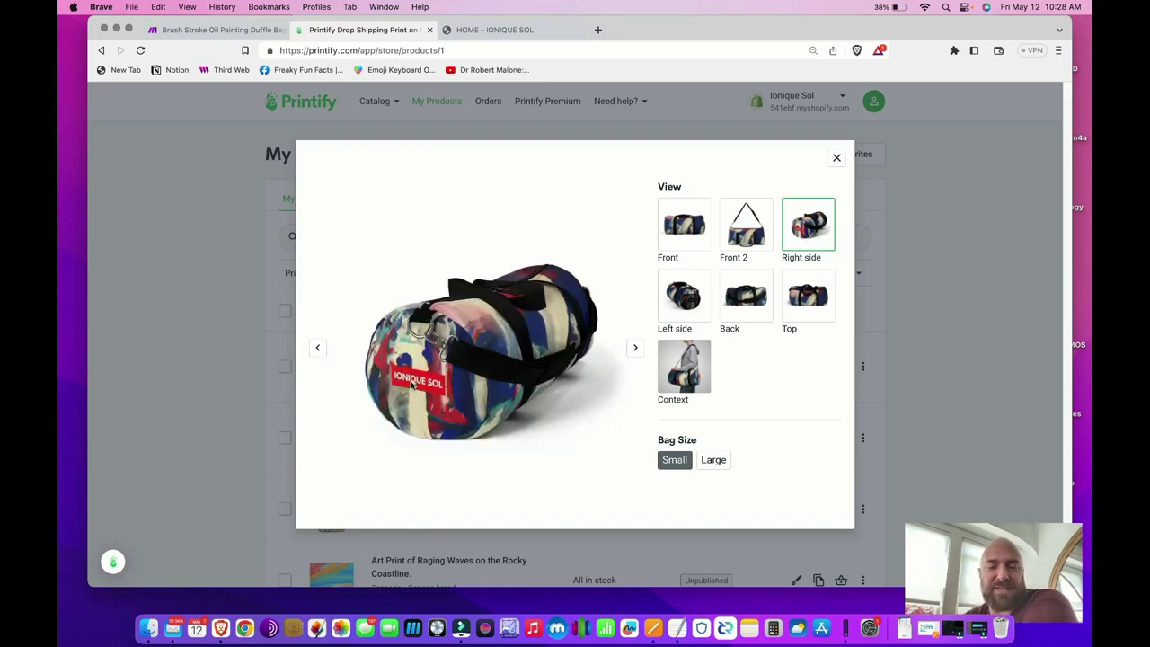
{"action": "left_click", "coordinate": [666, 300]}
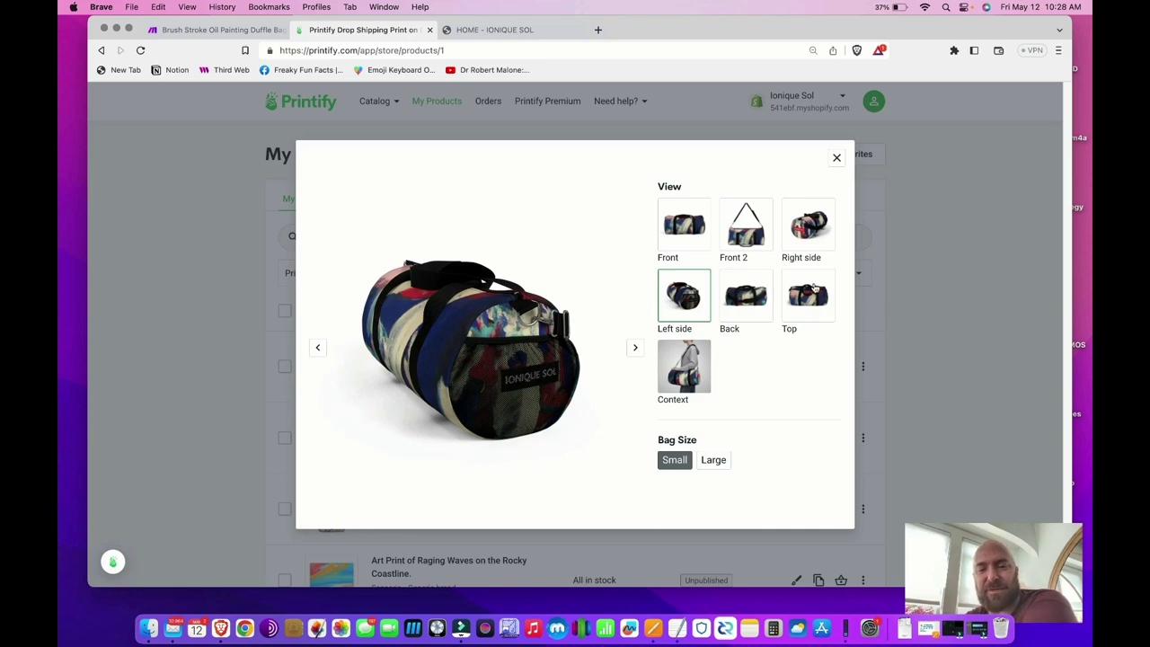
{"action": "left_click", "coordinate": [806, 231]}
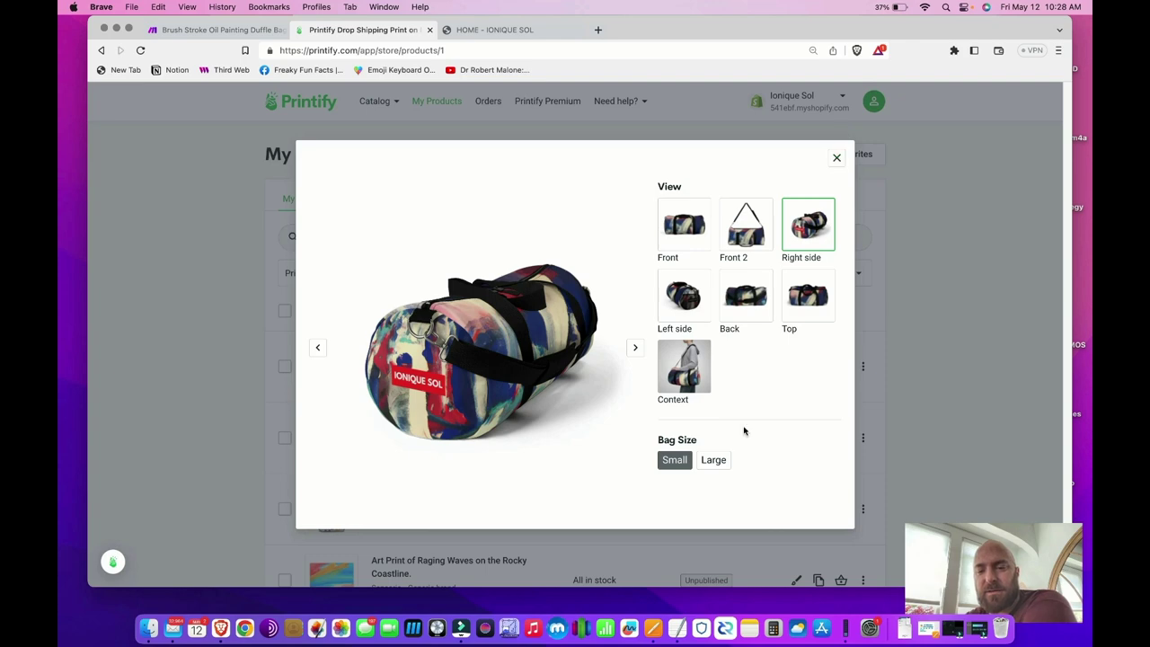
{"action": "left_click", "coordinate": [716, 460]}
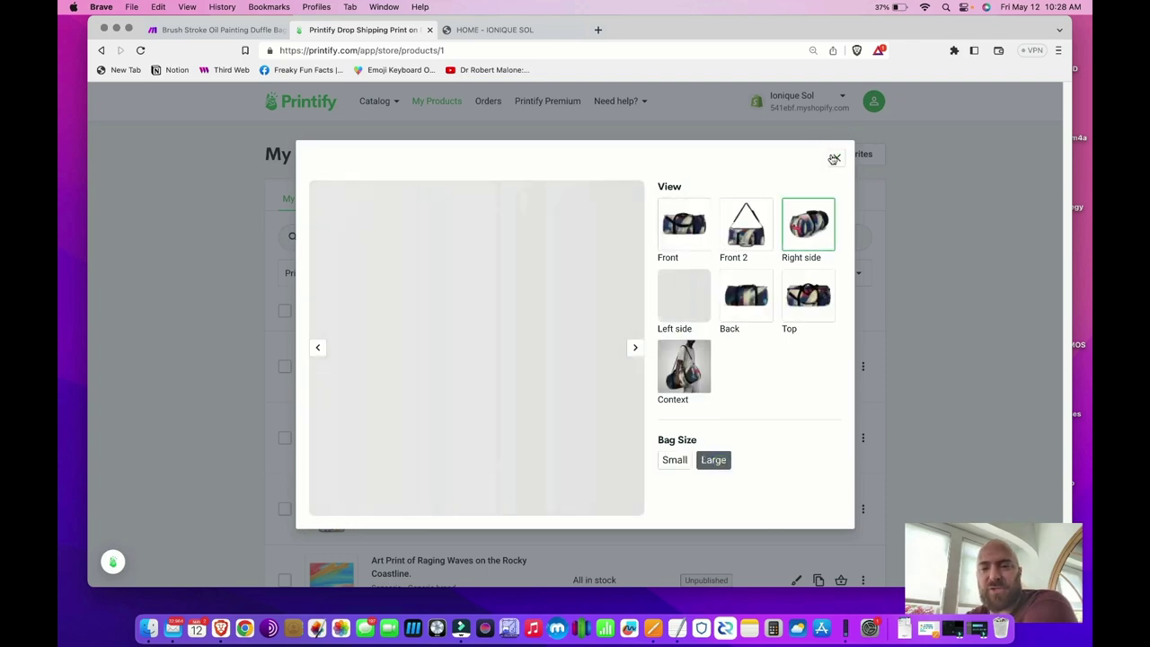
{"action": "left_click", "coordinate": [834, 158]}
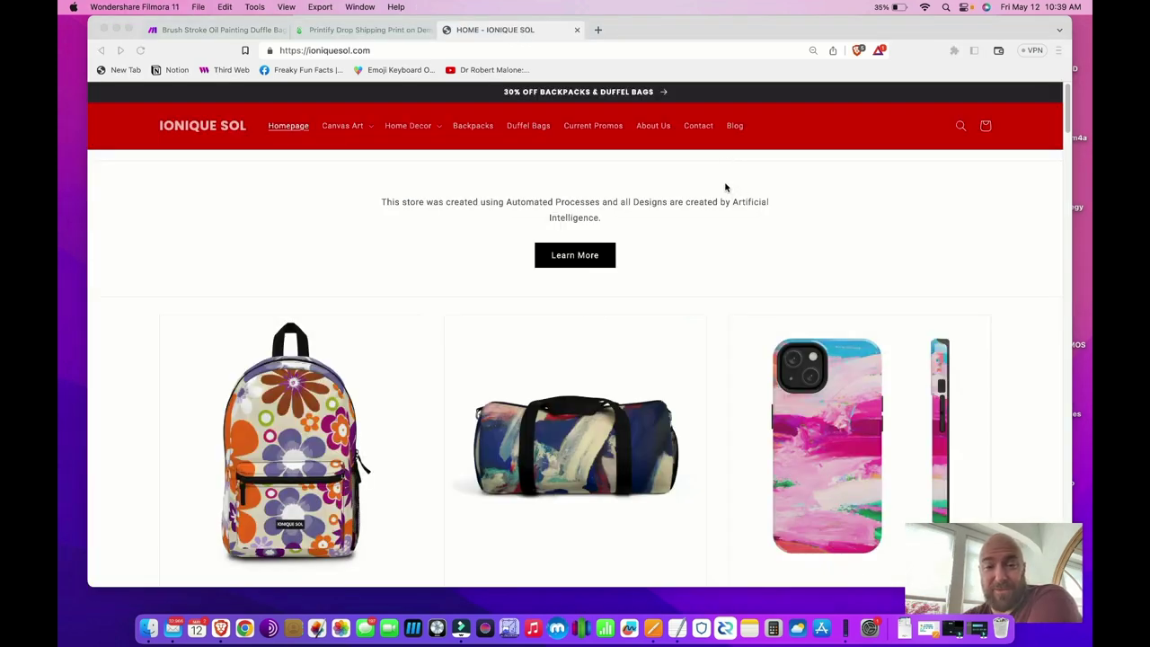
Open the Duffel Bags collection on the Ionique Sol storefront and browse its products
{"action": "left_click", "coordinate": [472, 50]}
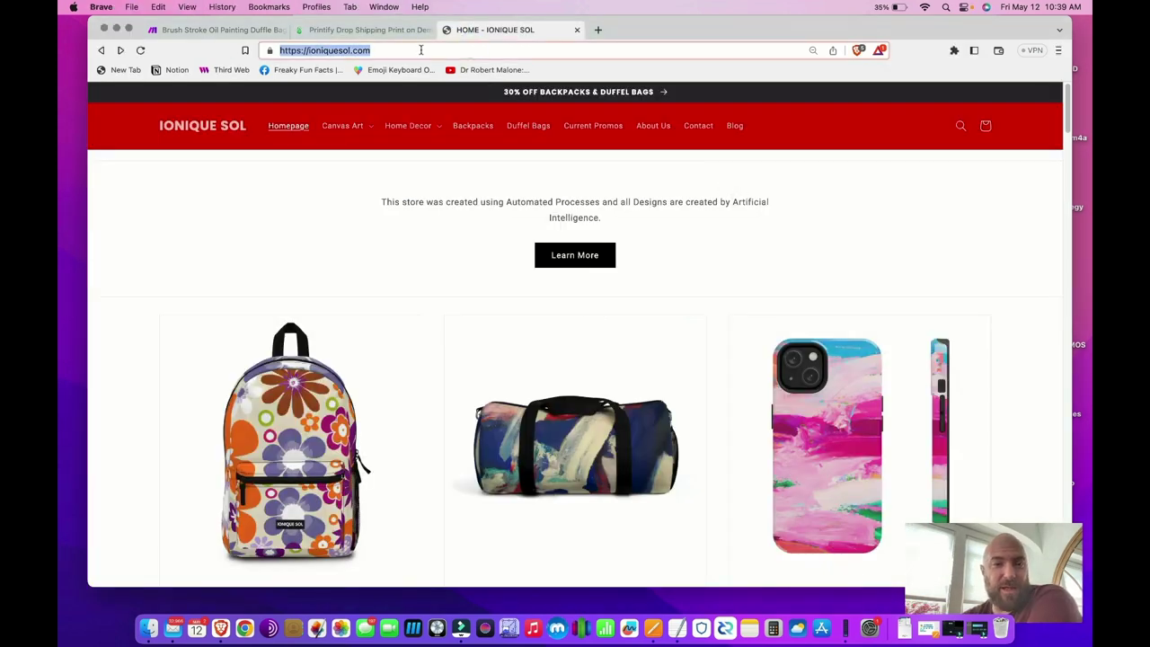
{"action": "left_click", "coordinate": [418, 54]}
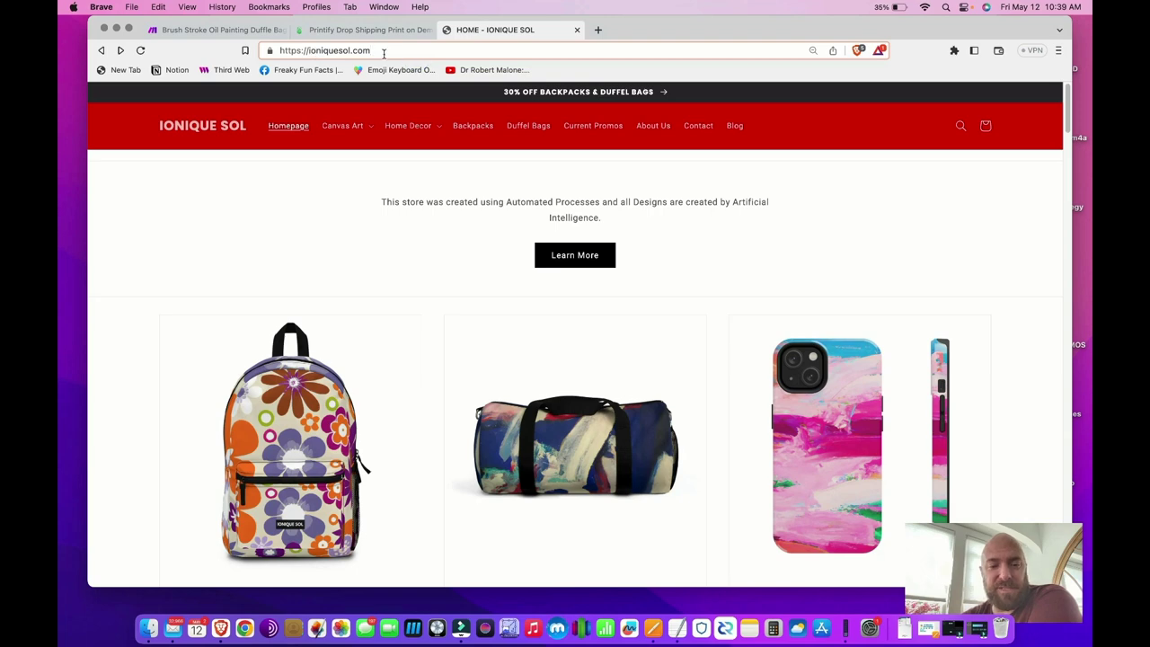
{"action": "scroll", "coordinate": [568, 431], "scroll_direction": "down", "scroll_amount": 1}
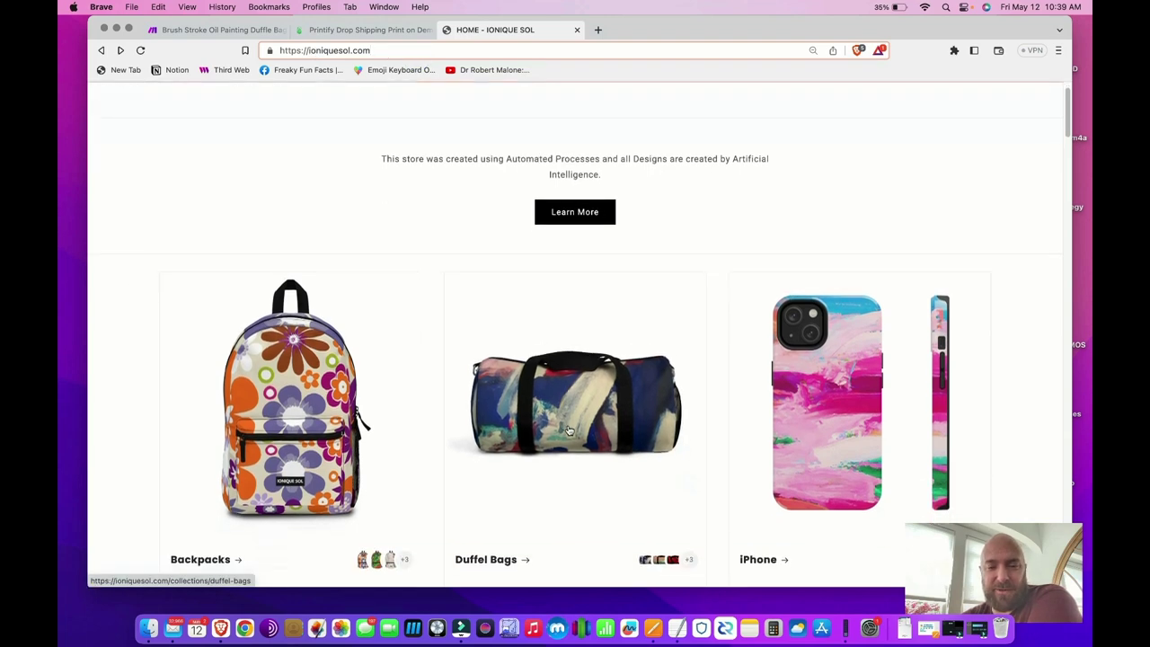
{"action": "left_click", "coordinate": [575, 387]}
{"action": "scroll", "coordinate": [572, 385], "scroll_direction": "down", "scroll_amount": 3}
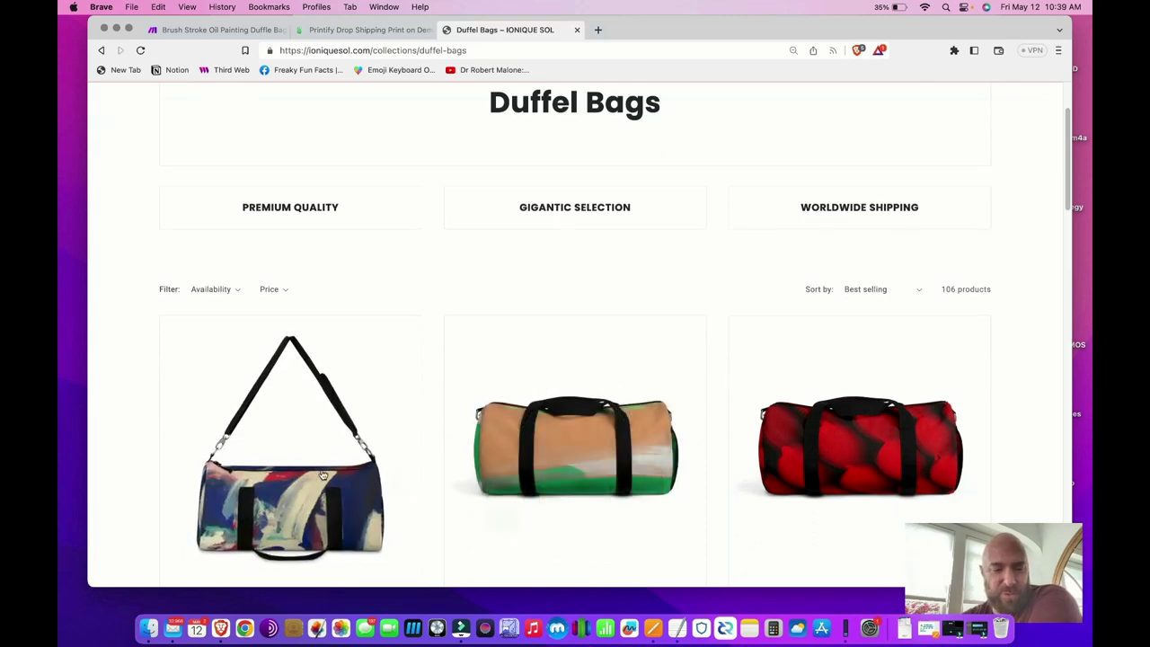
{"action": "scroll", "coordinate": [485, 423], "scroll_direction": "down", "scroll_amount": 8}
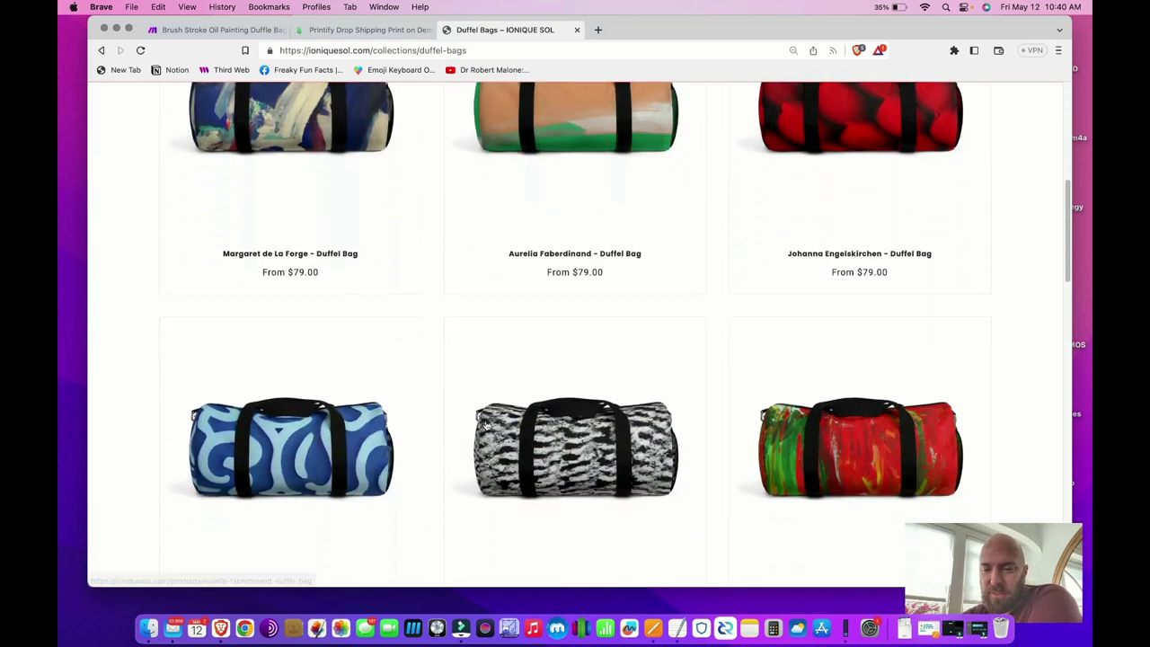
{"action": "scroll", "coordinate": [633, 366], "scroll_direction": "down", "scroll_amount": 2}
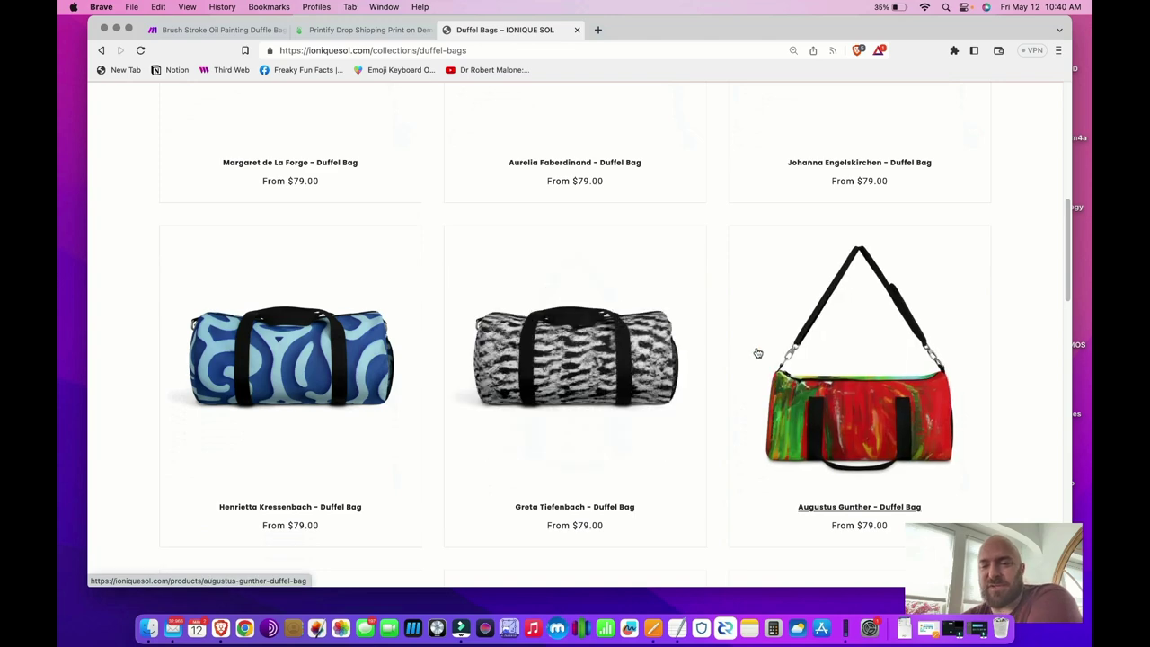
View the red and green duffel bag's product page, return to the collection and browse more bags
{"action": "left_click", "coordinate": [759, 352]}
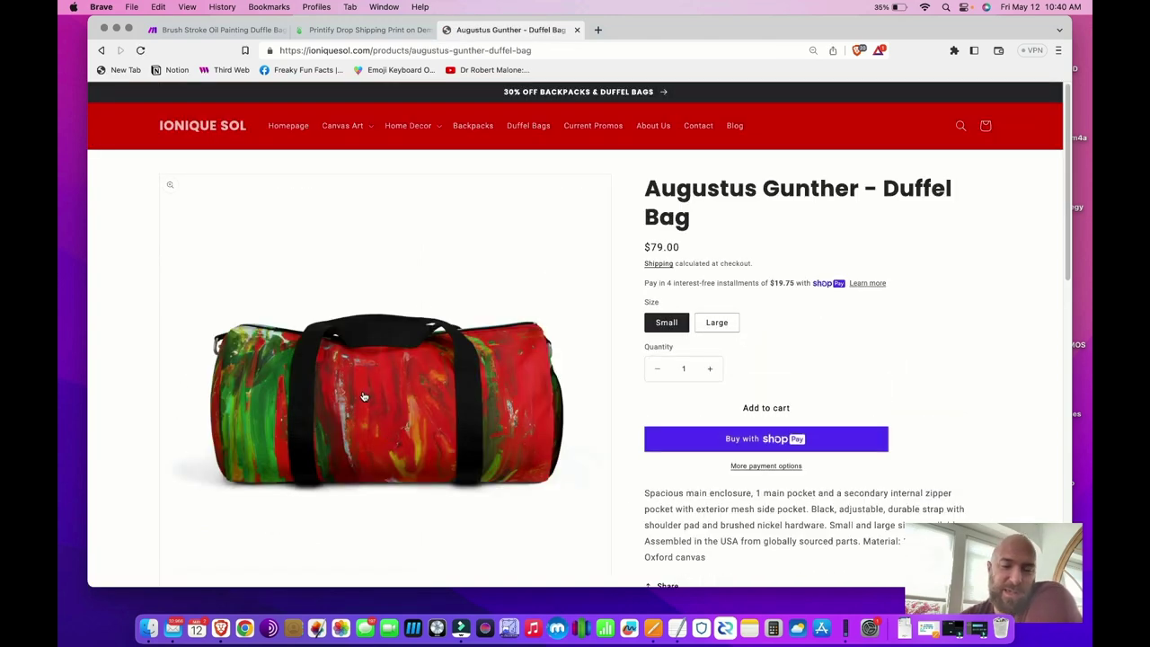
{"action": "left_click", "coordinate": [101, 50]}
{"action": "scroll", "coordinate": [421, 365], "scroll_direction": "down", "scroll_amount": 5}
{"action": "scroll", "coordinate": [449, 375], "scroll_direction": "down", "scroll_amount": 5}
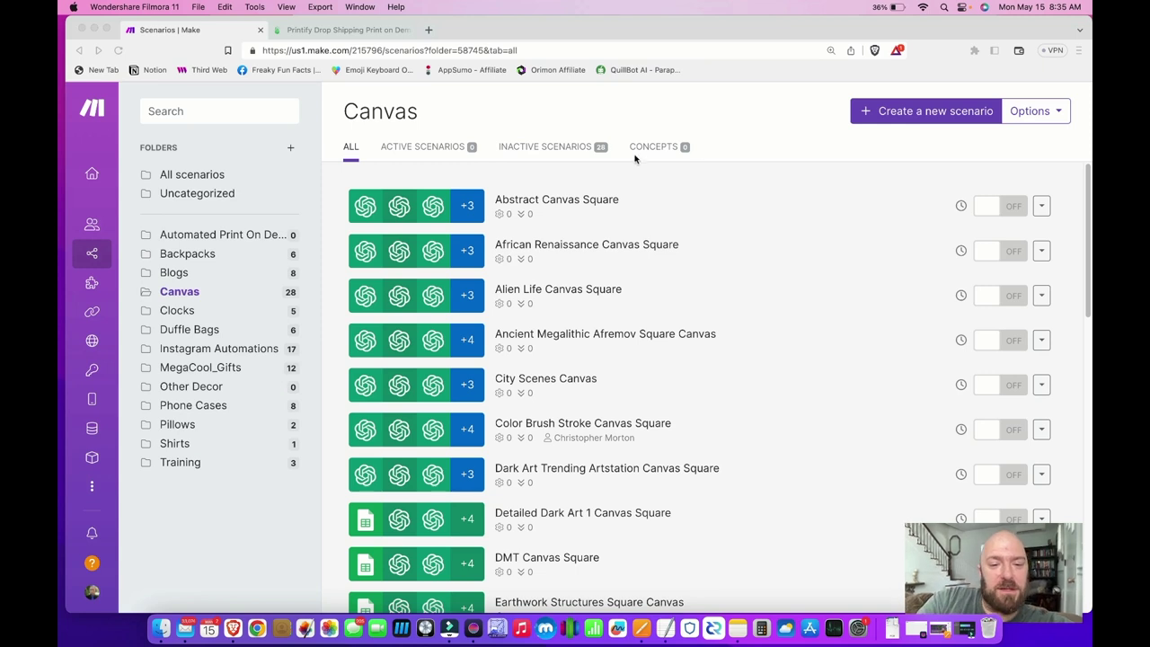
Switch to Printify, open the men's T-shirts category in the catalog and sort it by Lowest price
{"action": "left_click", "coordinate": [763, 162]}
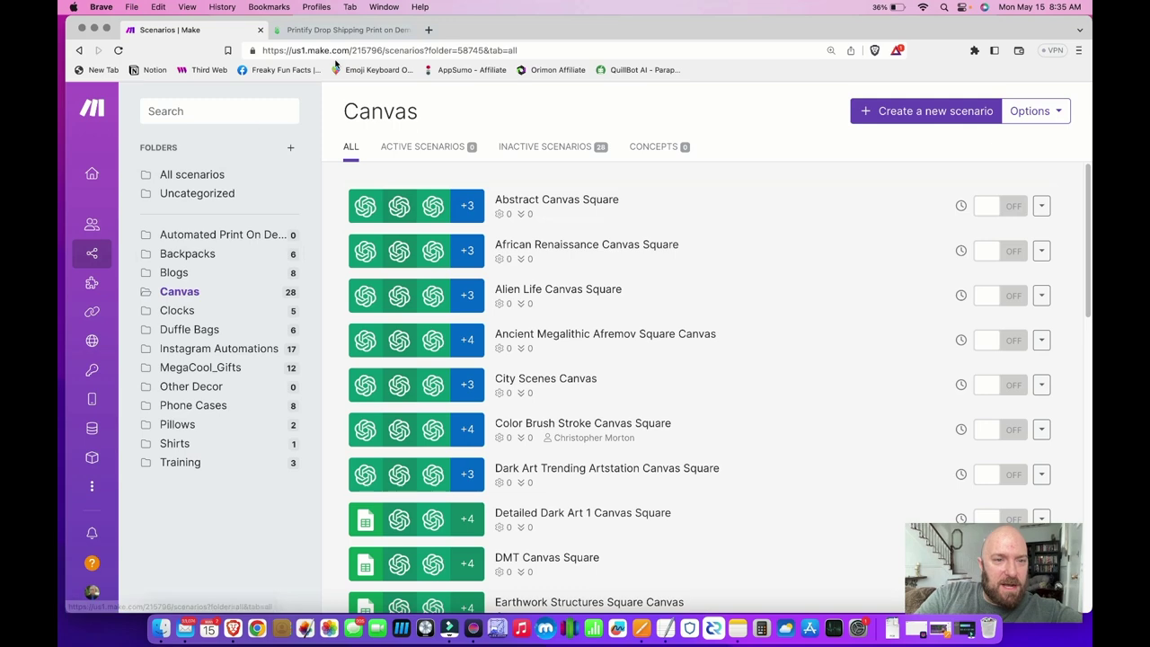
{"action": "left_click", "coordinate": [348, 29]}
{"action": "left_click", "coordinate": [374, 101]}
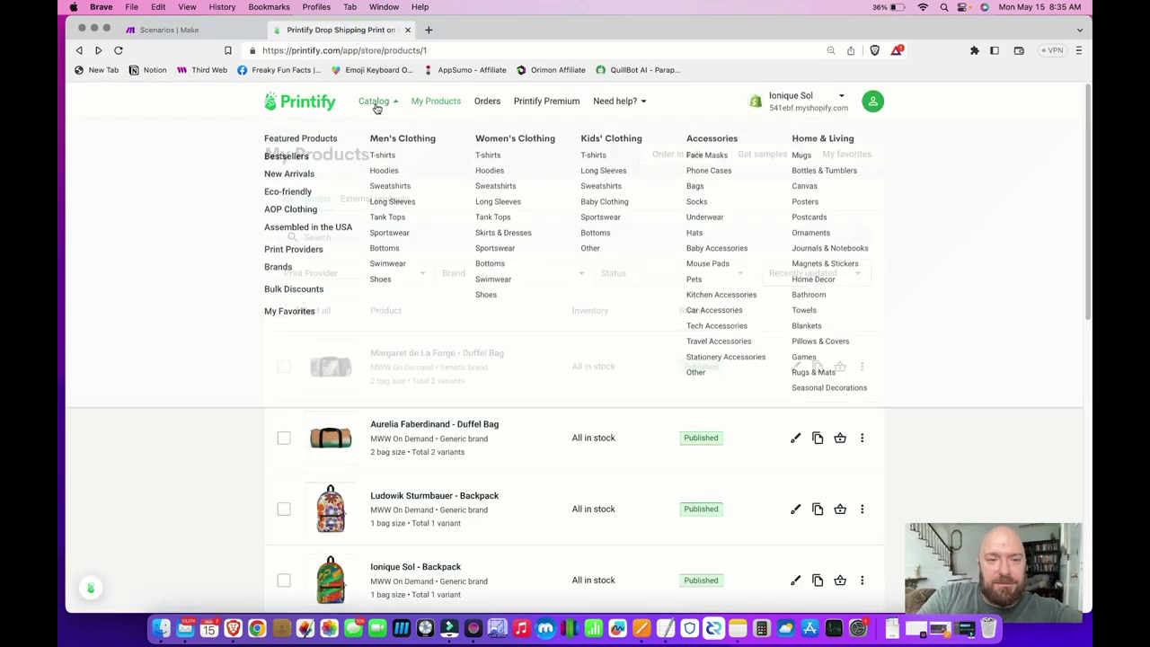
{"action": "left_click", "coordinate": [385, 159]}
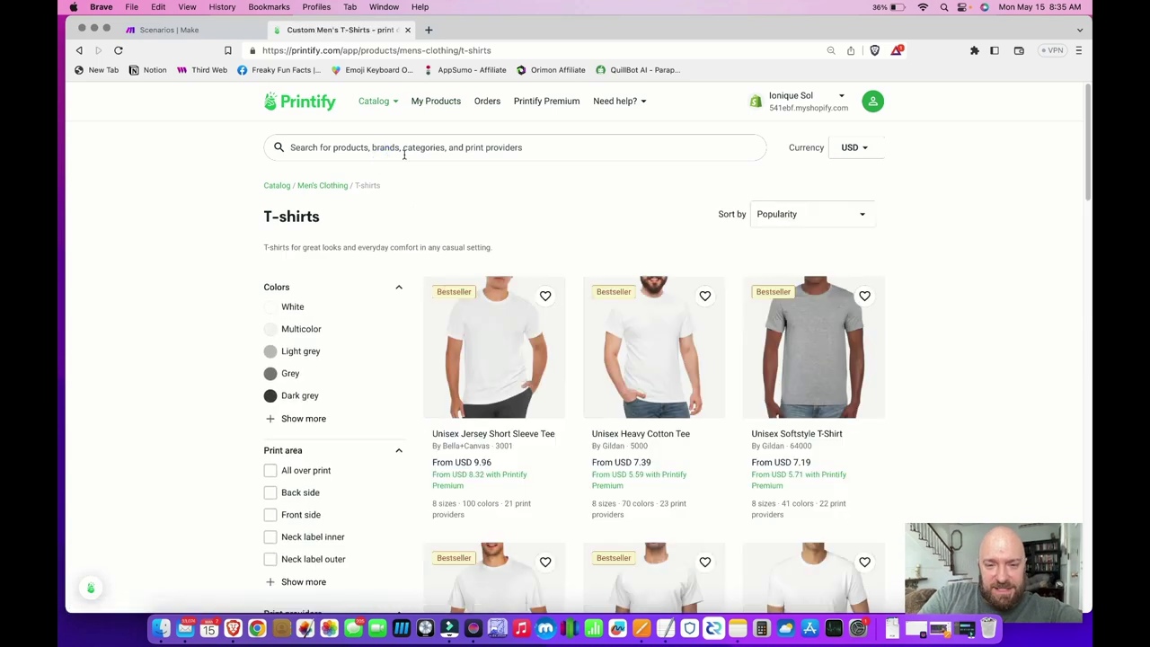
{"action": "left_click", "coordinate": [783, 213]}
{"action": "left_click", "coordinate": [798, 265]}
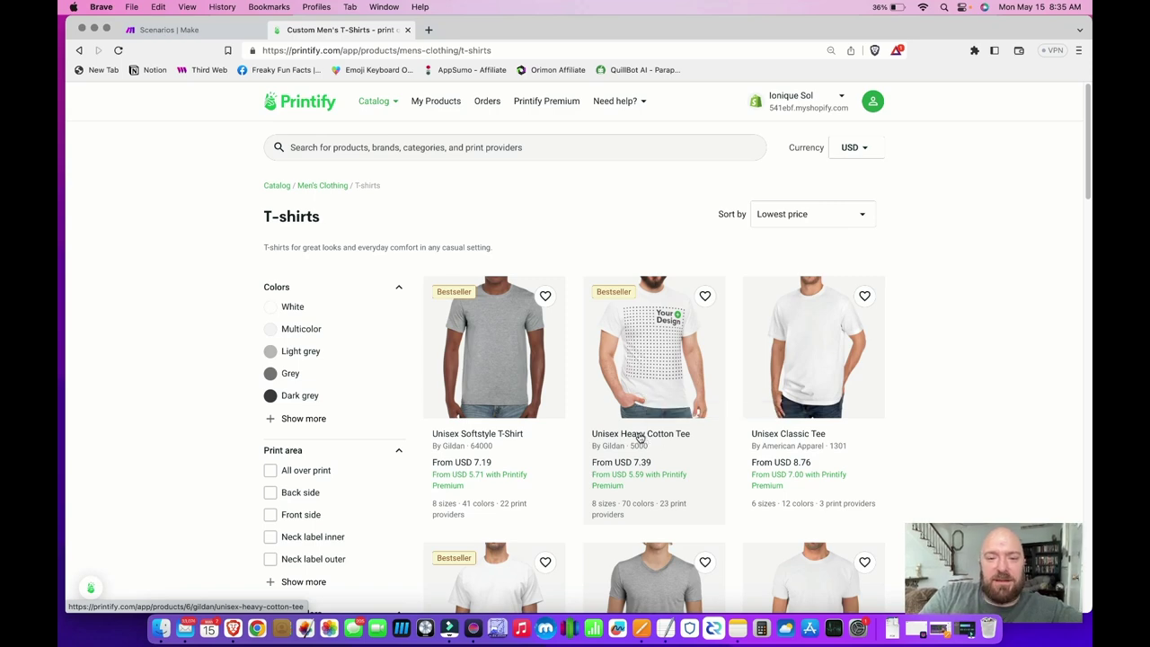
Switch to Make and clone the African Renaissance Canvas Square scenario under the name "Cloned Shirt"
{"action": "left_click", "coordinate": [192, 32]}
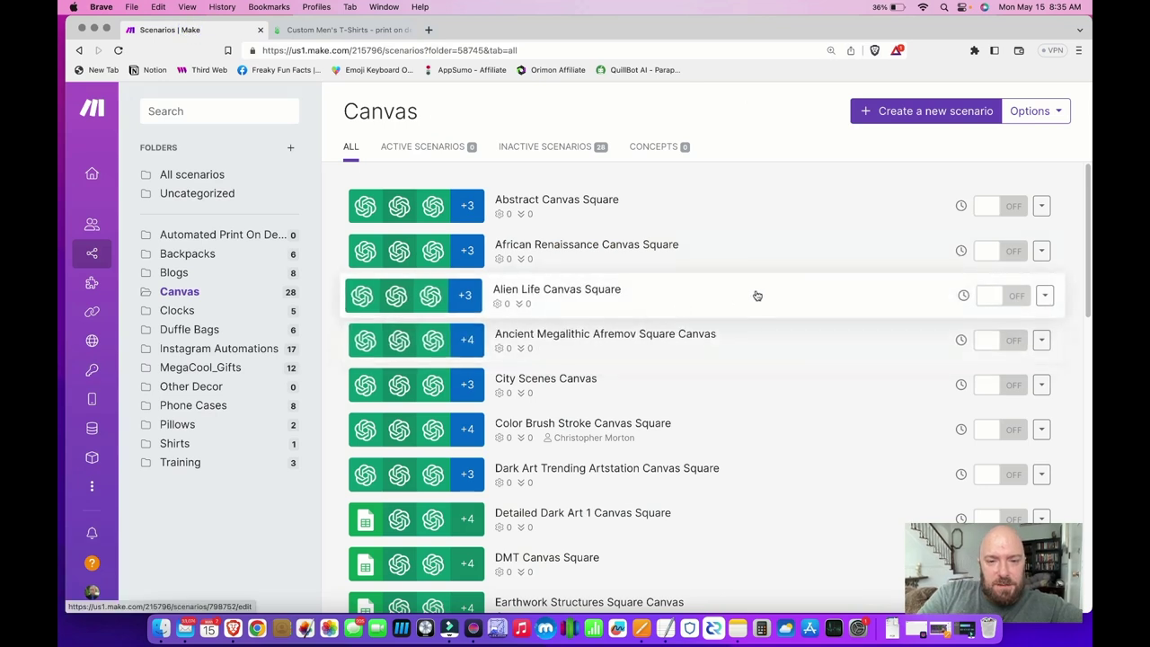
{"action": "left_click", "coordinate": [1045, 253]}
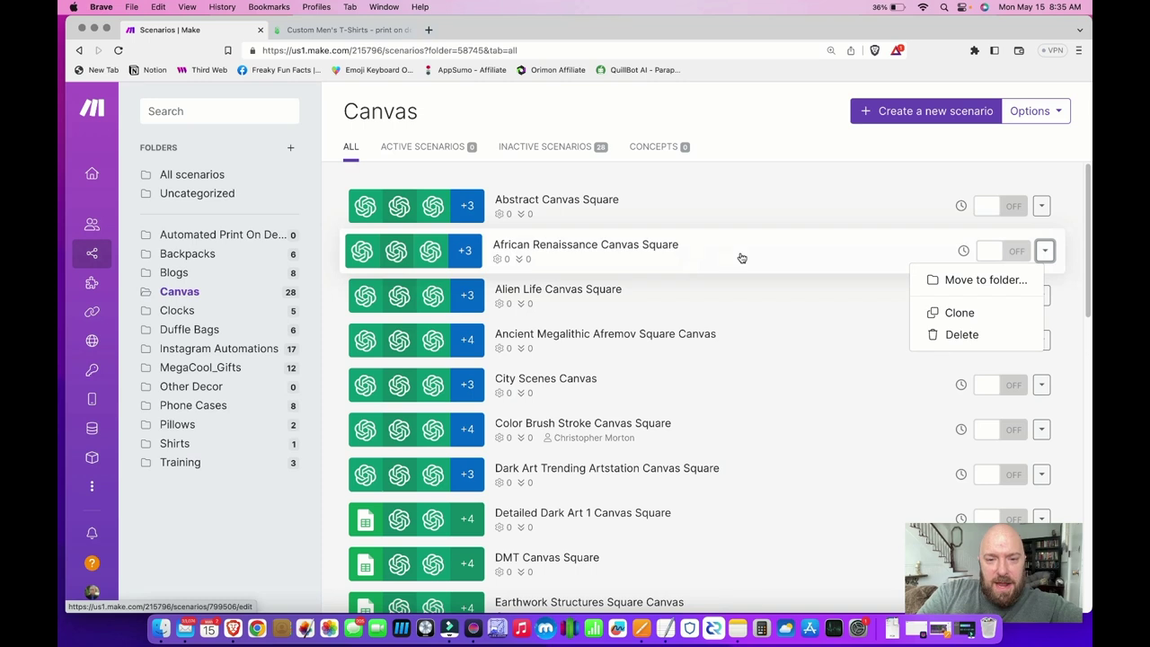
{"action": "left_click", "coordinate": [951, 313]}
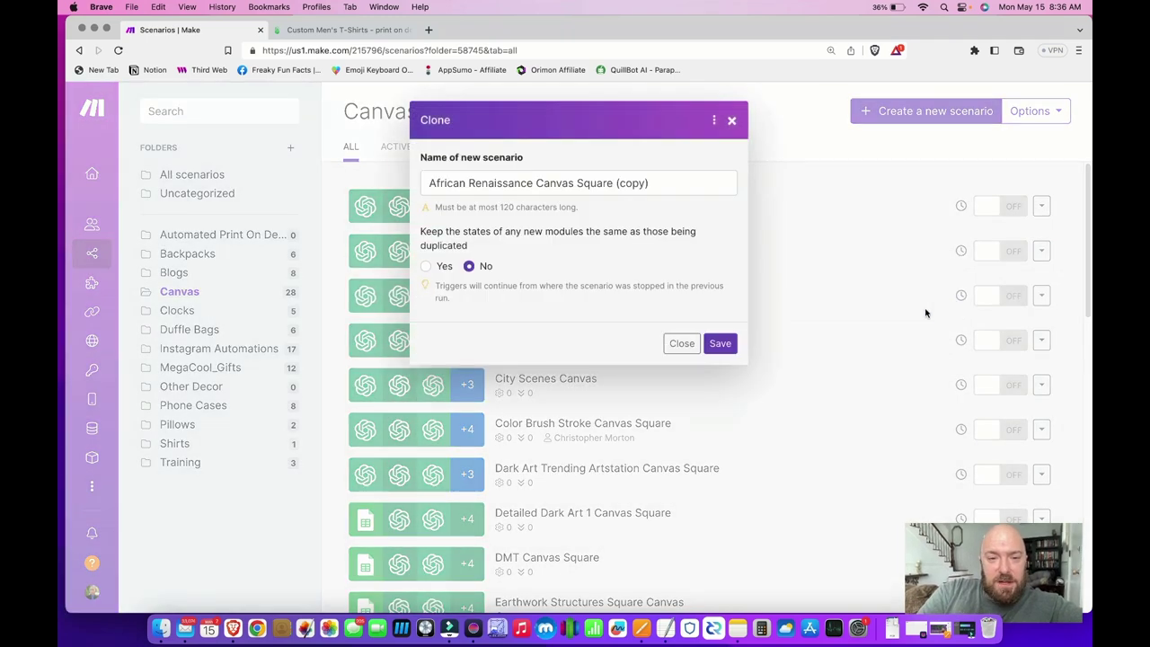
{"action": "left_click_drag", "start_coordinate": [667, 186], "coordinate": [402, 180]}
{"action": "type", "text": "Cloned Shirt"}
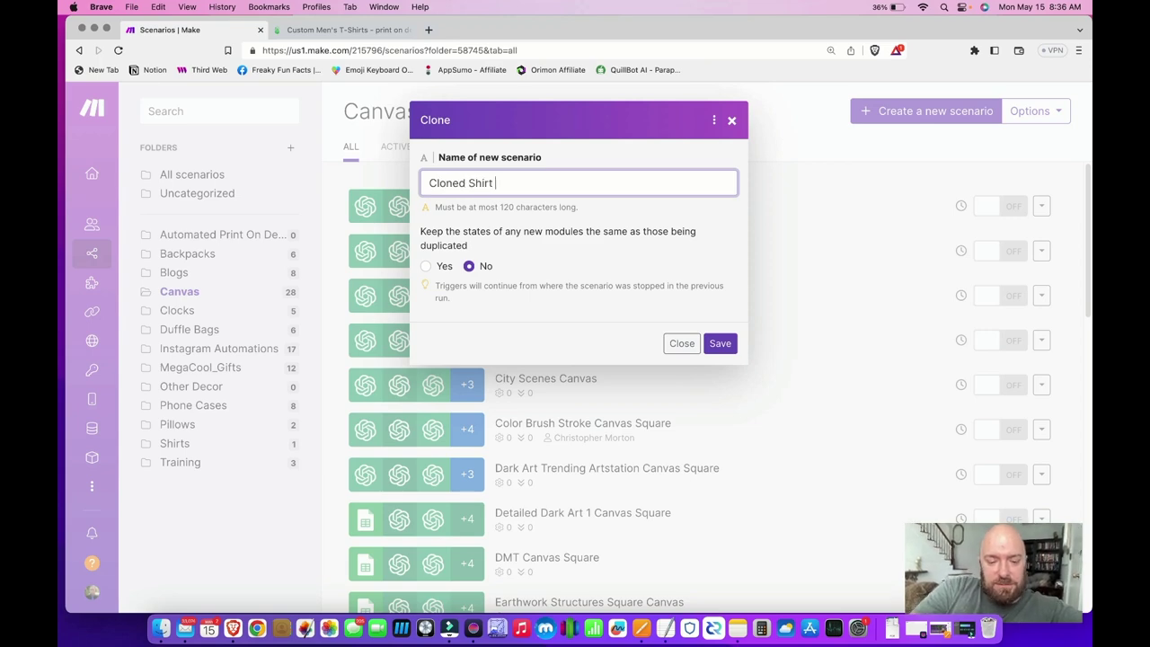
{"action": "left_click", "coordinate": [720, 343]}
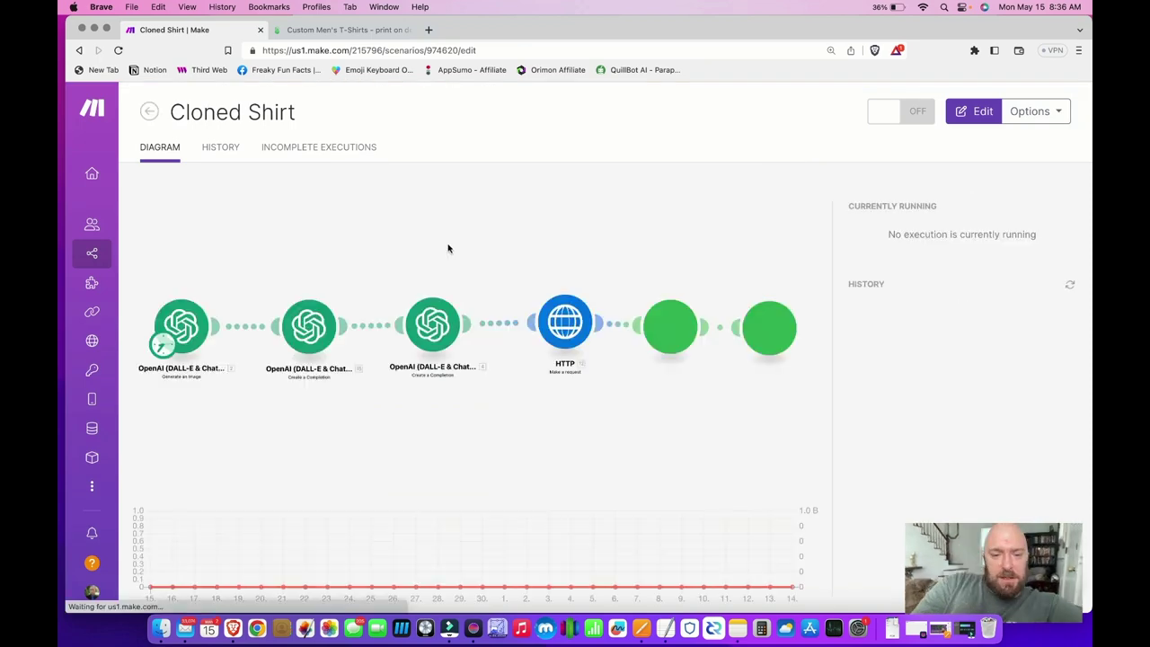
Open the cloned scenario for editing, rename it "Camping Hiking Simplified Graphic T Shirt" and save it
{"action": "left_click", "coordinate": [454, 254]}
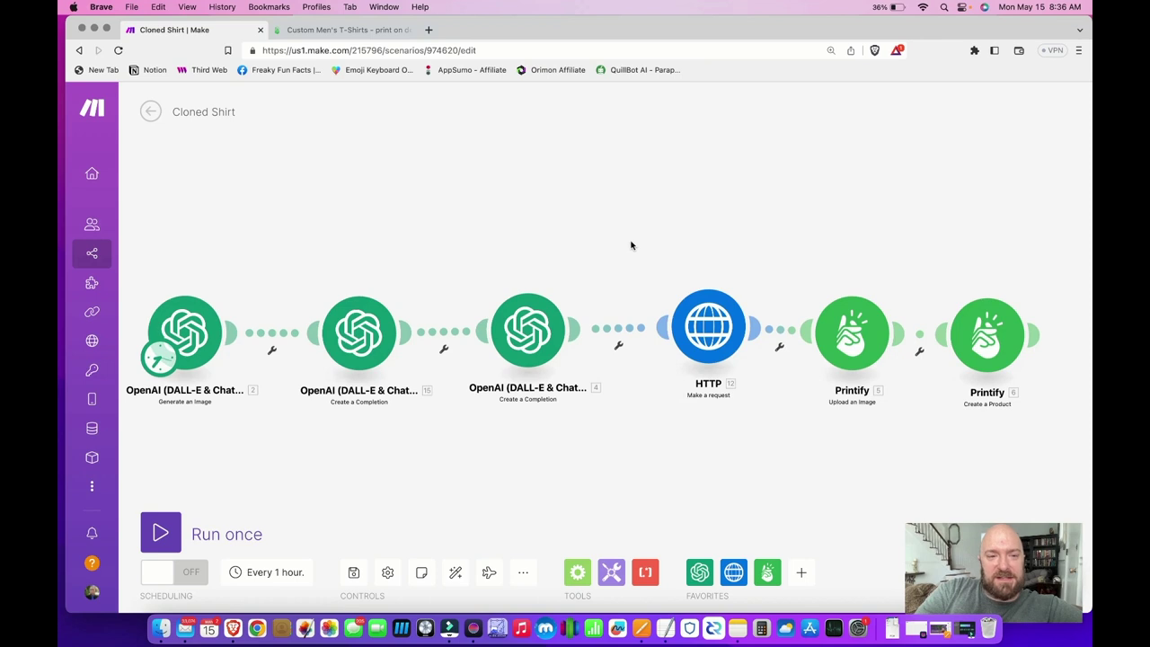
{"action": "left_click", "coordinate": [214, 110]}
{"action": "key", "text": "super+a"}
{"action": "key", "text": "BackSpace"}
{"action": "type", "text": "Camping Hiking "}
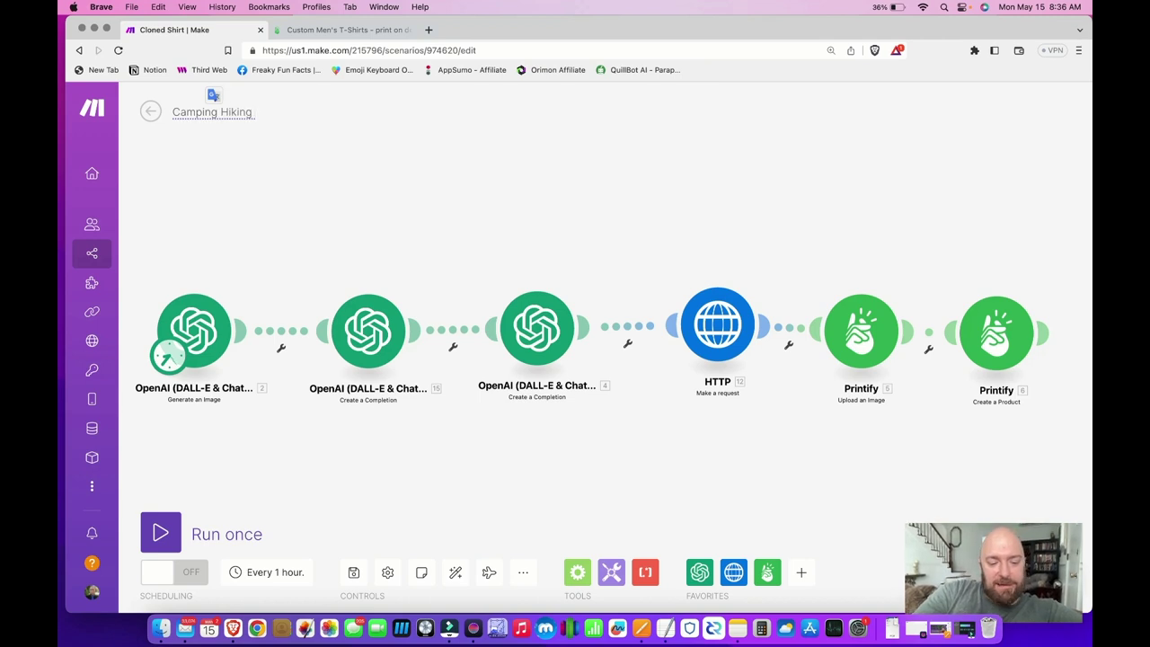
{"action": "type", "text": "Si"}
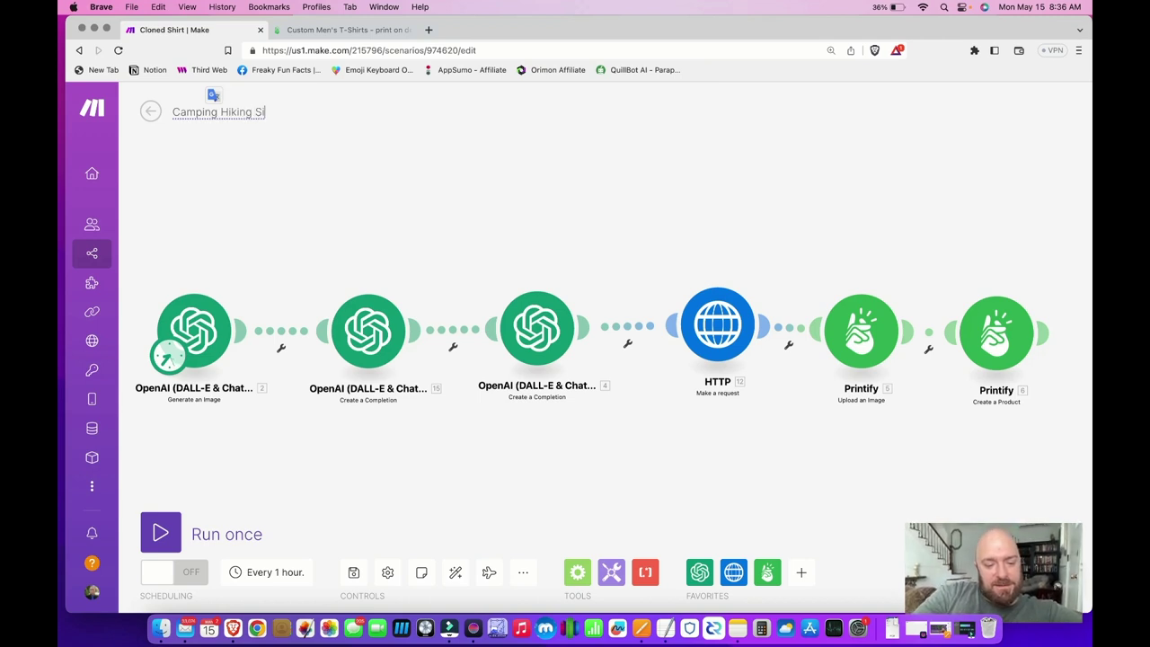
{"action": "type", "text": "milpli"}
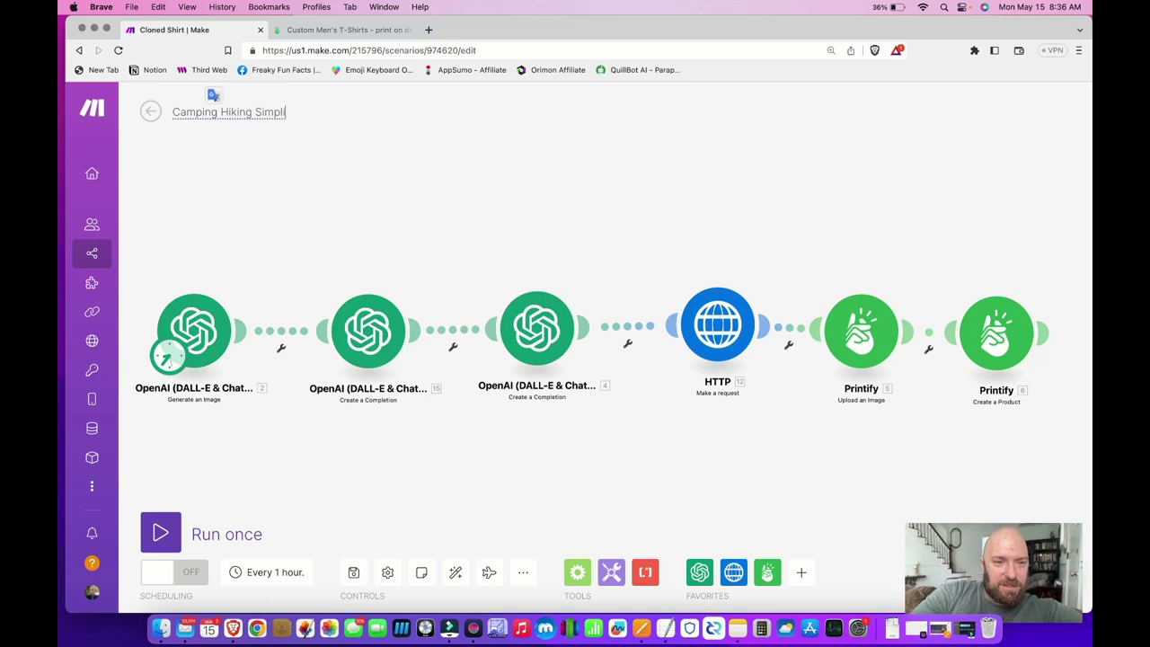
{"action": "type", "text": "fied Graphic T Shirt"}
{"action": "key", "text": "Return"}
{"action": "left_click", "coordinate": [333, 191]}
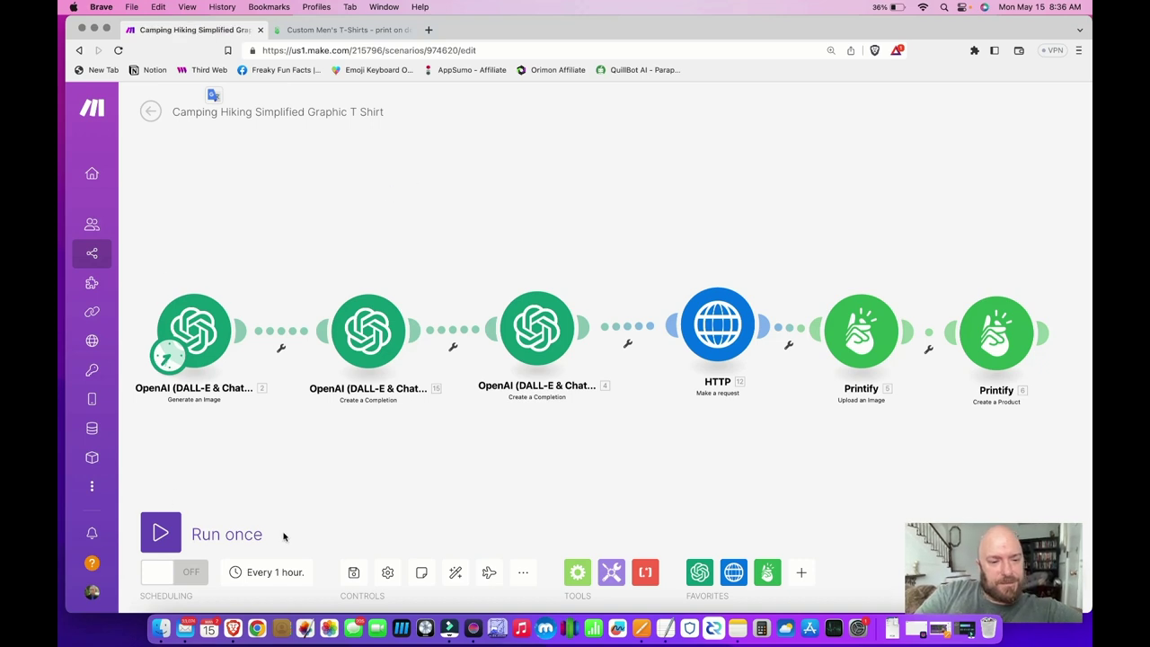
{"action": "left_click", "coordinate": [353, 572]}
Replace the prompt of the Generate an Image module with "Mountain Hiking Scene"
{"action": "left_click", "coordinate": [207, 328]}
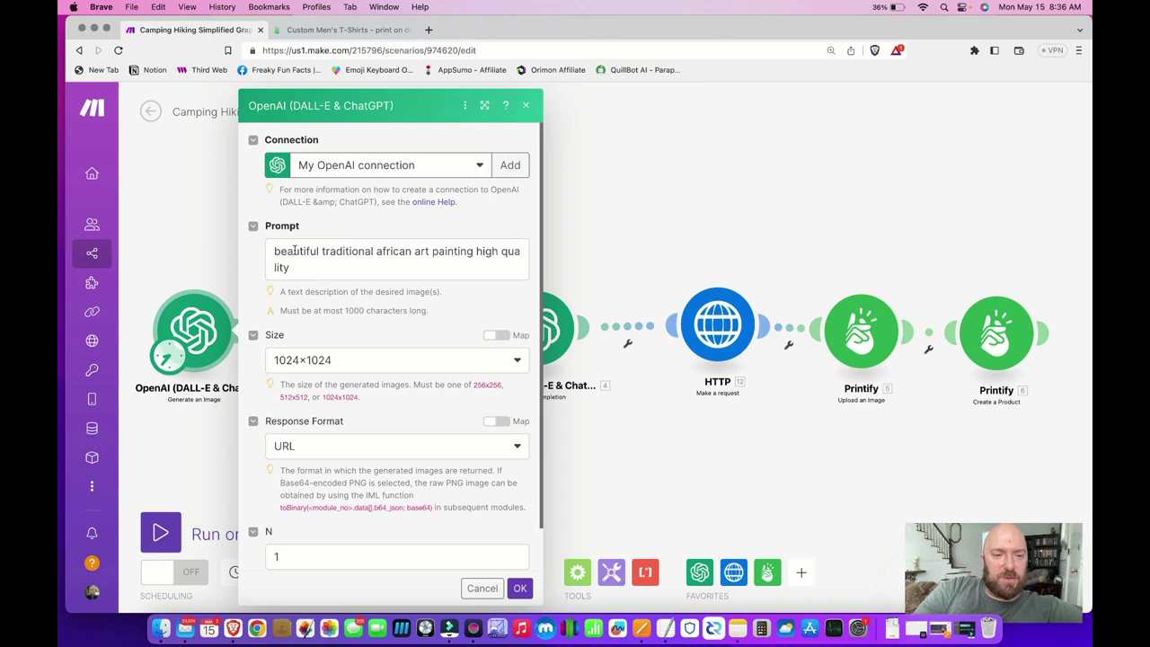
{"action": "left_click", "coordinate": [160, 229]}
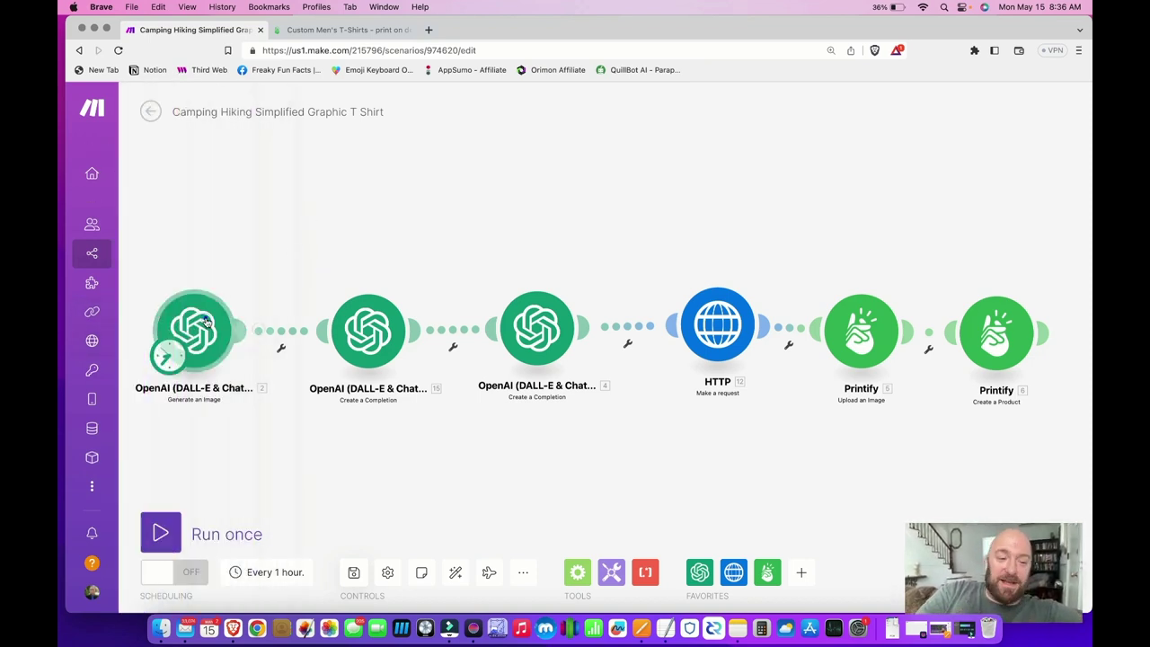
{"action": "left_click", "coordinate": [204, 321]}
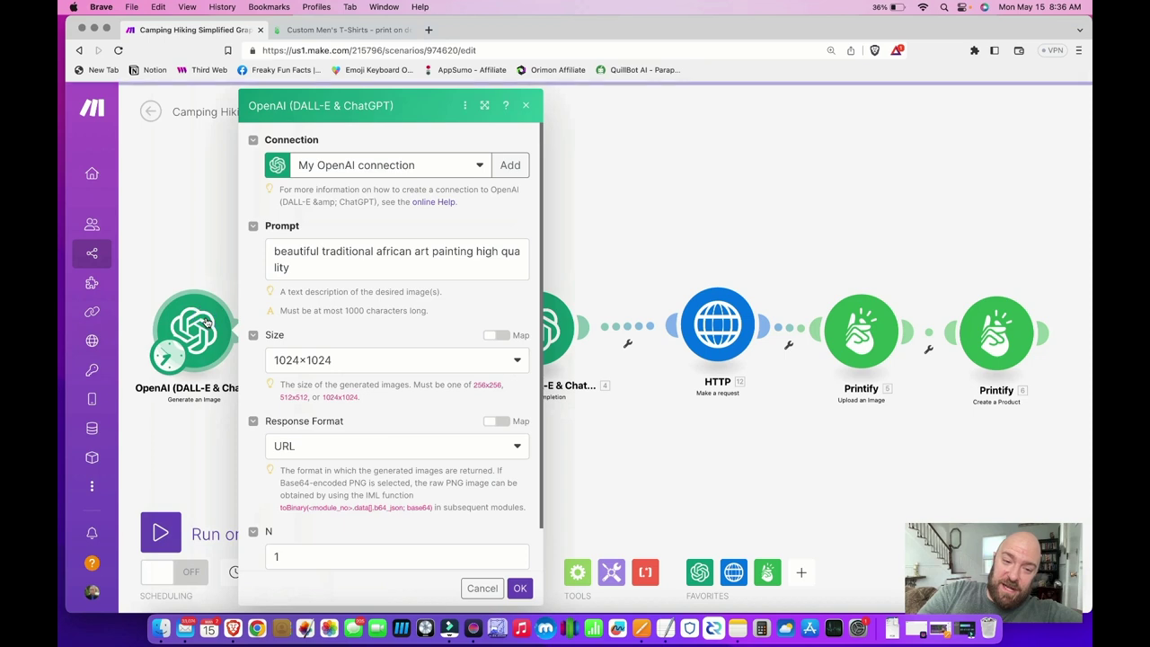
{"action": "left_click", "coordinate": [332, 259]}
{"action": "triple_click", "coordinate": [333, 258]}
{"action": "left_click", "coordinate": [370, 263]}
{"action": "triple_click", "coordinate": [370, 263]}
{"action": "key", "text": "BackSpace"}
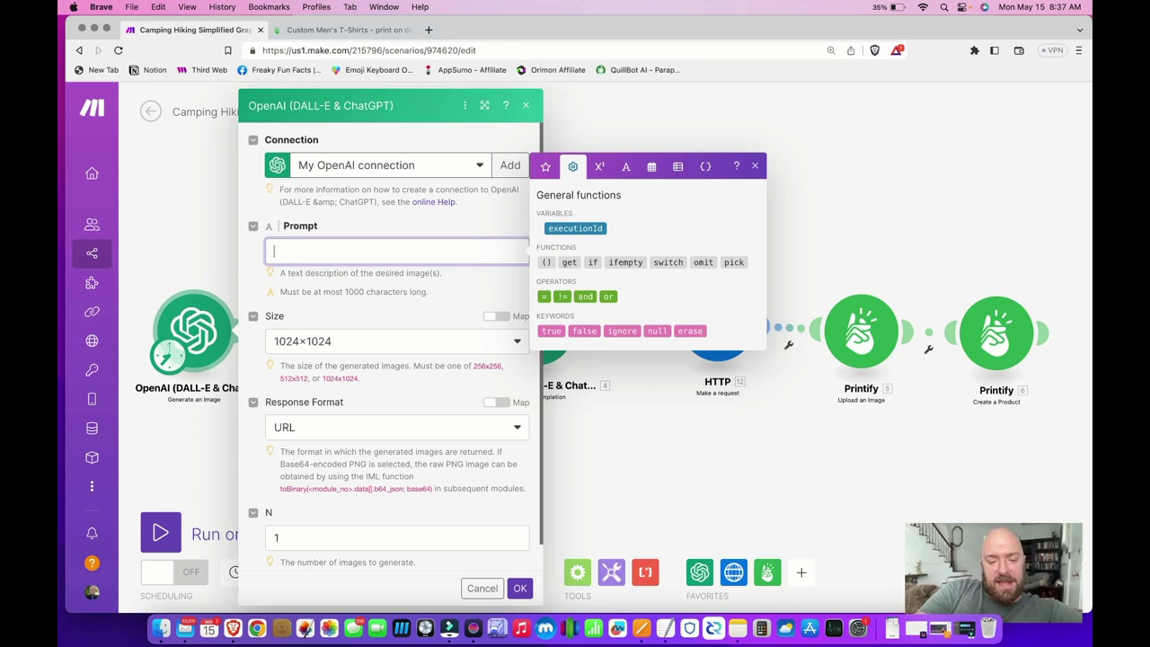
{"action": "type", "text": "Mountain H8ikin"}
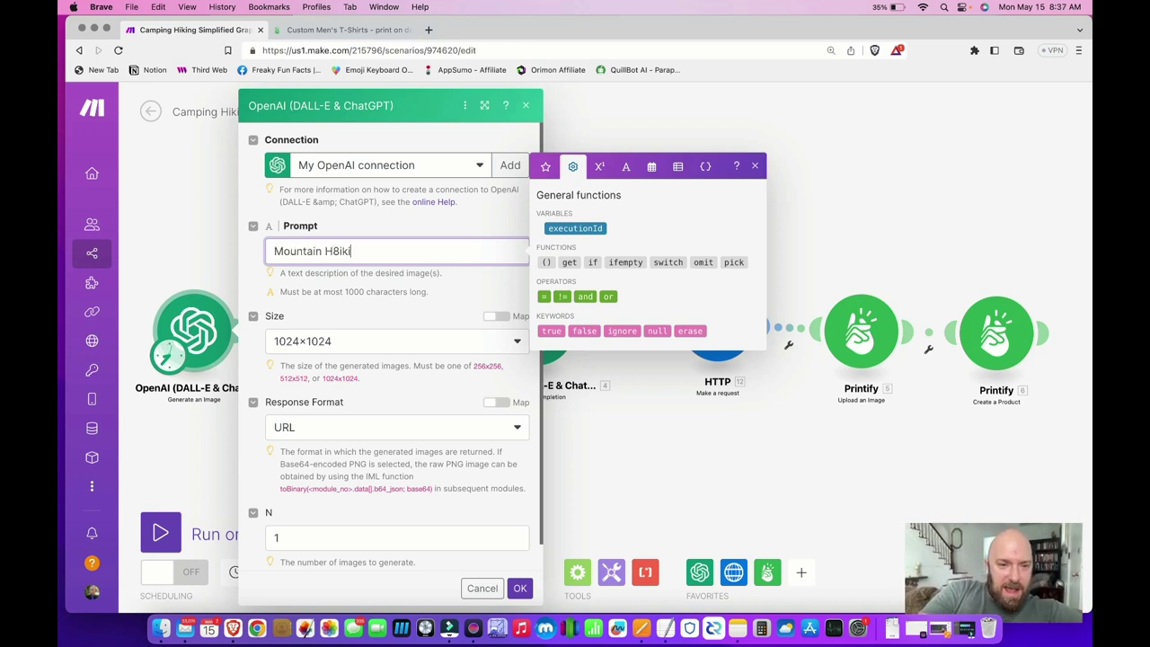
{"action": "key", "text": "BackSpace"}
{"action": "key", "text": "BackSpace"}
{"action": "key", "text": "BackSpace"}
{"action": "key", "text": "BackSpace"}
{"action": "key", "text": "BackSpace"}
{"action": "type", "text": "iking Se"}
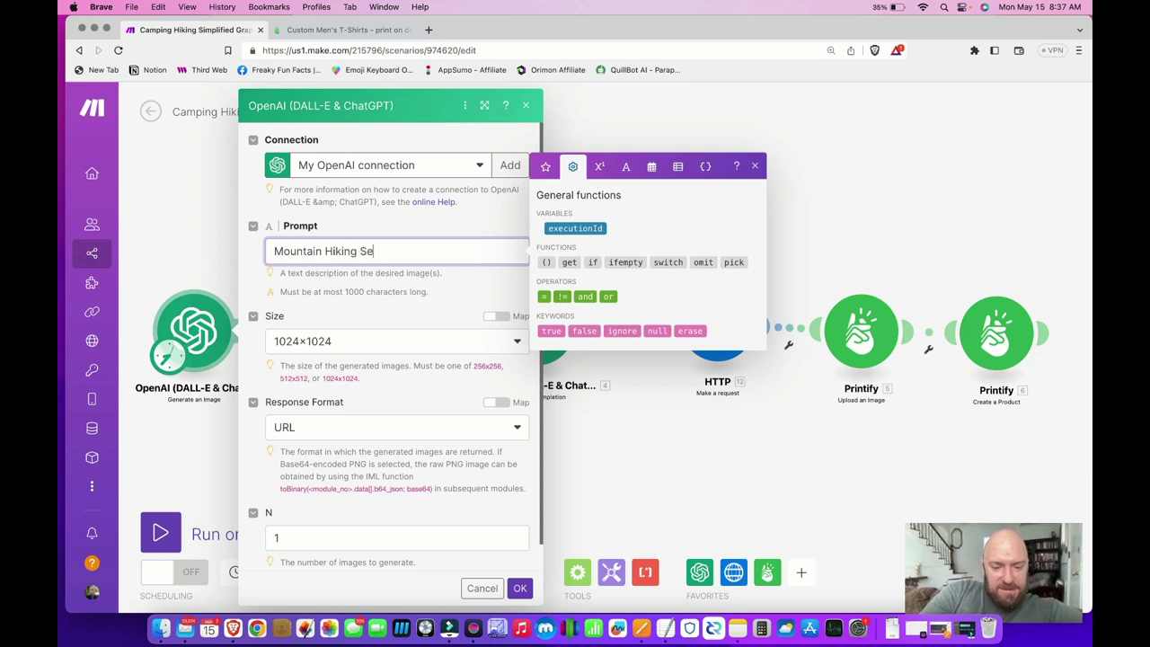
{"action": "key", "text": "BackSpace"}
{"action": "type", "text": "cene"}
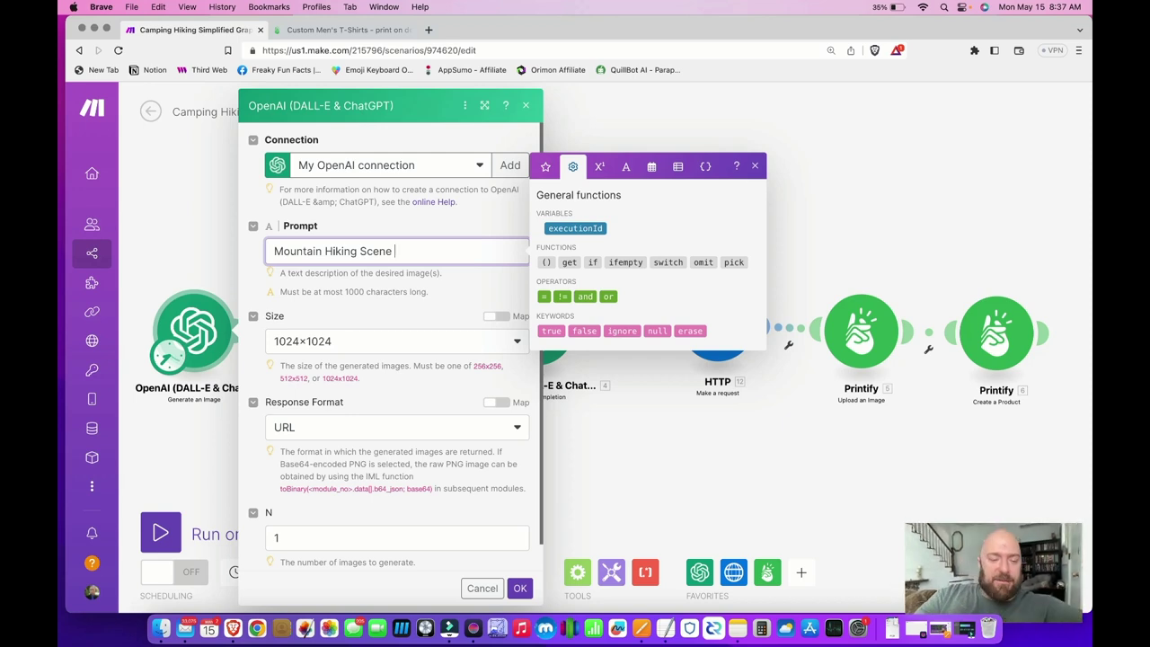
Extend the image prompt with "Simplified 2D logo style graphic High Resolution 8k" and confirm the module settings
{"action": "left_click", "coordinate": [413, 249]}
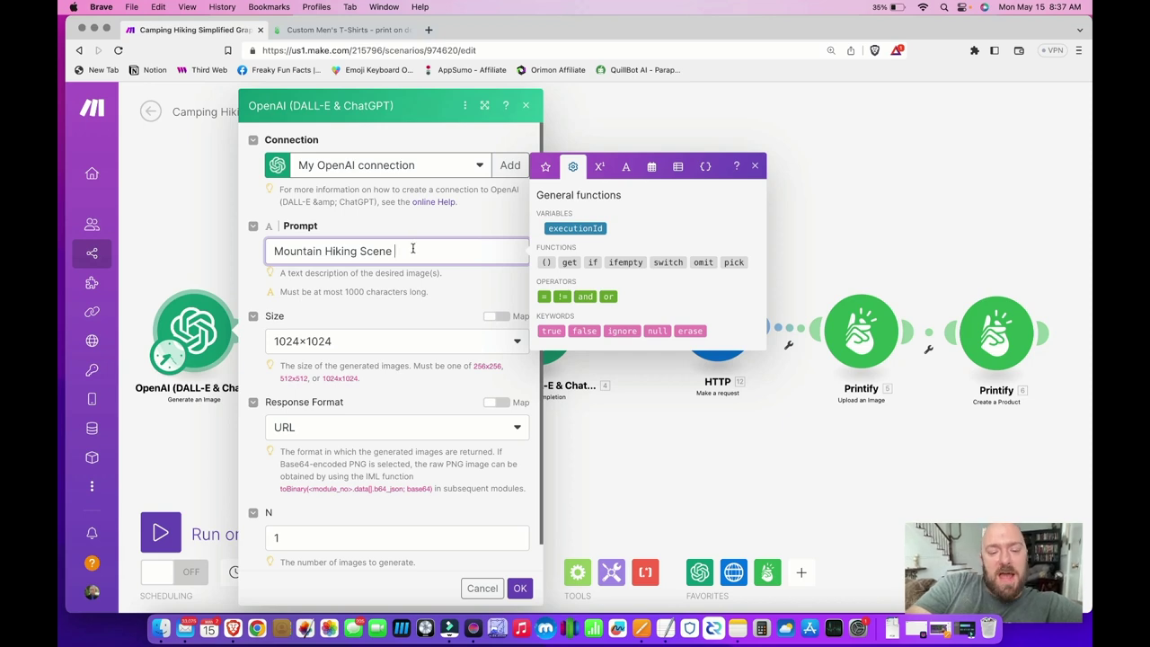
{"action": "type", "text": "Simplified 2D "}
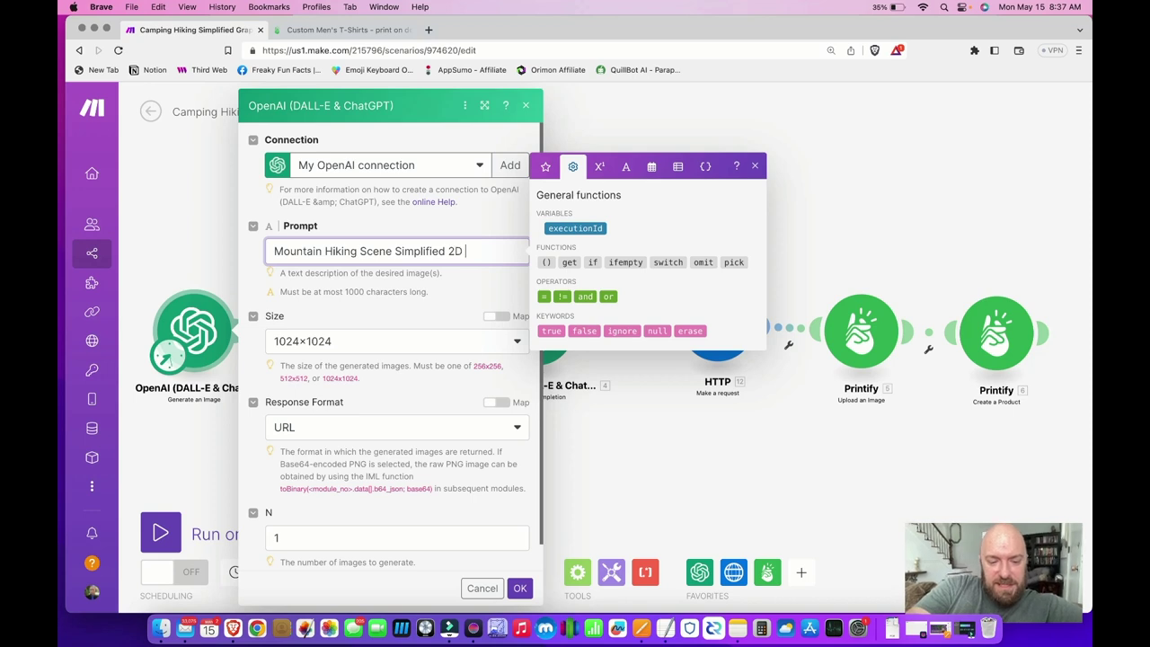
{"action": "type", "text": "logo style"}
{"action": "key", "text": "BackSpace"}
{"action": "key", "text": "BackSpace"}
{"action": "key", "text": "BackSpace"}
{"action": "type", "text": "yle "}
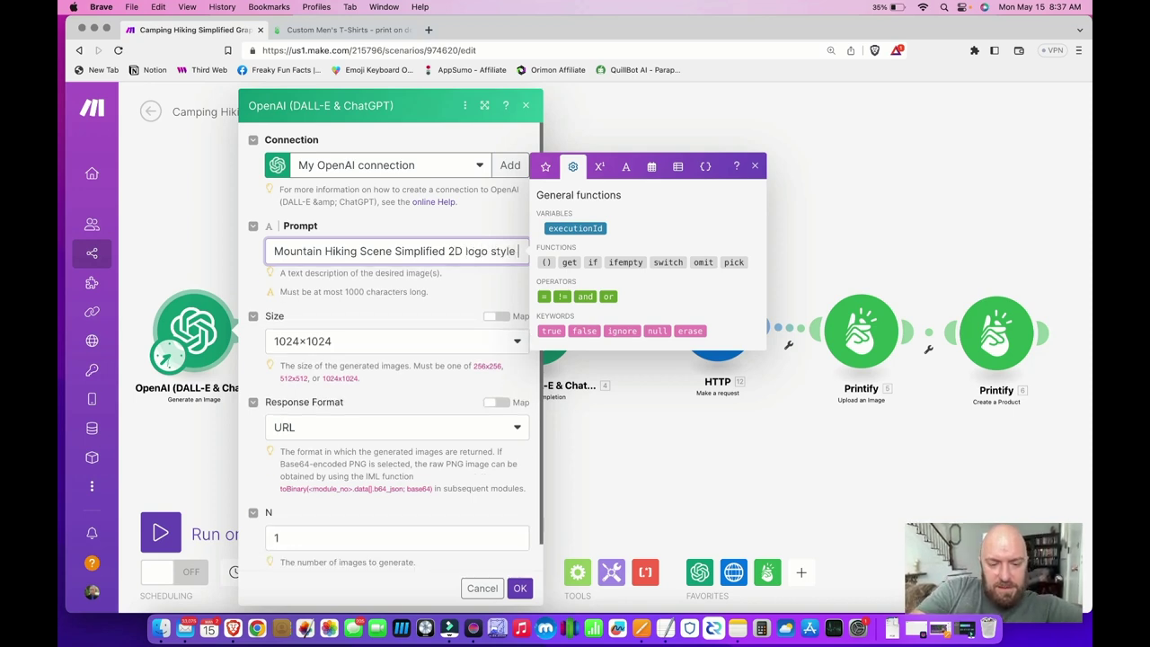
{"action": "type", "text": "graphic High Re"}
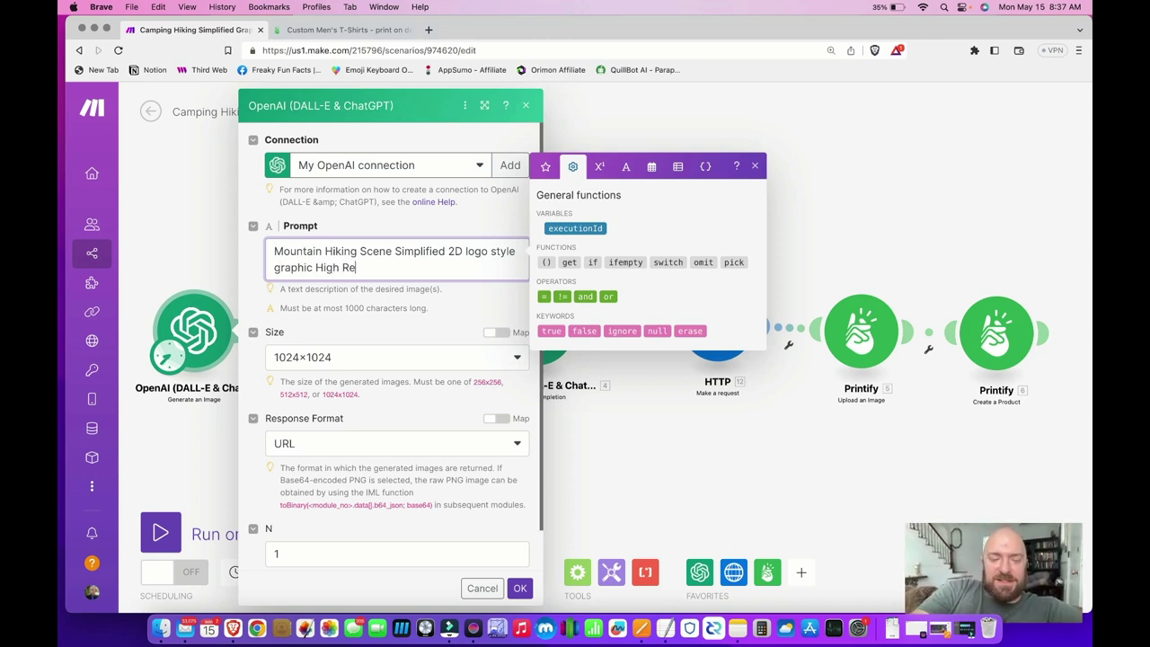
{"action": "type", "text": "solution "}
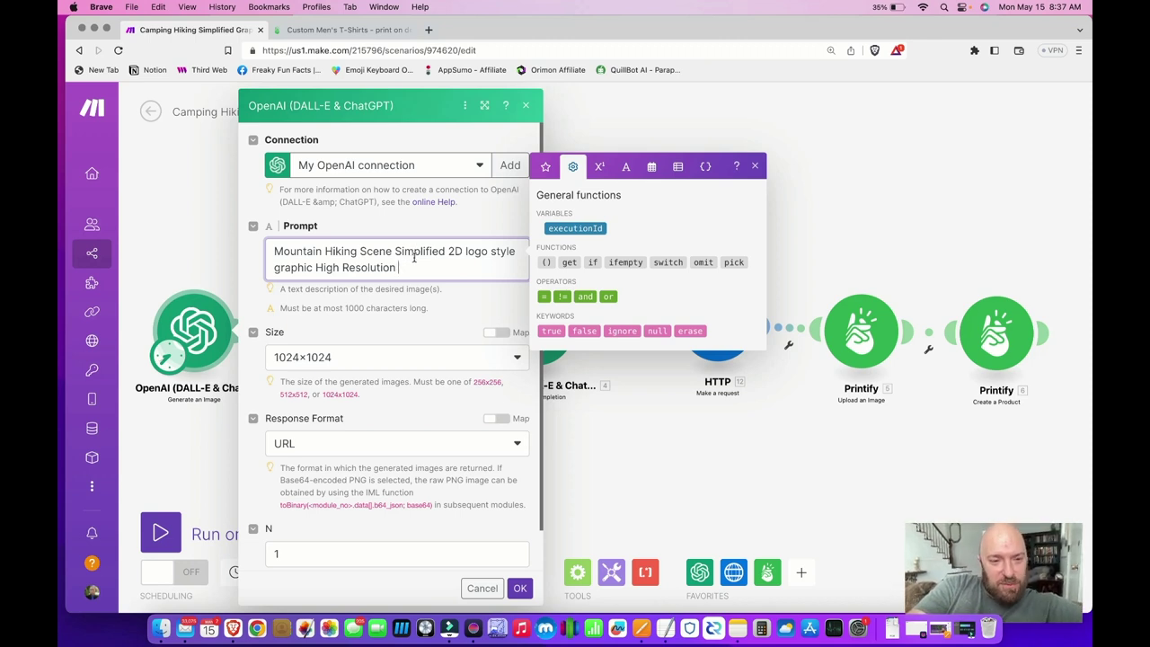
{"action": "type", "text": "8k"}
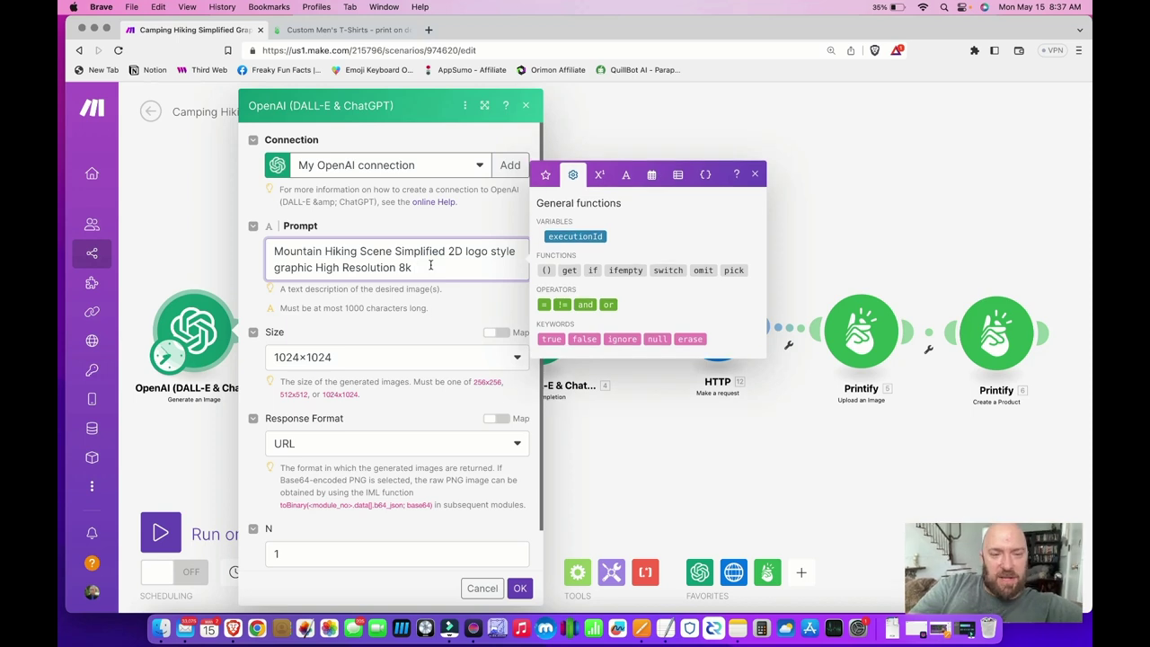
{"action": "left_click", "coordinate": [400, 330]}
{"action": "left_click", "coordinate": [520, 587]}
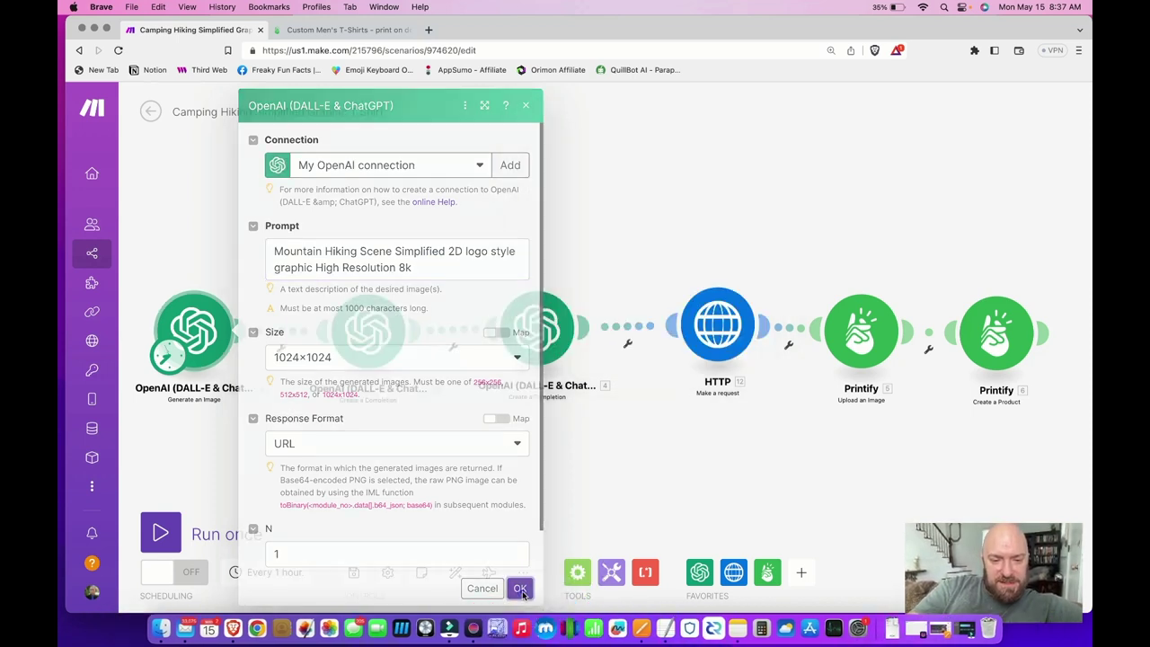
Replace the first Create a Completion module's prompt with "Generate a name for a poem about hiking that has never been used before" and confirm
{"action": "left_click", "coordinate": [367, 332]}
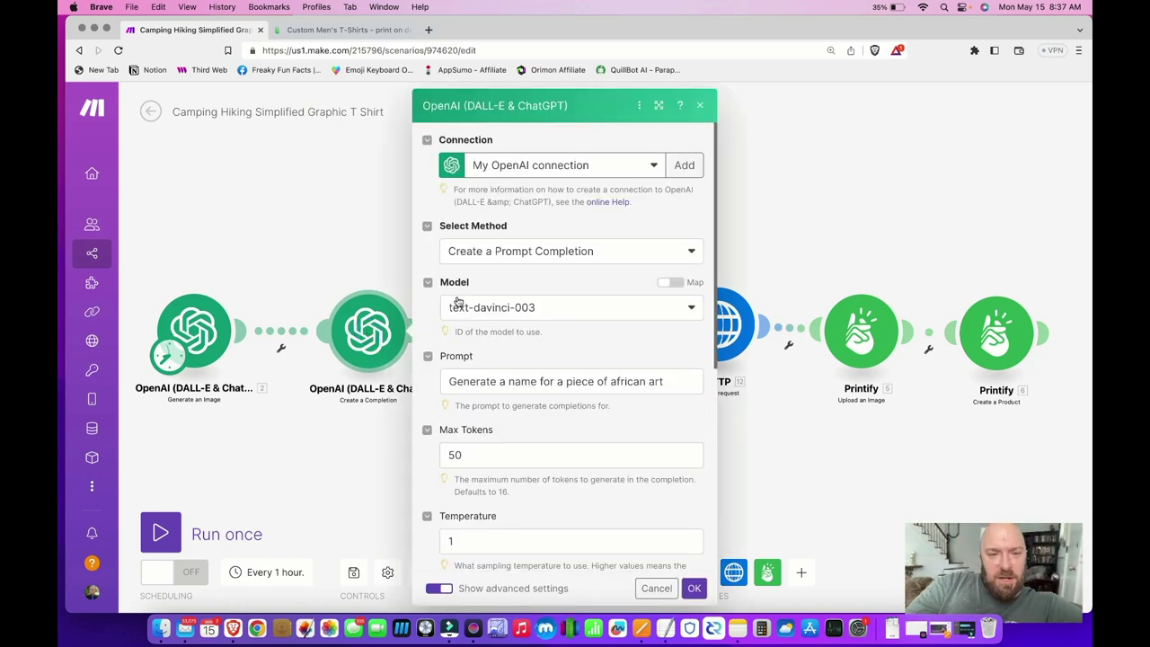
{"action": "scroll", "coordinate": [567, 342], "scroll_direction": "down", "scroll_amount": 1}
{"action": "scroll", "coordinate": [568, 342], "scroll_direction": "down", "scroll_amount": 1}
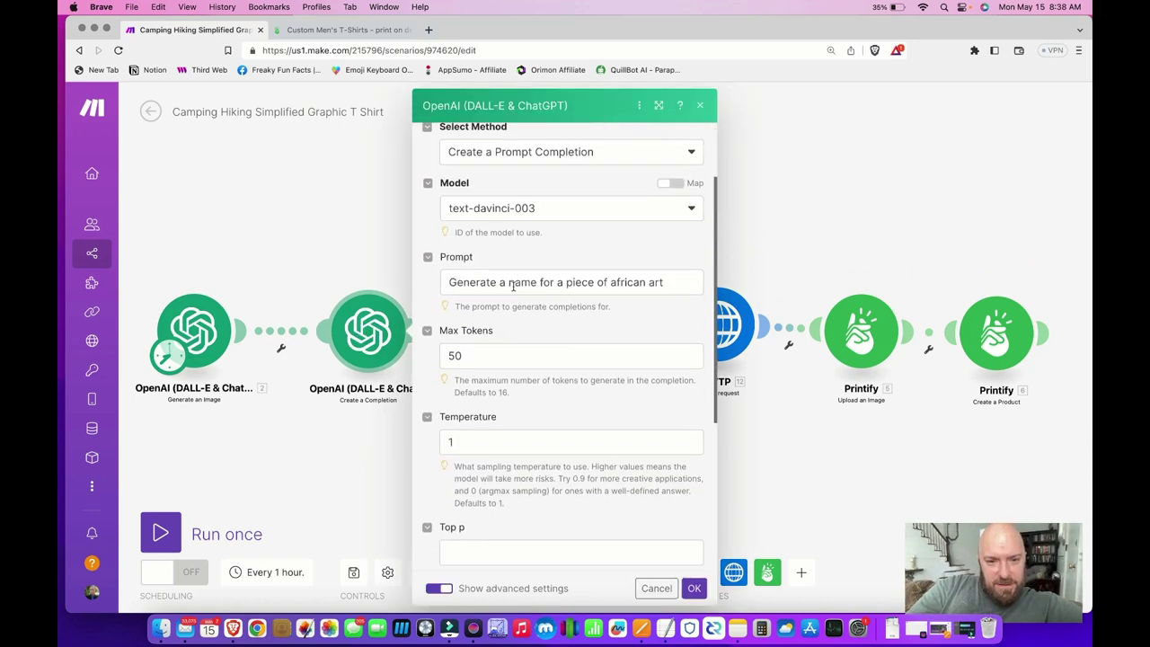
{"action": "left_click", "coordinate": [495, 282]}
{"action": "triple_click", "coordinate": [495, 282]}
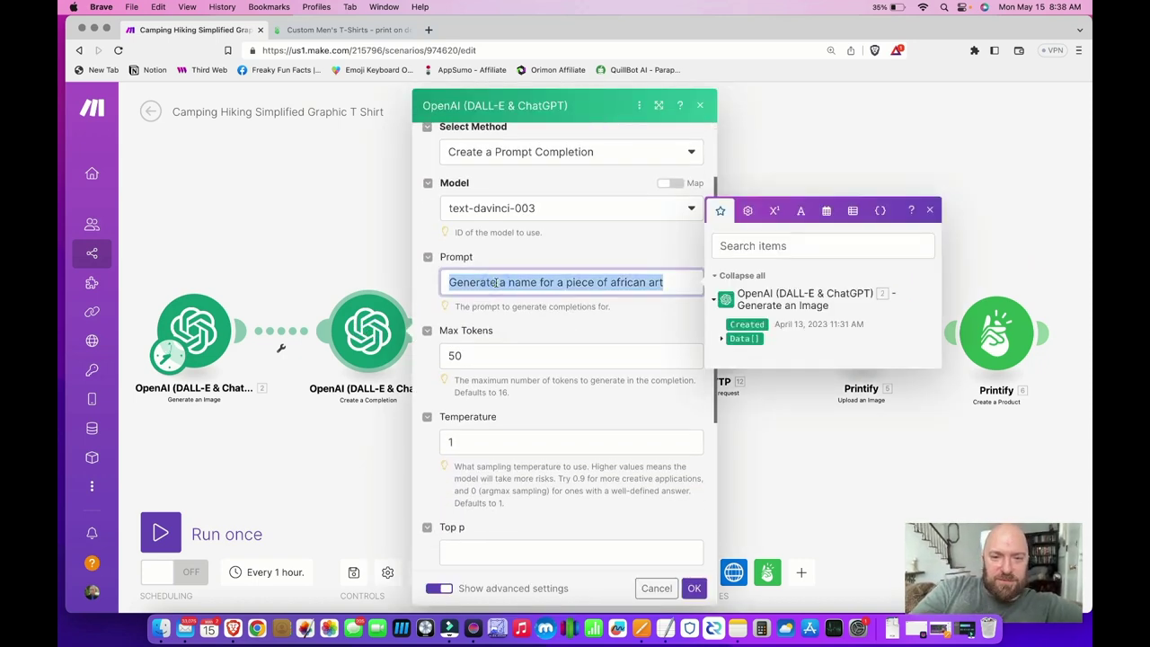
{"action": "key", "text": "BackSpace"}
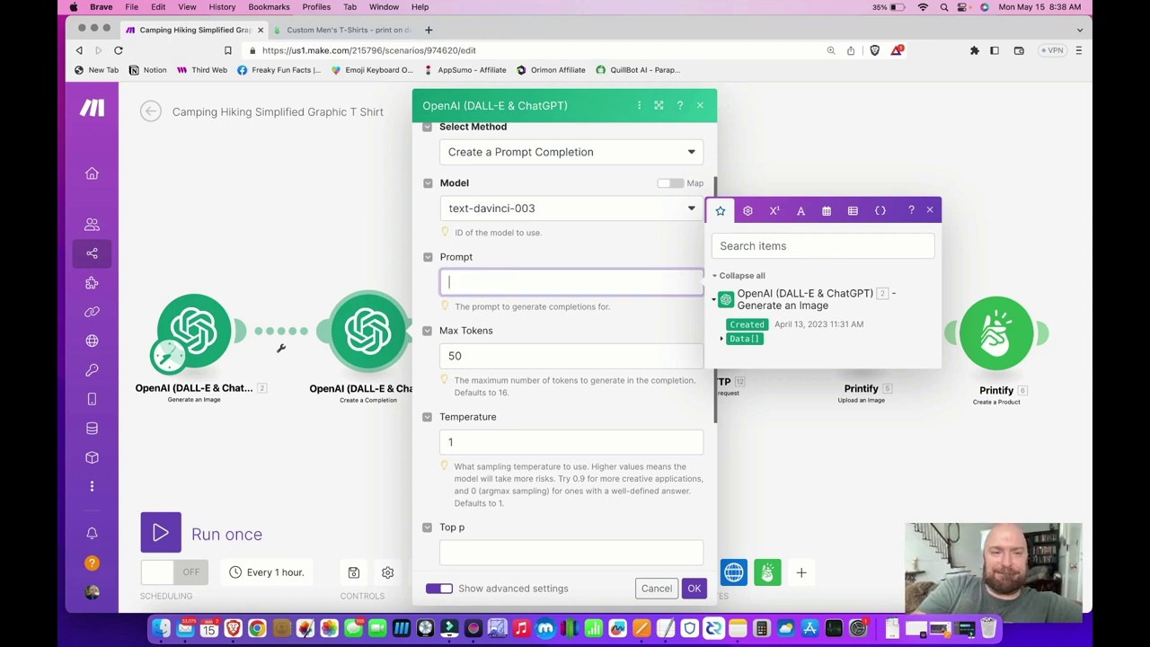
{"action": "type", "text": "Generate a"}
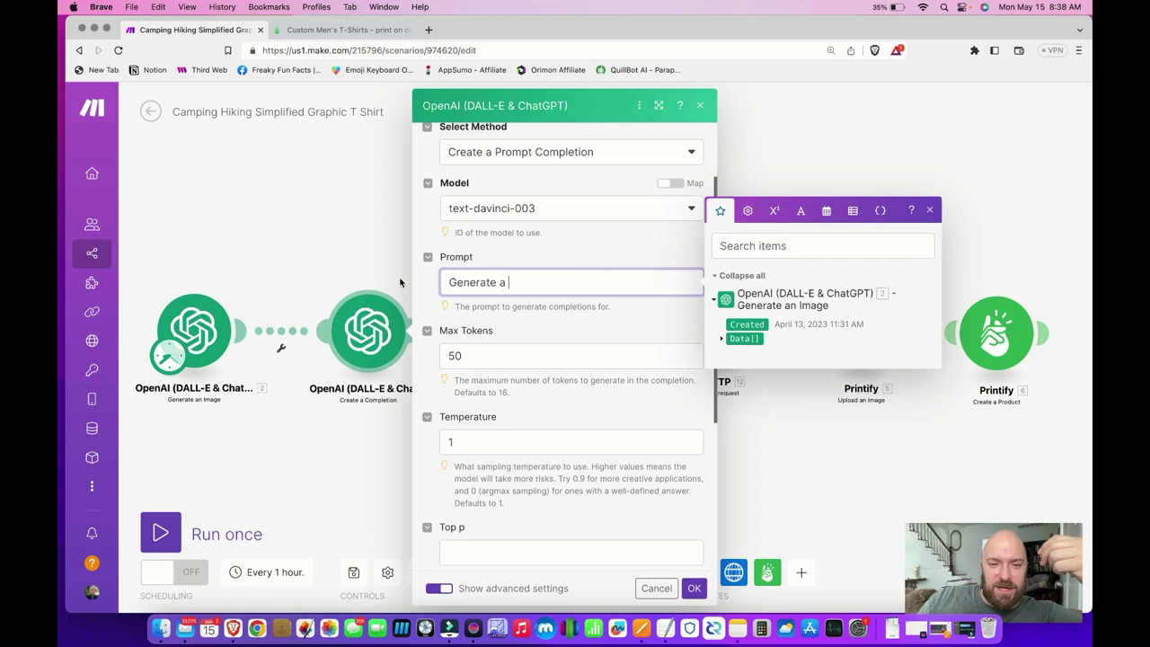
{"action": "type", "text": "name for a poem about hiking that has never been used before"}
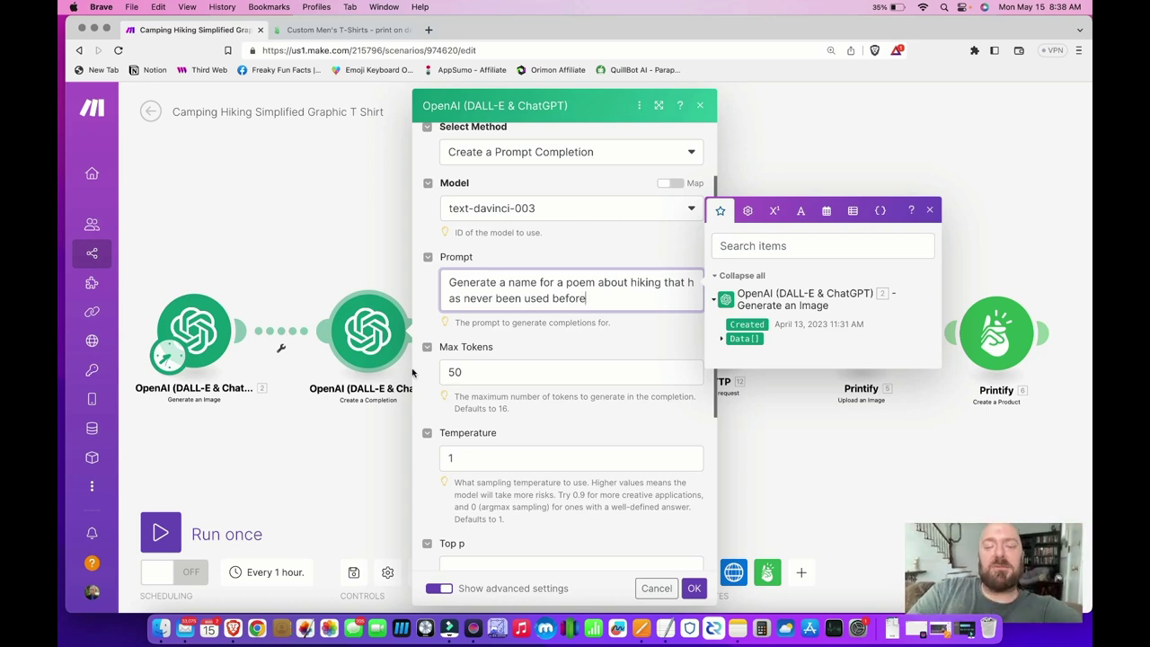
{"action": "left_click", "coordinate": [694, 588]}
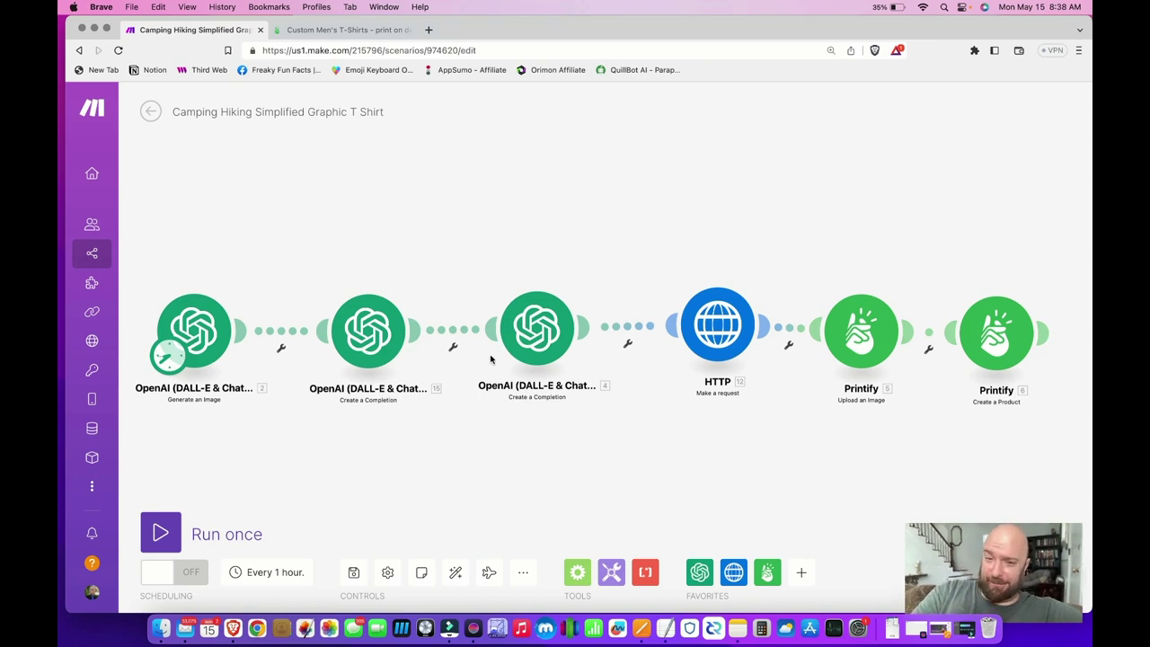
Replace "a canvas of" with "T shirt with a graphic of" in the second Create a Completion module's product description prompt
{"action": "left_click", "coordinate": [550, 334]}
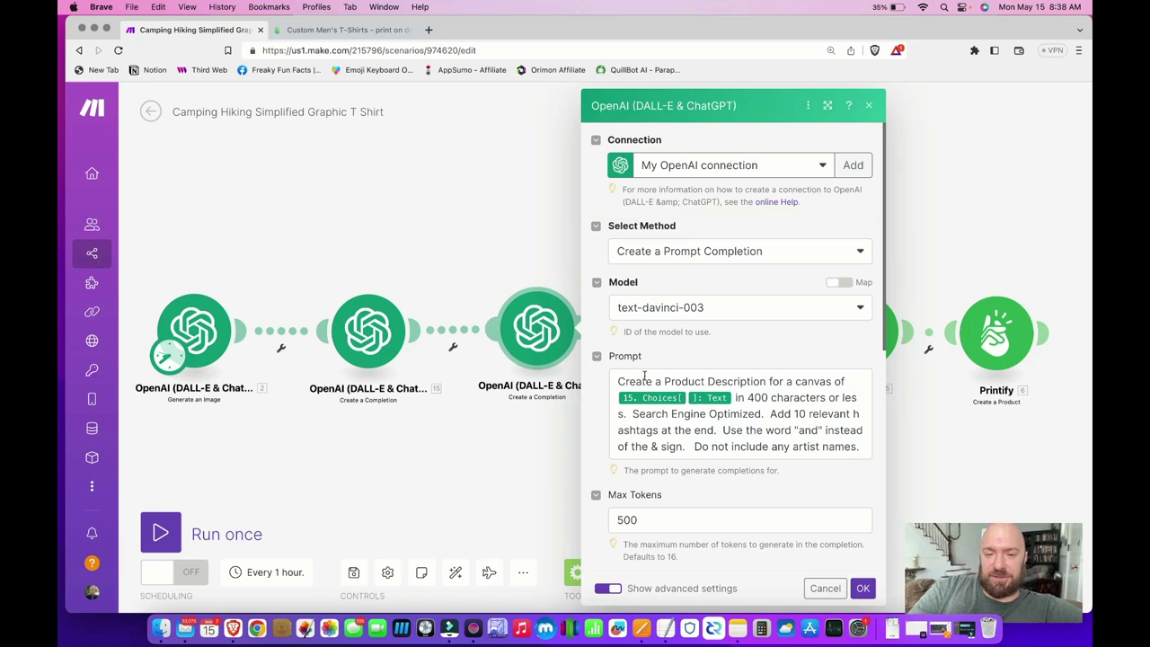
{"action": "left_click", "coordinate": [786, 382]}
{"action": "left_click_drag", "start_coordinate": [786, 382], "coordinate": [856, 384]}
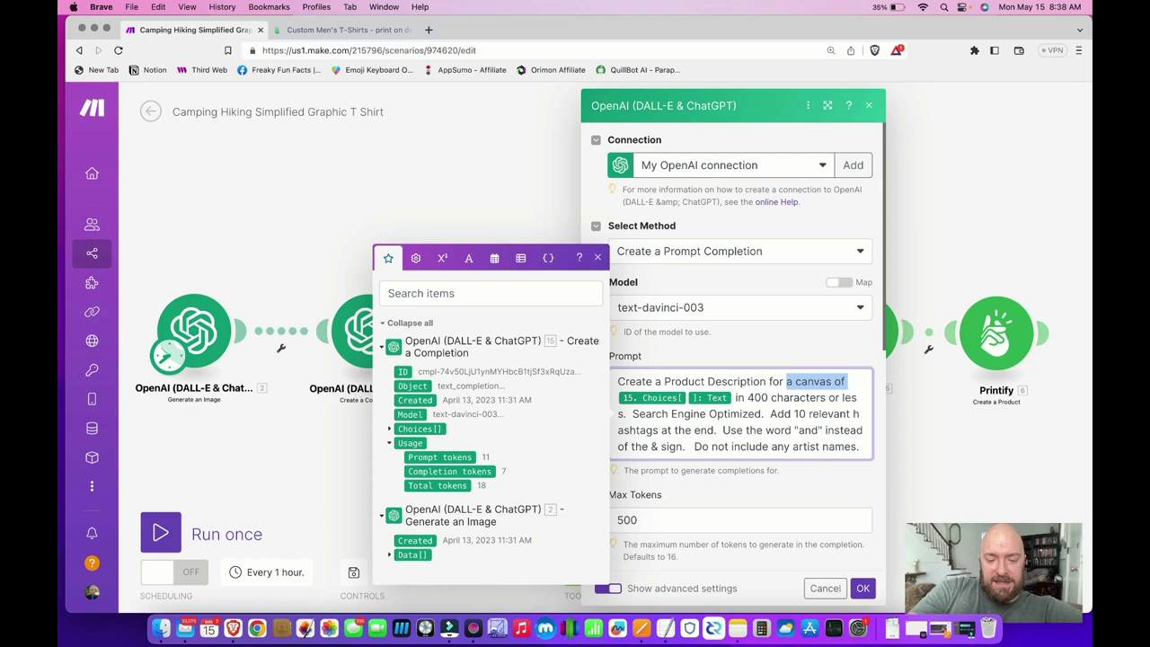
{"action": "type", "text": "T shirt with a"}
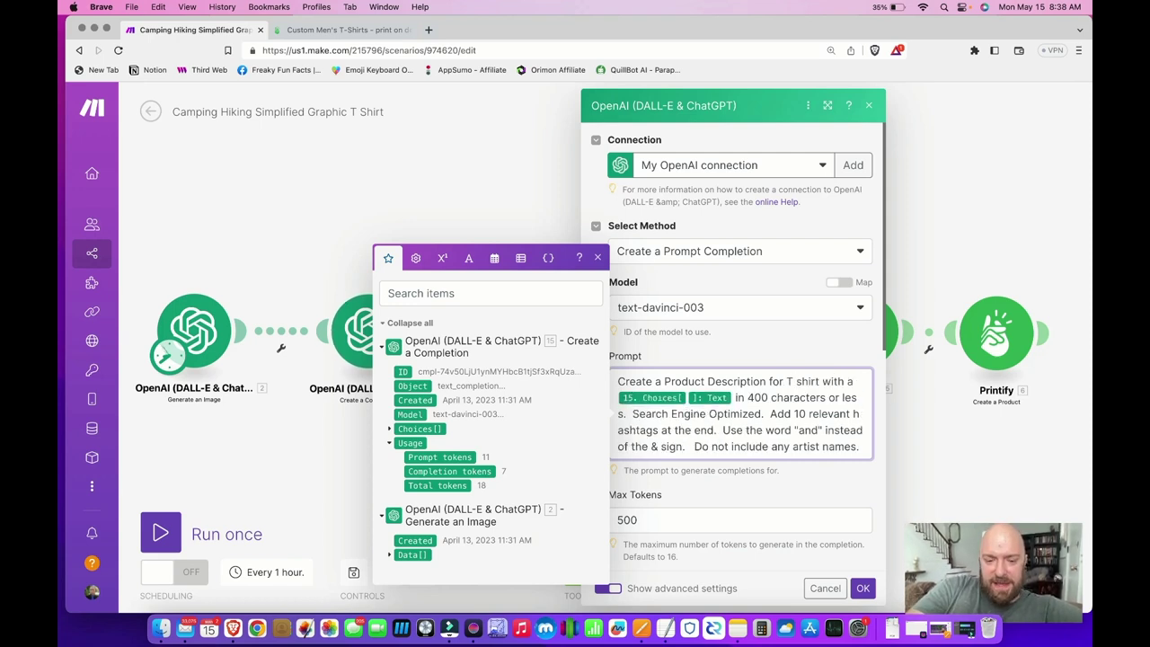
{"action": "type", "text": " graphic of"}
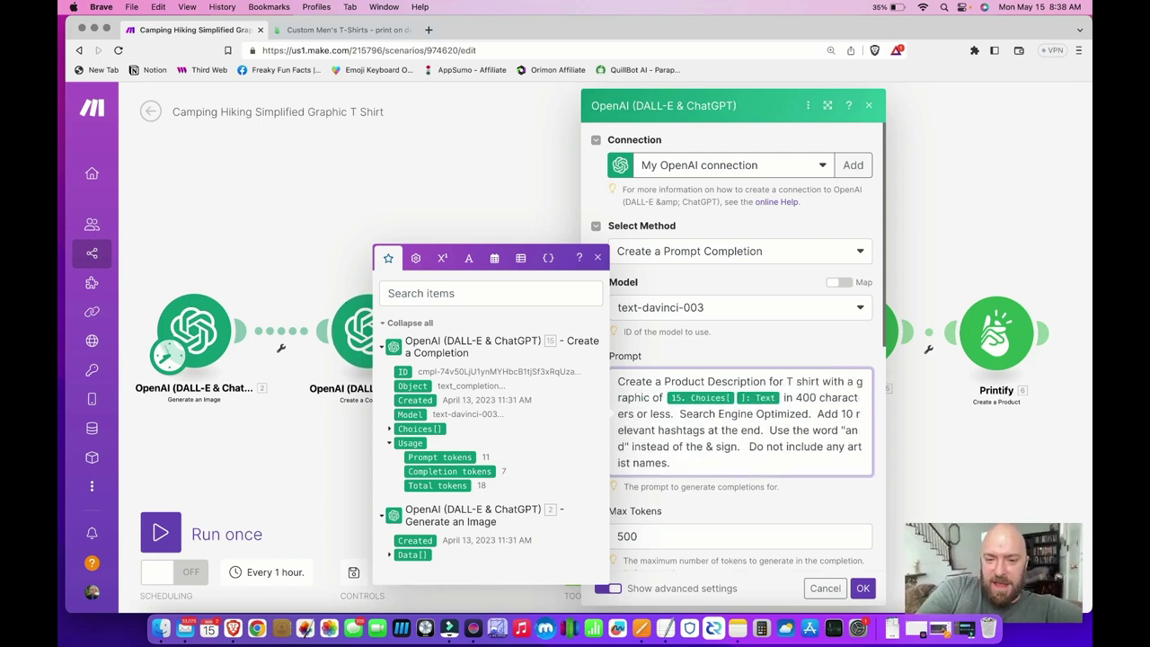
{"action": "left_click", "coordinate": [790, 397]}
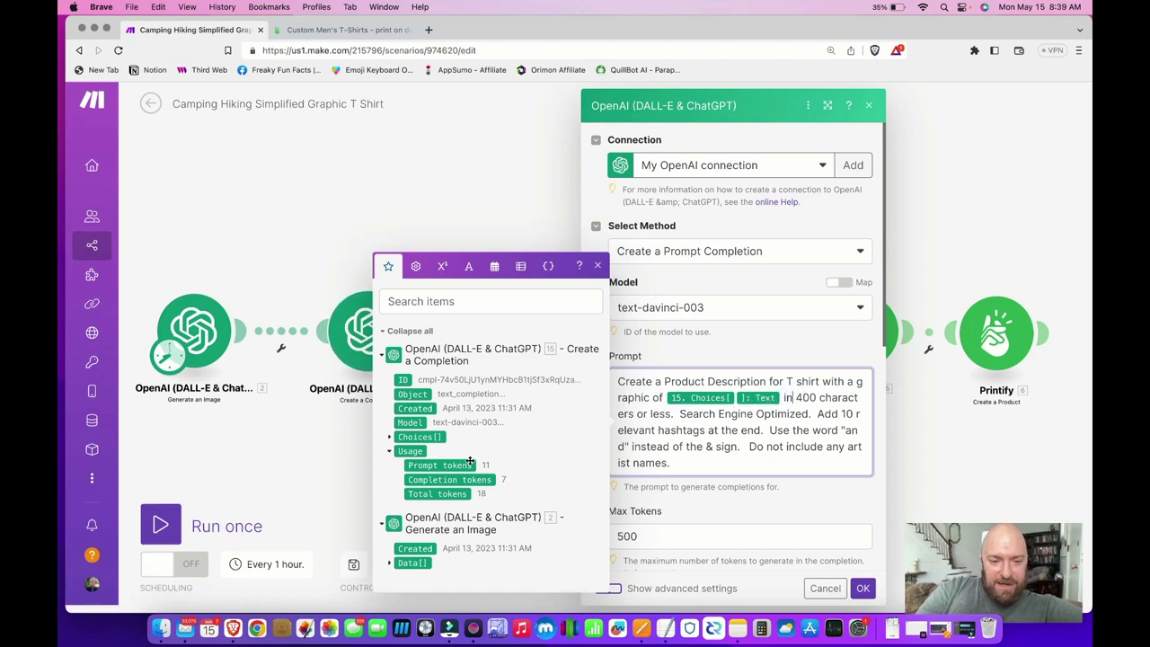
{"action": "left_click", "coordinate": [368, 224]}
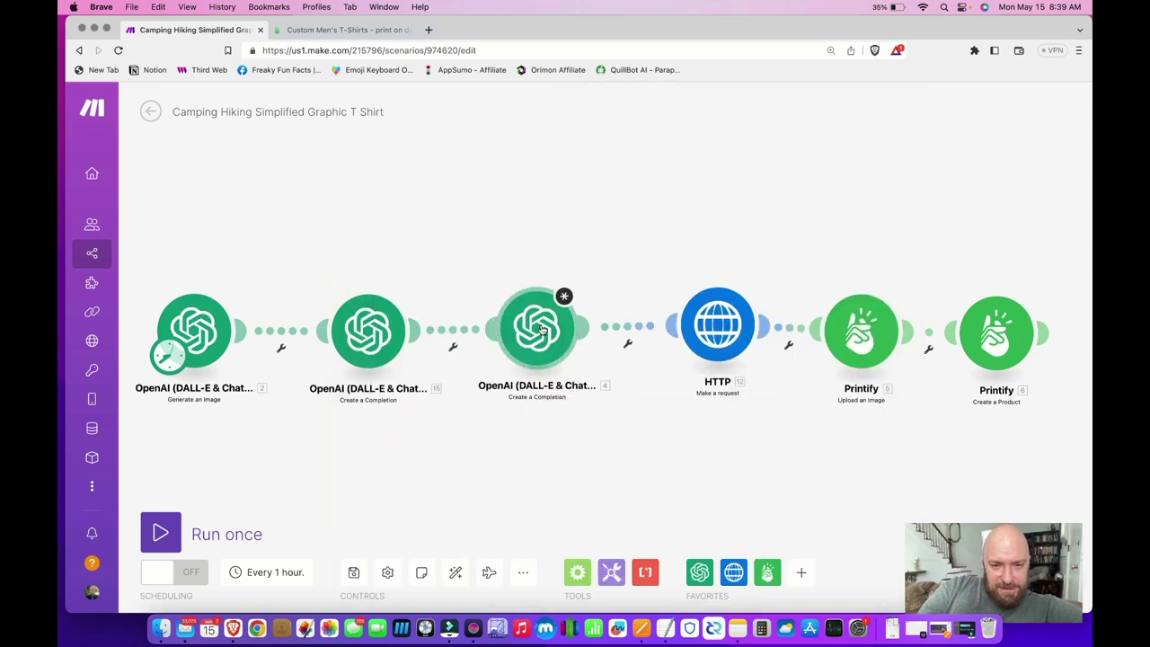
Check the name variable used in the product description prompt against the naming prompt of the first Create a Completion module
{"action": "left_click", "coordinate": [542, 331]}
{"action": "left_click", "coordinate": [702, 396]}
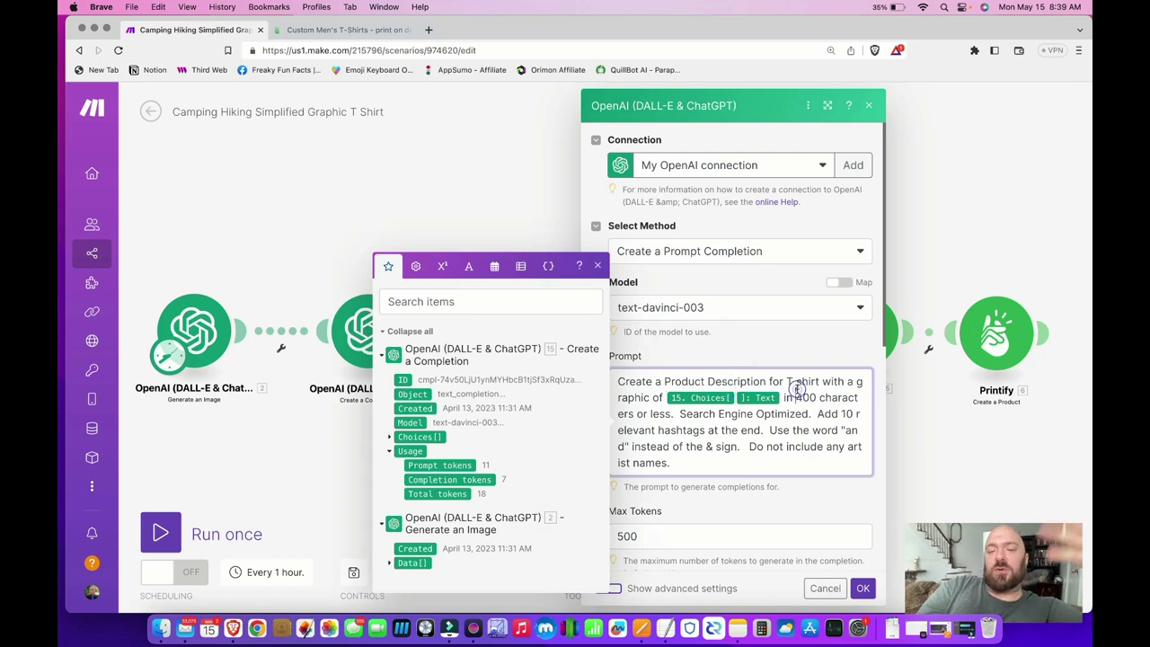
{"action": "left_click", "coordinate": [598, 265]}
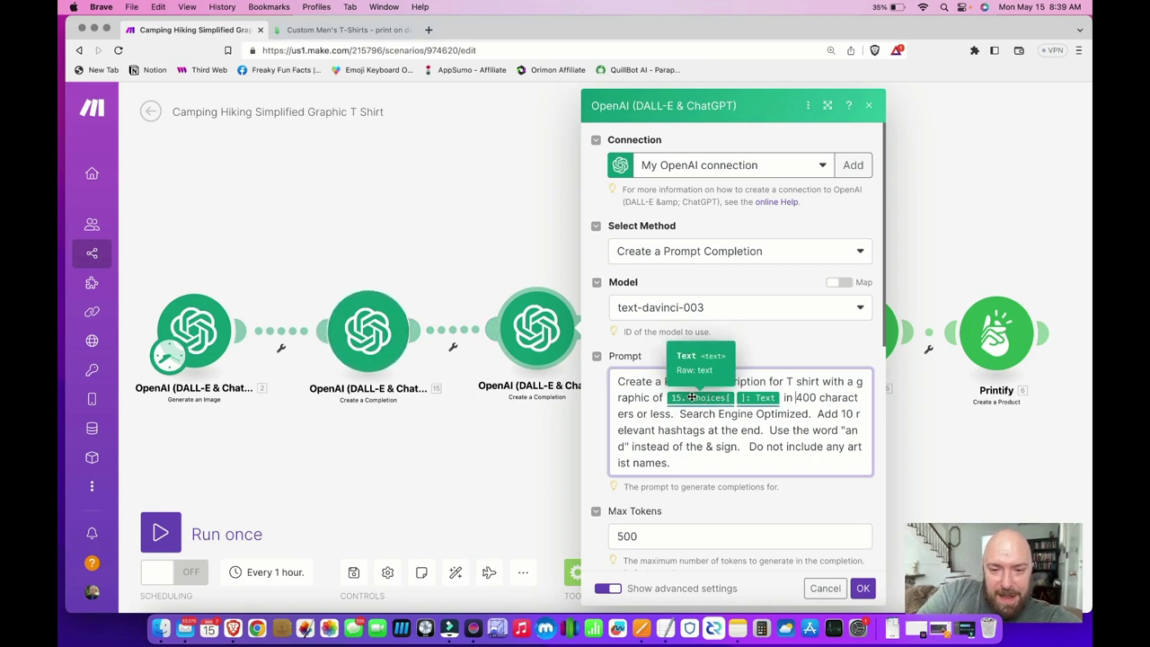
{"action": "left_click", "coordinate": [375, 312]}
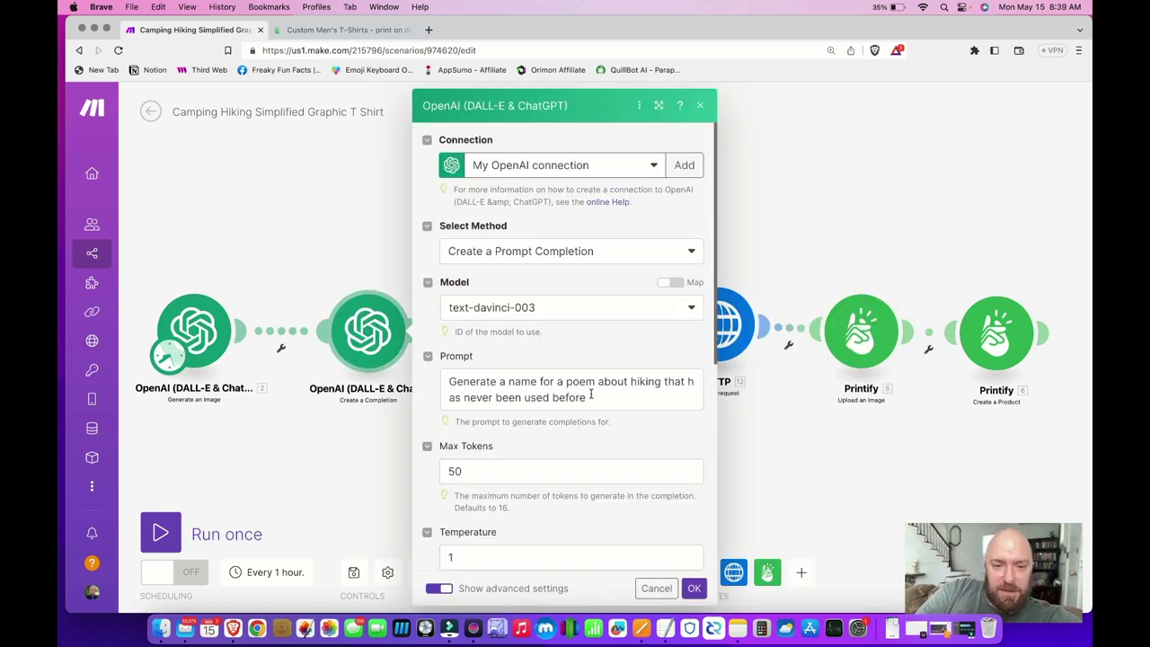
{"action": "left_click", "coordinate": [386, 241]}
Review the product description prompt's instructions on search optimization, hashtags, using "and" instead of the & sign, and artist names
{"action": "left_click", "coordinate": [537, 328]}
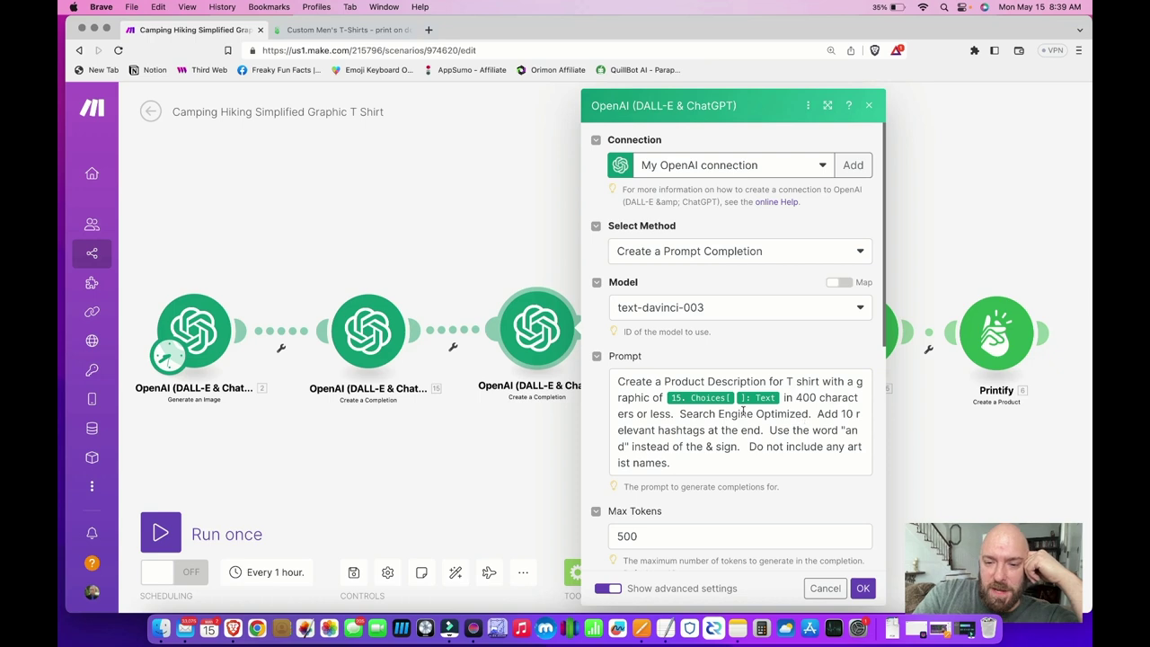
{"action": "left_click_drag", "start_coordinate": [679, 412], "coordinate": [814, 415]}
{"action": "left_click", "coordinate": [815, 415]}
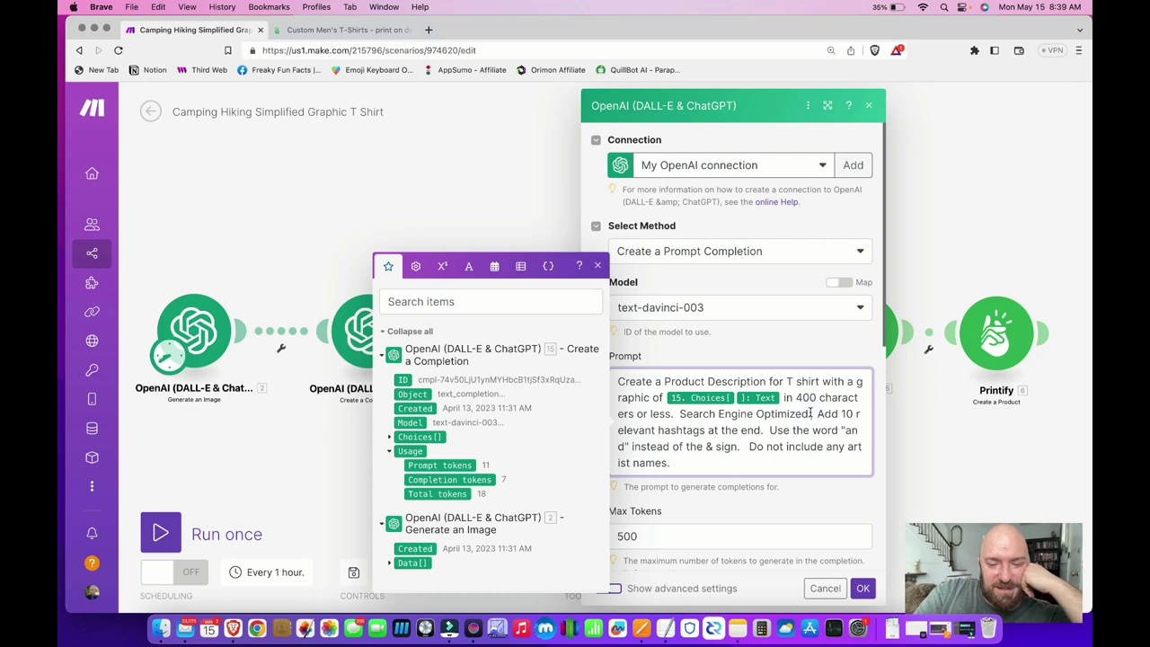
{"action": "left_click_drag", "start_coordinate": [815, 413], "coordinate": [822, 414]}
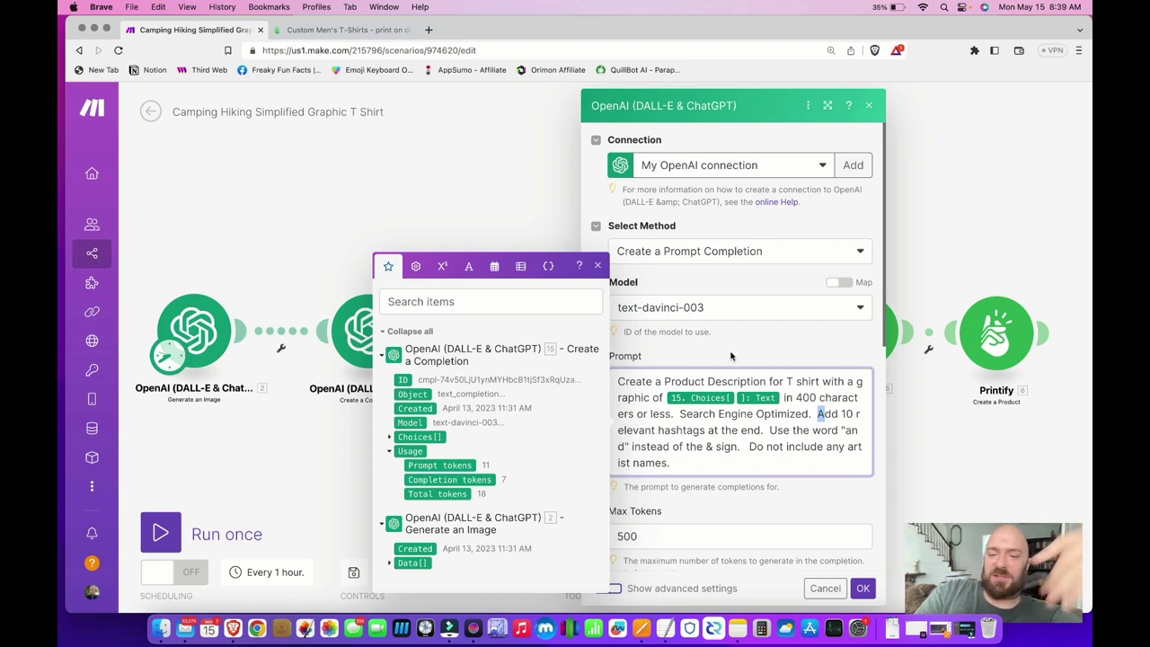
{"action": "left_click", "coordinate": [776, 448]}
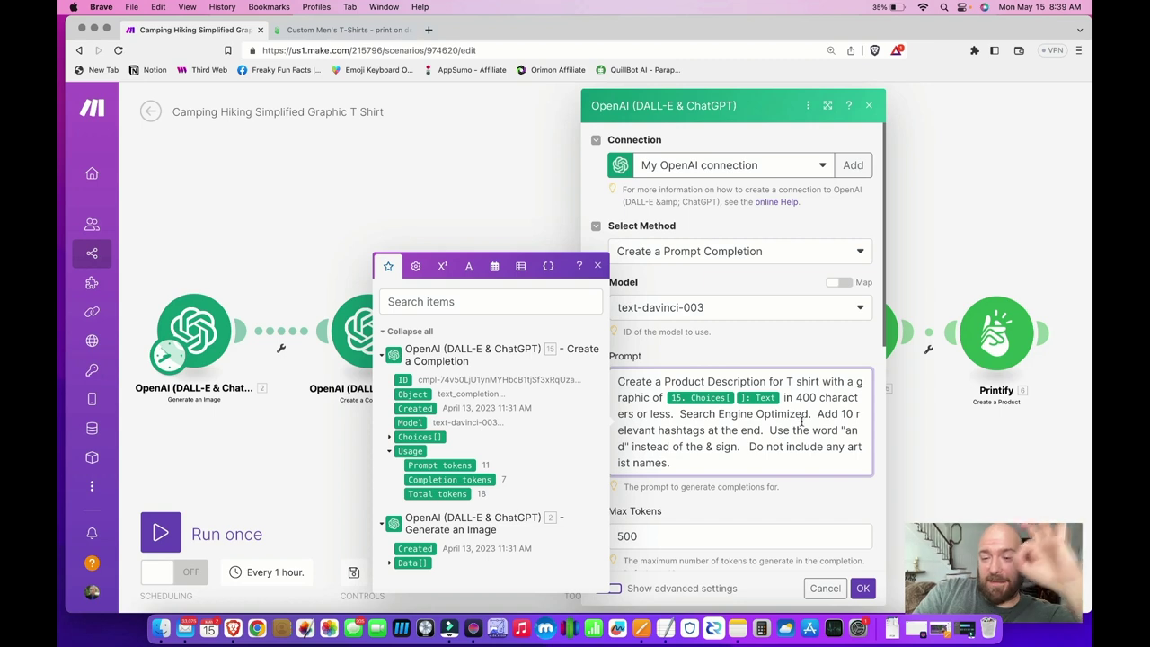
{"action": "left_click_drag", "start_coordinate": [817, 415], "coordinate": [740, 442]}
{"action": "left_click", "coordinate": [770, 429]}
{"action": "left_click", "coordinate": [739, 442]}
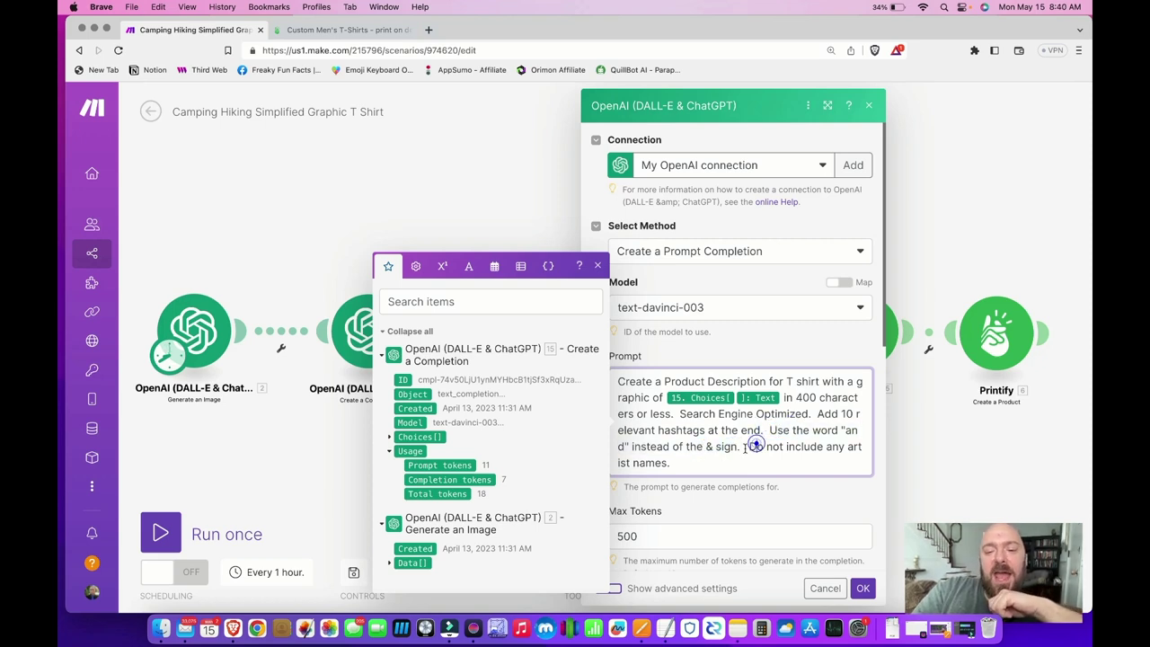
{"action": "left_click_drag", "start_coordinate": [737, 444], "coordinate": [768, 430]}
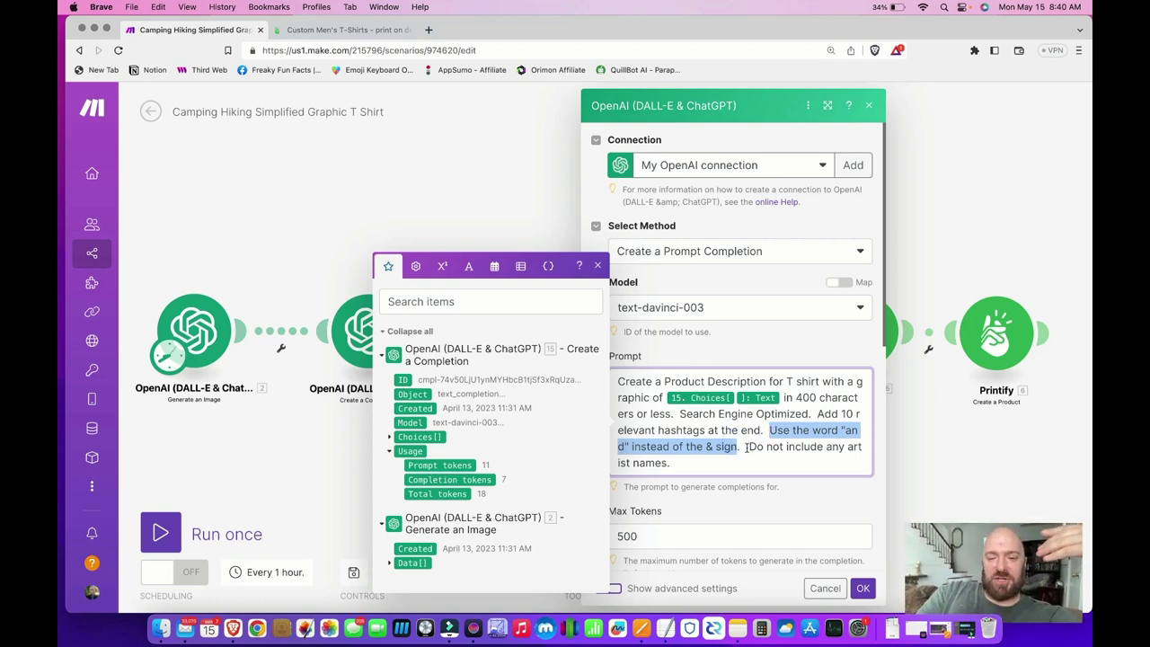
{"action": "left_click", "coordinate": [708, 445]}
{"action": "double_click", "coordinate": [709, 446]}
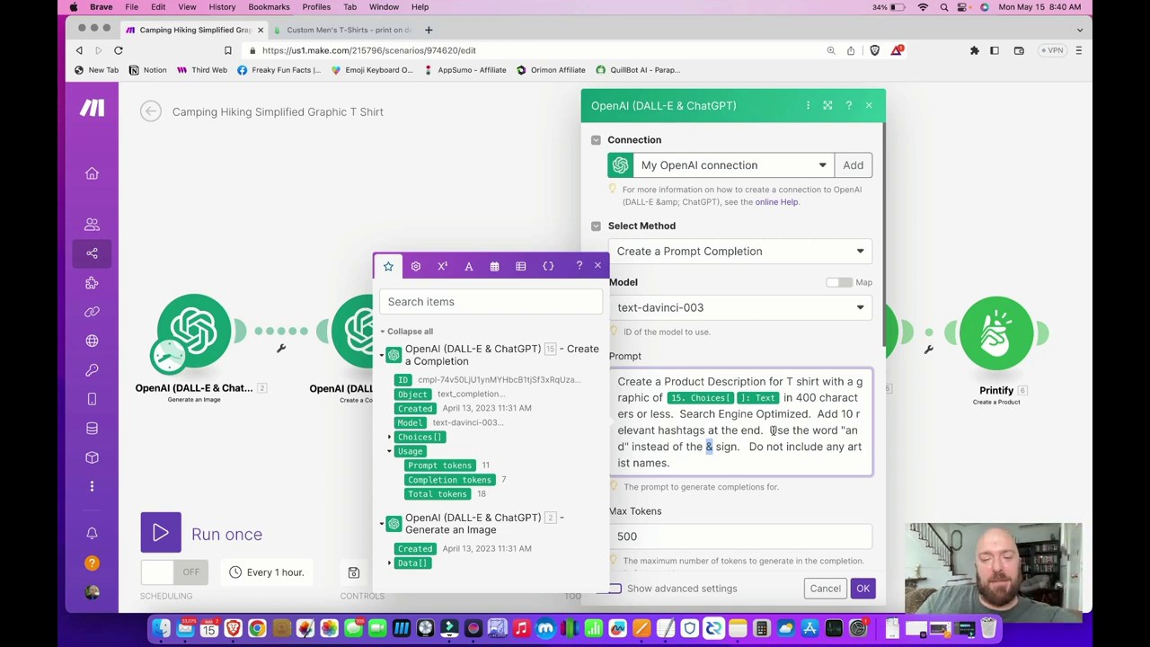
{"action": "left_click", "coordinate": [812, 405]}
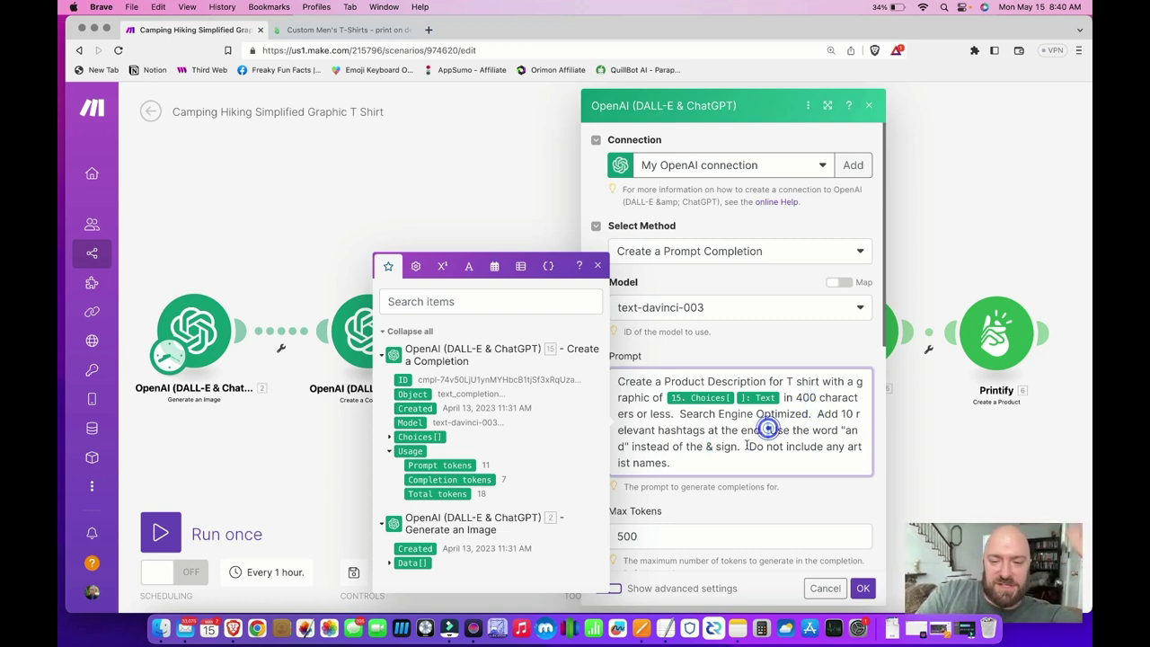
{"action": "left_click_drag", "start_coordinate": [768, 430], "coordinate": [743, 446]}
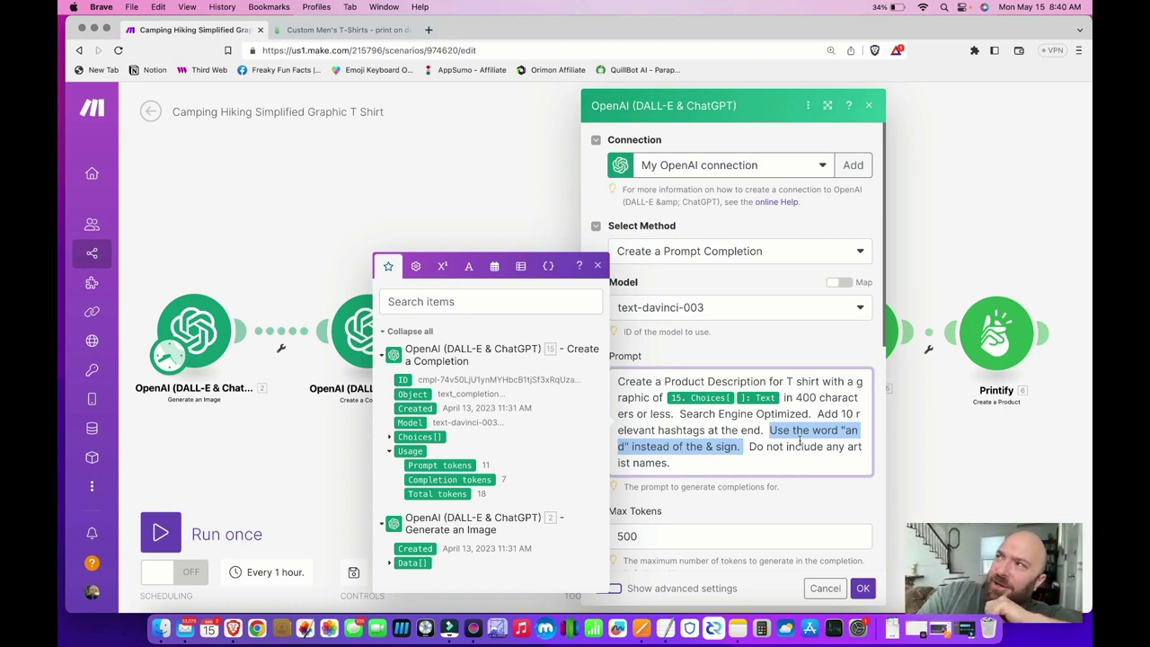
{"action": "left_click", "coordinate": [763, 460]}
{"action": "left_click_drag", "start_coordinate": [748, 446], "coordinate": [750, 458]}
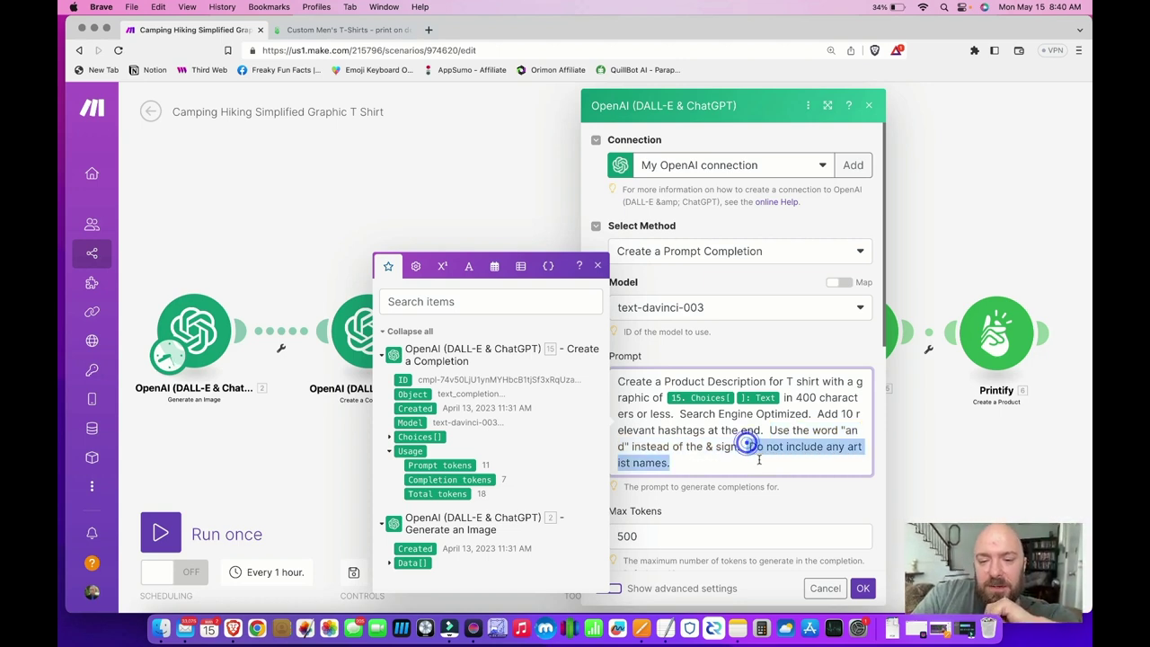
{"action": "left_click", "coordinate": [764, 456]}
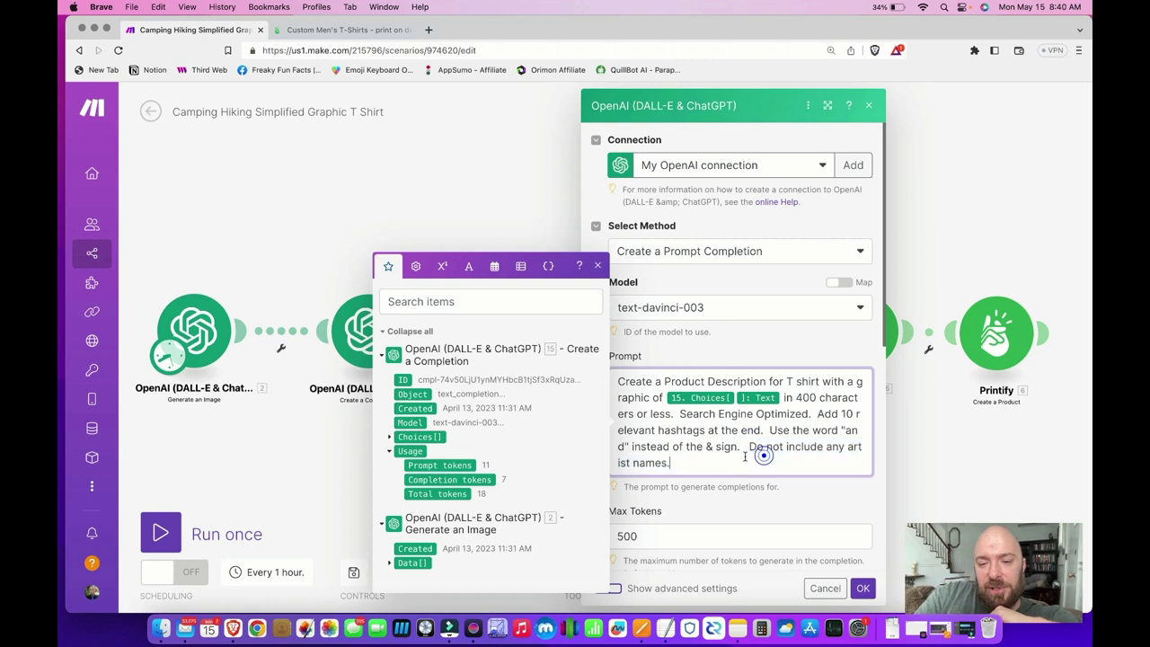
{"action": "left_click", "coordinate": [598, 268]}
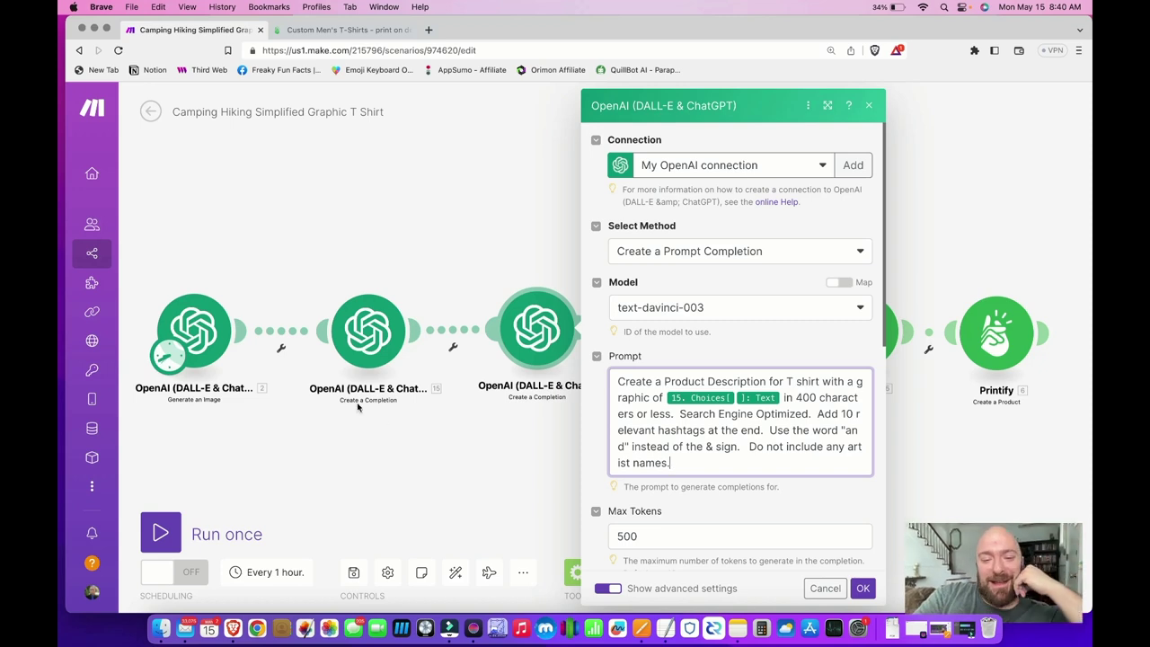
{"action": "left_click", "coordinate": [428, 233]}
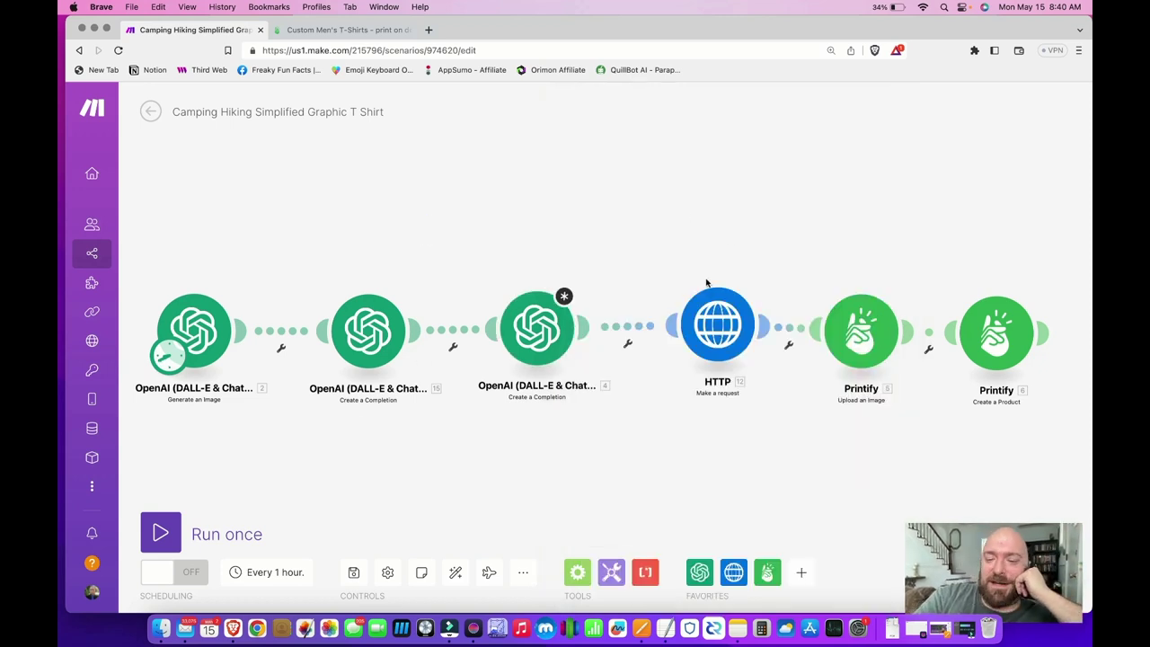
Reopen the product description module and confirm its settings
{"action": "left_click", "coordinate": [547, 328]}
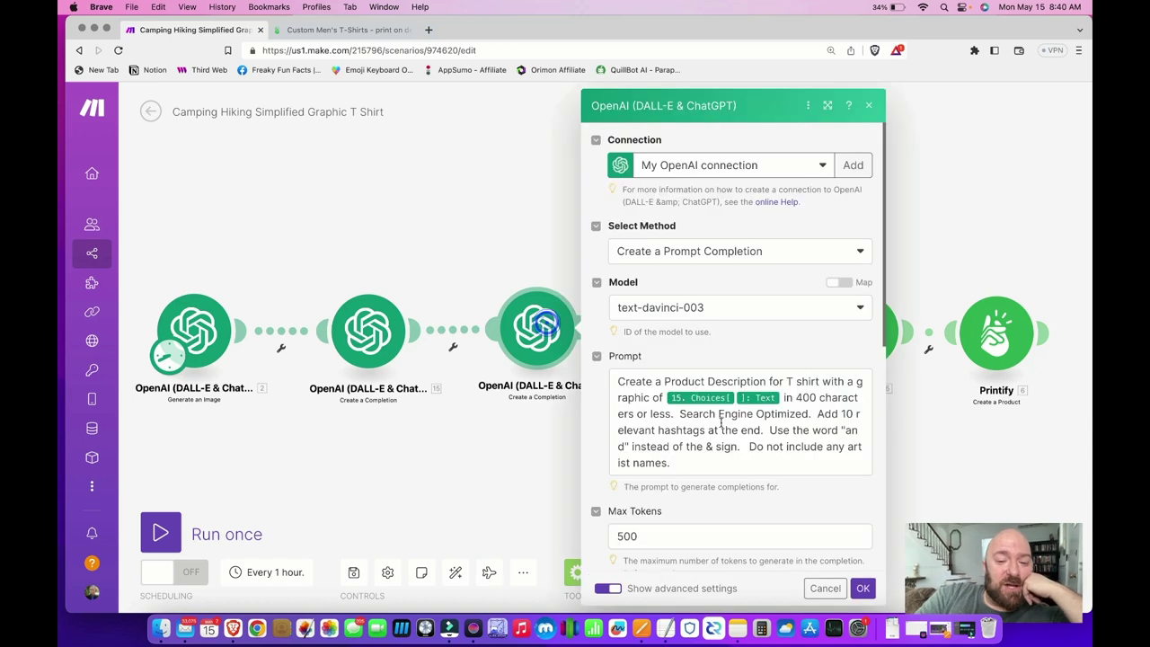
{"action": "left_click", "coordinate": [745, 457]}
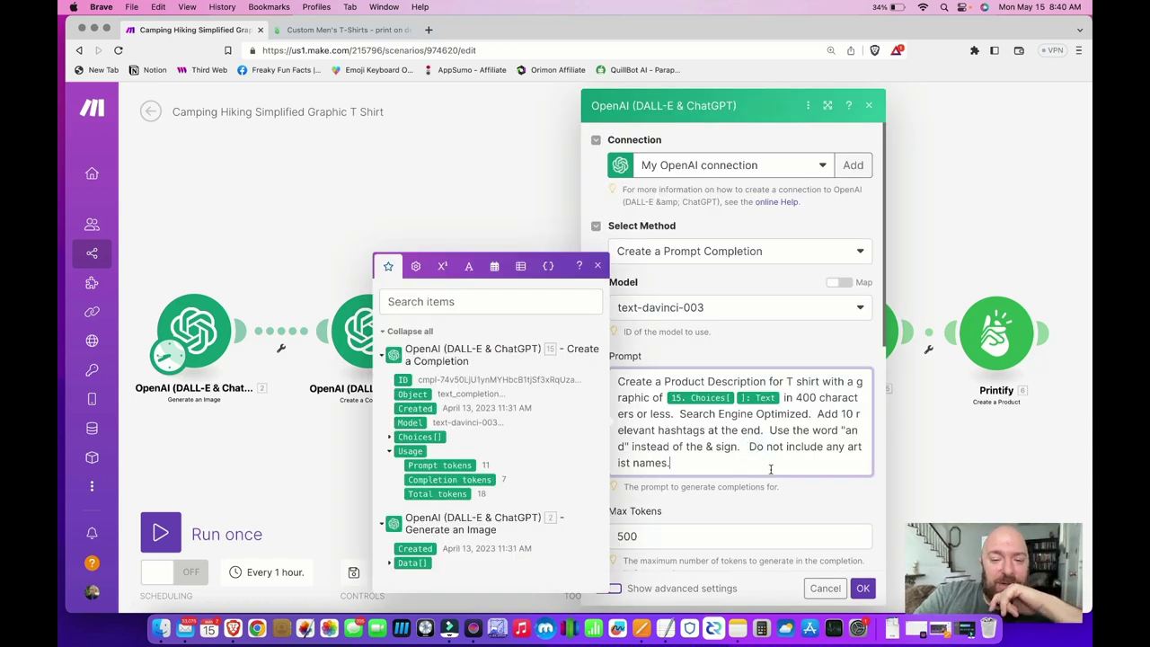
{"action": "left_click", "coordinate": [863, 588]}
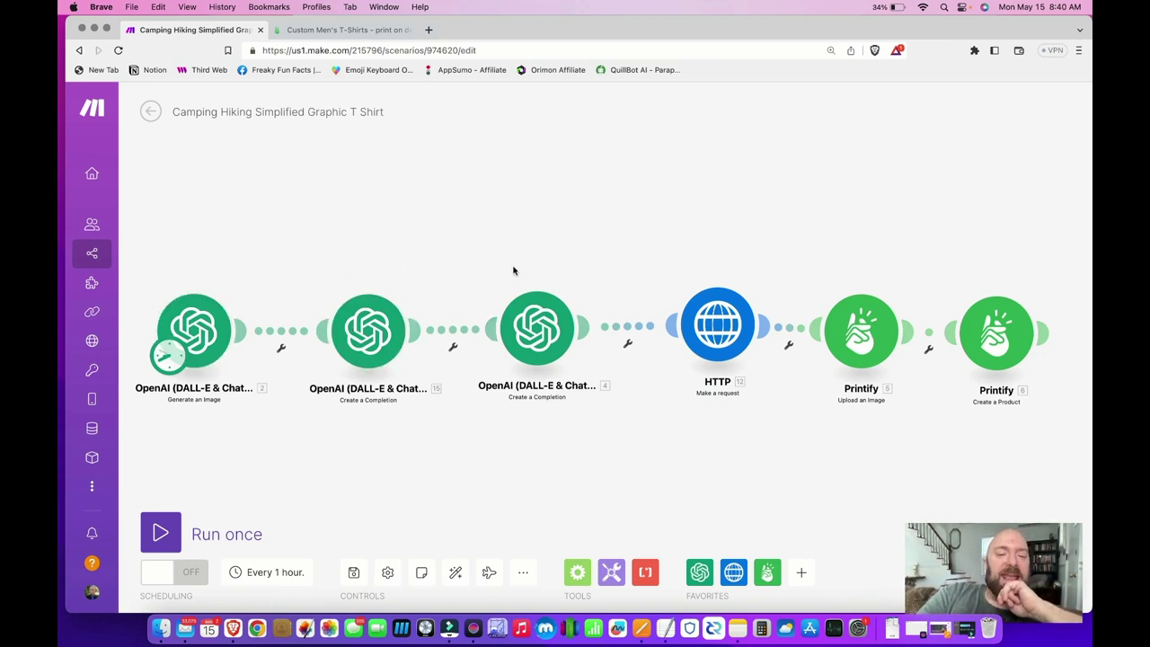
Examine the URL, method and header settings of the HTTP Make a request module
{"action": "scroll", "coordinate": [702, 322], "scroll_direction": "down", "scroll_amount": 2}
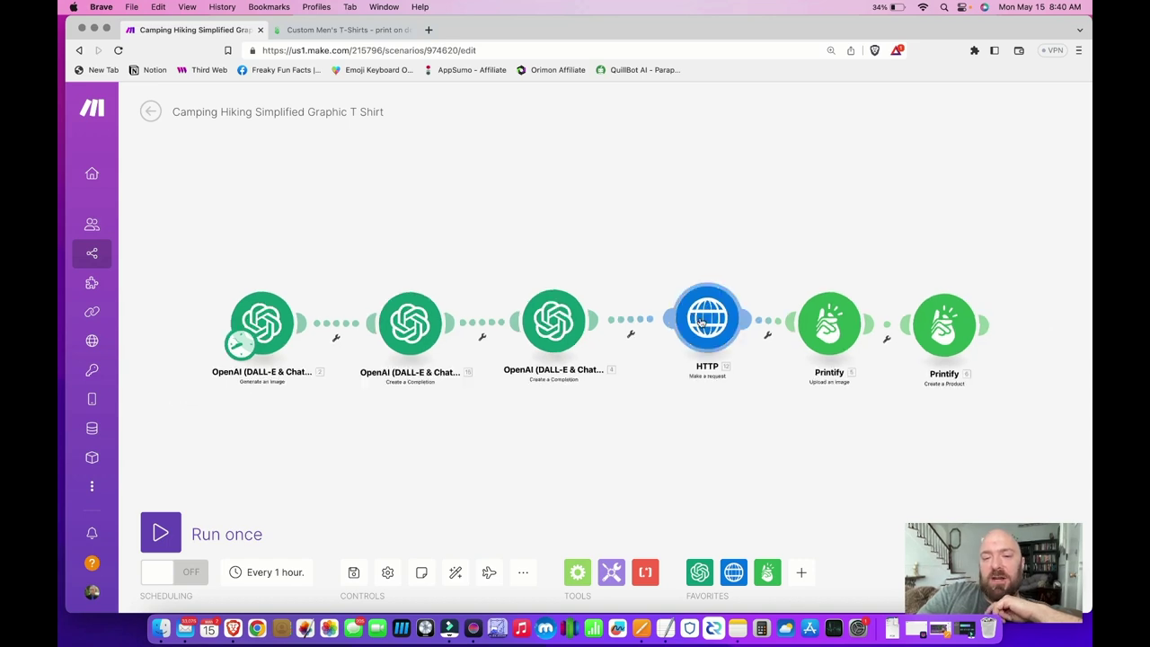
{"action": "left_click", "coordinate": [702, 321]}
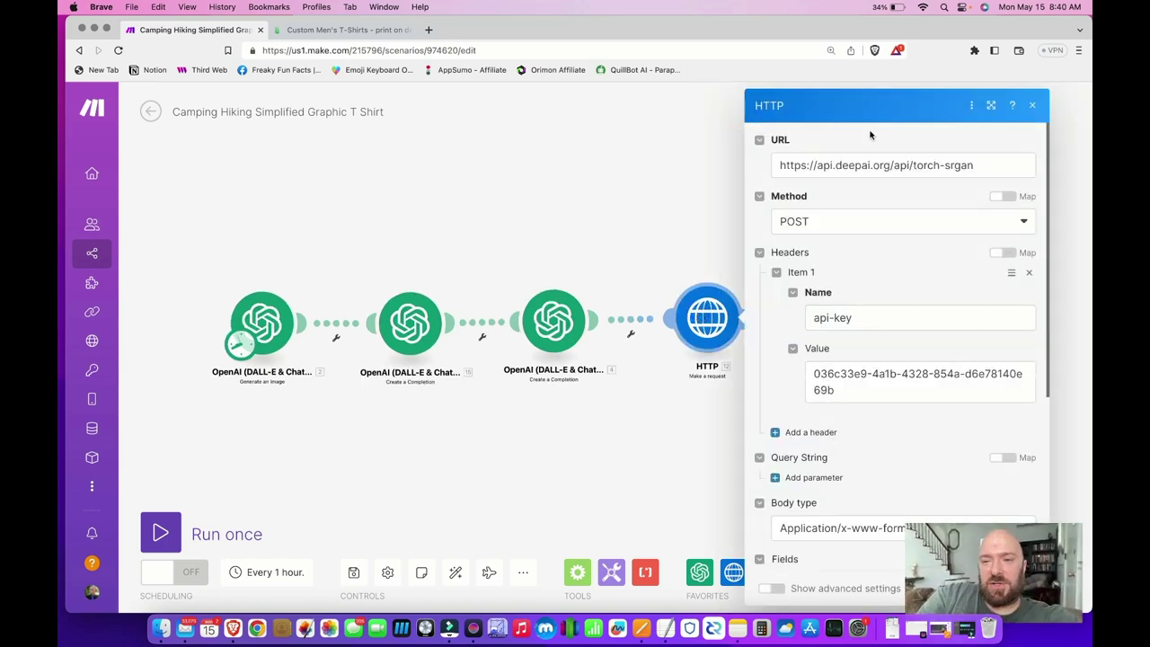
{"action": "left_click", "coordinate": [844, 169]}
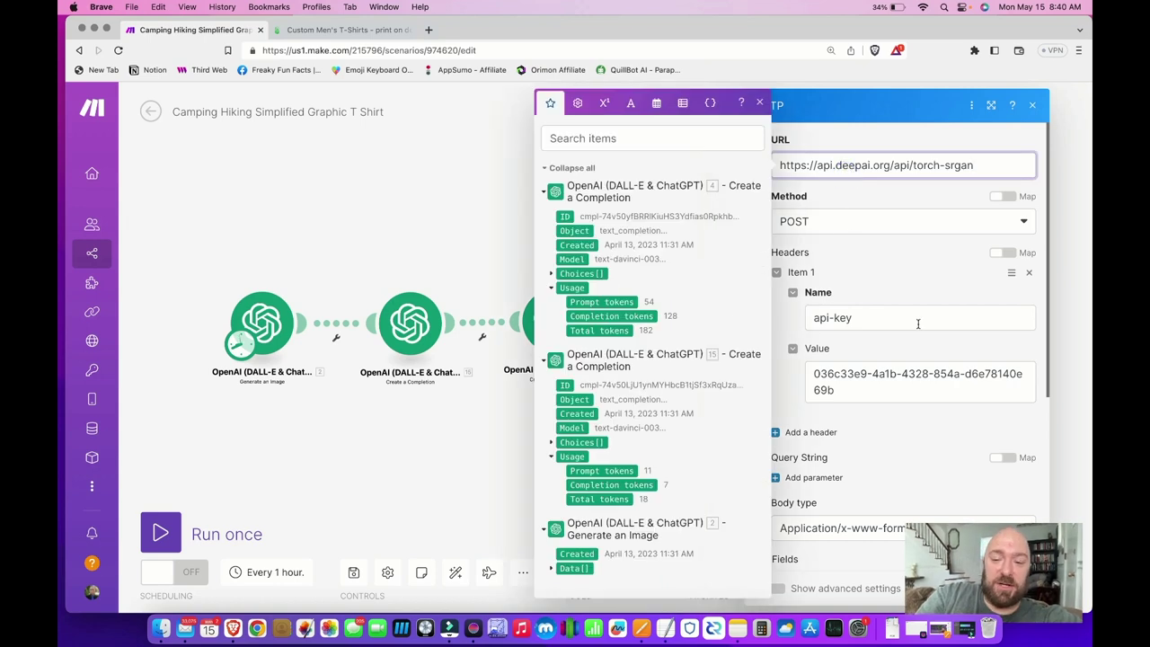
{"action": "left_click", "coordinate": [507, 224]}
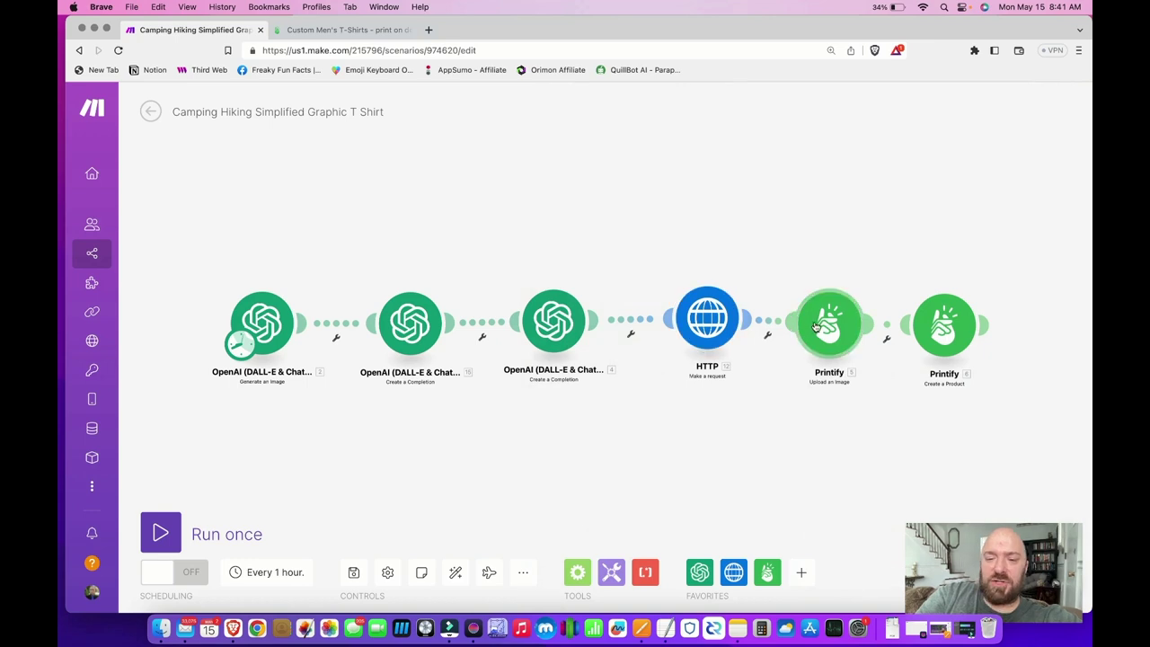
Change the title suffix in the Printify Create a Product module to "T Shirt", leaving the mapped name in front
{"action": "left_click", "coordinate": [930, 331]}
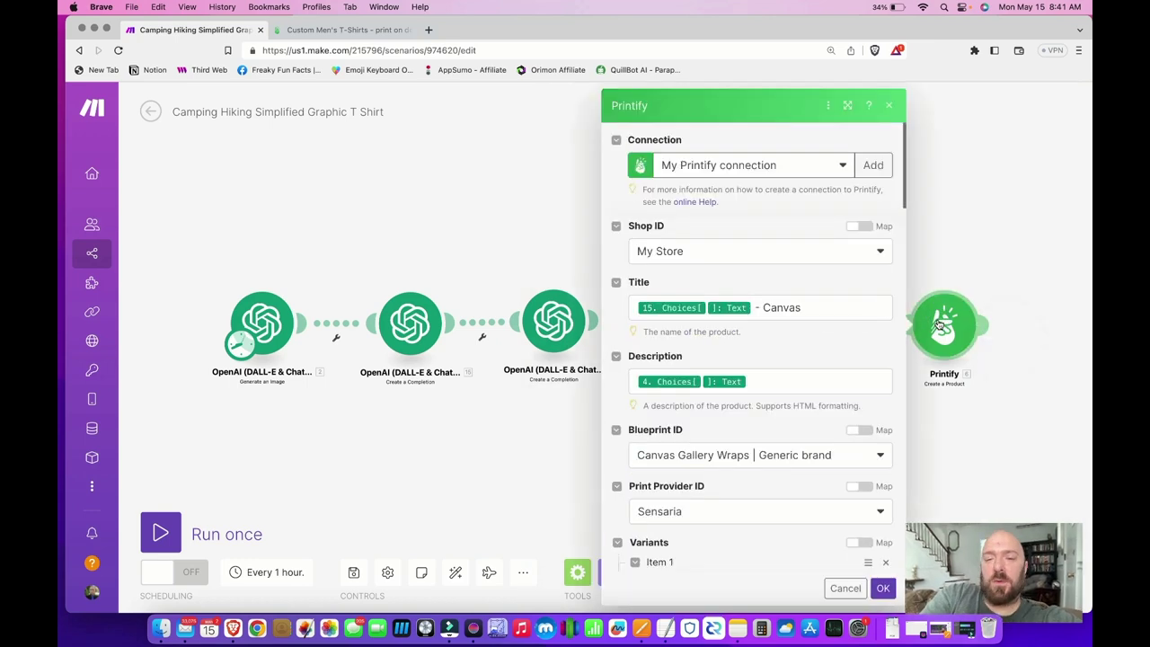
{"action": "left_click", "coordinate": [779, 307]}
{"action": "double_click", "coordinate": [779, 306]}
{"action": "type", "text": "T Shirt"}
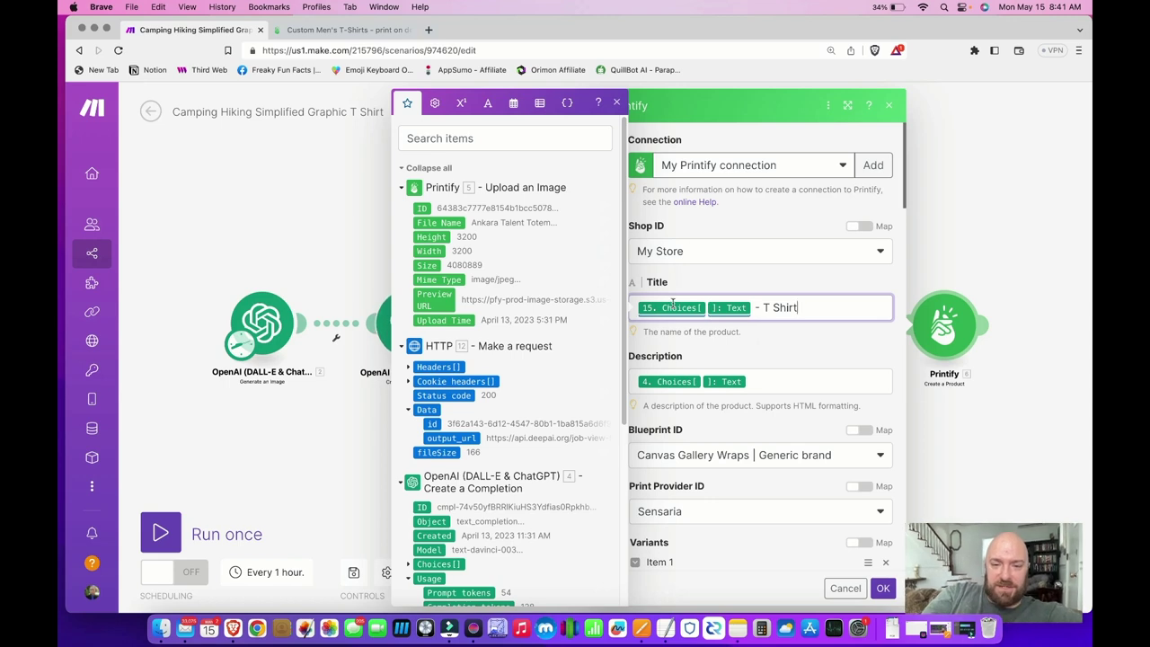
{"action": "left_click", "coordinate": [786, 377]}
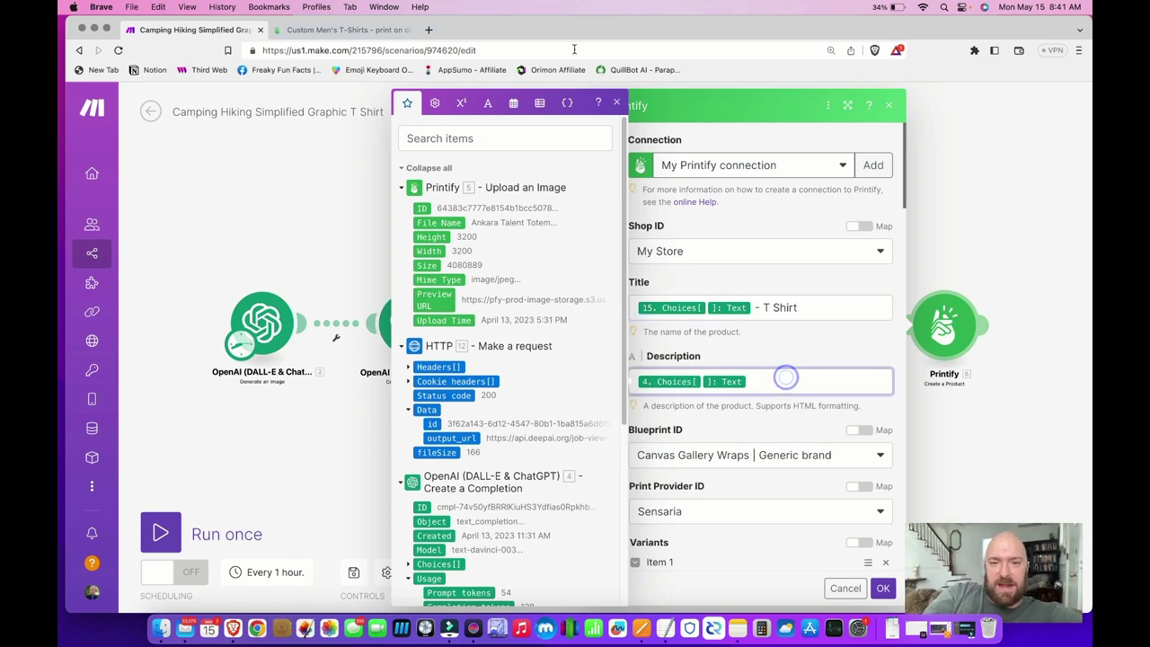
{"action": "left_click", "coordinate": [616, 102]}
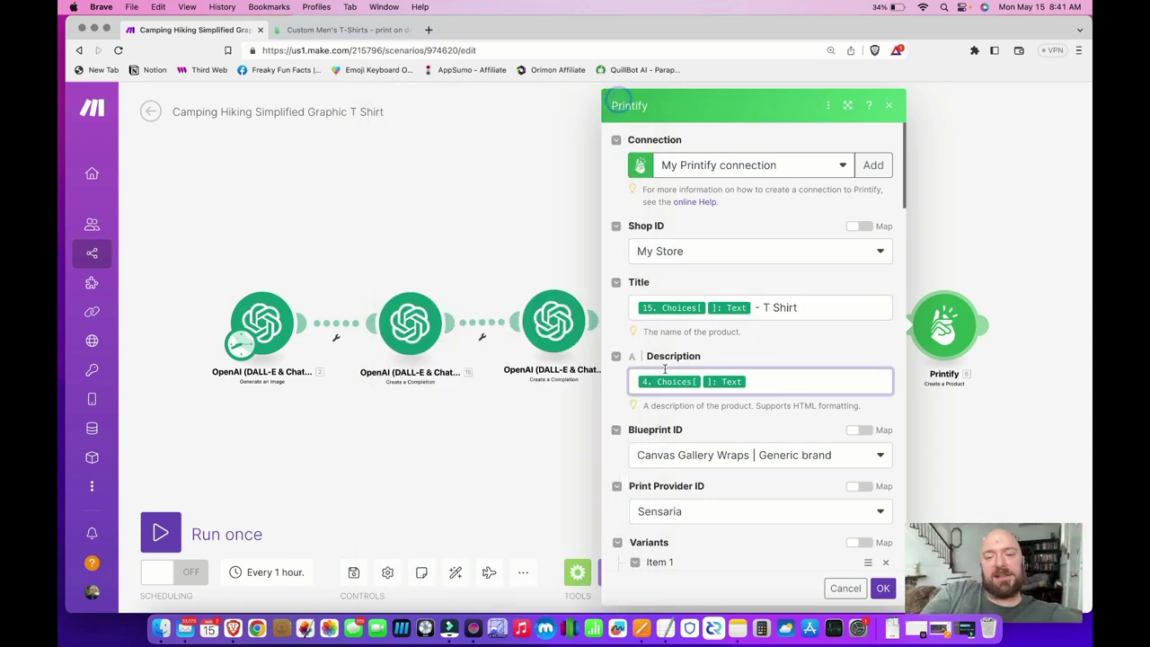
Search the Printify module's blueprints for "gildan" and set the Blueprint ID to Unisex Heavy Cotton Tee | Gildan
{"action": "scroll", "coordinate": [745, 455], "scroll_direction": "down", "scroll_amount": 2}
{"action": "left_click", "coordinate": [750, 395]}
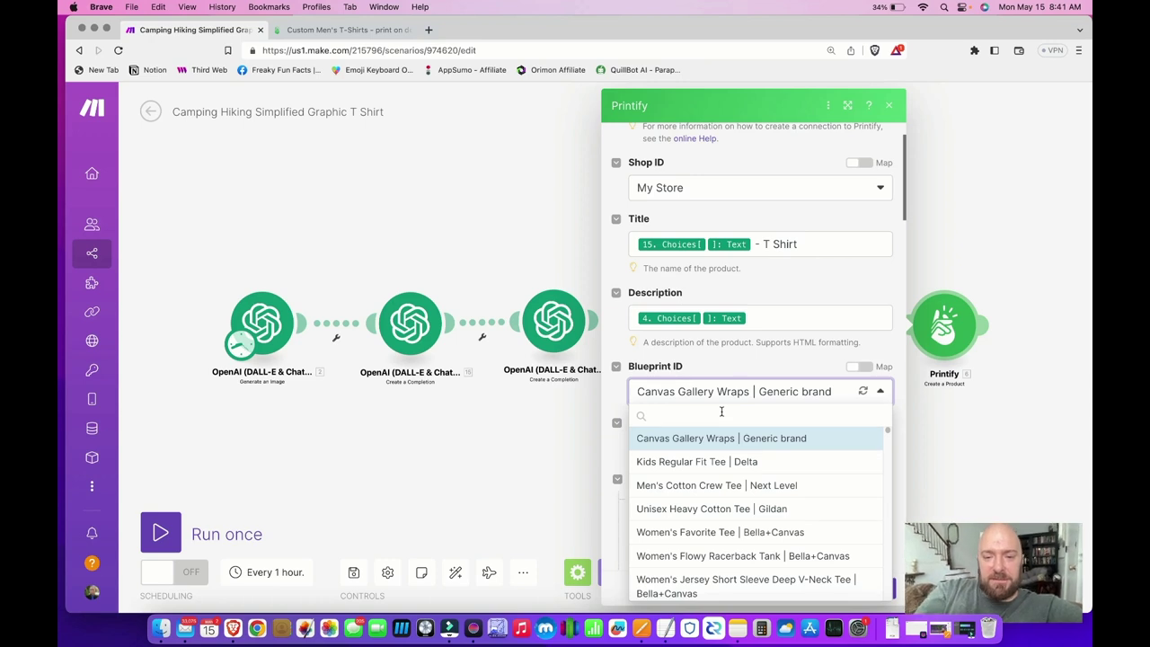
{"action": "type", "text": "gildan"}
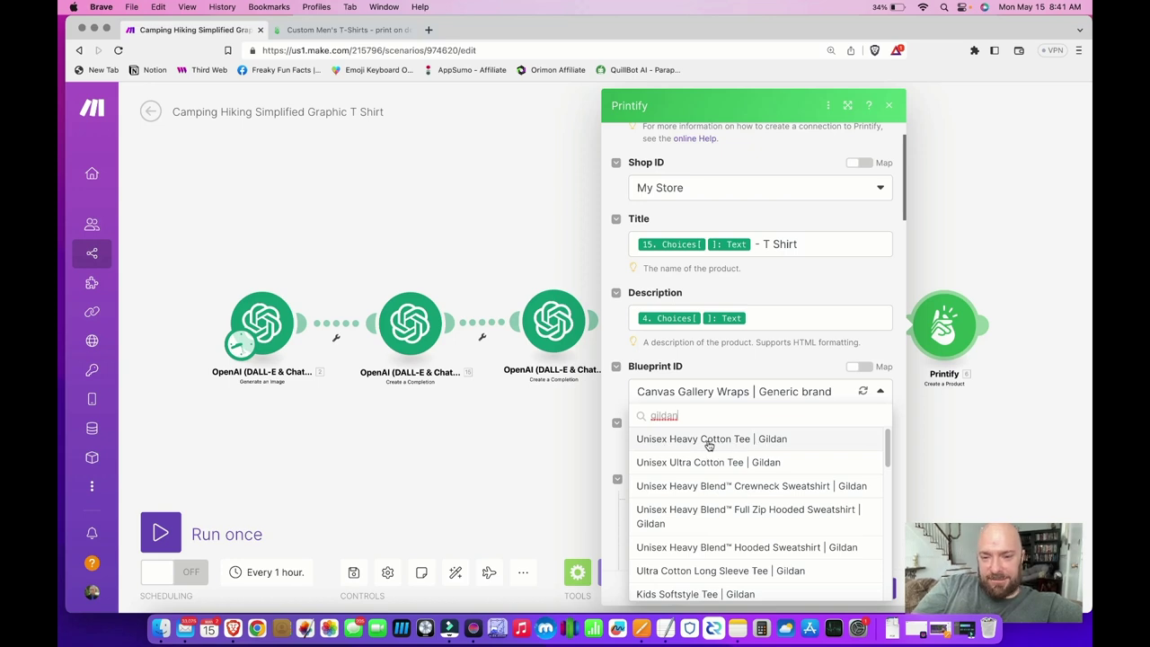
{"action": "scroll", "coordinate": [694, 543], "scroll_direction": "down", "scroll_amount": 5}
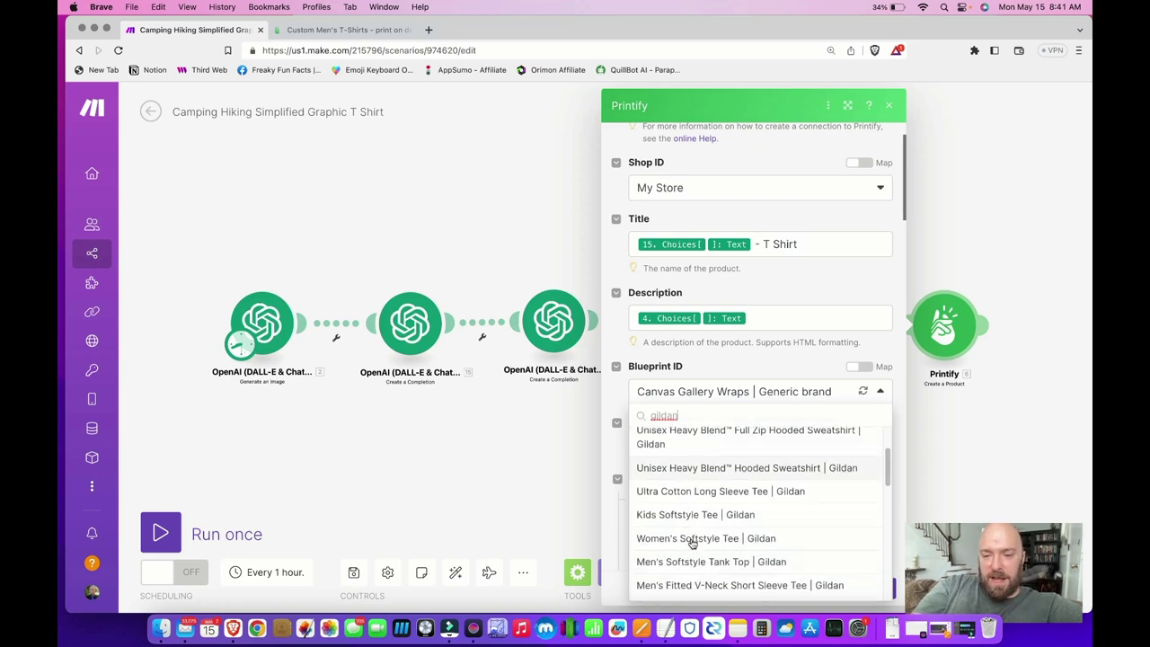
{"action": "scroll", "coordinate": [692, 543], "scroll_direction": "down", "scroll_amount": 2}
{"action": "scroll", "coordinate": [692, 543], "scroll_direction": "up", "scroll_amount": 6}
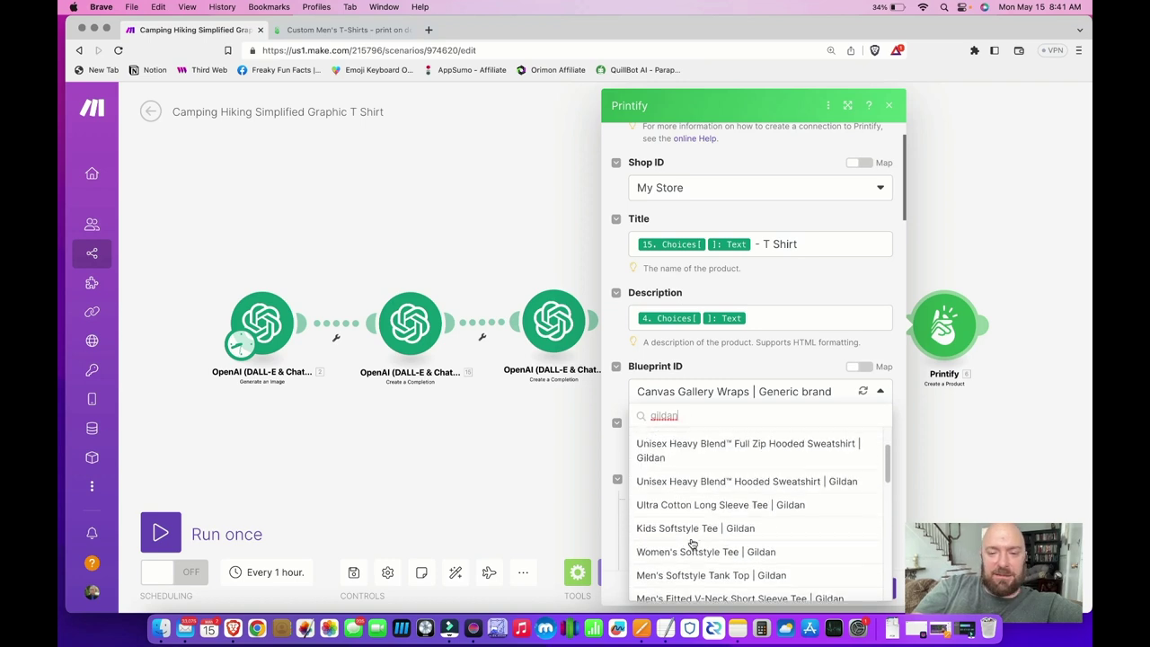
{"action": "scroll", "coordinate": [692, 543], "scroll_direction": "up", "scroll_amount": 1}
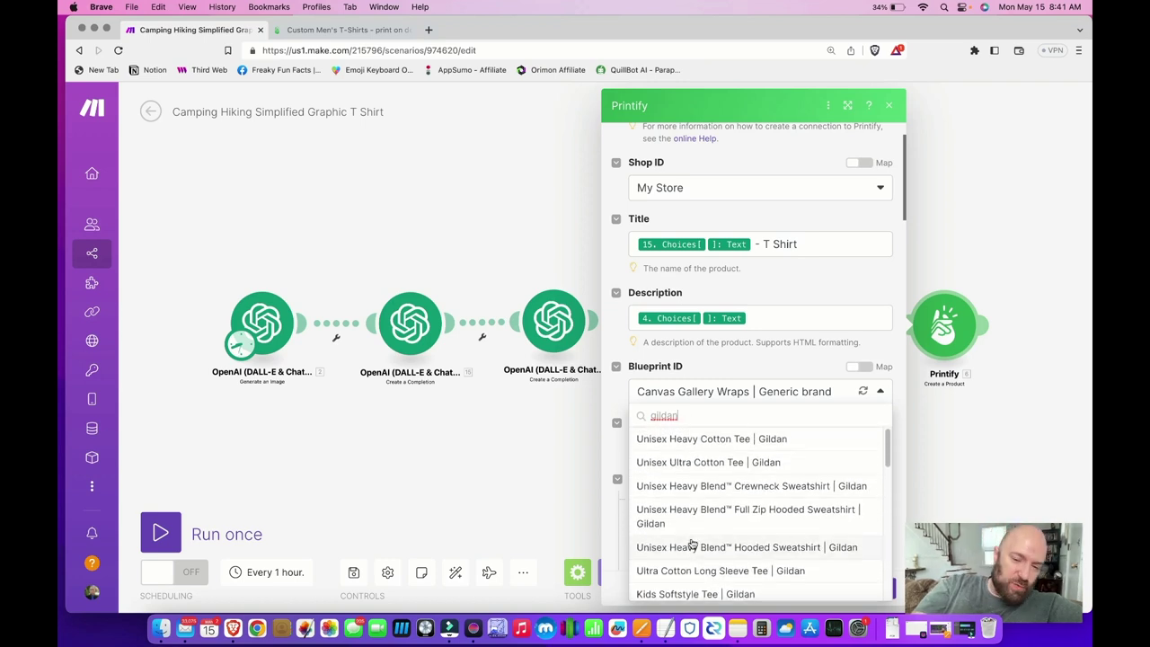
{"action": "left_click", "coordinate": [705, 443]}
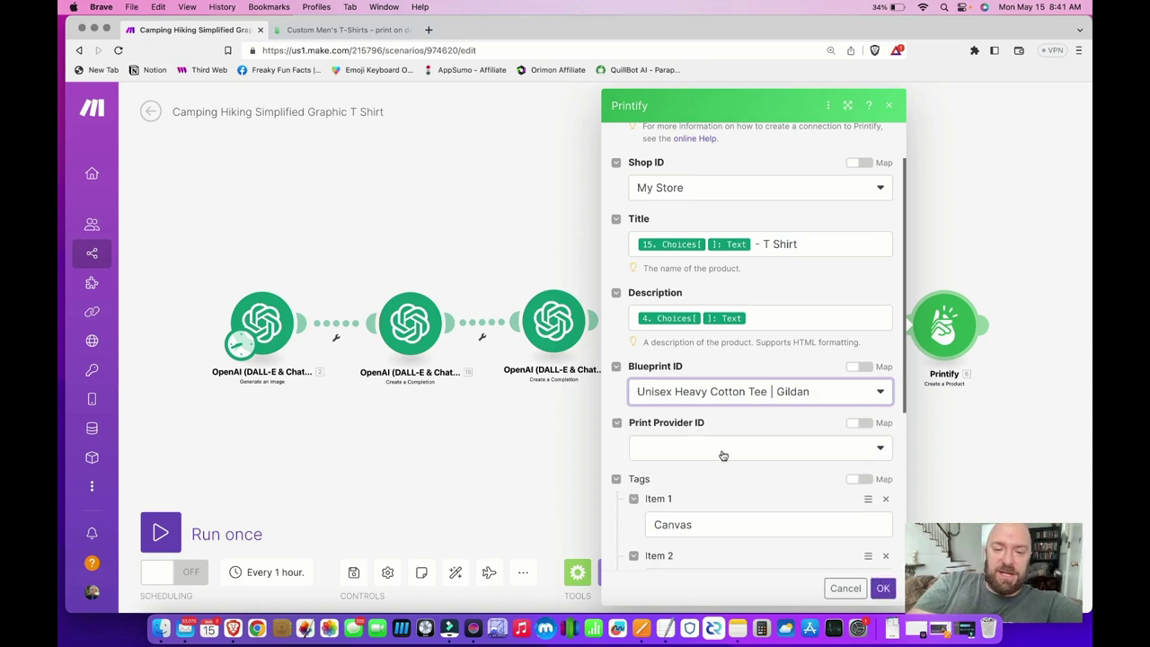
Switch to the Printify catalog and compare the available print providers for the Gildan Unisex Heavy Cotton Tee
{"action": "left_click", "coordinate": [723, 453]}
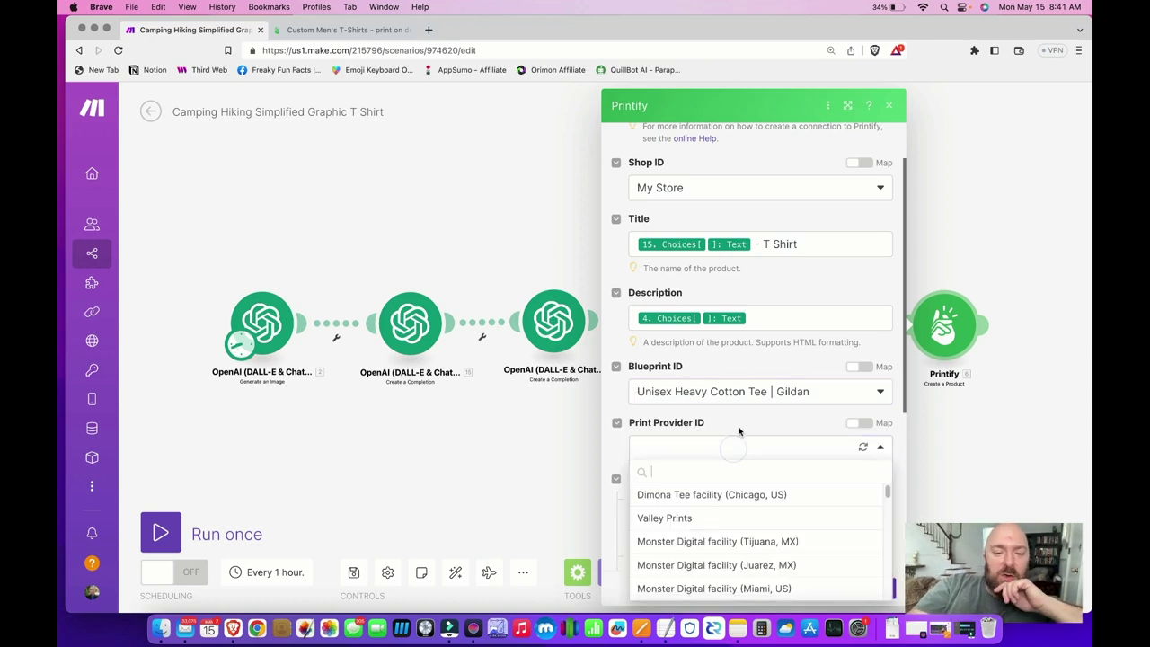
{"action": "left_click", "coordinate": [739, 423]}
{"action": "left_click", "coordinate": [348, 30]}
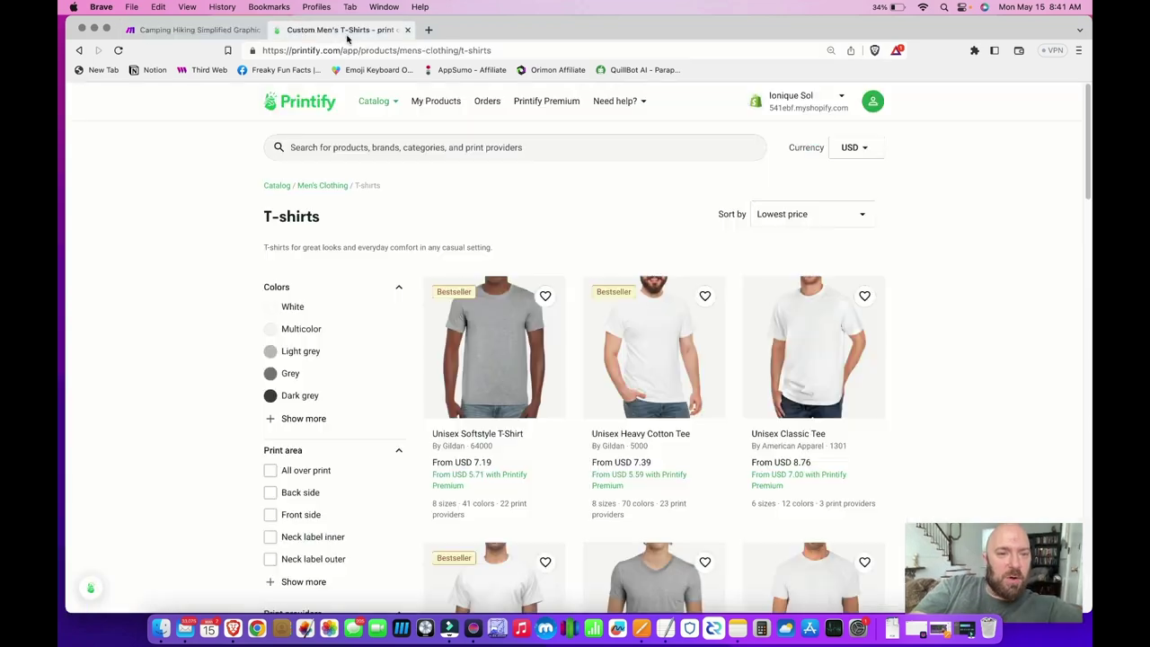
{"action": "left_click", "coordinate": [628, 331]}
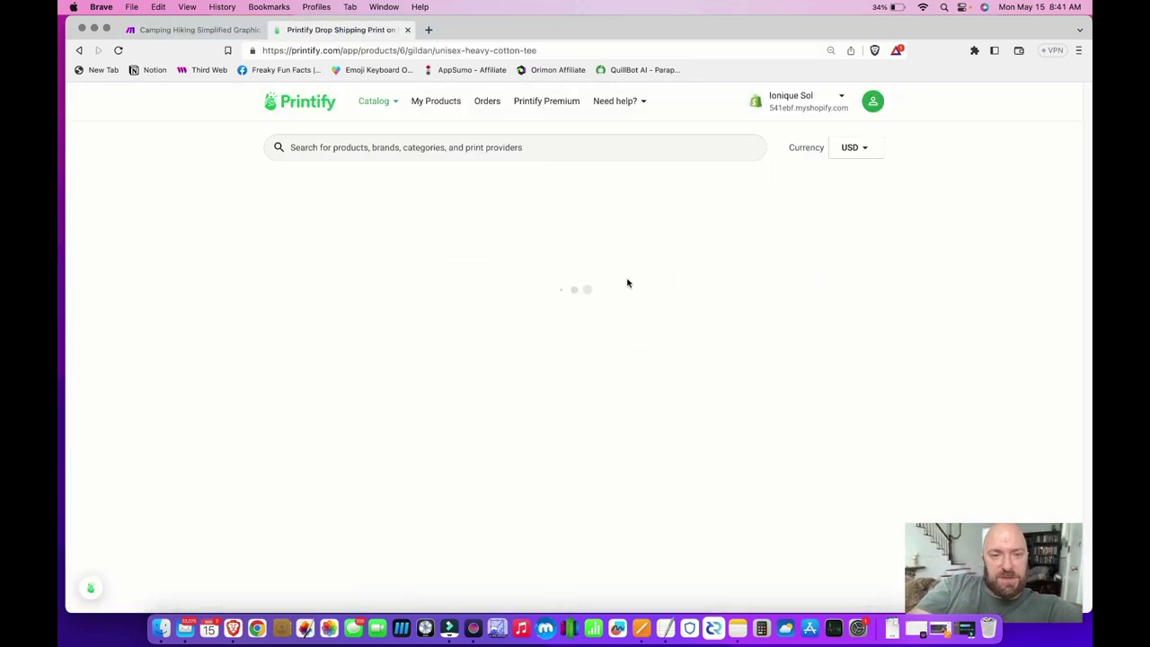
{"action": "scroll", "coordinate": [595, 353], "scroll_direction": "down", "scroll_amount": 5}
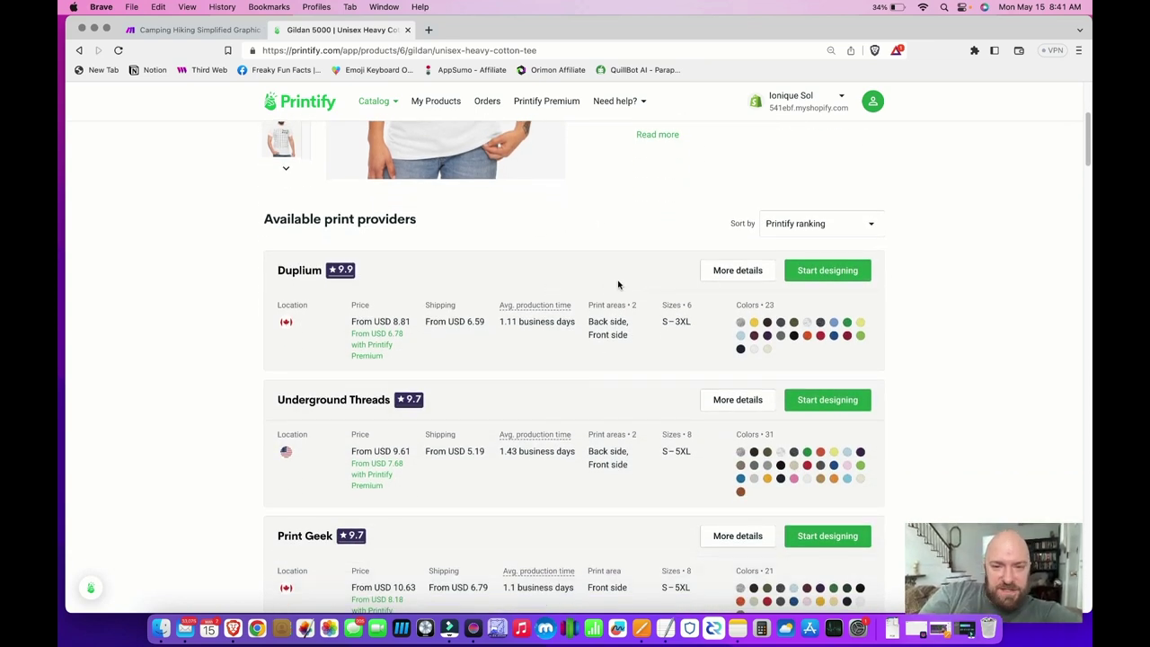
{"action": "scroll", "coordinate": [641, 377], "scroll_direction": "down", "scroll_amount": 1}
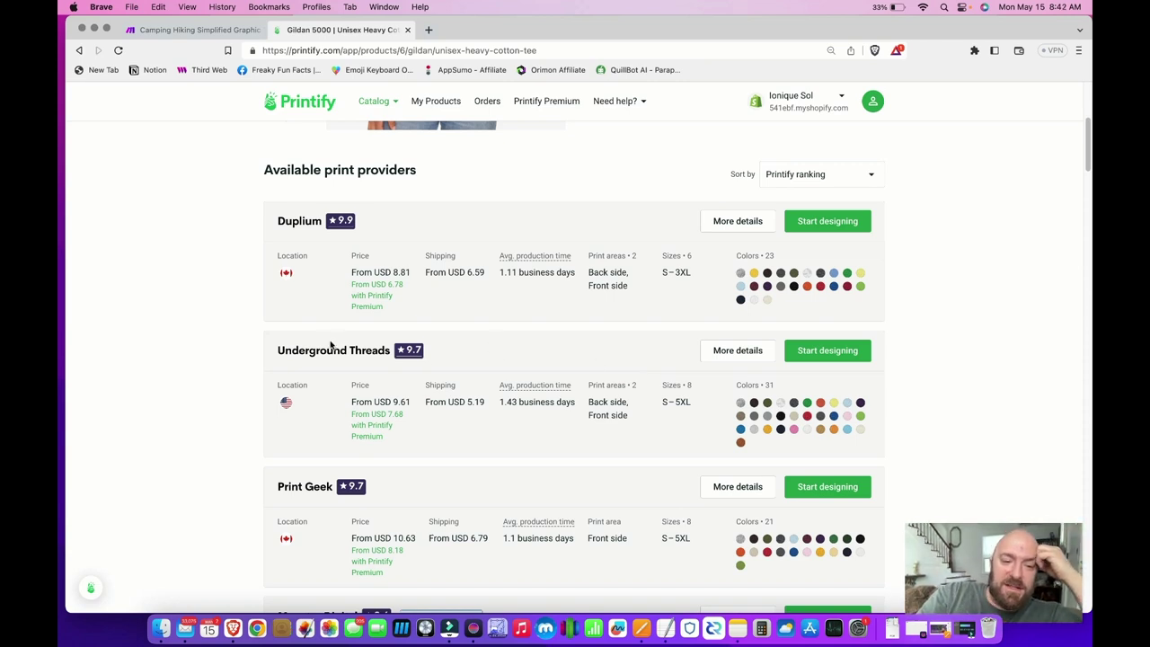
Return to the Make scenario and set the Print Provider ID to Underground Threads
{"action": "left_click", "coordinate": [201, 30]}
{"action": "left_click", "coordinate": [744, 446]}
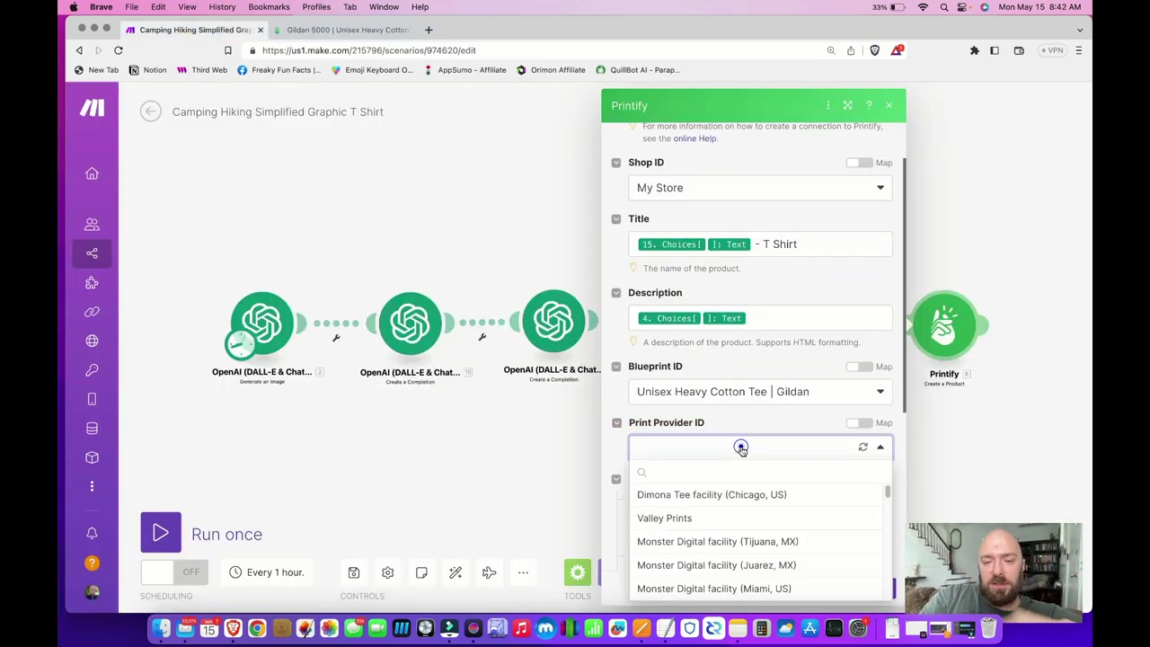
{"action": "scroll", "coordinate": [728, 519], "scroll_direction": "down", "scroll_amount": 2}
{"action": "scroll", "coordinate": [728, 519], "scroll_direction": "down", "scroll_amount": 10}
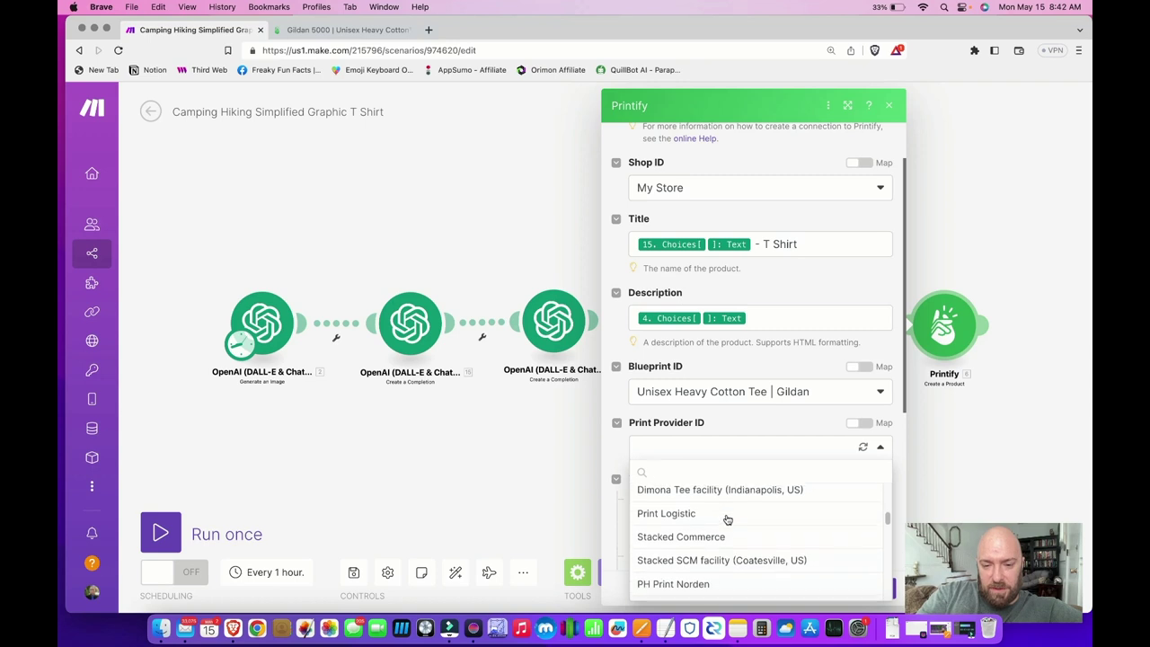
{"action": "scroll", "coordinate": [727, 519], "scroll_direction": "down", "scroll_amount": 5}
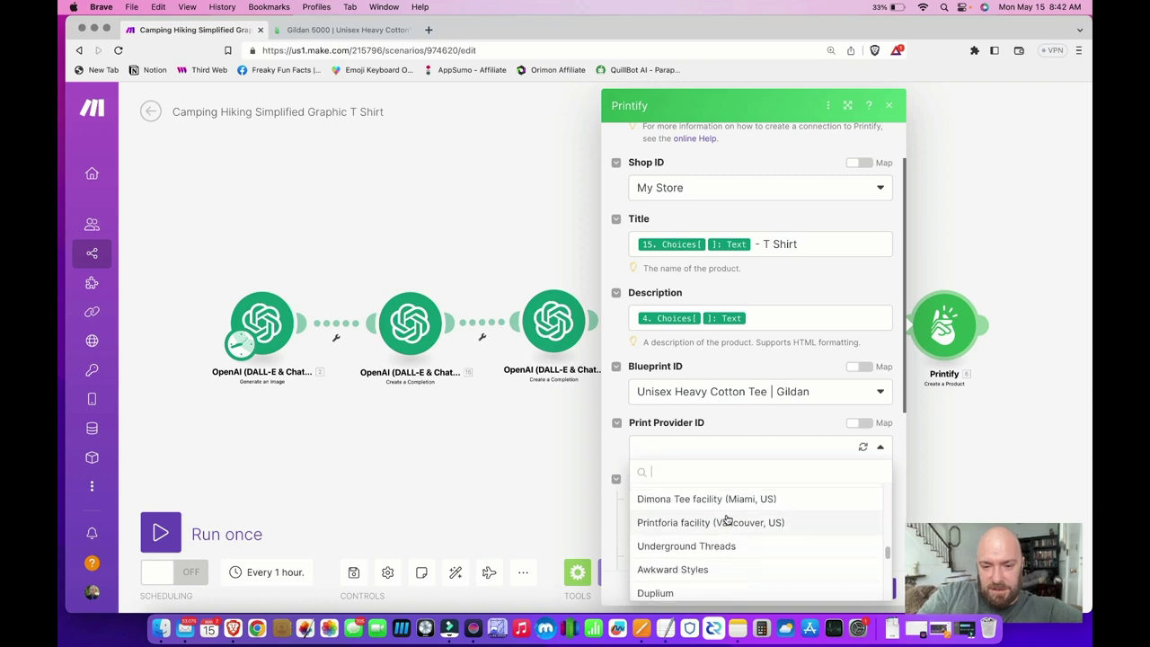
{"action": "left_click", "coordinate": [718, 534]}
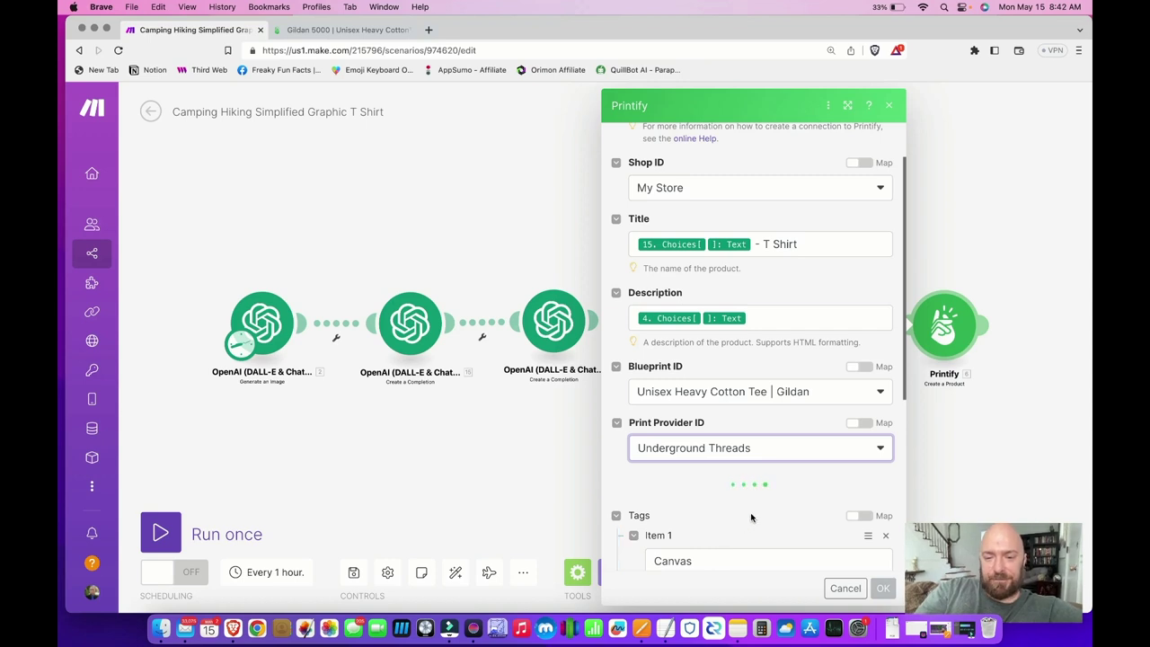
Turn off mapping for the Variant ID of variant Item 1 so it can be picked from a list
{"action": "scroll", "coordinate": [749, 517], "scroll_direction": "down", "scroll_amount": 1}
{"action": "scroll", "coordinate": [750, 513], "scroll_direction": "down", "scroll_amount": 2}
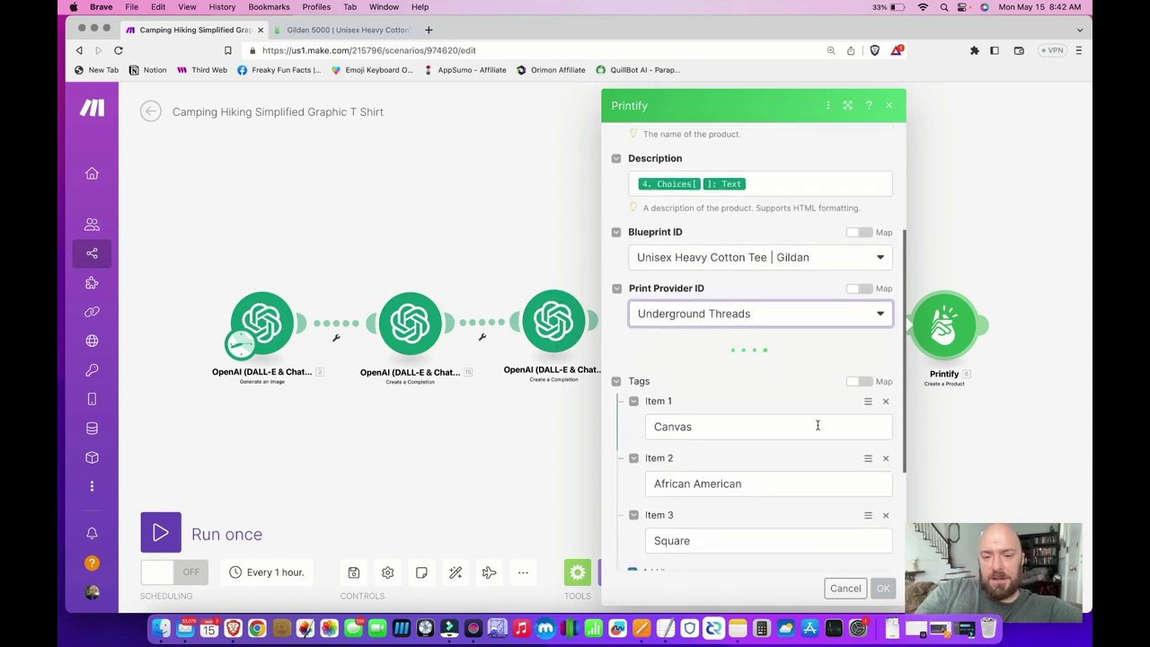
{"action": "scroll", "coordinate": [735, 380], "scroll_direction": "down", "scroll_amount": 1}
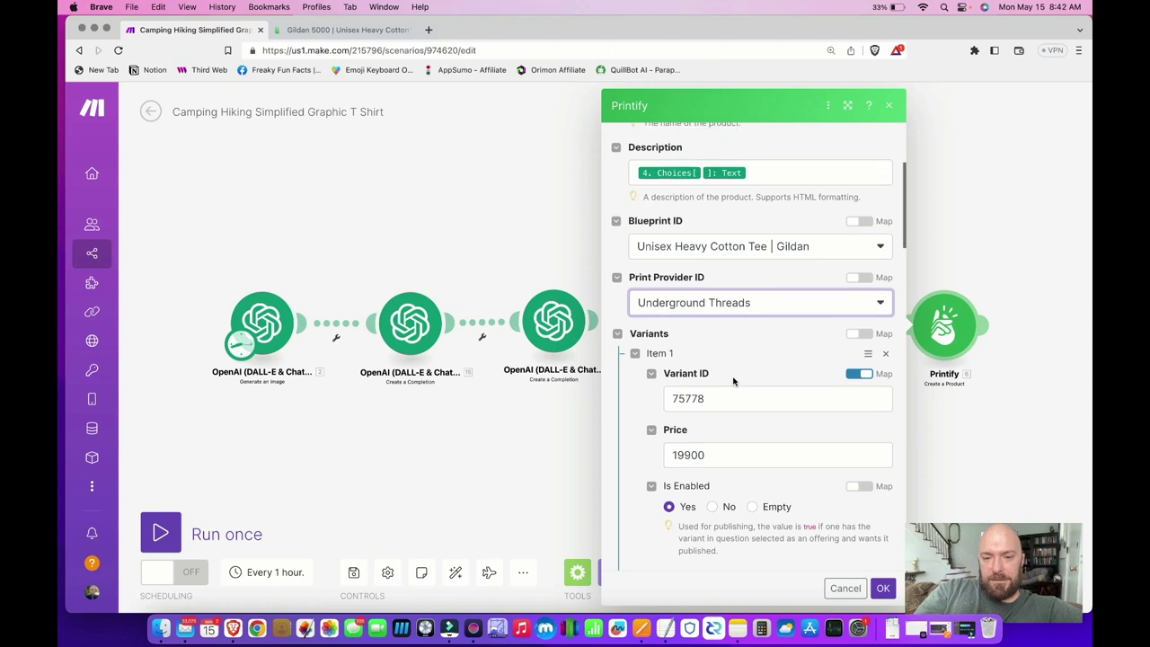
{"action": "left_click", "coordinate": [859, 349]}
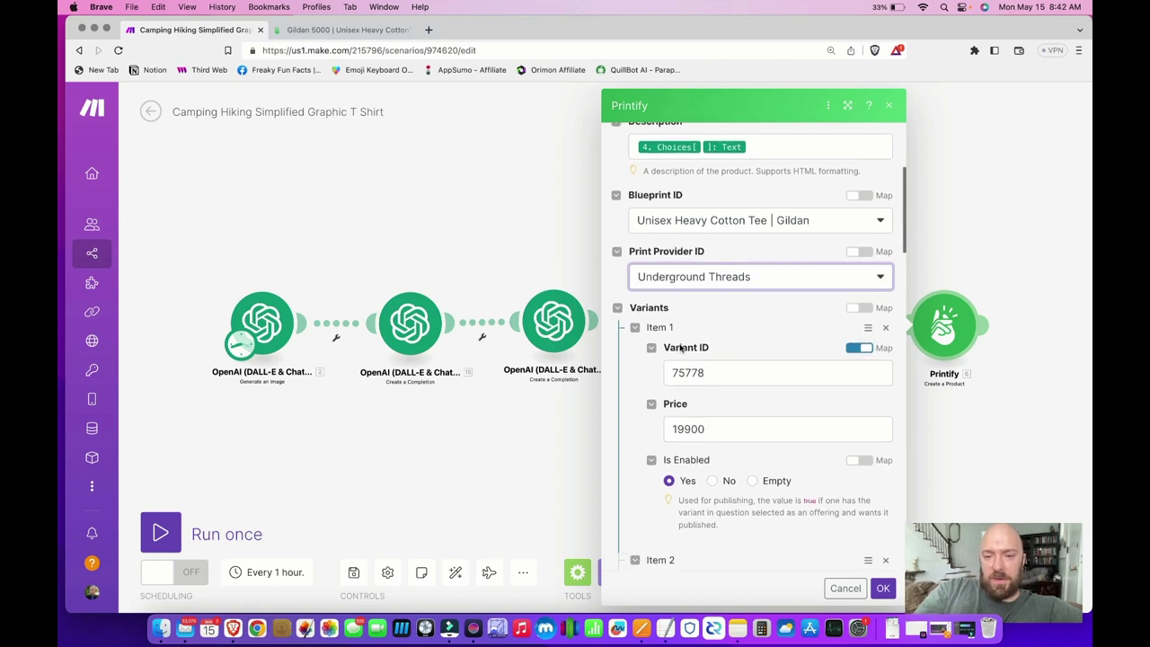
{"action": "left_click", "coordinate": [783, 406]}
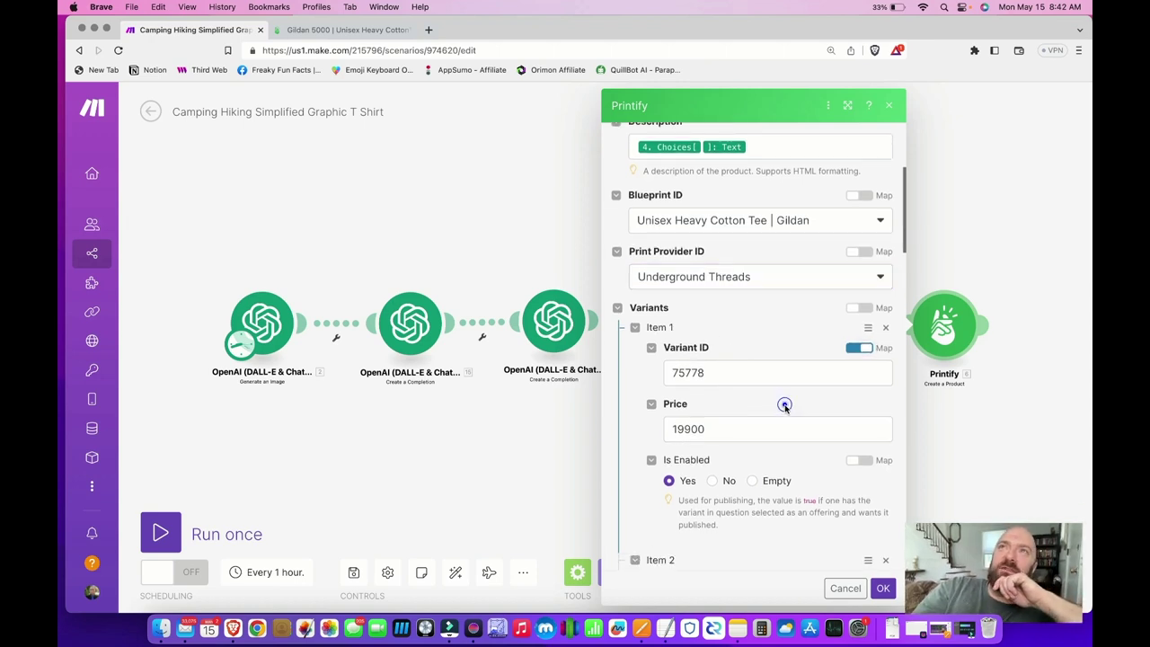
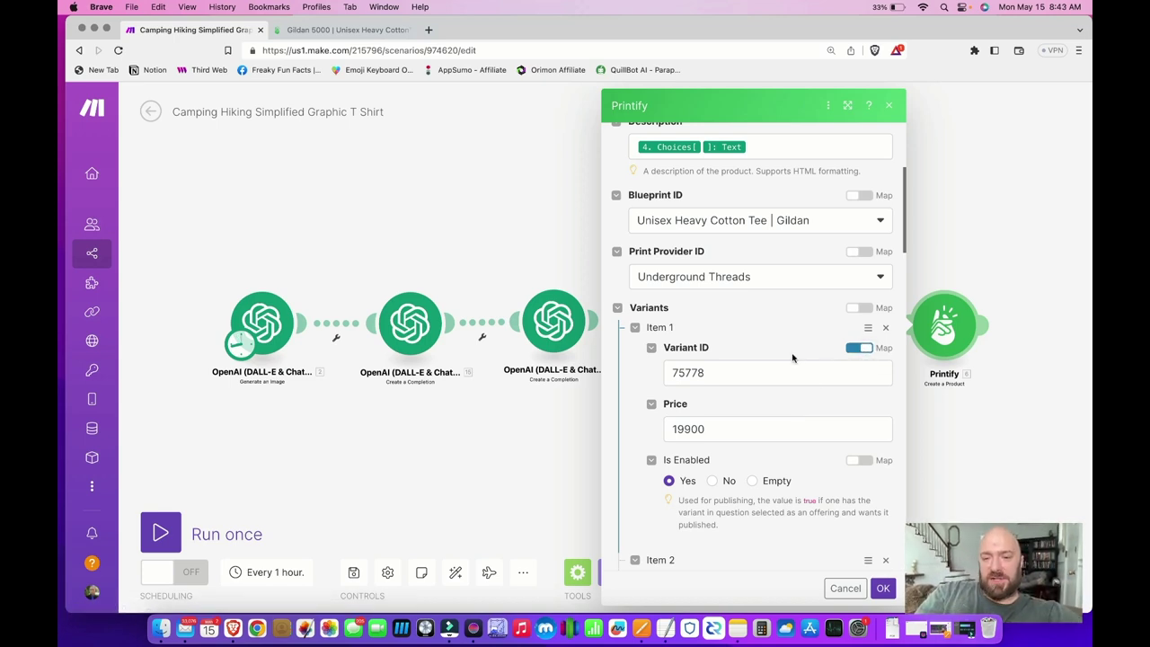
{"action": "left_click", "coordinate": [864, 348]}
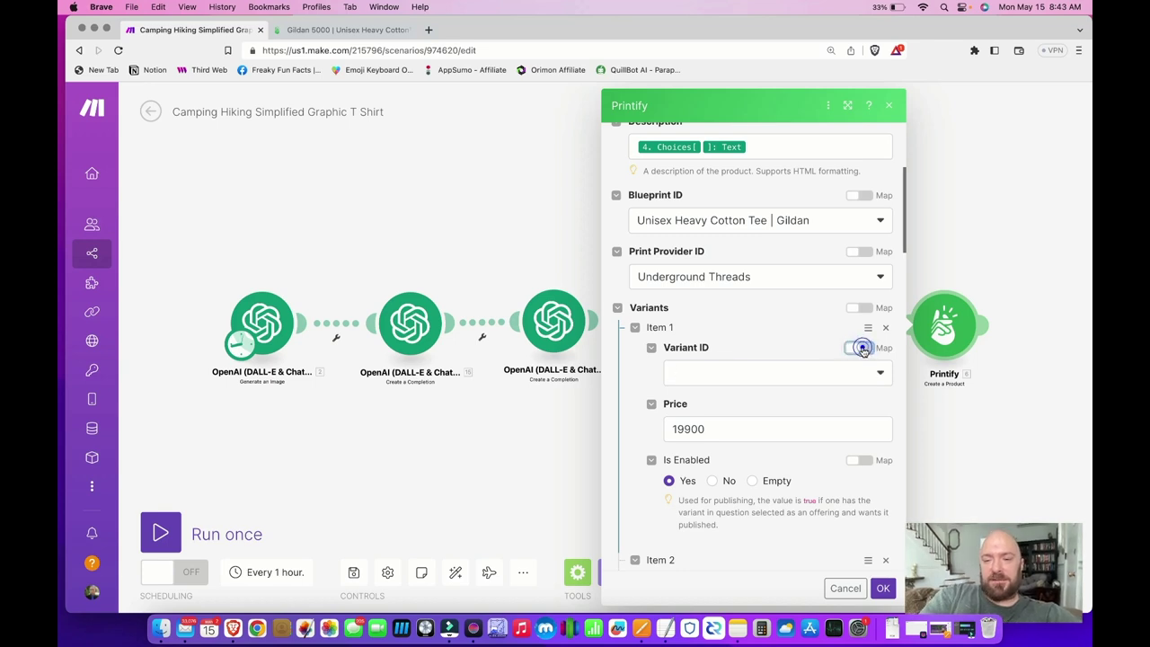
Choose Military Green / S as the Variant ID of variant Item 1
{"action": "left_click", "coordinate": [787, 378]}
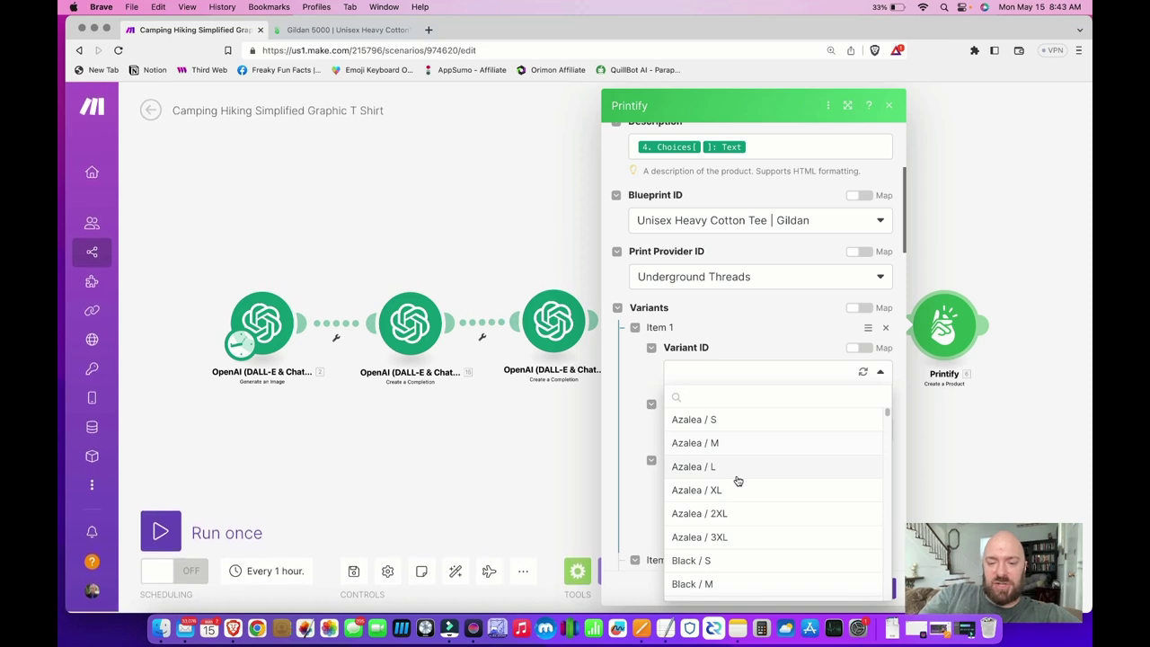
{"action": "scroll", "coordinate": [737, 478], "scroll_direction": "down", "scroll_amount": 3}
{"action": "scroll", "coordinate": [737, 481], "scroll_direction": "down", "scroll_amount": 10}
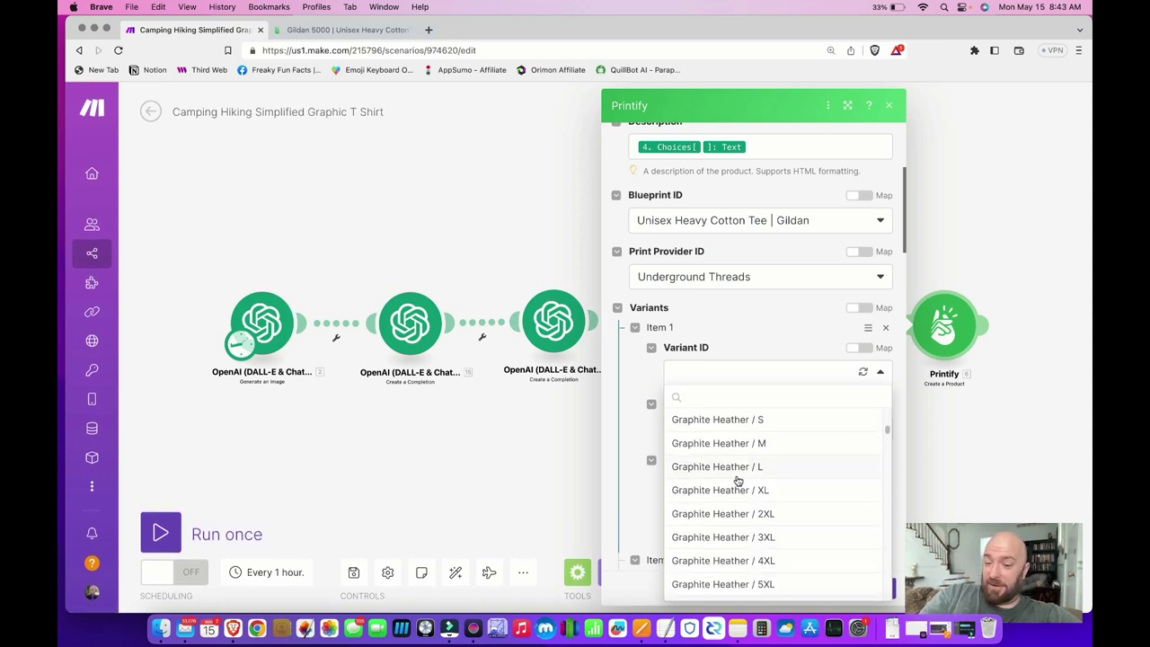
{"action": "scroll", "coordinate": [737, 481], "scroll_direction": "down", "scroll_amount": 5}
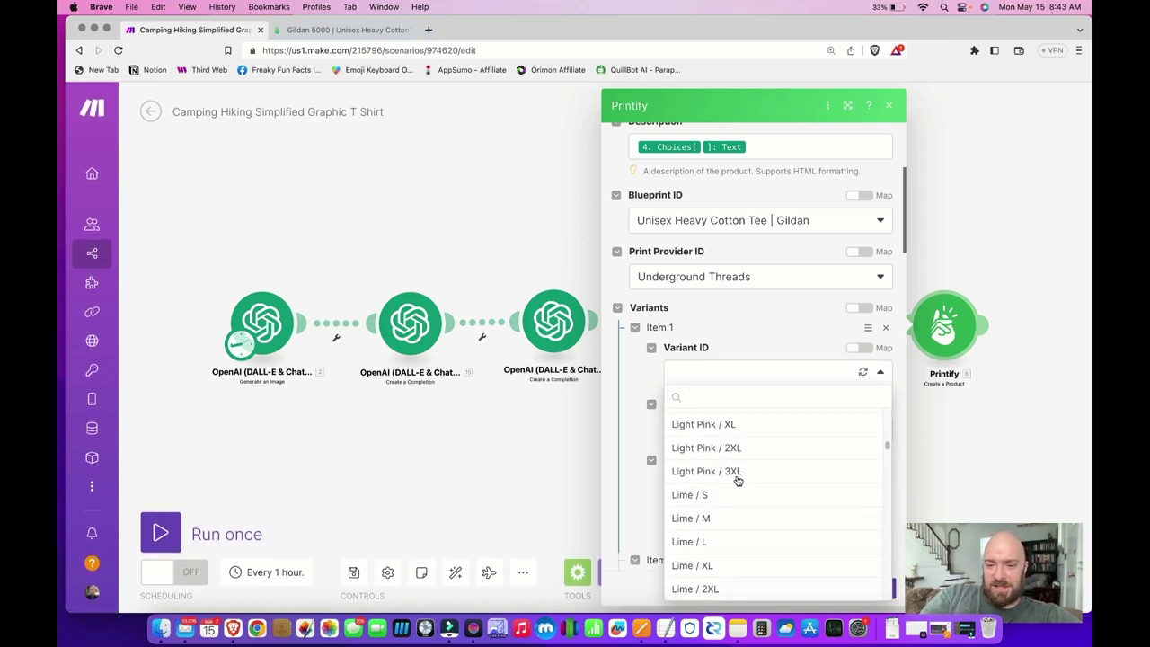
{"action": "scroll", "coordinate": [738, 480], "scroll_direction": "up", "scroll_amount": 3}
{"action": "scroll", "coordinate": [737, 481], "scroll_direction": "up", "scroll_amount": 5}
{"action": "scroll", "coordinate": [737, 480], "scroll_direction": "down", "scroll_amount": 4}
{"action": "scroll", "coordinate": [737, 481], "scroll_direction": "down", "scroll_amount": 8}
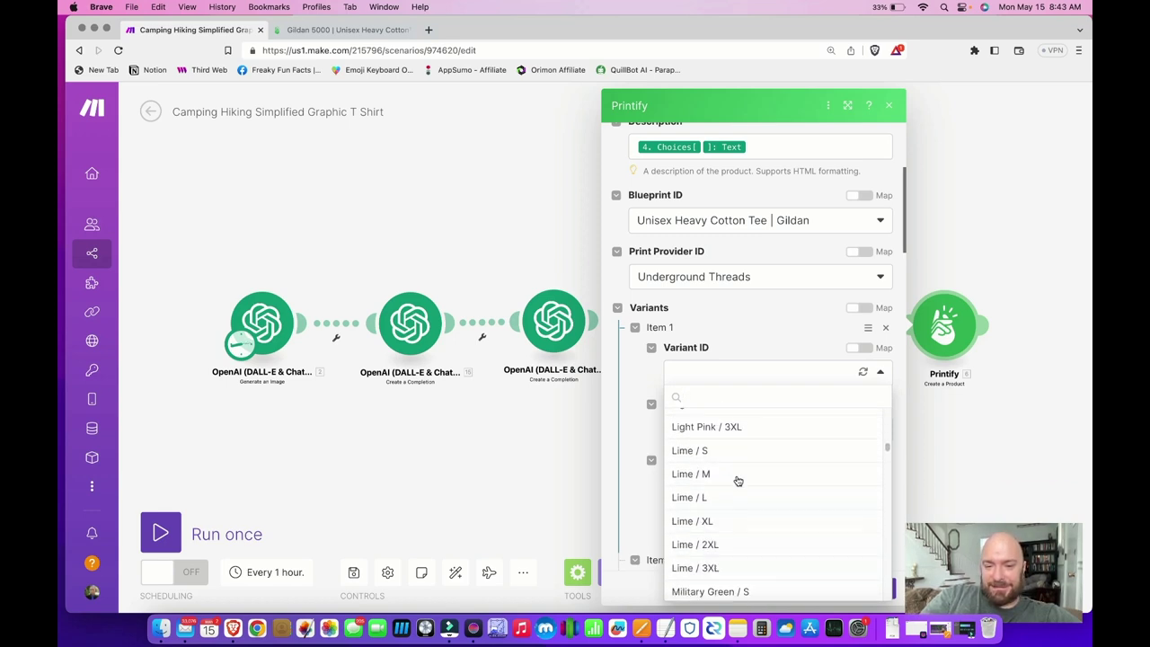
{"action": "scroll", "coordinate": [738, 481], "scroll_direction": "down", "scroll_amount": 5}
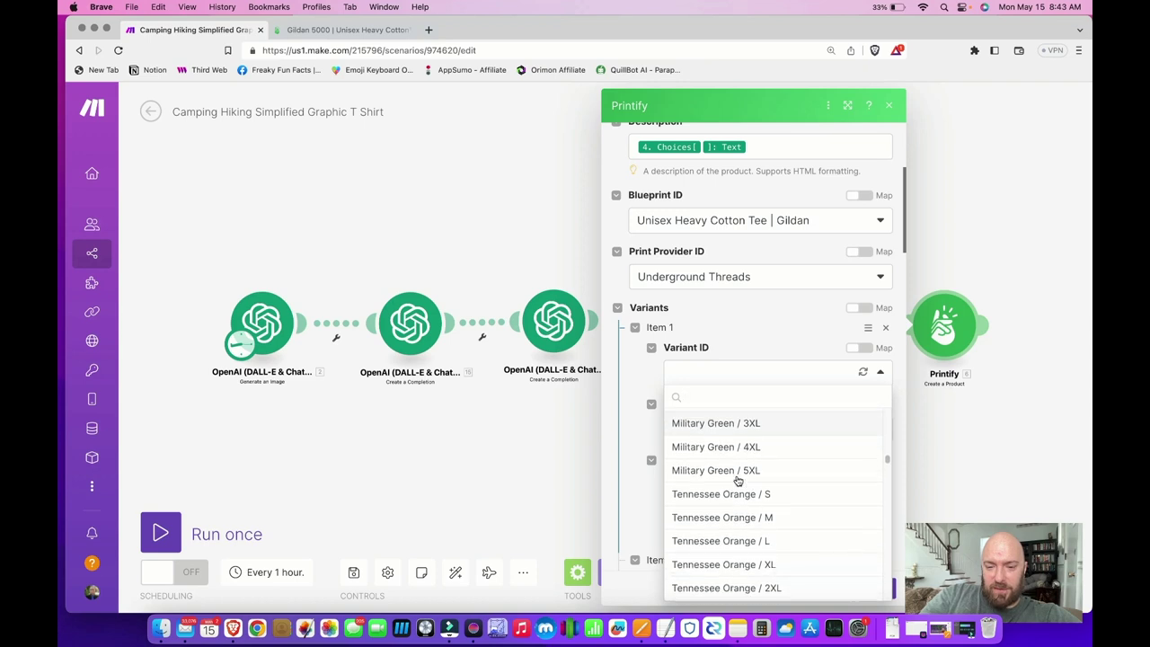
{"action": "scroll", "coordinate": [737, 481], "scroll_direction": "down", "scroll_amount": 1}
{"action": "scroll", "coordinate": [737, 481], "scroll_direction": "up", "scroll_amount": 6}
{"action": "scroll", "coordinate": [738, 481], "scroll_direction": "down", "scroll_amount": 1}
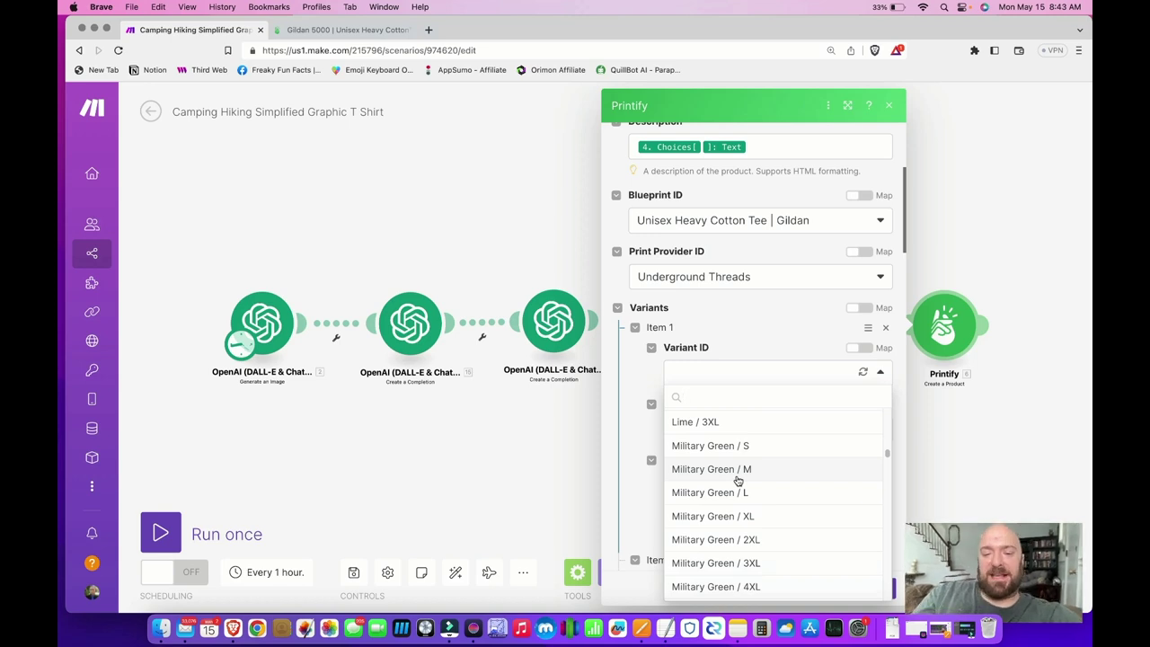
{"action": "left_click", "coordinate": [741, 449]}
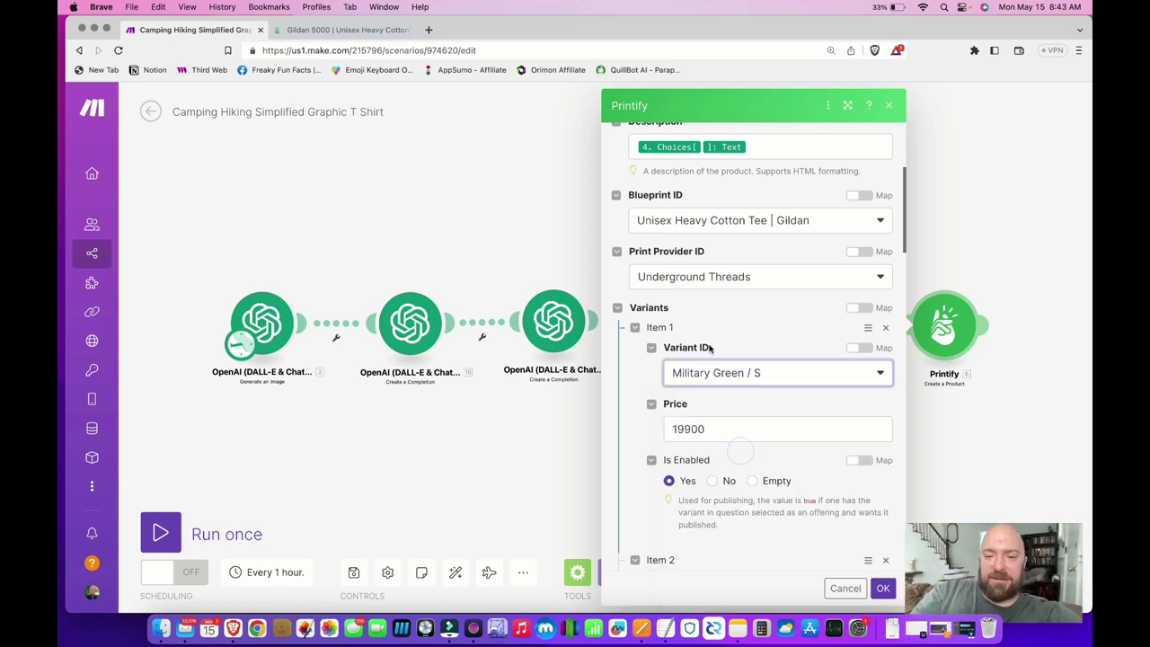
Check the Underground Threads price and shipping for the Unisex Heavy Cotton Tee in the Printify catalog before repricing variant Item 1
{"action": "double_click", "coordinate": [727, 429]}
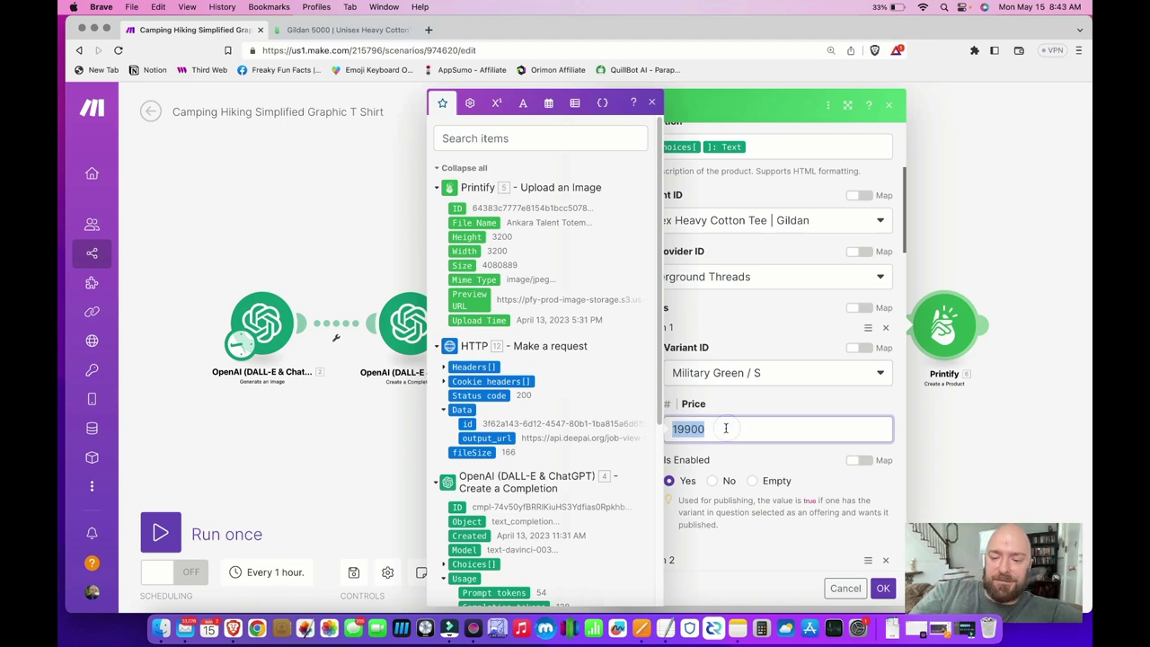
{"action": "left_click", "coordinate": [346, 30]}
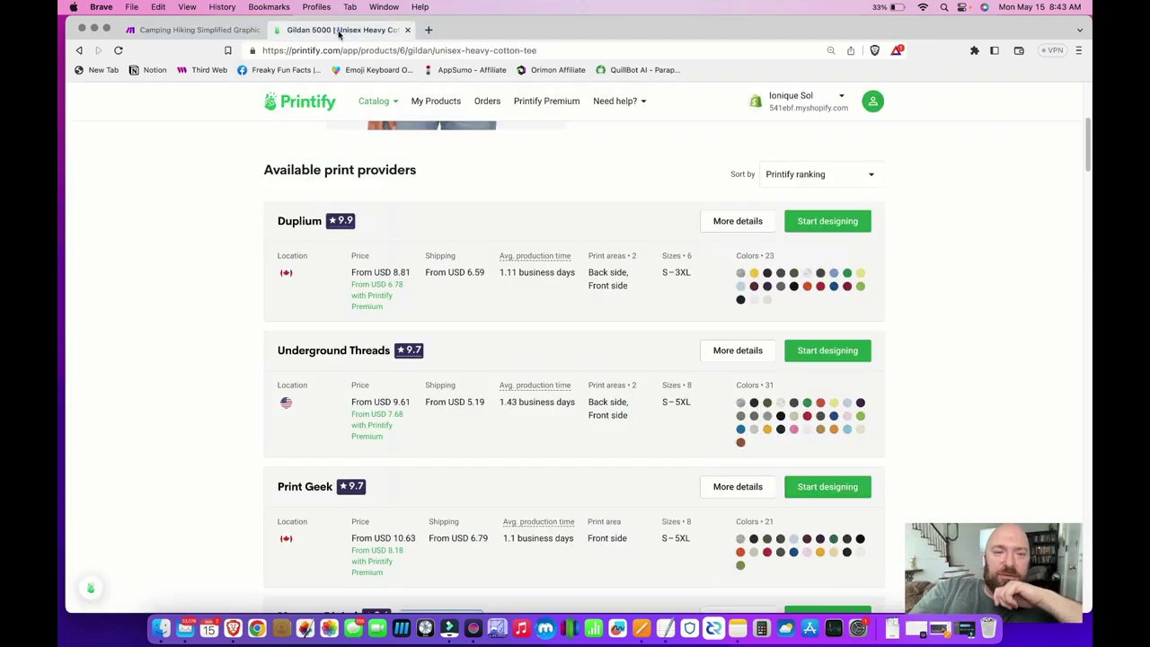
{"action": "scroll", "coordinate": [501, 249], "scroll_direction": "up", "scroll_amount": 5}
{"action": "scroll", "coordinate": [501, 249], "scroll_direction": "down", "scroll_amount": 2}
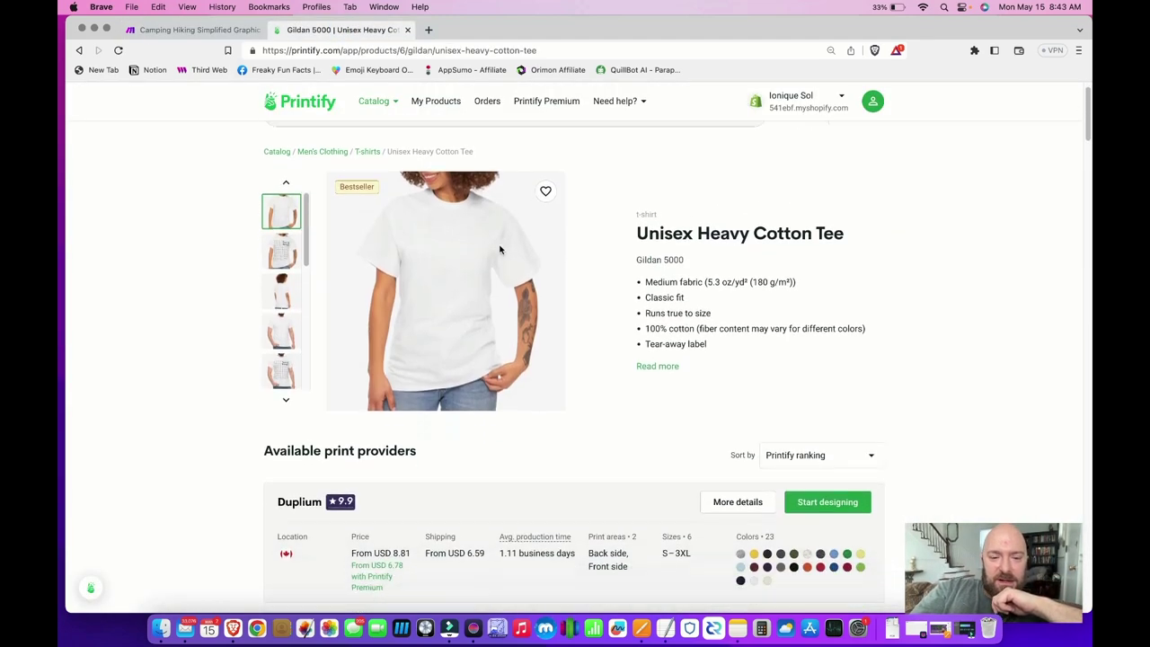
{"action": "left_click", "coordinate": [78, 50]}
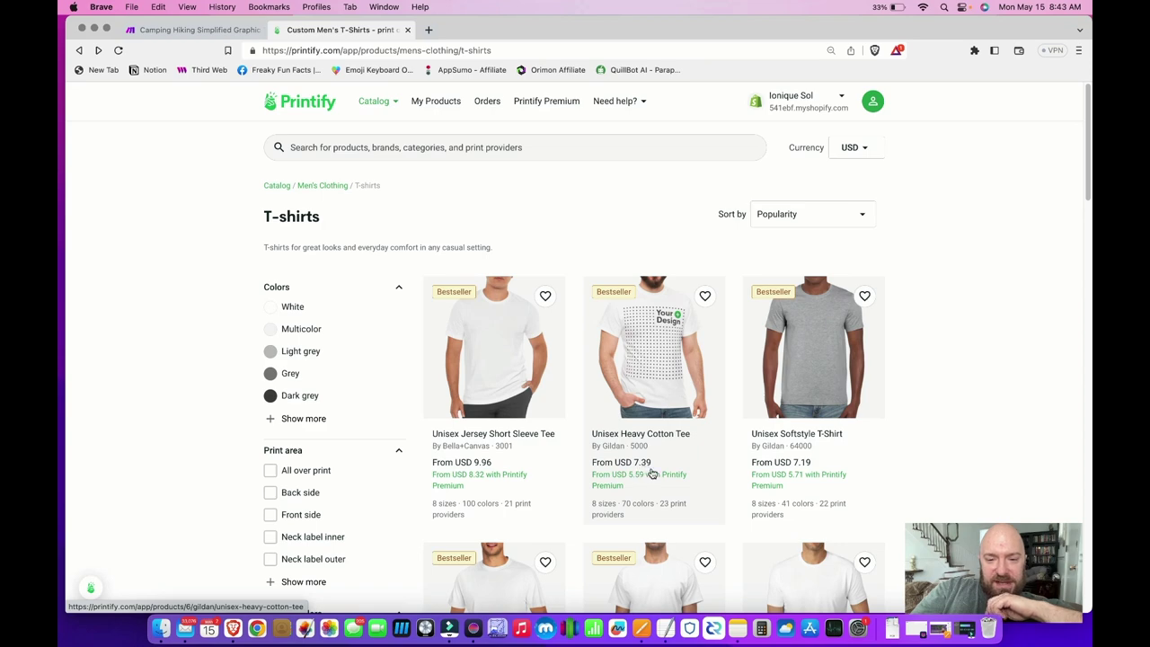
{"action": "left_click", "coordinate": [647, 357]}
{"action": "scroll", "coordinate": [672, 435], "scroll_direction": "down", "scroll_amount": 5}
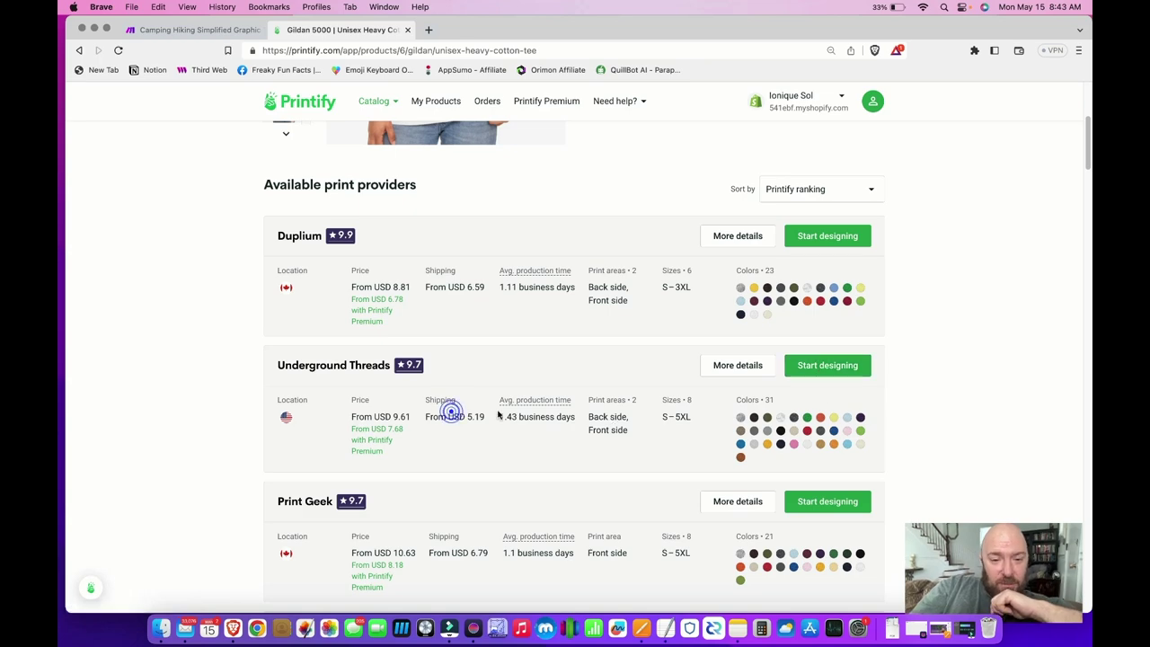
Return to the Make scenario and set the price of variant Item 1 to 14.00
{"action": "left_click", "coordinate": [158, 30]}
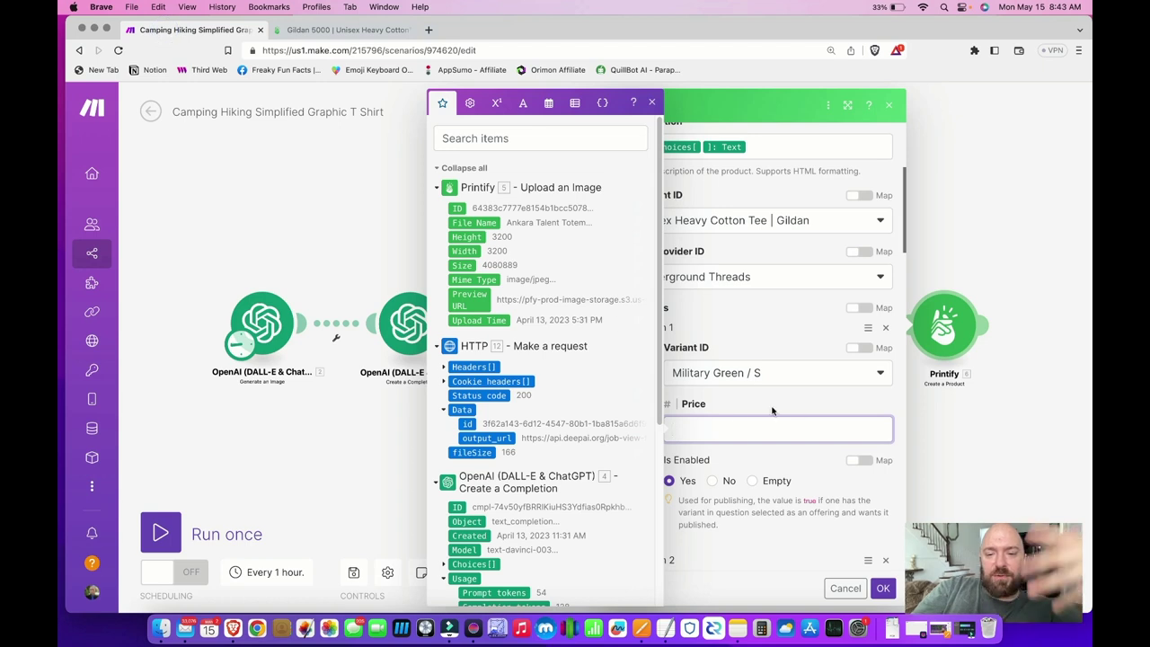
{"action": "left_click", "coordinate": [731, 436]}
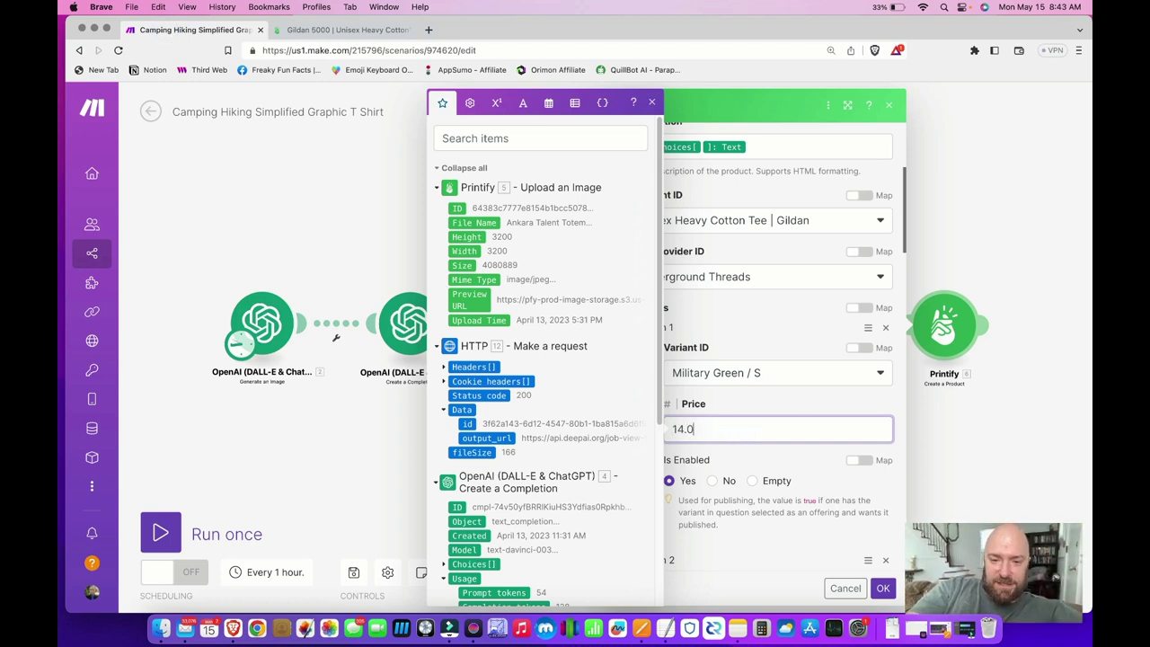
{"action": "left_click", "coordinate": [785, 396]}
Turn off Variant ID mapping for variant Item 2 and define it as Military Green / M priced at 14.00
{"action": "scroll", "coordinate": [844, 550], "scroll_direction": "down", "scroll_amount": 4}
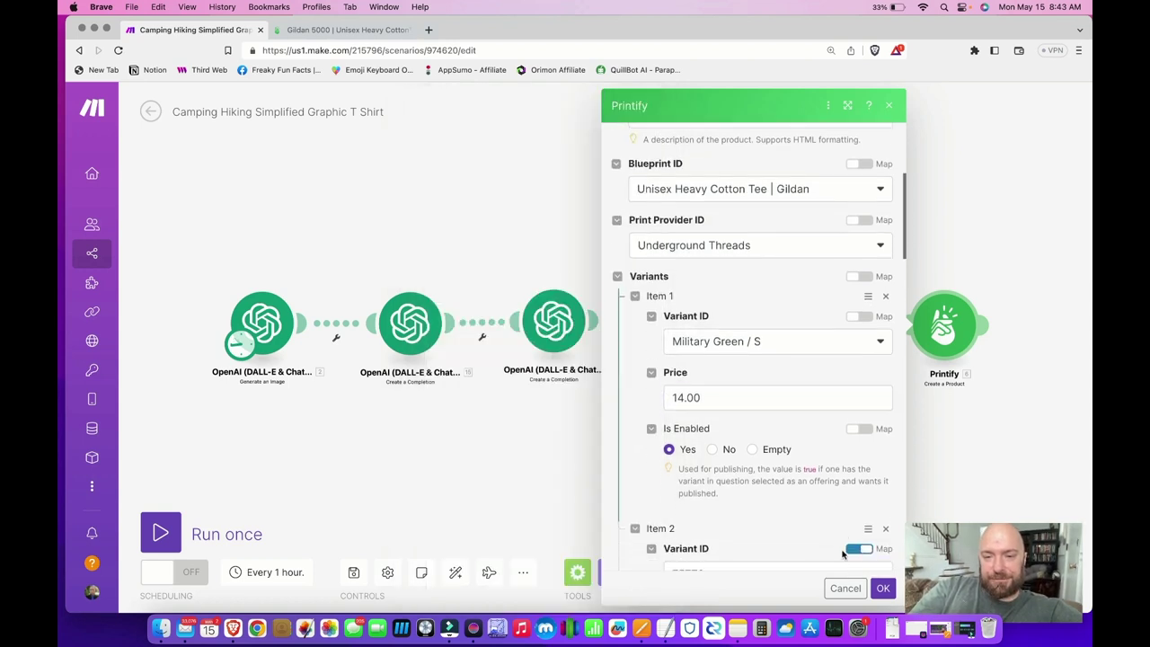
{"action": "scroll", "coordinate": [842, 555], "scroll_direction": "down", "scroll_amount": 1}
{"action": "left_click", "coordinate": [858, 420]}
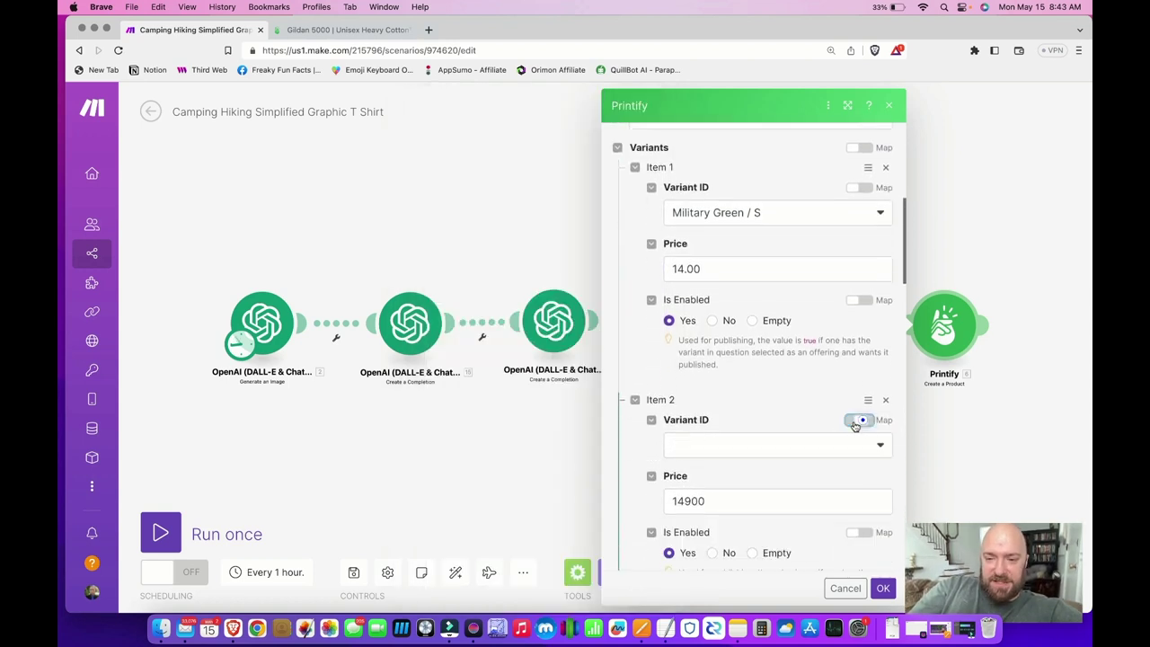
{"action": "left_click", "coordinate": [771, 451]}
{"action": "scroll", "coordinate": [771, 557], "scroll_direction": "down", "scroll_amount": 15}
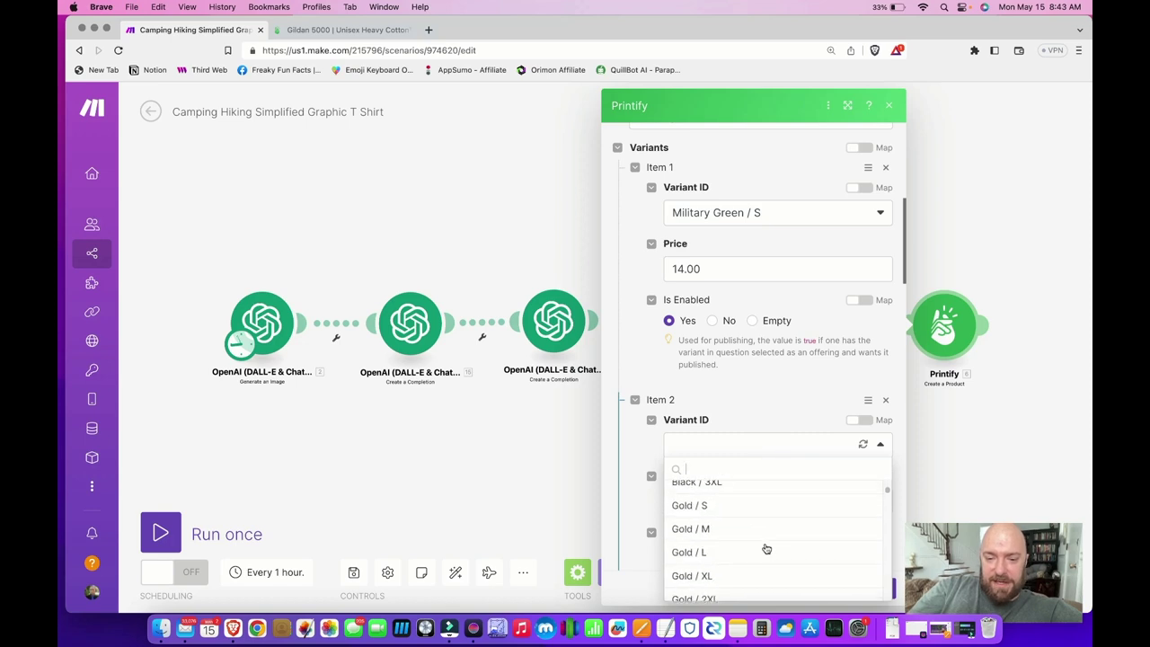
{"action": "scroll", "coordinate": [766, 547], "scroll_direction": "down", "scroll_amount": 10}
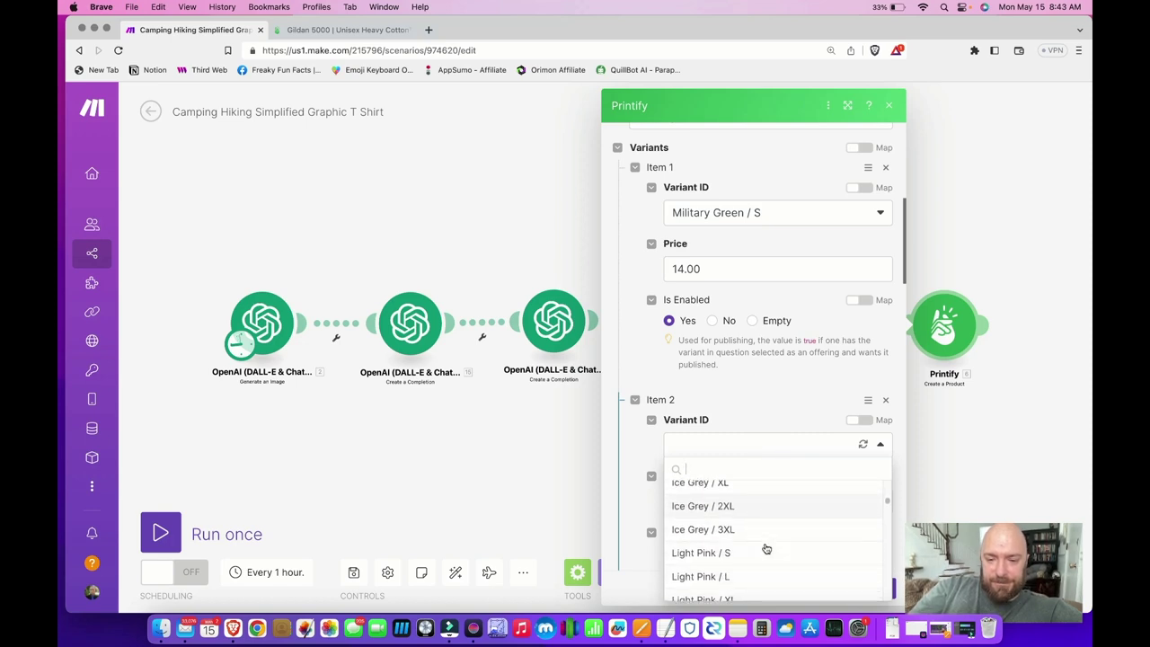
{"action": "scroll", "coordinate": [766, 553], "scroll_direction": "up", "scroll_amount": 3}
{"action": "left_click", "coordinate": [763, 559]}
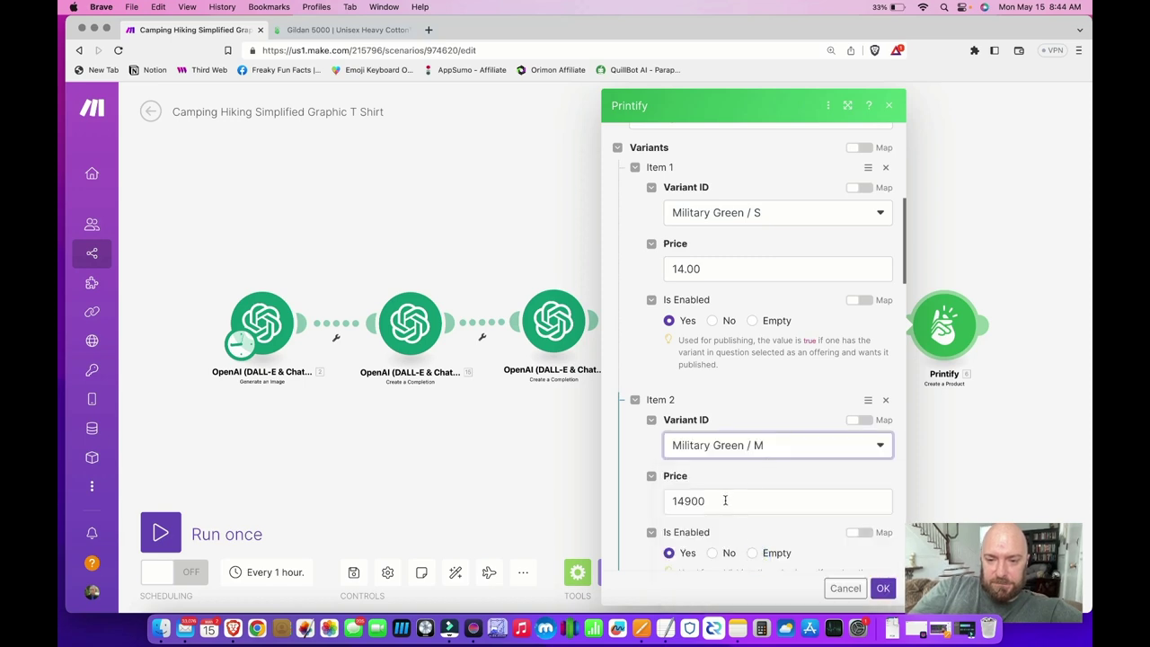
{"action": "left_click", "coordinate": [724, 500]}
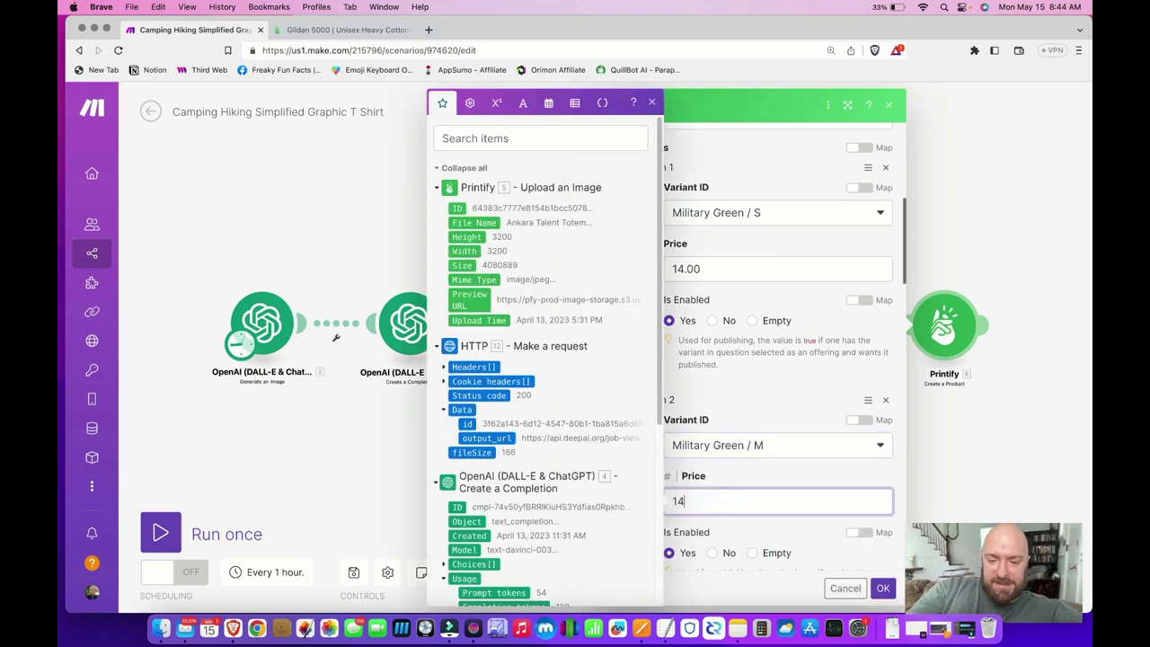
{"action": "left_click", "coordinate": [753, 396]}
Turn off Variant ID mapping for variant Item 3 and choose Military Green / L
{"action": "scroll", "coordinate": [751, 391], "scroll_direction": "down", "scroll_amount": 5}
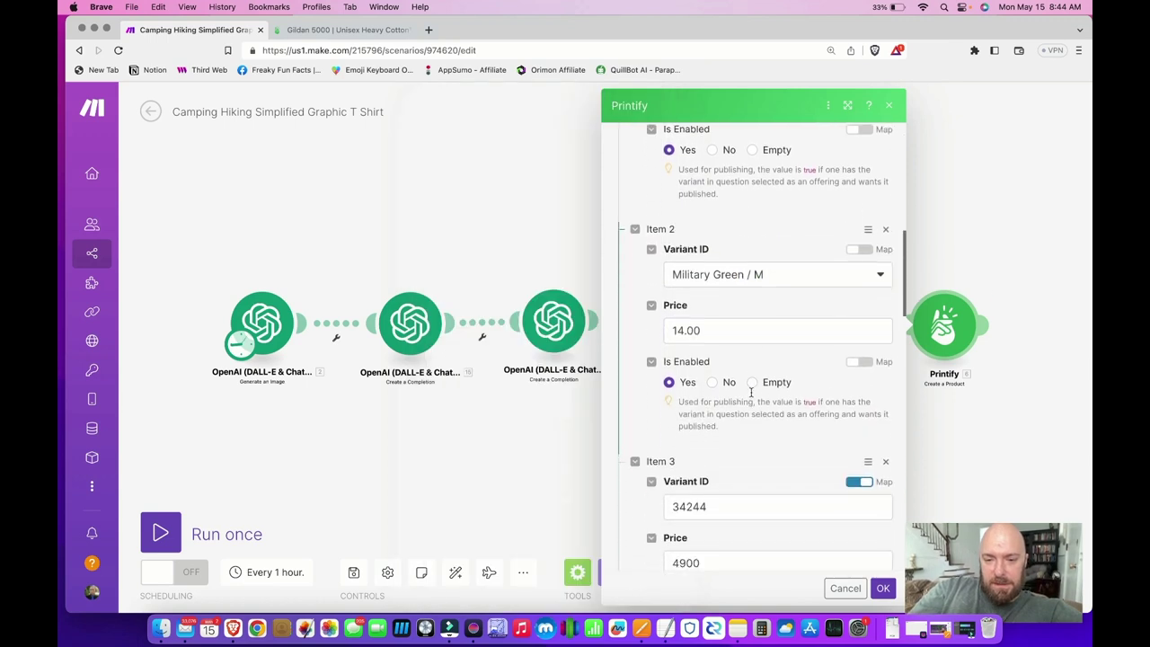
{"action": "scroll", "coordinate": [819, 438], "scroll_direction": "down", "scroll_amount": 1}
{"action": "left_click", "coordinate": [856, 396]}
{"action": "left_click", "coordinate": [796, 426]}
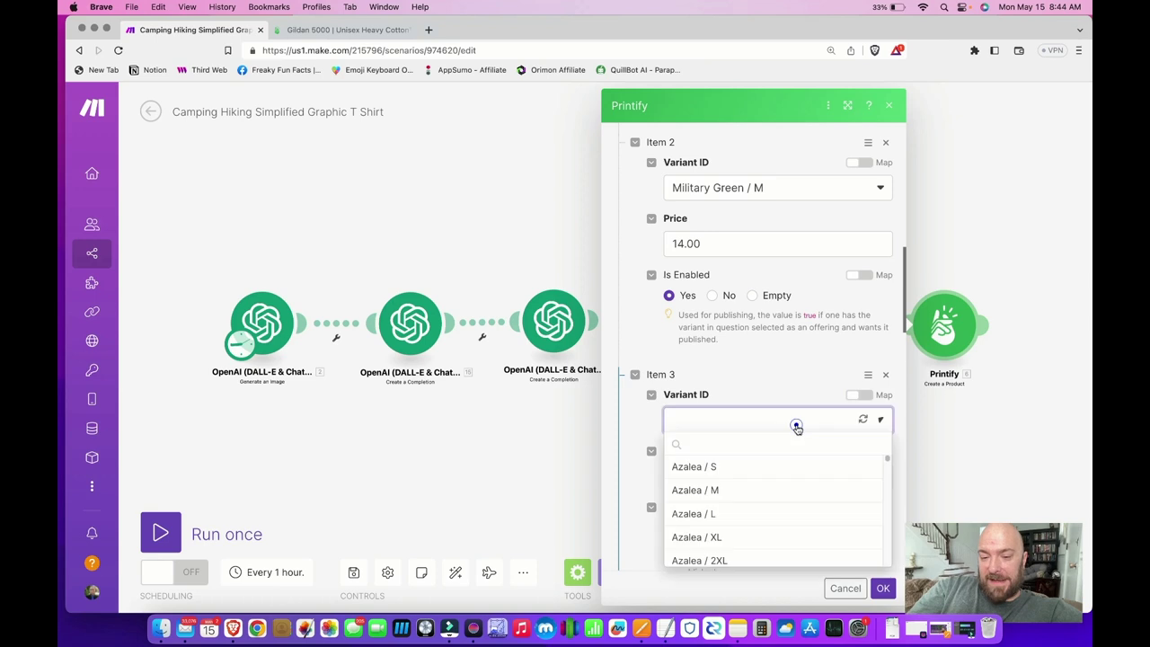
{"action": "scroll", "coordinate": [752, 539], "scroll_direction": "down", "scroll_amount": 15}
{"action": "scroll", "coordinate": [751, 542], "scroll_direction": "down", "scroll_amount": 3}
{"action": "scroll", "coordinate": [751, 542], "scroll_direction": "up", "scroll_amount": 1}
{"action": "left_click", "coordinate": [748, 553]}
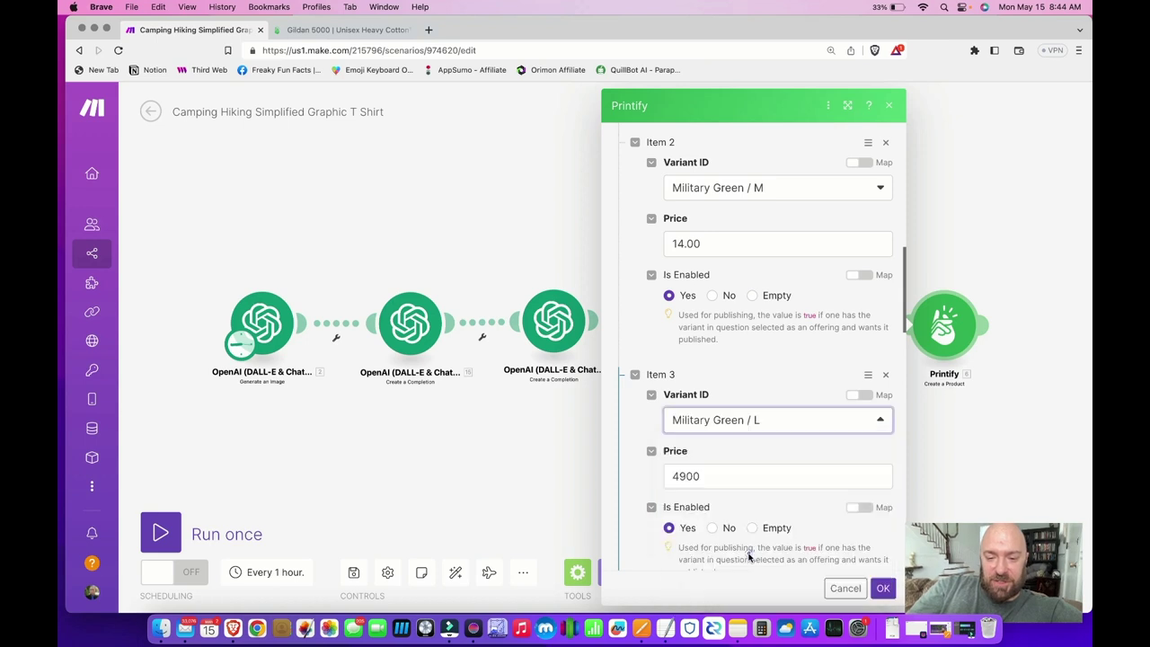
Set the price of variant Item 3 to 17.00
{"action": "left_click", "coordinate": [719, 476]}
{"action": "double_click", "coordinate": [717, 481]}
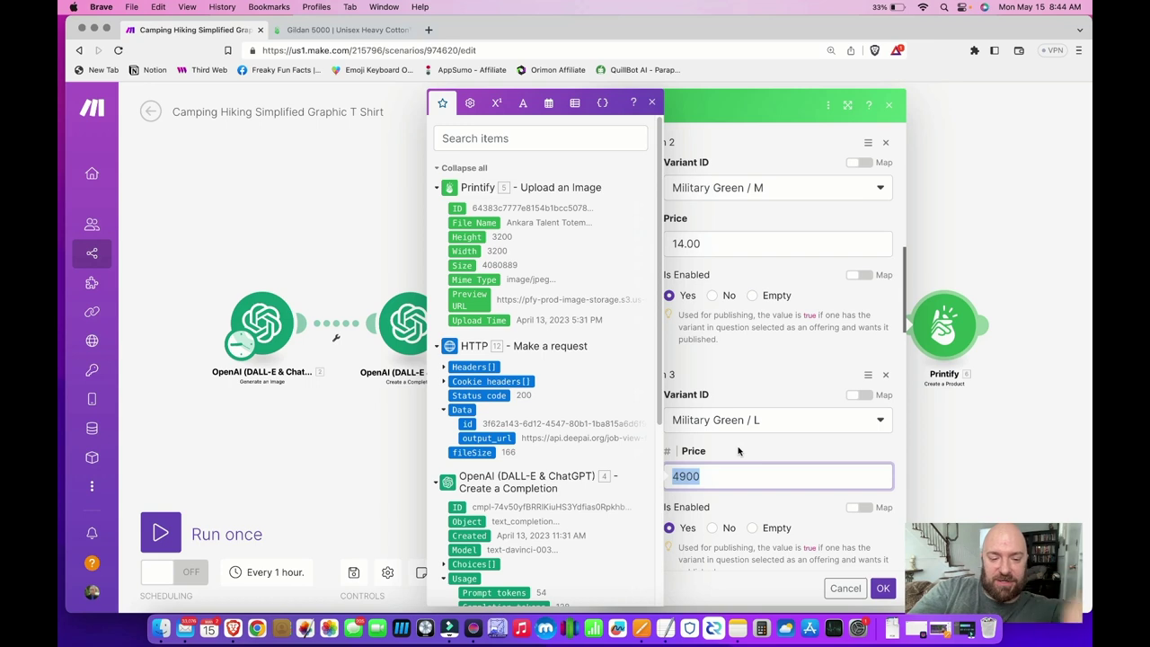
{"action": "type", "text": "17."}
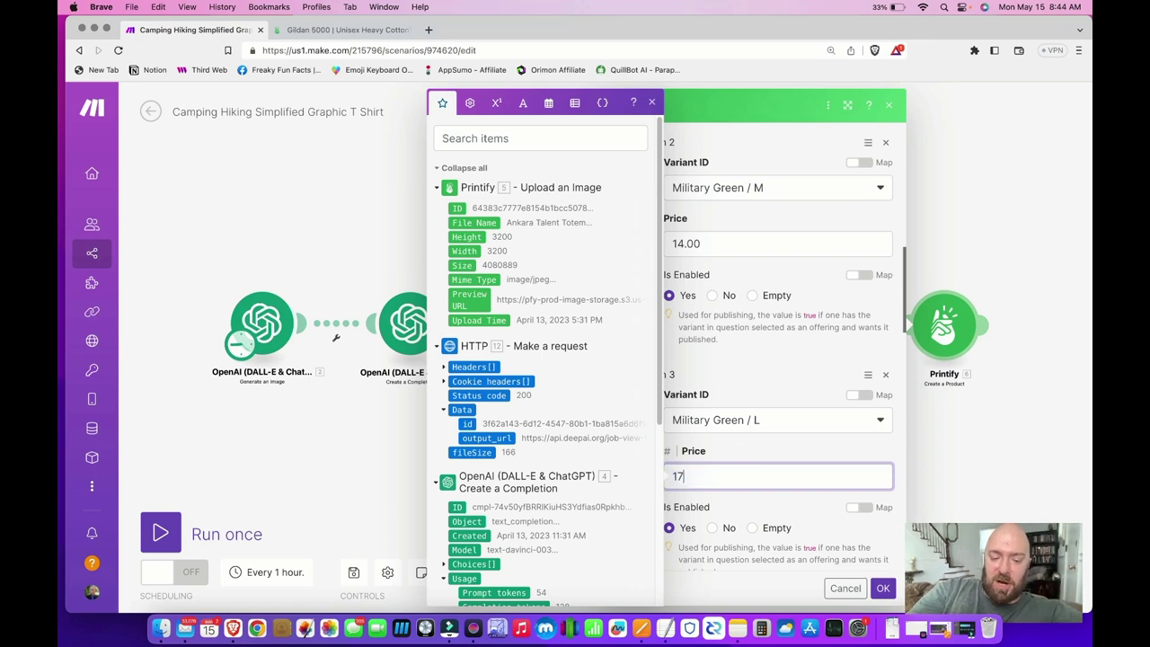
{"action": "left_click", "coordinate": [748, 453]}
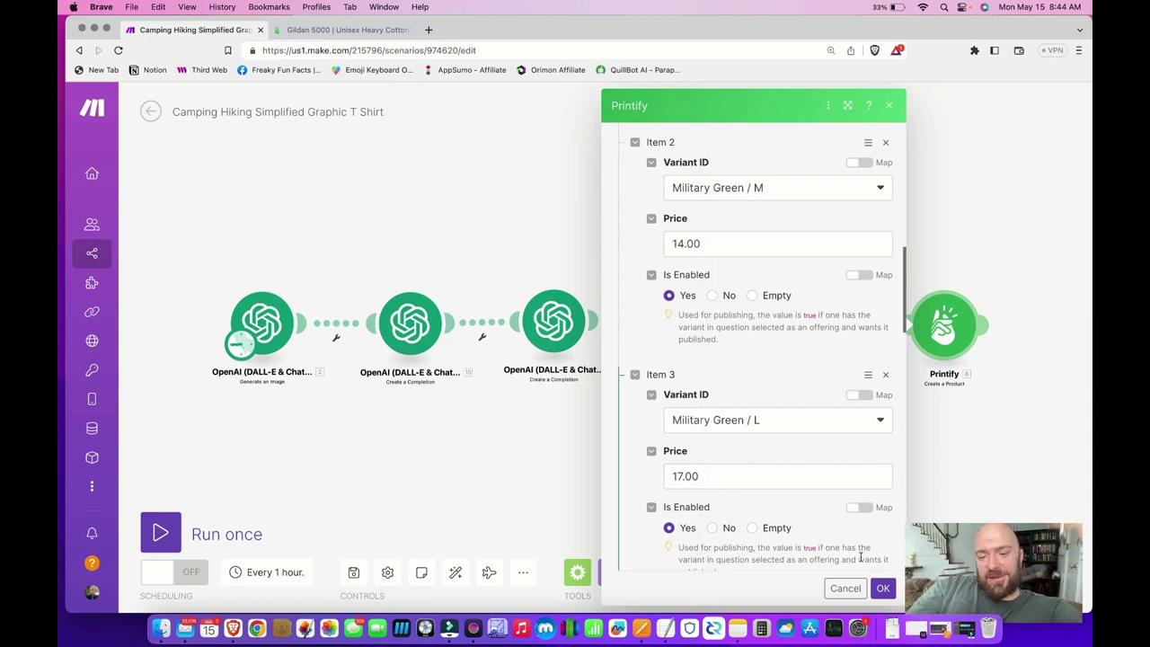
Add a fourth variant item with mapping off and choose Military Green / XL as its Variant ID
{"action": "scroll", "coordinate": [828, 543], "scroll_direction": "down", "scroll_amount": 1}
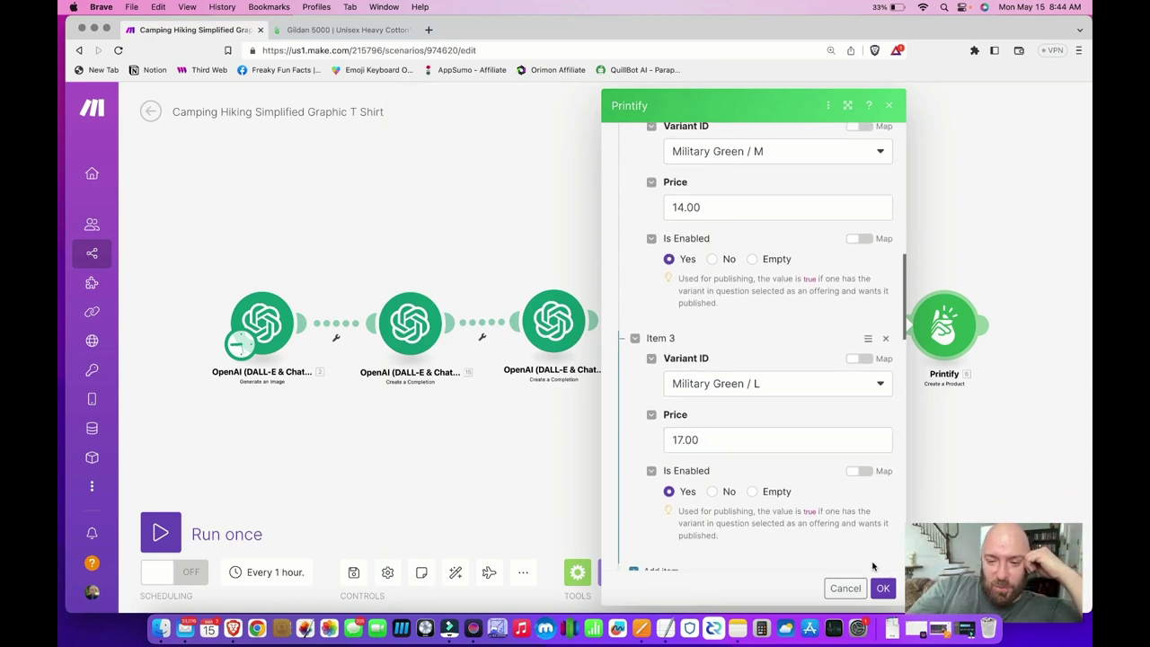
{"action": "scroll", "coordinate": [856, 561], "scroll_direction": "down", "scroll_amount": 4}
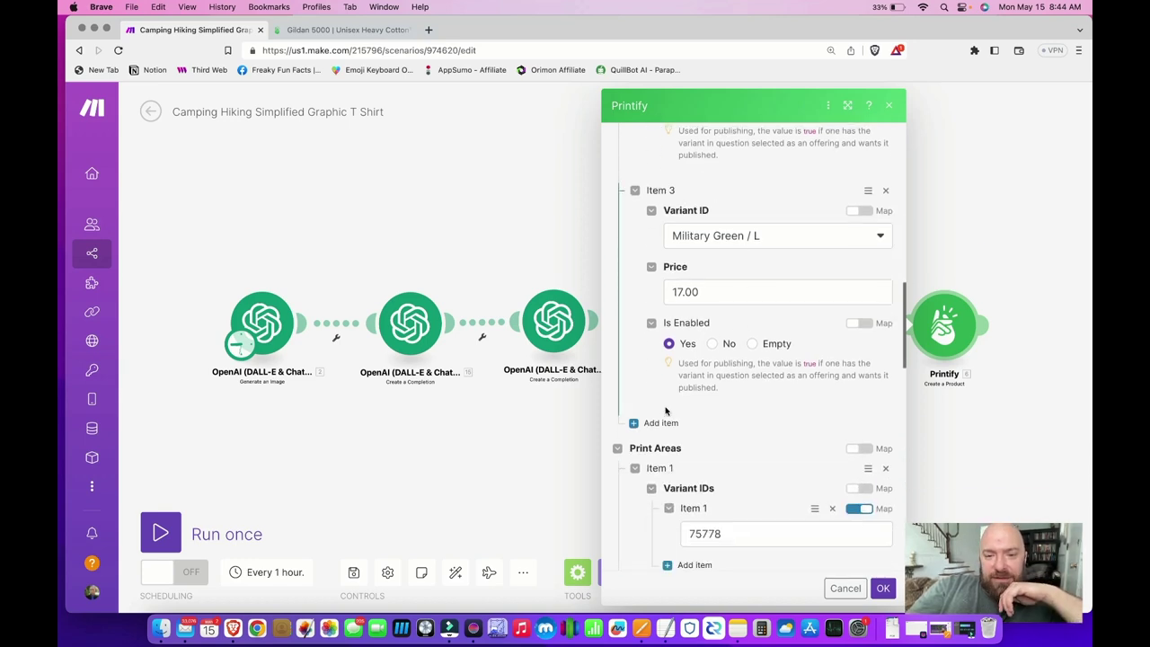
{"action": "left_click", "coordinate": [660, 423]}
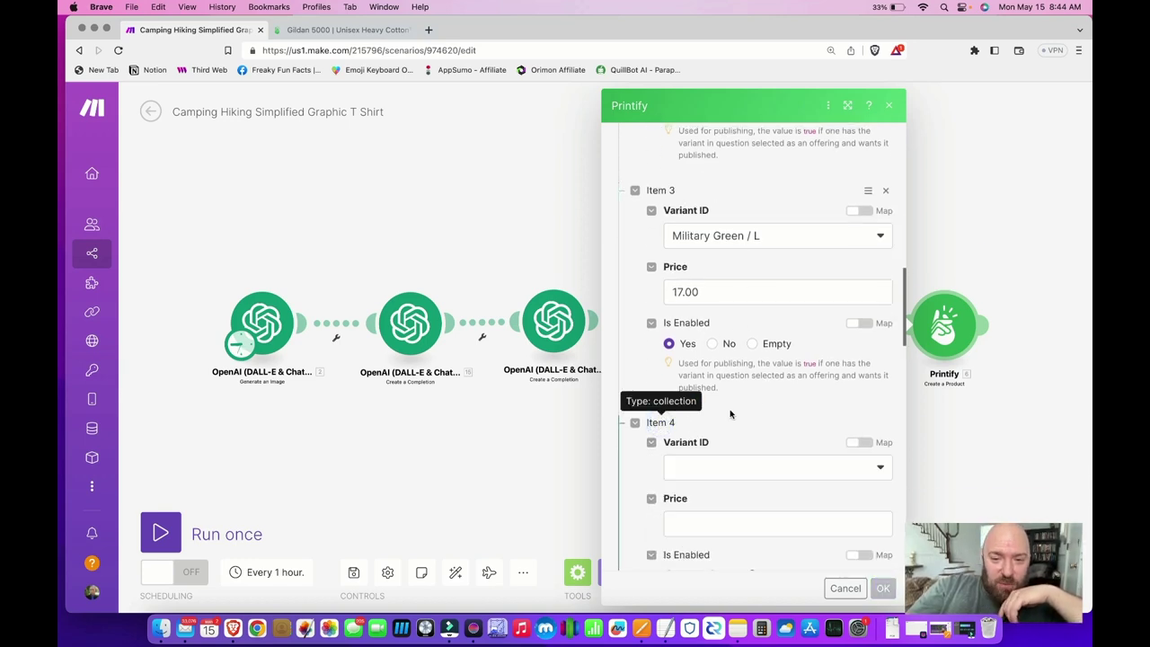
{"action": "scroll", "coordinate": [760, 406], "scroll_direction": "down", "scroll_amount": 1}
{"action": "left_click", "coordinate": [858, 425]}
{"action": "scroll", "coordinate": [809, 395], "scroll_direction": "down", "scroll_amount": 2}
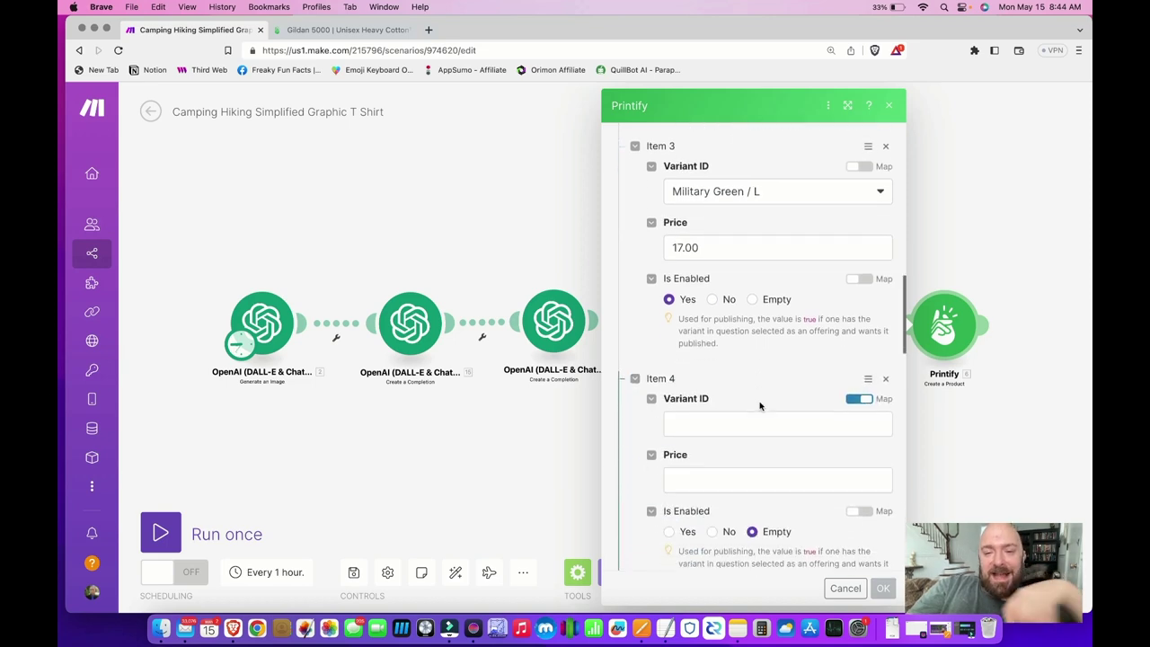
{"action": "left_click", "coordinate": [859, 371]}
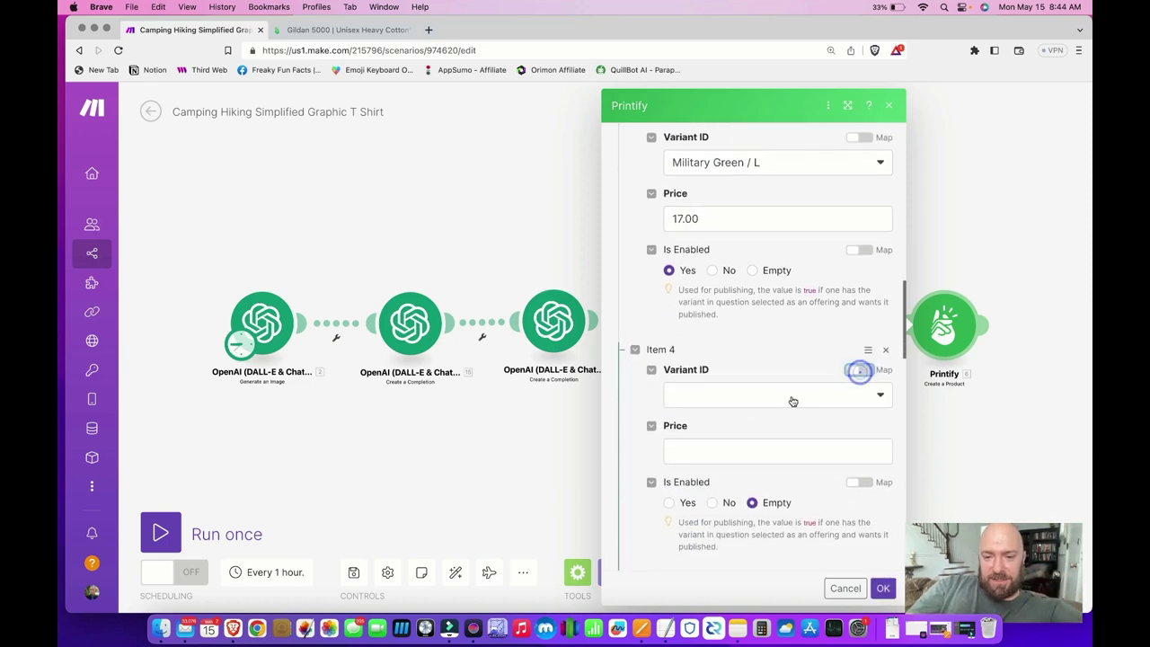
{"action": "left_click", "coordinate": [791, 395]}
{"action": "scroll", "coordinate": [755, 521], "scroll_direction": "down", "scroll_amount": 15}
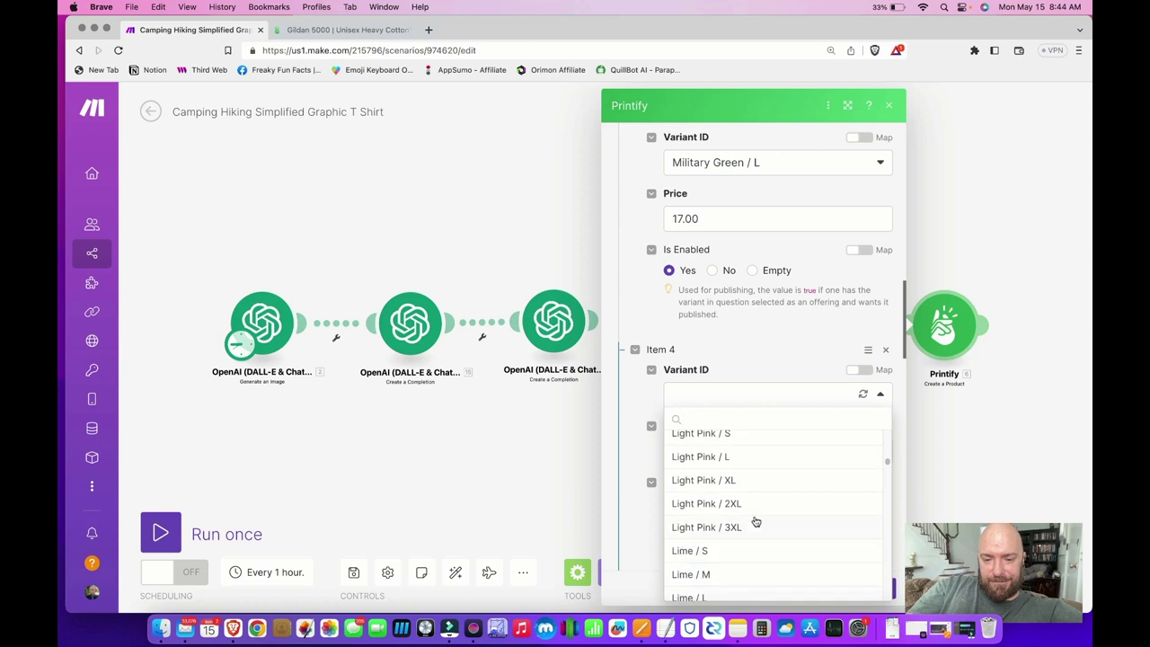
{"action": "scroll", "coordinate": [756, 521], "scroll_direction": "up", "scroll_amount": 3}
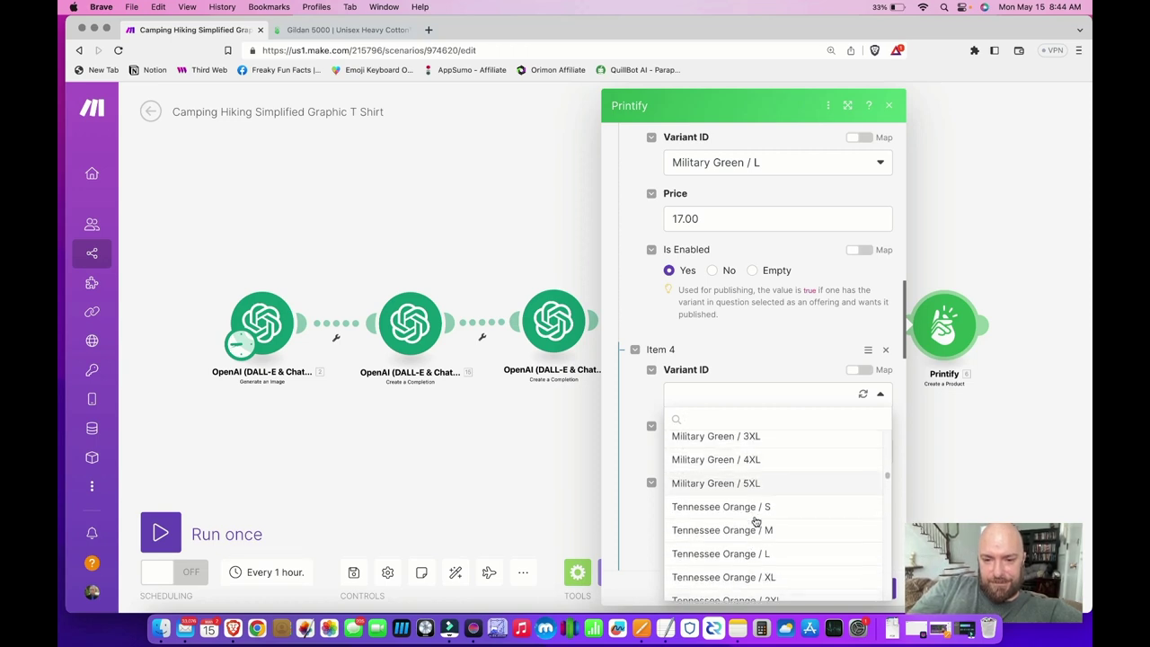
{"action": "left_click", "coordinate": [767, 491]}
Set the price of variant Item 4 to 19.00 and its Is Enabled option to Yes
{"action": "left_click", "coordinate": [751, 453]}
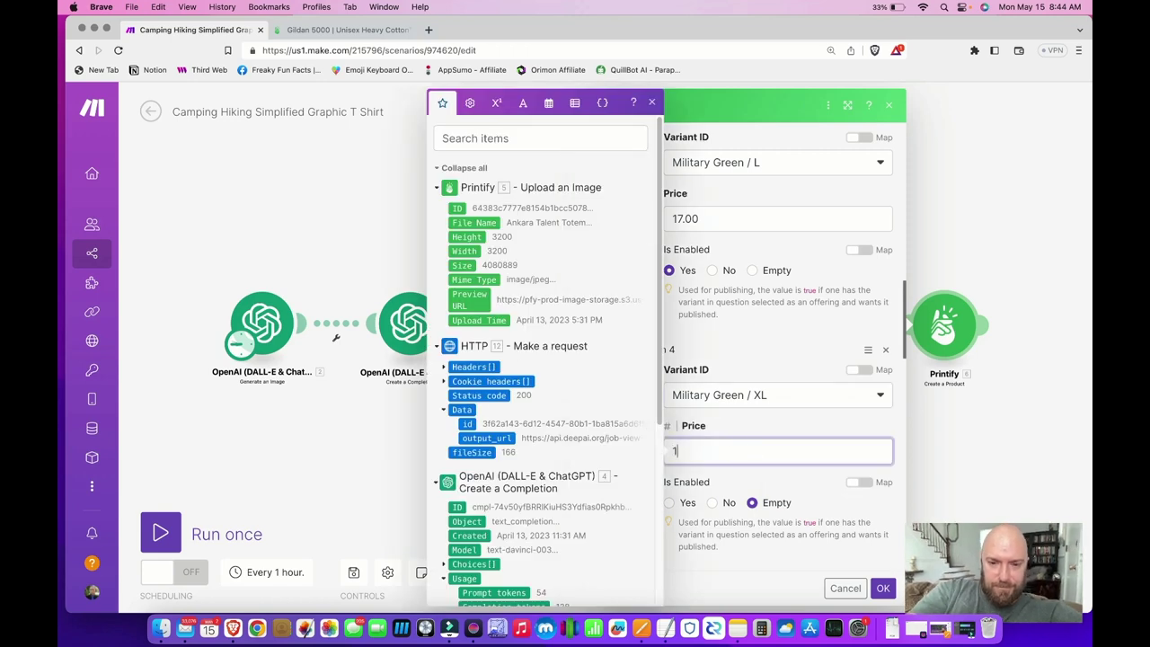
{"action": "left_click", "coordinate": [783, 425]}
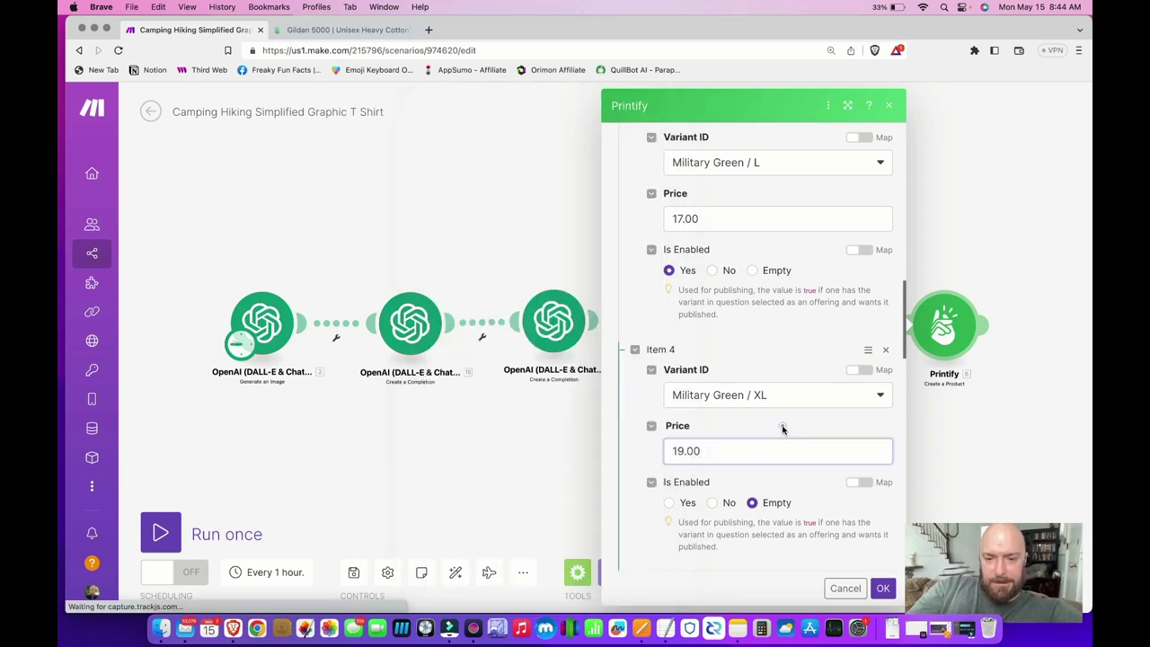
{"action": "left_click", "coordinate": [667, 505]}
Add a fifth variant item with mapping off and choose Military Green / 2XL as its Variant ID
{"action": "scroll", "coordinate": [800, 488], "scroll_direction": "down", "scroll_amount": 5}
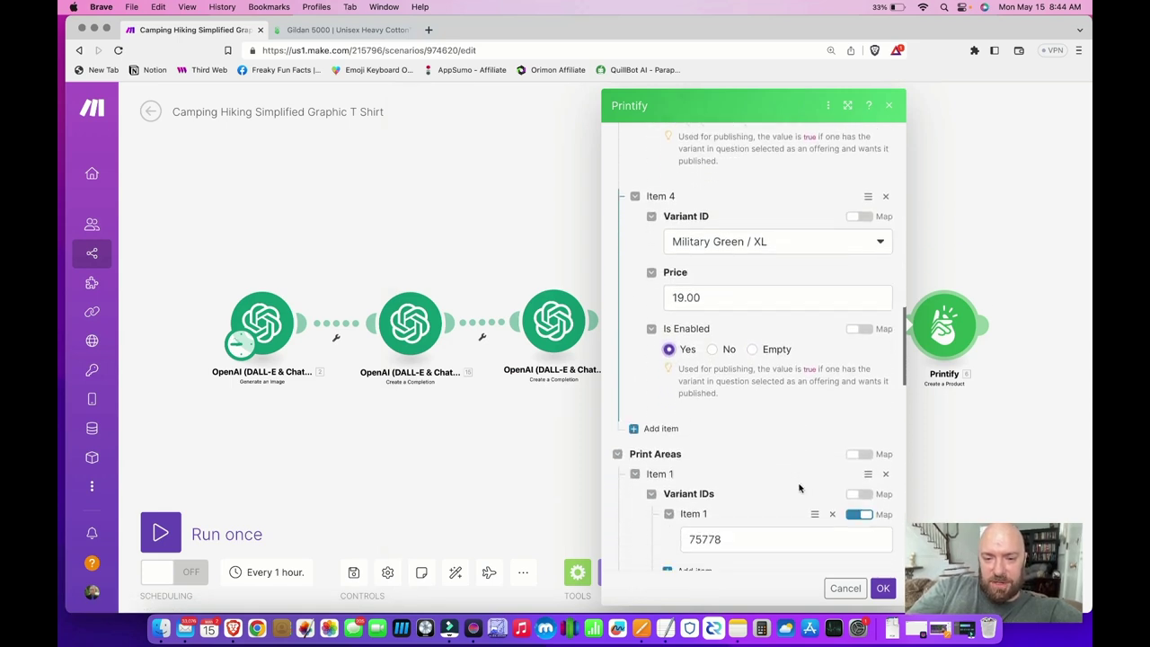
{"action": "left_click", "coordinate": [663, 388]}
{"action": "left_click", "coordinate": [701, 431]}
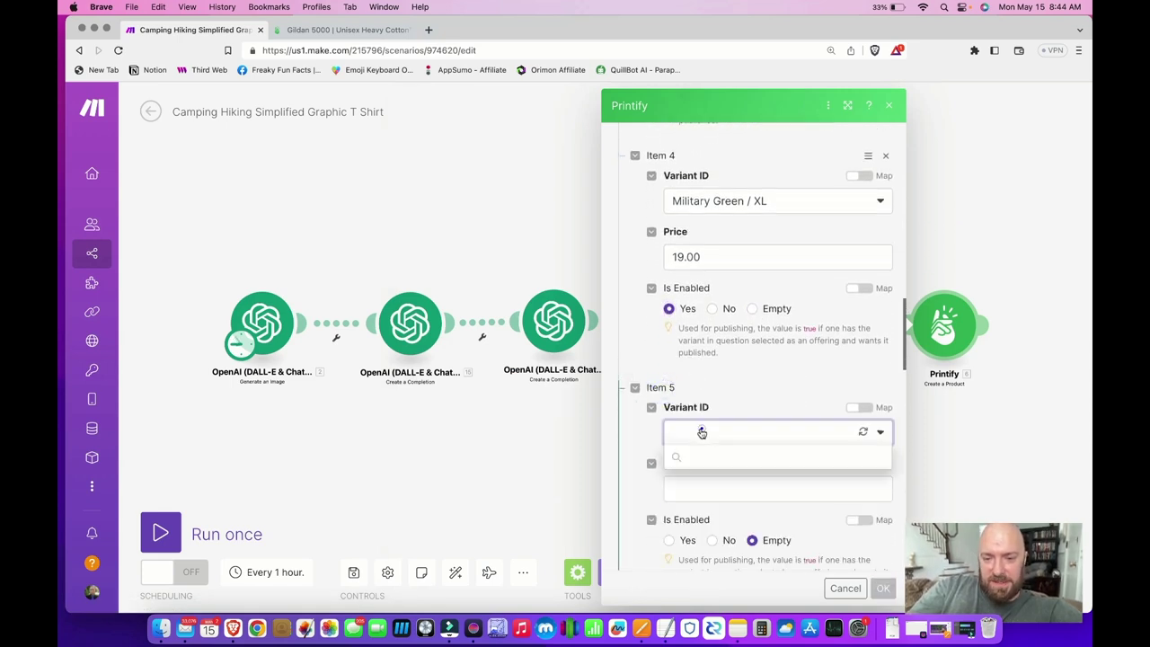
{"action": "left_click", "coordinate": [861, 408]}
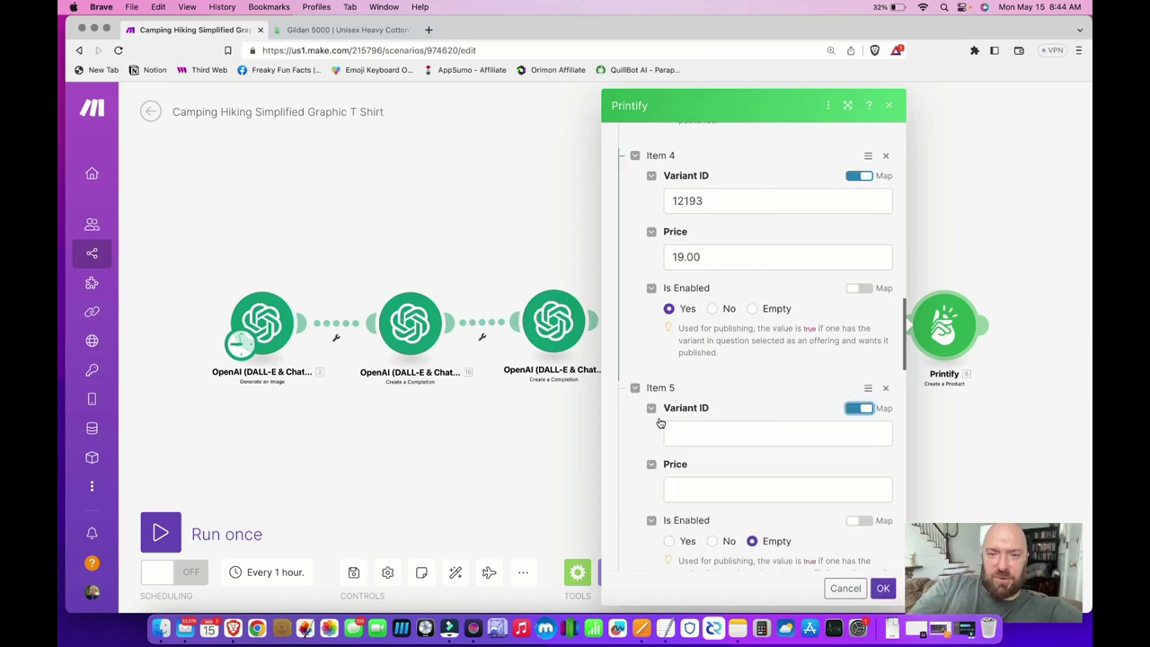
{"action": "left_click", "coordinate": [857, 411]}
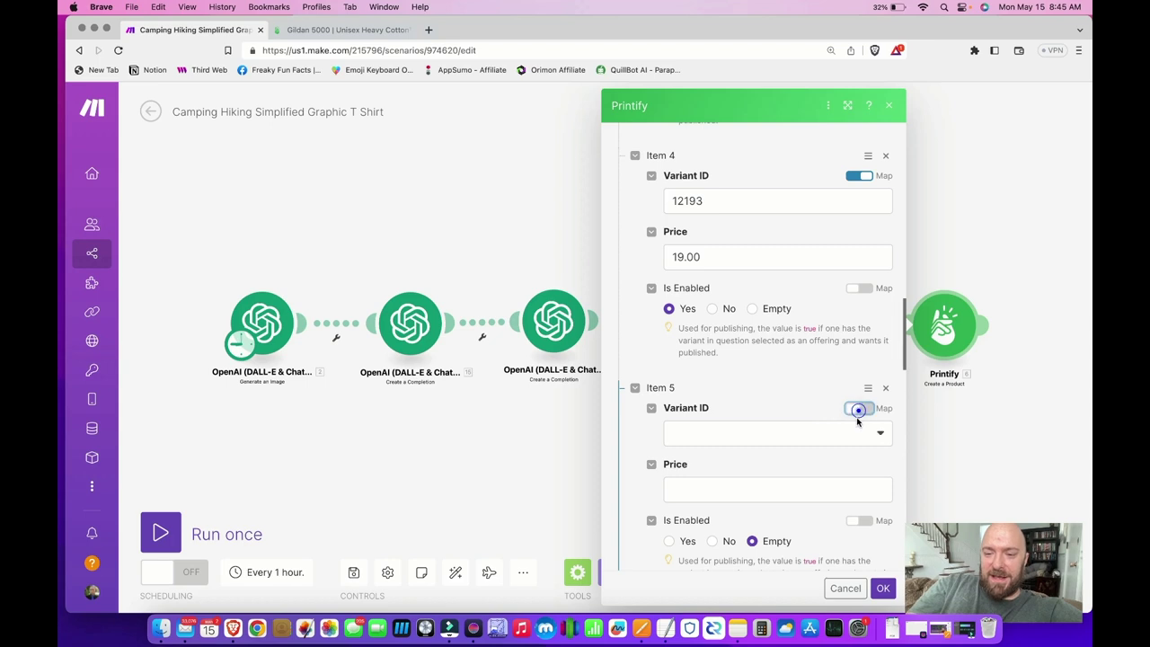
{"action": "left_click", "coordinate": [773, 440]}
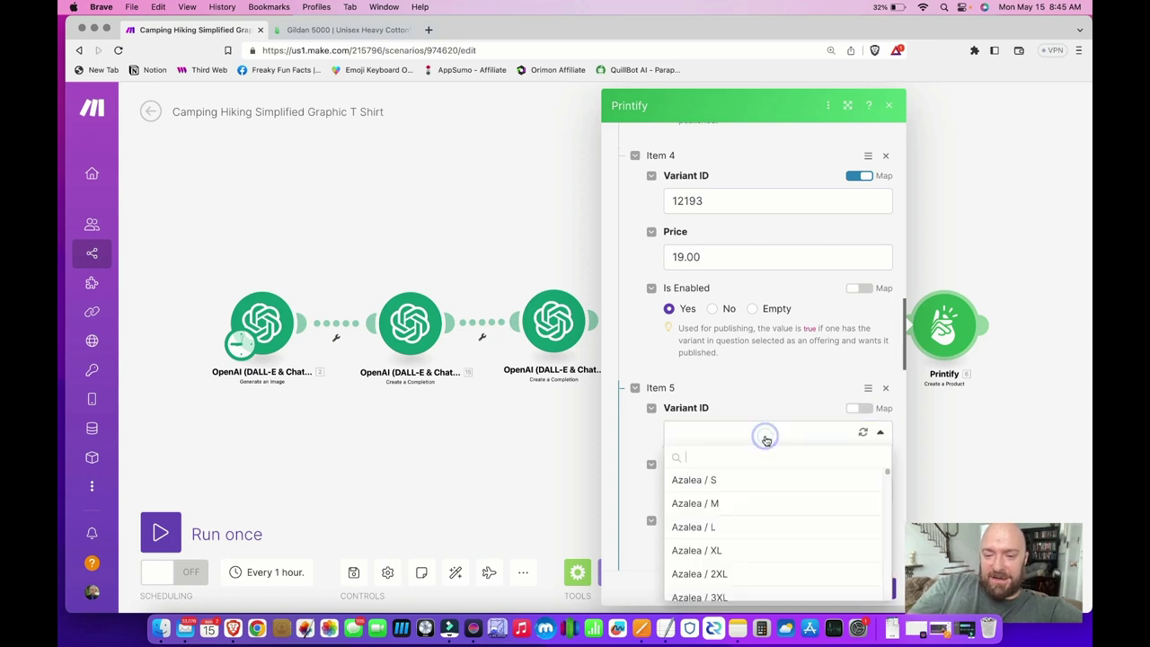
{"action": "scroll", "coordinate": [770, 503], "scroll_direction": "down", "scroll_amount": 15}
{"action": "scroll", "coordinate": [771, 505], "scroll_direction": "down", "scroll_amount": 5}
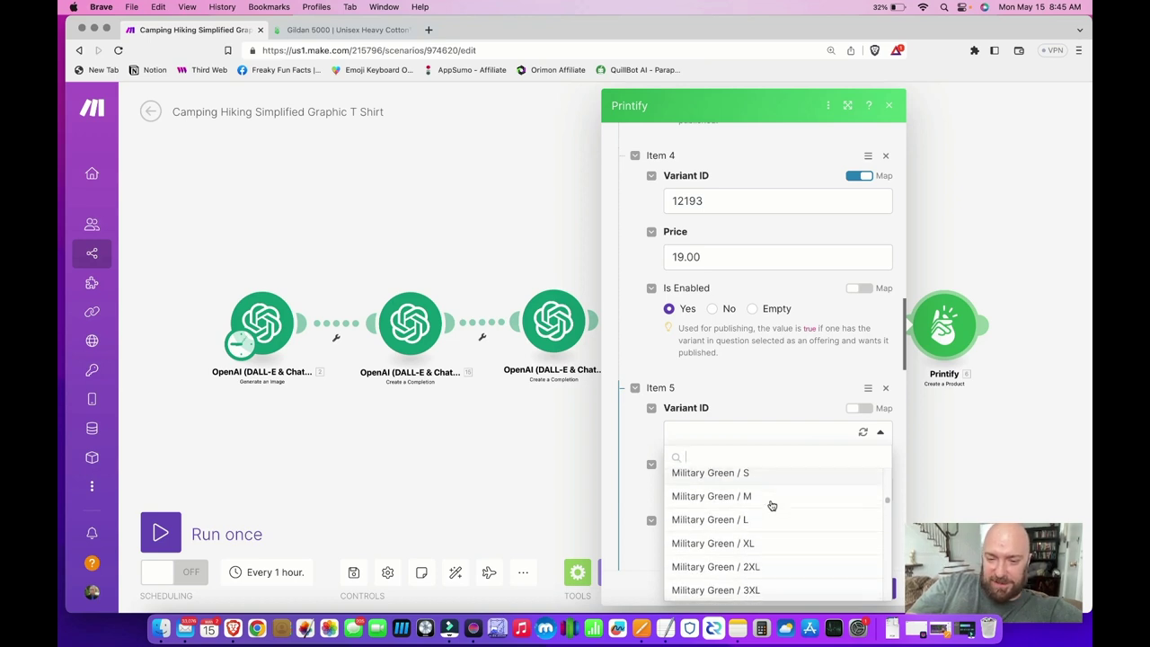
{"action": "left_click", "coordinate": [759, 529]}
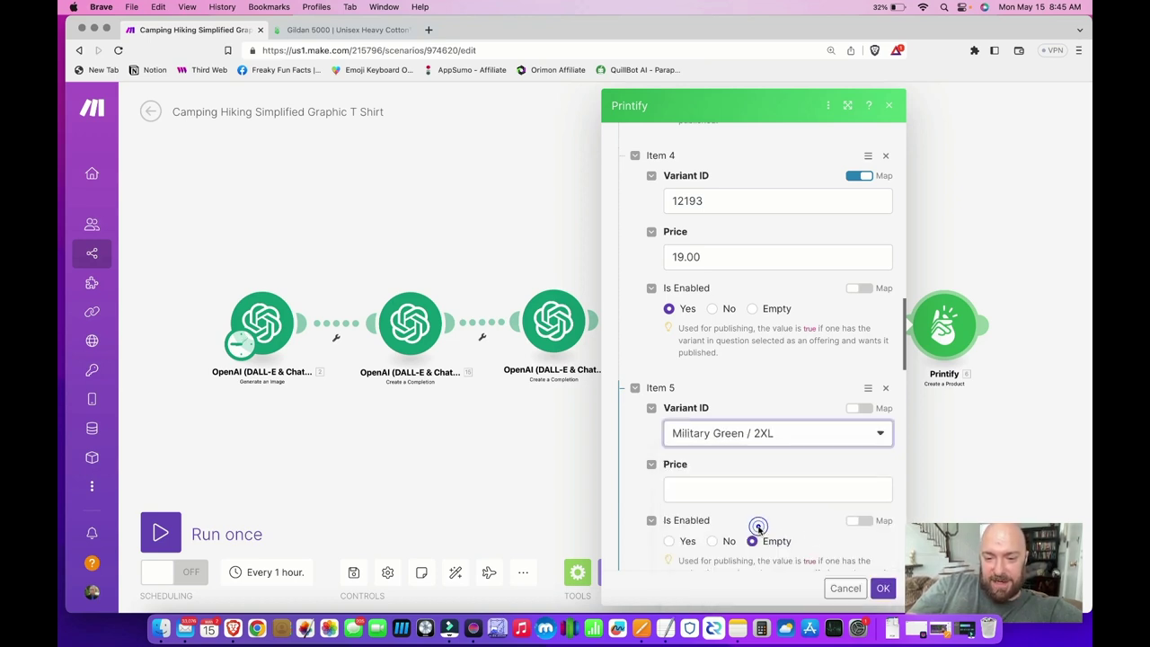
Set the price of variant Item 5 to 21.00 and its Is Enabled option to Yes
{"action": "left_click", "coordinate": [757, 491]}
{"action": "type", "text": "2"}
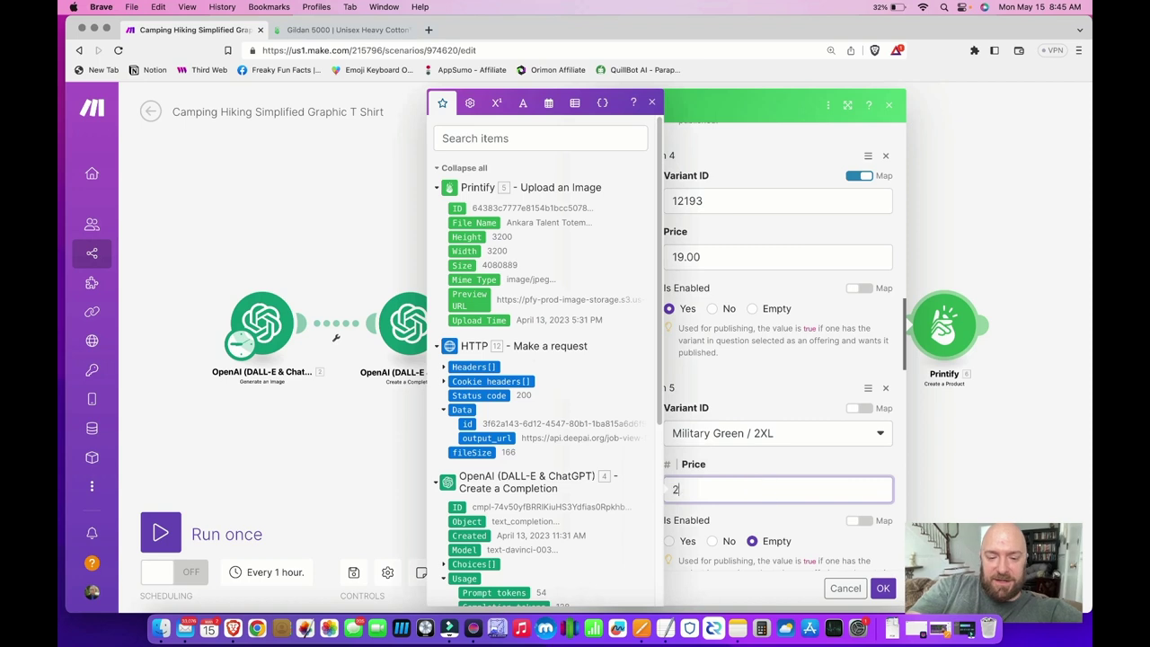
{"action": "type", "text": "1.00"}
{"action": "left_click", "coordinate": [764, 472]}
{"action": "left_click", "coordinate": [669, 541]}
Remove the decimal point from the prices of variant Items 1 and 2 so that both are 1400
{"action": "scroll", "coordinate": [762, 361], "scroll_direction": "up", "scroll_amount": 1}
{"action": "scroll", "coordinate": [762, 361], "scroll_direction": "up", "scroll_amount": 5}
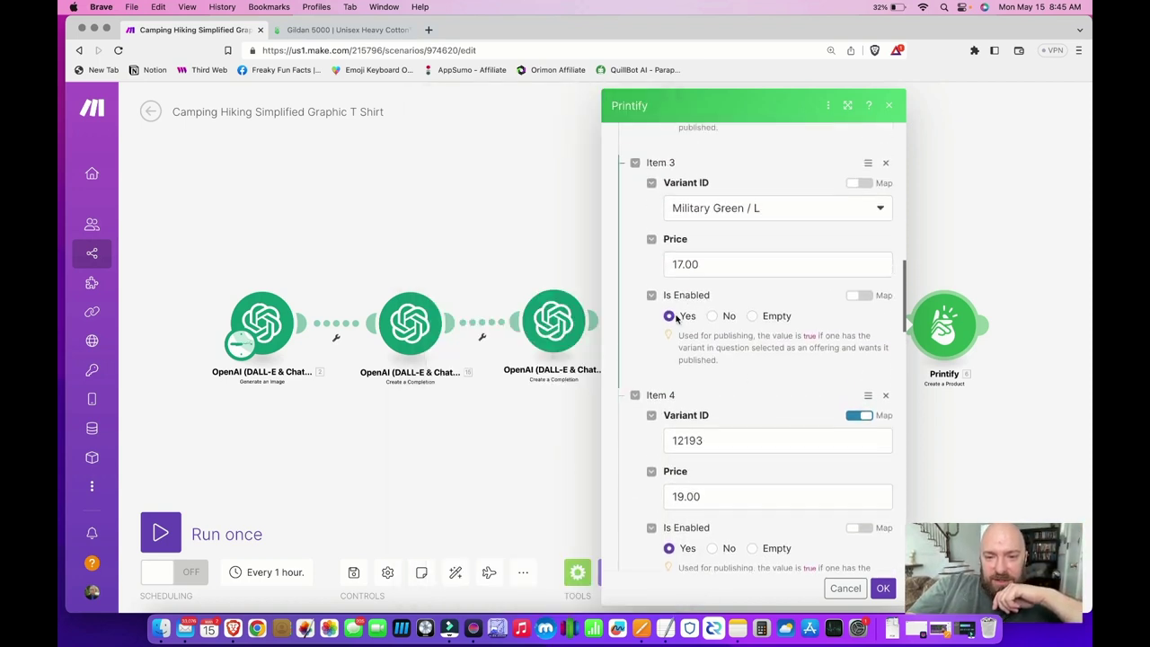
{"action": "scroll", "coordinate": [676, 318], "scroll_direction": "up", "scroll_amount": 9}
{"action": "scroll", "coordinate": [676, 314], "scroll_direction": "up", "scroll_amount": 5}
{"action": "scroll", "coordinate": [676, 315], "scroll_direction": "up", "scroll_amount": 4}
{"action": "scroll", "coordinate": [697, 331], "scroll_direction": "down", "scroll_amount": 5}
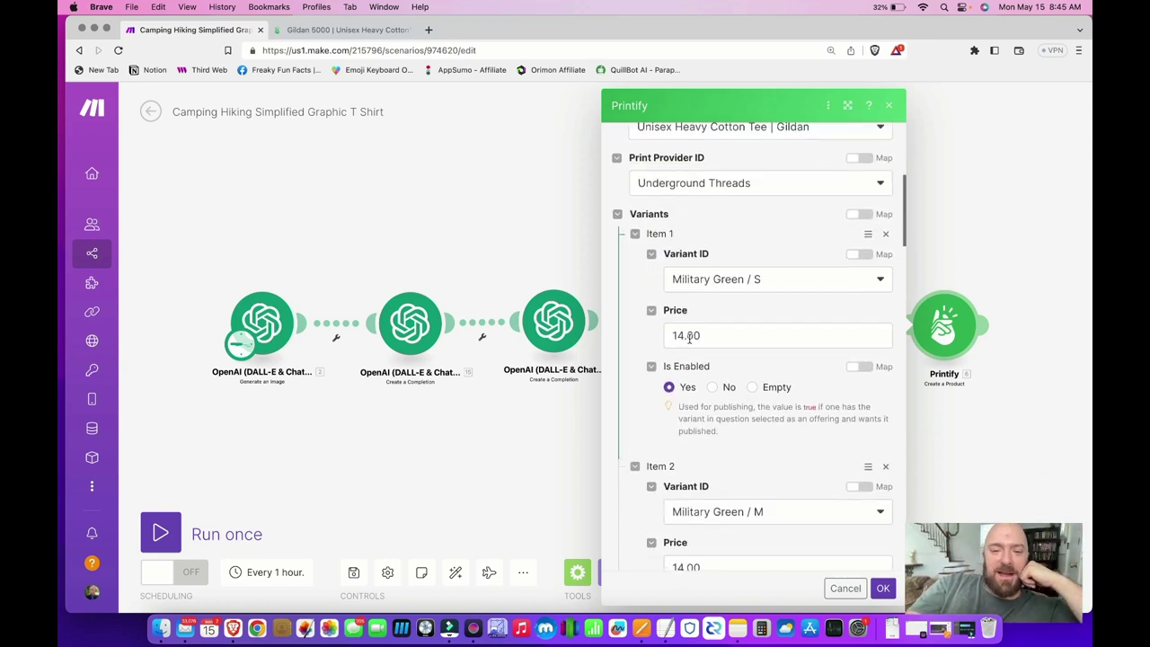
{"action": "left_click", "coordinate": [688, 337]}
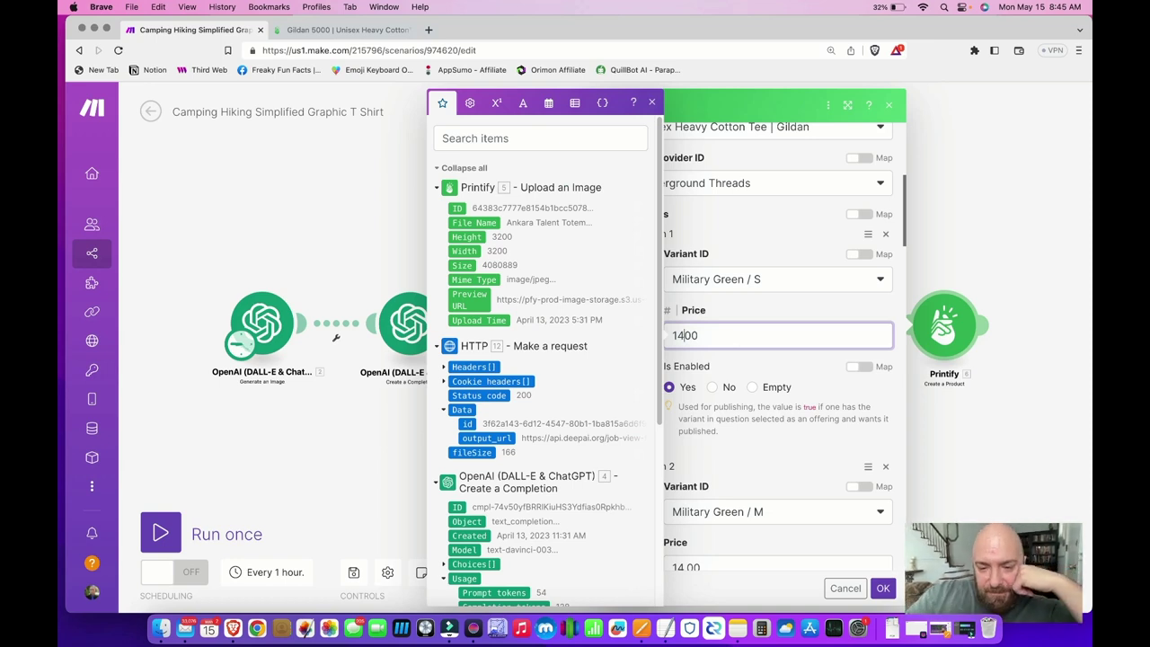
{"action": "scroll", "coordinate": [782, 439], "scroll_direction": "down", "scroll_amount": 3}
{"action": "left_click", "coordinate": [687, 458]}
{"action": "key", "text": "BackSpace"}
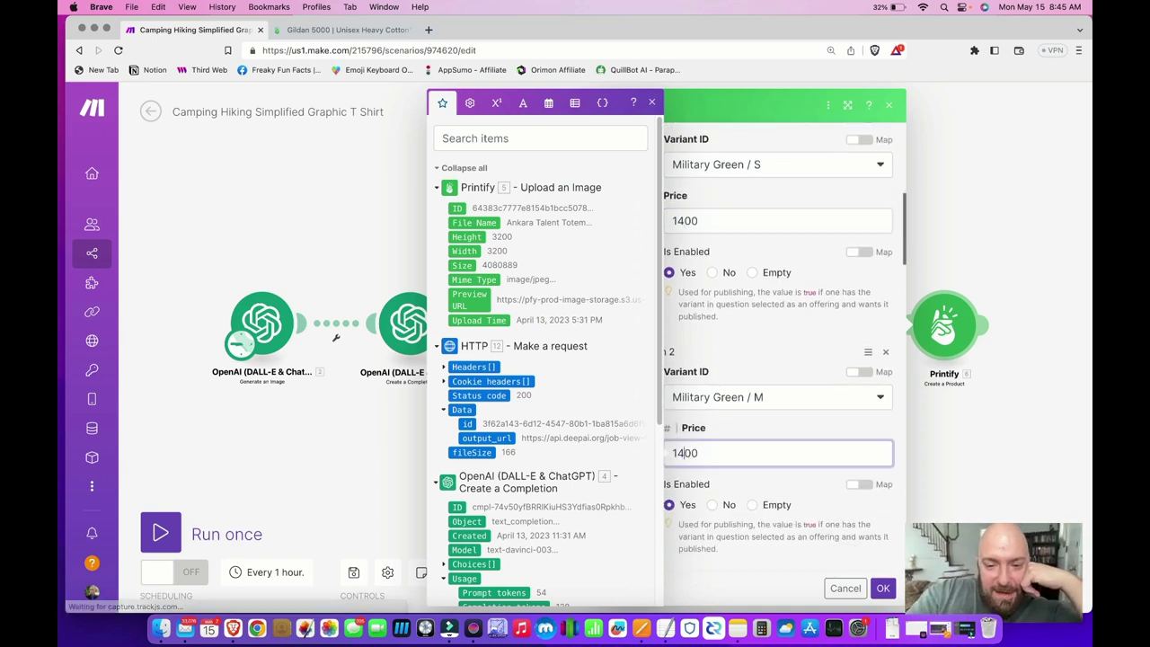
Remove the decimal point from the prices of variant Items 3 and 4 so they read 1700 and 1900
{"action": "scroll", "coordinate": [717, 492], "scroll_direction": "down", "scroll_amount": 3}
{"action": "left_click", "coordinate": [691, 539]}
{"action": "key", "text": "BackSpace"}
{"action": "scroll", "coordinate": [691, 539], "scroll_direction": "down", "scroll_amount": 6}
{"action": "scroll", "coordinate": [714, 503], "scroll_direction": "down", "scroll_amount": 2}
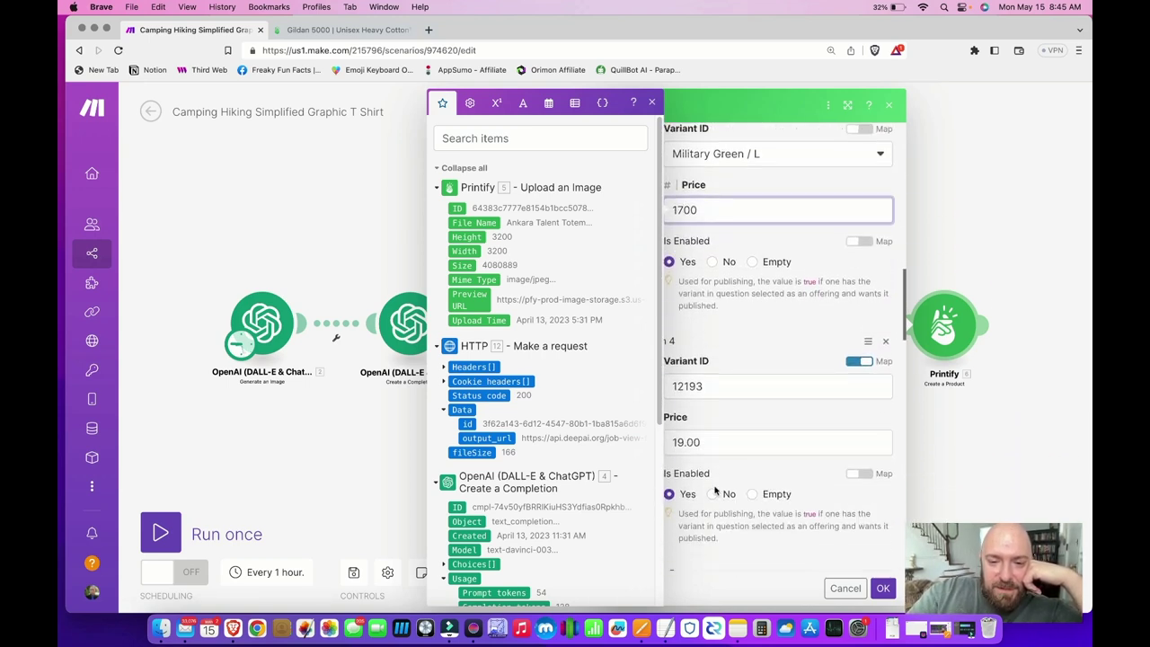
{"action": "left_click", "coordinate": [688, 443]}
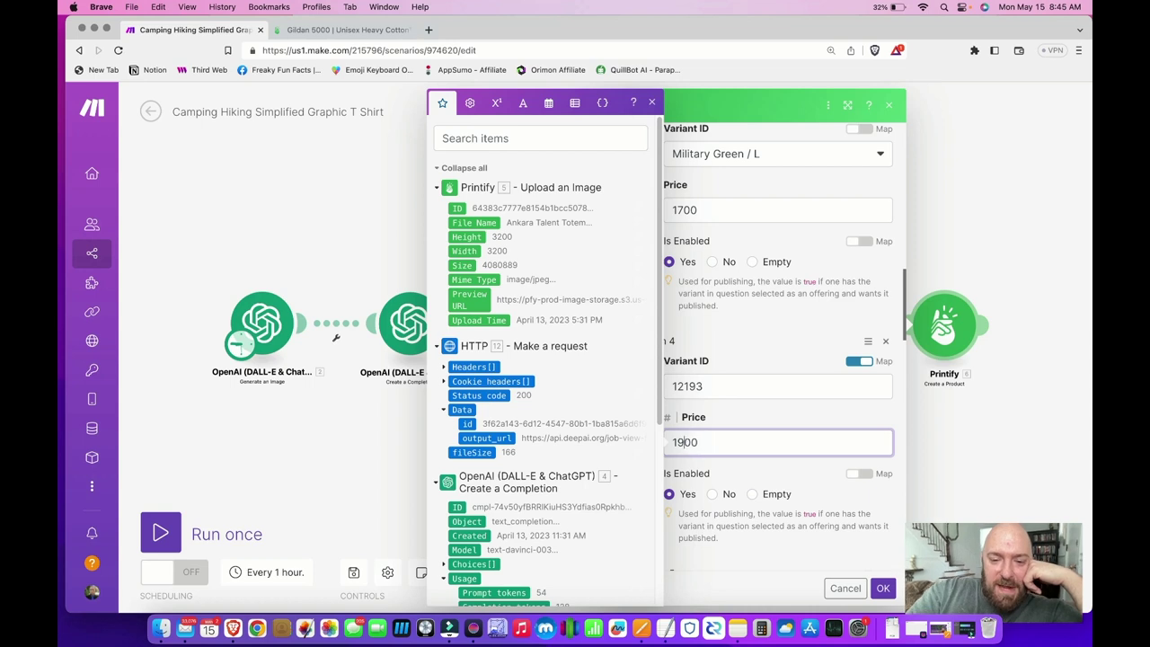
Remove the decimal point from the price of variant Item 5 so it reads 2100
{"action": "scroll", "coordinate": [725, 471], "scroll_direction": "down", "scroll_amount": 5}
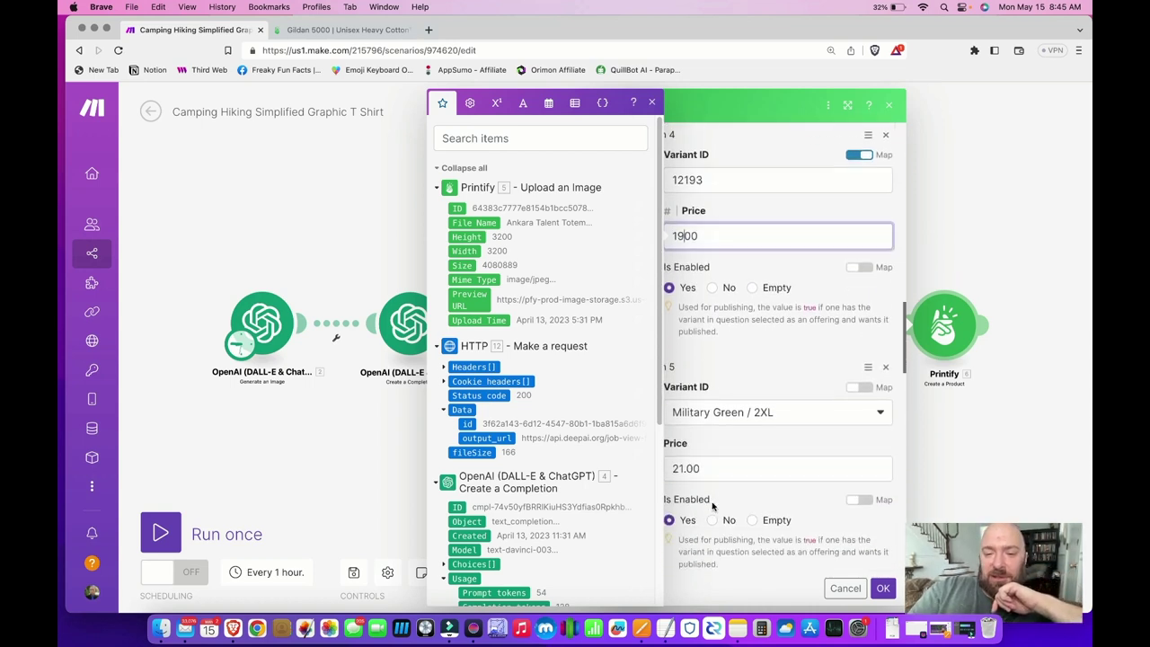
{"action": "left_click", "coordinate": [686, 456]}
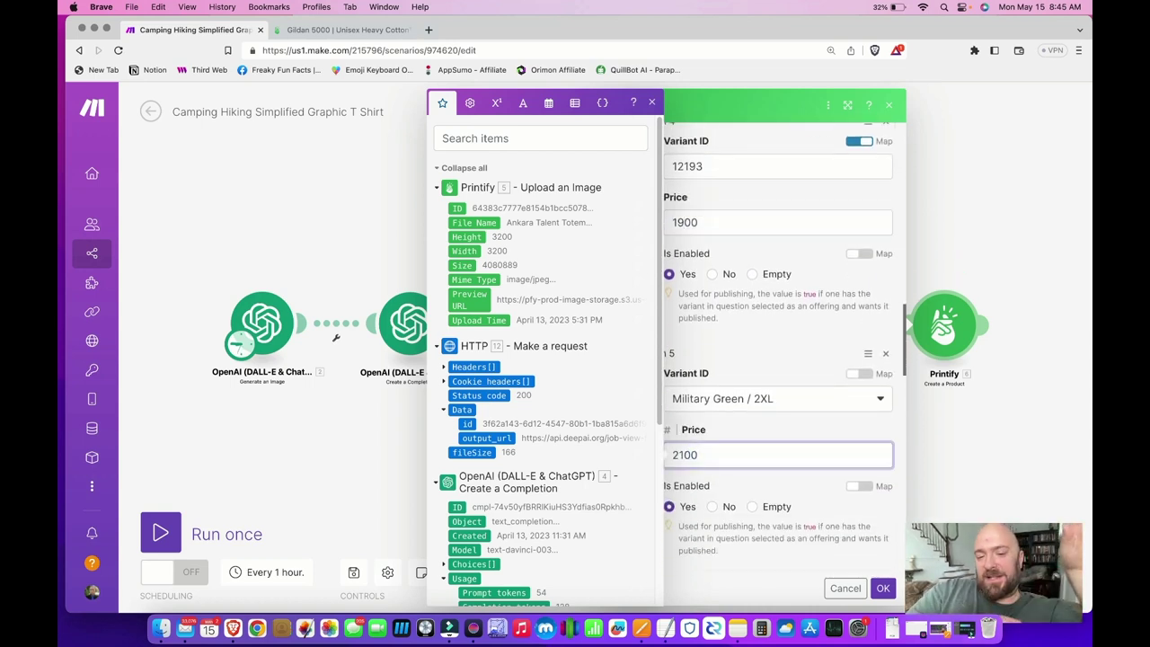
{"action": "scroll", "coordinate": [759, 385], "scroll_direction": "down", "scroll_amount": 5}
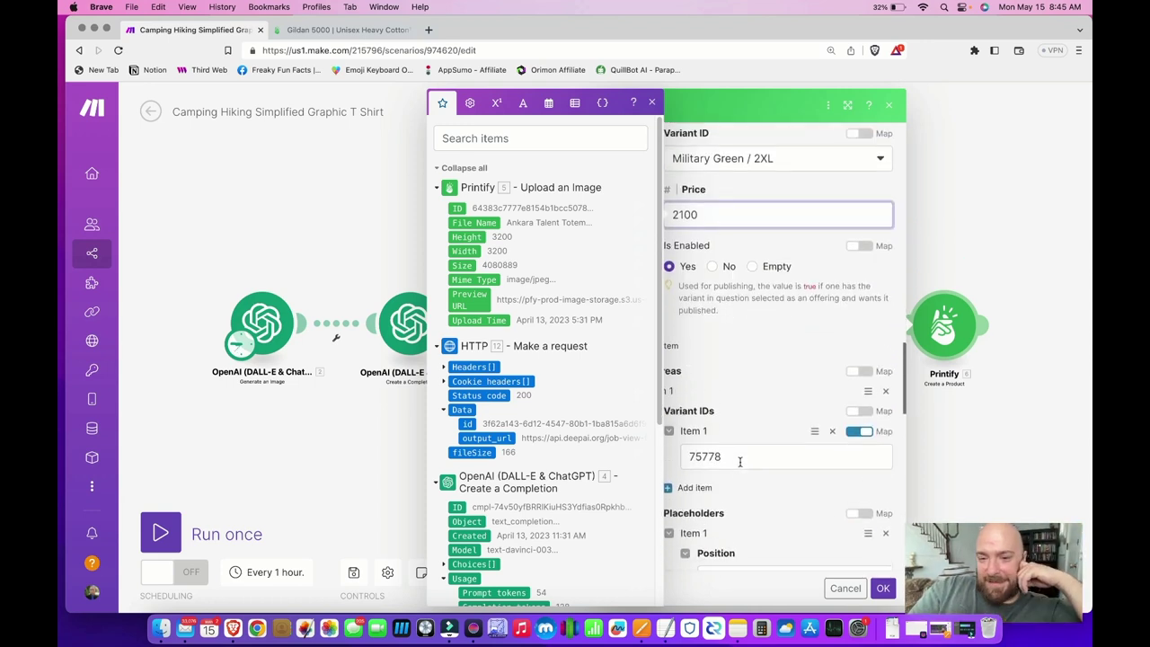
{"action": "left_click", "coordinate": [755, 379]}
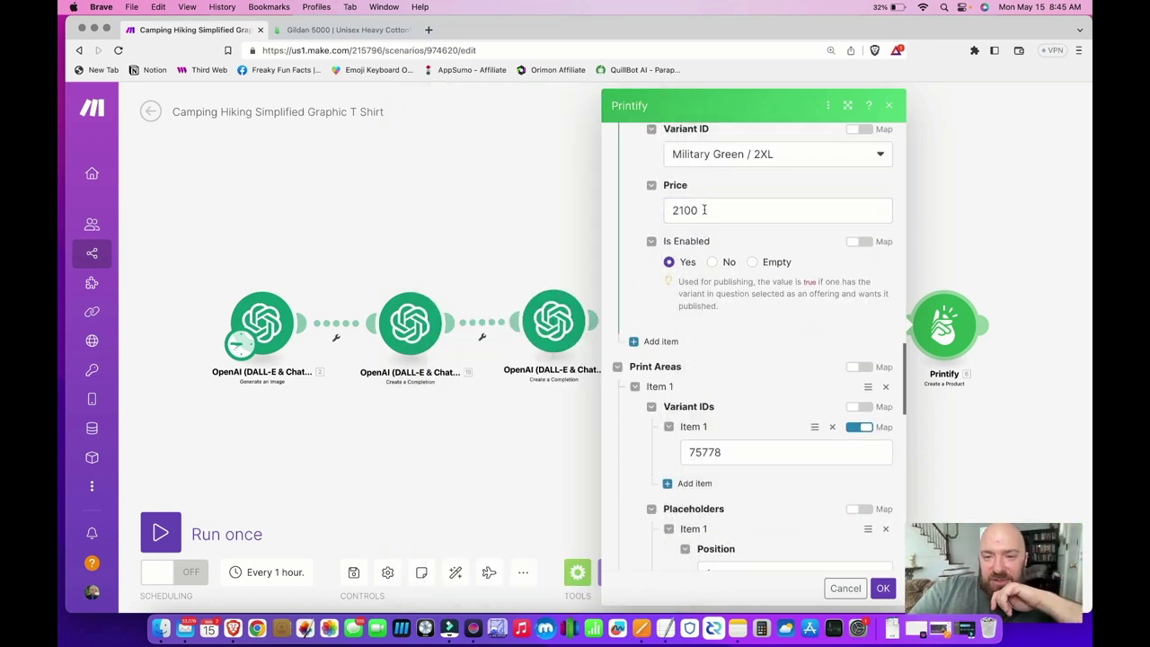
{"action": "left_click", "coordinate": [684, 210]}
{"action": "left_click", "coordinate": [750, 368]}
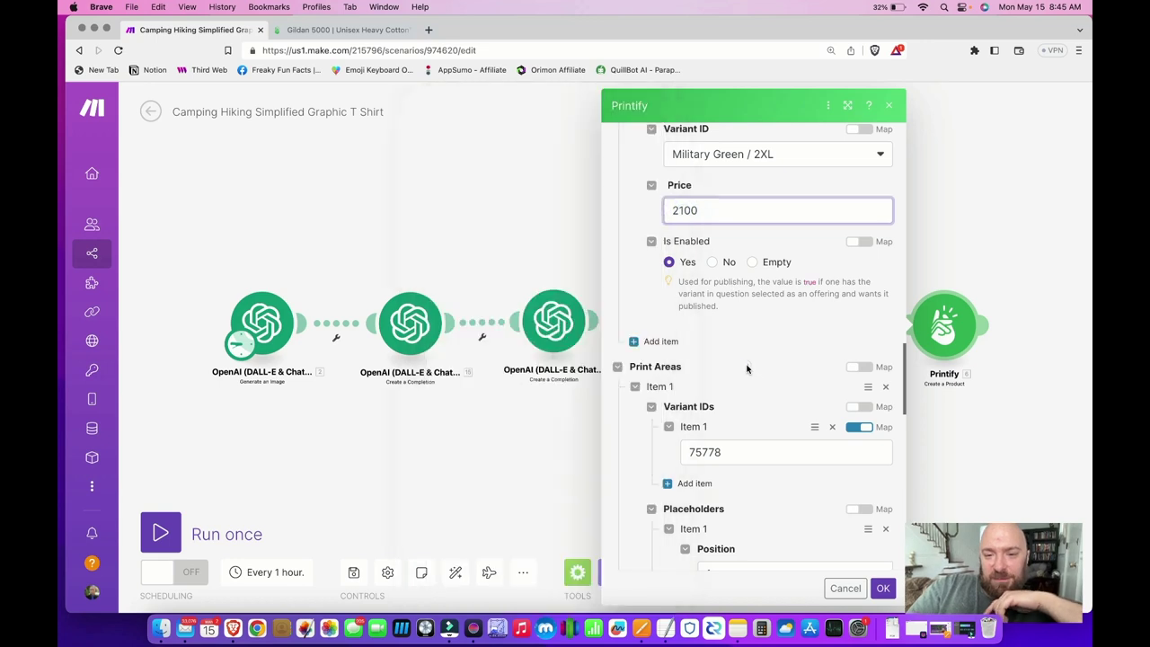
{"action": "scroll", "coordinate": [746, 368], "scroll_direction": "up", "scroll_amount": 2}
{"action": "scroll", "coordinate": [747, 368], "scroll_direction": "up", "scroll_amount": 3}
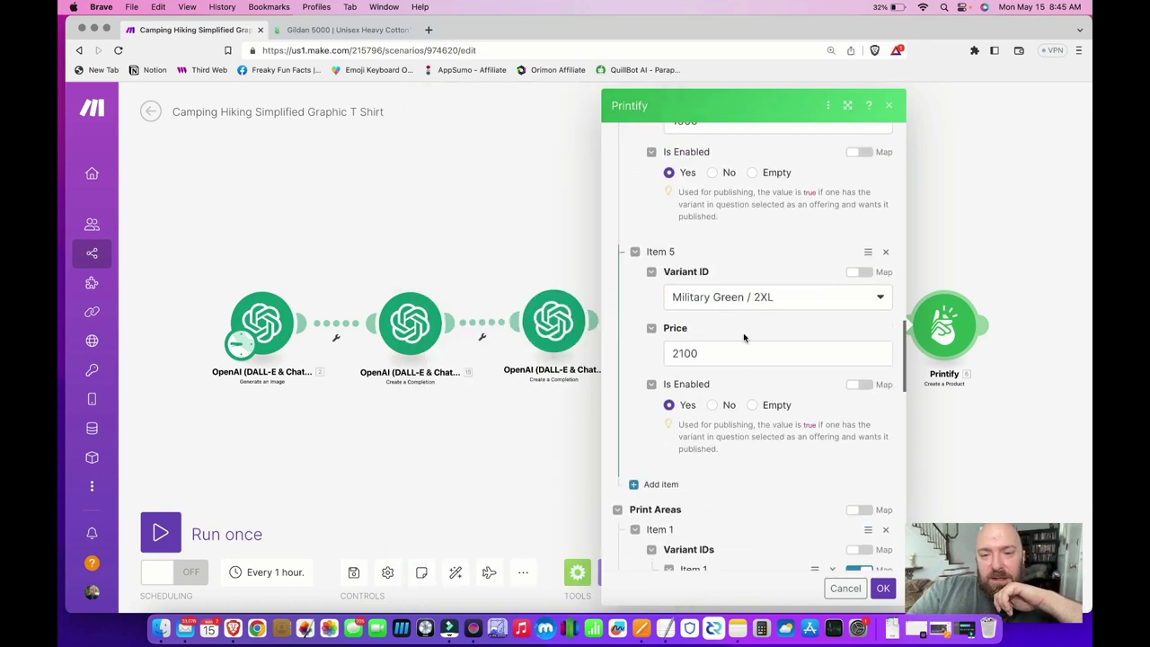
In Print Areas Item 1, switch off mapping for Variant IDs Item 1 and choose Military Green / L
{"action": "scroll", "coordinate": [764, 382], "scroll_direction": "down", "scroll_amount": 4}
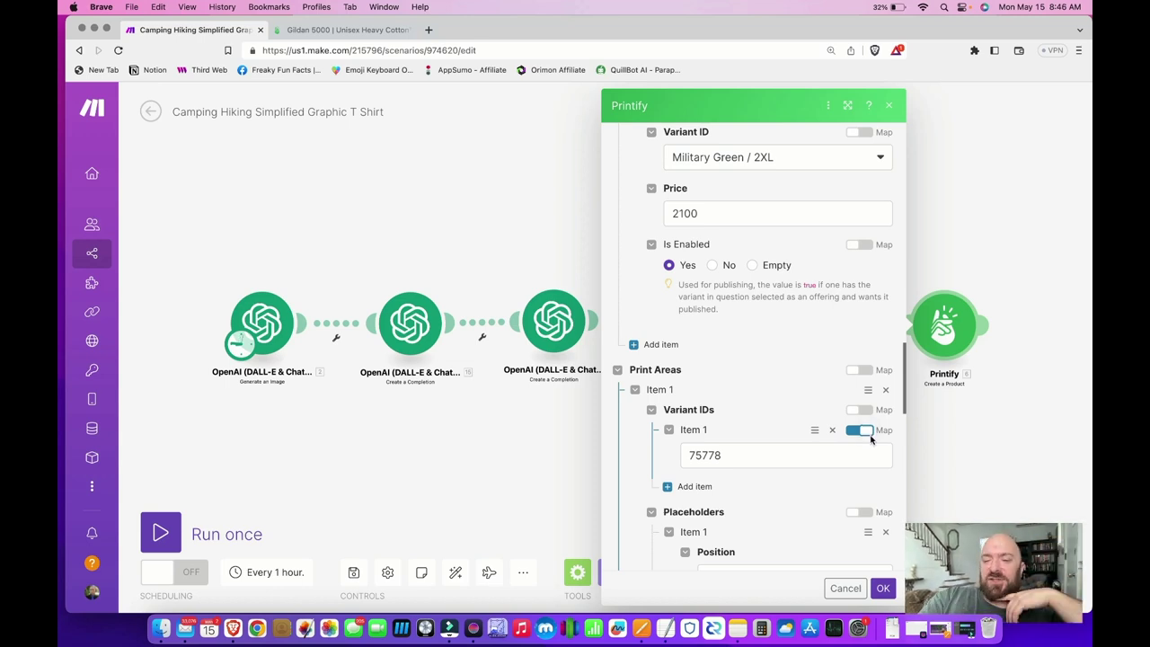
{"action": "left_click", "coordinate": [790, 451]}
{"action": "left_click", "coordinate": [858, 430]}
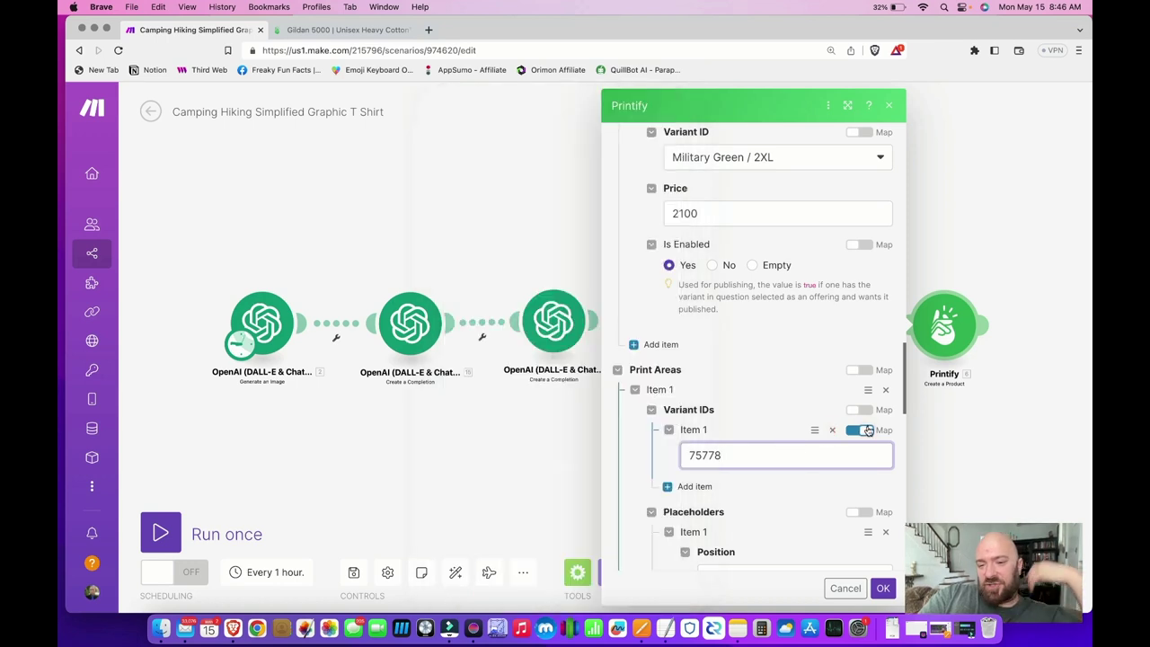
{"action": "left_click", "coordinate": [771, 454]}
{"action": "scroll", "coordinate": [747, 530], "scroll_direction": "down", "scroll_amount": 20}
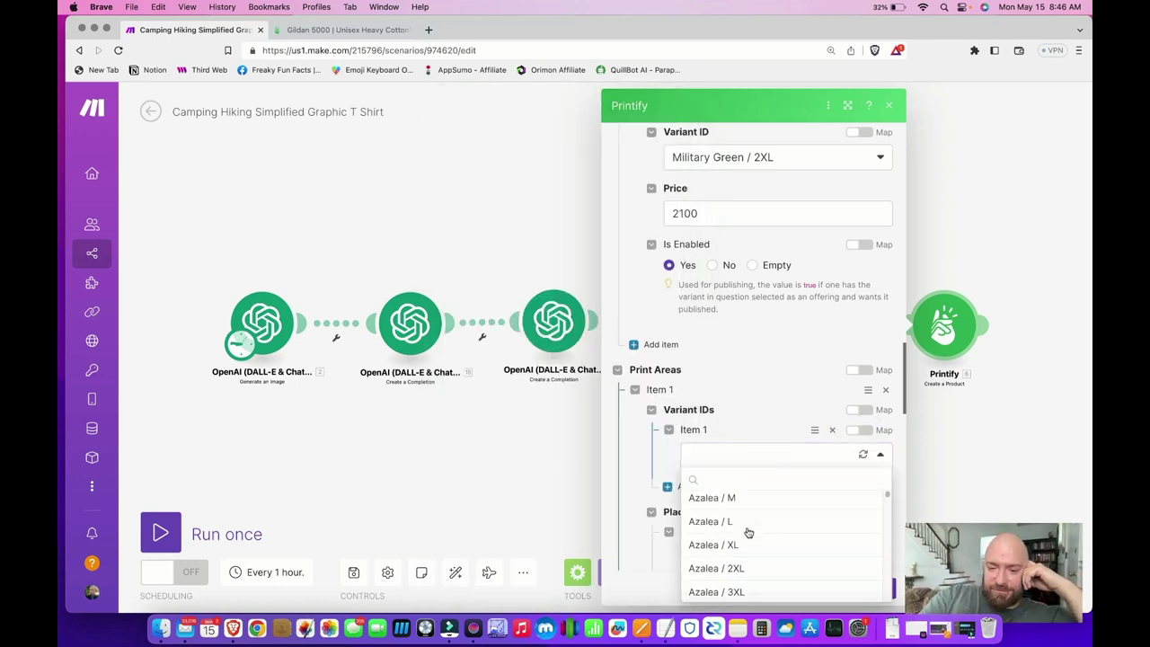
{"action": "scroll", "coordinate": [748, 531], "scroll_direction": "down", "scroll_amount": 15}
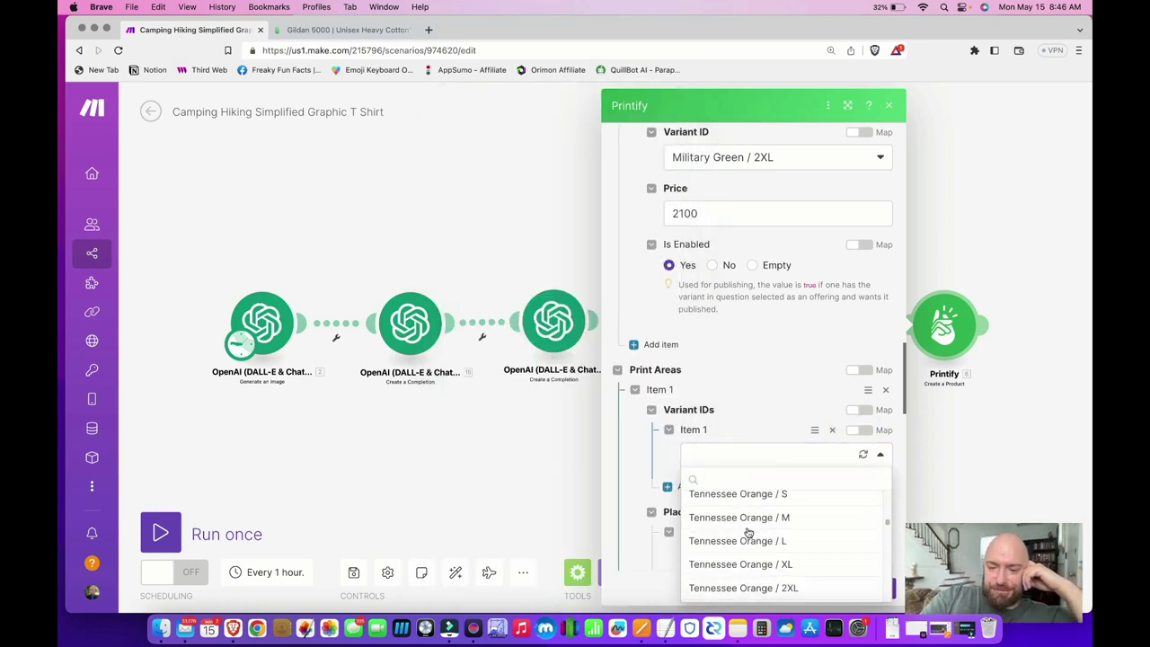
{"action": "scroll", "coordinate": [747, 532], "scroll_direction": "up", "scroll_amount": 5}
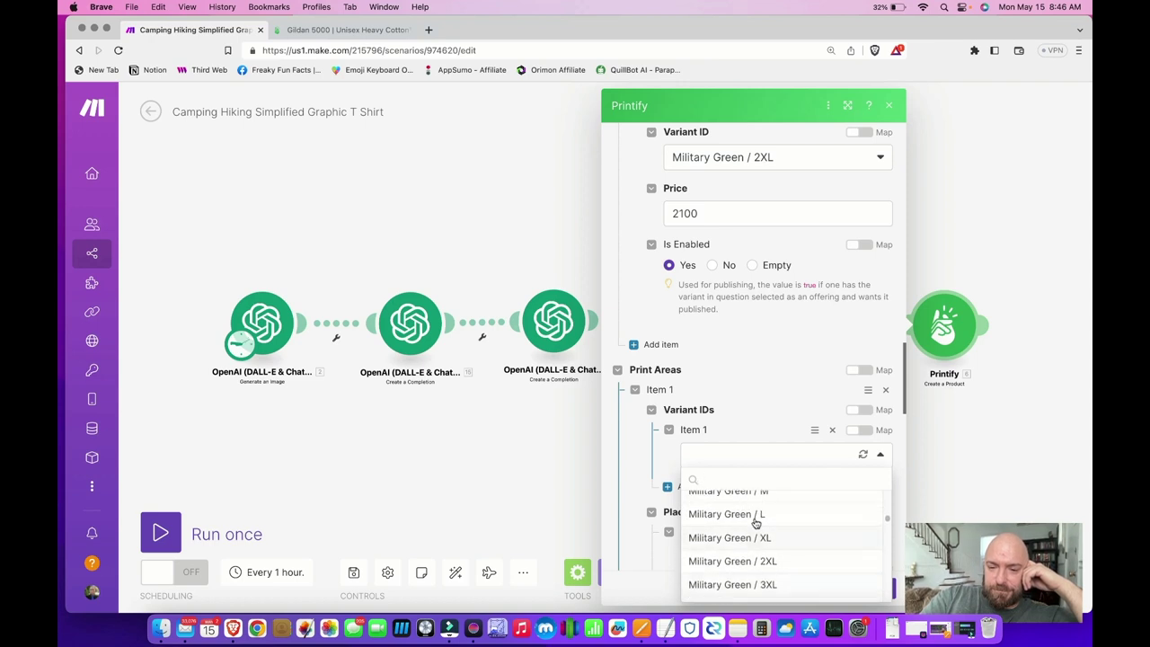
{"action": "left_click", "coordinate": [754, 519]}
Turn on mapping for the ID of Images Item 1 under the front placeholder
{"action": "scroll", "coordinate": [764, 467], "scroll_direction": "down", "scroll_amount": 3}
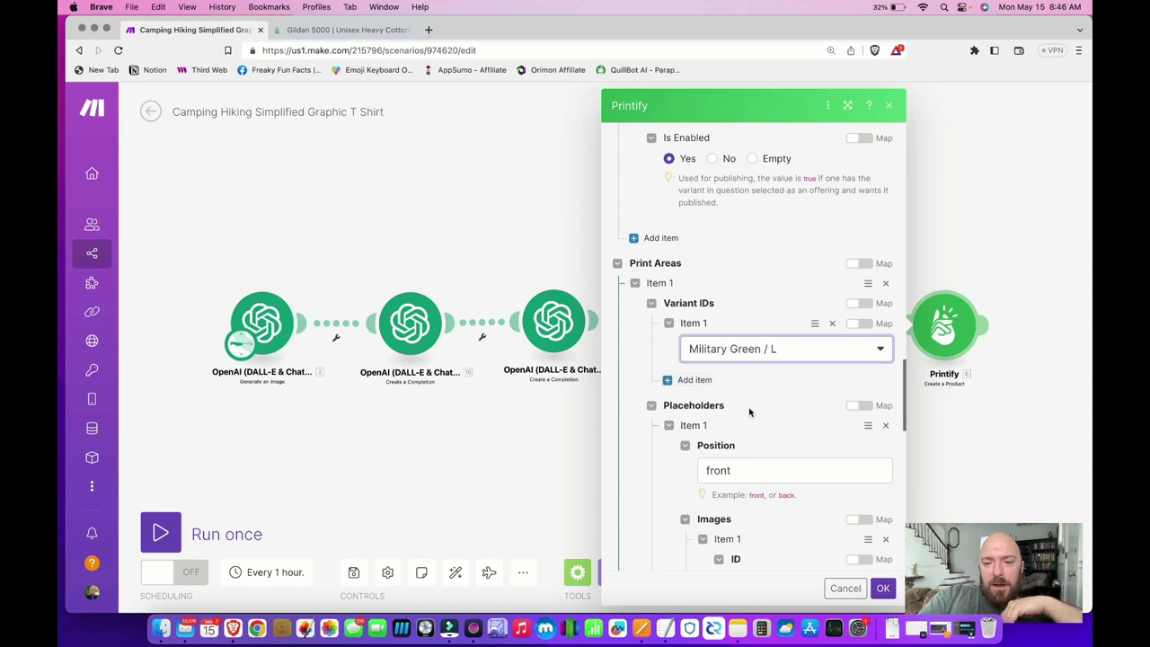
{"action": "scroll", "coordinate": [759, 390], "scroll_direction": "down", "scroll_amount": 2}
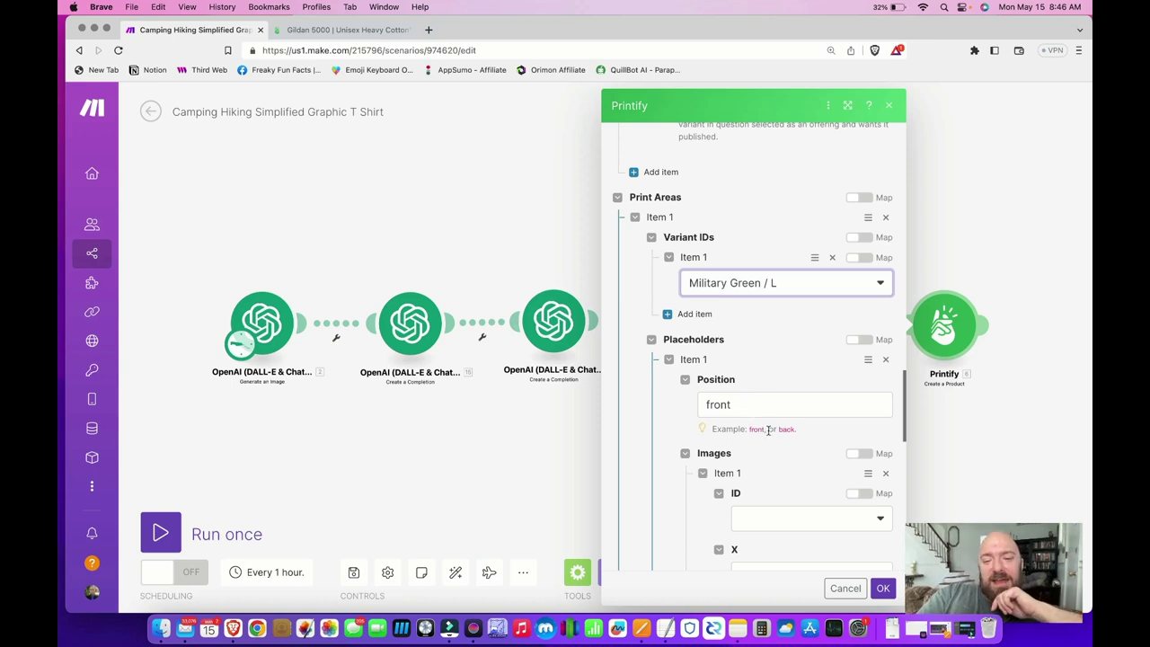
{"action": "scroll", "coordinate": [766, 428], "scroll_direction": "down", "scroll_amount": 1}
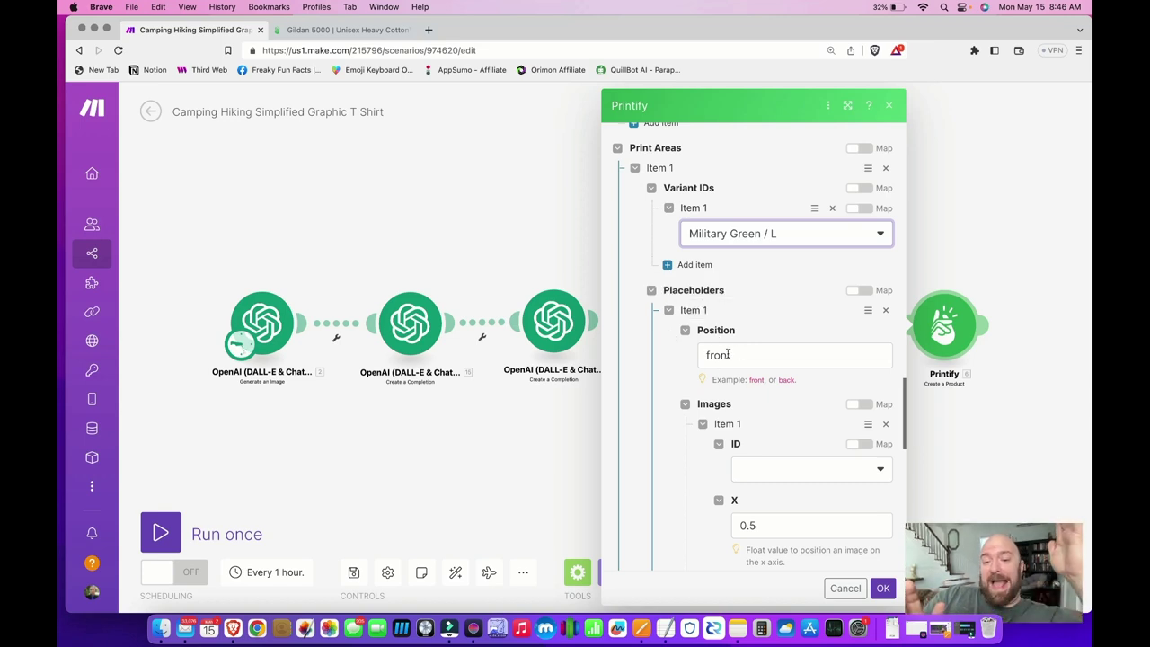
{"action": "scroll", "coordinate": [823, 474], "scroll_direction": "down", "scroll_amount": 4}
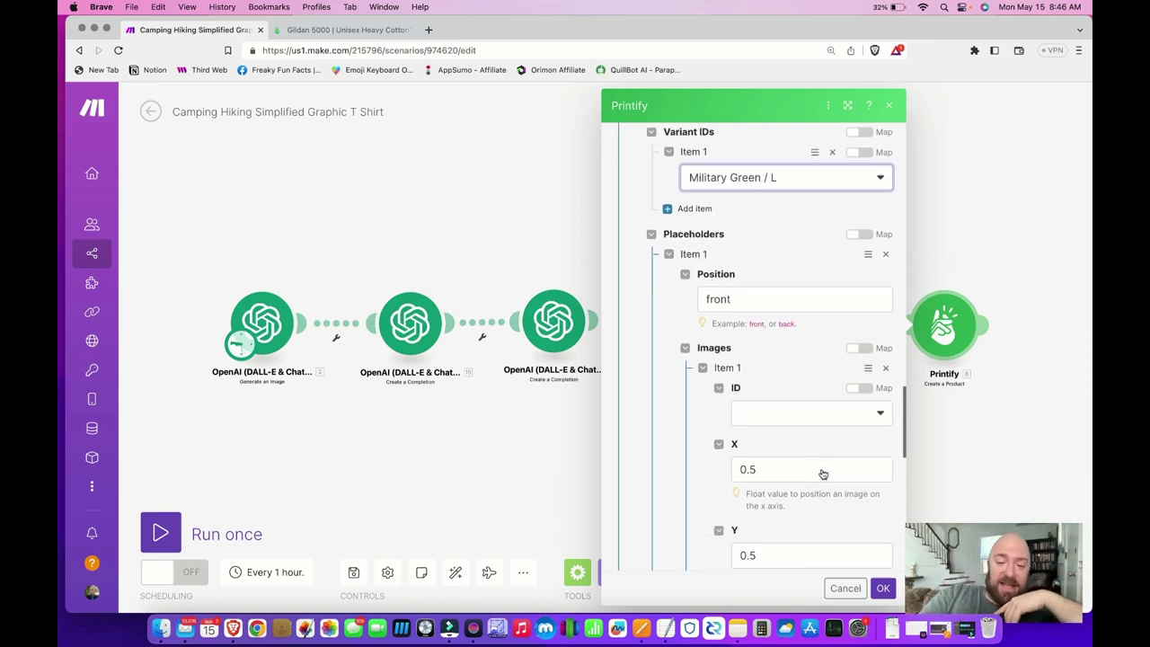
{"action": "left_click", "coordinate": [769, 250]}
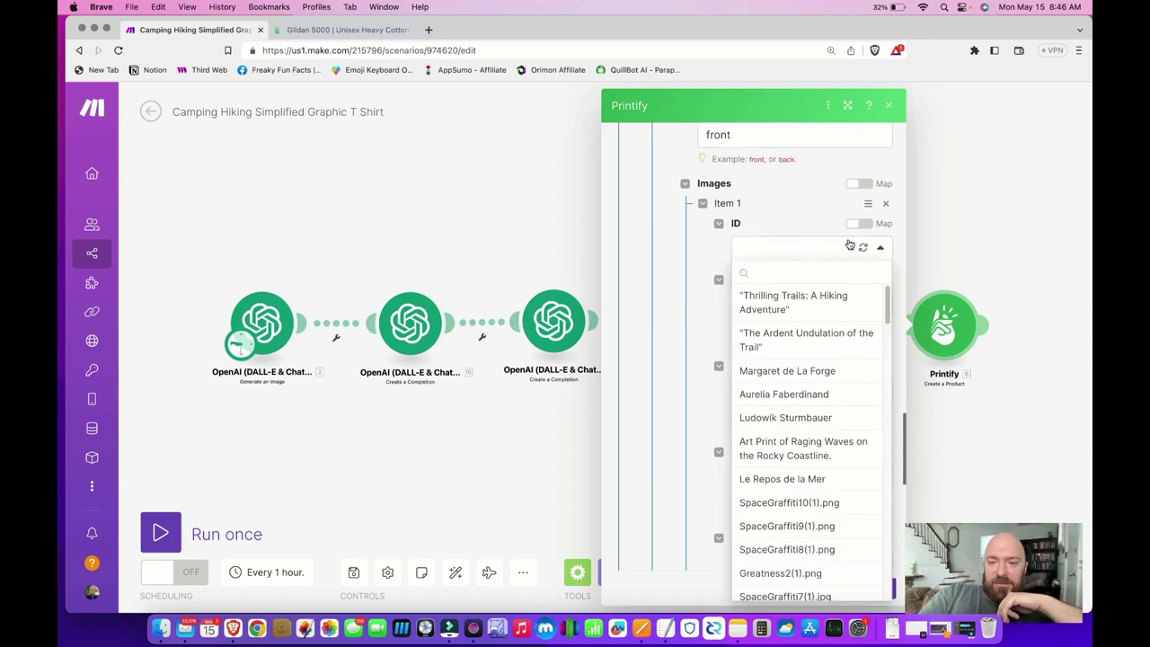
{"action": "left_click", "coordinate": [858, 223]}
{"action": "left_click", "coordinate": [779, 250]}
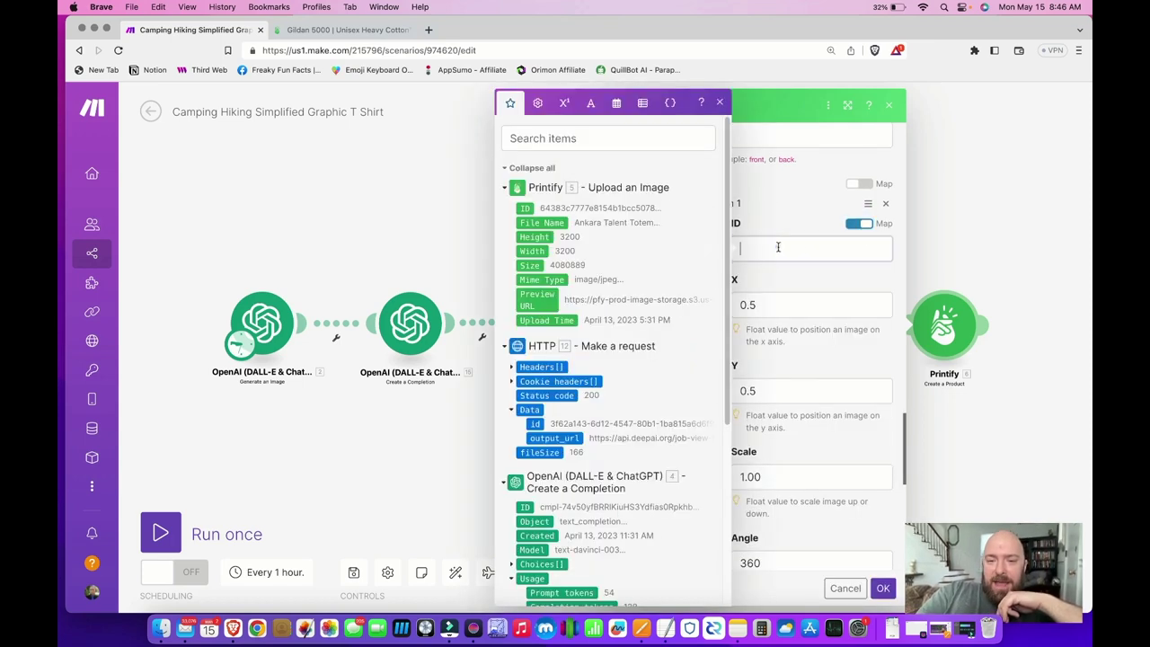
{"action": "left_click", "coordinate": [857, 223]}
{"action": "left_click", "coordinate": [803, 252]}
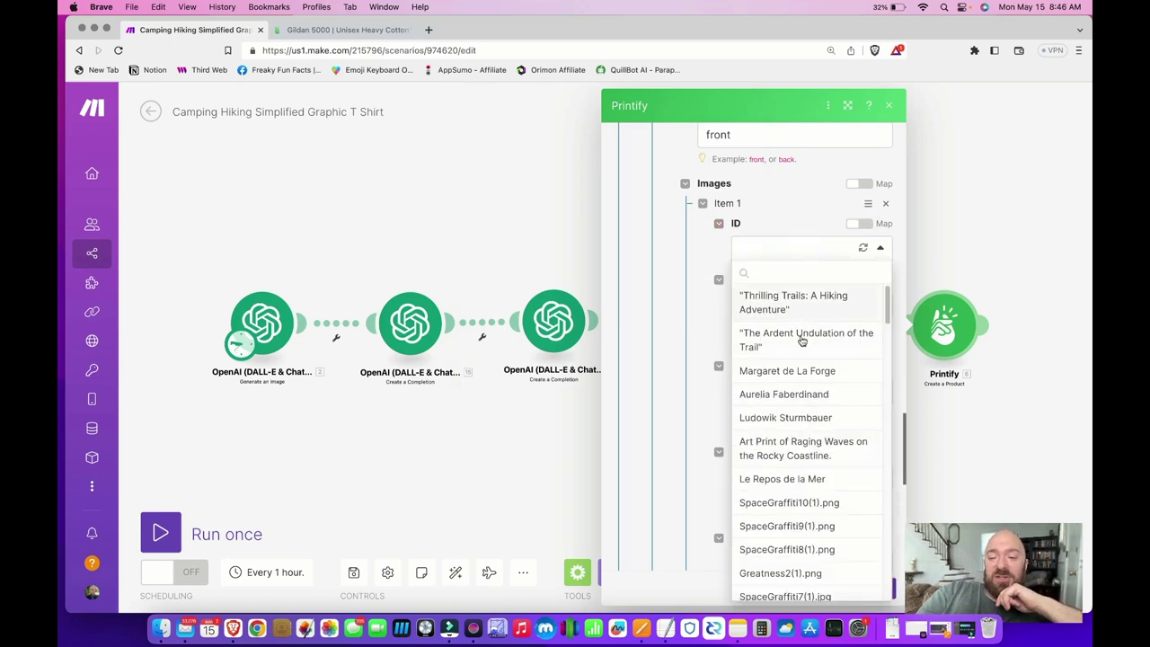
{"action": "left_click", "coordinate": [811, 218]}
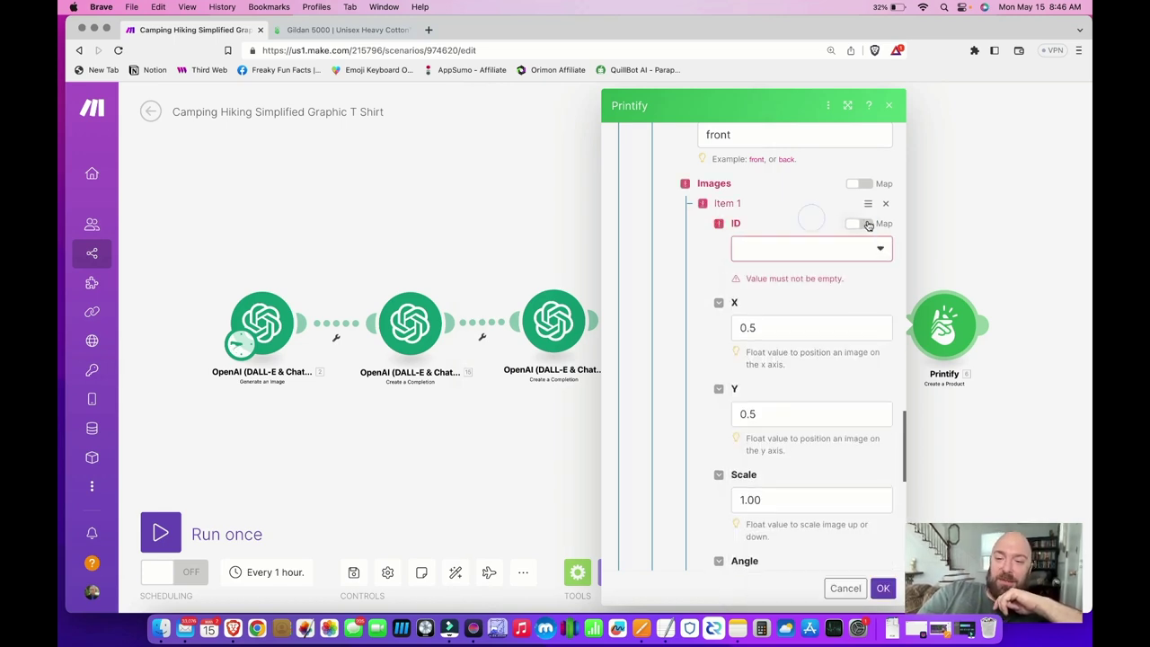
{"action": "left_click", "coordinate": [864, 223]}
{"action": "left_click", "coordinate": [778, 249]}
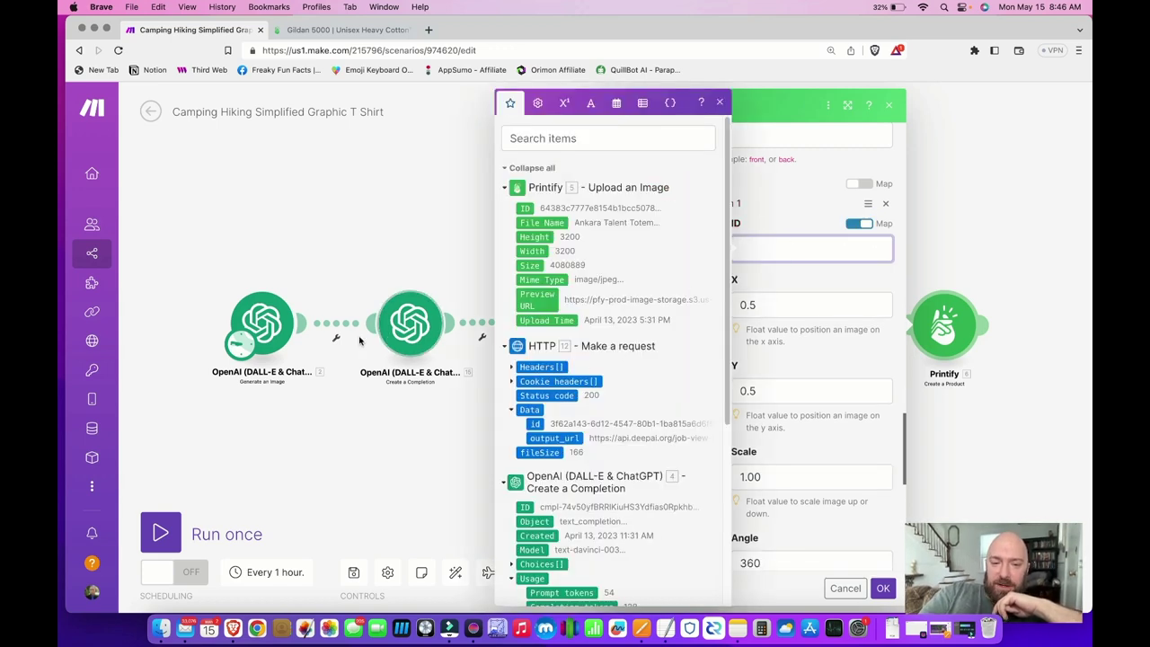
{"action": "double_click", "coordinate": [561, 437]}
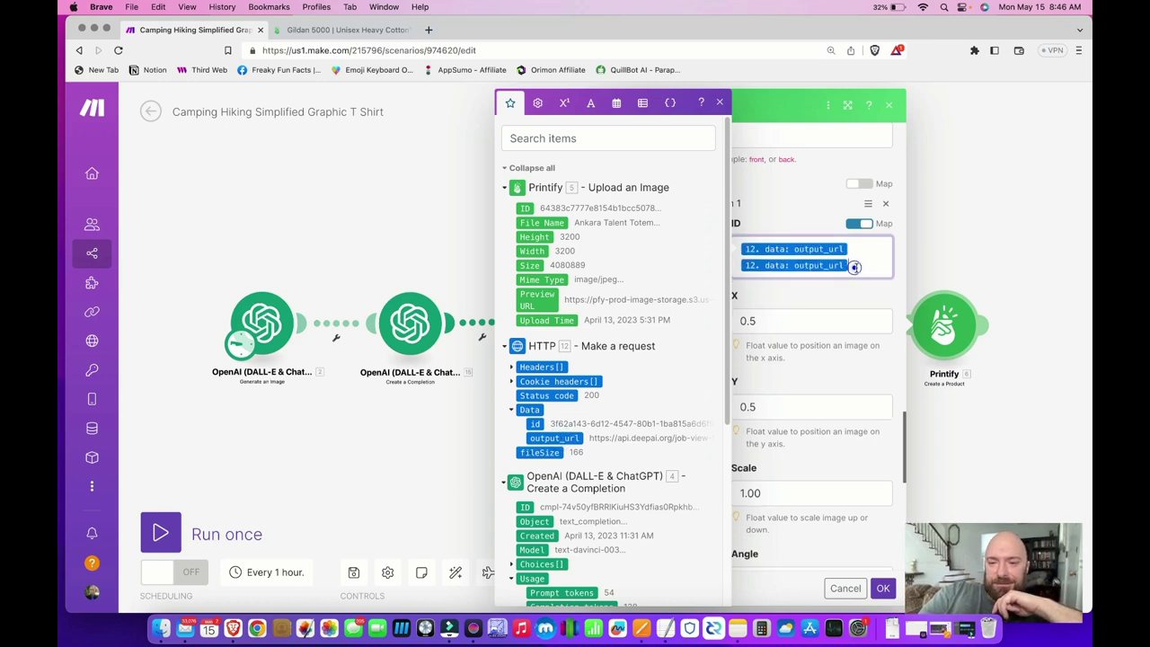
{"action": "key", "text": "BackSpace"}
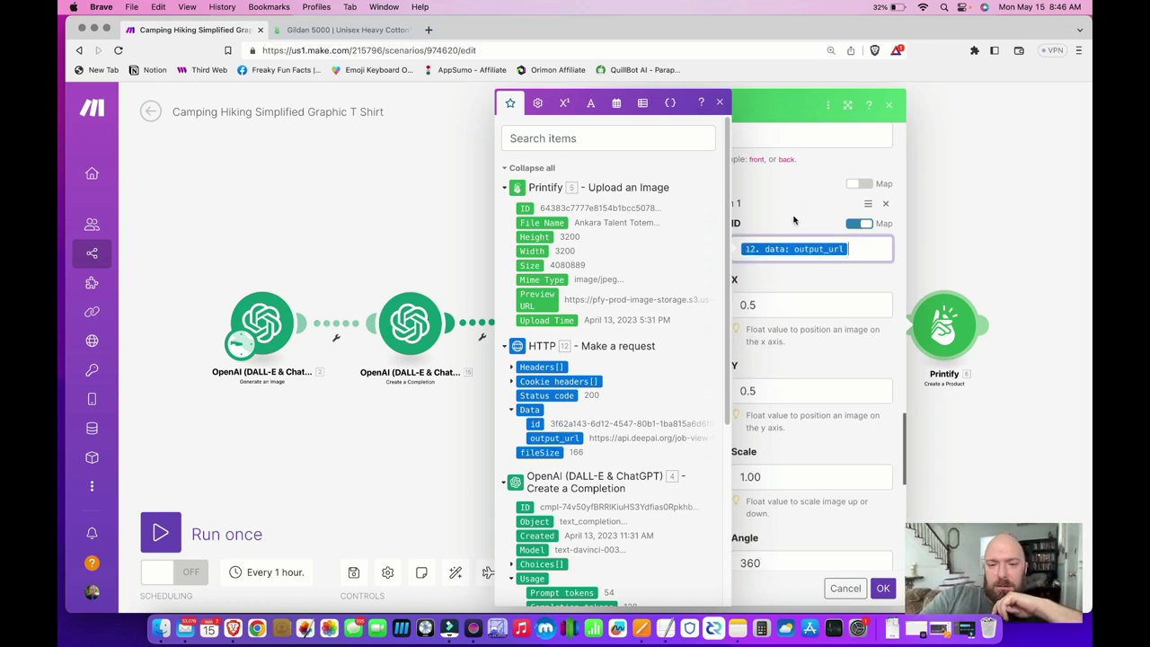
{"action": "key", "text": "BackSpace"}
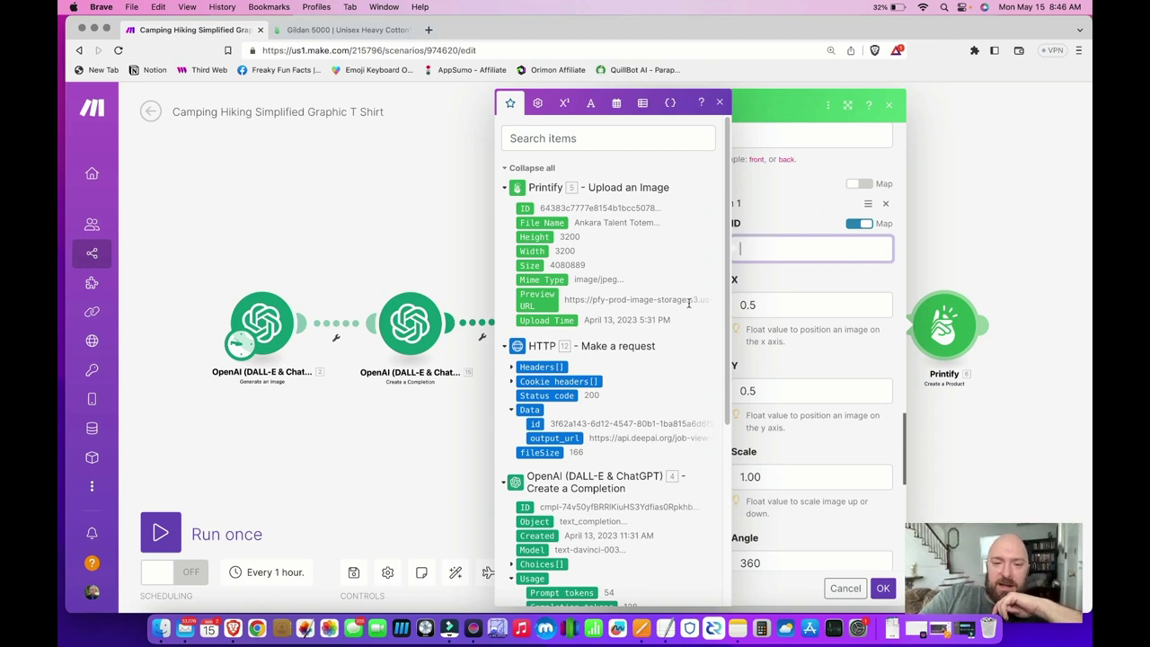
Map the placeholder's image ID to the ID output of the Printify Upload an Image module
{"action": "left_click", "coordinate": [524, 208]}
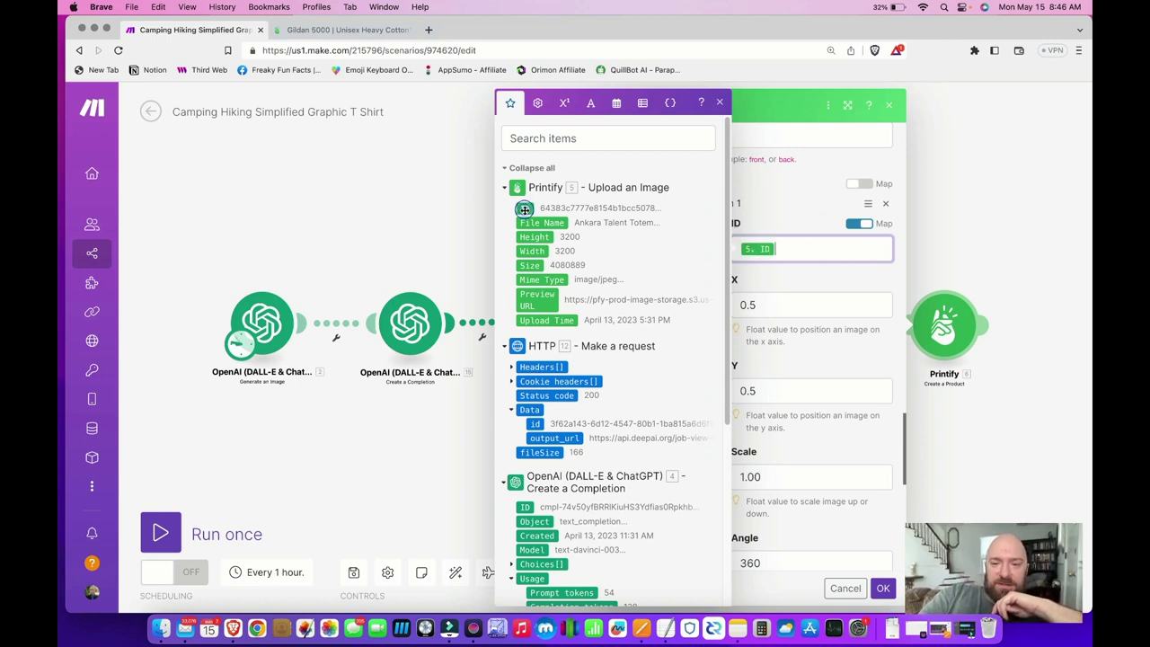
{"action": "left_click", "coordinate": [796, 216]}
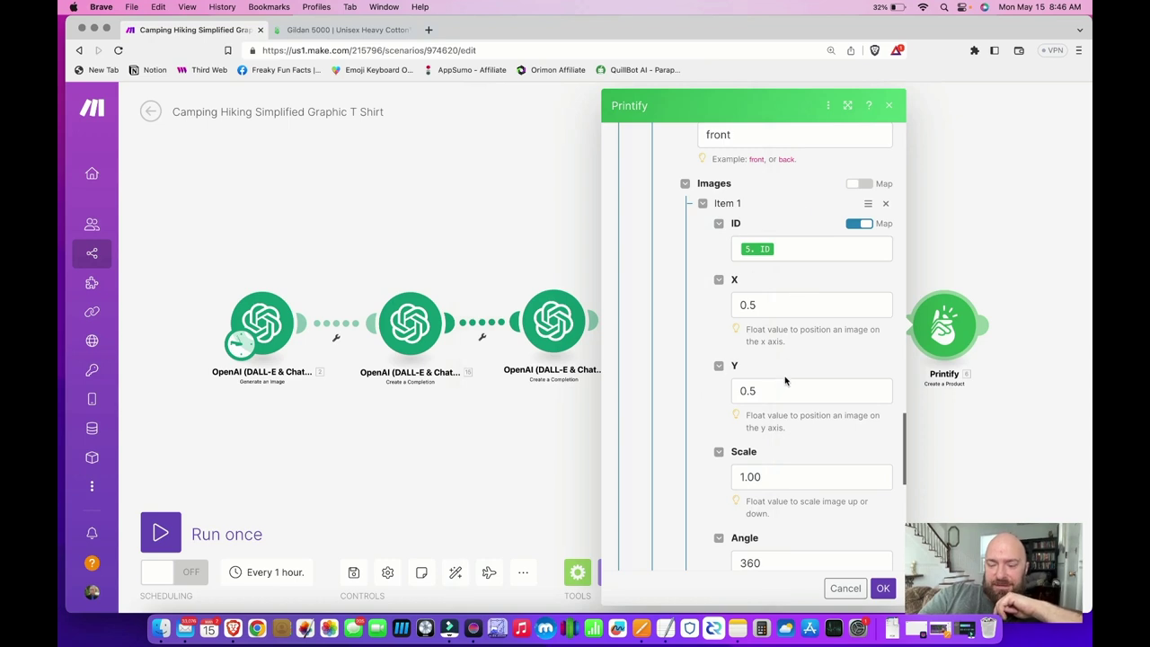
Replace tag Item 1 with T Shirt and tag Item 2 with Hiking
{"action": "scroll", "coordinate": [784, 381], "scroll_direction": "down", "scroll_amount": 1}
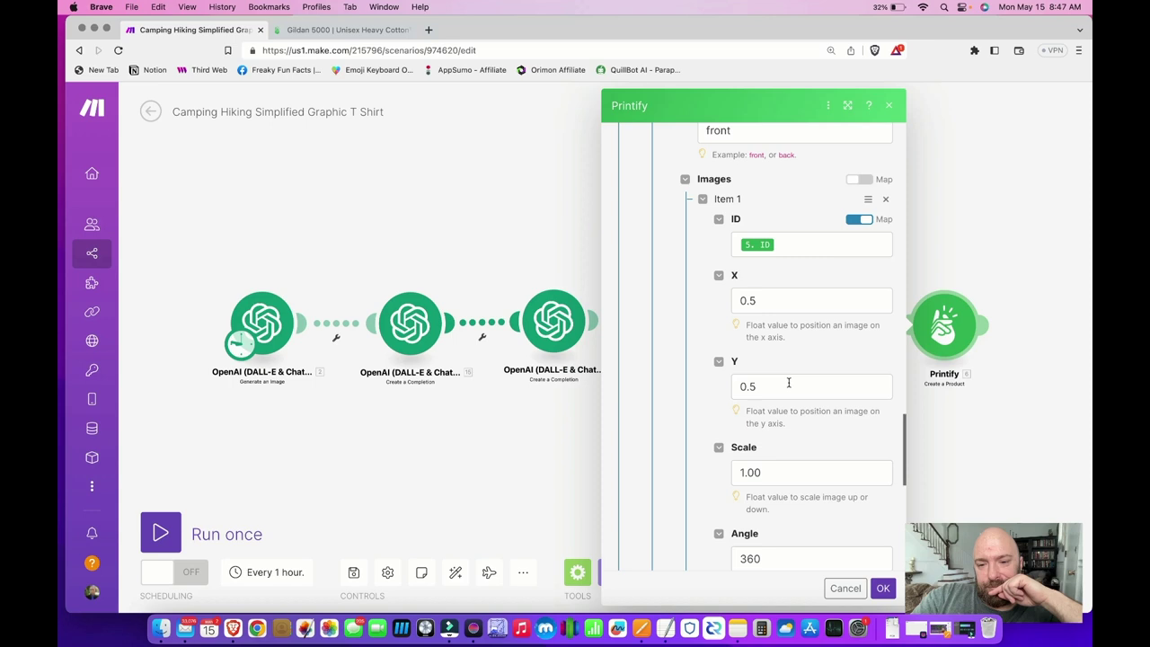
{"action": "scroll", "coordinate": [789, 383], "scroll_direction": "down", "scroll_amount": 4}
{"action": "scroll", "coordinate": [775, 307], "scroll_direction": "up", "scroll_amount": 1}
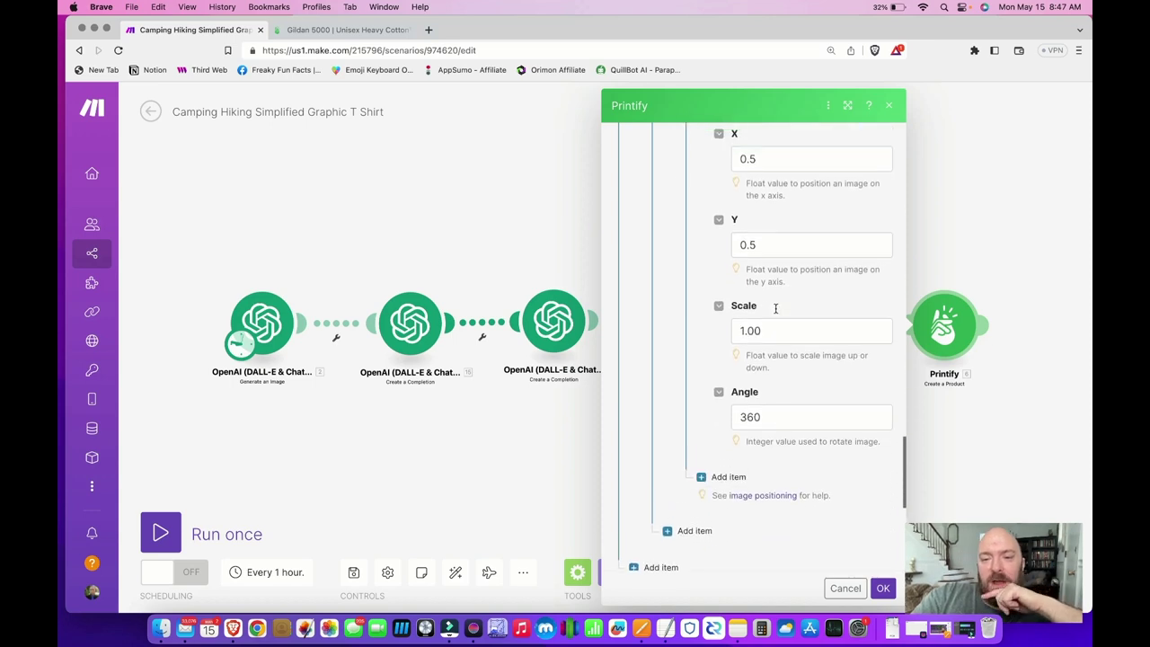
{"action": "scroll", "coordinate": [764, 192], "scroll_direction": "up", "scroll_amount": 1}
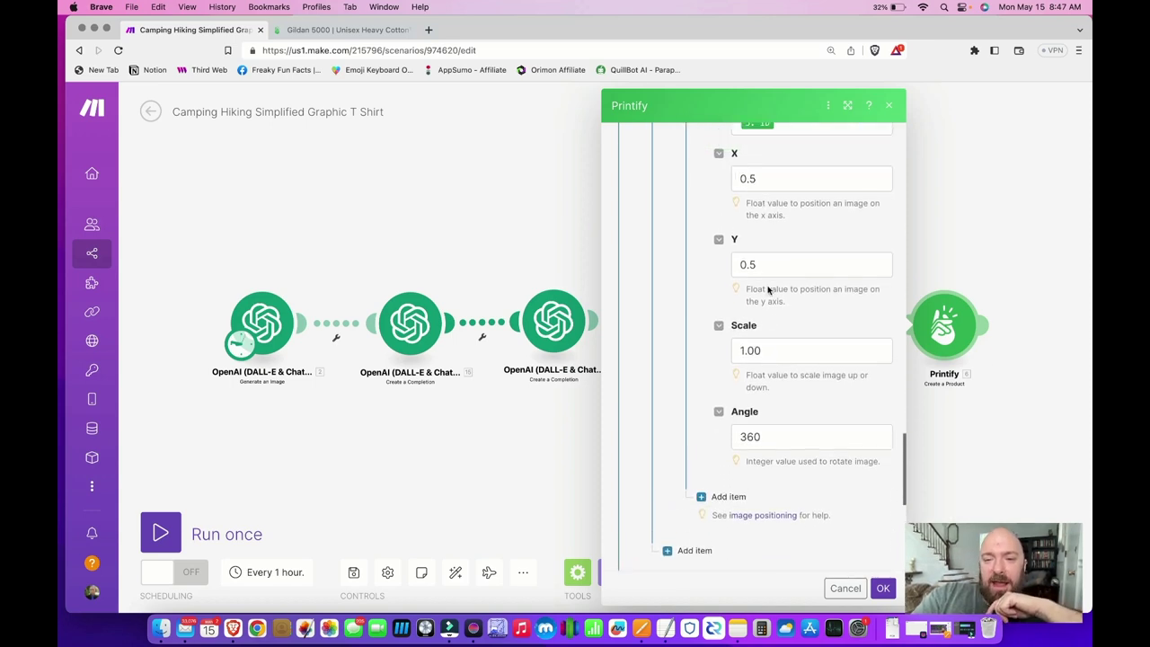
{"action": "scroll", "coordinate": [783, 341], "scroll_direction": "down", "scroll_amount": 1}
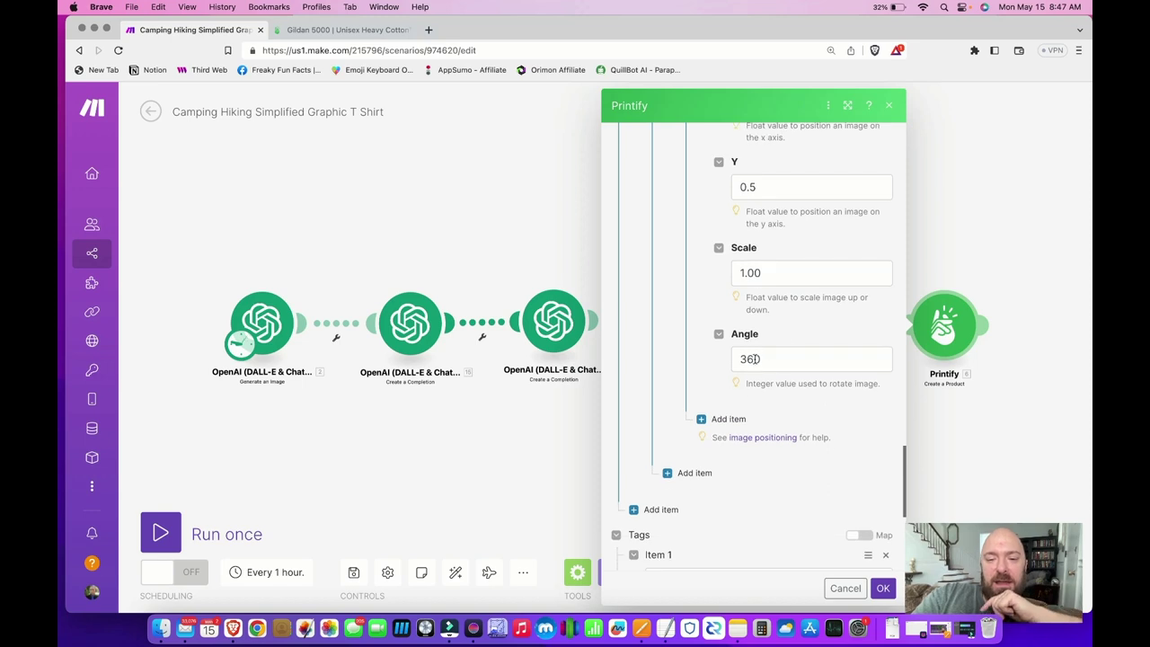
{"action": "scroll", "coordinate": [789, 452], "scroll_direction": "down", "scroll_amount": 3}
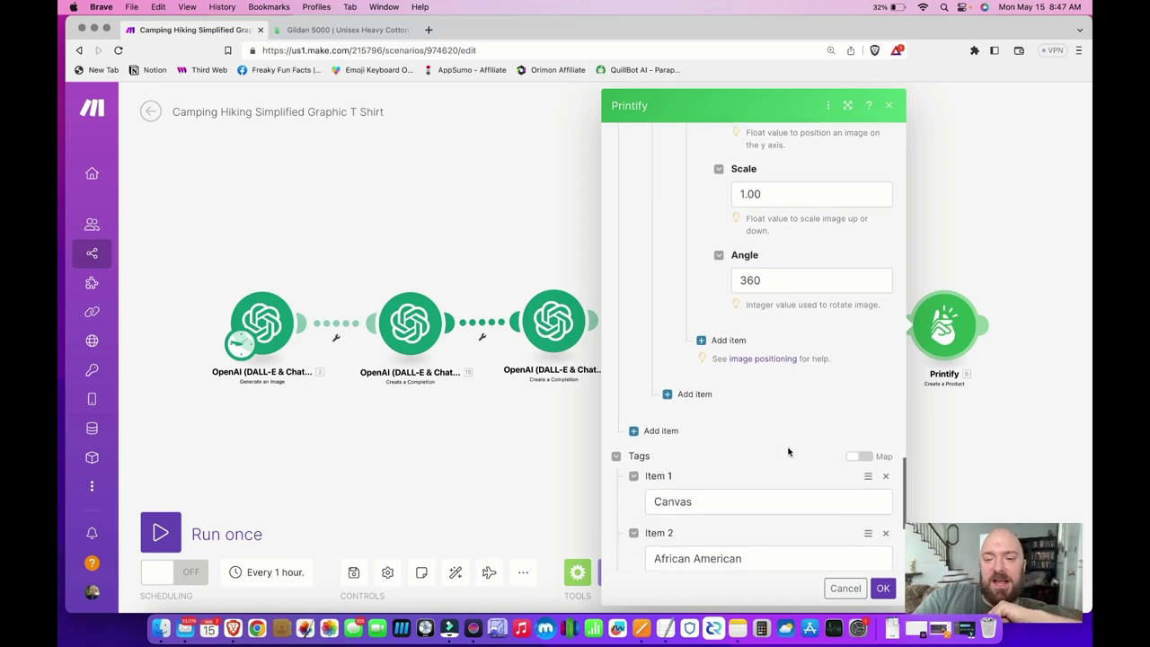
{"action": "scroll", "coordinate": [789, 451], "scroll_direction": "down", "scroll_amount": 3}
{"action": "left_click", "coordinate": [708, 422]}
{"action": "double_click", "coordinate": [696, 429]}
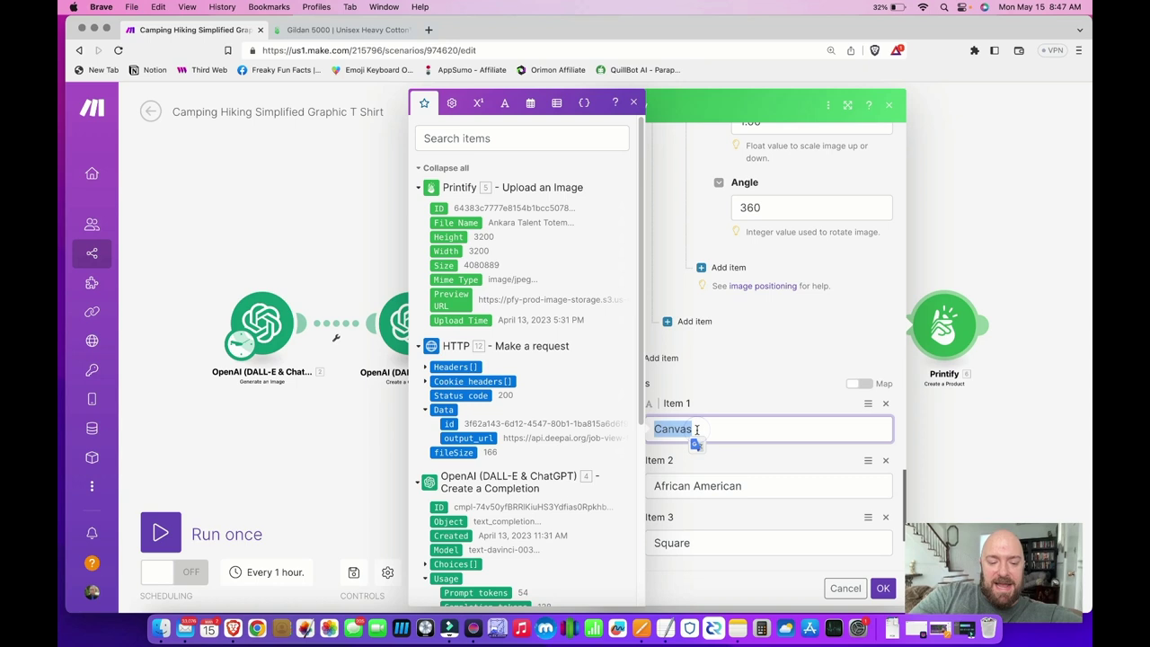
{"action": "type", "text": "T Shirt"}
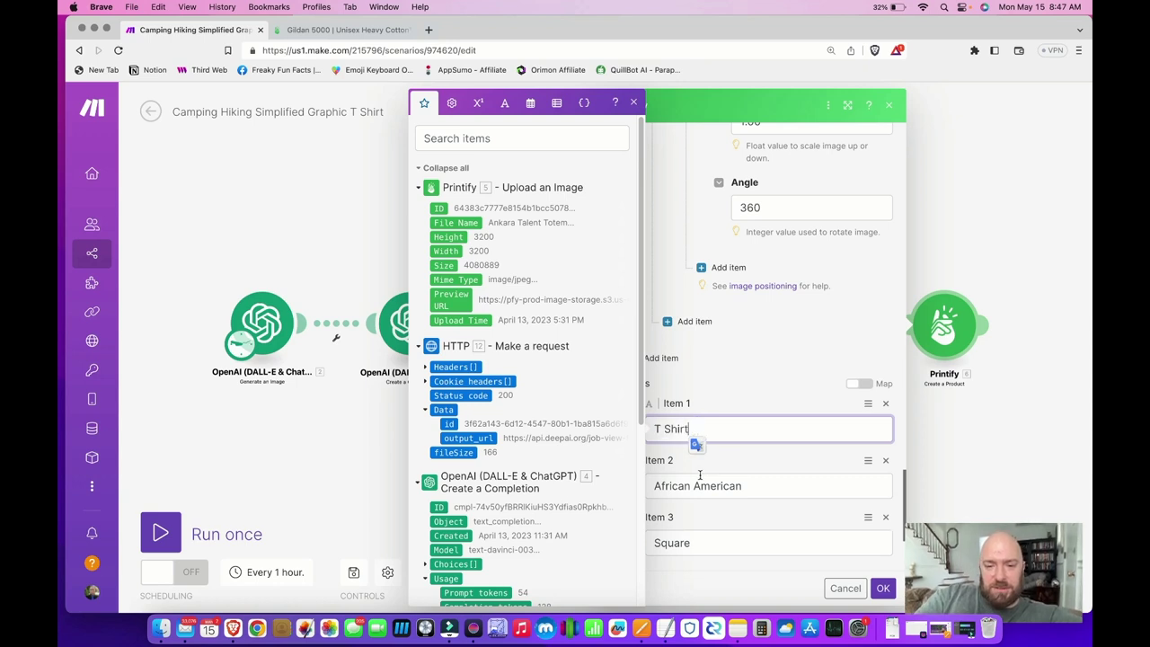
{"action": "triple_click", "coordinate": [697, 485]}
{"action": "type", "text": "Hiking"}
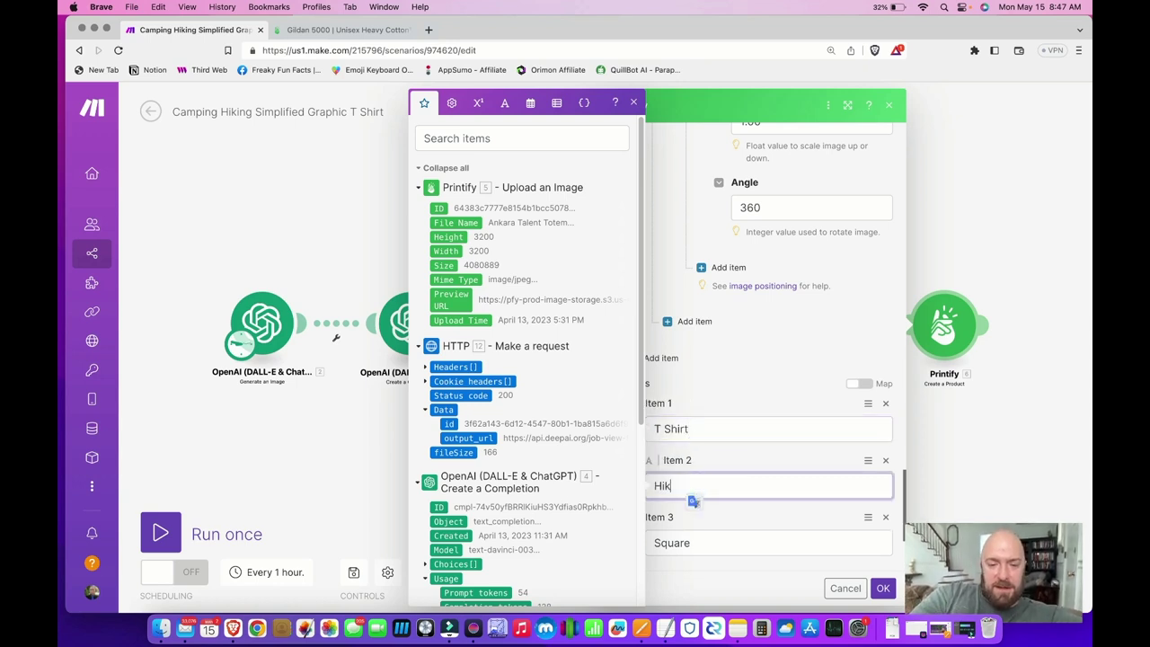
Replace tag Item 3 with Outdoors and set Print On Side to regular
{"action": "double_click", "coordinate": [664, 543]}
{"action": "type", "text": "Outdoors"}
{"action": "scroll", "coordinate": [759, 333], "scroll_direction": "down", "scroll_amount": 3}
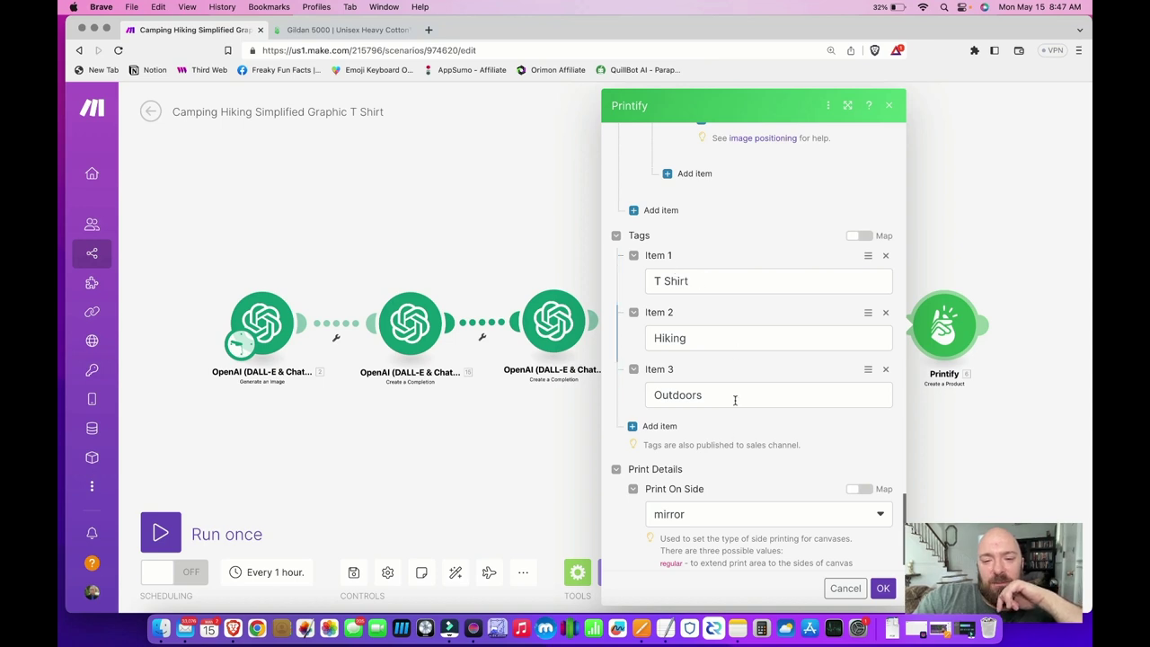
{"action": "scroll", "coordinate": [738, 482], "scroll_direction": "down", "scroll_amount": 1}
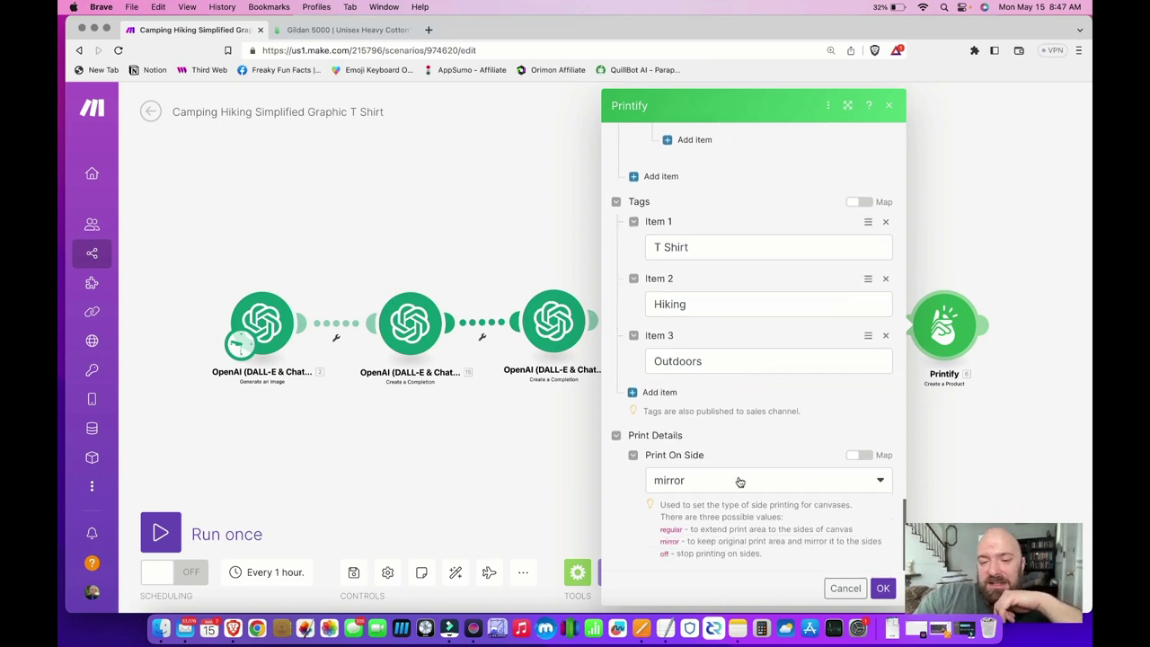
{"action": "left_click", "coordinate": [739, 479]}
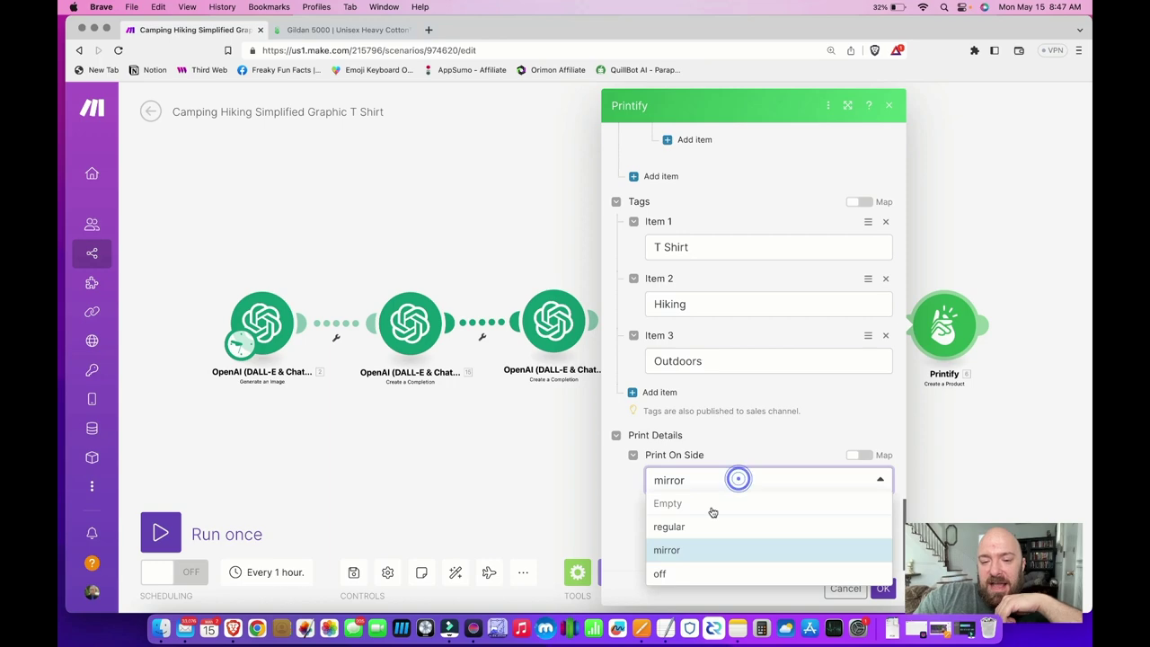
{"action": "left_click", "coordinate": [697, 530]}
Review the Create a Product module's title, description, blueprint, variants, prices, print areas and image placement
{"action": "scroll", "coordinate": [726, 449], "scroll_direction": "up", "scroll_amount": 10}
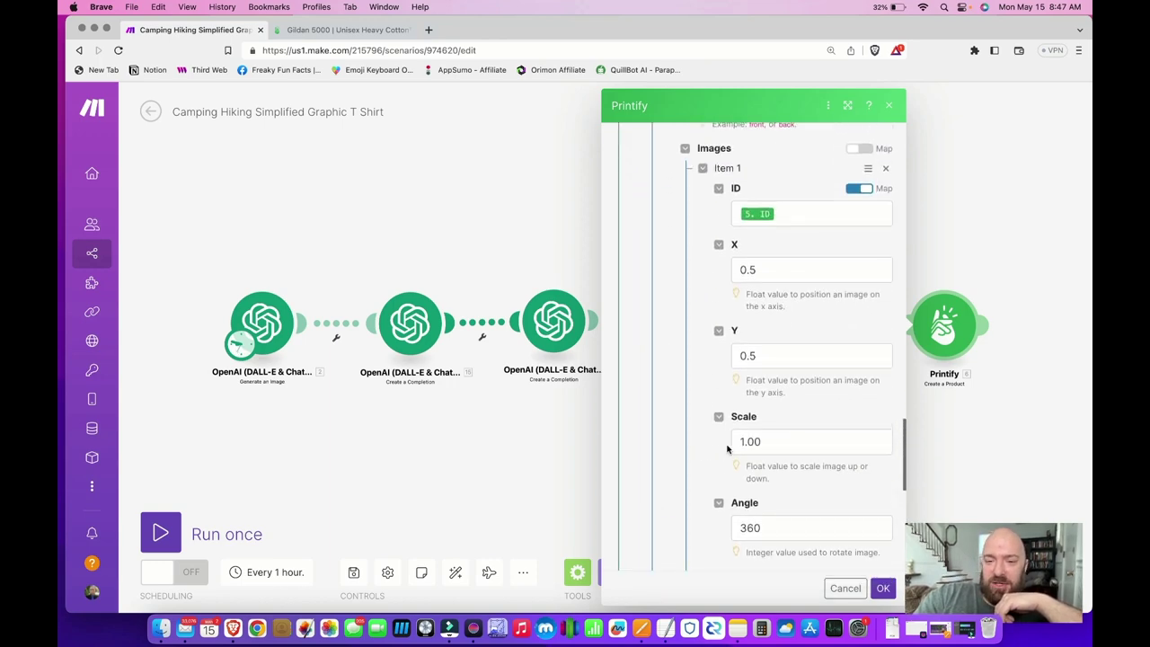
{"action": "scroll", "coordinate": [728, 449], "scroll_direction": "up", "scroll_amount": 15}
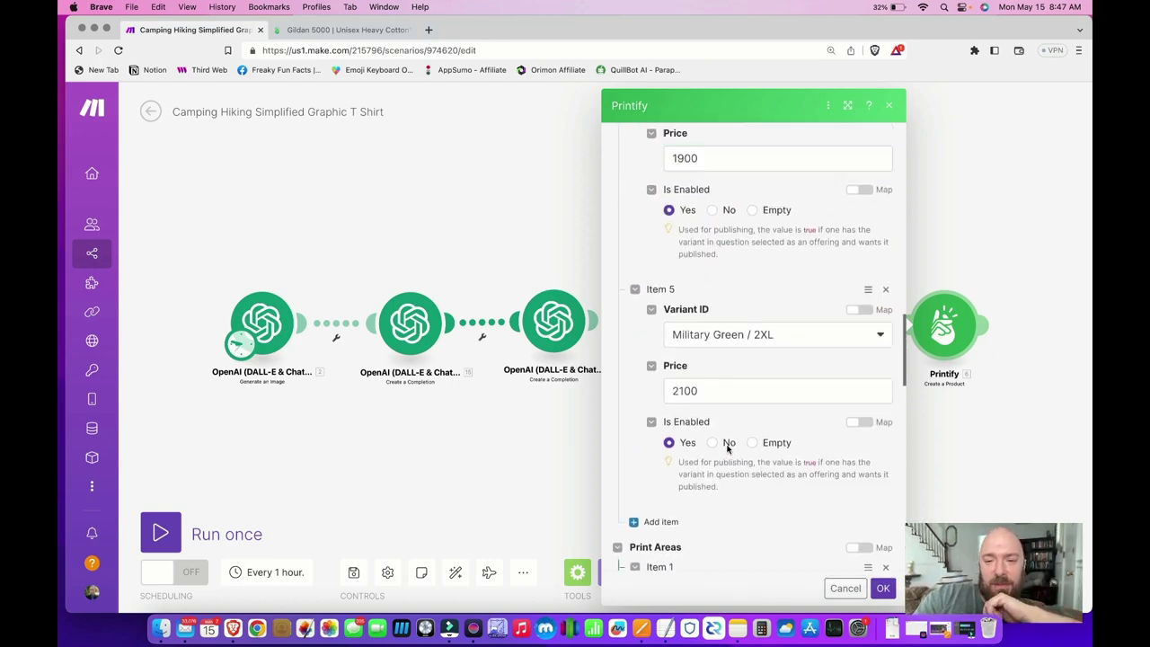
{"action": "scroll", "coordinate": [727, 448], "scroll_direction": "up", "scroll_amount": 12}
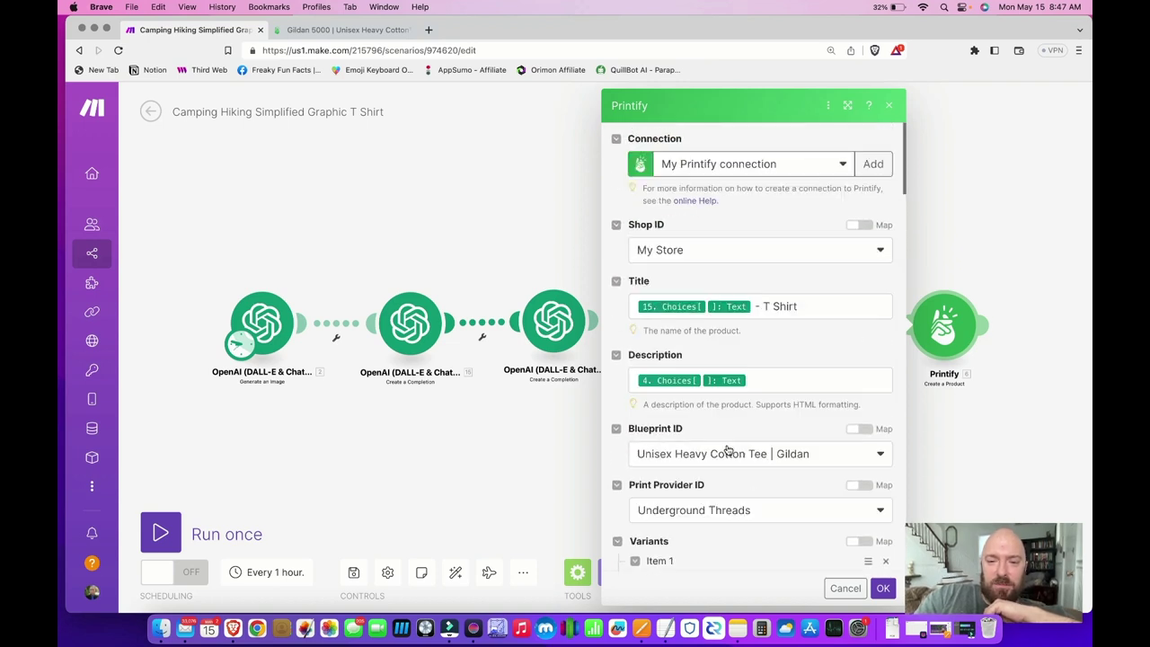
{"action": "scroll", "coordinate": [728, 449], "scroll_direction": "down", "scroll_amount": 5}
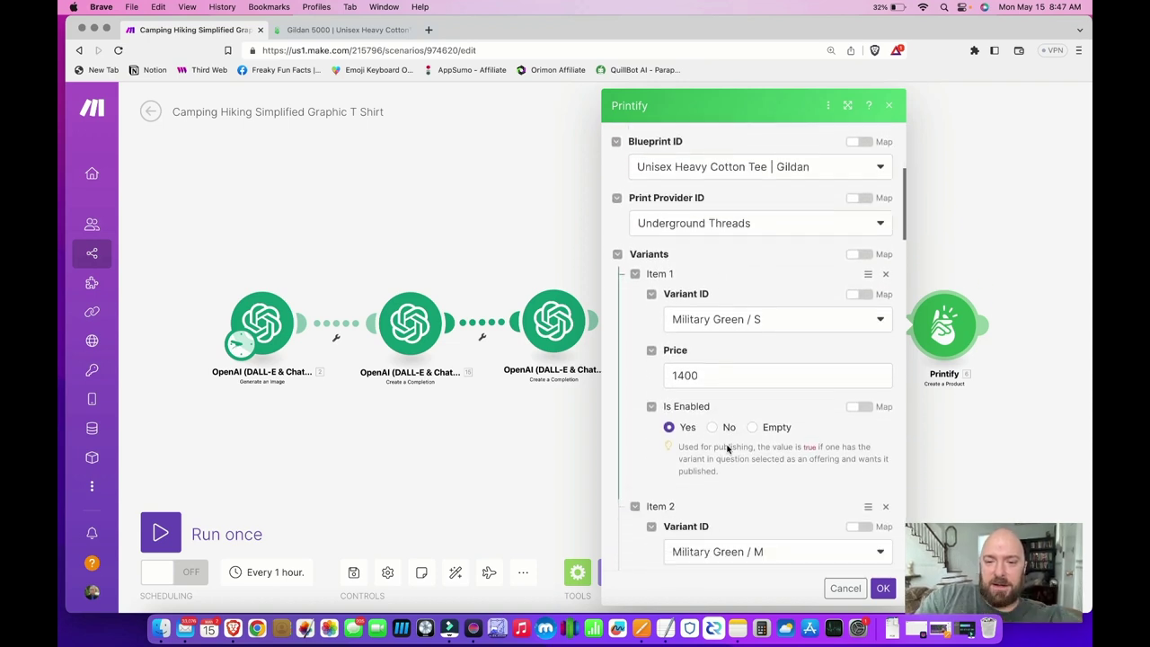
{"action": "scroll", "coordinate": [753, 377], "scroll_direction": "down", "scroll_amount": 15}
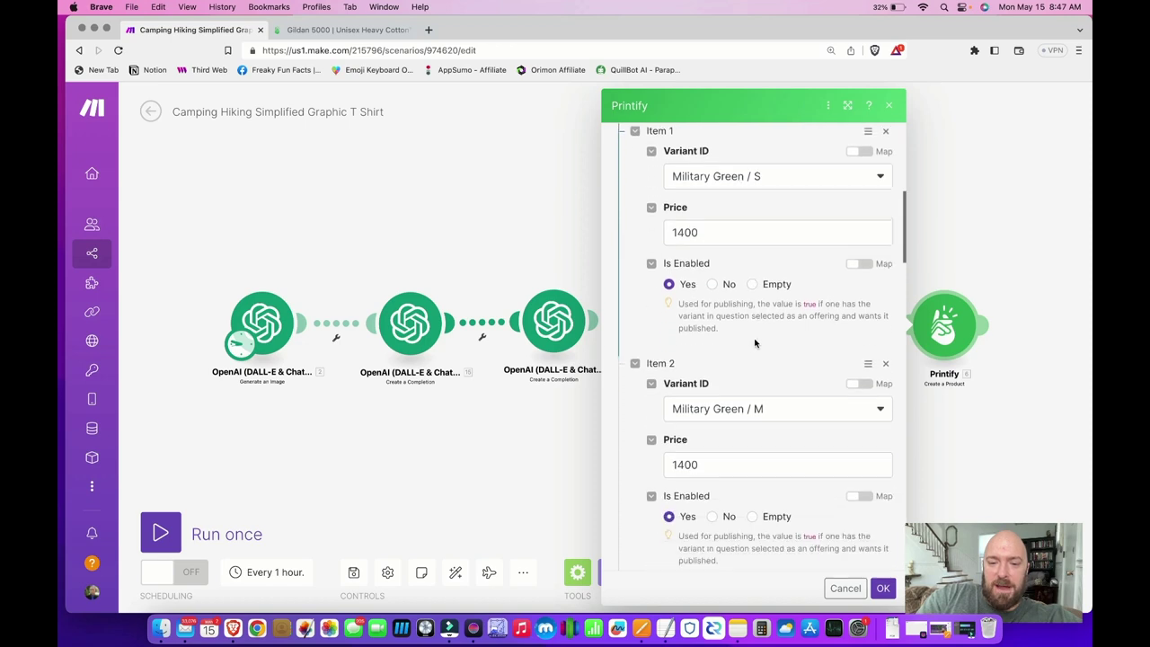
{"action": "scroll", "coordinate": [749, 409], "scroll_direction": "down", "scroll_amount": 3}
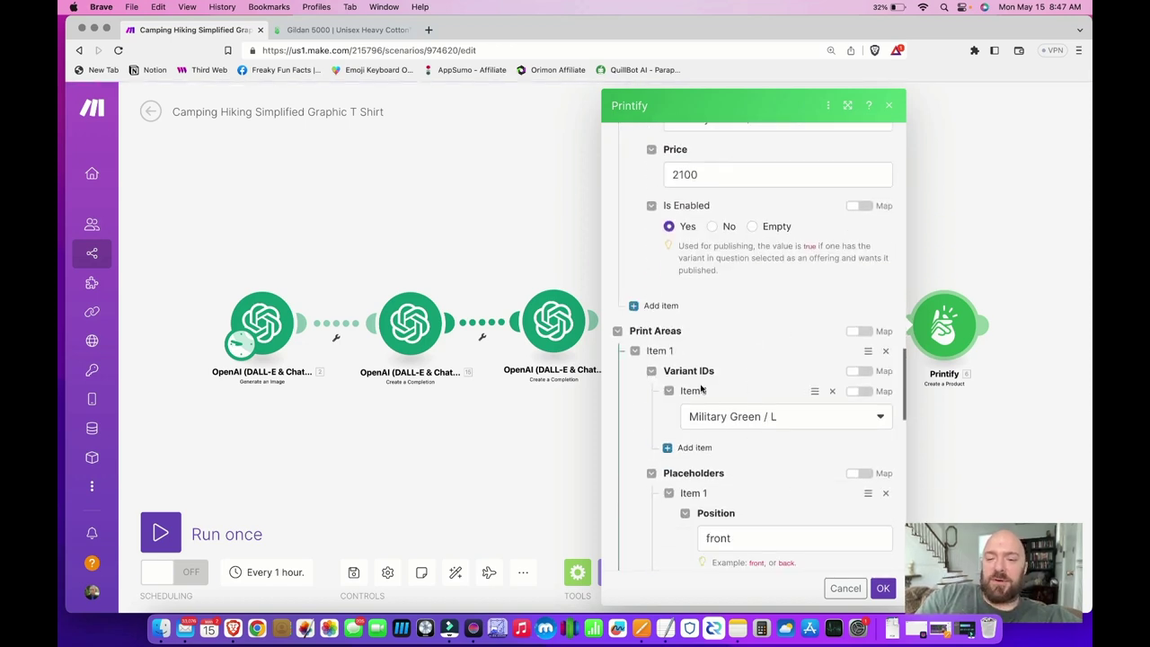
{"action": "scroll", "coordinate": [753, 433], "scroll_direction": "down", "scroll_amount": 10}
{"action": "scroll", "coordinate": [783, 451], "scroll_direction": "up", "scroll_amount": 7}
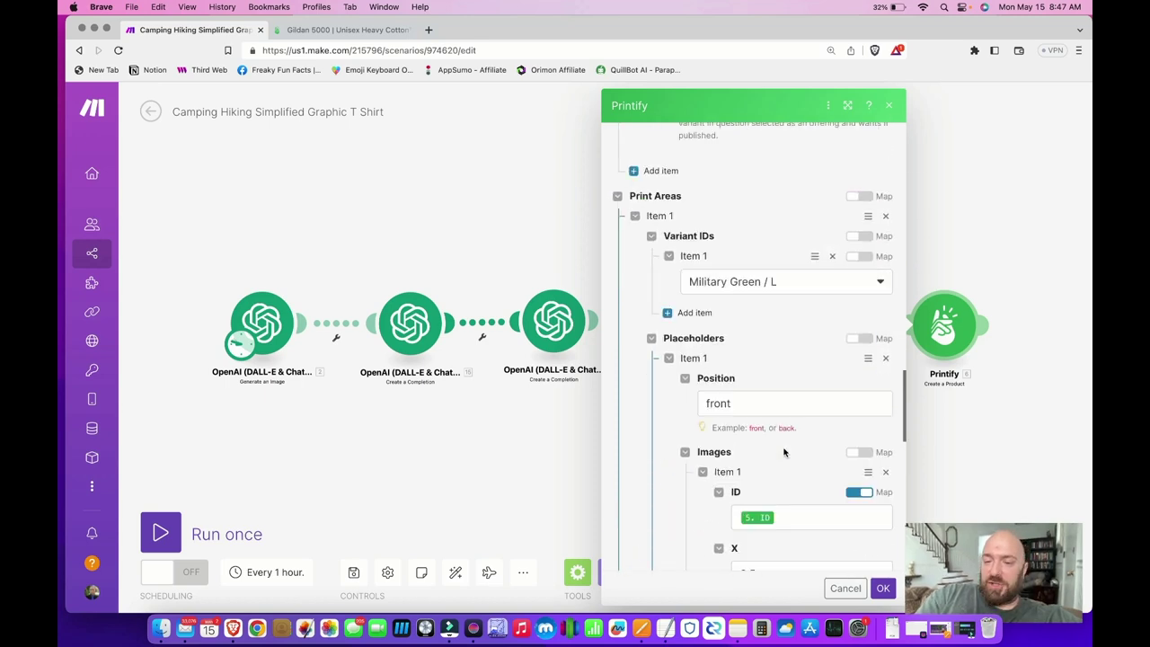
{"action": "scroll", "coordinate": [783, 452], "scroll_direction": "down", "scroll_amount": 5}
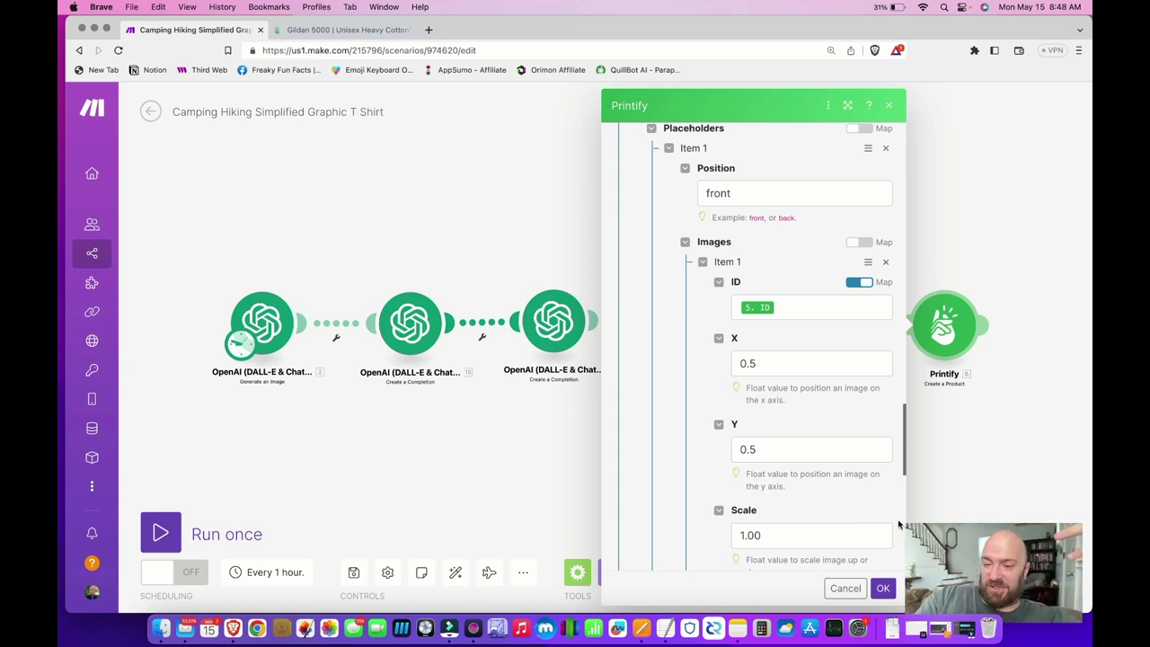
Confirm the Create a Product module's settings, save the scenario and run it once
{"action": "left_click", "coordinate": [883, 589]}
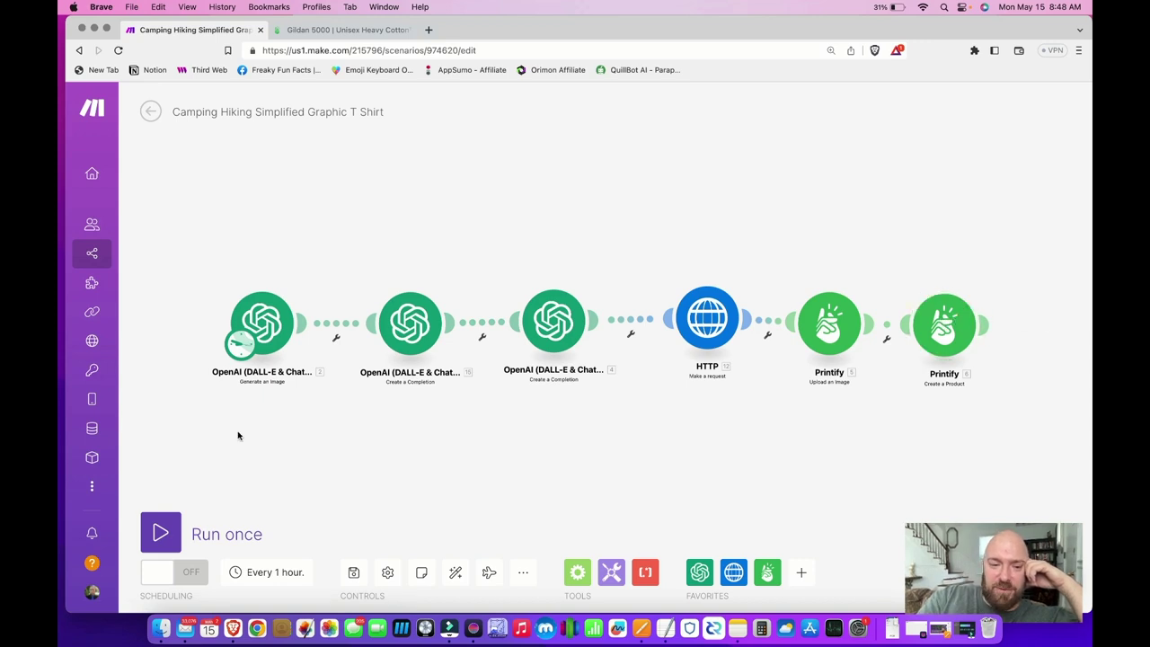
{"action": "left_click", "coordinate": [353, 572]}
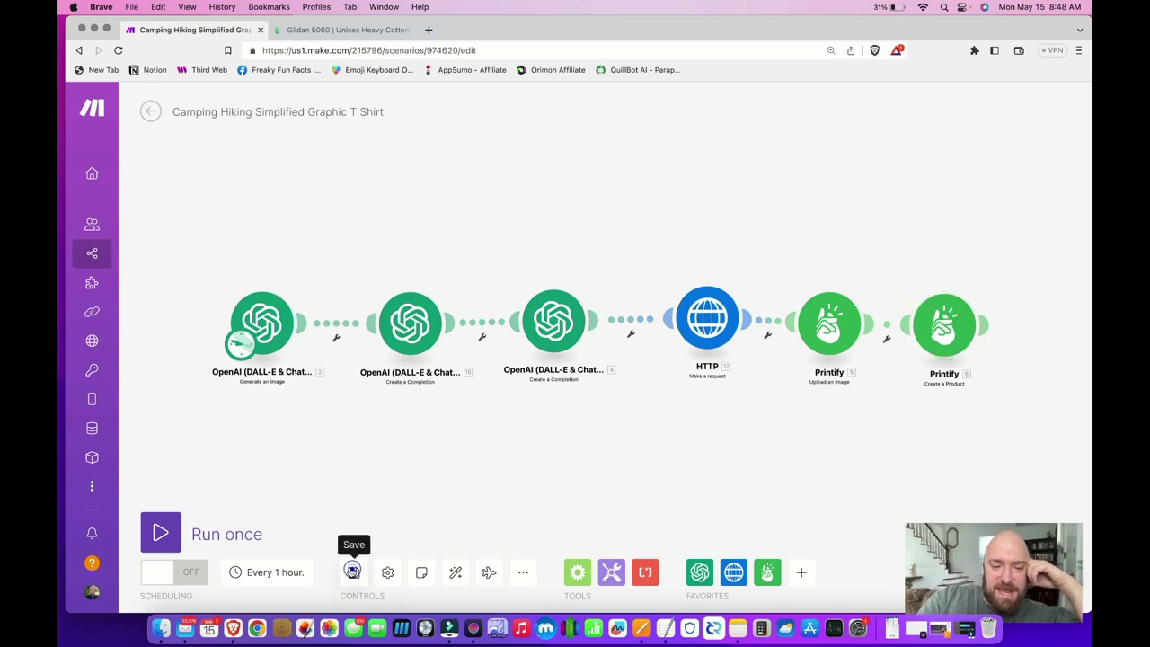
{"action": "left_click", "coordinate": [161, 533]}
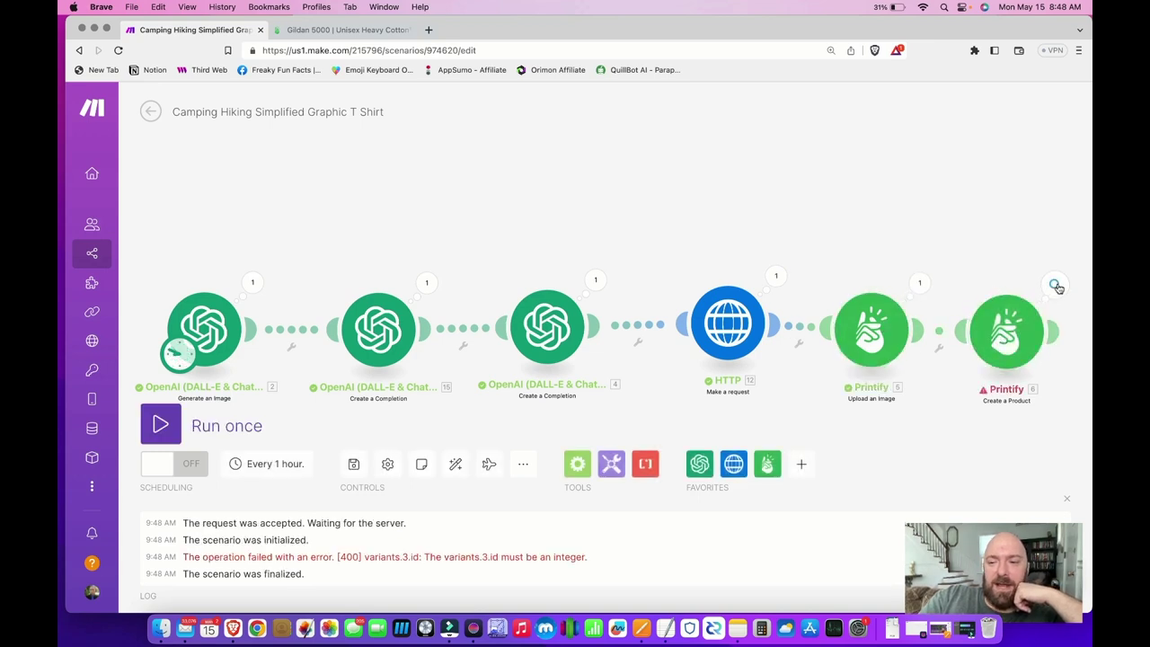
Inspect the error details of the failed Printify Create a Product operation
{"action": "left_click", "coordinate": [1055, 286]}
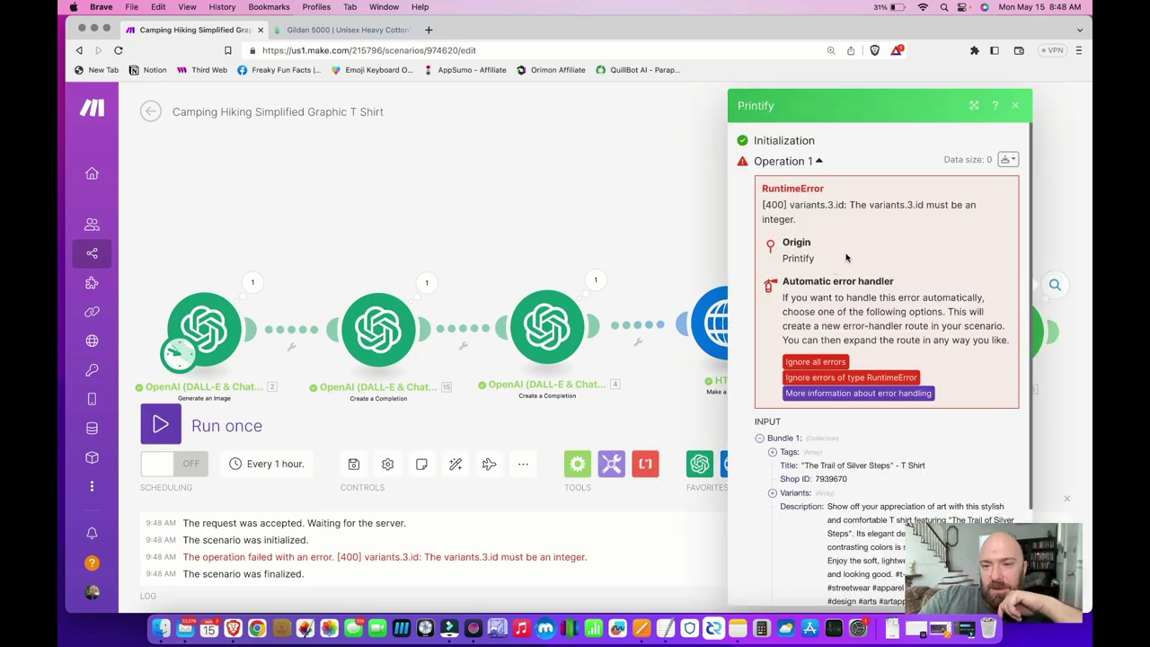
{"action": "left_click", "coordinate": [628, 237]}
In Variants Item 4 of the Create a Product module, switch off Variant ID mapping and choose Military Green / XL
{"action": "left_click", "coordinate": [1007, 353]}
{"action": "scroll", "coordinate": [841, 376], "scroll_direction": "down", "scroll_amount": 10}
{"action": "scroll", "coordinate": [841, 376], "scroll_direction": "down", "scroll_amount": 12}
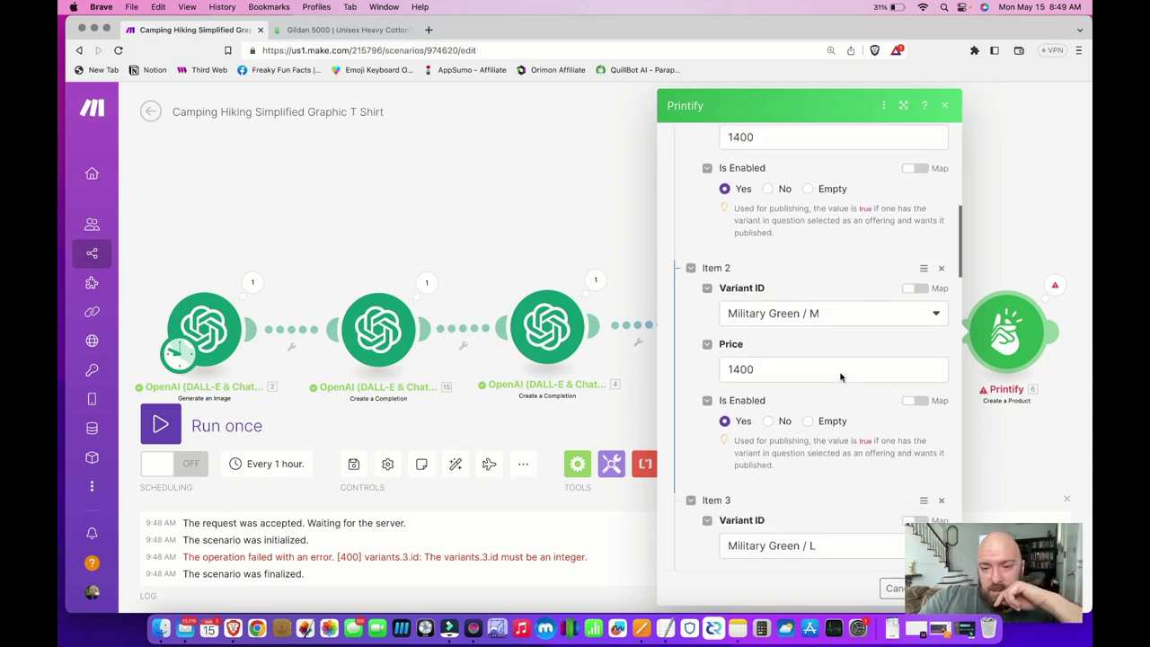
{"action": "scroll", "coordinate": [844, 368], "scroll_direction": "down", "scroll_amount": 3}
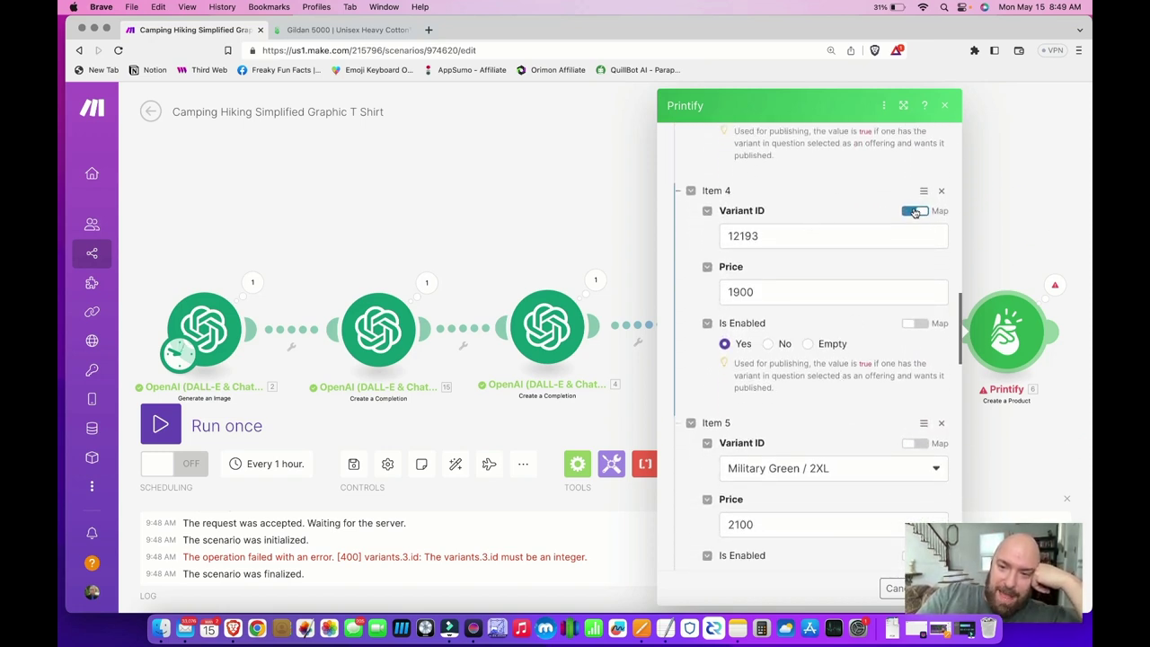
{"action": "scroll", "coordinate": [821, 226], "scroll_direction": "up", "scroll_amount": 1}
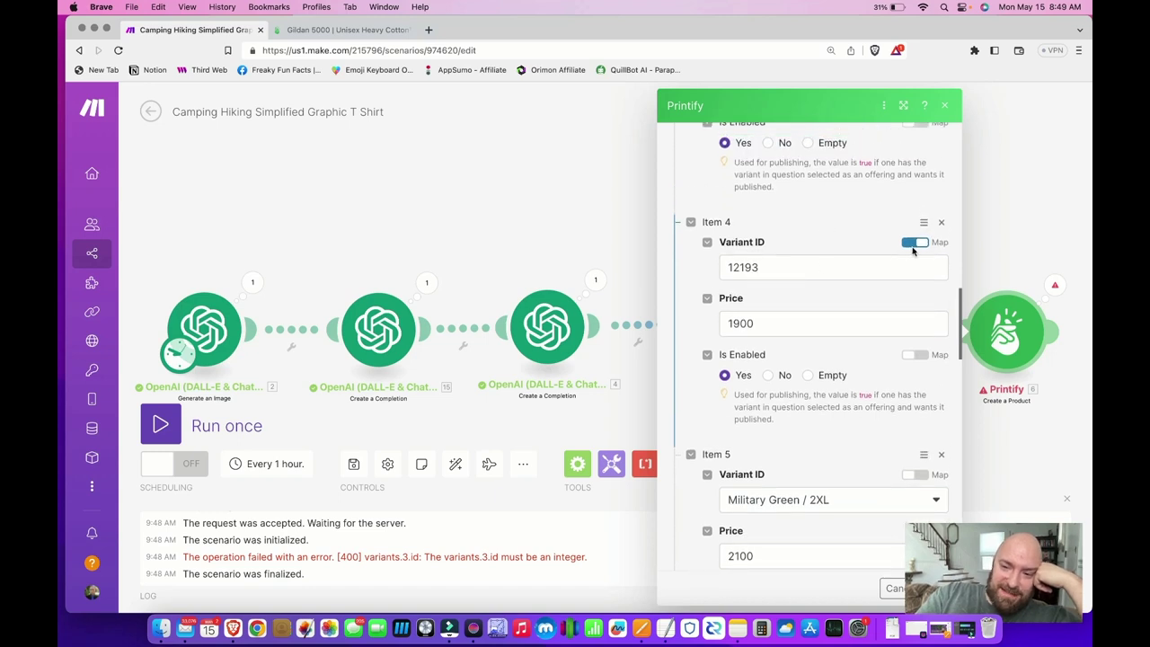
{"action": "left_click", "coordinate": [916, 243]}
{"action": "left_click", "coordinate": [849, 269]}
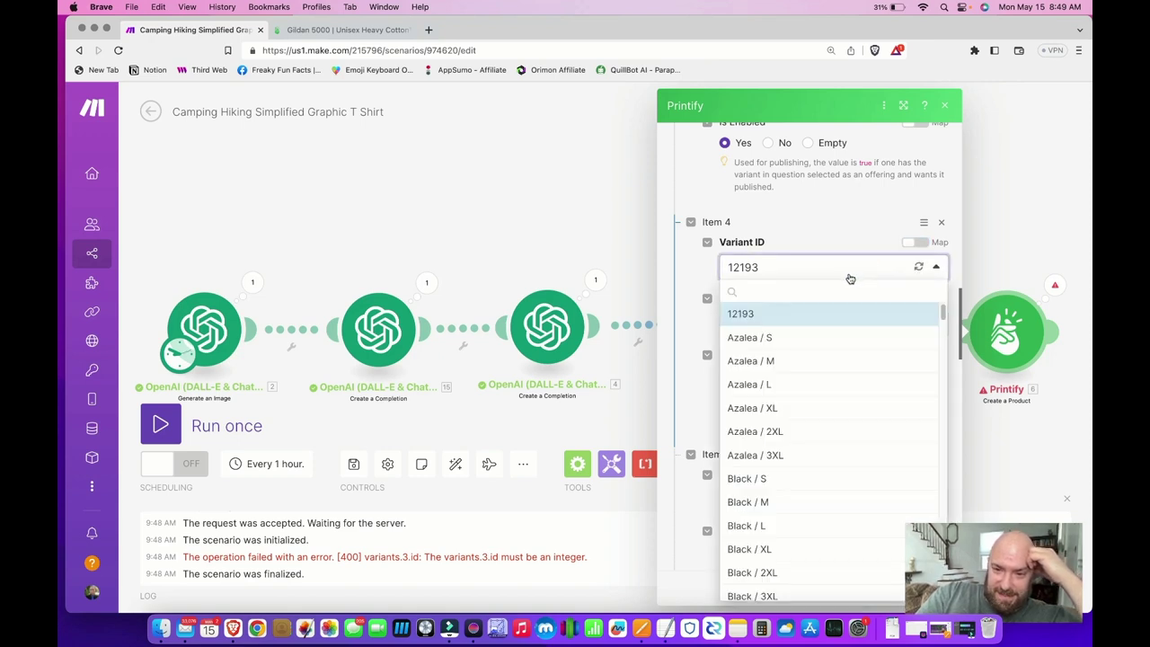
{"action": "scroll", "coordinate": [820, 393], "scroll_direction": "down", "scroll_amount": 15}
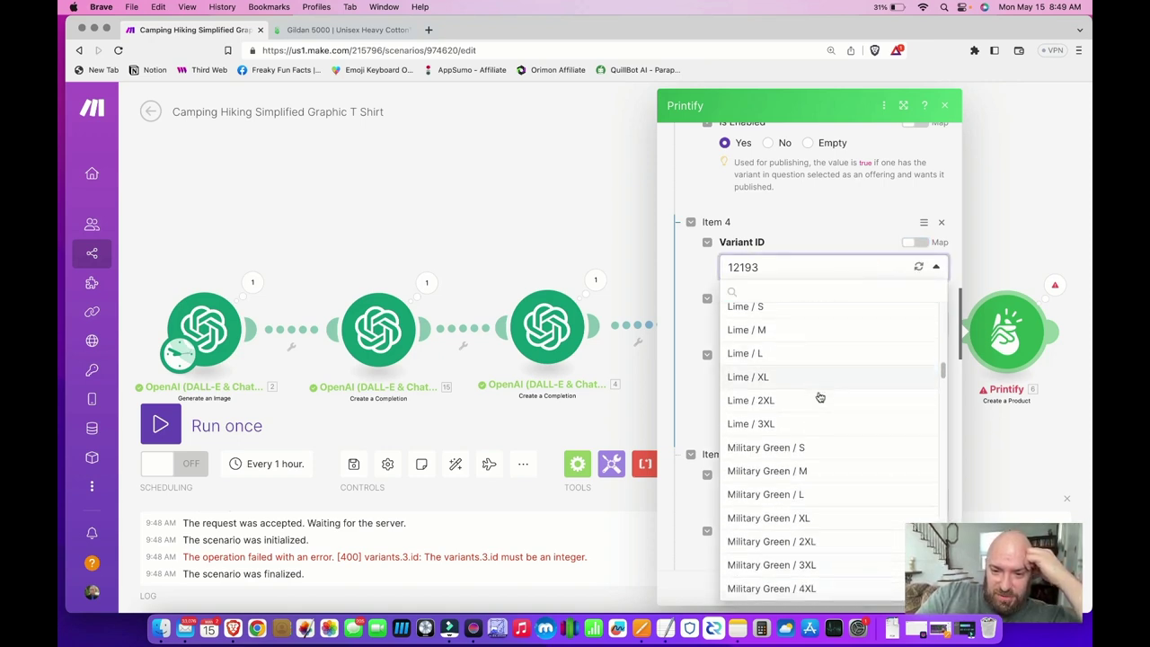
{"action": "scroll", "coordinate": [820, 396], "scroll_direction": "up", "scroll_amount": 3}
{"action": "scroll", "coordinate": [820, 396], "scroll_direction": "down", "scroll_amount": 3}
{"action": "scroll", "coordinate": [820, 396], "scroll_direction": "up", "scroll_amount": 5}
{"action": "scroll", "coordinate": [820, 397], "scroll_direction": "up", "scroll_amount": 4}
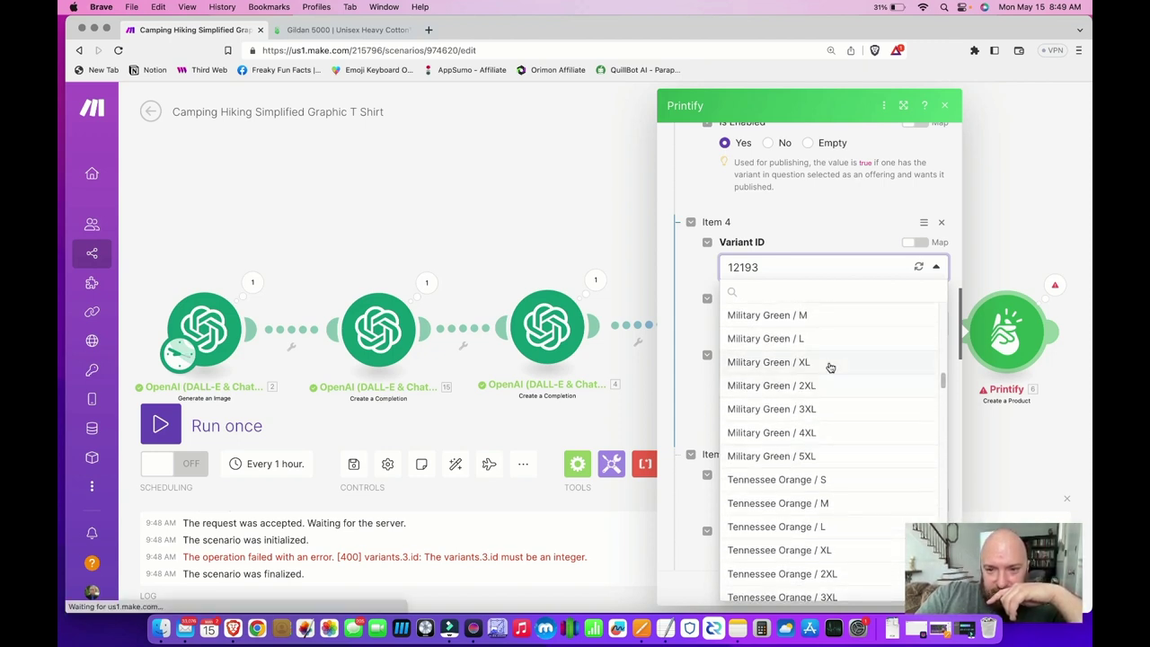
{"action": "left_click", "coordinate": [828, 363]}
Check the remaining variant and print area settings, confirm the corrected Create a Product module and rerun the scenario once
{"action": "scroll", "coordinate": [826, 445], "scroll_direction": "down", "scroll_amount": 3}
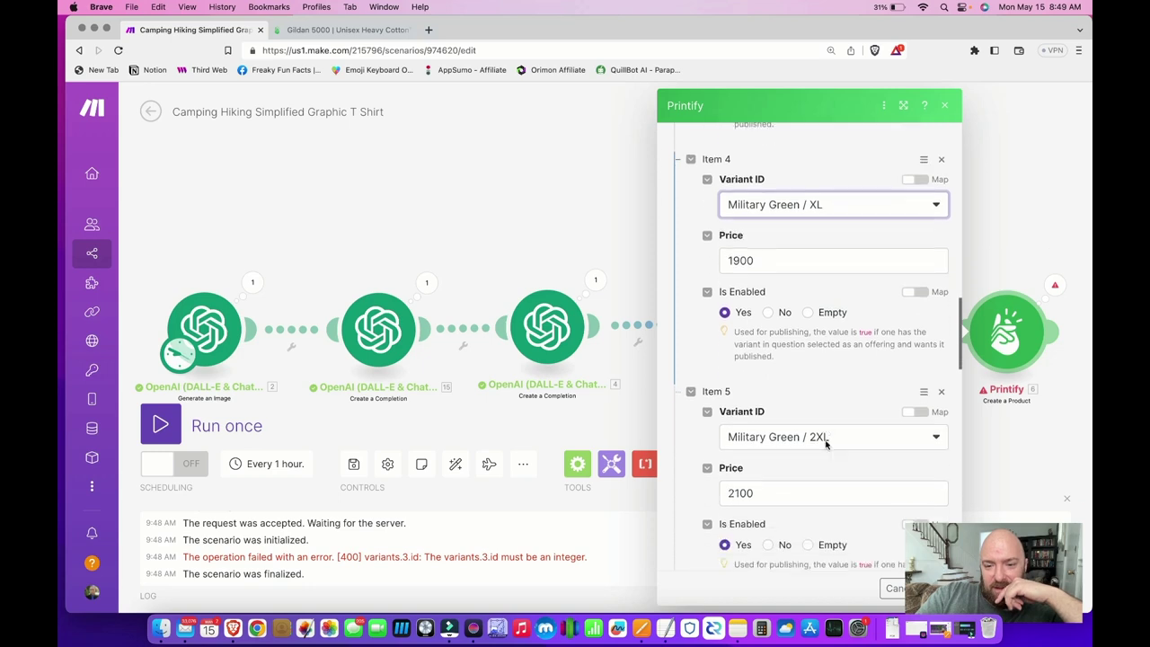
{"action": "scroll", "coordinate": [825, 445], "scroll_direction": "down", "scroll_amount": 6}
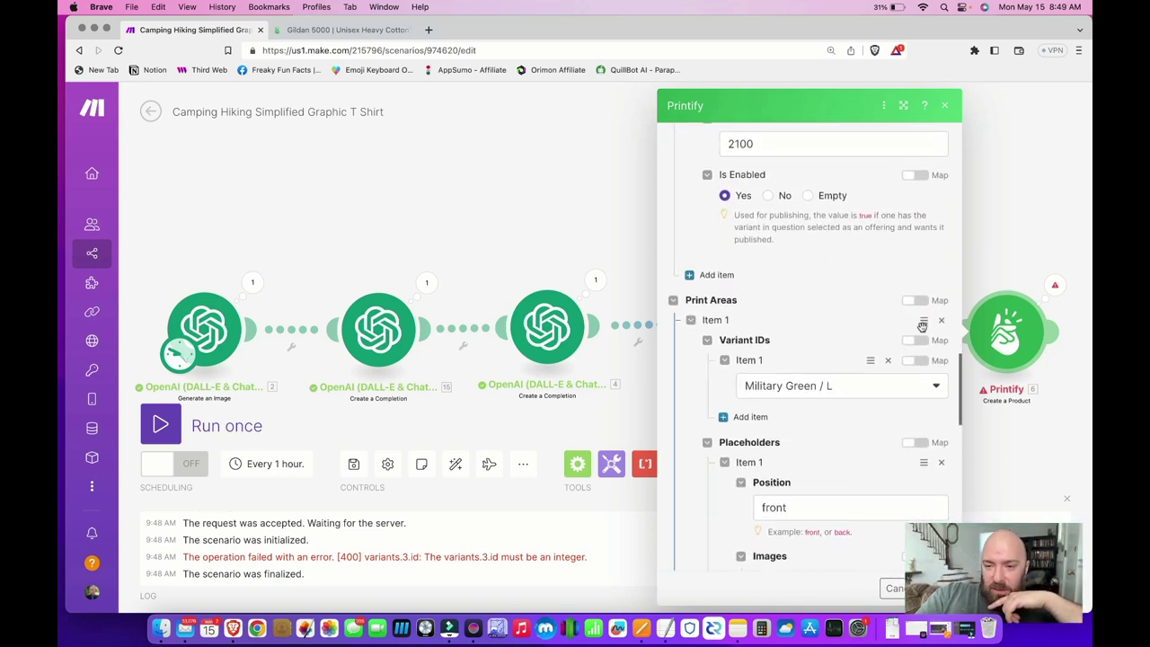
{"action": "left_click_drag", "start_coordinate": [886, 29], "coordinate": [717, 30]}
{"action": "left_click", "coordinate": [769, 587]}
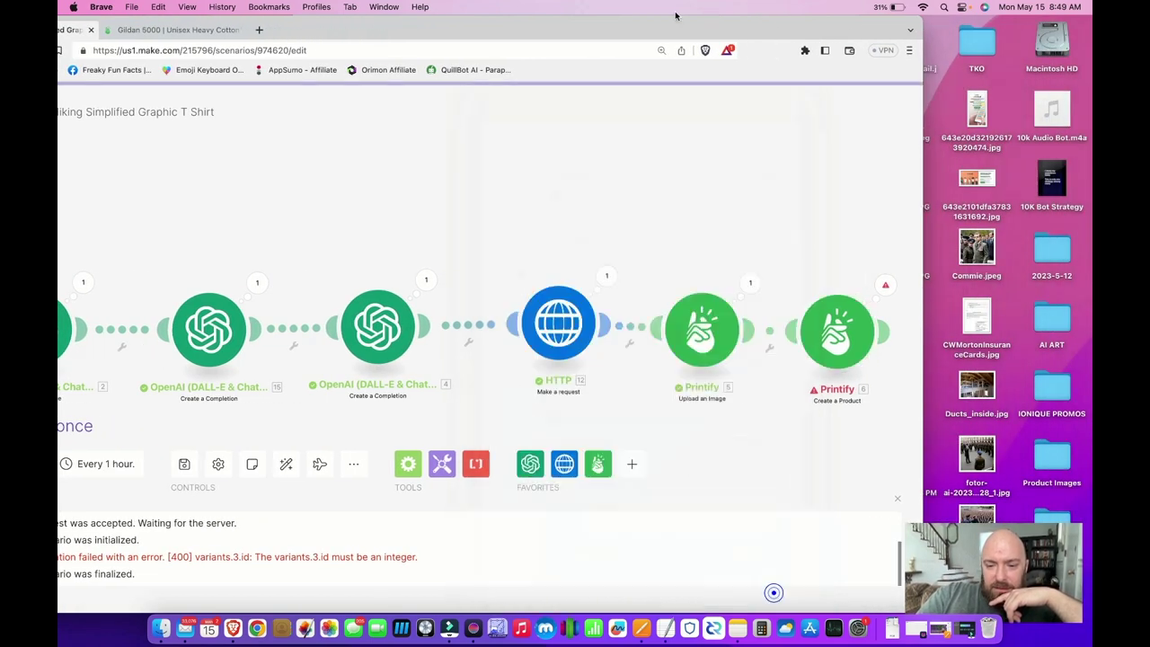
{"action": "left_click_drag", "start_coordinate": [668, 23], "coordinate": [847, 23]}
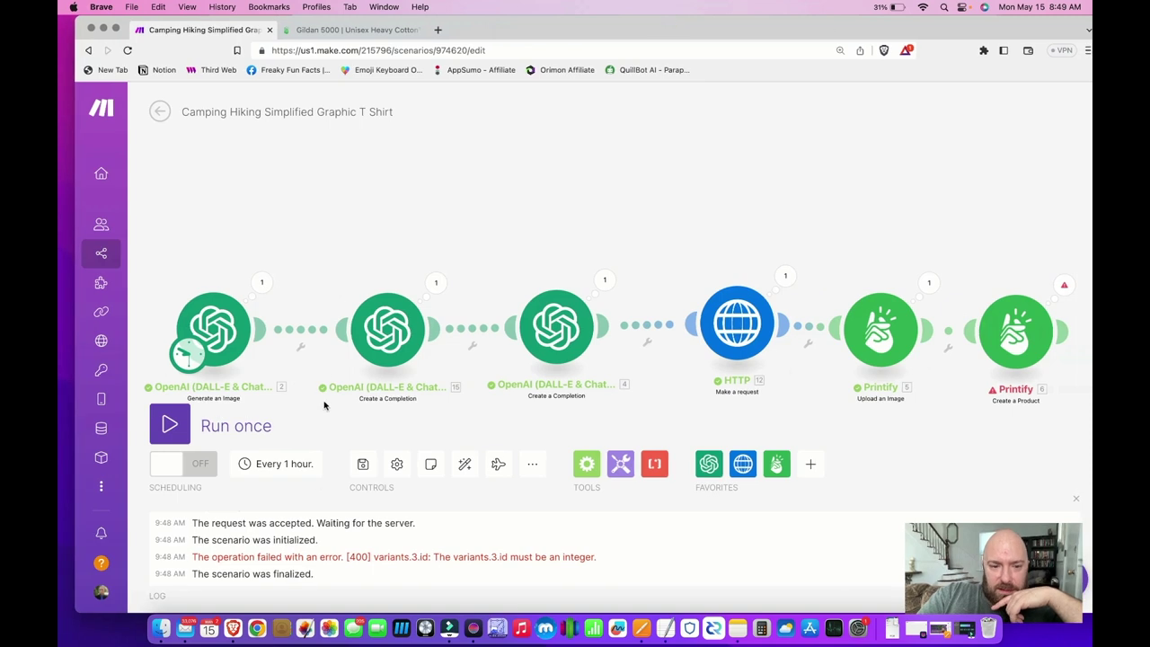
{"action": "left_click", "coordinate": [170, 424]}
{"action": "left_click_drag", "start_coordinate": [781, 27], "coordinate": [769, 26]}
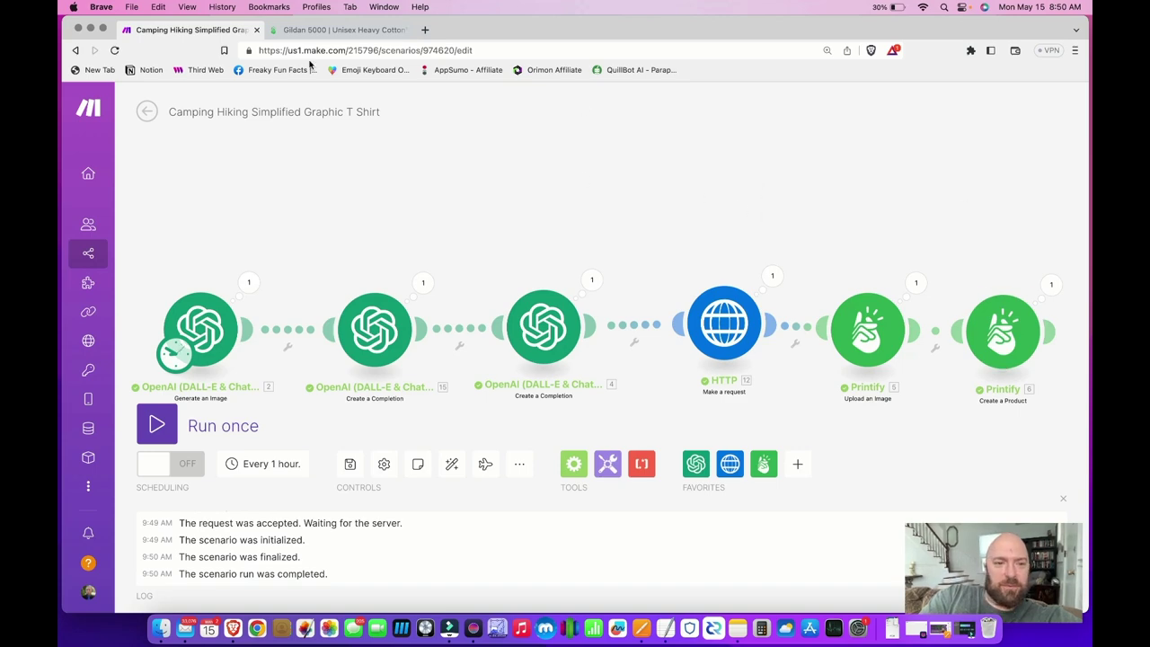
Switch to Printify and open the "Sojourn Through Wildwood" - T Shirt product from My Products
{"action": "left_click", "coordinate": [337, 30]}
{"action": "scroll", "coordinate": [633, 213], "scroll_direction": "up", "scroll_amount": 5}
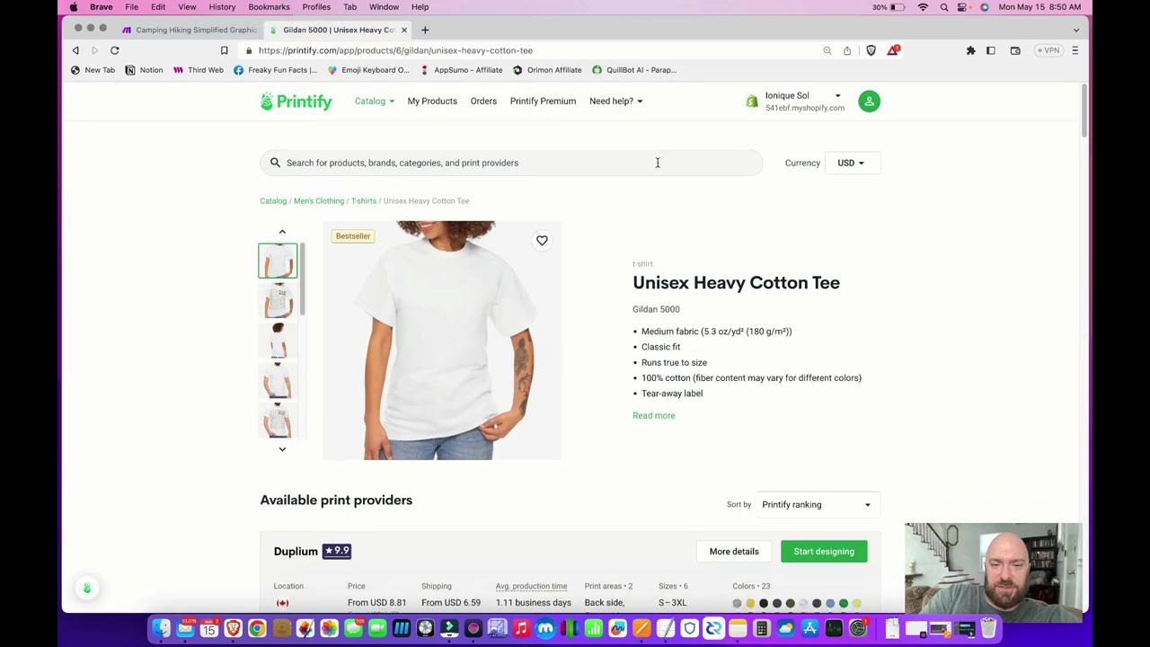
{"action": "left_click", "coordinate": [424, 101]}
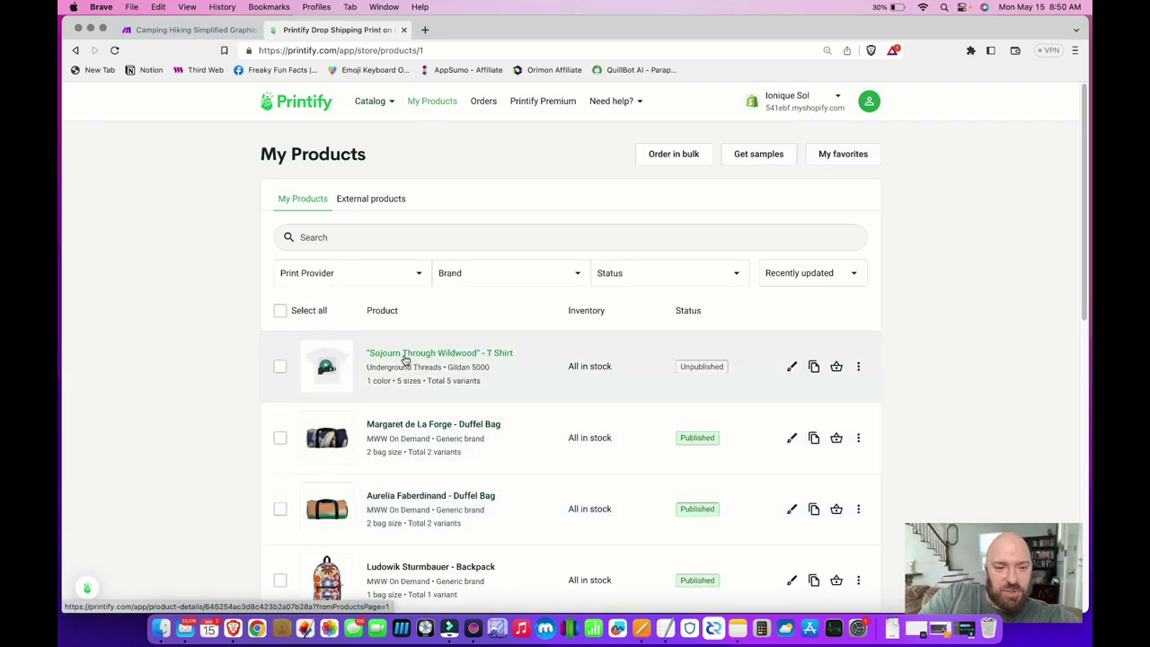
{"action": "left_click", "coordinate": [495, 358]}
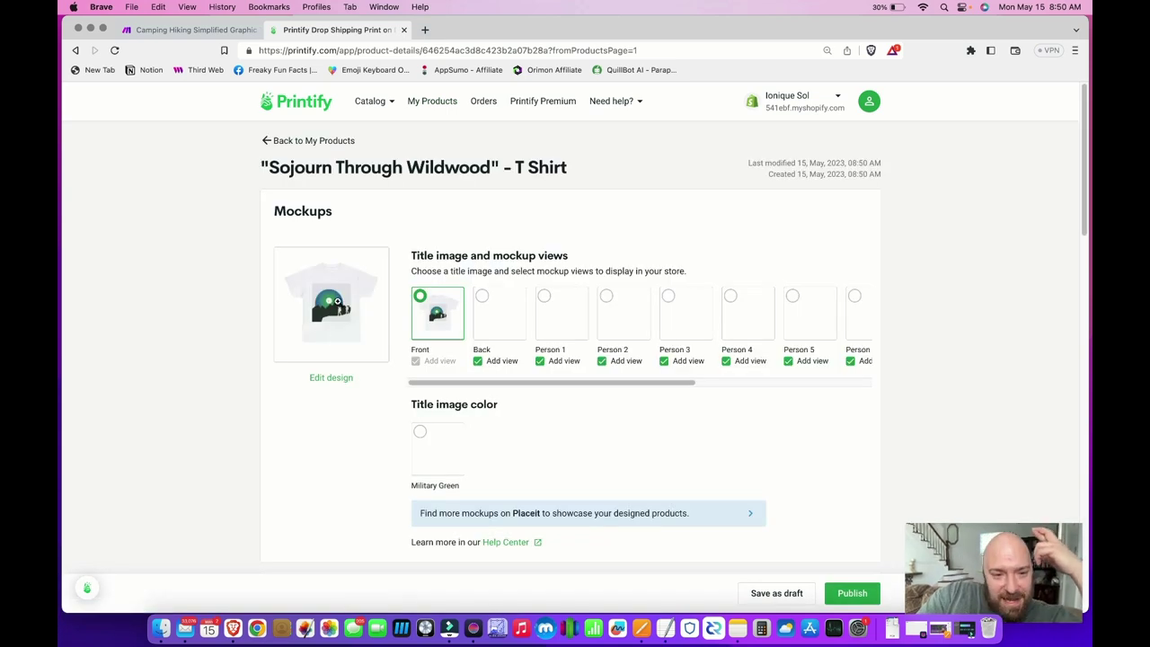
Enlarge the T-shirt's front mockup to examine the printed hiking design, then close the preview
{"action": "left_click", "coordinate": [438, 316]}
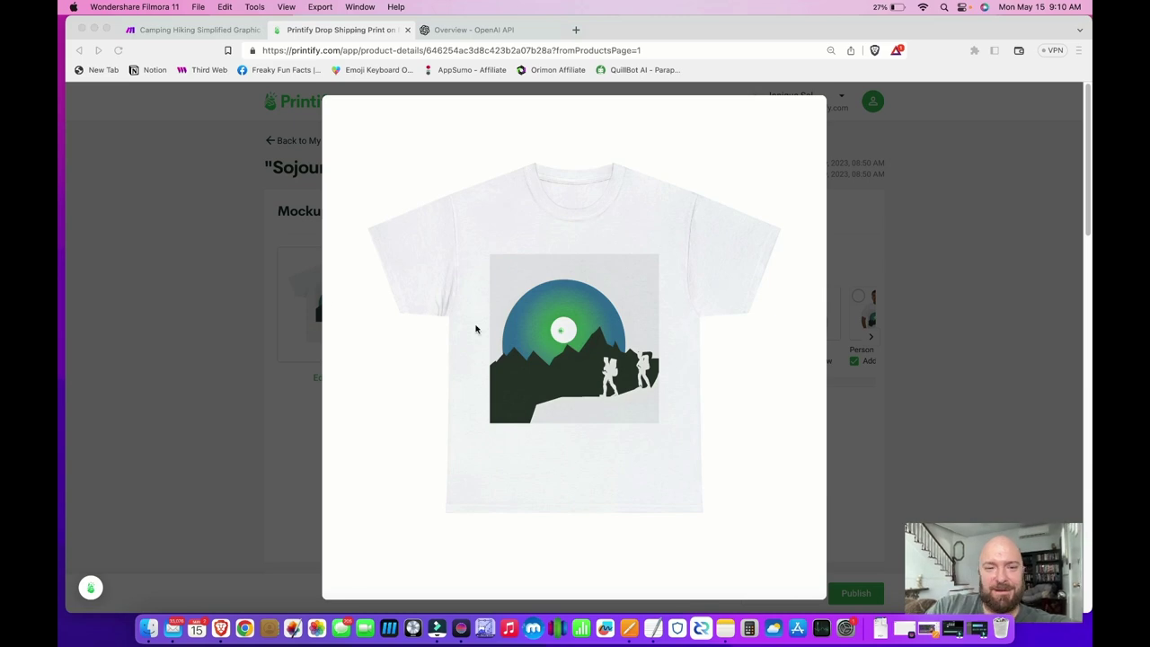
{"action": "left_click", "coordinate": [246, 236]}
{"action": "left_click", "coordinate": [280, 147]}
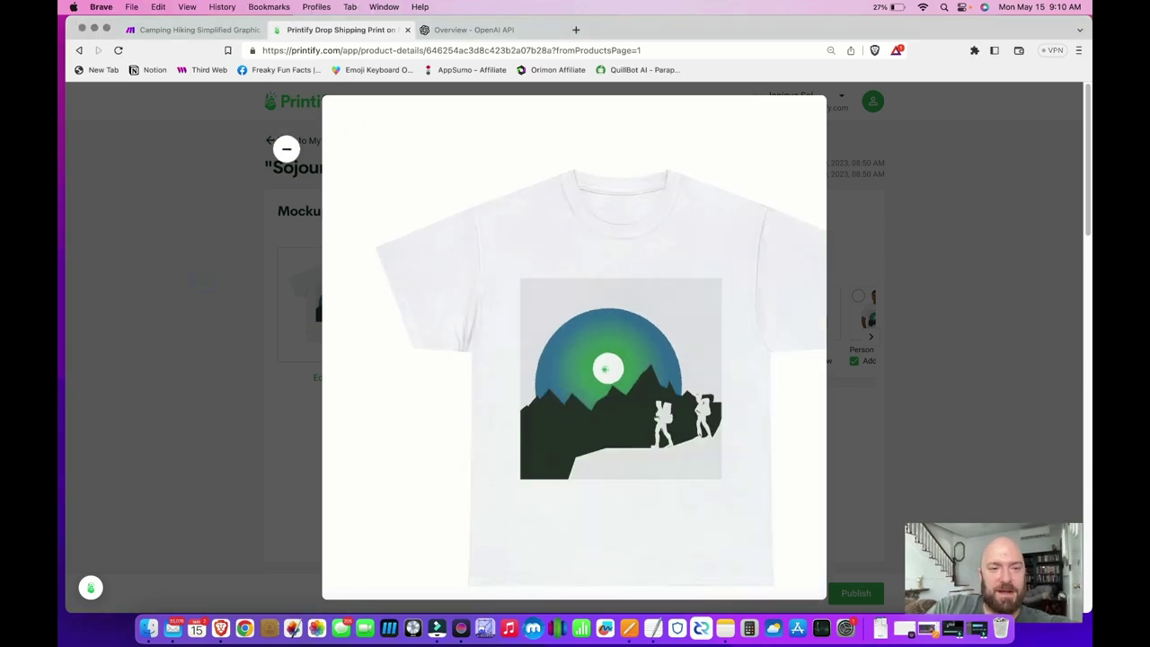
Select Military Green as the title image color and view the enlarged front mockup in that color
{"action": "scroll", "coordinate": [580, 411], "scroll_direction": "down", "scroll_amount": 2}
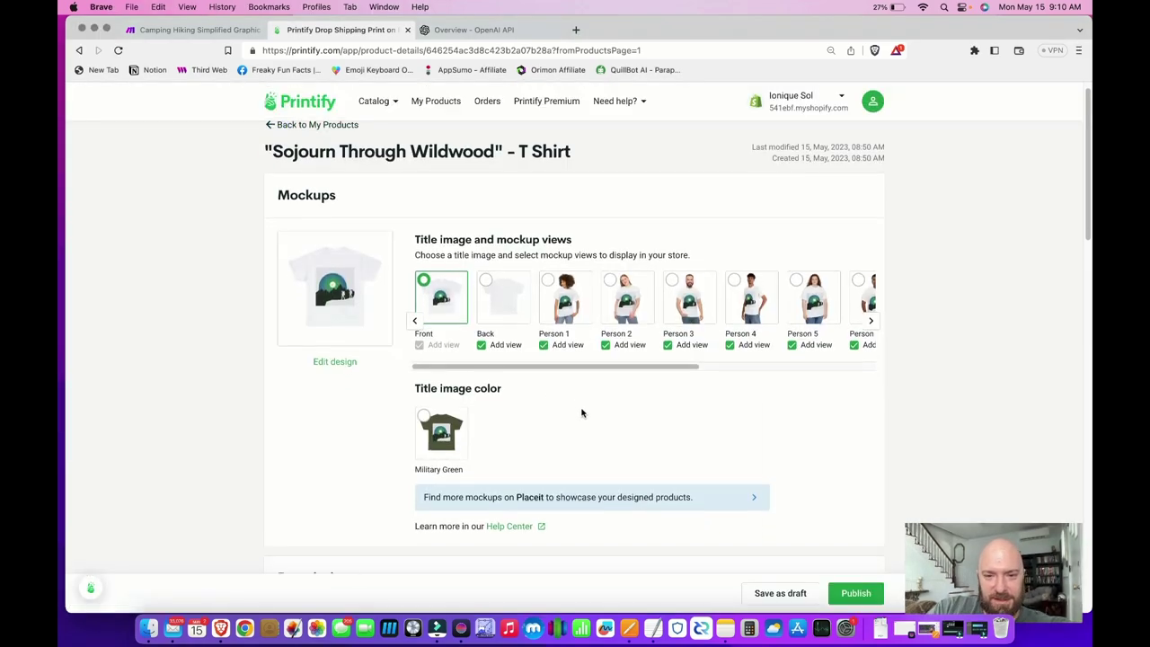
{"action": "left_click", "coordinate": [423, 387]}
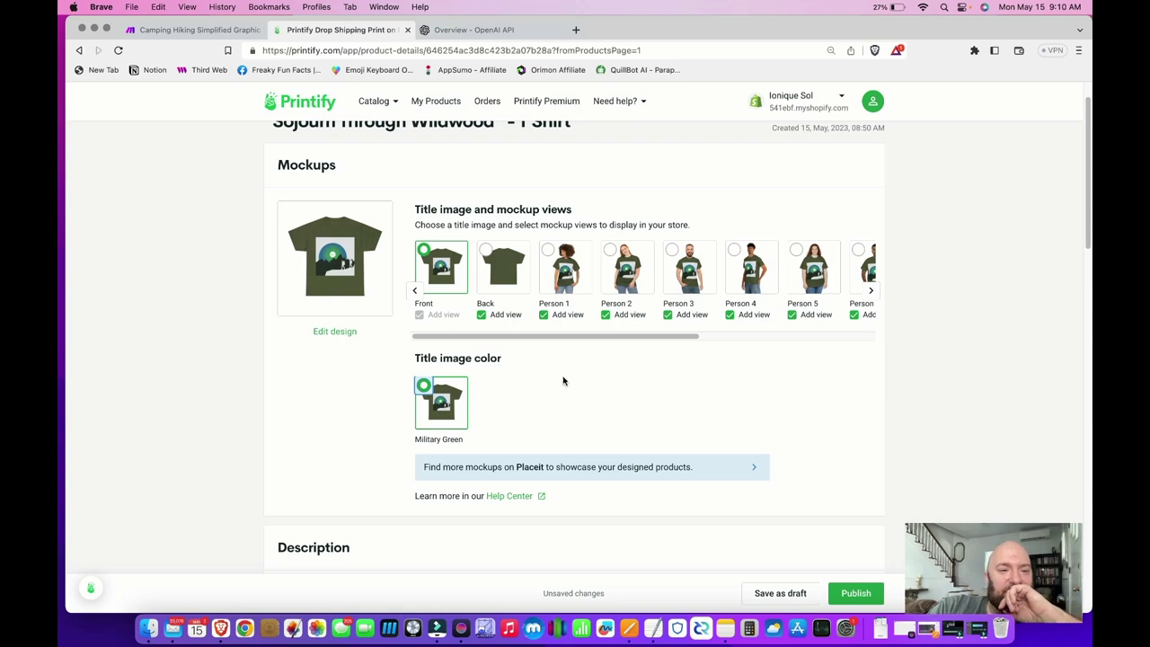
{"action": "scroll", "coordinate": [678, 373], "scroll_direction": "down", "scroll_amount": 2}
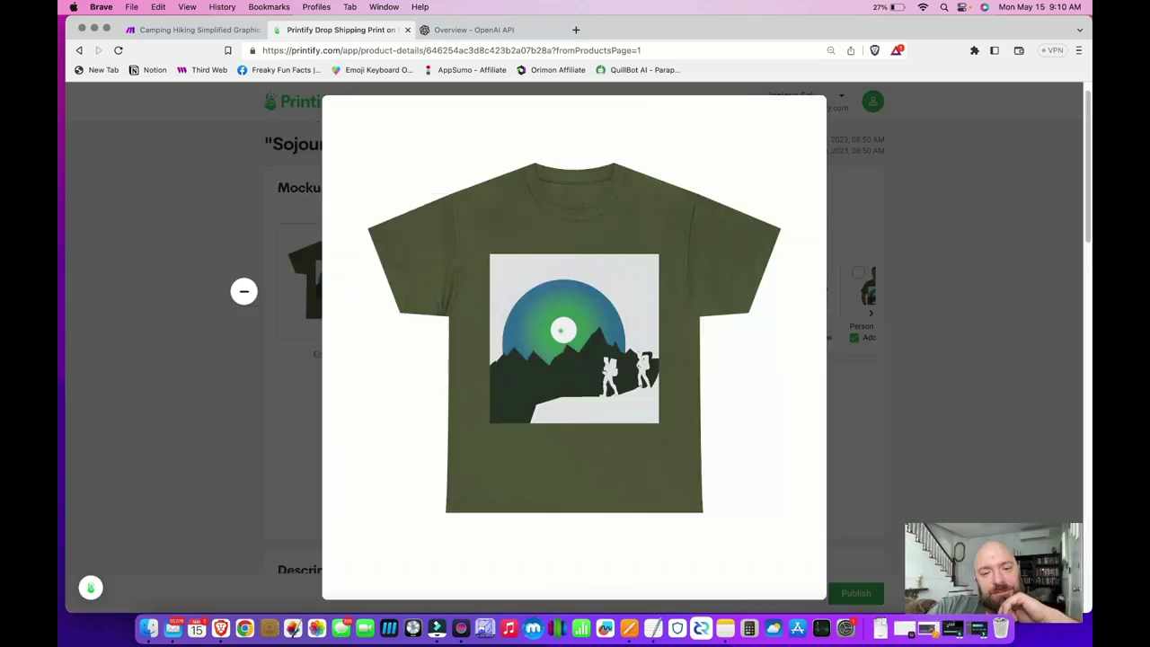
{"action": "left_click", "coordinate": [246, 307]}
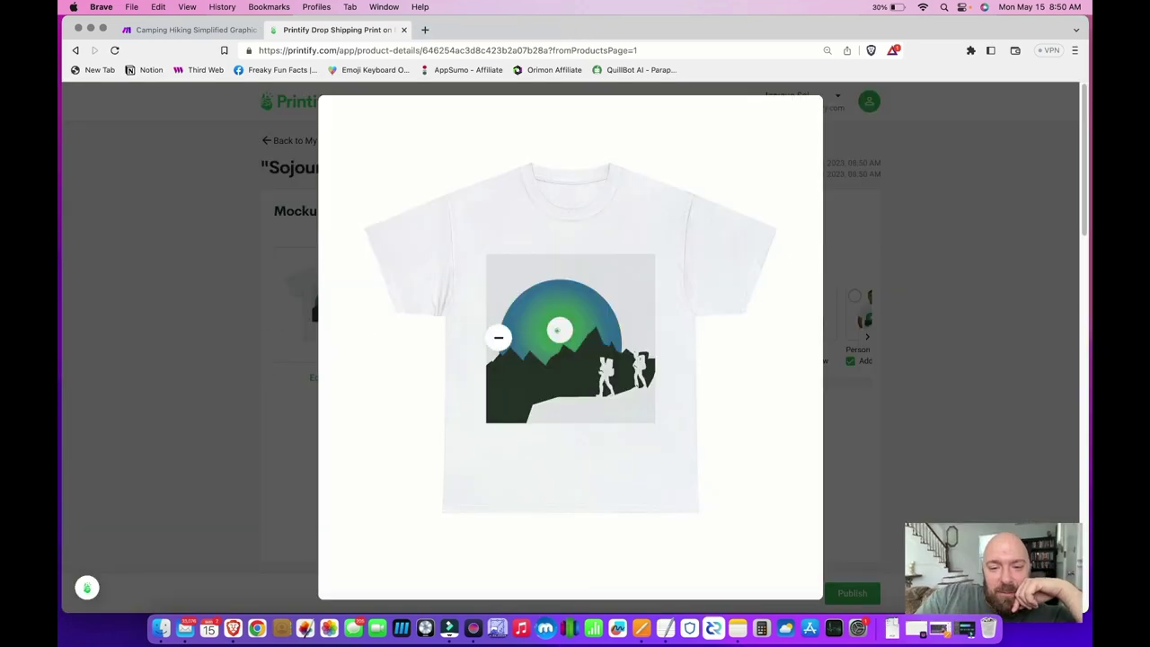
Switch to the Make scenario and set the front placeholder image's scale to 0.75 in the Printify Create a Product module
{"action": "left_click", "coordinate": [498, 333]}
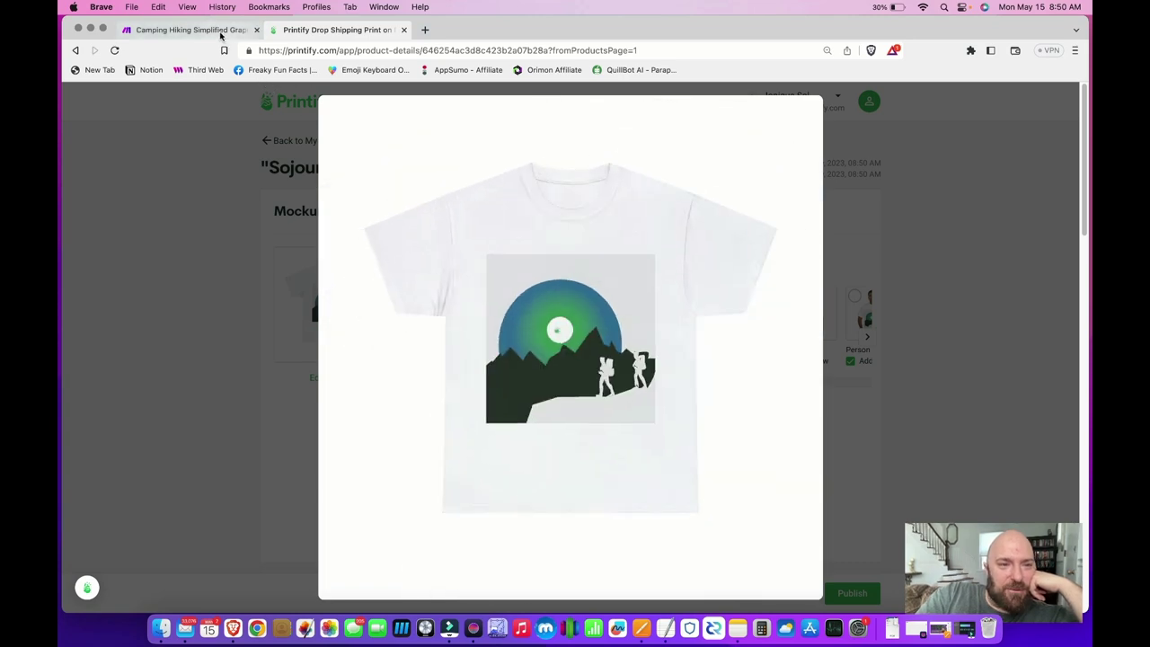
{"action": "left_click", "coordinate": [220, 30]}
{"action": "left_click", "coordinate": [1003, 331]}
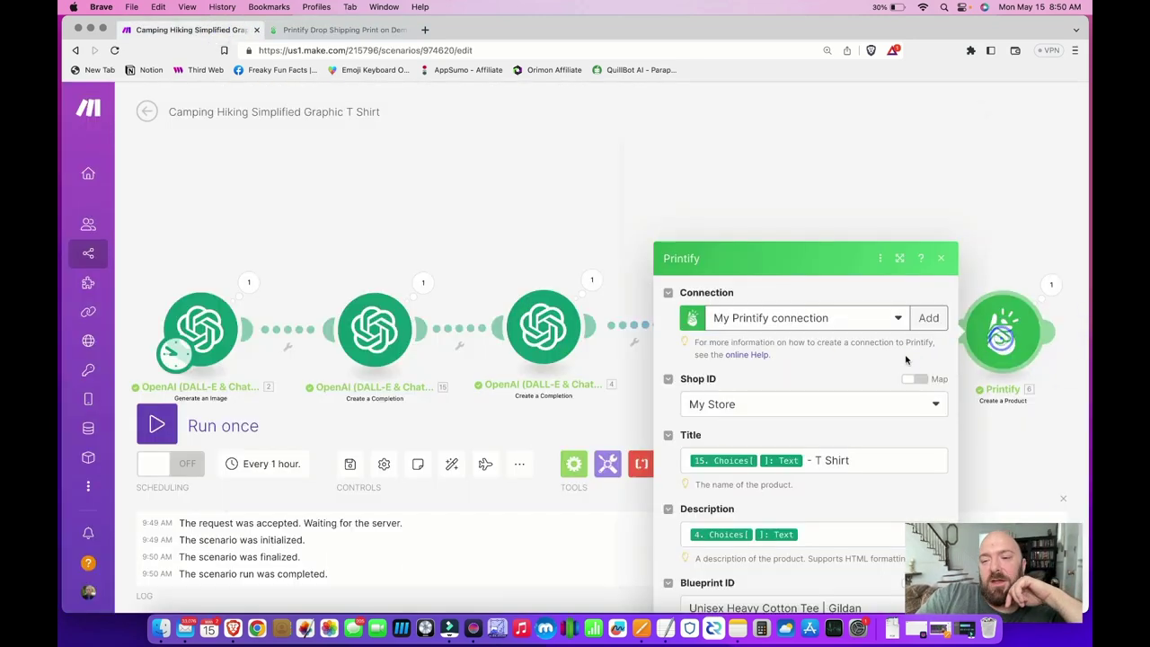
{"action": "scroll", "coordinate": [777, 403], "scroll_direction": "down", "scroll_amount": 3}
{"action": "scroll", "coordinate": [777, 402], "scroll_direction": "down", "scroll_amount": 5}
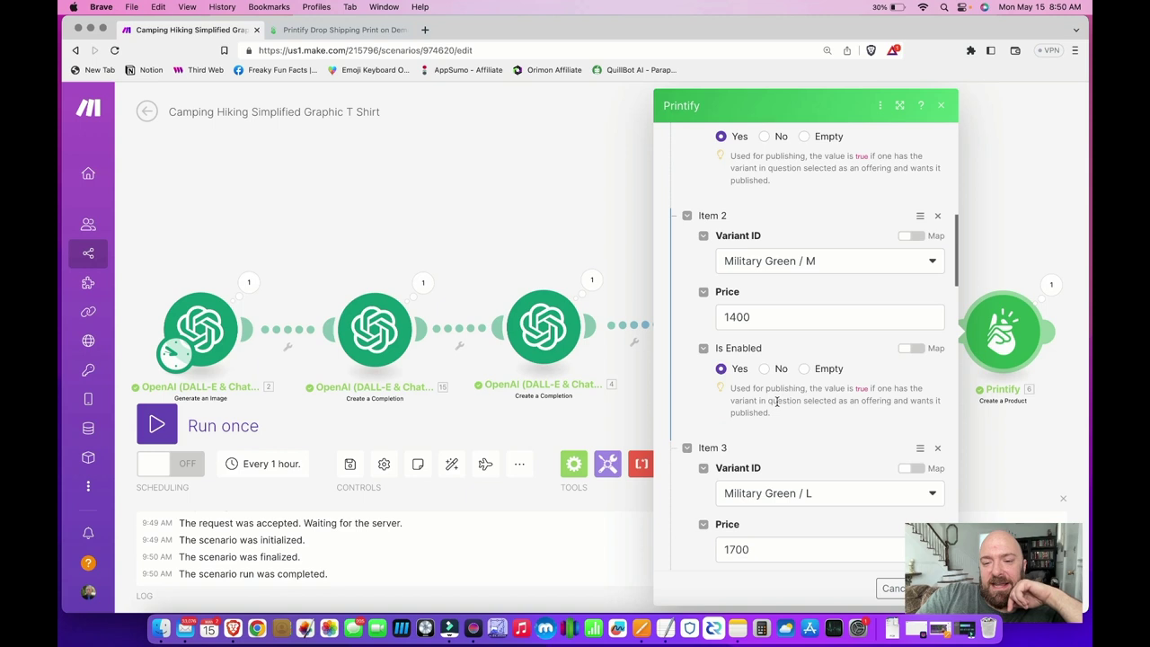
{"action": "scroll", "coordinate": [777, 405], "scroll_direction": "down", "scroll_amount": 6}
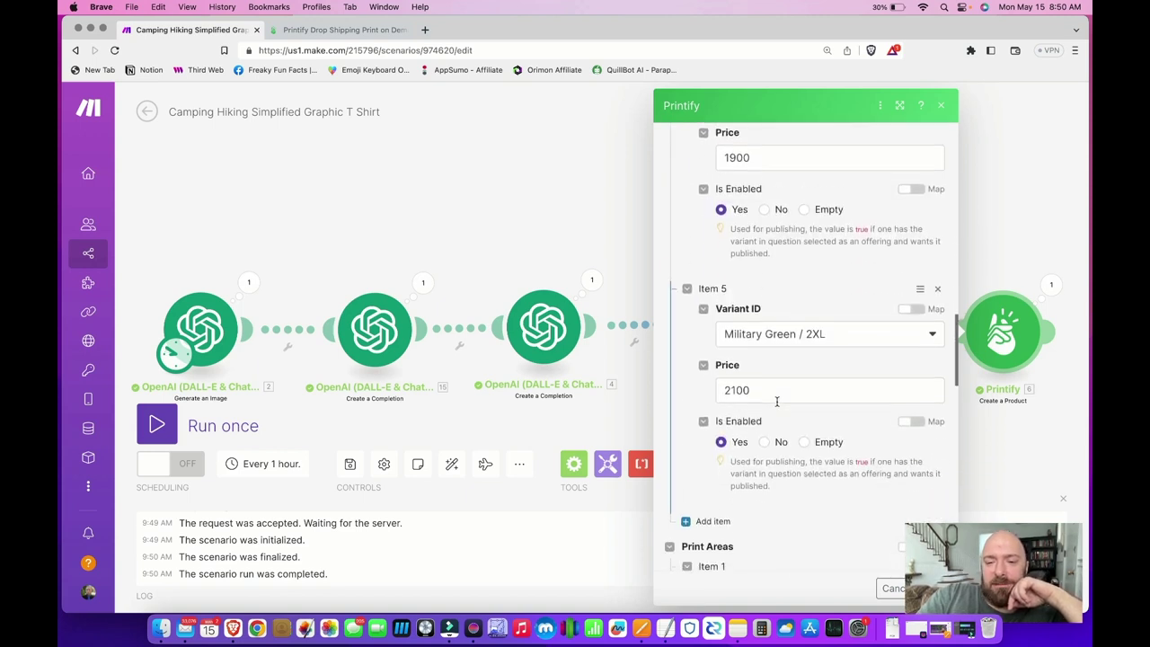
{"action": "scroll", "coordinate": [777, 403], "scroll_direction": "down", "scroll_amount": 6}
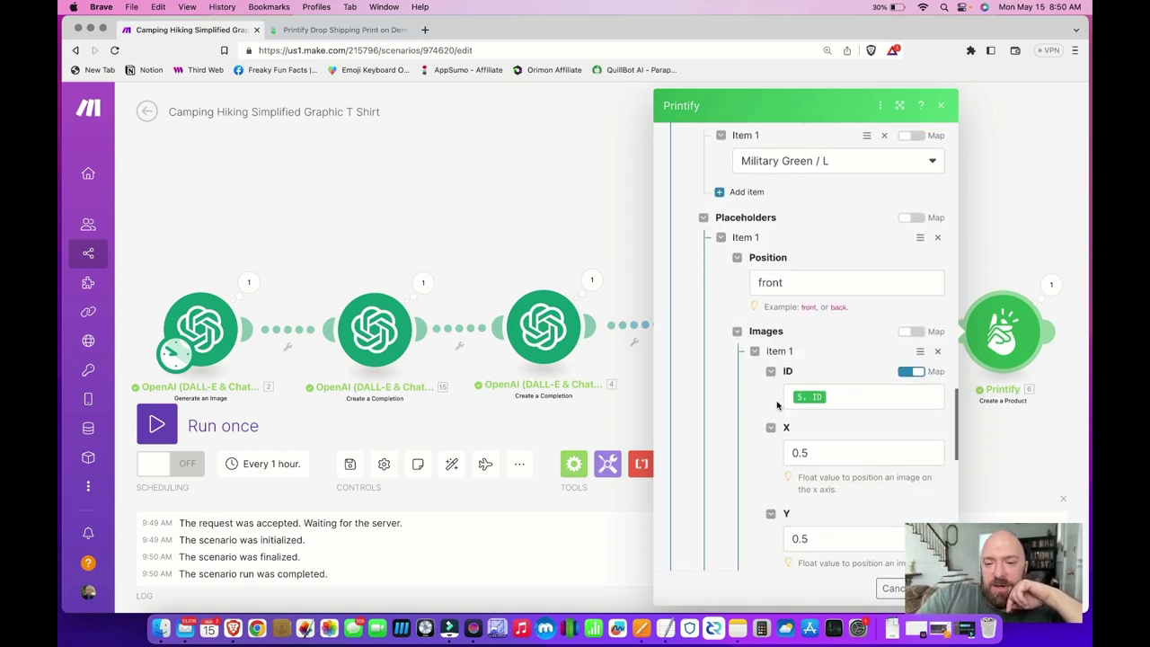
{"action": "scroll", "coordinate": [804, 442], "scroll_direction": "down", "scroll_amount": 1}
{"action": "left_click", "coordinate": [825, 364]}
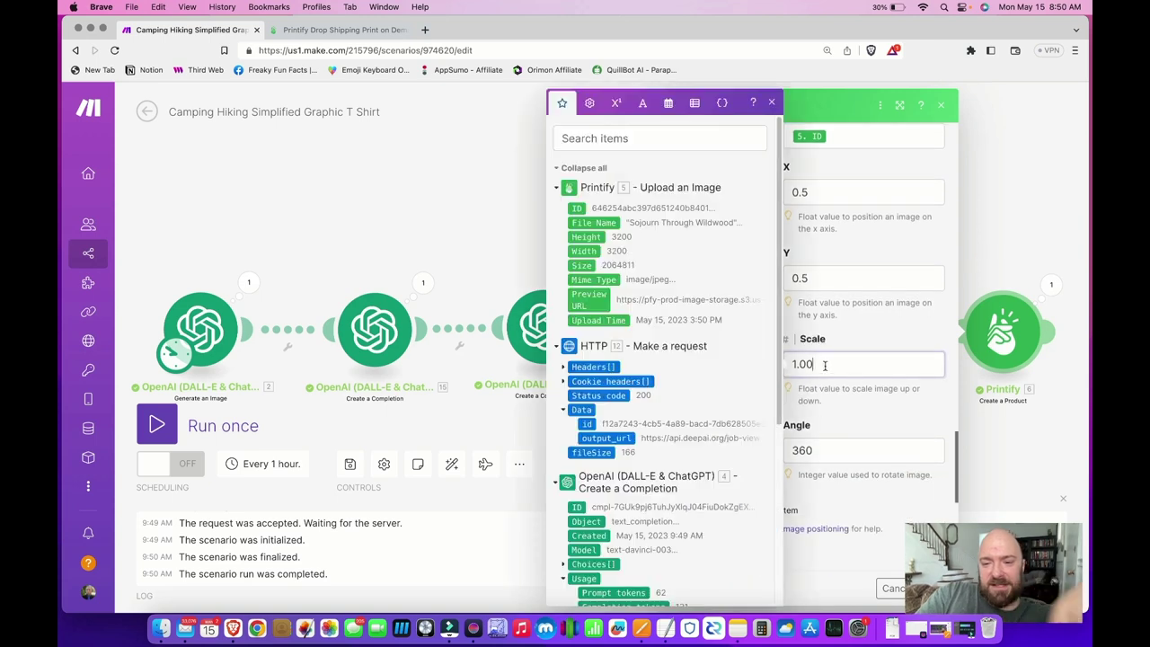
{"action": "double_click", "coordinate": [825, 365]}
{"action": "type", "text": "0.75"}
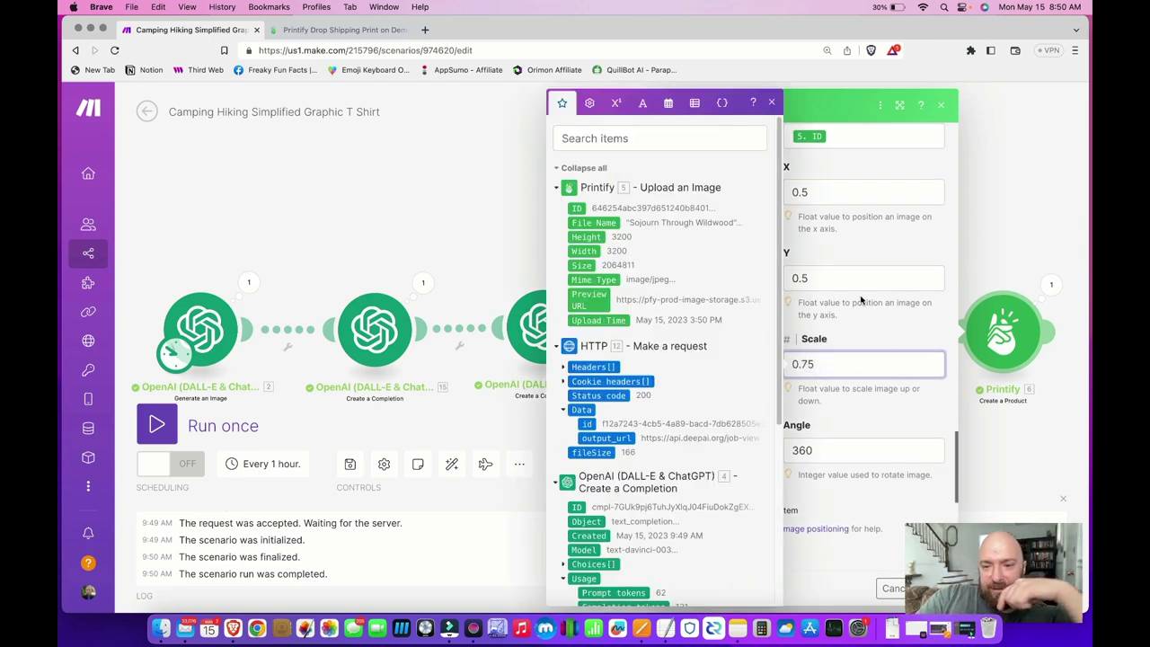
{"action": "left_click", "coordinate": [861, 301]}
{"action": "scroll", "coordinate": [858, 310], "scroll_direction": "down", "scroll_amount": 15}
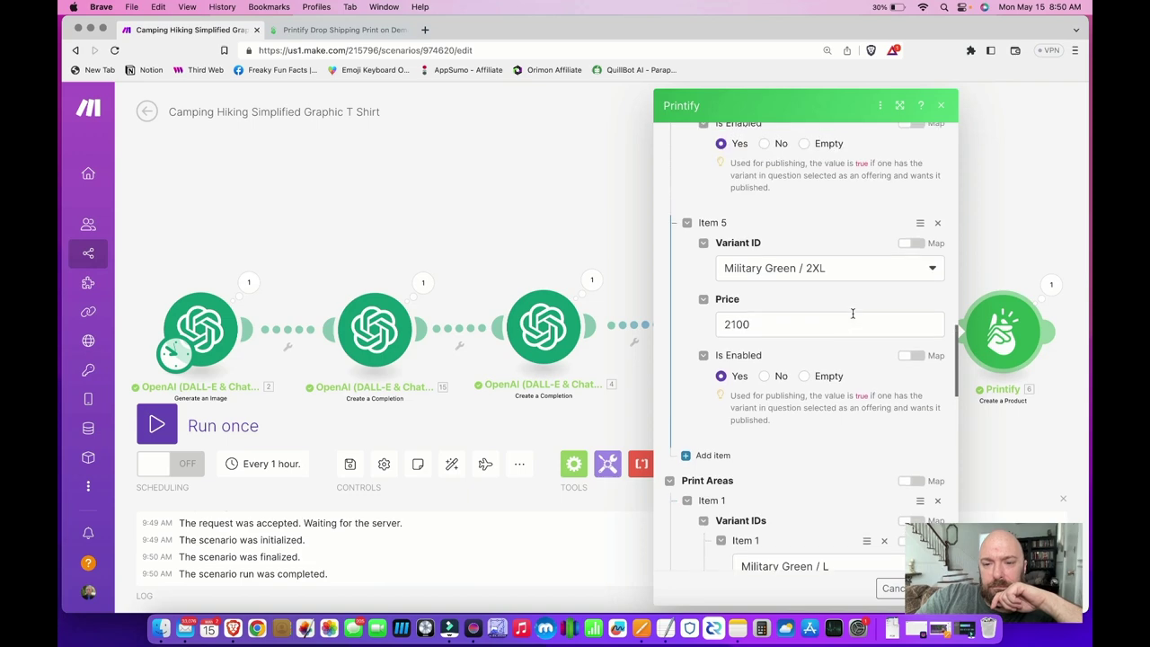
{"action": "left_click", "coordinate": [938, 588]}
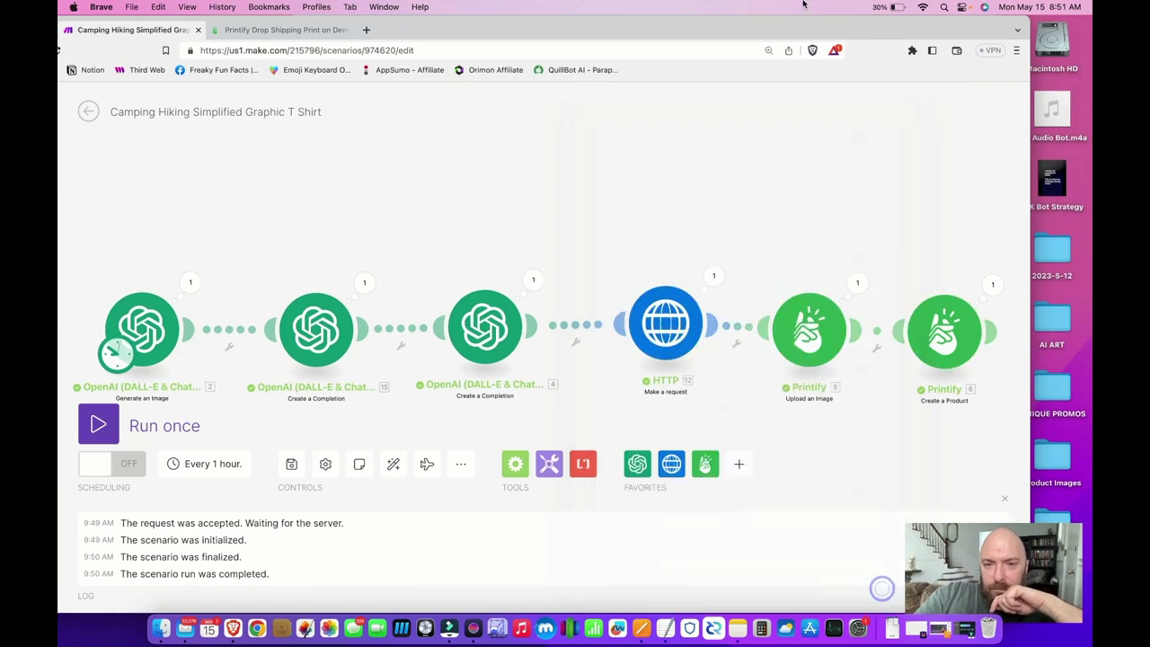
Insert "Clean Lines Rotoscope Style" before "8k" in the Generate an Image prompt, then run the scenario once
{"action": "left_click", "coordinate": [220, 328]}
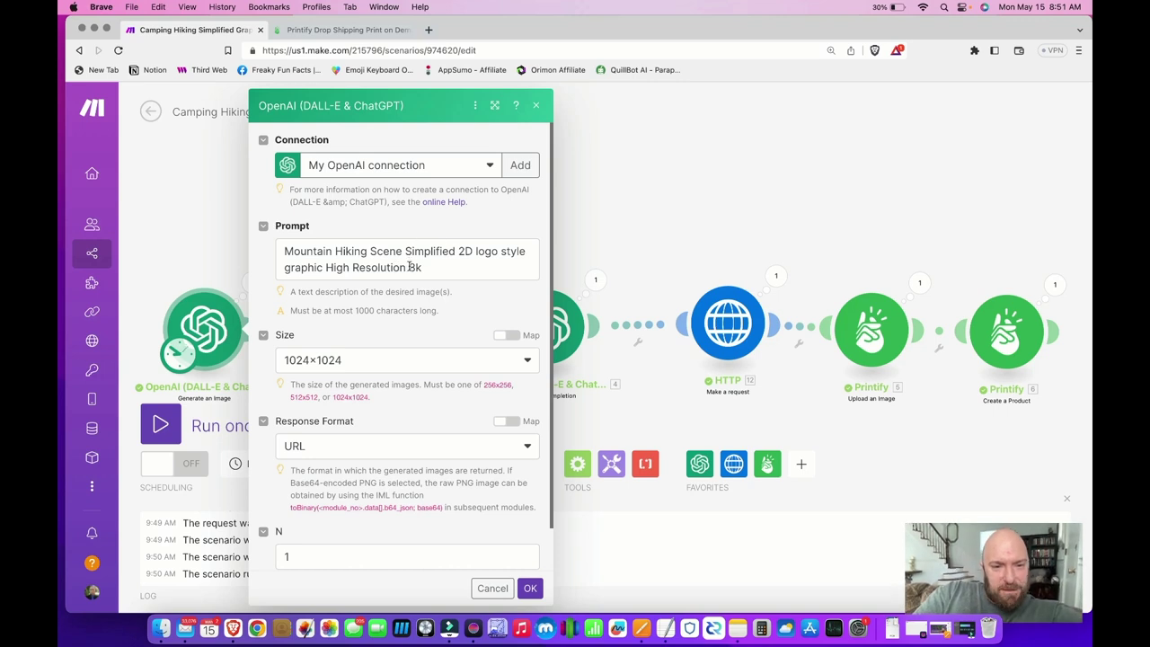
{"action": "left_click", "coordinate": [409, 266]}
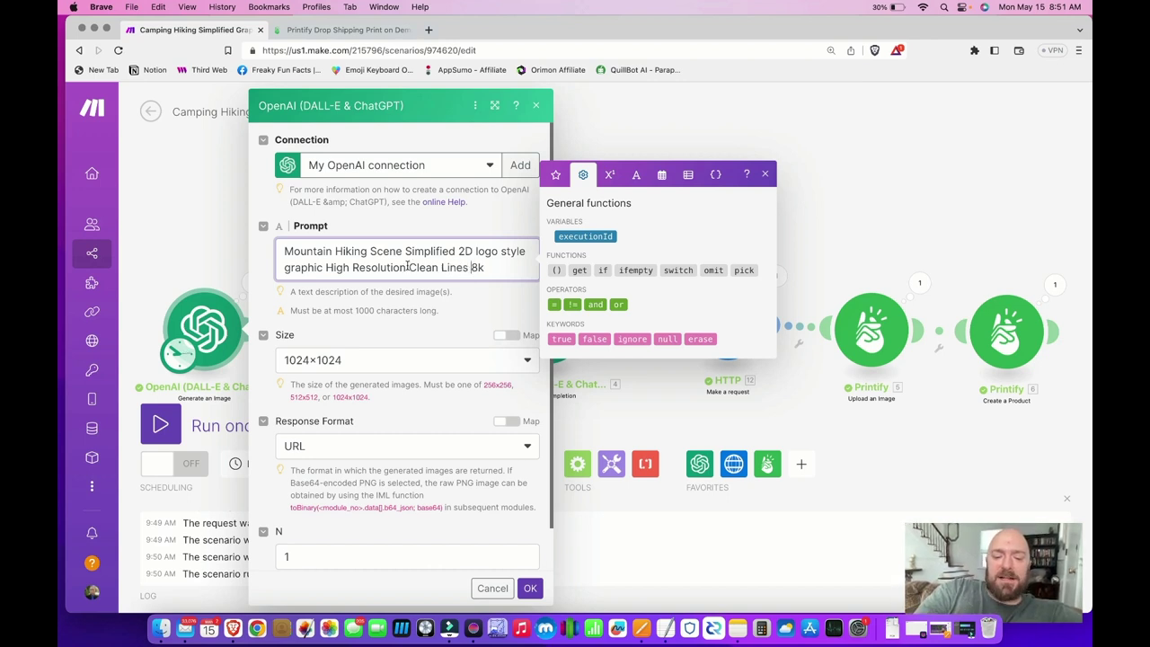
{"action": "type", "text": "and of"}
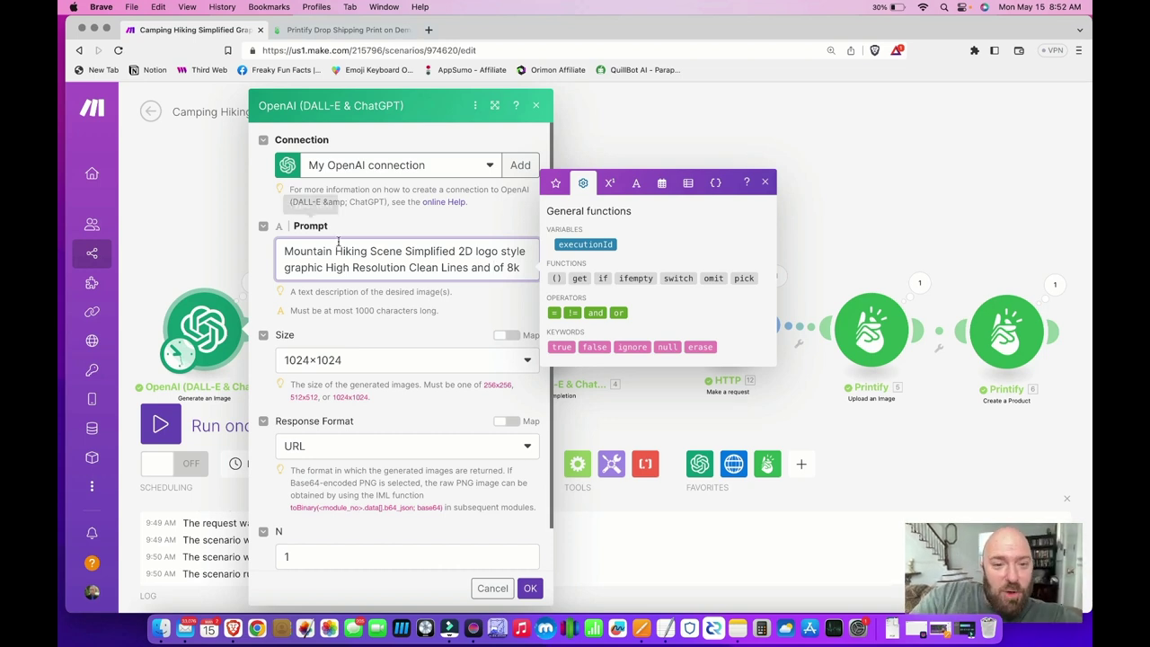
{"action": "left_click_drag", "start_coordinate": [503, 268], "coordinate": [468, 269]}
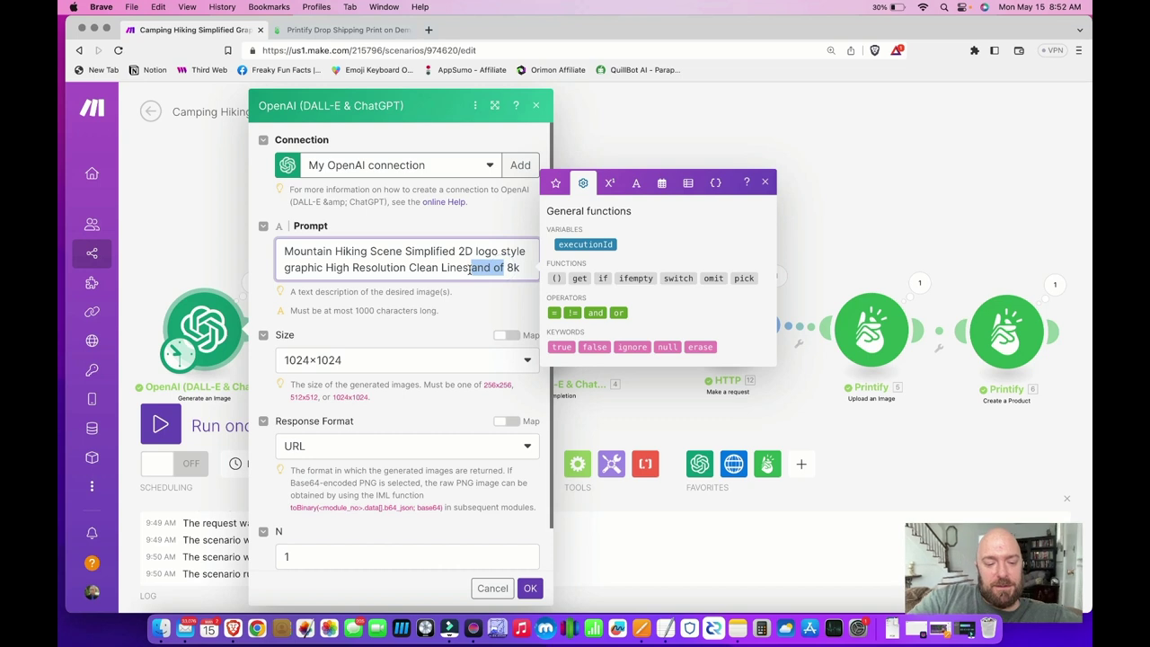
{"action": "type", "text": "Rotoscope"}
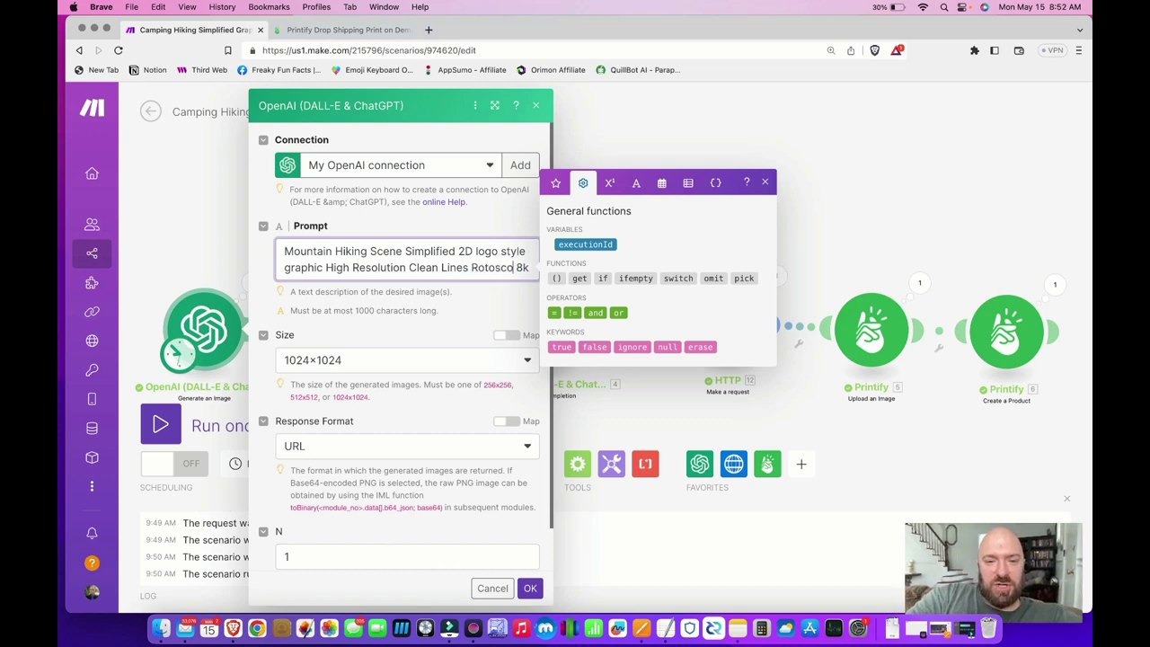
{"action": "type", "text": " Style"}
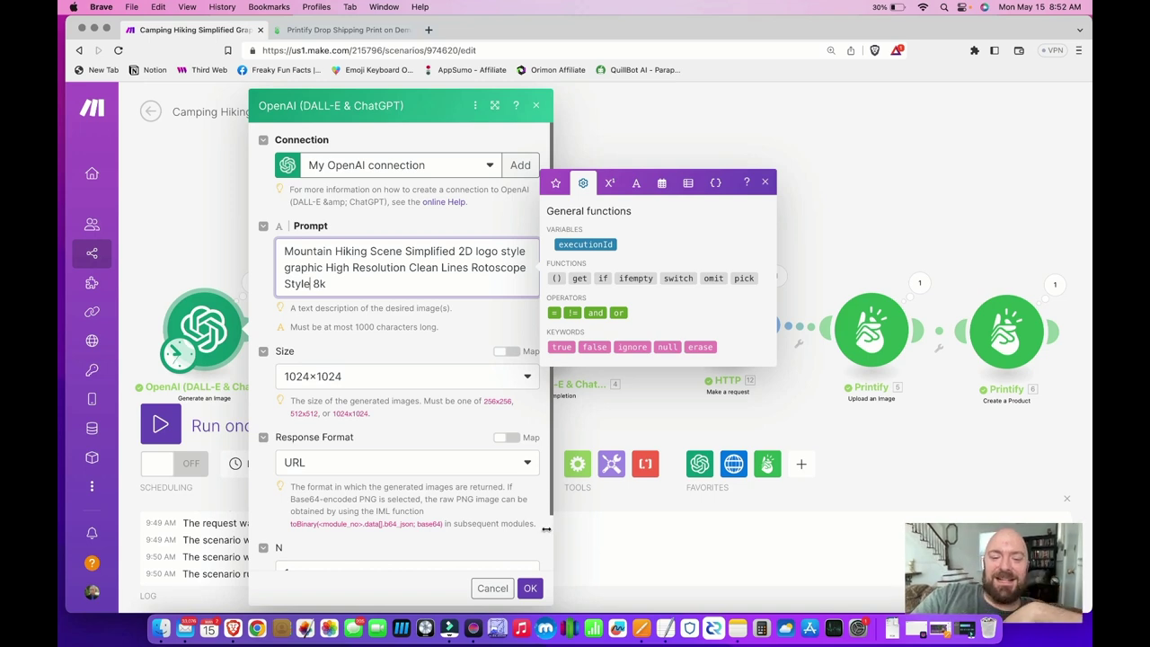
{"action": "left_click", "coordinate": [528, 587]}
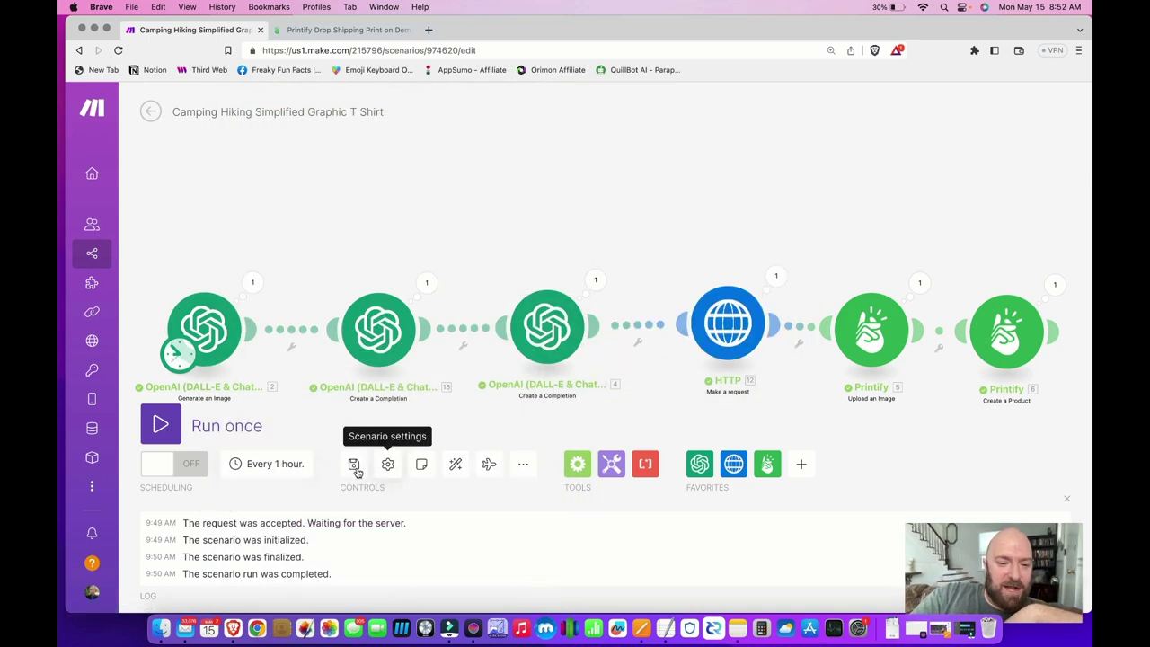
{"action": "left_click", "coordinate": [163, 427]}
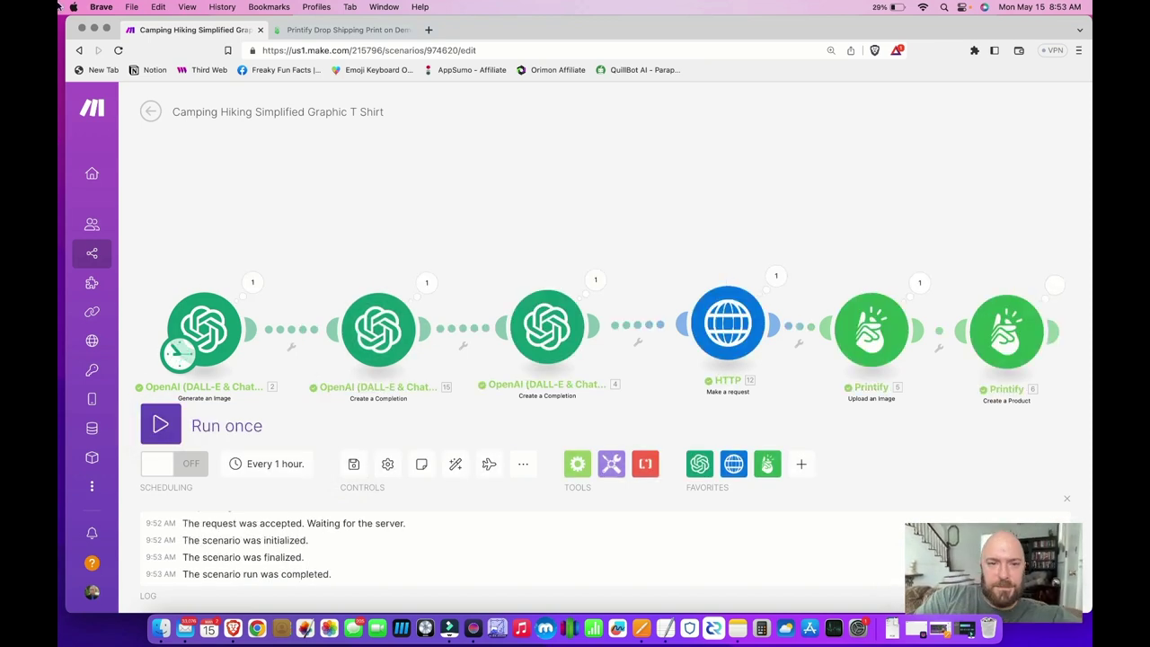
Switch to Printify, open the "Mountain Trekking Temptation" - T Shirt product from My Products and examine its enlarged front mockup
{"action": "left_click", "coordinate": [329, 29]}
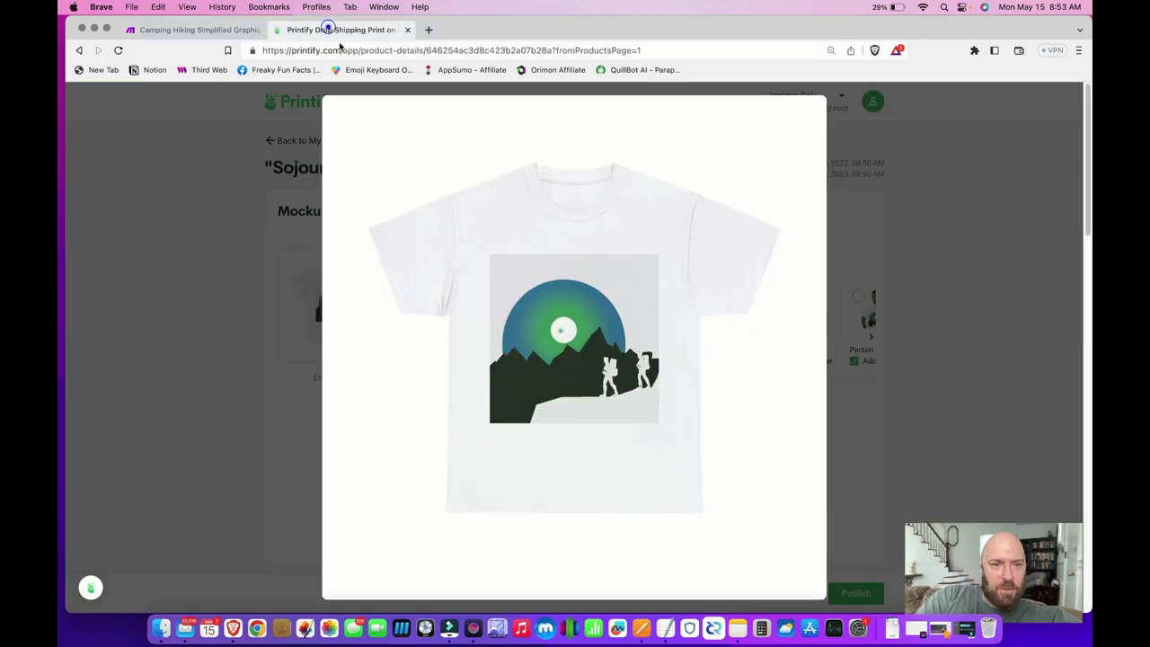
{"action": "left_click", "coordinate": [201, 172]}
{"action": "left_click", "coordinate": [431, 103]}
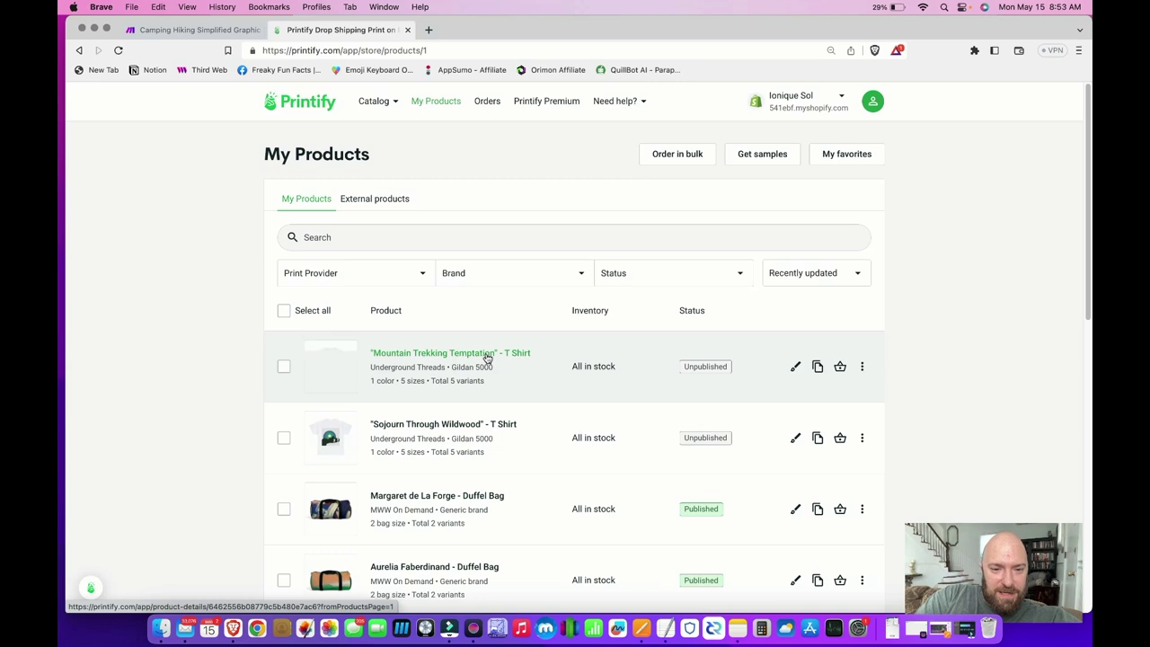
{"action": "left_click", "coordinate": [486, 357]}
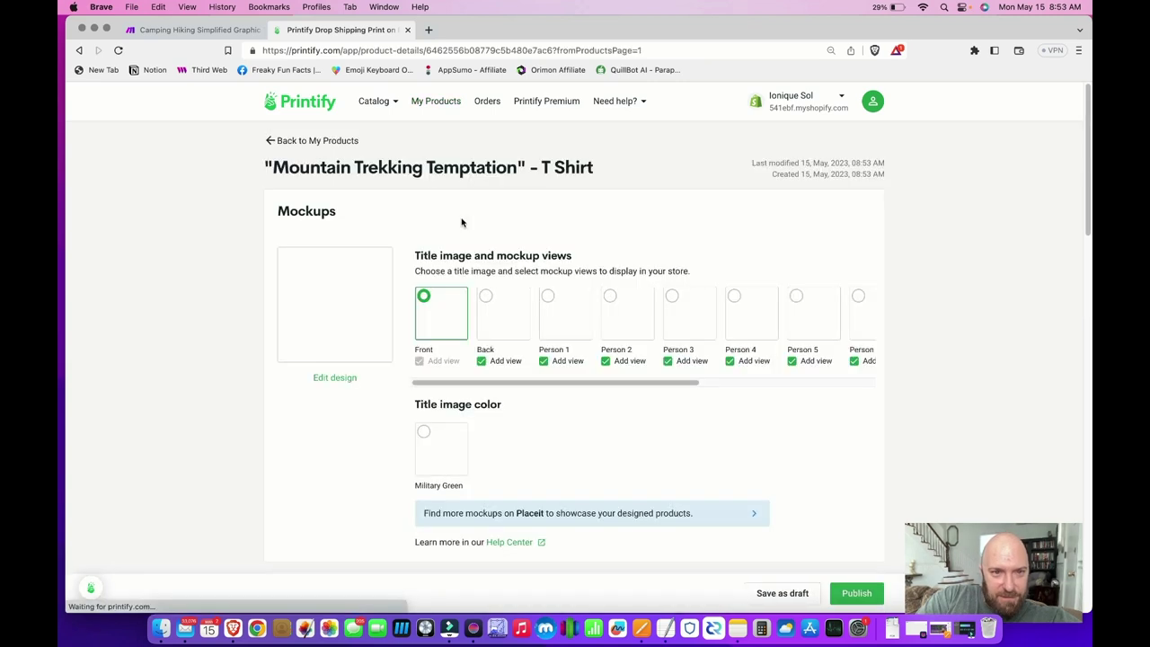
{"action": "left_click", "coordinate": [343, 297]}
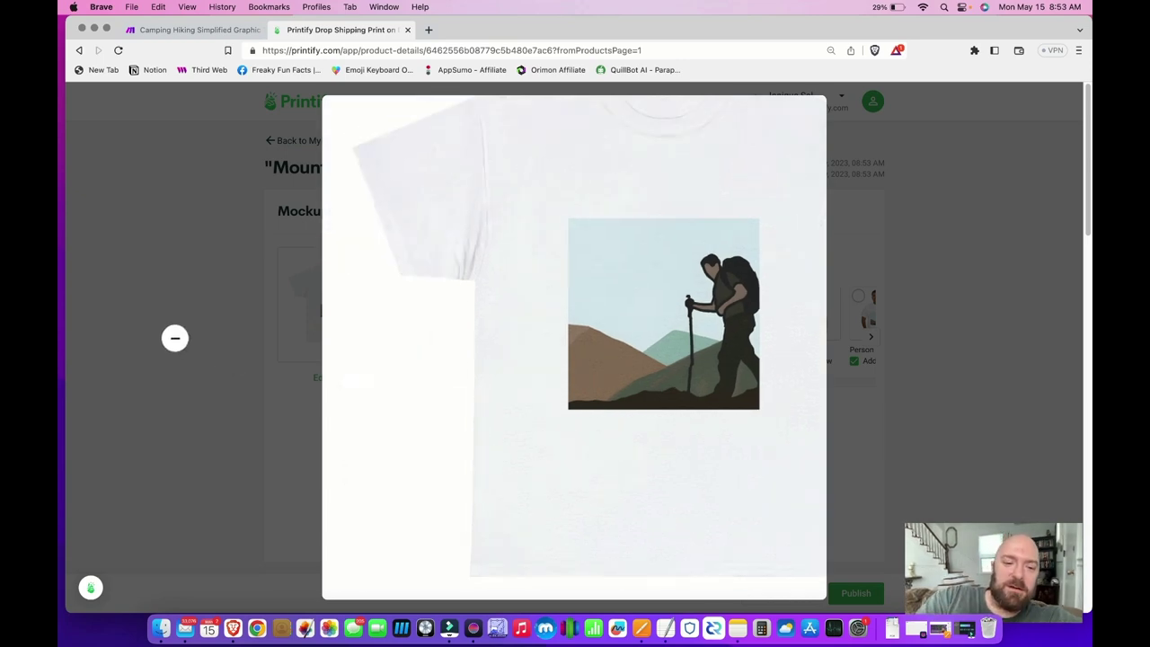
{"action": "left_click", "coordinate": [175, 340]}
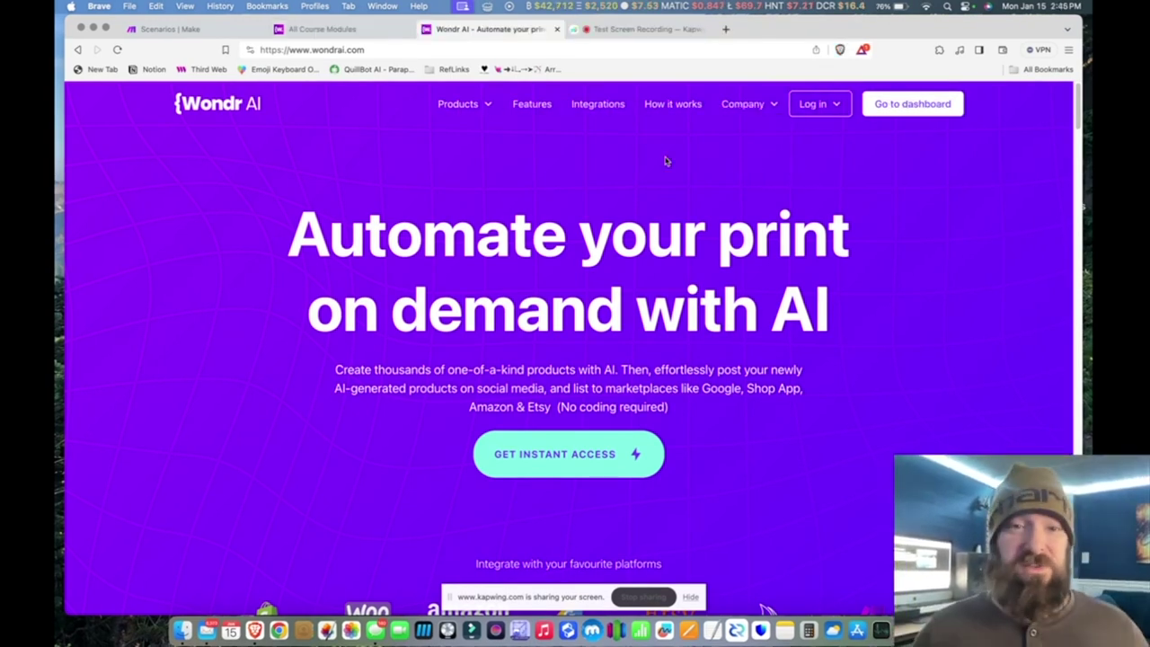
Open the Premium Workflows page under Wondr Workflows in the Wondr AI dashboard
{"action": "mouse_move", "coordinate": [825, 106]}
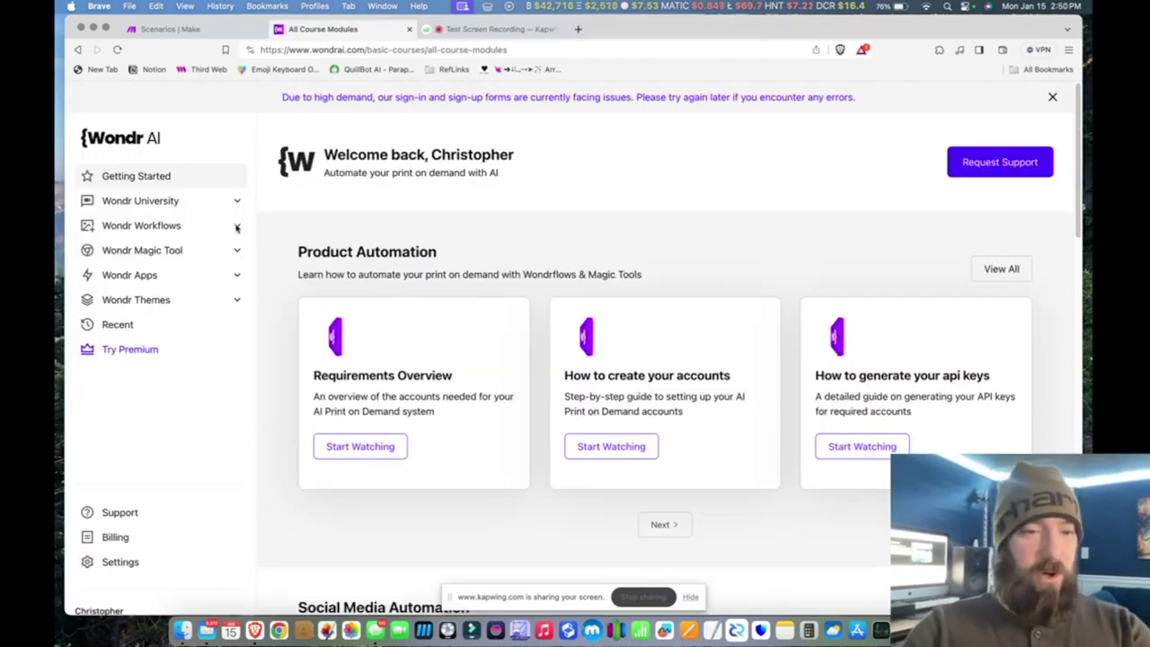
{"action": "left_click", "coordinate": [235, 225]}
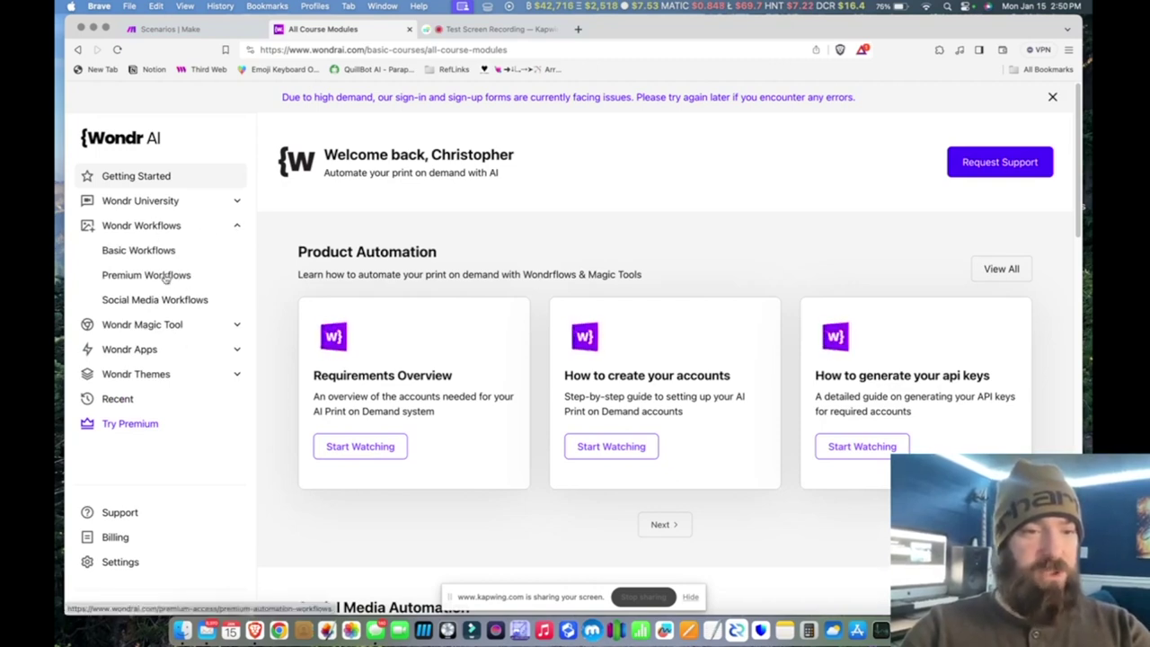
{"action": "left_click", "coordinate": [166, 276]}
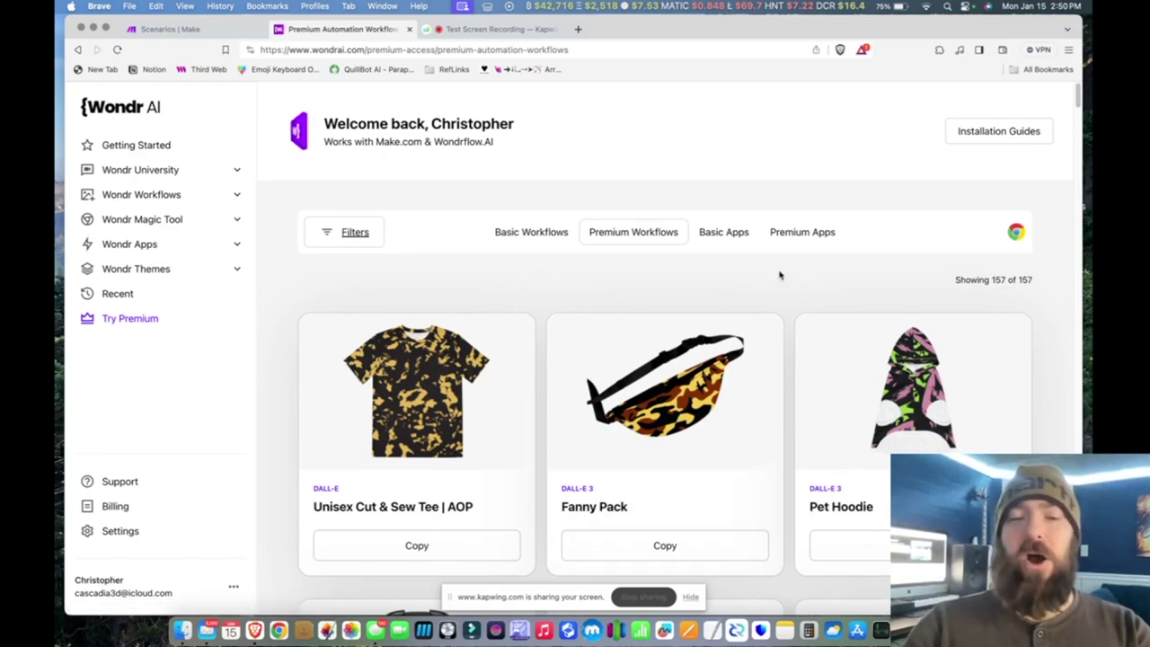
Browse the premium workflow templates to examine the range of available products
{"action": "scroll", "coordinate": [779, 274], "scroll_direction": "down", "scroll_amount": 3}
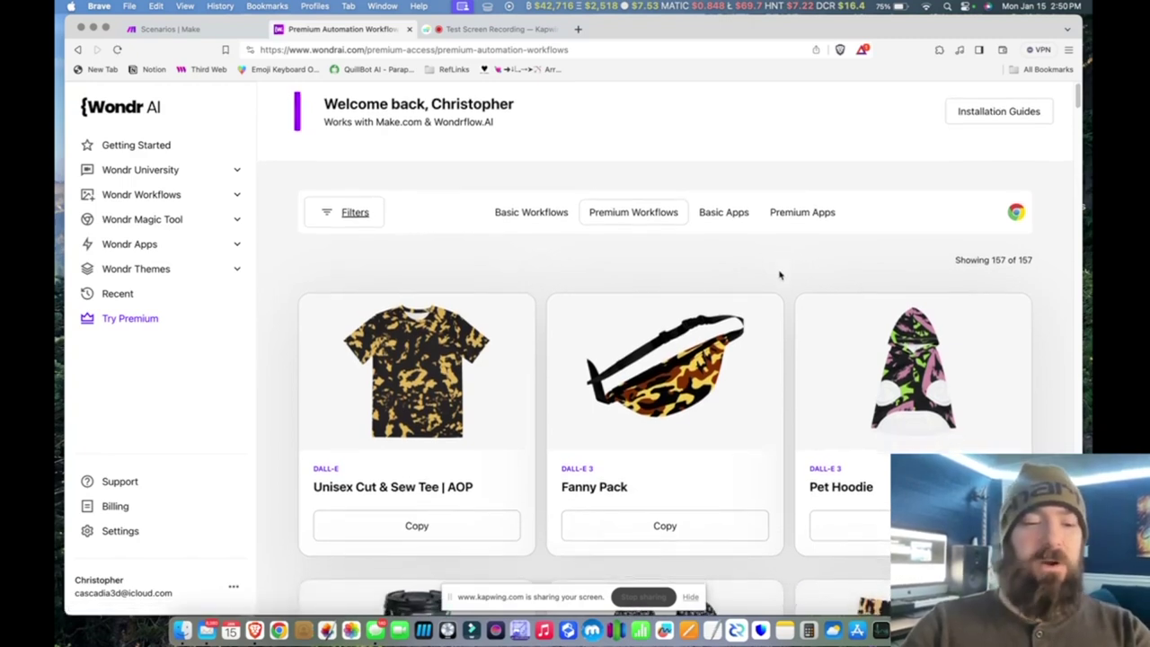
{"action": "scroll", "coordinate": [790, 380], "scroll_direction": "down", "scroll_amount": 1}
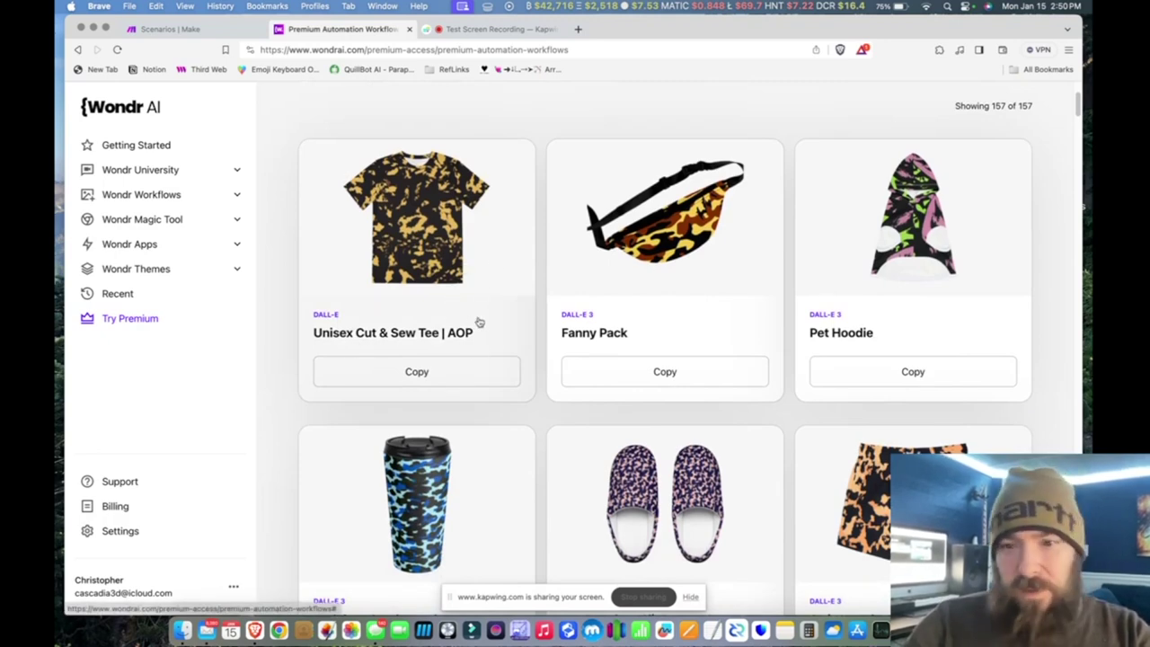
{"action": "scroll", "coordinate": [479, 321], "scroll_direction": "down", "scroll_amount": 12}
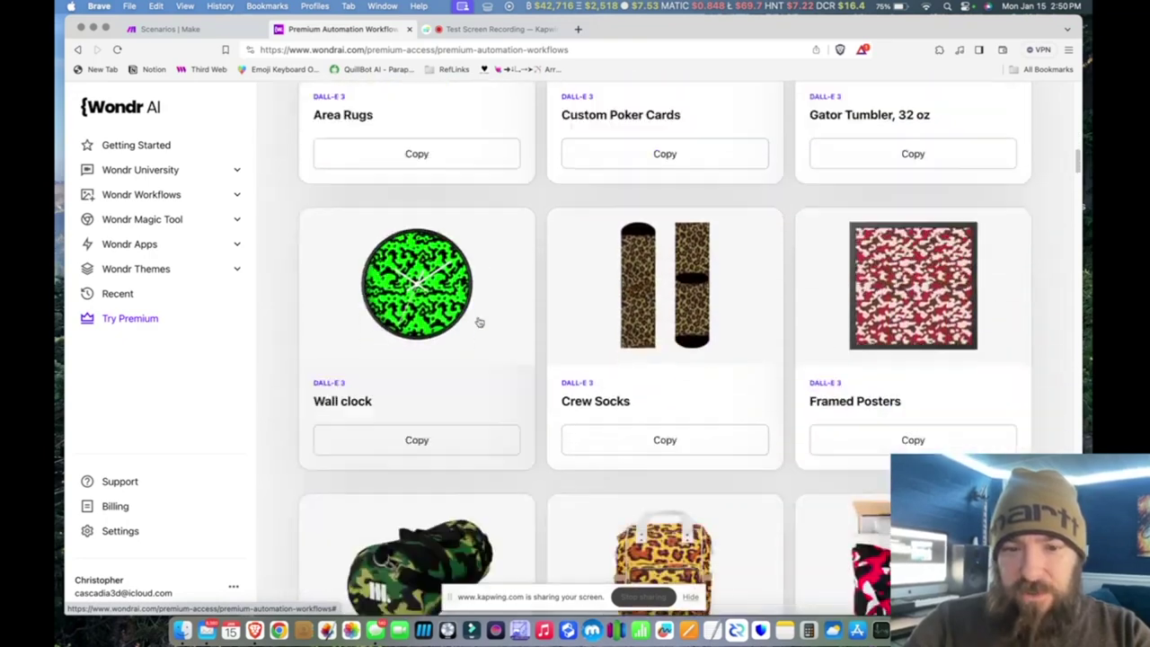
{"action": "scroll", "coordinate": [479, 321], "scroll_direction": "down", "scroll_amount": 18}
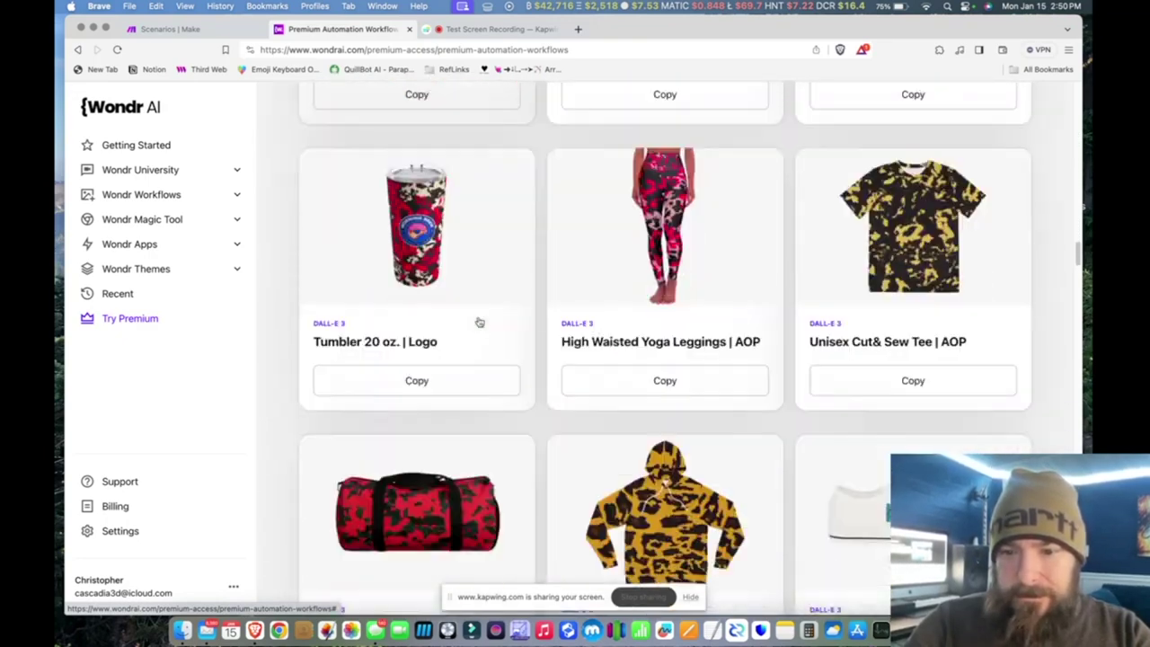
{"action": "scroll", "coordinate": [479, 322], "scroll_direction": "down", "scroll_amount": 3}
{"action": "scroll", "coordinate": [478, 322], "scroll_direction": "up", "scroll_amount": 10}
{"action": "scroll", "coordinate": [479, 322], "scroll_direction": "up", "scroll_amount": 15}
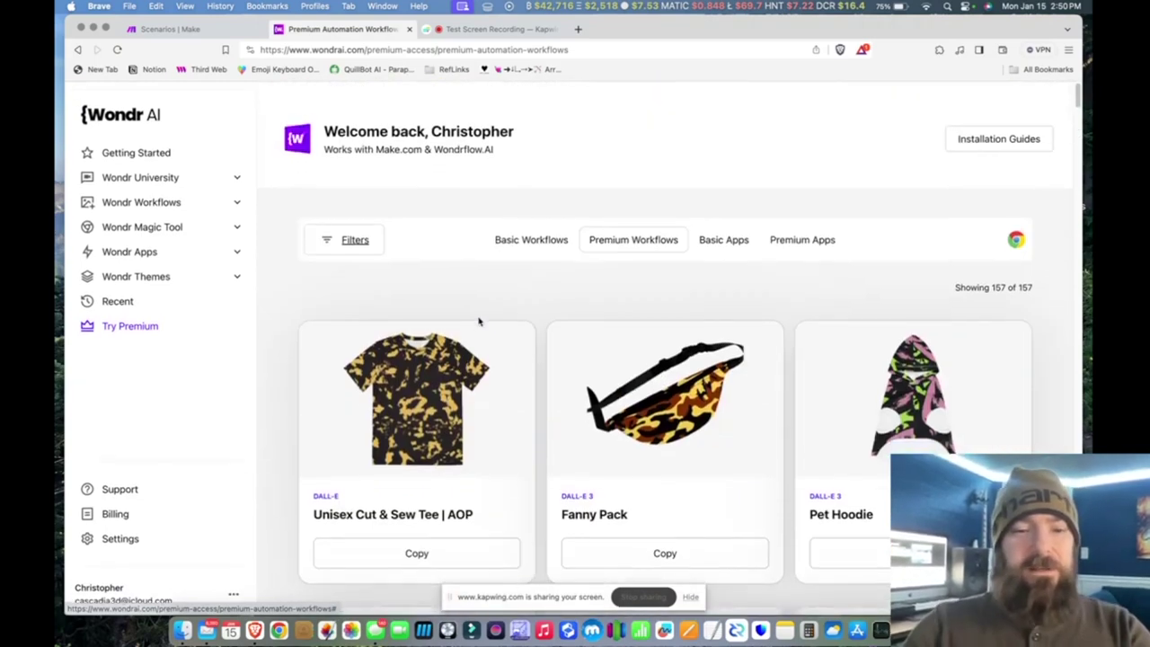
{"action": "scroll", "coordinate": [478, 322], "scroll_direction": "down", "scroll_amount": 1}
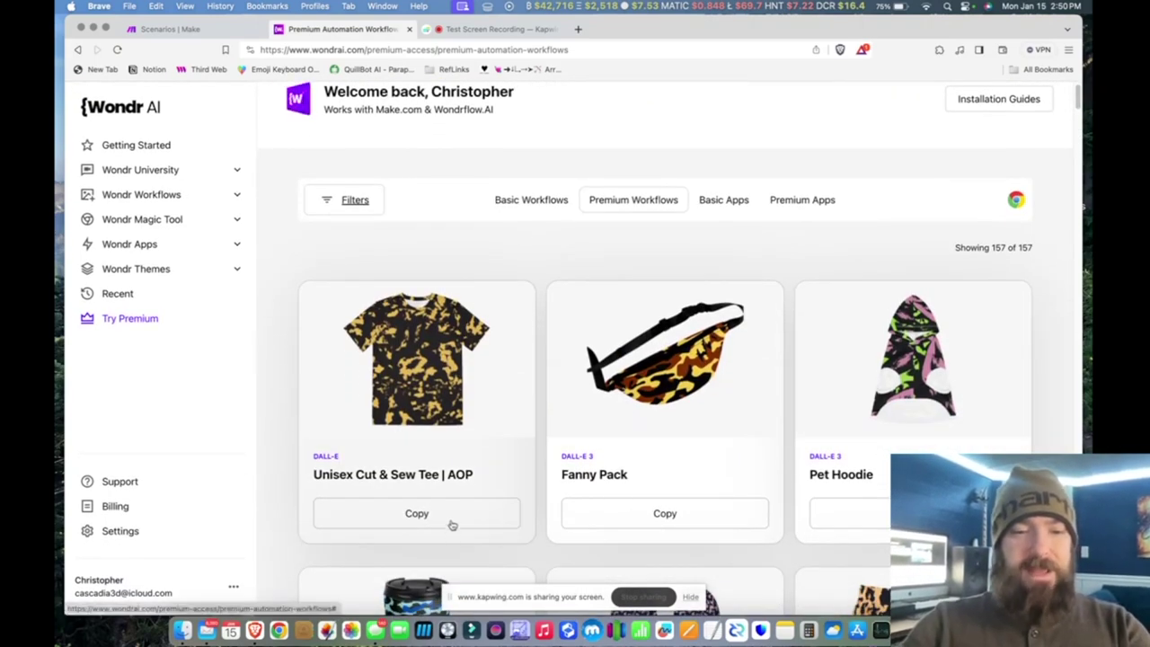
Copy the DALL-E "Unisex Cut & Sew Tee | AOP" workflow and paste it into a new Make scenario in the All Over Prints folder
{"action": "left_click", "coordinate": [452, 524]}
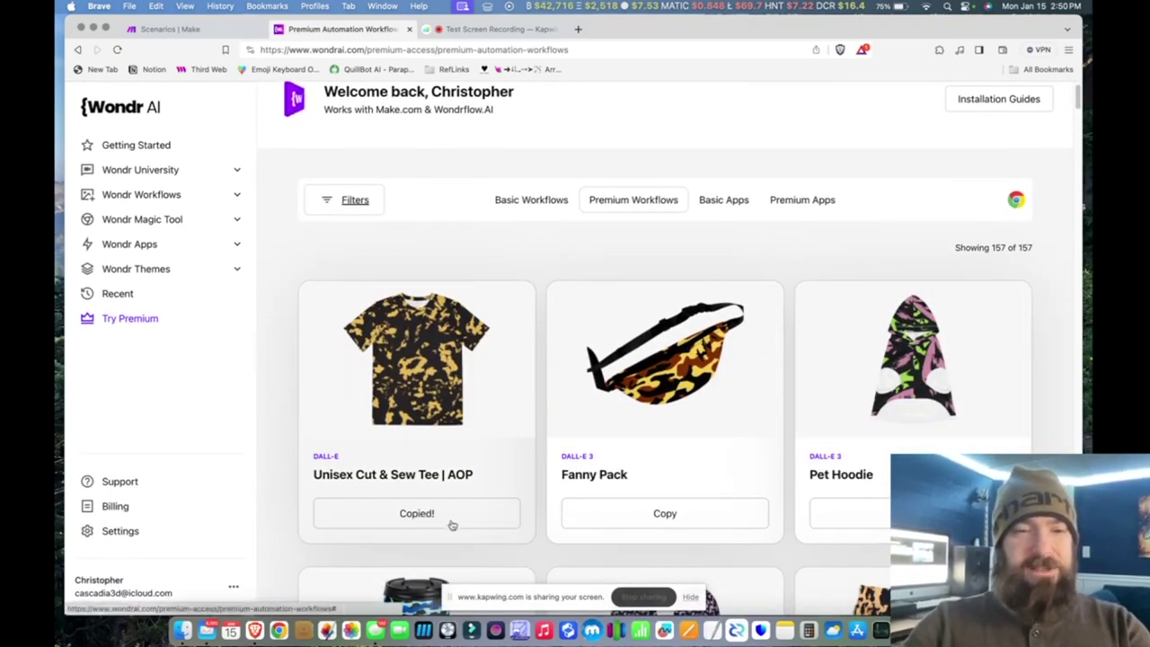
{"action": "left_click", "coordinate": [201, 29]}
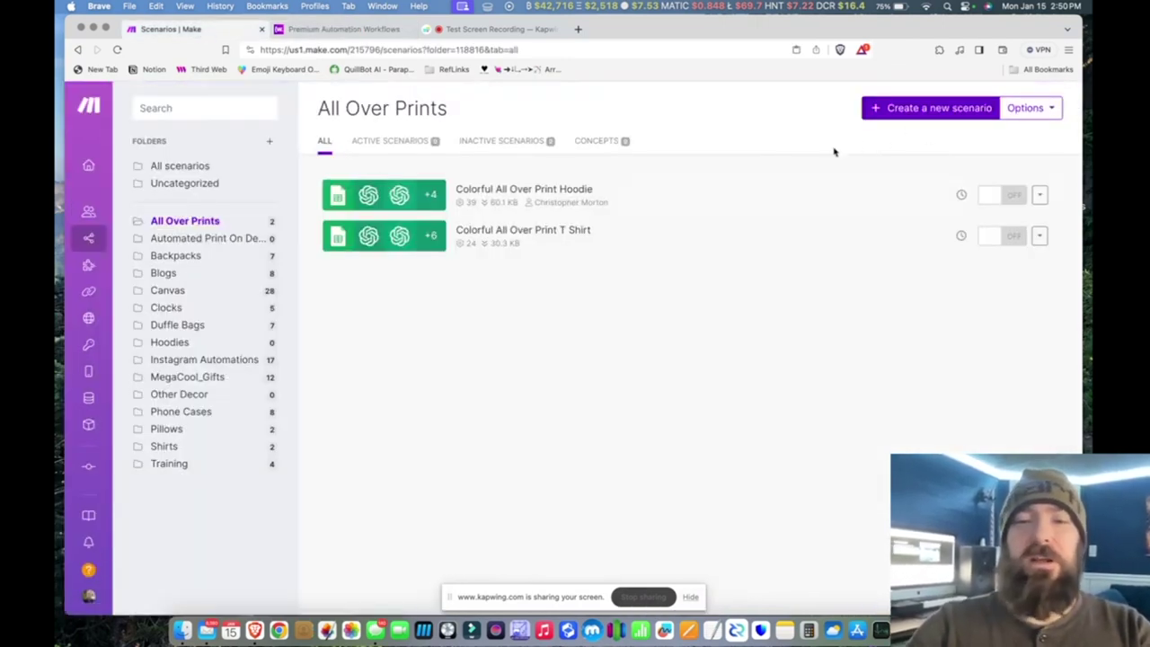
{"action": "left_click", "coordinate": [914, 109]}
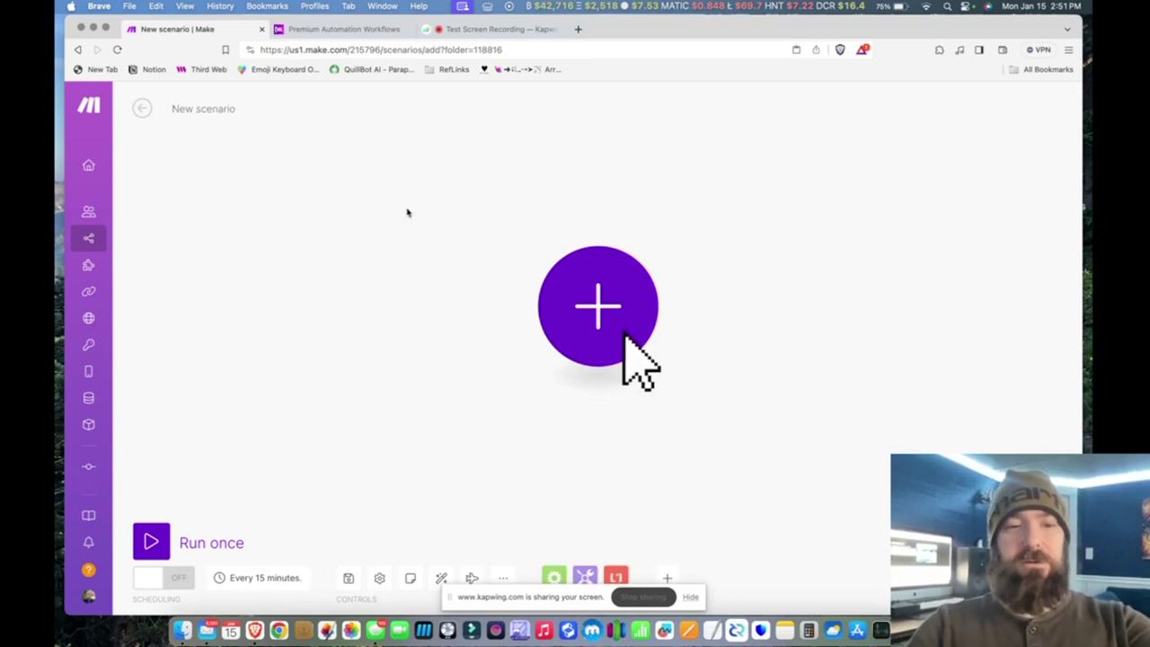
{"action": "key", "text": "super+v"}
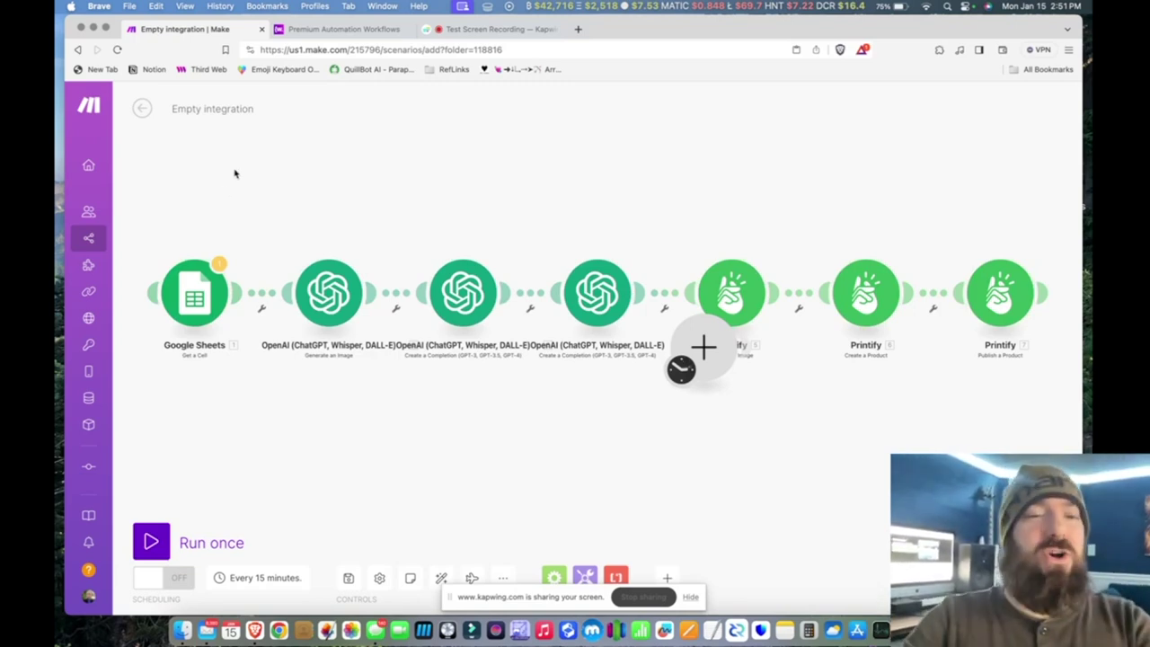
Copy the DALL-E "Unisex Pullover Hoodie | AOP" workflow from Wondr AI and paste it into the open Make scenario
{"action": "left_click", "coordinate": [334, 29]}
{"action": "scroll", "coordinate": [571, 383], "scroll_direction": "down", "scroll_amount": 10}
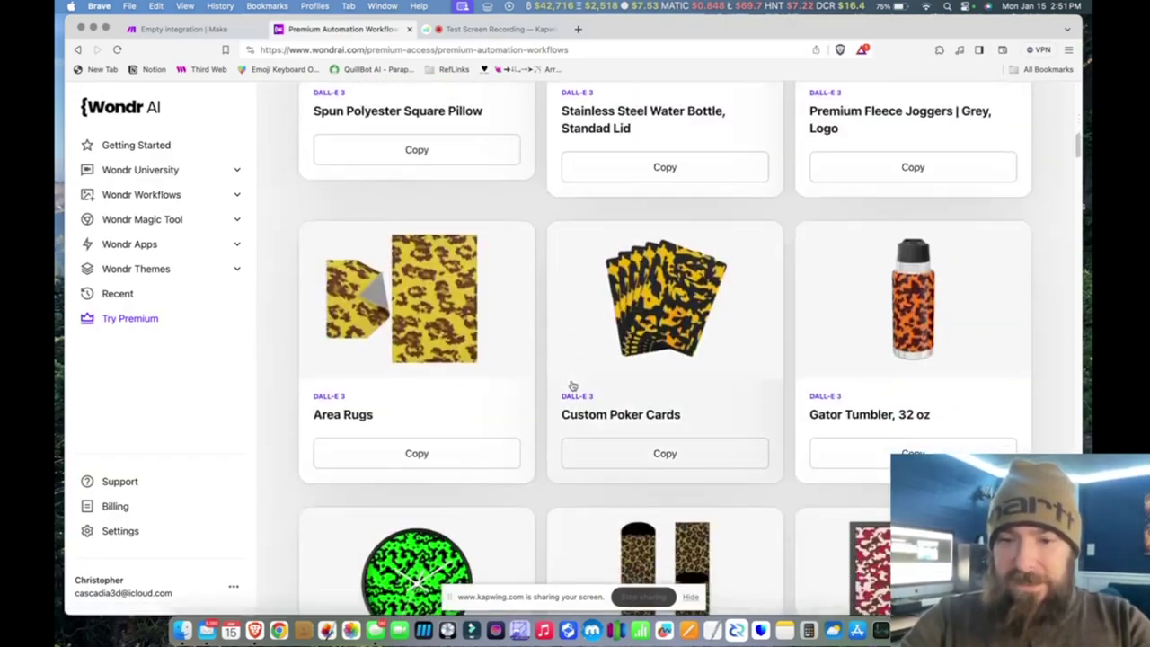
{"action": "scroll", "coordinate": [572, 386], "scroll_direction": "down", "scroll_amount": 15}
{"action": "scroll", "coordinate": [572, 385], "scroll_direction": "down", "scroll_amount": 12}
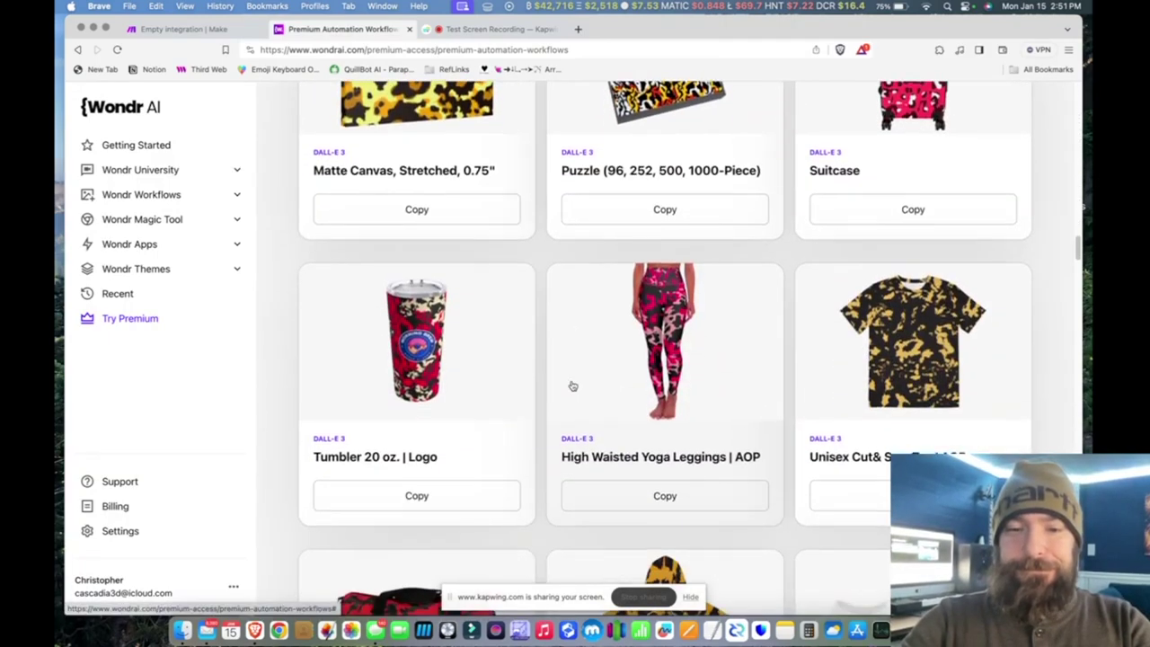
{"action": "scroll", "coordinate": [572, 385], "scroll_direction": "down", "scroll_amount": 5}
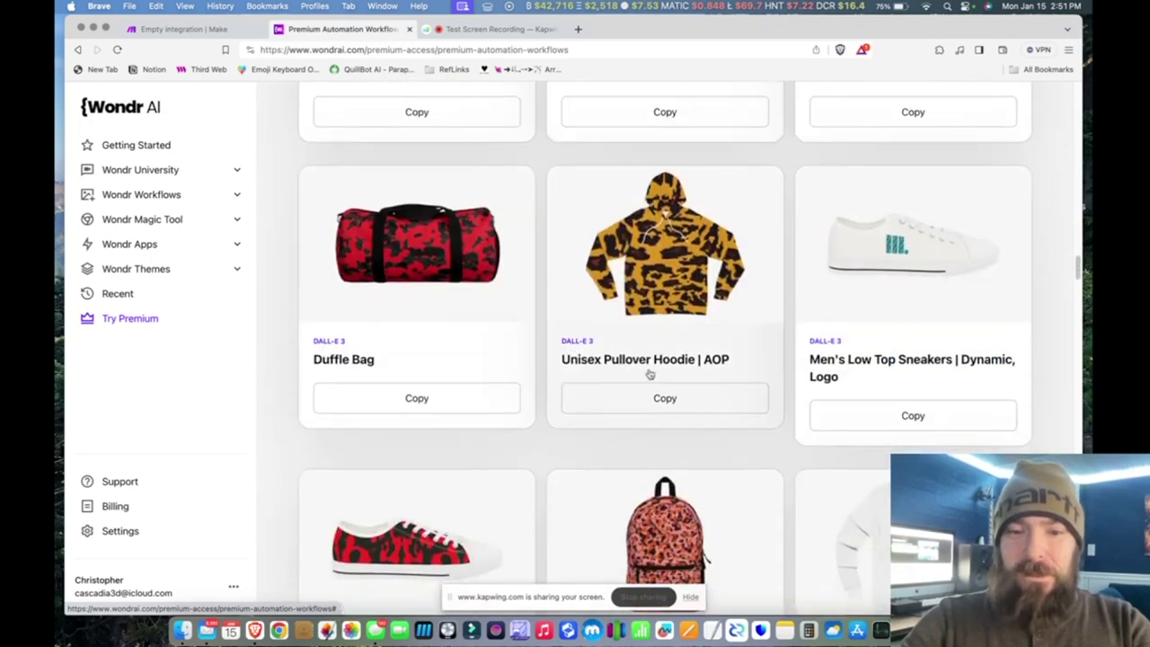
{"action": "left_click", "coordinate": [681, 402]}
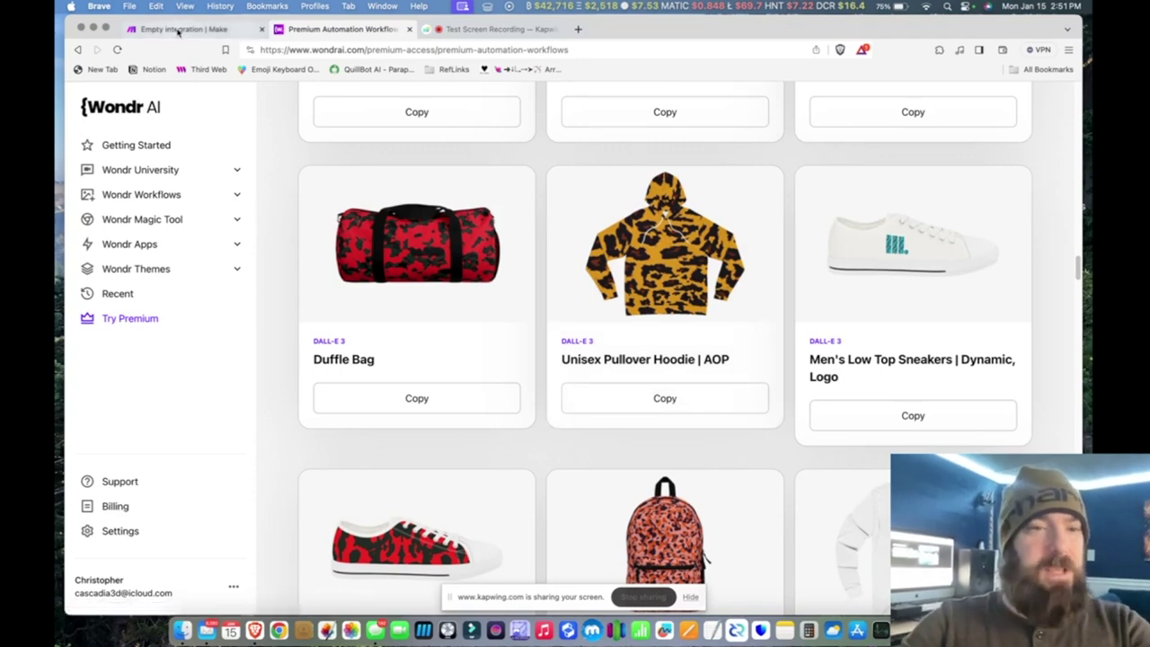
{"action": "left_click", "coordinate": [179, 31]}
{"action": "scroll", "coordinate": [338, 233], "scroll_direction": "down", "scroll_amount": 5}
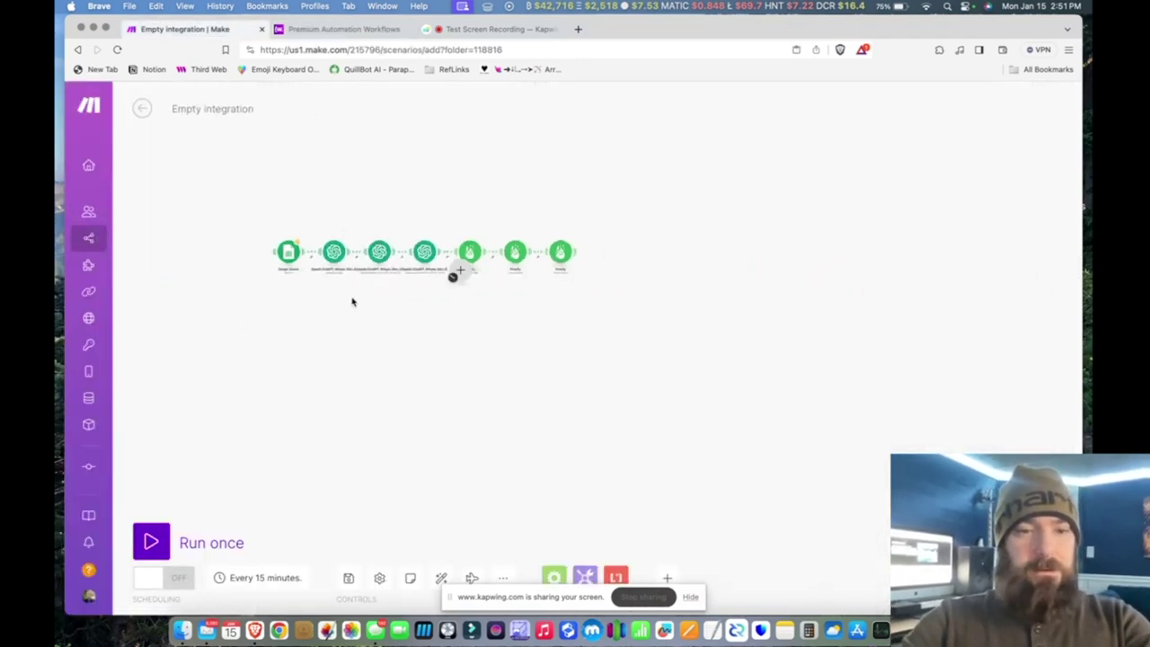
{"action": "key", "text": "super+v"}
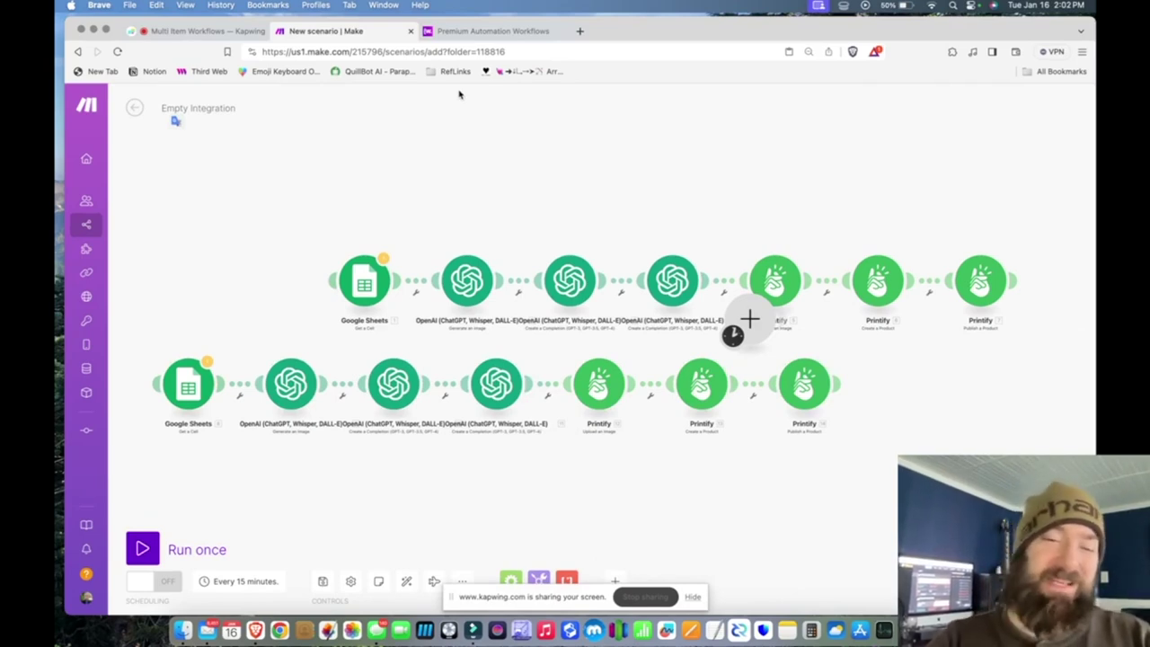
Delete the duplicate Google Sheets, OpenAI Generate an Image and Printify Upload an Image modules from the upper workflow chain
{"action": "right_click", "coordinate": [368, 284]}
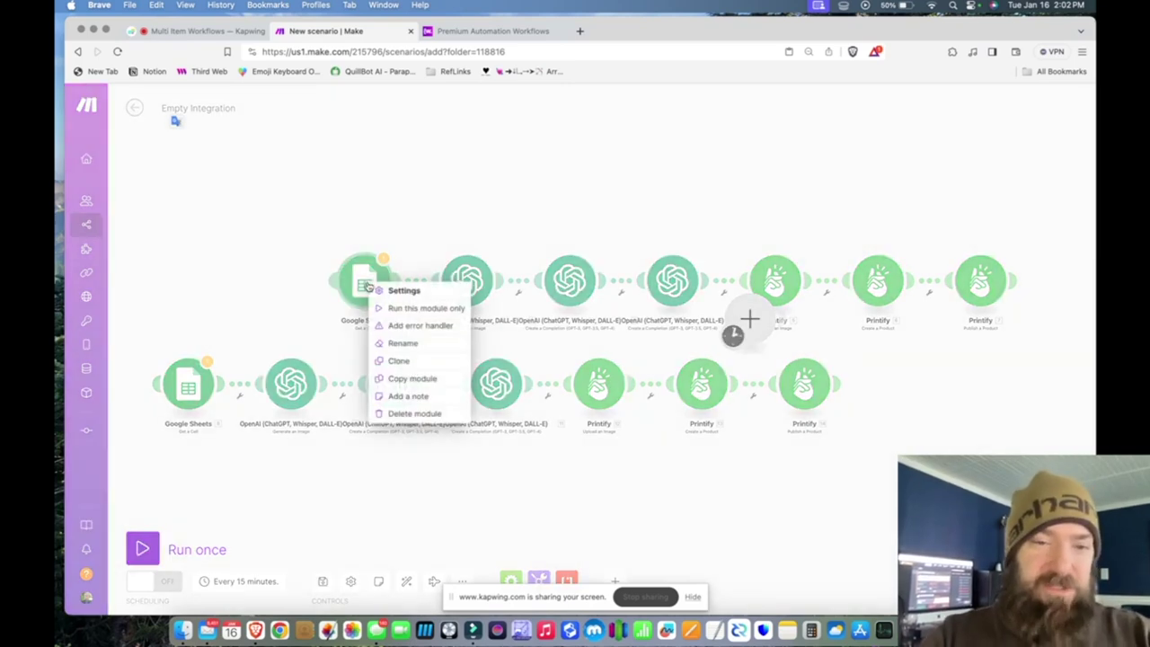
{"action": "left_click", "coordinate": [405, 414]}
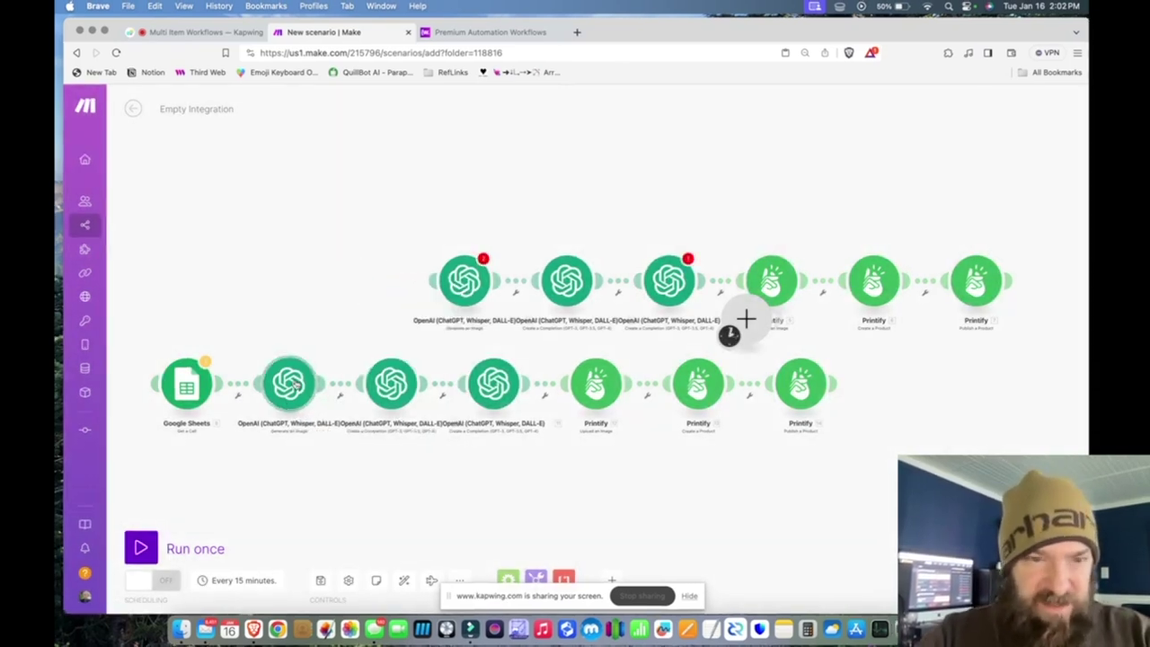
{"action": "right_click", "coordinate": [468, 294]}
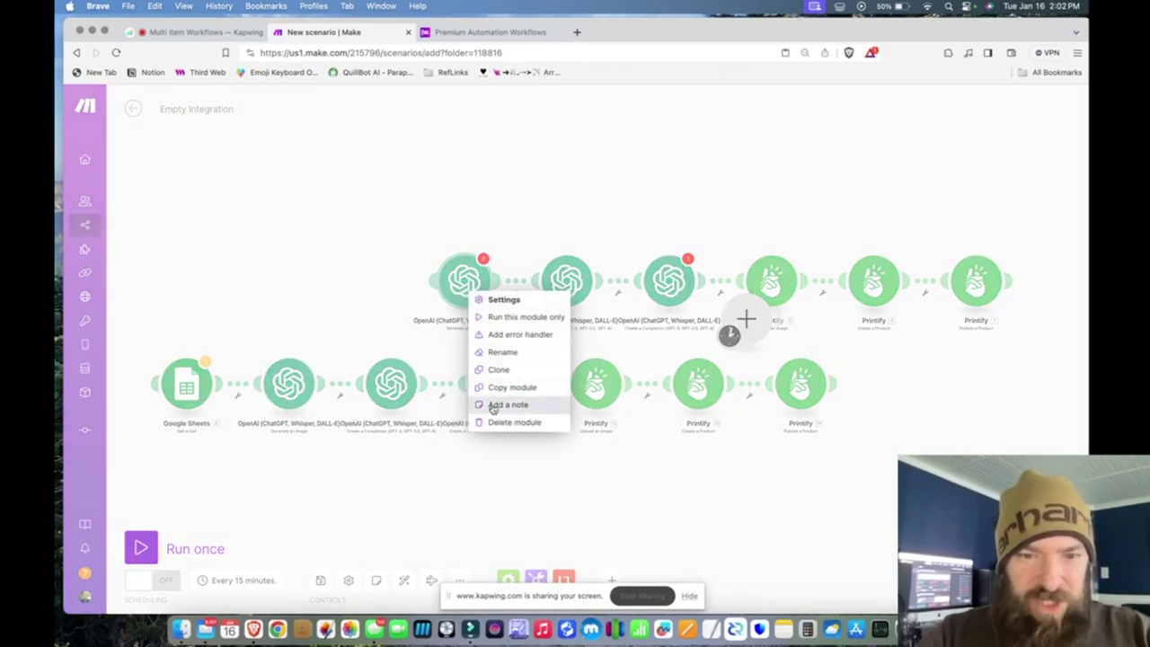
{"action": "left_click", "coordinate": [500, 422]}
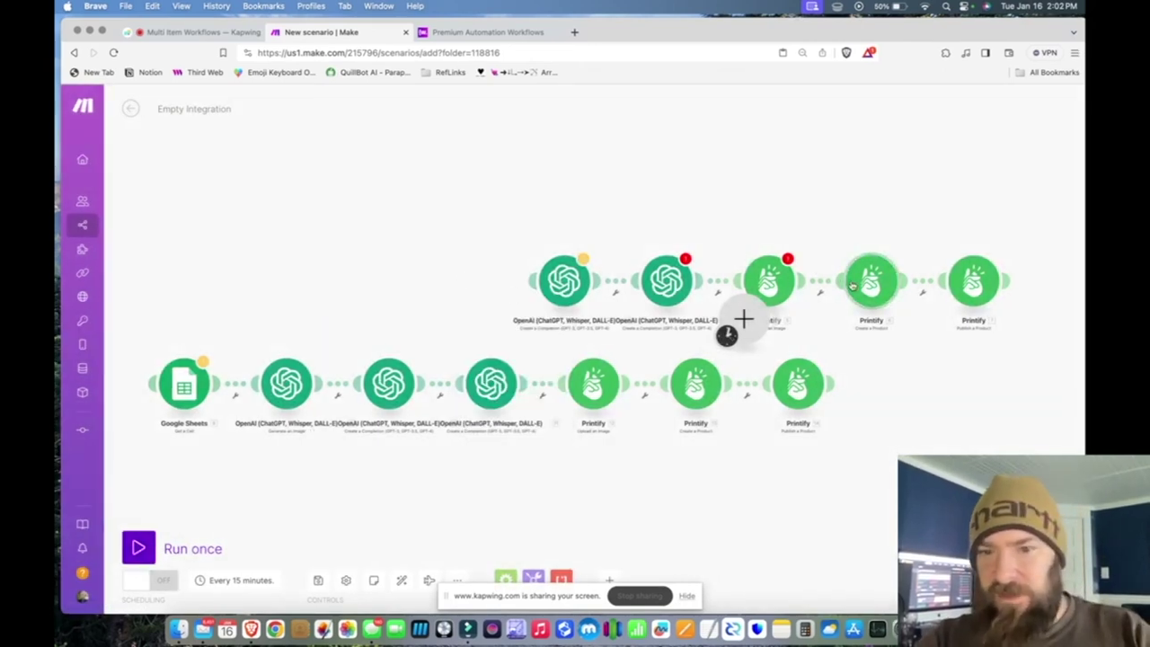
{"action": "right_click", "coordinate": [781, 284]}
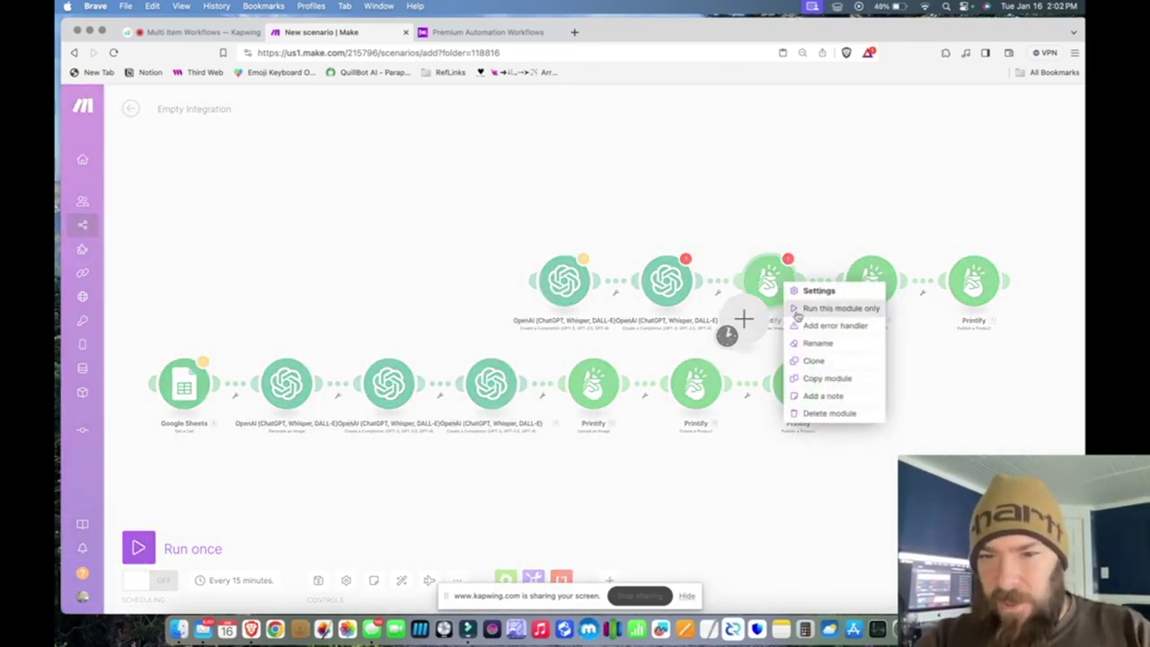
{"action": "left_click", "coordinate": [819, 417]}
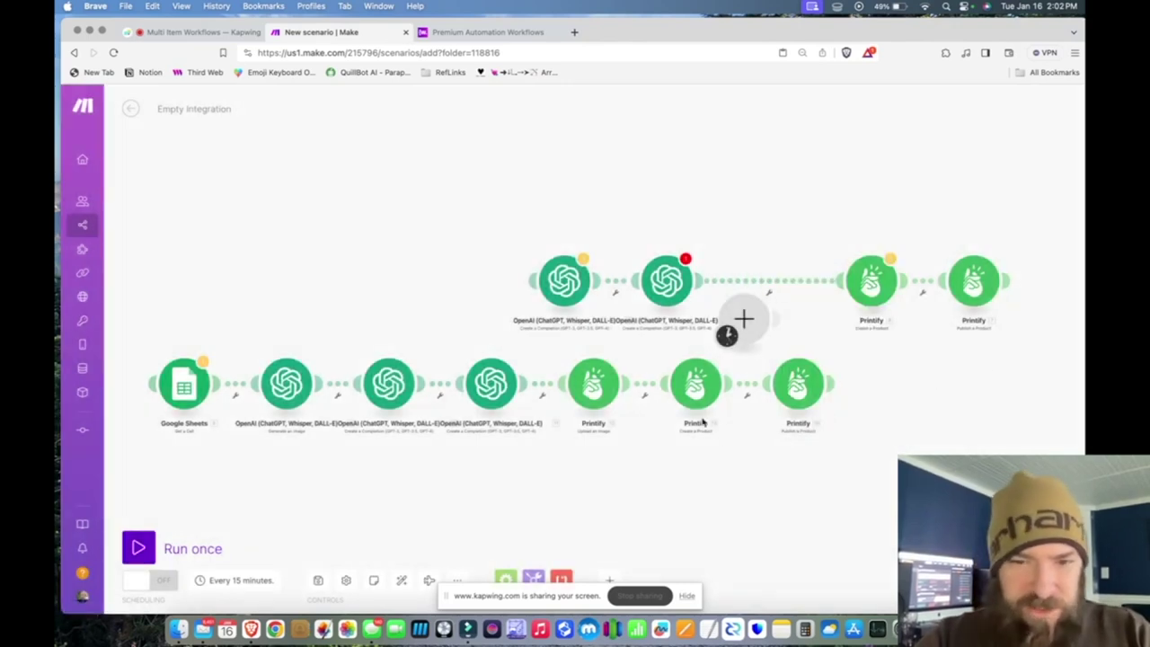
Delete the Printify Publish a Product module from both workflow chains
{"action": "right_click", "coordinate": [795, 377]}
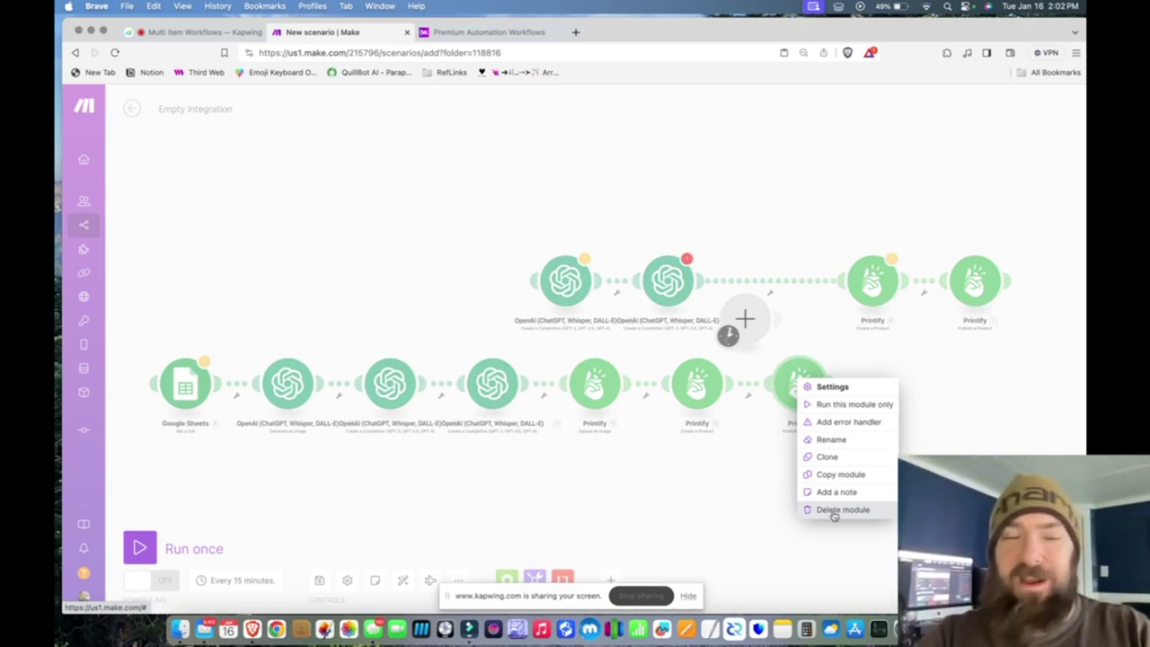
{"action": "left_click", "coordinate": [833, 510]}
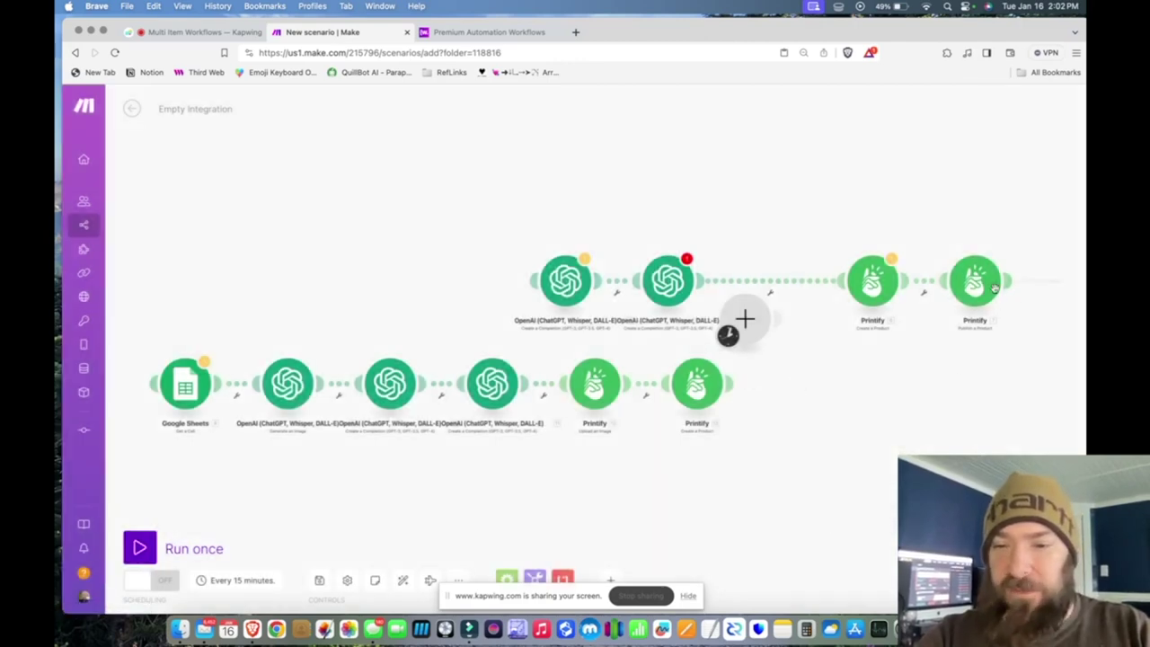
{"action": "right_click", "coordinate": [990, 289]}
{"action": "left_click", "coordinate": [1024, 421]}
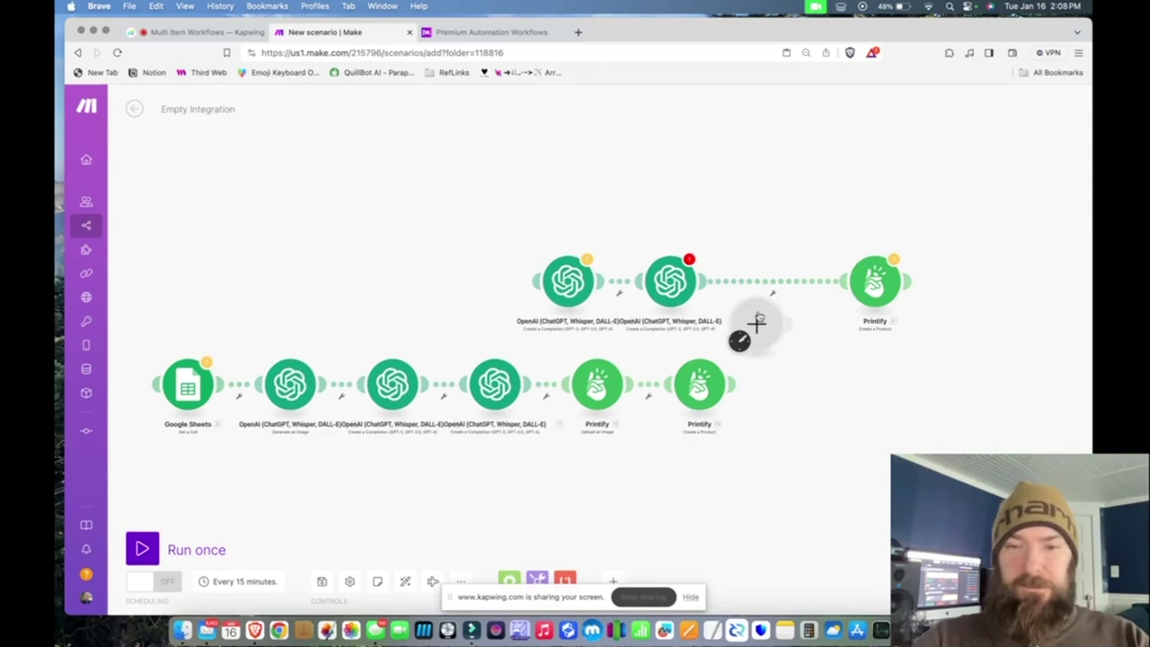
Make the Google Sheets module the scenario's starting point and unlink the lower chain's modules between Generate an Image and Upload an Image
{"action": "left_click_drag", "start_coordinate": [750, 322], "coordinate": [115, 386]}
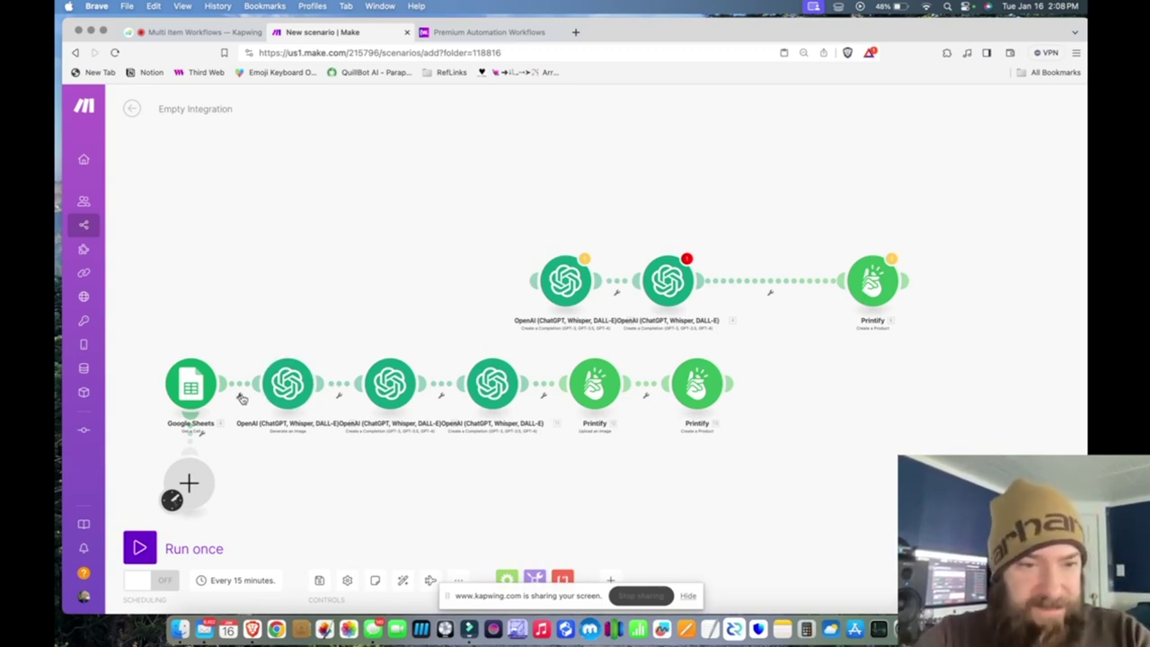
{"action": "right_click", "coordinate": [340, 397]}
{"action": "left_click", "coordinate": [329, 440]}
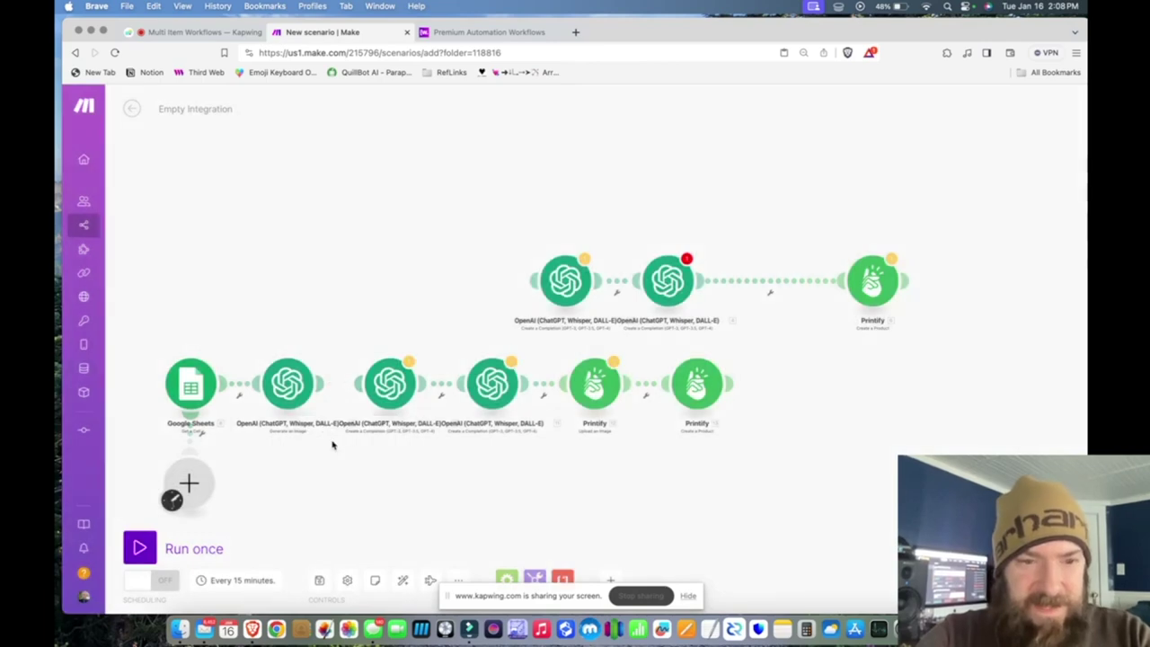
{"action": "right_click", "coordinate": [447, 404]}
{"action": "left_click", "coordinate": [437, 444]}
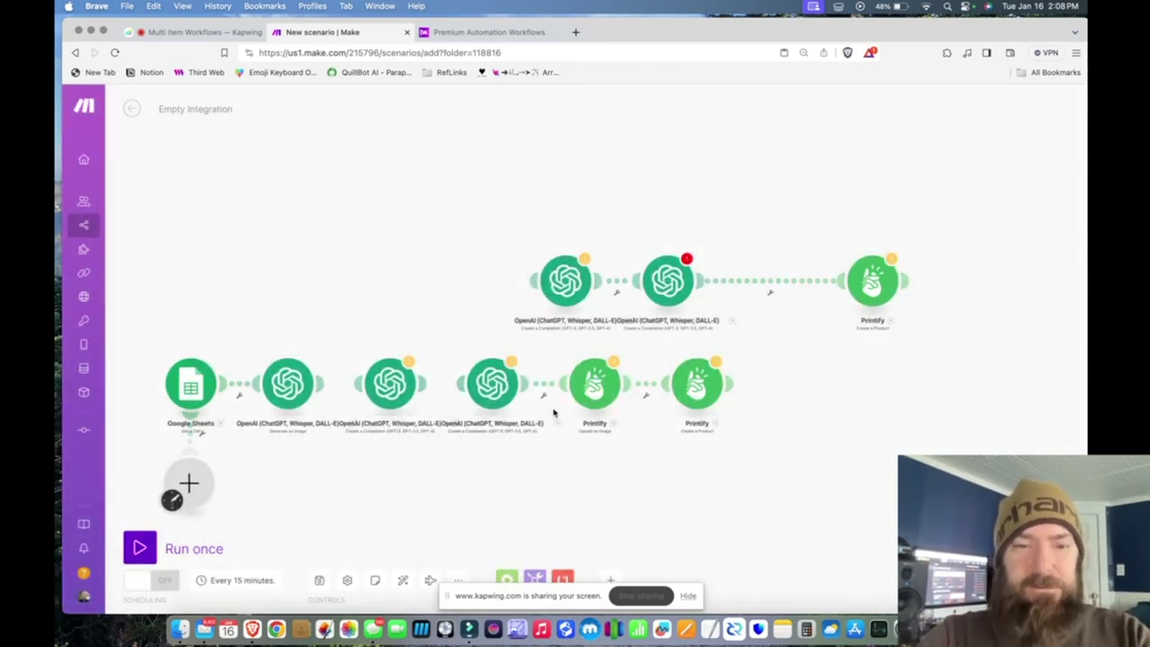
{"action": "right_click", "coordinate": [546, 400]}
{"action": "left_click", "coordinate": [536, 441]}
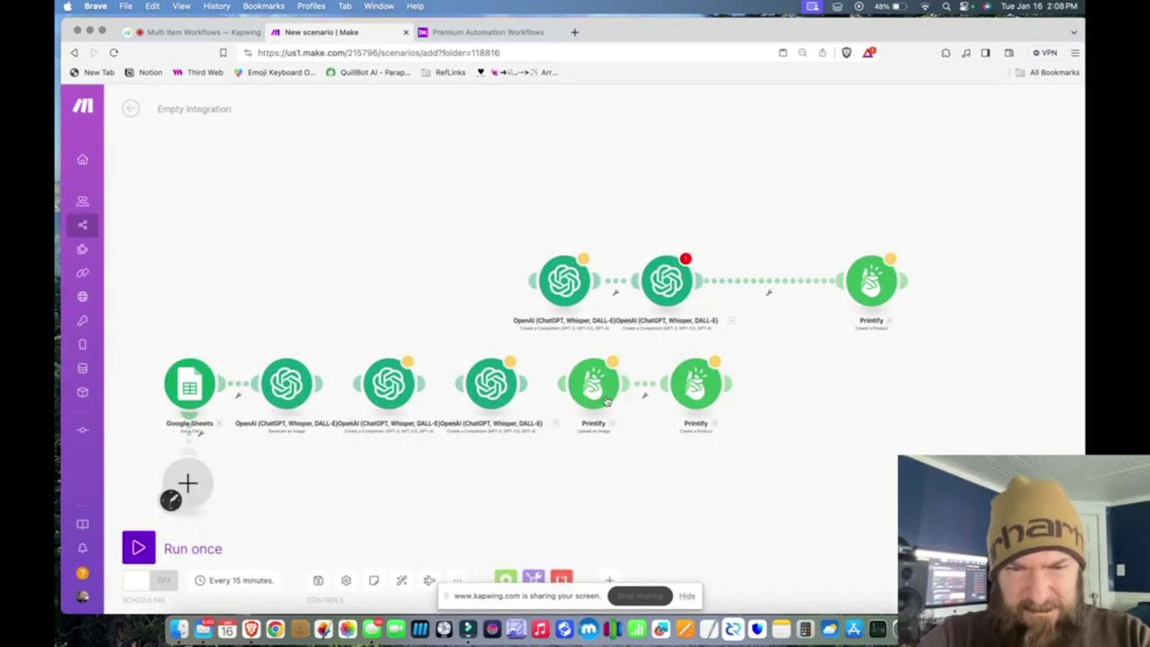
Rearrange the unlinked modules with Upload an Image before the text completions and both Create a Product modules side by side at the end
{"action": "left_click_drag", "start_coordinate": [748, 483], "coordinate": [753, 364]}
{"action": "left_click_drag", "start_coordinate": [844, 387], "coordinate": [763, 392]}
{"action": "left_click_drag", "start_coordinate": [605, 468], "coordinate": [378, 359]}
{"action": "left_click_drag", "start_coordinate": [405, 406], "coordinate": [560, 414]}
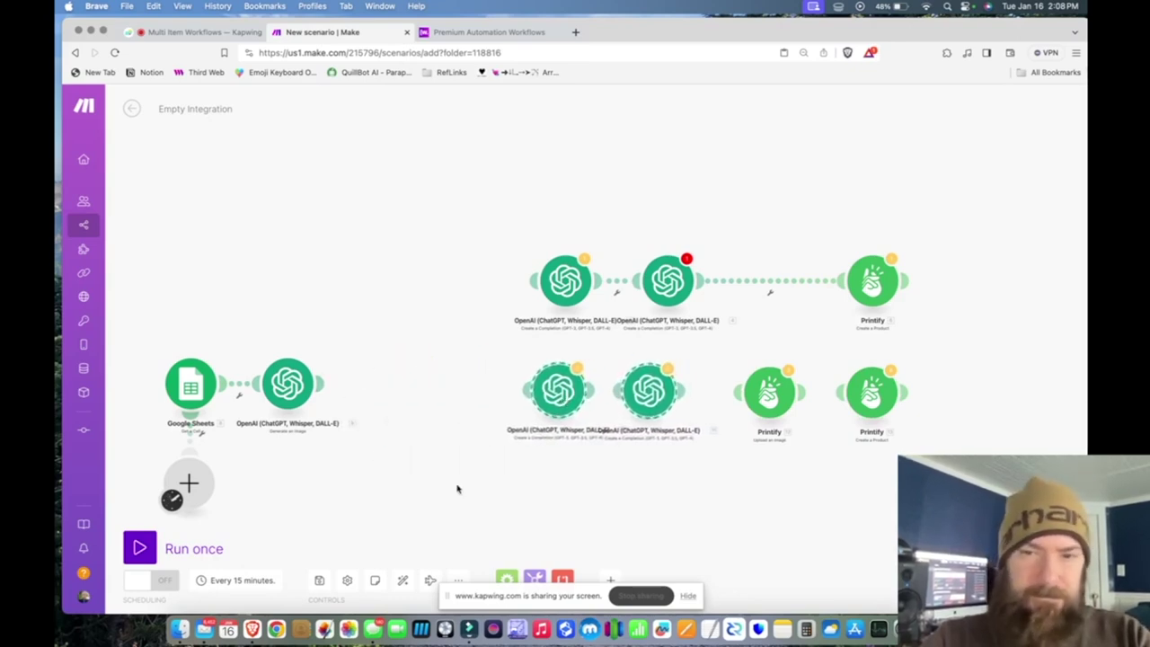
{"action": "left_click_drag", "start_coordinate": [770, 396], "coordinate": [459, 393]}
{"action": "scroll", "coordinate": [871, 348], "scroll_direction": "down", "scroll_amount": 3}
{"action": "left_click_drag", "start_coordinate": [871, 349], "coordinate": [926, 441]}
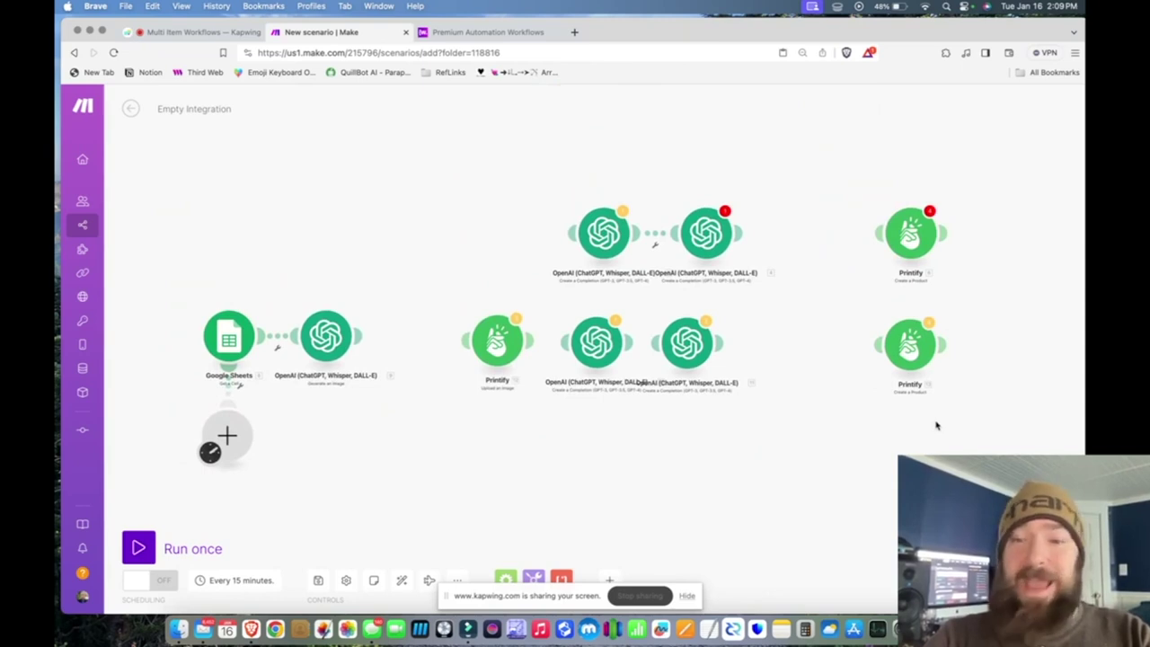
{"action": "mouse_move", "coordinate": [942, 426]}
{"action": "left_mouse_down"}
{"action": "mouse_move", "coordinate": [904, 303]}
{"action": "mouse_move", "coordinate": [953, 441]}
{"action": "left_mouse_up"}
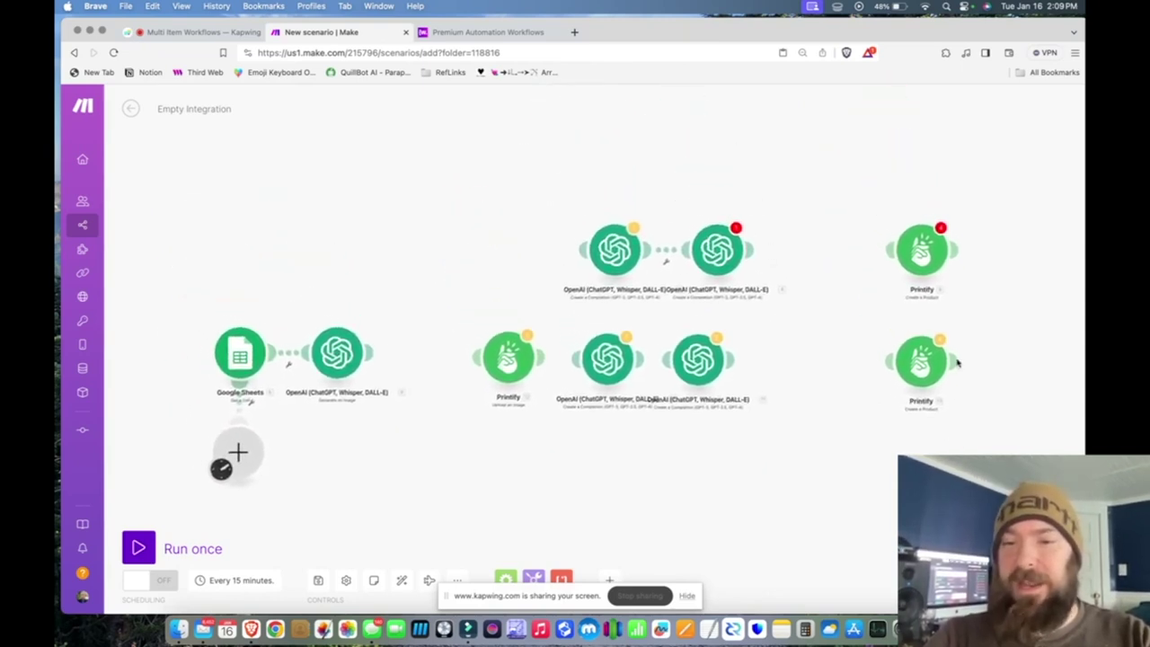
{"action": "left_click_drag", "start_coordinate": [941, 266], "coordinate": [1023, 367]}
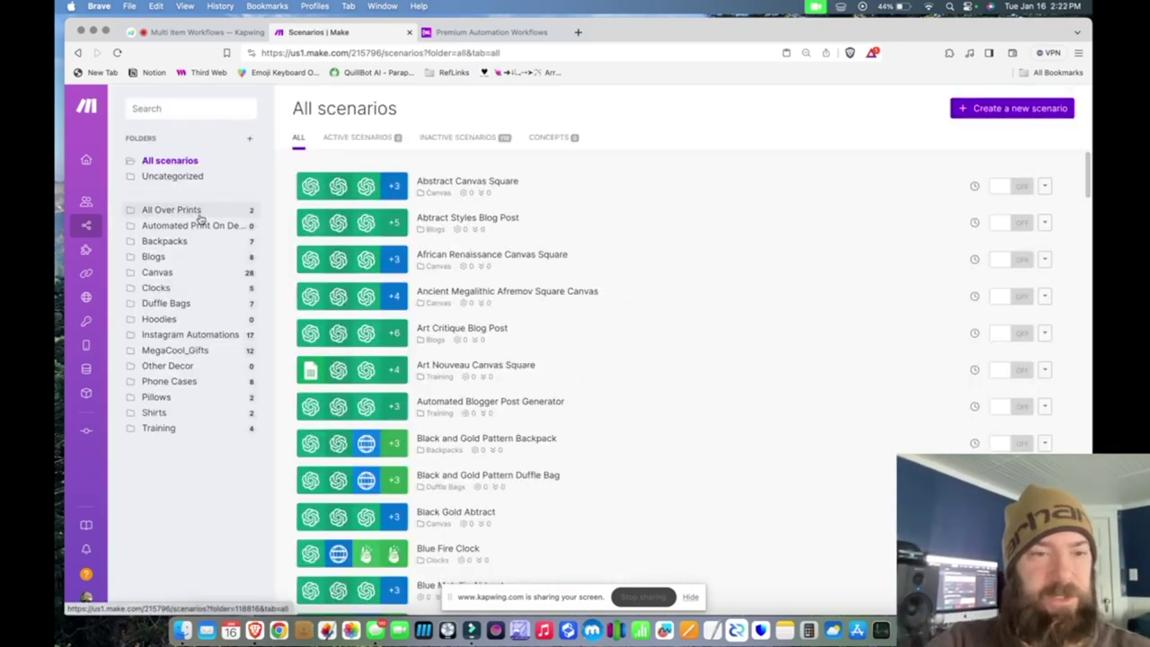
Copy the HTTP Make a request module from the Colorful All Over Print Hoodie scenario in the All Over Prints folder, then leave that scenario
{"action": "left_click", "coordinate": [198, 216]}
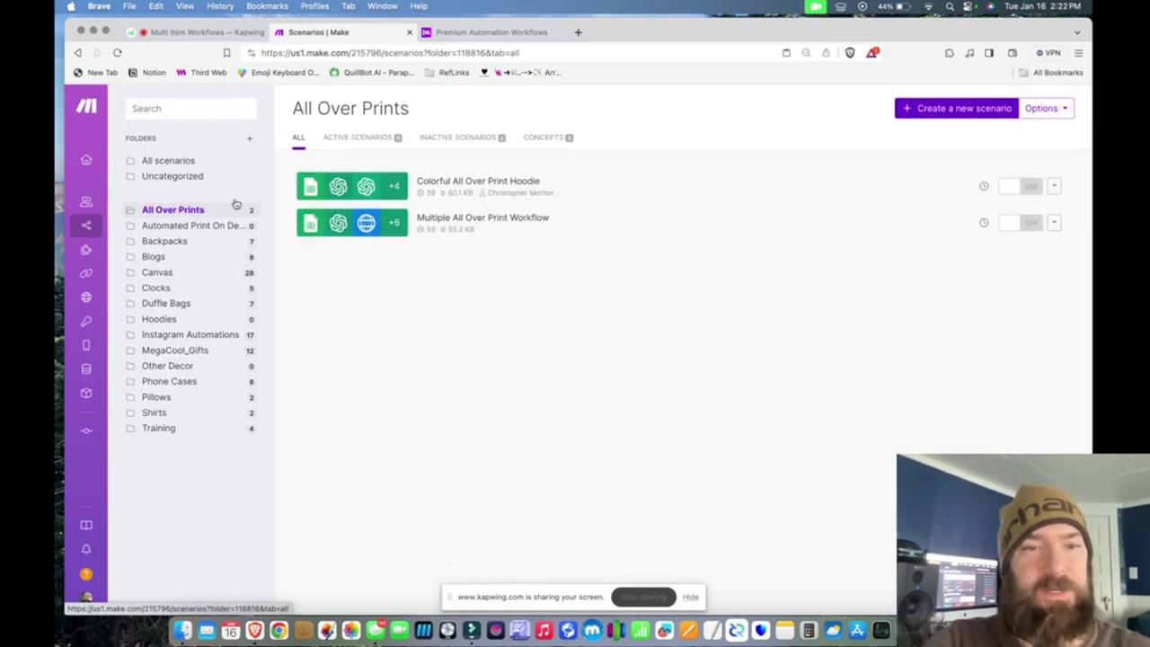
{"action": "left_click", "coordinate": [606, 194]}
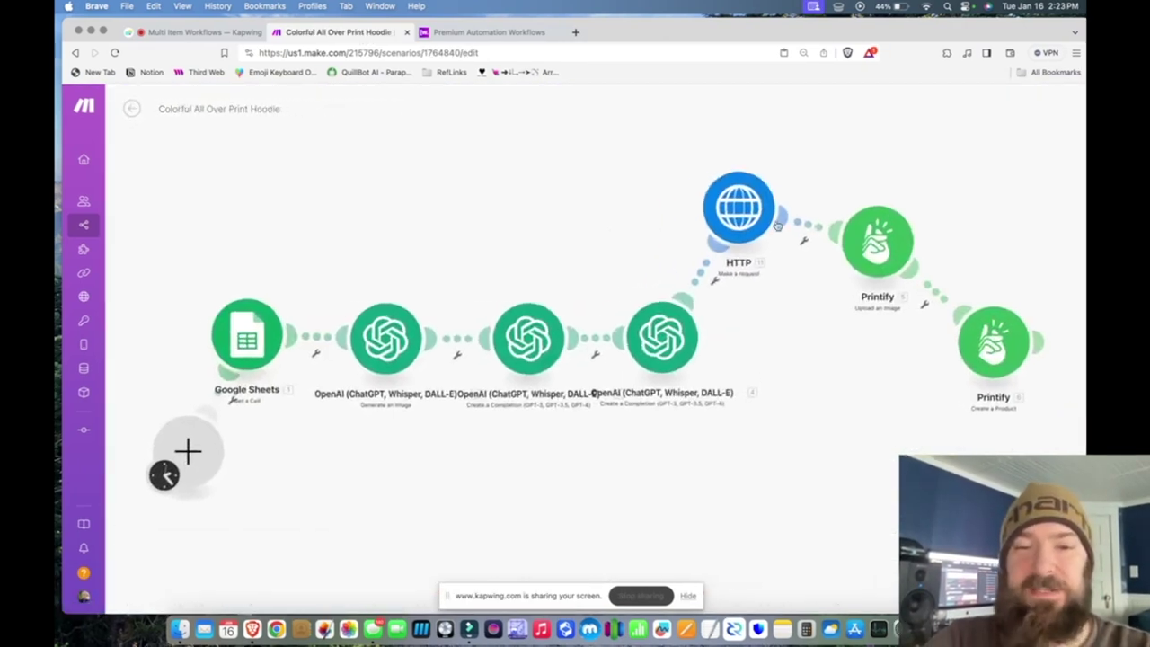
{"action": "right_click", "coordinate": [744, 206]}
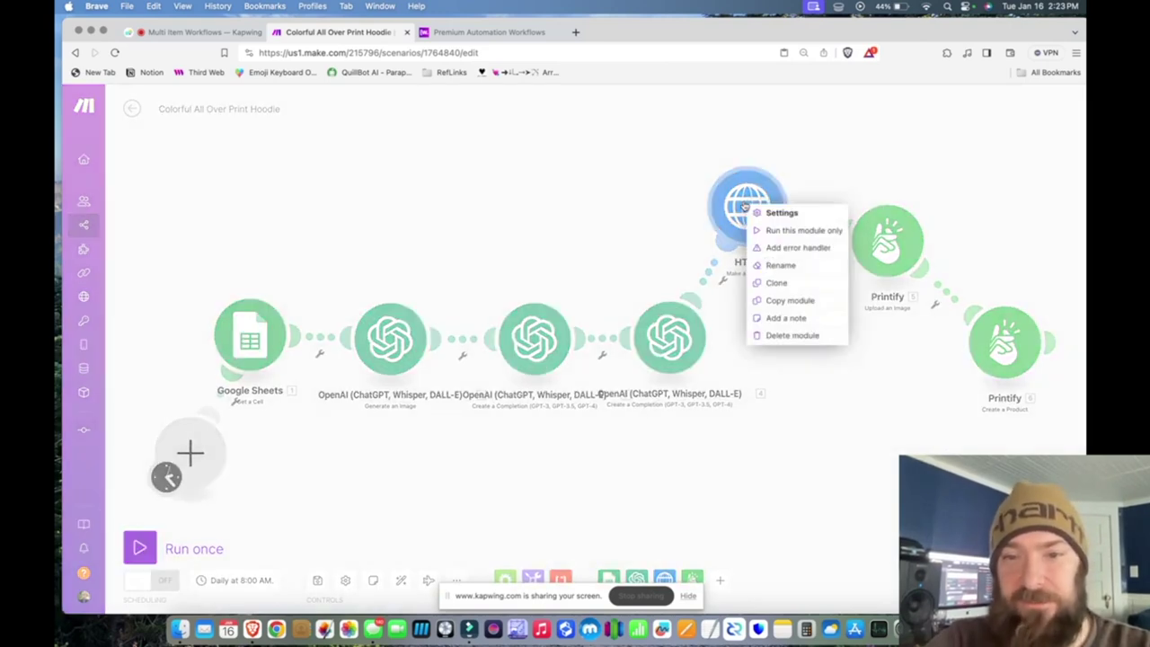
{"action": "left_click", "coordinate": [785, 302]}
{"action": "left_click", "coordinate": [137, 110]}
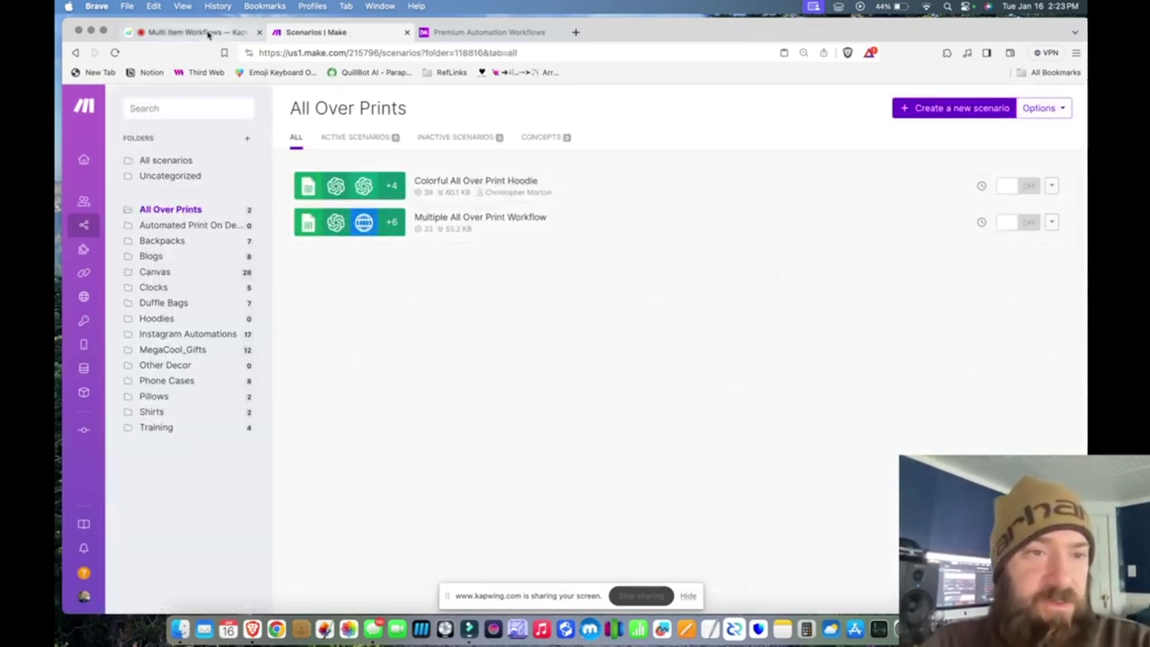
Paste the HTTP module into the Multi Item All Over Print Workflow scenario and connect it after the OpenAI Generate an Image module
{"action": "left_click", "coordinate": [188, 106]}
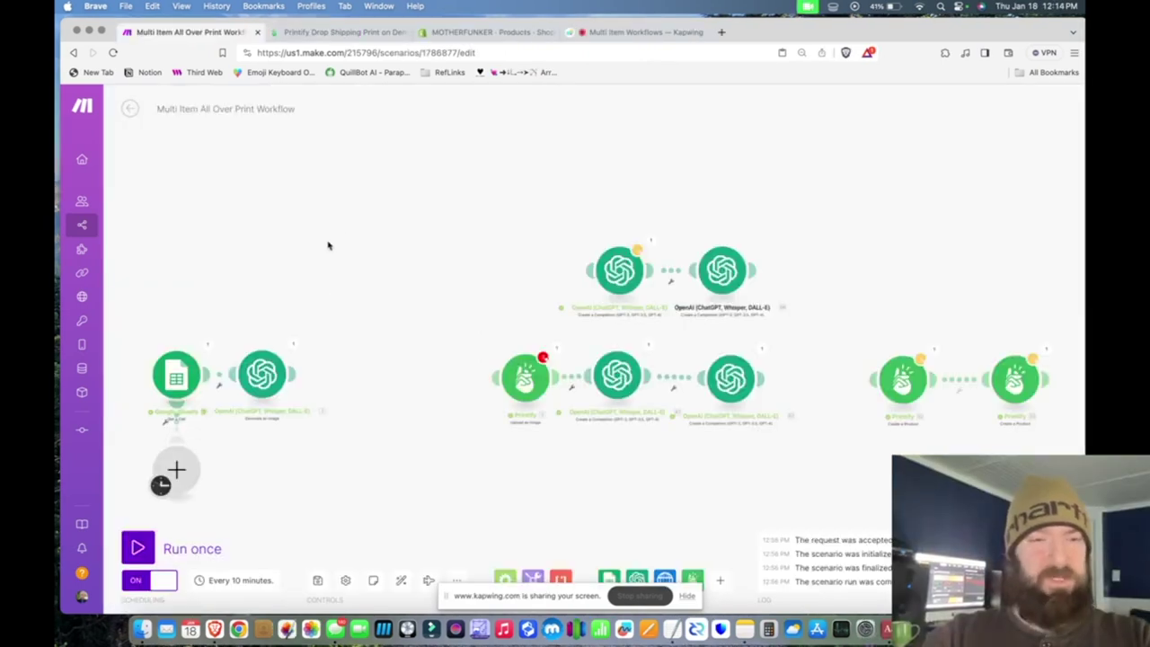
{"action": "key", "text": "ctrl+v"}
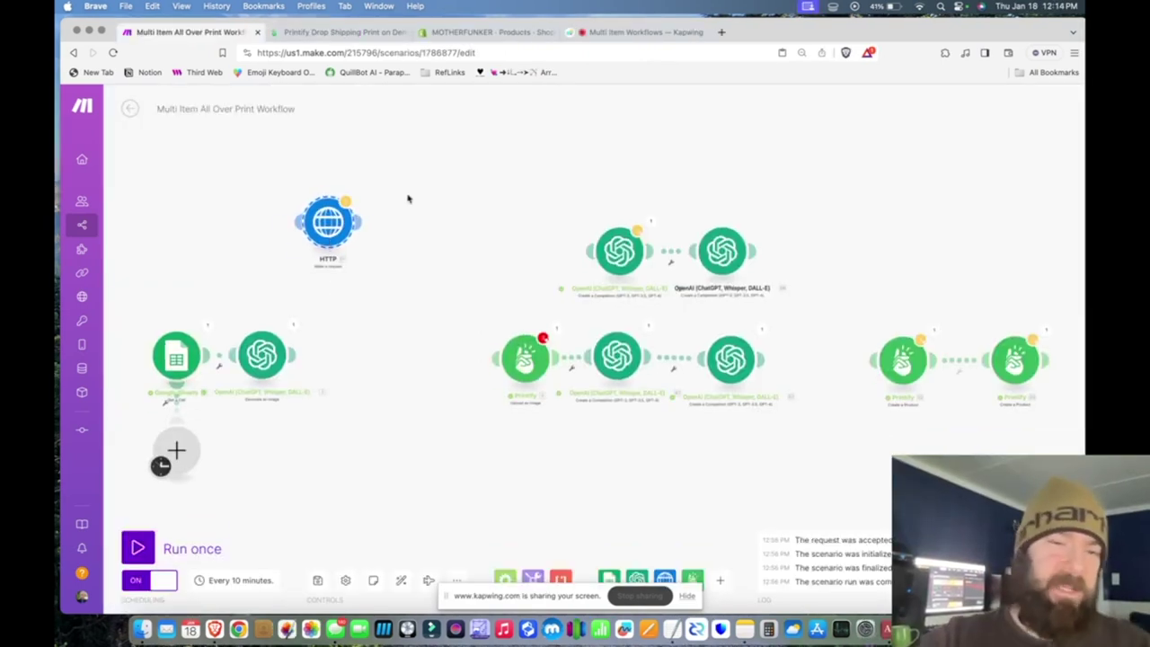
{"action": "left_click_drag", "start_coordinate": [335, 232], "coordinate": [353, 358]}
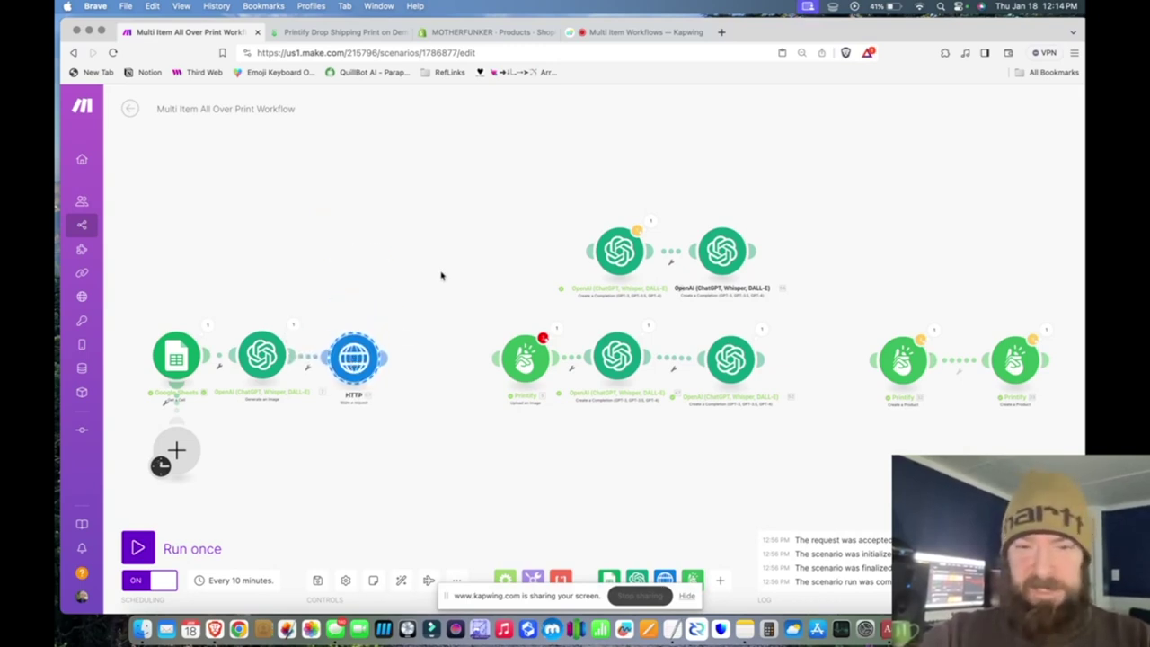
Delete the second OpenAI completion of the upper chain and place the remaining one between the HTTP and Printify Upload an Image modules
{"action": "right_click", "coordinate": [724, 246]}
{"action": "left_click", "coordinate": [756, 370]}
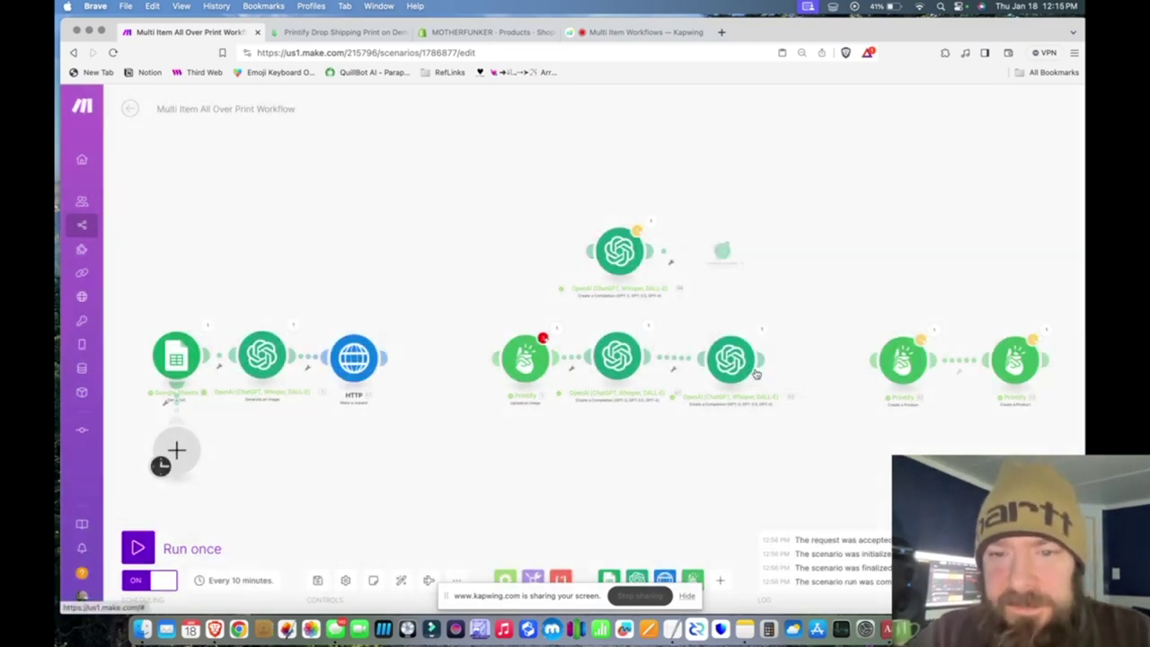
{"action": "left_click_drag", "start_coordinate": [628, 254], "coordinate": [600, 226]}
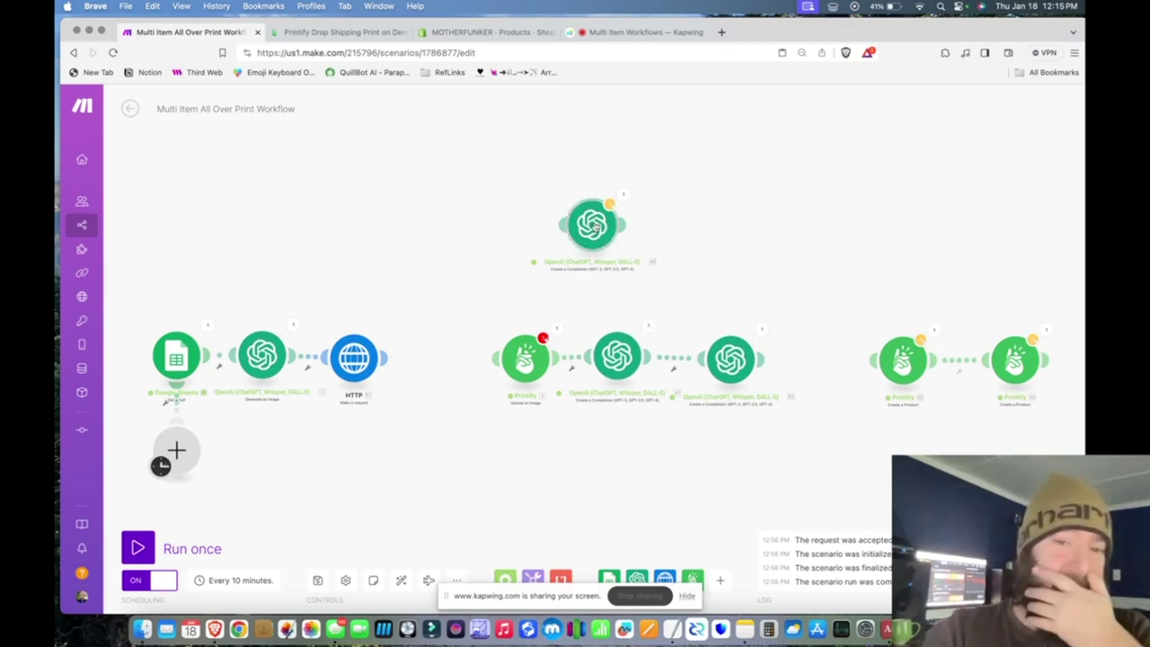
{"action": "left_click_drag", "start_coordinate": [592, 225], "coordinate": [431, 361]}
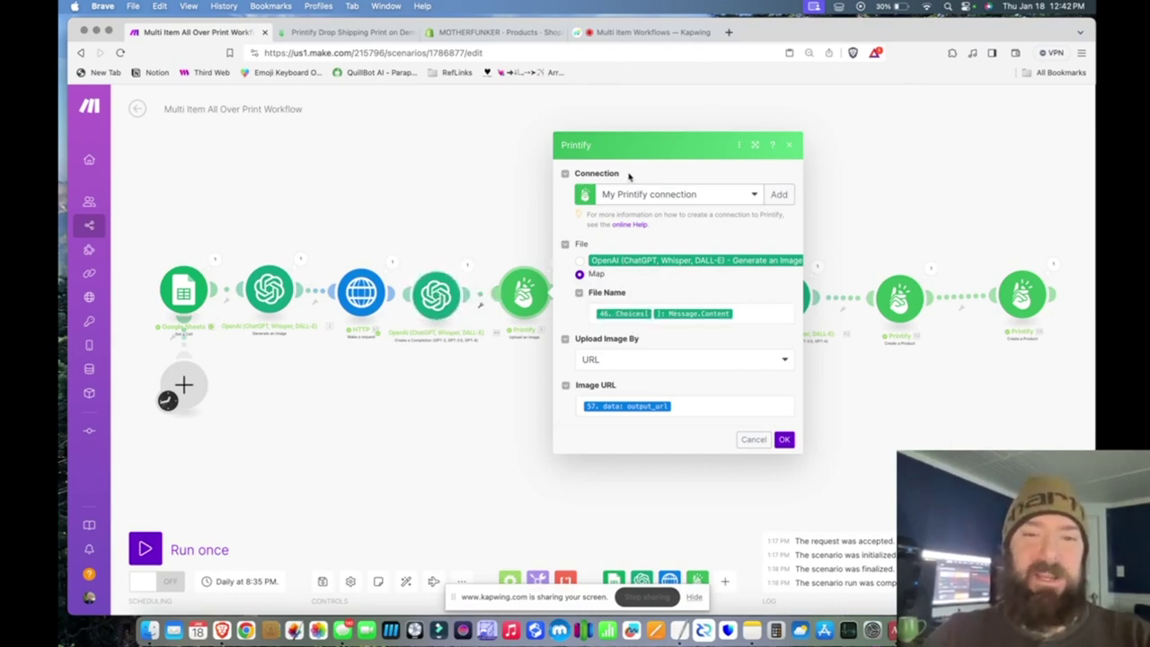
Replace the outdated Image URL in the Printify Upload an Image module with the HTTP module's Data output
{"action": "left_click", "coordinate": [467, 151]}
{"action": "mouse_move", "coordinate": [437, 292]}
{"action": "left_mouse_down"}
{"action": "mouse_move", "coordinate": [770, 206]}
{"action": "mouse_move", "coordinate": [769, 251]}
{"action": "mouse_move", "coordinate": [634, 206]}
{"action": "mouse_move", "coordinate": [462, 296]}
{"action": "mouse_move", "coordinate": [446, 289]}
{"action": "left_mouse_up"}
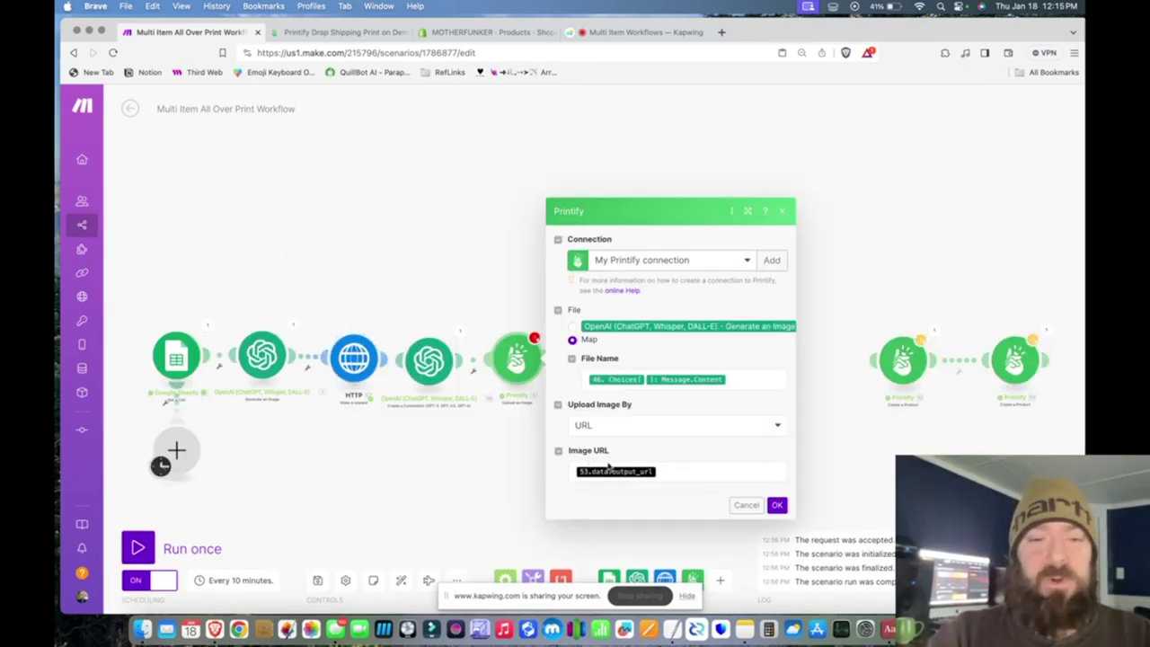
{"action": "left_click", "coordinate": [354, 358]}
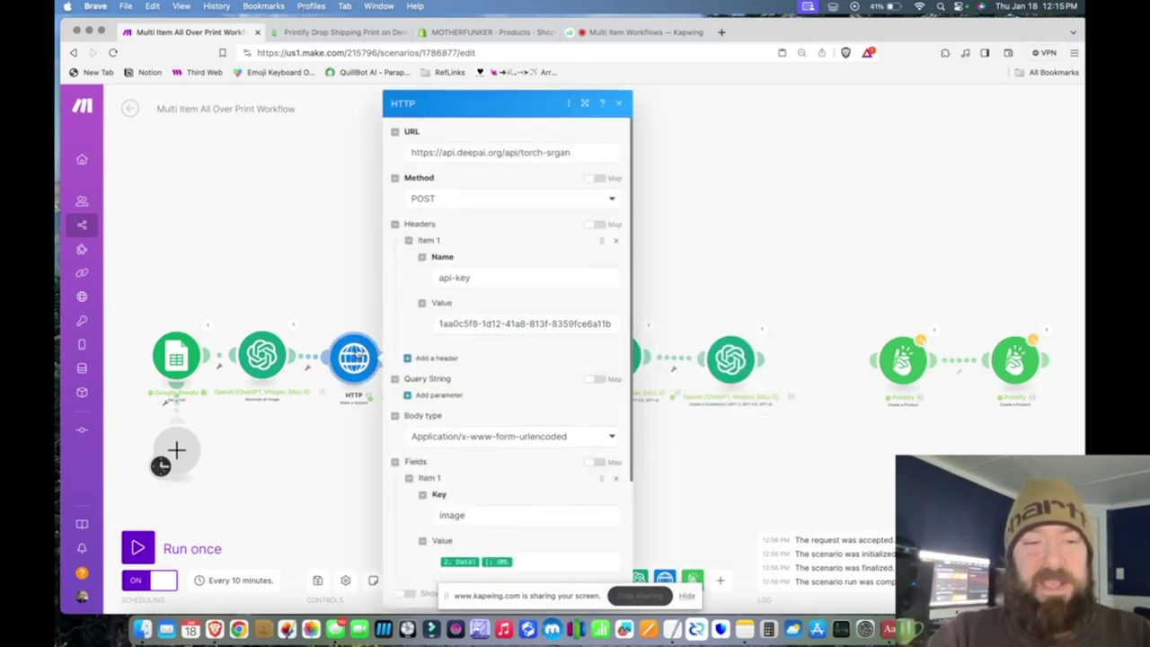
{"action": "left_click", "coordinate": [351, 302]}
{"action": "left_click", "coordinate": [538, 362]}
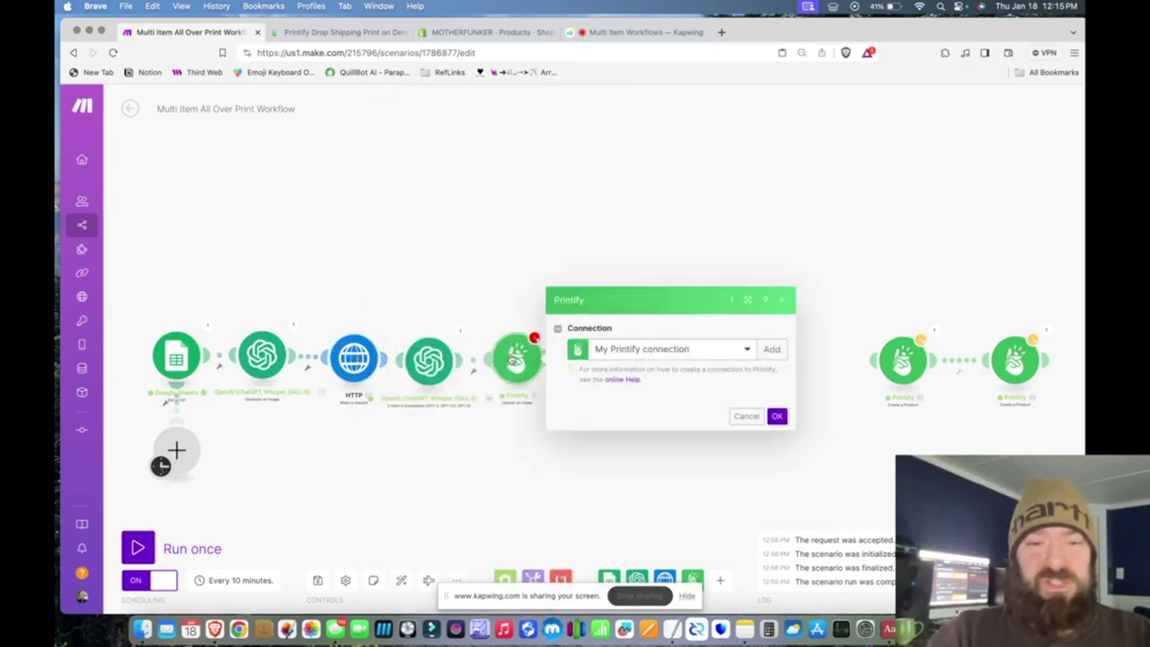
{"action": "left_click", "coordinate": [672, 474]}
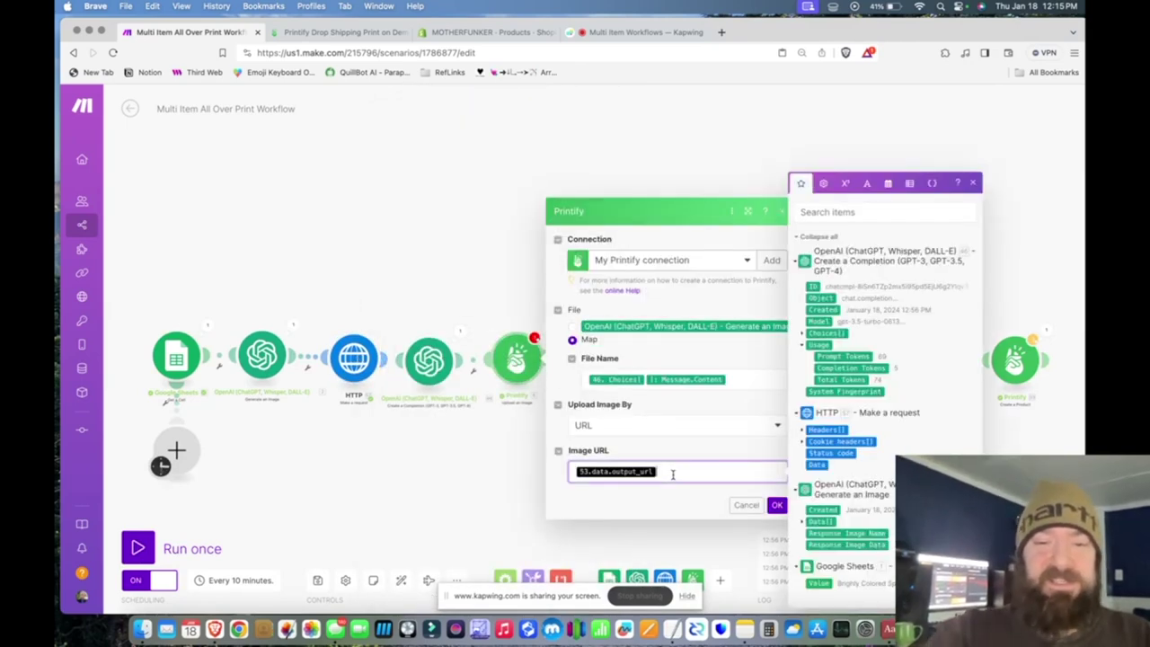
{"action": "key", "text": "BackSpace"}
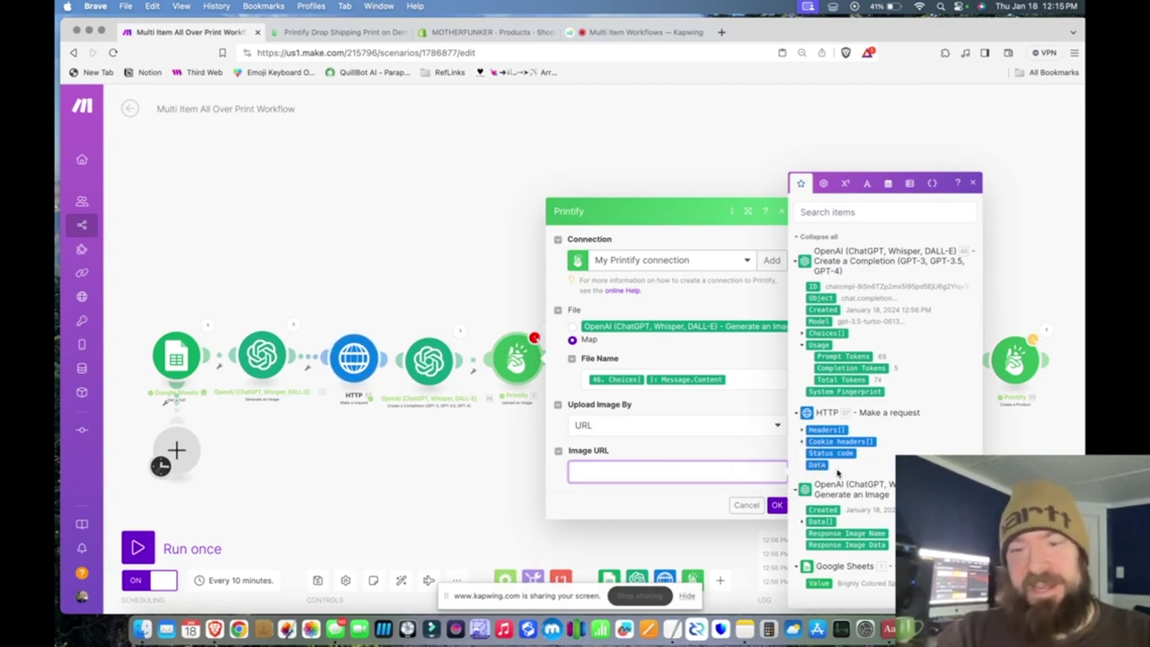
{"action": "left_click", "coordinate": [741, 444]}
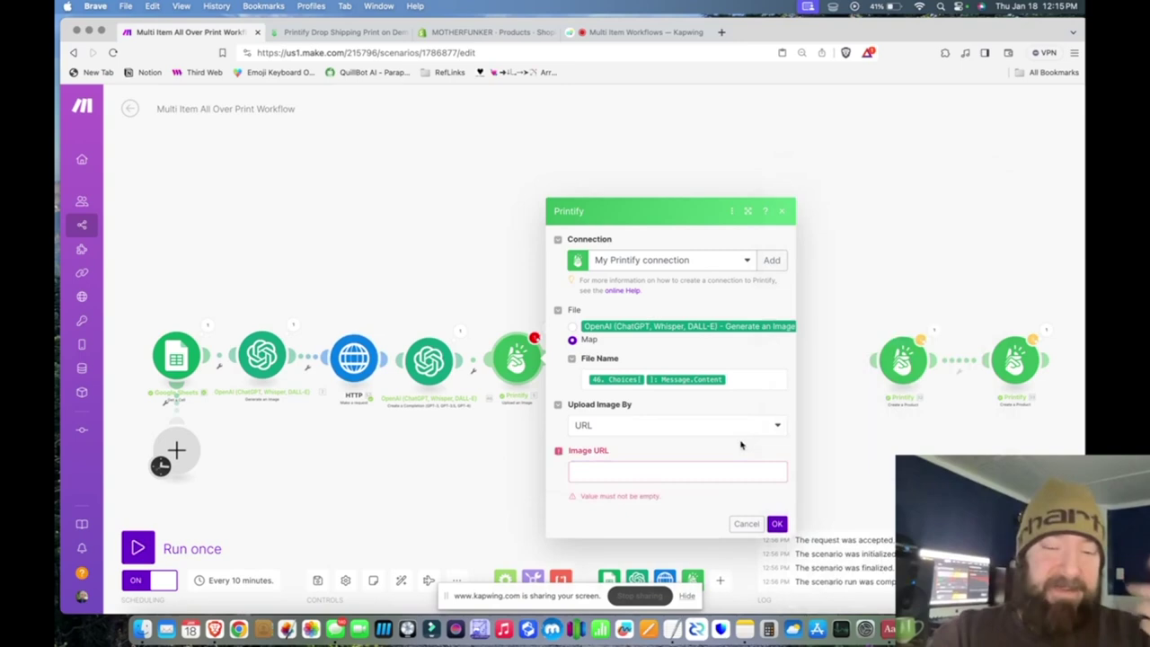
{"action": "left_click", "coordinate": [714, 428]}
{"action": "left_click", "coordinate": [777, 525]}
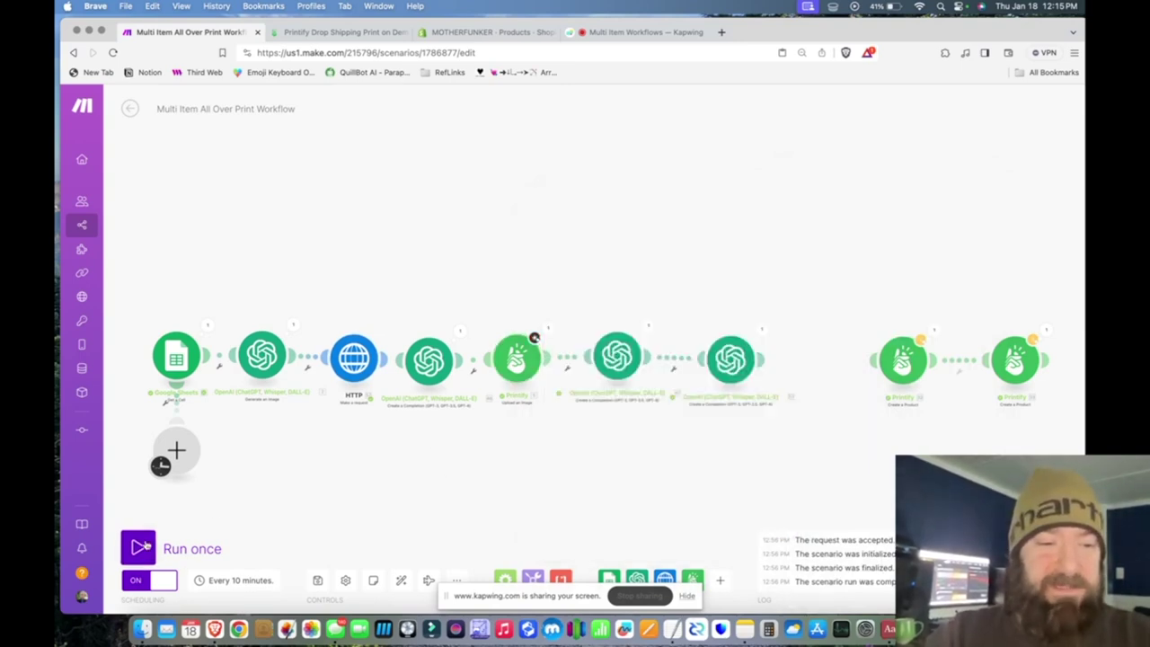
Run the Multi Item All Over Print Workflow scenario once
{"action": "left_click", "coordinate": [138, 546]}
{"action": "left_click", "coordinate": [140, 549]}
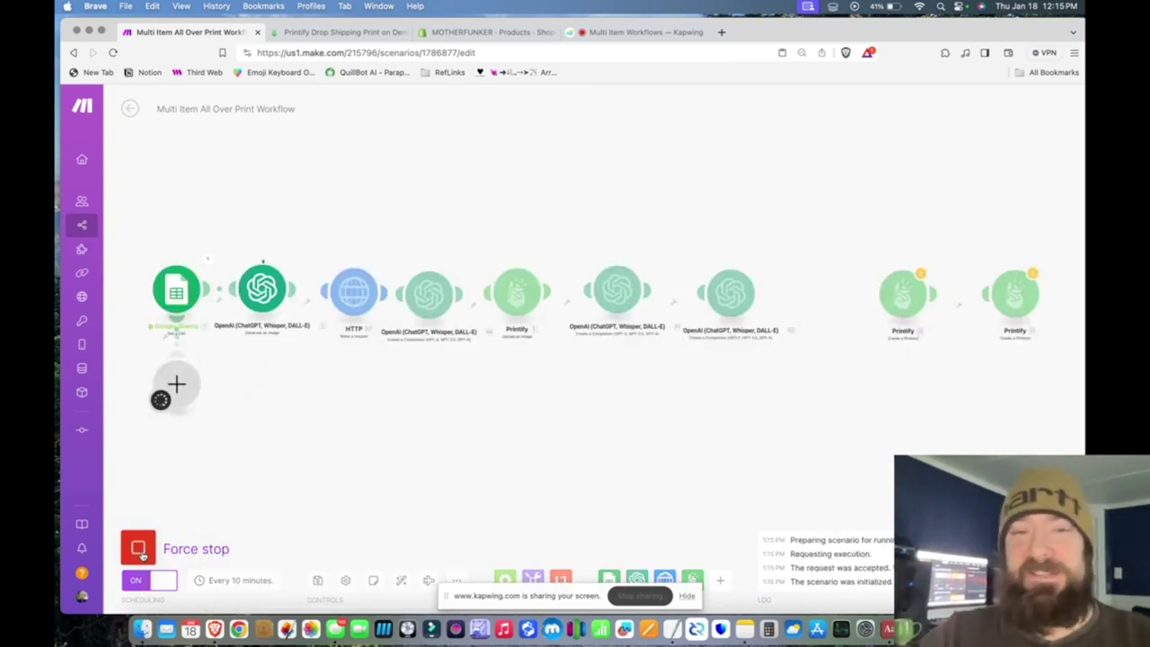
{"action": "left_click", "coordinate": [139, 550]}
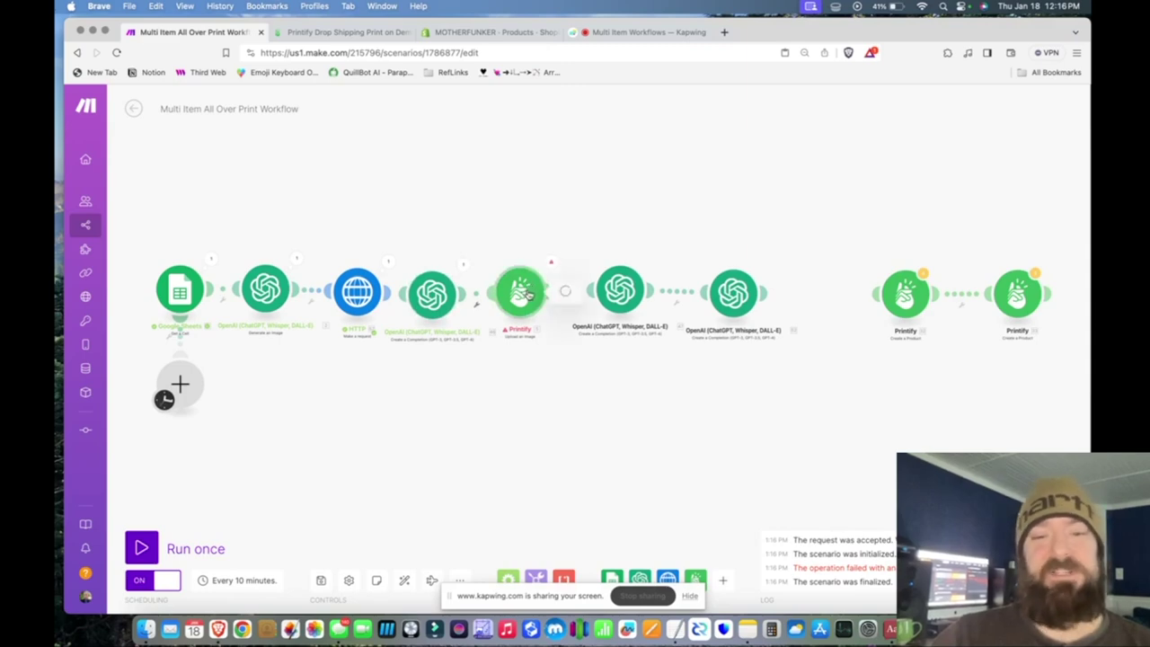
Change the Upload an Image module's Image URL to the HTTP module's data: output_url value
{"action": "left_click", "coordinate": [529, 293]}
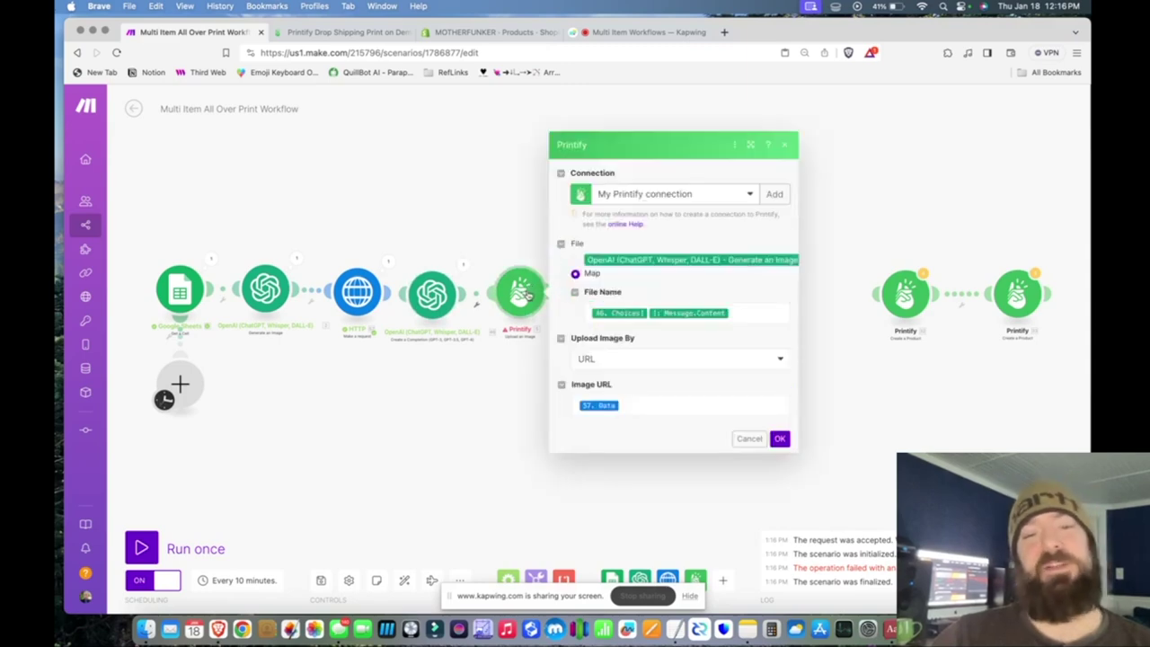
{"action": "left_click", "coordinate": [638, 406]}
{"action": "key", "text": "BackSpace"}
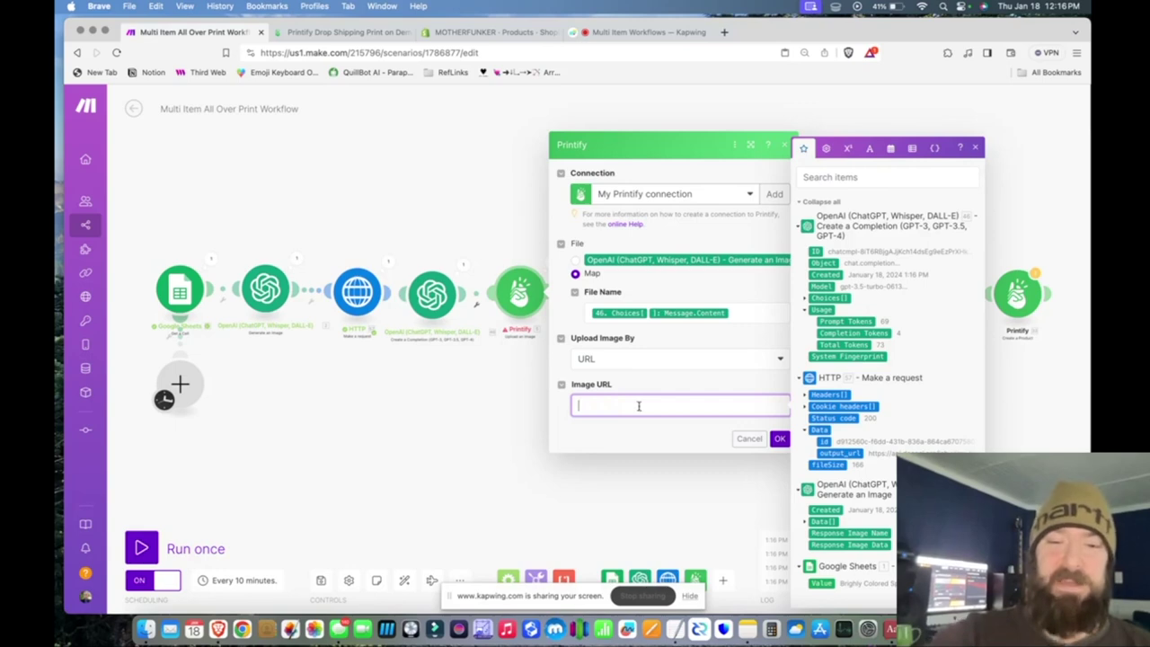
{"action": "left_click", "coordinate": [843, 452]}
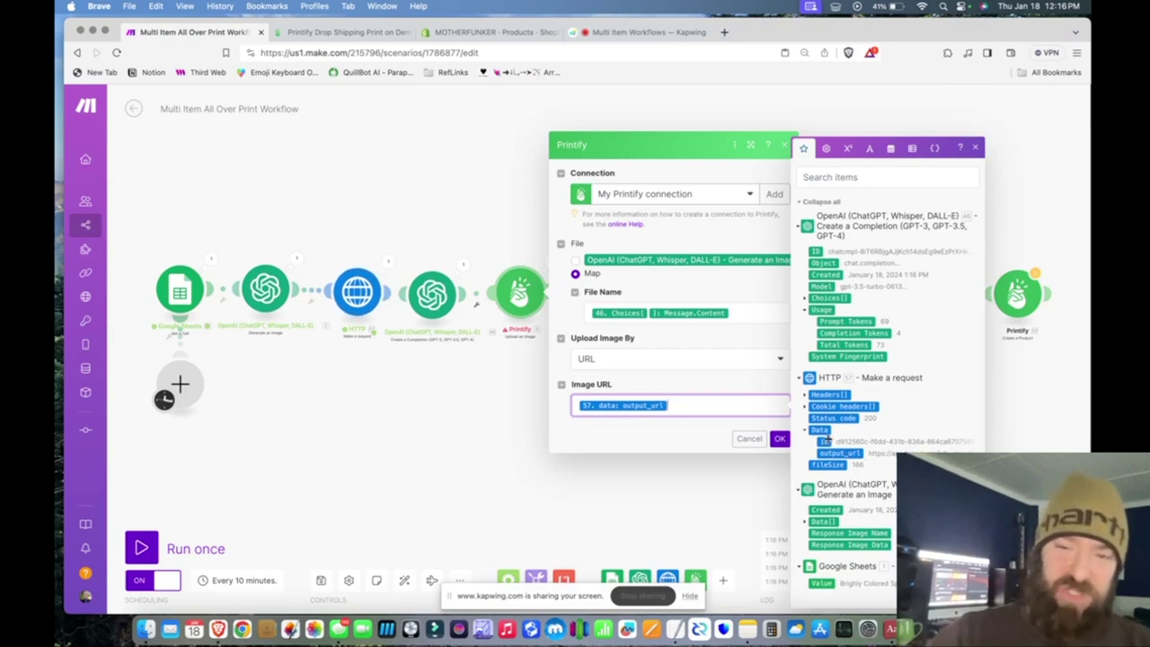
Review the HTTP module's request fields, image value mapping and Parse response option
{"action": "left_click", "coordinate": [357, 301]}
{"action": "left_click", "coordinate": [358, 301]}
{"action": "scroll", "coordinate": [476, 359], "scroll_direction": "down", "scroll_amount": 4}
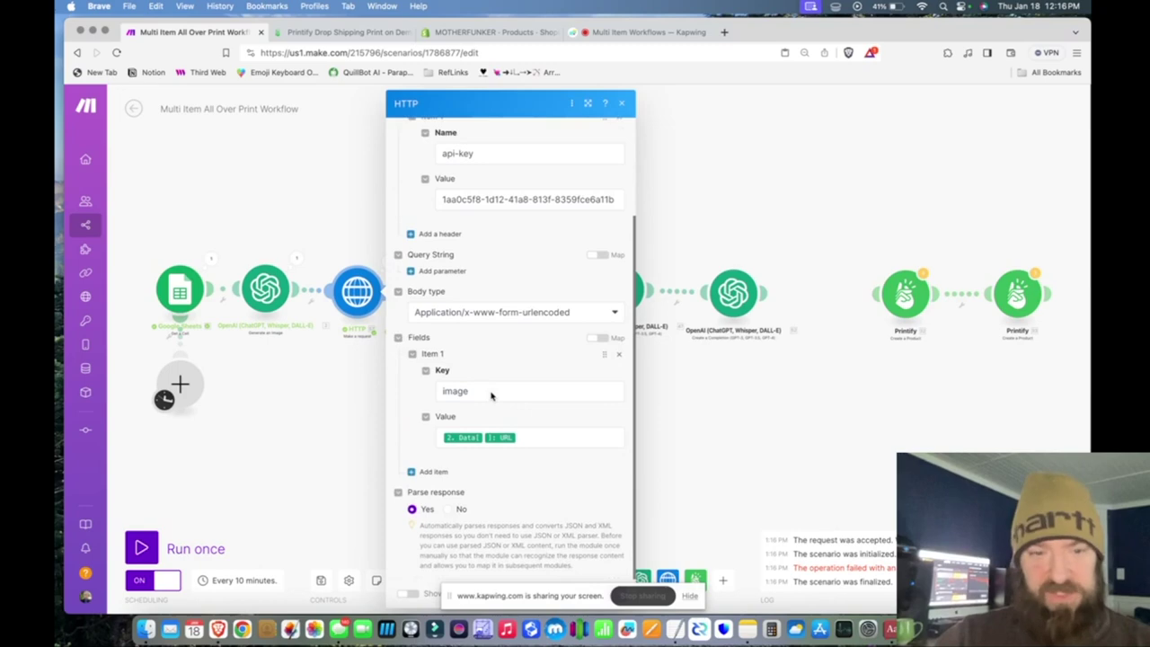
{"action": "scroll", "coordinate": [490, 391], "scroll_direction": "up", "scroll_amount": 4}
{"action": "scroll", "coordinate": [502, 444], "scroll_direction": "down", "scroll_amount": 1}
{"action": "left_click", "coordinate": [291, 384]}
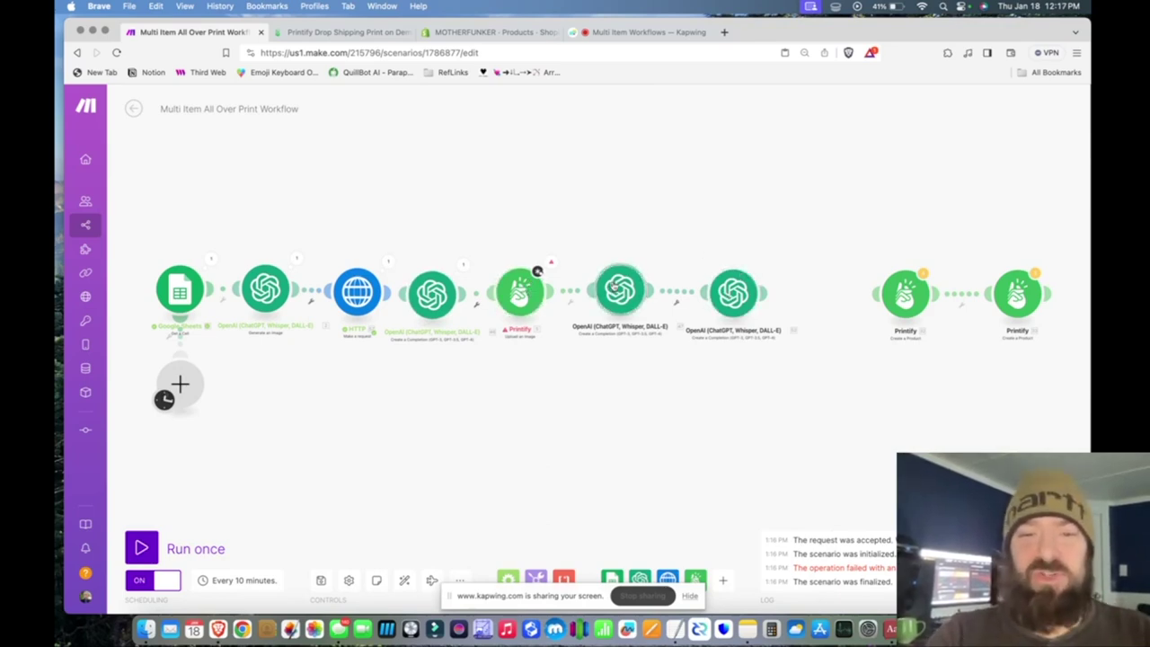
Connect the last text completion to the first Create a Product module and check both product modules' titles and descriptions
{"action": "left_click_drag", "start_coordinate": [733, 290], "coordinate": [905, 296]}
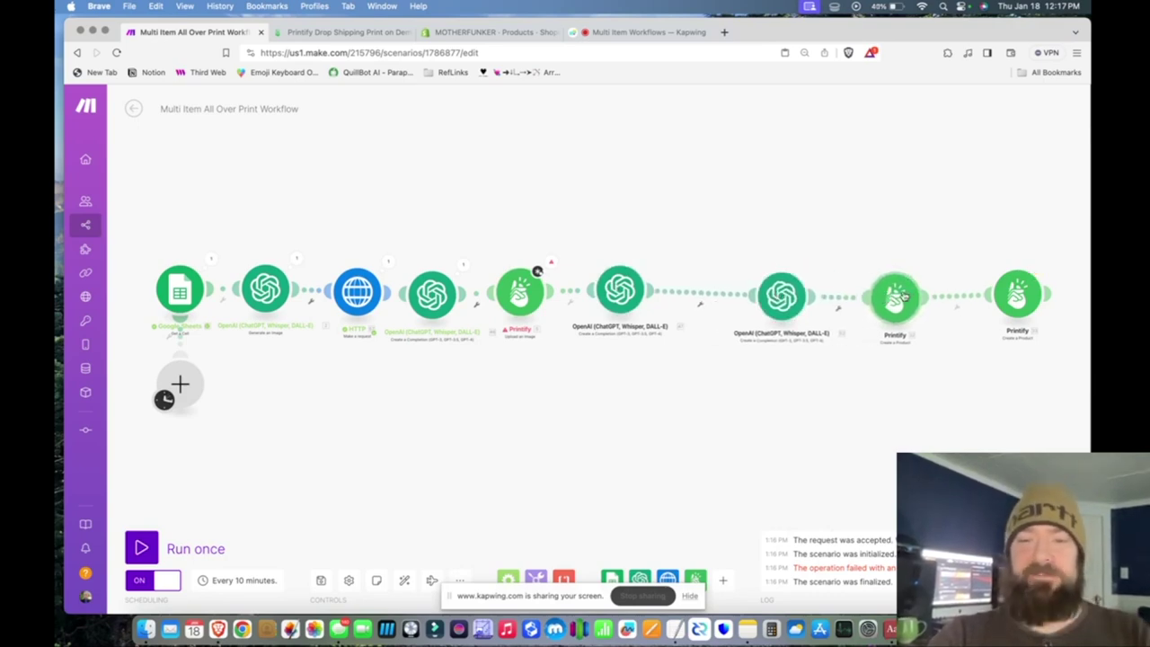
{"action": "left_click", "coordinate": [903, 297]}
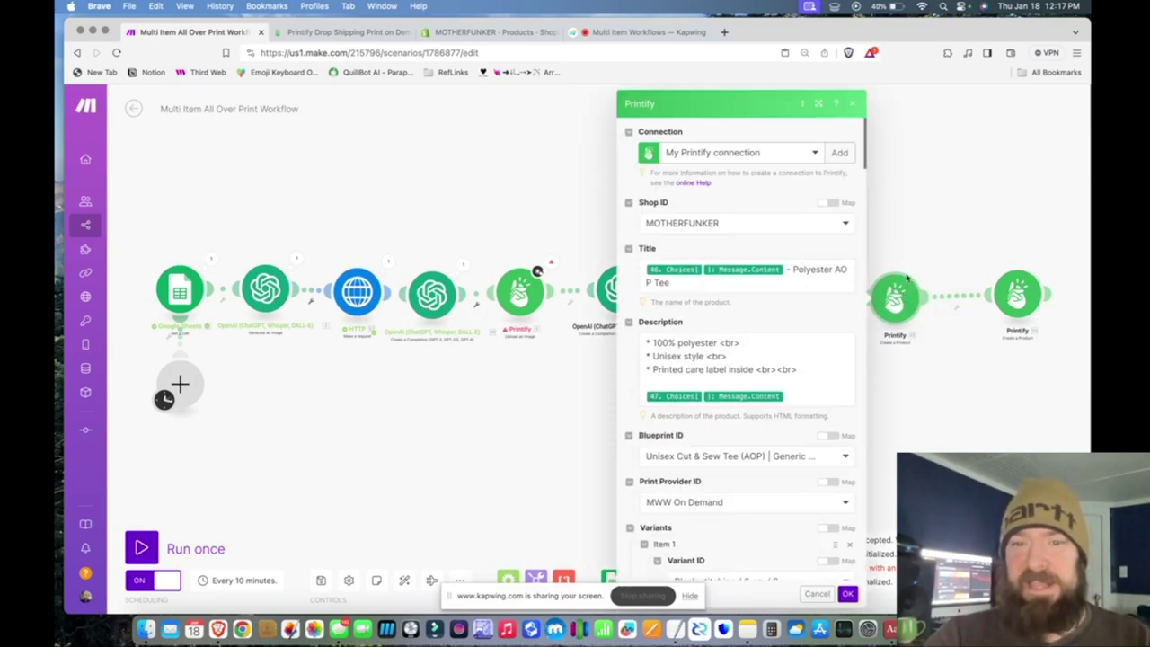
{"action": "left_click", "coordinate": [949, 229]}
{"action": "left_click", "coordinate": [1018, 294]}
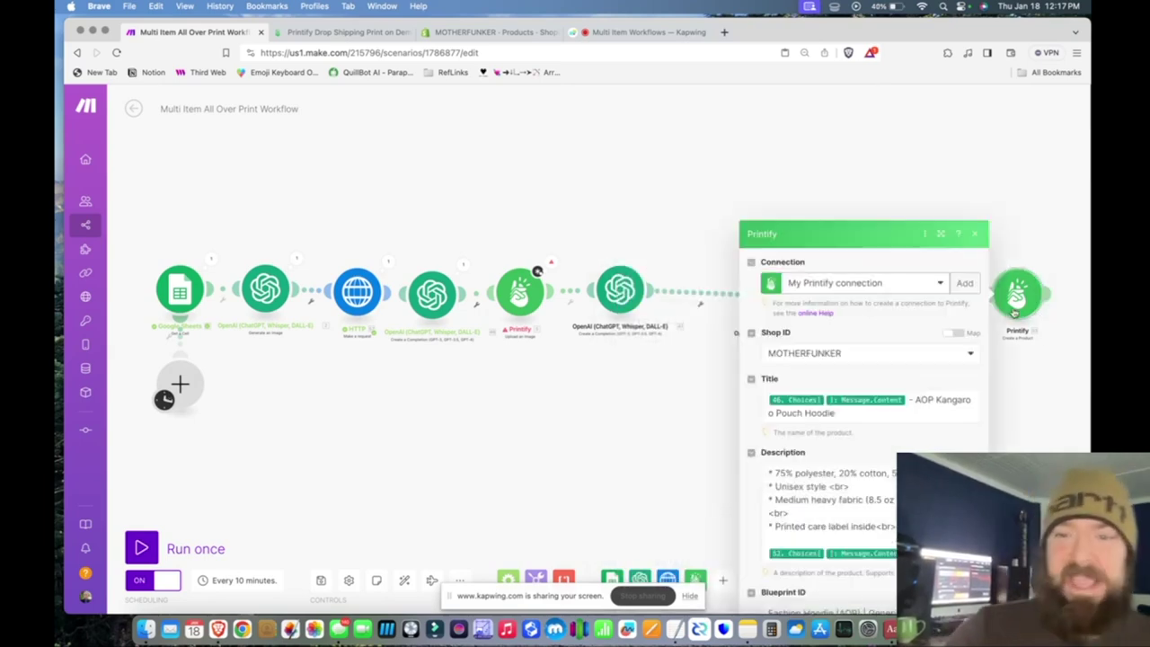
{"action": "left_click", "coordinate": [1024, 214]}
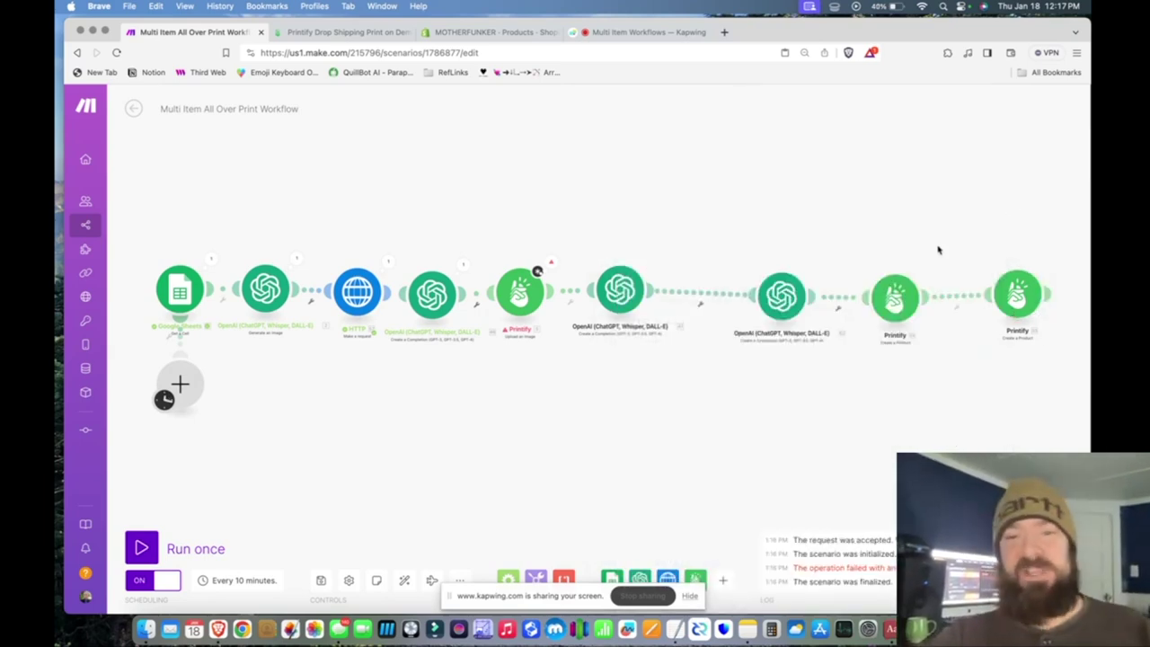
Save the scenario, applying the unsaved Image URL mapping in the Printify Upload an Image module
{"action": "left_click", "coordinate": [320, 581]}
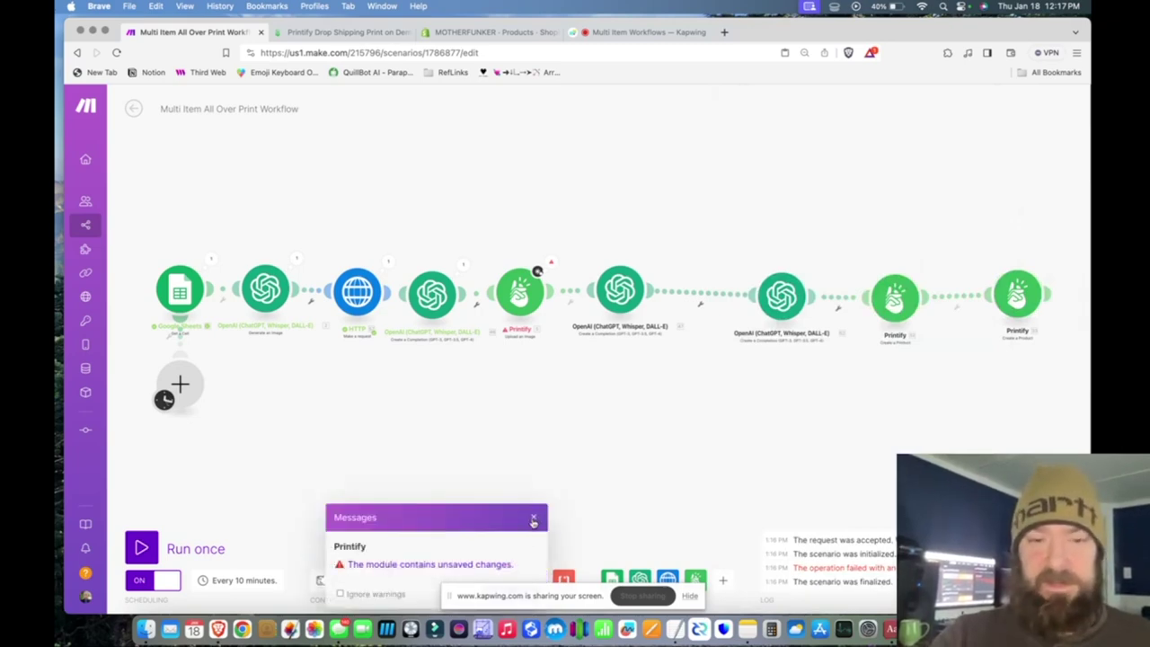
{"action": "left_click", "coordinate": [534, 520]}
{"action": "left_click", "coordinate": [519, 295]}
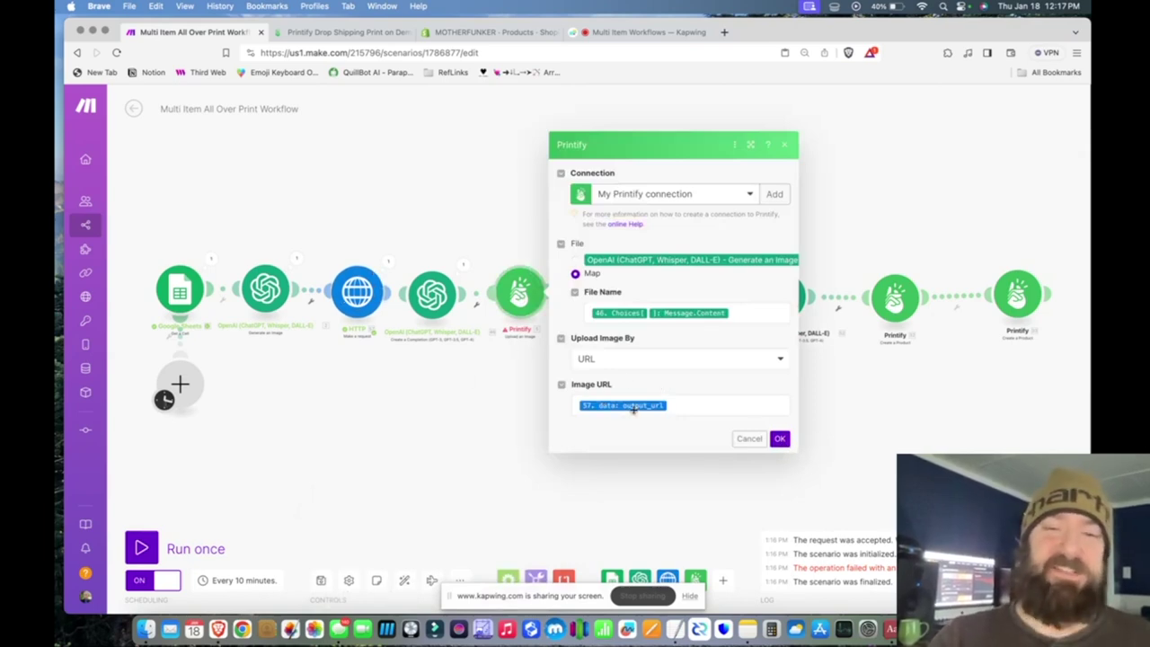
{"action": "left_click", "coordinate": [536, 238]}
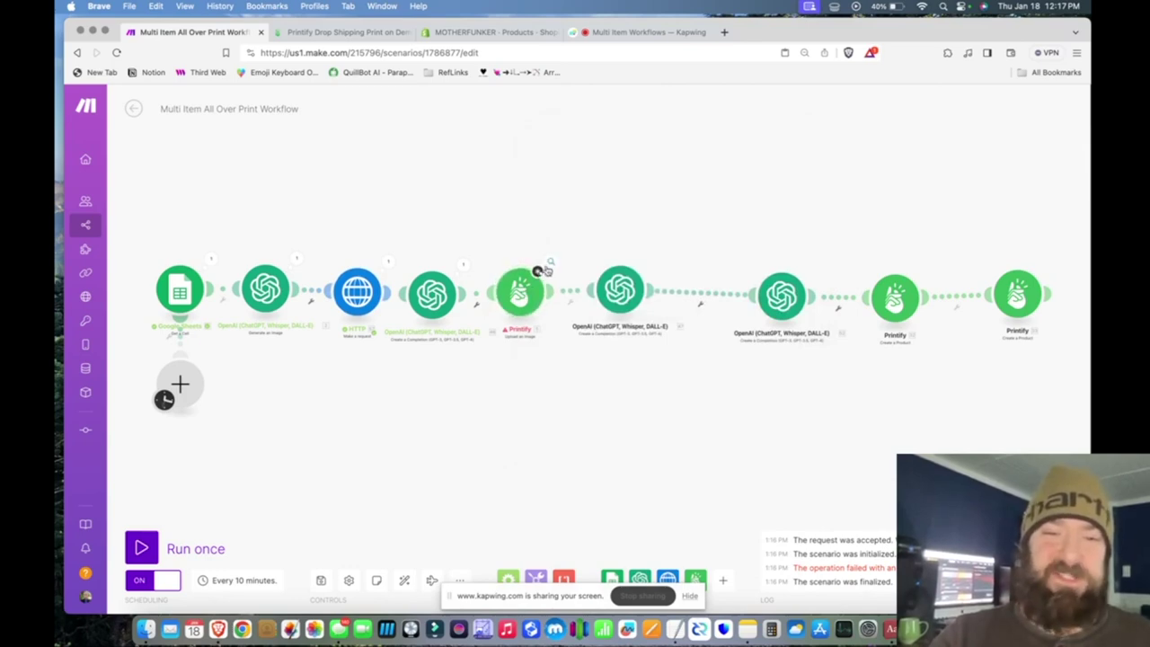
{"action": "left_click", "coordinate": [526, 293]}
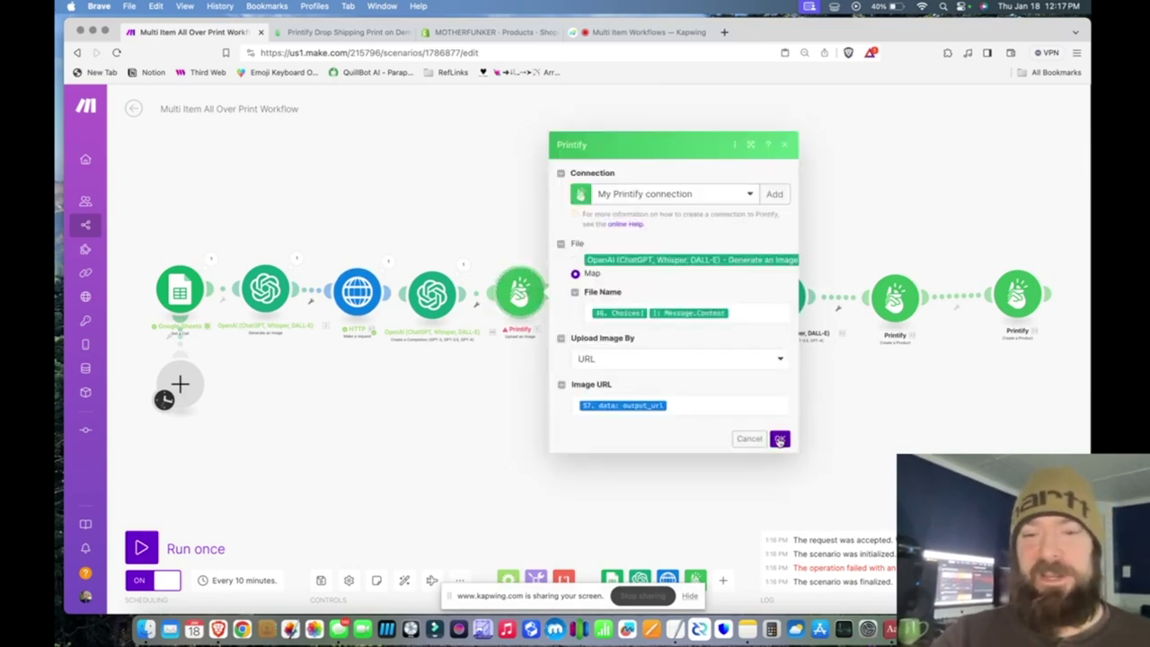
{"action": "left_click", "coordinate": [779, 438]}
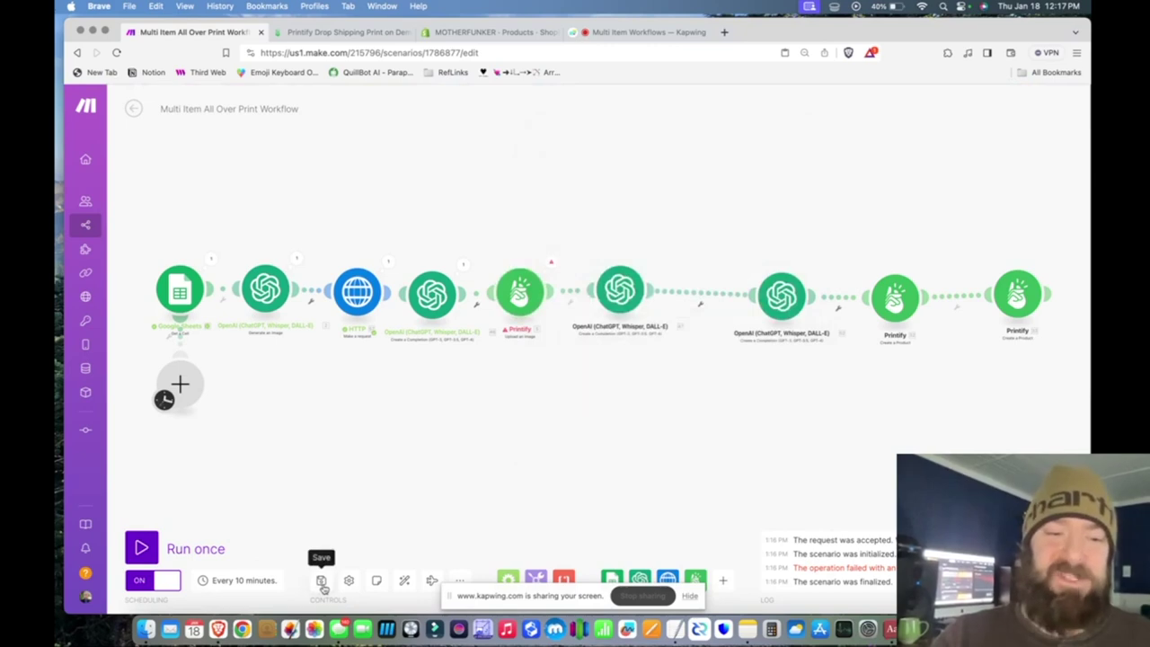
Run the scenario once and review the new hoodie and tee in Printify's My Products list
{"action": "left_click", "coordinate": [141, 547]}
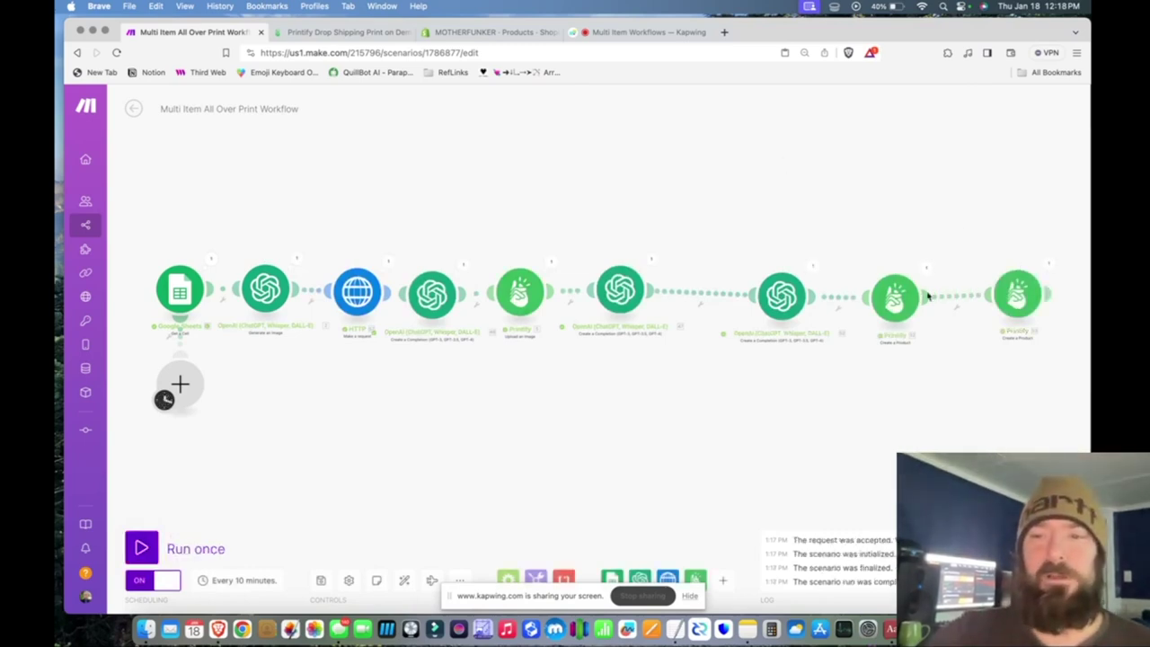
{"action": "left_click", "coordinate": [359, 32]}
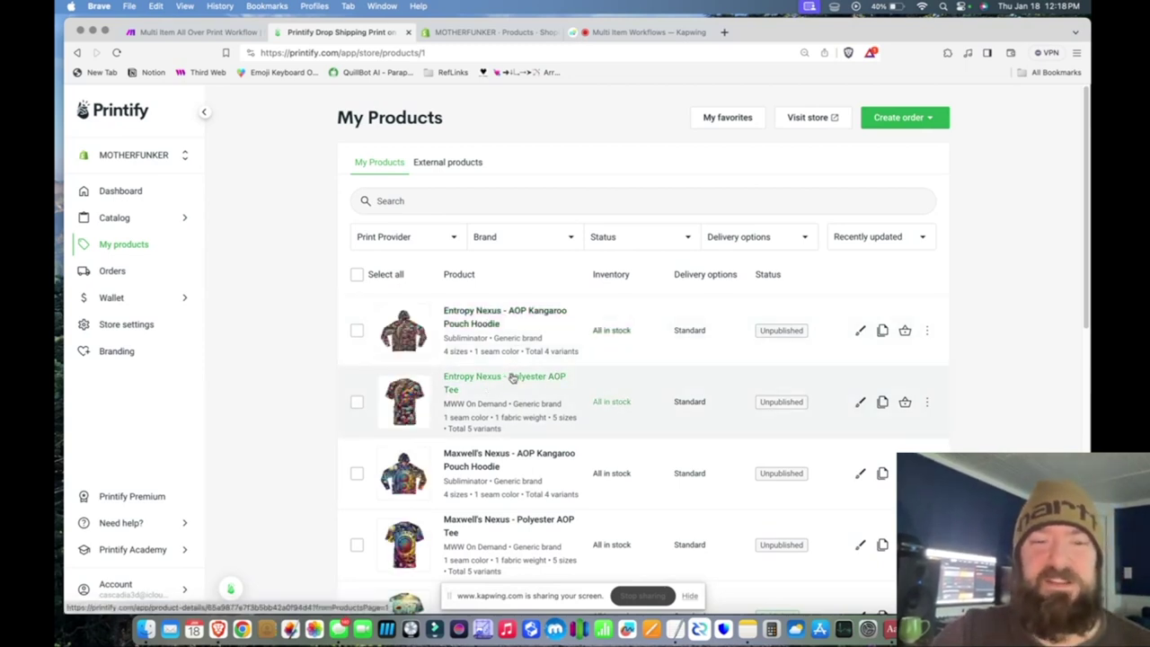
{"action": "scroll", "coordinate": [483, 285], "scroll_direction": "down", "scroll_amount": 1}
{"action": "scroll", "coordinate": [554, 395], "scroll_direction": "down", "scroll_amount": 3}
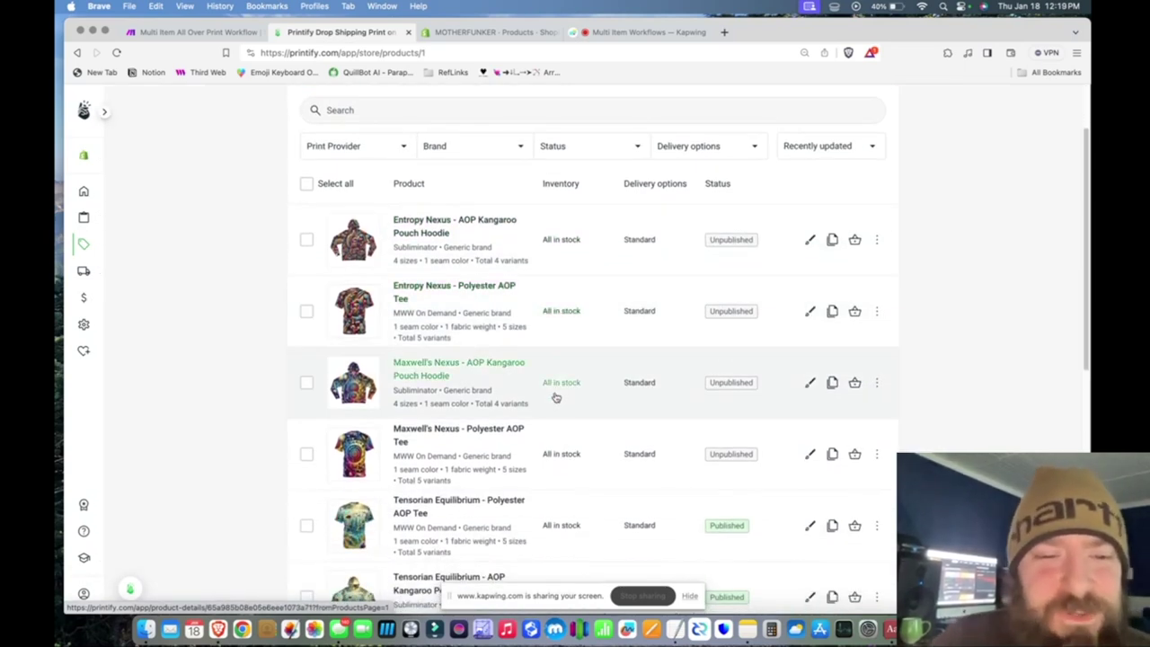
{"action": "scroll", "coordinate": [555, 397], "scroll_direction": "down", "scroll_amount": 2}
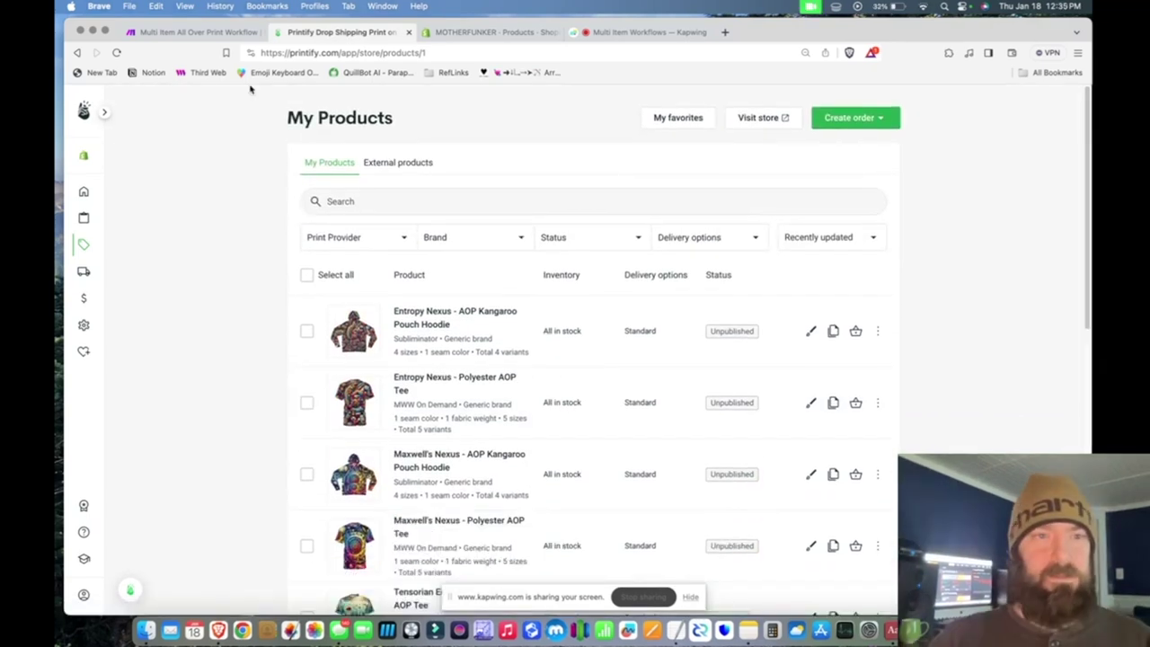
Switch back to the Make scenario and schedule it to run every day at 8:35 PM
{"action": "left_click", "coordinate": [180, 34]}
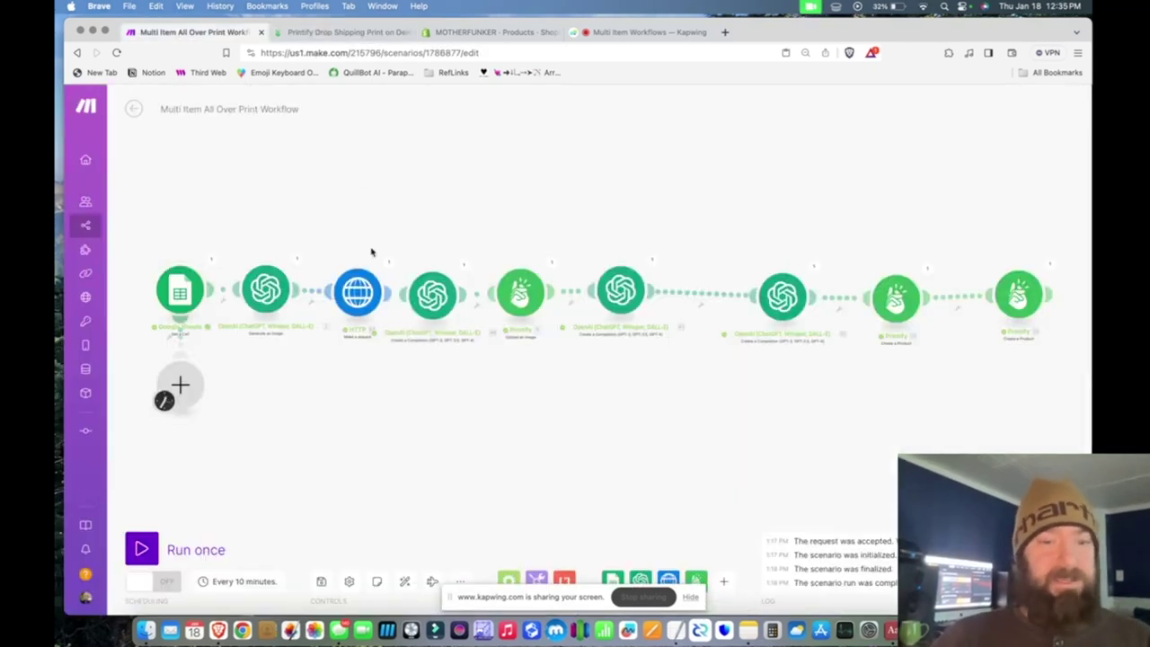
{"action": "left_click", "coordinate": [244, 585]}
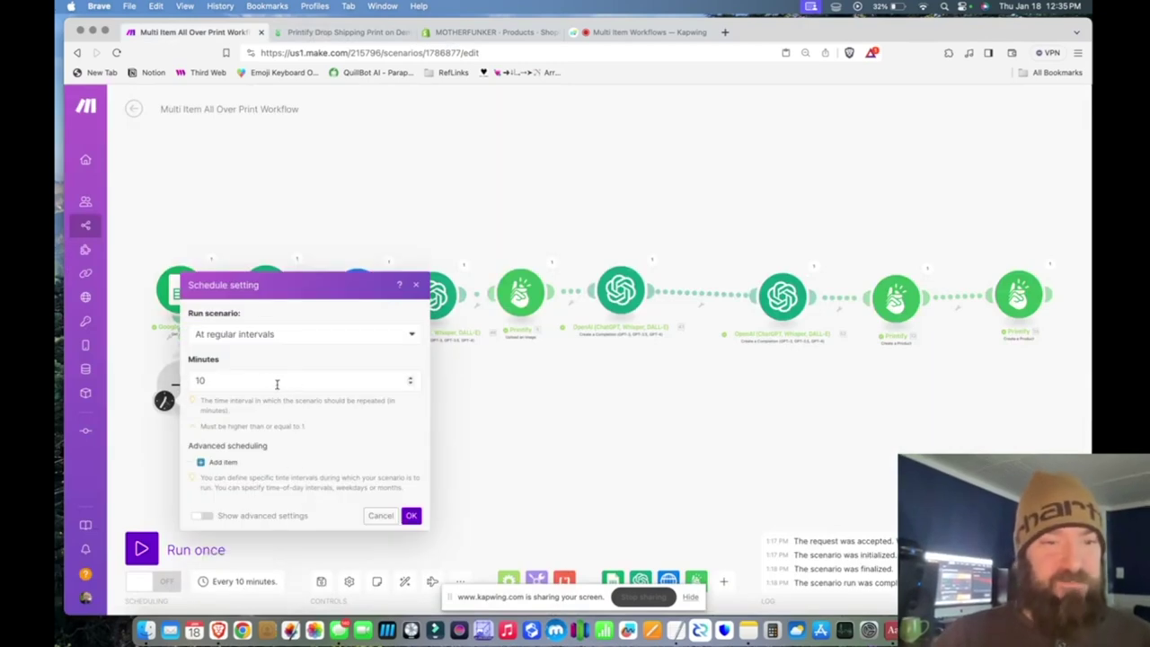
{"action": "left_click", "coordinate": [316, 341]}
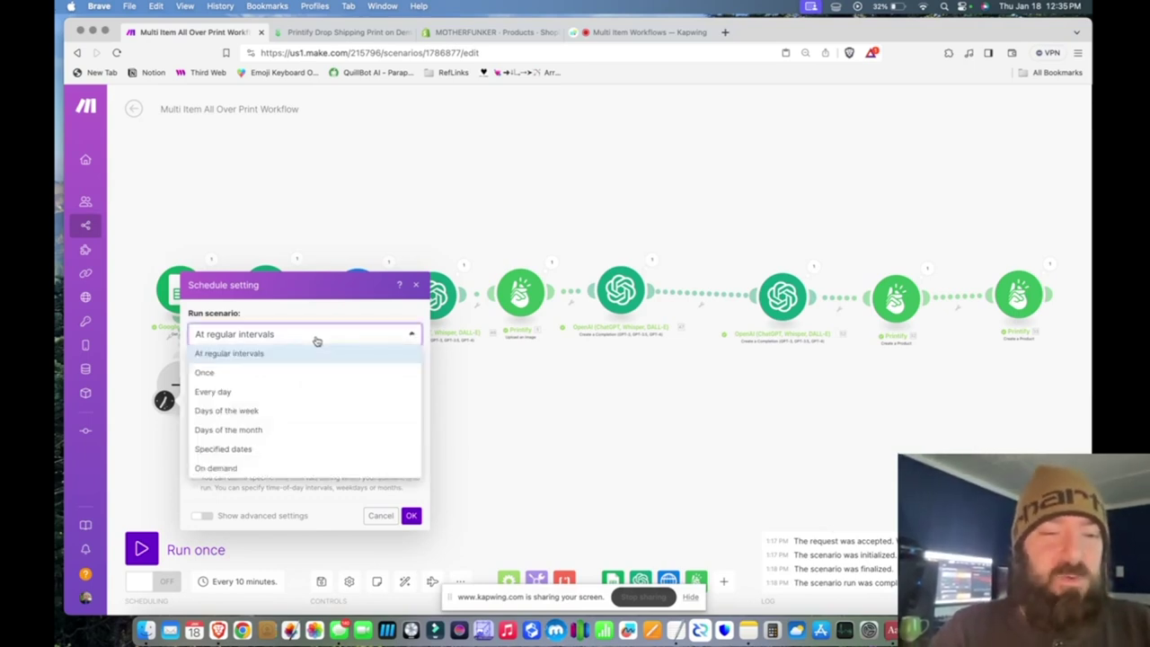
{"action": "left_click", "coordinate": [283, 395]}
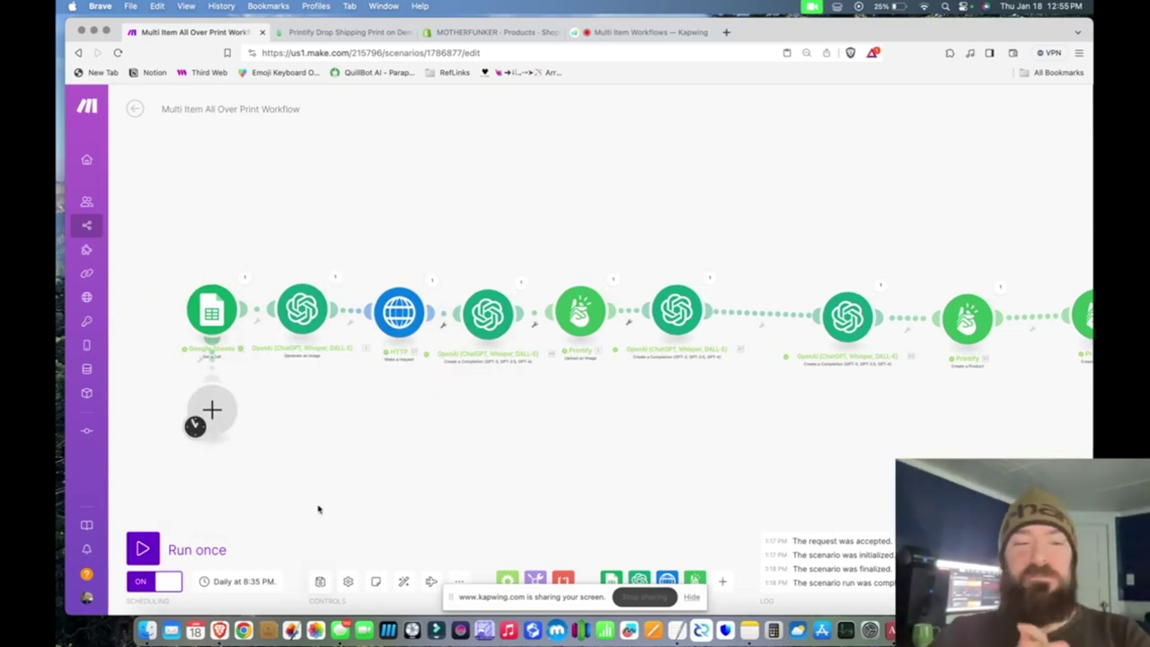
Move the last text completion and both Create a Product modules closer together along the chain
{"action": "scroll", "coordinate": [543, 224], "scroll_direction": "right", "scroll_amount": 2}
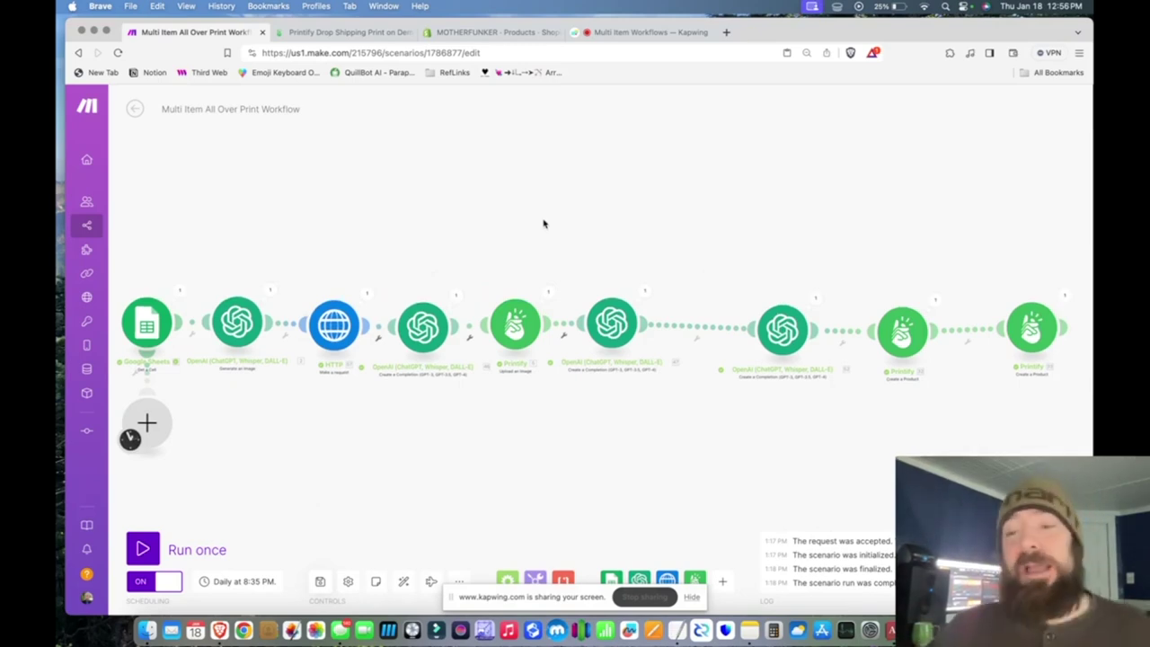
{"action": "left_click_drag", "start_coordinate": [785, 336], "coordinate": [733, 333]}
{"action": "left_click_drag", "start_coordinate": [903, 333], "coordinate": [855, 330]}
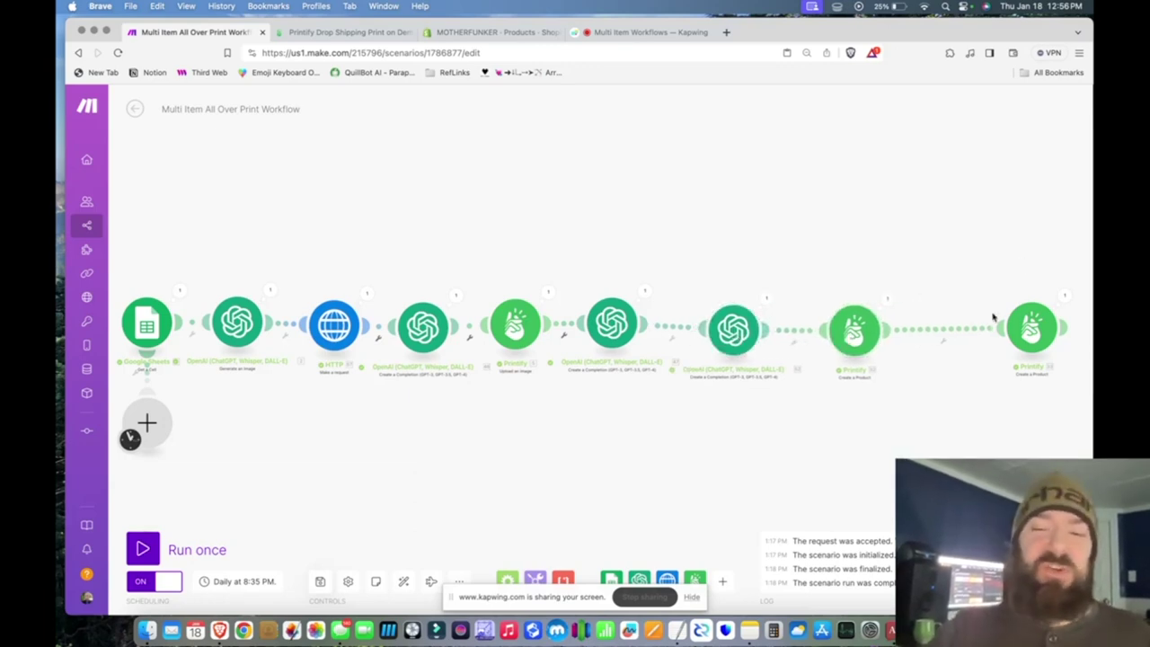
{"action": "left_click_drag", "start_coordinate": [1032, 332], "coordinate": [965, 330]}
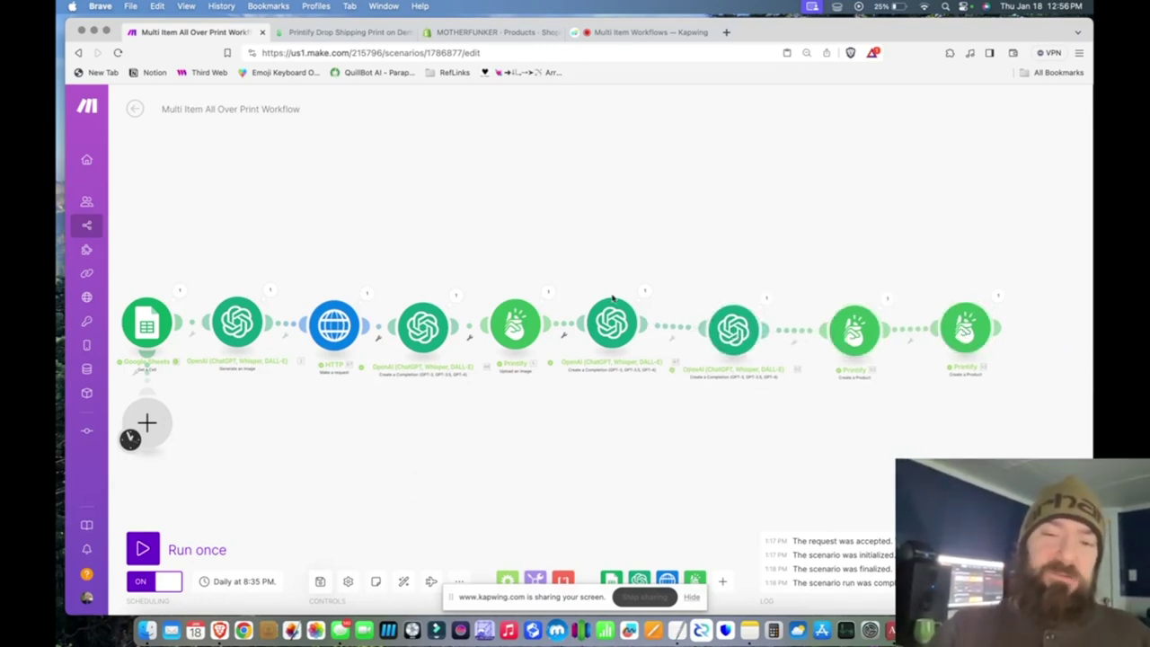
{"action": "left_click", "coordinate": [495, 221]}
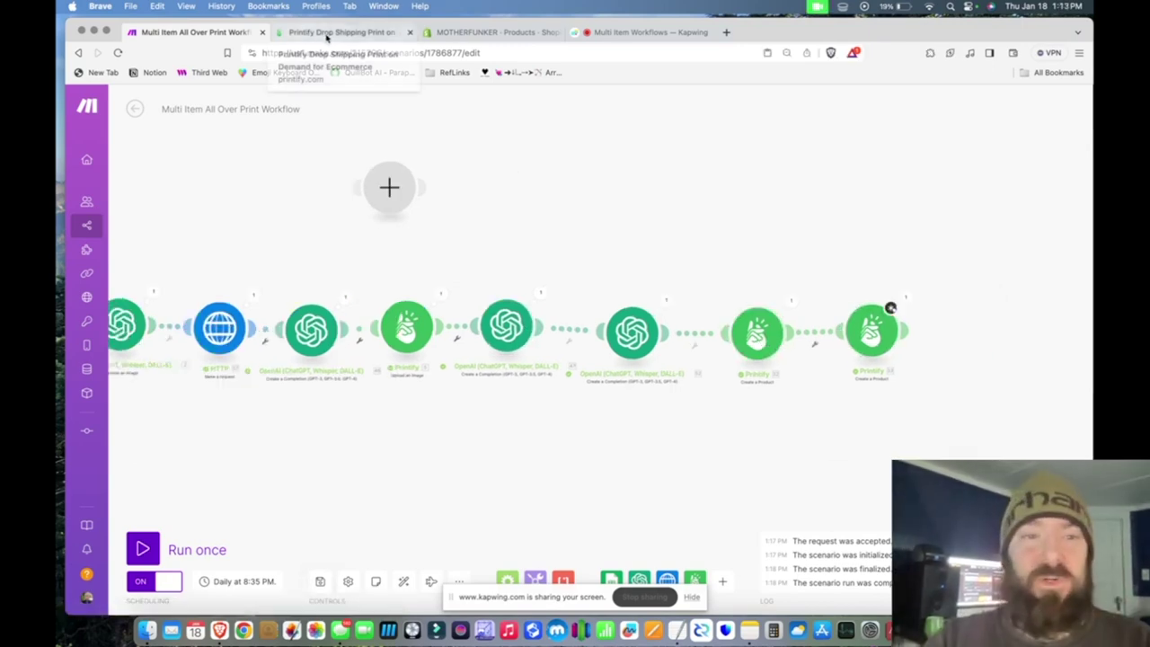
Switch to Printify and view the list of stores connected to the account
{"action": "left_click", "coordinate": [332, 32]}
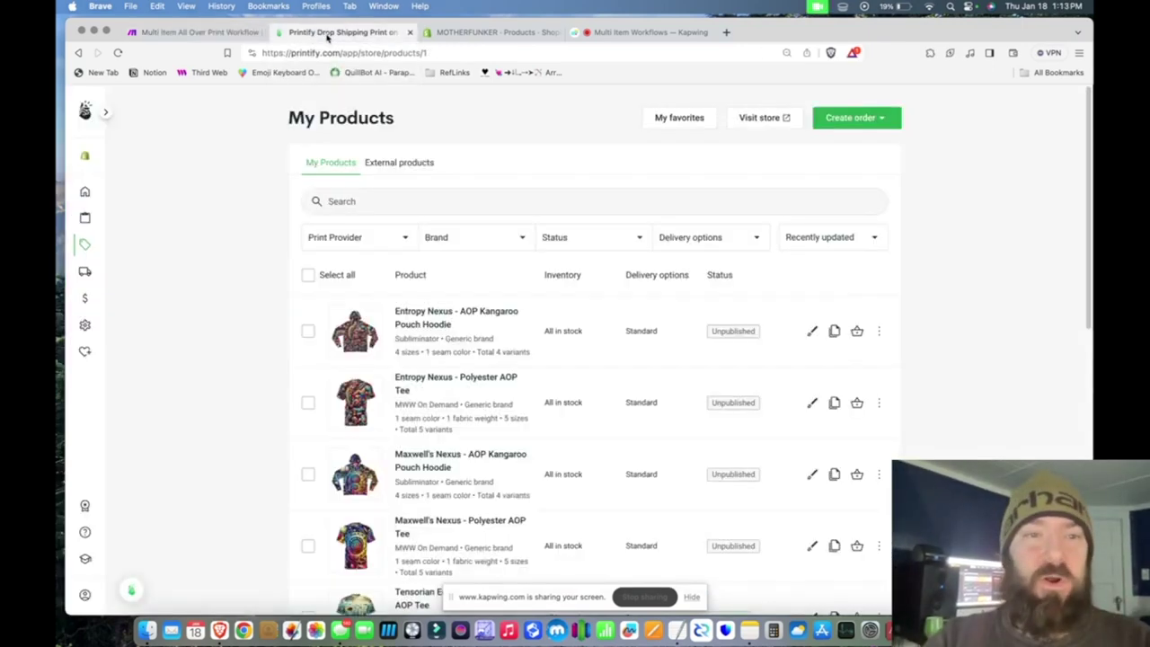
{"action": "left_click", "coordinate": [105, 113]}
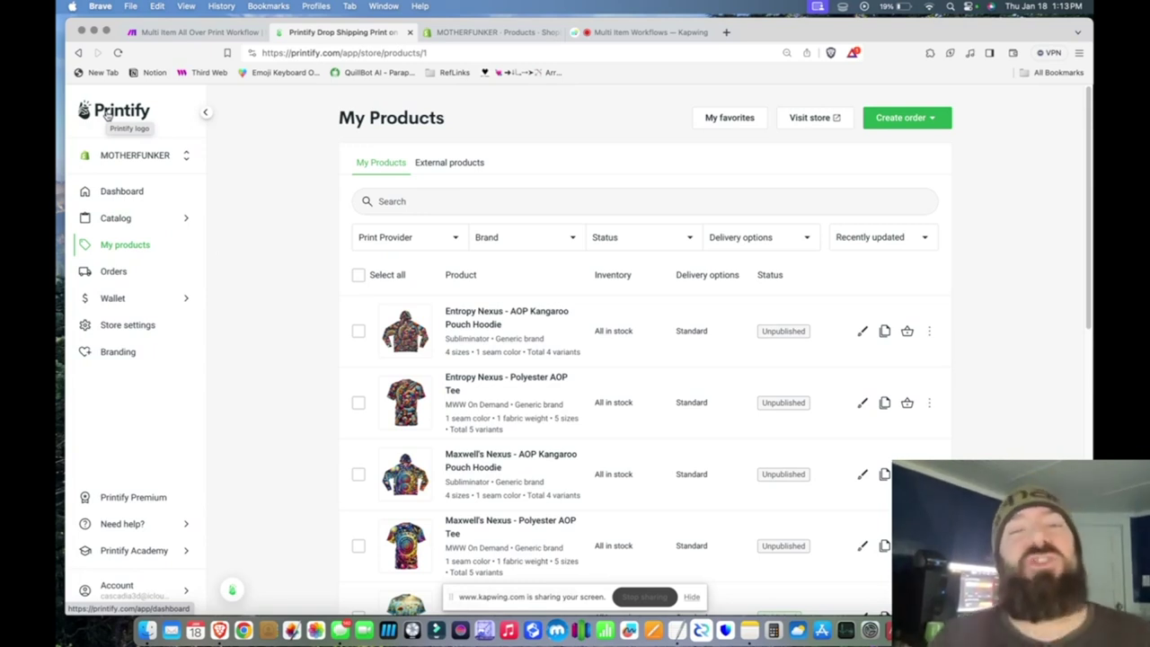
{"action": "left_click", "coordinate": [157, 161]}
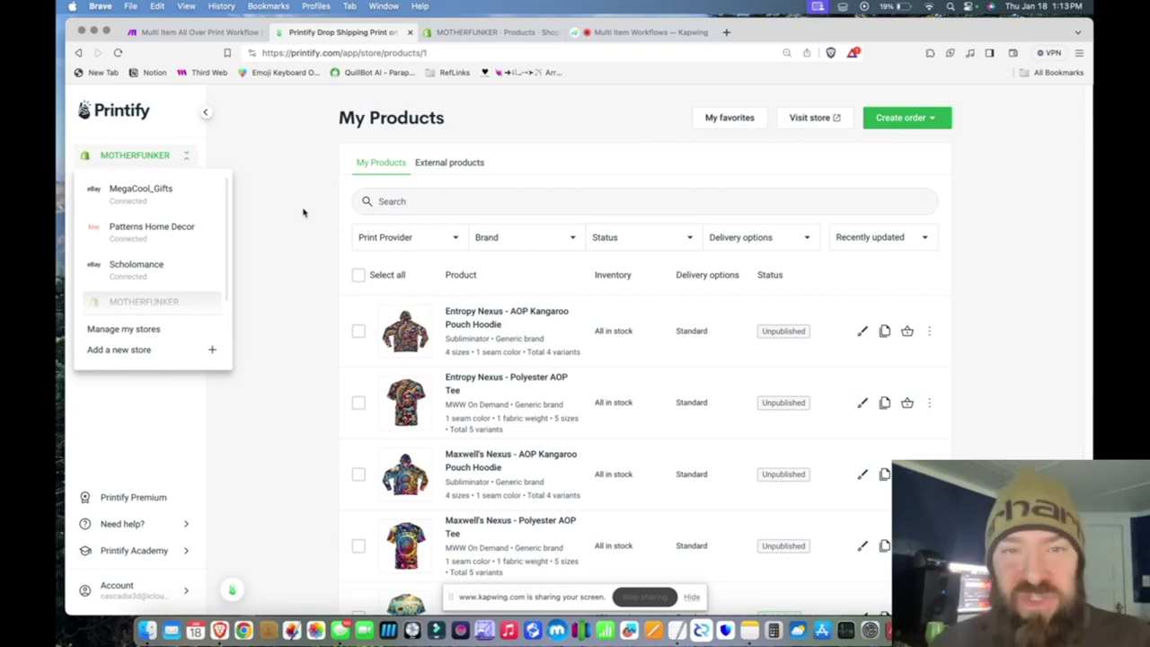
Back in the Make scenario, clone the last Printify Create a Product module and align the copy at the end of the chain
{"action": "left_click", "coordinate": [213, 34]}
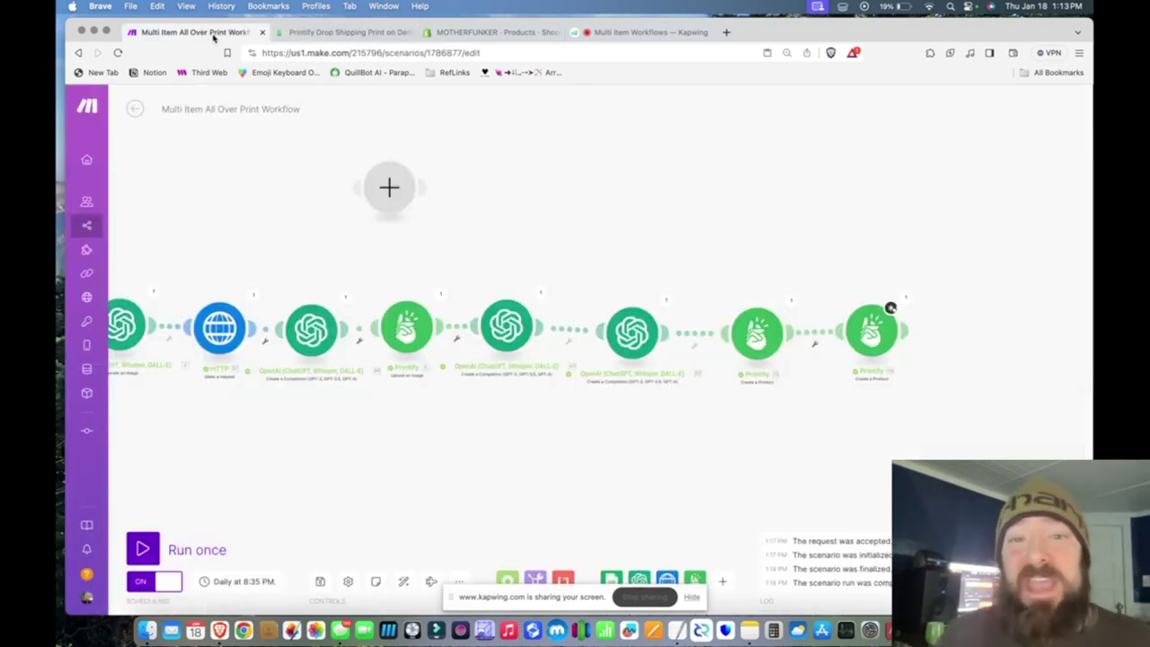
{"action": "right_click", "coordinate": [886, 314]}
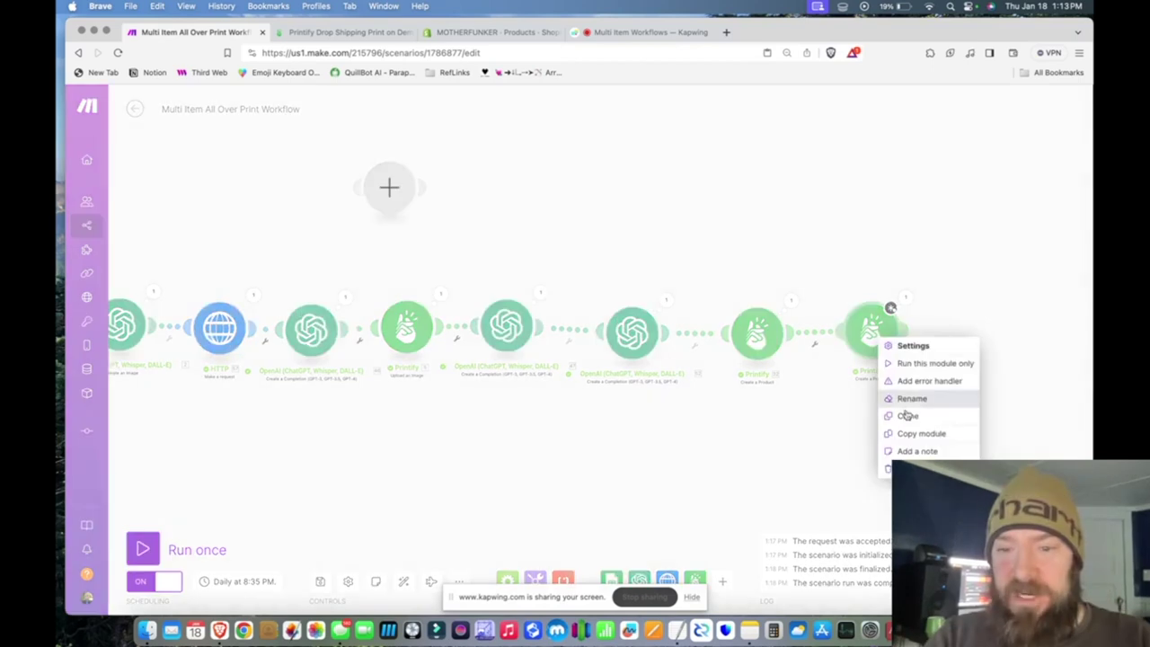
{"action": "left_click", "coordinate": [932, 246]}
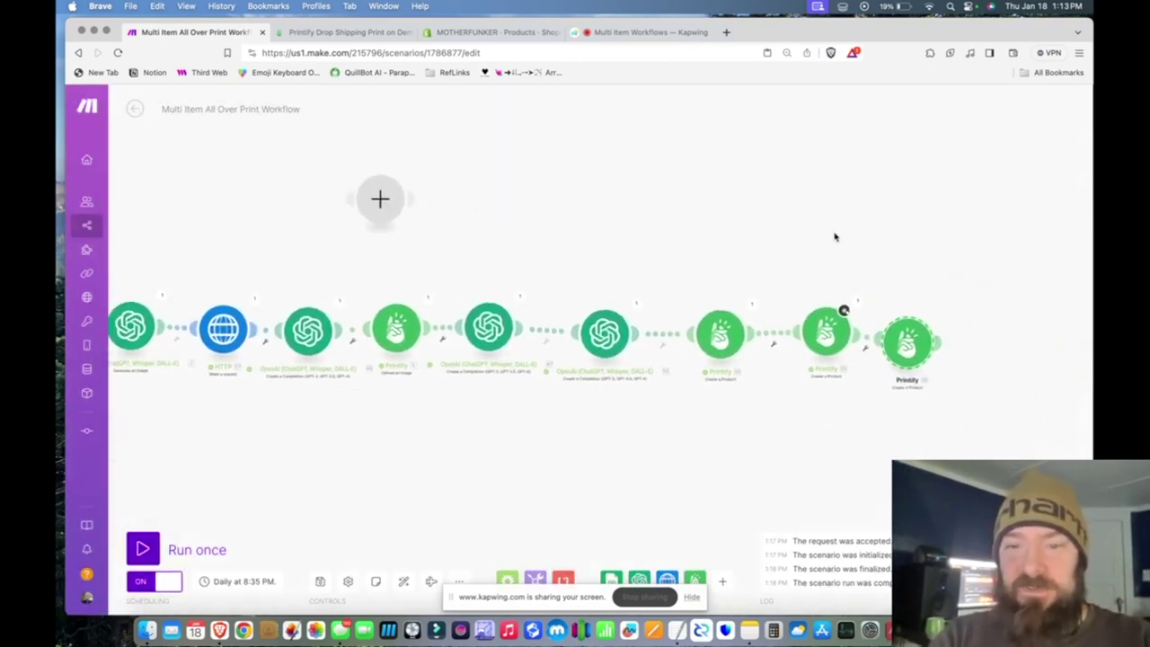
{"action": "left_click_drag", "start_coordinate": [904, 355], "coordinate": [937, 334]}
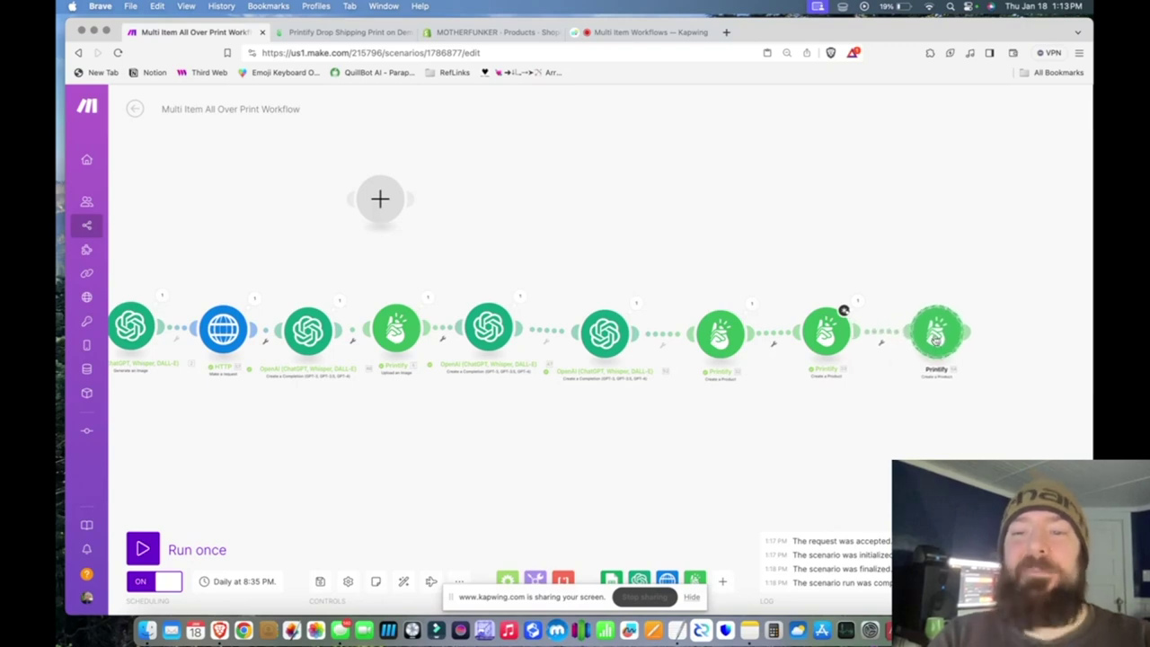
Set the Shop ID of the cloned Create a Product module to Scholomance
{"action": "left_click", "coordinate": [939, 330]}
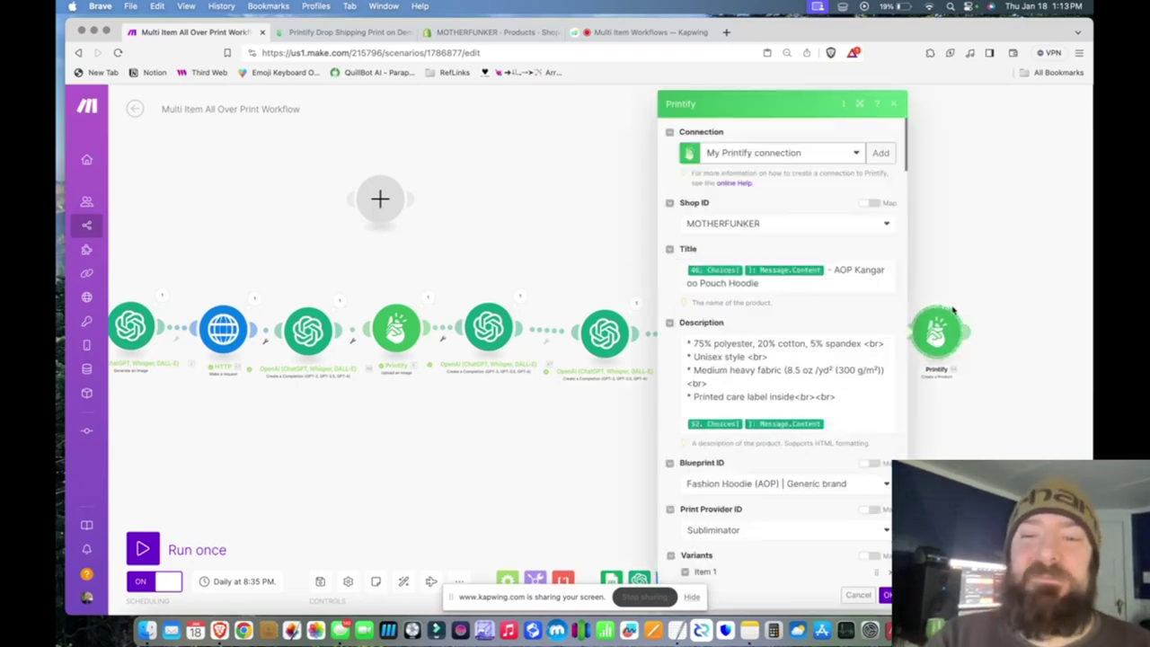
{"action": "left_click", "coordinate": [800, 230]}
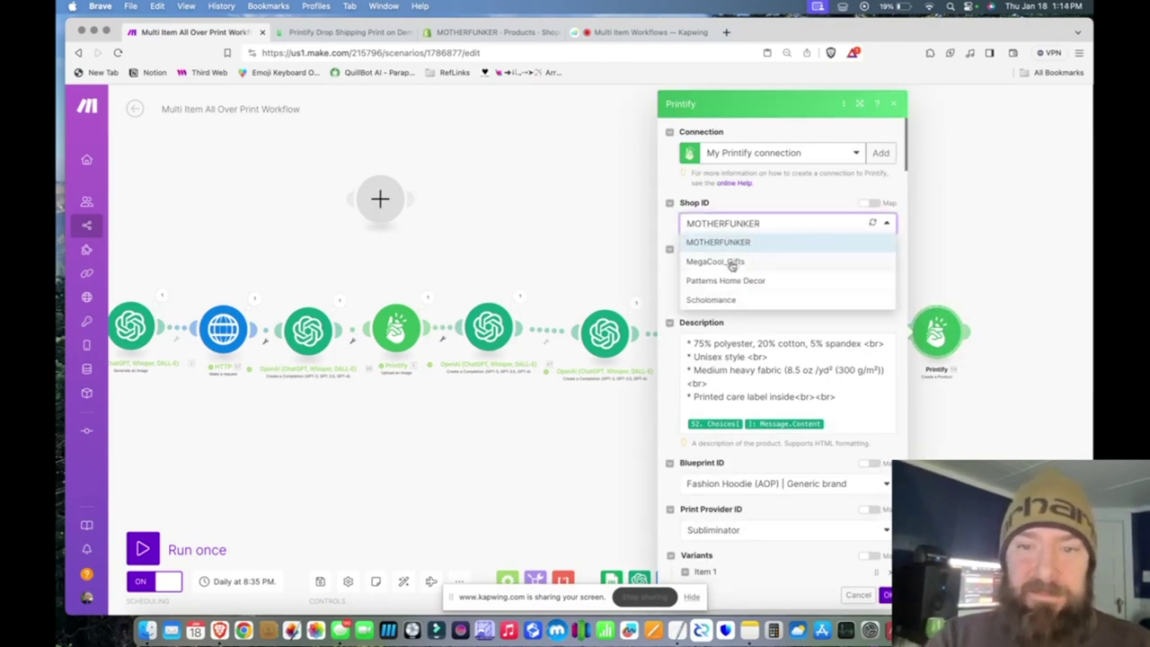
{"action": "left_click", "coordinate": [733, 300]}
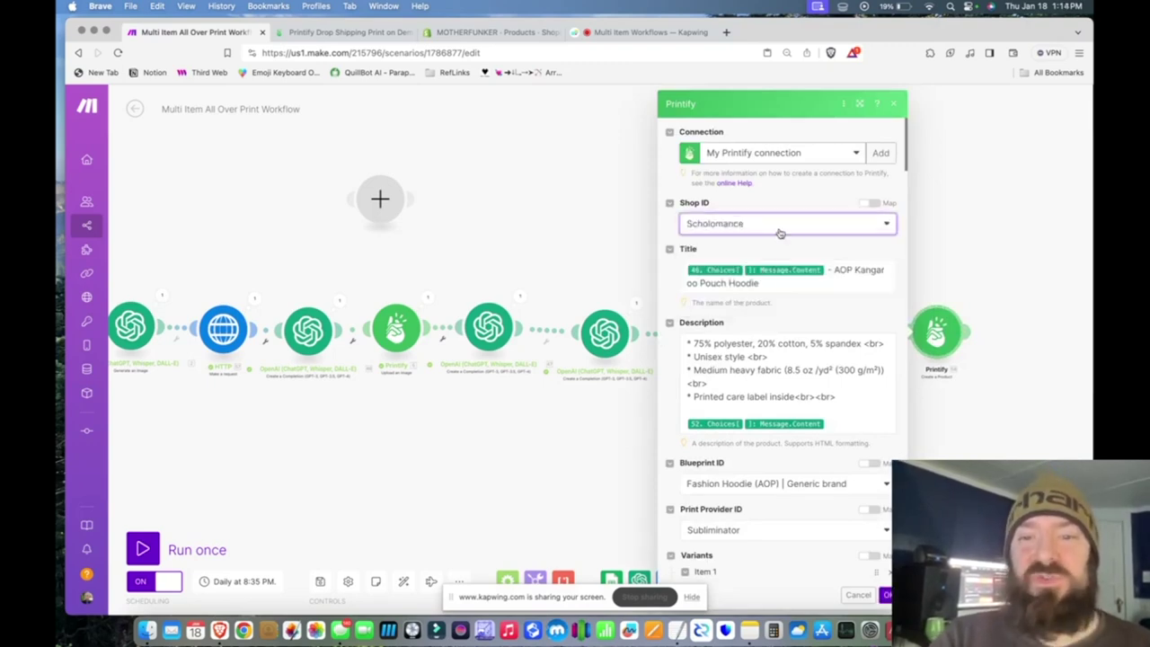
{"action": "key", "text": "Escape"}
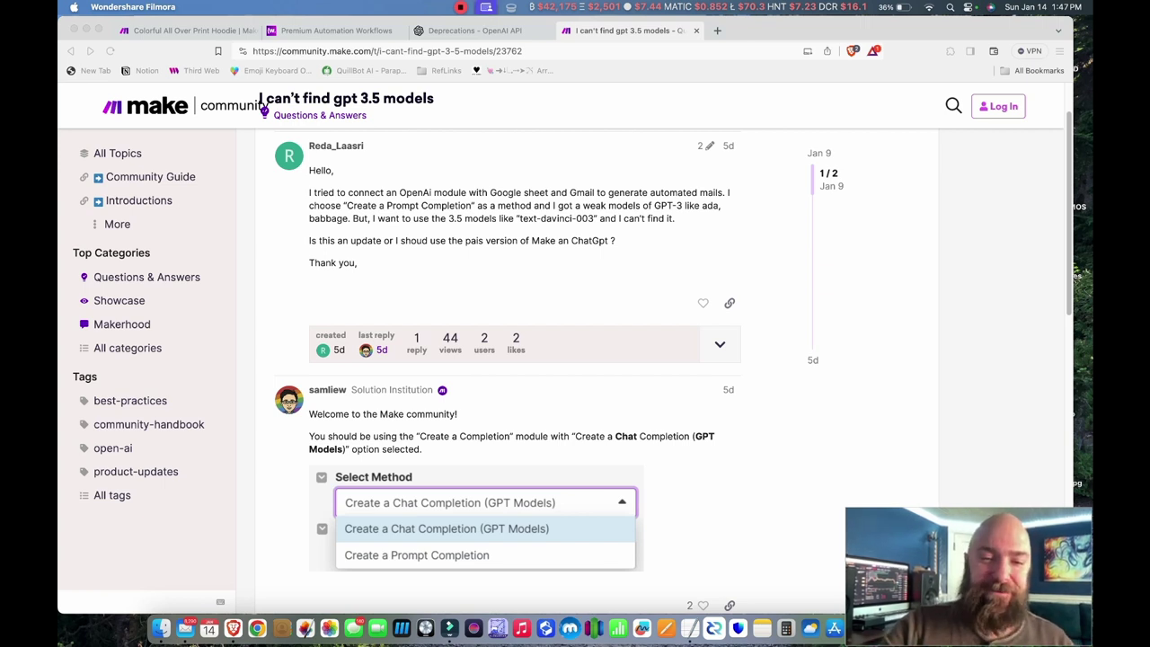
Read the Make community thread about missing GPT-3.5 models, including the reply on the completion method
{"action": "scroll", "coordinate": [575, 359], "scroll_direction": "up", "scroll_amount": 1}
{"action": "scroll", "coordinate": [500, 359], "scroll_direction": "down", "scroll_amount": 1}
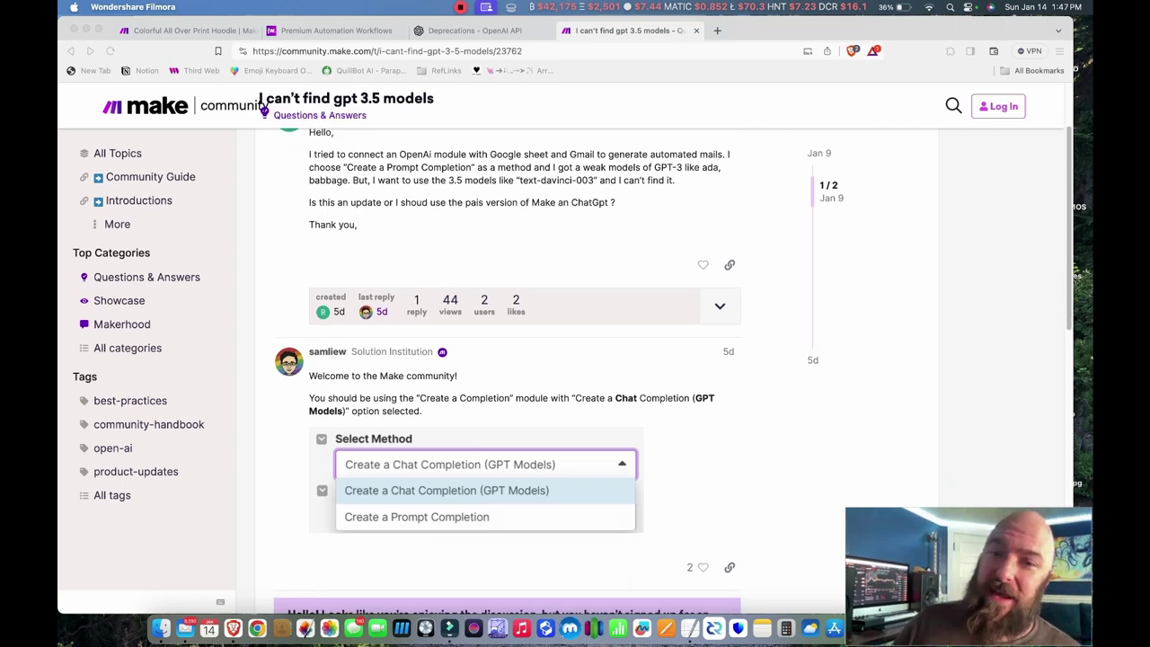
{"action": "scroll", "coordinate": [506, 359], "scroll_direction": "down", "scroll_amount": 10}
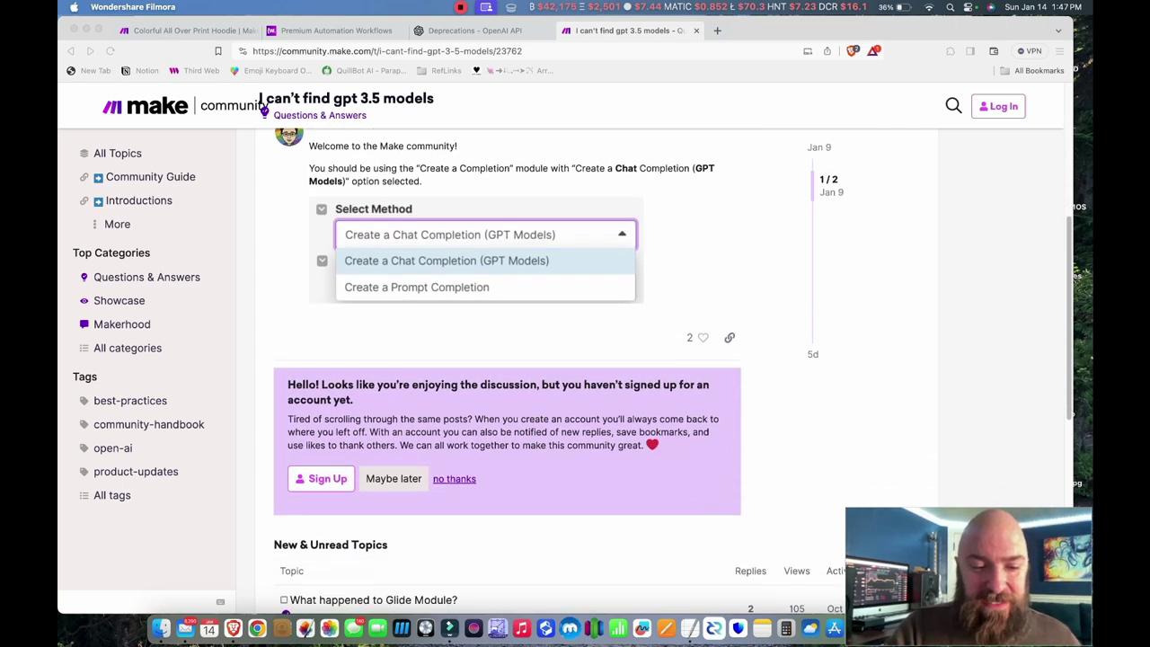
{"action": "scroll", "coordinate": [507, 359], "scroll_direction": "up", "scroll_amount": 10}
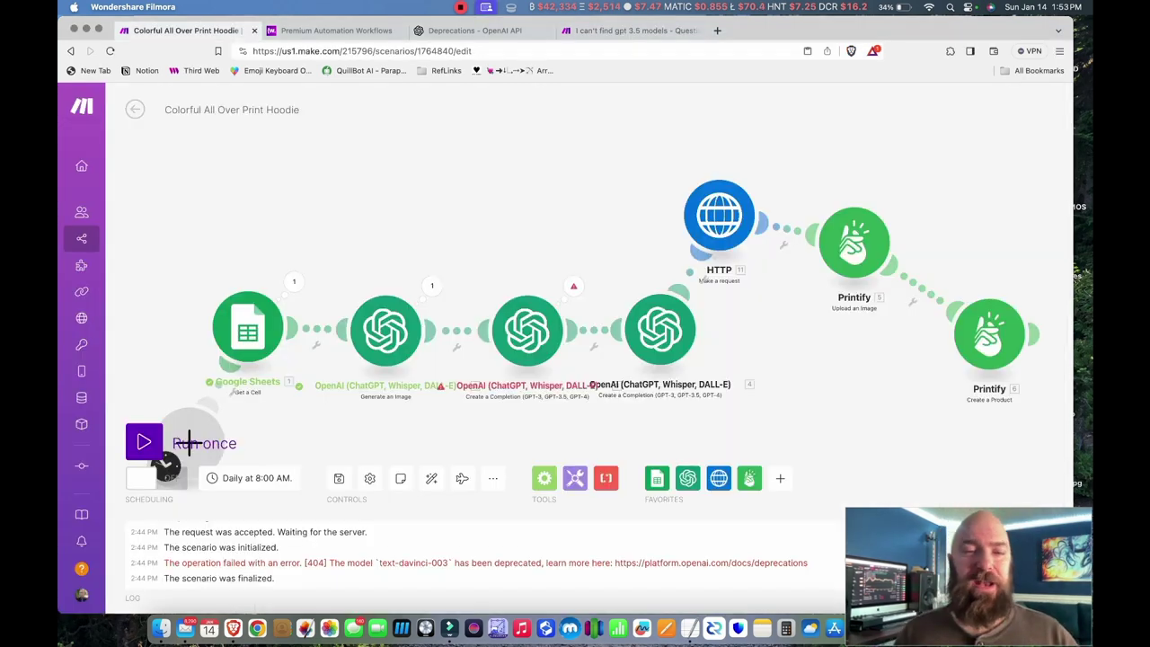
Examine the prompt completion models offered in the failing OpenAI module and read the error details of its last run
{"action": "left_click", "coordinate": [527, 331]}
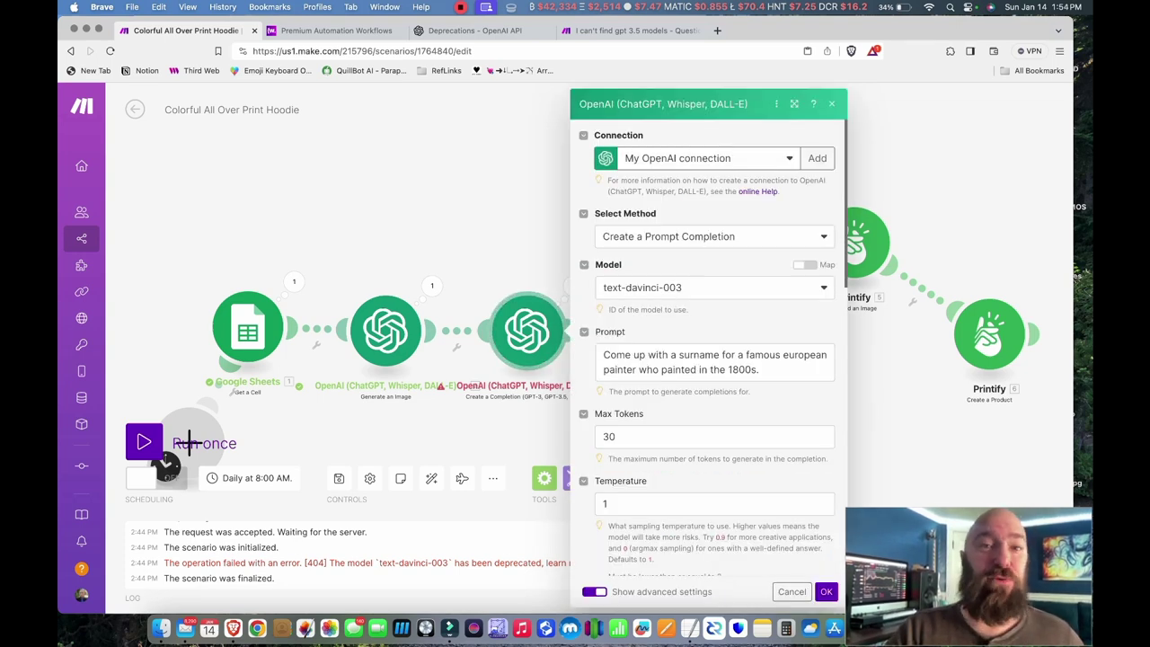
{"action": "left_click", "coordinate": [710, 287]}
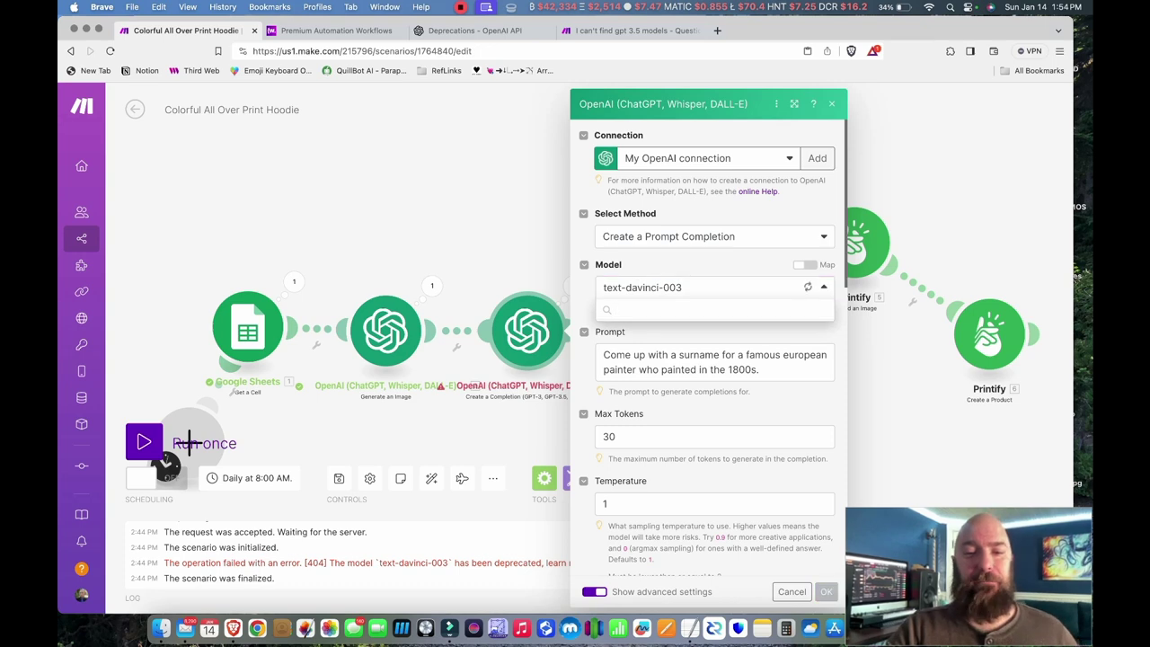
{"action": "scroll", "coordinate": [710, 386], "scroll_direction": "down", "scroll_amount": 2}
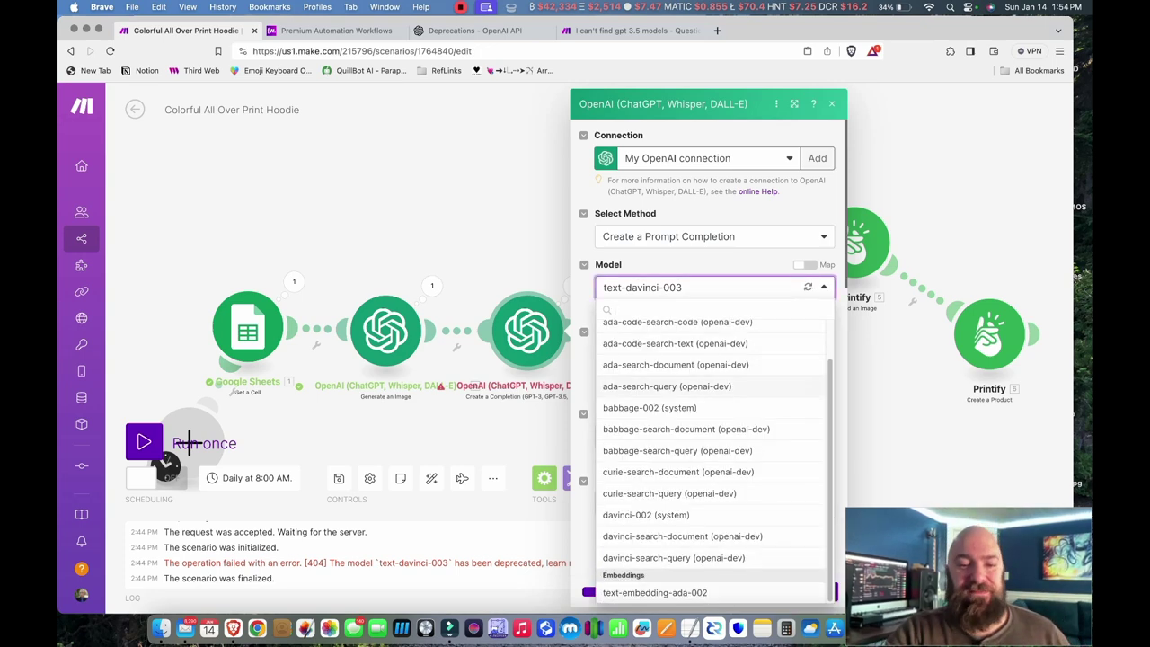
{"action": "left_click", "coordinate": [574, 286]}
{"action": "left_click_drag", "start_coordinate": [698, 195], "coordinate": [746, 208]}
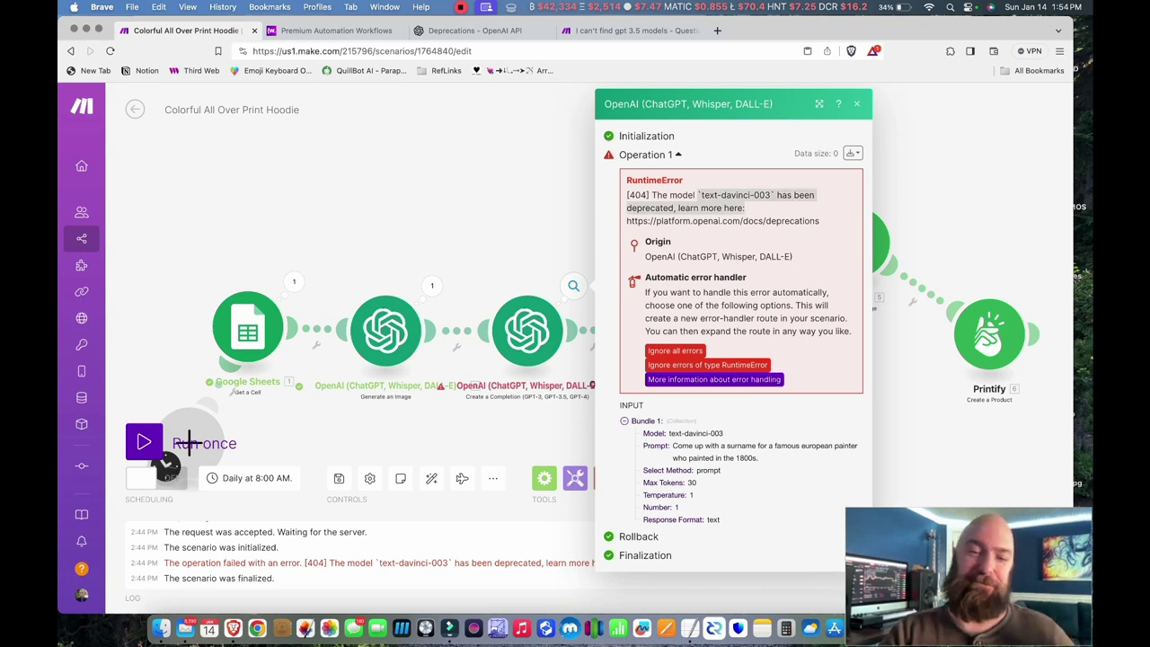
{"action": "left_click", "coordinate": [856, 103]}
Set the failing OpenAI module's method to Create a Chat Completion (GPT Models) and its model to gpt-3.5-turbo
{"action": "left_click", "coordinate": [527, 330]}
{"action": "left_click", "coordinate": [701, 288]}
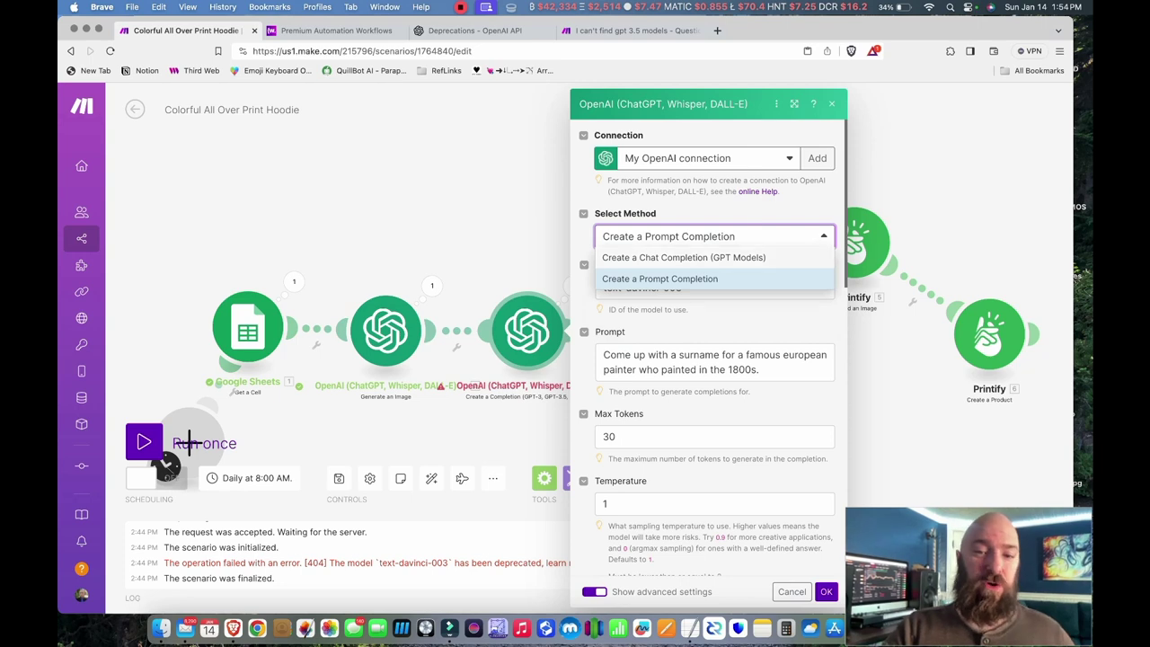
{"action": "left_click", "coordinate": [684, 257]}
{"action": "left_click", "coordinate": [701, 288]}
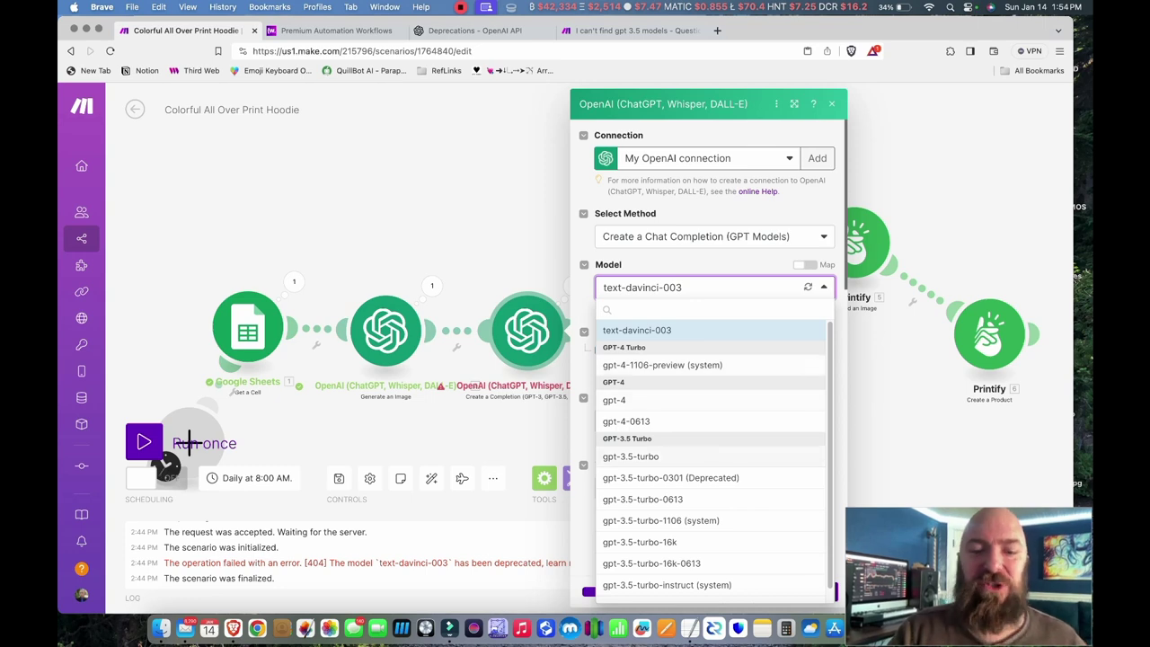
{"action": "left_click", "coordinate": [630, 457]}
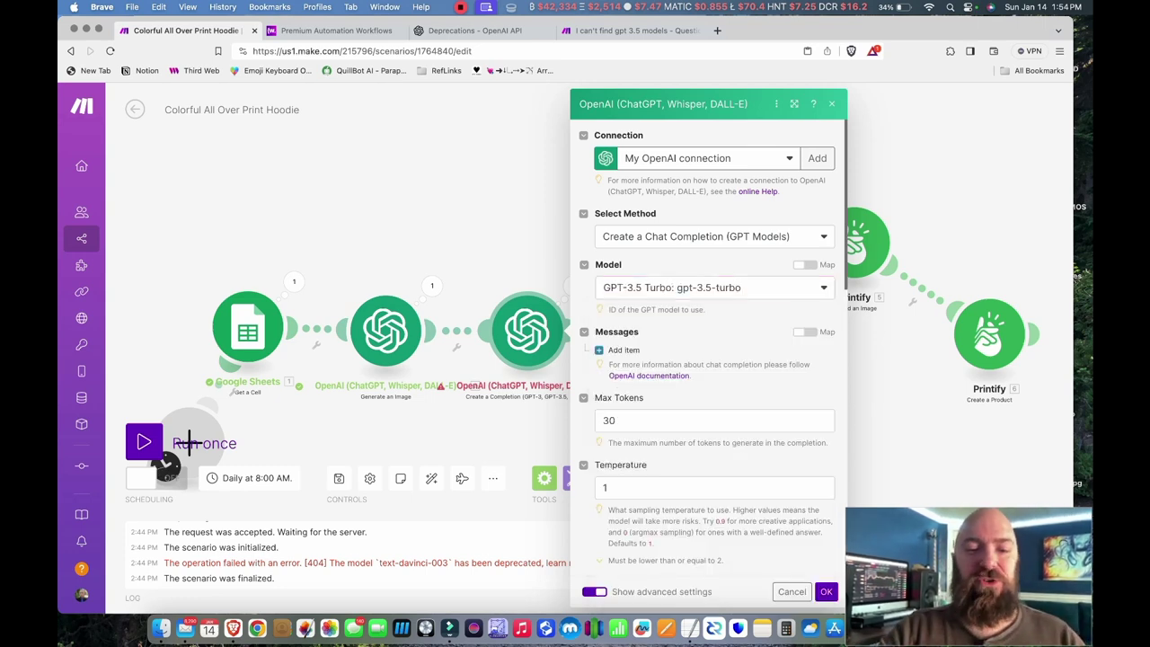
Review the chat completion settings and add a message item with the System role
{"action": "scroll", "coordinate": [707, 349], "scroll_direction": "down", "scroll_amount": 7}
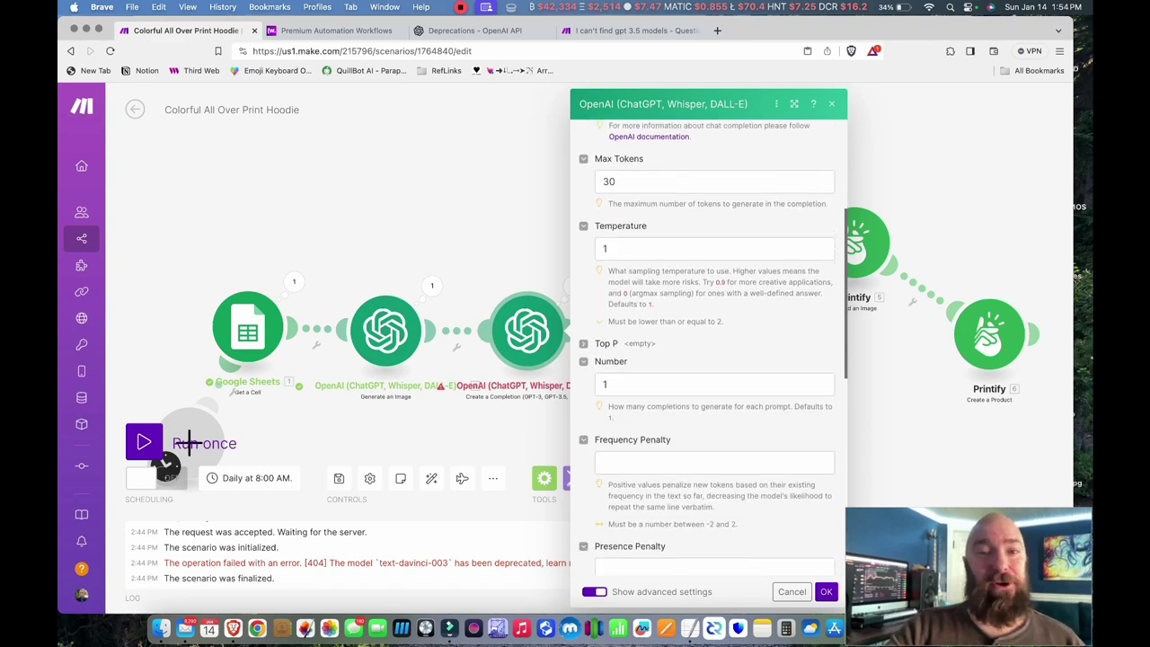
{"action": "scroll", "coordinate": [707, 350], "scroll_direction": "down", "scroll_amount": 8}
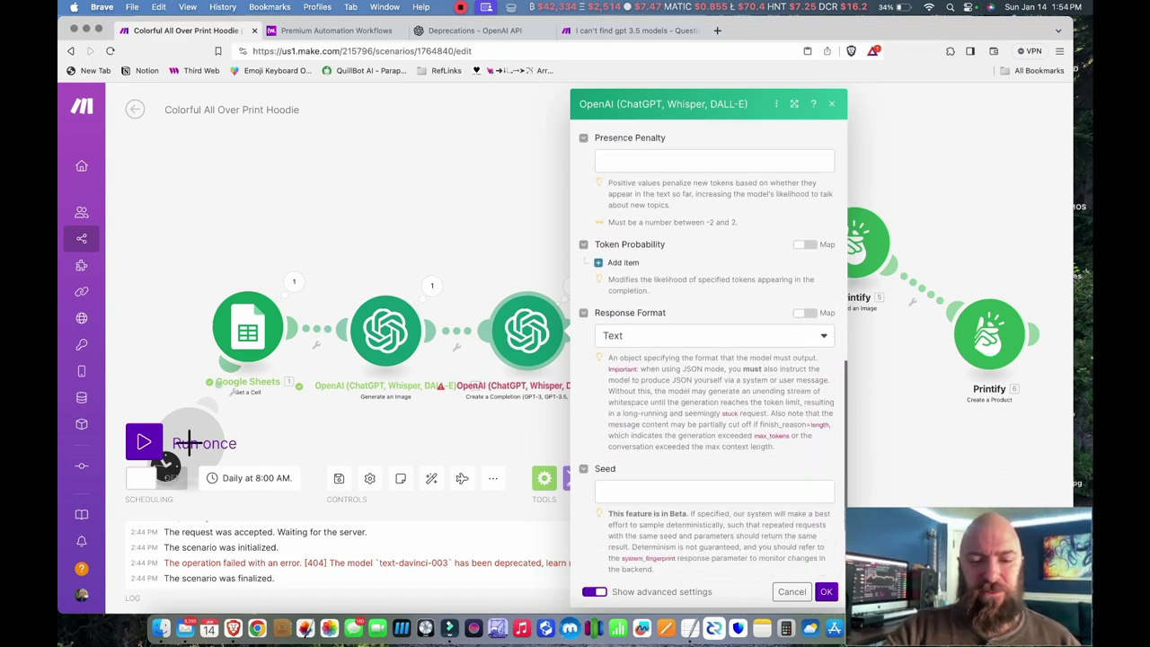
{"action": "scroll", "coordinate": [707, 350], "scroll_direction": "up", "scroll_amount": 10}
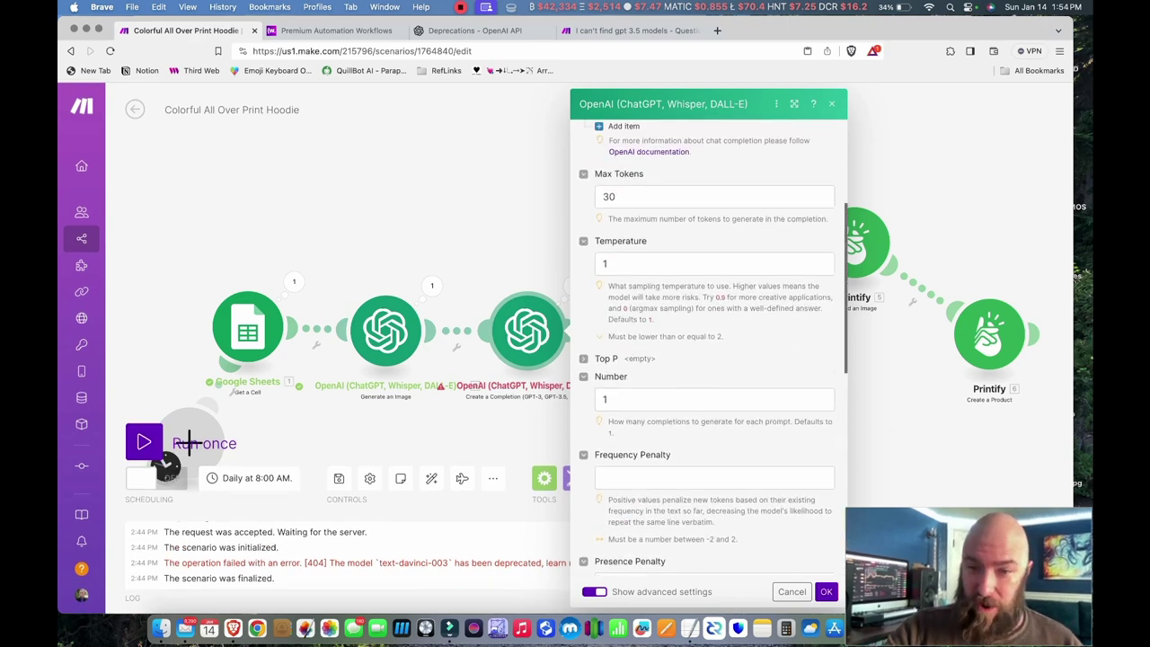
{"action": "scroll", "coordinate": [707, 349], "scroll_direction": "up", "scroll_amount": 2}
{"action": "scroll", "coordinate": [707, 349], "scroll_direction": "down", "scroll_amount": 1}
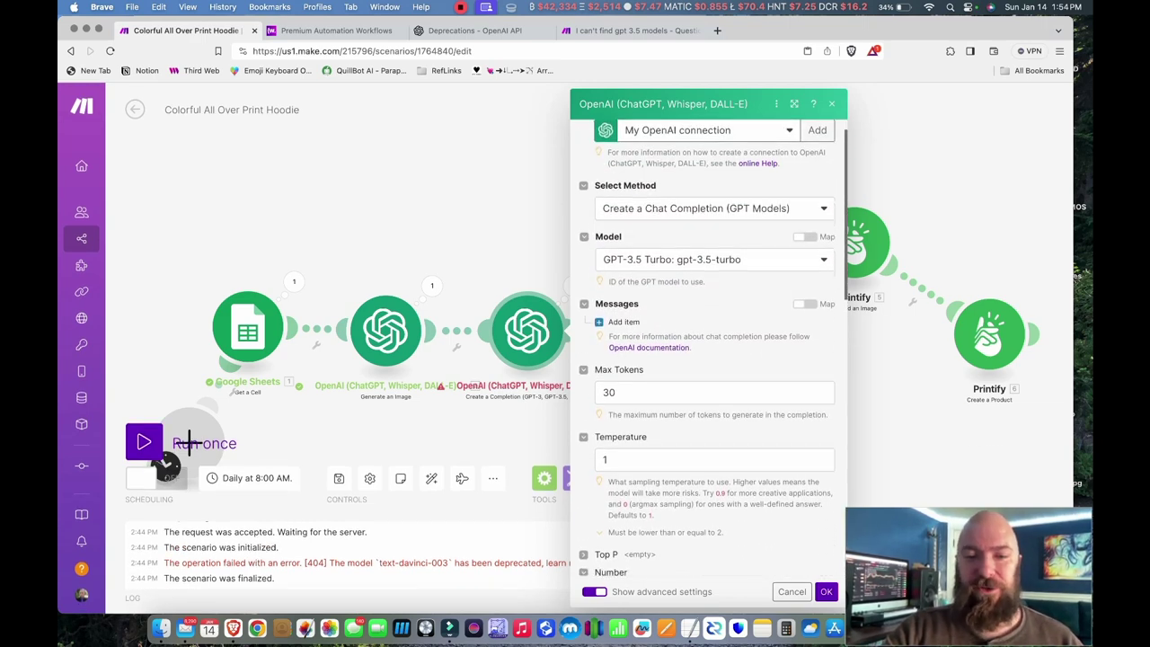
{"action": "key", "text": "Return"}
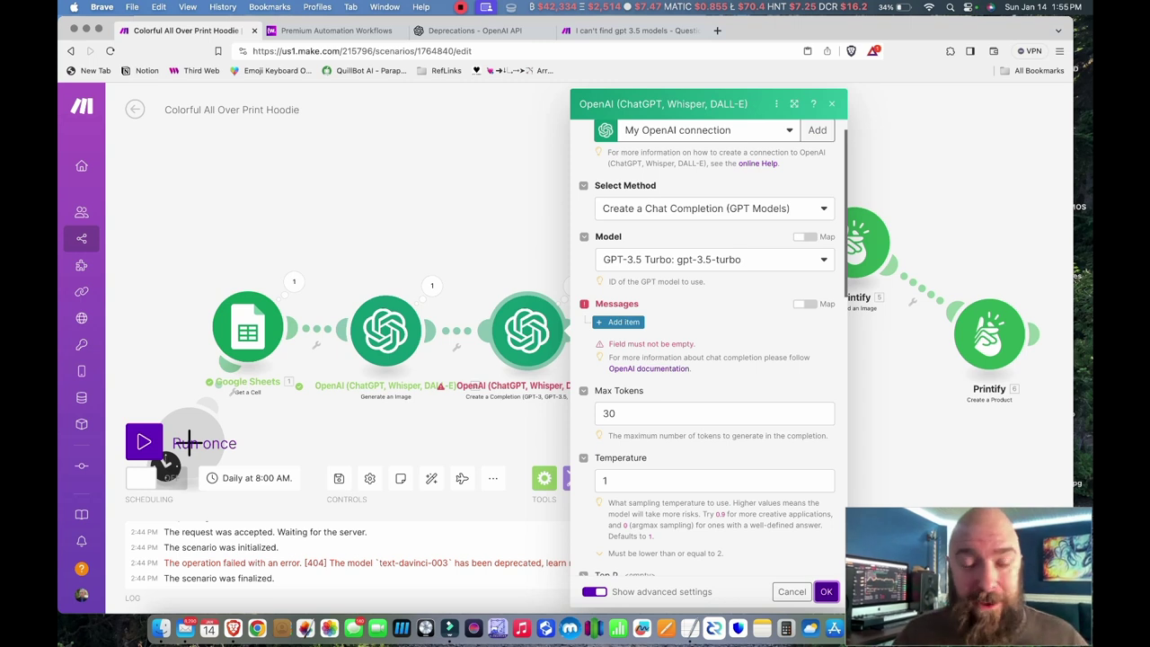
{"action": "left_click", "coordinate": [622, 321]}
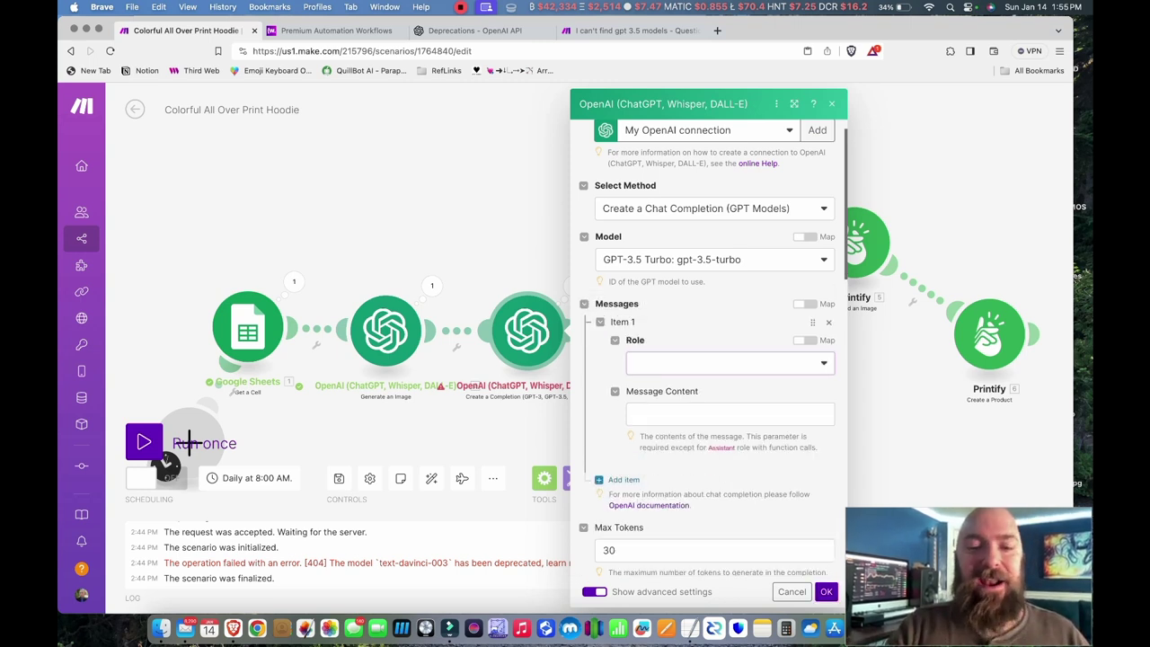
{"action": "left_click", "coordinate": [649, 384]}
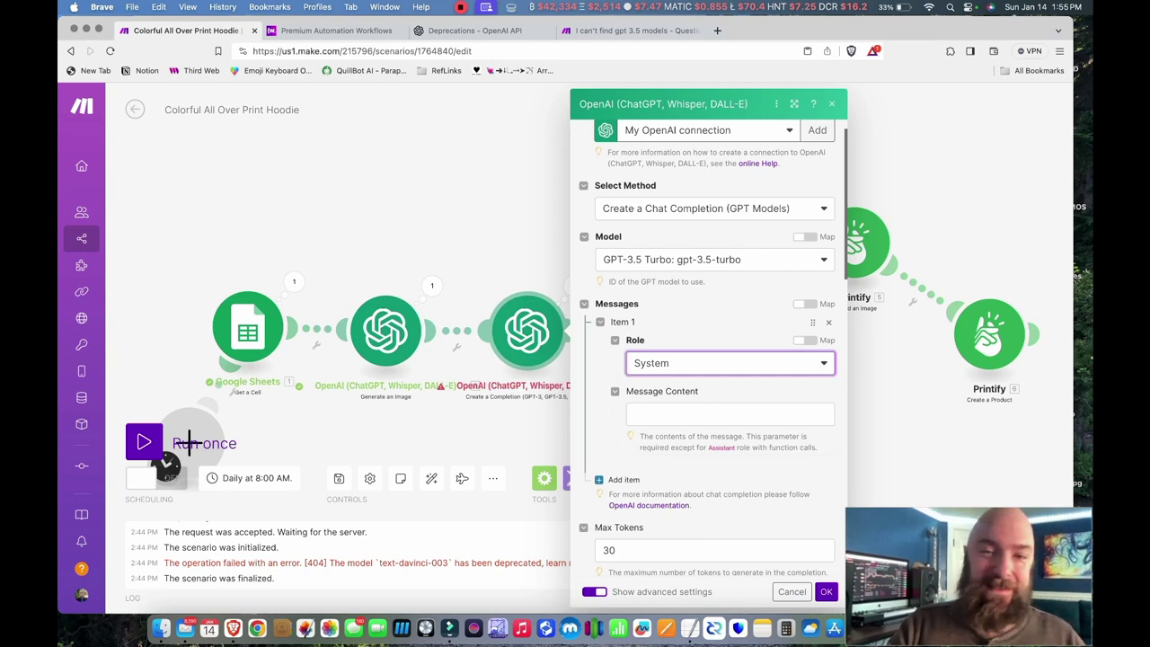
Copy the painter surname prompt from the Create a Prompt Completion method into the System message's content and confirm the chat completion settings
{"action": "left_click", "coordinate": [727, 413]}
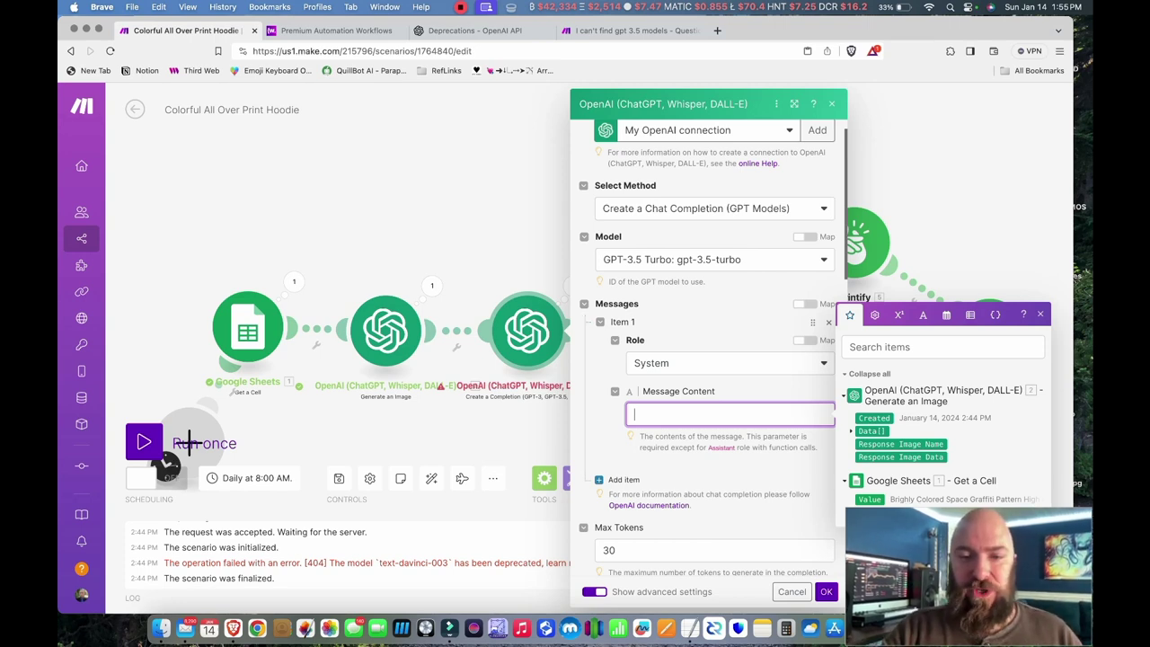
{"action": "left_click", "coordinate": [714, 207]}
{"action": "left_click", "coordinate": [660, 248]}
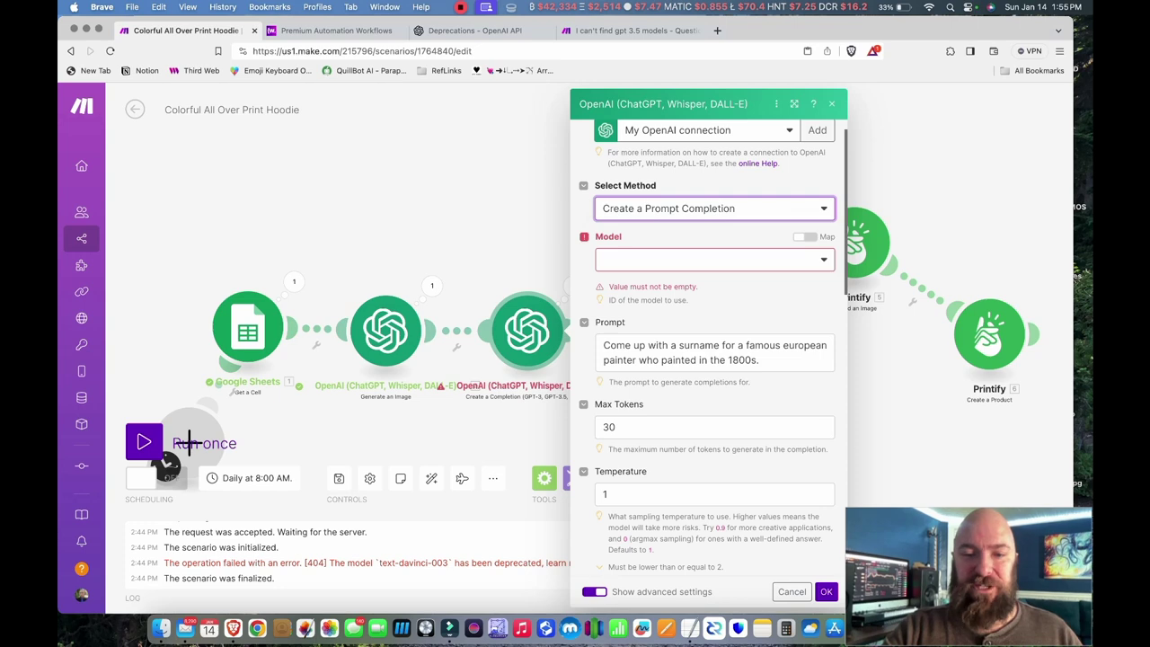
{"action": "triple_click", "coordinate": [674, 359]}
{"action": "key", "text": "super+c"}
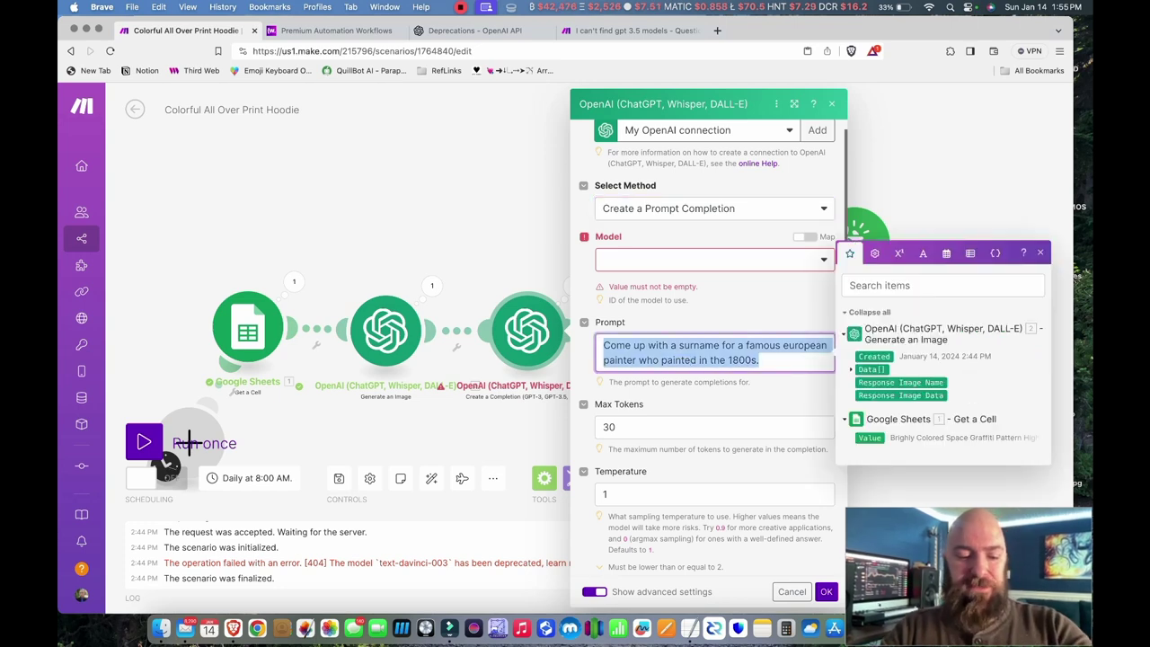
{"action": "left_click", "coordinate": [714, 207]}
{"action": "left_click", "coordinate": [682, 229]}
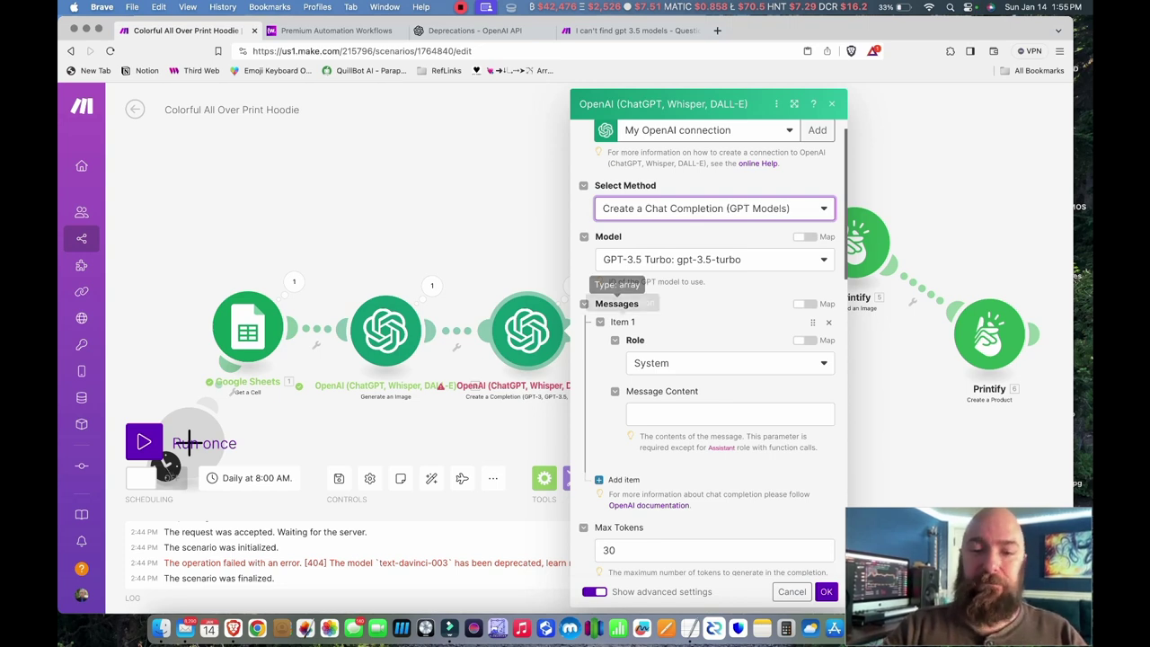
{"action": "left_click", "coordinate": [729, 413]}
{"action": "key", "text": "super+v"}
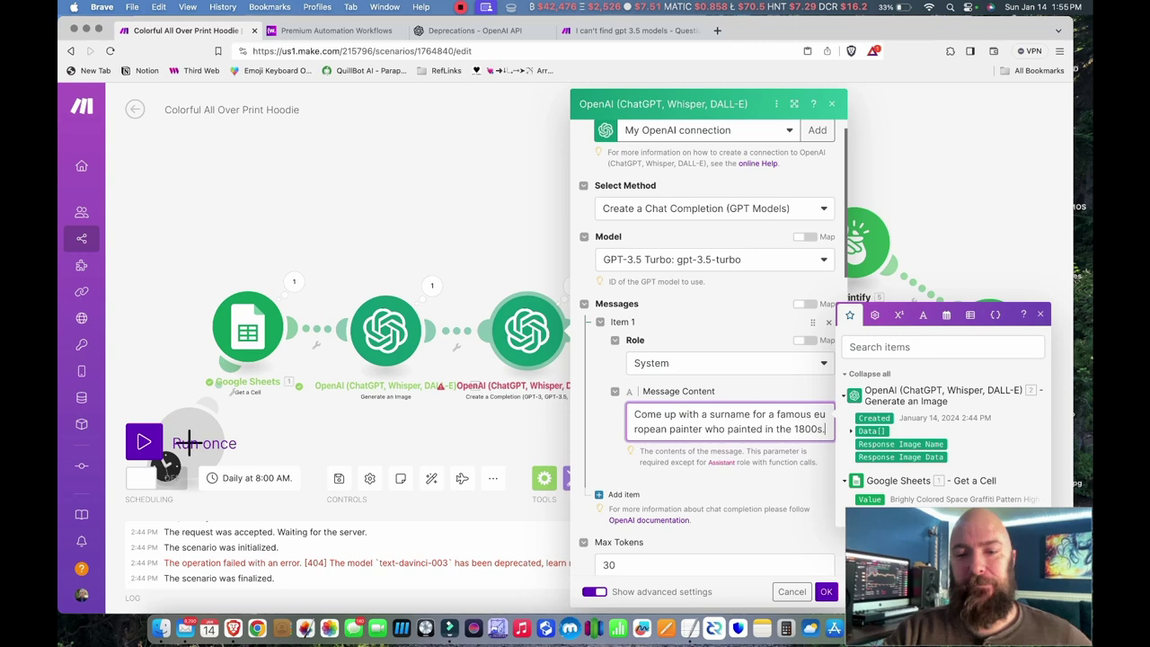
{"action": "key", "text": "Escape"}
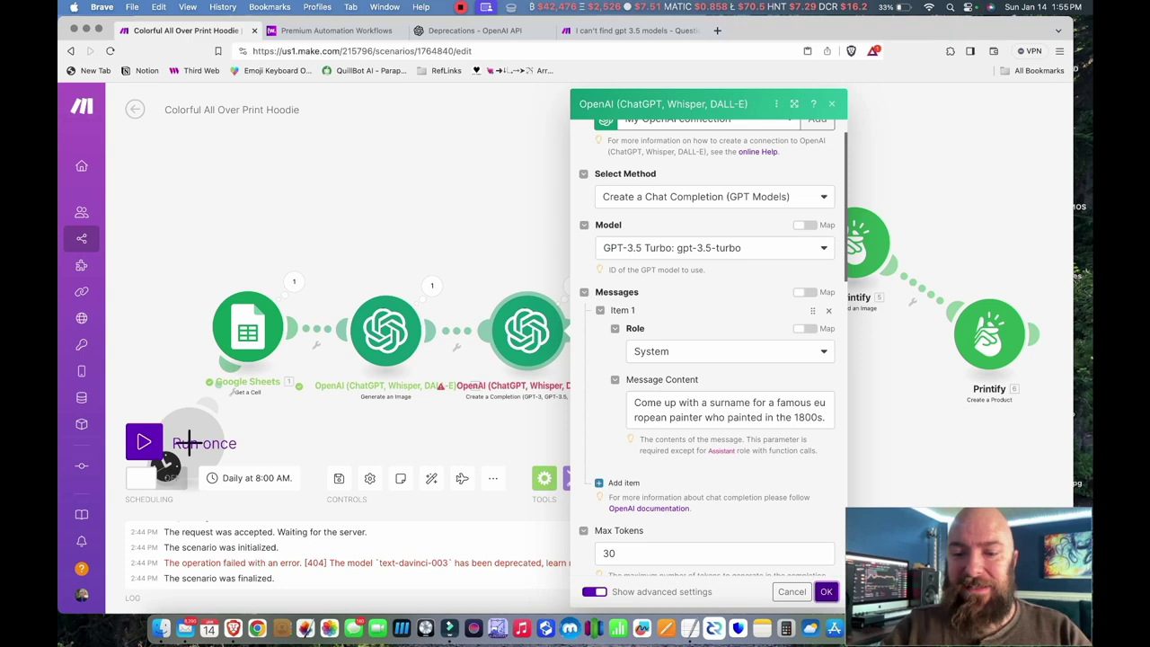
{"action": "left_click", "coordinate": [826, 591]}
Copy the all over print hoodie description prompt from the last OpenAI completion module
{"action": "left_click", "coordinate": [660, 330]}
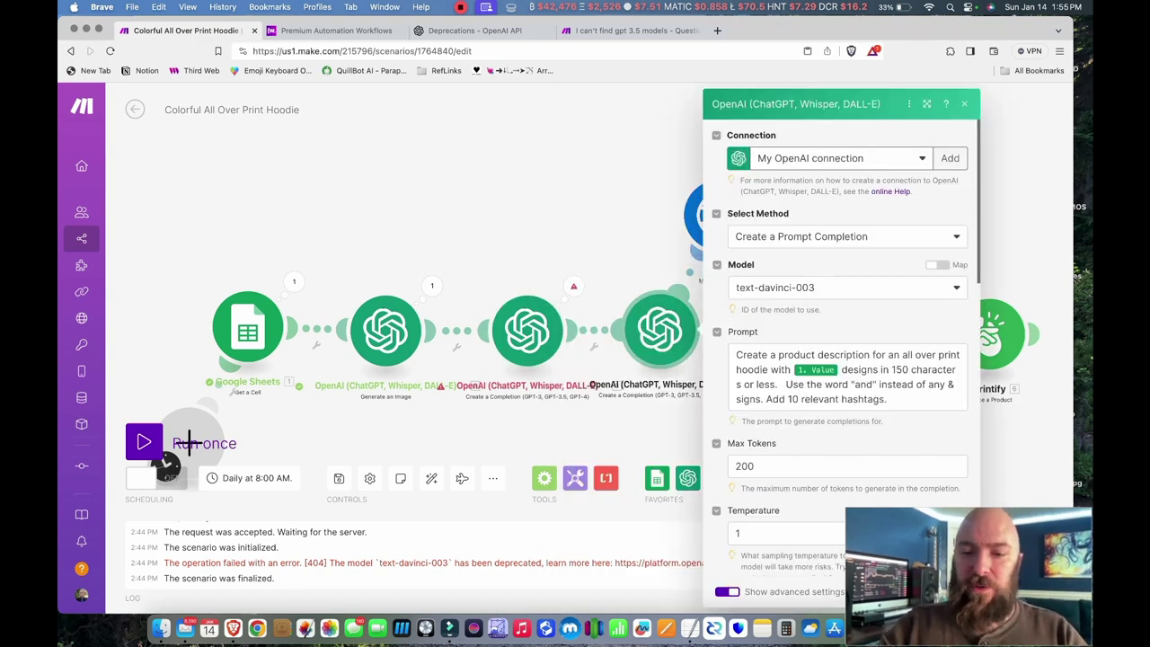
{"action": "left_click", "coordinate": [842, 370]}
{"action": "left_click_drag", "start_coordinate": [842, 369], "coordinate": [887, 399]}
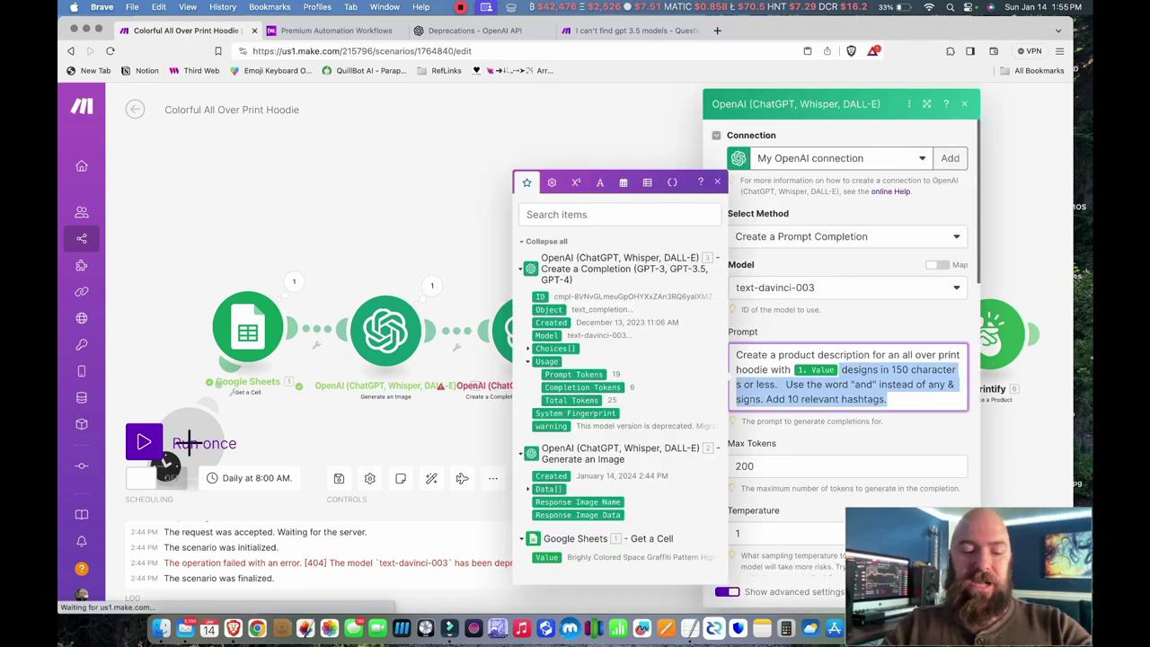
{"action": "key", "text": "super+a"}
{"action": "key", "text": "super+c"}
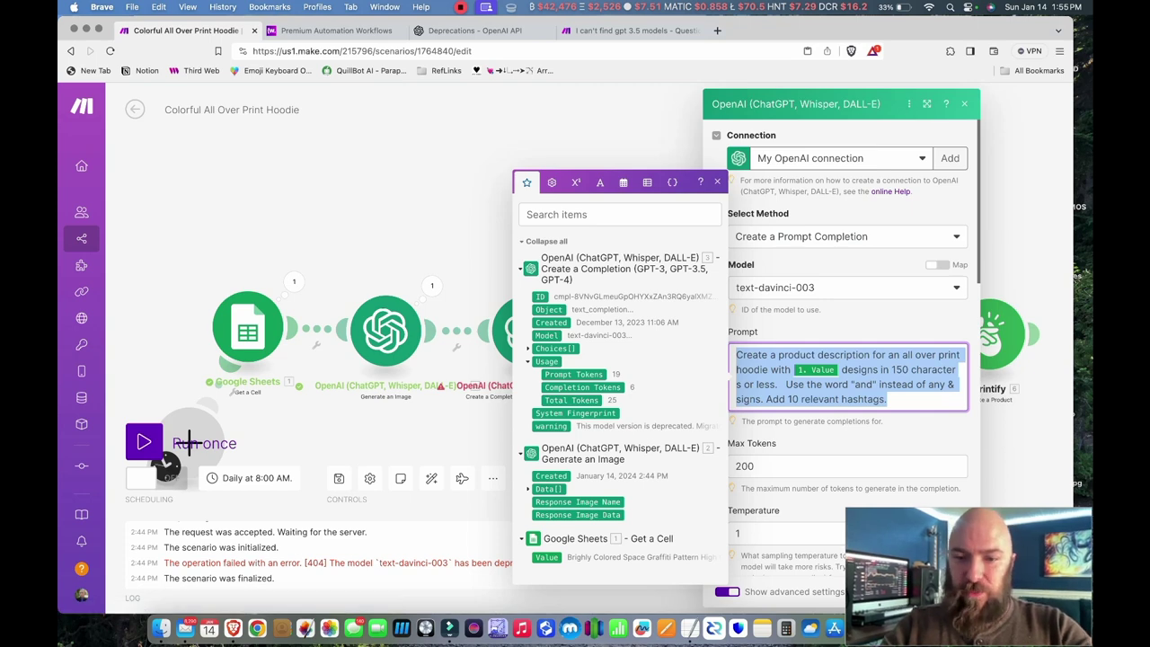
Set the description module's method to Create a Chat Completion (GPT Models) and its model to gpt-3.5-turbo
{"action": "left_click", "coordinate": [845, 236]}
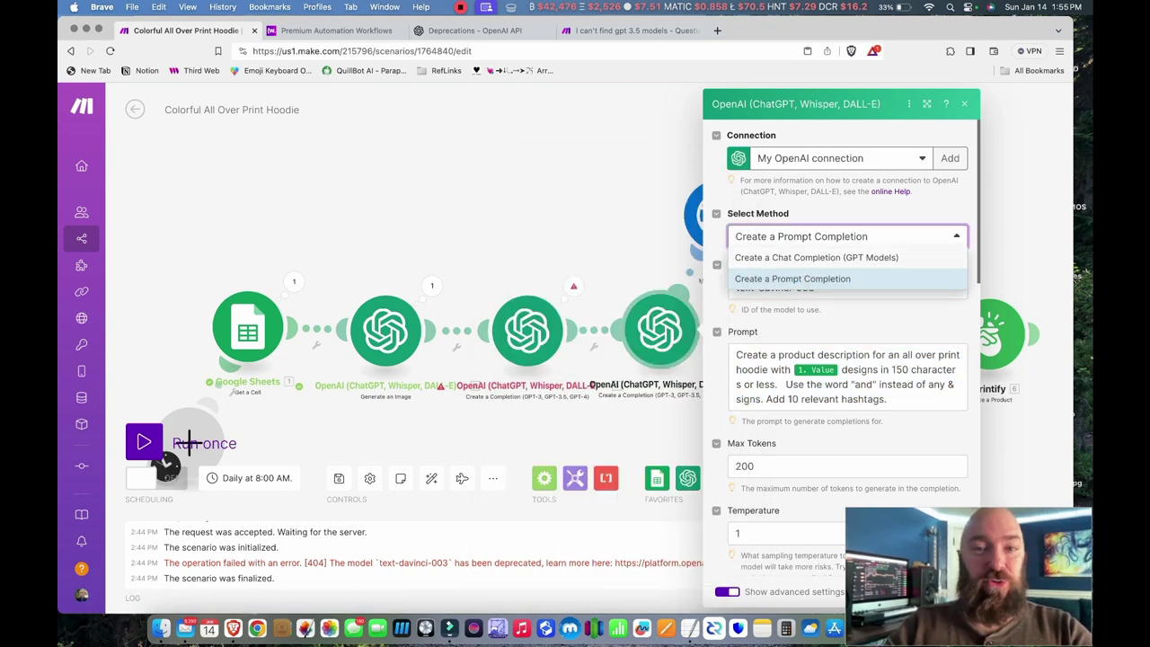
{"action": "left_click", "coordinate": [815, 257]}
{"action": "left_click", "coordinate": [836, 287]}
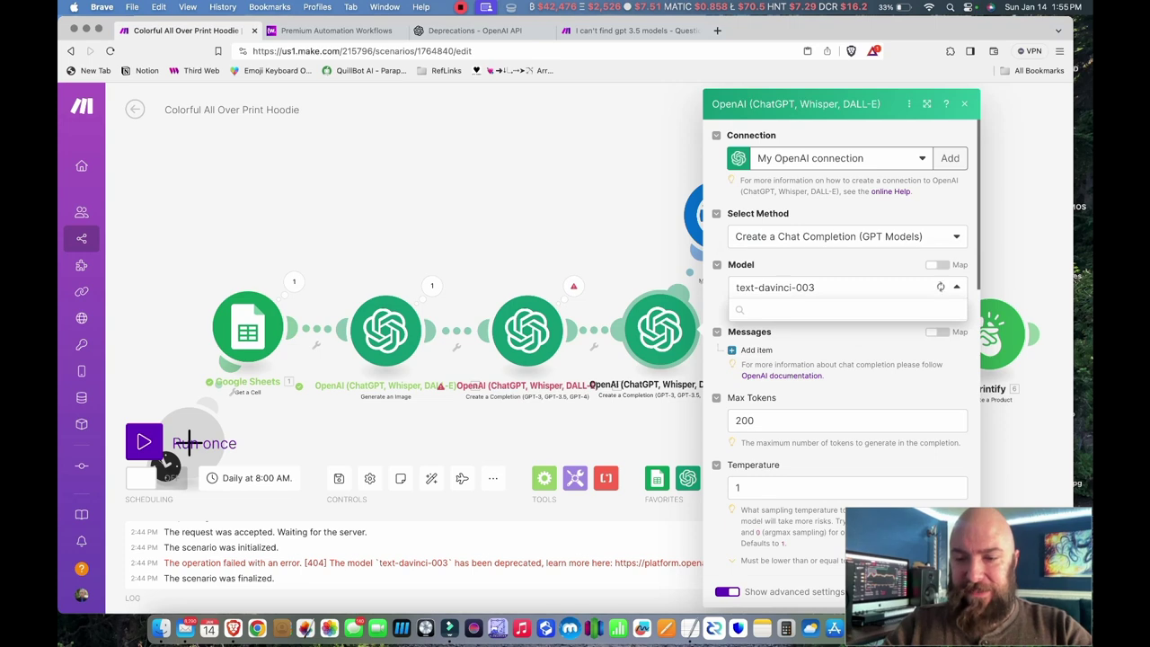
{"action": "key", "text": "Down"}
{"action": "key", "text": "Down"}
{"action": "key", "text": "Down"}
{"action": "key", "text": "Down"}
{"action": "key", "text": "Down"}
{"action": "key", "text": "Down"}
{"action": "key", "text": "Down"}
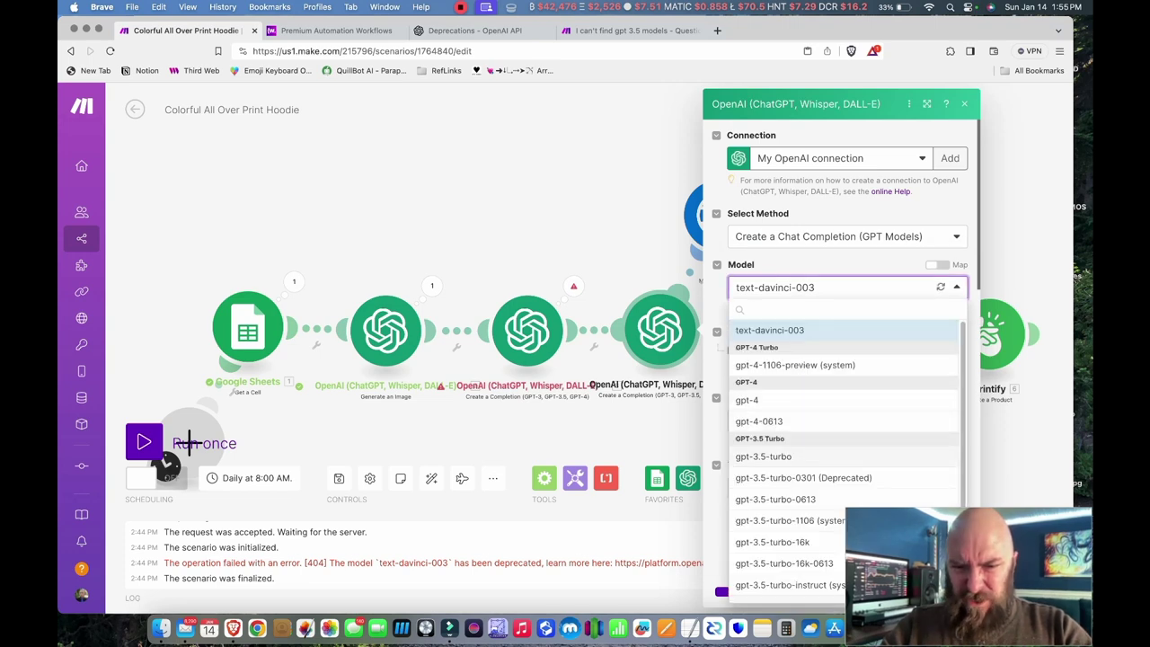
{"action": "key", "text": "Return"}
Add a message item with the System role and paste the copied hoodie description prompt as its content
{"action": "key", "text": "Tab"}
{"action": "key", "text": "Return"}
{"action": "key", "text": "Tab"}
{"action": "key", "text": "Down"}
{"action": "key", "text": "Return"}
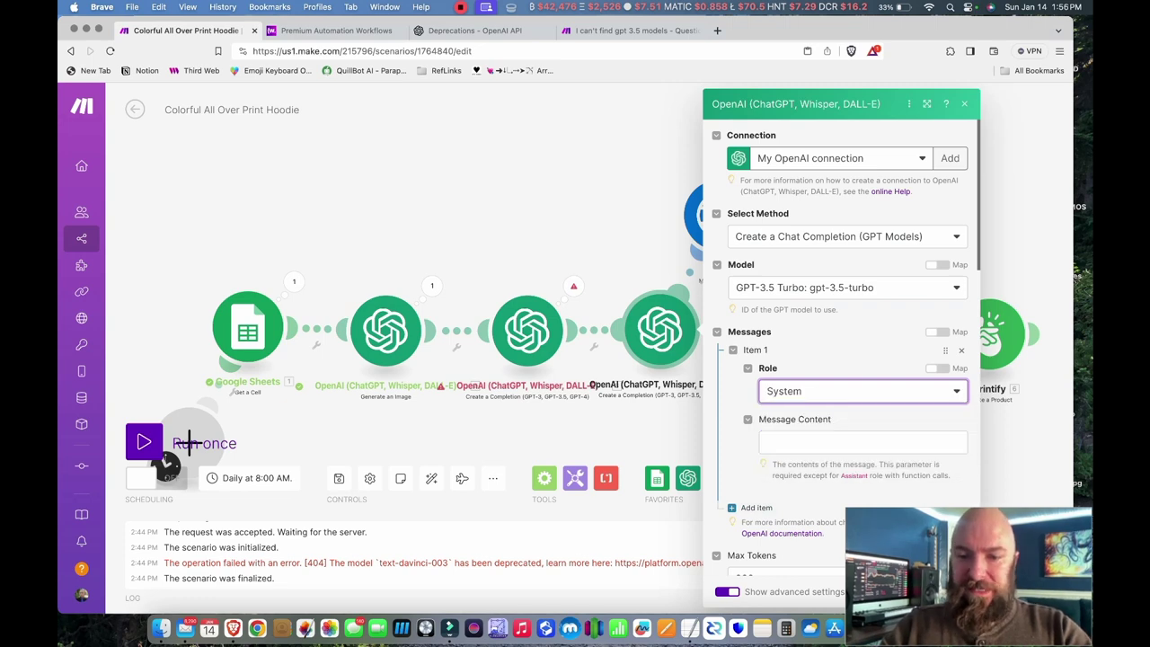
{"action": "key", "text": "Tab"}
{"action": "key", "text": "super+v"}
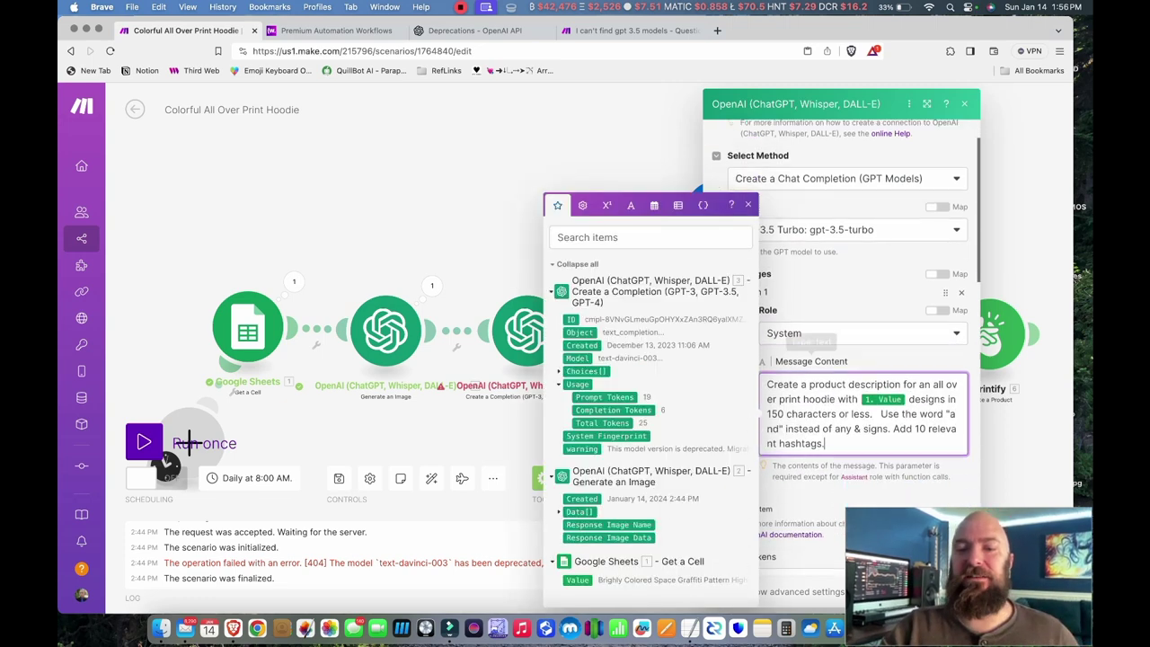
Review the description module's chat completion settings and confirm them
{"action": "key", "text": "Tab"}
{"action": "key", "text": "Tab"}
{"action": "key", "text": "Tab"}
{"action": "key", "text": "Tab"}
{"action": "key", "text": "Tab"}
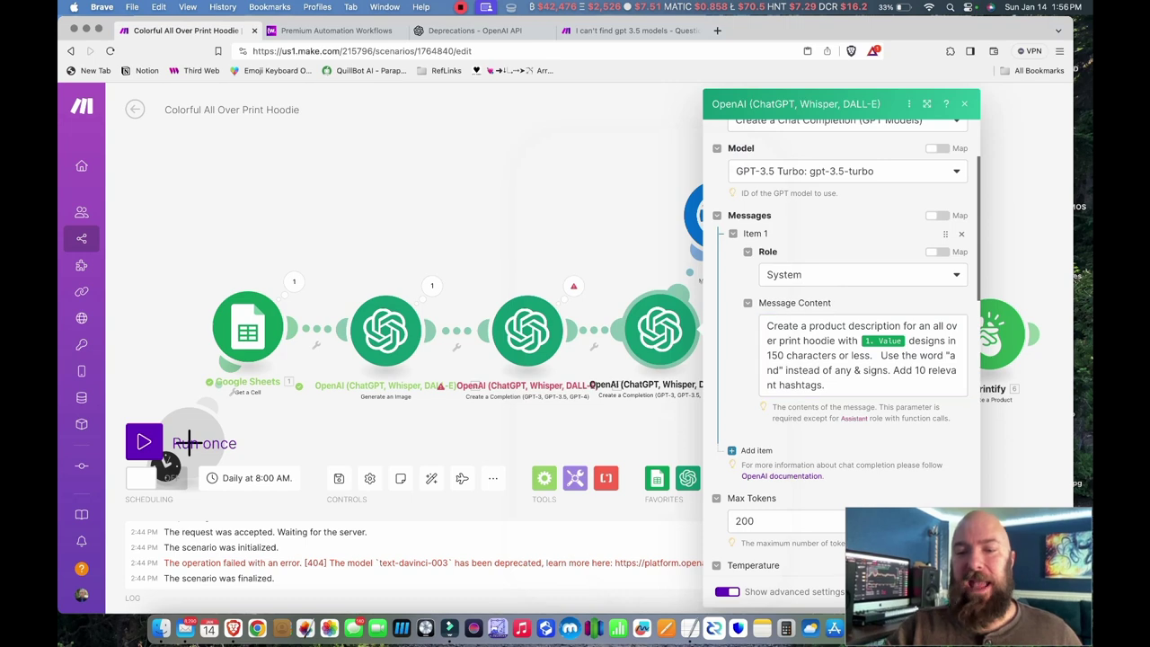
{"action": "key", "text": "shift+Tab"}
{"action": "key", "text": "shift+Tab"}
{"action": "key", "text": "shift+Tab"}
{"action": "key", "text": "shift+Tab"}
{"action": "key", "text": "shift+Tab"}
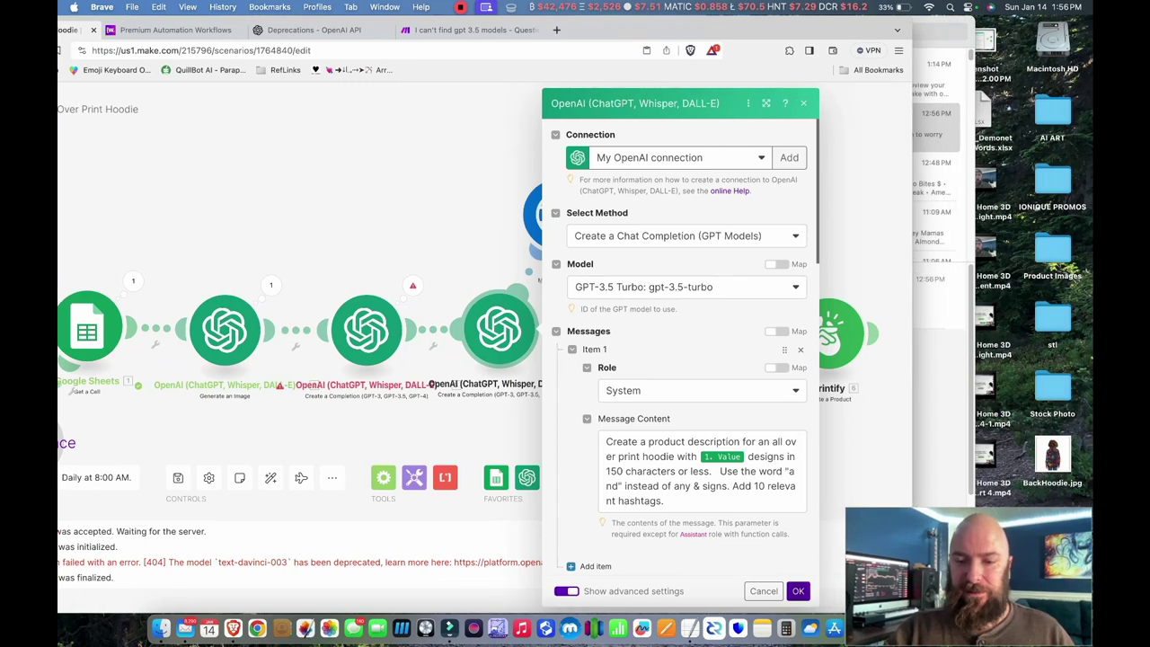
{"action": "key", "text": "Escape"}
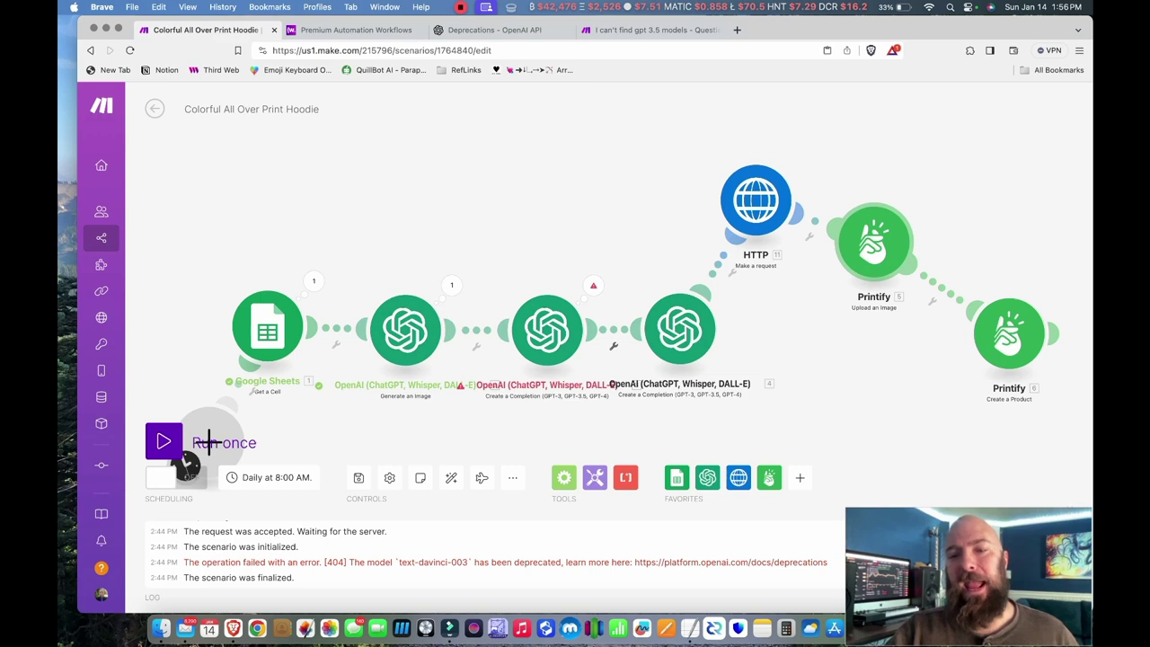
Check the title and description mappings in the Printify Create a Product module and run the scenario once
{"action": "left_click", "coordinate": [1042, 333]}
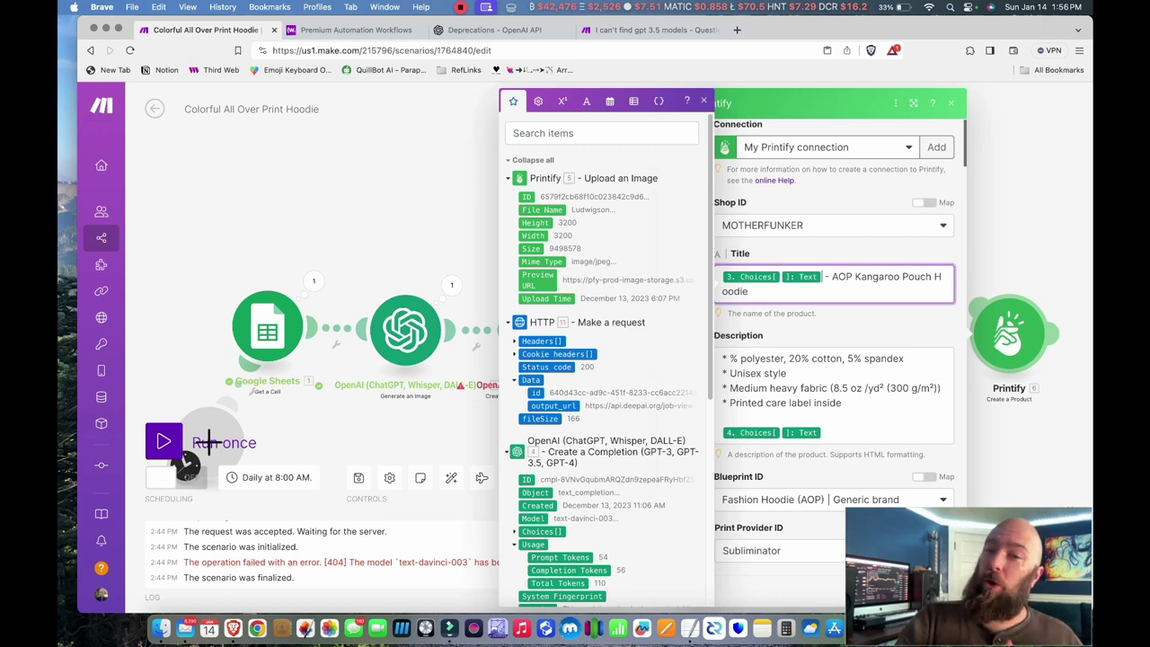
{"action": "key", "text": "Escape"}
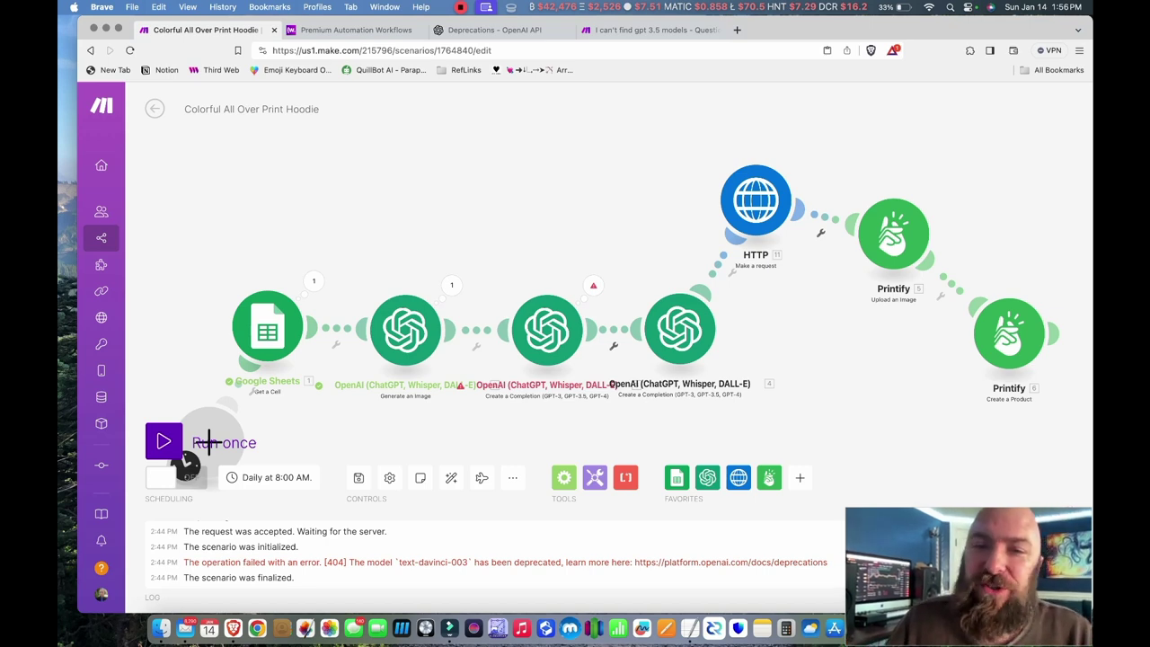
{"action": "left_click", "coordinate": [207, 442]}
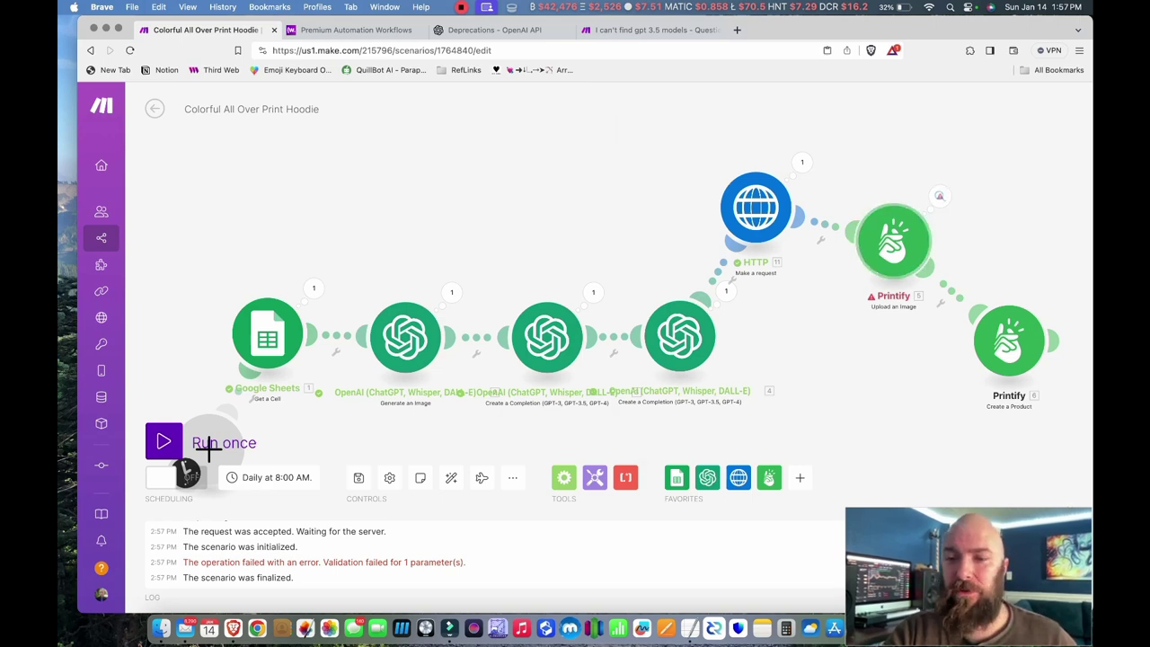
Inspect the failed Printify image upload and map its File Name to Message Content in the Choices of OpenAI module 3
{"action": "left_click", "coordinate": [939, 196]}
{"action": "left_click", "coordinate": [894, 240]}
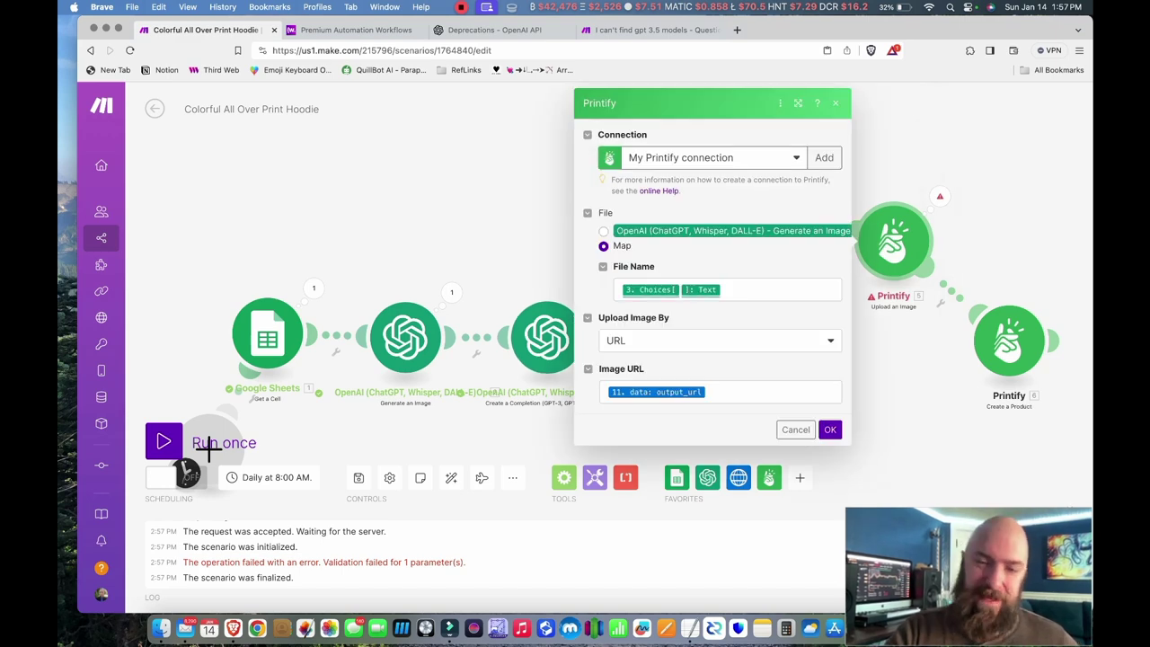
{"action": "key", "text": "Escape"}
{"action": "left_click", "coordinate": [593, 291]}
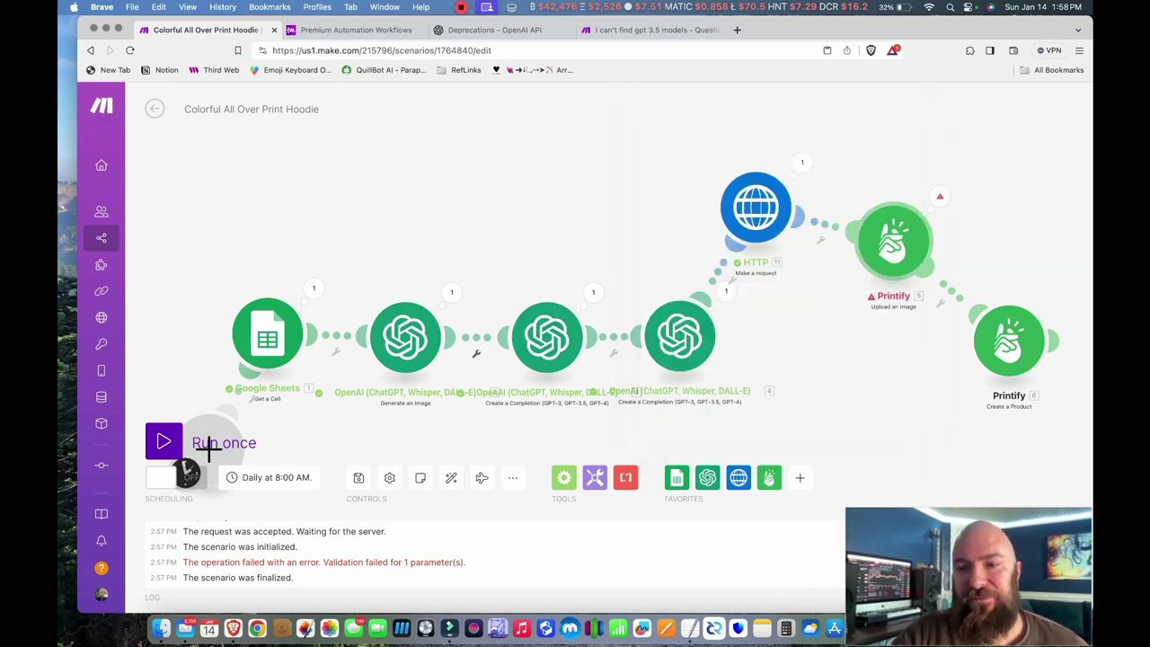
{"action": "scroll", "coordinate": [948, 305], "scroll_direction": "down", "scroll_amount": 2}
{"action": "scroll", "coordinate": [948, 305], "scroll_direction": "down", "scroll_amount": 5}
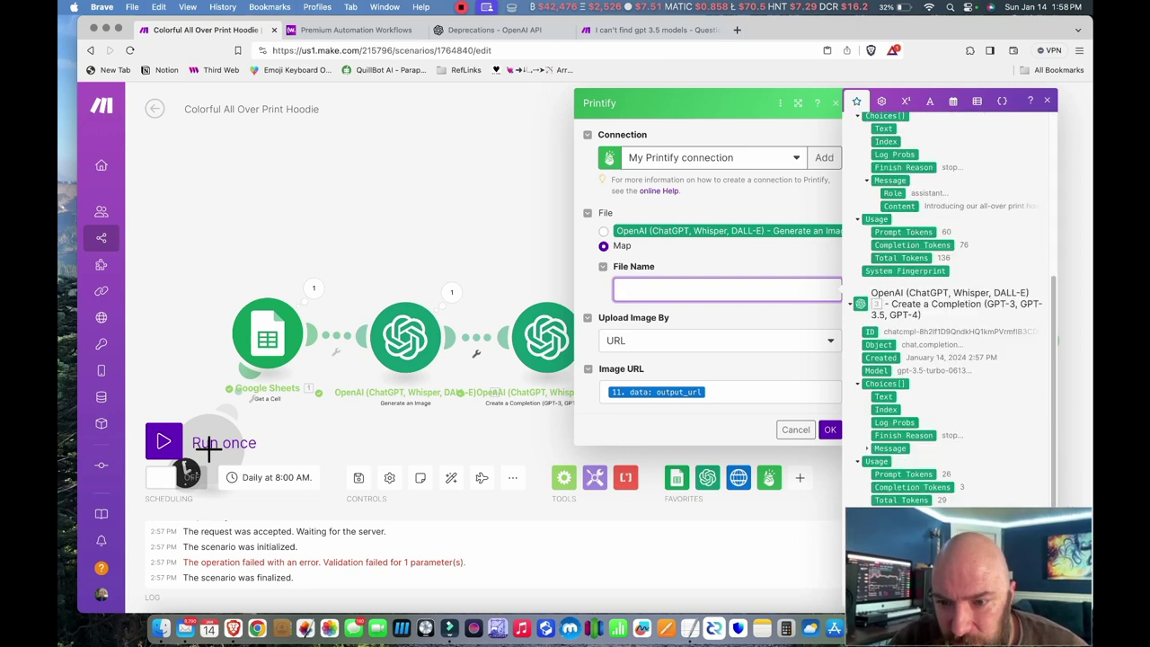
{"action": "scroll", "coordinate": [948, 305], "scroll_direction": "down", "scroll_amount": 3}
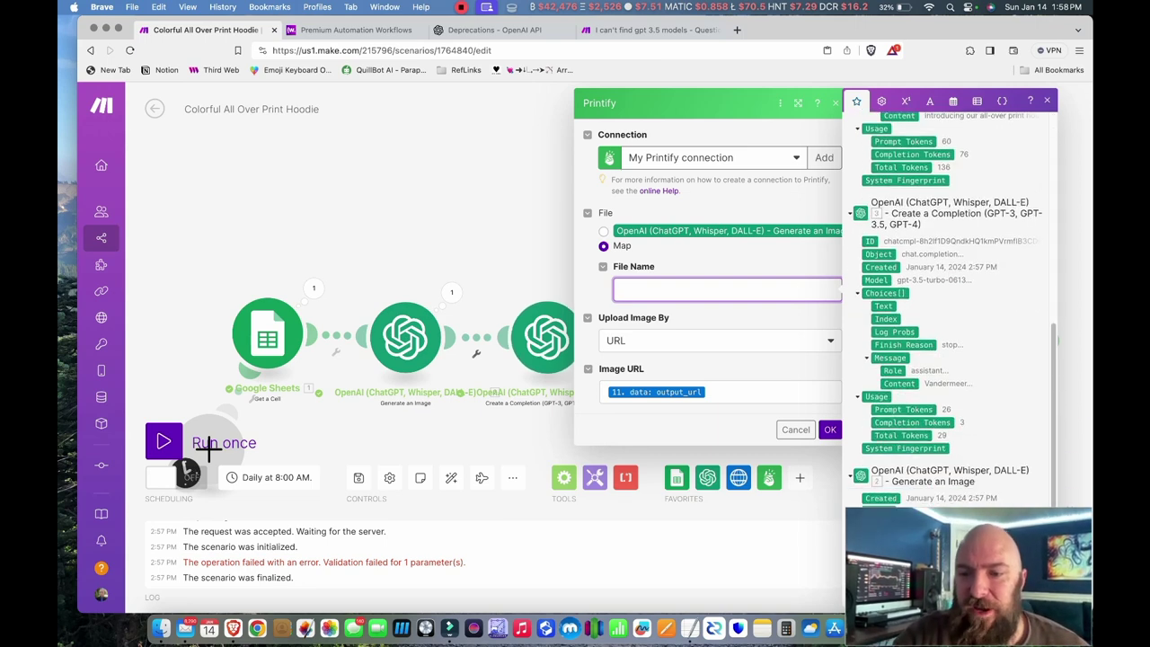
{"action": "left_click", "coordinate": [916, 364]}
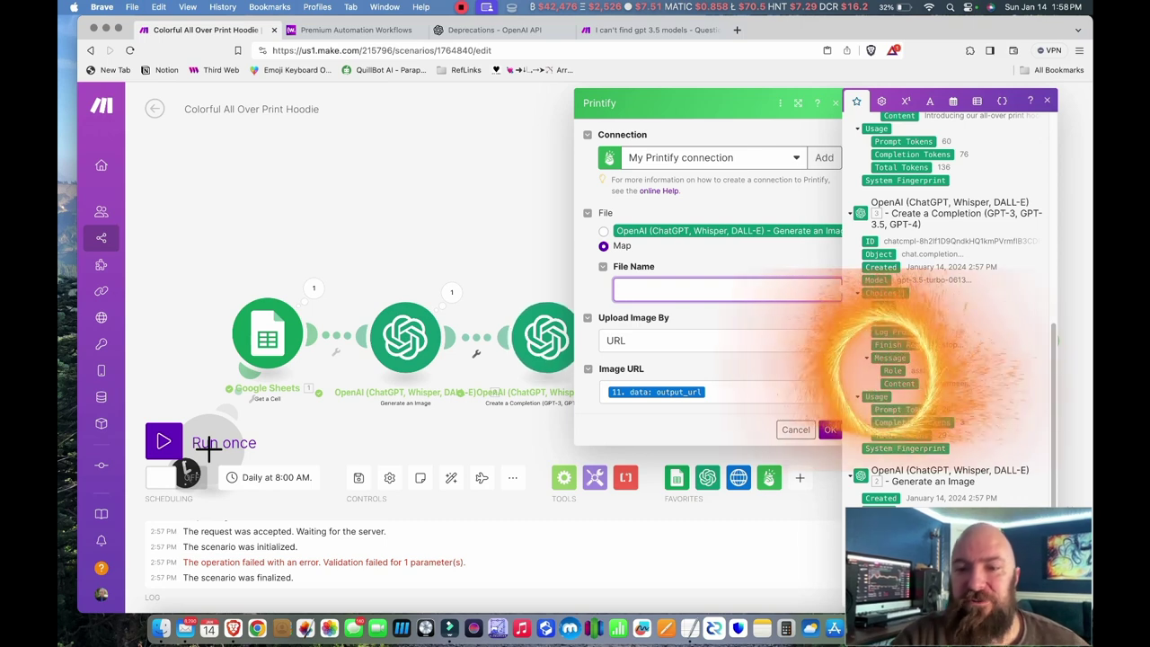
{"action": "left_click", "coordinate": [898, 384]}
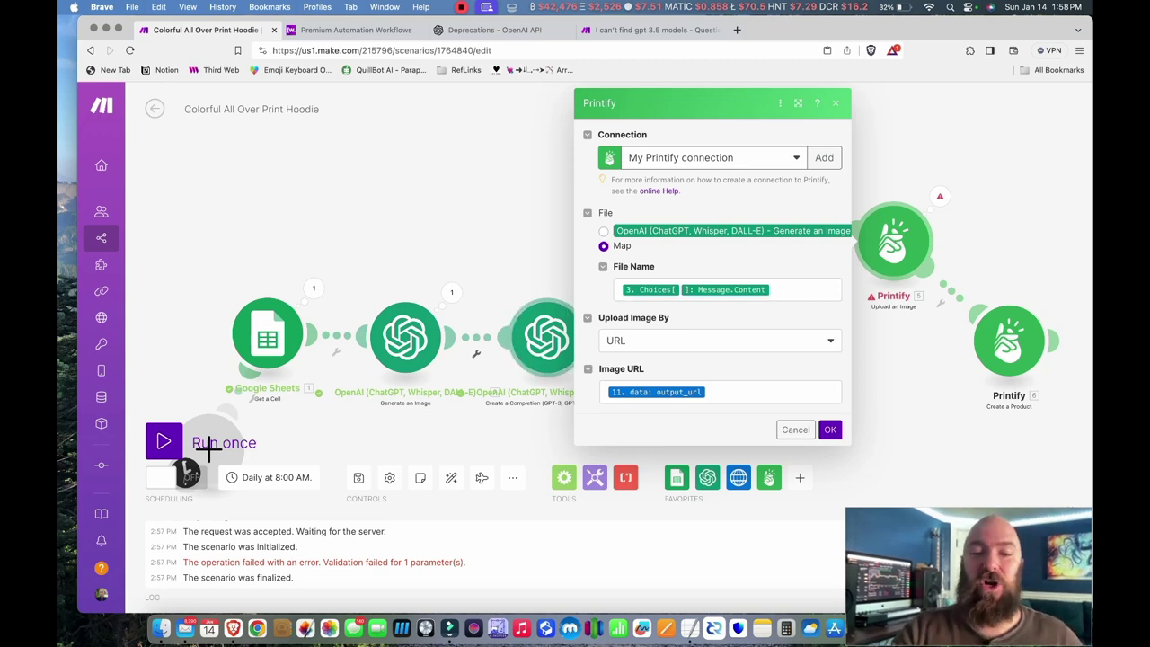
{"action": "key", "text": "Escape"}
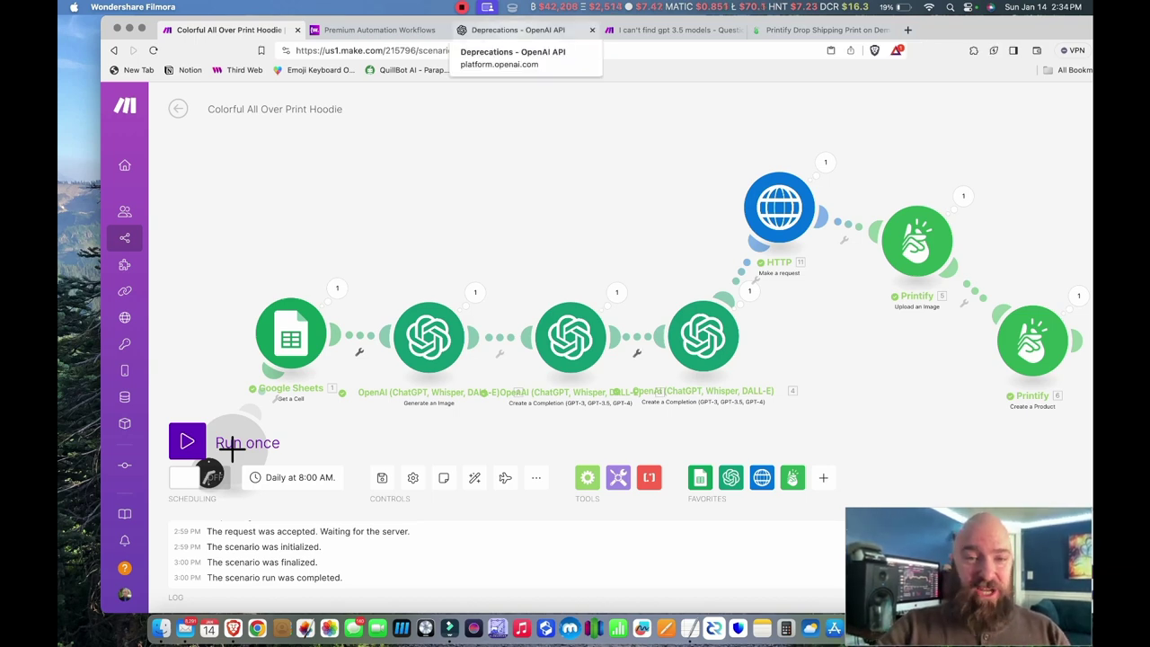
In the Create a Product module, map OpenAI module 3's Message Content into the Title before "- AOP Kangaroo Pouch Hoodie"
{"action": "left_click", "coordinate": [1032, 339]}
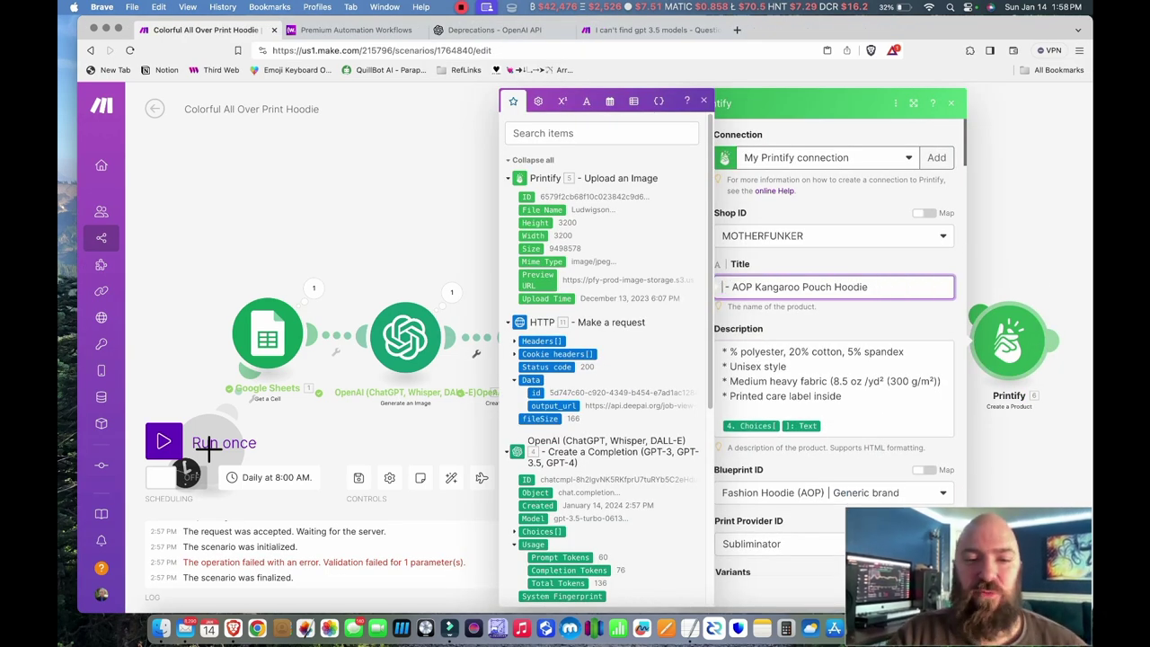
{"action": "scroll", "coordinate": [602, 360], "scroll_direction": "down", "scroll_amount": 4}
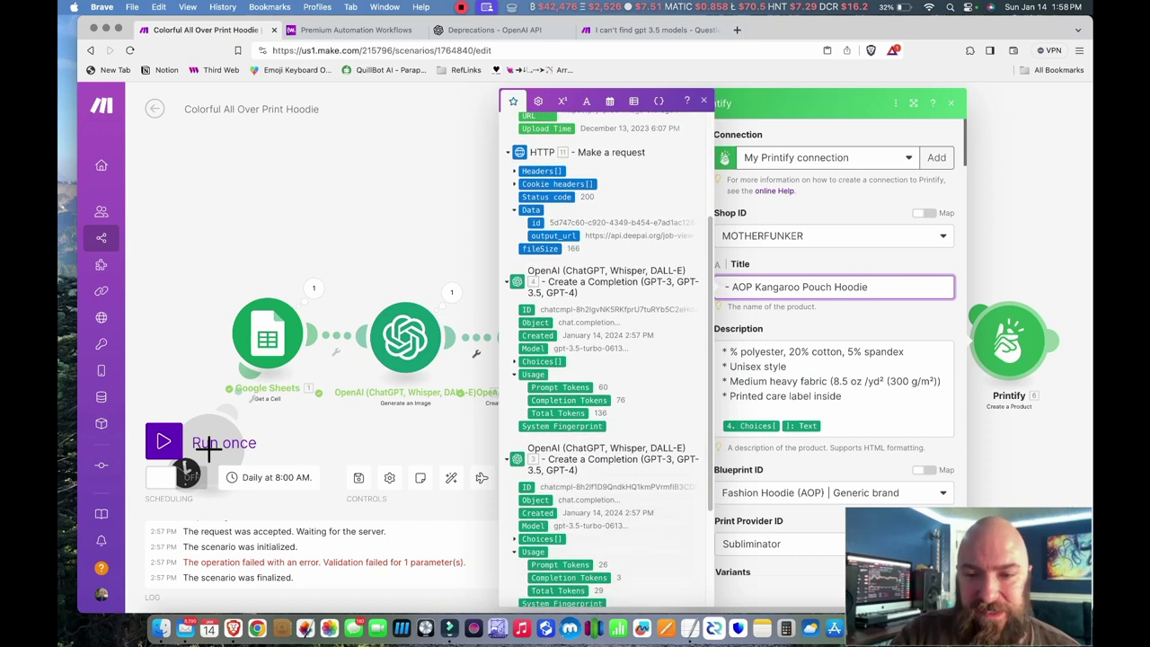
{"action": "scroll", "coordinate": [601, 359], "scroll_direction": "down", "scroll_amount": 2}
{"action": "left_click", "coordinate": [542, 403]}
{"action": "left_click", "coordinate": [545, 468]}
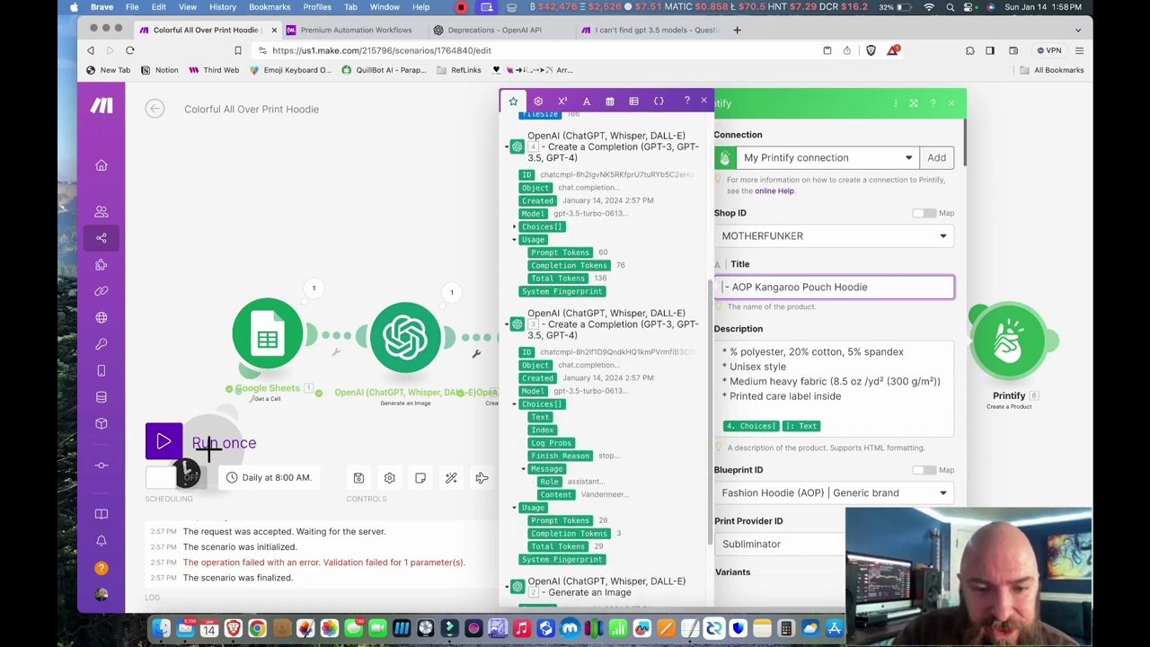
{"action": "left_click", "coordinate": [555, 494]}
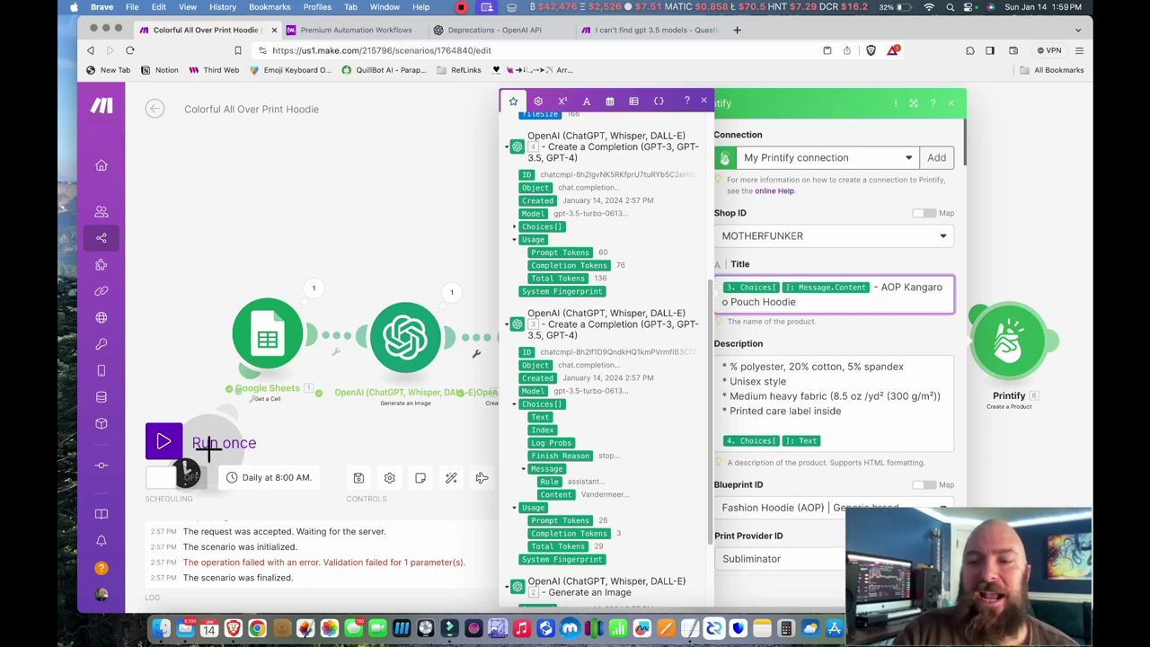
Replace the Choices Text mapping in the product Description with OpenAI module 4's Message Content and confirm the module settings
{"action": "left_click", "coordinate": [770, 395]}
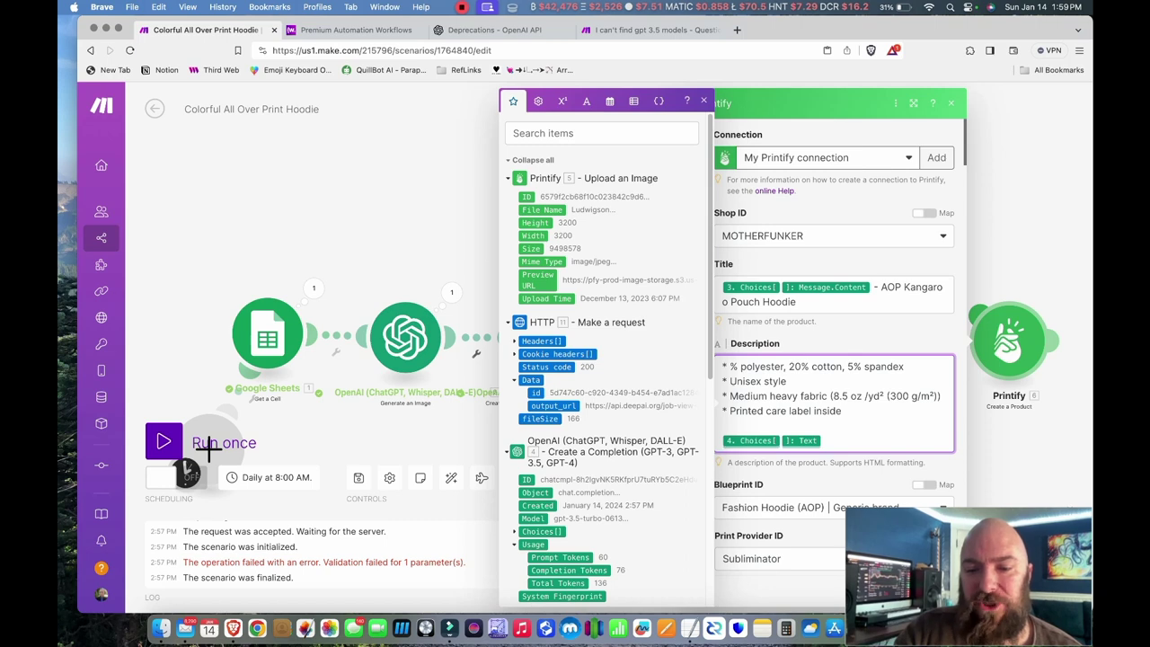
{"action": "key", "text": "BackSpace"}
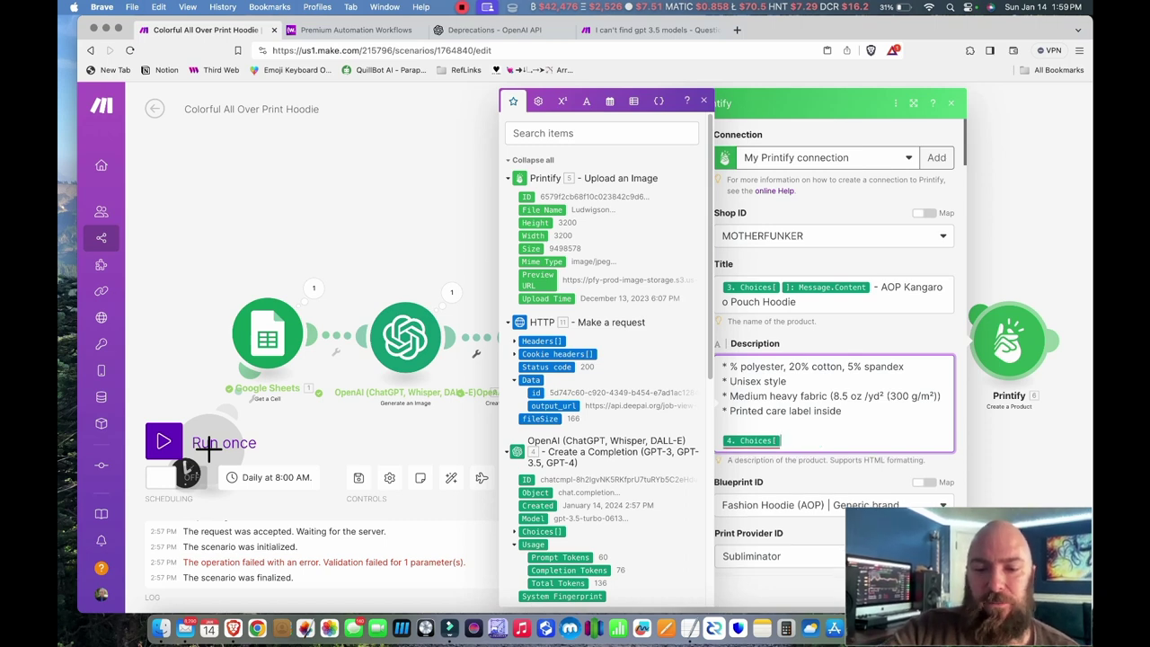
{"action": "scroll", "coordinate": [602, 359], "scroll_direction": "down", "scroll_amount": 3}
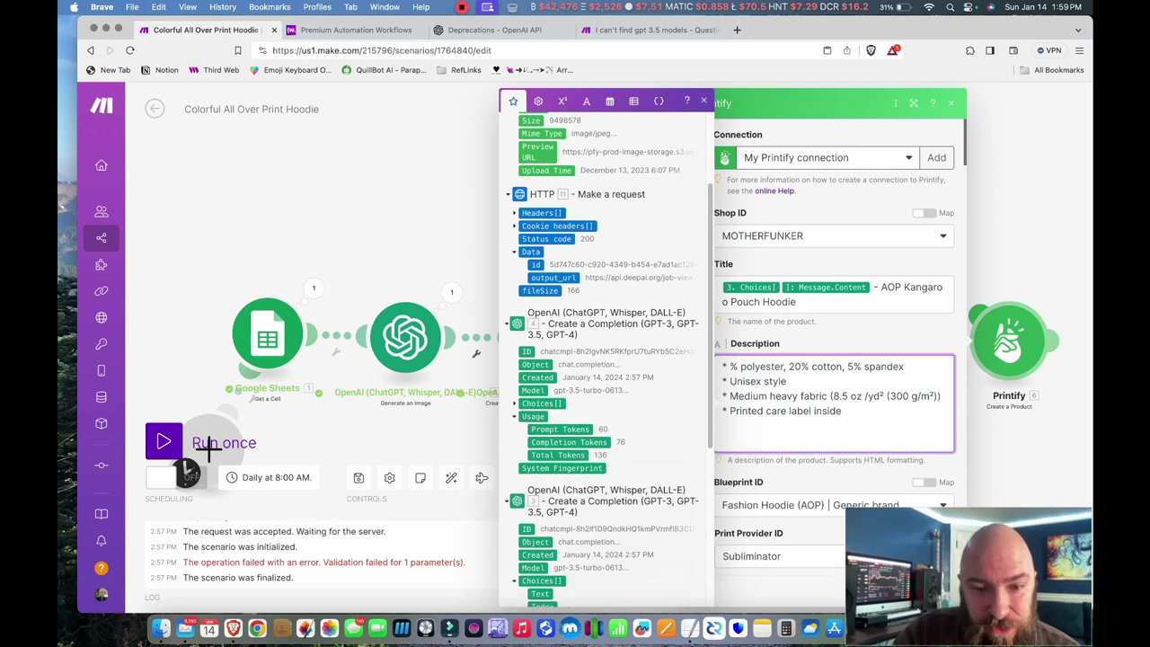
{"action": "left_click", "coordinate": [542, 402]}
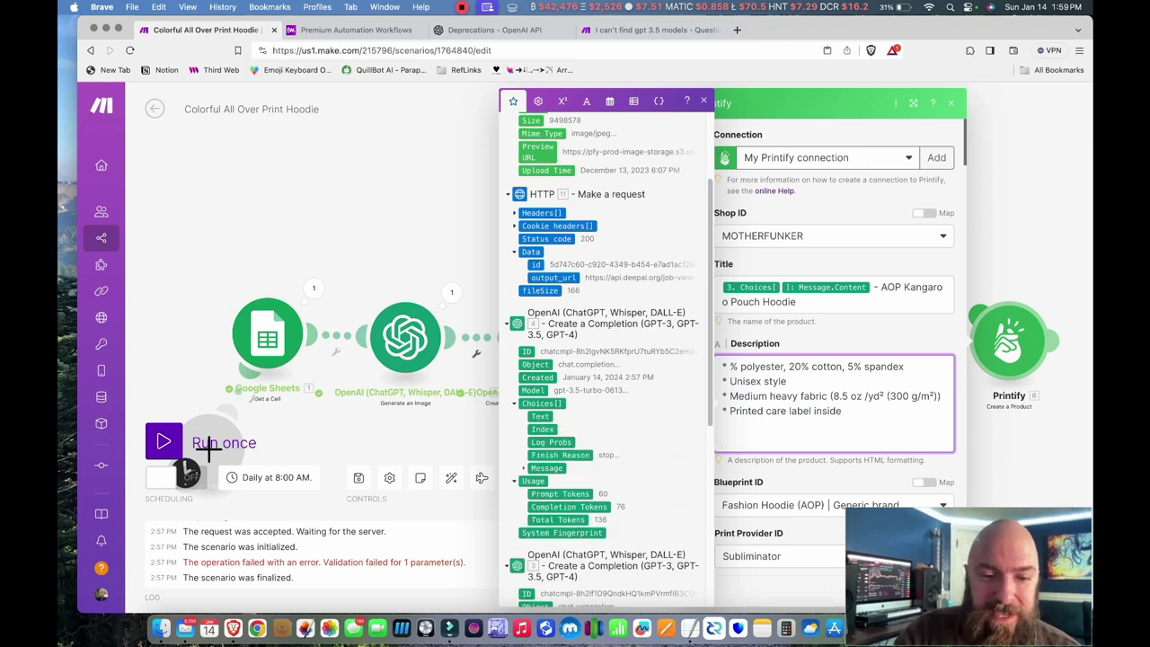
{"action": "left_click", "coordinate": [546, 468]}
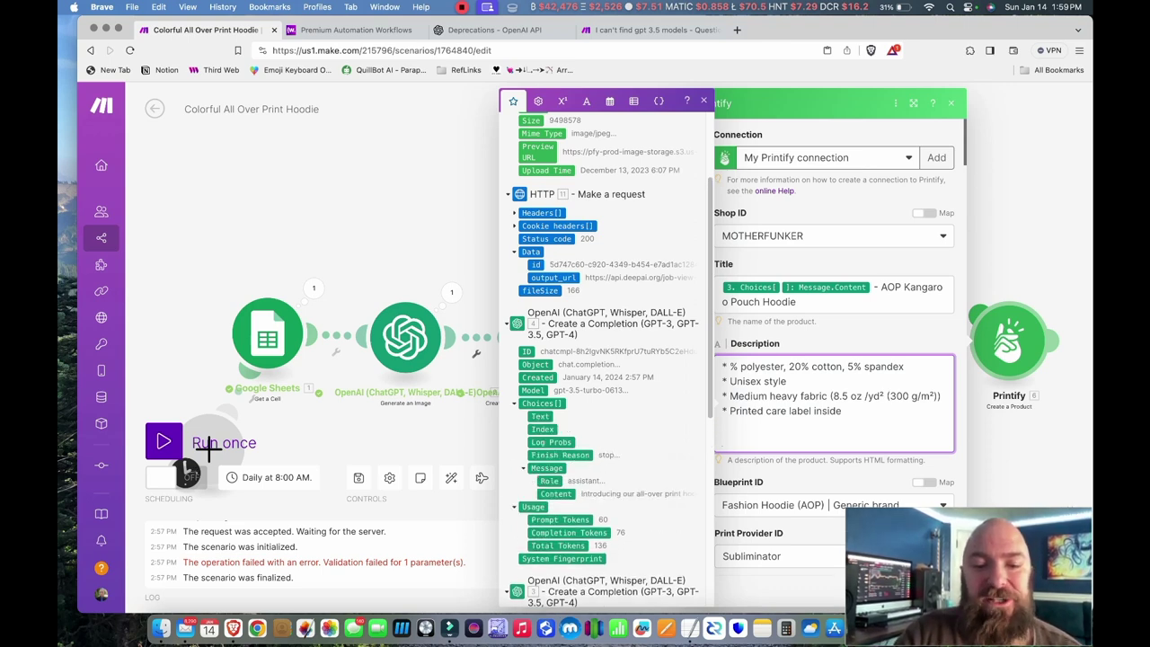
{"action": "scroll", "coordinate": [840, 350], "scroll_direction": "down", "scroll_amount": 10}
{"action": "scroll", "coordinate": [840, 350], "scroll_direction": "down", "scroll_amount": 10}
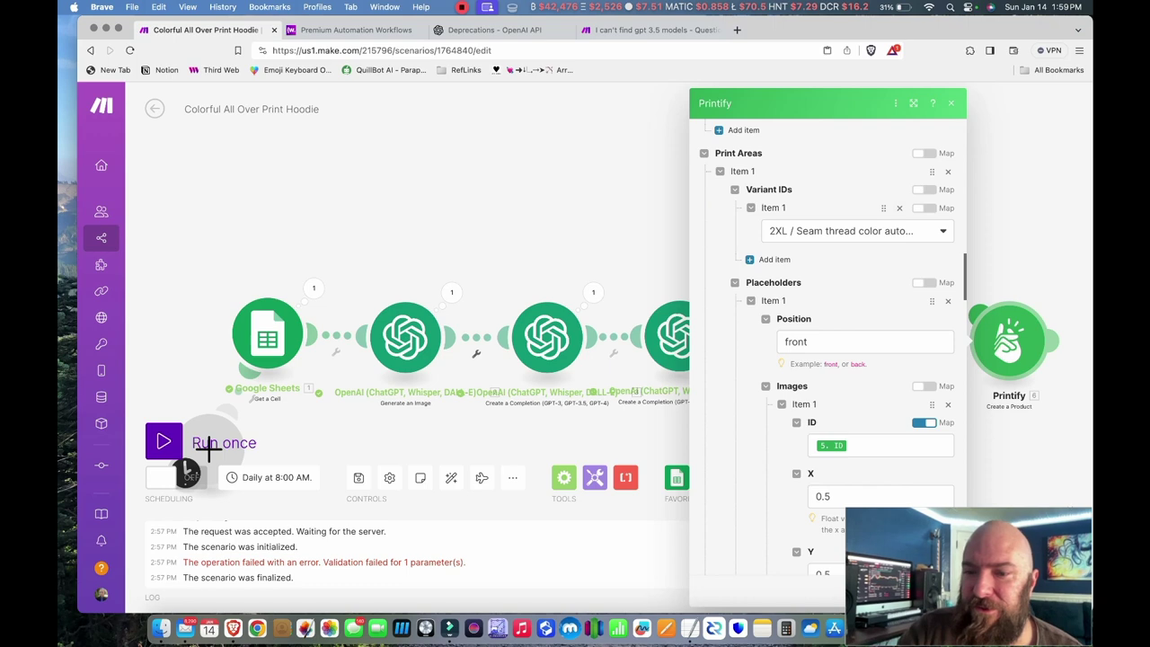
{"action": "key", "text": "Escape"}
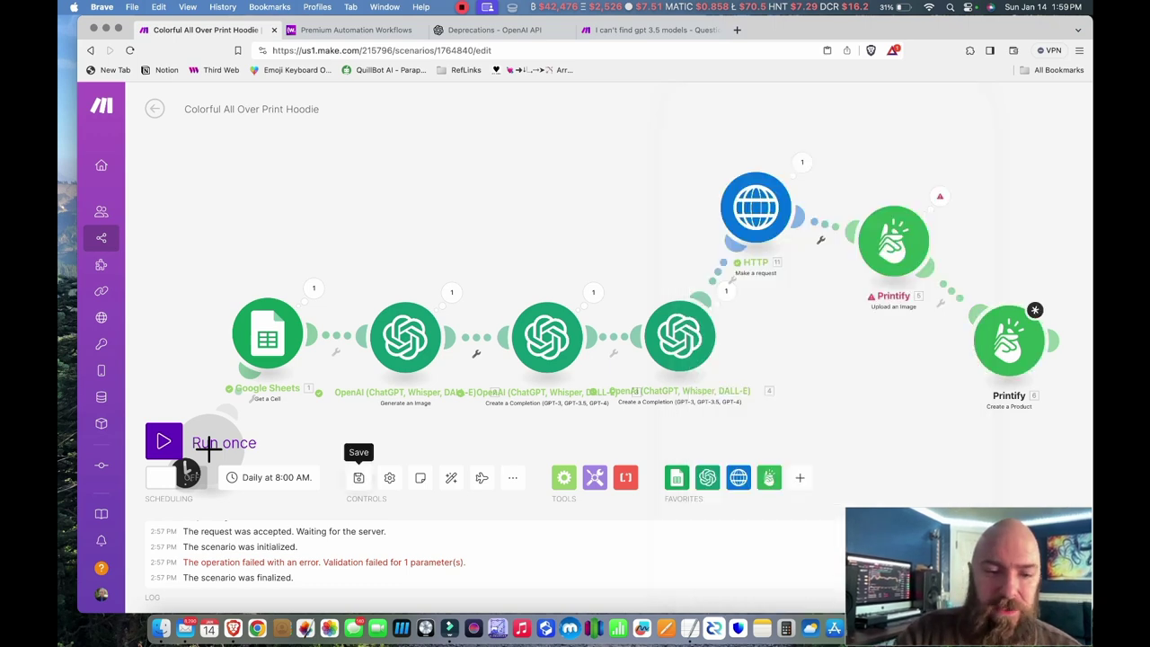
Save the scenario and recheck the file name and image URL mappings in the Printify Upload an Image module
{"action": "left_click", "coordinate": [359, 477]}
{"action": "key", "text": "Escape"}
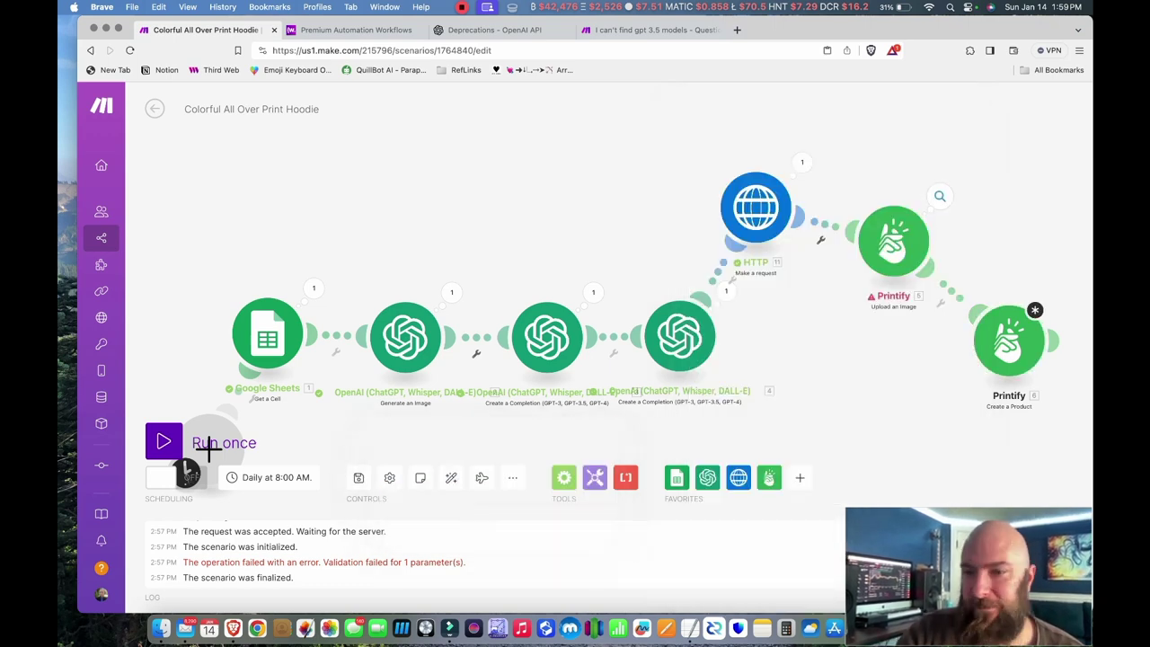
{"action": "left_click", "coordinate": [893, 241]}
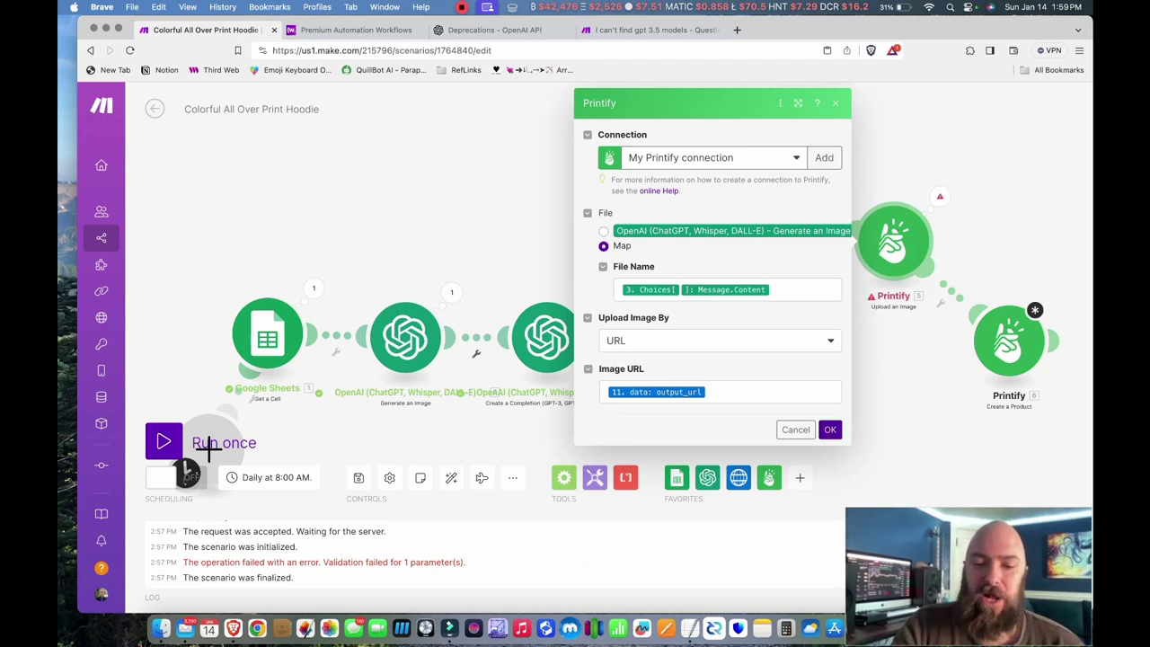
{"action": "key", "text": "Escape"}
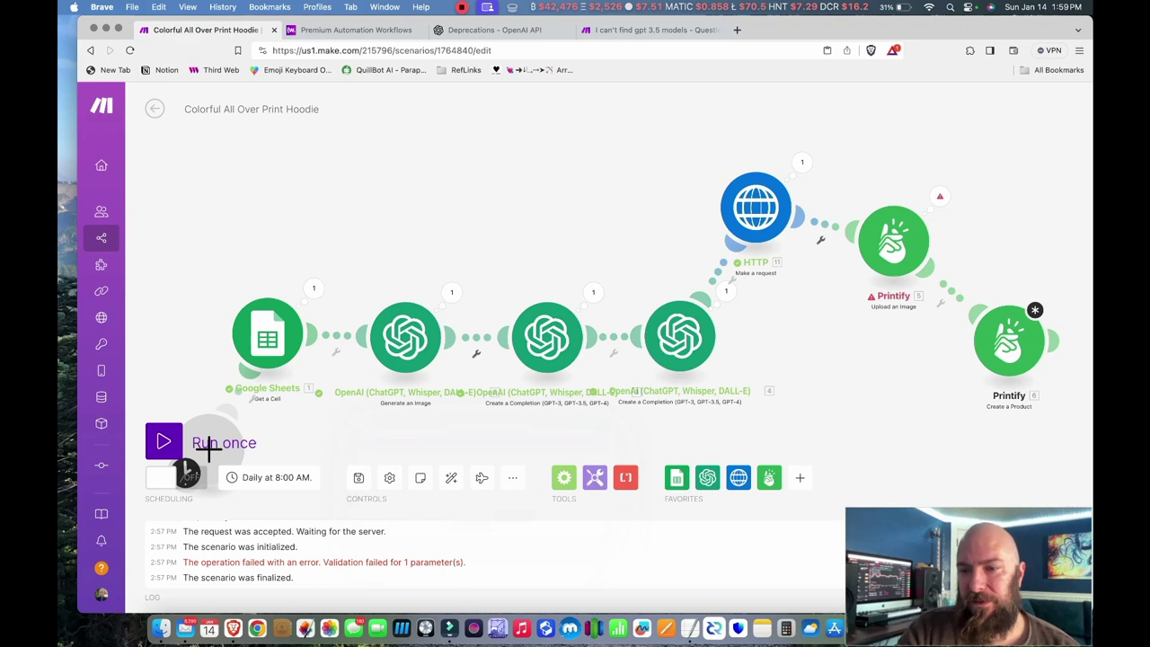
Recheck the title and description mappings in the Printify Create a Product module and run the scenario once
{"action": "left_click", "coordinate": [1008, 339]}
{"action": "key", "text": "Escape"}
{"action": "left_click", "coordinate": [1008, 340]}
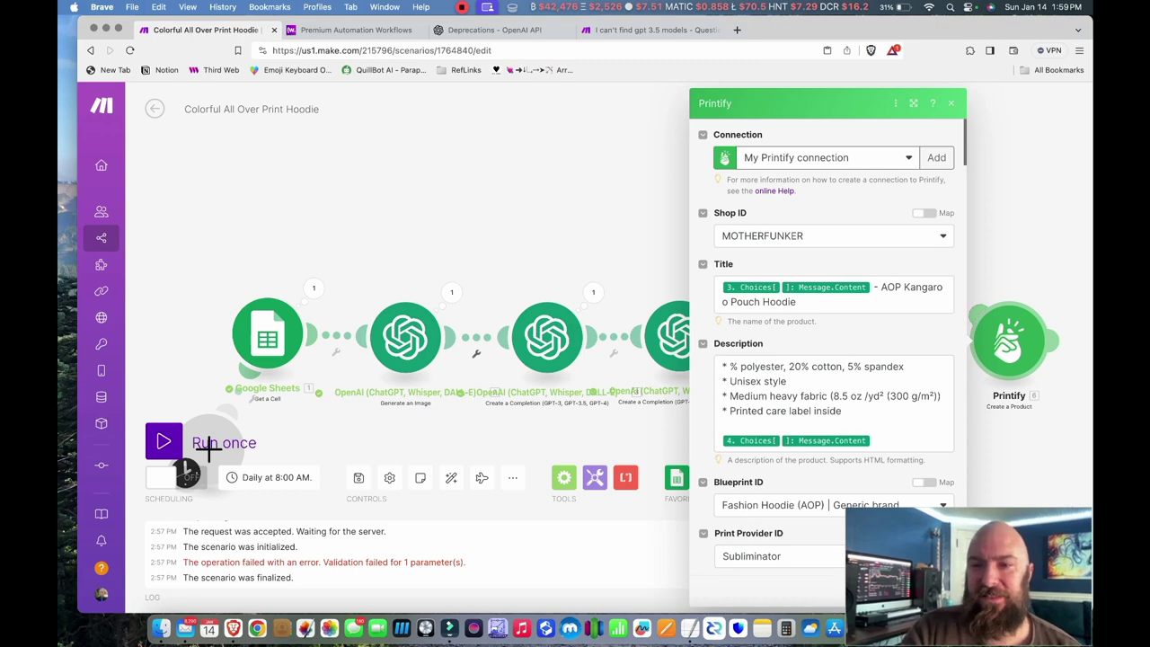
{"action": "key", "text": "Escape"}
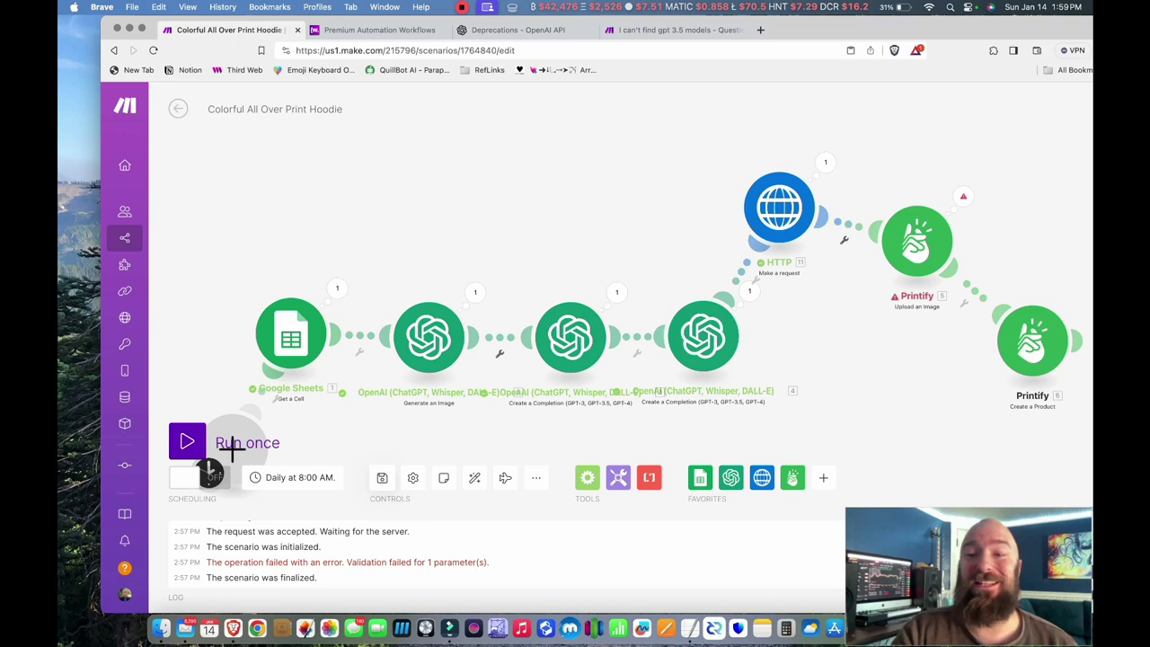
{"action": "left_click", "coordinate": [231, 446]}
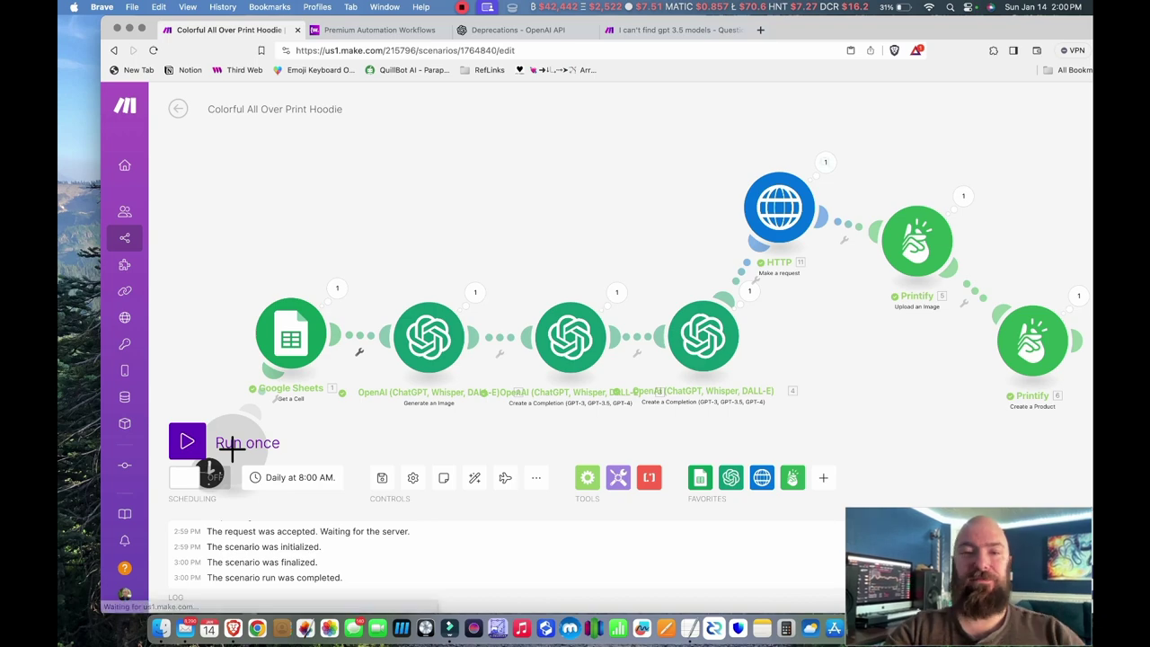
Open Printify in a new browser tab, view the newest AOP Kangaroo Pouch Hoodie's product details, and return to My Products
{"action": "key", "text": "super+t"}
{"action": "type", "text": "printify"}
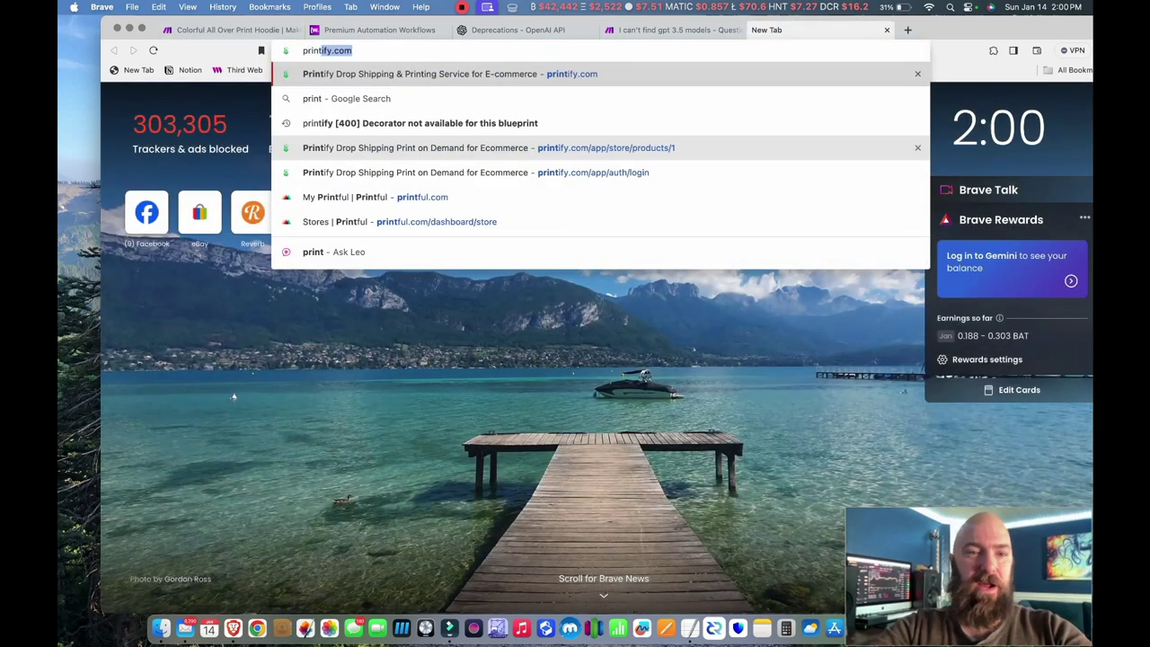
{"action": "key", "text": "Return"}
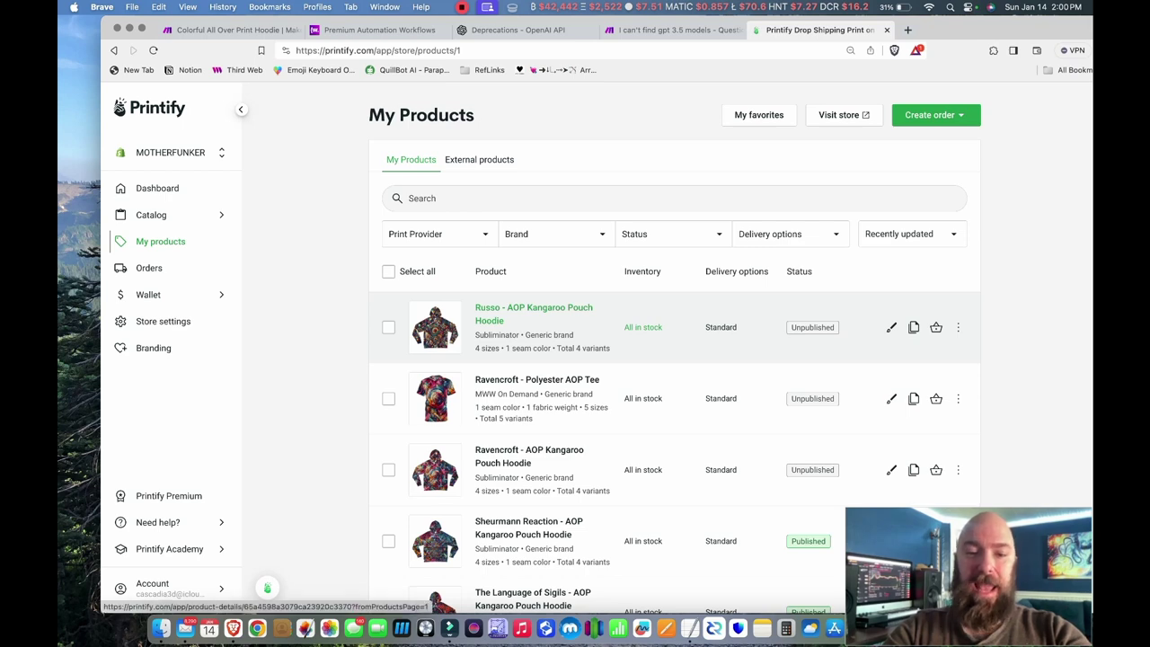
{"action": "left_click", "coordinate": [533, 314]}
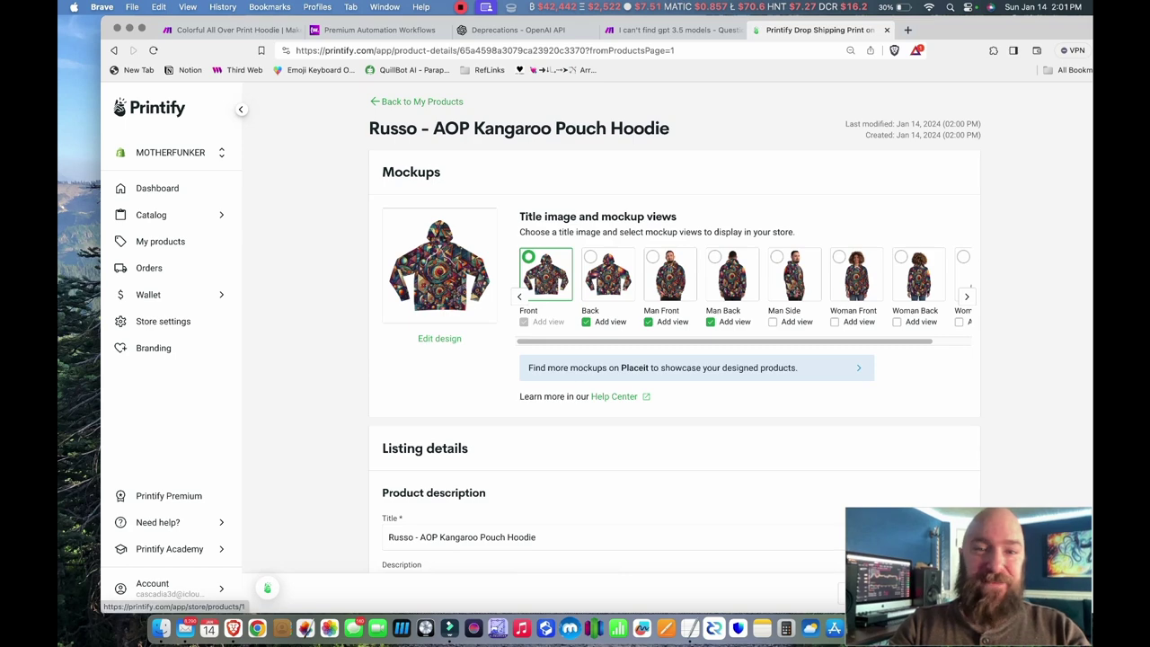
{"action": "left_click", "coordinate": [416, 102]}
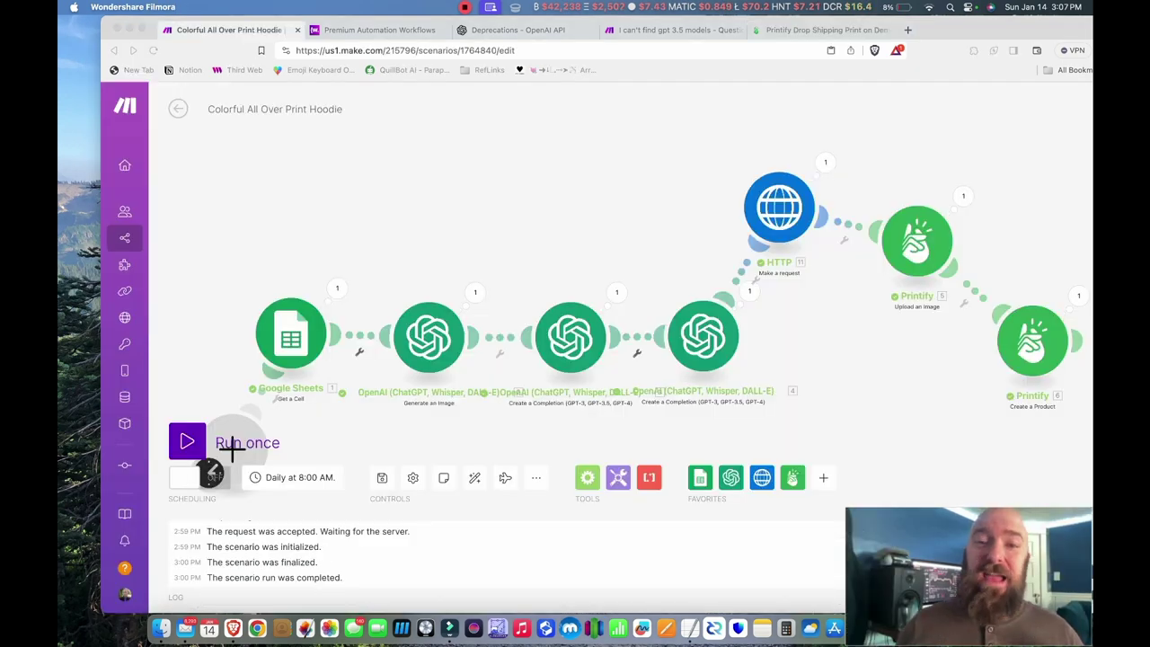